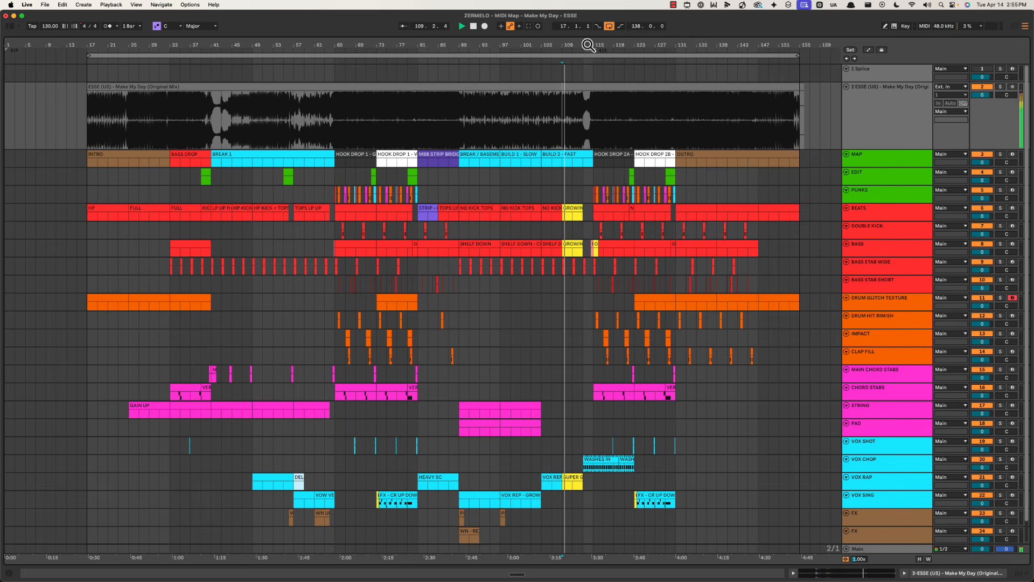
Step: Examine the HOOK DROP 2A and HOOK DROP 2B sections of the finished MIDI map during playback
{"action": "left_click_drag", "start_coordinate": [588, 42], "coordinate": [288, 45]}
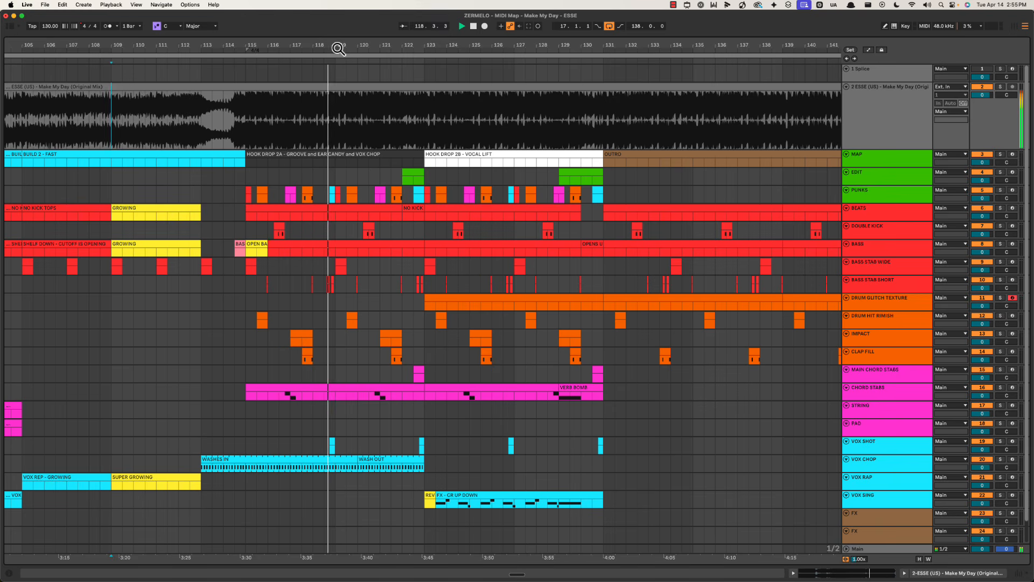
{"action": "left_click_drag", "start_coordinate": [334, 42], "coordinate": [334, 43]}
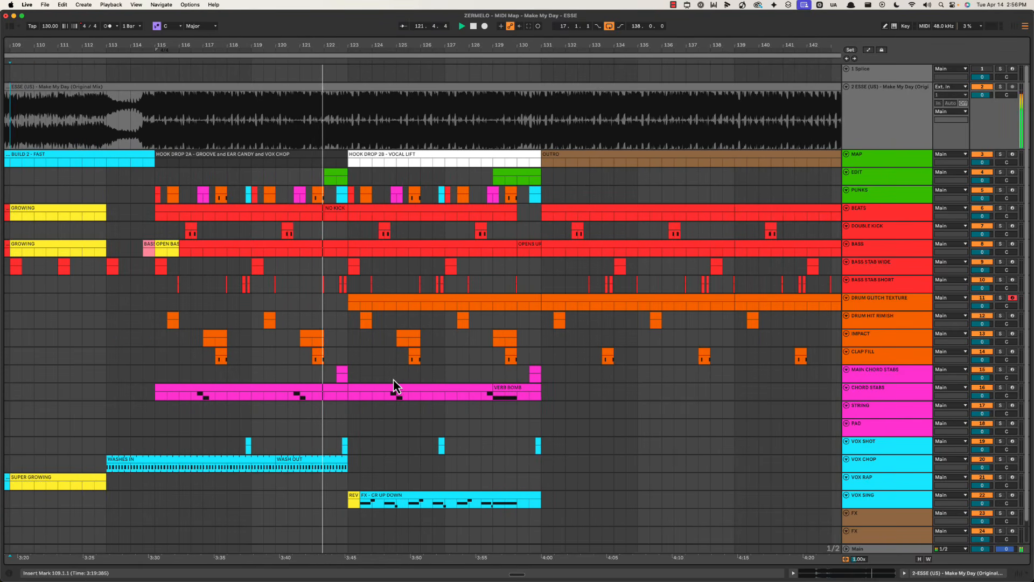
{"action": "scroll", "coordinate": [393, 379], "scroll_direction": "right", "scroll_amount": 1}
{"action": "scroll", "coordinate": [393, 379], "scroll_direction": "left", "scroll_amount": 1}
{"action": "scroll", "coordinate": [395, 383], "scroll_direction": "left", "scroll_amount": 2}
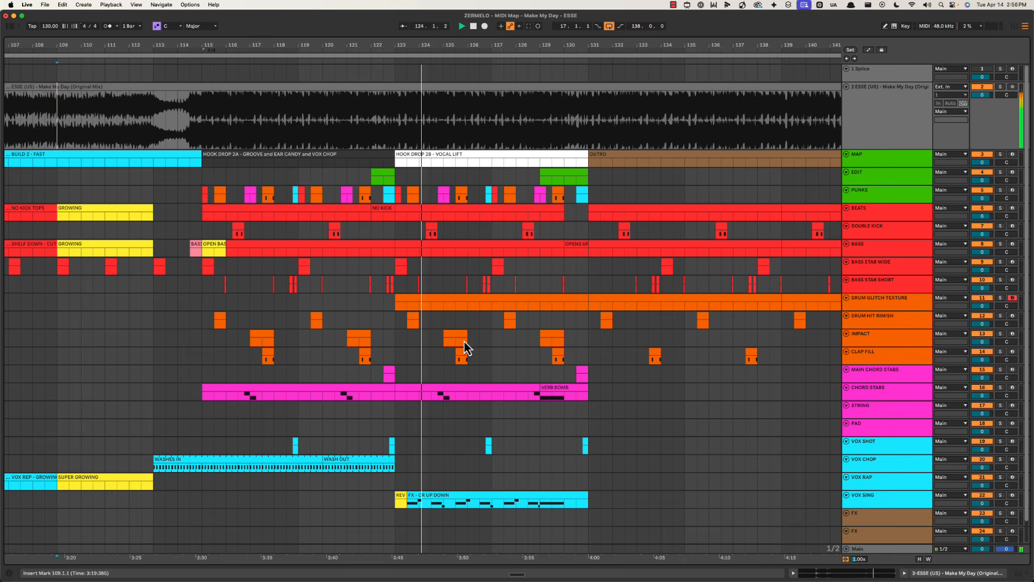
{"action": "left_click", "coordinate": [673, 5]}
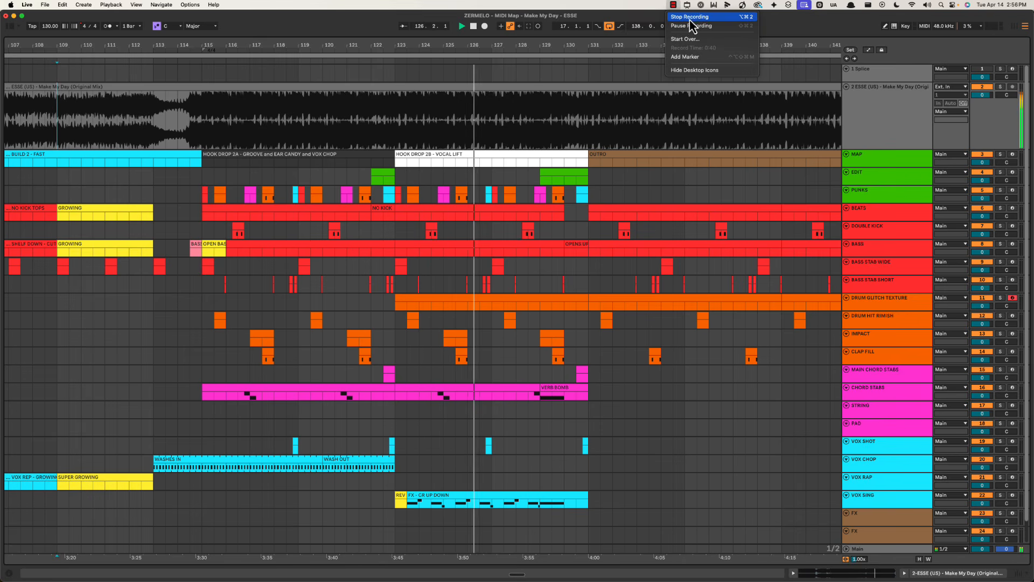
{"action": "left_click", "coordinate": [689, 17]}
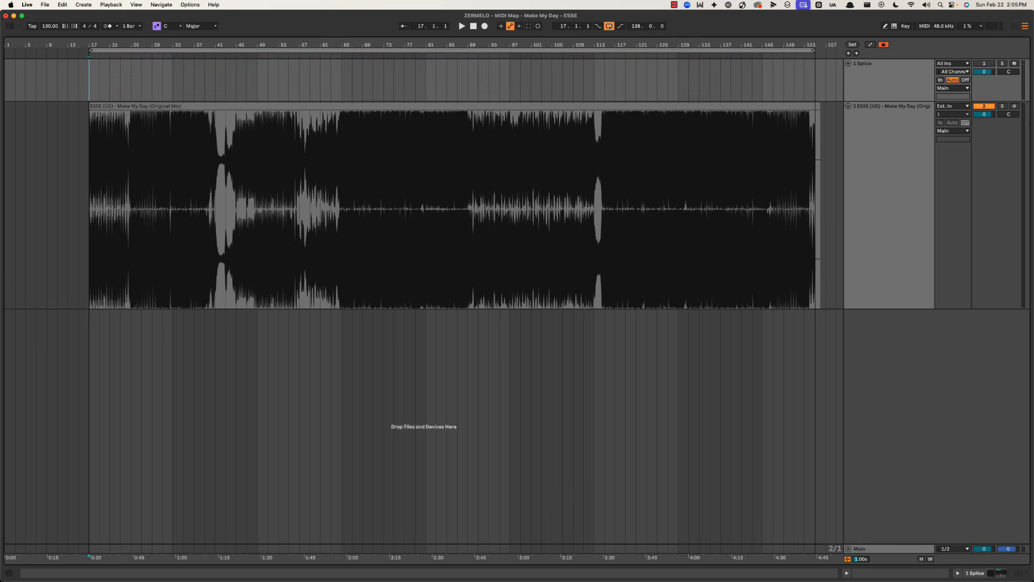
Step: Compare the IN, BD and B1 sections of the HD2 Formula Cheat Sheet in Chrome with the Make My Day waveform in Live
{"action": "key", "text": "super+Tab"}
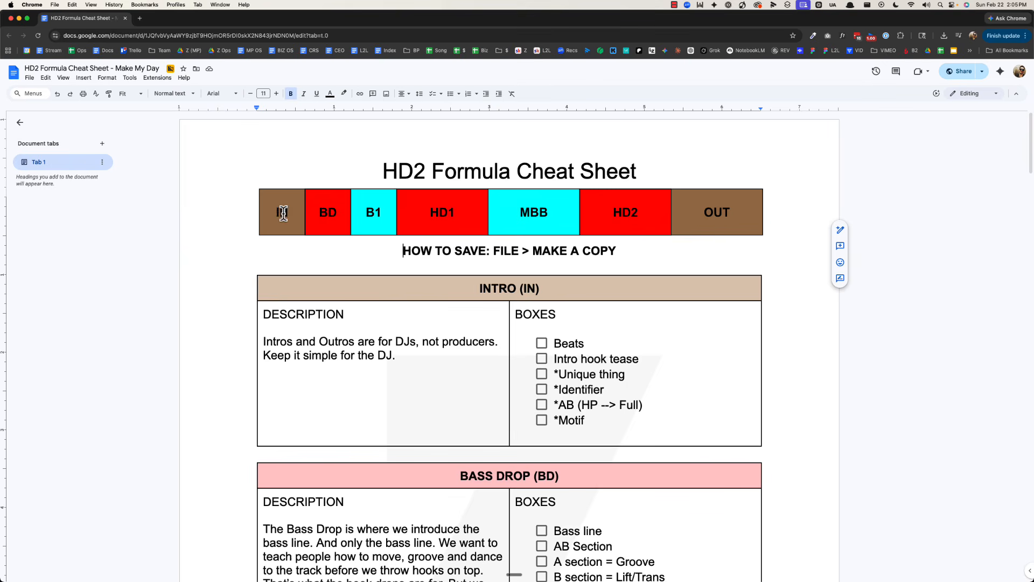
{"action": "key", "text": "super+Tab"}
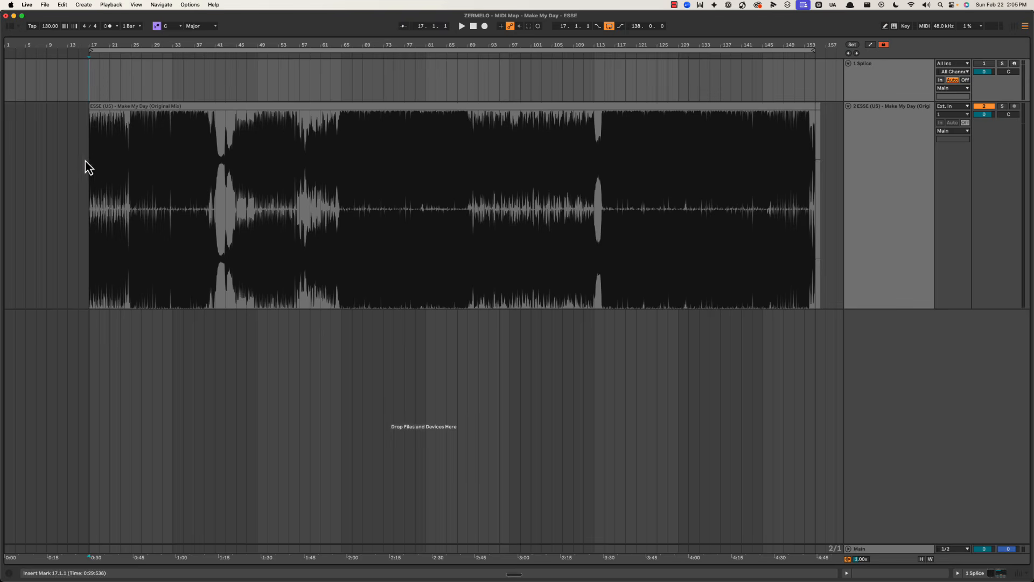
{"action": "left_click_drag", "start_coordinate": [85, 160], "coordinate": [179, 132]}
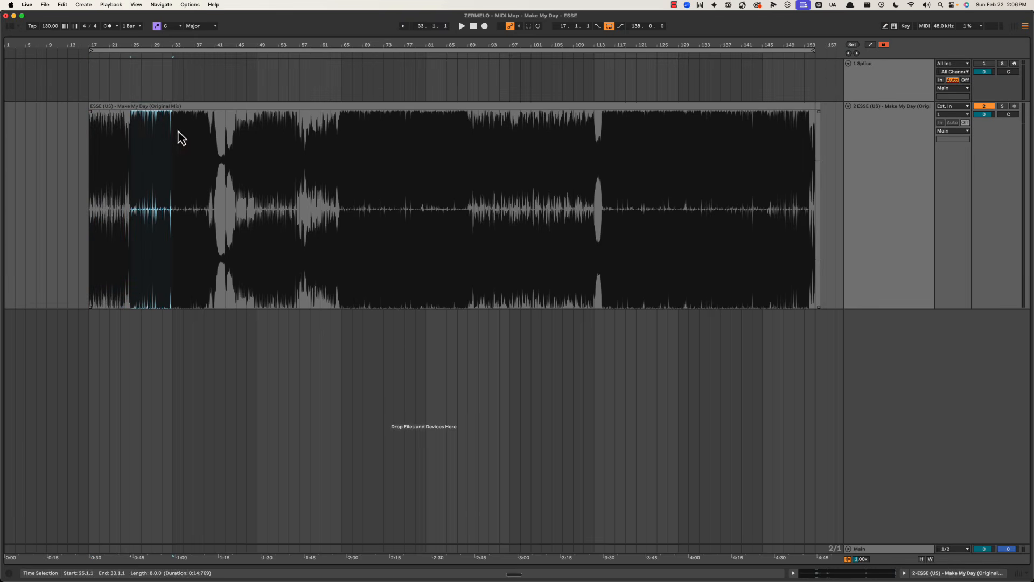
{"action": "left_click", "coordinate": [213, 133]}
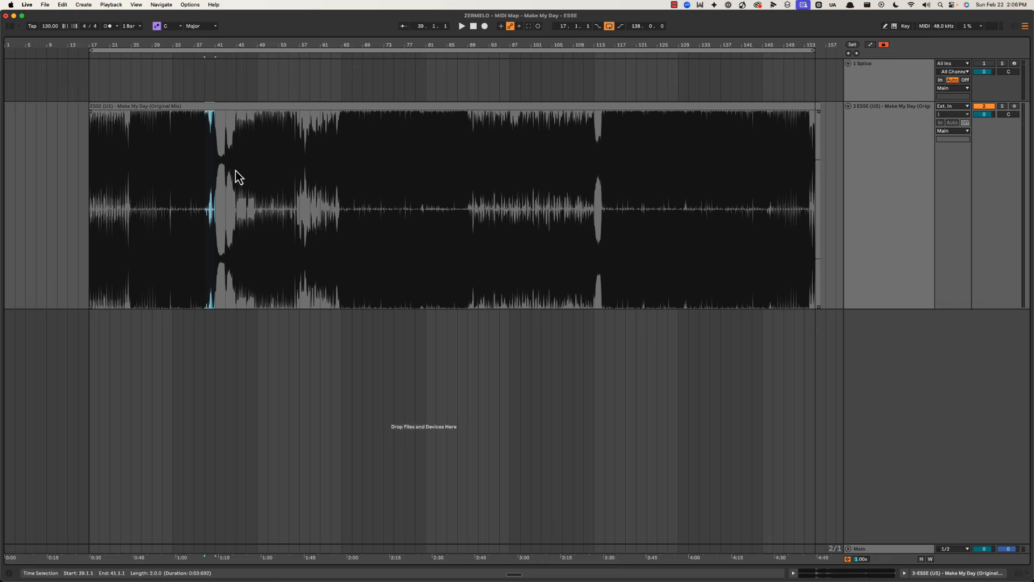
{"action": "key", "text": "super+Tab"}
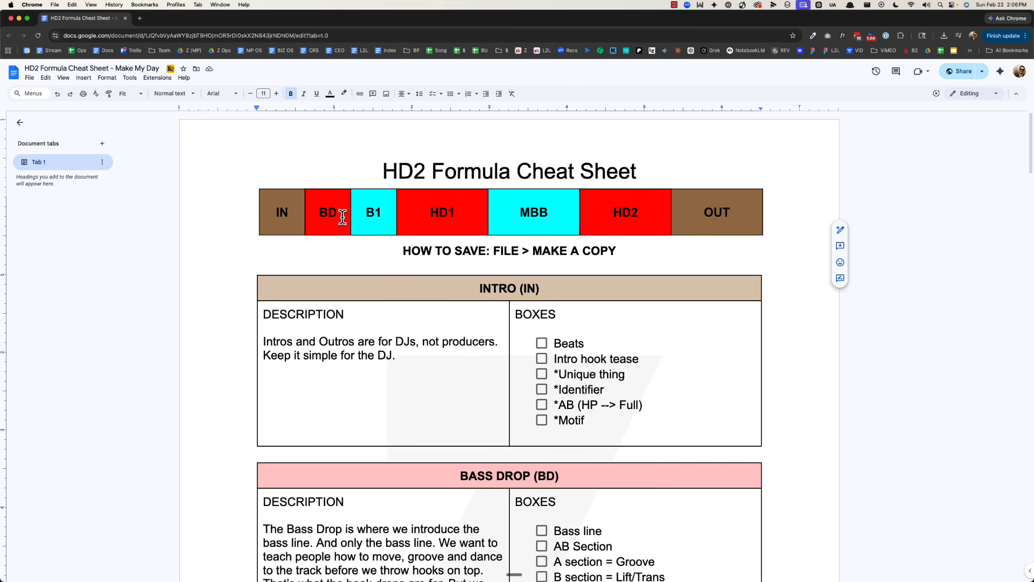
{"action": "key", "text": "super+Tab"}
{"action": "left_click_drag", "start_coordinate": [218, 156], "coordinate": [340, 150]}
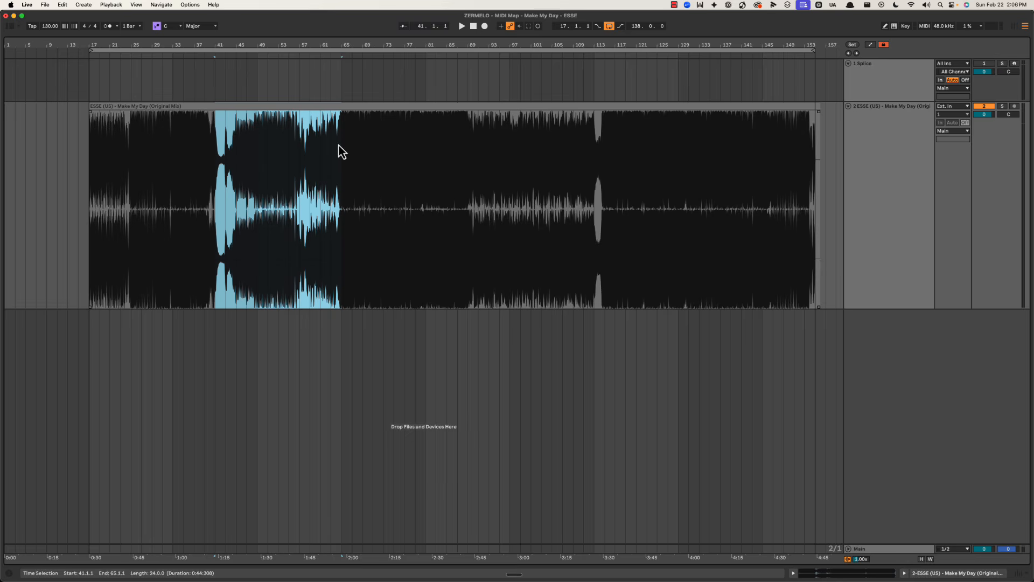
Step: Compare the cheat sheet's HD1 and MBB sections in Chrome with the matching stretches of the Make My Day waveform in Live
{"action": "key", "text": "super+Tab"}
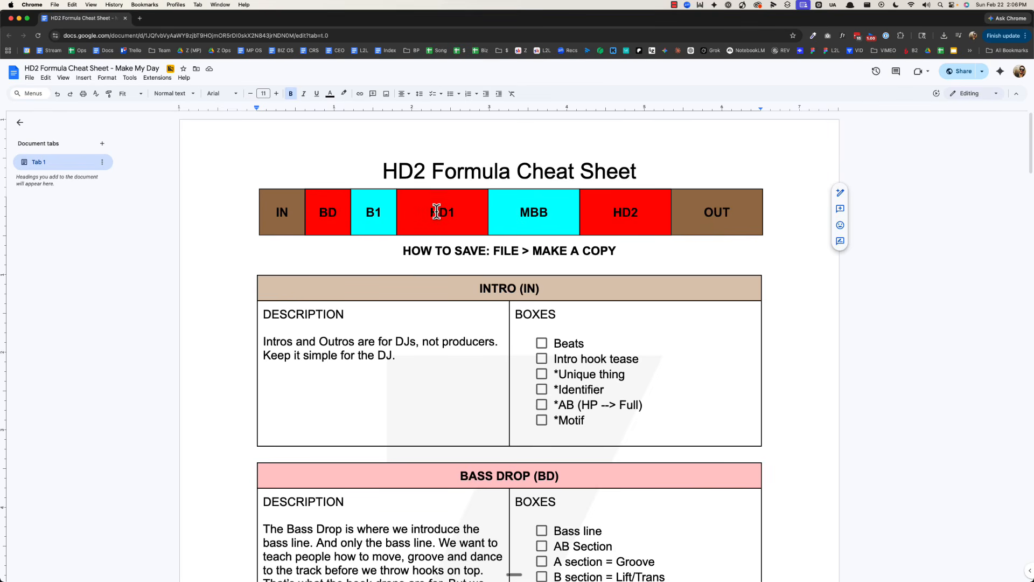
{"action": "key", "text": "super+Tab"}
{"action": "left_click_drag", "start_coordinate": [341, 185], "coordinate": [467, 170]}
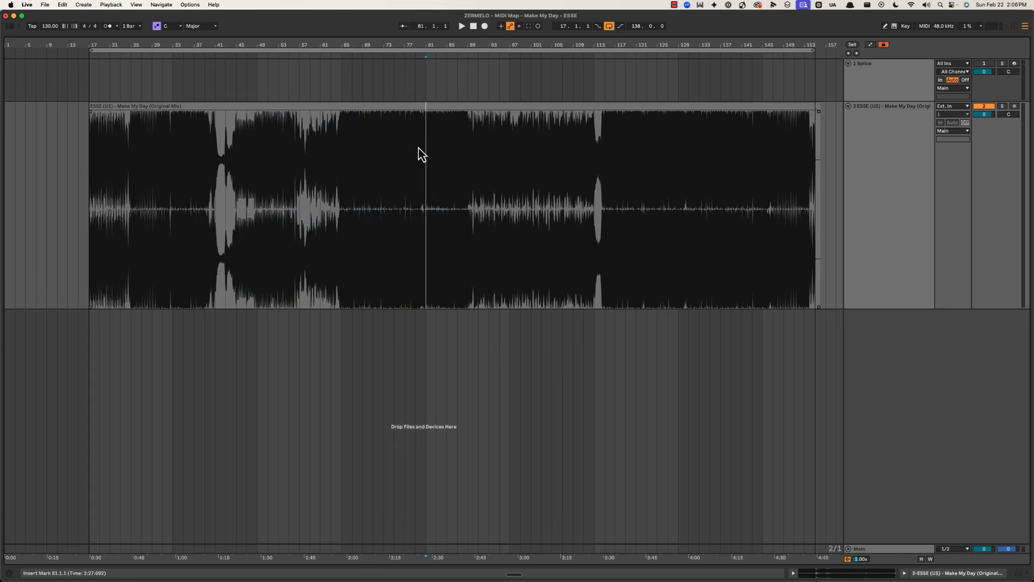
{"action": "left_click_drag", "start_coordinate": [417, 148], "coordinate": [479, 145]}
{"action": "left_click_drag", "start_coordinate": [542, 141], "coordinate": [609, 140]}
{"action": "key", "text": "super+Tab"}
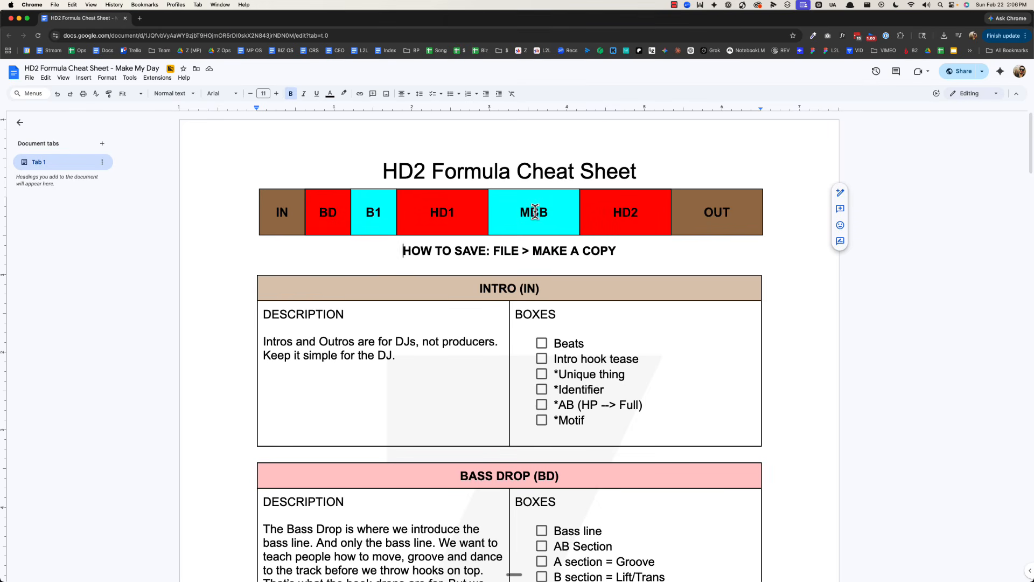
{"action": "key", "text": "super+Tab"}
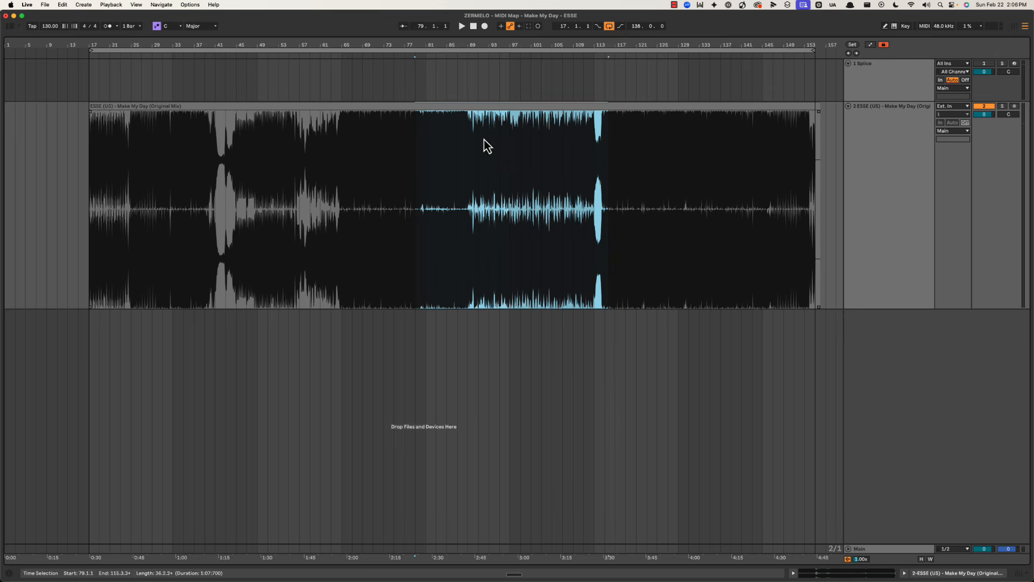
{"action": "left_click_drag", "start_coordinate": [435, 139], "coordinate": [615, 134]}
Step: Mark out the second hook drop and the outro on the Make My Day waveform
{"action": "left_click_drag", "start_coordinate": [550, 139], "coordinate": [697, 137]}
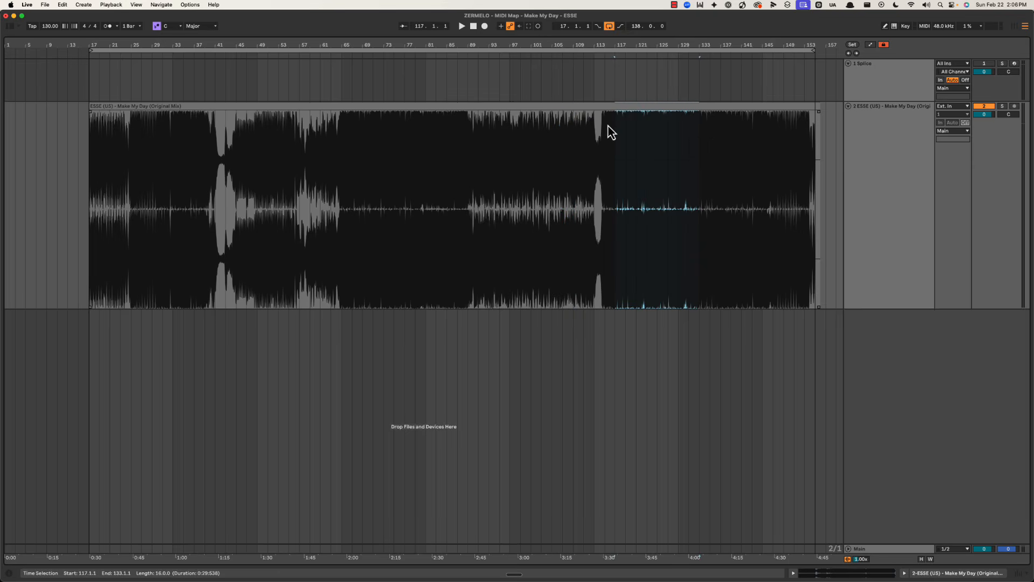
{"action": "left_click_drag", "start_coordinate": [607, 131], "coordinate": [706, 125]}
{"action": "left_click_drag", "start_coordinate": [727, 160], "coordinate": [843, 161]}
Step: Select the whole song from bar 17 to bar 155 and insert a new MIDI track below the Make My Day audio track
{"action": "left_click_drag", "start_coordinate": [79, 147], "coordinate": [837, 142]}
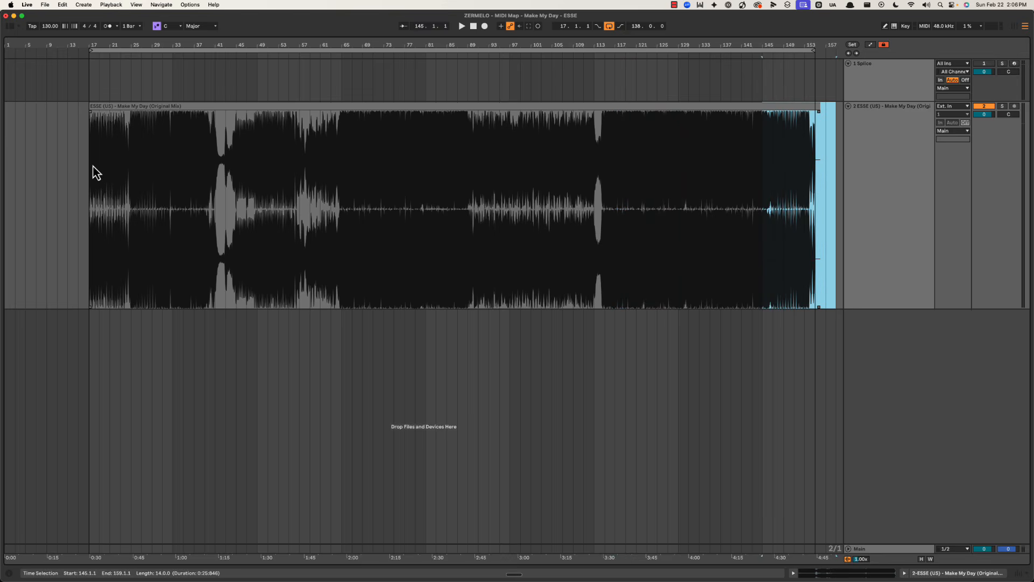
{"action": "left_click_drag", "start_coordinate": [93, 166], "coordinate": [797, 155]}
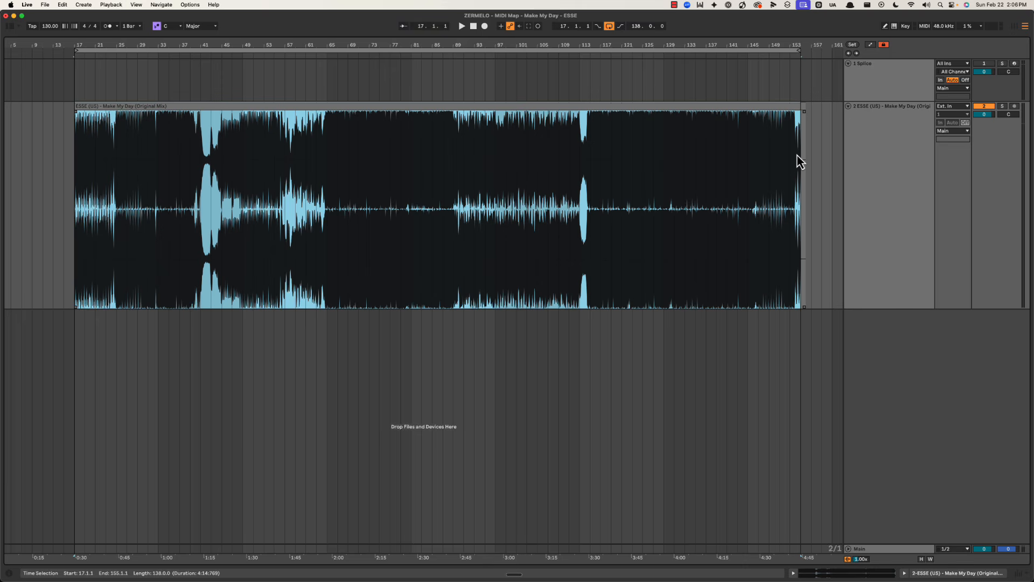
{"action": "left_click_drag", "start_coordinate": [243, 43], "coordinate": [240, 32]}
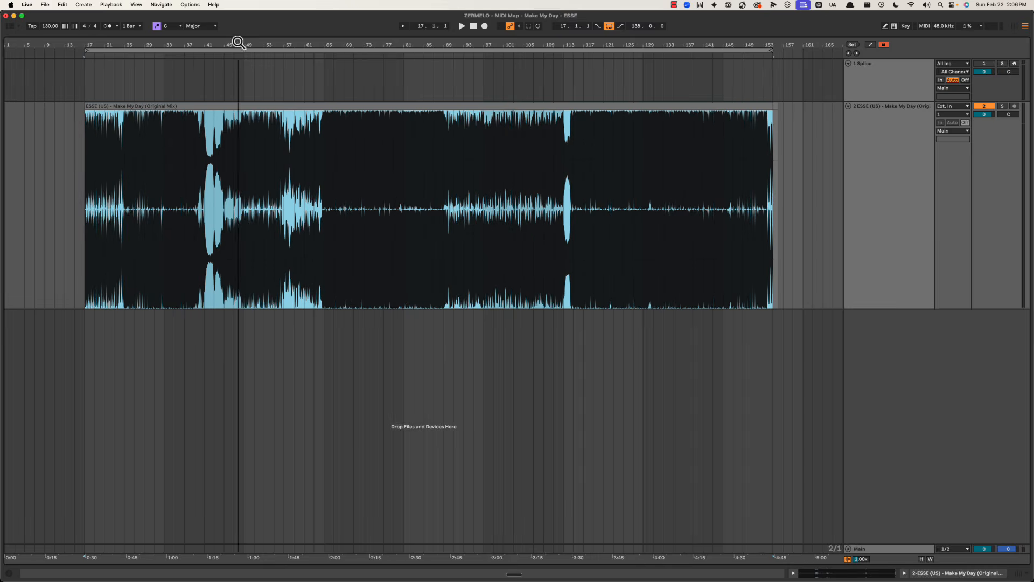
{"action": "left_click", "coordinate": [849, 187]}
{"action": "key", "text": "super+shift+t"}
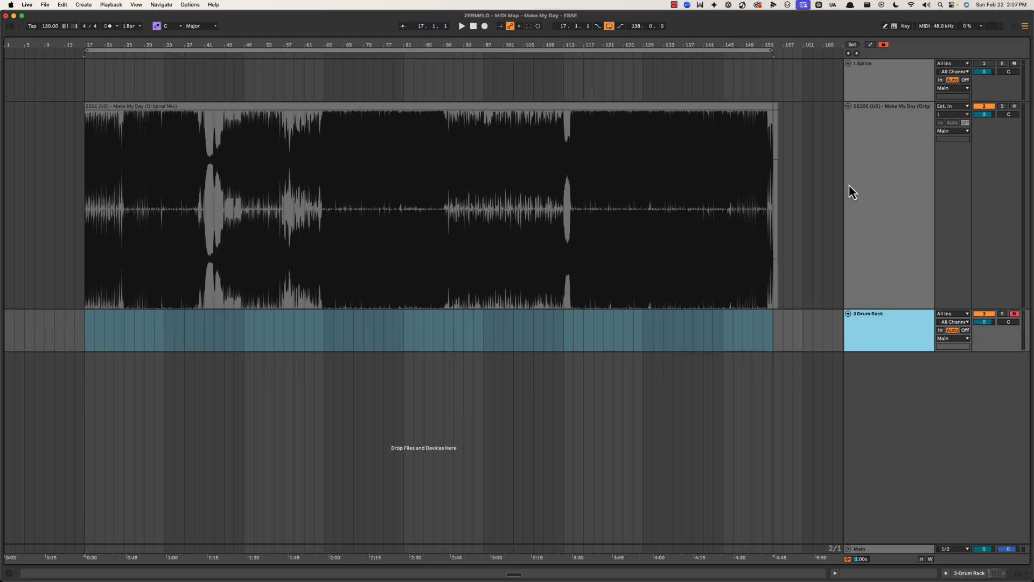
Step: Switch to Chrome to skim the section checklists across all pages of the HD2 Formula Cheat Sheet, and return to Live
{"action": "key", "text": "super+Tab"}
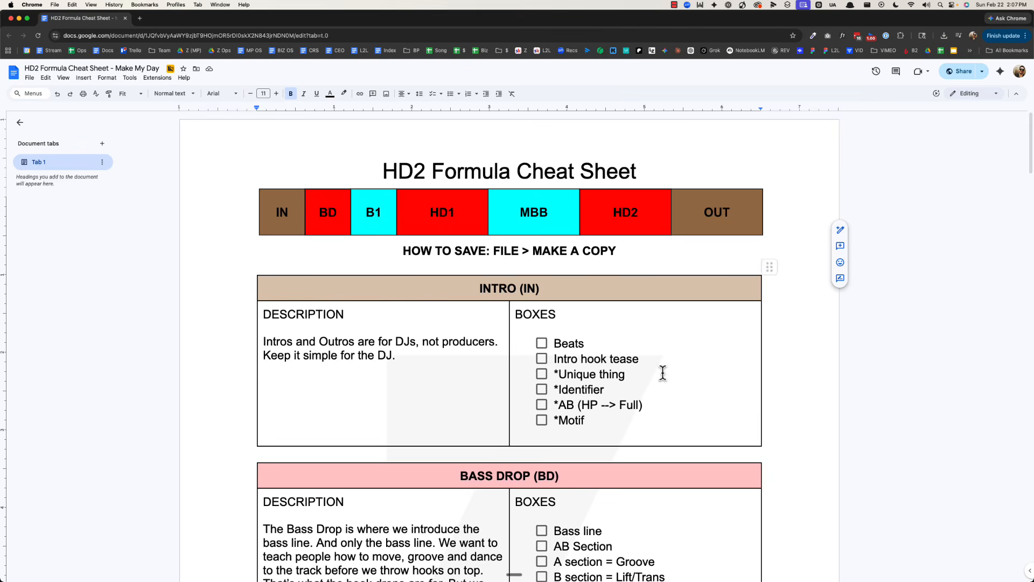
{"action": "scroll", "coordinate": [663, 374], "scroll_direction": "down", "scroll_amount": 4}
{"action": "scroll", "coordinate": [551, 133], "scroll_direction": "down", "scroll_amount": 20}
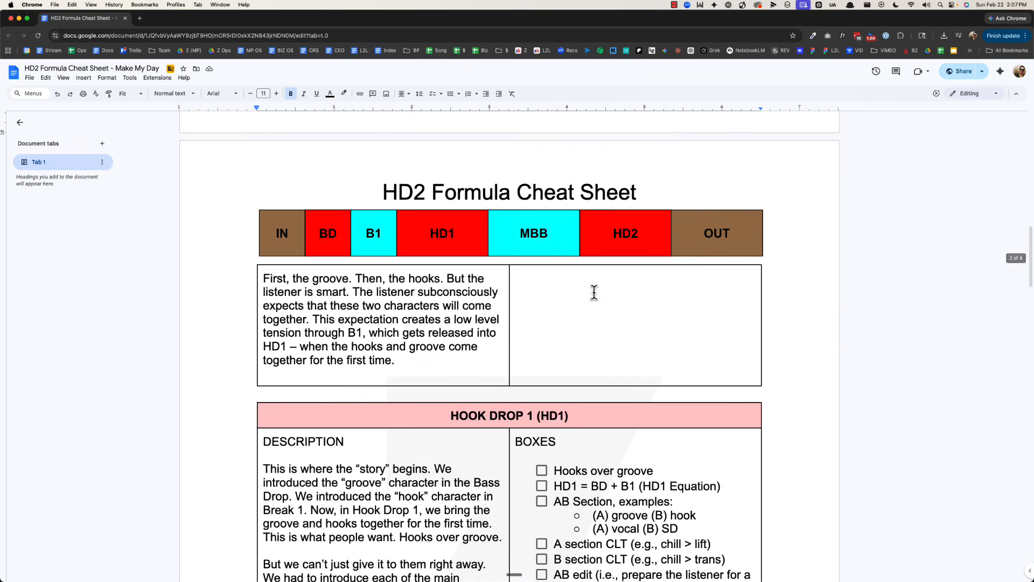
{"action": "scroll", "coordinate": [594, 301], "scroll_direction": "down", "scroll_amount": 20}
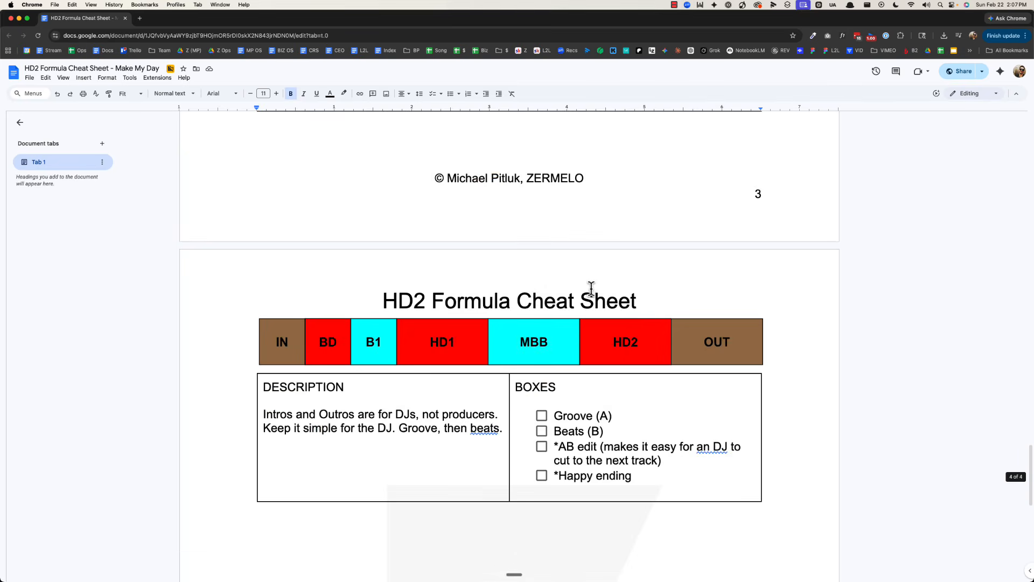
{"action": "scroll", "coordinate": [588, 282], "scroll_direction": "up", "scroll_amount": 20}
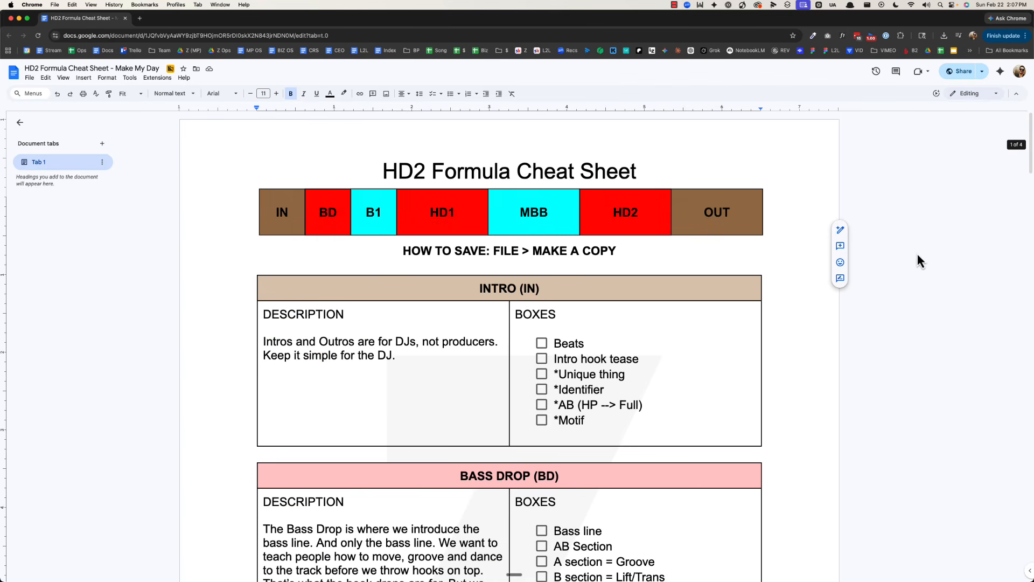
{"action": "key", "text": "super+Tab"}
Step: Play the song's intro from bar 17 and select bars 17 to 25 on the Drum Rack track
{"action": "left_click", "coordinate": [89, 317]}
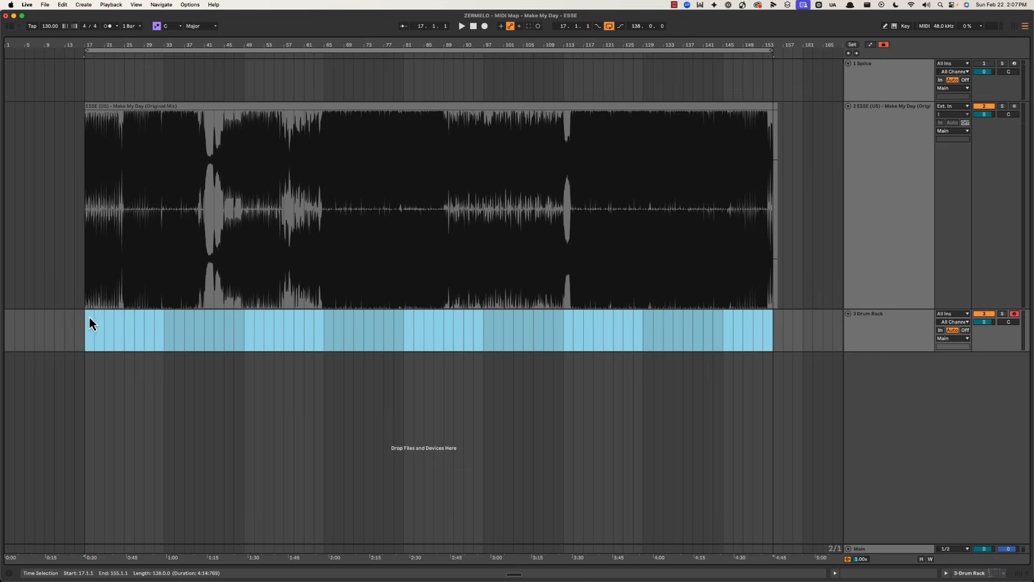
{"action": "left_click_drag", "start_coordinate": [91, 43], "coordinate": [90, 47]}
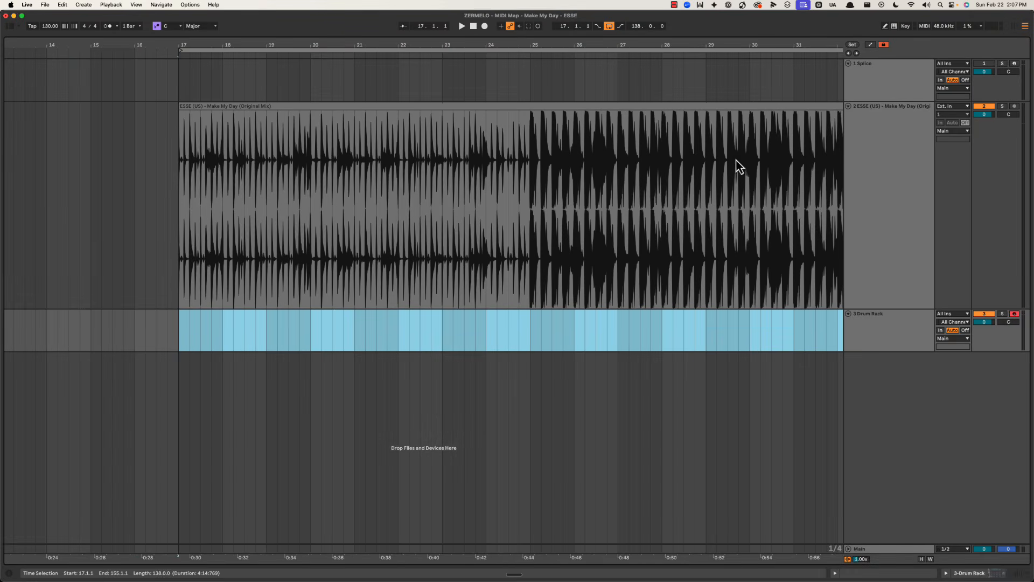
{"action": "left_click", "coordinate": [181, 323]}
{"action": "key", "text": "space"}
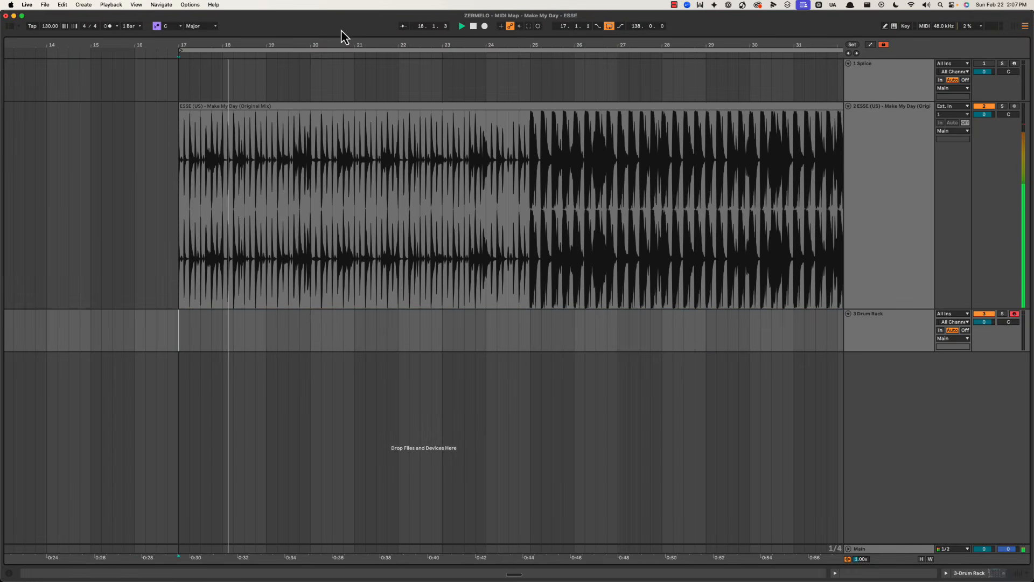
{"action": "key", "text": "space"}
{"action": "left_click_drag", "start_coordinate": [334, 43], "coordinate": [302, 48]}
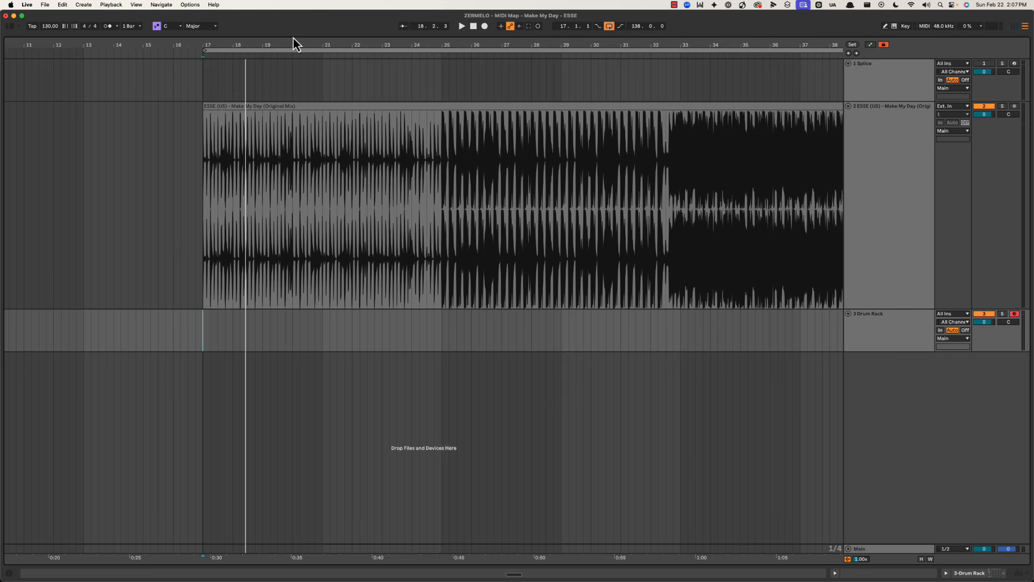
{"action": "scroll", "coordinate": [294, 40], "scroll_direction": "right", "scroll_amount": 1}
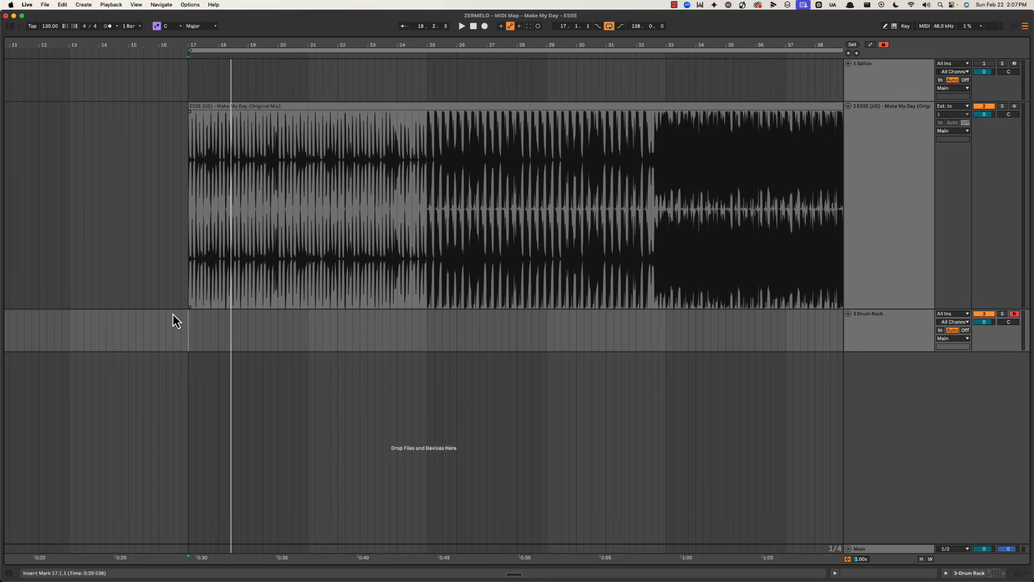
{"action": "left_click_drag", "start_coordinate": [188, 325], "coordinate": [464, 342]}
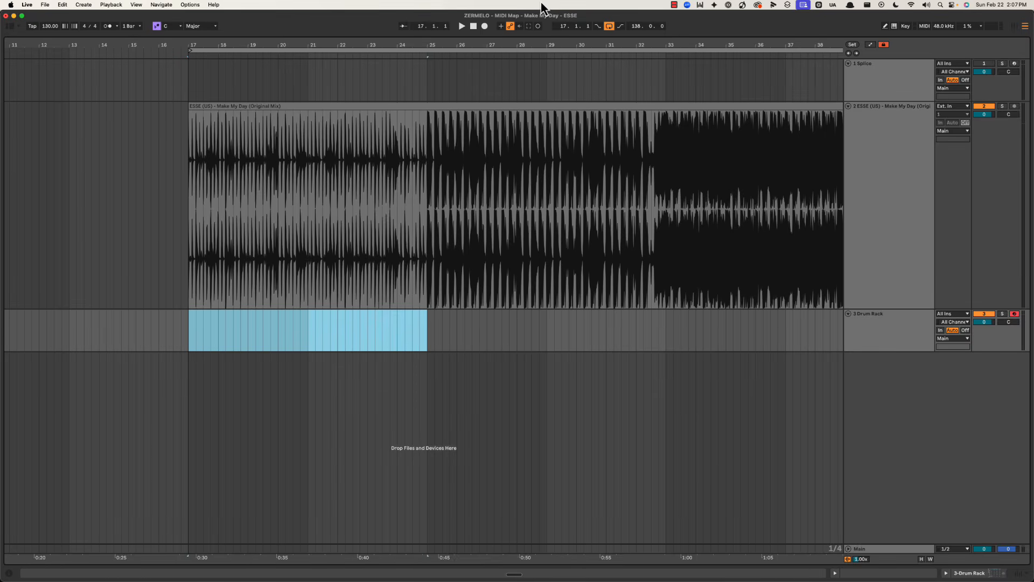
Step: Rename the Drum Rack track as BEATS and colour it red
{"action": "left_click_drag", "start_coordinate": [526, 43], "coordinate": [528, 38]}
{"action": "left_click", "coordinate": [881, 326]}
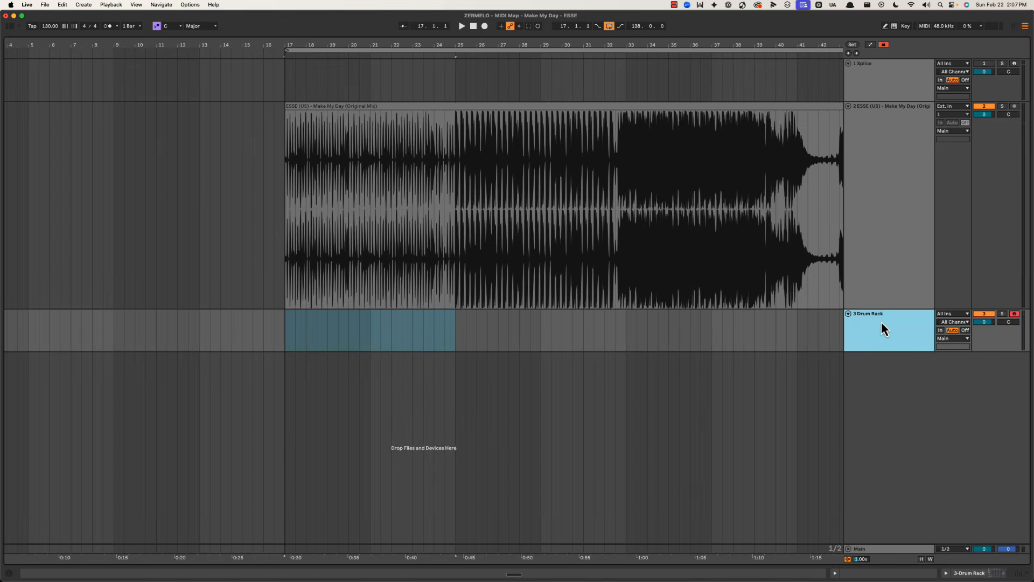
{"action": "right_click", "coordinate": [881, 321]}
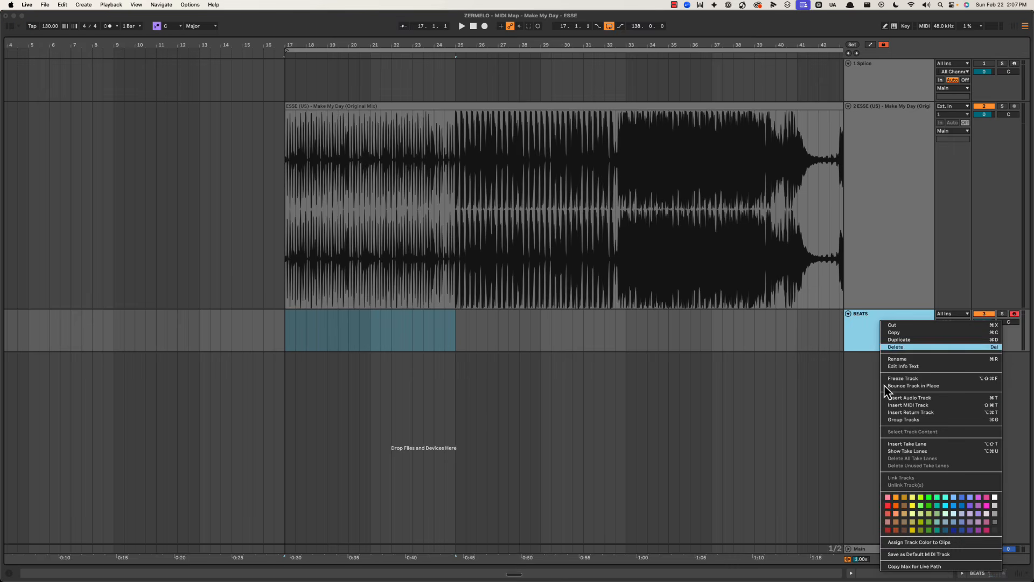
{"action": "left_click", "coordinate": [890, 514]}
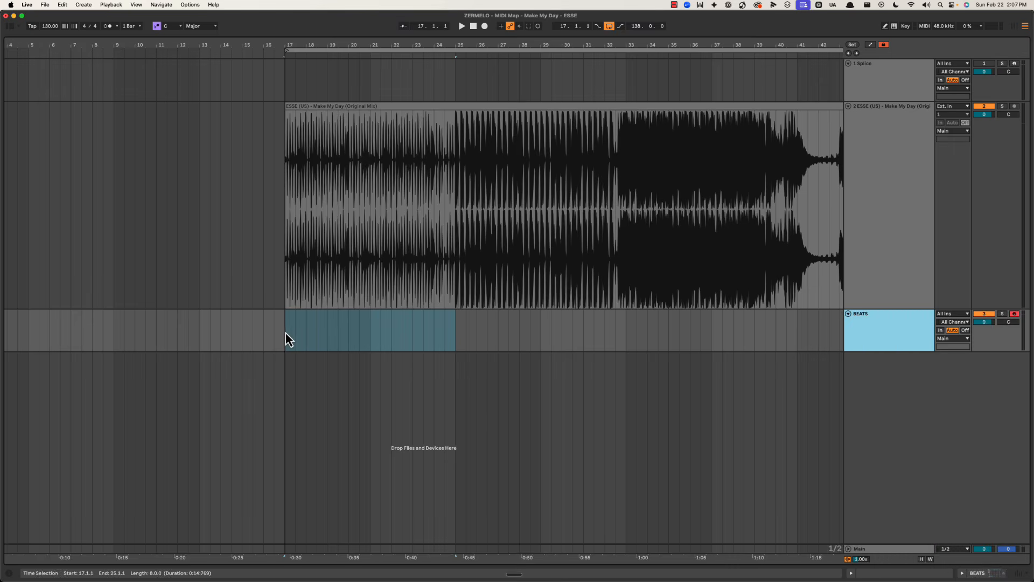
Step: Create an 8-bar empty MIDI clip on the BEATS track from bar 17 to bar 25 and start playback
{"action": "left_click_drag", "start_coordinate": [286, 333], "coordinate": [452, 332]}
{"action": "key", "text": "super+shift+m"}
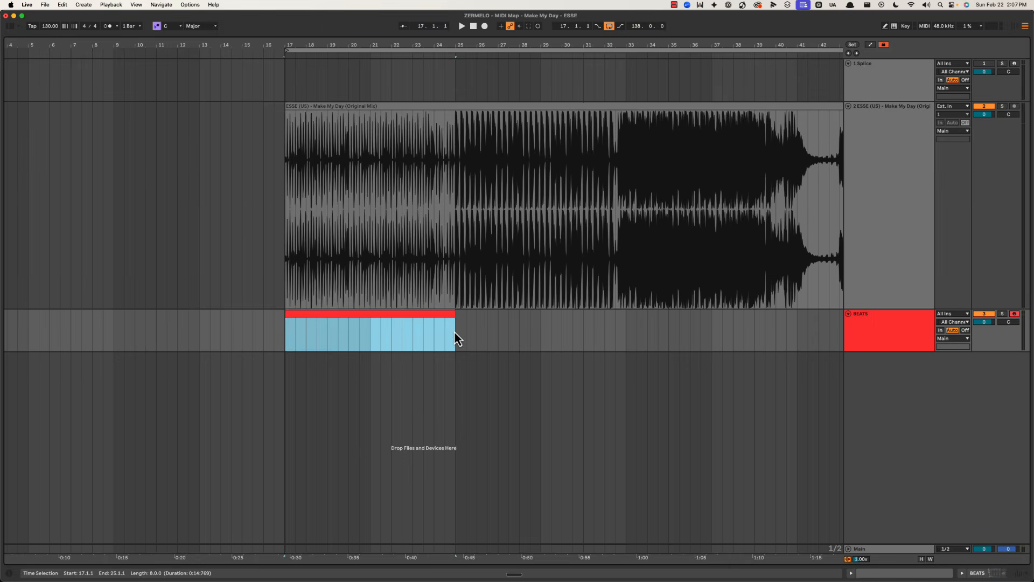
{"action": "key", "text": "space"}
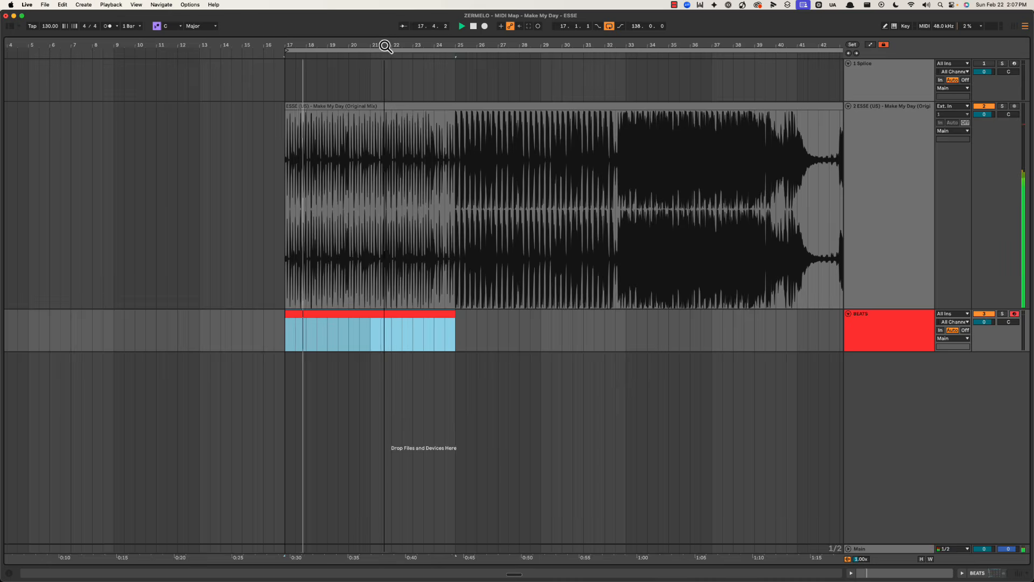
Step: Listen to the intro from bar 17 and replay it from bar 23 of the arrangement
{"action": "left_click_drag", "start_coordinate": [386, 47], "coordinate": [284, 45]}
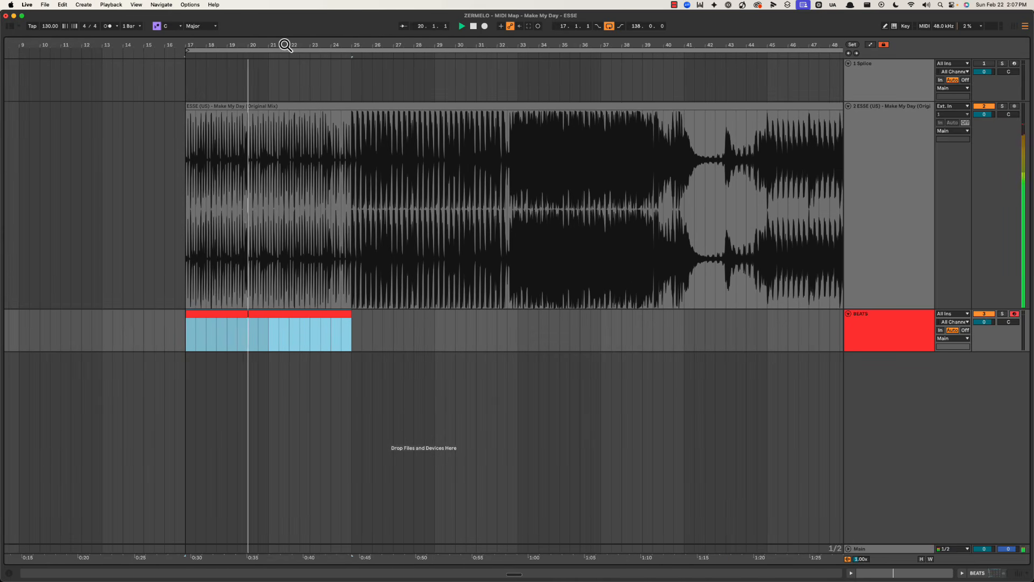
{"action": "left_click_drag", "start_coordinate": [286, 43], "coordinate": [270, 92]}
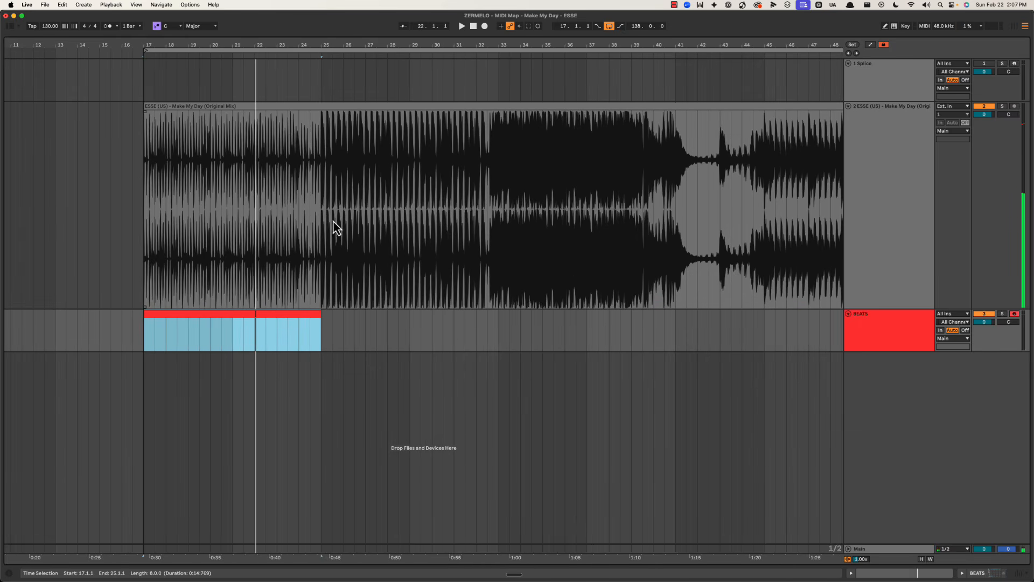
{"action": "left_click", "coordinate": [326, 247]}
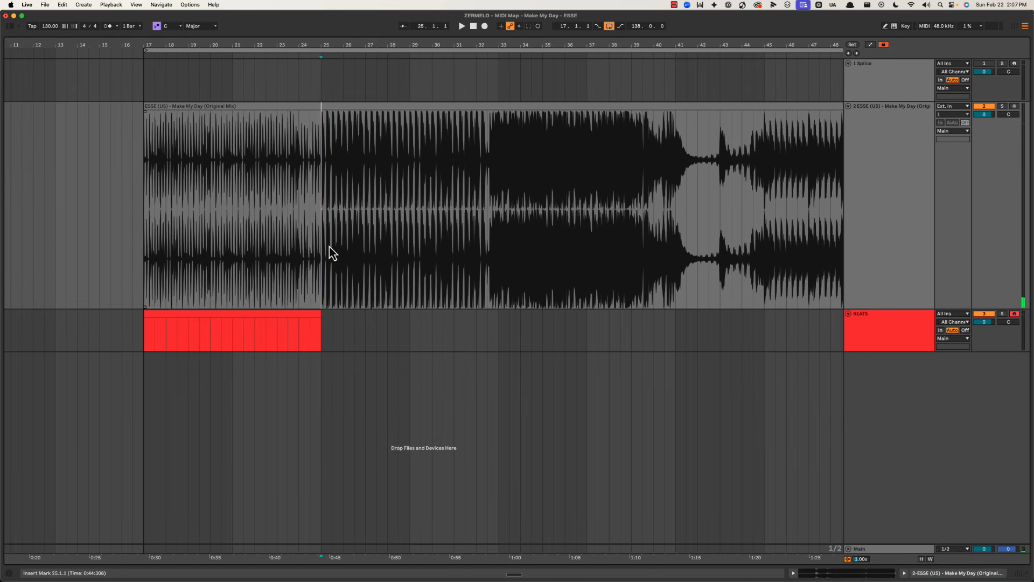
{"action": "left_click", "coordinate": [237, 334]}
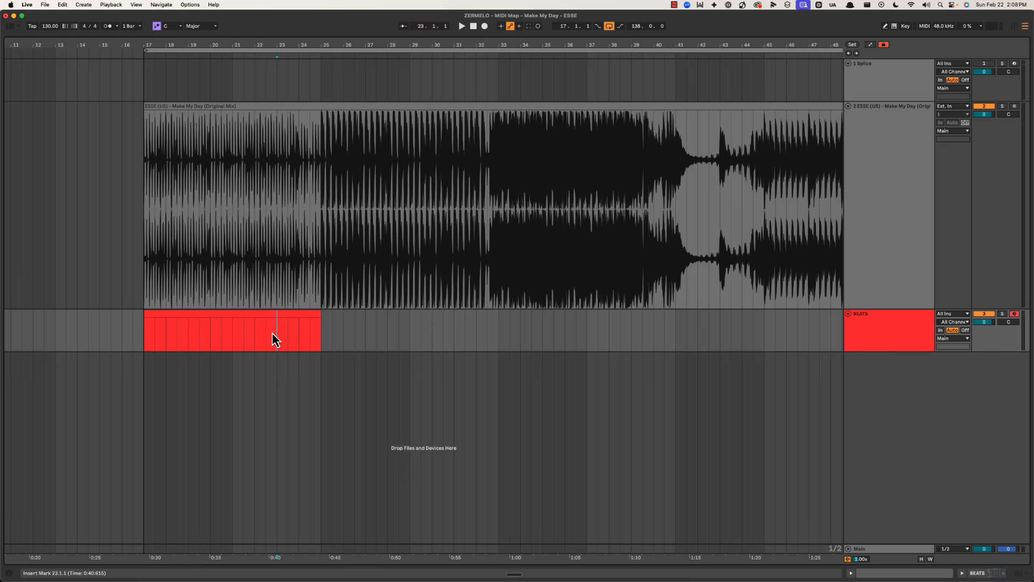
{"action": "key", "text": "space"}
{"action": "left_click_drag", "start_coordinate": [291, 50], "coordinate": [311, 42]}
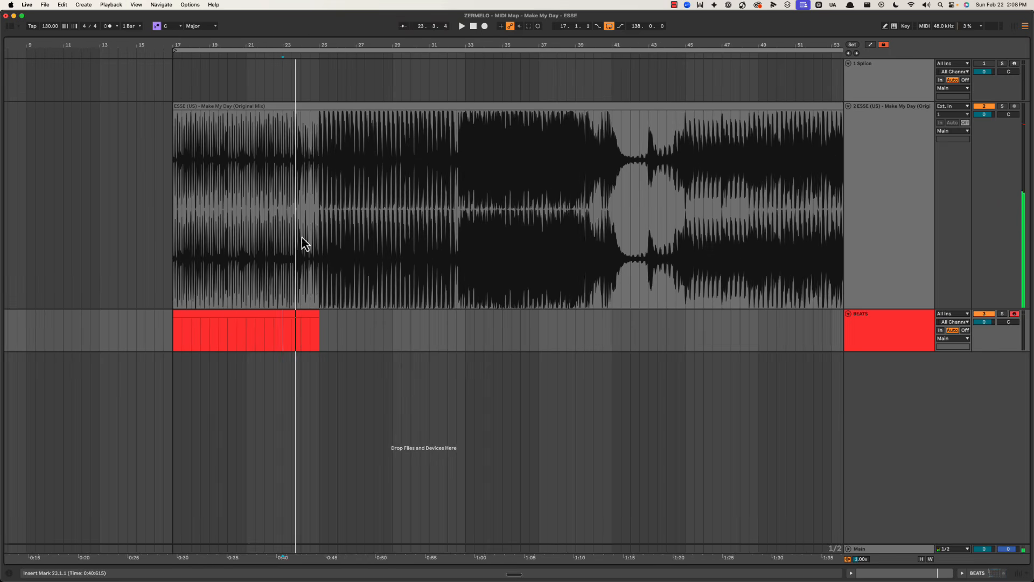
Step: Switch to the cheat sheet in Chrome, prefix "Intro hook tease" with an asterisk, and tick Beats in the Intro checklist
{"action": "key", "text": "super+Tab"}
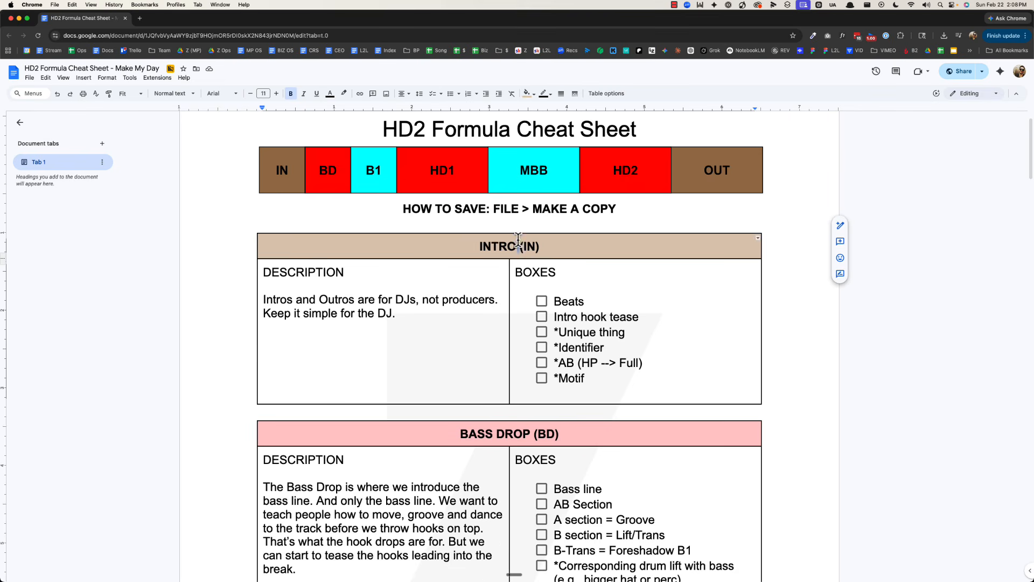
{"action": "left_click", "coordinate": [296, 301]}
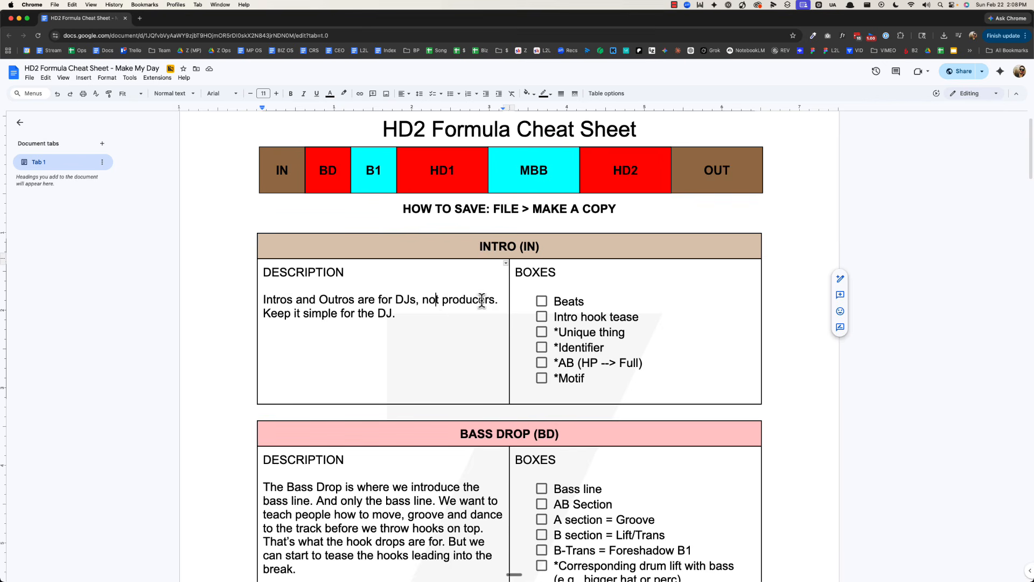
{"action": "triple_click", "coordinate": [397, 313]}
{"action": "left_click", "coordinate": [447, 326]}
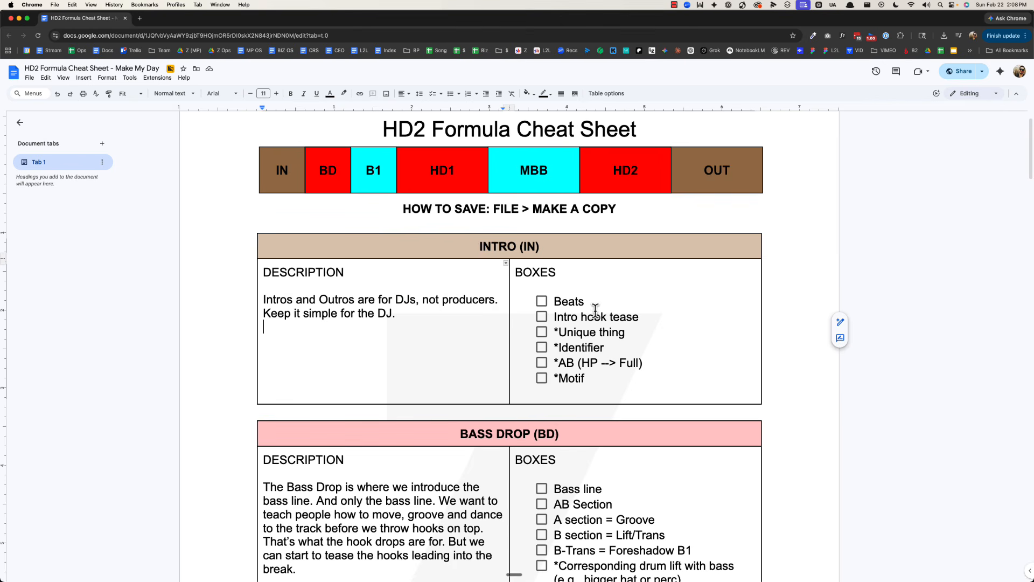
{"action": "left_click", "coordinate": [570, 317]}
{"action": "key", "text": "super+Left"}
{"action": "type", "text": "*"}
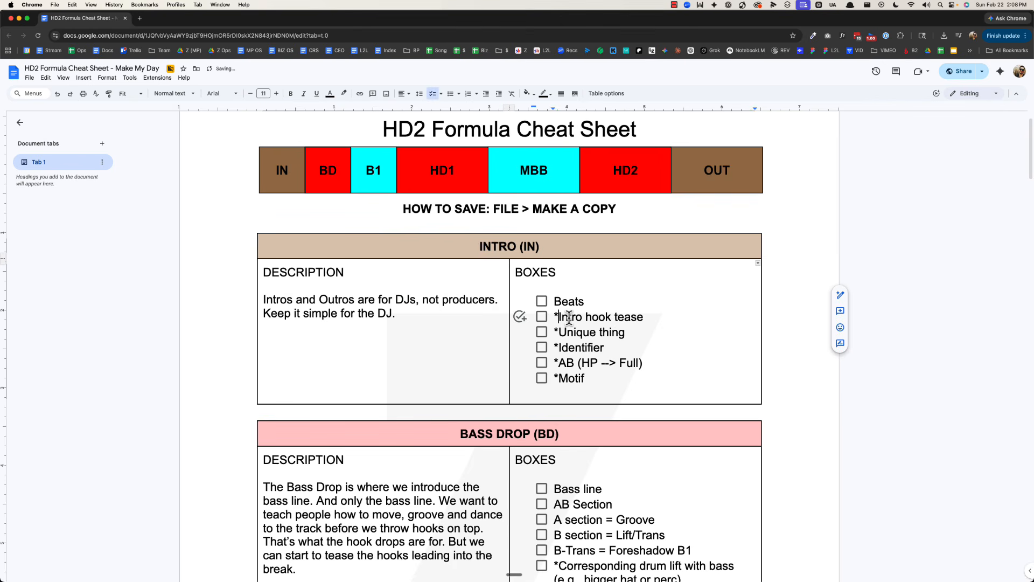
{"action": "left_click", "coordinate": [547, 304]}
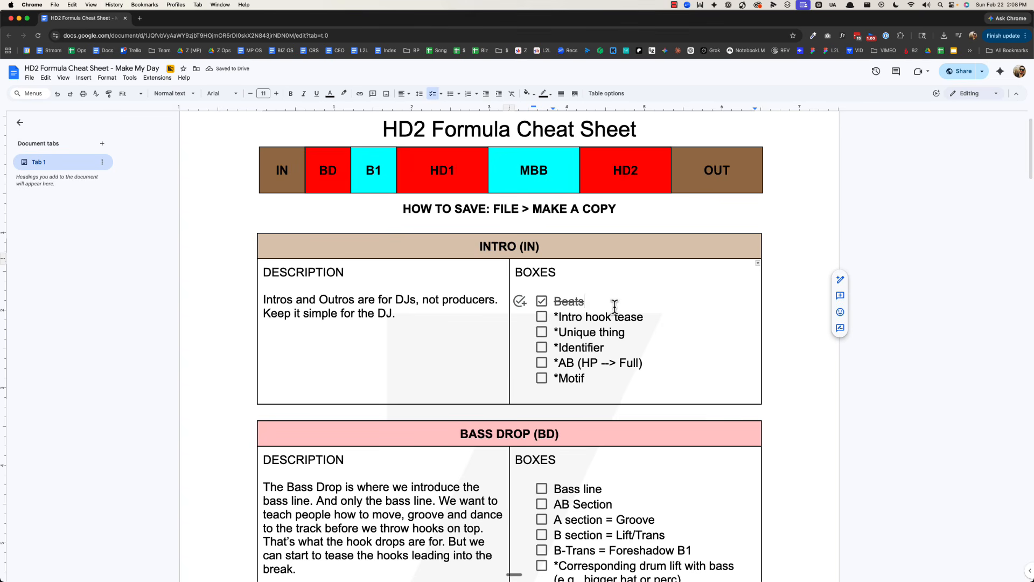
Step: Add "(glitchies)" after *Unique thing in the Intro checklist, and tick both *Unique thing and *Identifier
{"action": "left_click", "coordinate": [628, 331]}
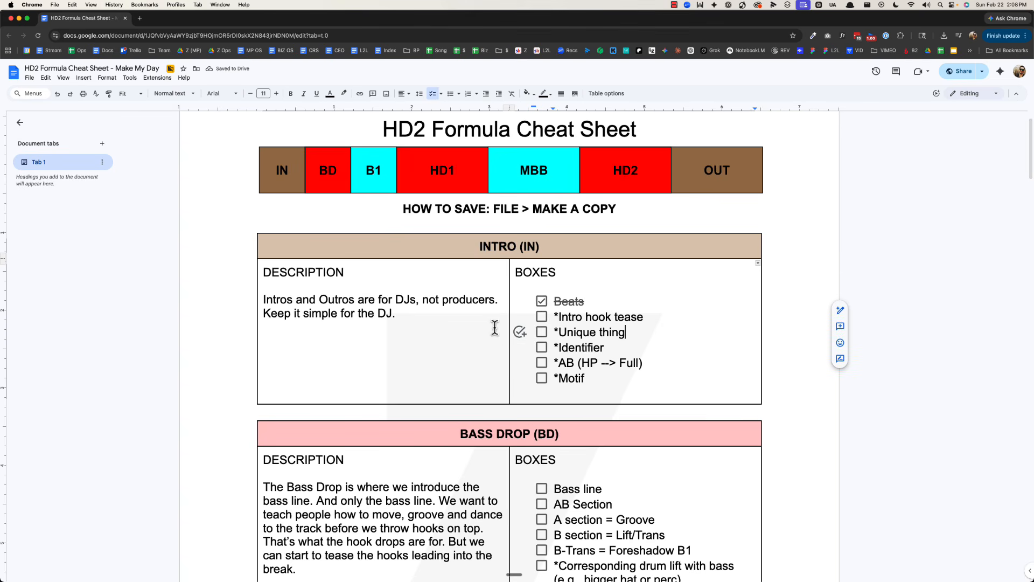
{"action": "left_click", "coordinate": [543, 333]}
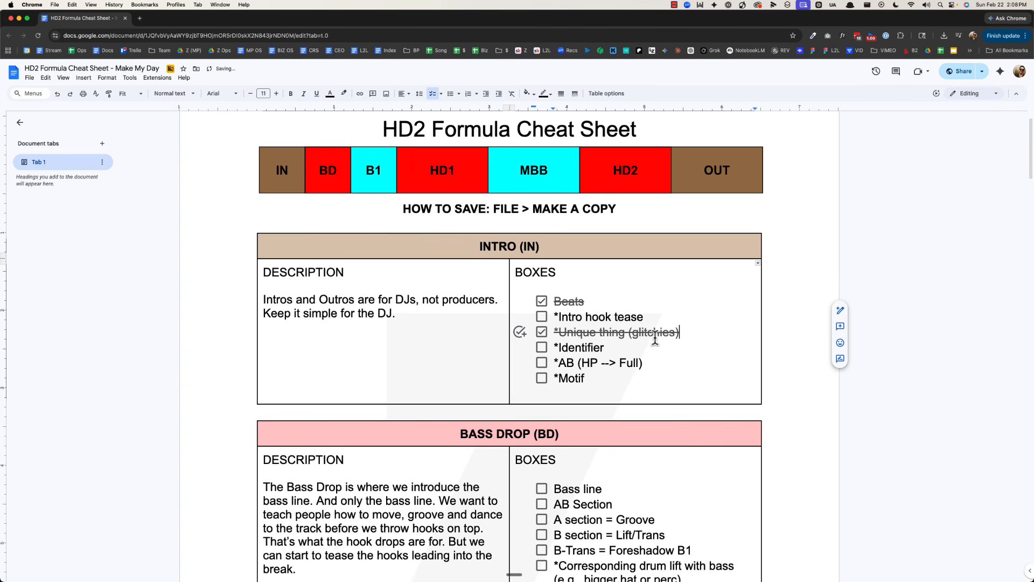
{"action": "key", "text": "Down"}
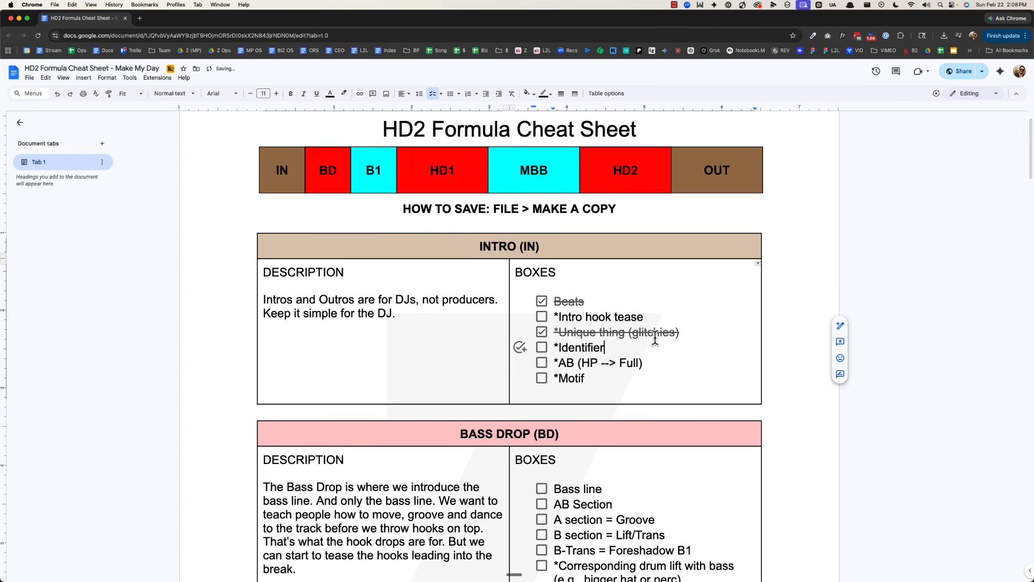
{"action": "left_click", "coordinate": [541, 348]}
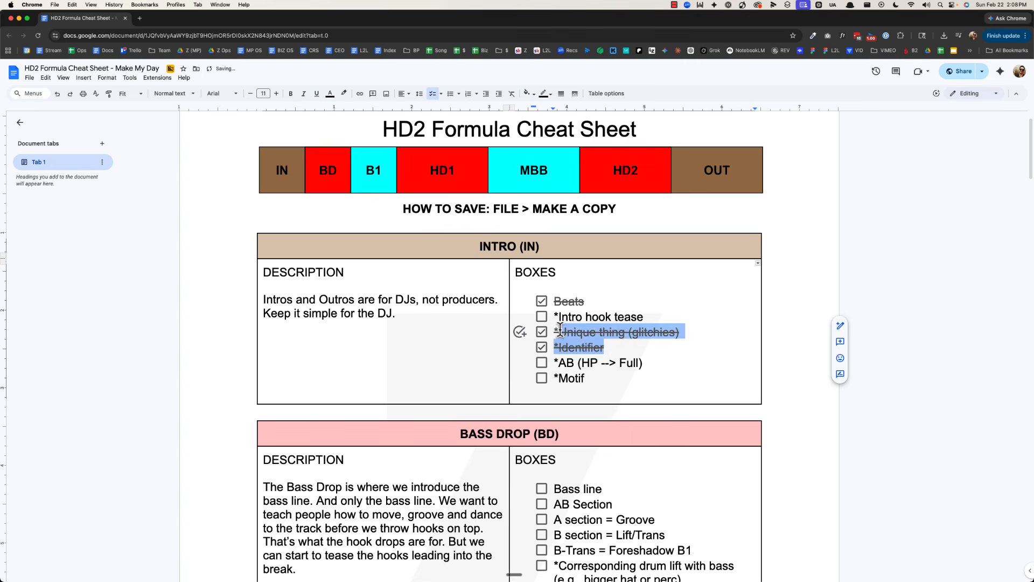
{"action": "left_click_drag", "start_coordinate": [615, 345], "coordinate": [560, 331]}
{"action": "left_click", "coordinate": [641, 346]}
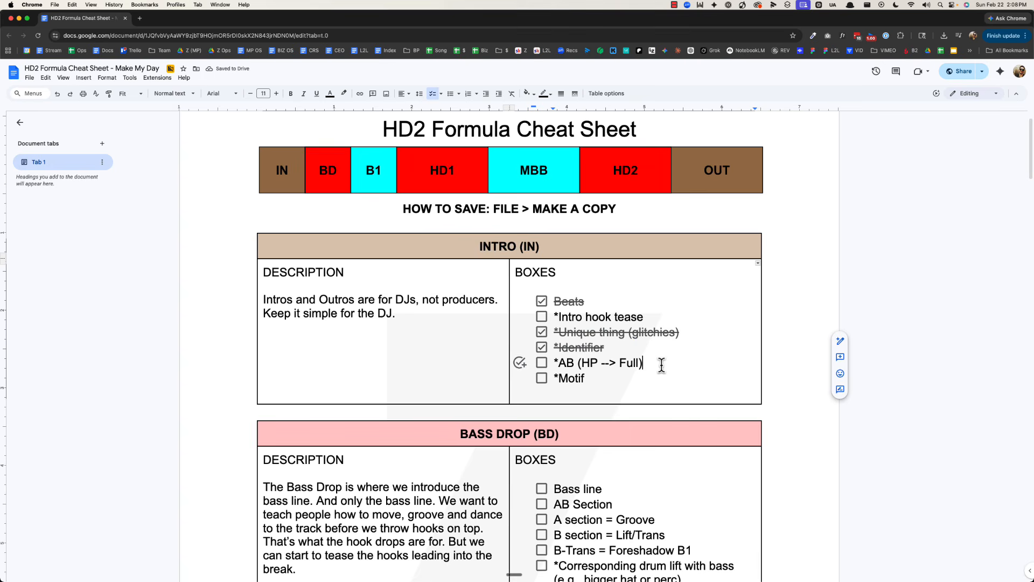
Step: Return to Live, play the transition into bar 25, and rename the BEATS clip at bars 17 to 25 as HP
{"action": "key", "text": "super+Tab"}
{"action": "left_click", "coordinate": [325, 120]}
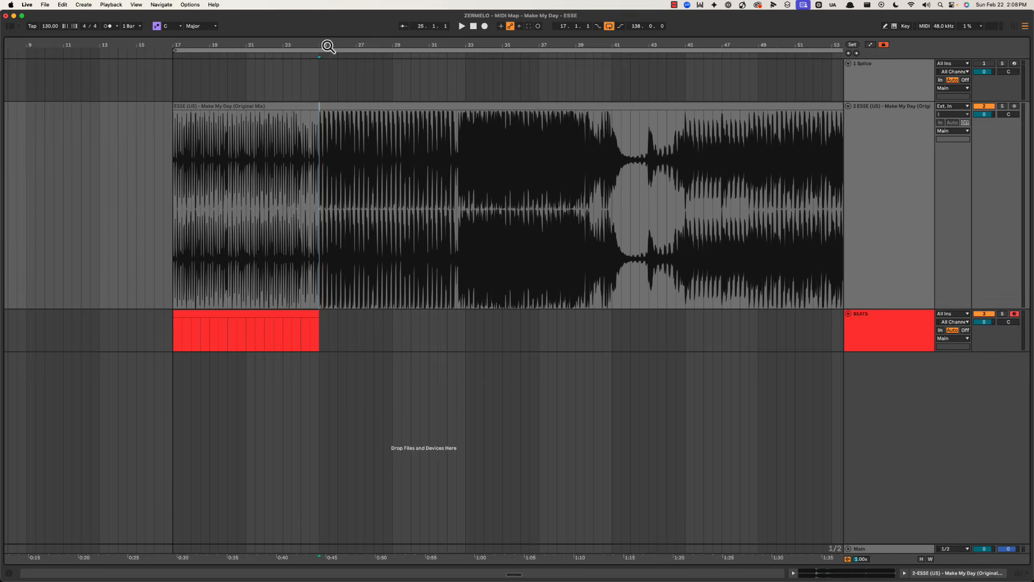
{"action": "left_click_drag", "start_coordinate": [326, 44], "coordinate": [452, 128]}
{"action": "left_click_drag", "start_coordinate": [277, 159], "coordinate": [602, 172]}
{"action": "left_click", "coordinate": [444, 152]}
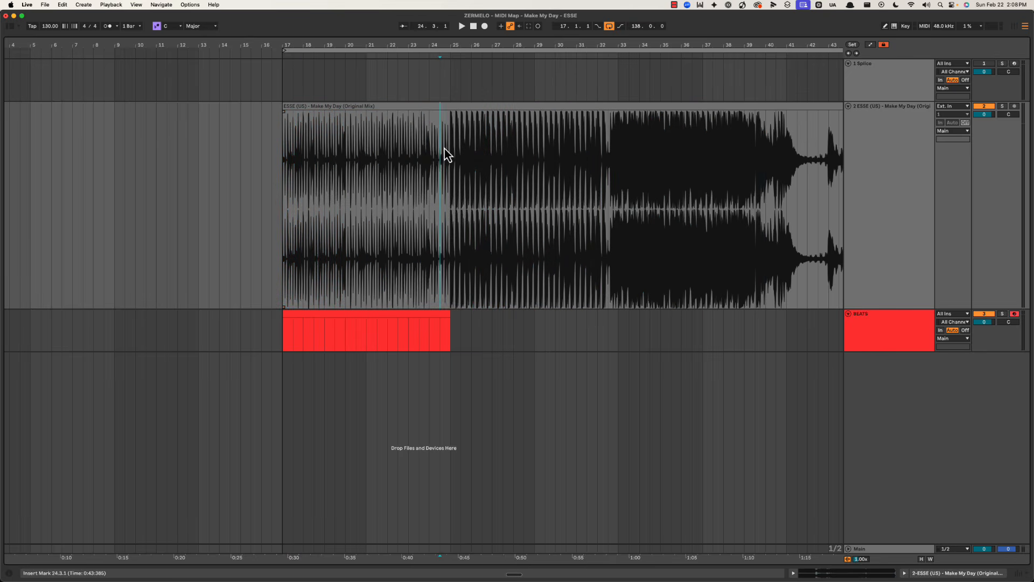
{"action": "key", "text": "space"}
{"action": "left_click", "coordinate": [432, 318]}
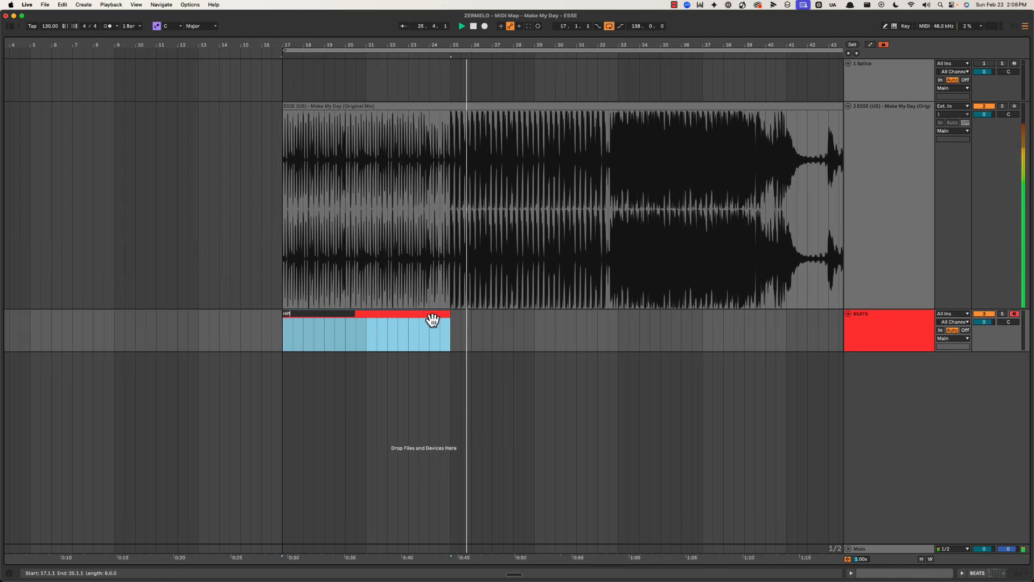
Step: Replay the song from bar 23 and duplicate the HP clip to bars 25 to 33 on the BEATS track
{"action": "left_click", "coordinate": [418, 160]}
{"action": "key", "text": "space"}
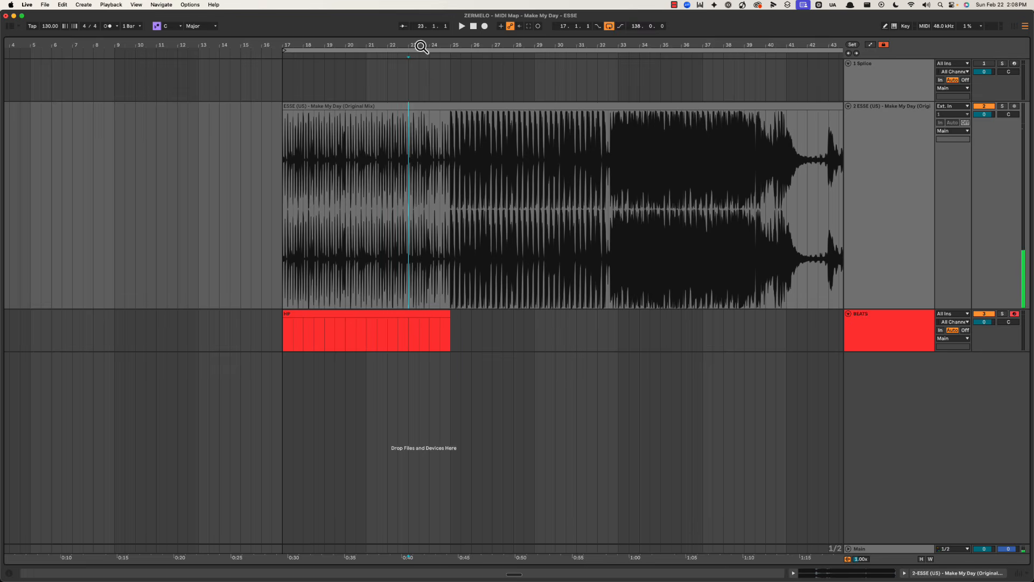
{"action": "key", "text": "space"}
{"action": "left_click", "coordinate": [408, 319]}
{"action": "key", "text": "super+d"}
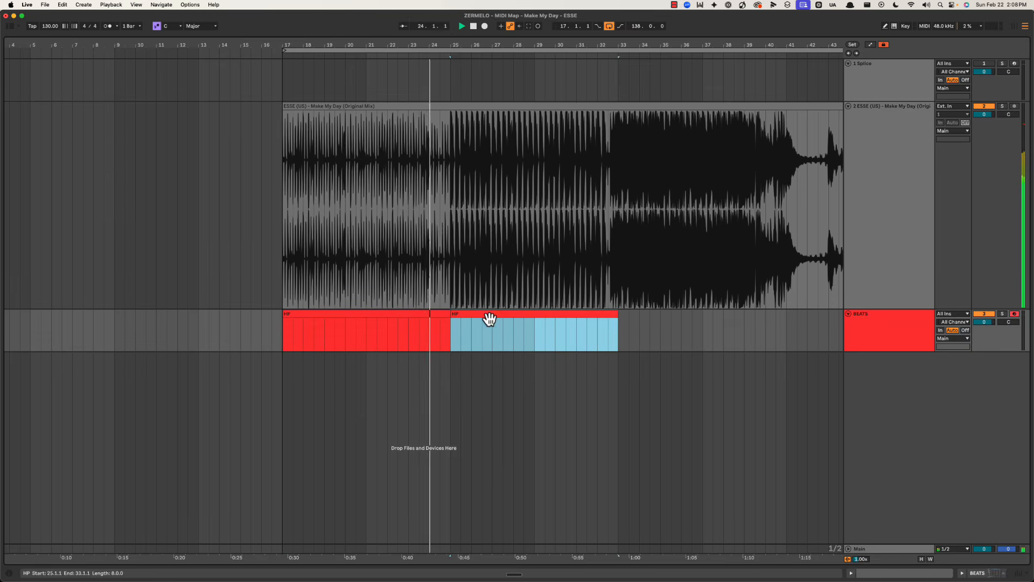
Step: Select bar 24 to bar 25 of the song's audio to examine the end of the intro's first half
{"action": "left_click", "coordinate": [493, 319]}
{"action": "left_click_drag", "start_coordinate": [432, 270], "coordinate": [446, 268]}
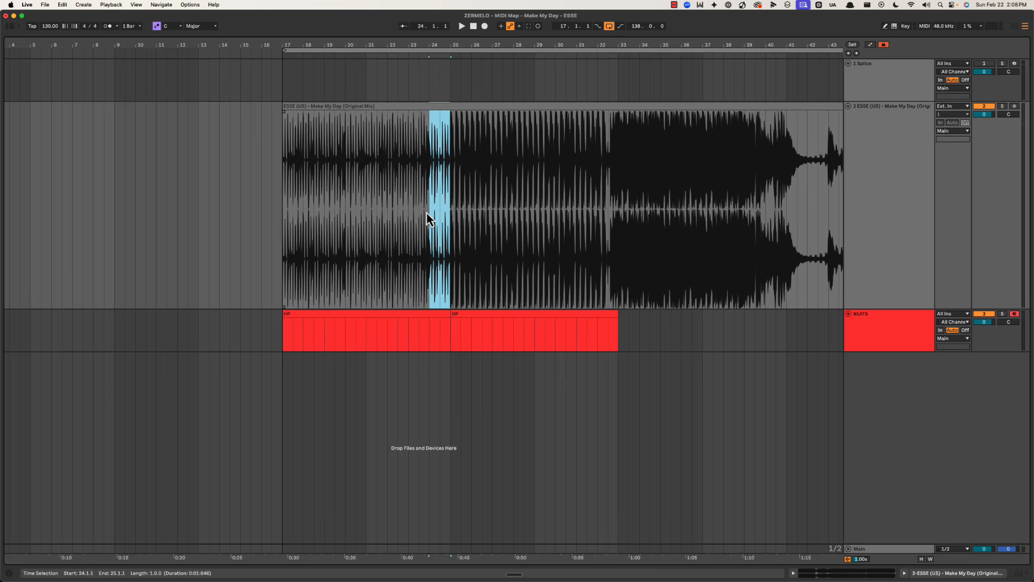
{"action": "left_click", "coordinate": [433, 179]}
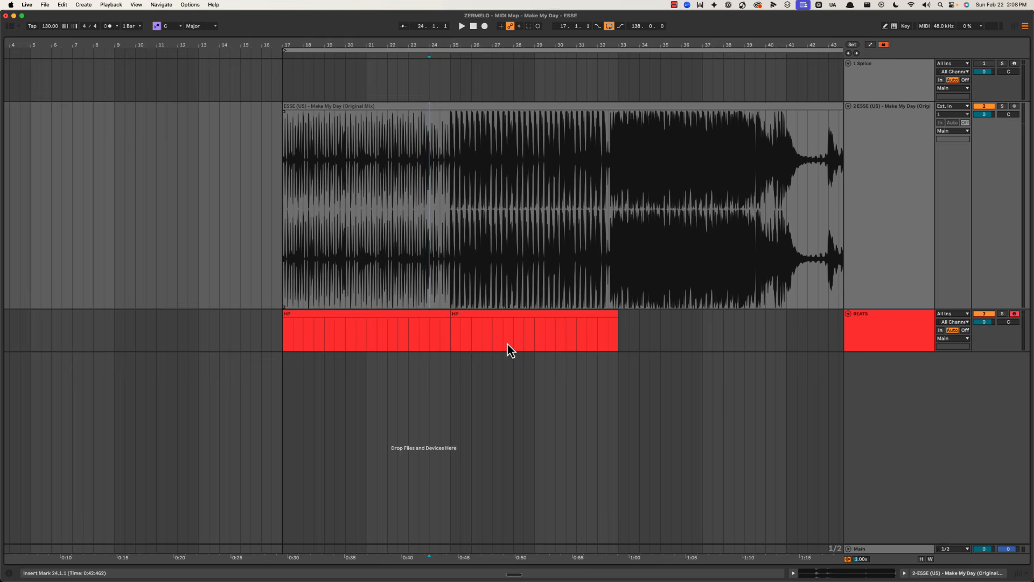
{"action": "left_click", "coordinate": [515, 321]}
Step: Try duplicating the song's audio from bars 17 to 25 over bars 25 to 33, and undo the duplication
{"action": "left_click_drag", "start_coordinate": [279, 207], "coordinate": [450, 186]}
{"action": "key", "text": "super+d"}
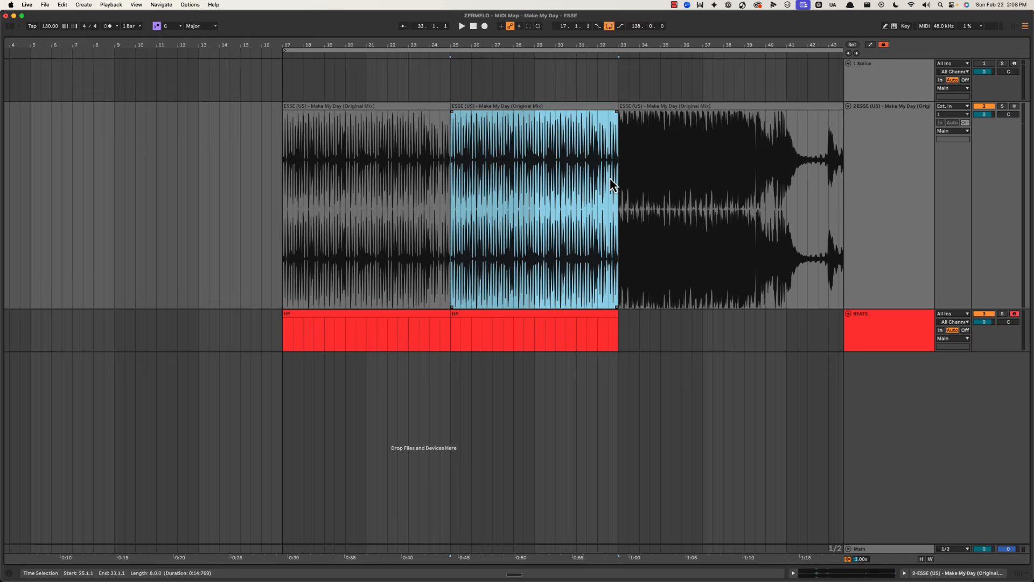
{"action": "key", "text": "super+z"}
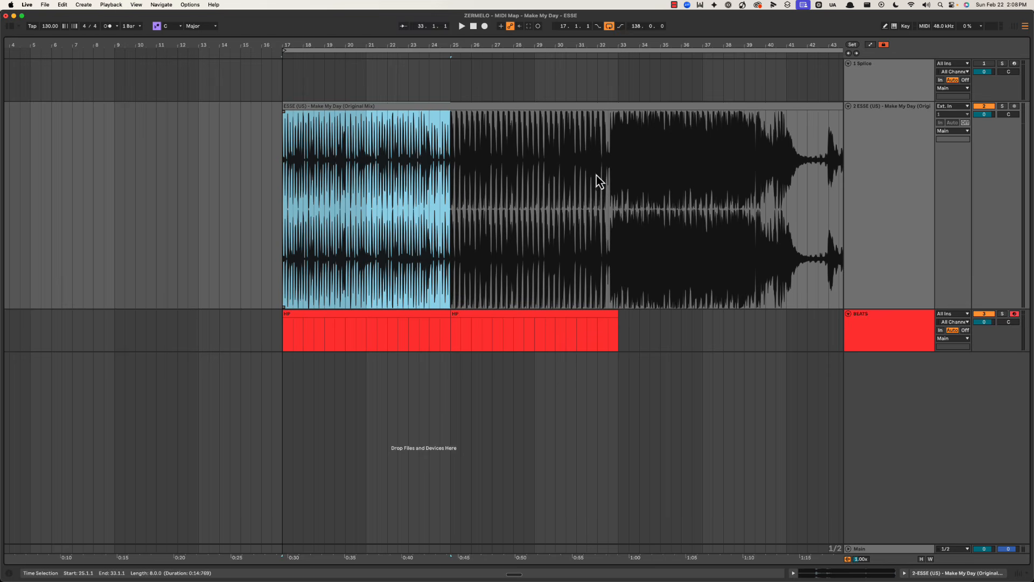
Step: Rename the second BEATS clip, at bars 25 to 33, as FULL
{"action": "left_click", "coordinate": [462, 178]}
{"action": "left_click", "coordinate": [530, 318]}
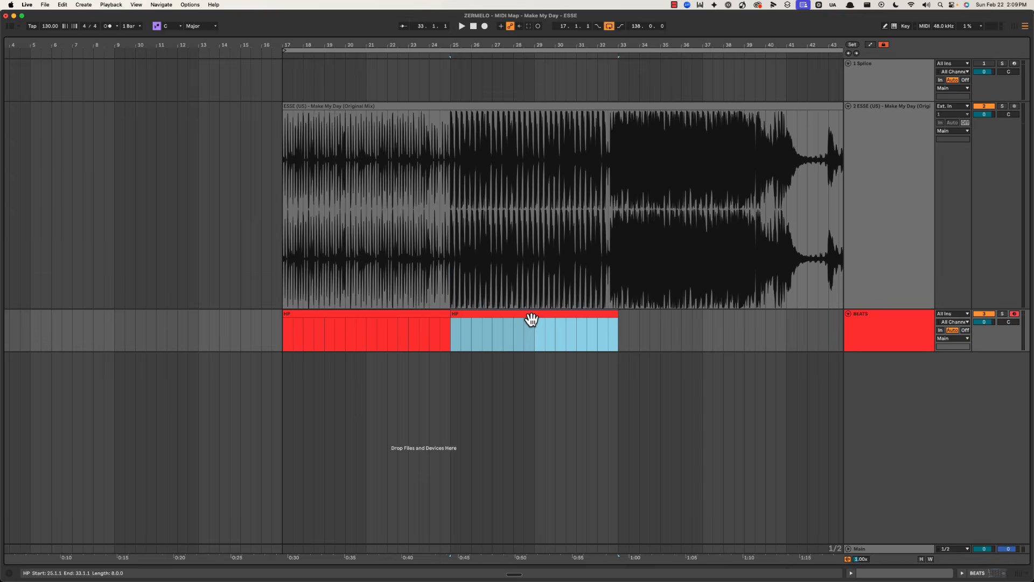
{"action": "key", "text": "Return"}
{"action": "scroll", "coordinate": [532, 319], "scroll_direction": "right", "scroll_amount": 3}
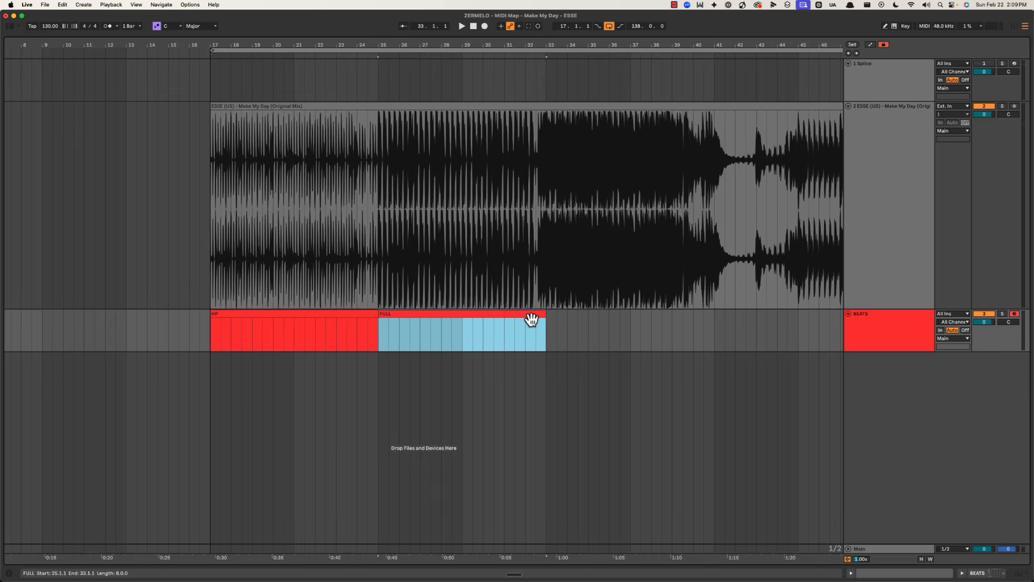
Step: Switch to Chrome, tick *AB (HP --> Full) in the Intro checklist, and return to Live
{"action": "key", "text": "super+Tab"}
{"action": "left_click", "coordinate": [542, 362]}
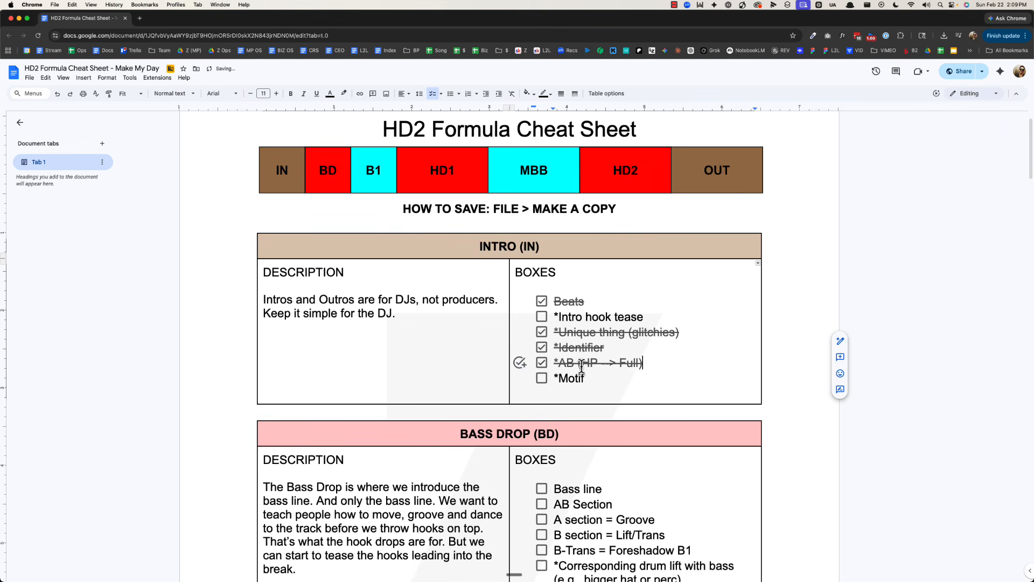
{"action": "key", "text": "super+Tab"}
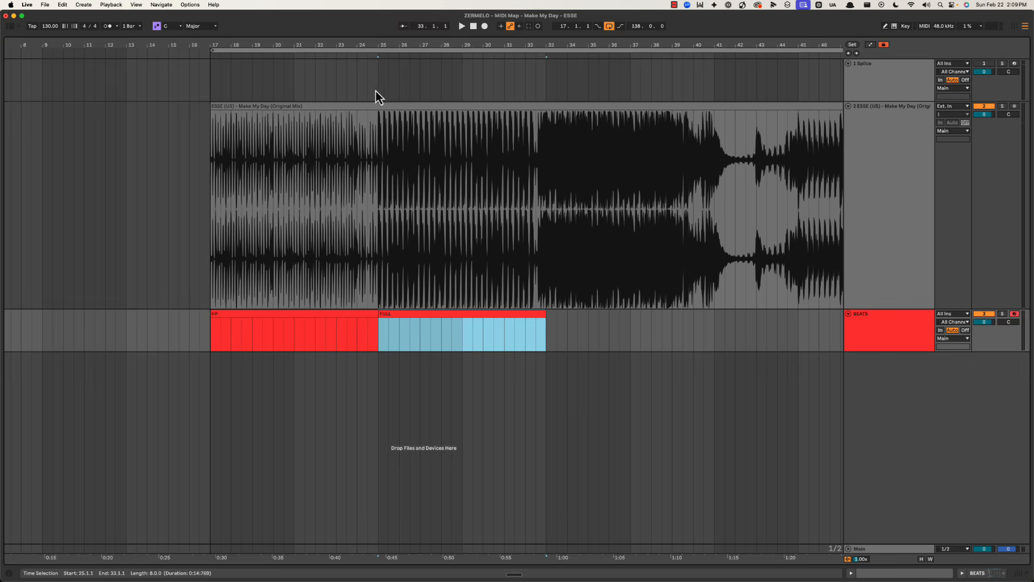
Step: Play the song from bar 26 to listen to the full-beats section
{"action": "left_click", "coordinate": [401, 156]}
{"action": "key", "text": "space"}
{"action": "mouse_move", "coordinate": [443, 43]}
{"action": "left_mouse_down"}
{"action": "mouse_move", "coordinate": [370, 43]}
{"action": "mouse_move", "coordinate": [418, 92]}
{"action": "left_mouse_up"}
Step: Switch to Chrome and skim all pages of the HD2 Formula Cheat Sheet, returning to Live briefly to check the audio leading up to bar 33
{"action": "key", "text": "super+Tab"}
{"action": "scroll", "coordinate": [390, 272], "scroll_direction": "down", "scroll_amount": 15}
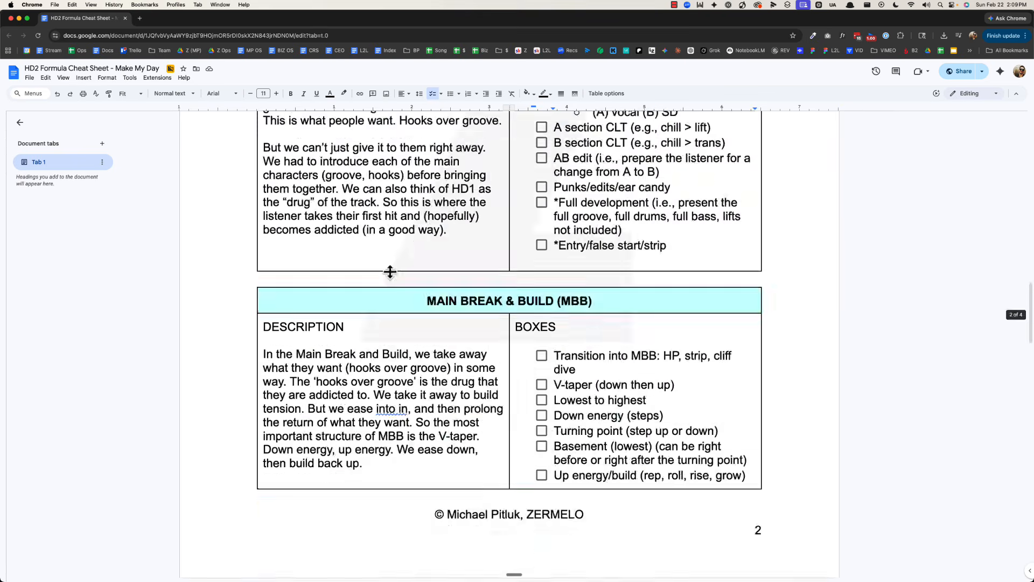
{"action": "scroll", "coordinate": [390, 272], "scroll_direction": "up", "scroll_amount": 15}
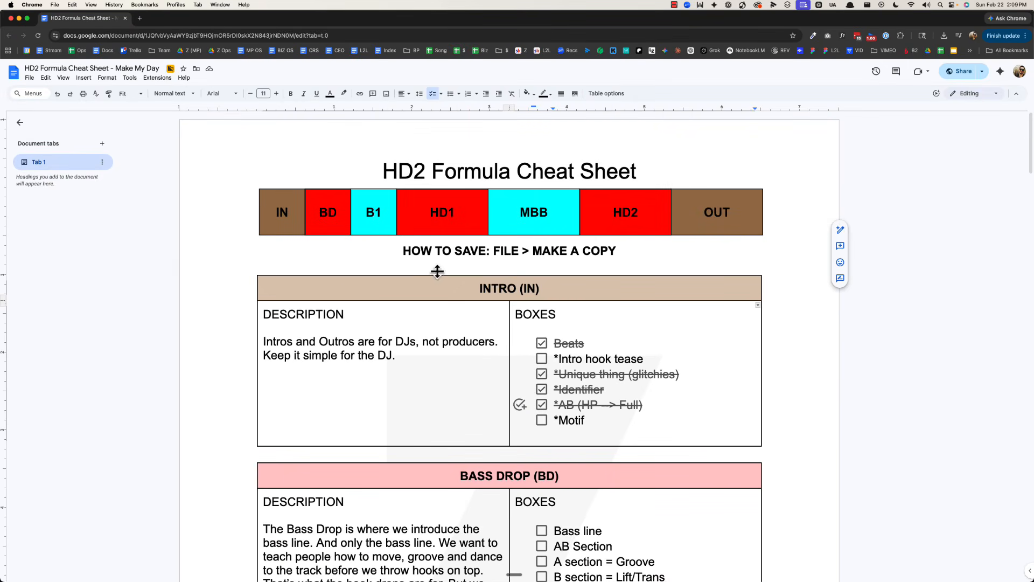
{"action": "scroll", "coordinate": [458, 297], "scroll_direction": "down", "scroll_amount": 20}
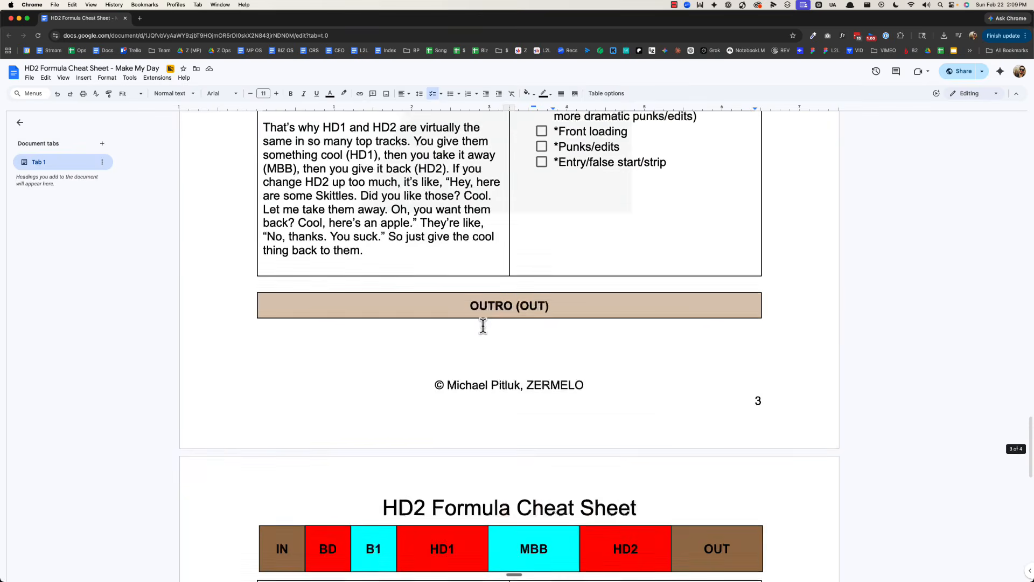
{"action": "scroll", "coordinate": [484, 325], "scroll_direction": "down", "scroll_amount": 5}
{"action": "scroll", "coordinate": [484, 325], "scroll_direction": "up", "scroll_amount": 20}
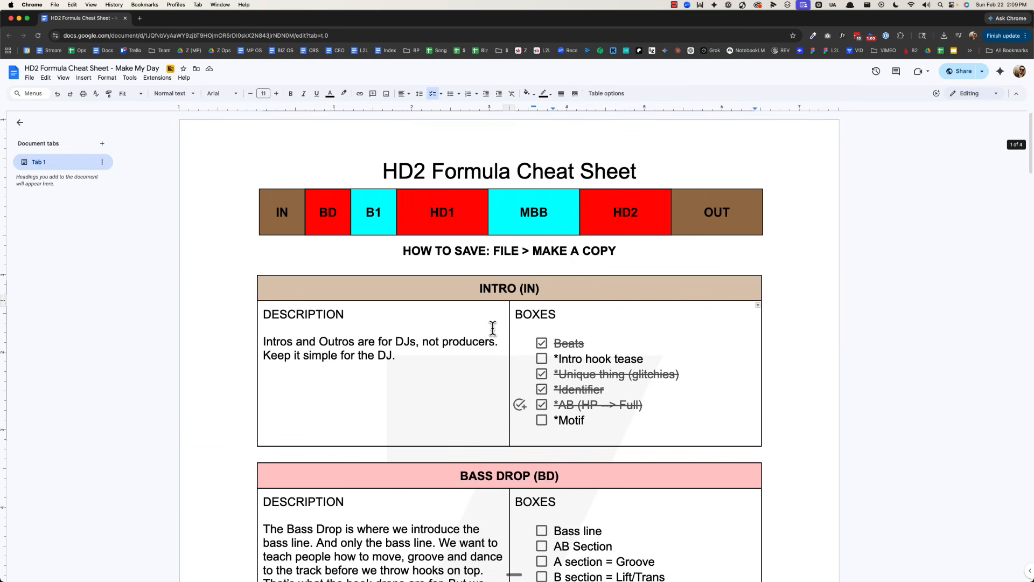
{"action": "scroll", "coordinate": [415, 328], "scroll_direction": "down", "scroll_amount": 20}
{"action": "scroll", "coordinate": [413, 334], "scroll_direction": "up", "scroll_amount": 20}
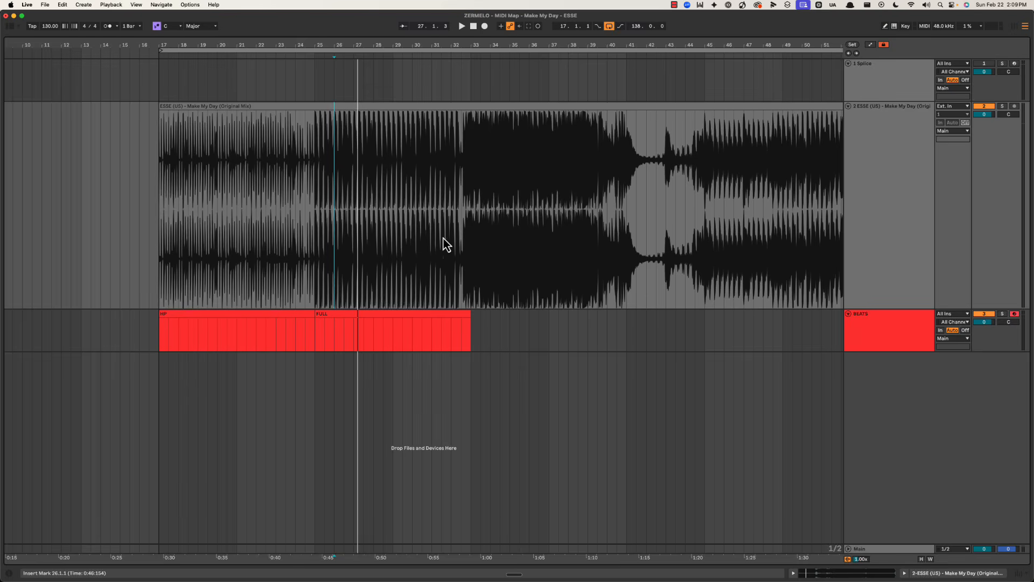
{"action": "left_click_drag", "start_coordinate": [307, 189], "coordinate": [467, 212]}
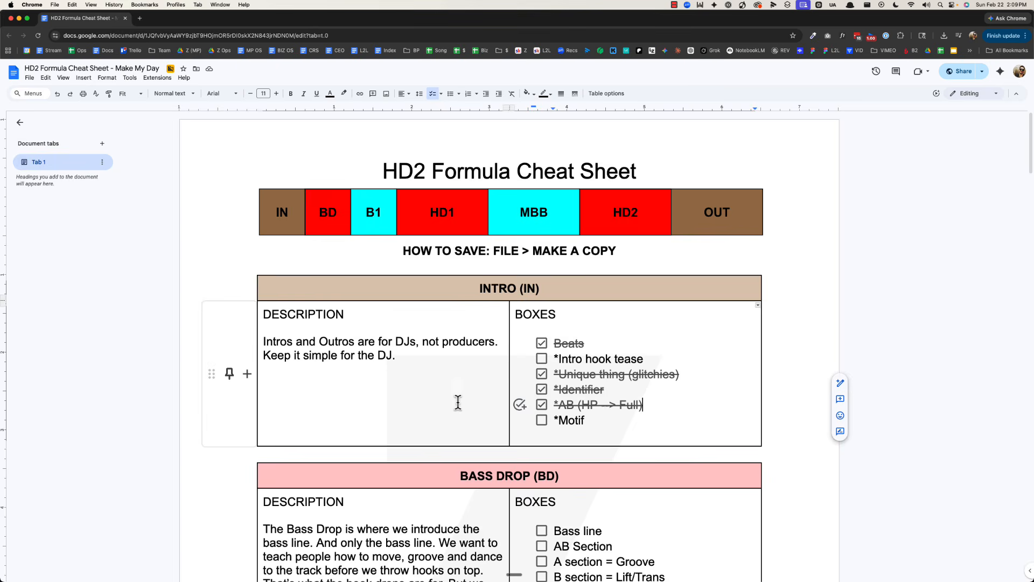
{"action": "scroll", "coordinate": [458, 401], "scroll_direction": "down", "scroll_amount": 20}
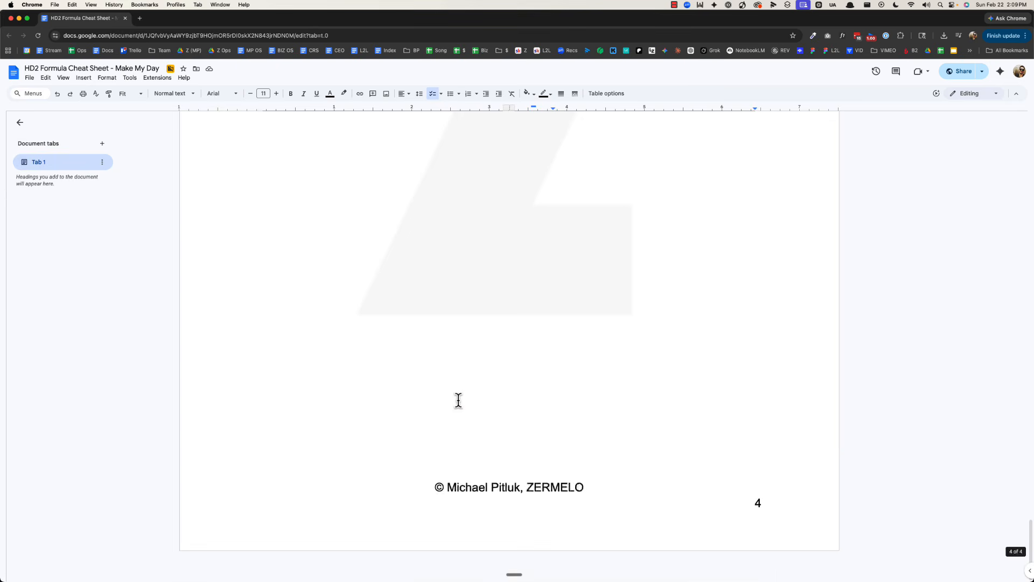
Step: Return from the cheat sheet to Live and play the song from about bar 26
{"action": "scroll", "coordinate": [458, 398], "scroll_direction": "up", "scroll_amount": 20}
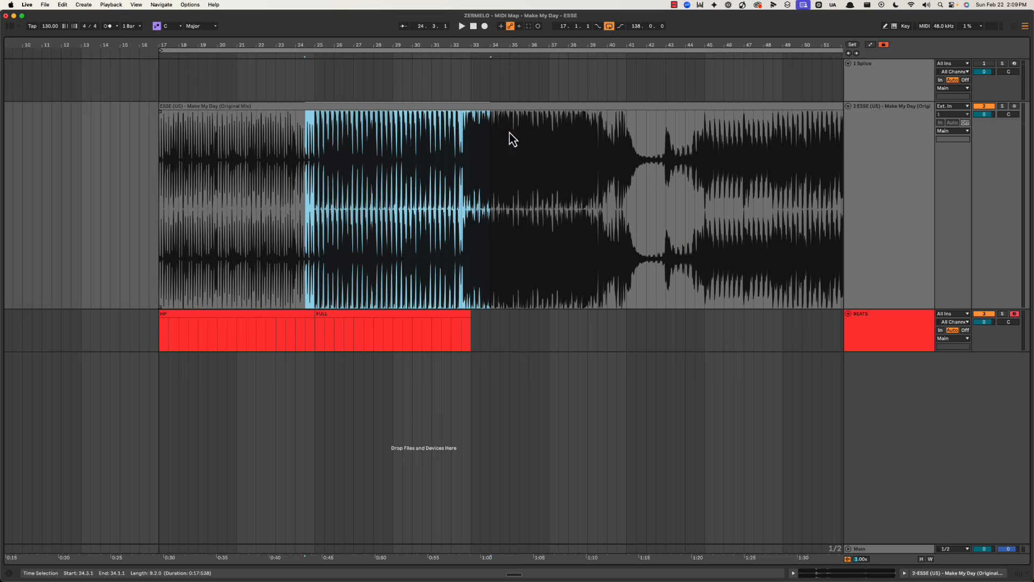
{"action": "left_click", "coordinate": [355, 192]}
{"action": "left_click_drag", "start_coordinate": [363, 46], "coordinate": [454, 39]}
{"action": "left_click", "coordinate": [392, 189]}
{"action": "key", "text": "space"}
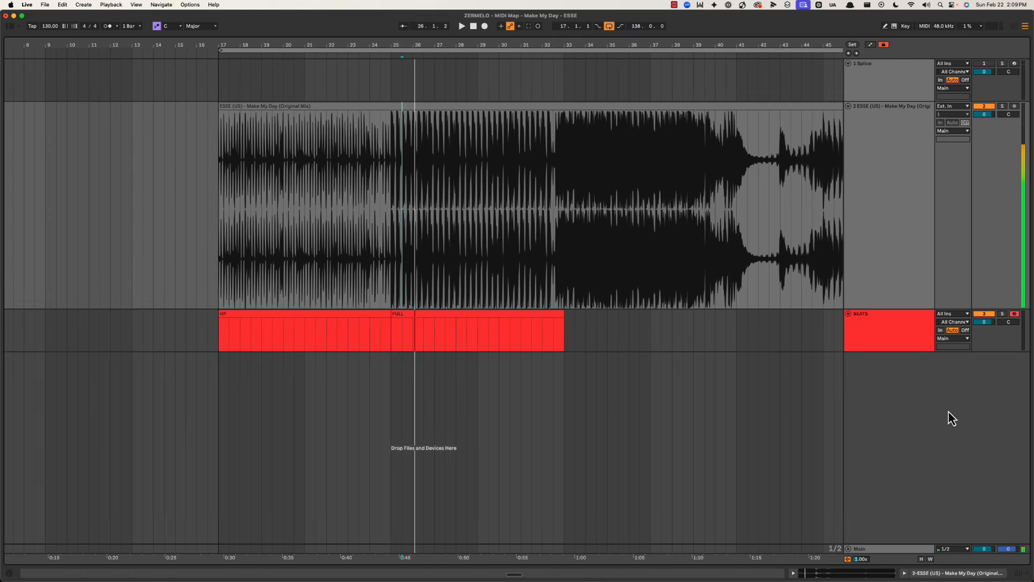
Step: Insert a MIDI track below BEATS, named STRING and coloured magenta
{"action": "left_click", "coordinate": [894, 333]}
{"action": "key", "text": "super+shift+t"}
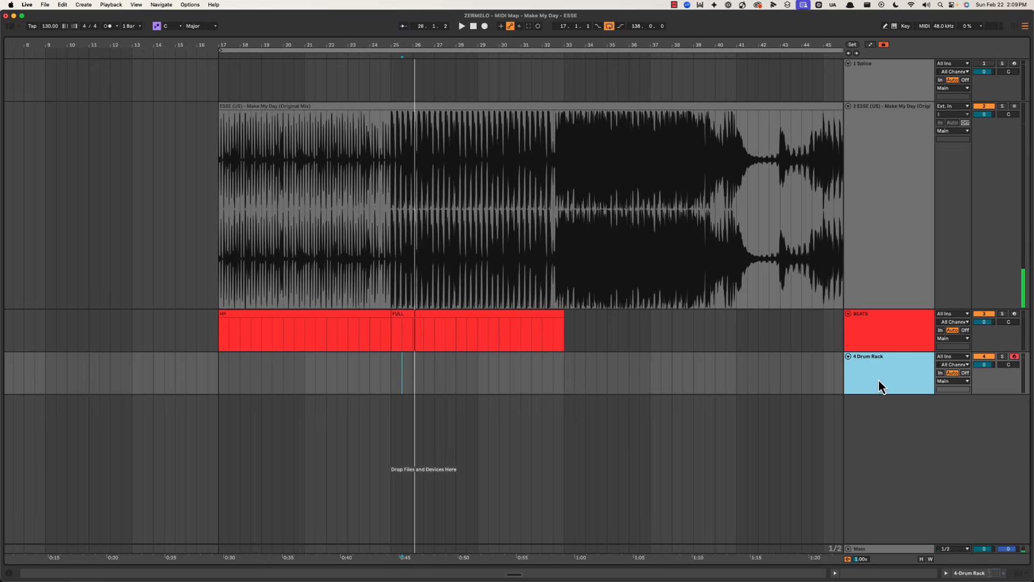
{"action": "type", "text": "STRING"}
{"action": "right_click", "coordinate": [876, 383]}
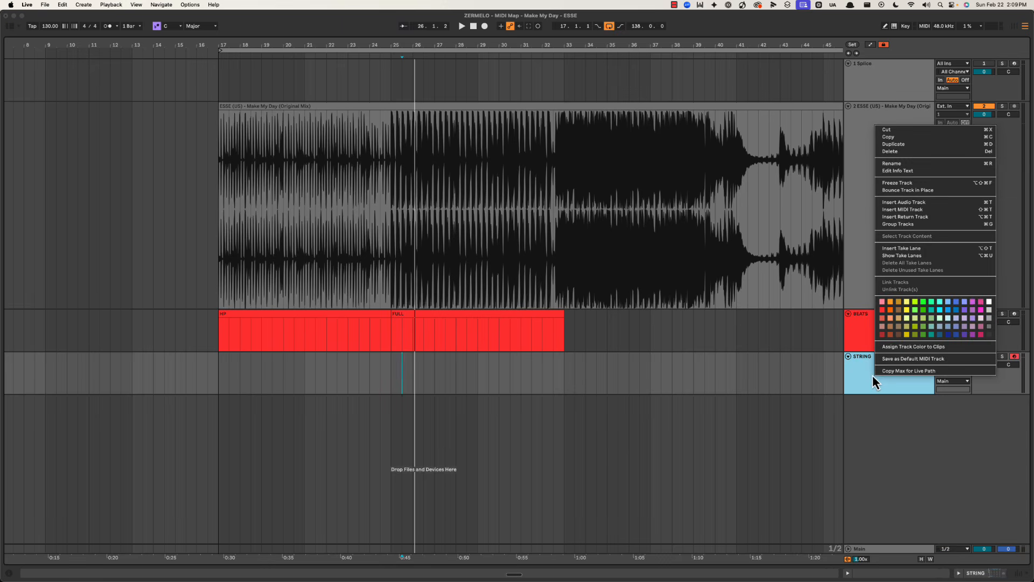
{"action": "left_click", "coordinate": [977, 310]}
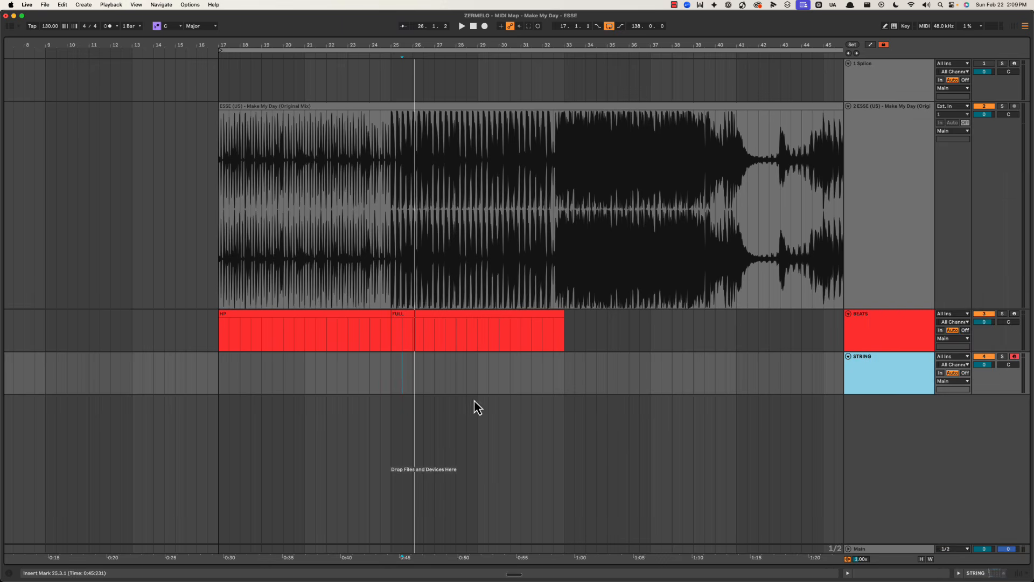
Step: Create an empty MIDI clip on the STRING track from bar 25 to bar 33
{"action": "left_click_drag", "start_coordinate": [389, 366], "coordinate": [565, 373]}
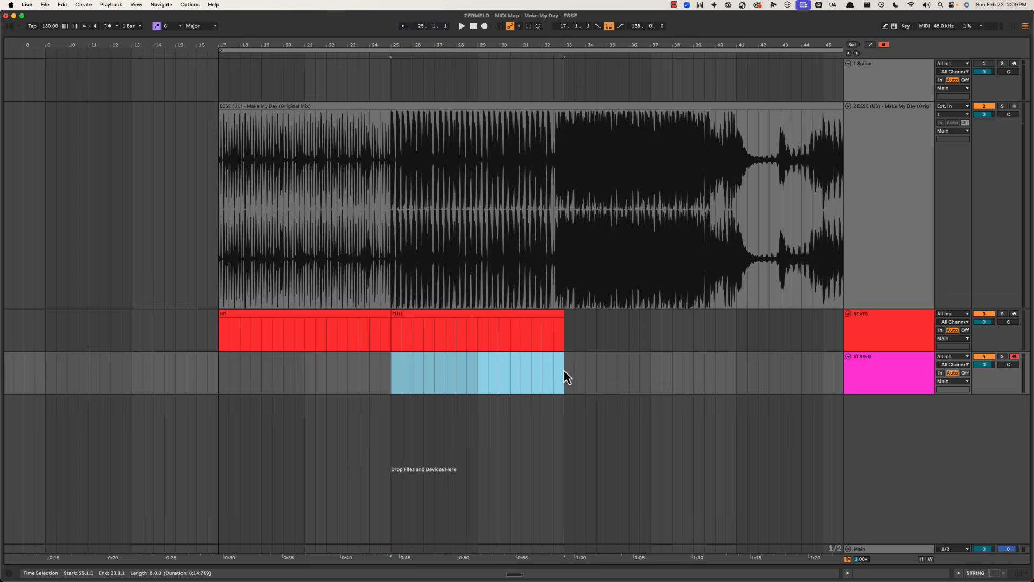
{"action": "key", "text": "super+shift+m"}
{"action": "key", "text": "super+alt+l"}
{"action": "mouse_move", "coordinate": [411, 46]}
{"action": "left_mouse_down"}
{"action": "mouse_move", "coordinate": [428, 45]}
{"action": "mouse_move", "coordinate": [400, 44]}
{"action": "left_mouse_up"}
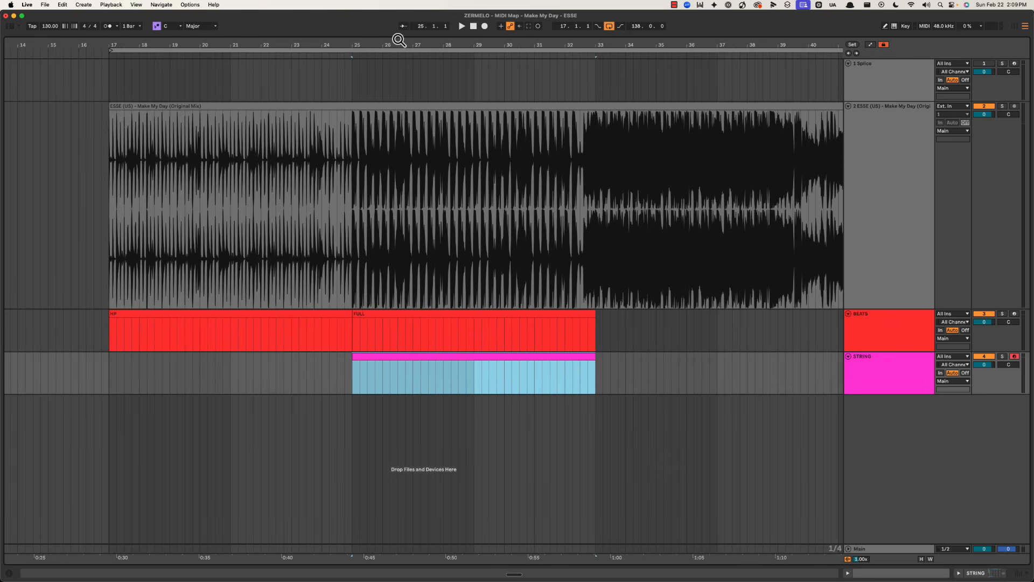
Step: Play the song from bar 27, then from bar 25, to listen to the strings section up to bar 33
{"action": "left_click", "coordinate": [469, 157]}
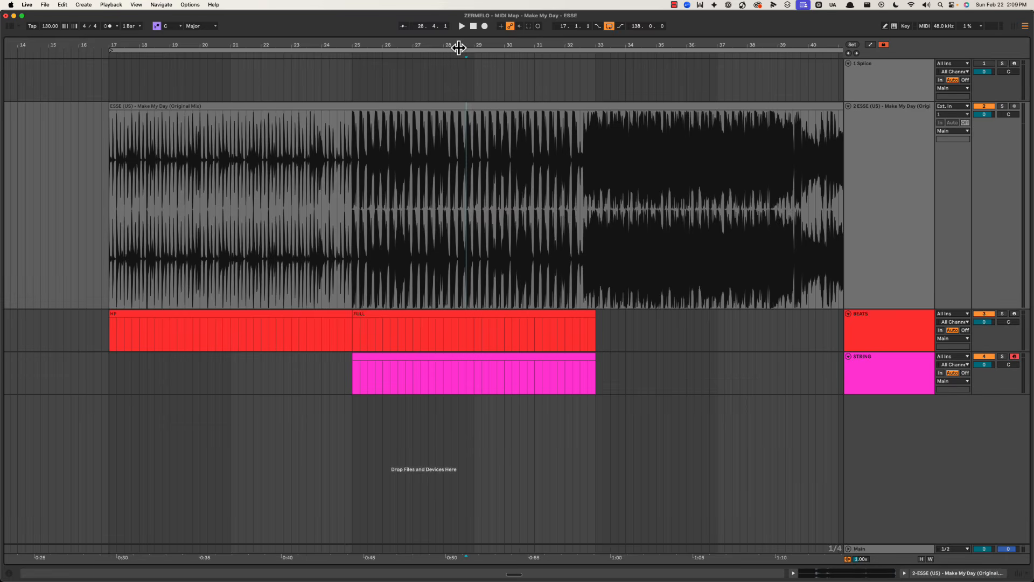
{"action": "left_click_drag", "start_coordinate": [460, 46], "coordinate": [395, 39]}
{"action": "left_click", "coordinate": [363, 174]}
{"action": "key", "text": "space"}
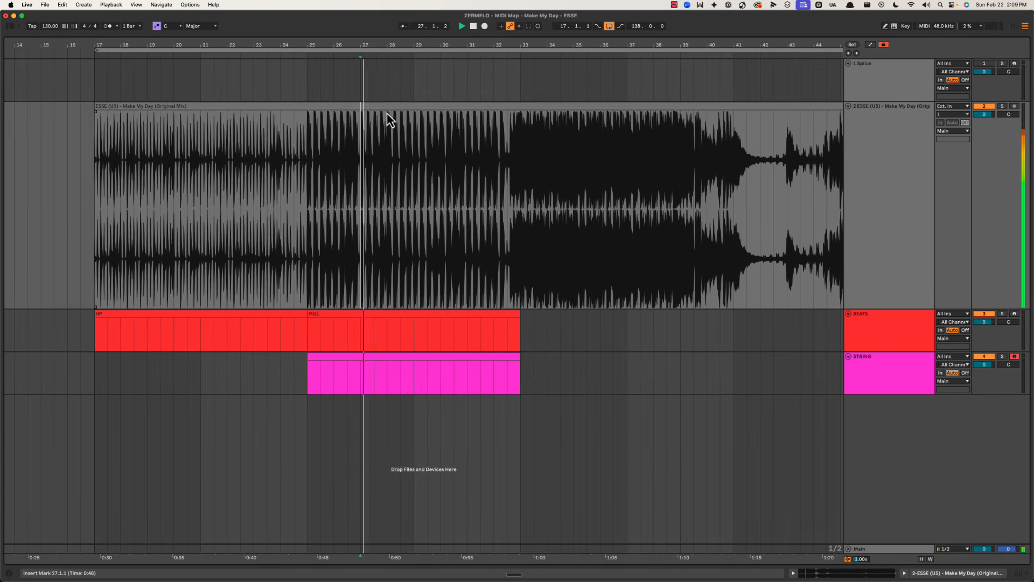
{"action": "left_click", "coordinate": [307, 143]}
{"action": "left_click_drag", "start_coordinate": [322, 42], "coordinate": [324, 41]}
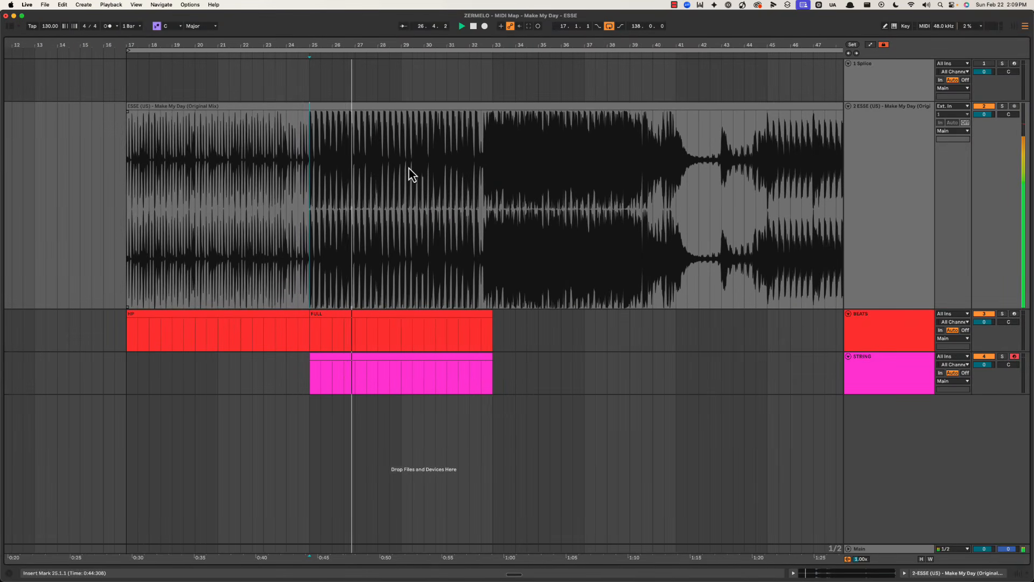
{"action": "scroll", "coordinate": [409, 171], "scroll_direction": "left", "scroll_amount": 2}
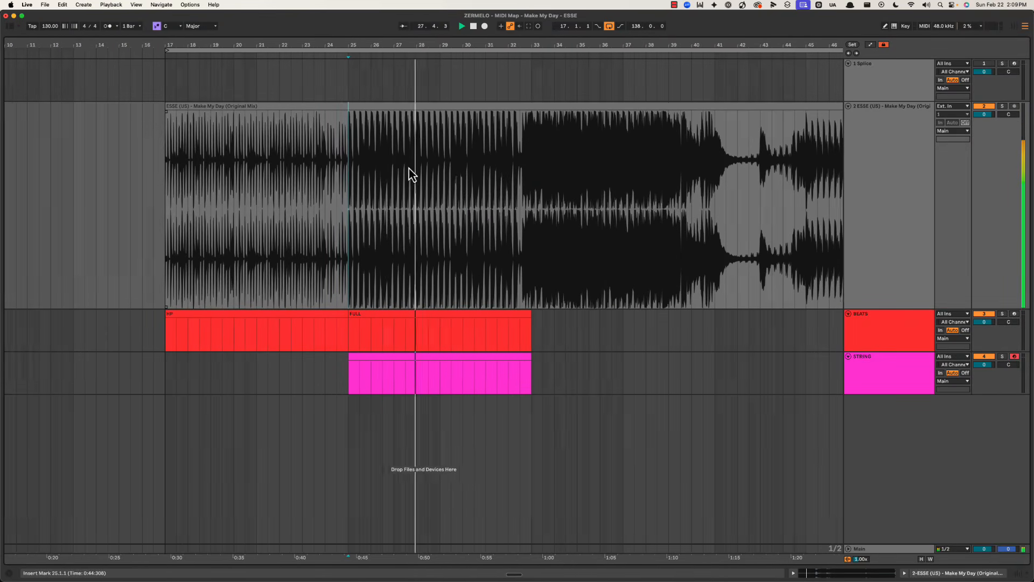
{"action": "left_click_drag", "start_coordinate": [473, 45], "coordinate": [469, 41]}
{"action": "scroll", "coordinate": [464, 193], "scroll_direction": "left", "scroll_amount": 3}
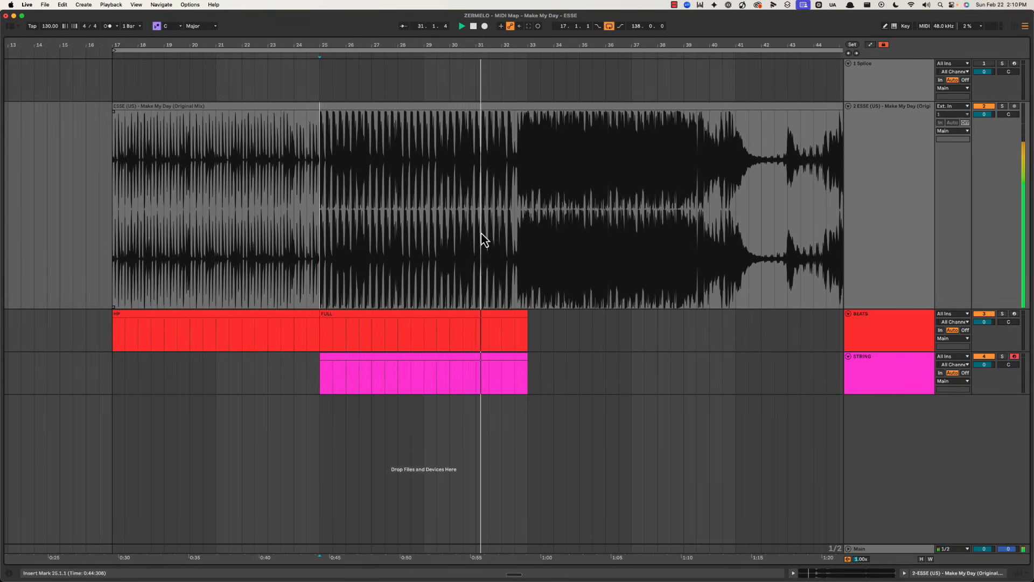
{"action": "scroll", "coordinate": [478, 229], "scroll_direction": "right", "scroll_amount": 3}
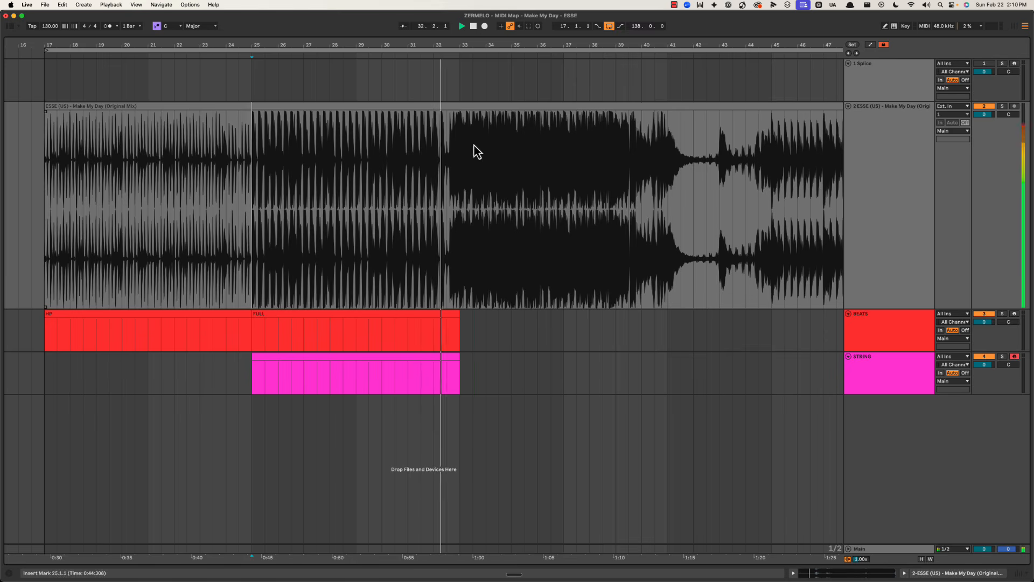
{"action": "left_click_drag", "start_coordinate": [474, 49], "coordinate": [473, 48]}
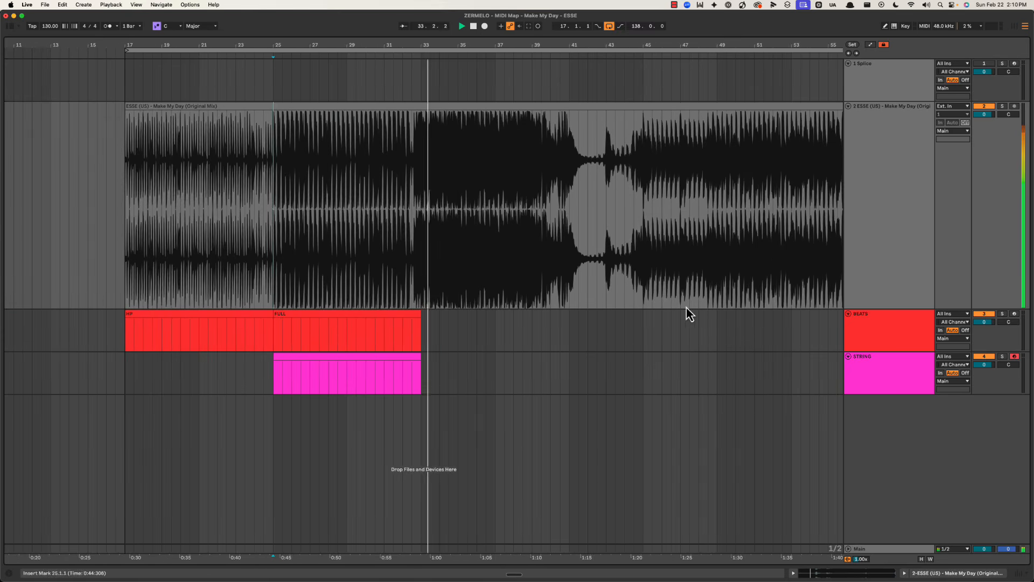
Step: Examine the waveform between bars 32 and 33 up close and play the audio from 32.2 to check where the bass enters
{"action": "left_click", "coordinate": [871, 341]}
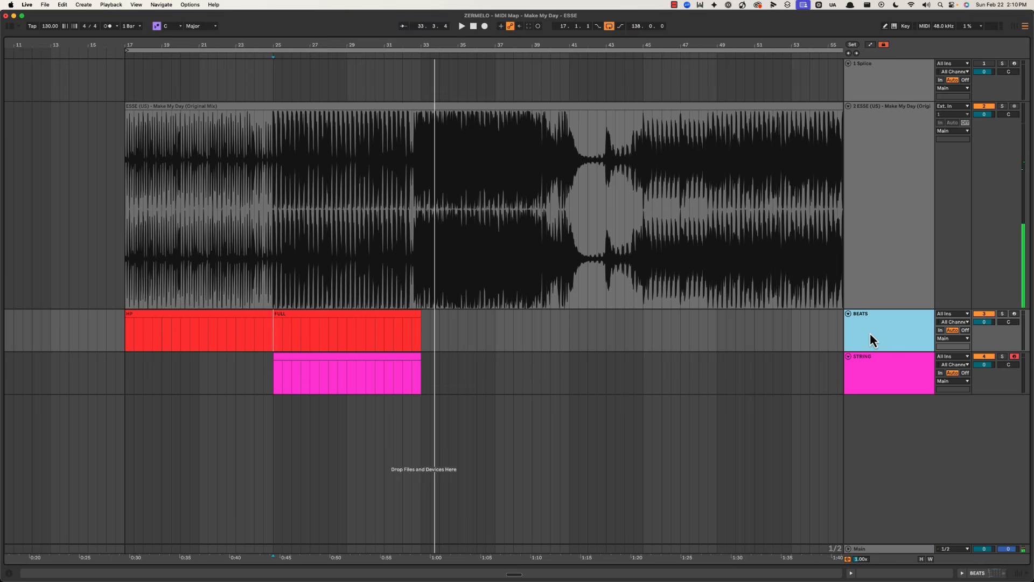
{"action": "left_click_drag", "start_coordinate": [427, 42], "coordinate": [422, 43]}
{"action": "left_click", "coordinate": [320, 180]}
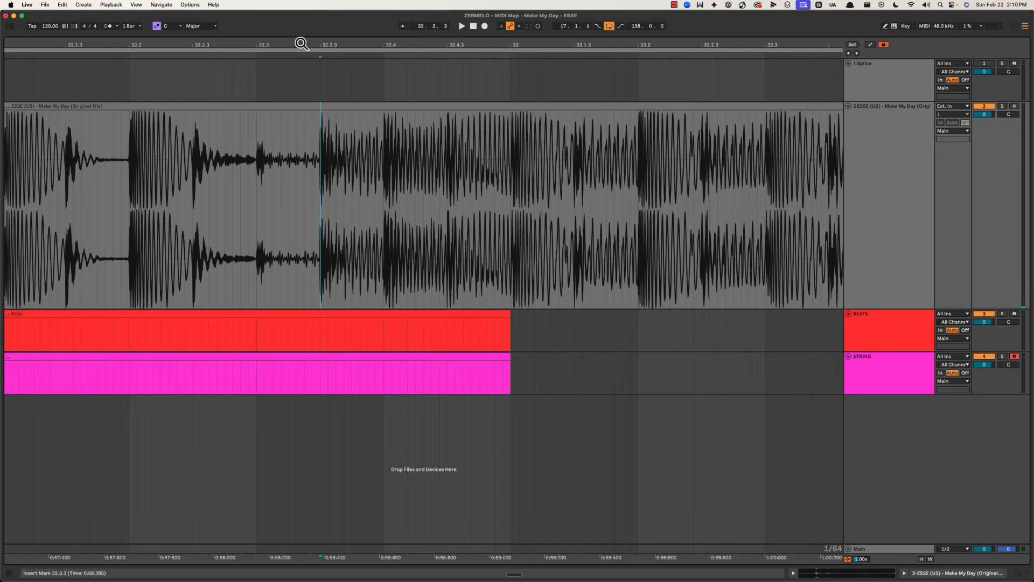
{"action": "left_click_drag", "start_coordinate": [302, 43], "coordinate": [305, 43]}
{"action": "left_click_drag", "start_coordinate": [327, 186], "coordinate": [370, 168]}
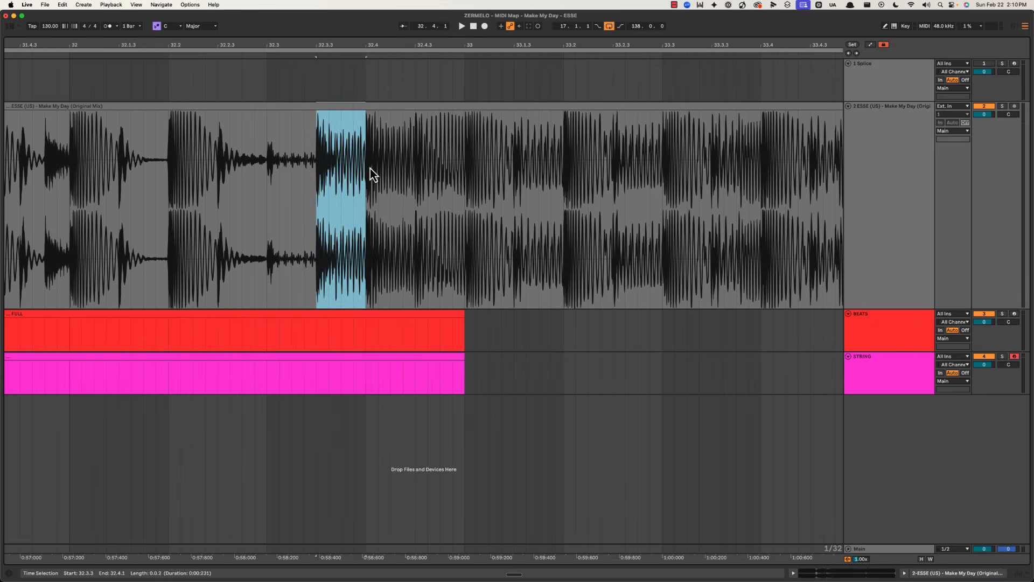
{"action": "left_click", "coordinate": [218, 167]}
{"action": "left_click", "coordinate": [166, 167]}
{"action": "left_click_drag", "start_coordinate": [293, 42], "coordinate": [293, 38]}
{"action": "left_click_drag", "start_coordinate": [306, 174], "coordinate": [349, 173]}
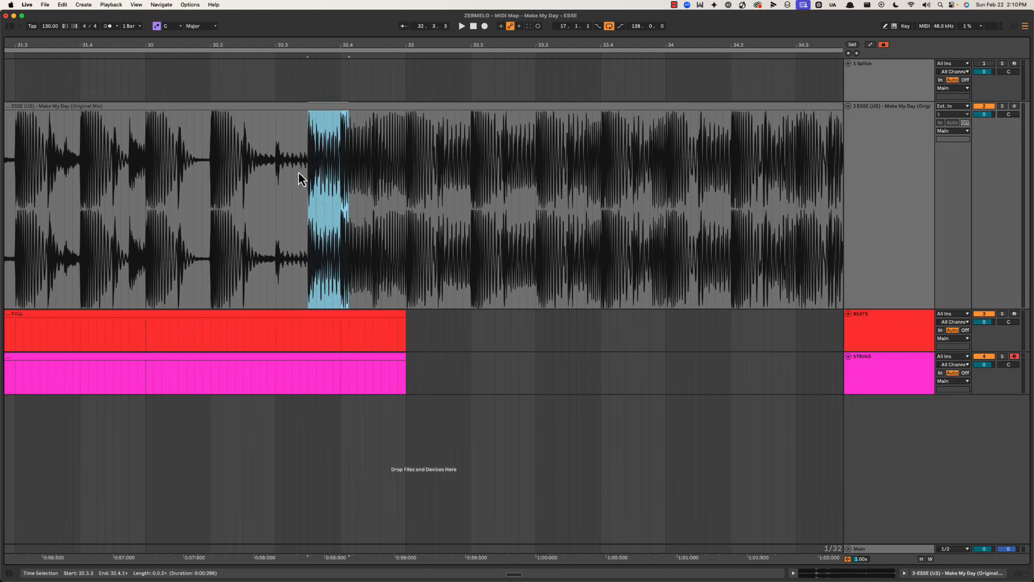
{"action": "left_click", "coordinate": [210, 173]}
{"action": "key", "text": "space"}
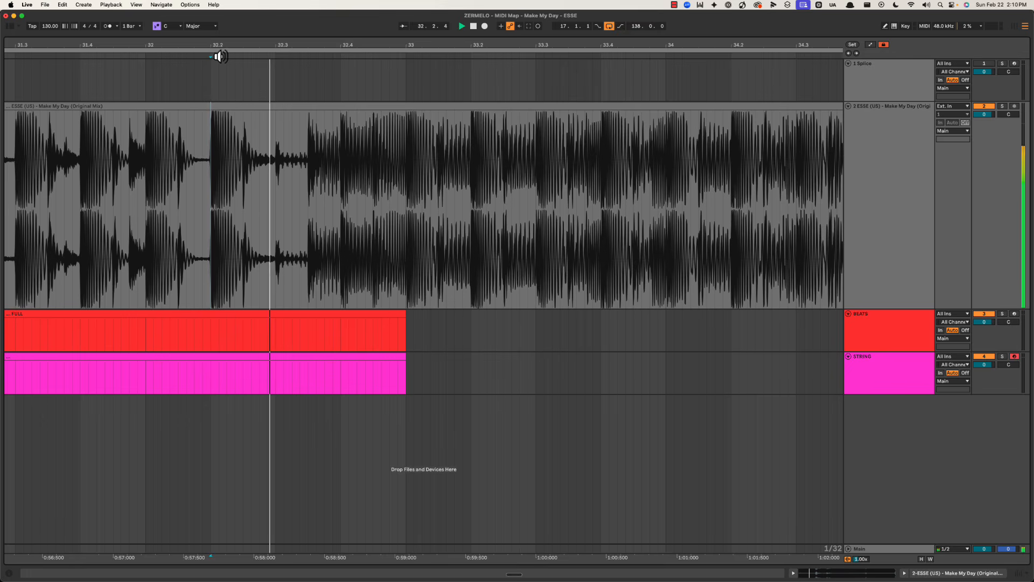
{"action": "left_click_drag", "start_coordinate": [311, 157], "coordinate": [405, 157]}
{"action": "left_click", "coordinate": [212, 167]}
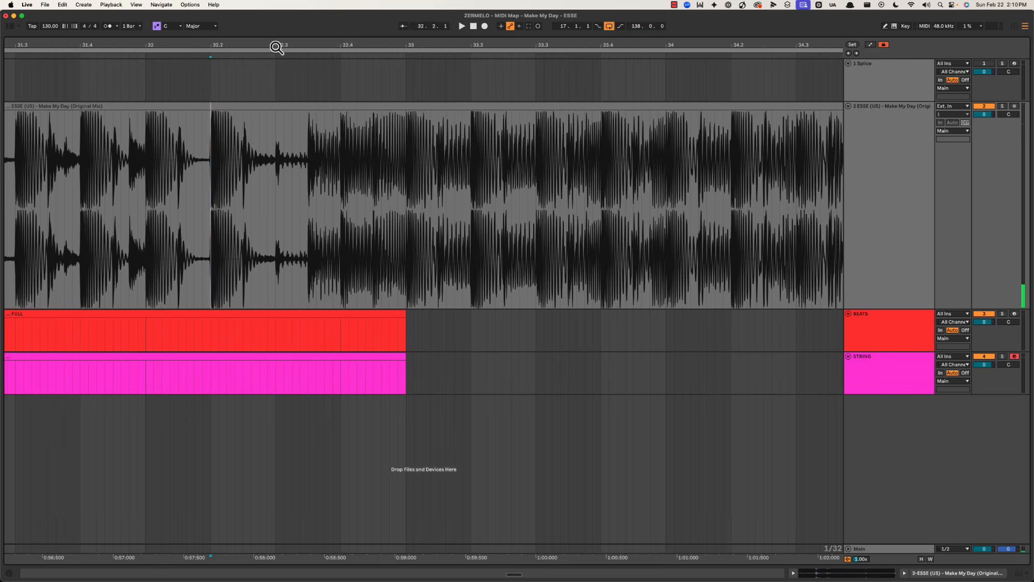
{"action": "left_click_drag", "start_coordinate": [277, 48], "coordinate": [277, 49]}
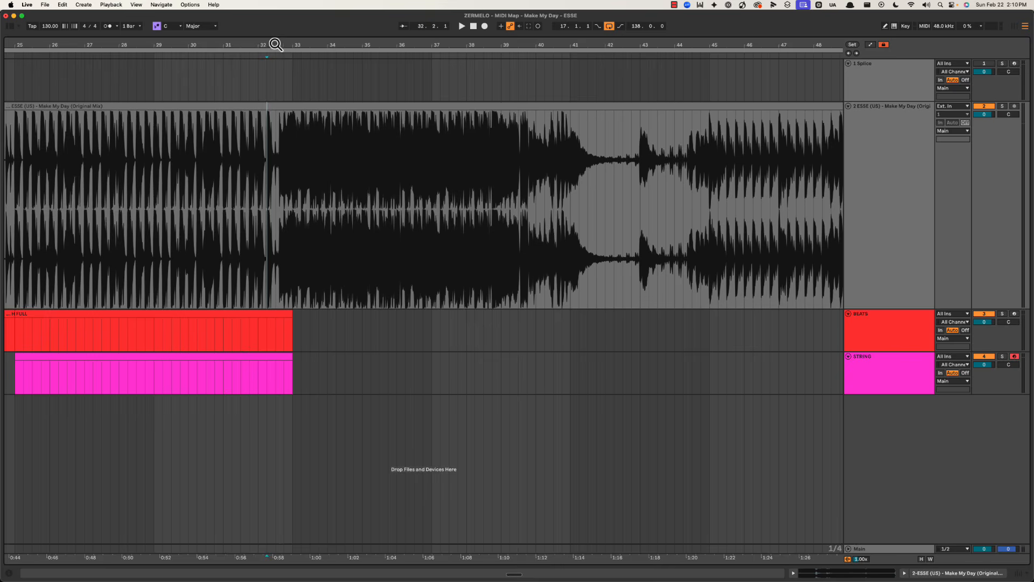
Step: Insert an empty MIDI track between BEATS and STRING
{"action": "key", "text": "minus"}
{"action": "left_click", "coordinate": [873, 337]}
{"action": "key", "text": "super+shift+t"}
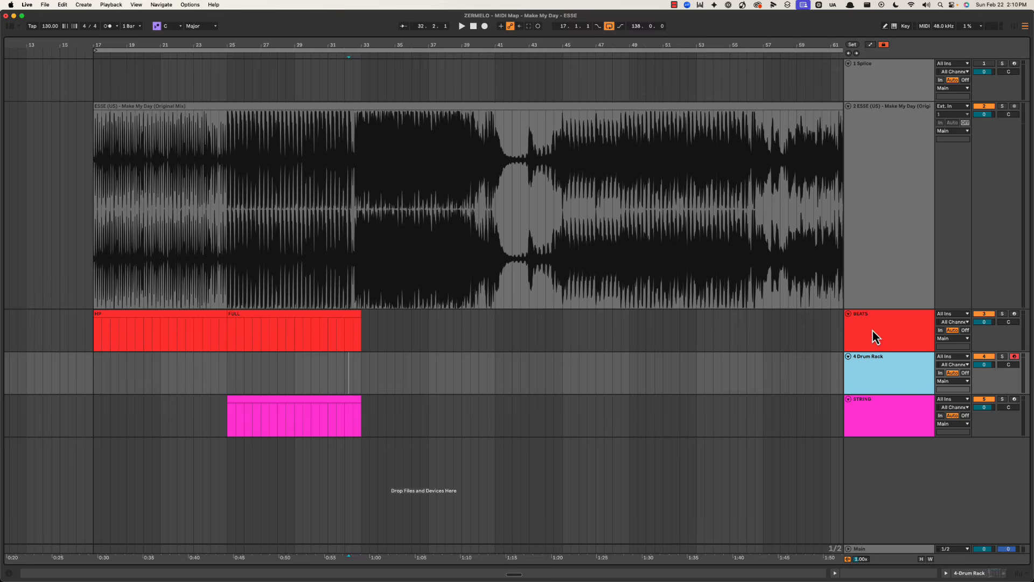
Step: Insert a MIDI track directly below the song's audio track, named MAP and coloured green
{"action": "left_click", "coordinate": [896, 274]}
{"action": "key", "text": "super+shift+t"}
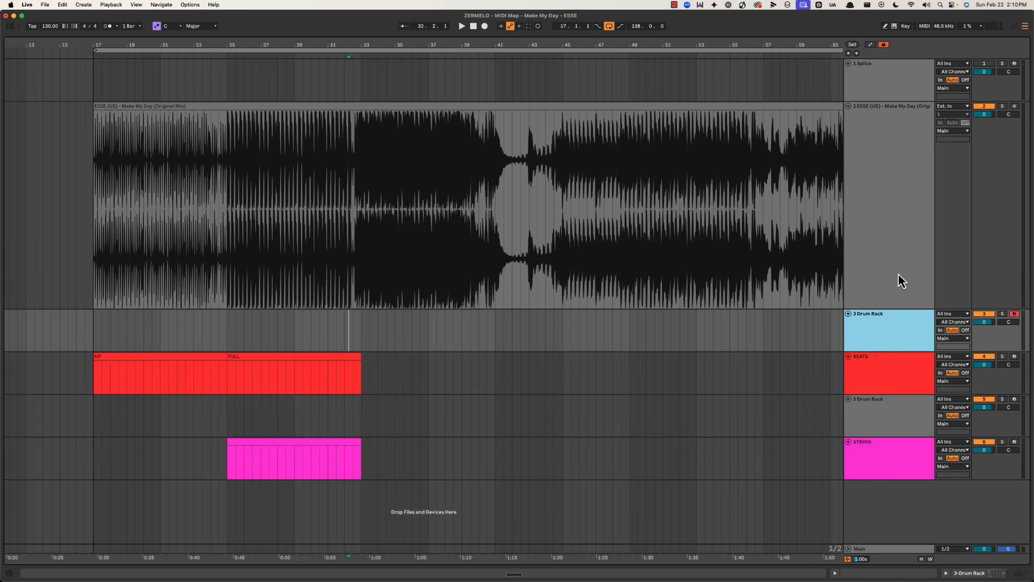
{"action": "key", "text": "super+r"}
{"action": "type", "text": "MAP"}
{"action": "key", "text": "Return"}
{"action": "right_click", "coordinate": [891, 328]}
{"action": "left_click", "coordinate": [940, 511]}
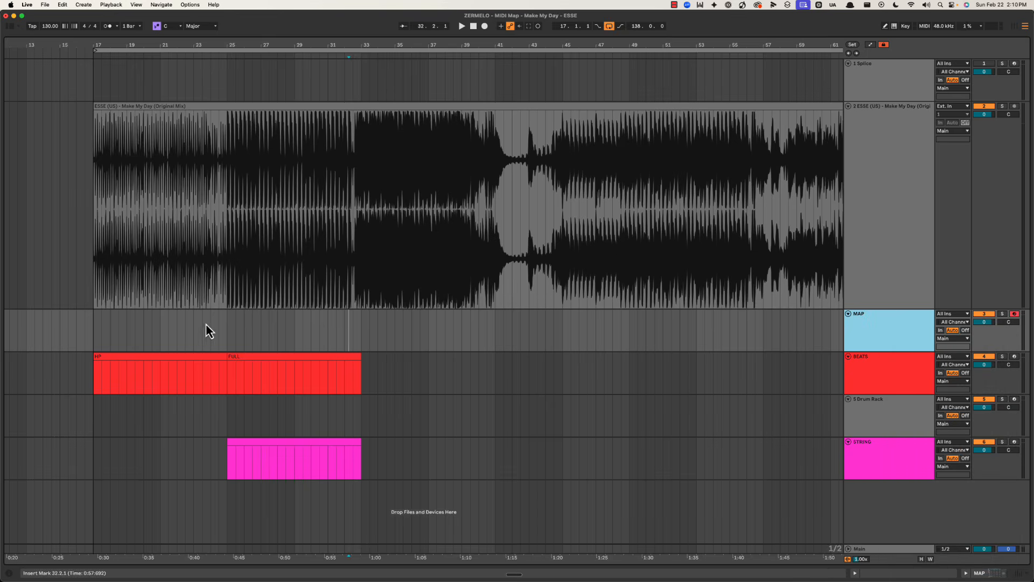
Step: Add a brown MIDI clip named INTRO to the MAP track from bar 17 to bar 33
{"action": "left_click_drag", "start_coordinate": [94, 335], "coordinate": [351, 338]}
{"action": "key", "text": "super+shift+m"}
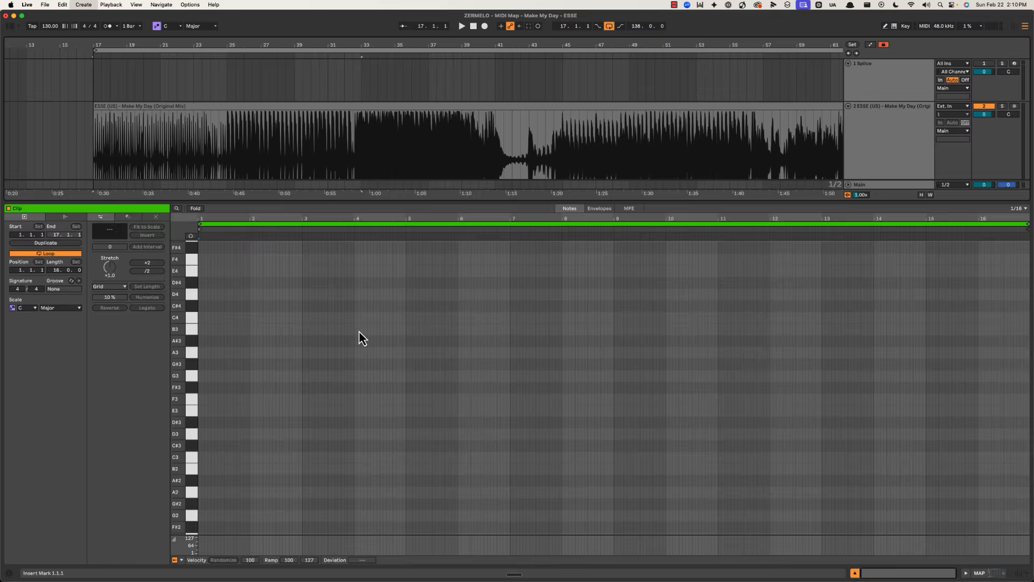
{"action": "key", "text": "super+alt+l"}
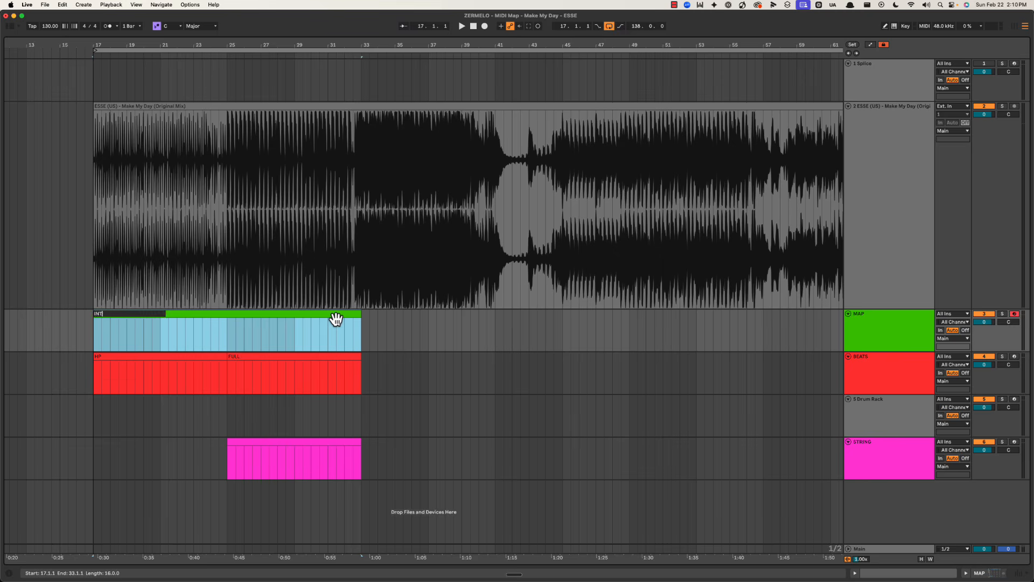
{"action": "right_click", "coordinate": [336, 320]}
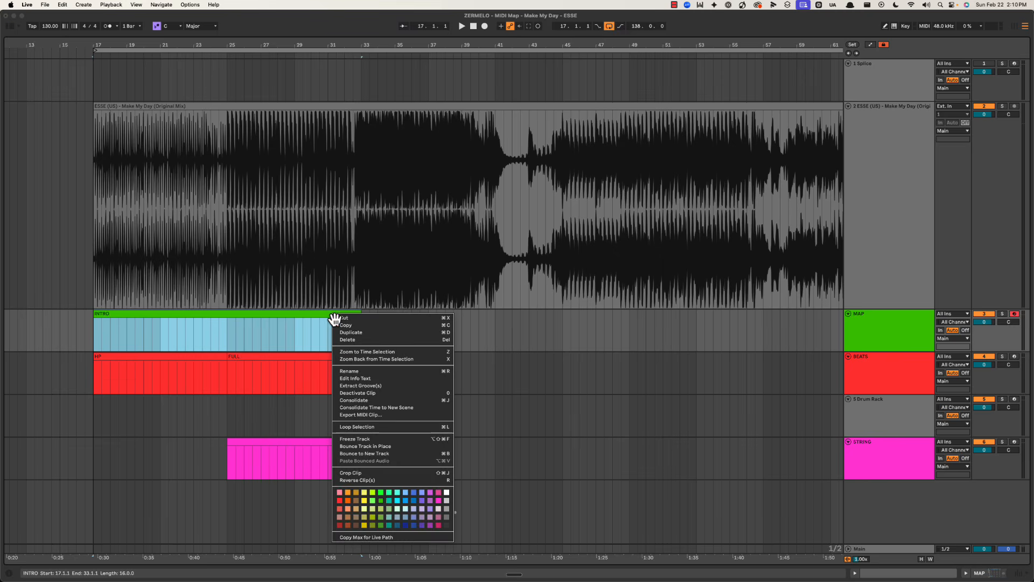
{"action": "left_click", "coordinate": [356, 500]}
Step: Duplicate the INTRO clip to bar 33 and trim the copy to end at bar 41
{"action": "key", "text": "super+d"}
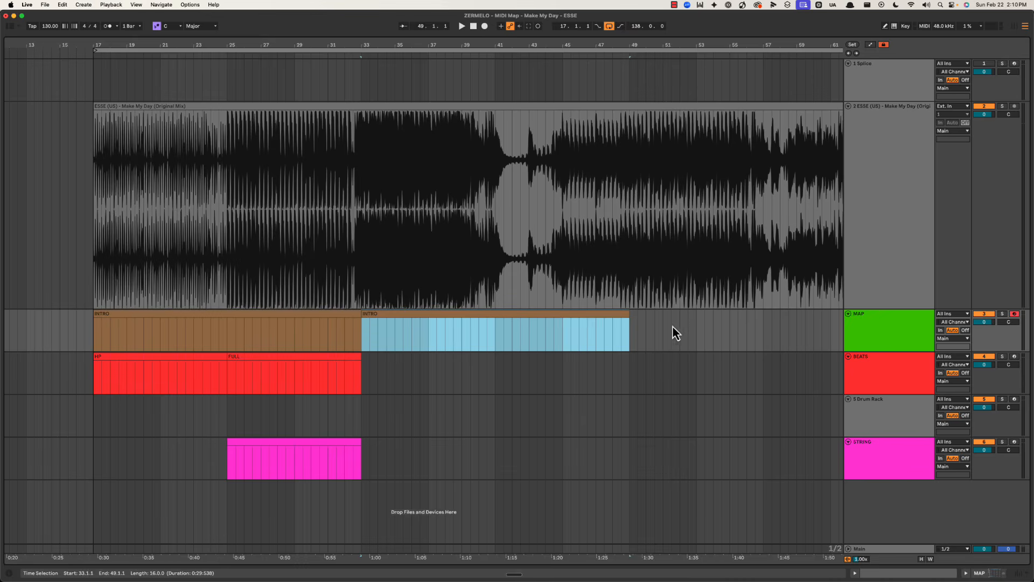
{"action": "left_click_drag", "start_coordinate": [673, 330], "coordinate": [489, 319]}
{"action": "key", "text": "Delete"}
Step: Rename the MAP clip at bars 33 to 41 as BASS DROP and colour it red
{"action": "left_click", "coordinate": [487, 319]}
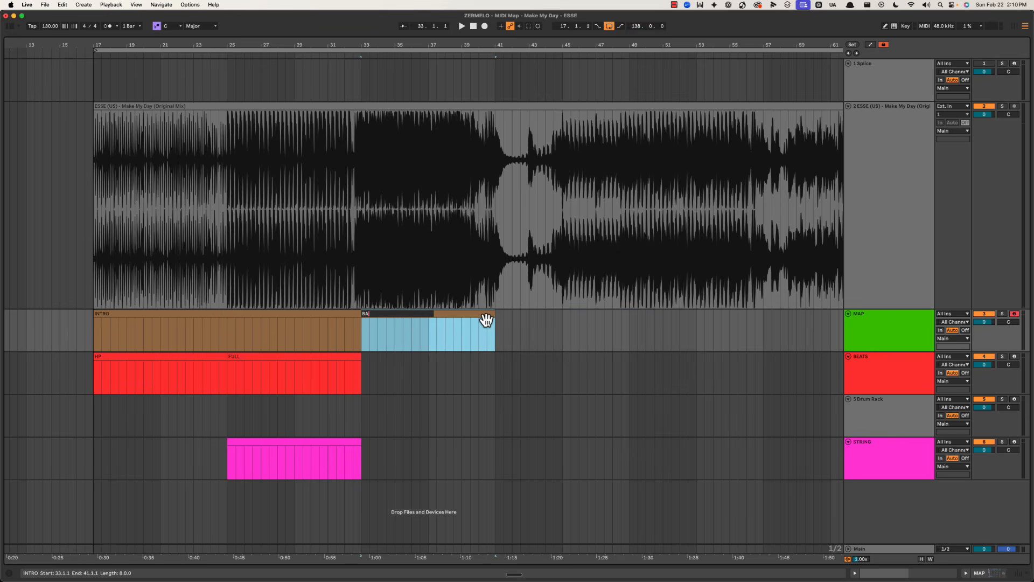
{"action": "type", "text": "BASS DROP"}
{"action": "key", "text": "Return"}
{"action": "right_click", "coordinate": [485, 321]}
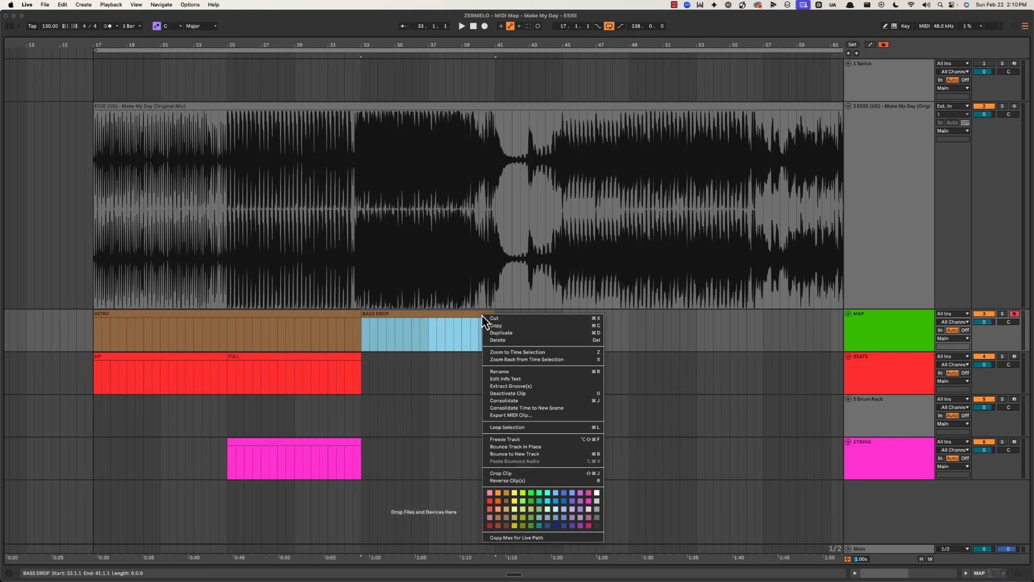
{"action": "left_click", "coordinate": [489, 500]}
Step: Play briefly from bar 33, then name the empty track below BEATS as BASS and colour it red
{"action": "key", "text": "space"}
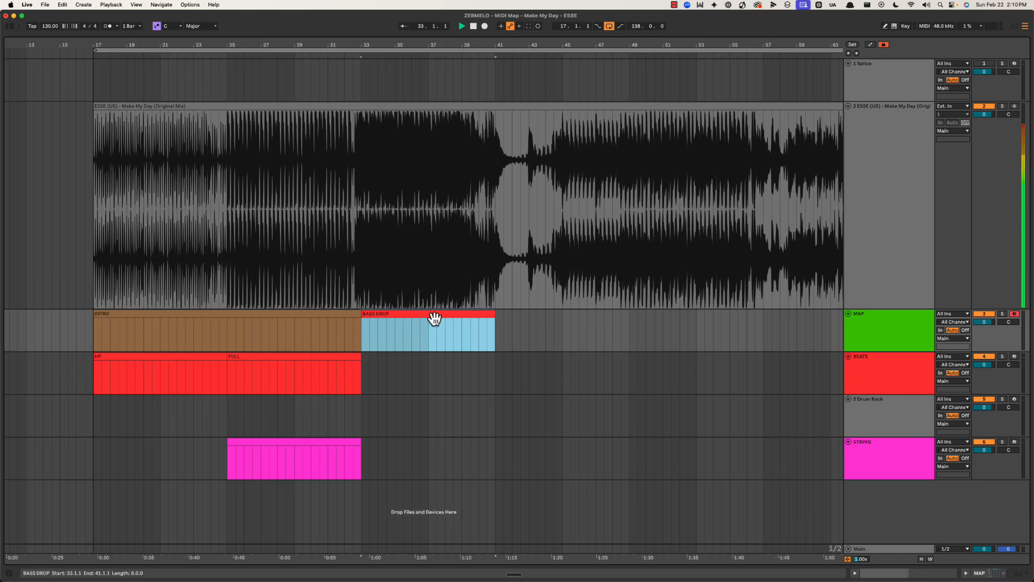
{"action": "left_click", "coordinate": [878, 414]}
{"action": "key", "text": "super+r"}
{"action": "right_click", "coordinate": [879, 412]}
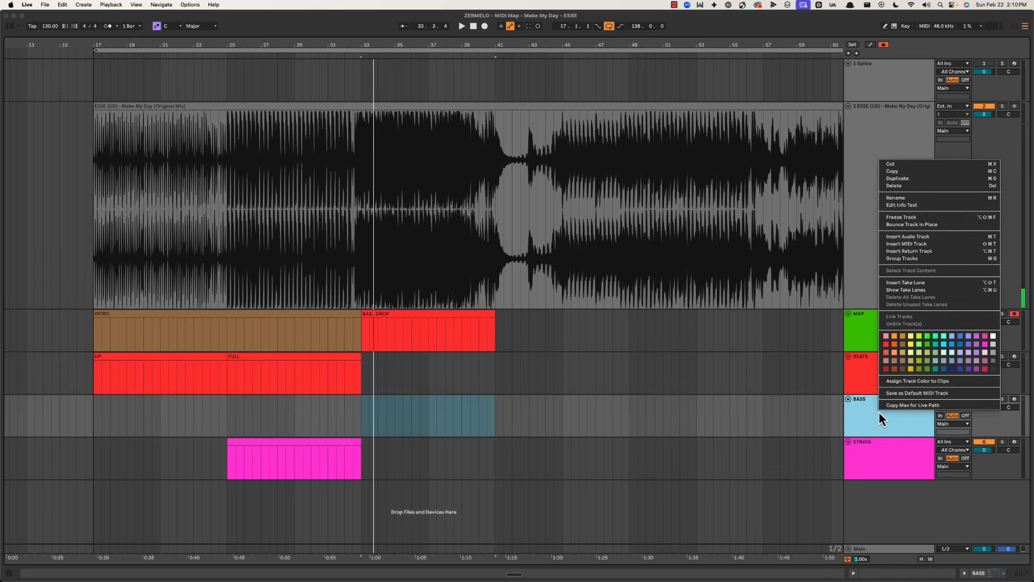
{"action": "left_click", "coordinate": [889, 345]}
Step: Copy the FULL clip from BEATS onto the BASS track at bars 33 to 41 and clear the copy's name
{"action": "left_click_drag", "start_coordinate": [258, 361], "coordinate": [424, 405]}
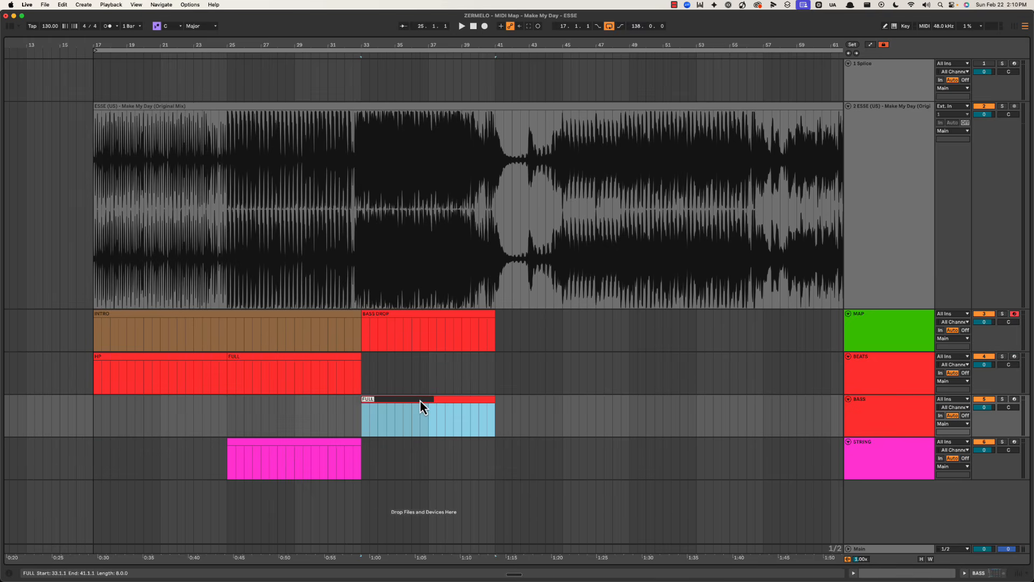
{"action": "key", "text": "Return"}
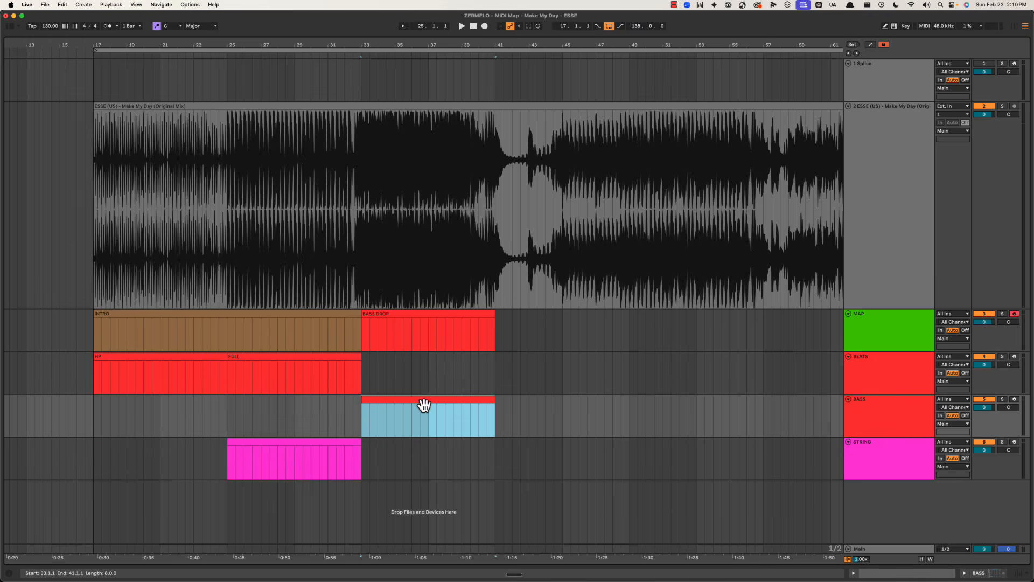
Step: Duplicate the FULL clip on the BEATS track to bars 33 to 41 and play from bar 33
{"action": "left_click", "coordinate": [357, 363]}
{"action": "key", "text": "super+d"}
{"action": "key", "text": "space"}
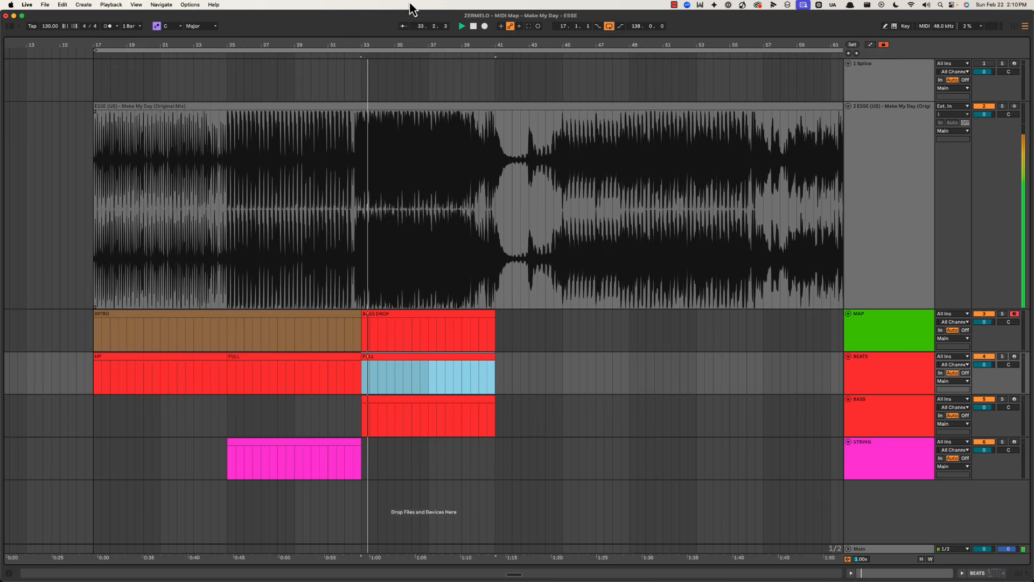
Step: Duplicate the pink STRING clip at bars 25 to 33 into bars 33 to 41 and name the first clip GAIN UP
{"action": "left_click_drag", "start_coordinate": [409, 54], "coordinate": [409, 51]}
{"action": "key", "text": "space"}
{"action": "left_click", "coordinate": [371, 451]}
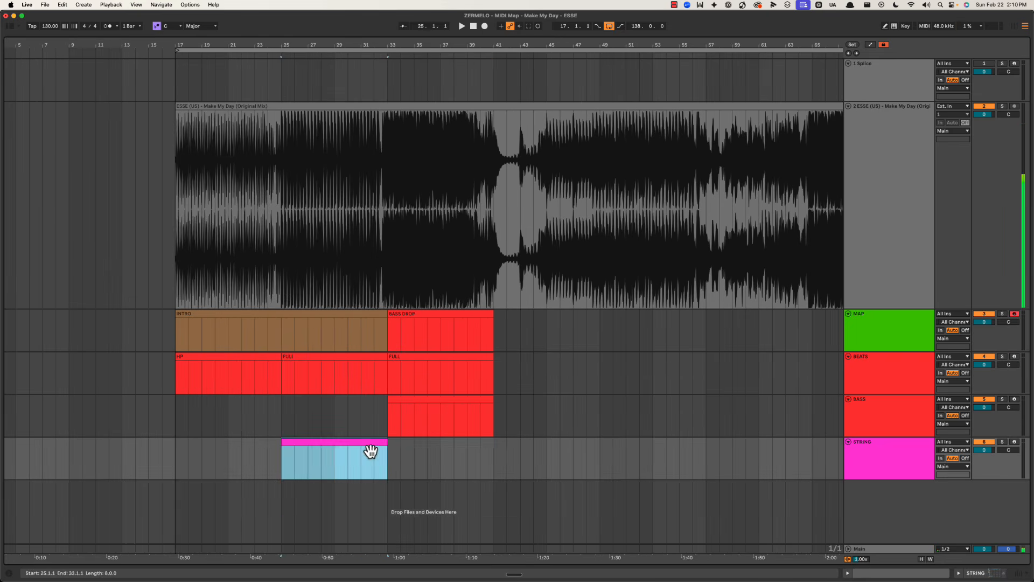
{"action": "key", "text": "super+d"}
{"action": "key", "text": "super+r"}
{"action": "type", "text": "G"}
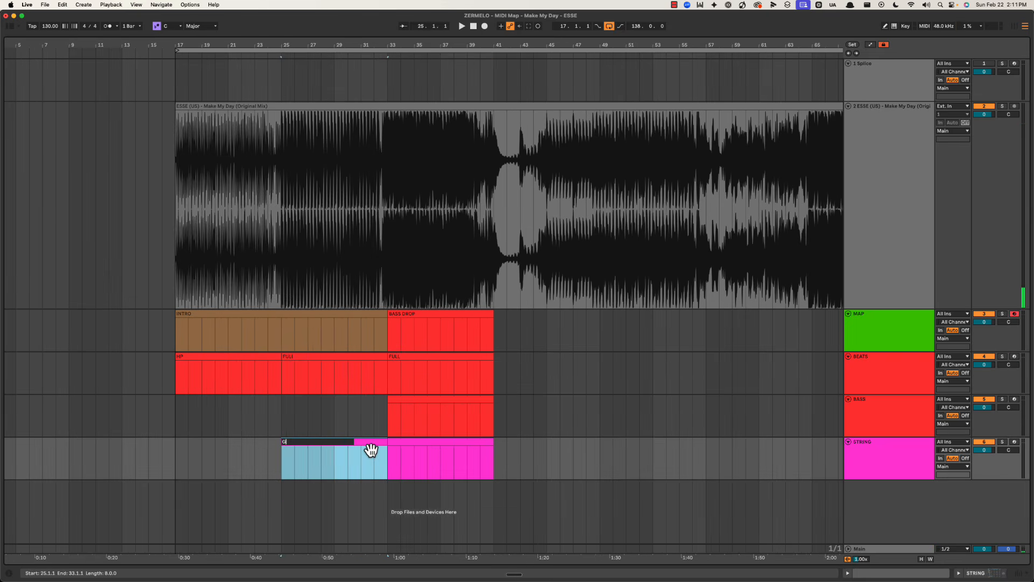
{"action": "type", "text": "AIN UP"}
{"action": "key", "text": "Return"}
Step: Play the song briefly from bar 33, then switch to the HD2 Formula Cheat Sheet and check the Intro's Motif item
{"action": "left_click", "coordinate": [422, 451]}
{"action": "key", "text": "space"}
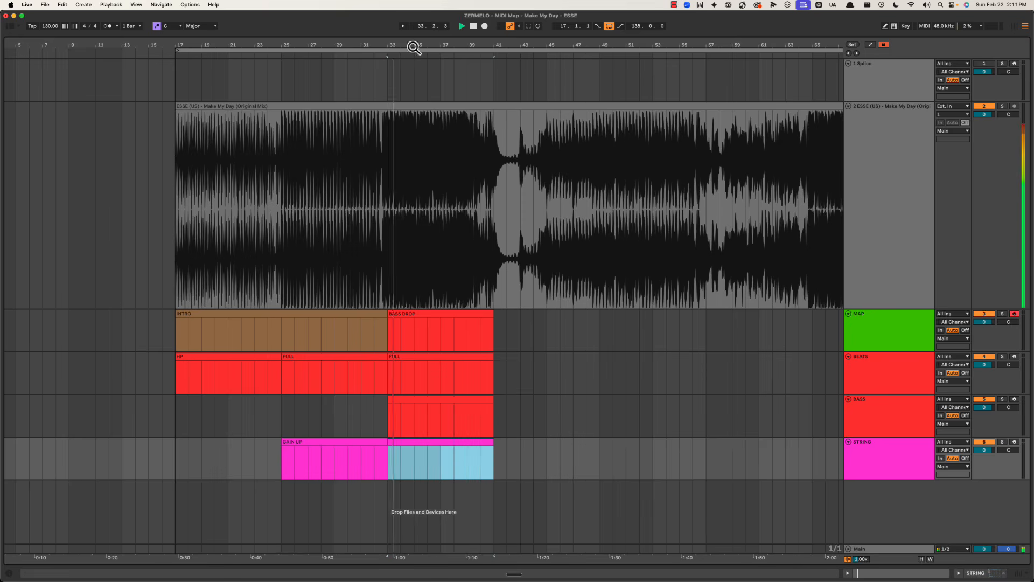
{"action": "left_click_drag", "start_coordinate": [414, 47], "coordinate": [414, 65]}
{"action": "key", "text": "super+Tab"}
{"action": "scroll", "coordinate": [517, 369], "scroll_direction": "down", "scroll_amount": 1}
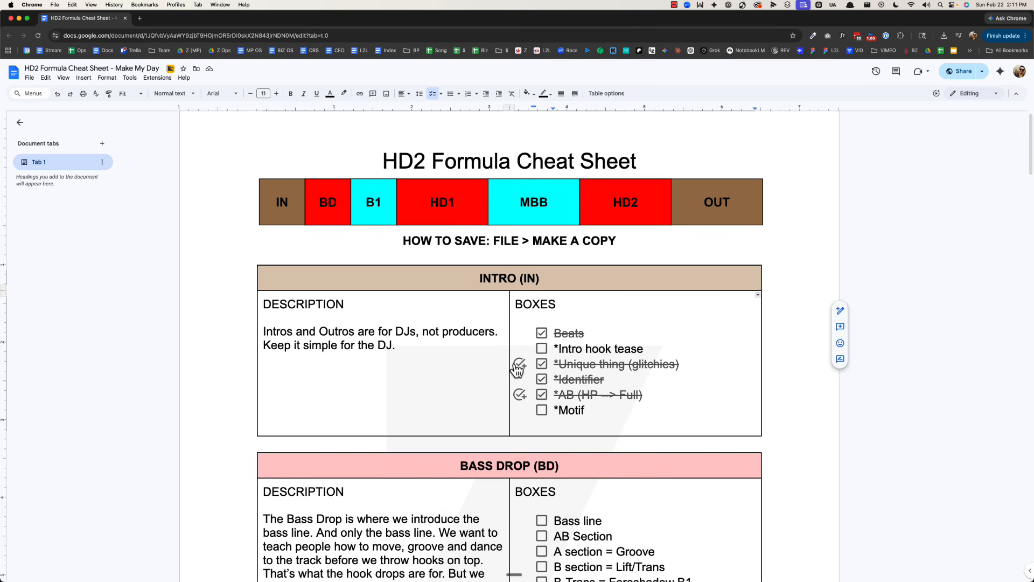
{"action": "left_click", "coordinate": [602, 411]}
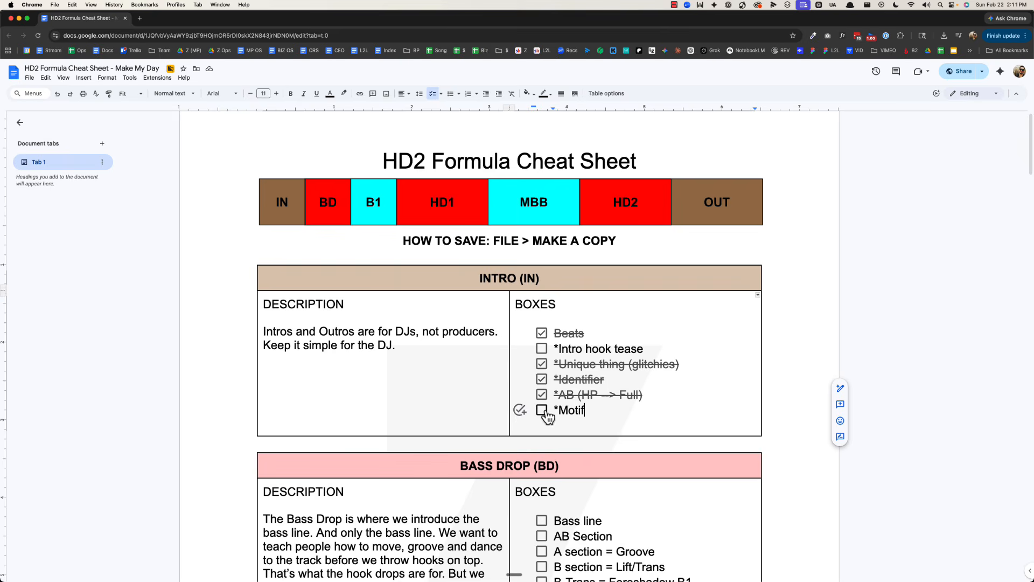
Step: Switch to Ableton Live and place the insert marker at bar 21 of the Make My Day audio clip
{"action": "key", "text": "super+Tab"}
{"action": "scroll", "coordinate": [248, 191], "scroll_direction": "left", "scroll_amount": 5}
{"action": "left_click", "coordinate": [254, 129]}
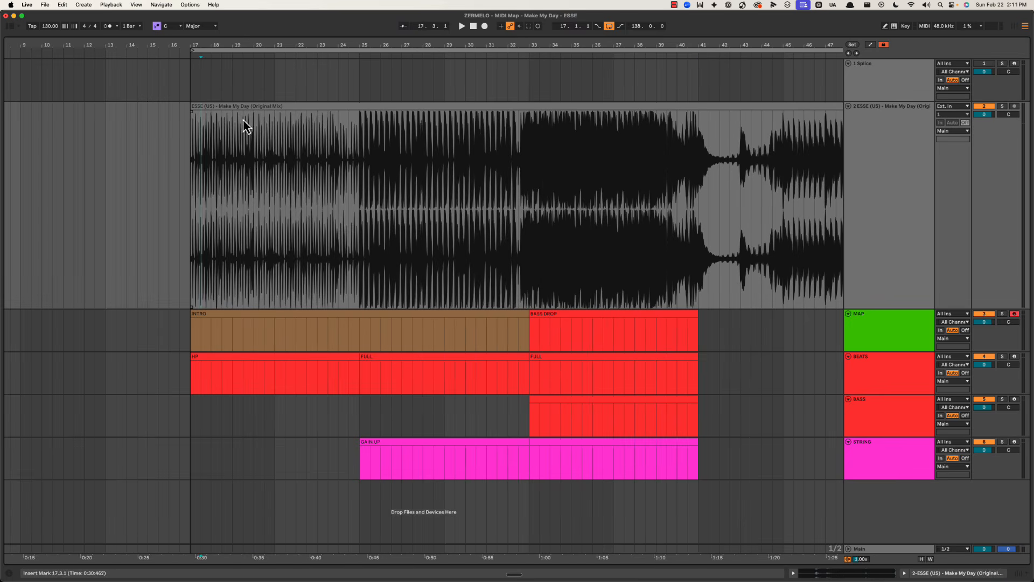
{"action": "left_click", "coordinate": [274, 141]}
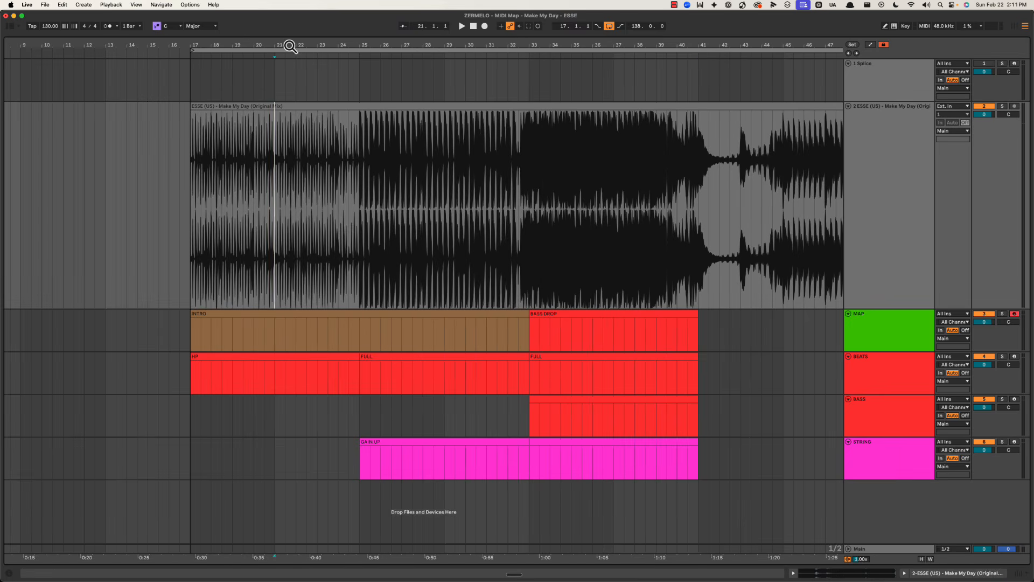
Step: Switch to the cheat sheet and compare the Beats and Motif items in the Intro boxes
{"action": "key", "text": "super+Tab"}
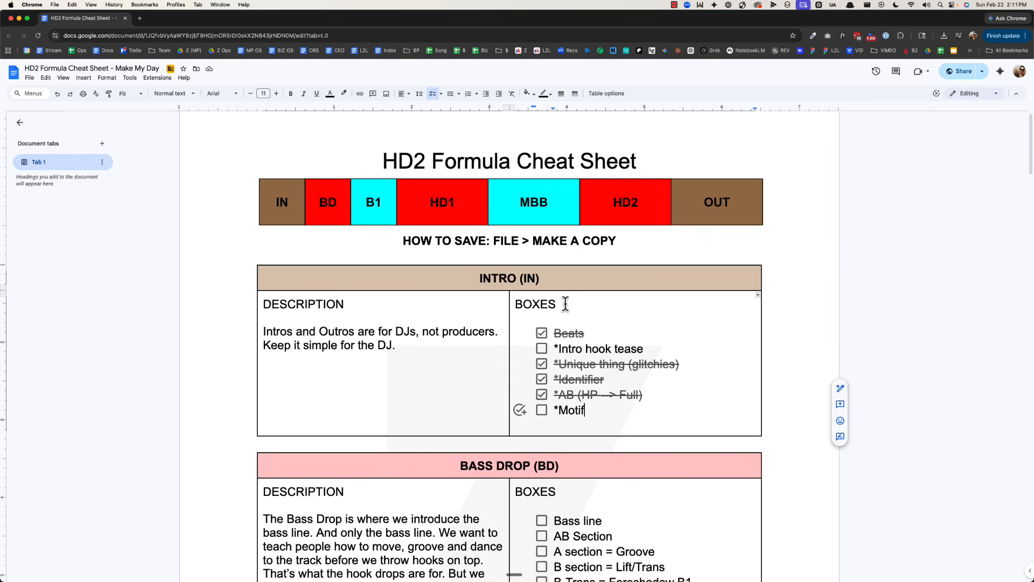
{"action": "double_click", "coordinate": [582, 334]}
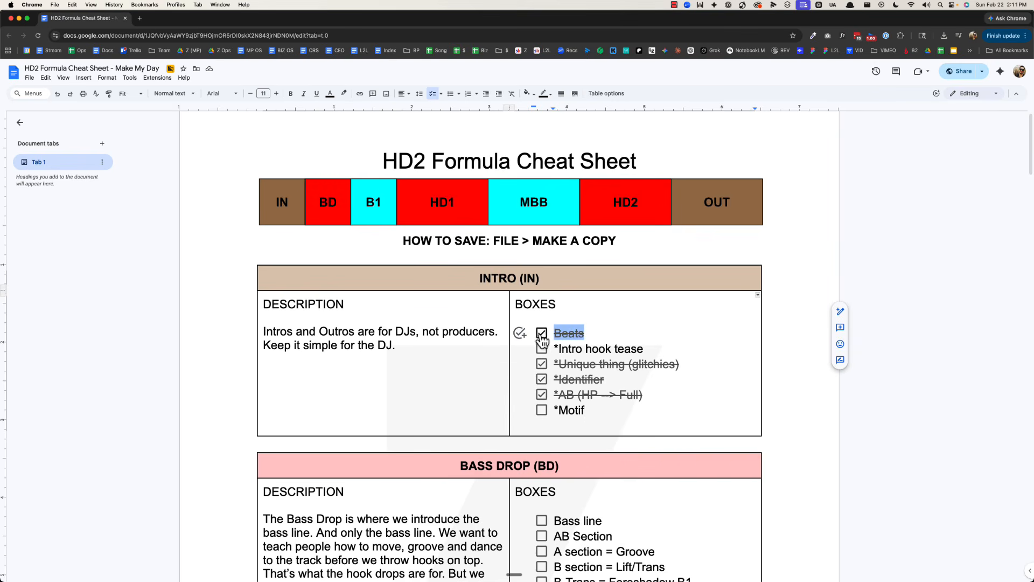
{"action": "left_click", "coordinate": [596, 405]}
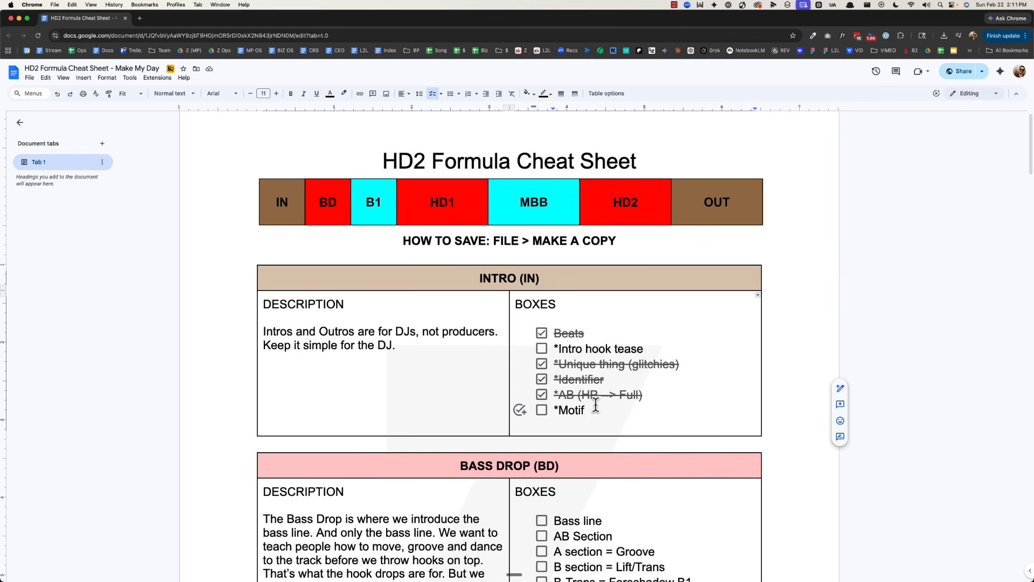
Step: Switch to Ableton Live, play the song from bar 21, and highlight bars 21 to 25 of the audio clip
{"action": "key", "text": "super+Tab"}
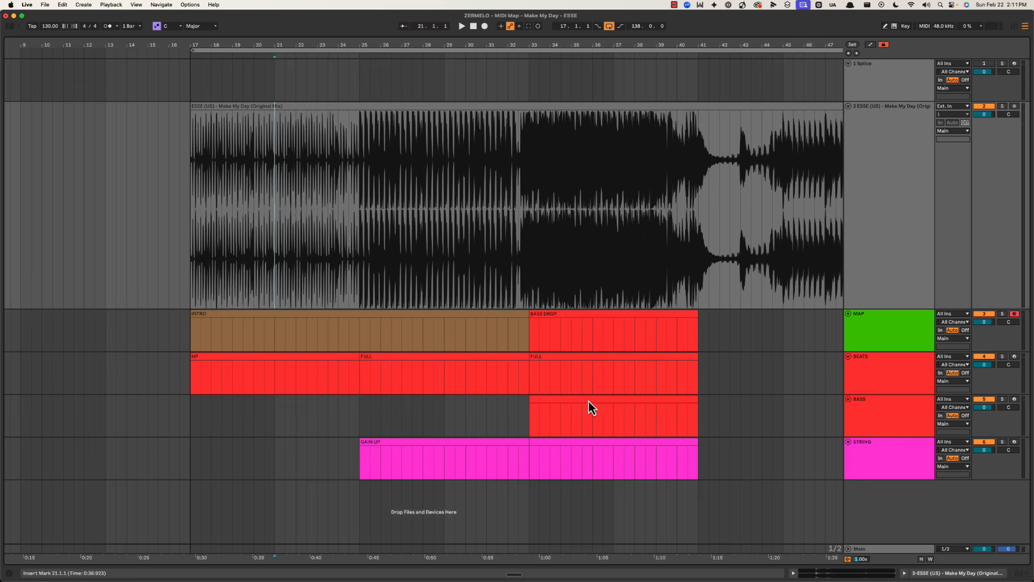
{"action": "left_click", "coordinate": [269, 163]}
{"action": "left_click", "coordinate": [275, 157]}
{"action": "key", "text": "space"}
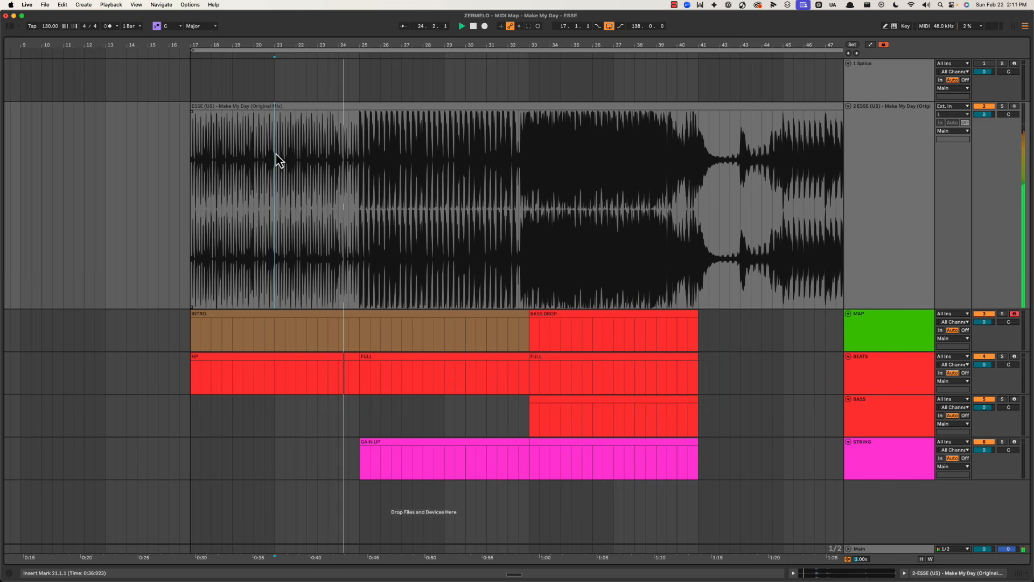
{"action": "key", "text": "space"}
{"action": "left_click_drag", "start_coordinate": [276, 154], "coordinate": [360, 150]}
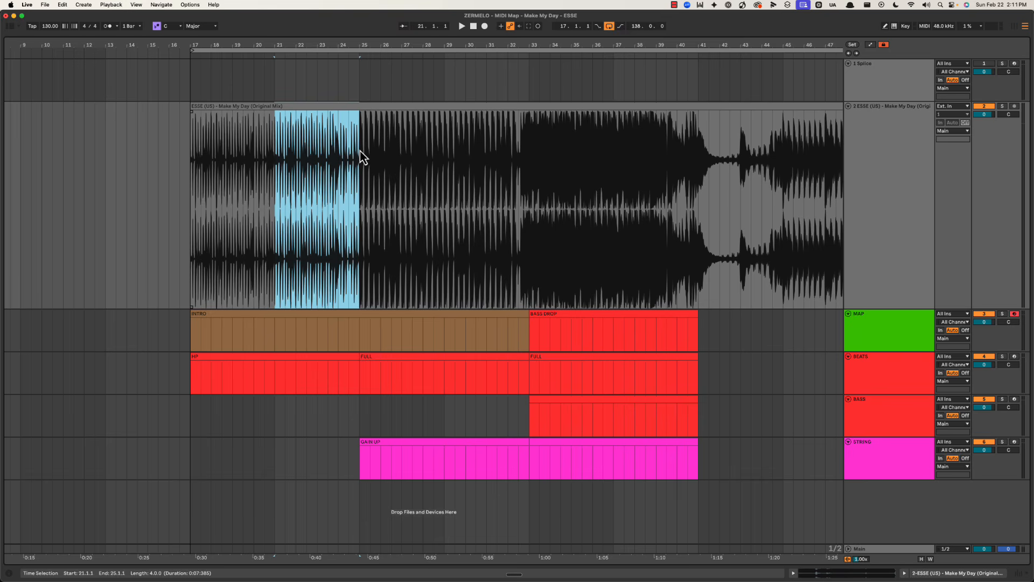
Step: Listen again to the second half of the HP intro, starting playback from 20.3
{"action": "scroll", "coordinate": [376, 44], "scroll_direction": "right", "scroll_amount": 3}
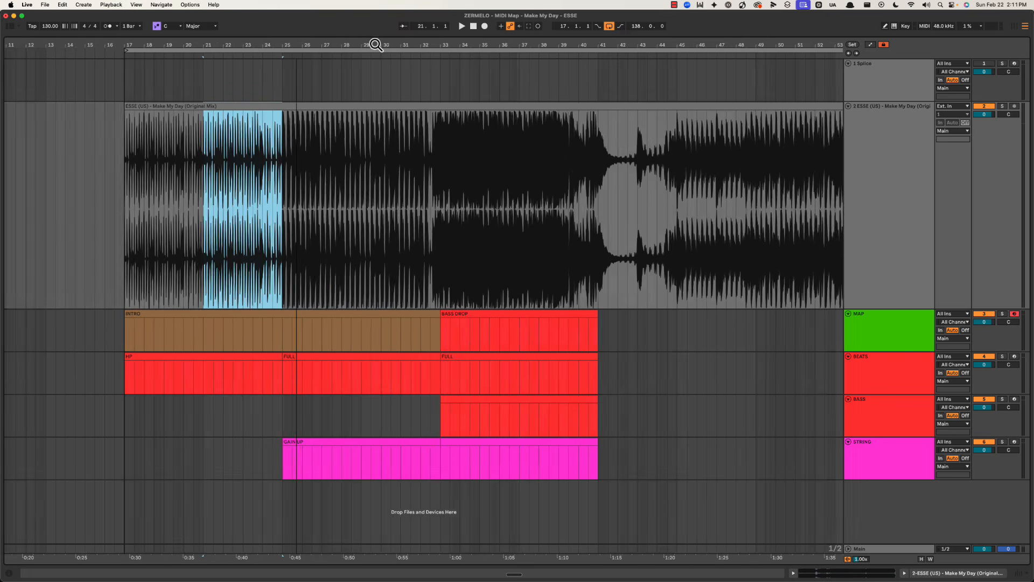
{"action": "scroll", "coordinate": [298, 45], "scroll_direction": "down", "scroll_amount": 2}
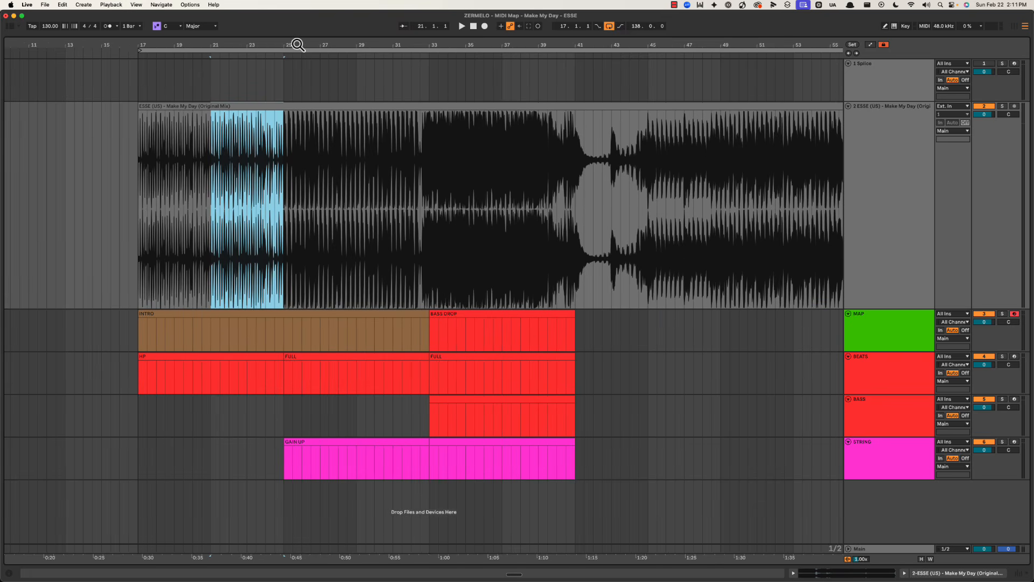
{"action": "scroll", "coordinate": [298, 45], "scroll_direction": "down", "scroll_amount": 1}
{"action": "left_click", "coordinate": [286, 175]}
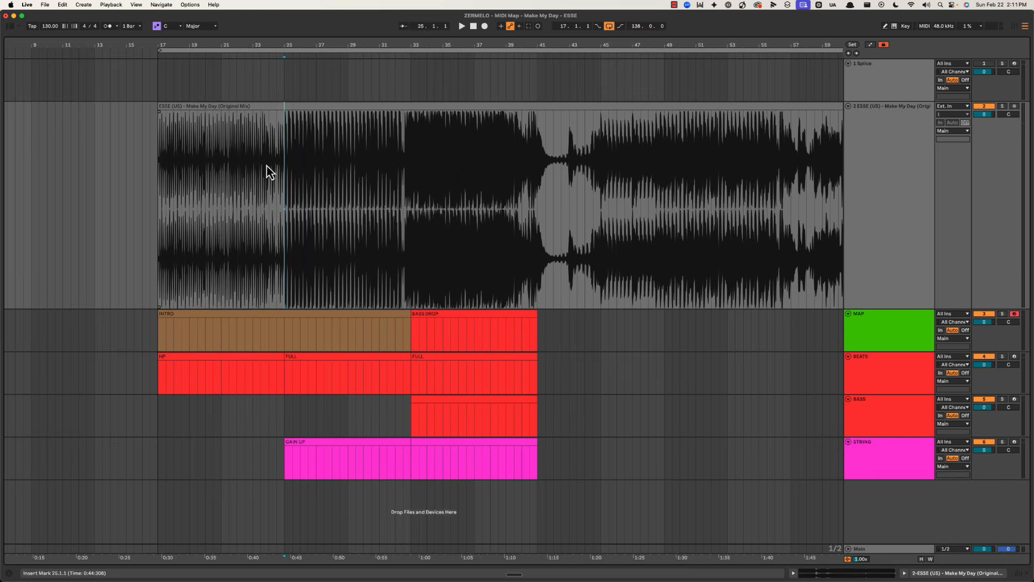
{"action": "left_click", "coordinate": [215, 172]}
{"action": "key", "text": "space"}
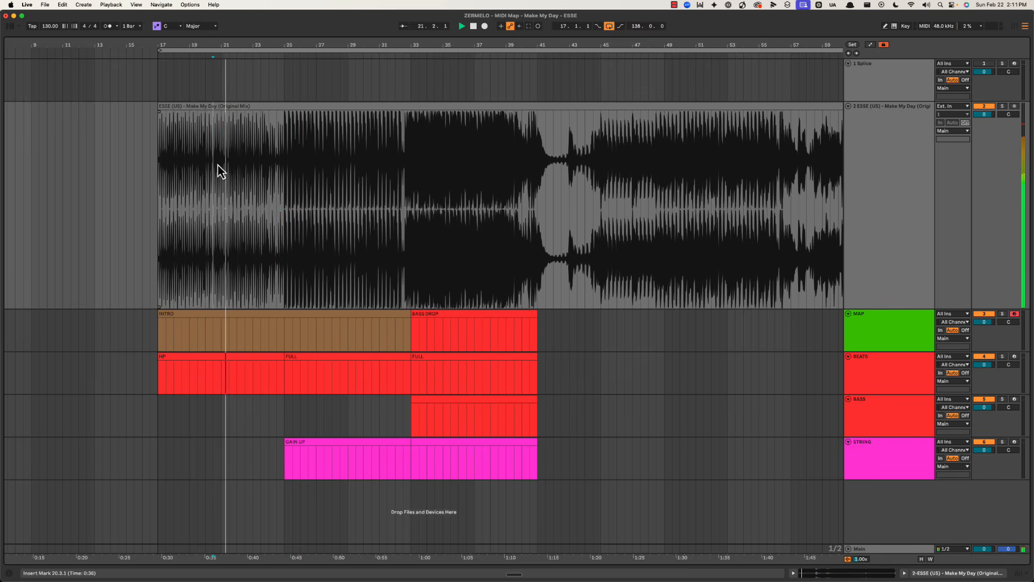
{"action": "key", "text": "space"}
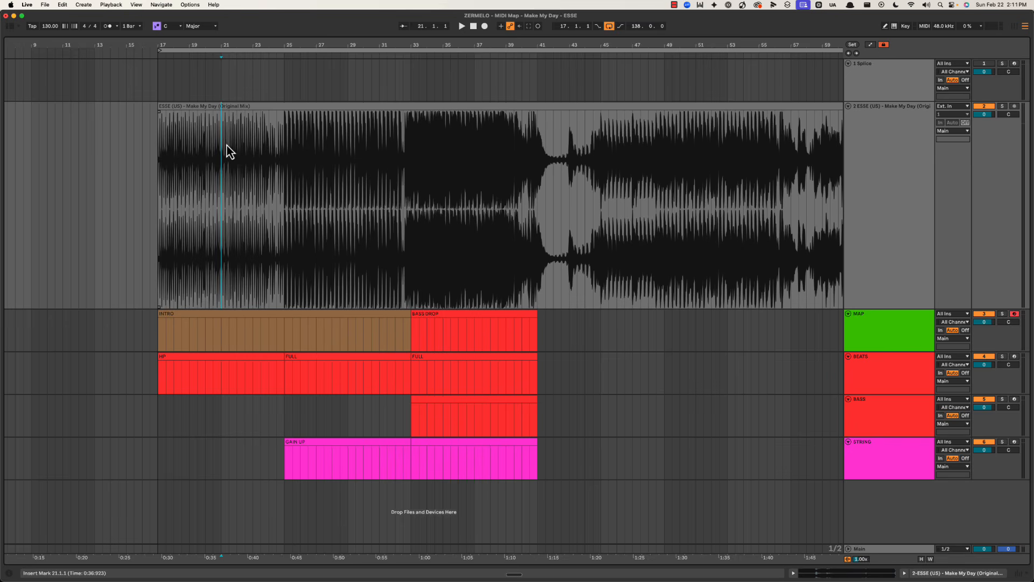
Step: Play the song from bar 25 and highlight the audio around the bass drop entry, from 32.3 to bar 35
{"action": "left_click", "coordinate": [285, 114]}
{"action": "key", "text": "plus"}
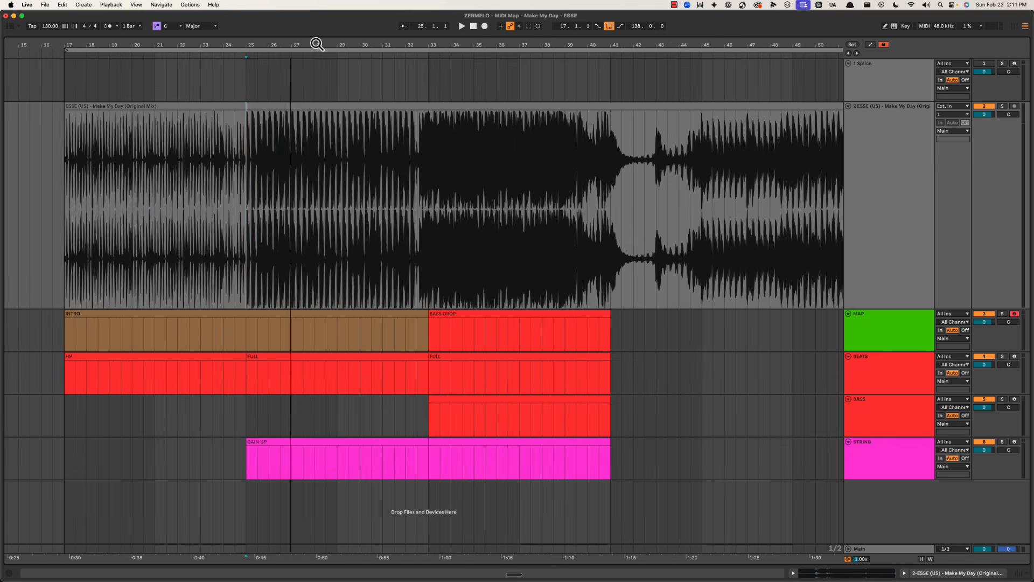
{"action": "key", "text": "space"}
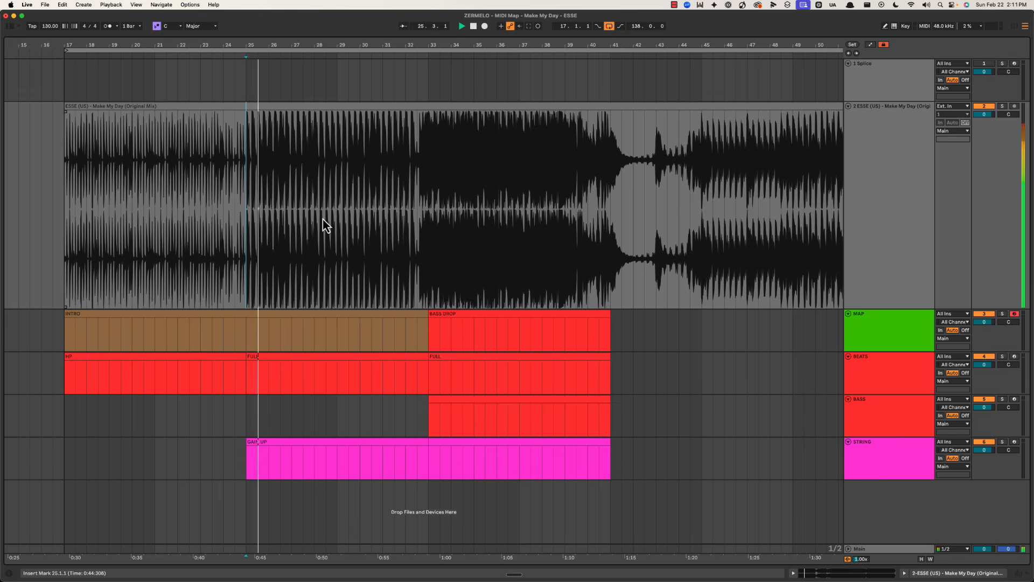
{"action": "left_click_drag", "start_coordinate": [381, 43], "coordinate": [384, 39]}
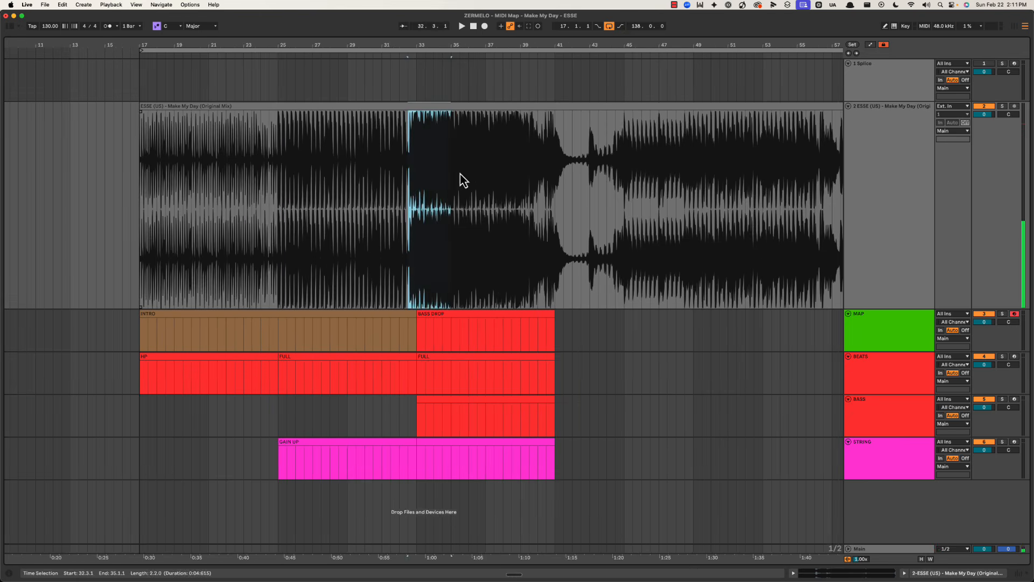
Step: Switch to the cheat sheet, check the Intro hook tease item, and return to Ableton Live
{"action": "key", "text": "super+Tab"}
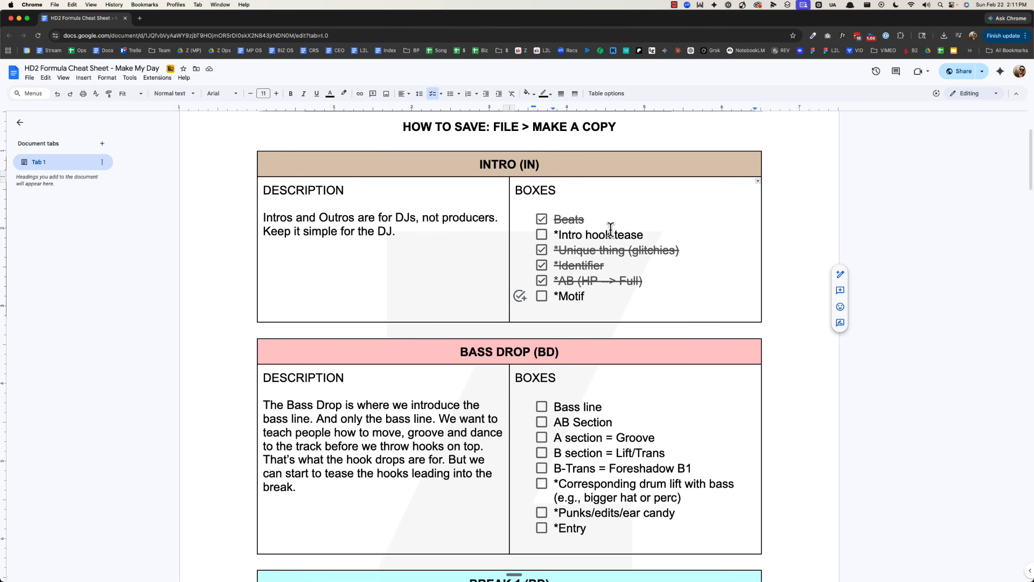
{"action": "left_click", "coordinate": [656, 236]}
{"action": "key", "text": "super+Tab"}
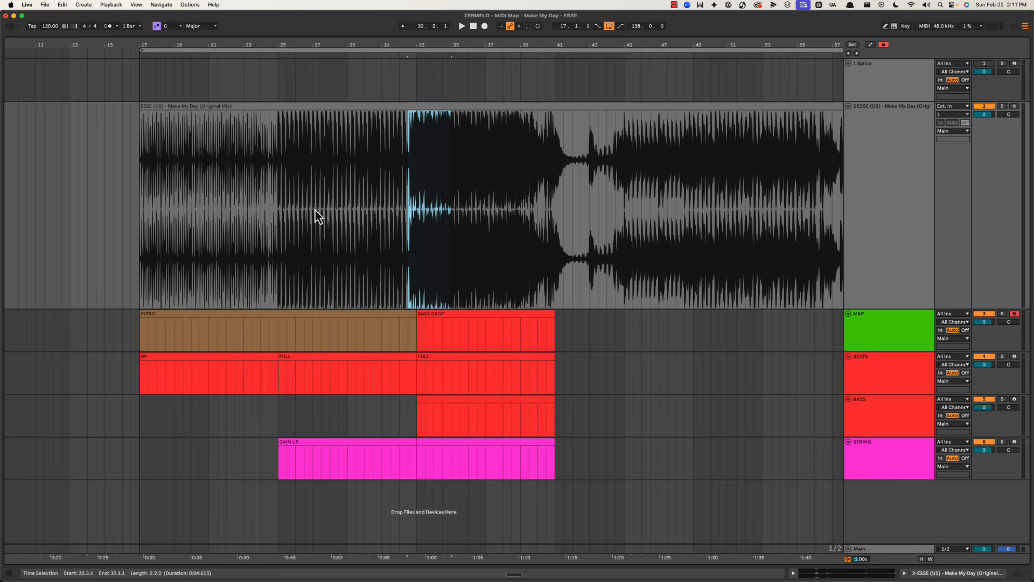
Step: Highlight the audio from 32.2 to bar 33 and listen to the lead-in to the bass drop
{"action": "left_click_drag", "start_coordinate": [417, 43], "coordinate": [418, 54]}
{"action": "left_click", "coordinate": [367, 171]}
{"action": "left_click_drag", "start_coordinate": [384, 135], "coordinate": [418, 162]}
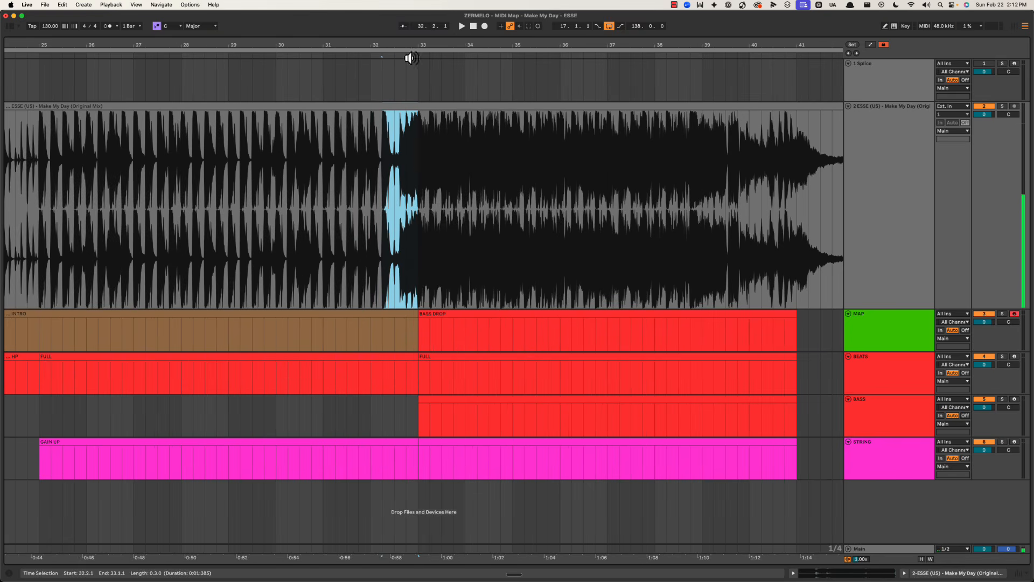
{"action": "mouse_move", "coordinate": [411, 54]}
{"action": "left_mouse_down"}
{"action": "mouse_move", "coordinate": [427, 54]}
{"action": "mouse_move", "coordinate": [419, 41]}
{"action": "left_mouse_up"}
{"action": "left_click", "coordinate": [396, 189]}
{"action": "key", "text": "space"}
{"action": "left_click", "coordinate": [411, 203]}
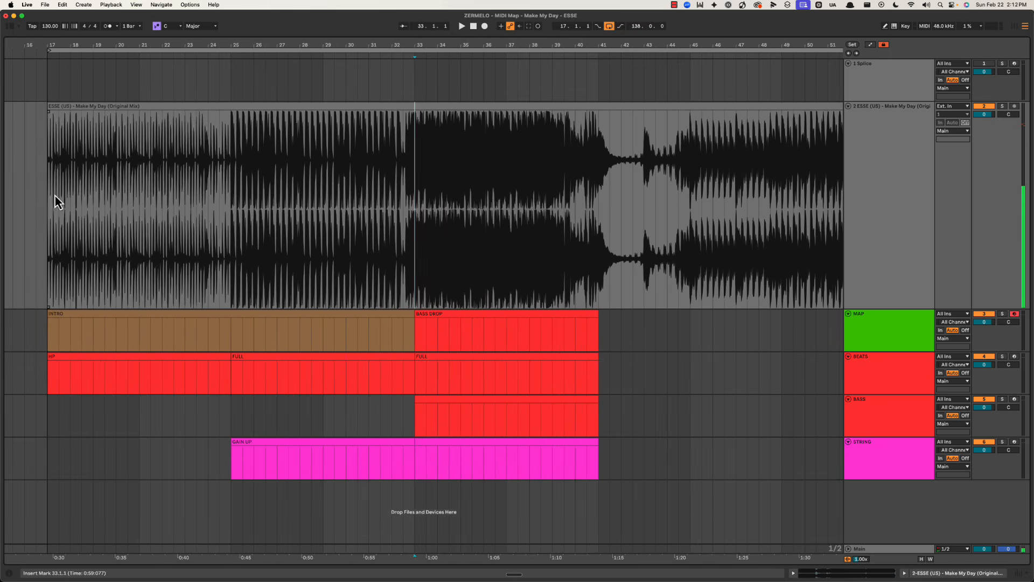
Step: Switch to the cheat sheet and read the Bass Drop description about introducing only the bass line
{"action": "left_click_drag", "start_coordinate": [55, 196], "coordinate": [593, 162]}
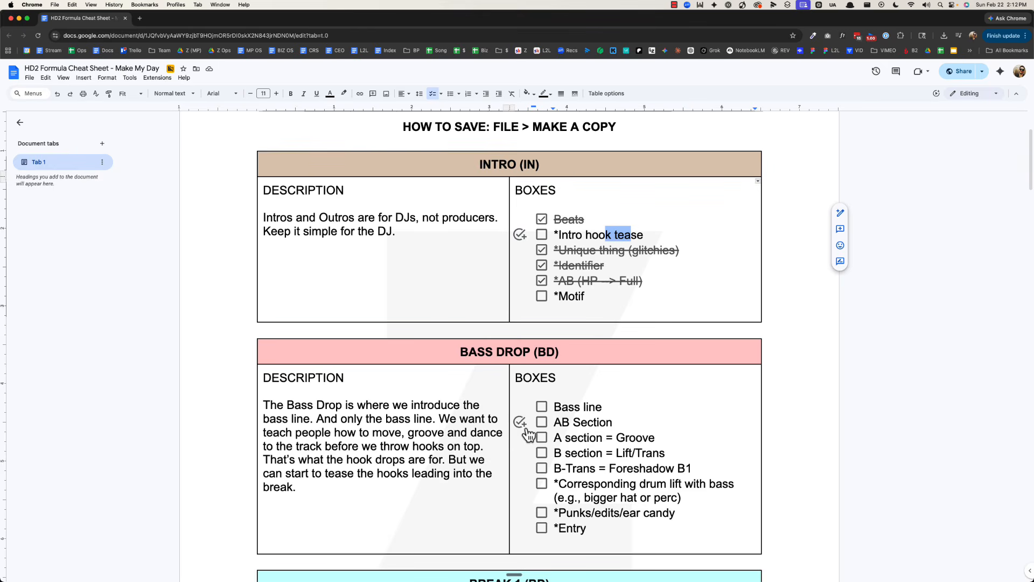
{"action": "scroll", "coordinate": [528, 434], "scroll_direction": "down", "scroll_amount": 3}
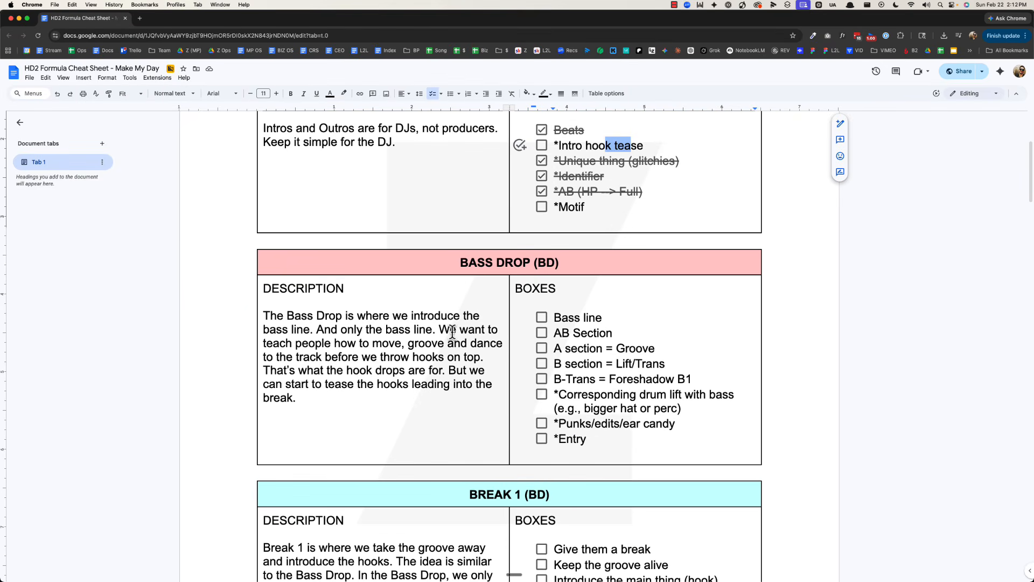
{"action": "scroll", "coordinate": [377, 295], "scroll_direction": "down", "scroll_amount": 1}
{"action": "left_click", "coordinate": [290, 304]}
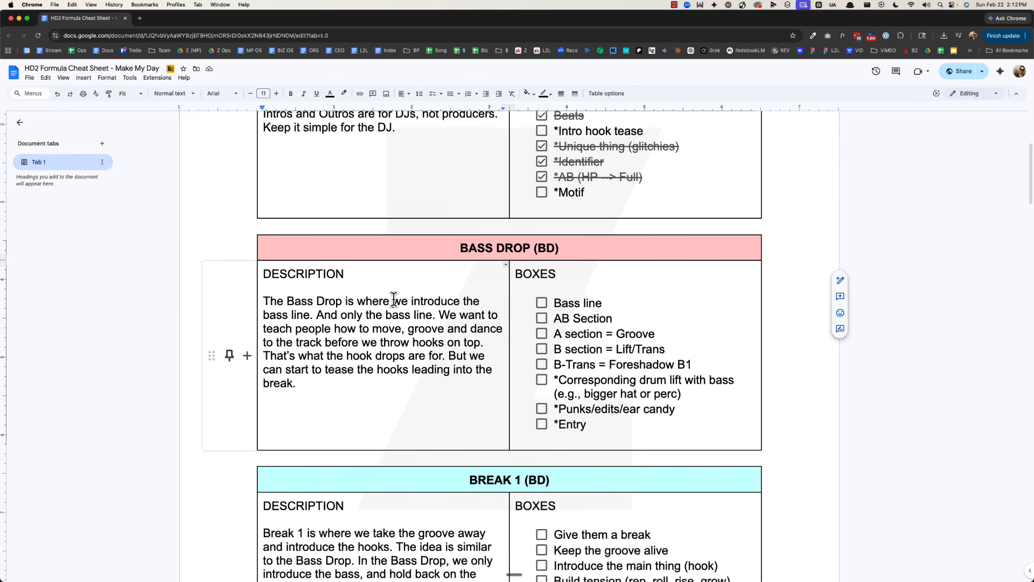
{"action": "left_click", "coordinate": [392, 315]}
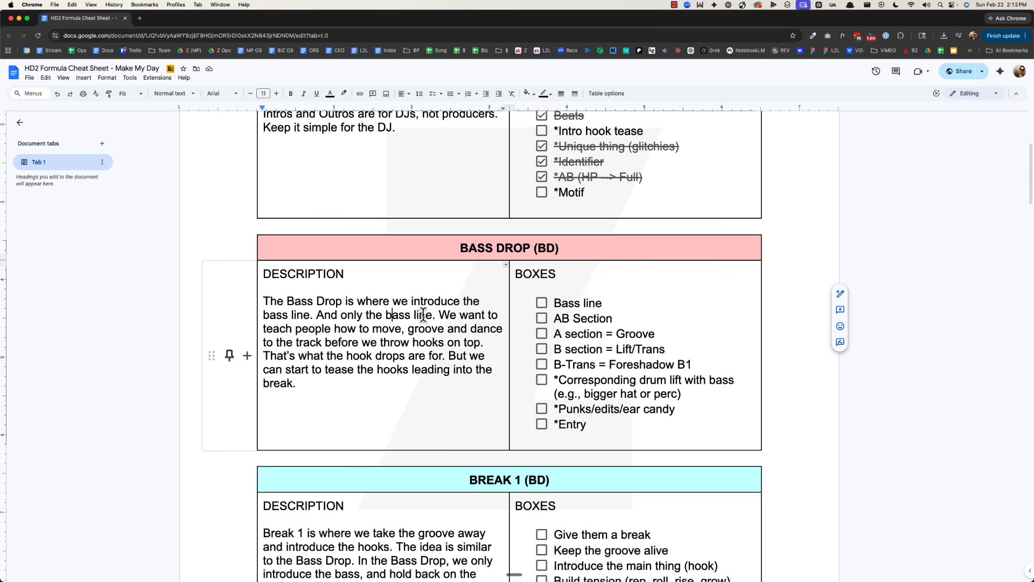
{"action": "left_click", "coordinate": [343, 317]}
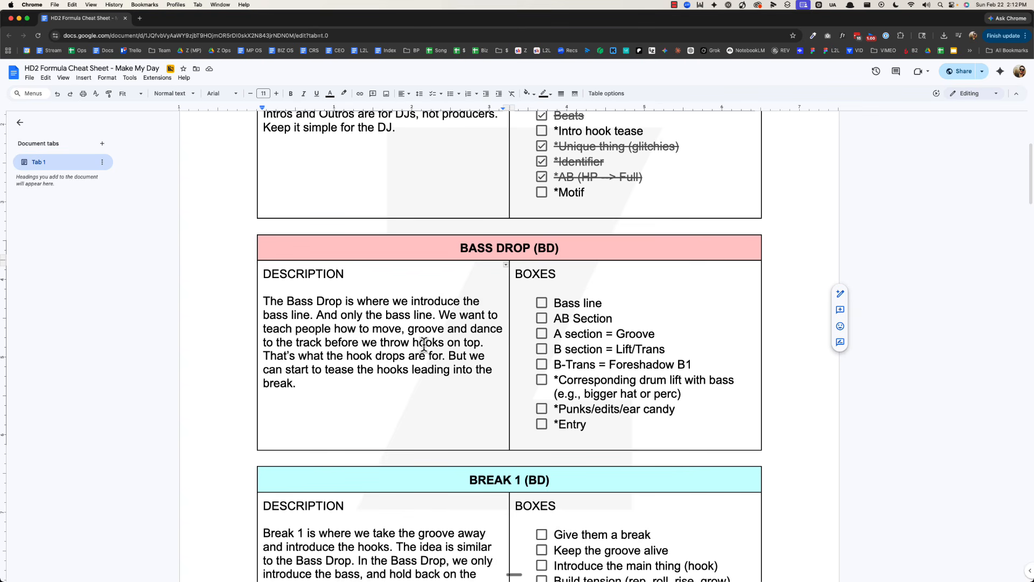
Step: Switch to Ableton Live and highlight the bass drop in the audio clip, from its lead-in at 32.3 to bar 41
{"action": "key", "text": "super+Tab"}
{"action": "left_click_drag", "start_coordinate": [606, 40], "coordinate": [754, 166]}
{"action": "left_click_drag", "start_coordinate": [186, 149], "coordinate": [248, 130]}
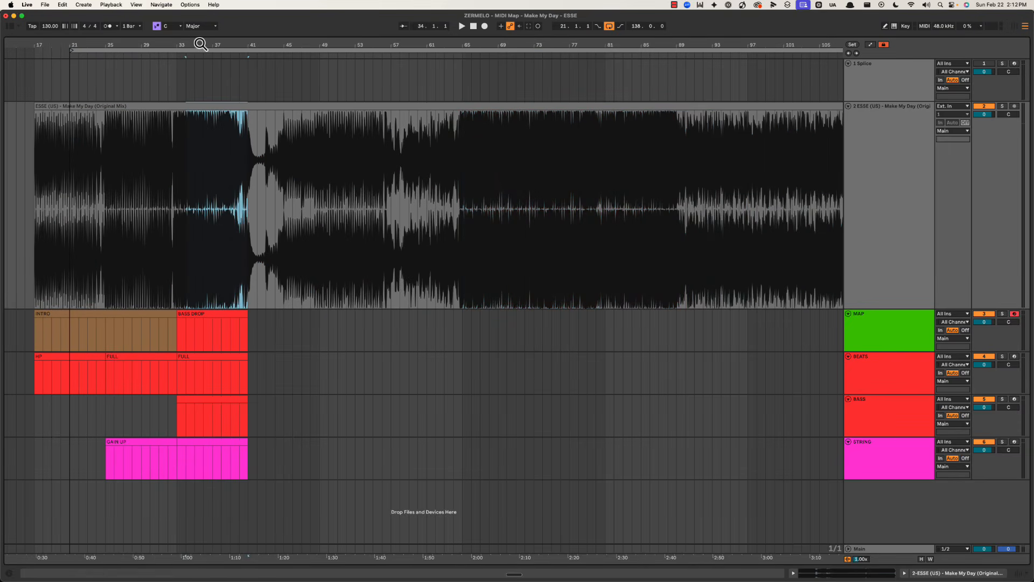
{"action": "left_click_drag", "start_coordinate": [201, 44], "coordinate": [380, 44]}
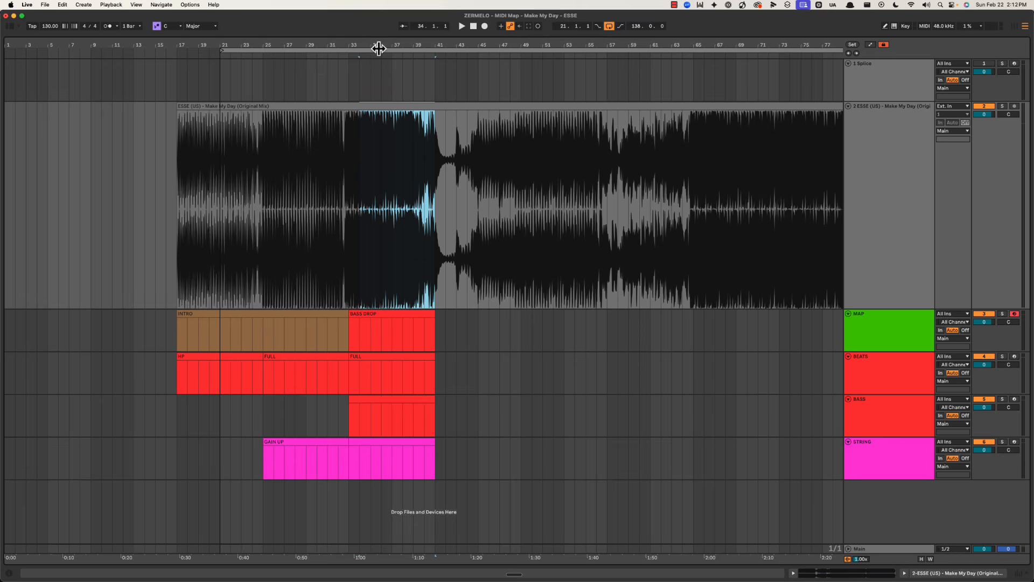
{"action": "left_click_drag", "start_coordinate": [353, 166], "coordinate": [437, 153]}
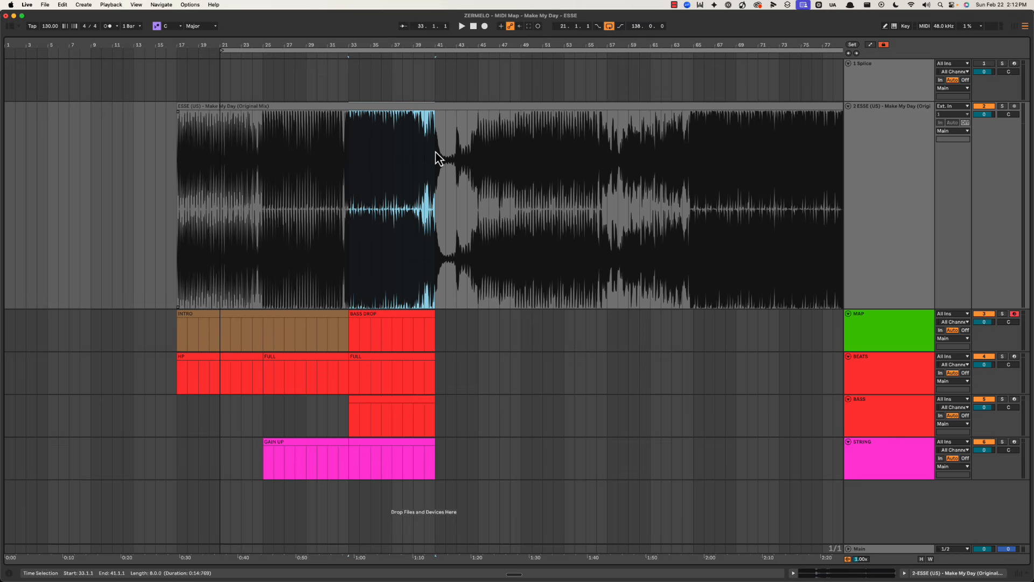
{"action": "left_click_drag", "start_coordinate": [356, 44], "coordinate": [381, 50]}
{"action": "left_click_drag", "start_coordinate": [371, 139], "coordinate": [493, 146]}
{"action": "left_click_drag", "start_coordinate": [383, 44], "coordinate": [382, 52]}
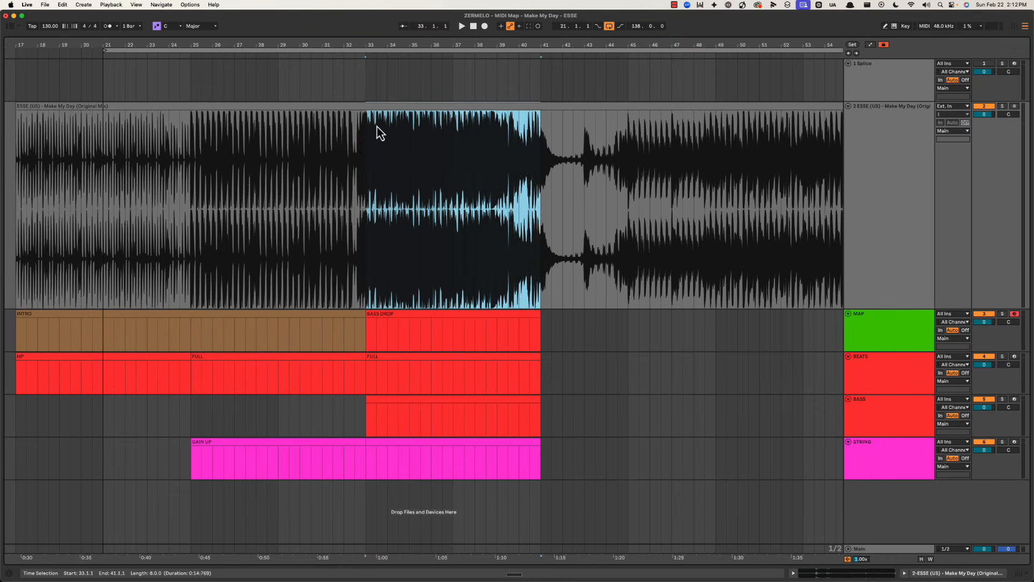
{"action": "left_click_drag", "start_coordinate": [357, 141], "coordinate": [539, 144]}
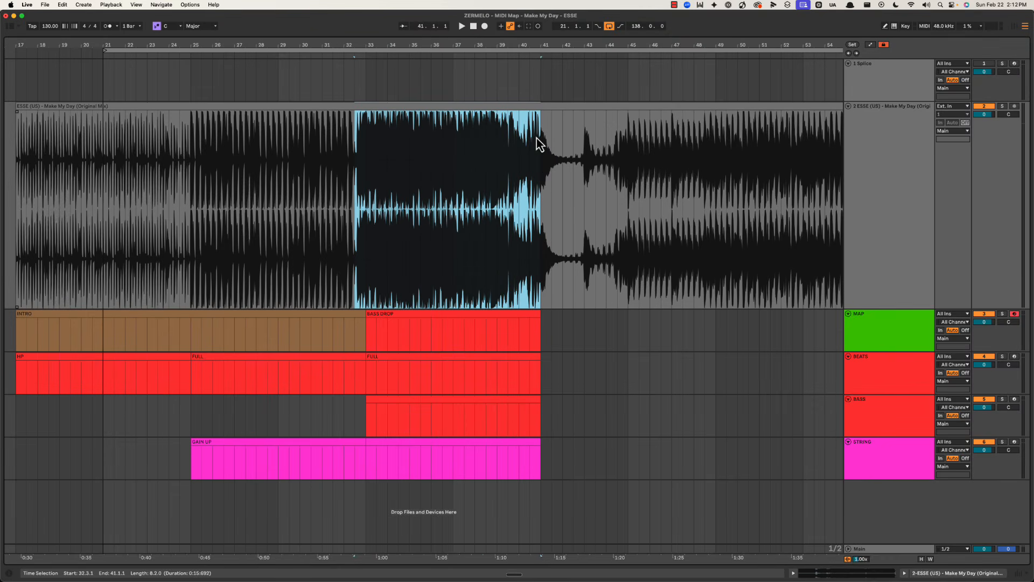
Step: Highlight the bass drop audio from bar 33 to 41.3, and the section after it from bar 43 to bar 63
{"action": "left_click_drag", "start_coordinate": [401, 46], "coordinate": [396, 48]}
{"action": "left_click", "coordinate": [375, 152]}
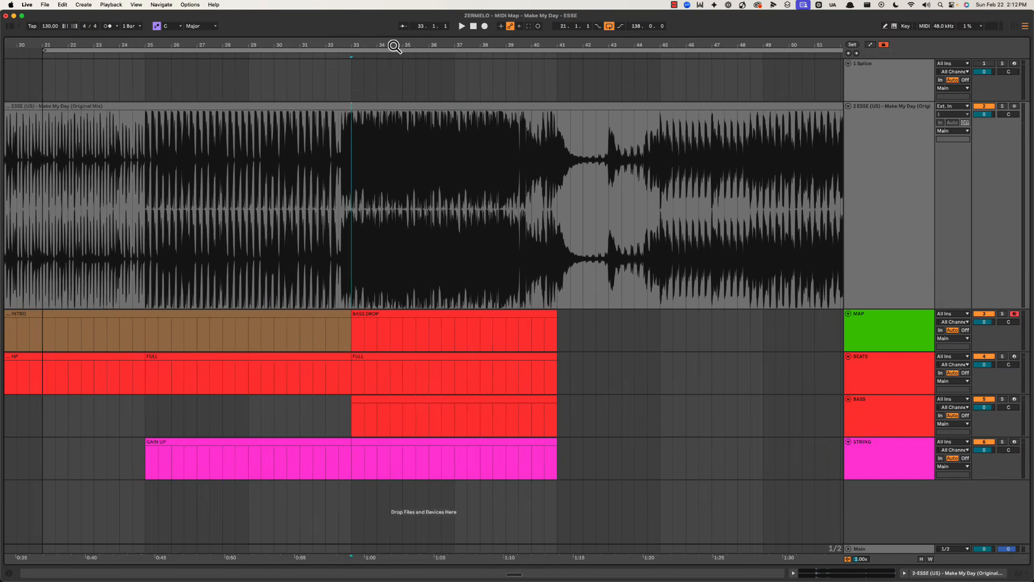
{"action": "scroll", "coordinate": [364, 140], "scroll_direction": "left", "scroll_amount": 5}
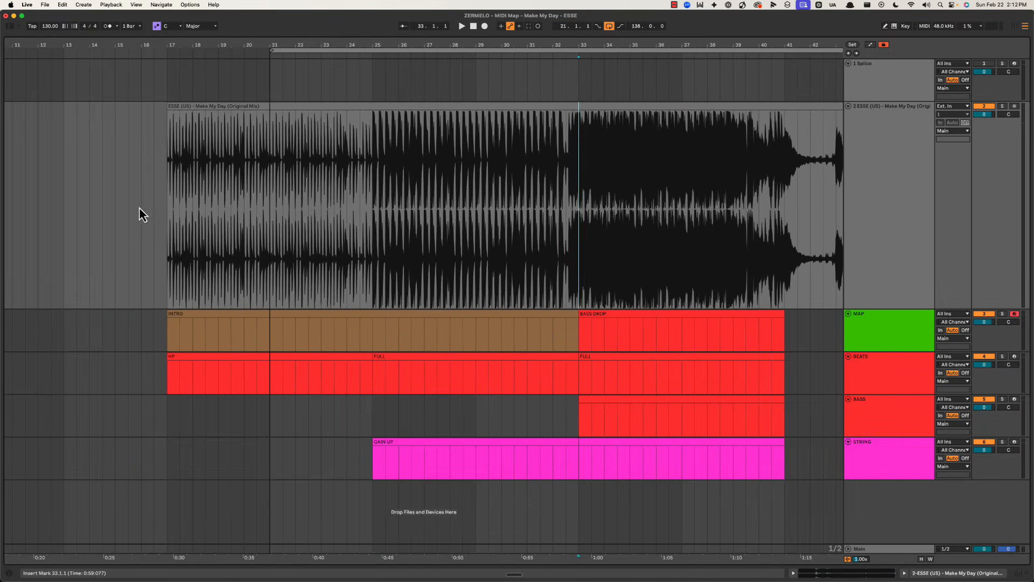
{"action": "left_click_drag", "start_coordinate": [139, 201], "coordinate": [799, 170]}
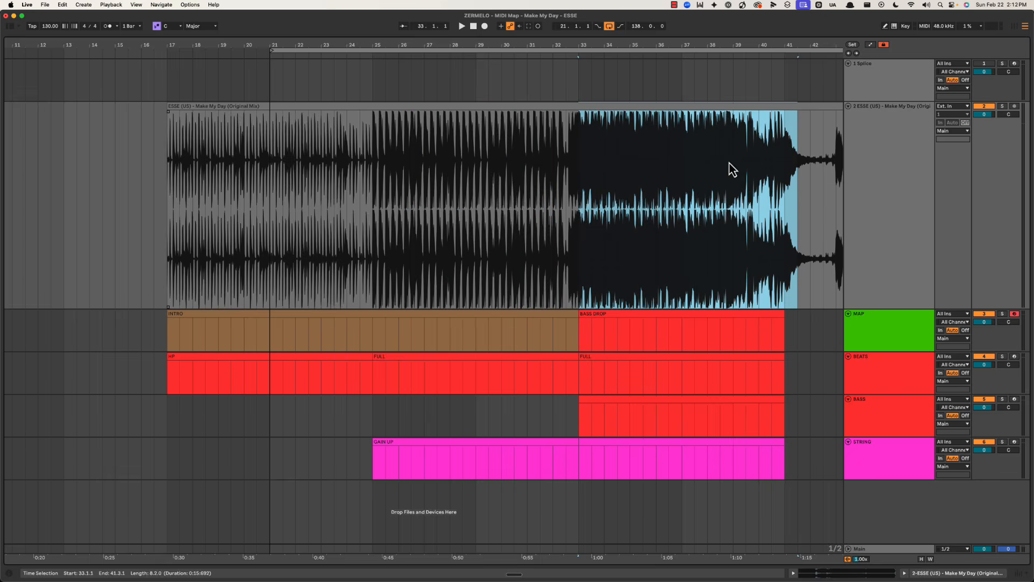
{"action": "scroll", "coordinate": [727, 168], "scroll_direction": "right", "scroll_amount": 5}
{"action": "left_click_drag", "start_coordinate": [496, 45], "coordinate": [459, 33]}
{"action": "left_click_drag", "start_coordinate": [527, 195], "coordinate": [824, 171]}
{"action": "scroll", "coordinate": [588, 181], "scroll_direction": "right", "scroll_amount": 5}
{"action": "left_click_drag", "start_coordinate": [376, 179], "coordinate": [733, 173]}
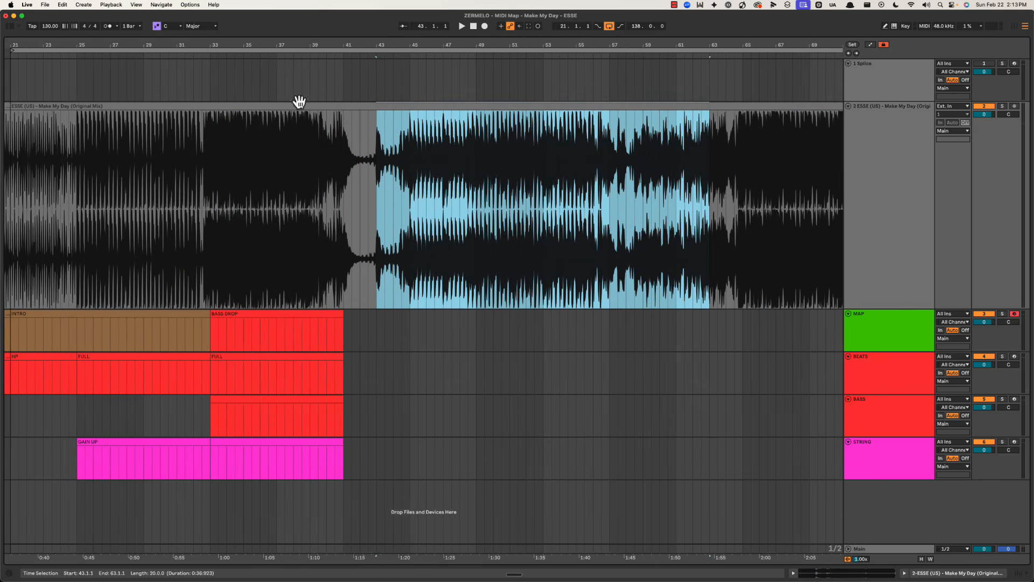
Step: Listen to the bass drop audio from 34.3, then return the insert mark to bar 33
{"action": "left_click_drag", "start_coordinate": [261, 42], "coordinate": [262, 49]}
{"action": "left_click", "coordinate": [348, 169]}
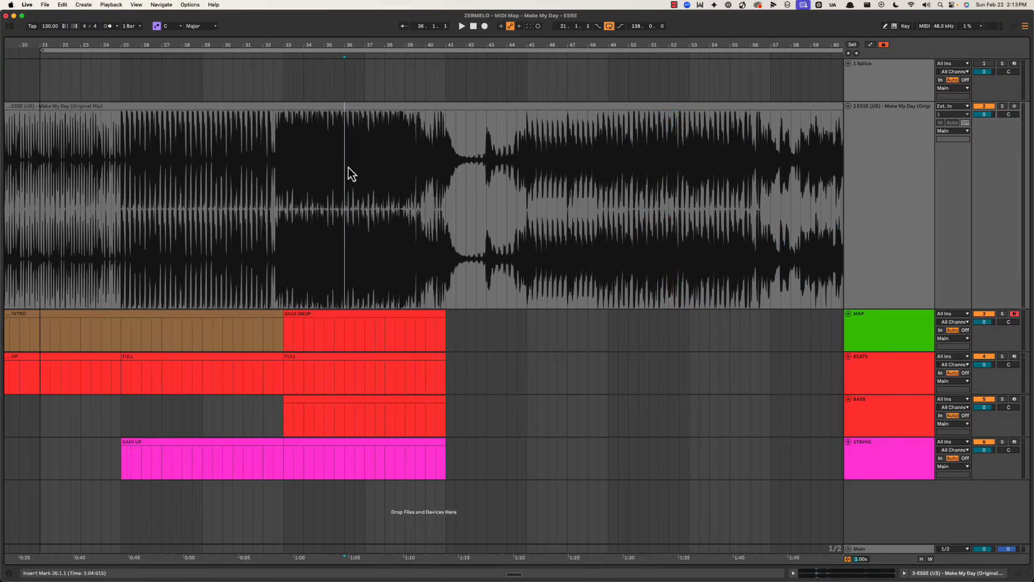
{"action": "left_click_drag", "start_coordinate": [344, 48], "coordinate": [450, 46]}
{"action": "left_click", "coordinate": [398, 187]}
{"action": "left_click", "coordinate": [420, 169]}
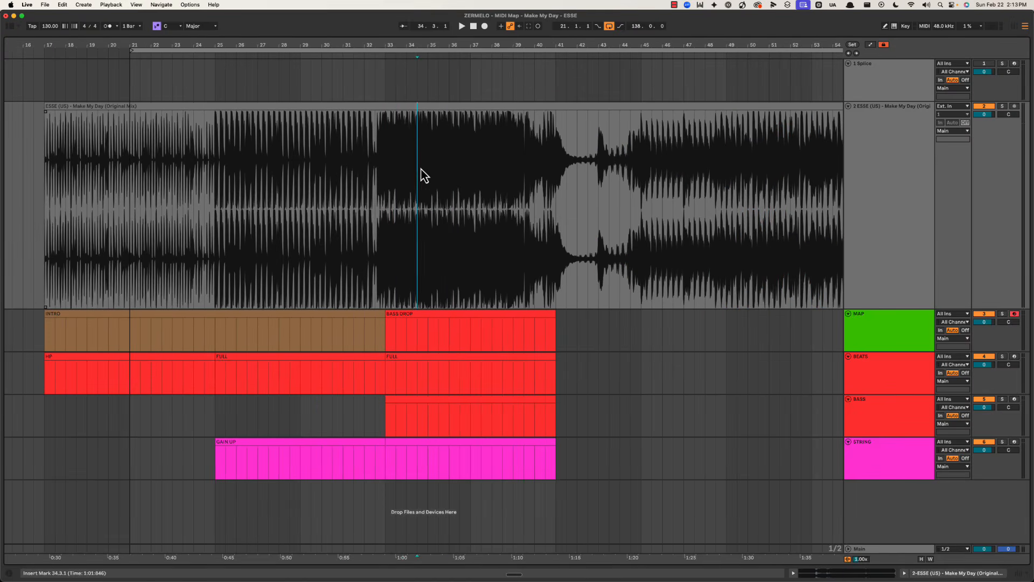
{"action": "key", "text": "space"}
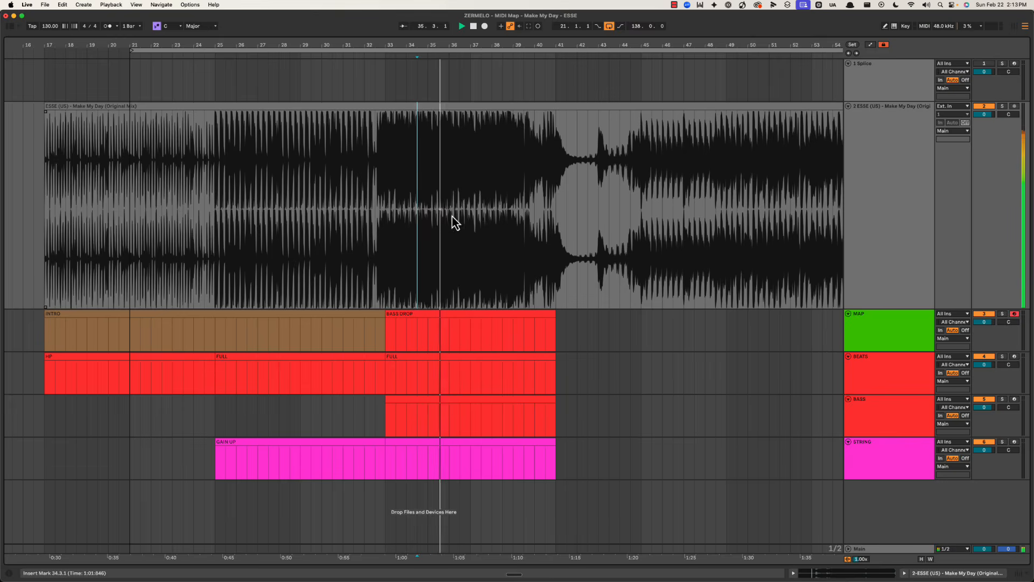
{"action": "key", "text": "space"}
{"action": "left_click", "coordinate": [390, 163]}
{"action": "left_click_drag", "start_coordinate": [401, 46], "coordinate": [401, 49]}
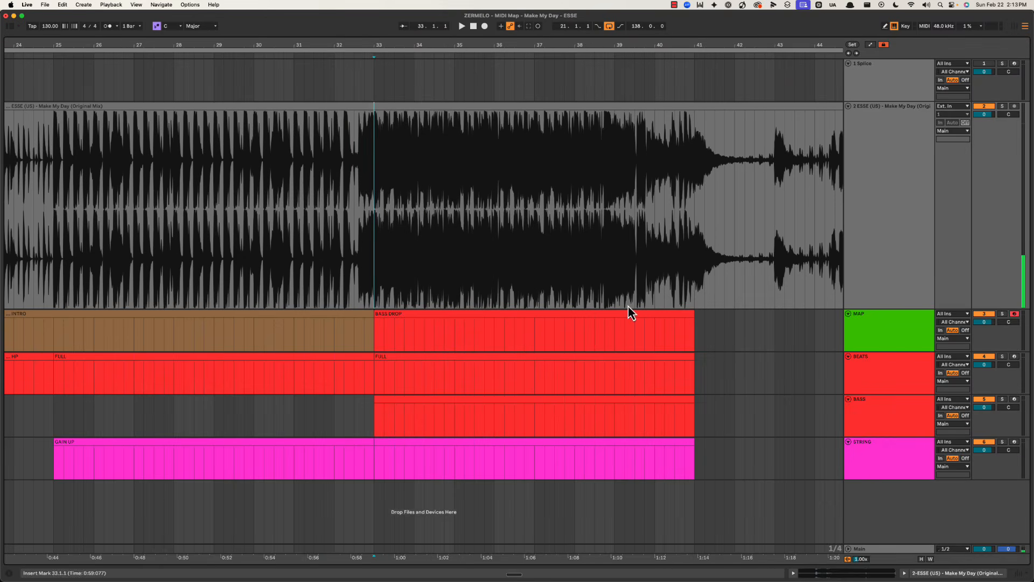
Step: Add a MIDI track below STRING, name it CHORD STABS and colour it the same magenta as STRING
{"action": "left_click", "coordinate": [901, 460]}
{"action": "key", "text": "super+shift+t"}
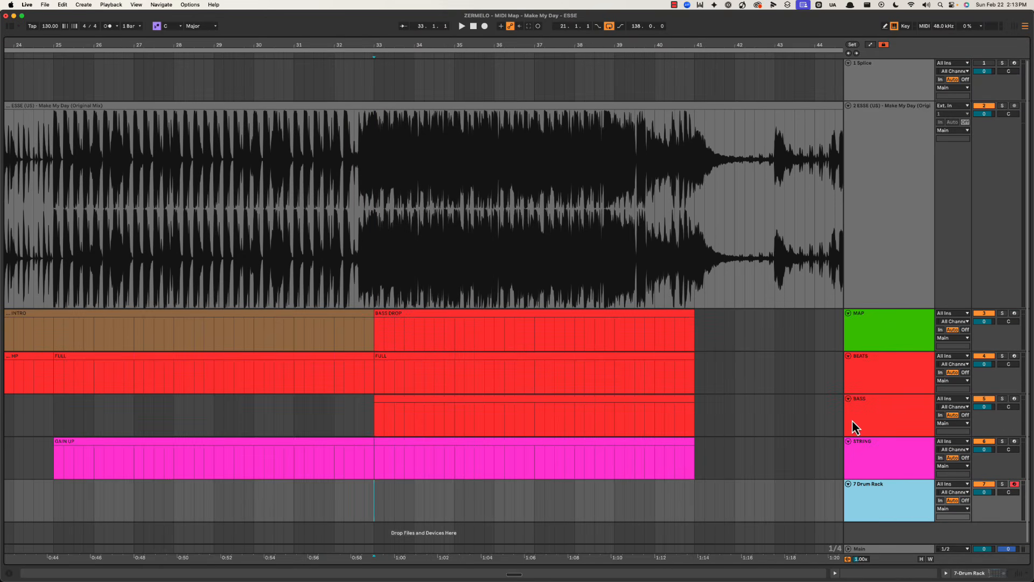
{"action": "key", "text": "super+r"}
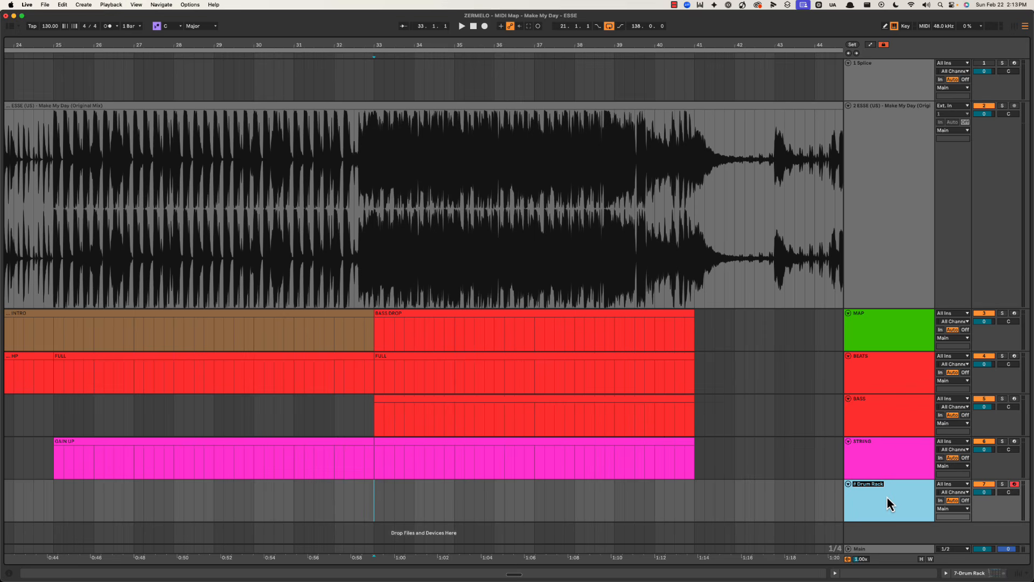
{"action": "type", "text": "CHORD STABS"}
{"action": "key", "text": "Return"}
{"action": "right_click", "coordinate": [886, 496]}
{"action": "left_click", "coordinate": [994, 429]}
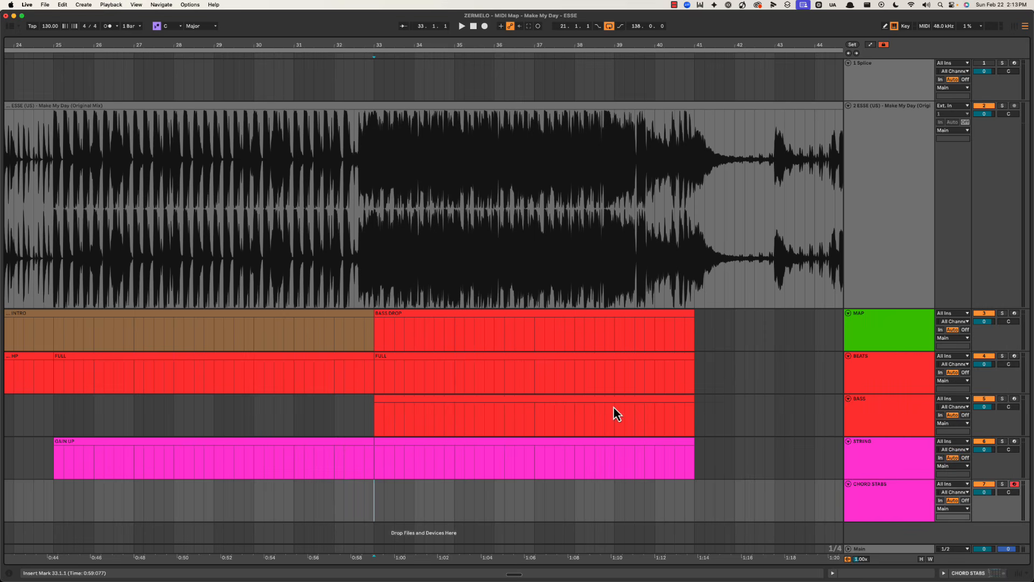
Step: Create an empty MIDI clip on CHORD STABS from bar 33 to bar 41 and open it for note editing during playback
{"action": "left_click_drag", "start_coordinate": [377, 506], "coordinate": [692, 494]}
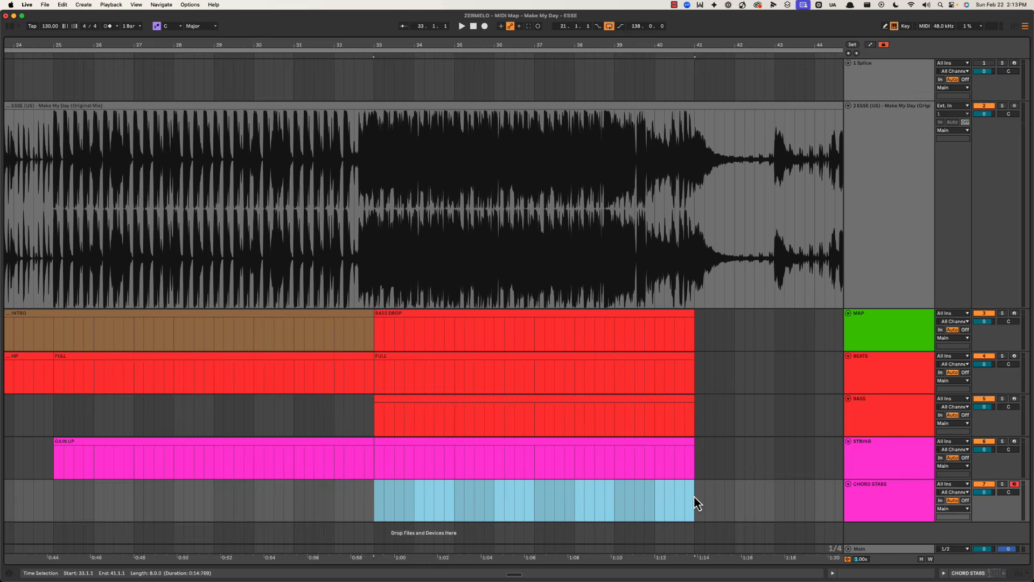
{"action": "key", "text": "super+shift+m"}
{"action": "key", "text": "super+alt+l"}
{"action": "key", "text": "space"}
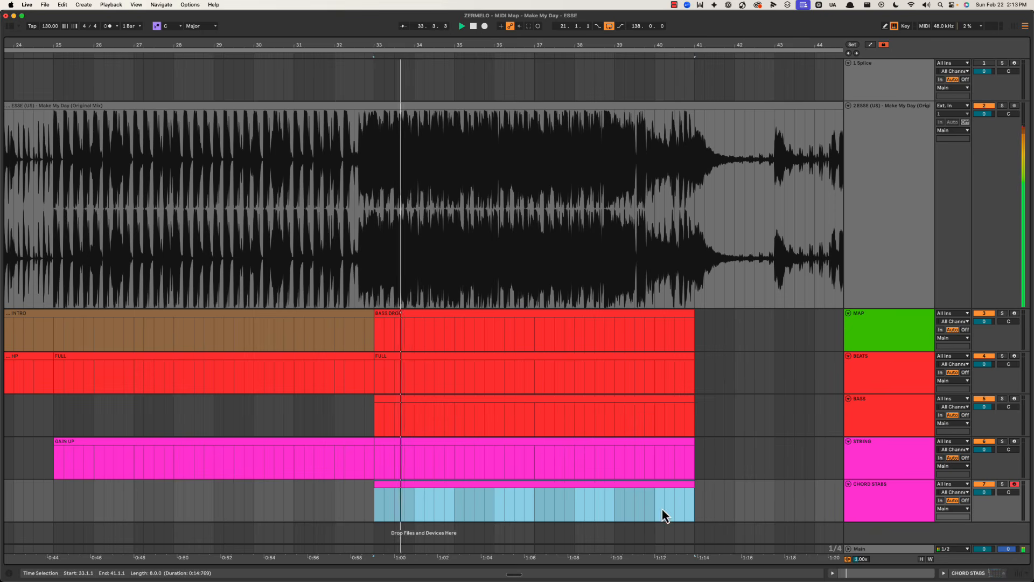
{"action": "double_click", "coordinate": [461, 487]}
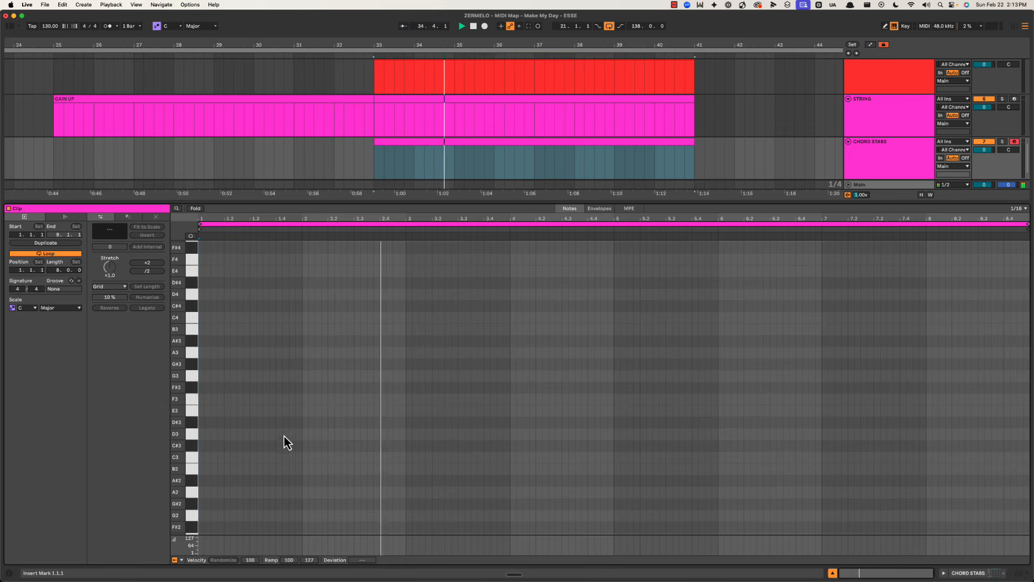
Step: Draw a C3 note from 3.1 to 3.3 and a C#3 note from 2.4 to 3.1 in the CHORD STABS clip
{"action": "double_click", "coordinate": [410, 459]}
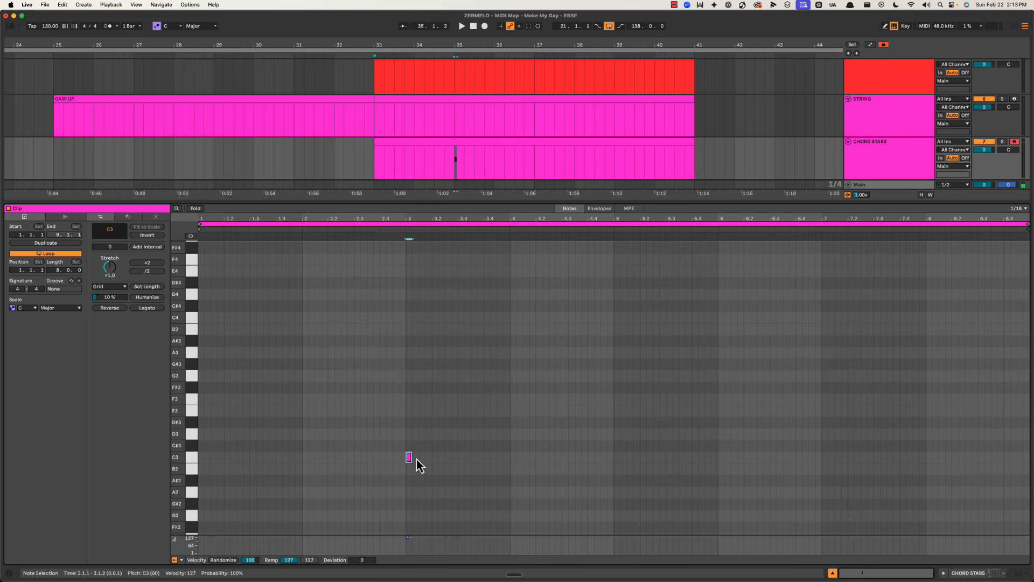
{"action": "left_click_drag", "start_coordinate": [412, 458], "coordinate": [458, 457]}
{"action": "left_click", "coordinate": [383, 448]}
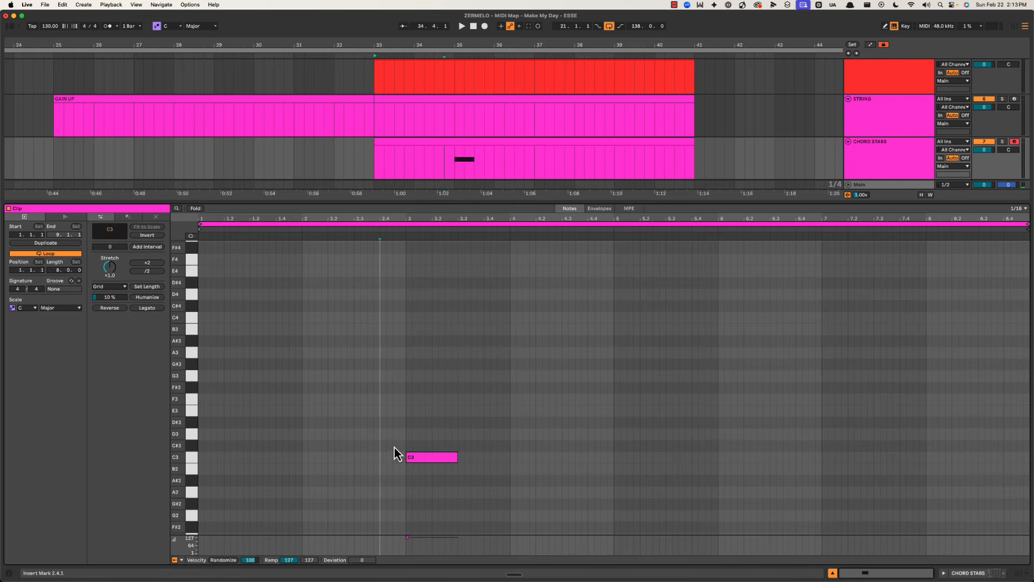
{"action": "double_click", "coordinate": [395, 445]}
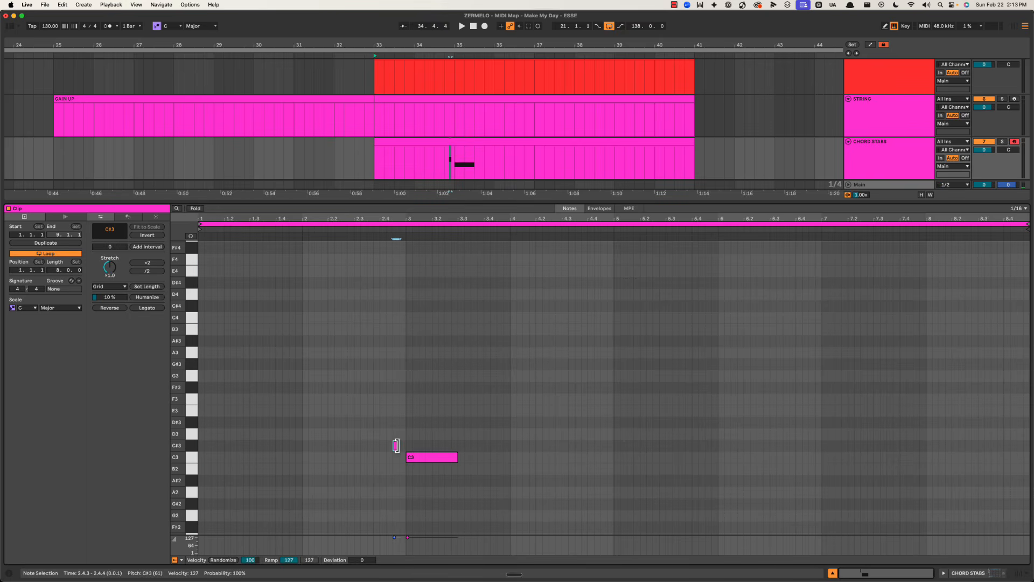
{"action": "left_click", "coordinate": [355, 221]}
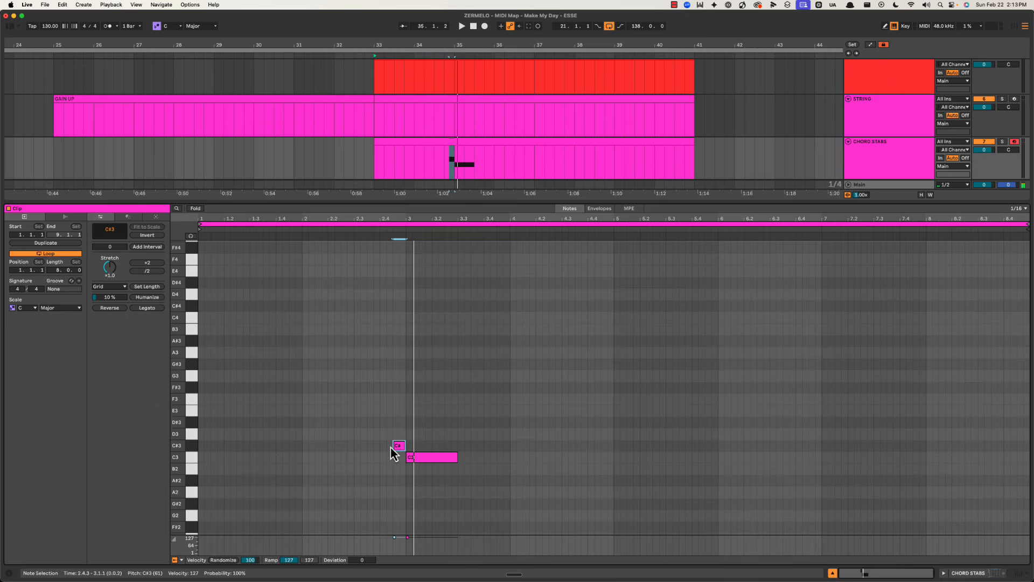
{"action": "left_click_drag", "start_coordinate": [393, 445], "coordinate": [379, 441]}
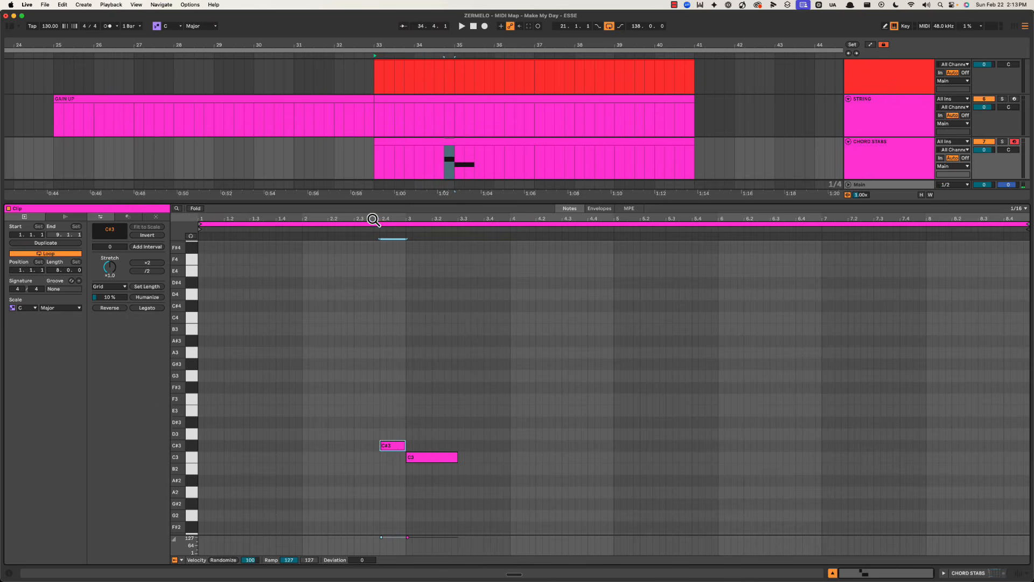
Step: Listen to the track around the C#3 and C3 notes to check their timing against the chord stabs
{"action": "left_click_drag", "start_coordinate": [377, 221], "coordinate": [411, 264]}
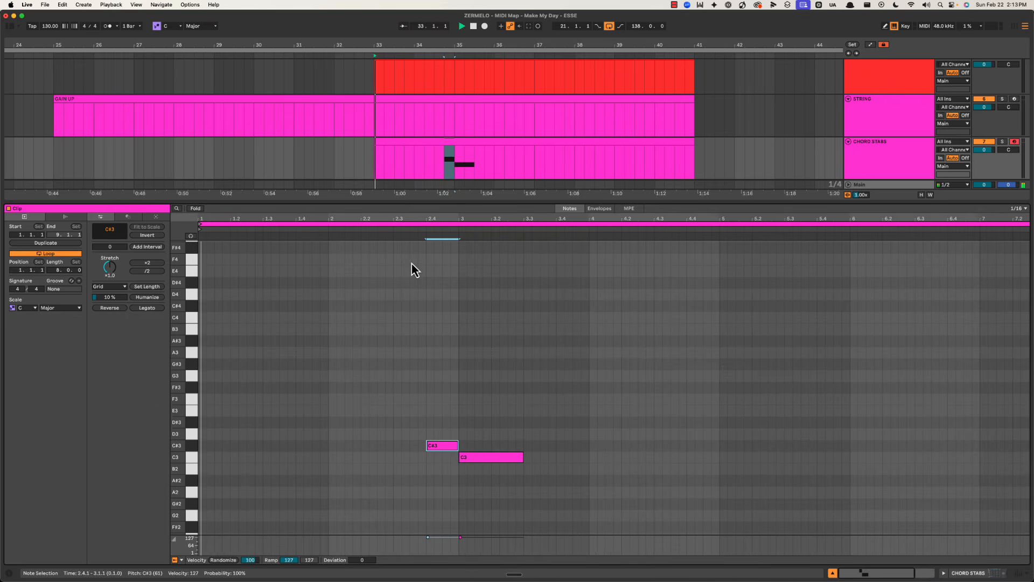
{"action": "left_click", "coordinate": [399, 230]}
{"action": "left_click", "coordinate": [398, 230]}
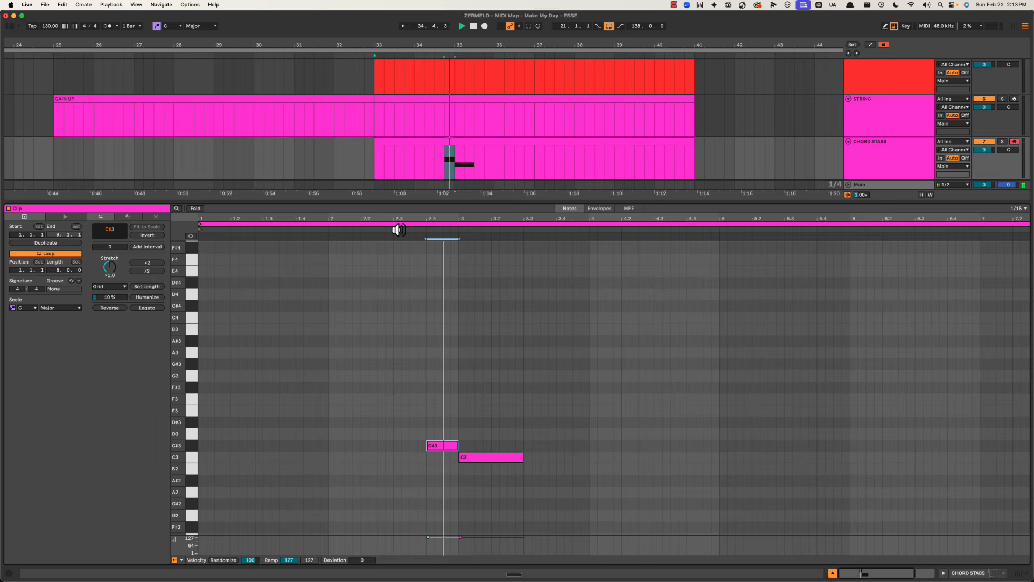
{"action": "left_click", "coordinate": [399, 230]}
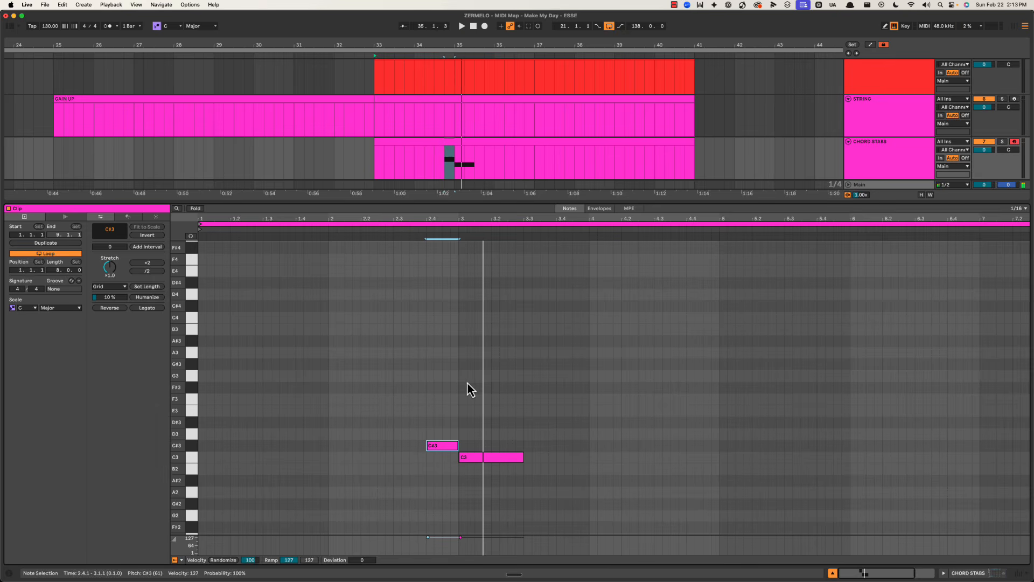
{"action": "key", "text": "space"}
{"action": "mouse_move", "coordinate": [426, 417]}
{"action": "left_mouse_down"}
{"action": "mouse_move", "coordinate": [448, 470]}
{"action": "mouse_move", "coordinate": [454, 462]}
{"action": "left_mouse_up"}
{"action": "left_click", "coordinate": [421, 299]}
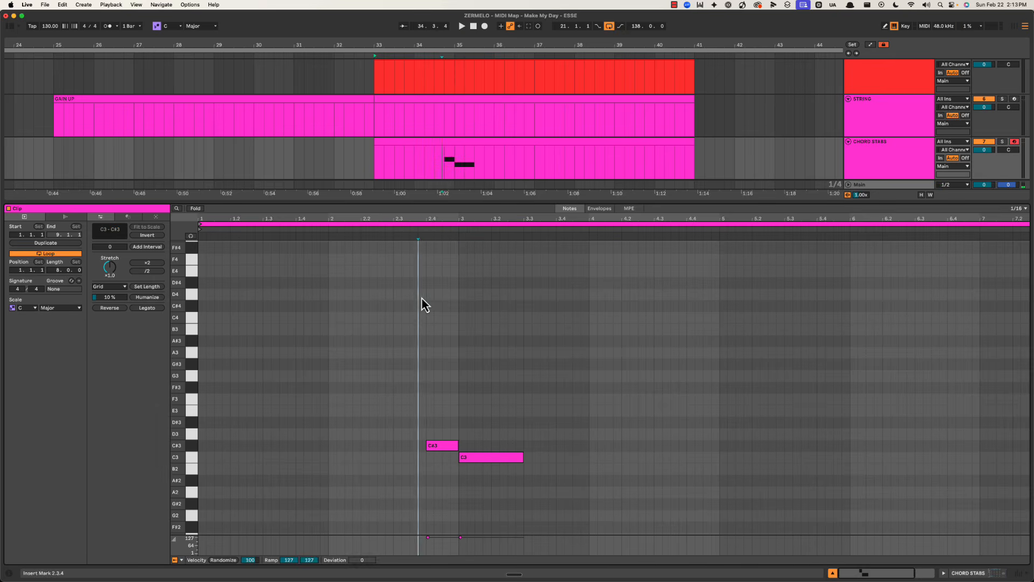
{"action": "left_click", "coordinate": [427, 297]}
{"action": "key", "text": "space"}
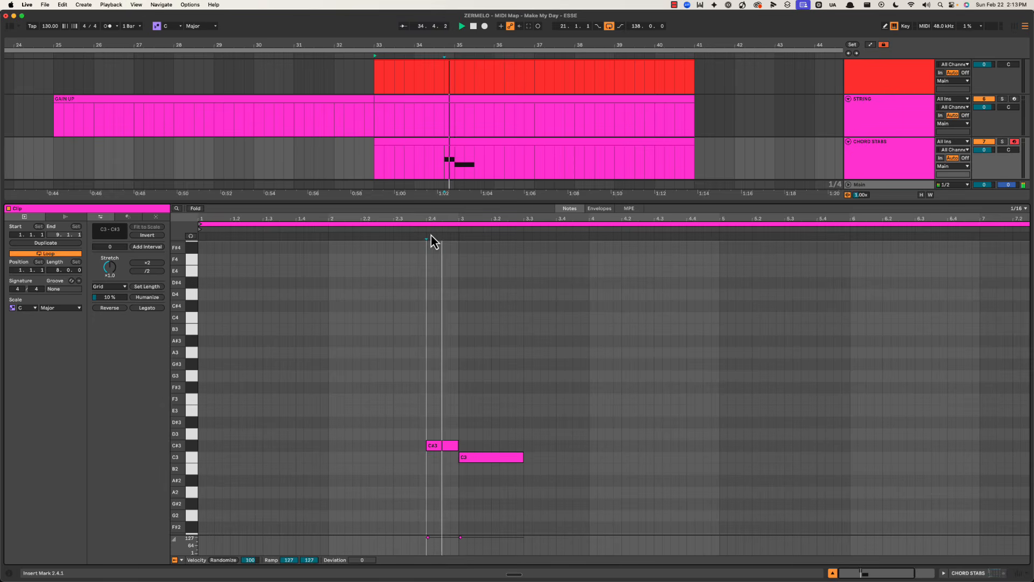
Step: Stop playback and shorten the C3 note to one beat, ending at 3.2
{"action": "left_click", "coordinate": [492, 459]}
{"action": "key", "text": "space"}
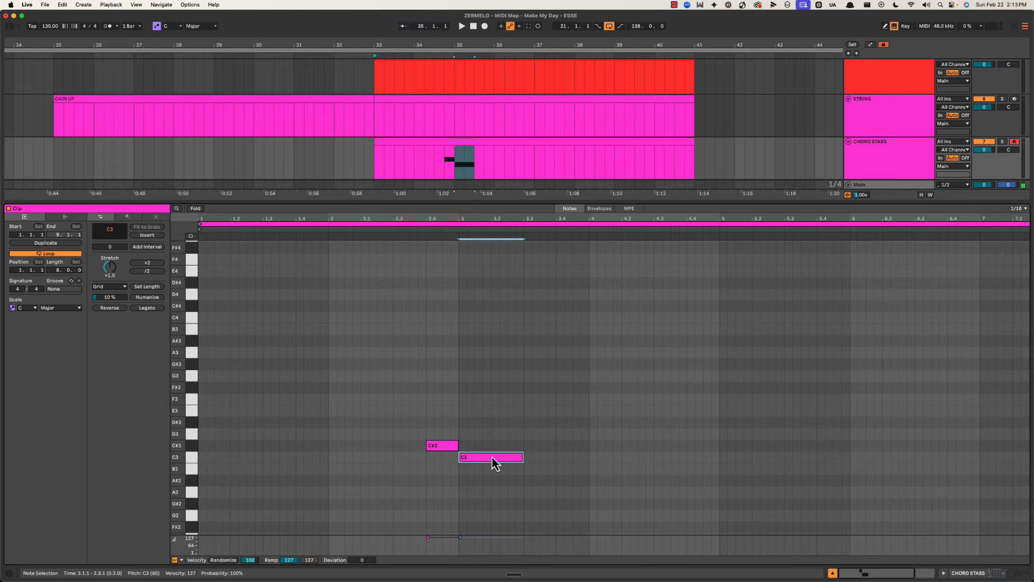
{"action": "key", "text": "shift+Left"}
{"action": "key", "text": "shift+Left"}
{"action": "key", "text": "shift+Left"}
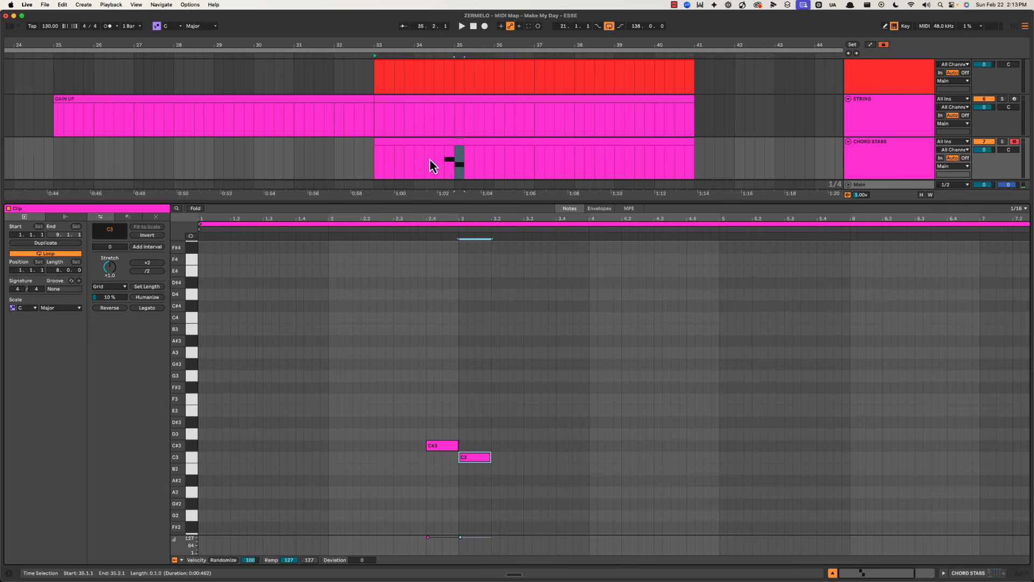
Step: Play the arrangement from 34.3 to check the two stab notes, then close the clip's note editor
{"action": "left_click", "coordinate": [432, 162]}
{"action": "key", "text": "space"}
{"action": "left_click_drag", "start_coordinate": [489, 223], "coordinate": [488, 220]}
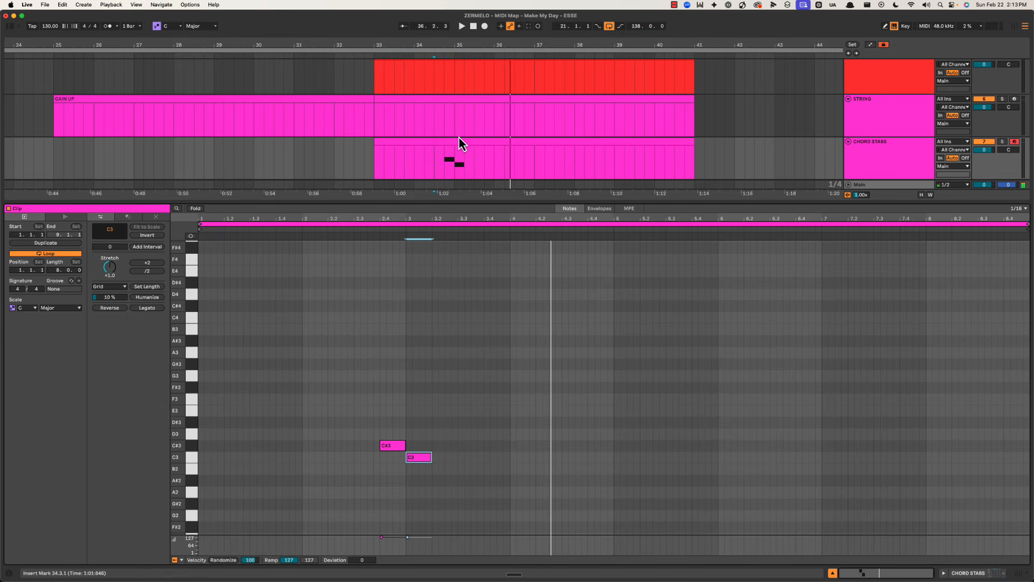
{"action": "left_click", "coordinate": [457, 112]}
{"action": "left_click_drag", "start_coordinate": [457, 43], "coordinate": [467, 47]}
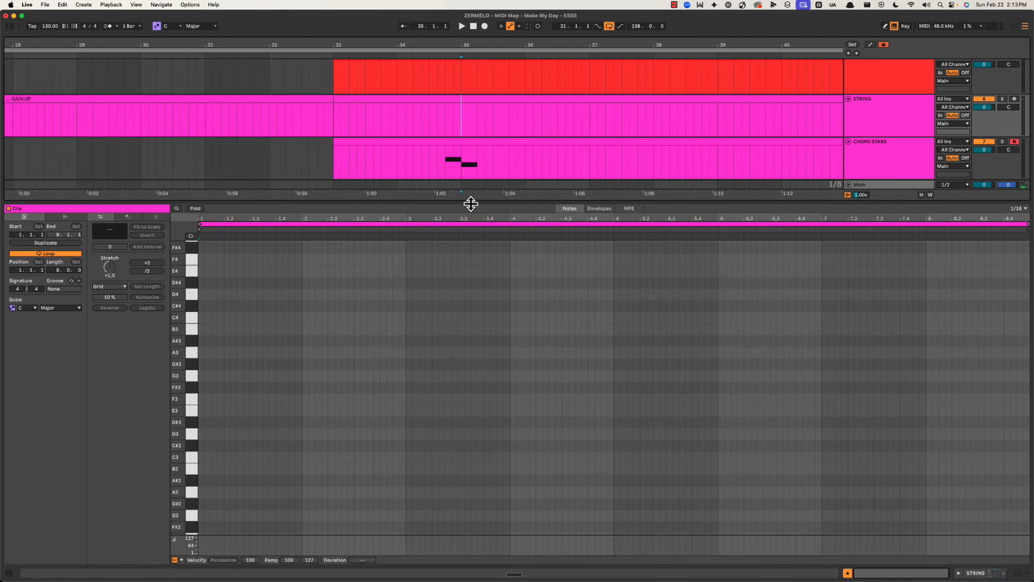
{"action": "double_click", "coordinate": [472, 203]}
Step: Highlight the CHORD STABS clip from 35 to 36.3, then from 35 to 35.3, and place the insert mark at bar 34
{"action": "left_click_drag", "start_coordinate": [434, 507], "coordinate": [515, 489]}
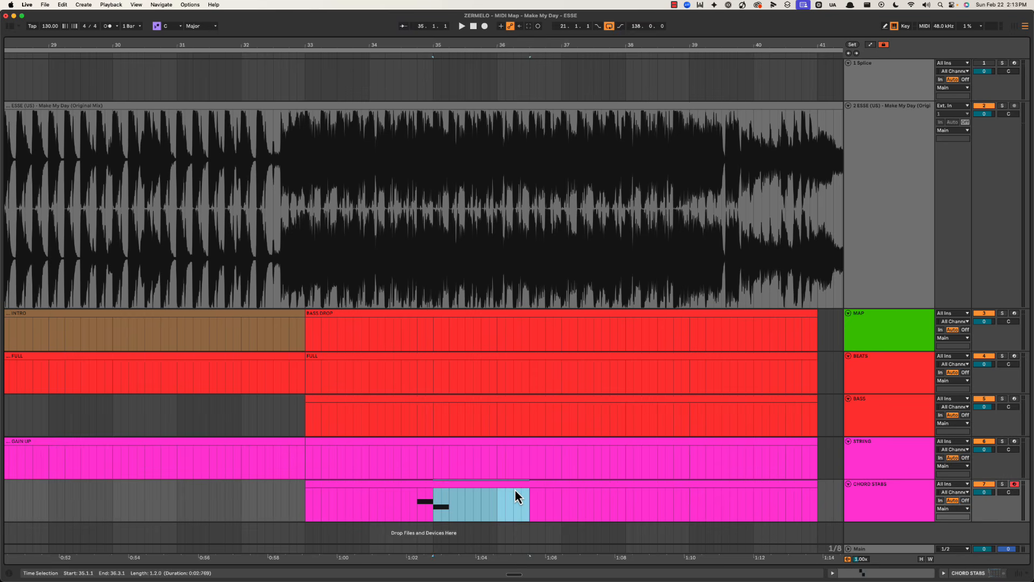
{"action": "left_click", "coordinate": [369, 506]}
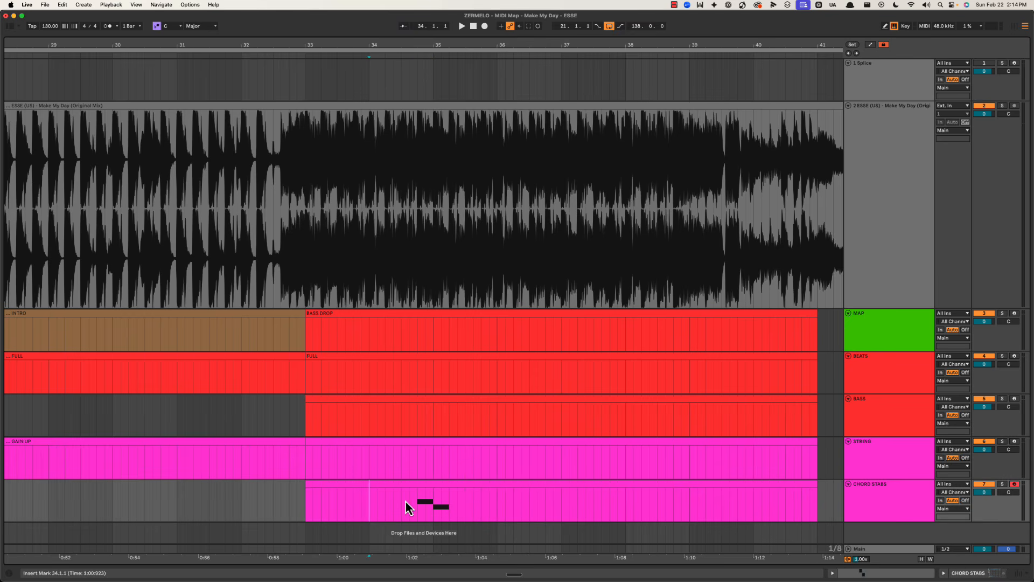
{"action": "left_click_drag", "start_coordinate": [418, 504], "coordinate": [435, 501]}
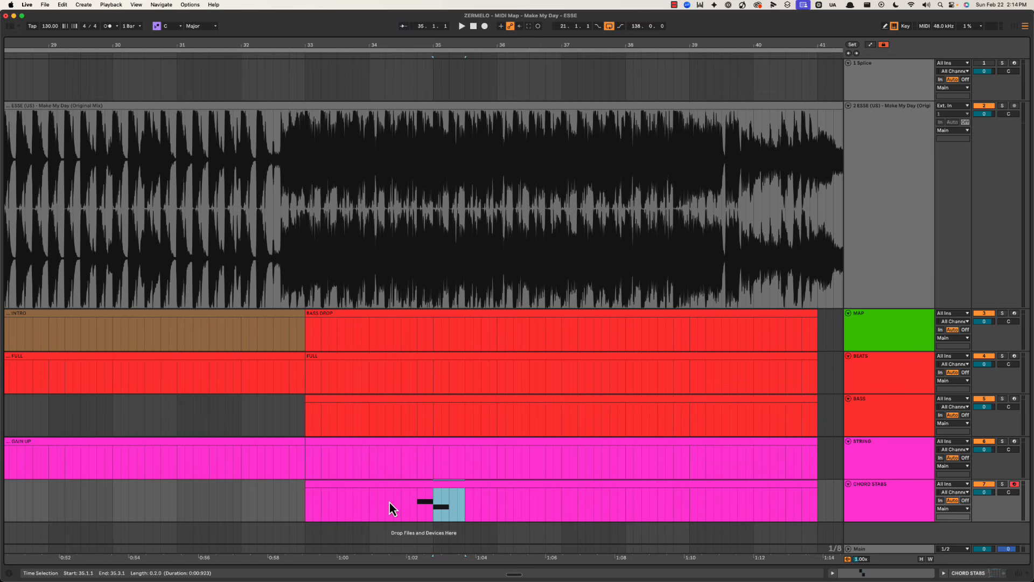
{"action": "left_click", "coordinate": [369, 503]}
Step: Show the whole arrangement and highlight the full-energy audio from bar 67 to bar 92
{"action": "key", "text": "w"}
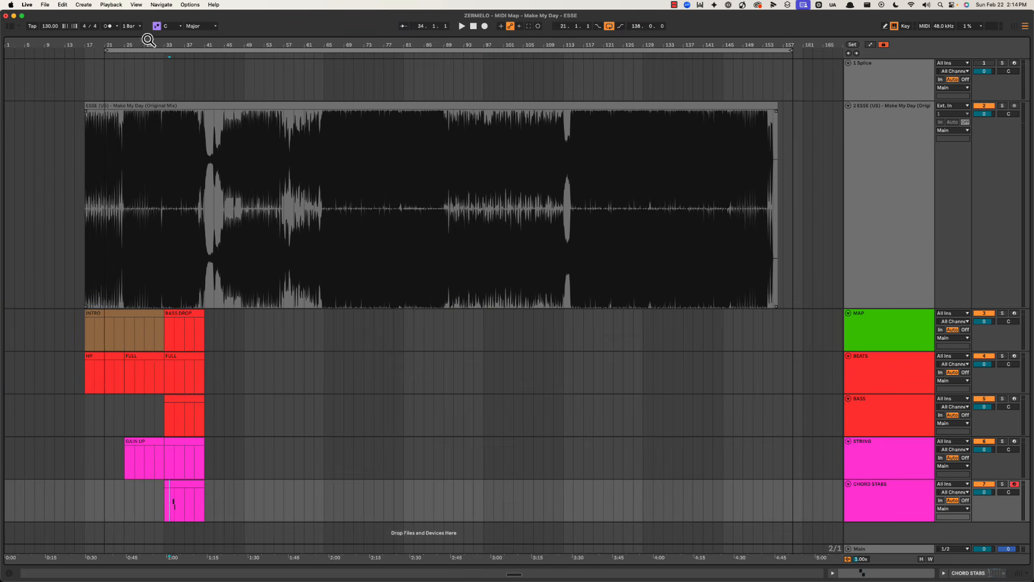
{"action": "left_click_drag", "start_coordinate": [146, 44], "coordinate": [214, 52]}
{"action": "left_click_drag", "start_coordinate": [298, 191], "coordinate": [669, 173]}
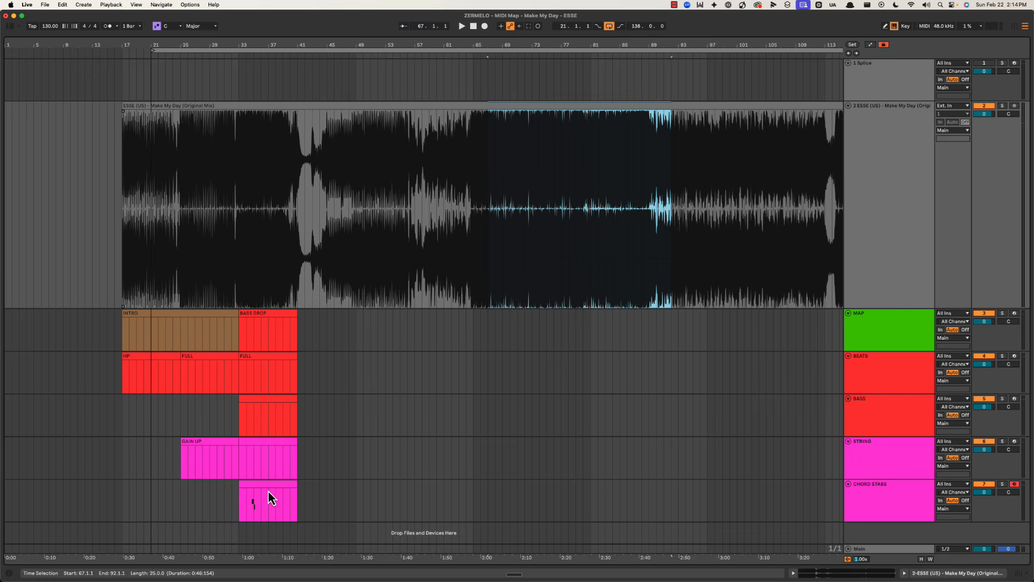
Step: Highlight the stabs on CHORD STABS from bar 34 to bar 36 and listen from just before the two notes
{"action": "left_click_drag", "start_coordinate": [249, 507], "coordinate": [263, 504]}
{"action": "left_click_drag", "start_coordinate": [240, 42], "coordinate": [241, 44]}
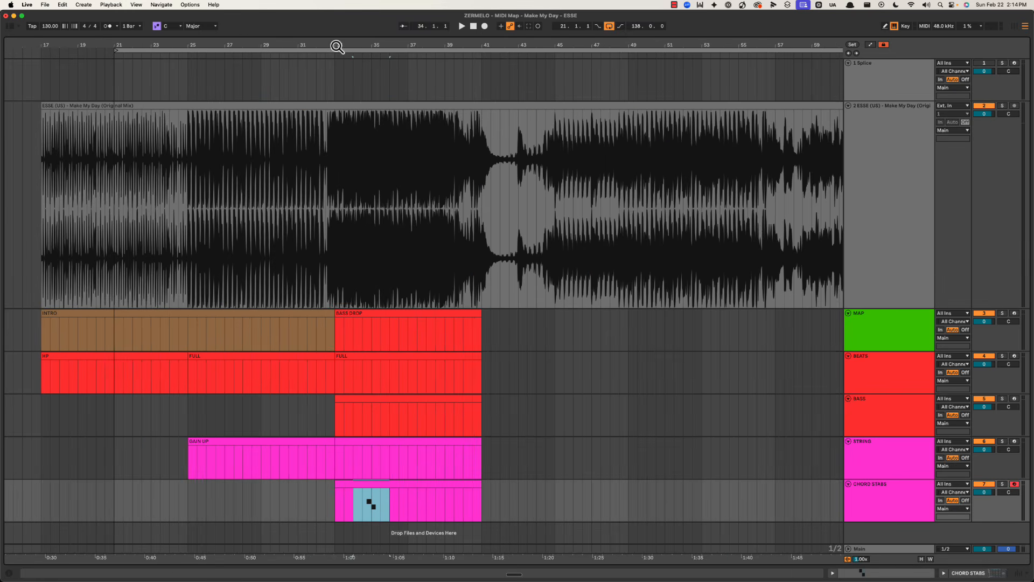
{"action": "left_click", "coordinate": [362, 505]}
{"action": "key", "text": "space"}
{"action": "left_click_drag", "start_coordinate": [367, 47], "coordinate": [370, 49]}
{"action": "key", "text": "space"}
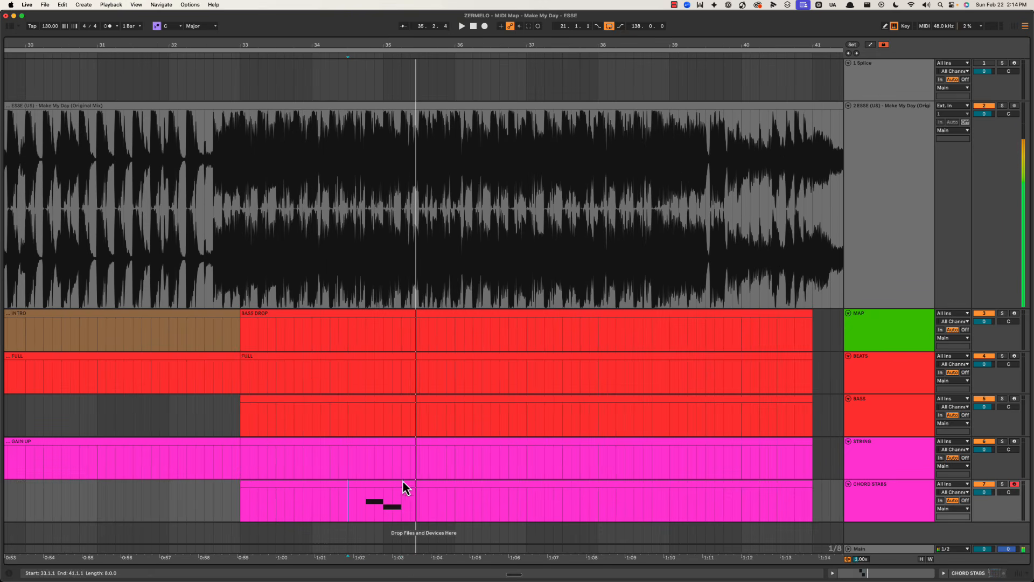
Step: Highlight the CHORD STABS clip from 35 to 36.3, and place the insert mark on STRING at bar 34, then at bar 35
{"action": "left_click_drag", "start_coordinate": [385, 503], "coordinate": [489, 489]}
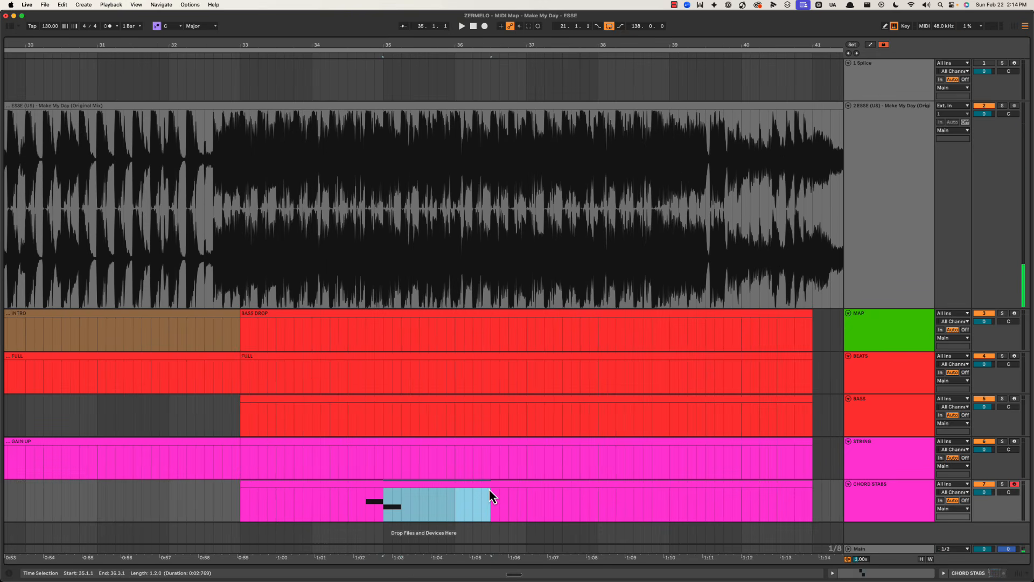
{"action": "left_click", "coordinate": [311, 465]}
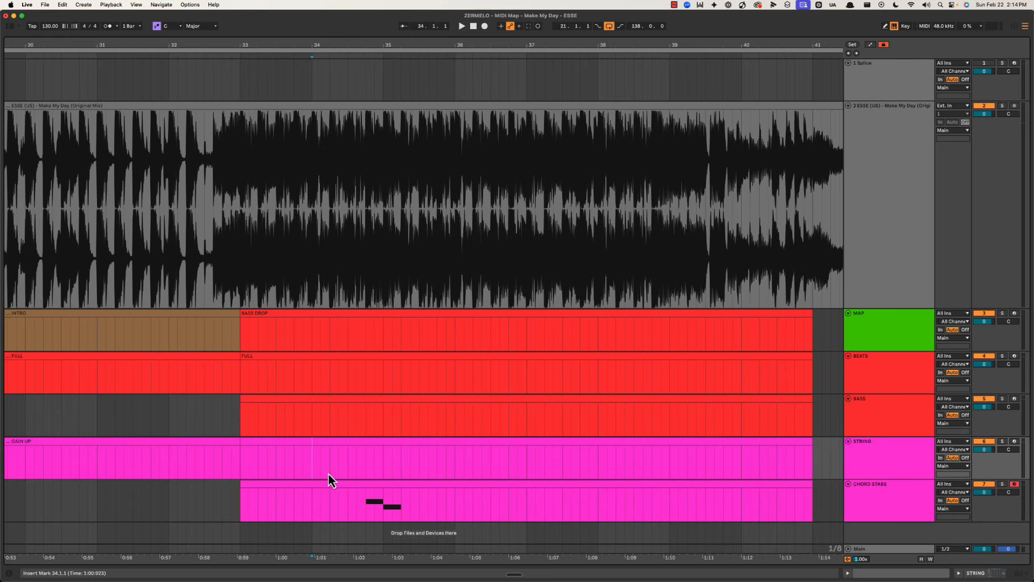
{"action": "left_click_drag", "start_coordinate": [419, 44], "coordinate": [355, 43]}
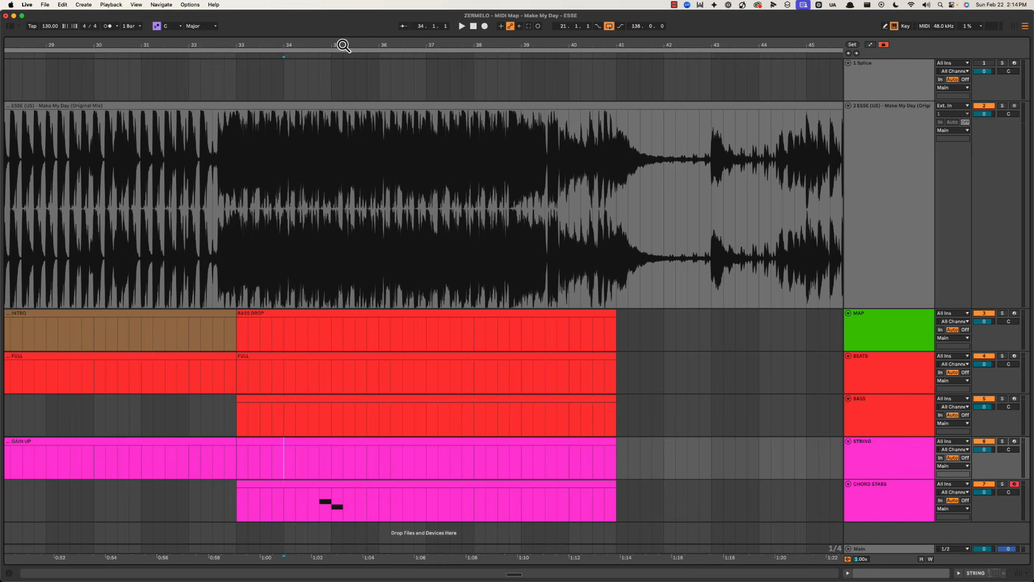
{"action": "left_click_drag", "start_coordinate": [349, 42], "coordinate": [405, 45]}
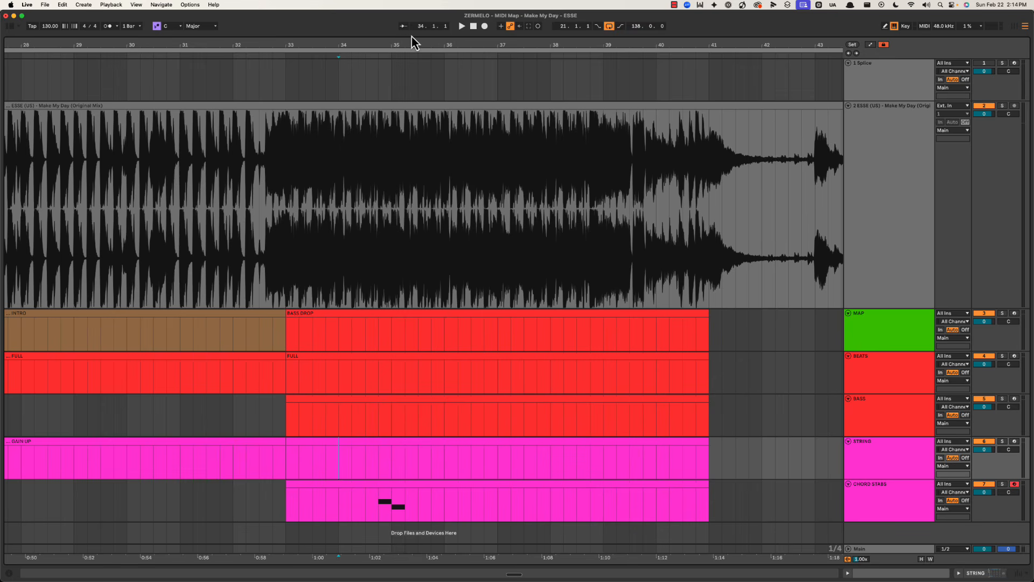
{"action": "left_click_drag", "start_coordinate": [403, 43], "coordinate": [403, 44]}
{"action": "left_click", "coordinate": [397, 463]}
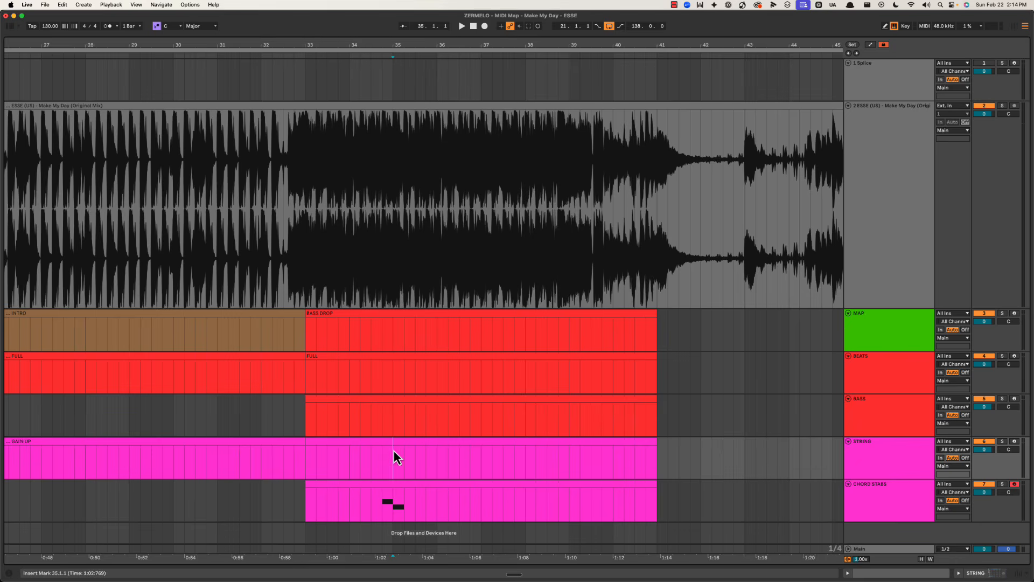
Step: Highlight CHORD STABS from 35 to 36.2, then play the bass drop from bar 34 to listen past the two stabs
{"action": "scroll", "coordinate": [372, 457], "scroll_direction": "right", "scroll_amount": 3}
{"action": "left_click_drag", "start_coordinate": [314, 43], "coordinate": [393, 45]}
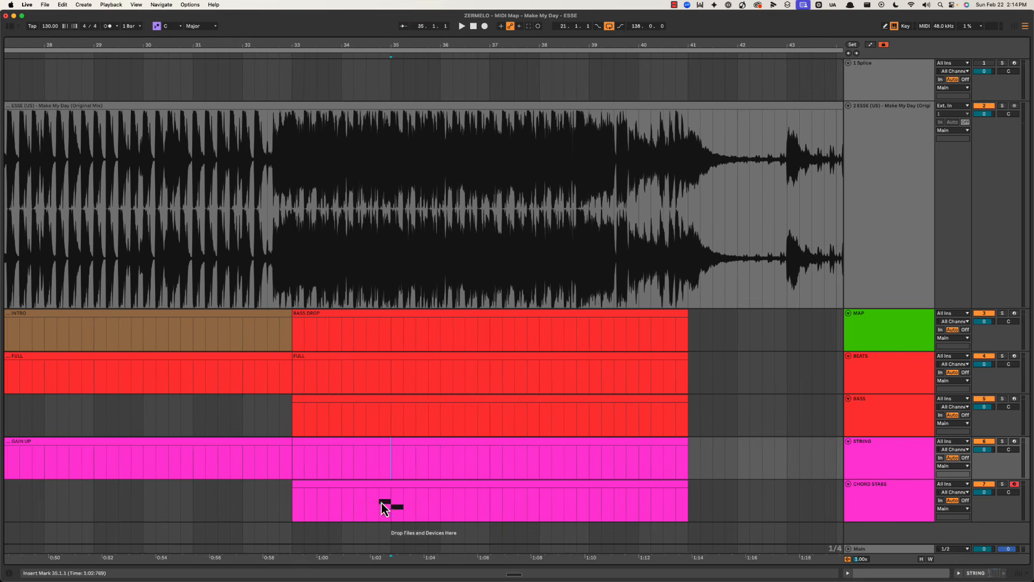
{"action": "left_click", "coordinate": [388, 505]}
{"action": "left_click_drag", "start_coordinate": [389, 505], "coordinate": [453, 507]}
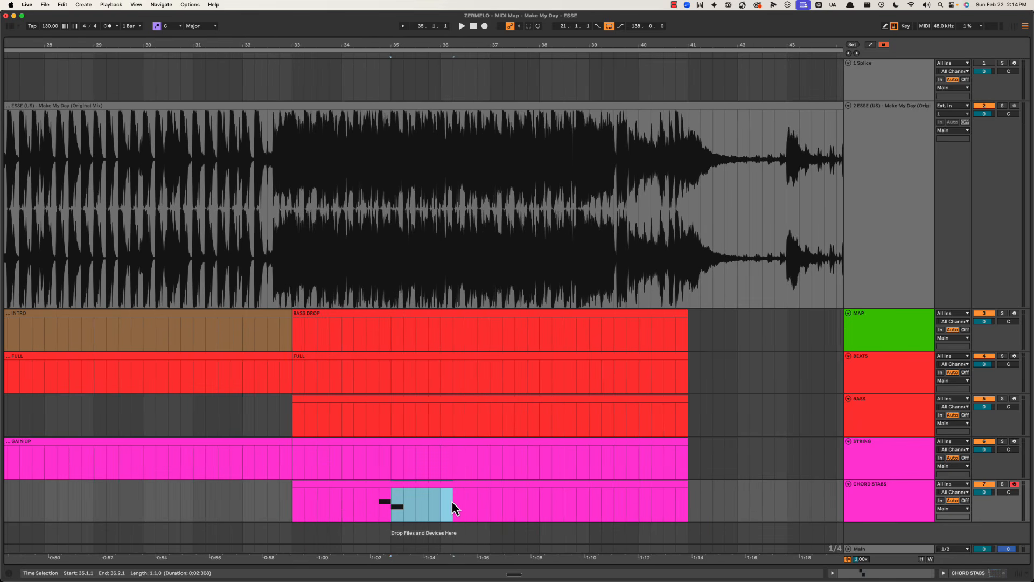
{"action": "left_click", "coordinate": [336, 508]}
{"action": "key", "text": "space"}
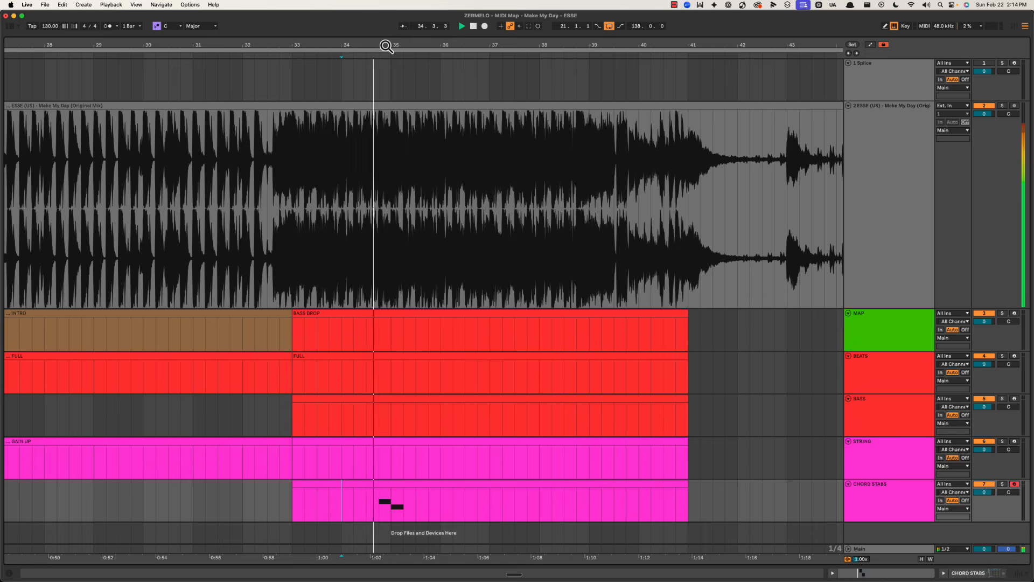
{"action": "scroll", "coordinate": [386, 46], "scroll_direction": "down", "scroll_amount": 3}
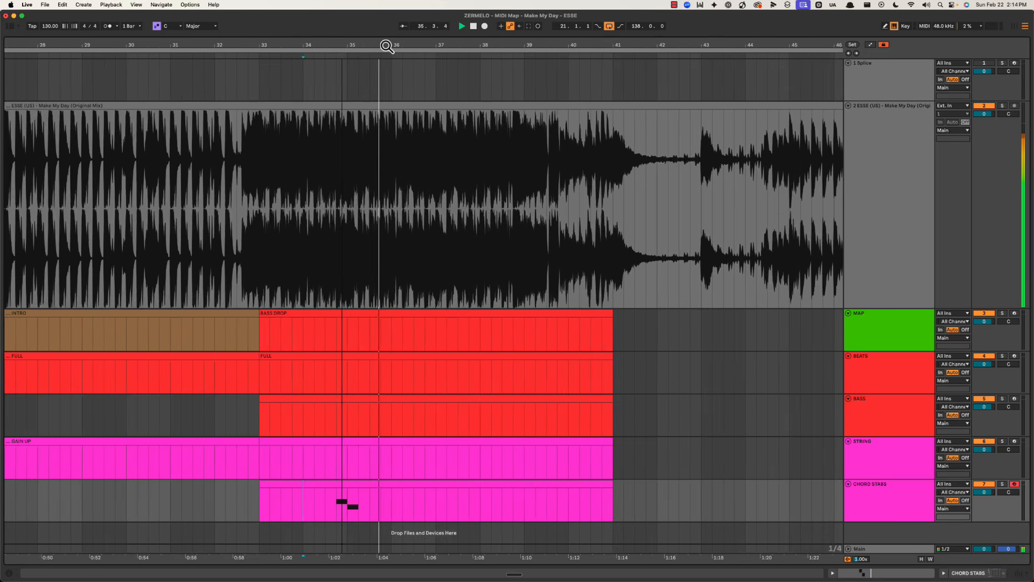
{"action": "scroll", "coordinate": [386, 46], "scroll_direction": "down", "scroll_amount": 3}
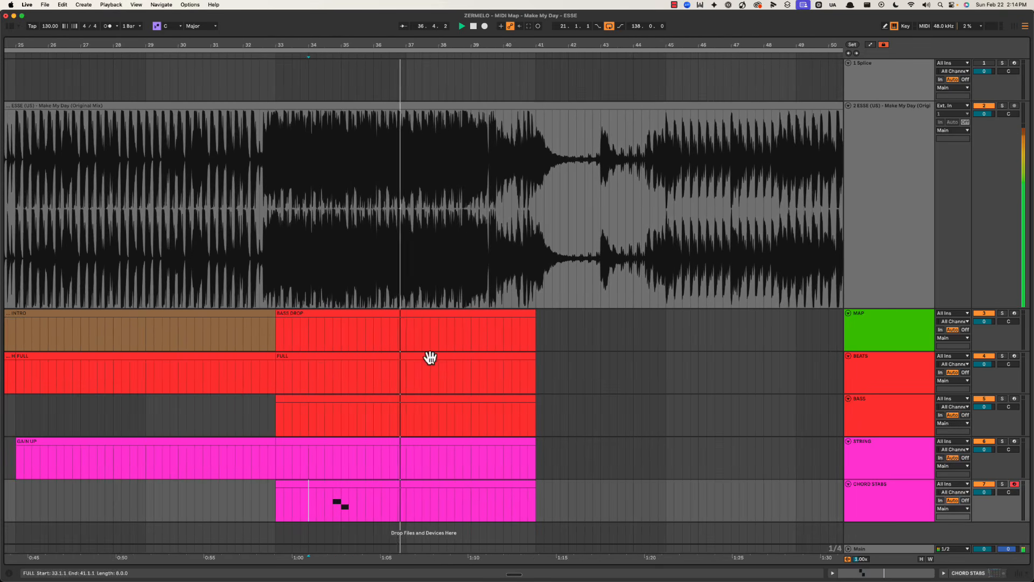
Step: Stop playback and insert a new MIDI track below CHORD STABS
{"action": "left_click", "coordinate": [878, 493]}
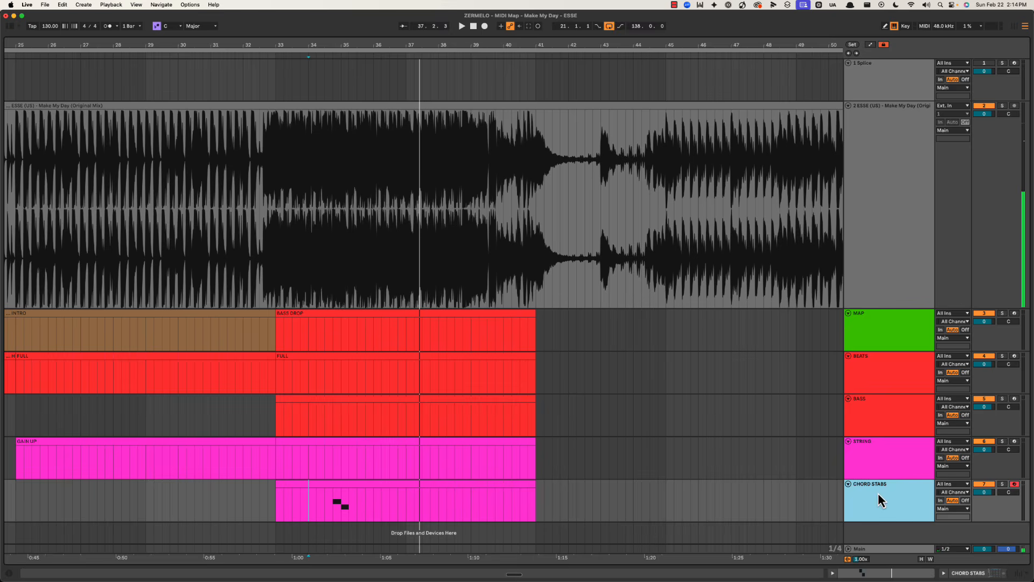
{"action": "key", "text": "super+shift+t"}
{"action": "scroll", "coordinate": [875, 479], "scroll_direction": "down", "scroll_amount": 1}
Step: Switch to the cheat sheet in Google Docs, examine the Bass Drop description on holding back and teasing hooks, and return to Ableton Live
{"action": "key", "text": "super+Tab"}
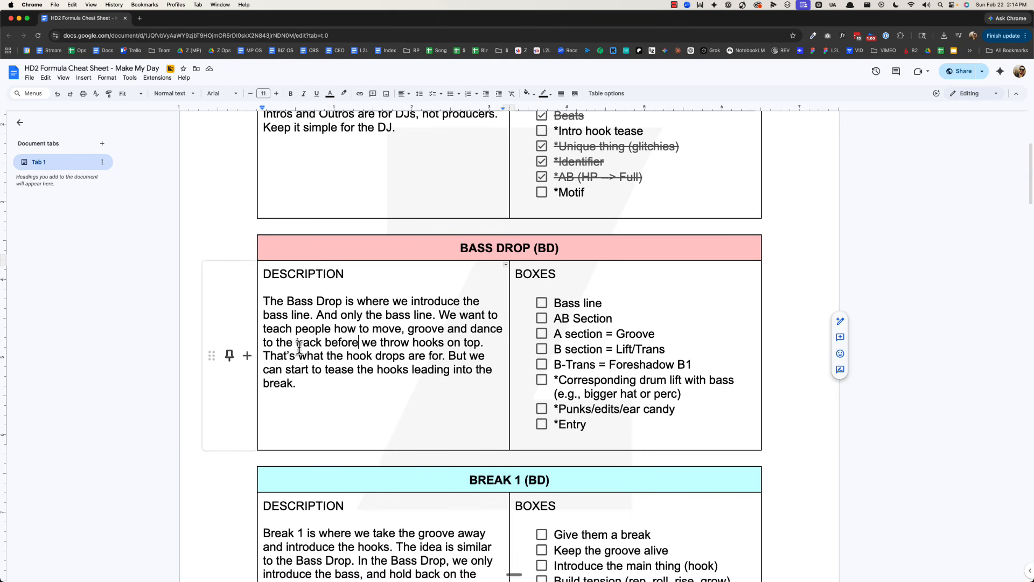
{"action": "left_click_drag", "start_coordinate": [361, 342], "coordinate": [463, 343]}
{"action": "left_click", "coordinate": [447, 342]}
{"action": "left_click_drag", "start_coordinate": [290, 357], "coordinate": [434, 356]}
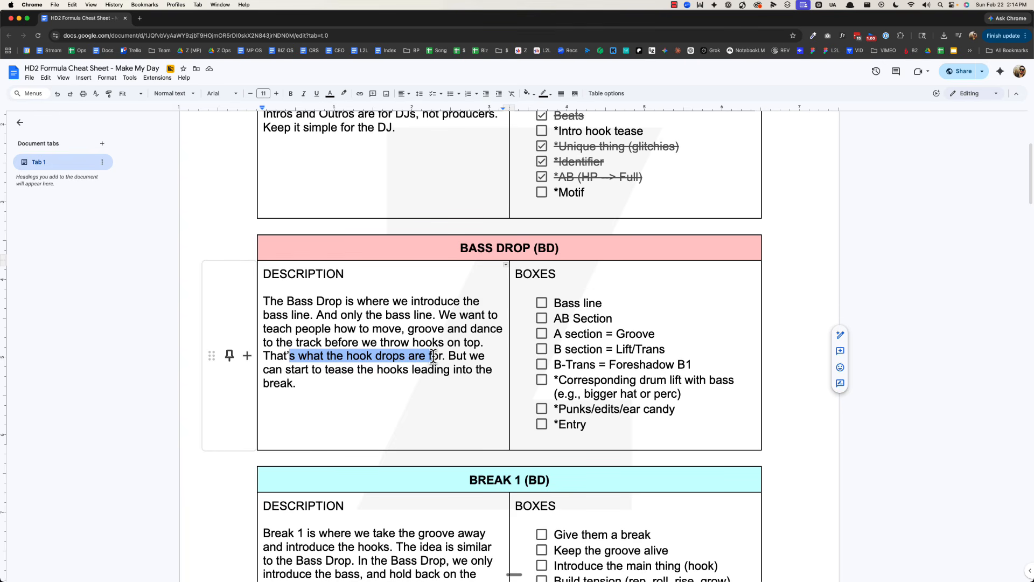
{"action": "left_click", "coordinate": [455, 356]}
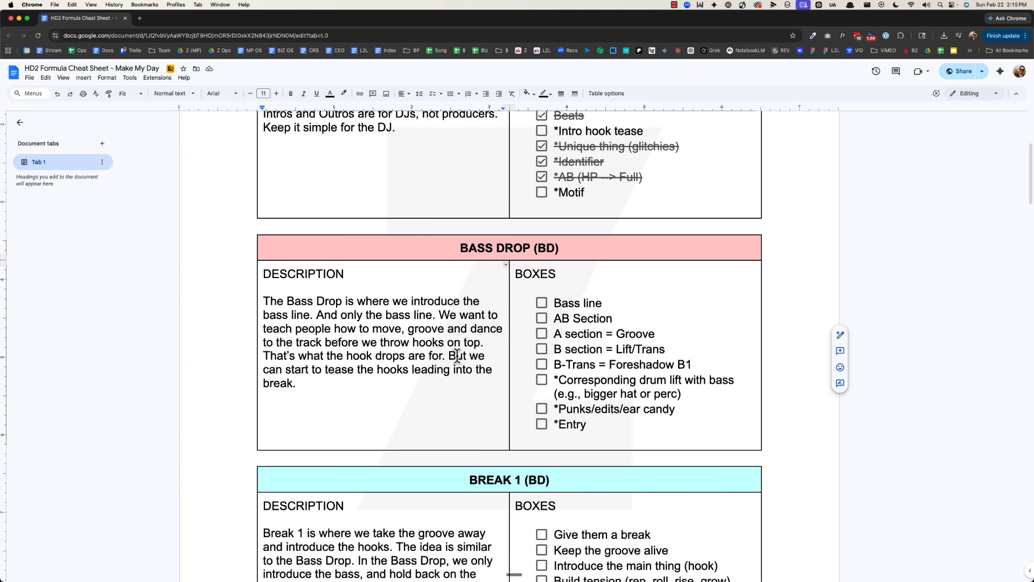
{"action": "left_click_drag", "start_coordinate": [275, 370], "coordinate": [452, 370]}
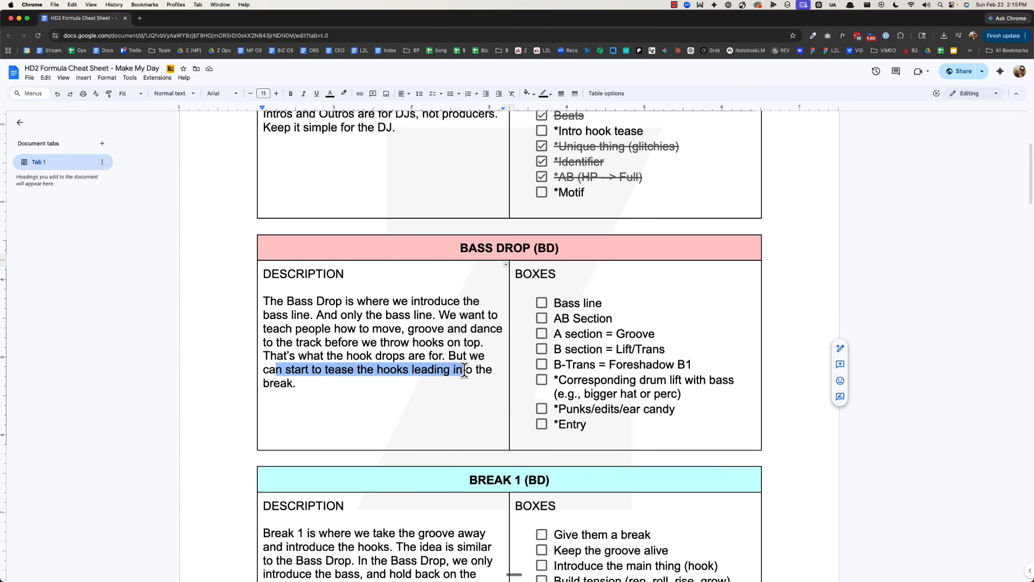
{"action": "left_click_drag", "start_coordinate": [309, 390], "coordinate": [256, 380]}
{"action": "left_click", "coordinate": [392, 356]}
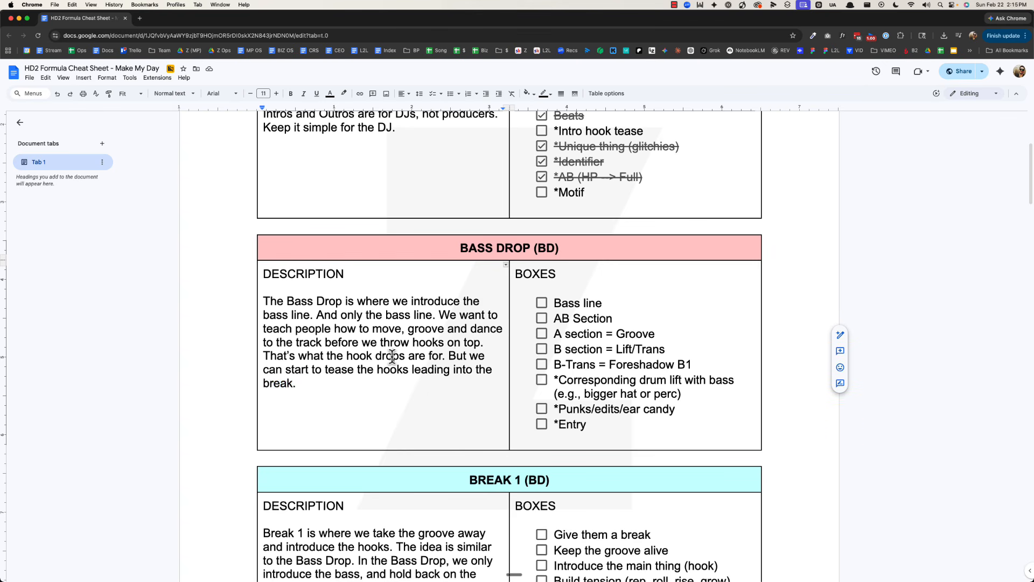
{"action": "key", "text": "super+Tab"}
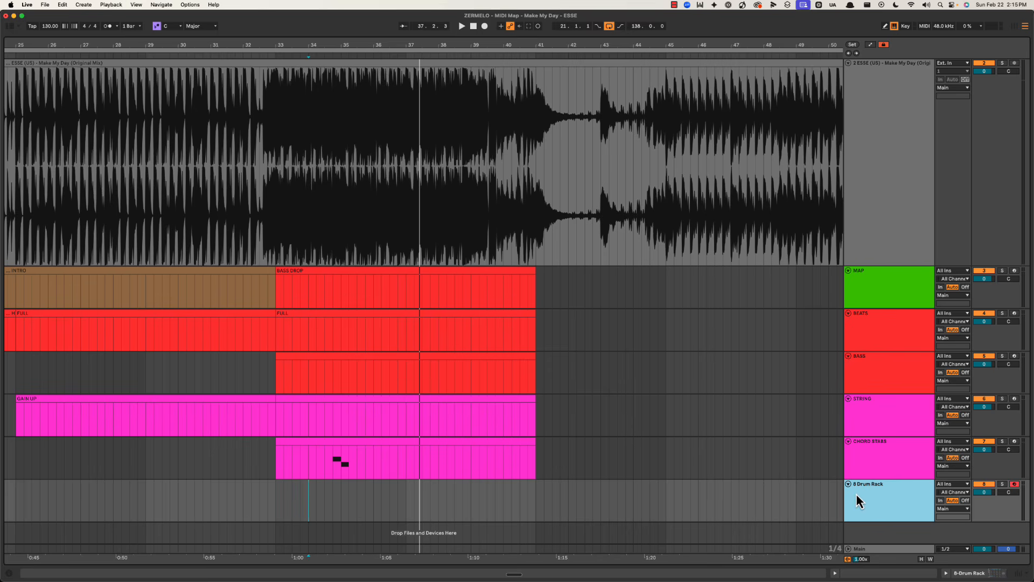
Step: Rename the new MIDI track as VOX SHOT
{"action": "type", "text": "VOX"}
{"action": "key", "text": "Return"}
{"action": "type", "text": "SHOT"}
{"action": "key", "text": "Return"}
Step: Play from bar 34 to locate the vocal shot and insert a MIDI clip from 36.4 to 37.1 on VOX SHOT
{"action": "key", "text": "space"}
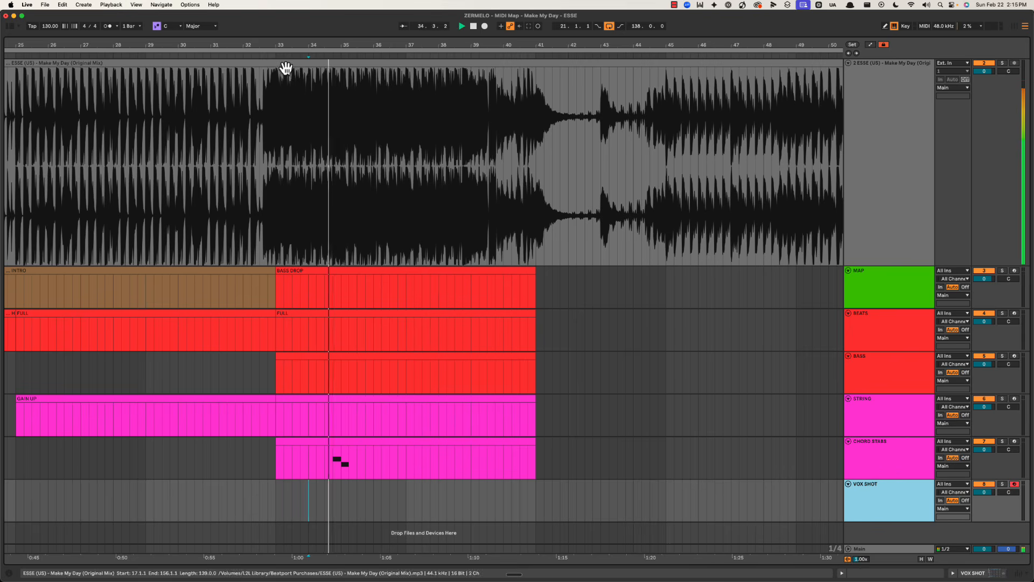
{"action": "left_click_drag", "start_coordinate": [315, 44], "coordinate": [315, 67]}
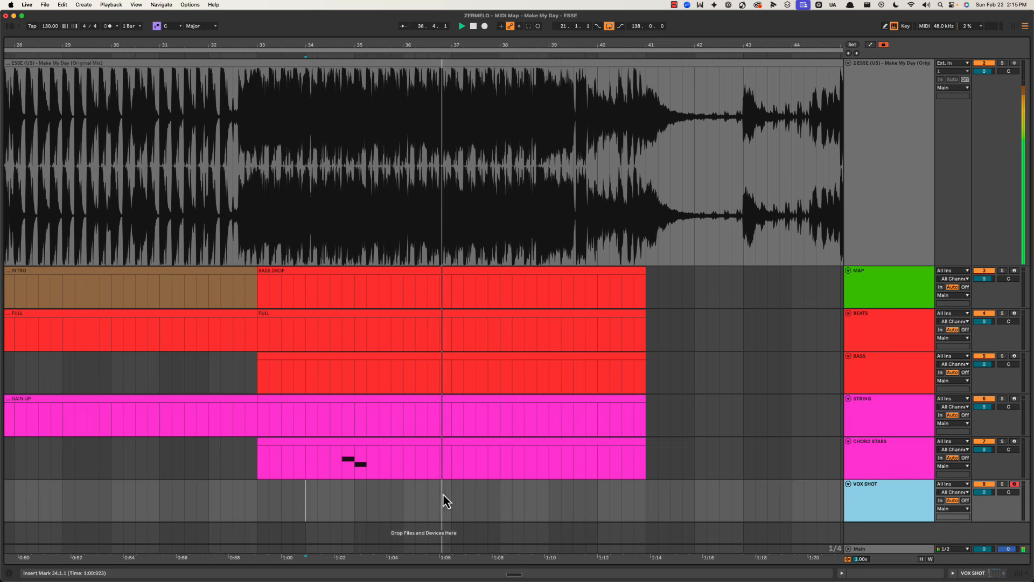
{"action": "left_click_drag", "start_coordinate": [444, 496], "coordinate": [454, 497]}
{"action": "key", "text": "space"}
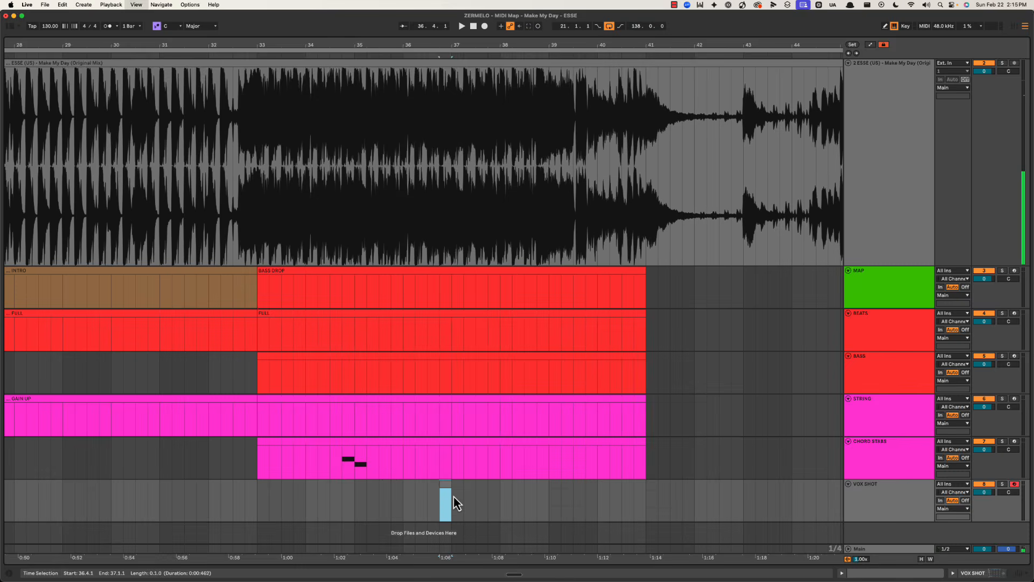
Step: Colour the VOX SHOT track cyan and assign the track colour to its clip
{"action": "right_click", "coordinate": [896, 512]}
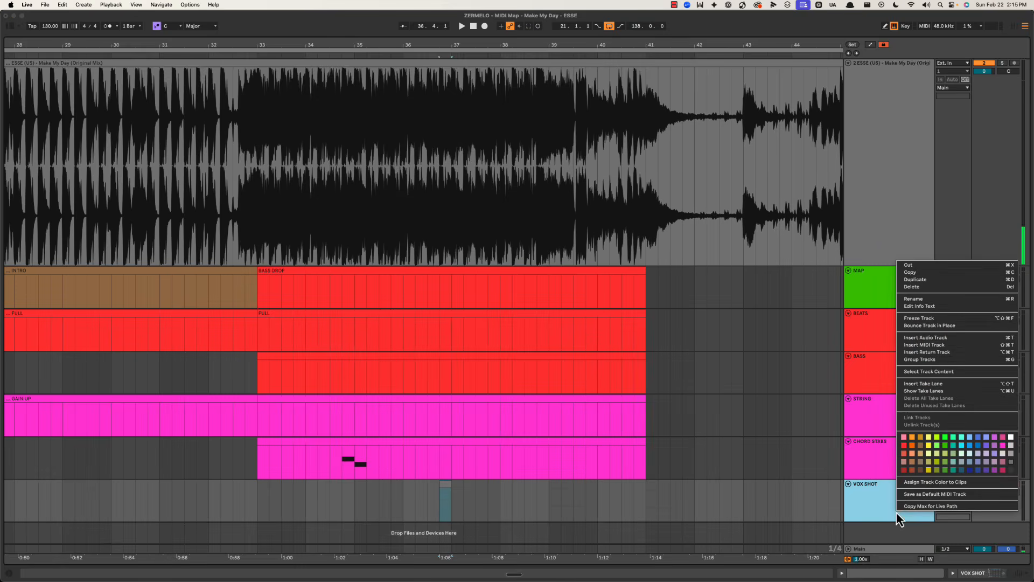
{"action": "left_click", "coordinate": [964, 450]}
{"action": "right_click", "coordinate": [874, 495]}
{"action": "left_click", "coordinate": [916, 469]}
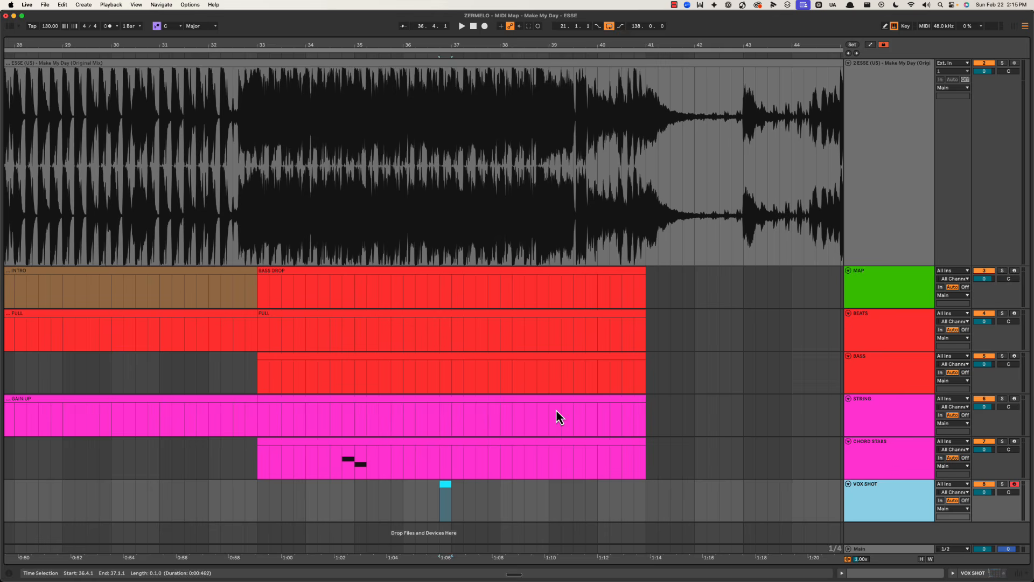
Step: Place the insert mark at bar 37 and play the second half of the bass drop
{"action": "left_click", "coordinate": [446, 500]}
{"action": "left_click_drag", "start_coordinate": [403, 40], "coordinate": [386, 70]}
{"action": "left_click", "coordinate": [419, 474]}
{"action": "key", "text": "space"}
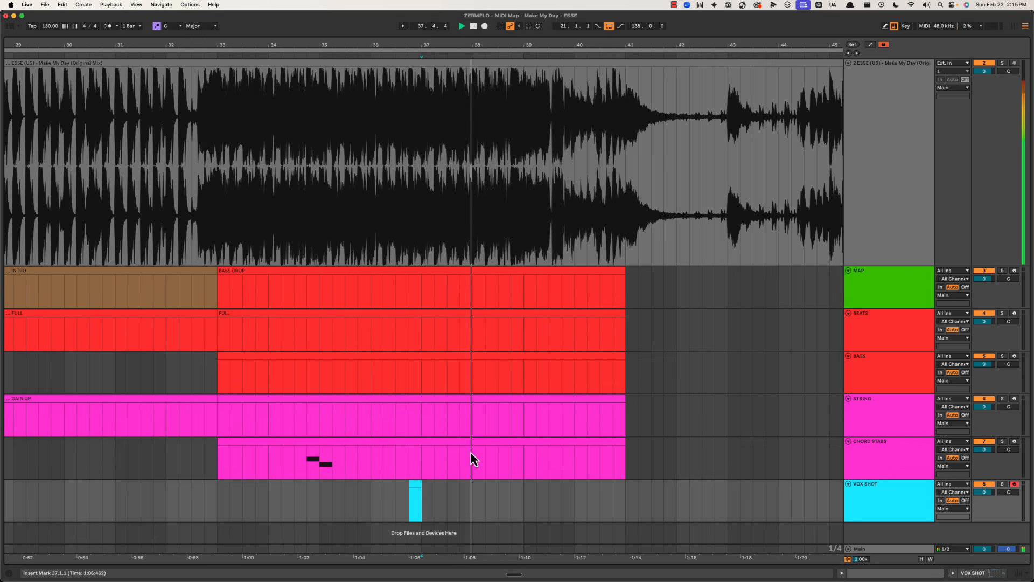
Step: Duplicate the CHORD STABS section from bar 33 to 37 onto bars 37 to 41, and consolidate both halves into one clip
{"action": "left_click_drag", "start_coordinate": [421, 461], "coordinate": [220, 445]}
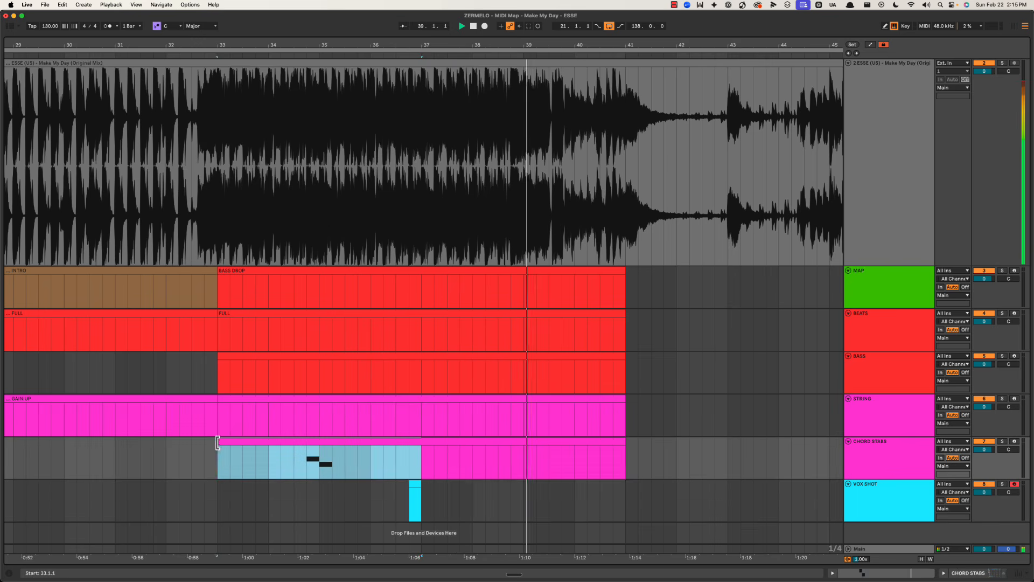
{"action": "key", "text": "super+d"}
{"action": "left_click", "coordinate": [326, 442]}
{"action": "key", "text": "space"}
{"action": "key", "text": "super+j"}
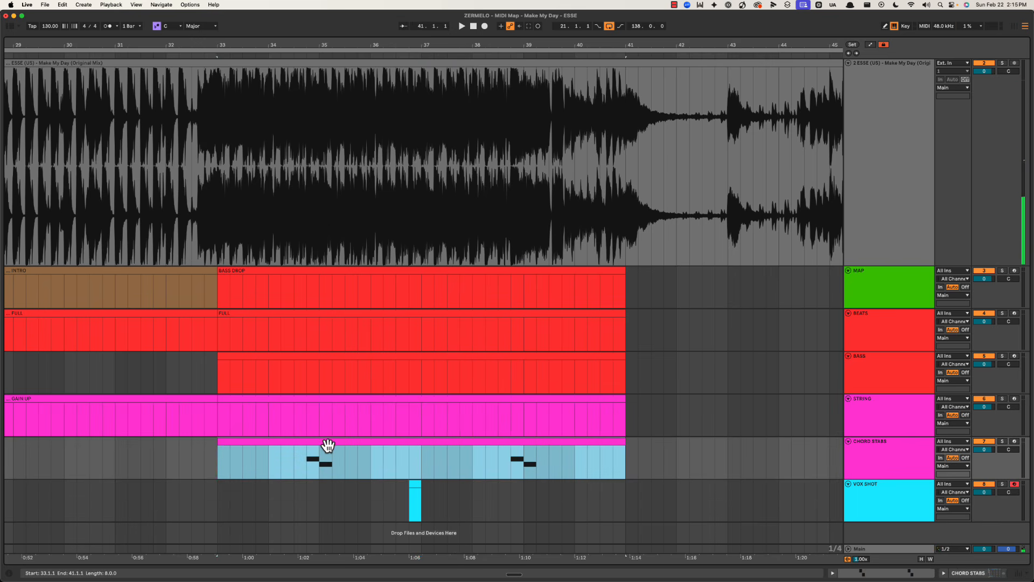
Step: Highlight CHORD STABS from 36.1.3 to 37.1, the area around the VOX SHOT clip, and CHORD STABS from 38.1.1 to 38.1.3
{"action": "left_click", "coordinate": [219, 459]}
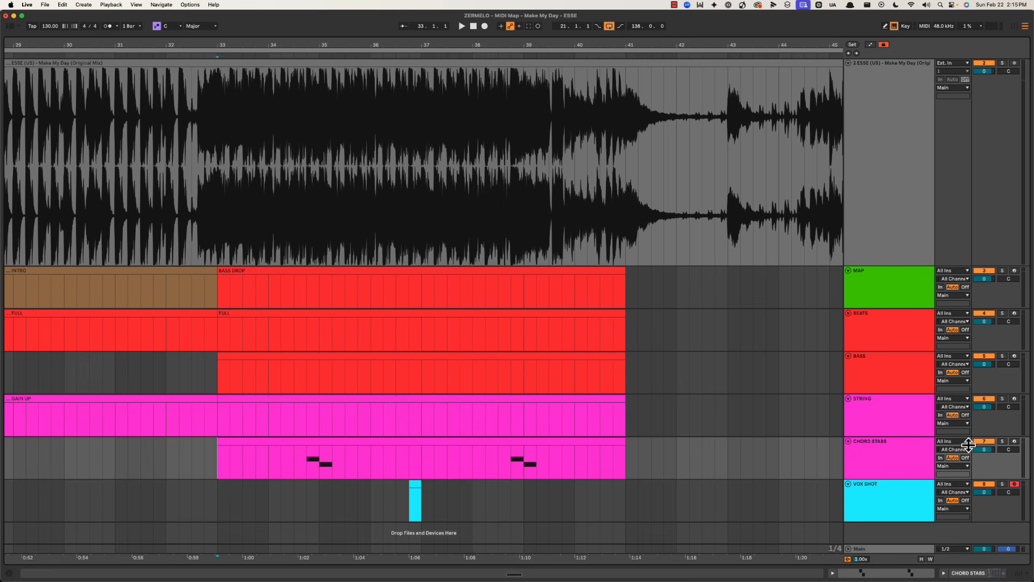
{"action": "left_click", "coordinate": [894, 461]}
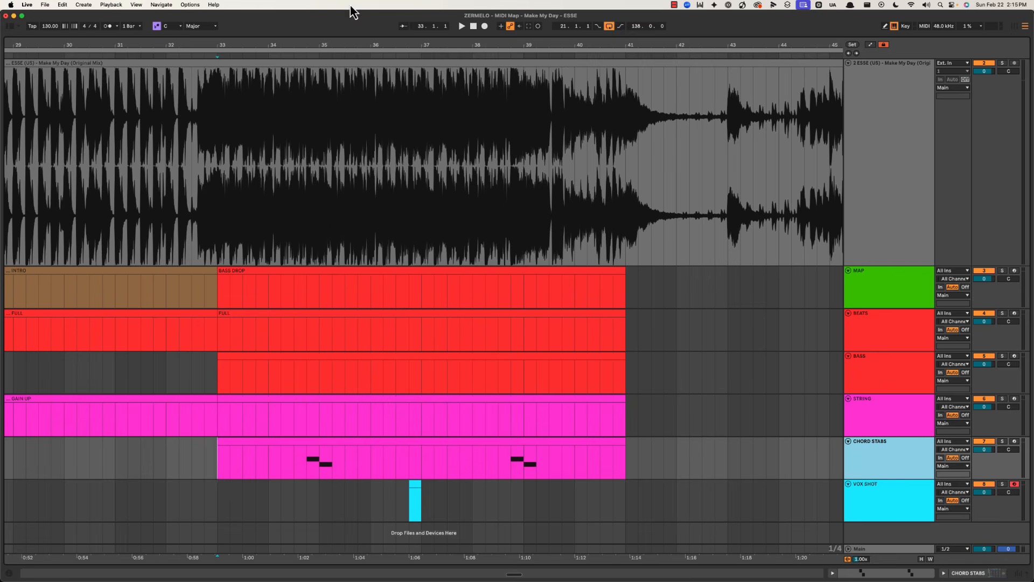
{"action": "left_click_drag", "start_coordinate": [314, 45], "coordinate": [317, 46]}
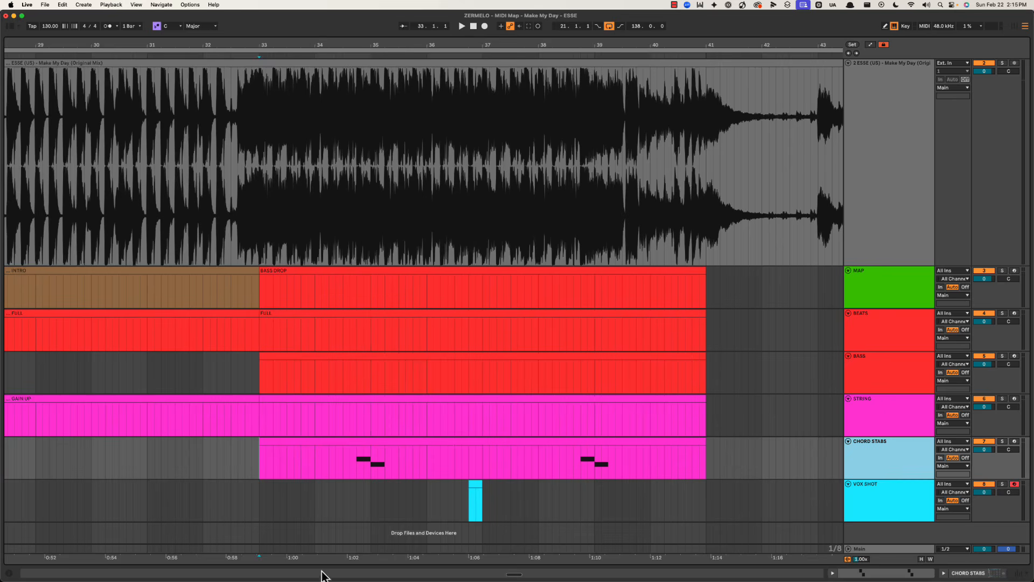
{"action": "left_click_drag", "start_coordinate": [252, 458], "coordinate": [281, 461]}
{"action": "left_click_drag", "start_coordinate": [434, 461], "coordinate": [482, 463]}
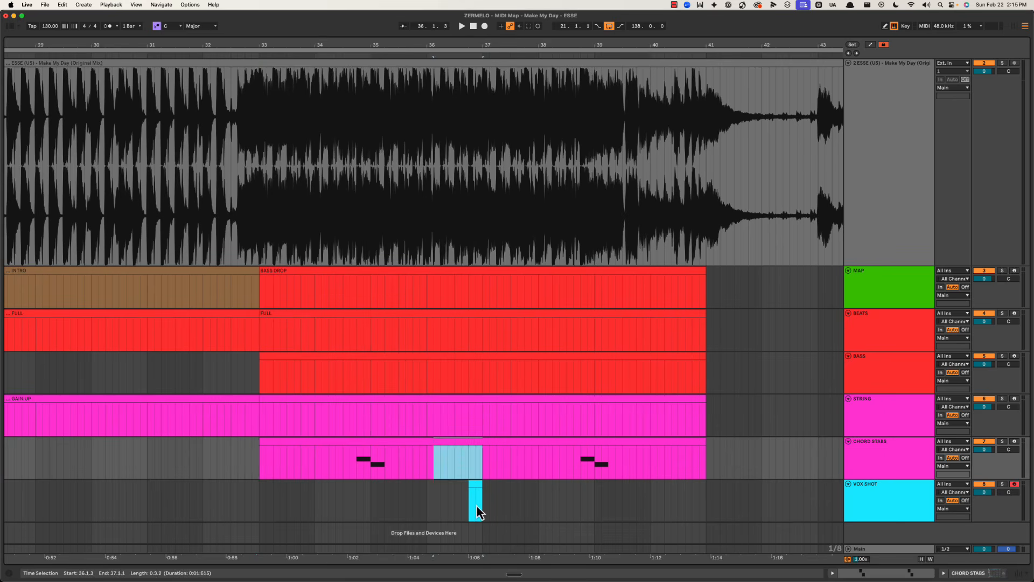
{"action": "left_click_drag", "start_coordinate": [455, 505], "coordinate": [517, 501]}
{"action": "left_click_drag", "start_coordinate": [540, 467], "coordinate": [544, 465]}
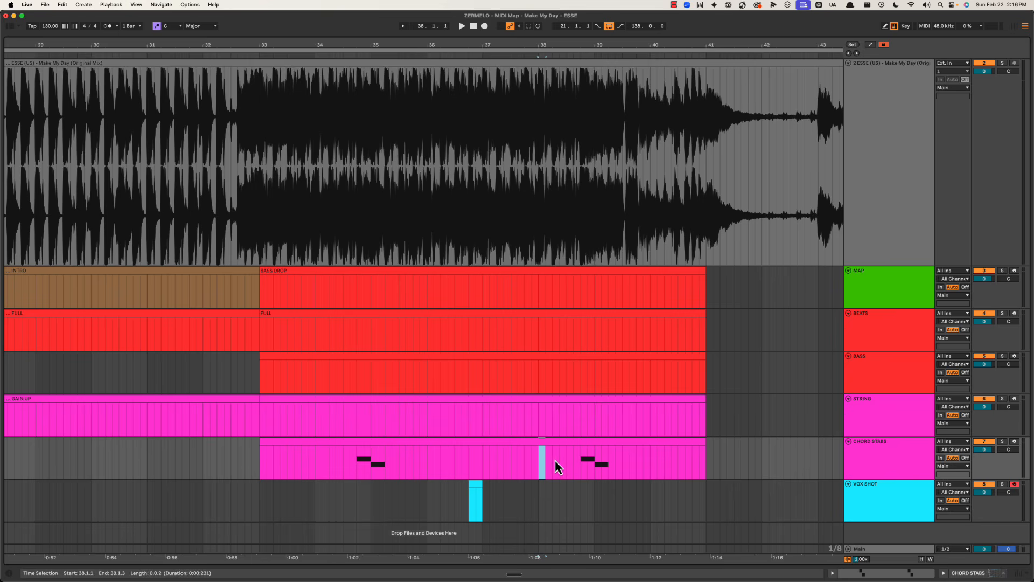
Step: Place the insert mark at bar 33 and insert a new MIDI track below VOX SHOT
{"action": "left_click", "coordinate": [258, 471]}
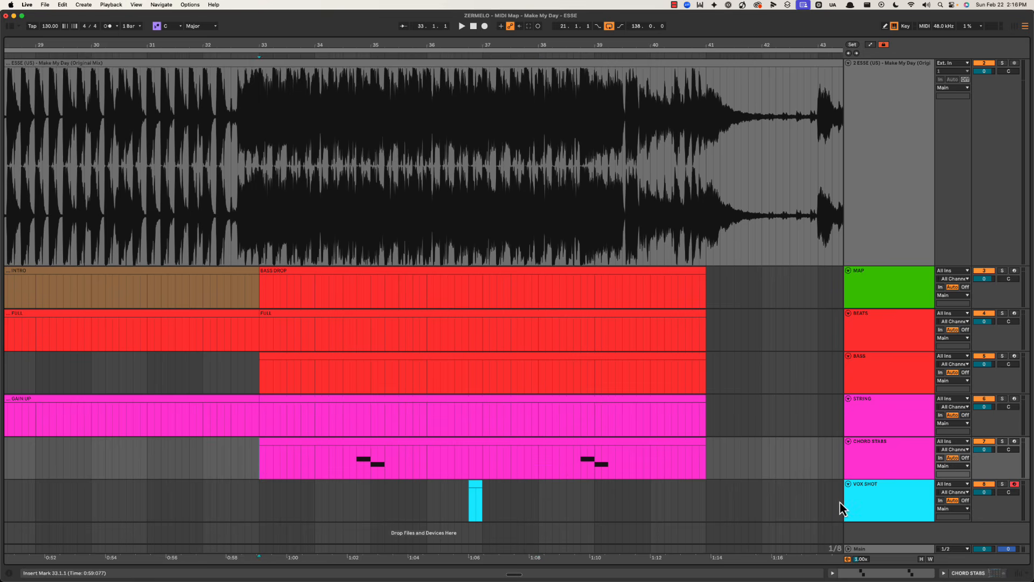
{"action": "left_click", "coordinate": [862, 504]}
{"action": "key", "text": "super+shift+t"}
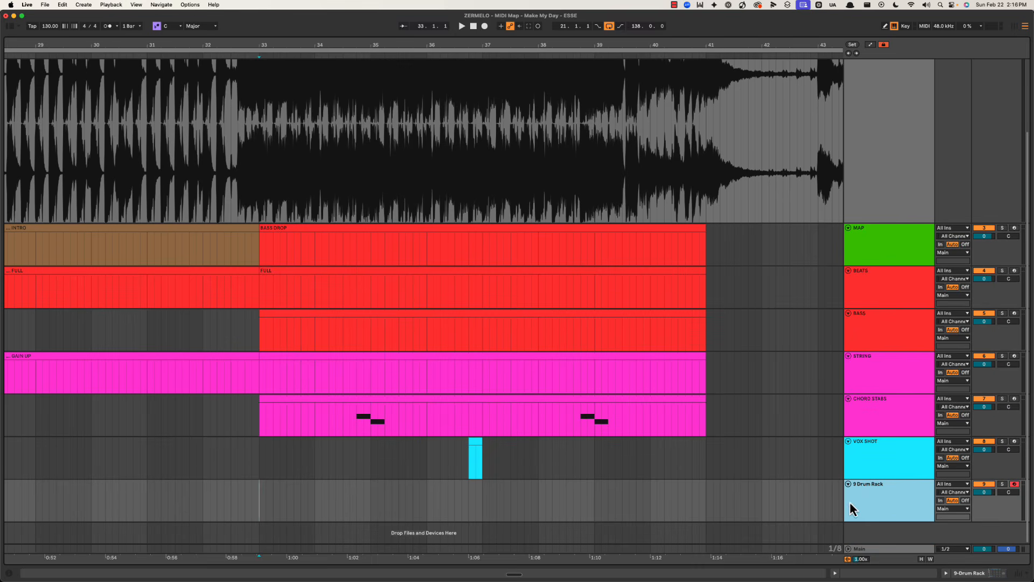
Step: Show the whole arrangement, highlight the tracks from bar 21 to 147, then the audio through STRING from bar 17, and select the BEATS track
{"action": "double_click", "coordinate": [314, 44]}
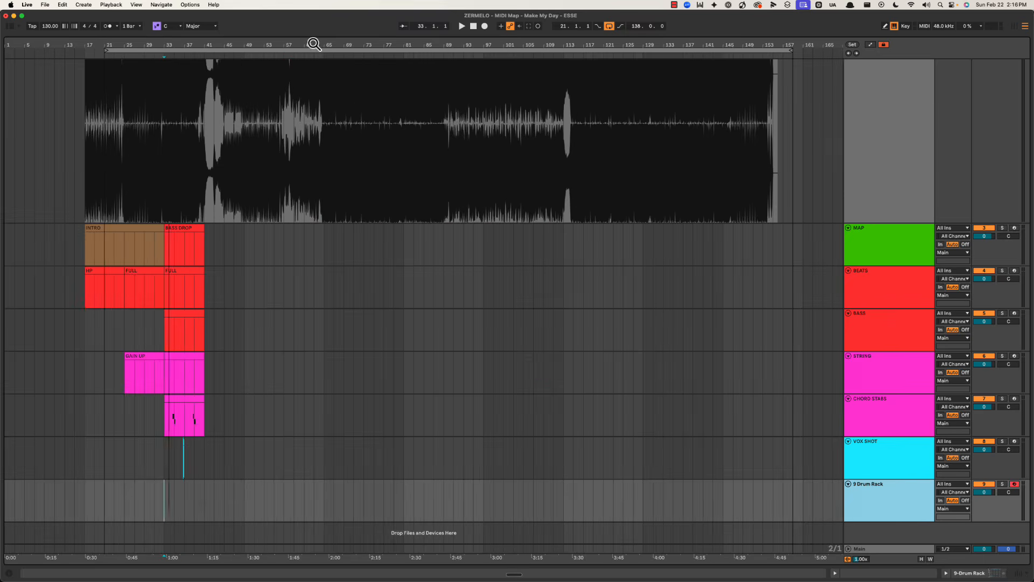
{"action": "scroll", "coordinate": [341, 318], "scroll_direction": "up", "scroll_amount": 3}
{"action": "left_click_drag", "start_coordinate": [104, 231], "coordinate": [733, 514]}
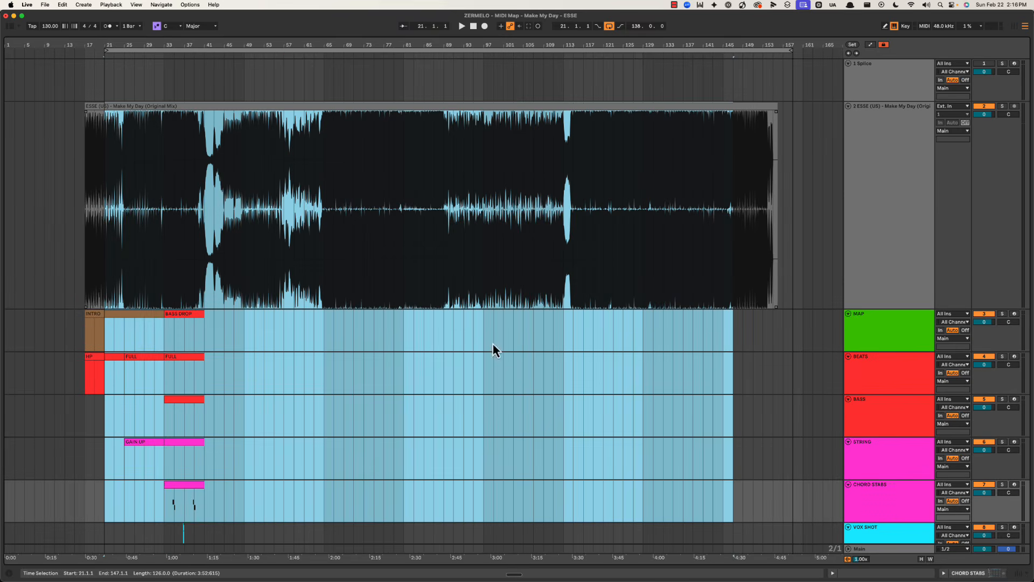
{"action": "left_click_drag", "start_coordinate": [85, 215], "coordinate": [738, 463]}
{"action": "left_click", "coordinate": [913, 370]}
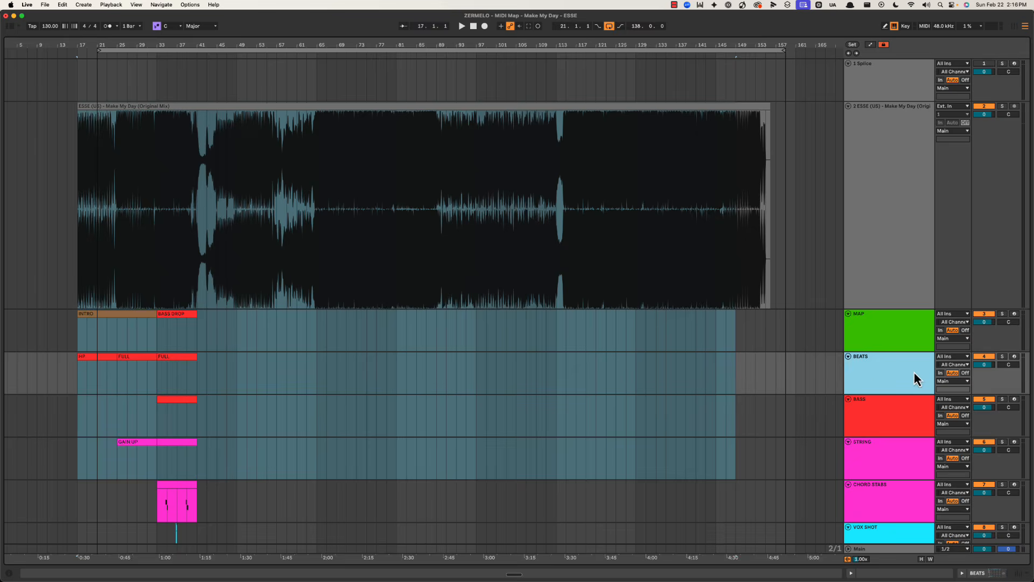
Step: Highlight VOX SHOT from bar 33 to 41, and the empty Drum Rack track over the same bars
{"action": "left_click_drag", "start_coordinate": [60, 372], "coordinate": [237, 380]}
{"action": "left_click", "coordinate": [226, 373]}
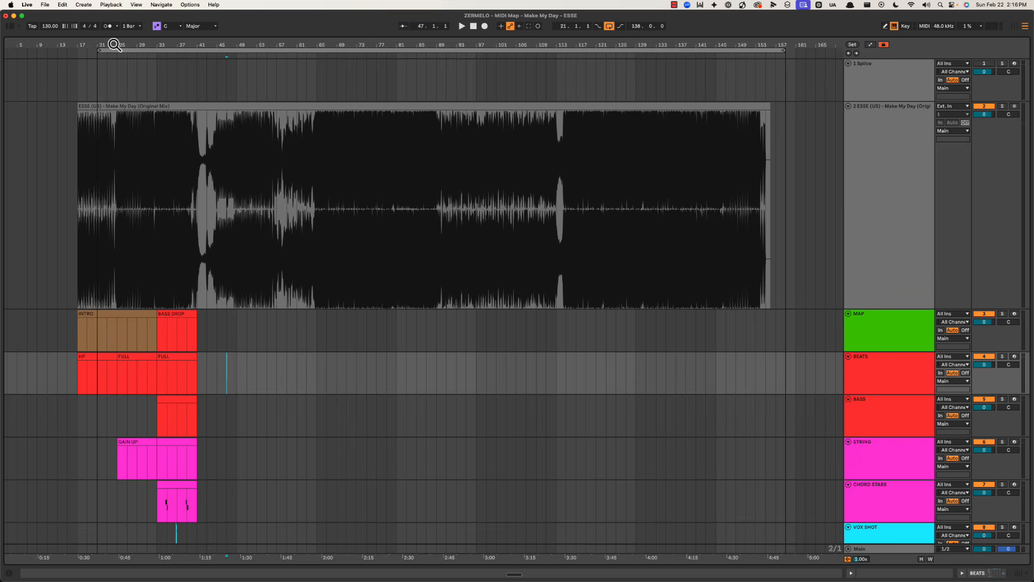
{"action": "left_click_drag", "start_coordinate": [115, 45], "coordinate": [263, 43]}
{"action": "scroll", "coordinate": [484, 320], "scroll_direction": "down", "scroll_amount": 4}
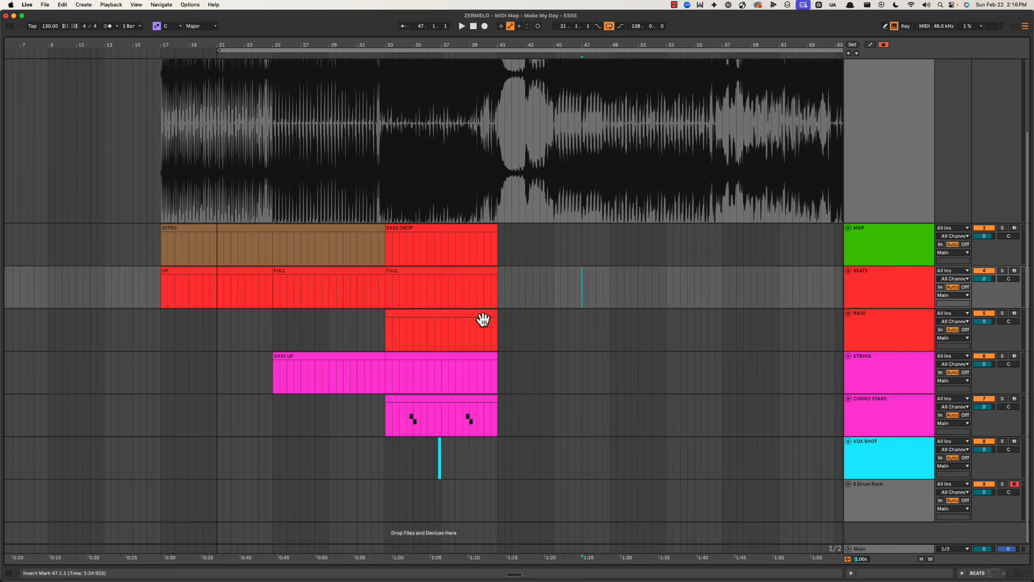
{"action": "left_click_drag", "start_coordinate": [415, 45], "coordinate": [325, 86]}
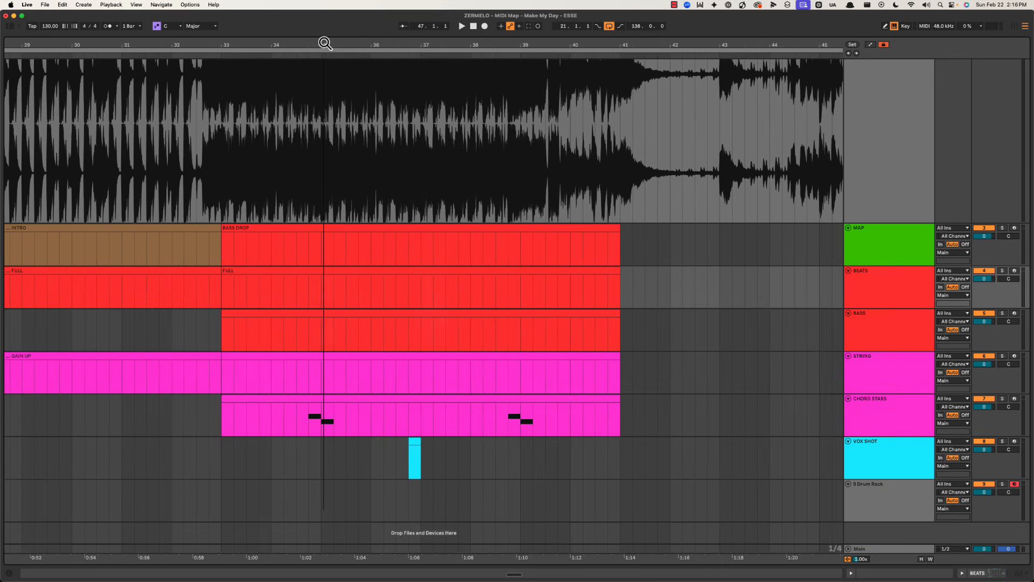
{"action": "left_click", "coordinate": [222, 470]}
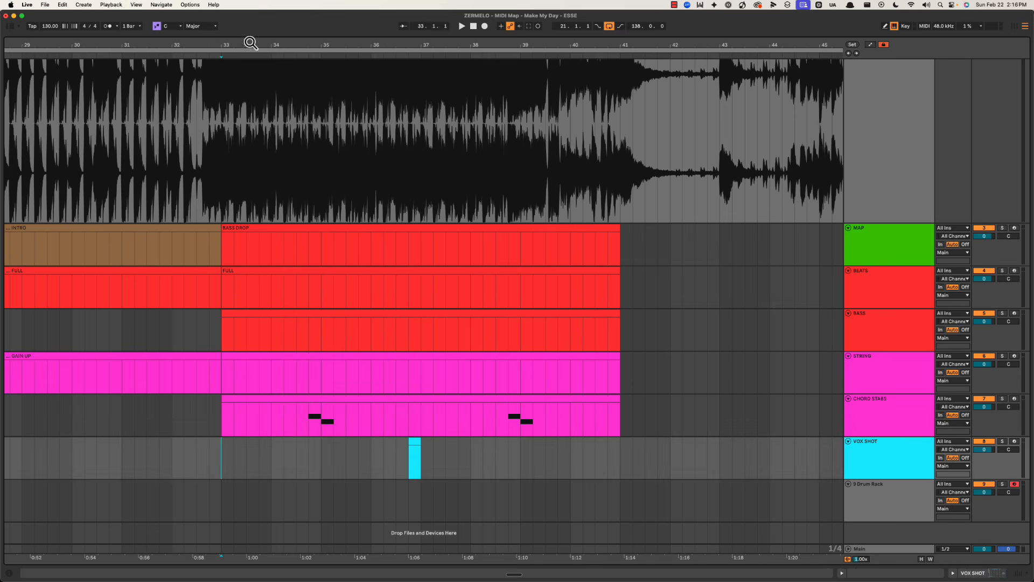
{"action": "left_click_drag", "start_coordinate": [221, 463], "coordinate": [618, 465]}
{"action": "left_click_drag", "start_coordinate": [219, 507], "coordinate": [681, 494]}
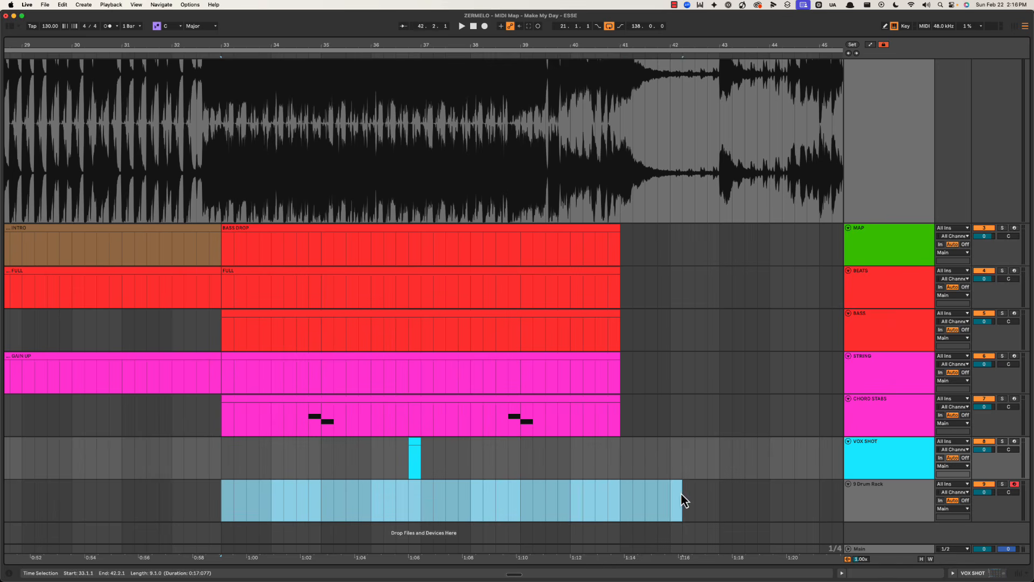
{"action": "left_click_drag", "start_coordinate": [231, 46], "coordinate": [177, 45]}
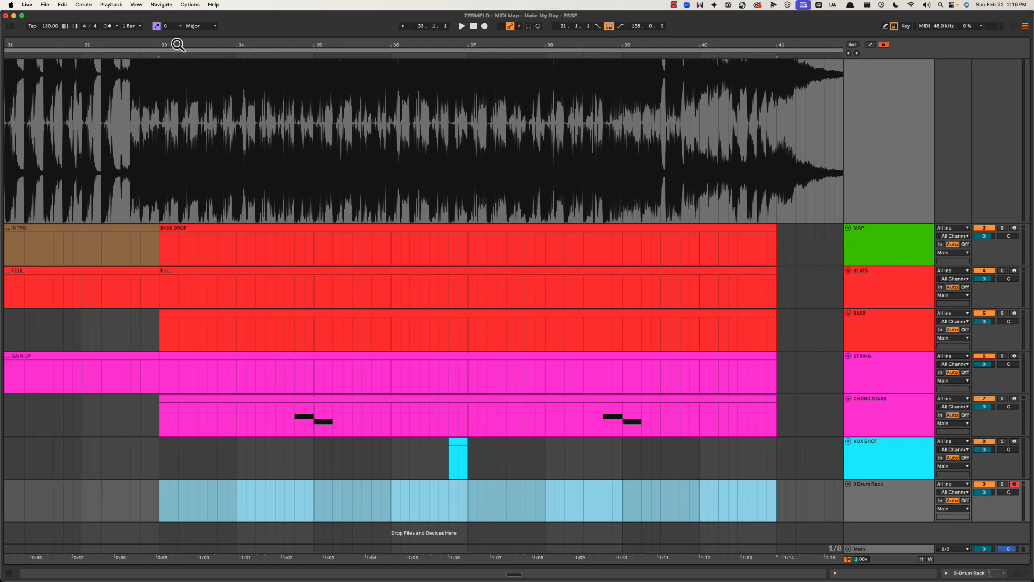
Step: Listen from bar 33 and insert one-beat MIDI clips on the Drum Rack track at 33.1.1 and 33.2.1
{"action": "key", "text": "space"}
{"action": "left_click", "coordinate": [159, 500]}
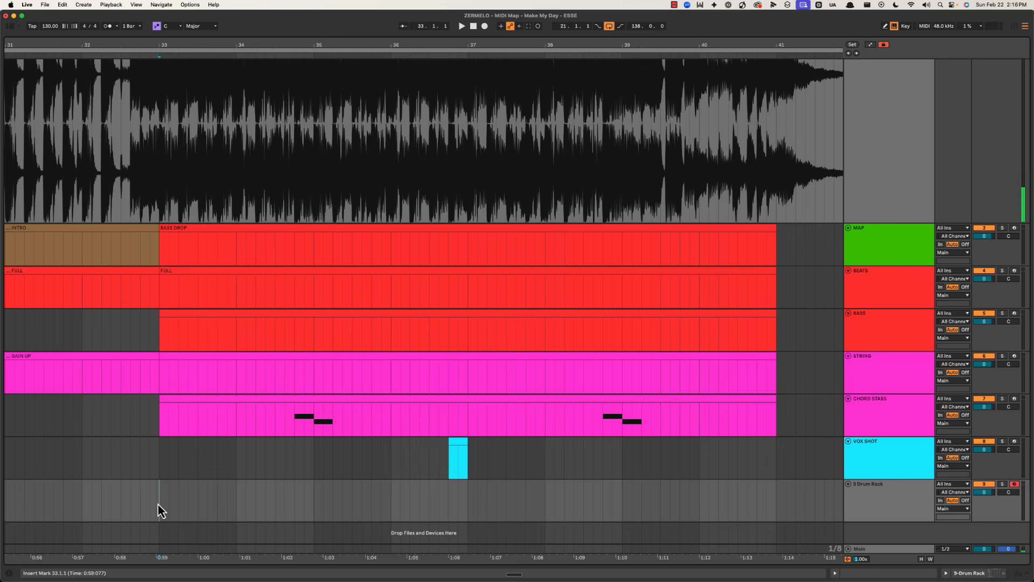
{"action": "double_click", "coordinate": [172, 500]}
{"action": "double_click", "coordinate": [173, 502]}
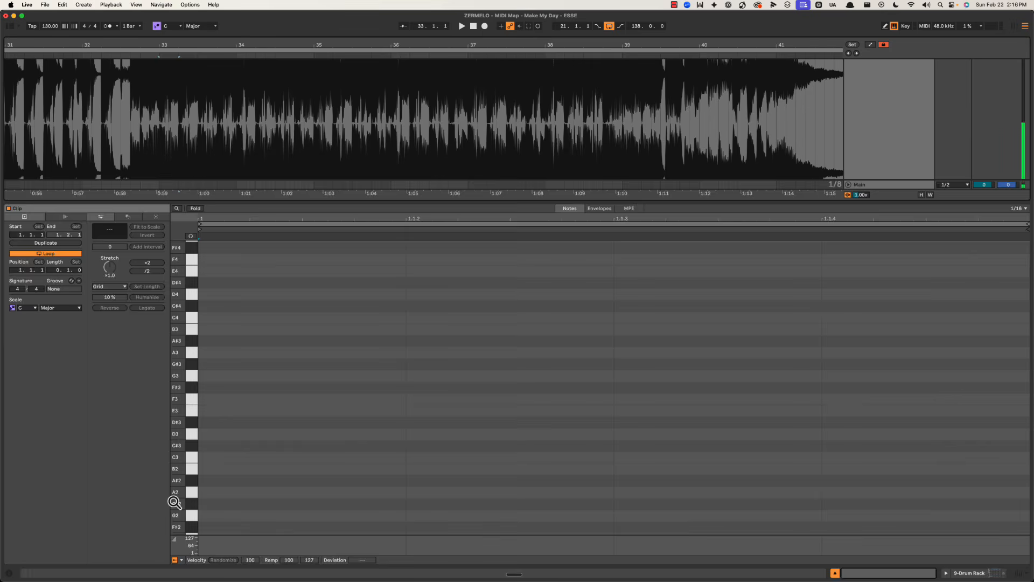
{"action": "key", "text": "super+alt+l"}
{"action": "key", "text": "space"}
{"action": "key", "text": "space"}
{"action": "left_click_drag", "start_coordinate": [182, 497], "coordinate": [203, 496]}
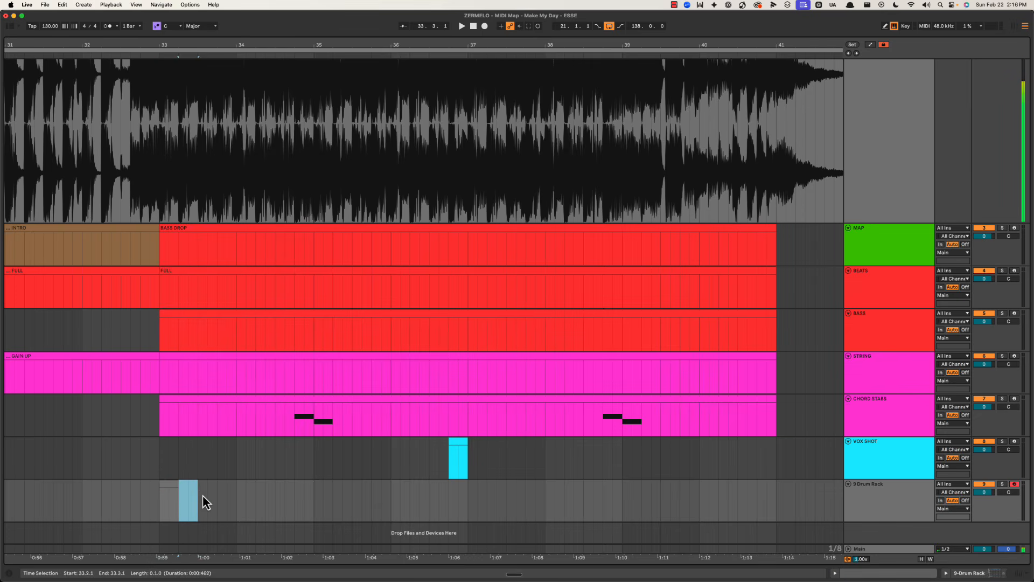
{"action": "key", "text": "super+shift+m"}
{"action": "key", "text": "super+alt+l"}
Step: Add an A#2 note to the clip at 33.1.1, extend it over the full beat, and play the section
{"action": "double_click", "coordinate": [175, 490]}
{"action": "double_click", "coordinate": [213, 481]}
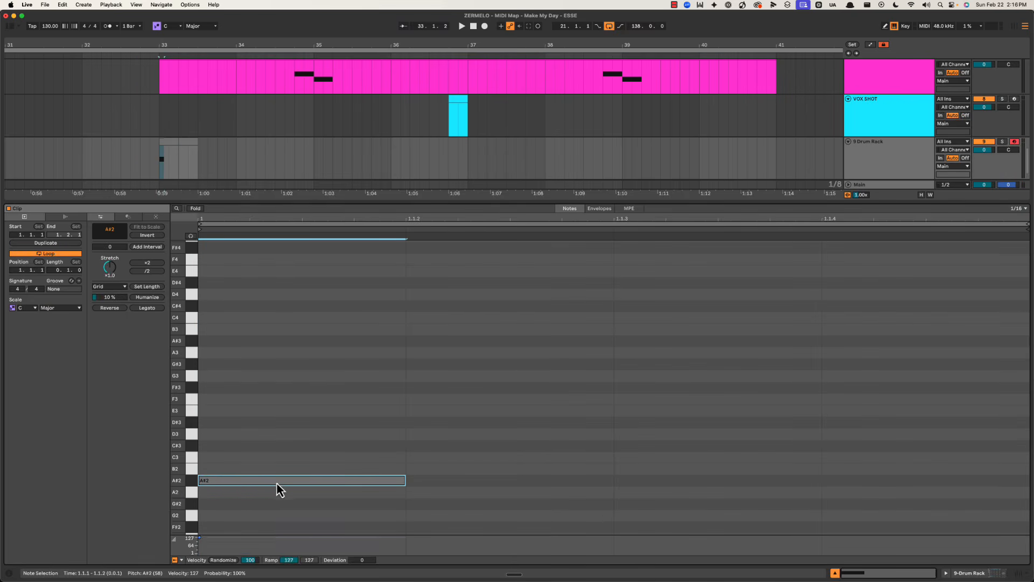
{"action": "left_click_drag", "start_coordinate": [404, 481], "coordinate": [985, 493]}
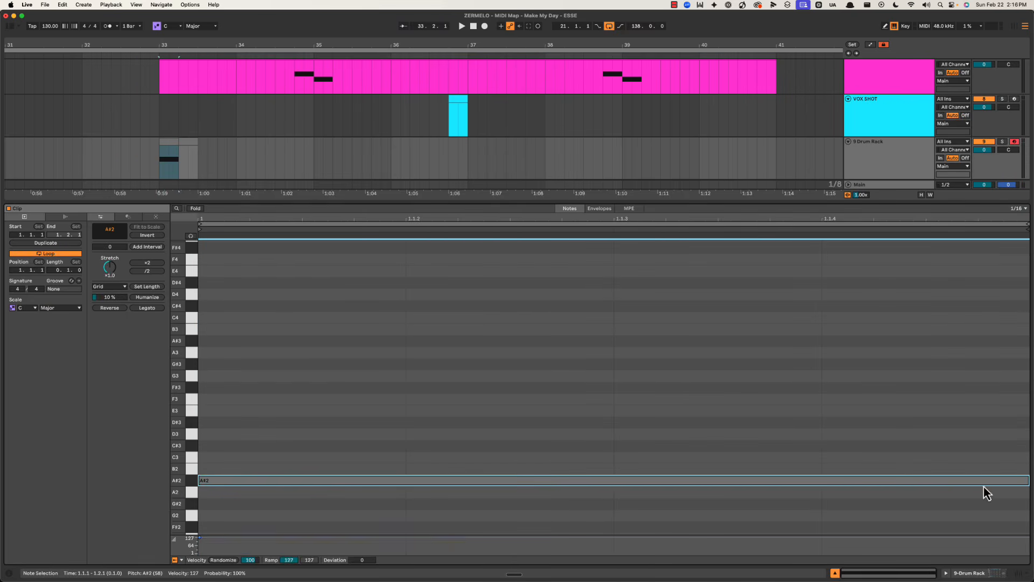
{"action": "key", "text": "shift+Tab"}
{"action": "key", "text": "space"}
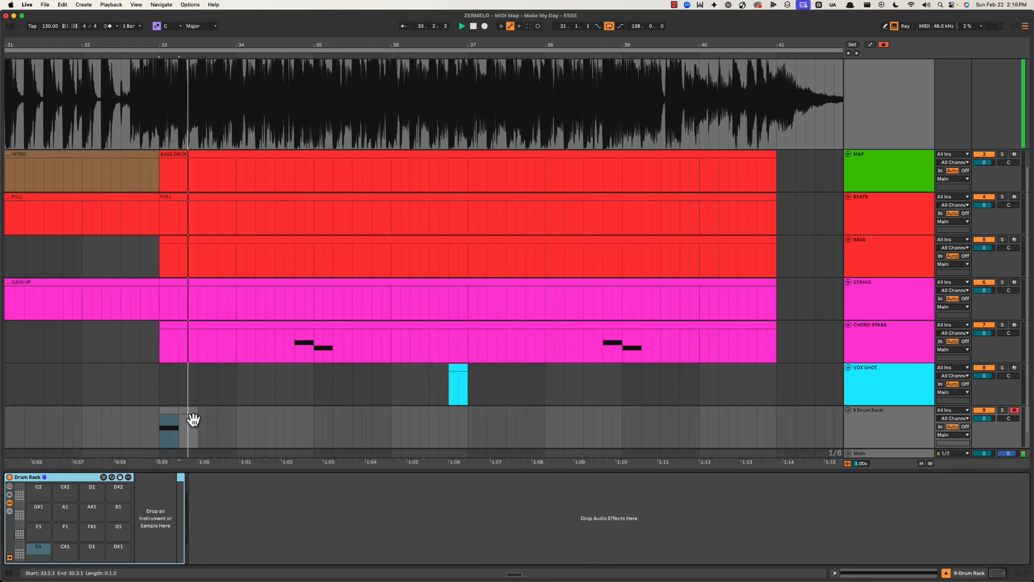
Step: Check the empty clip at 33.2.1 and insert another MIDI clip on the Drum Rack track from 33.4.1 to 34.1.1
{"action": "double_click", "coordinate": [189, 420]}
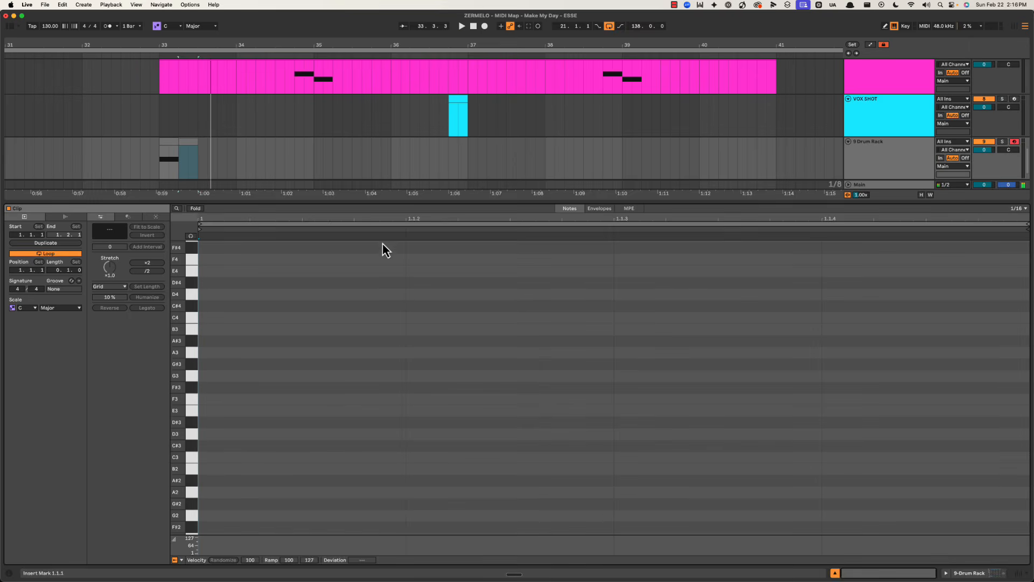
{"action": "double_click", "coordinate": [391, 201]}
{"action": "left_click", "coordinate": [193, 493]}
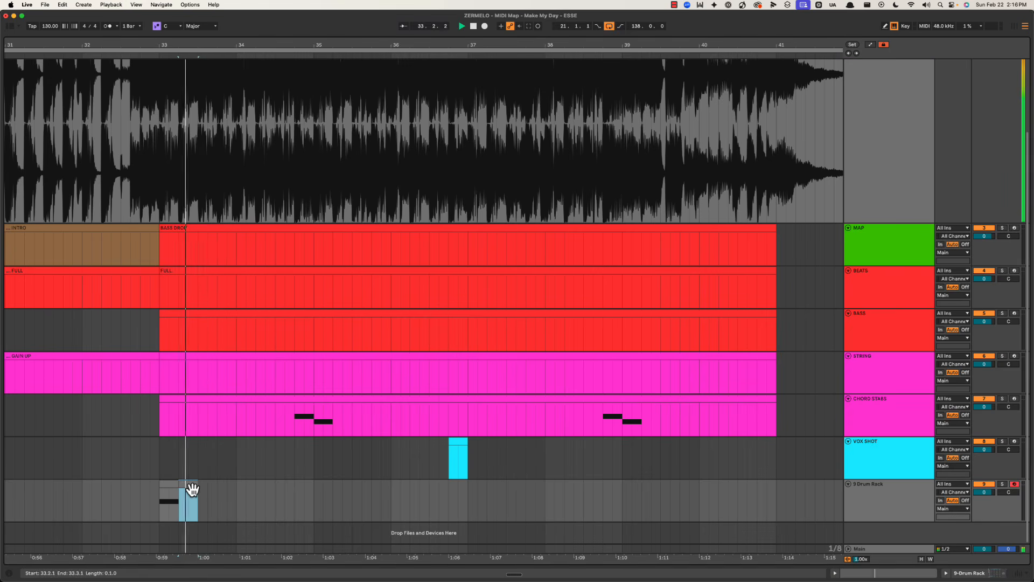
{"action": "left_click_drag", "start_coordinate": [220, 494], "coordinate": [236, 493]}
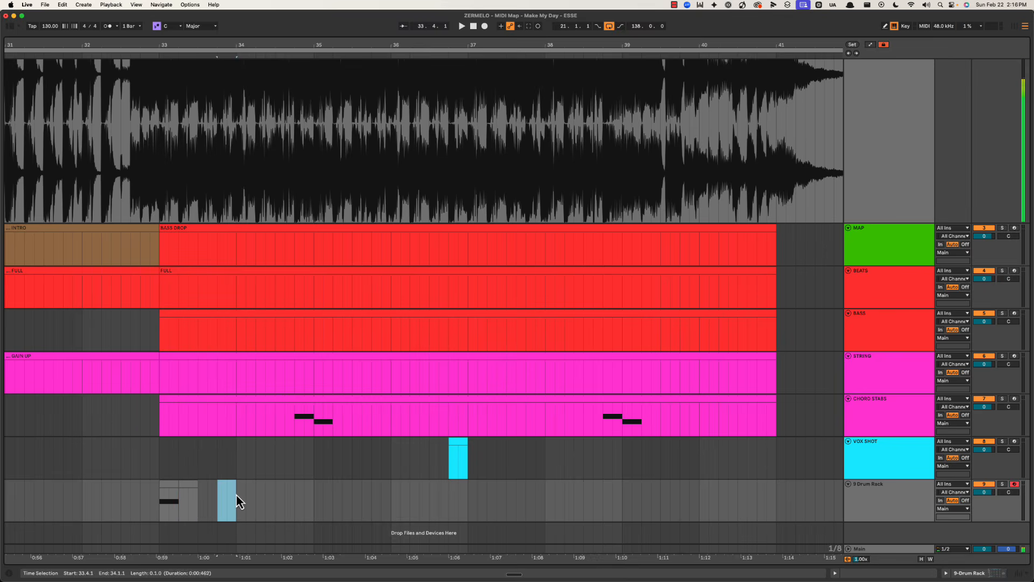
{"action": "key", "text": "shift+super+m"}
{"action": "key", "text": "alt+super+l"}
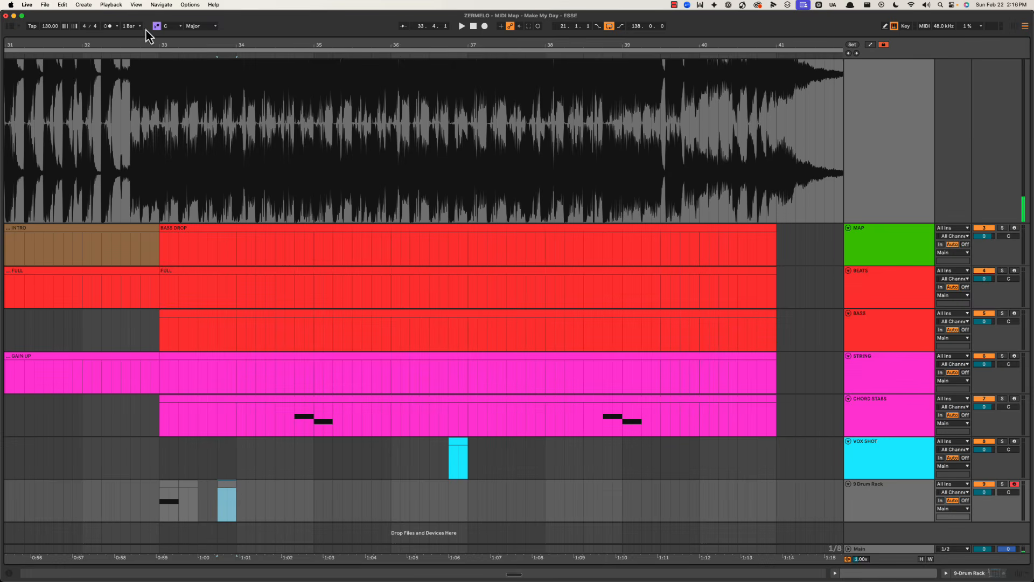
Step: Rename the first Drum Rack clip at bar 33 as "bass entry"
{"action": "left_click_drag", "start_coordinate": [144, 45], "coordinate": [169, 183]}
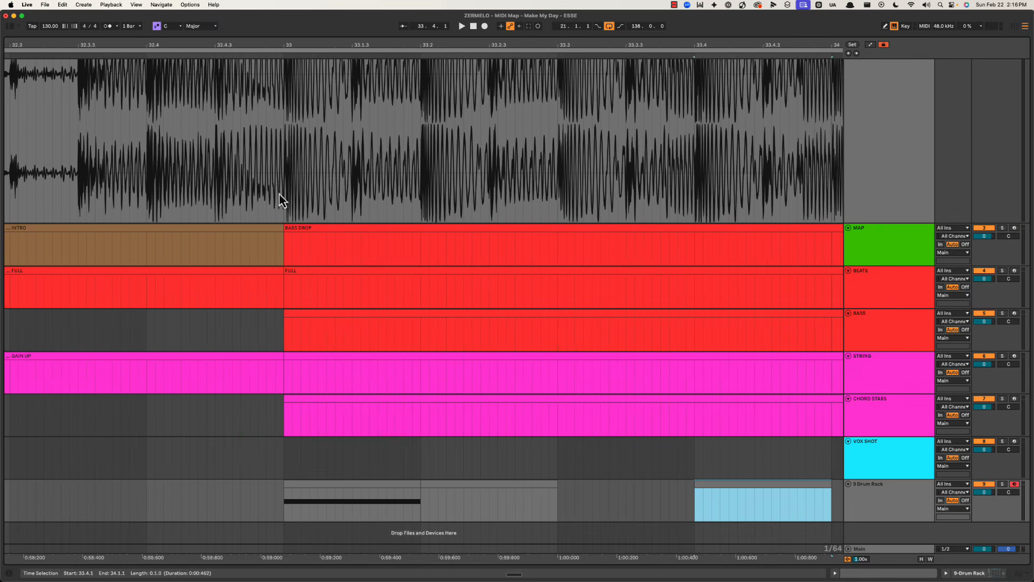
{"action": "left_click", "coordinate": [378, 490]}
{"action": "type", "text": "bass entr"}
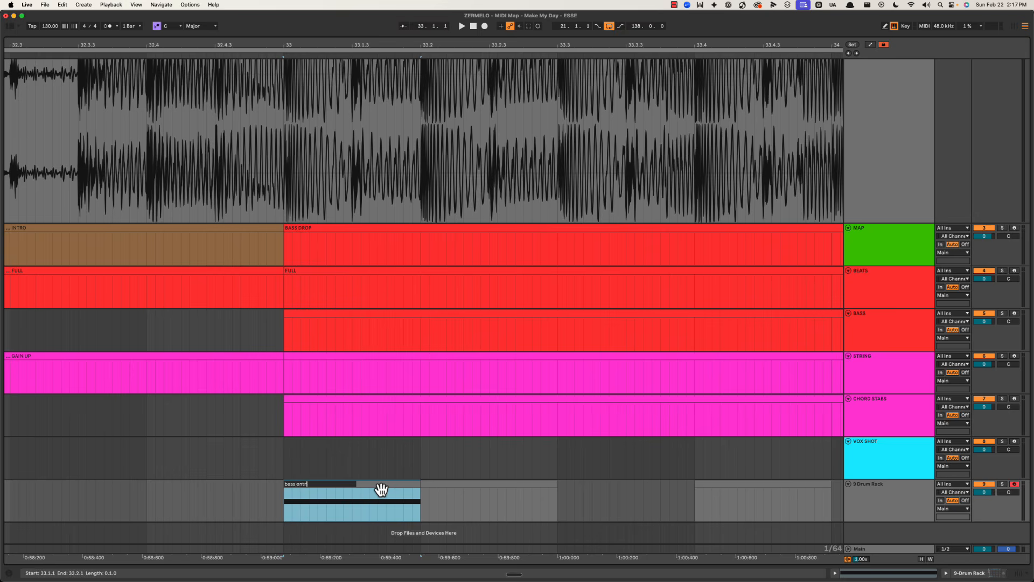
{"action": "type", "text": "y"}
{"action": "key", "text": "Return"}
Step: Rename the second Drum Rack clip as "bass rhythm", extend its start back to 33.1.4, and play the section
{"action": "left_click_drag", "start_coordinate": [444, 46], "coordinate": [444, 44]}
{"action": "left_click", "coordinate": [400, 491]}
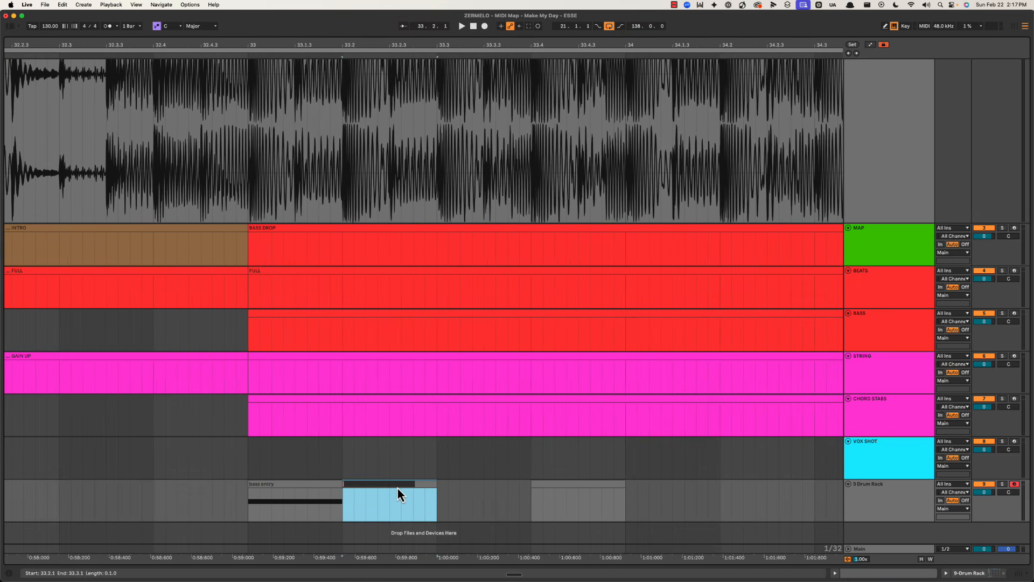
{"action": "type", "text": "bass rhythm"}
{"action": "key", "text": "Return"}
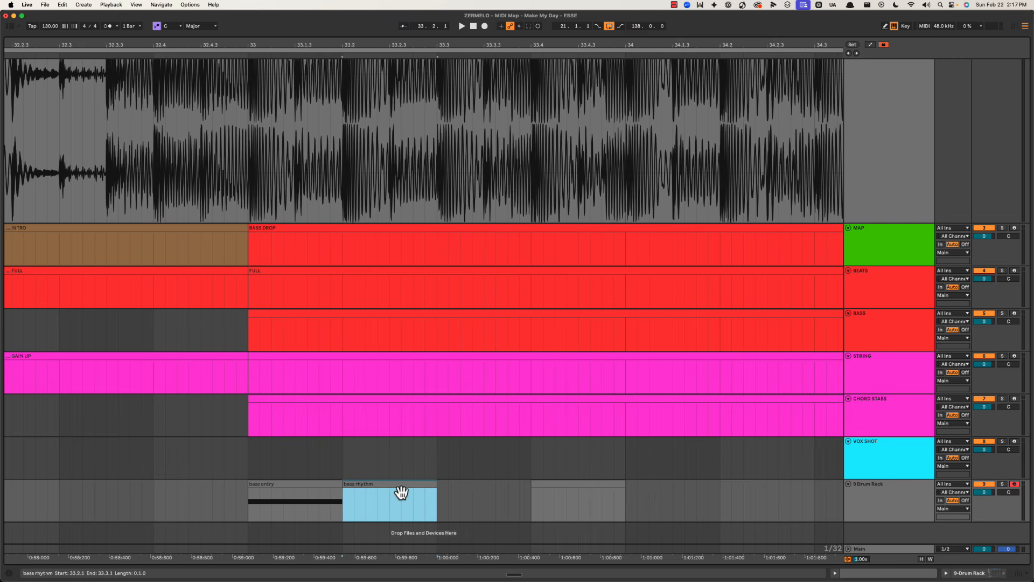
{"action": "left_click_drag", "start_coordinate": [343, 481], "coordinate": [319, 482]}
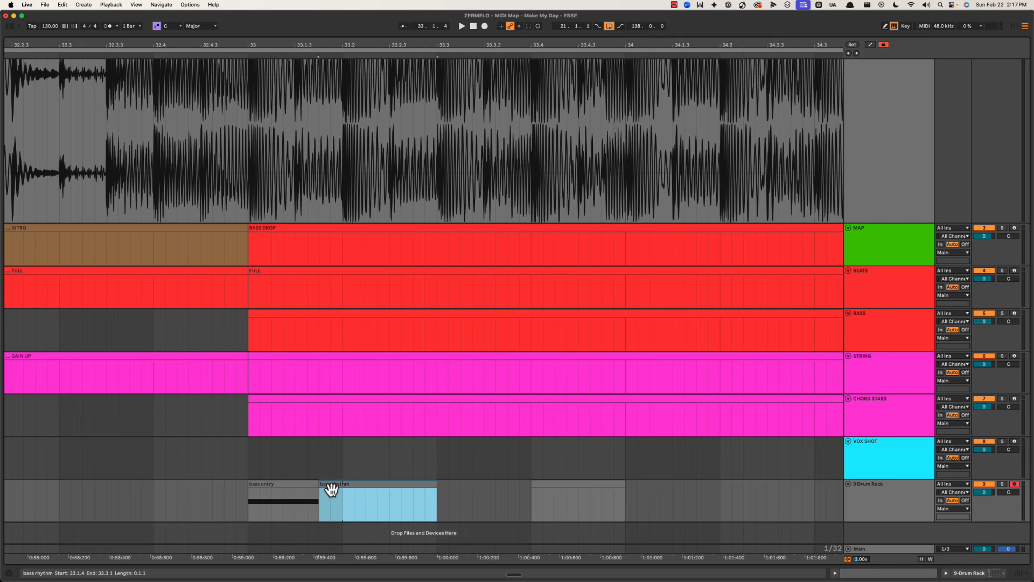
{"action": "key", "text": "space"}
{"action": "key", "text": "space"}
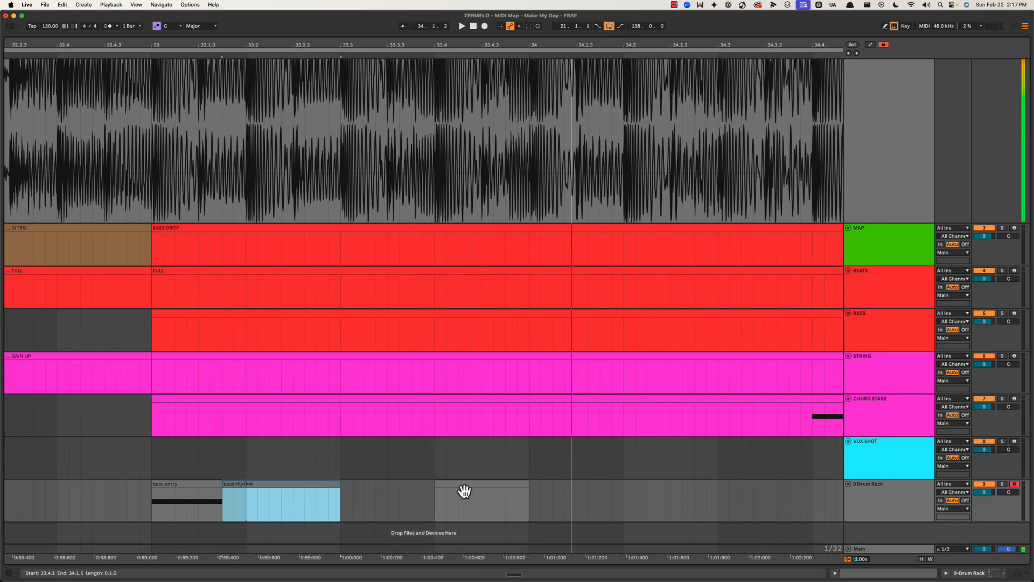
Step: Extend the start of the third Drum Rack clip back to 33.3.4 and name it "drum thing"
{"action": "left_click", "coordinate": [463, 486]}
{"action": "left_click_drag", "start_coordinate": [434, 484], "coordinate": [412, 483]}
{"action": "key", "text": "super+r"}
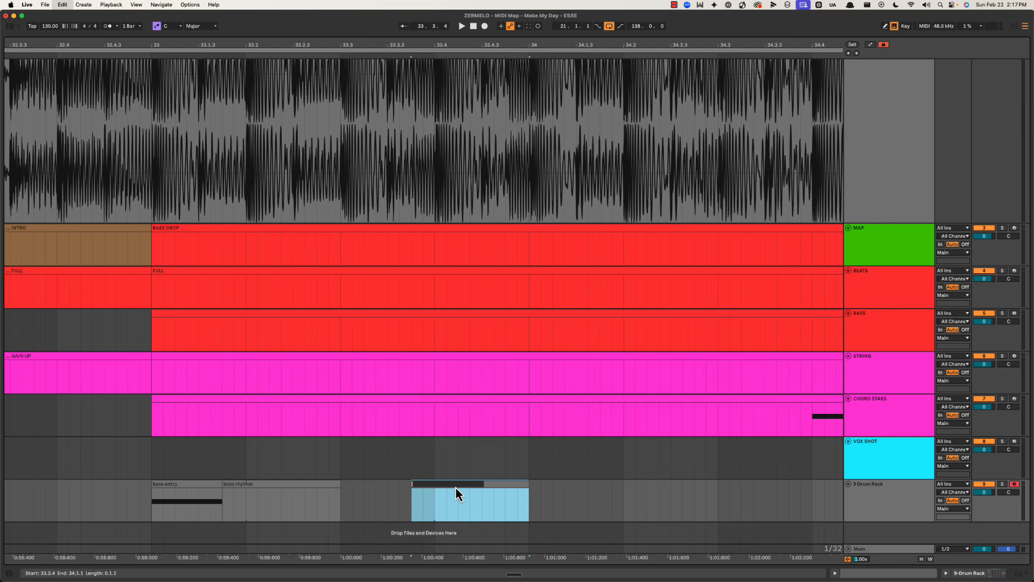
{"action": "type", "text": "drum thing"}
{"action": "key", "text": "Return"}
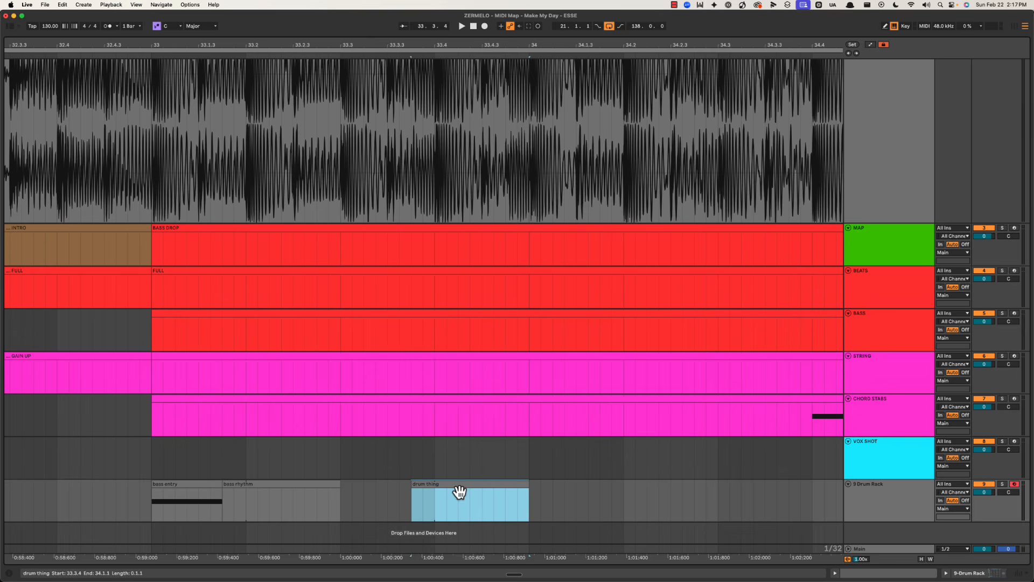
Step: Listen to the "drum thing" section and shorten that clip to end at 33.4.3
{"action": "left_click_drag", "start_coordinate": [530, 46], "coordinate": [524, 45]}
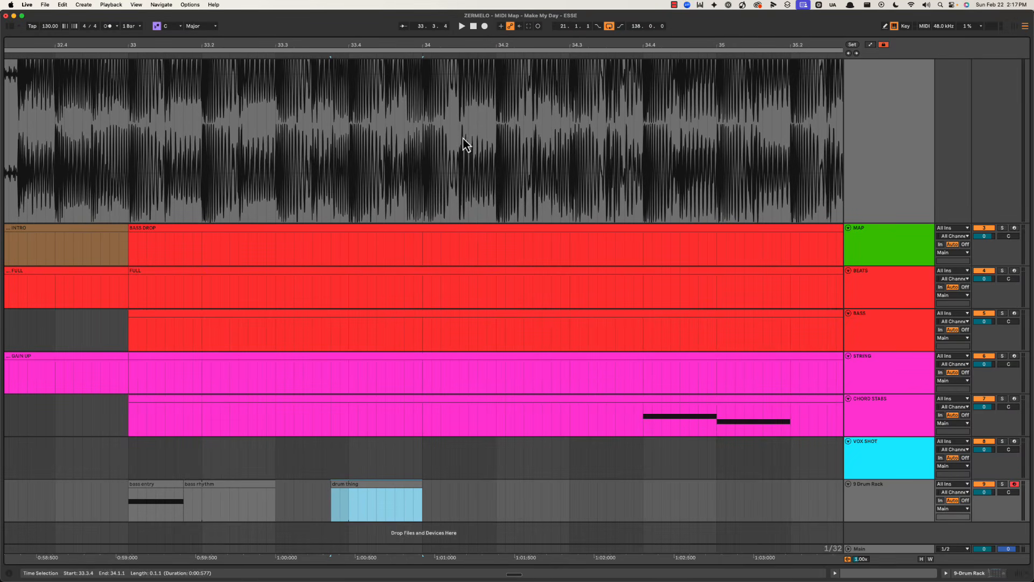
{"action": "left_click_drag", "start_coordinate": [480, 46], "coordinate": [409, 46]}
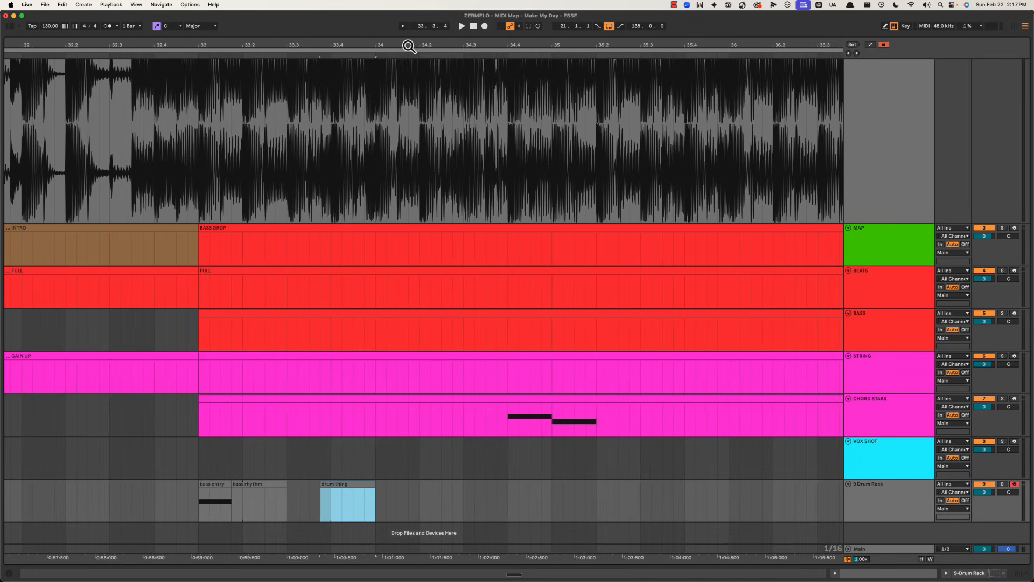
{"action": "key", "text": "space"}
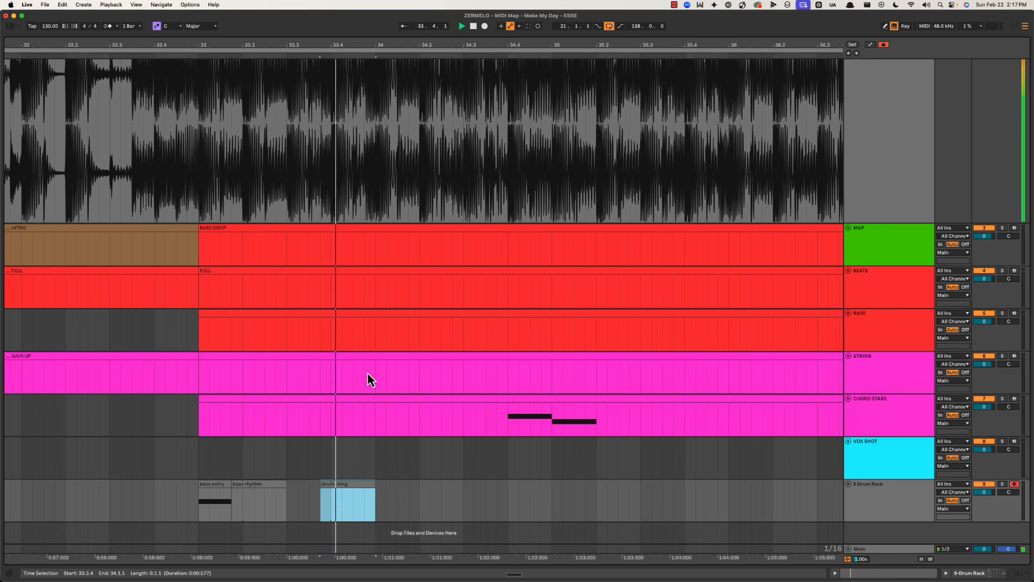
{"action": "left_click", "coordinate": [365, 498]}
{"action": "key", "text": "space"}
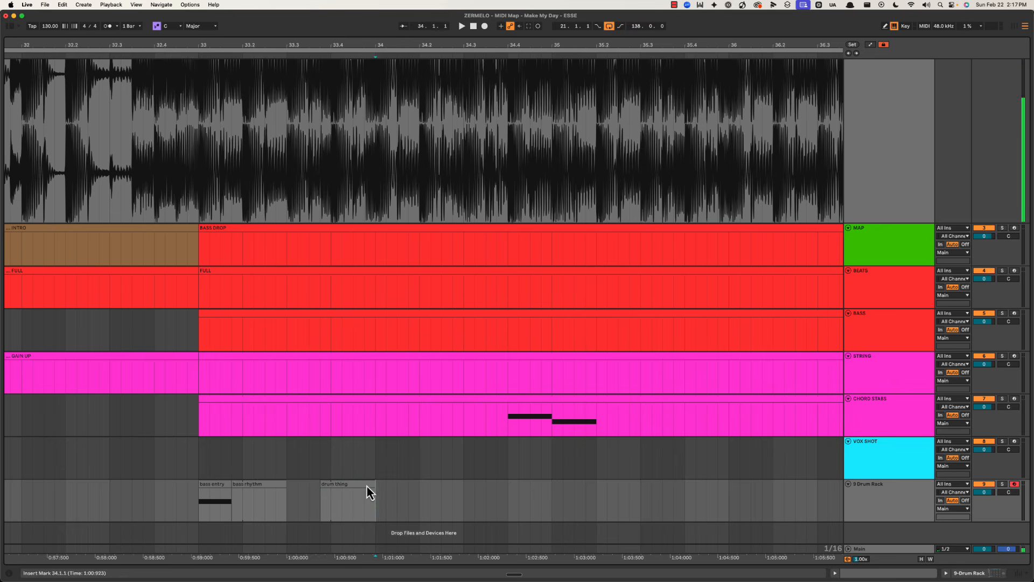
{"action": "key", "text": "super+e"}
{"action": "left_click", "coordinate": [369, 483]}
Step: Insert a MIDI clip on the Drum Rack track from 33.4.4 to 34.1.1 and name it "bass"
{"action": "left_click_drag", "start_coordinate": [363, 483], "coordinate": [393, 490]}
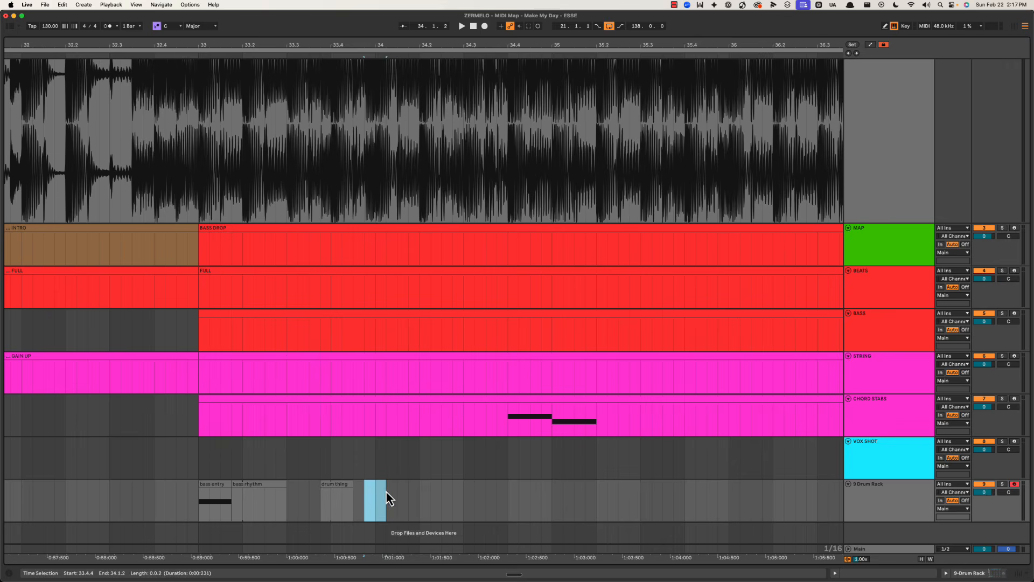
{"action": "key", "text": "super+shift+m"}
{"action": "key", "text": "super+alt+l"}
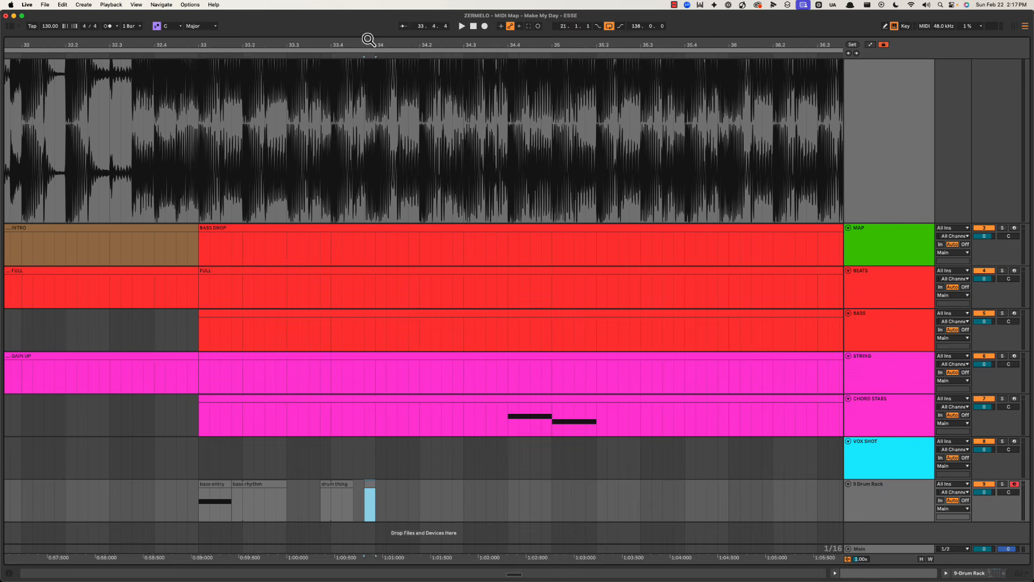
{"action": "left_click_drag", "start_coordinate": [361, 44], "coordinate": [363, 51]}
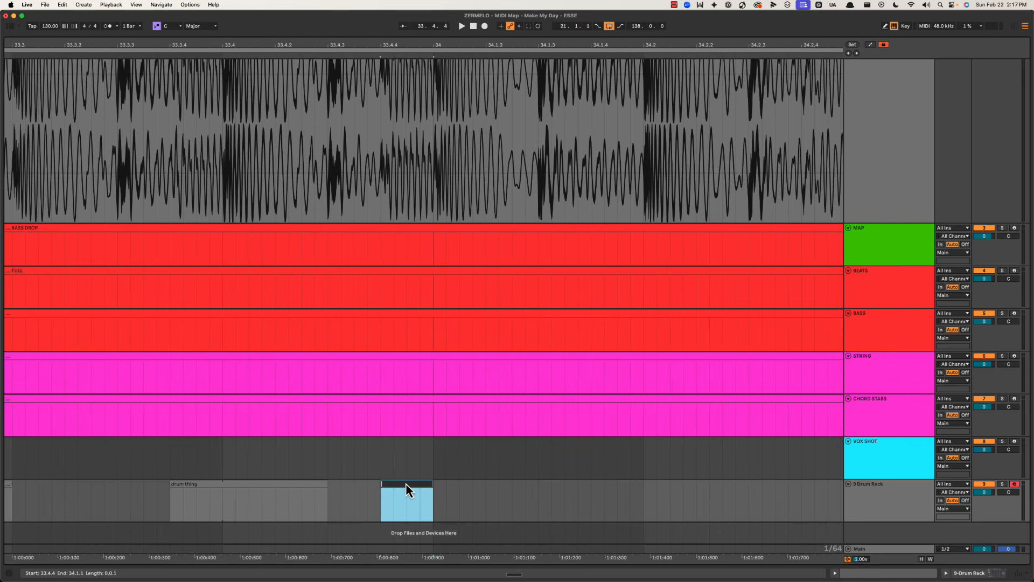
{"action": "type", "text": "bass"}
{"action": "key", "text": "Return"}
Step: Listen on from bar 34 and insert MIDI clips on the Drum Rack track at 34.2.3 to 34.3.1 and 34.4.1 to 35.2.1
{"action": "left_click_drag", "start_coordinate": [473, 49], "coordinate": [384, 47]}
{"action": "key", "text": "space"}
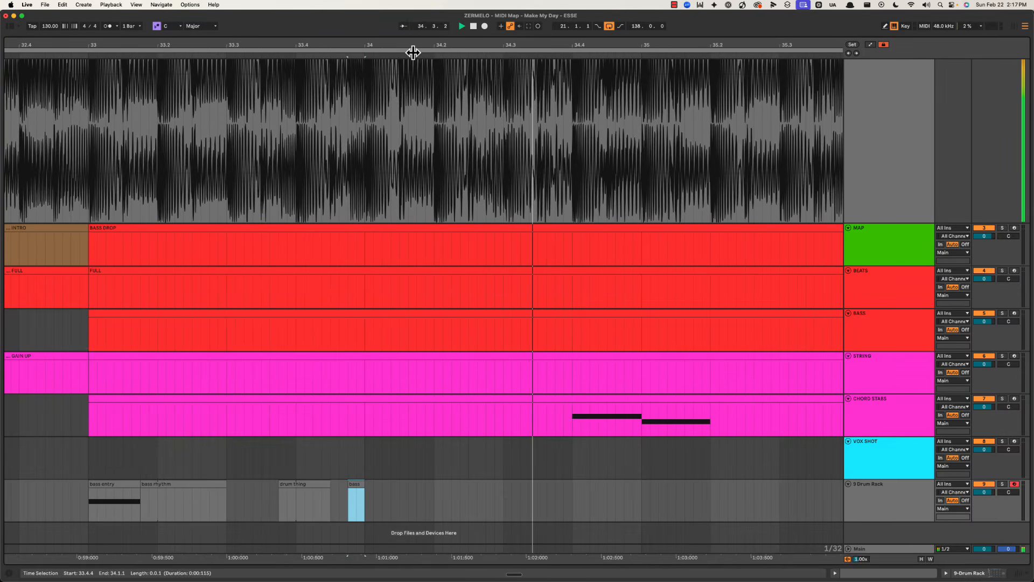
{"action": "scroll", "coordinate": [413, 143], "scroll_direction": "down", "scroll_amount": 2}
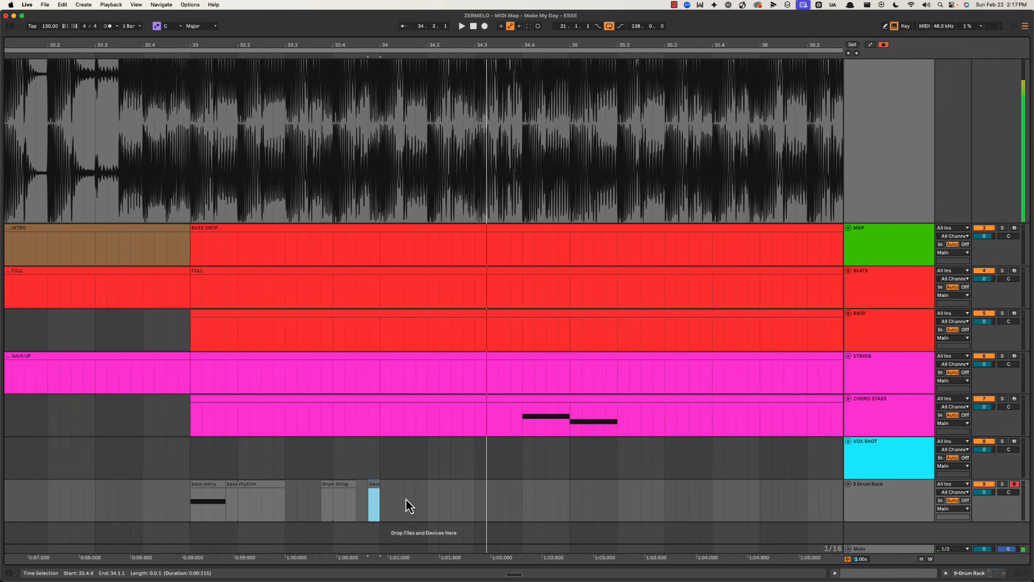
{"action": "left_click_drag", "start_coordinate": [406, 499], "coordinate": [424, 495]}
{"action": "left_click", "coordinate": [383, 498]}
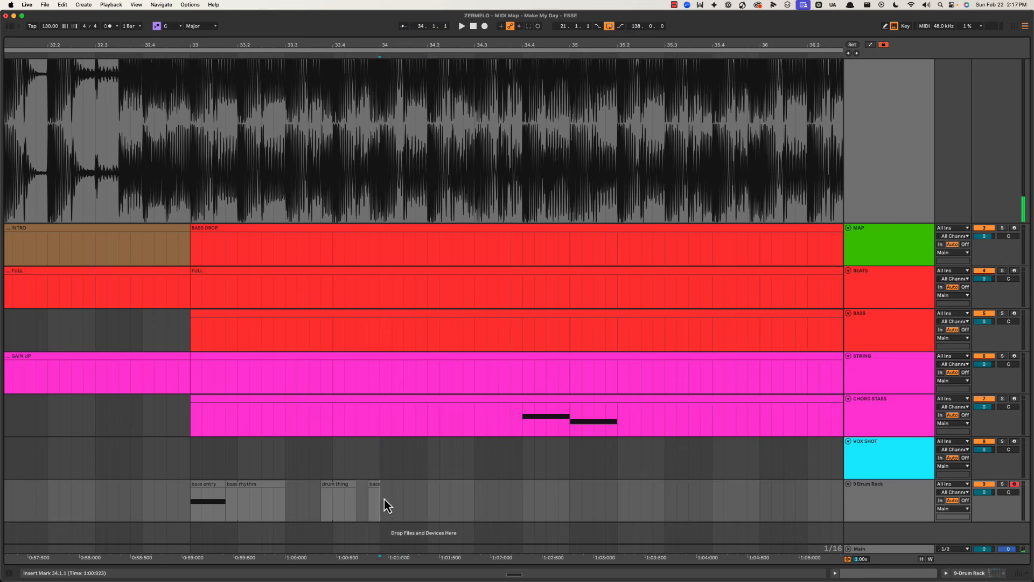
{"action": "key", "text": "space"}
{"action": "key", "text": "space"}
{"action": "left_click_drag", "start_coordinate": [451, 504], "coordinate": [612, 498]}
{"action": "key", "text": "super+shift+m"}
{"action": "key", "text": "super+shift+m"}
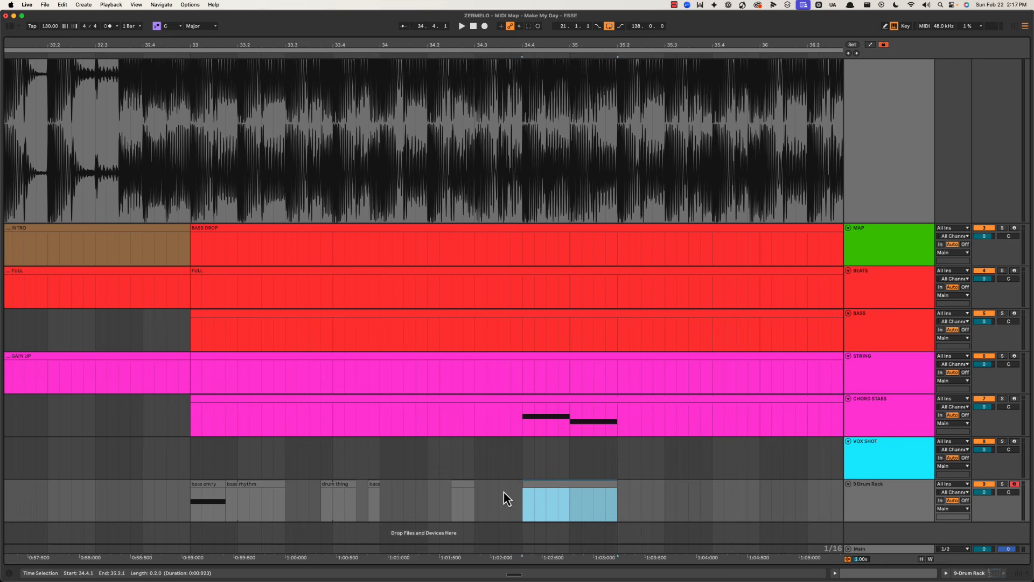
Step: Name the MIDI clip at 34.2.3 on the Drum Rack track "DUB KICK"
{"action": "left_click", "coordinate": [465, 491]}
{"action": "left_click", "coordinate": [462, 486]}
{"action": "type", "text": "DUB K"}
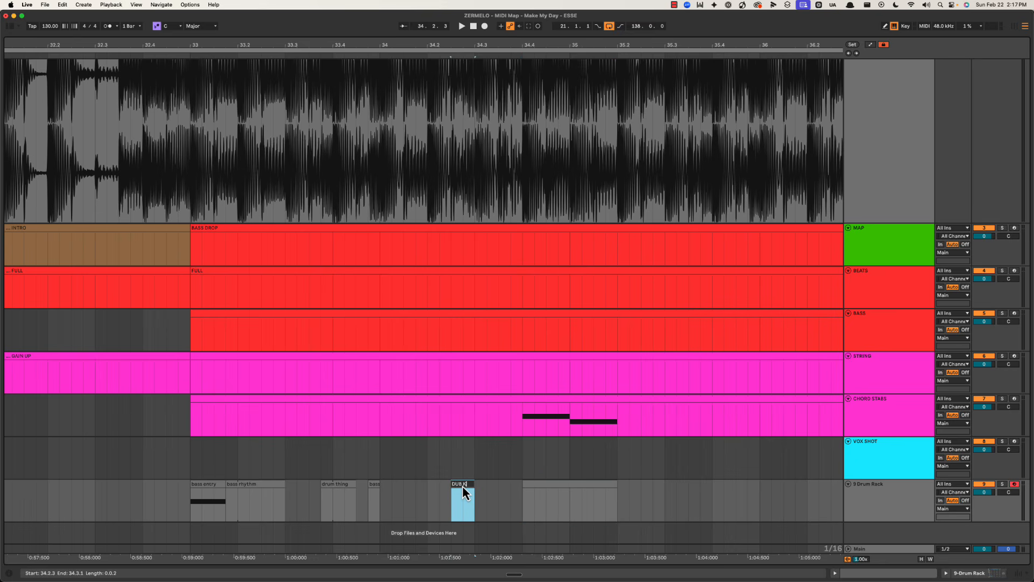
{"action": "type", "text": "ICK"}
{"action": "key", "text": "Return"}
Step: Name the Drum Rack clip spanning 34.4.1 to 35.2.1 "CHORDS"
{"action": "left_click", "coordinate": [537, 485]}
{"action": "key", "text": "super+r"}
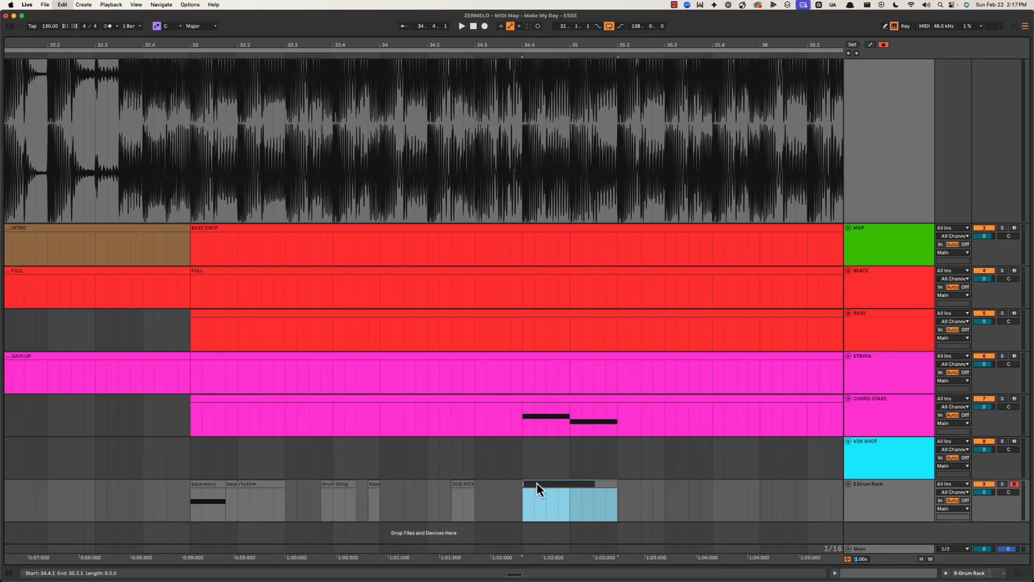
{"action": "type", "text": "CHORDS"}
{"action": "key", "text": "Return"}
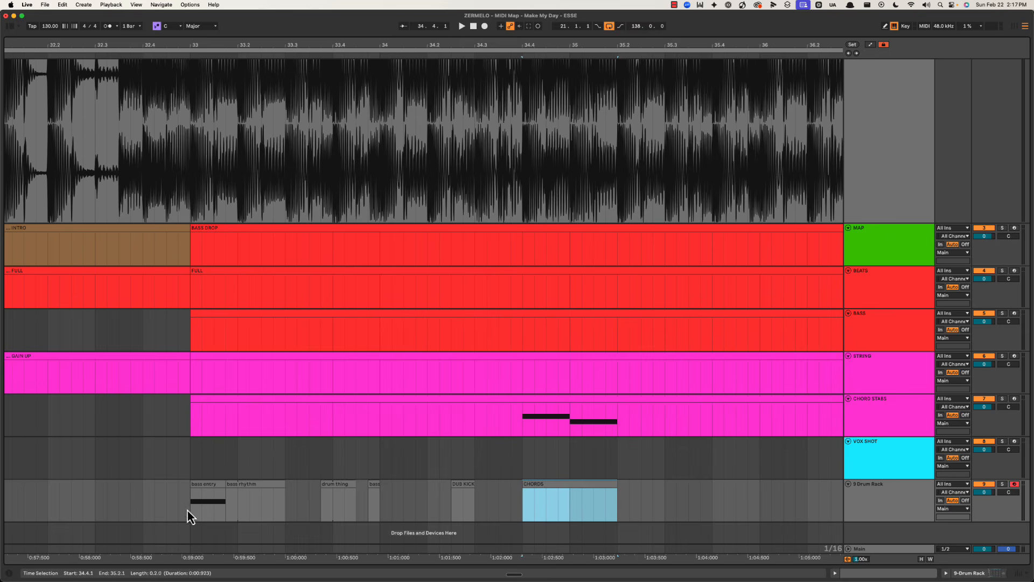
Step: Listen to the "CHORDS" section and extend that clip's name to "CHORDS + clap bomb"
{"action": "left_click_drag", "start_coordinate": [183, 511], "coordinate": [519, 516]}
{"action": "left_click_drag", "start_coordinate": [561, 46], "coordinate": [561, 33]}
{"action": "left_click", "coordinate": [437, 490]}
{"action": "key", "text": "space"}
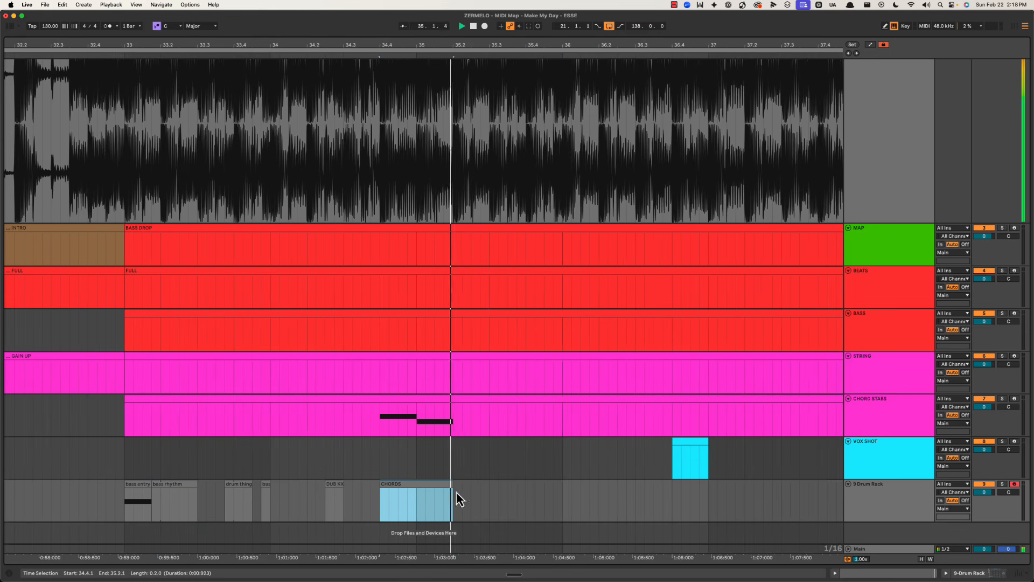
{"action": "key", "text": "space"}
{"action": "left_click", "coordinate": [407, 485]}
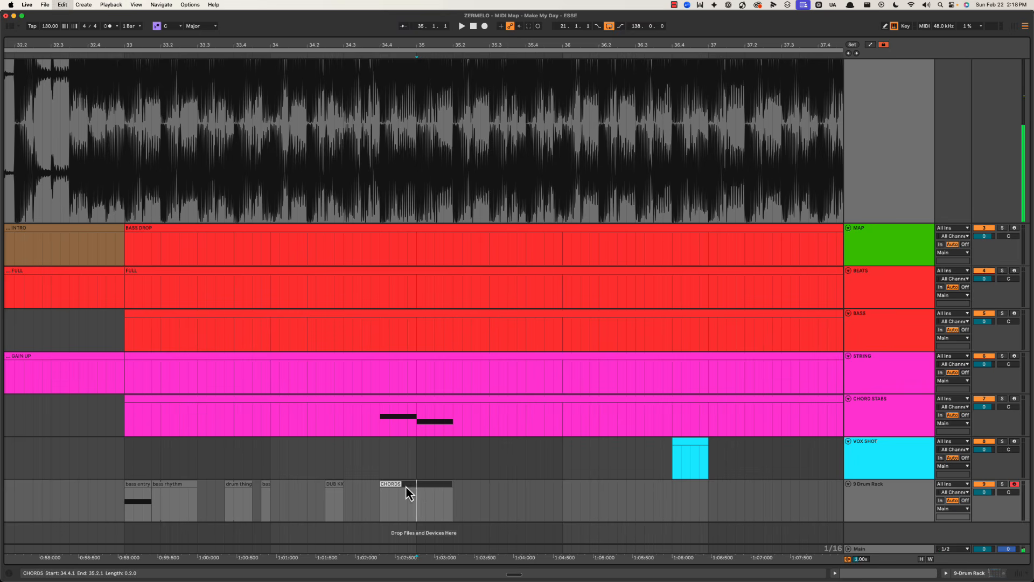
{"action": "key", "text": "Right"}
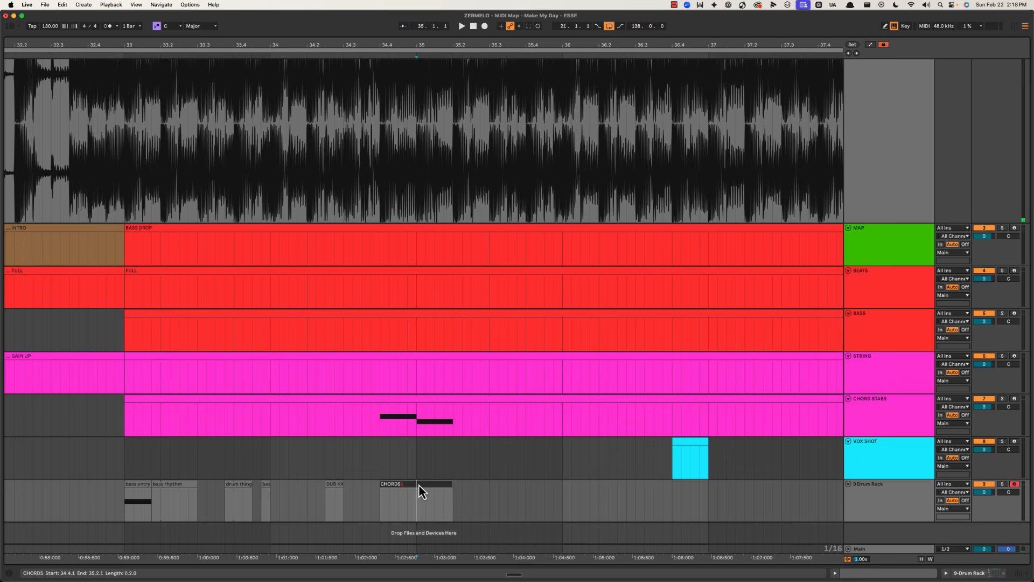
{"action": "type", "text": "+ clap bomb"}
{"action": "key", "text": "Return"}
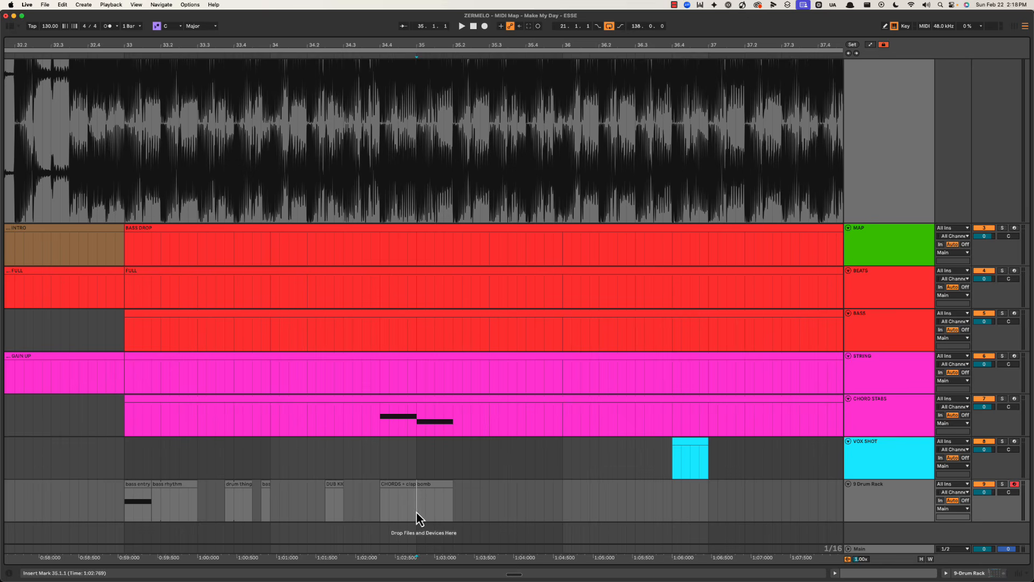
Step: Listen on from bar 35, insert a MIDI clip on the Drum Rack track from 35.3.3 to 36.1.1 and name it "clap fill"
{"action": "key", "text": "space"}
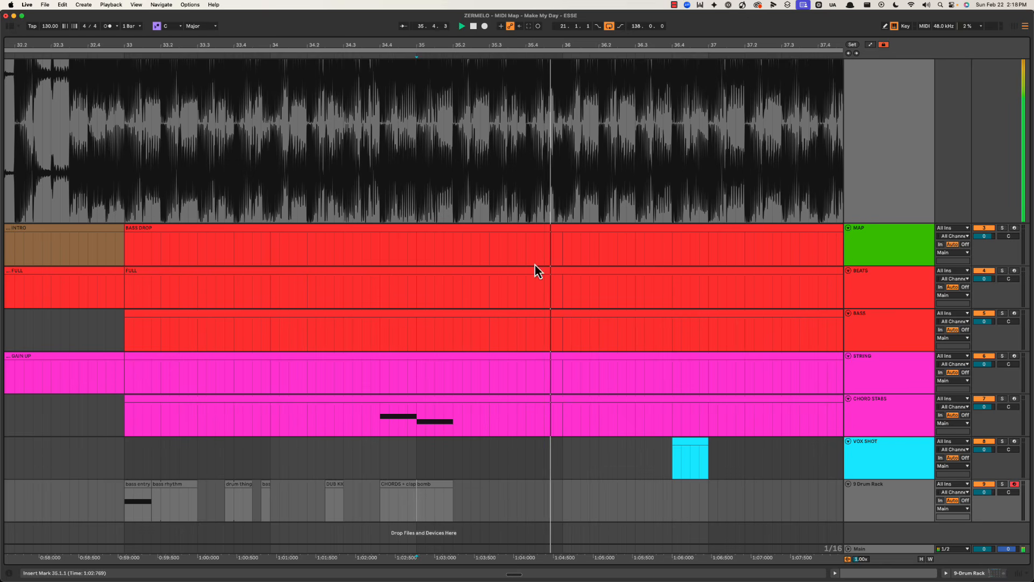
{"action": "left_click_drag", "start_coordinate": [508, 506], "coordinate": [561, 502]}
{"action": "key", "text": "space"}
{"action": "key", "text": "super+shift+m"}
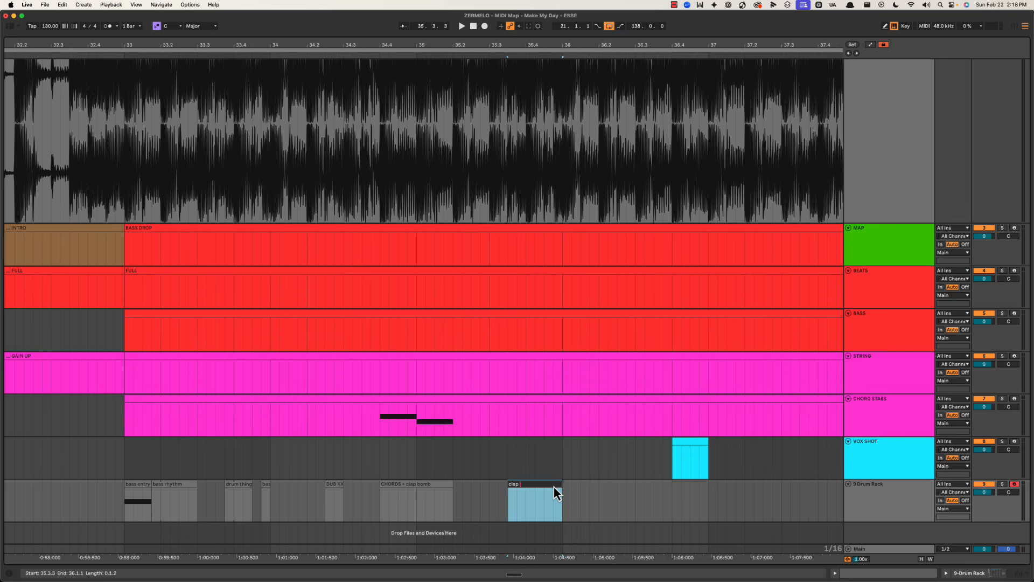
{"action": "type", "text": "fill"}
{"action": "key", "text": "Return"}
Step: Listen on past the clap fill and insert a MIDI clip on the Drum Rack track from 36.3.1 to 37.1.1
{"action": "key", "text": "space"}
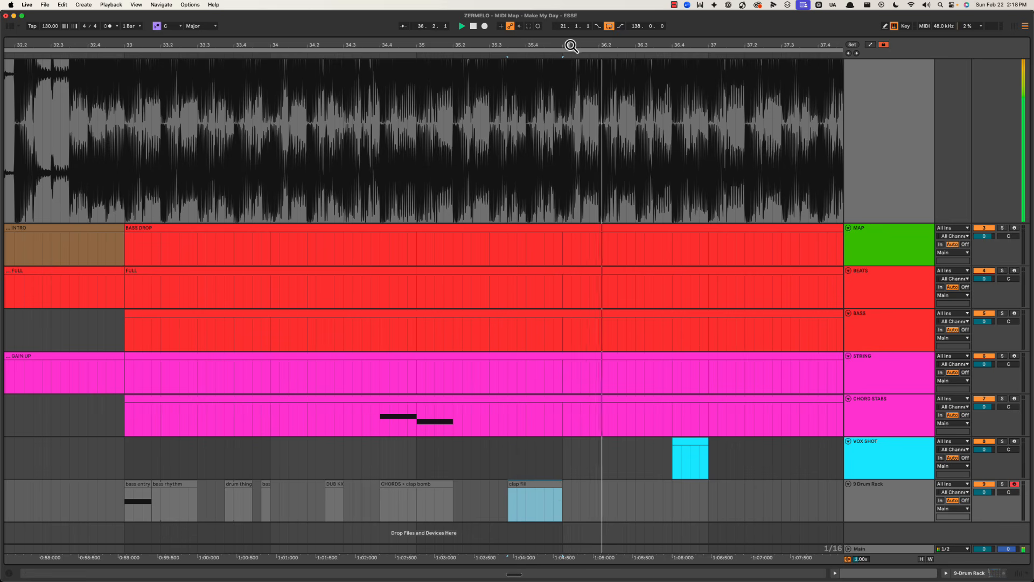
{"action": "left_click_drag", "start_coordinate": [571, 47], "coordinate": [377, 32]}
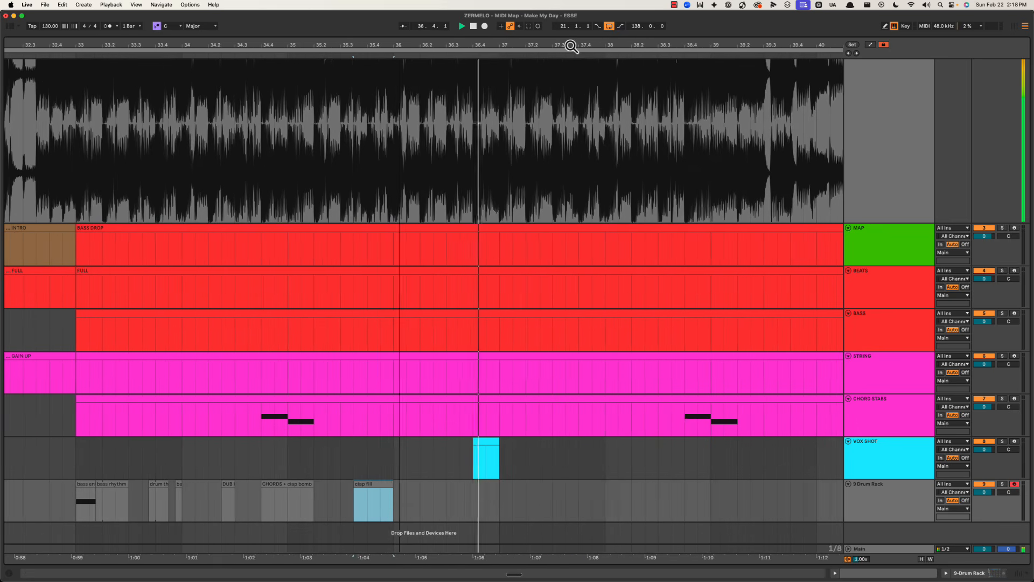
{"action": "left_click", "coordinate": [394, 498]}
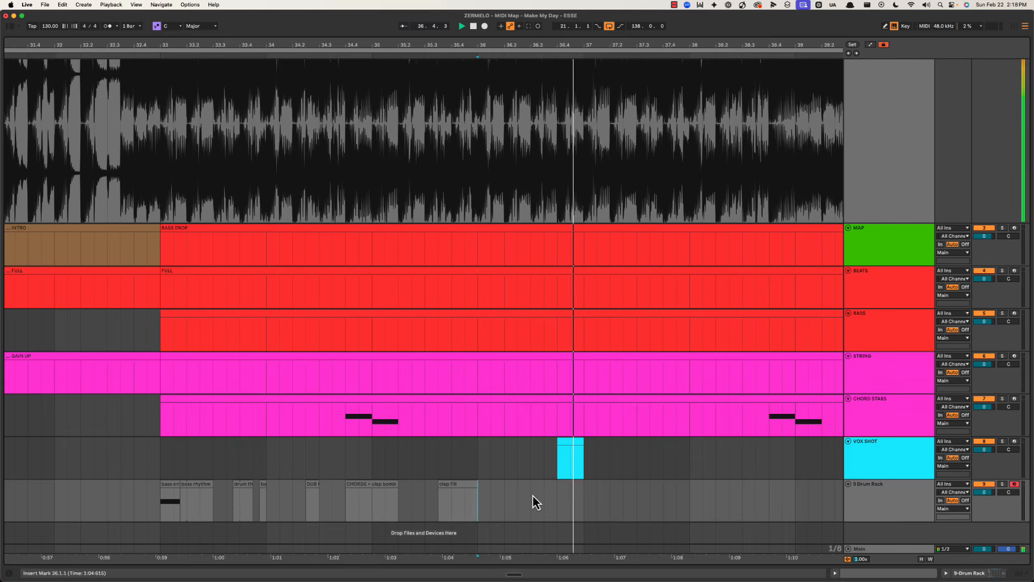
{"action": "left_click_drag", "start_coordinate": [532, 495], "coordinate": [562, 496]}
{"action": "key", "text": "space"}
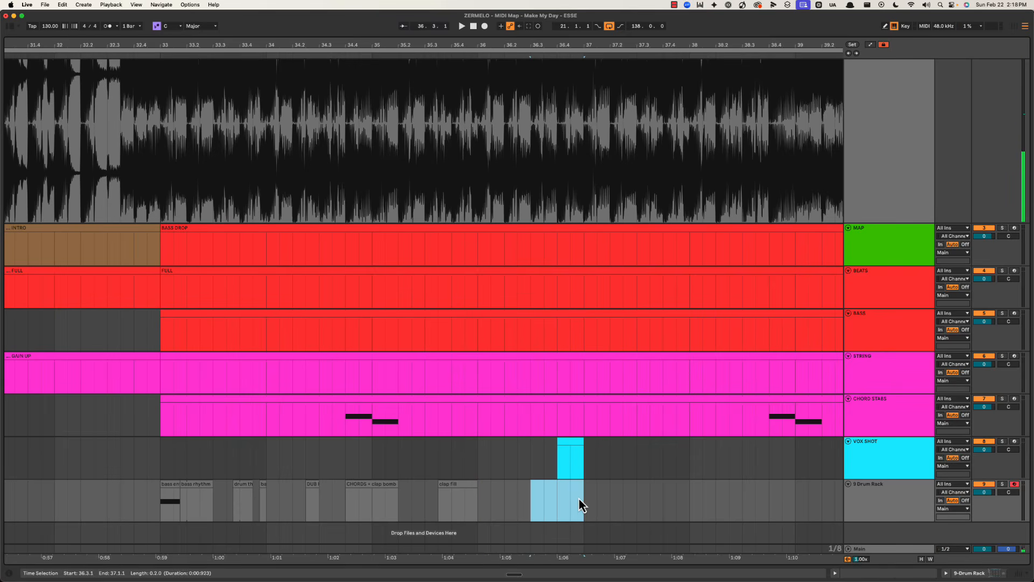
{"action": "key", "text": "super+shift+m"}
Step: Add a new MIDI track below 9 Drum Rack and insert a MIDI clip on it from 36.4.1 to 37.1.1
{"action": "left_click", "coordinate": [906, 496]}
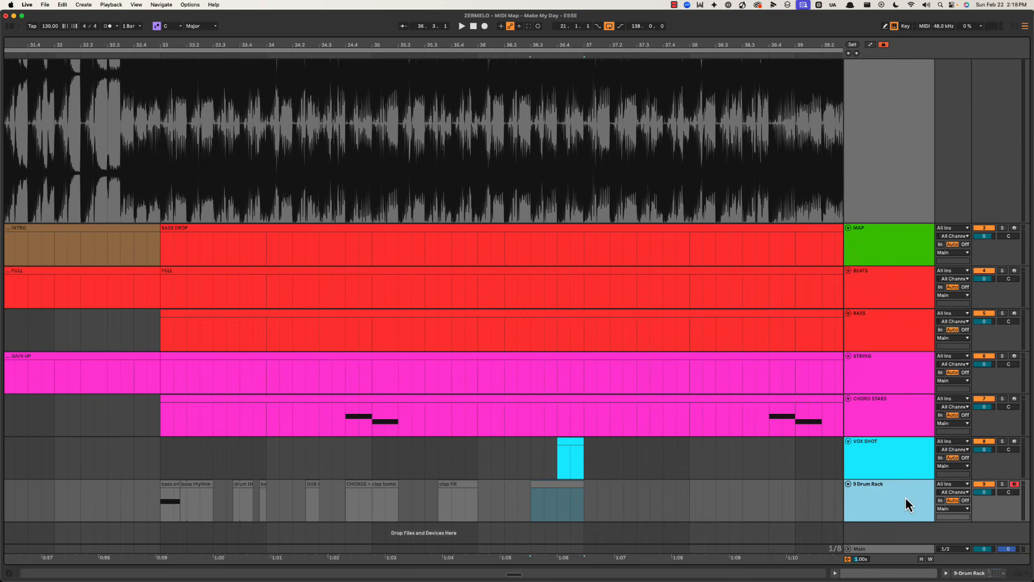
{"action": "key", "text": "super+shift+t"}
{"action": "left_click", "coordinate": [557, 496]}
{"action": "key", "text": "space"}
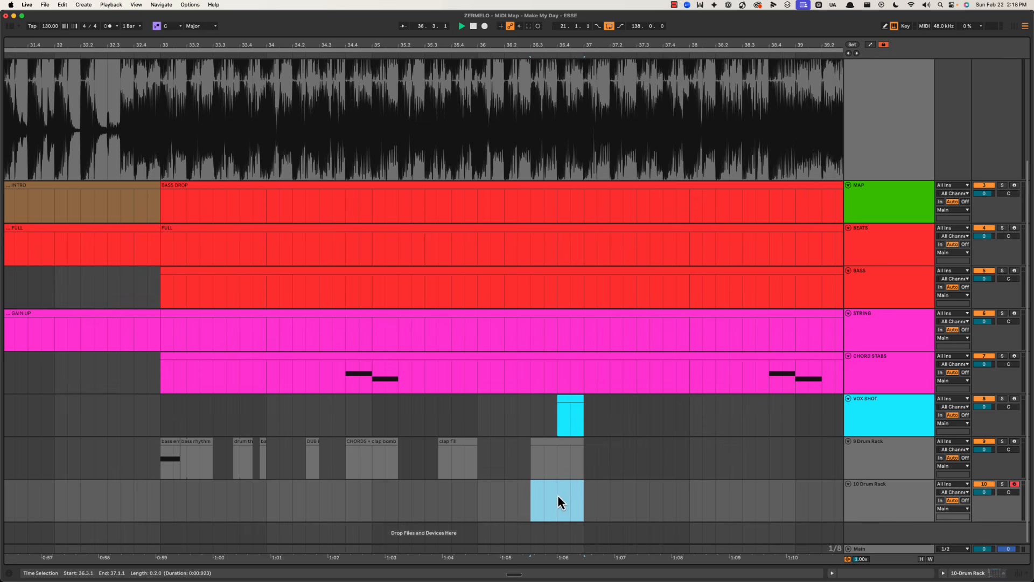
{"action": "key", "text": "space"}
{"action": "left_click_drag", "start_coordinate": [558, 496], "coordinate": [586, 499]}
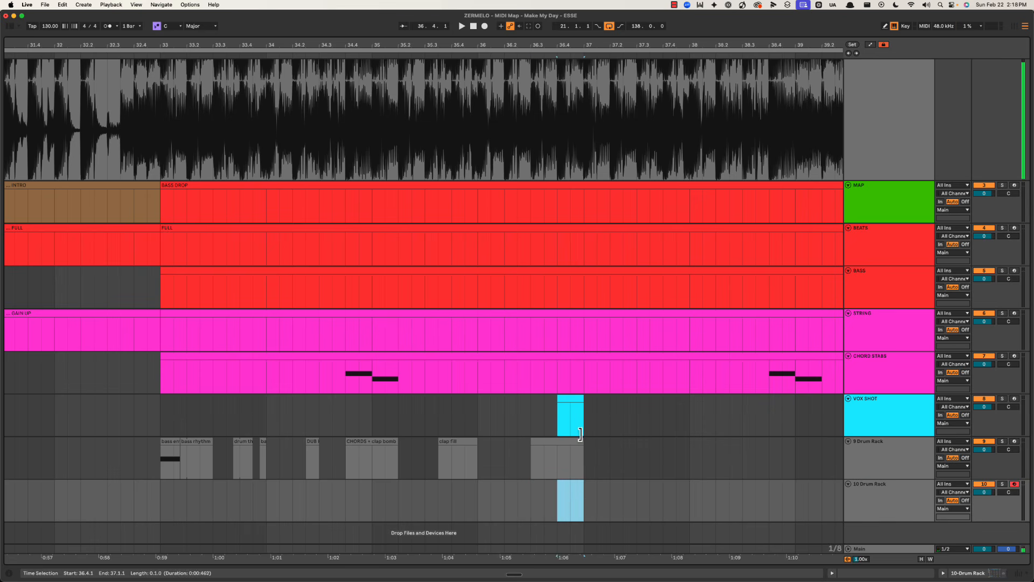
{"action": "key", "text": "super+shift+m"}
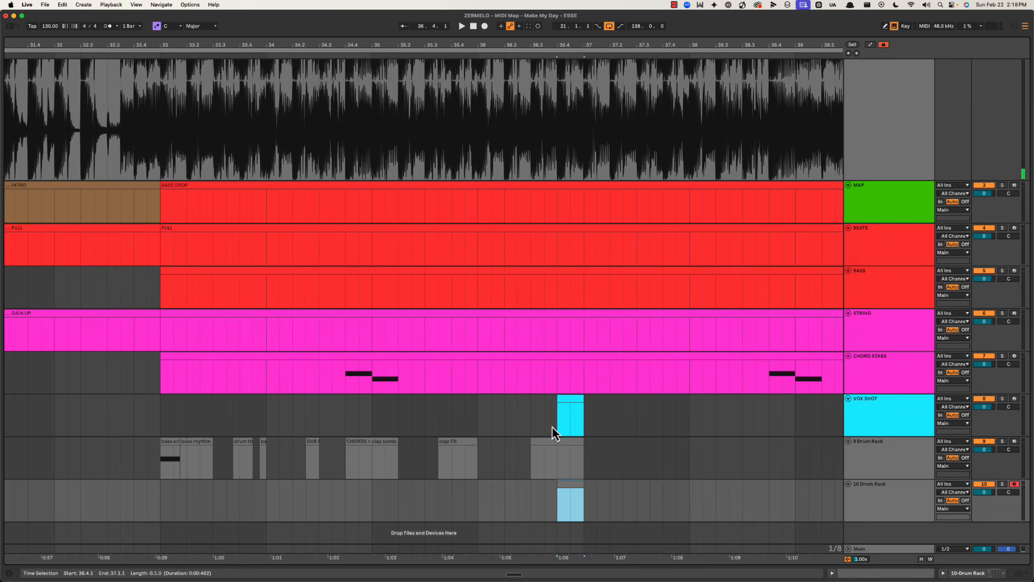
Step: Name the 36.3.1 clip on 9 Drum Rack "bass rhythm" and the 36.4.1 clip on 10 Drum Rack "vocal"
{"action": "left_click", "coordinate": [555, 448]}
{"action": "key", "text": "space"}
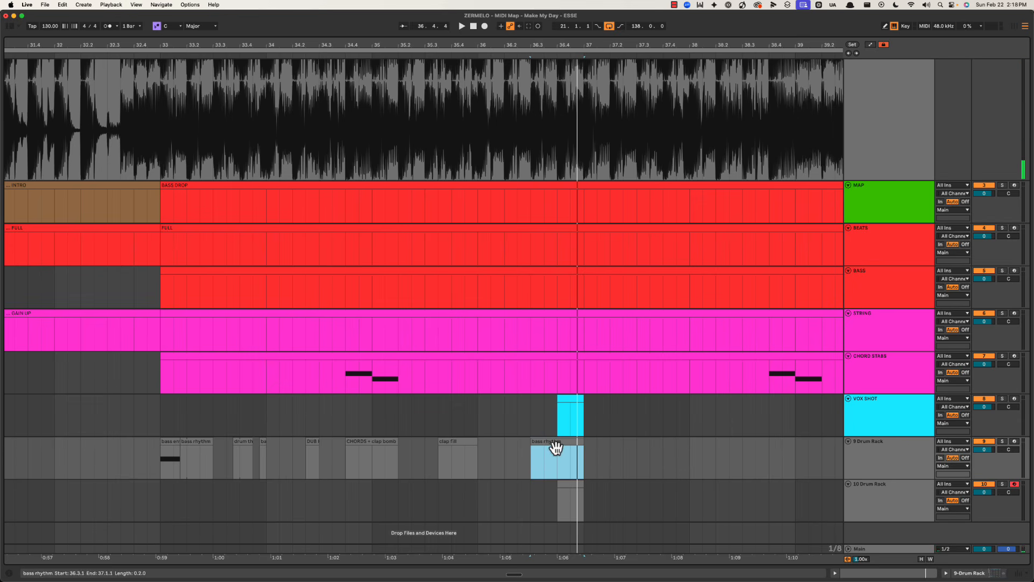
{"action": "left_click", "coordinate": [567, 490]}
{"action": "key", "text": "space"}
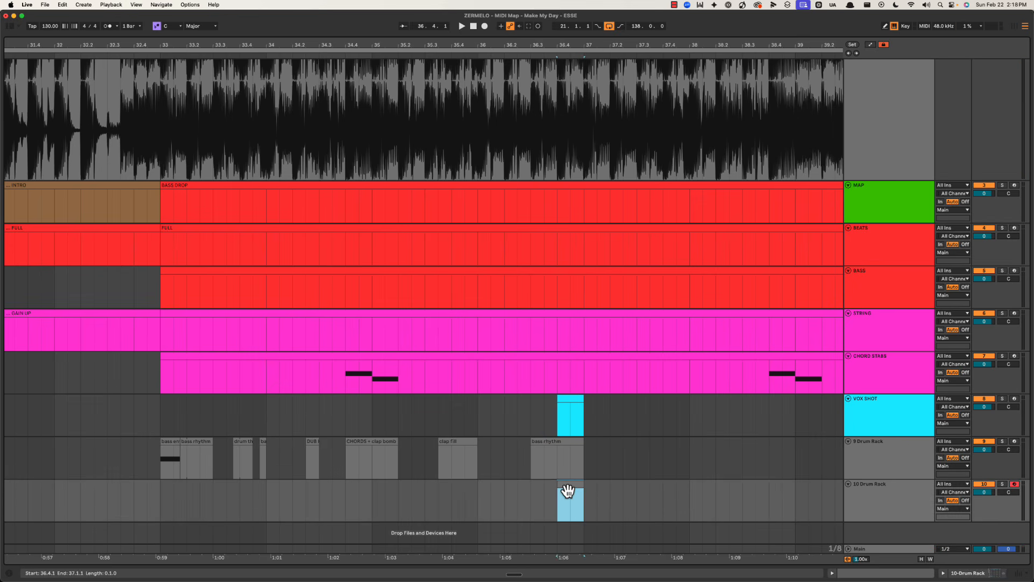
{"action": "type", "text": "vocal"}
{"action": "key", "text": "Return"}
Step: Play the music from the bass rhythm clip into bar 37 and compare it with the bass entry at bar 33
{"action": "key", "text": "space"}
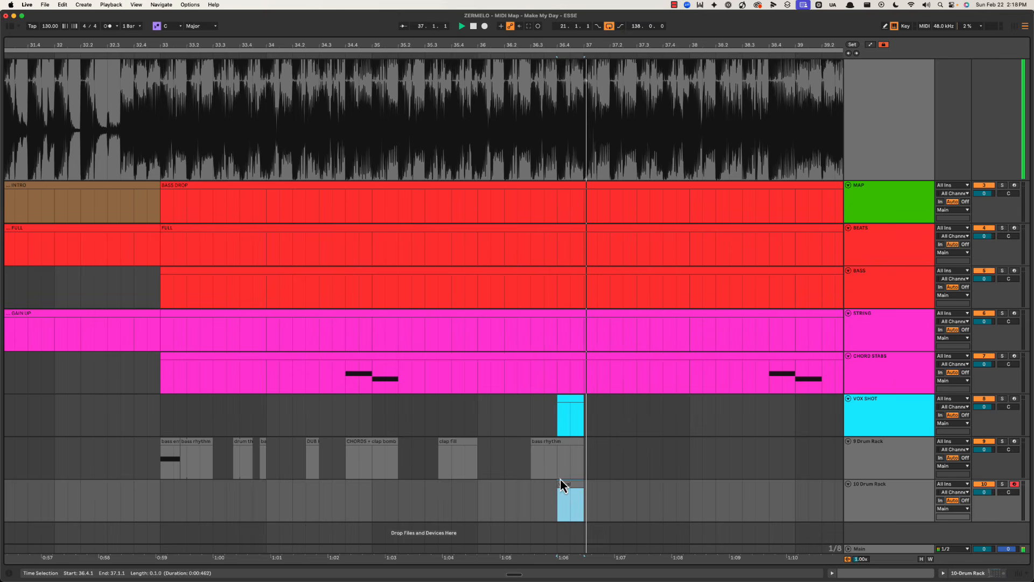
{"action": "scroll", "coordinate": [559, 475], "scroll_direction": "right", "scroll_amount": 2}
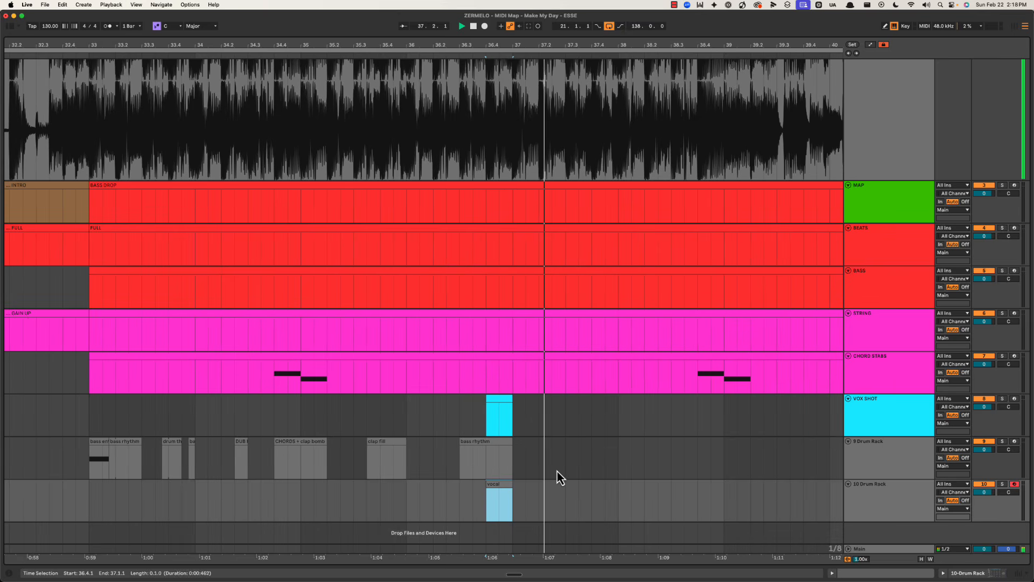
{"action": "left_click", "coordinate": [100, 457]}
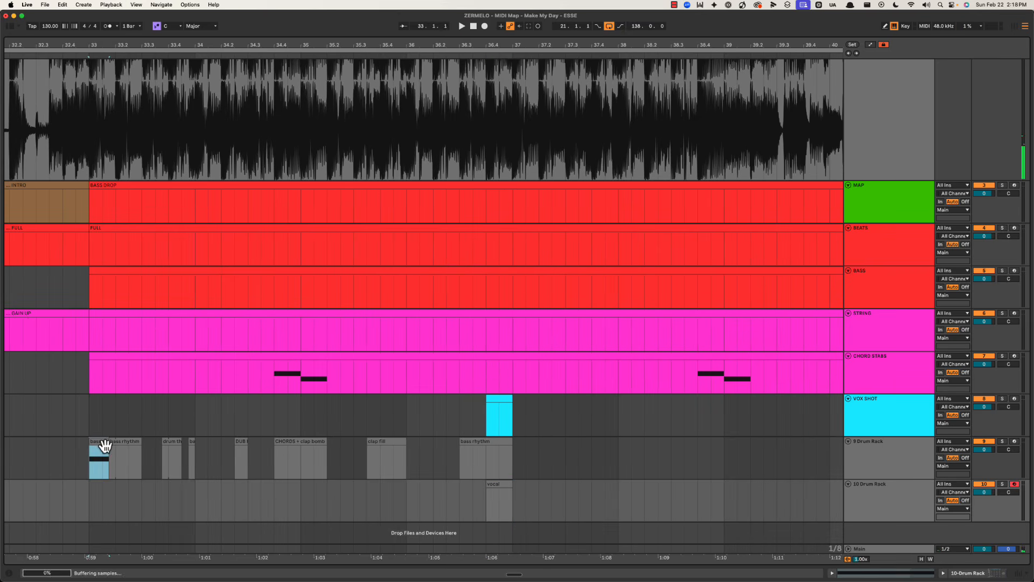
{"action": "left_click", "coordinate": [489, 449]}
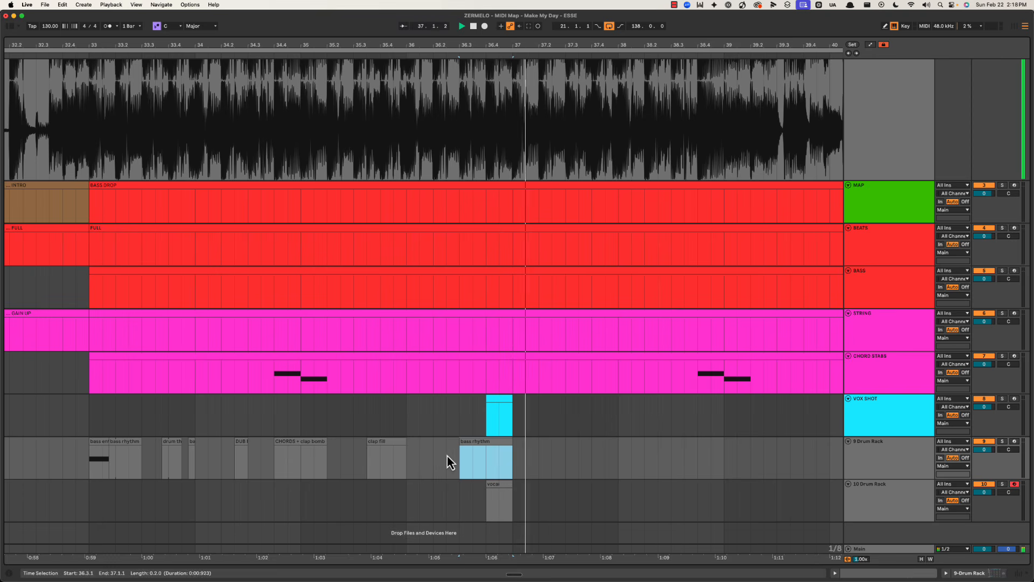
{"action": "left_click", "coordinate": [103, 448]}
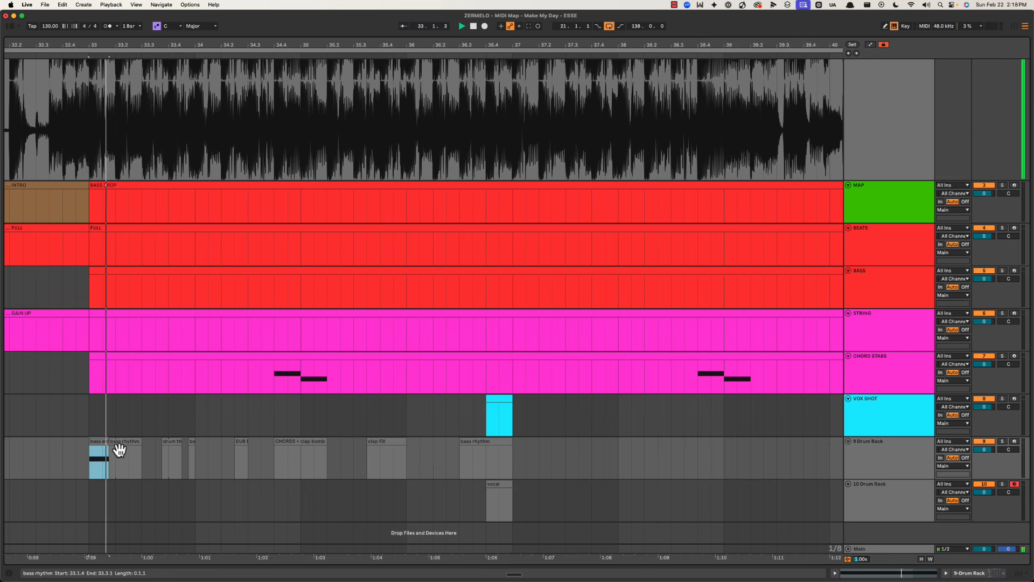
{"action": "left_click", "coordinate": [118, 455]}
Step: Copy the bar 33 "bass entry" and "bass rhythm" clips together to 37.1.1 on 9 Drum Rack
{"action": "left_click", "coordinate": [101, 442]}
{"action": "left_click", "coordinate": [128, 443], "text": "shift"}
{"action": "left_click_drag", "start_coordinate": [128, 444], "coordinate": [549, 458]}
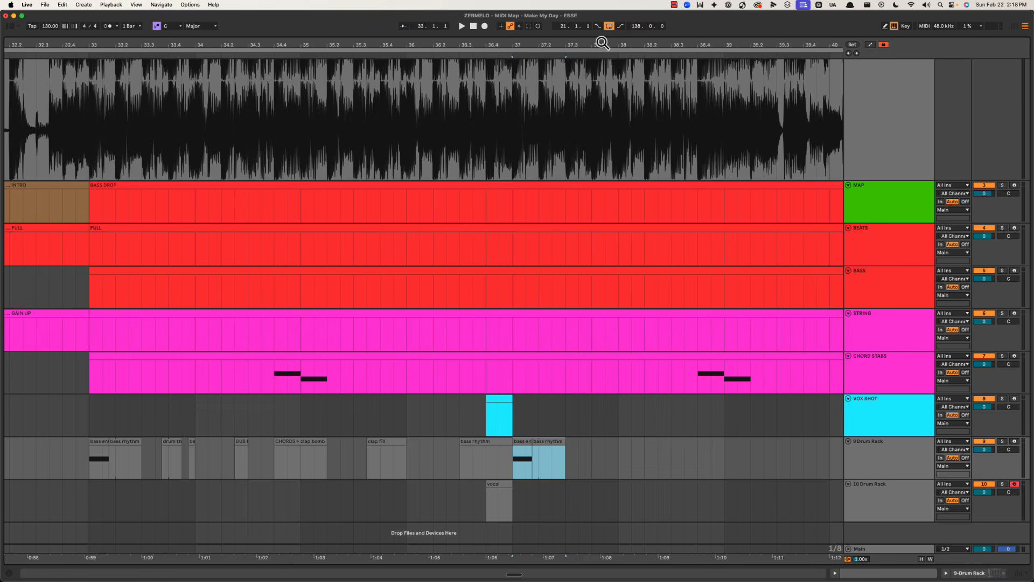
Step: Switch to the HD2 Formula Cheat Sheet in Chrome, review its checklist around the Bass Drop section, and return to Ableton Live
{"action": "left_click_drag", "start_coordinate": [602, 43], "coordinate": [532, 39]}
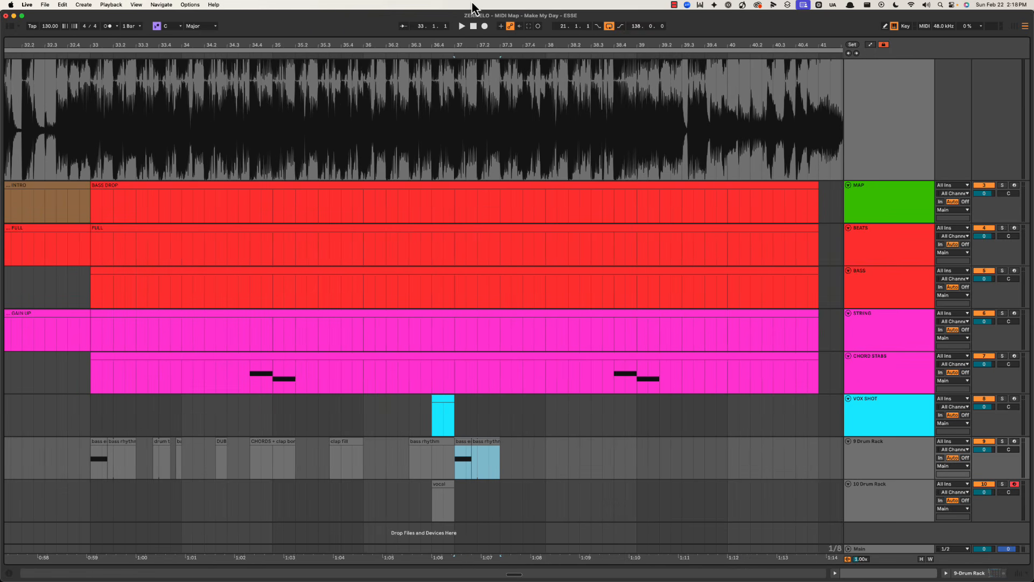
{"action": "key", "text": "super+Tab"}
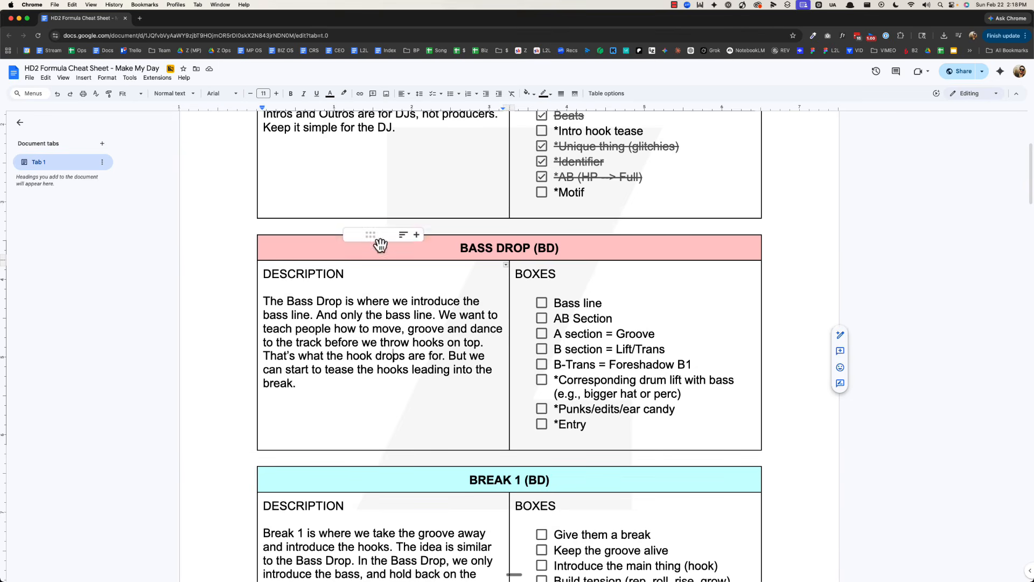
{"action": "scroll", "coordinate": [409, 264], "scroll_direction": "up", "scroll_amount": 4}
{"action": "scroll", "coordinate": [629, 303], "scroll_direction": "down", "scroll_amount": 1}
{"action": "scroll", "coordinate": [629, 303], "scroll_direction": "down", "scroll_amount": 5}
{"action": "key", "text": "super+Tab"}
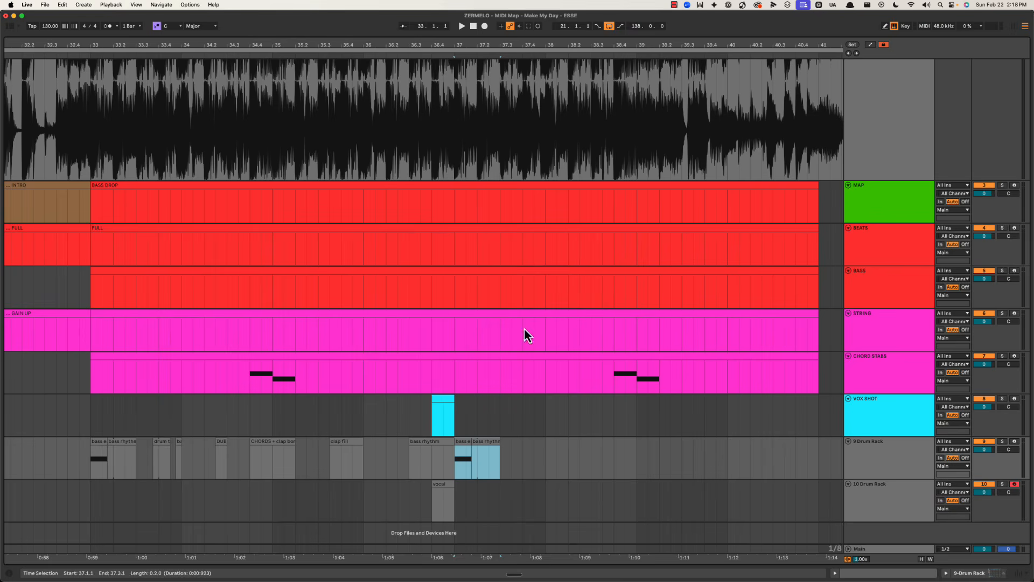
Step: Listen from 37.1.1 and copy the "drum thing" and "bass" clips from 33.3.4 to 37.3.4 on 9 Drum Rack
{"action": "left_click", "coordinate": [461, 450]}
{"action": "key", "text": "space"}
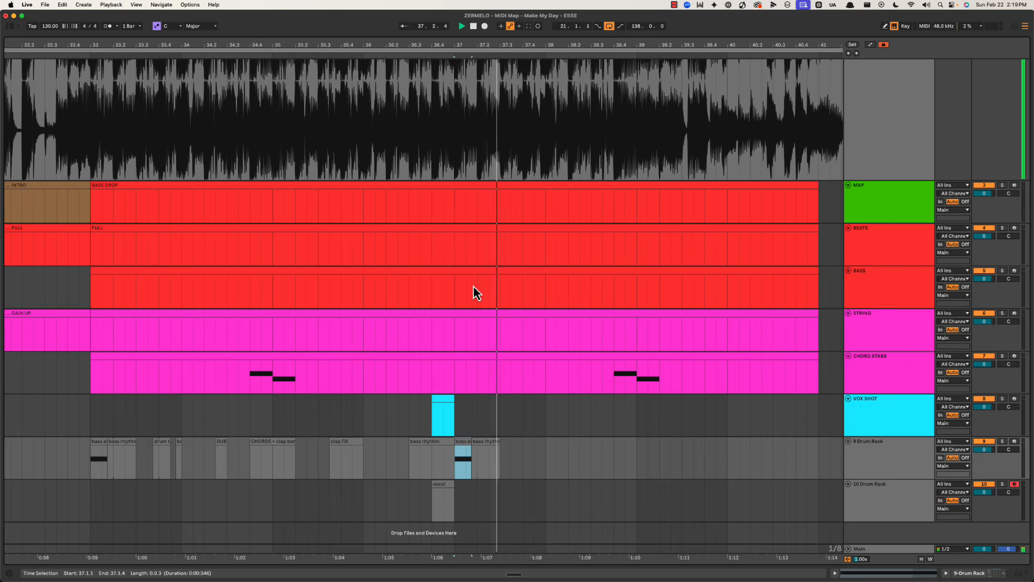
{"action": "scroll", "coordinate": [473, 286], "scroll_direction": "left", "scroll_amount": 1}
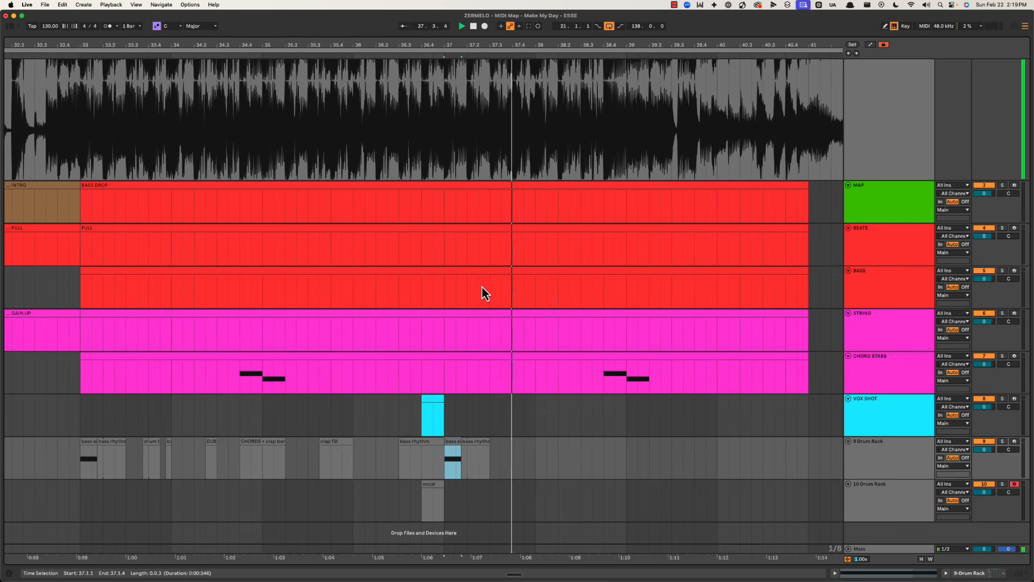
{"action": "left_click", "coordinate": [146, 440]}
{"action": "left_click", "coordinate": [180, 442], "text": "shift"}
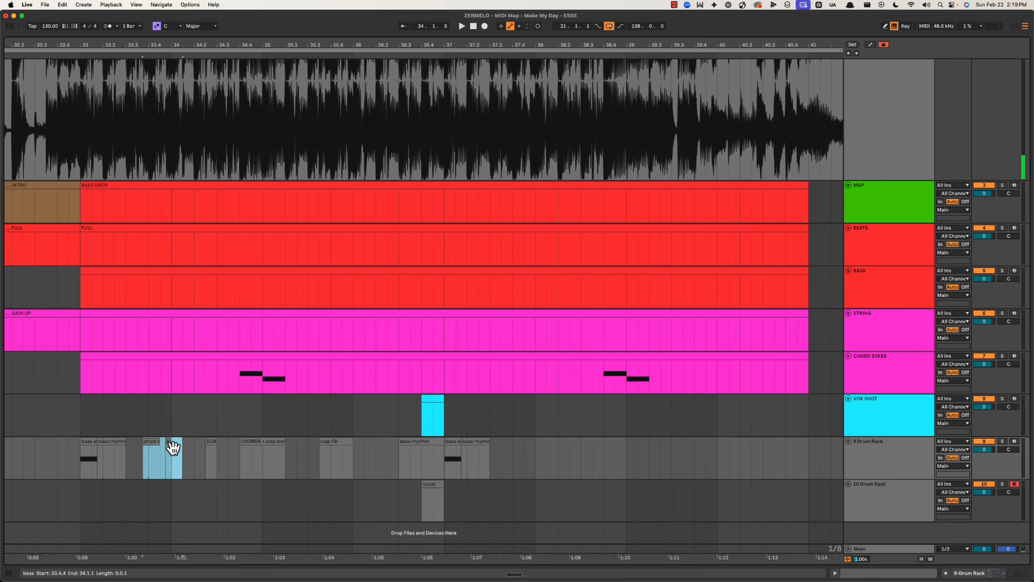
{"action": "left_click_drag", "start_coordinate": [170, 443], "coordinate": [531, 463]}
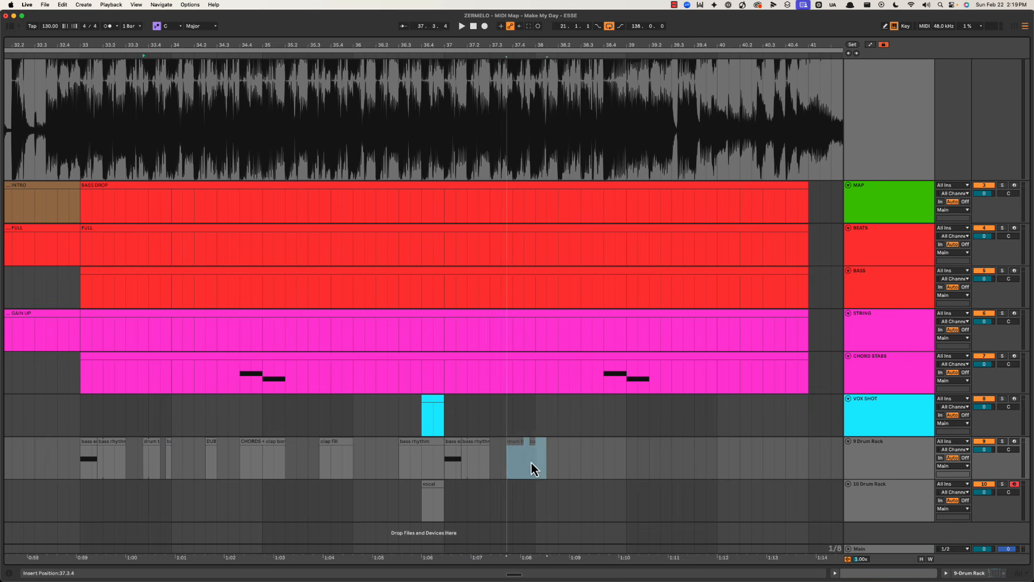
Step: Listen from the copied "bass" clip and copy the "DUB KICK" clip to 38.2.3 on 9 Drum Rack
{"action": "left_click", "coordinate": [533, 441]}
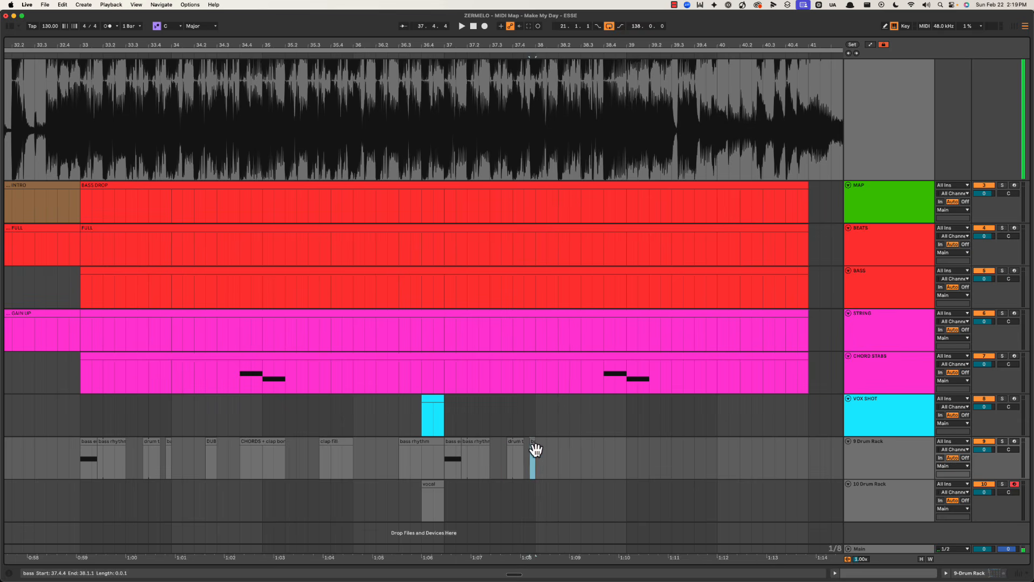
{"action": "key", "text": "space"}
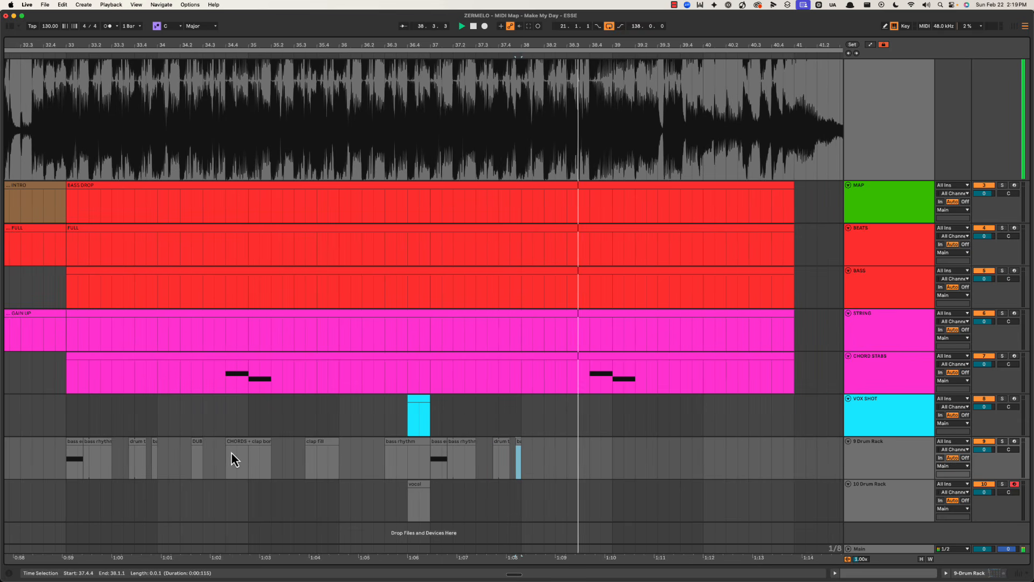
{"action": "key", "text": "space"}
{"action": "left_click_drag", "start_coordinate": [201, 445], "coordinate": [561, 455]}
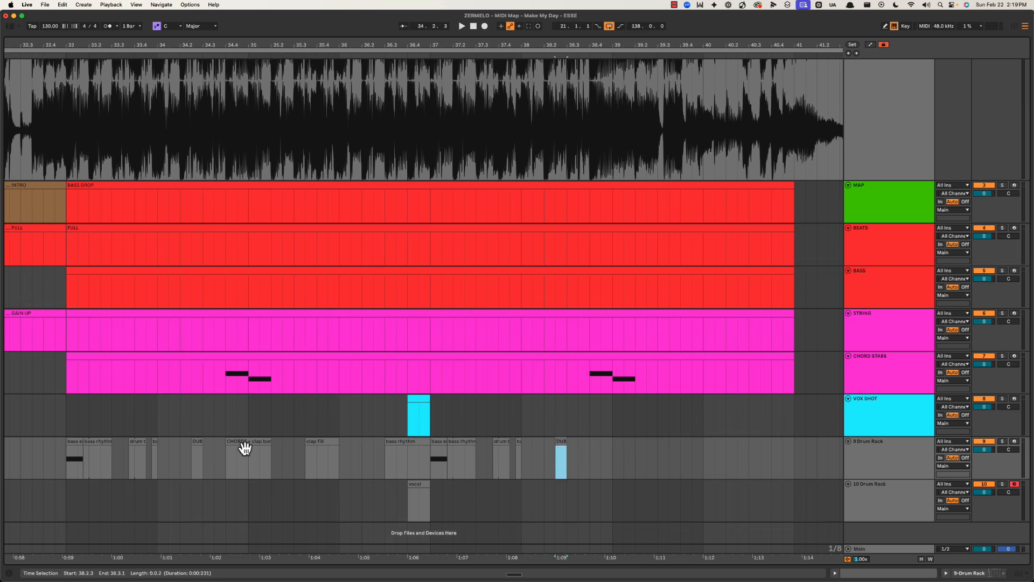
Step: Copy the "CHORDS + clap" clip from 34.4.1 to 38.4.1 on 9 Drum Rack
{"action": "left_click", "coordinate": [262, 446]}
{"action": "left_click_drag", "start_coordinate": [263, 446], "coordinate": [610, 457]}
{"action": "scroll", "coordinate": [275, 463], "scroll_direction": "right", "scroll_amount": 2}
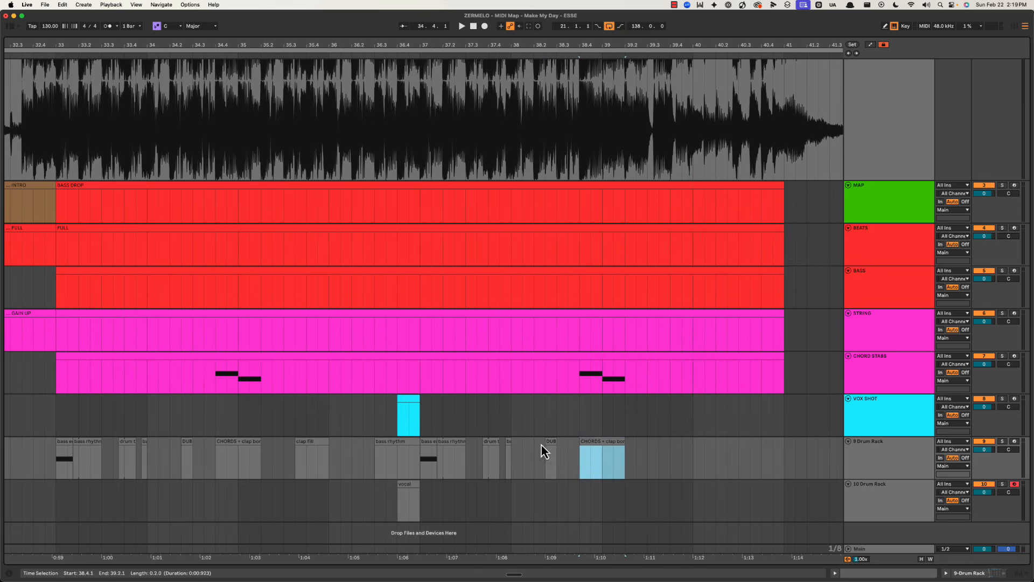
Step: Listen from 38.4.1 and examine the end of the BASS DROP section across bars 39 to 41
{"action": "key", "text": "space"}
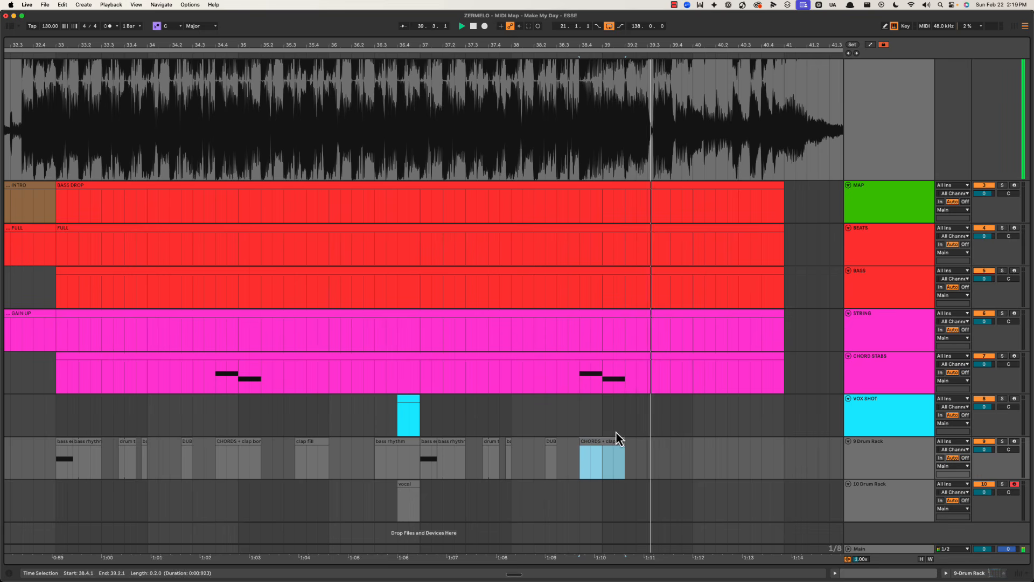
{"action": "left_click_drag", "start_coordinate": [615, 434], "coordinate": [787, 447]}
{"action": "key", "text": "space"}
{"action": "left_click", "coordinate": [881, 212]}
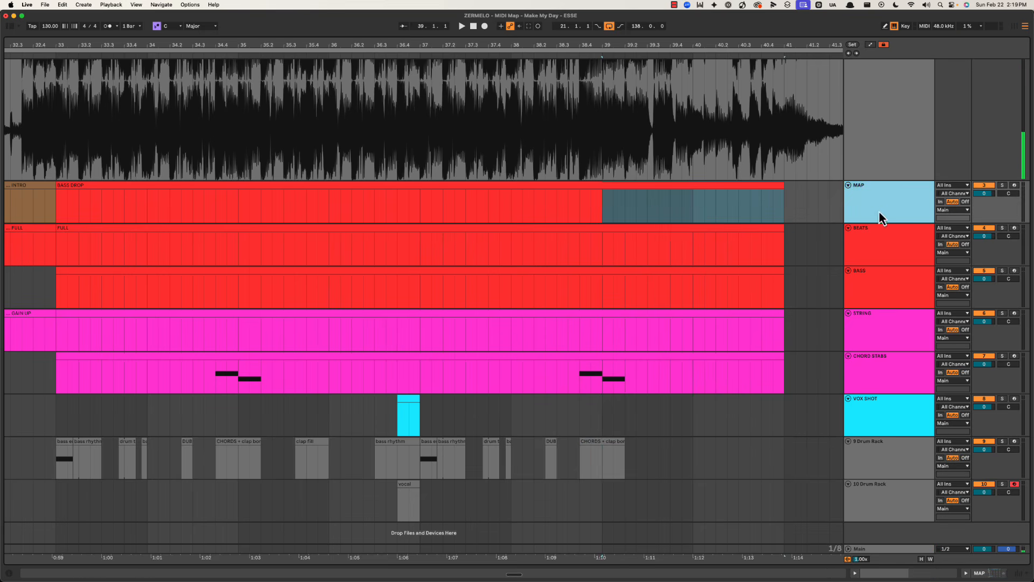
{"action": "scroll", "coordinate": [617, 191], "scroll_direction": "up", "scroll_amount": 4}
{"action": "left_click_drag", "start_coordinate": [592, 182], "coordinate": [797, 175]}
{"action": "left_click_drag", "start_coordinate": [583, 40], "coordinate": [576, 361]}
{"action": "scroll", "coordinate": [399, 459], "scroll_direction": "down", "scroll_amount": 4}
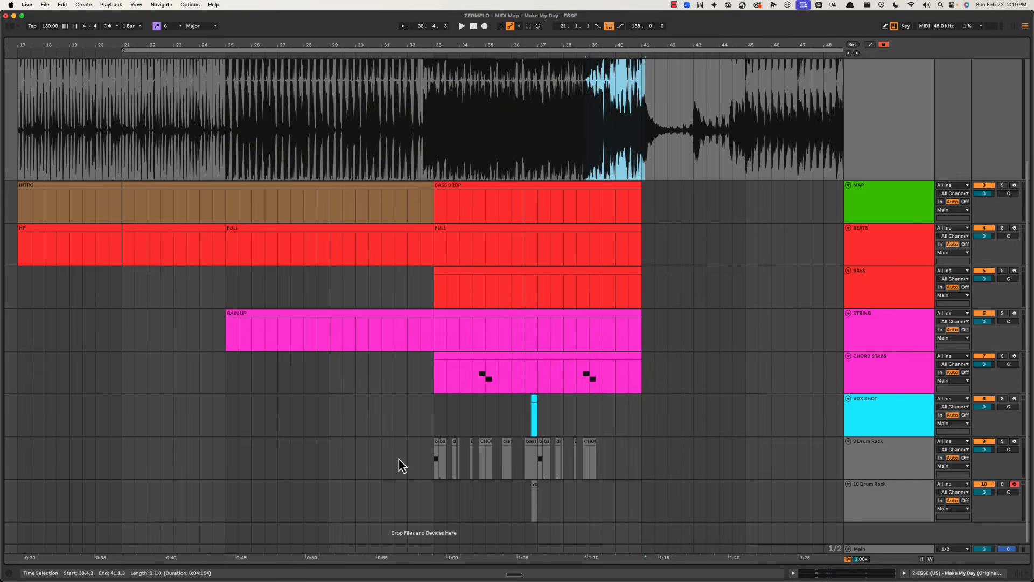
Step: Delete the 9 Drum Rack and 10 Drum Rack tracks
{"action": "left_click", "coordinate": [896, 465]}
{"action": "left_click", "coordinate": [875, 496], "text": "shift"}
{"action": "key", "text": "Delete"}
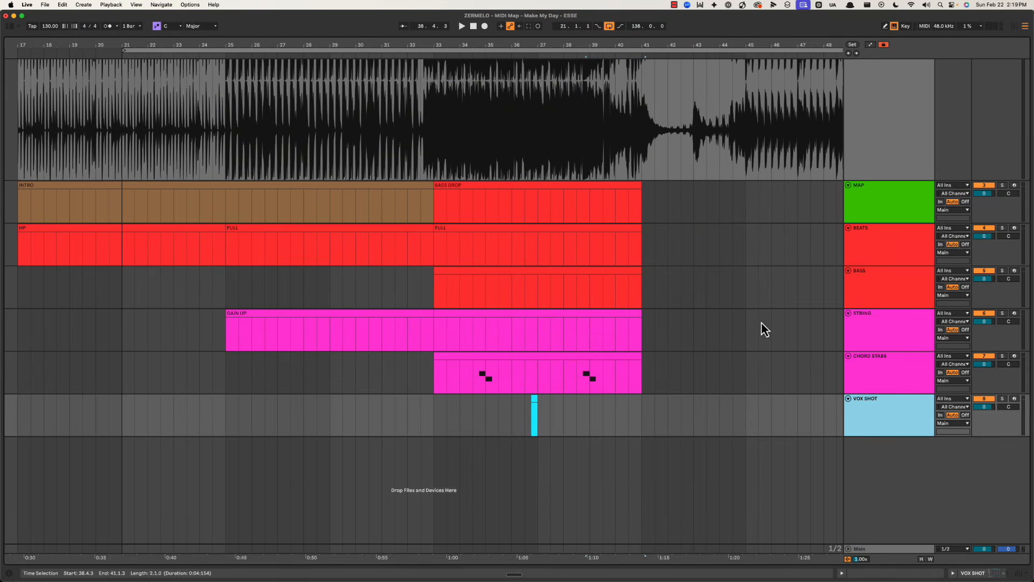
Step: Listen from 38.3.1, split the CHORD STABS clip at 39.1.1 and name the second part "VERB BOMB"
{"action": "left_click_drag", "start_coordinate": [566, 42], "coordinate": [441, 51]}
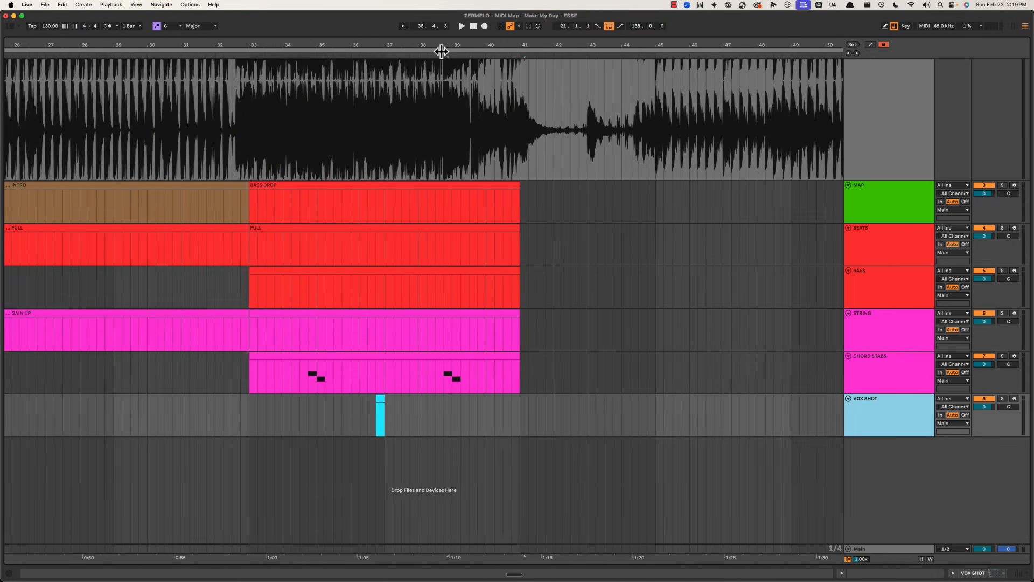
{"action": "scroll", "coordinate": [455, 185], "scroll_direction": "up", "scroll_amount": 5}
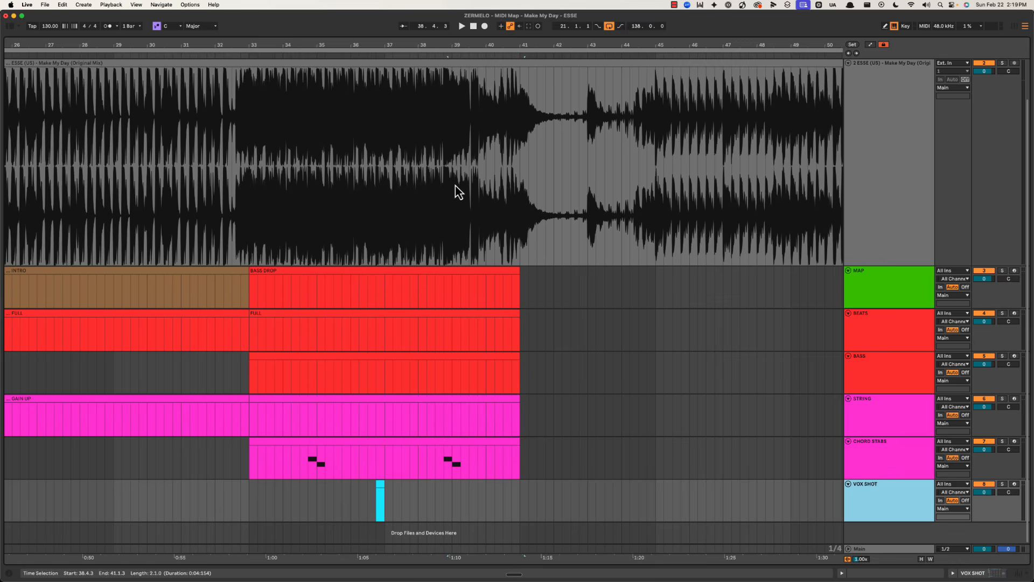
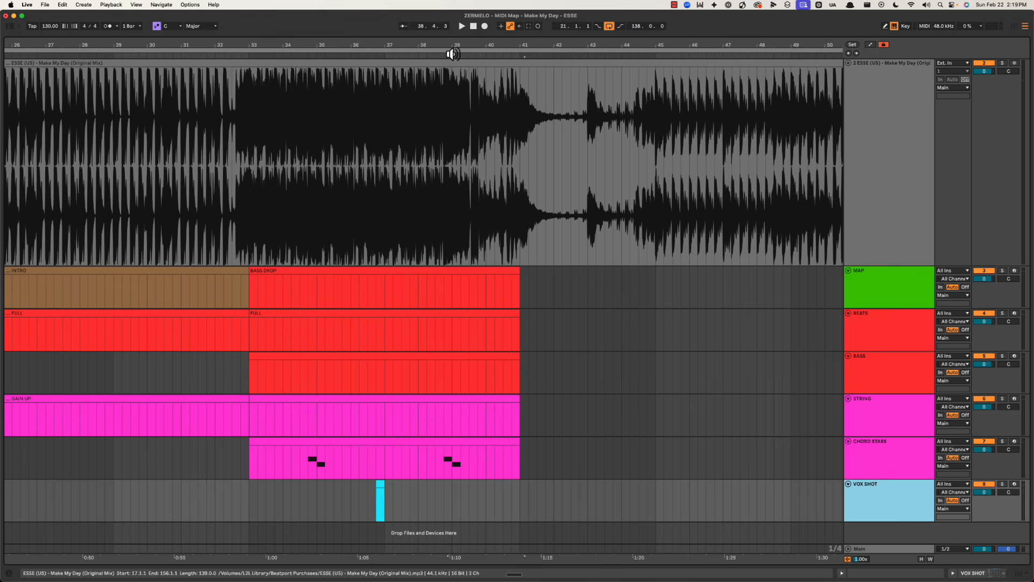
{"action": "left_click_drag", "start_coordinate": [446, 41], "coordinate": [416, 139]}
{"action": "mouse_move", "coordinate": [380, 43]}
{"action": "left_mouse_down"}
{"action": "mouse_move", "coordinate": [405, 45]}
{"action": "mouse_move", "coordinate": [387, 47]}
{"action": "left_mouse_up"}
{"action": "left_click", "coordinate": [357, 108]}
{"action": "key", "text": "space"}
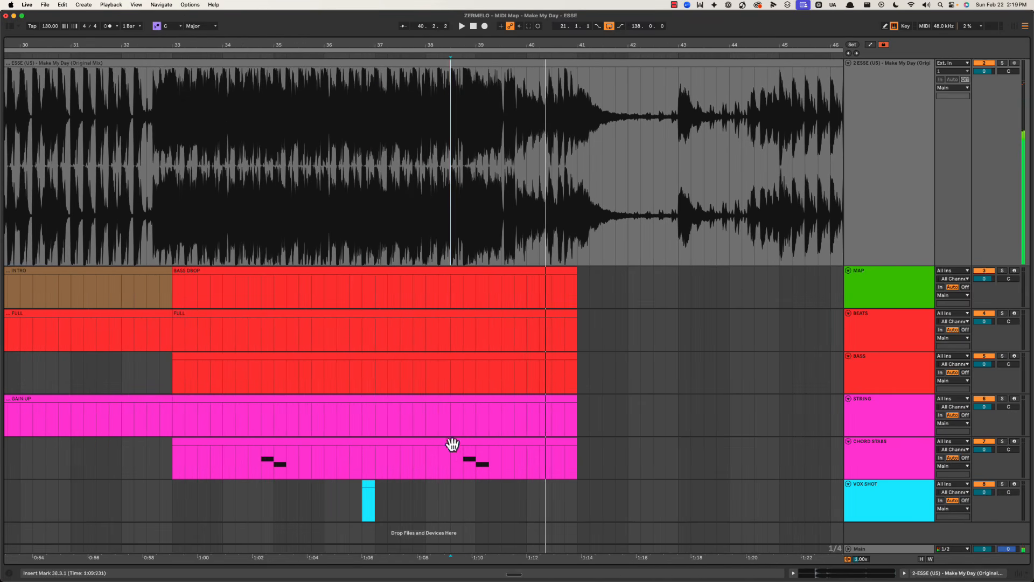
{"action": "left_click", "coordinate": [475, 470]}
{"action": "key", "text": "space"}
{"action": "left_click", "coordinate": [509, 449], "text": "shift"}
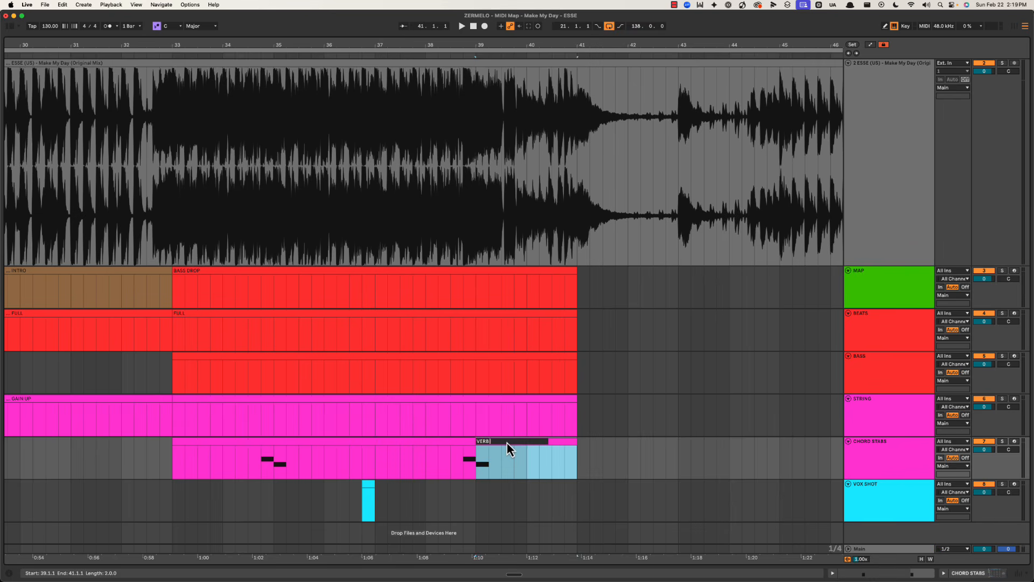
{"action": "type", "text": "VERB BOMB"}
{"action": "key", "text": "Return"}
Step: Listen from 39.1.1 and insert a green MIDI track named EDIT directly below MAP
{"action": "key", "text": "space"}
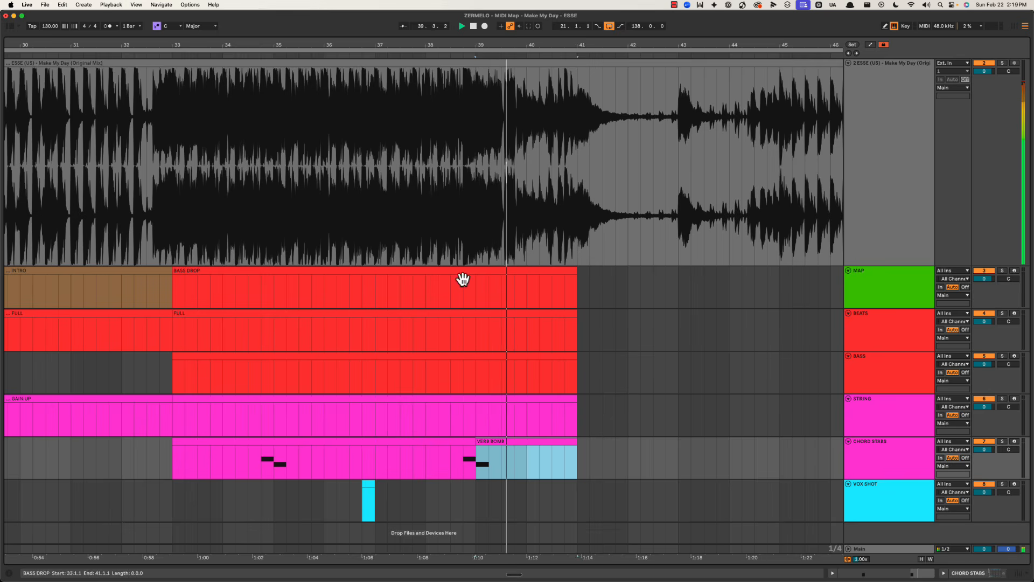
{"action": "key", "text": "space"}
{"action": "left_click", "coordinate": [865, 289]}
{"action": "left_click", "coordinate": [856, 327]}
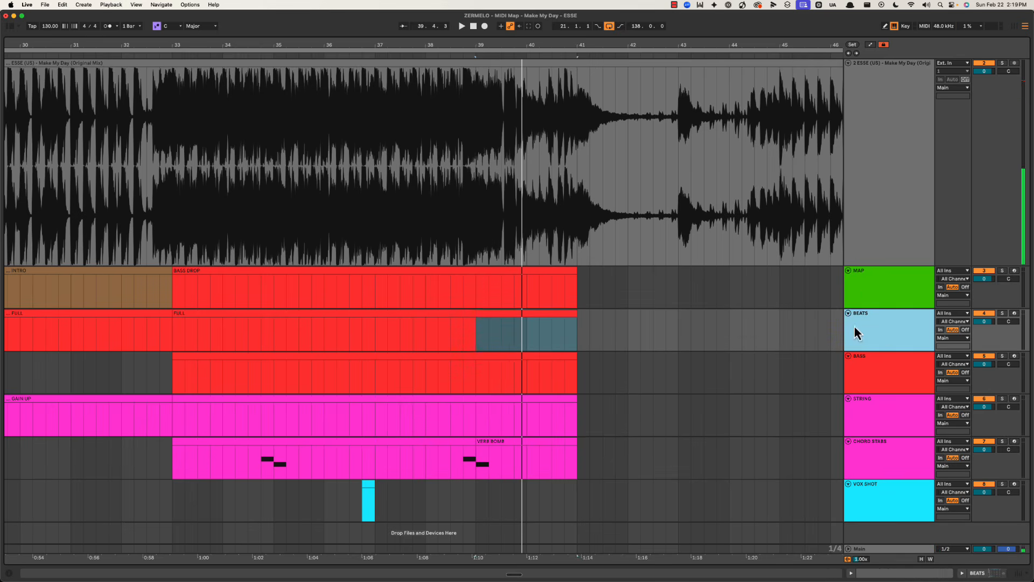
{"action": "left_click", "coordinate": [483, 329]}
{"action": "left_click", "coordinate": [890, 270]}
{"action": "key", "text": "shift+super+t"}
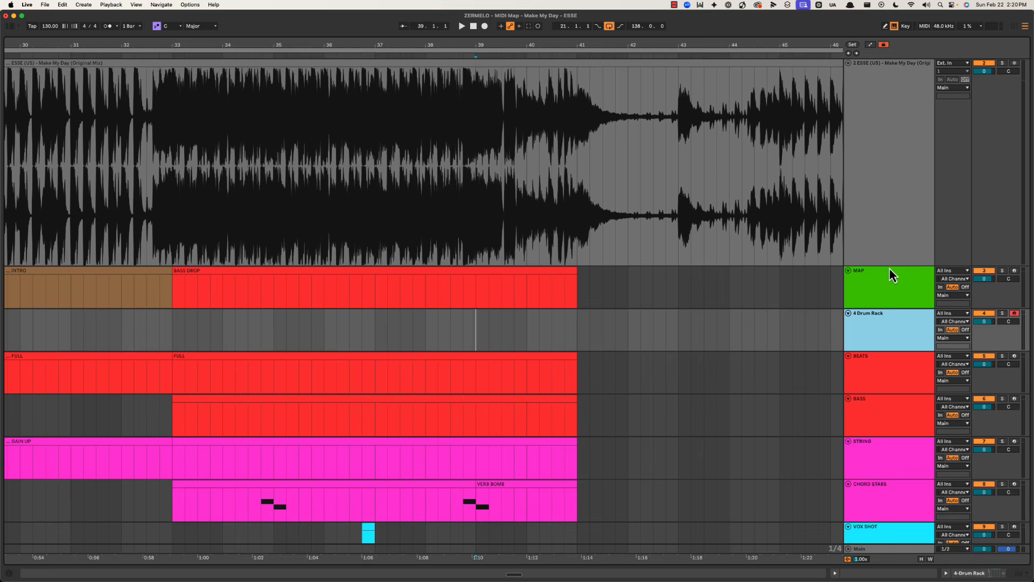
{"action": "right_click", "coordinate": [886, 325]}
{"action": "left_click", "coordinate": [927, 509]}
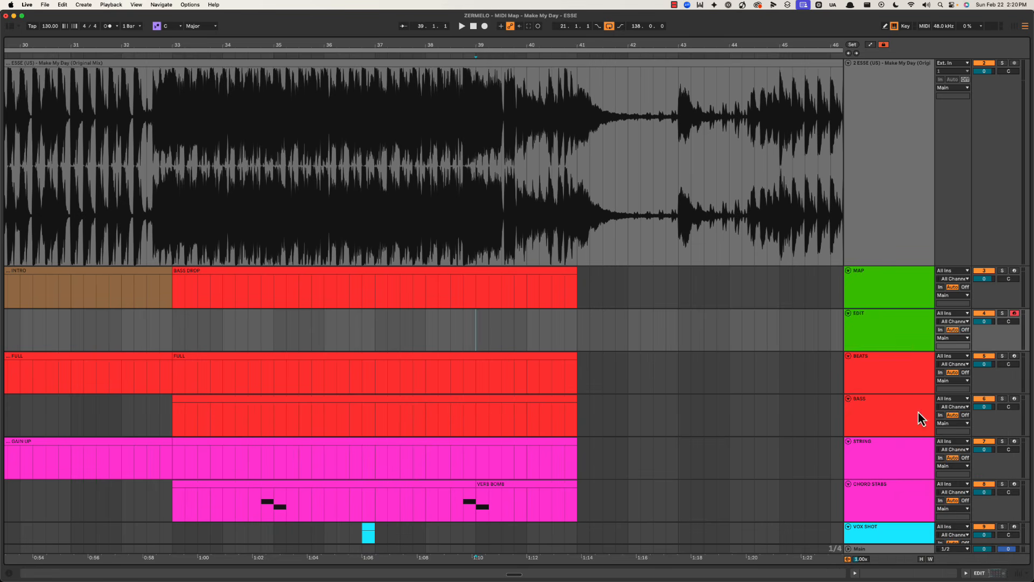
Step: Create an empty MIDI clip from 39.1.1 to 41.1.1 on the EDIT track and return to the full arrangement
{"action": "left_click_drag", "start_coordinate": [477, 325], "coordinate": [581, 329]}
{"action": "key", "text": "shift+super+m"}
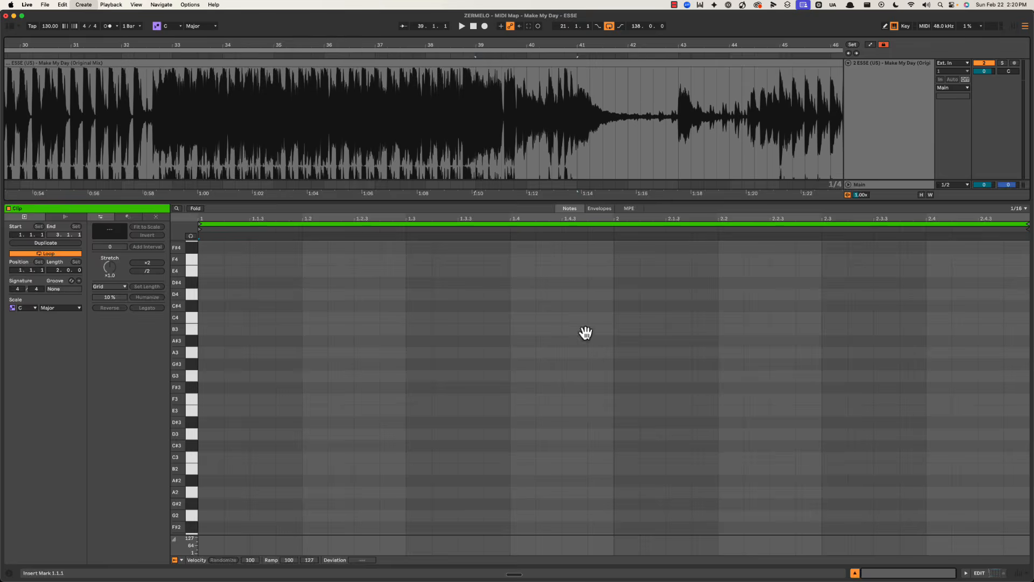
{"action": "key", "text": "super+alt+l"}
Step: Split the BEATS clip at 39.1.1 and name the second part "KICK CUT"
{"action": "left_click", "coordinate": [473, 376]}
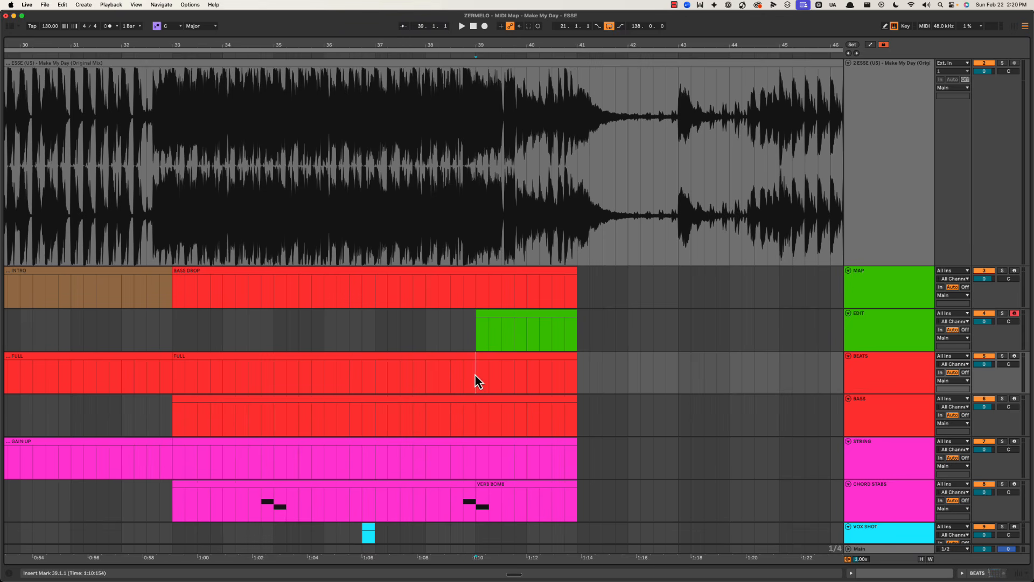
{"action": "key", "text": "super+e"}
{"action": "left_click", "coordinate": [516, 362]}
{"action": "key", "text": "super+r"}
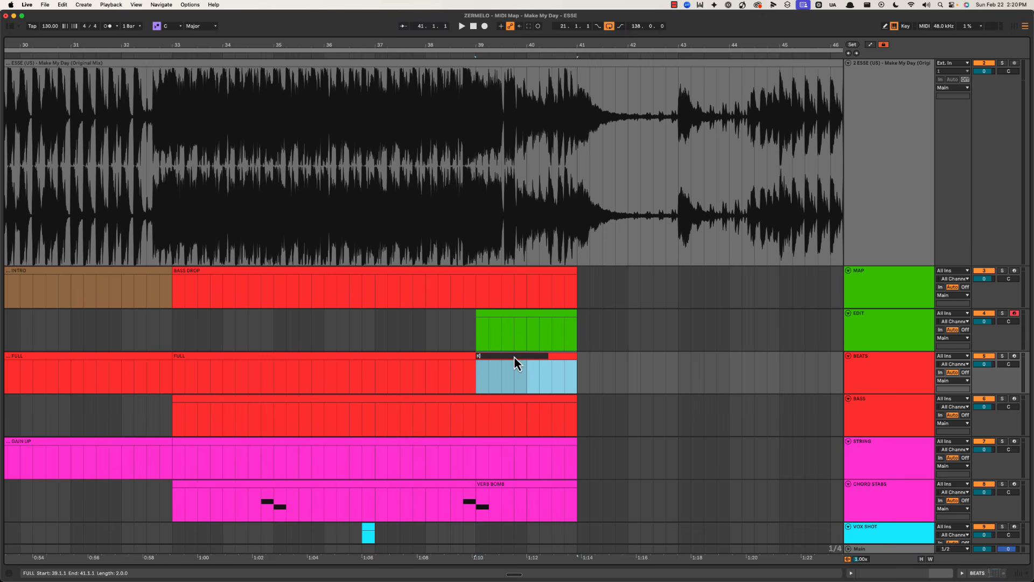
{"action": "type", "text": "KICK CUT"}
{"action": "key", "text": "Return"}
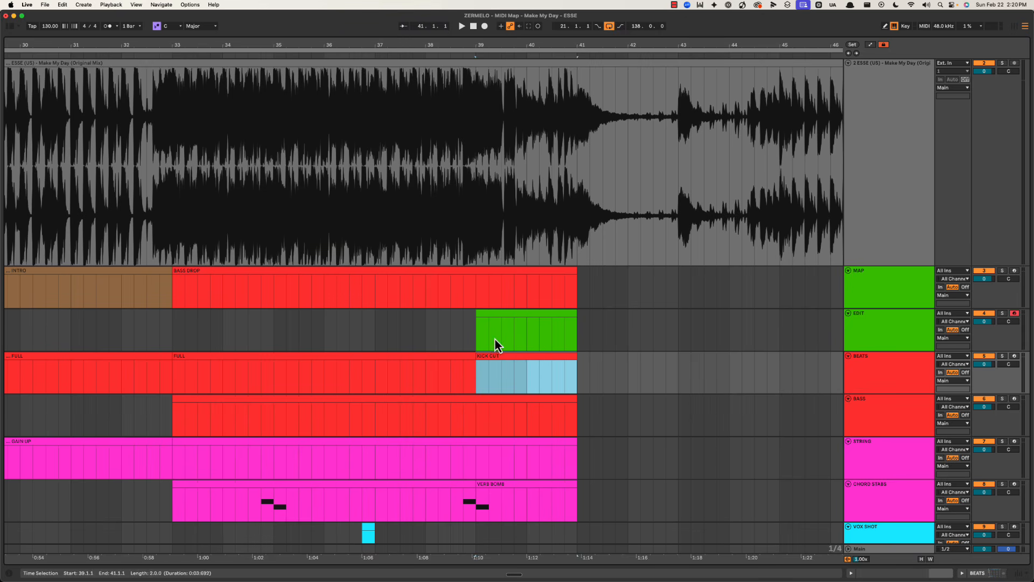
Step: Examine the EDIT range from 39.1.1 and the waveform following the bass drop from 41.1.1 to 50.3.1
{"action": "left_click_drag", "start_coordinate": [494, 338], "coordinate": [602, 338]}
{"action": "left_click_drag", "start_coordinate": [535, 42], "coordinate": [531, 42]}
{"action": "left_click_drag", "start_coordinate": [490, 329], "coordinate": [592, 325]}
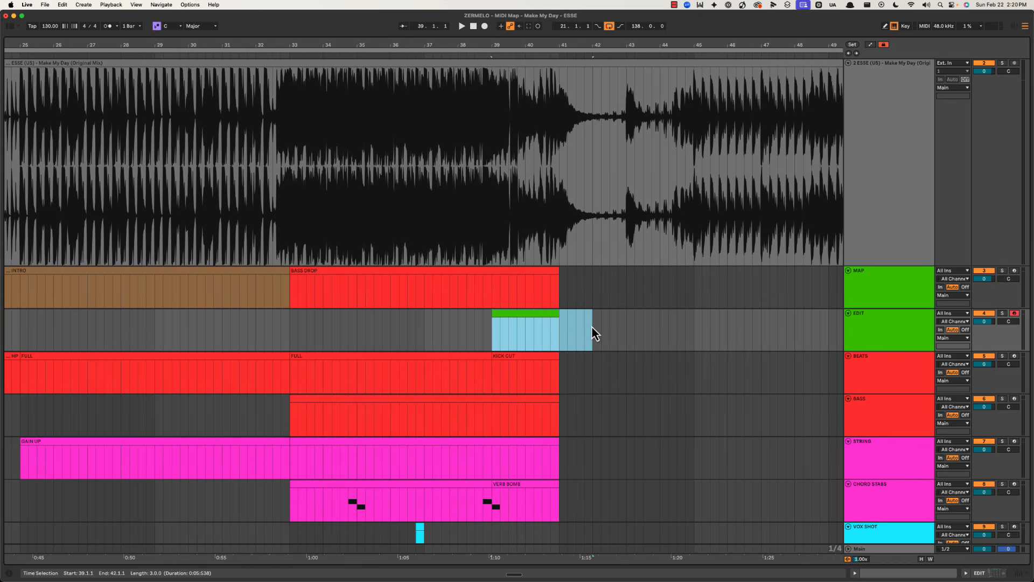
{"action": "left_click", "coordinate": [503, 313]}
{"action": "left_click_drag", "start_coordinate": [495, 223], "coordinate": [628, 216]}
{"action": "left_click", "coordinate": [490, 210]}
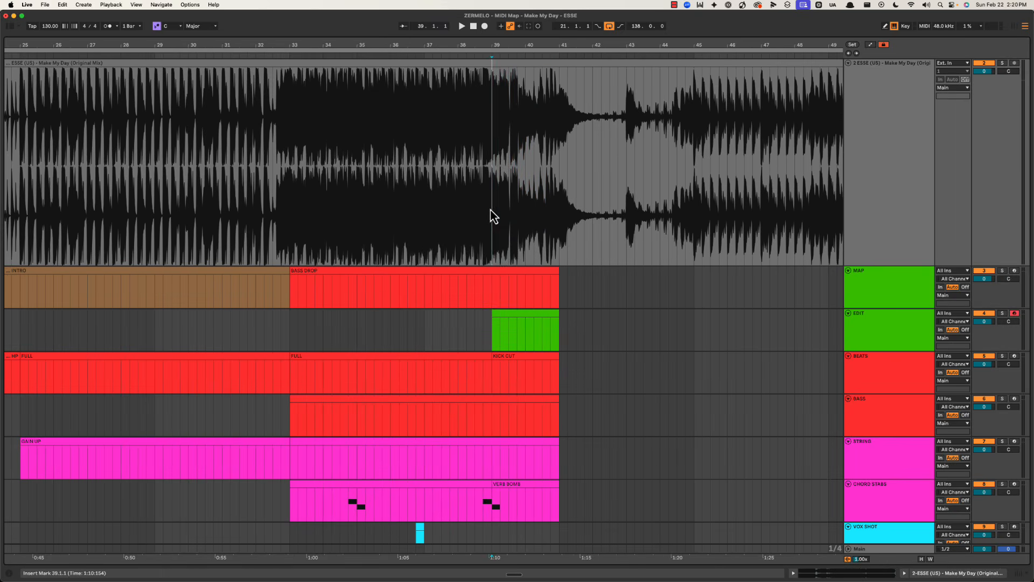
{"action": "scroll", "coordinate": [495, 244], "scroll_direction": "down", "scroll_amount": 2}
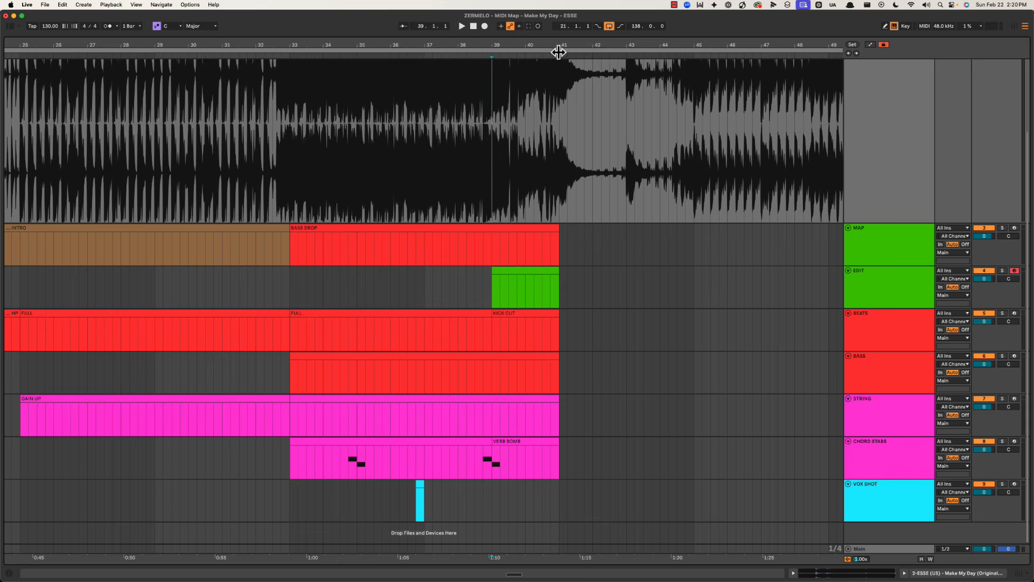
{"action": "left_click_drag", "start_coordinate": [558, 46], "coordinate": [562, 46]}
{"action": "left_click_drag", "start_coordinate": [463, 123], "coordinate": [677, 141]}
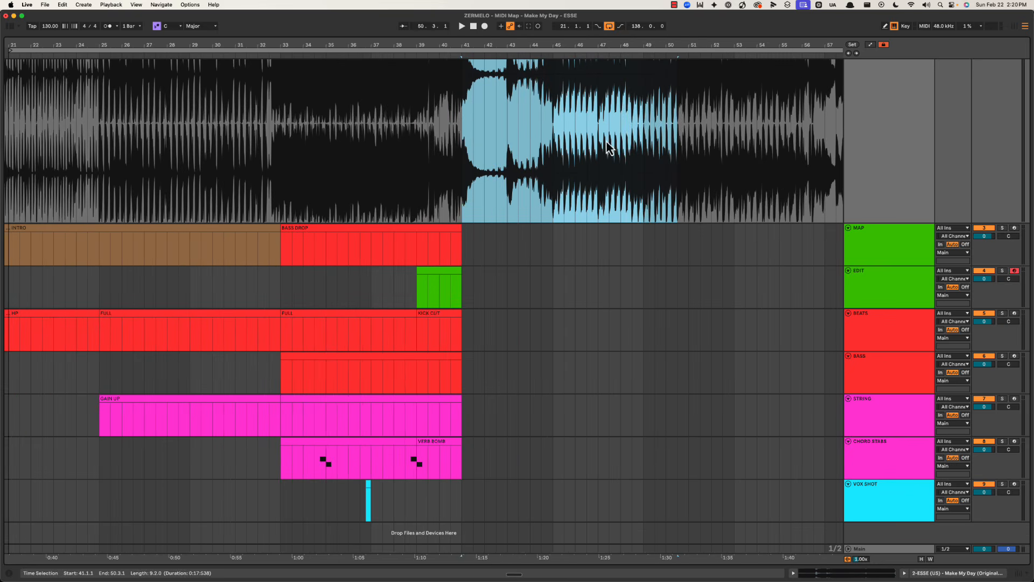
{"action": "left_click", "coordinate": [421, 202]}
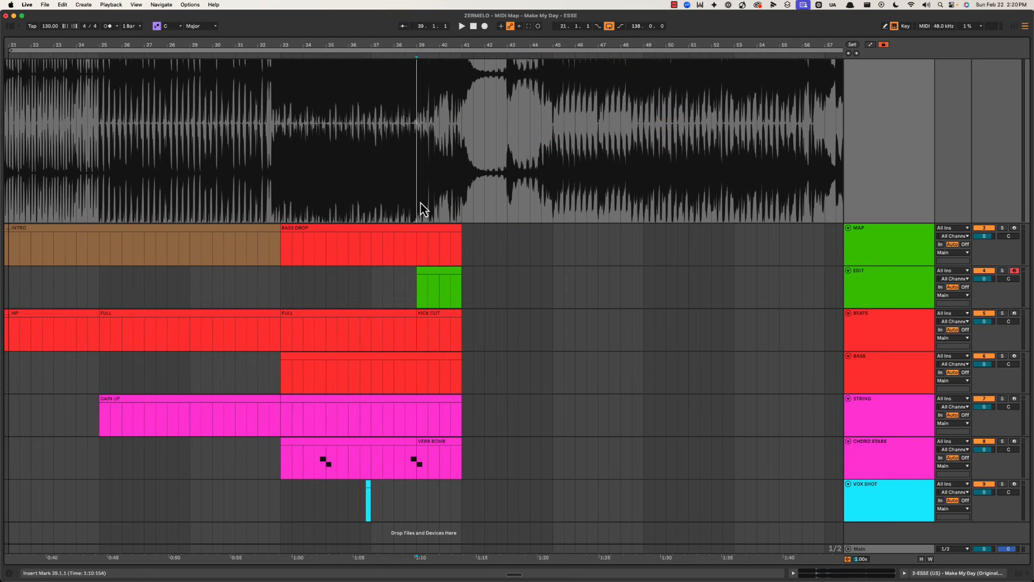
Step: Listen to the bass drop's ending from 39.1.1 and the chord stabs from 38.4.3
{"action": "left_click_drag", "start_coordinate": [443, 41], "coordinate": [444, 43]}
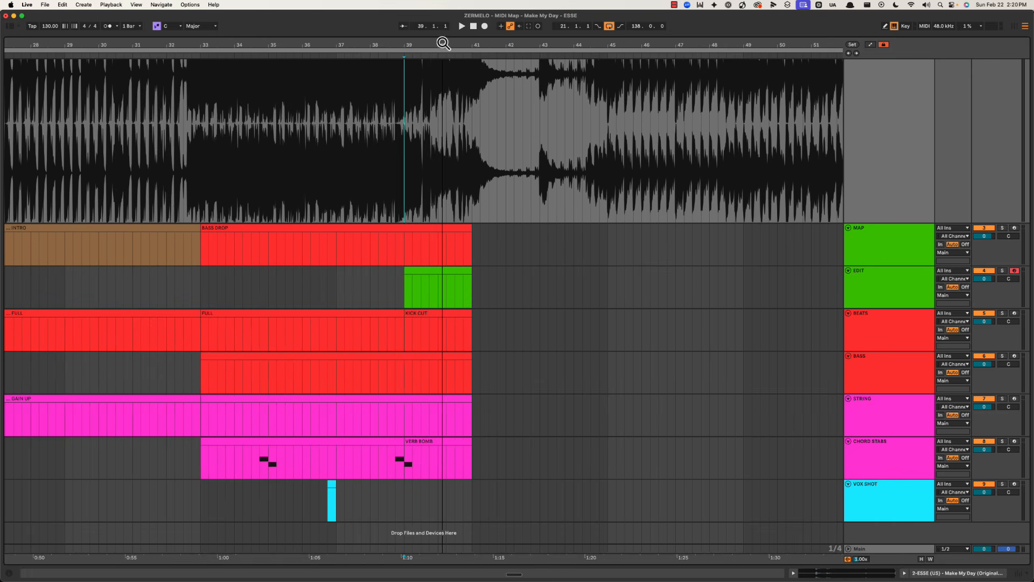
{"action": "key", "text": "space"}
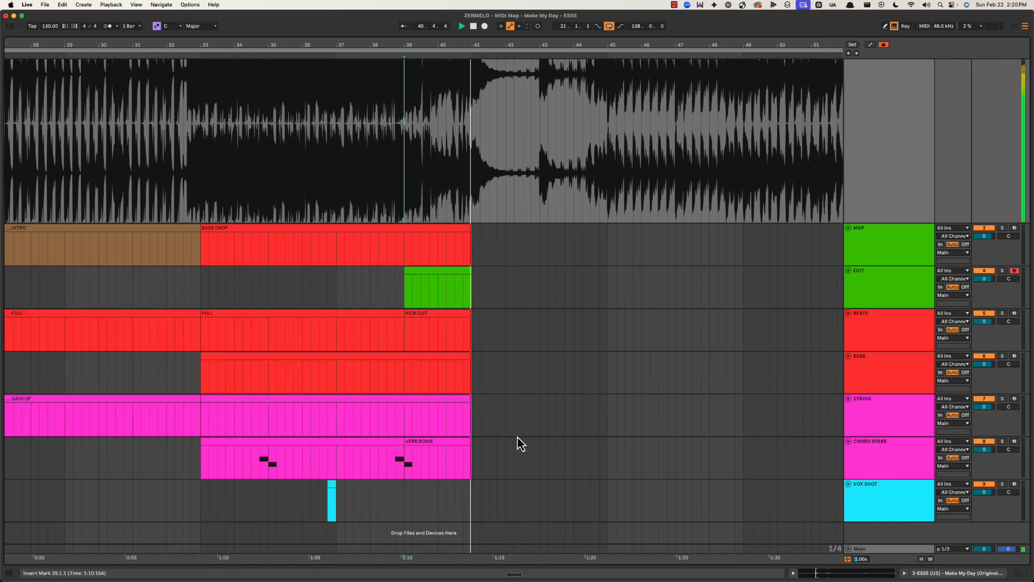
{"action": "left_click", "coordinate": [425, 453]}
{"action": "key", "text": "space"}
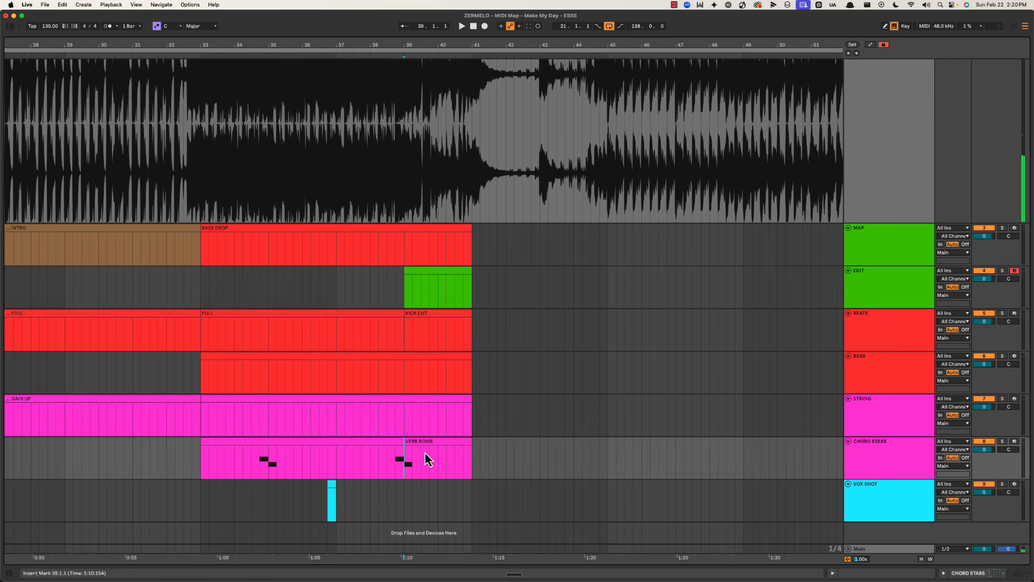
{"action": "key", "text": "space"}
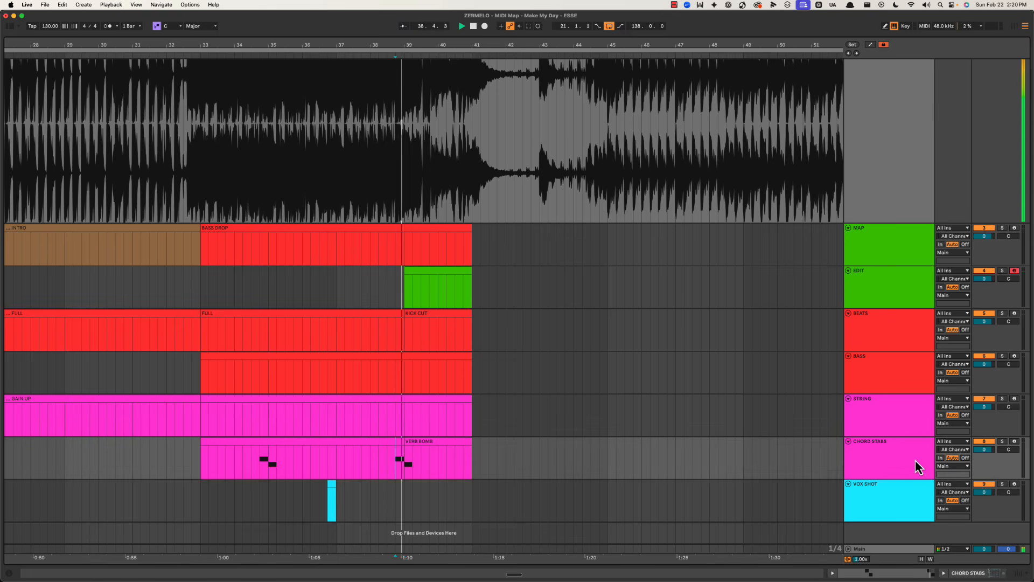
Step: Insert a pink MIDI track named MAIN CHORD STABS directly below CHORD STABS
{"action": "left_click", "coordinate": [892, 457]}
{"action": "key", "text": "super+shift+t"}
{"action": "scroll", "coordinate": [891, 457], "scroll_direction": "down", "scroll_amount": 2}
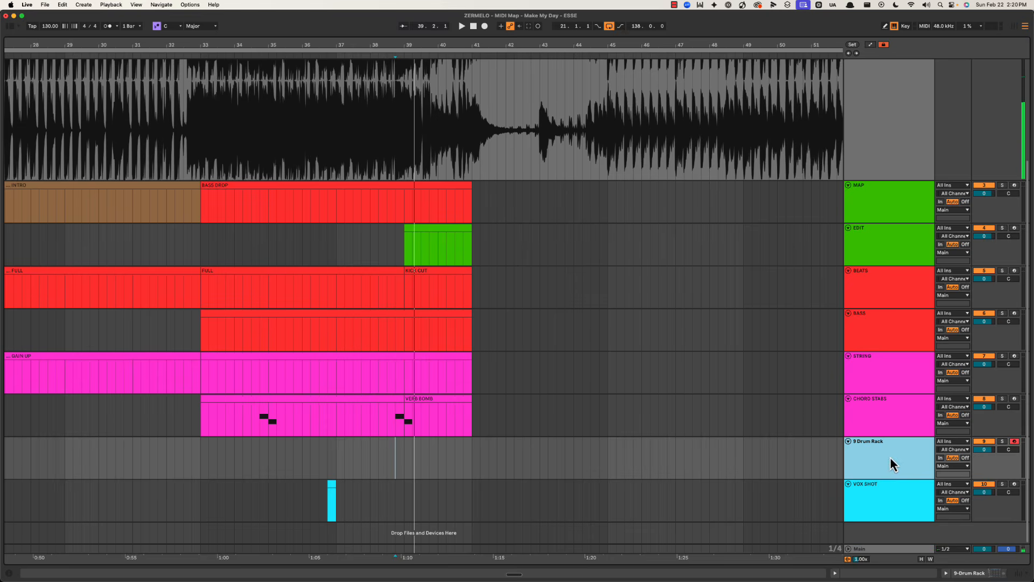
{"action": "key", "text": "super+r"}
{"action": "type", "text": "CHOR"}
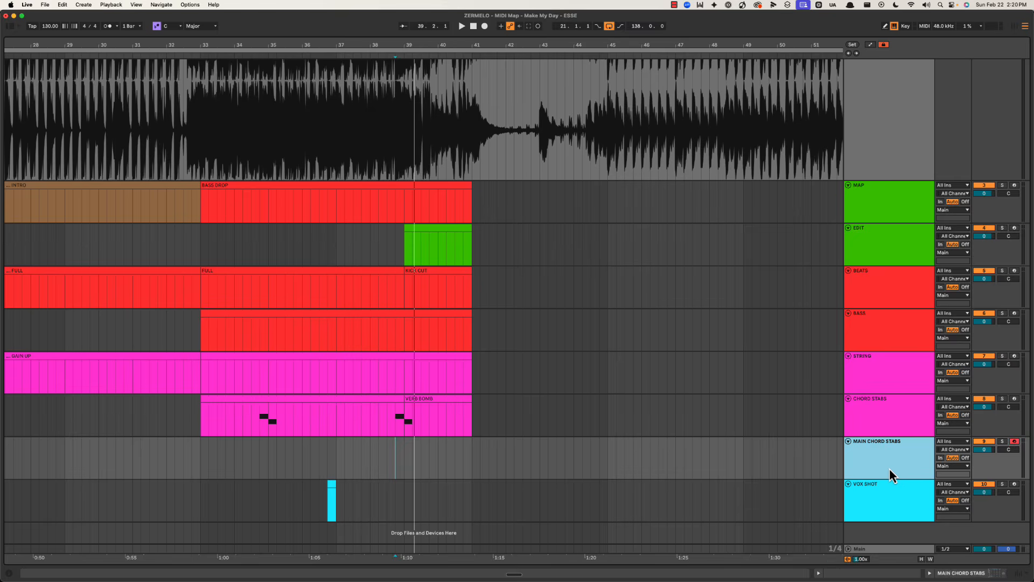
{"action": "right_click", "coordinate": [890, 469]}
{"action": "left_click", "coordinate": [994, 402]}
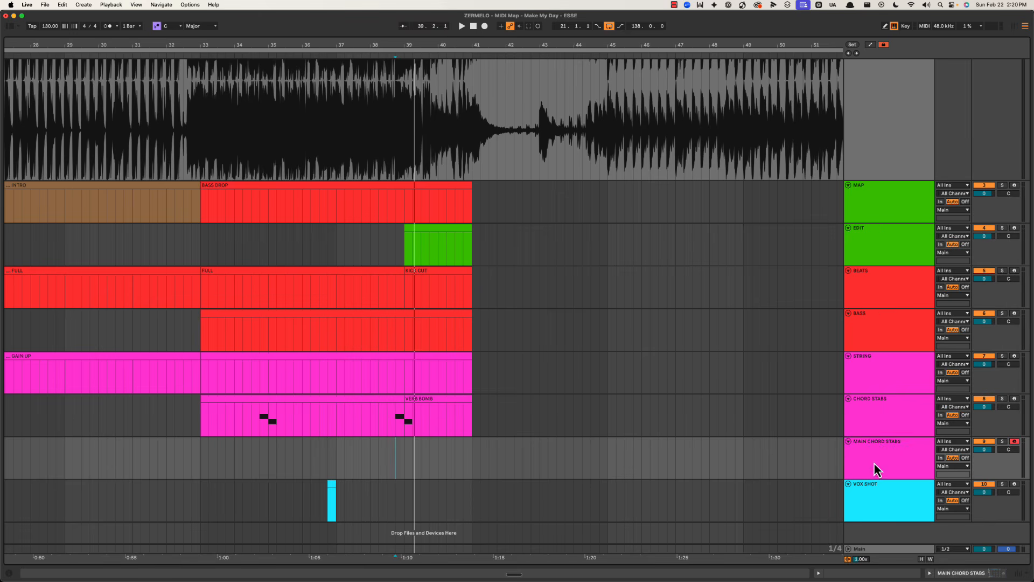
Step: Listen from 40.4.1 and create a MIDI clip from 40.3.1 to 41.1.1 on MAIN CHORD STABS
{"action": "left_click", "coordinate": [442, 453]}
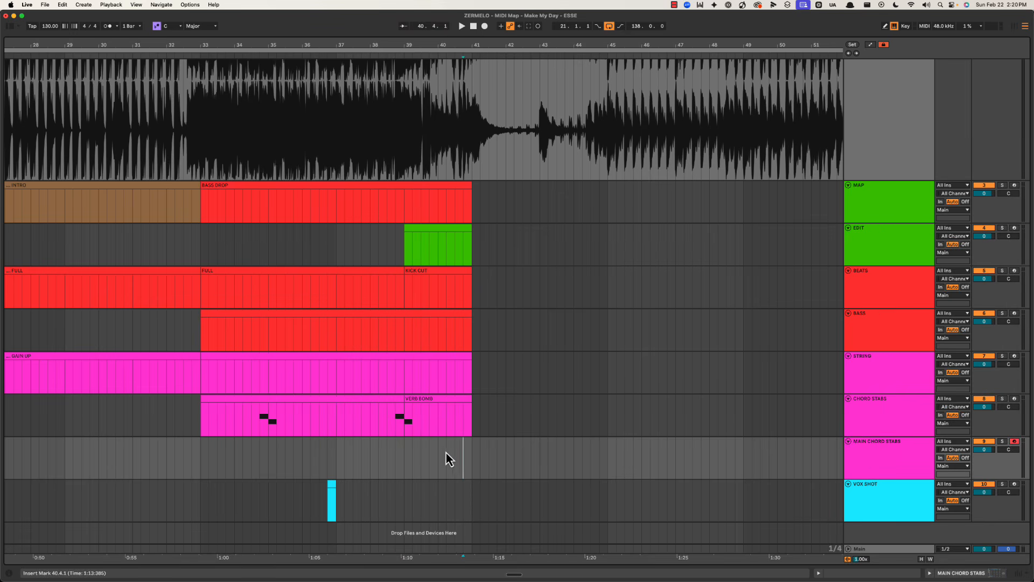
{"action": "key", "text": "space"}
{"action": "left_click_drag", "start_coordinate": [455, 451], "coordinate": [473, 450]}
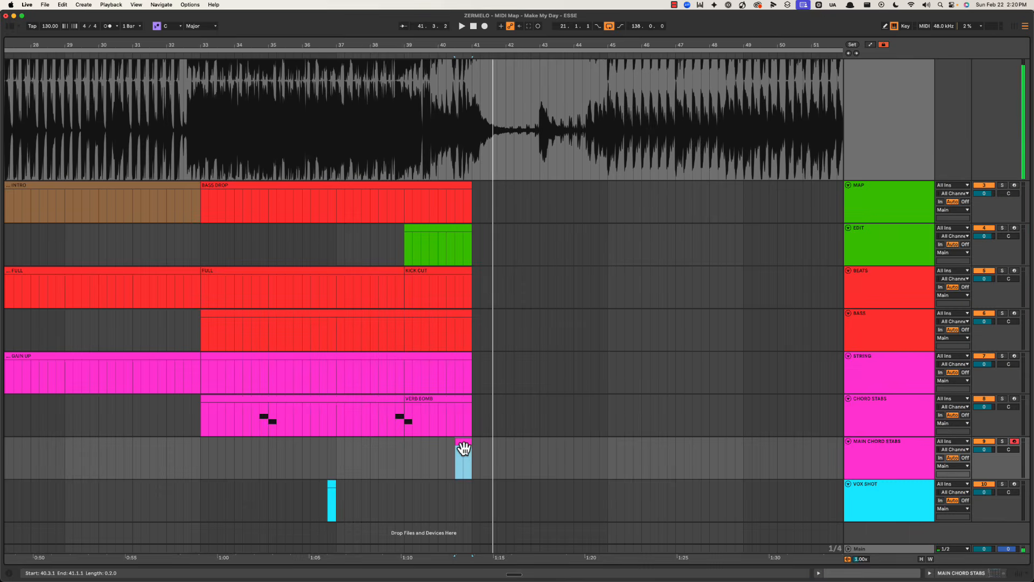
{"action": "key", "text": "super+shift+m"}
{"action": "key", "text": "space"}
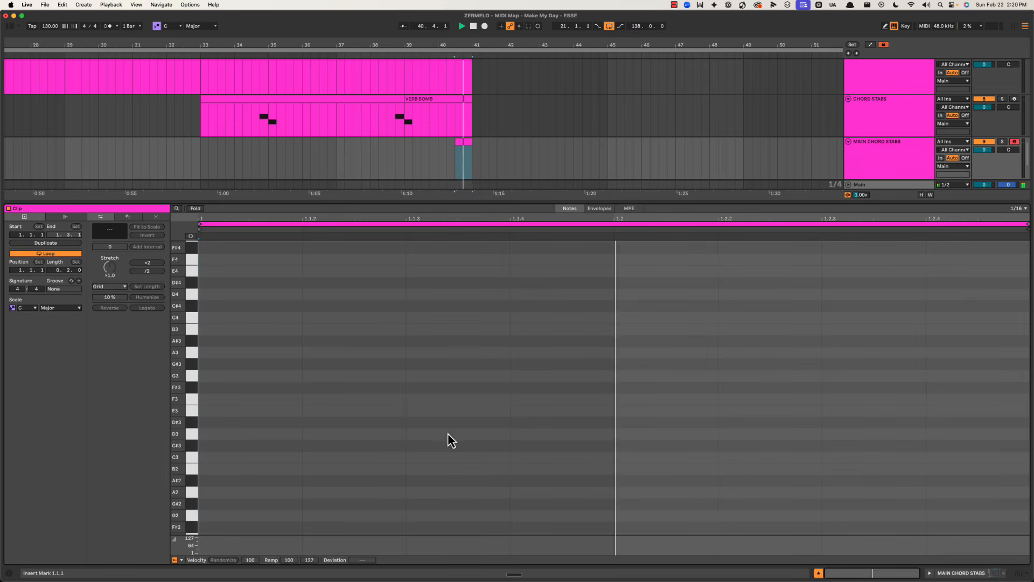
{"action": "double_click", "coordinate": [563, 203]}
Step: Stop playback and place the insert marker at 41.1.1 on the Make My Day waveform
{"action": "scroll", "coordinate": [457, 371], "scroll_direction": "up", "scroll_amount": 5}
{"action": "key", "text": "space"}
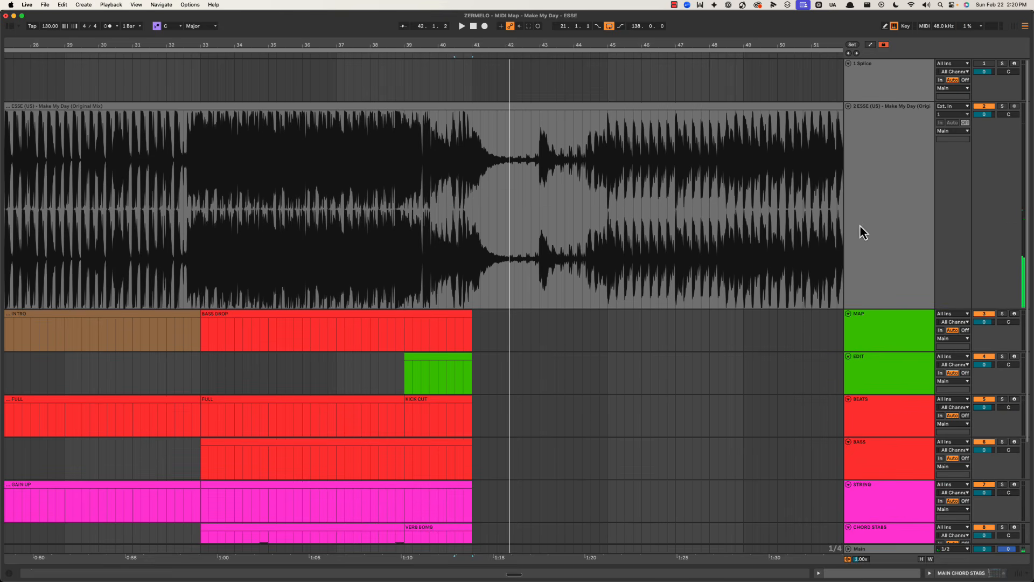
{"action": "left_click", "coordinate": [473, 171]}
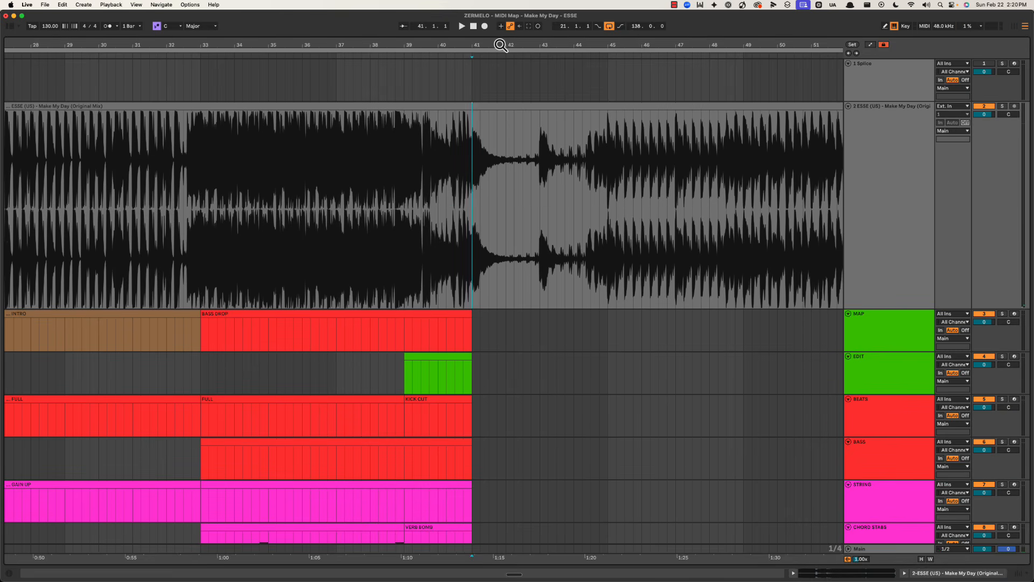
{"action": "left_click_drag", "start_coordinate": [500, 45], "coordinate": [501, 45]}
Step: Switch to the HD2 Formula Cheat Sheet in Google Docs, mark Bass line as done under BASS DROP and review the drum-lift item
{"action": "key", "text": "super+Tab"}
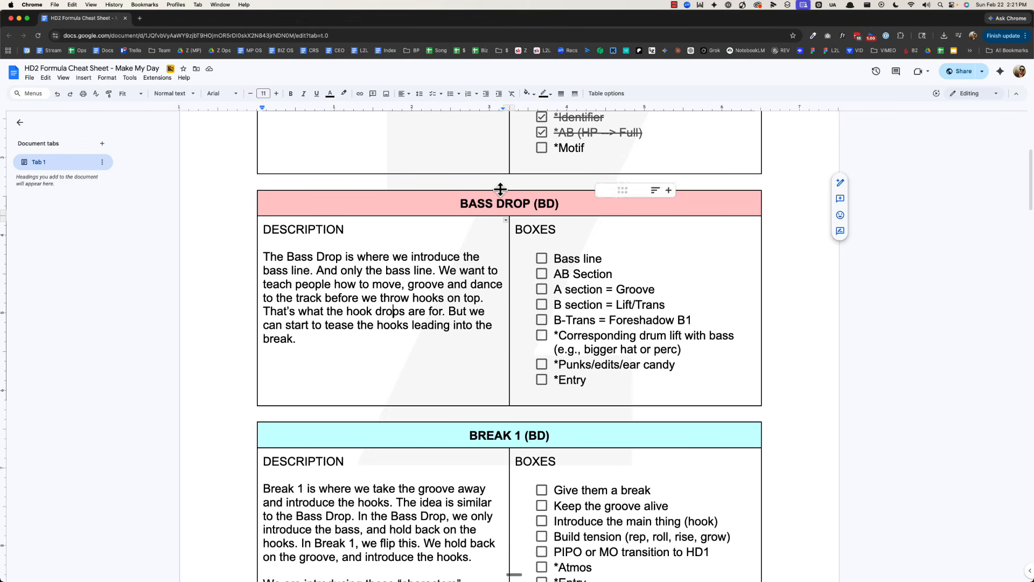
{"action": "left_click", "coordinate": [542, 258]}
{"action": "left_click_drag", "start_coordinate": [613, 275], "coordinate": [622, 277]}
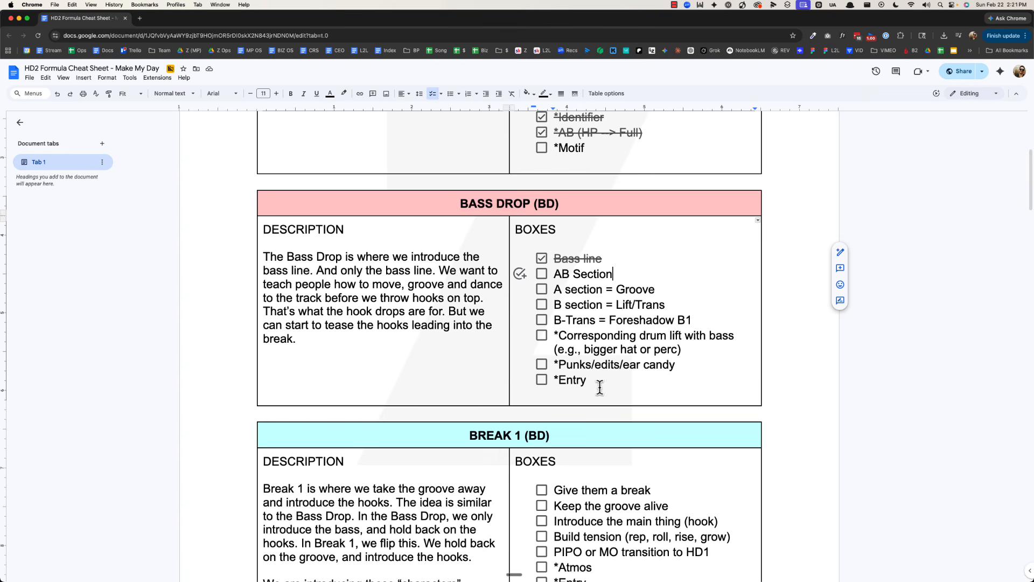
{"action": "scroll", "coordinate": [650, 353], "scroll_direction": "down", "scroll_amount": 1}
{"action": "triple_click", "coordinate": [652, 350]}
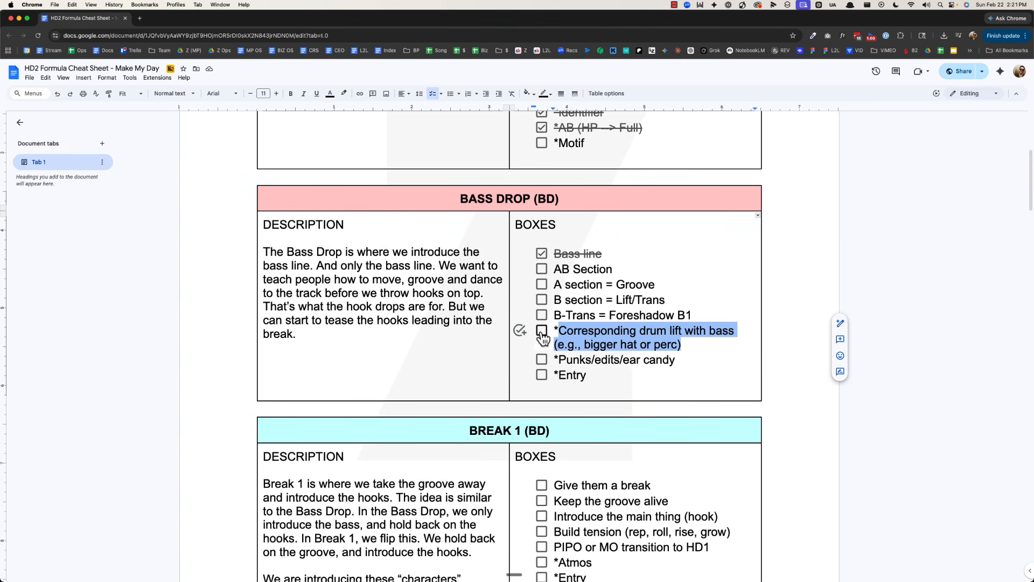
{"action": "left_click", "coordinate": [709, 349]}
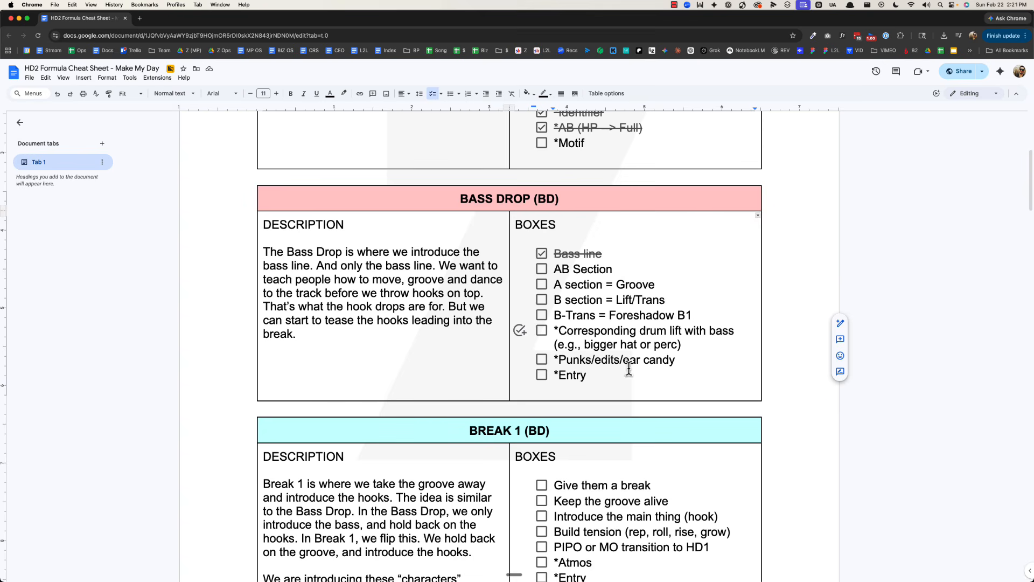
Step: Mark *Punks/edits/ear candy and *Entry as done in the BASS DROP checklist
{"action": "left_click", "coordinate": [692, 359]}
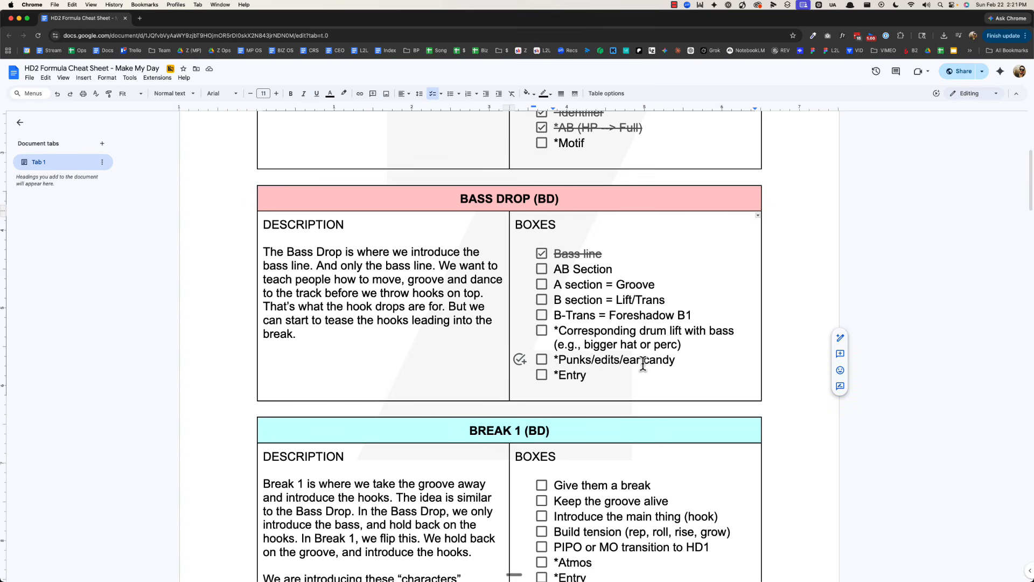
{"action": "left_click_drag", "start_coordinate": [624, 361], "coordinate": [695, 357]}
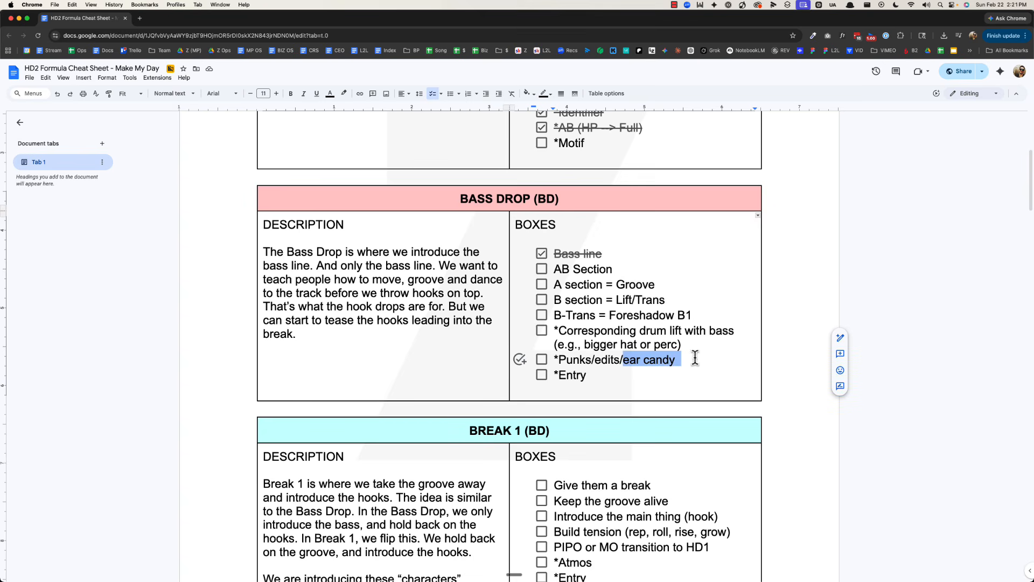
{"action": "left_click", "coordinate": [542, 359]}
{"action": "left_click", "coordinate": [590, 375]}
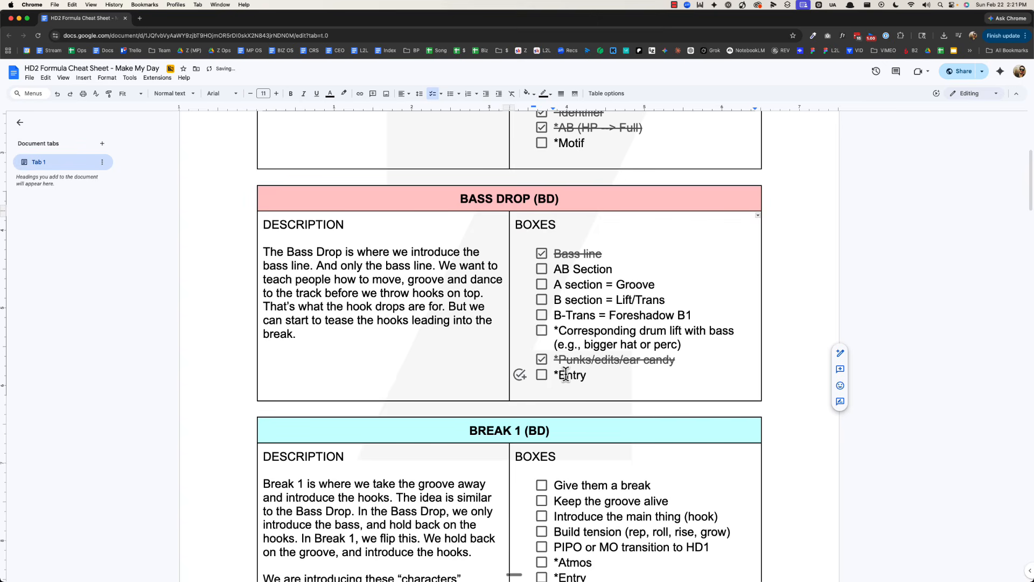
Step: Switch to Ableton Live and listen to the start of the bass drop from 33.1.1
{"action": "key", "text": "super+Tab"}
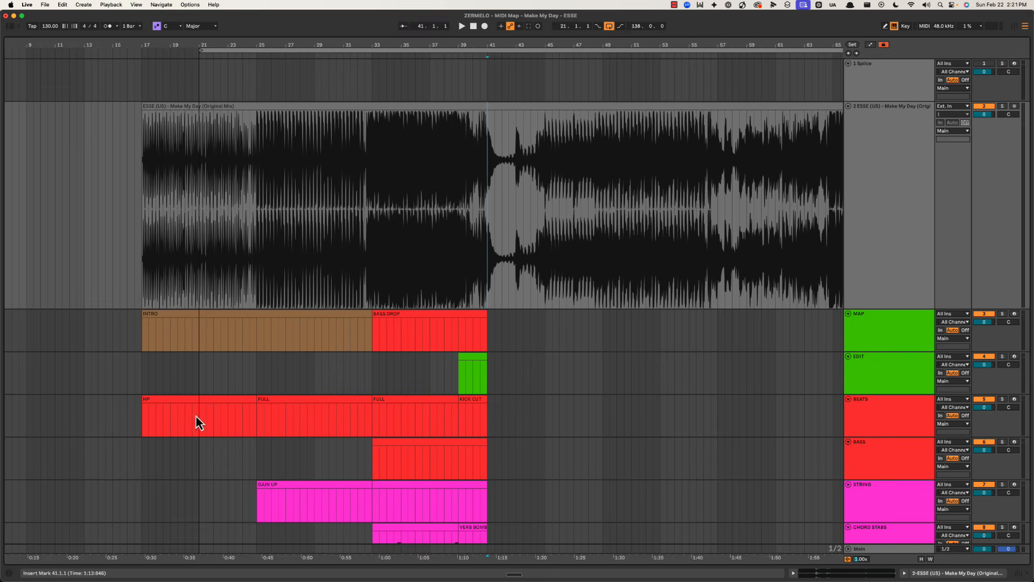
{"action": "left_click", "coordinate": [372, 272]}
{"action": "key", "text": "space"}
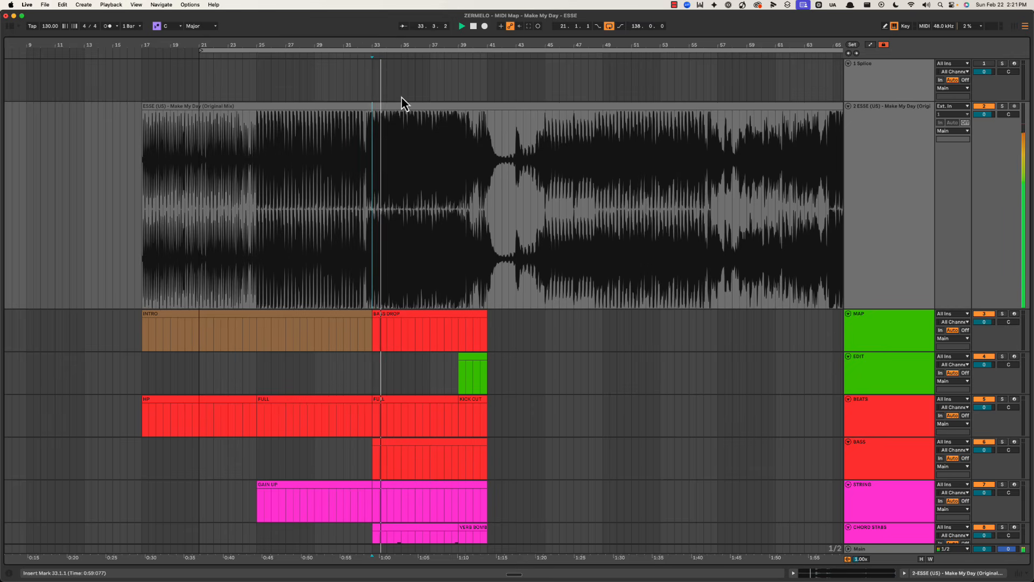
{"action": "left_click_drag", "start_coordinate": [404, 37], "coordinate": [404, 44]}
Step: Switch to the cheat sheet in Google Docs and review the BASS DROP checklist, from *Entry back to Bass line
{"action": "key", "text": "super+Tab"}
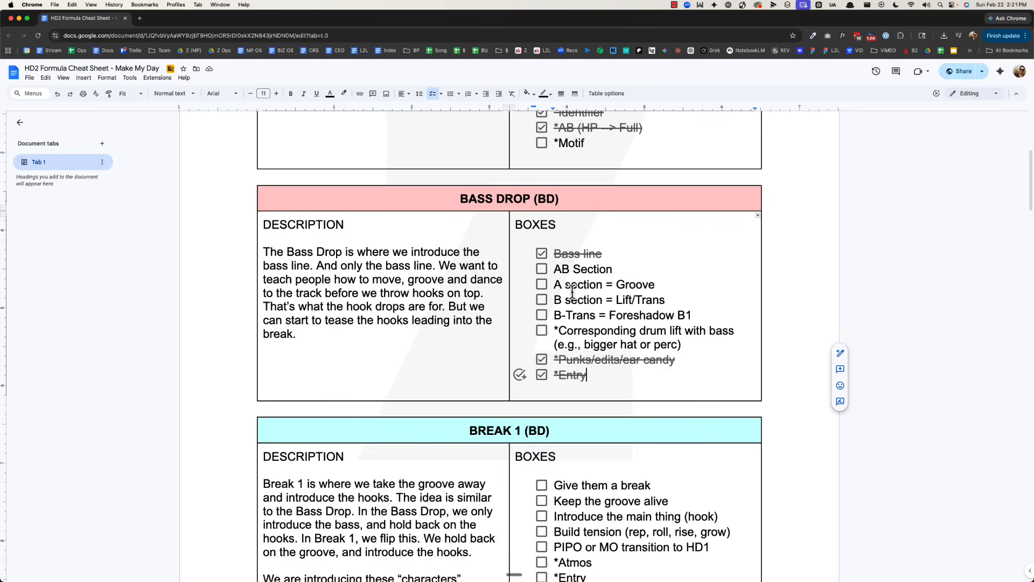
{"action": "scroll", "coordinate": [573, 291], "scroll_direction": "down", "scroll_amount": 2}
{"action": "scroll", "coordinate": [576, 285], "scroll_direction": "down", "scroll_amount": 1}
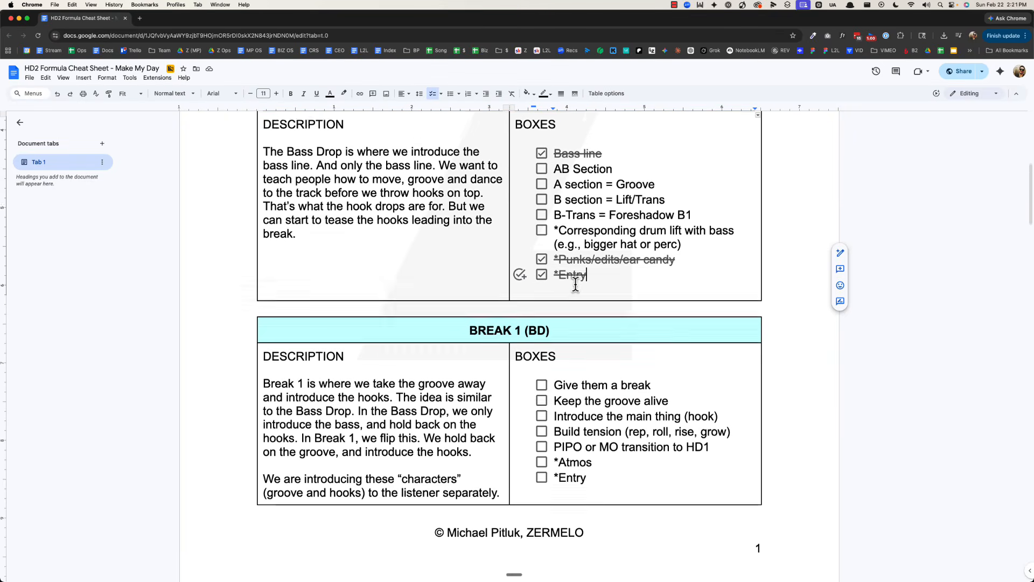
{"action": "left_click_drag", "start_coordinate": [594, 249], "coordinate": [566, 250]}
{"action": "left_click", "coordinate": [615, 251]}
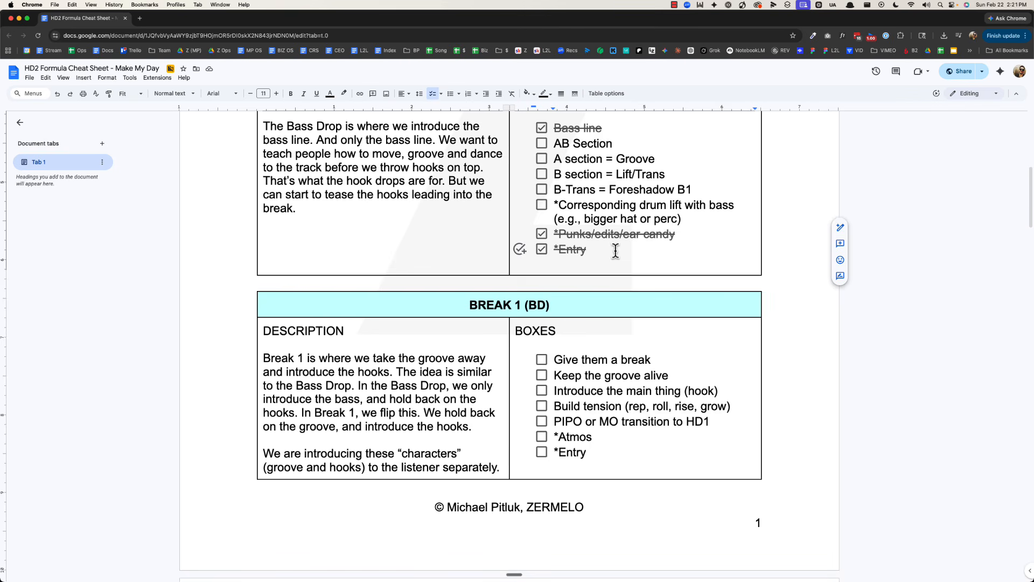
{"action": "scroll", "coordinate": [615, 251], "scroll_direction": "up", "scroll_amount": 3}
{"action": "left_click", "coordinate": [613, 284]}
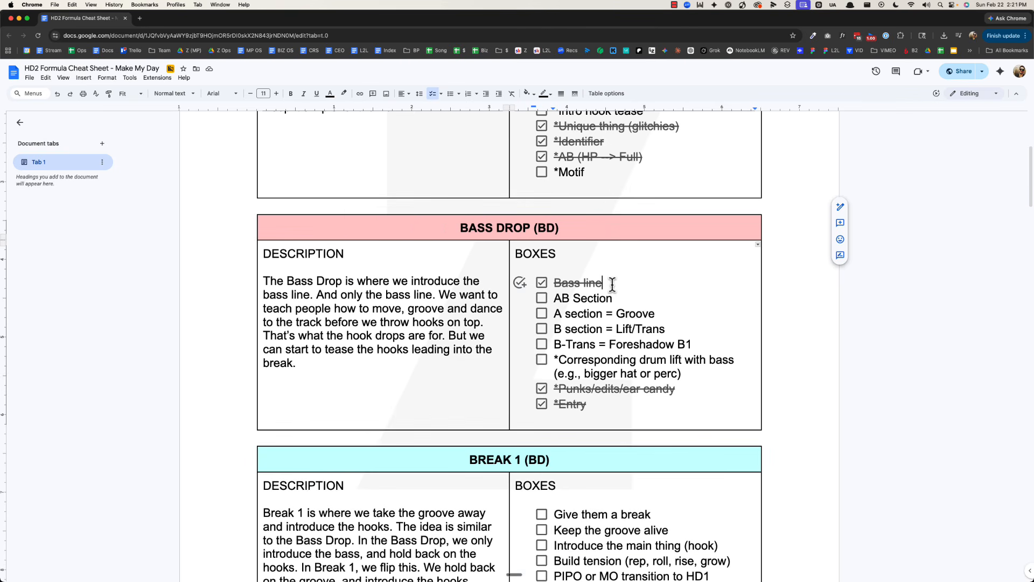
{"action": "triple_click", "coordinate": [613, 284]}
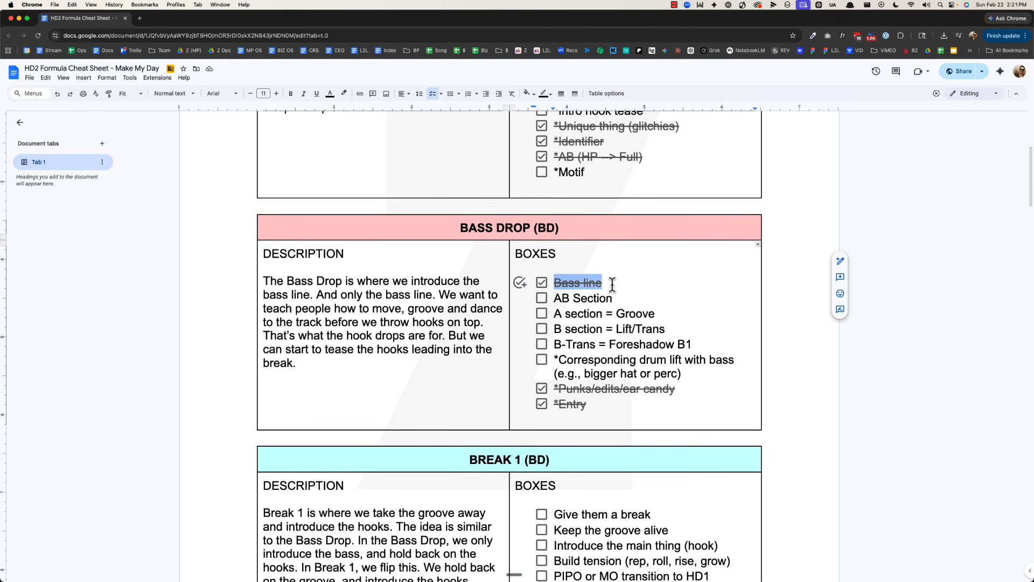
Step: Examine the BREAK 1 description about taking the groove away and introducing the hooks
{"action": "scroll", "coordinate": [611, 289], "scroll_direction": "down", "scroll_amount": 4}
{"action": "left_click", "coordinate": [542, 258]}
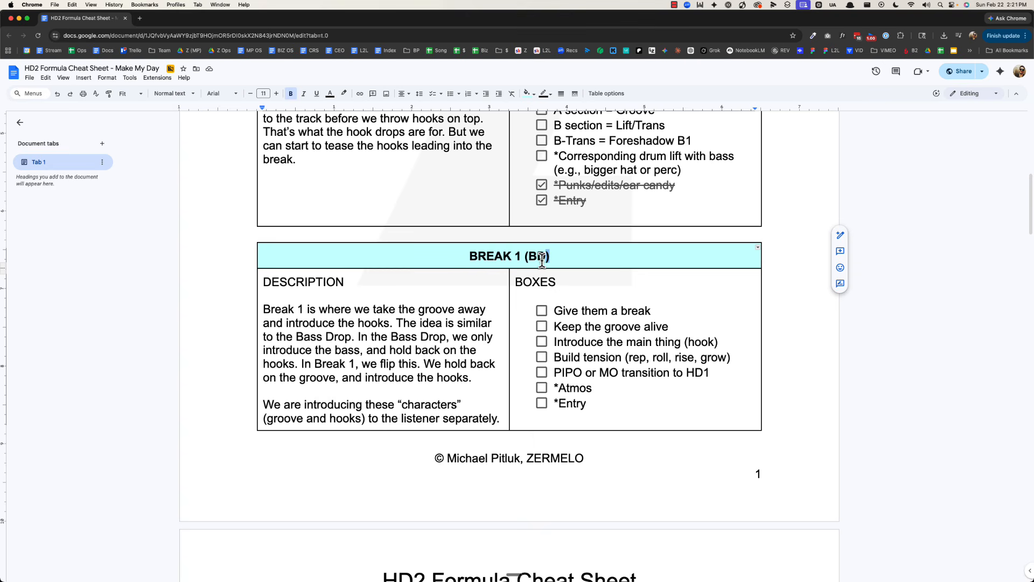
{"action": "left_click", "coordinate": [398, 324]}
{"action": "scroll", "coordinate": [403, 327], "scroll_direction": "down", "scroll_amount": 1}
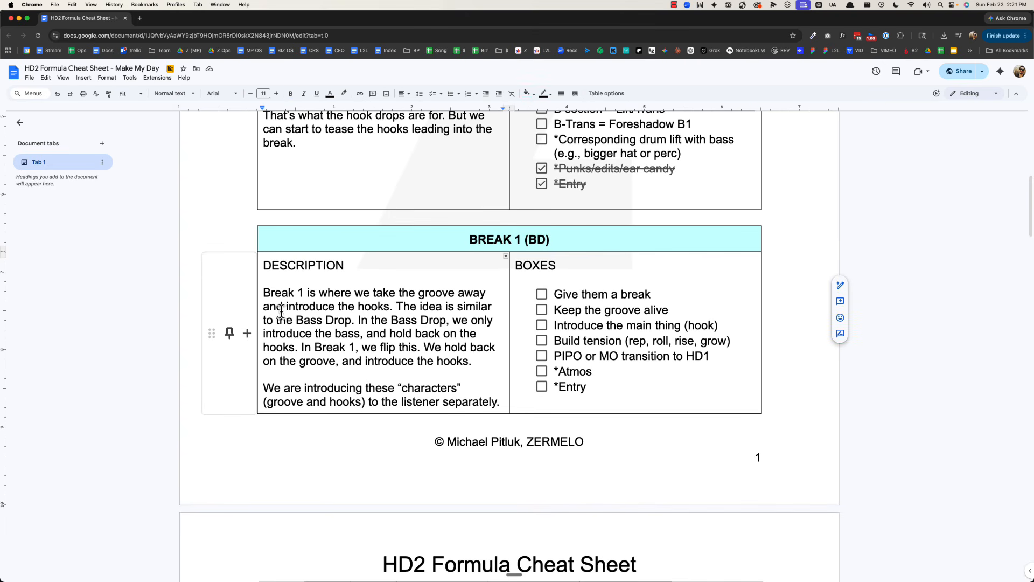
{"action": "left_click", "coordinate": [429, 293]}
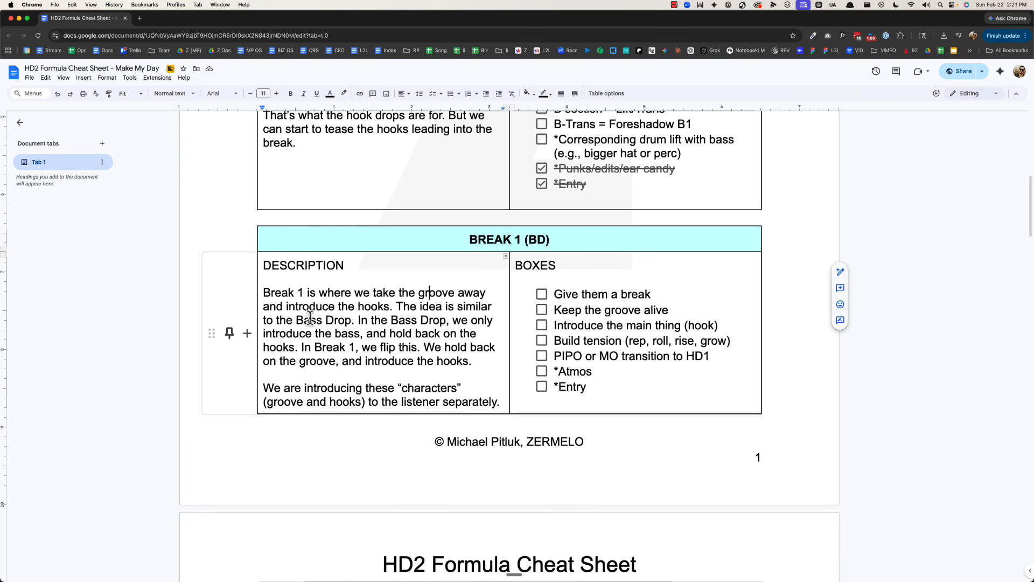
{"action": "left_click", "coordinate": [351, 321]}
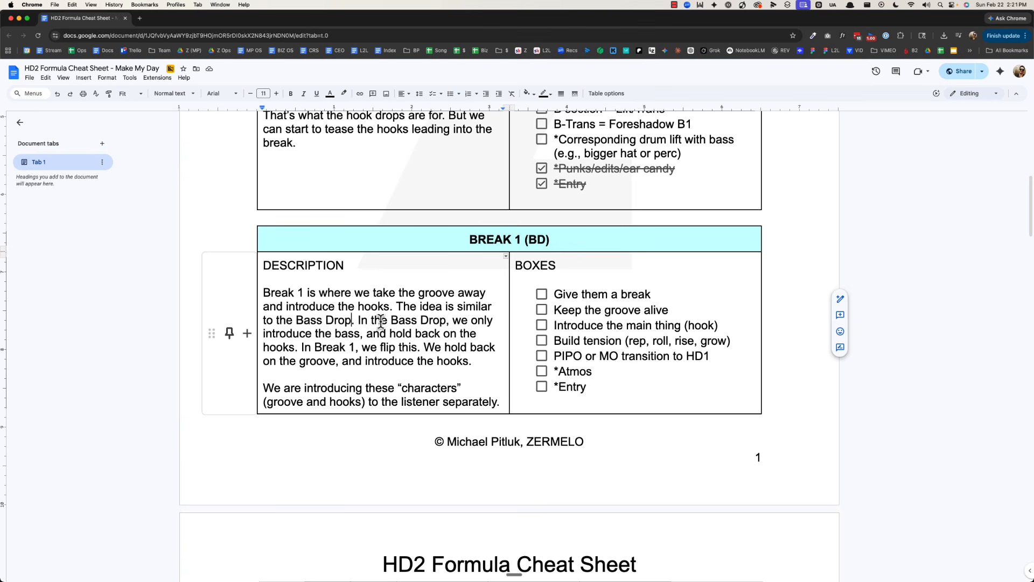
Step: Switch to Ableton Live and examine the bass drop by selecting its waveform from 33.1.1
{"action": "key", "text": "super+Tab"}
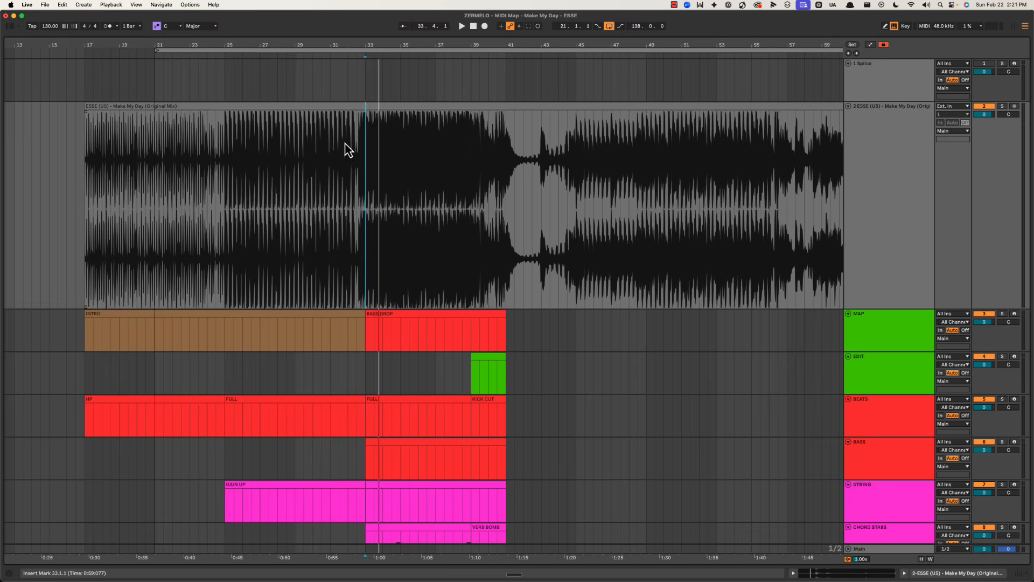
{"action": "left_click_drag", "start_coordinate": [362, 166], "coordinate": [509, 162]}
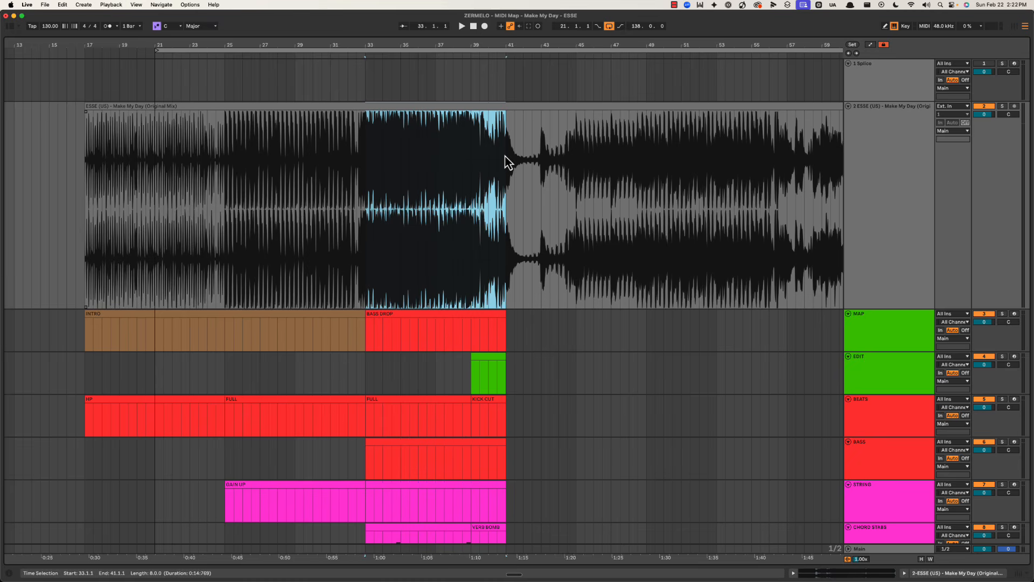
{"action": "left_click_drag", "start_coordinate": [368, 159], "coordinate": [501, 282]}
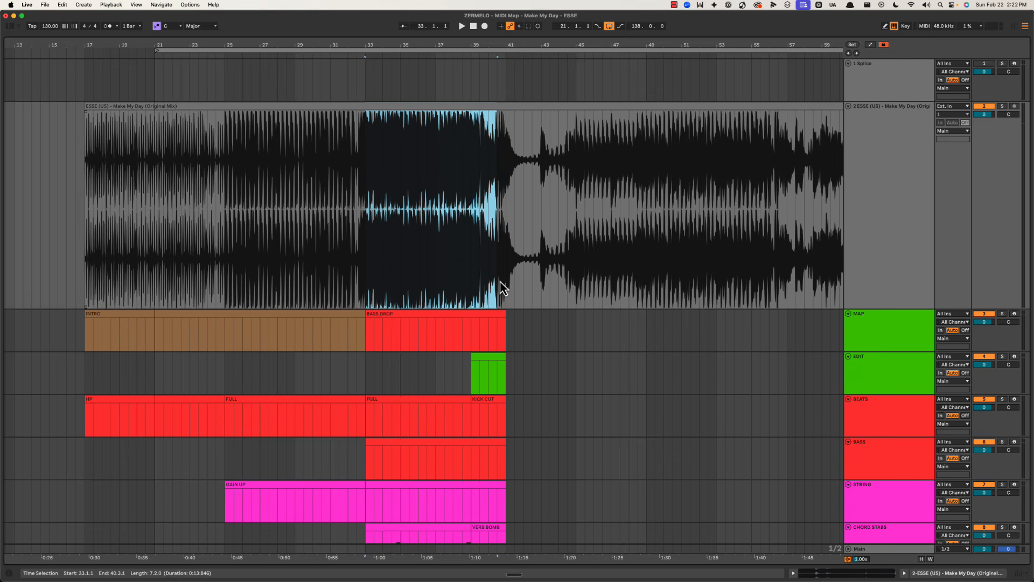
Step: Select the break section on the waveform from 41.1.1 to 65.1.1 to examine its length
{"action": "scroll", "coordinate": [358, 231], "scroll_direction": "right", "scroll_amount": 5}
{"action": "left_click_drag", "start_coordinate": [303, 197], "coordinate": [723, 211]}
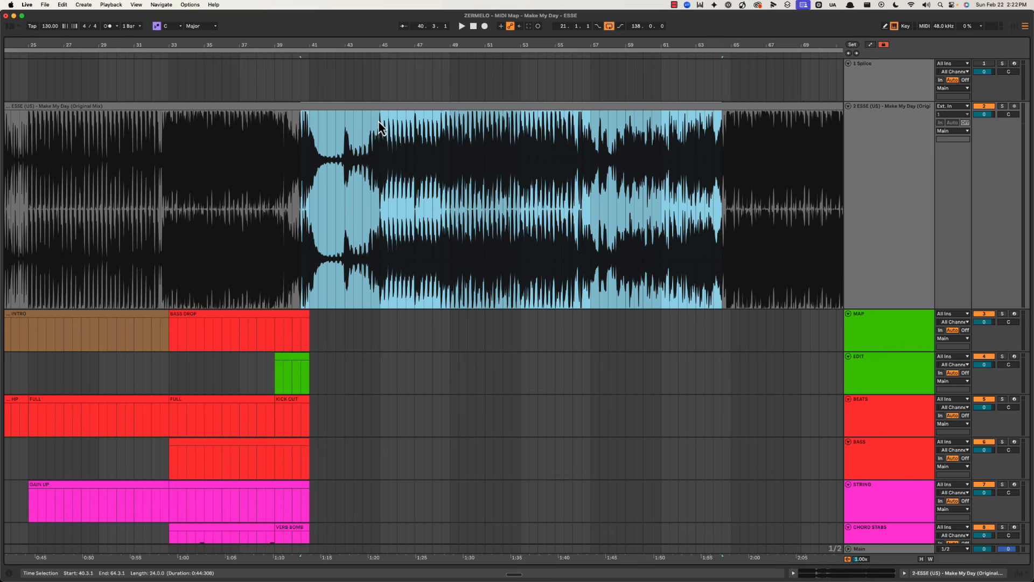
{"action": "left_click_drag", "start_coordinate": [147, 158], "coordinate": [721, 161]}
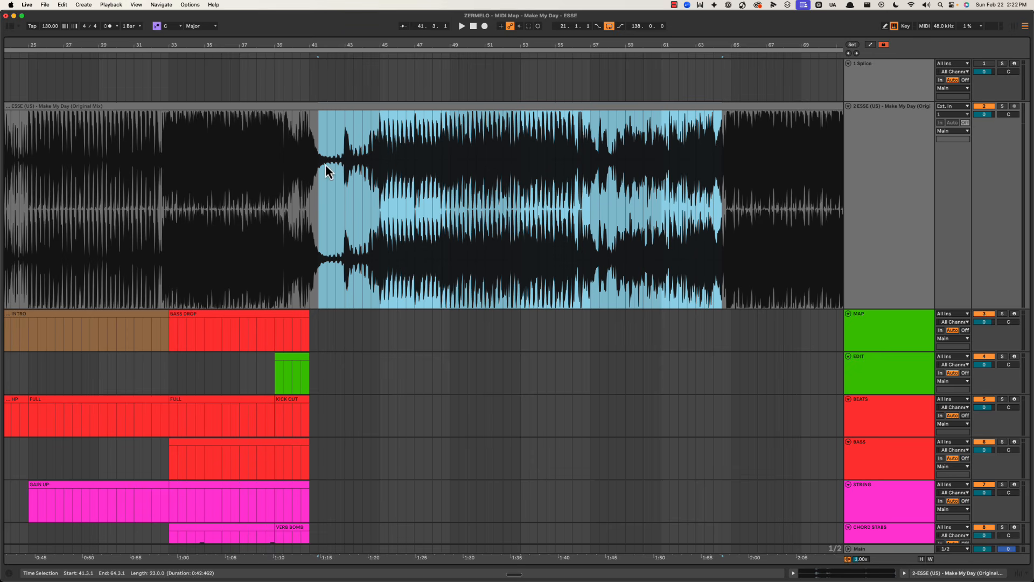
{"action": "key", "text": "Right"}
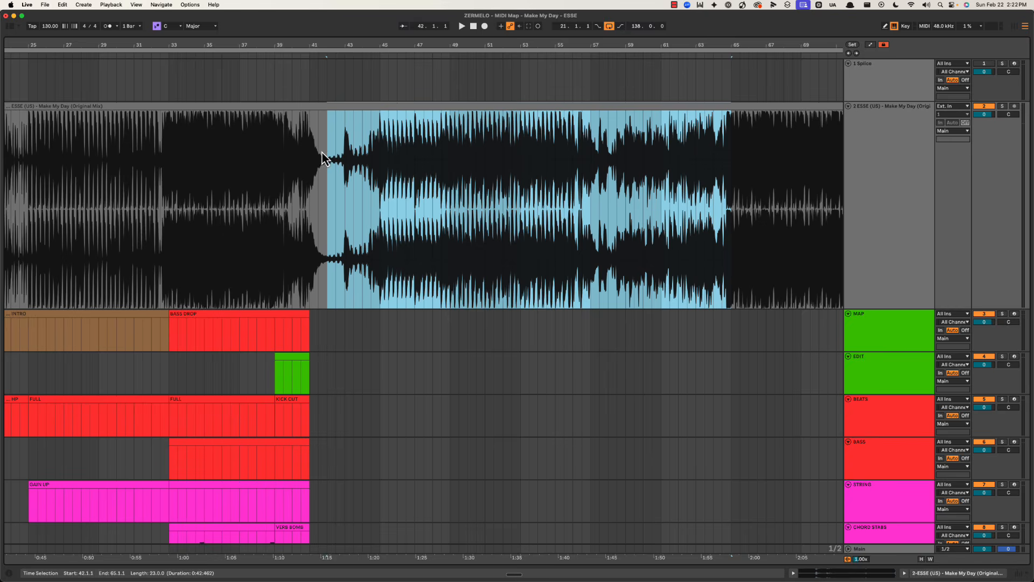
{"action": "left_click_drag", "start_coordinate": [316, 145], "coordinate": [736, 161]}
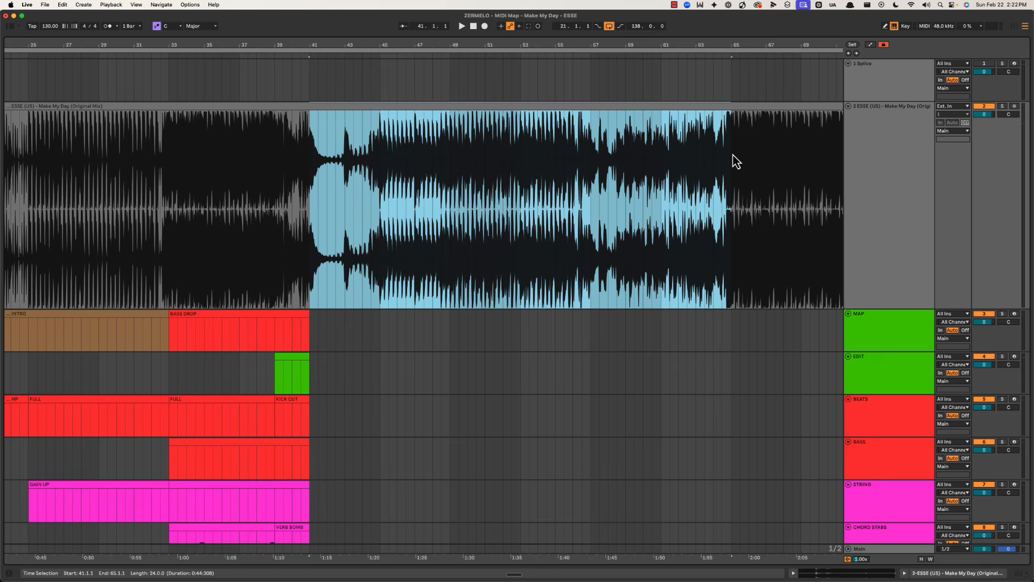
Step: Switch to the cheat sheet in Google Docs, review the BREAK 1 description and mark Give them a break as done
{"action": "key", "text": "super+Tab"}
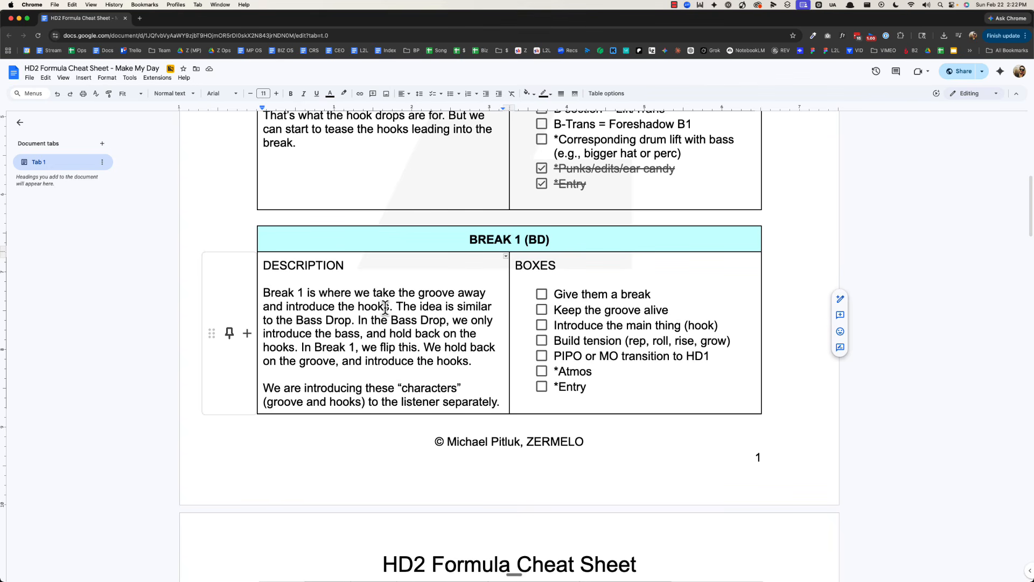
{"action": "left_click", "coordinate": [374, 330]}
{"action": "left_click_drag", "start_coordinate": [435, 349], "coordinate": [487, 350]}
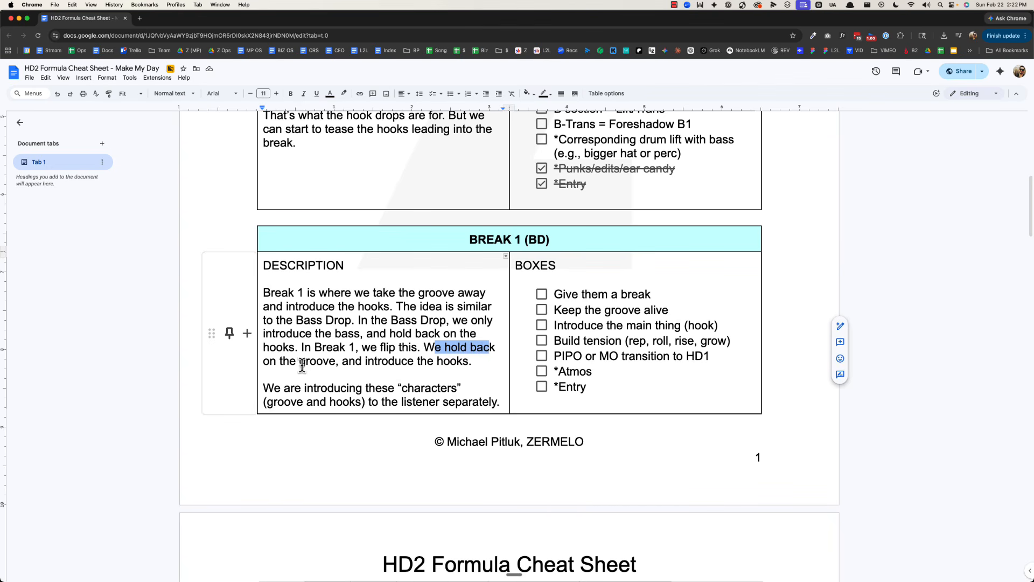
{"action": "left_click_drag", "start_coordinate": [300, 365], "coordinate": [306, 365]}
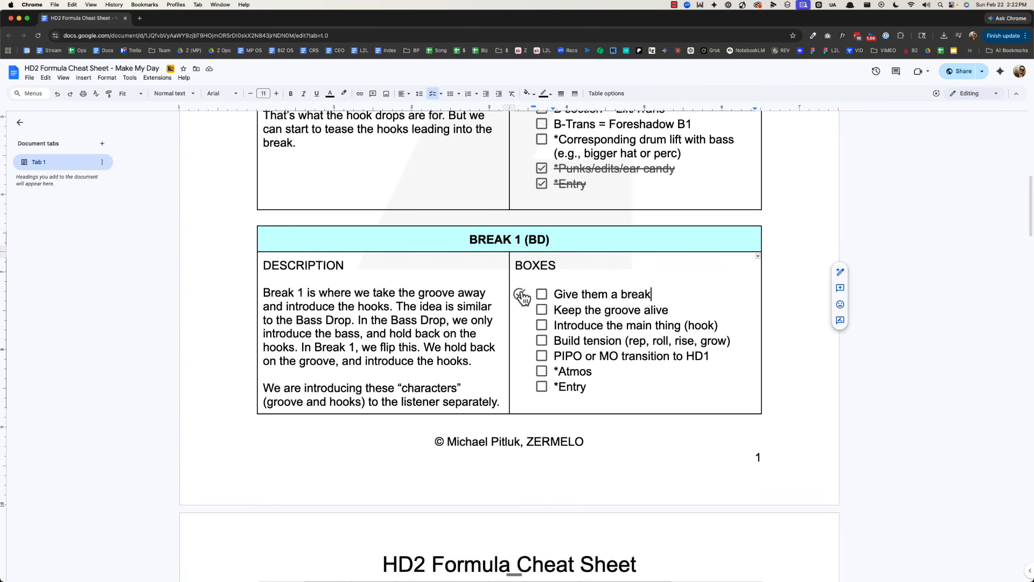
{"action": "left_click", "coordinate": [541, 294]}
Step: Switch to Ableton Live, listen from 41.1.1 and examine the waveform range from 42.1.1 to 46.1.1
{"action": "key", "text": "super+Tab"}
{"action": "left_click", "coordinate": [310, 154]}
{"action": "key", "text": "space"}
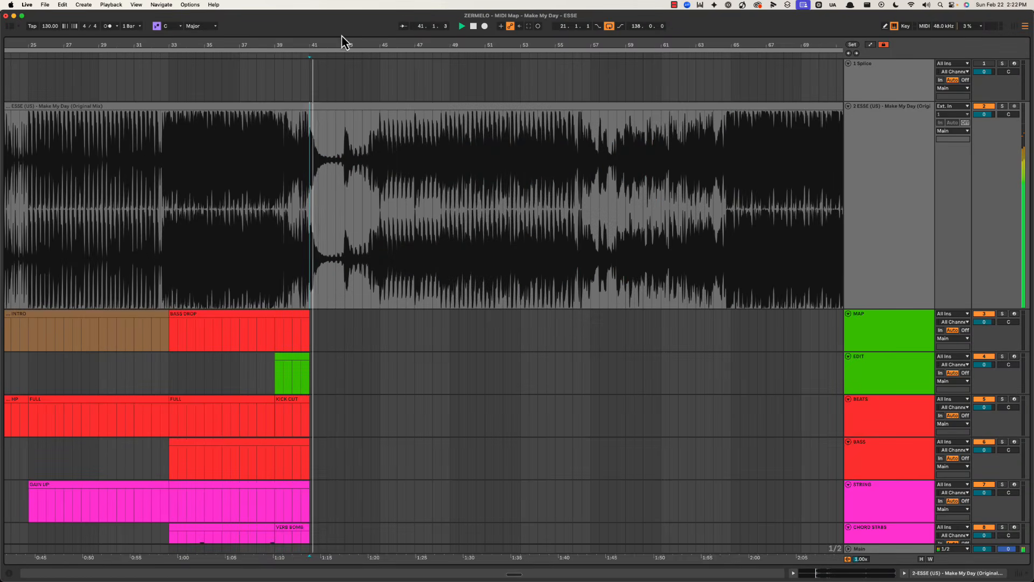
{"action": "mouse_move", "coordinate": [333, 44]}
{"action": "left_mouse_down"}
{"action": "mouse_move", "coordinate": [344, 44]}
{"action": "mouse_move", "coordinate": [333, 44]}
{"action": "left_mouse_up"}
{"action": "left_click_drag", "start_coordinate": [419, 189], "coordinate": [516, 155]}
{"action": "key", "text": "Left"}
{"action": "left_click_drag", "start_coordinate": [437, 163], "coordinate": [549, 166]}
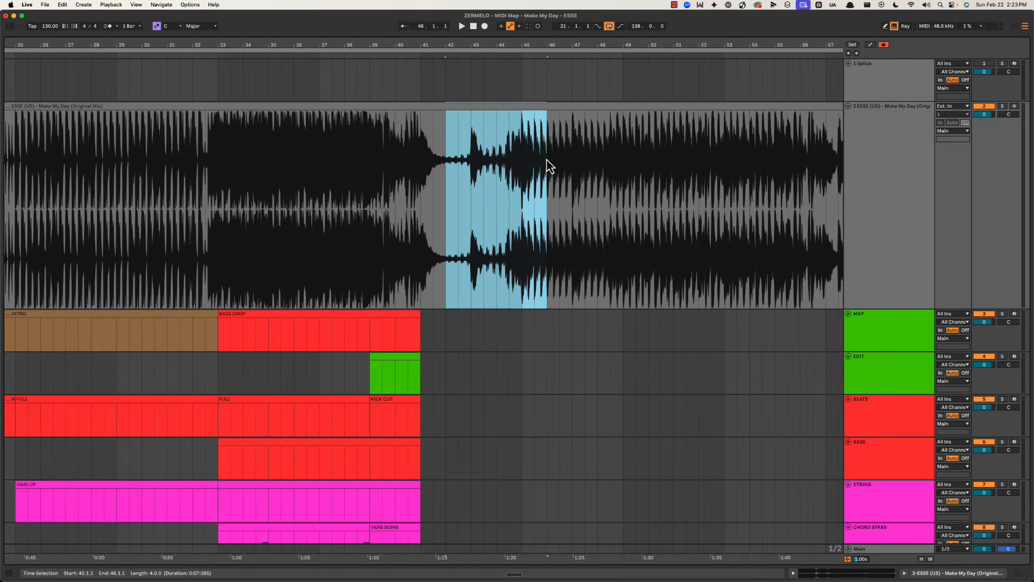
Step: Listen from 41.1.1 and extend the MAIN CHORD STABS clip to end at 41.3.1
{"action": "left_click", "coordinate": [427, 152]}
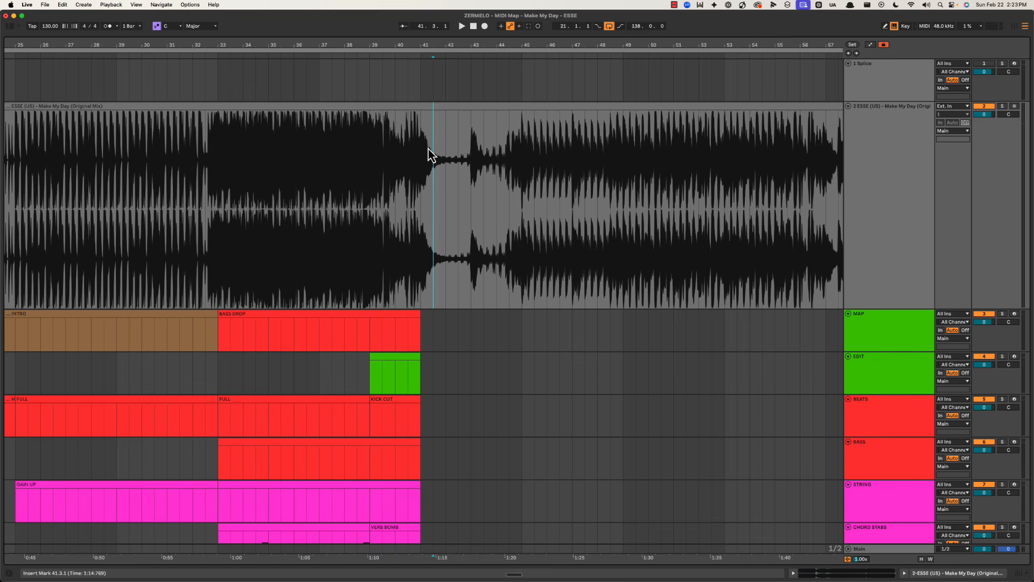
{"action": "key", "text": "Left"}
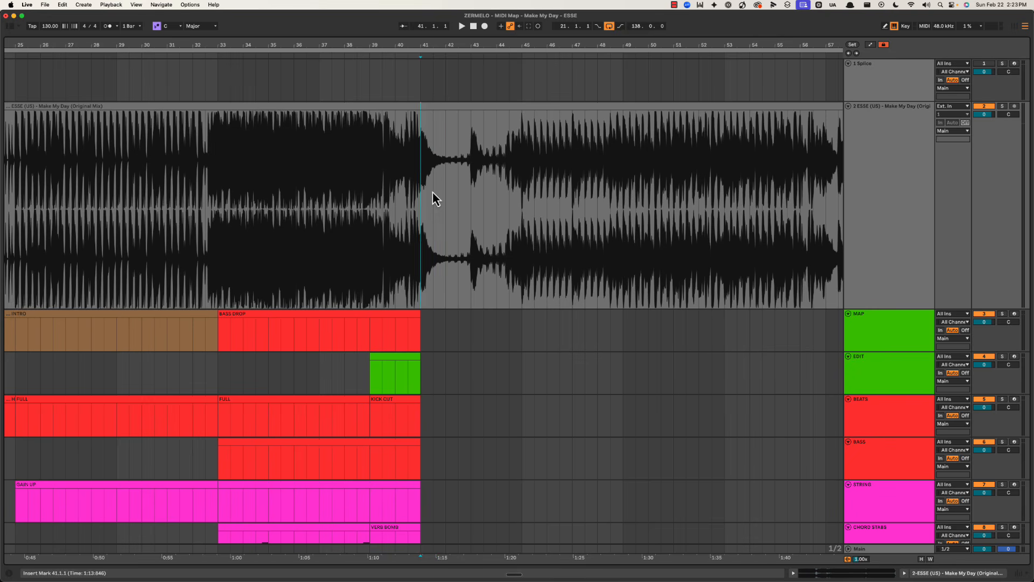
{"action": "key", "text": "space"}
{"action": "scroll", "coordinate": [434, 204], "scroll_direction": "down", "scroll_amount": 4}
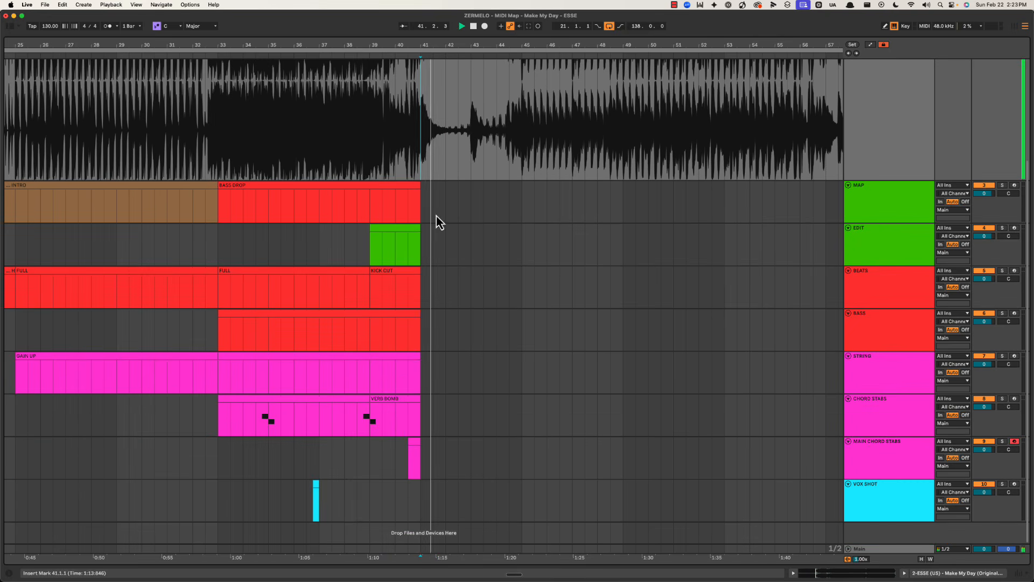
{"action": "left_click", "coordinate": [418, 442]}
{"action": "left_click_drag", "start_coordinate": [417, 440], "coordinate": [433, 441]}
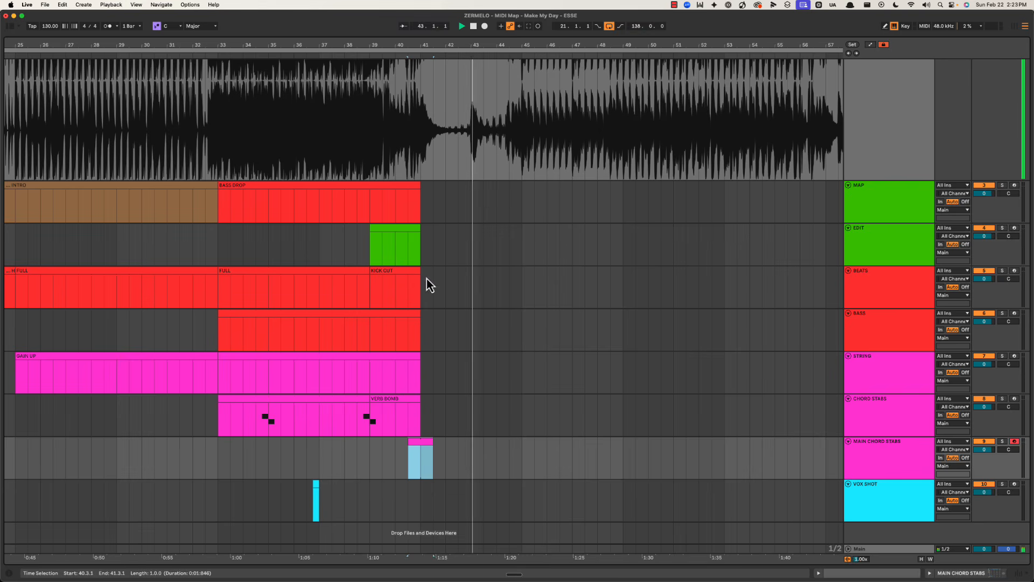
Step: Select the start of the break on the waveform from 41.1.1 to 46.3.1 while listening
{"action": "scroll", "coordinate": [430, 205], "scroll_direction": "up", "scroll_amount": 4}
{"action": "left_click", "coordinate": [422, 197]}
{"action": "left_click_drag", "start_coordinate": [423, 196], "coordinate": [560, 173]}
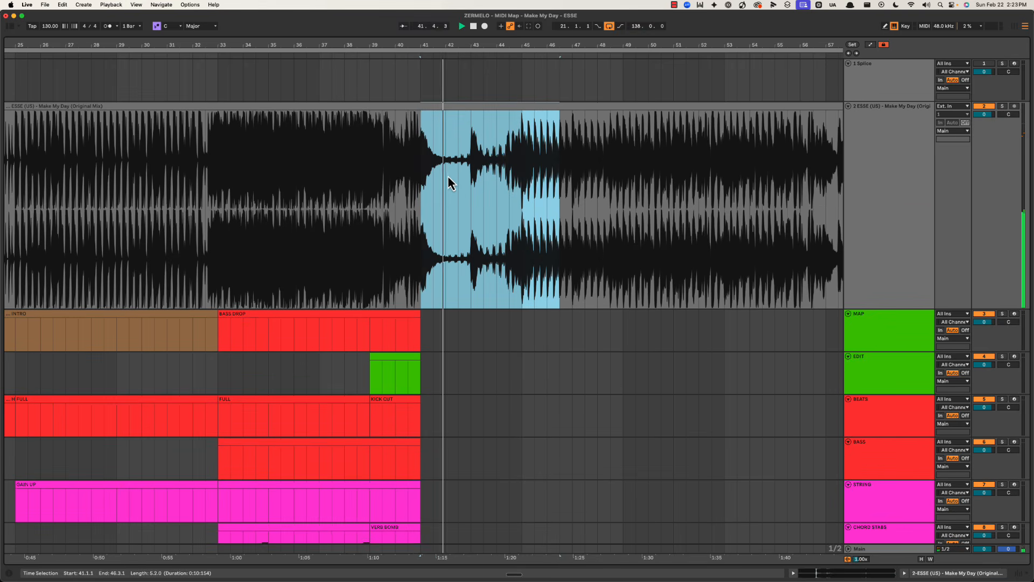
Step: Stop playback, highlight "Give them a break" under BREAK 1 in the HD2 Formula Cheat Sheet in Chrome, and return to Live
{"action": "key", "text": "space"}
{"action": "key", "text": "super+Tab"}
{"action": "triple_click", "coordinate": [580, 295]}
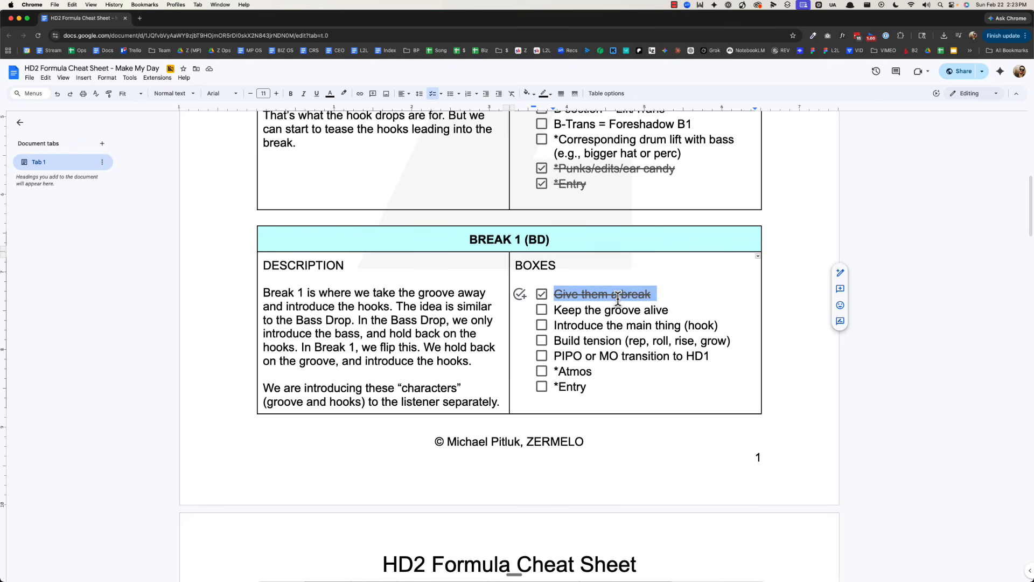
{"action": "key", "text": "super+Tab"}
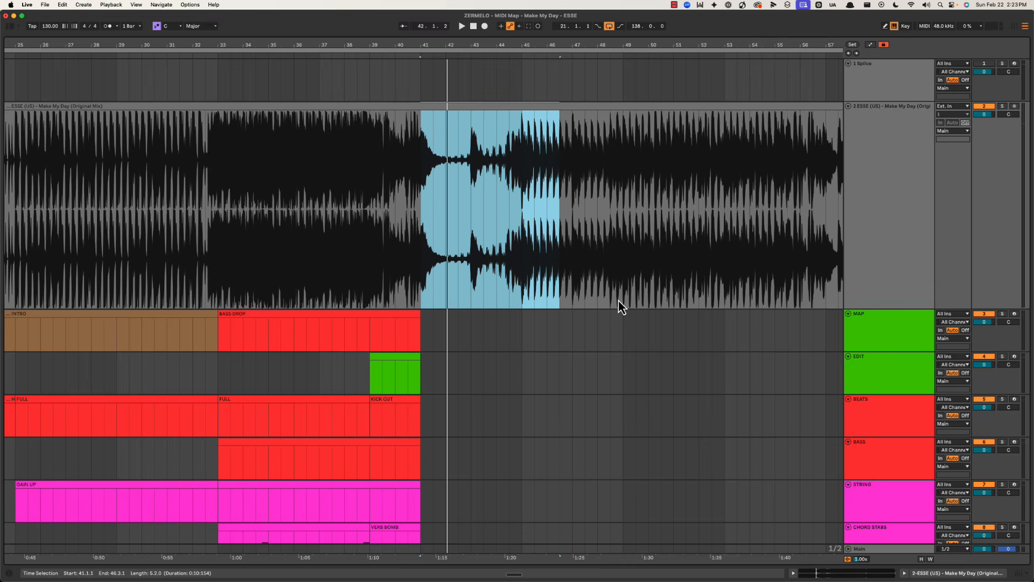
{"action": "key", "text": "space"}
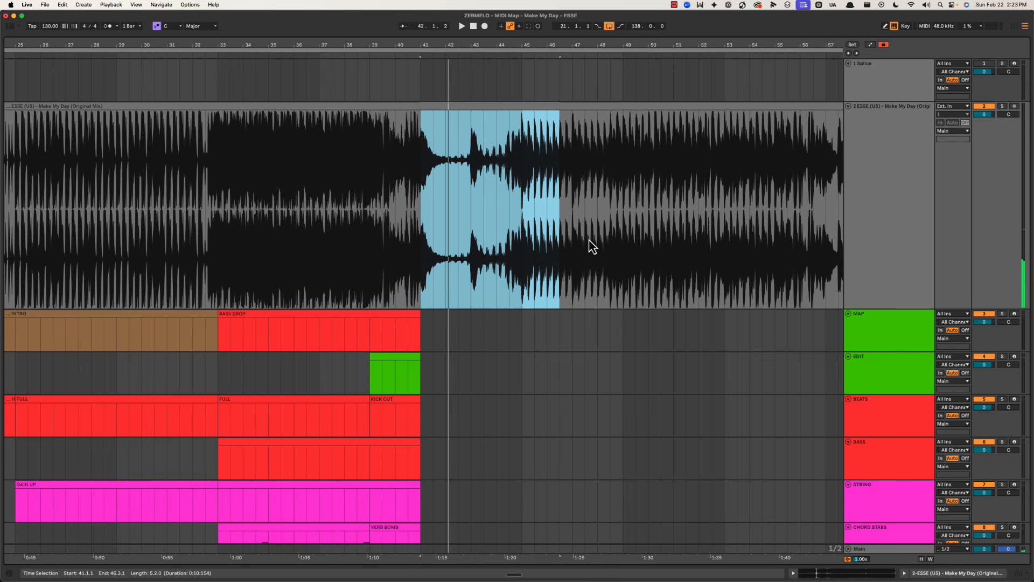
Step: Duplicate the STRING clip spanning bars 33 to 41 so the string part continues from bar 41 to bar 49
{"action": "scroll", "coordinate": [325, 383], "scroll_direction": "down", "scroll_amount": 3}
{"action": "left_click", "coordinate": [341, 439]}
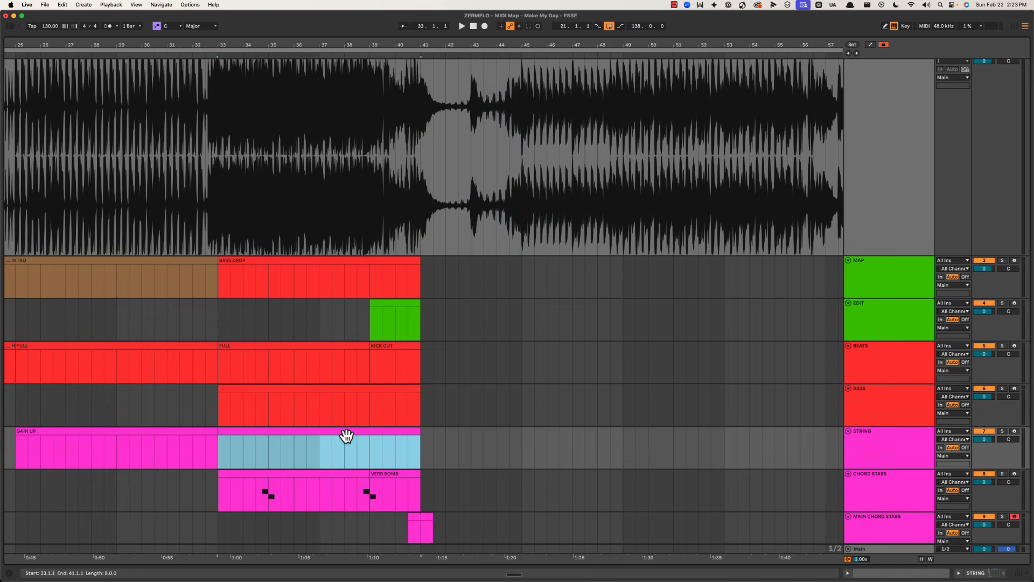
{"action": "key", "text": "super+d"}
Step: Check off "Keep the groove alive" under BREAK 1 in the Chrome cheat sheet, comparing it with the break around bars 41 to 44 in Live
{"action": "key", "text": "super+Tab"}
{"action": "left_click", "coordinate": [614, 310]}
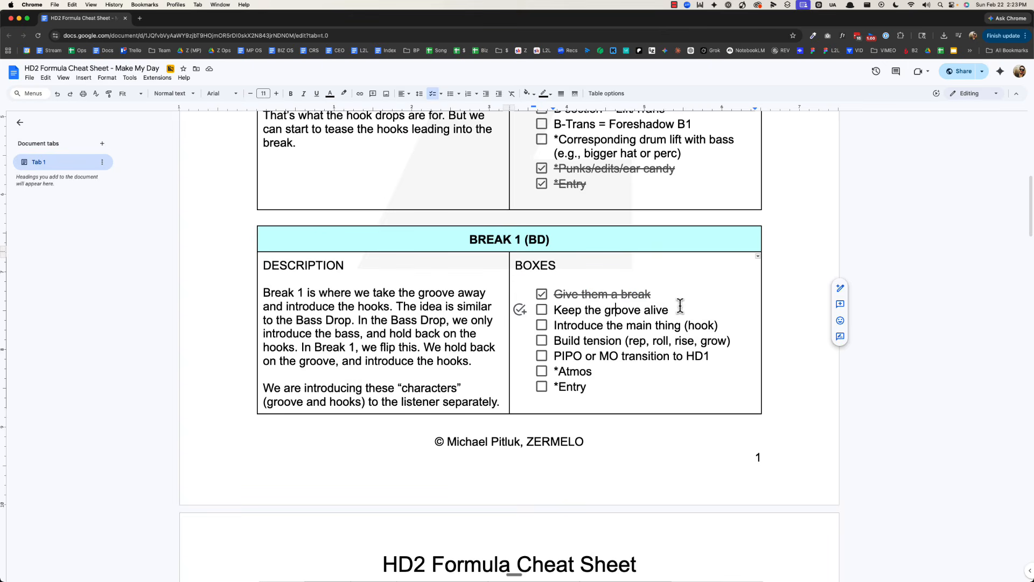
{"action": "key", "text": "super+Tab"}
{"action": "left_click_drag", "start_coordinate": [433, 140], "coordinate": [504, 149]}
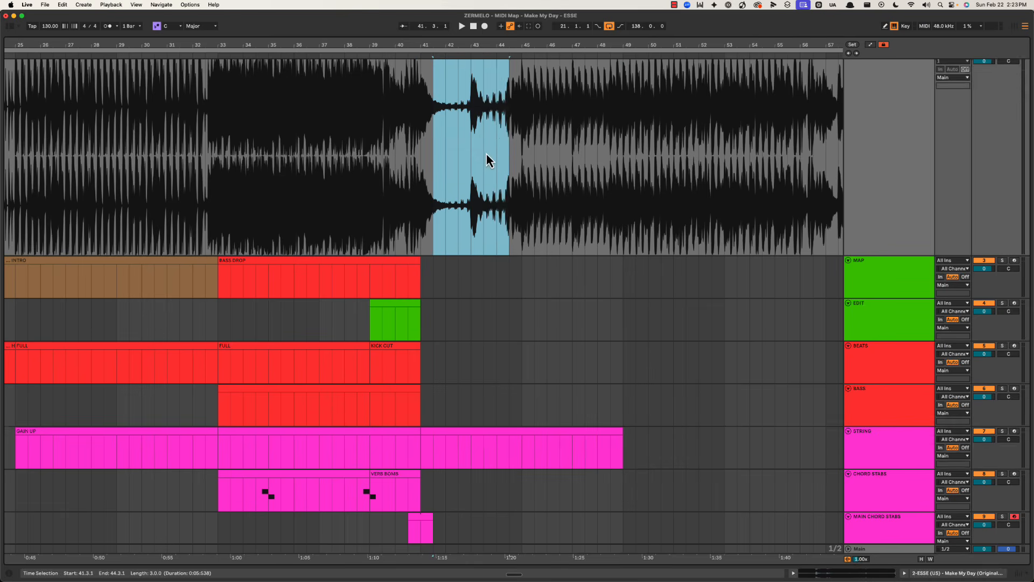
{"action": "scroll", "coordinate": [486, 157], "scroll_direction": "up", "scroll_amount": 3}
{"action": "key", "text": "super+Tab"}
{"action": "left_click", "coordinate": [542, 309]}
{"action": "key", "text": "super+Tab"}
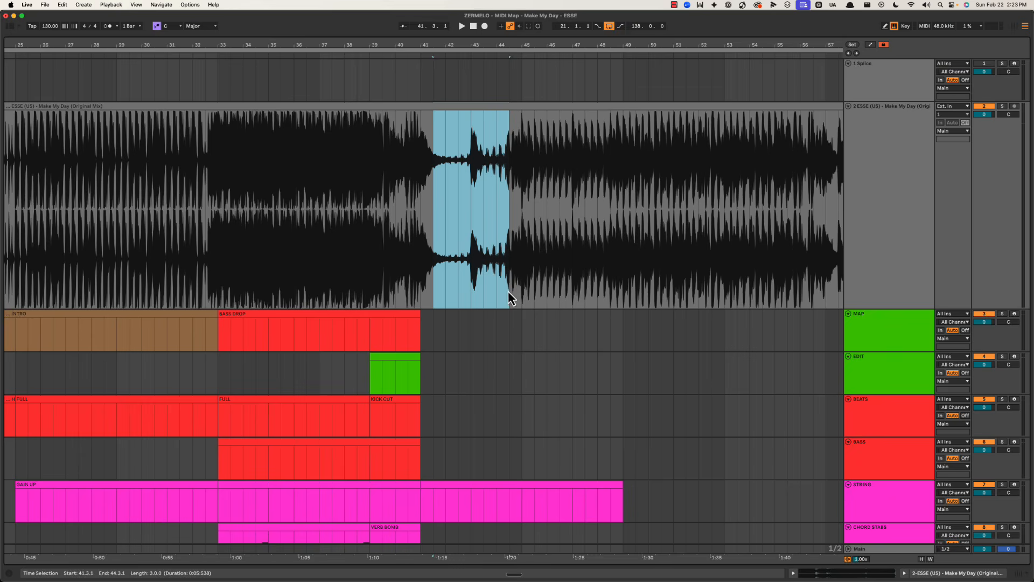
Step: Examine the break in the reference track's waveform between bars 41 and 45
{"action": "left_click_drag", "start_coordinate": [420, 158], "coordinate": [516, 157]}
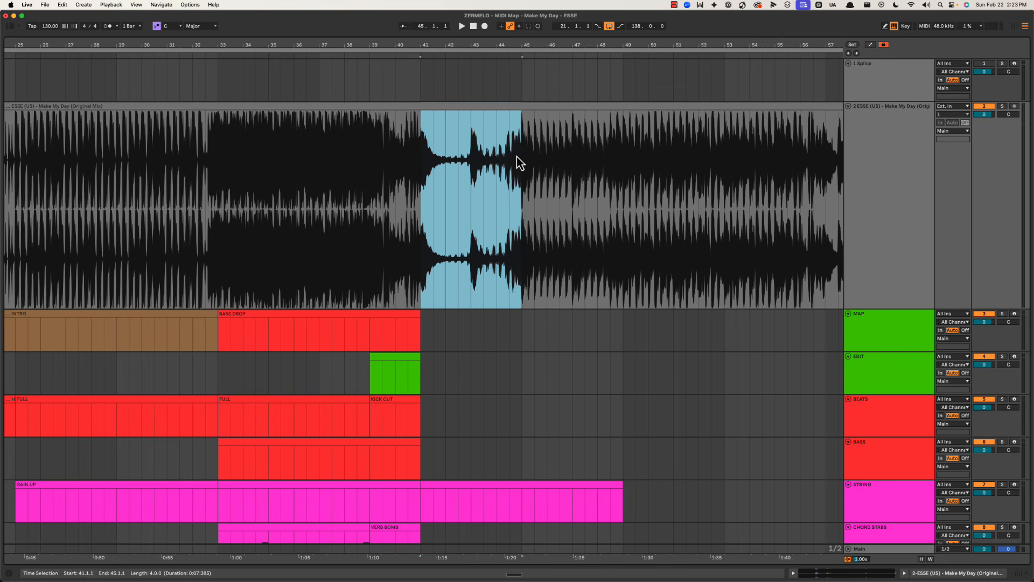
{"action": "left_click_drag", "start_coordinate": [504, 46], "coordinate": [505, 70]}
{"action": "left_click_drag", "start_coordinate": [375, 160], "coordinate": [512, 154]}
{"action": "left_click", "coordinate": [337, 140]}
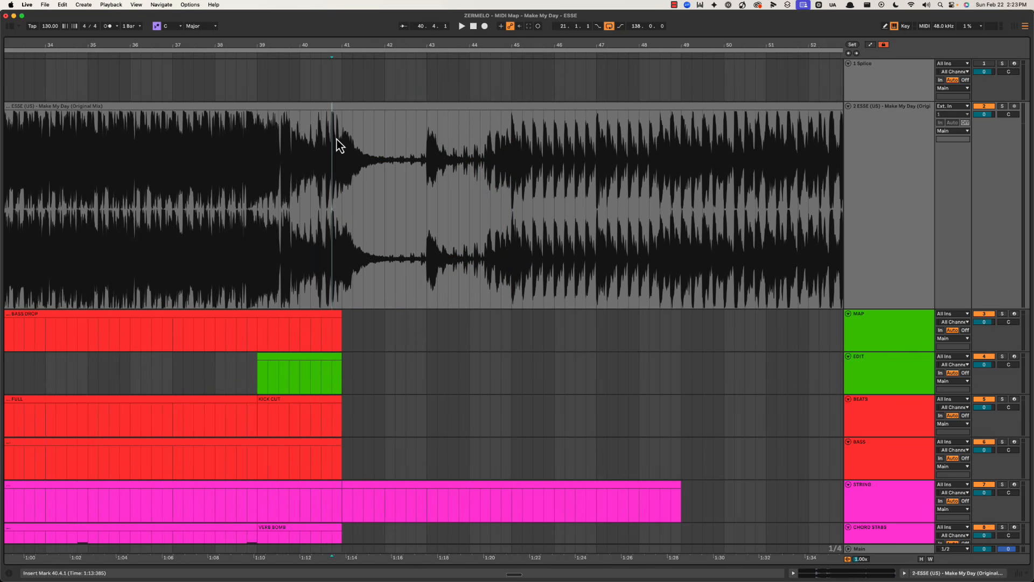
{"action": "left_click_drag", "start_coordinate": [363, 143], "coordinate": [507, 144]}
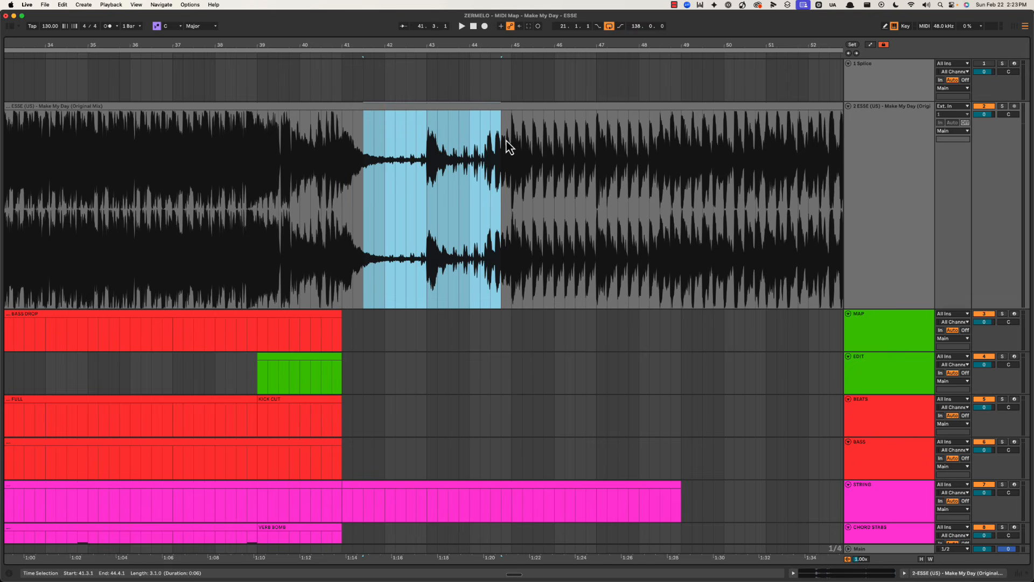
{"action": "left_click", "coordinate": [400, 138]}
{"action": "left_click_drag", "start_coordinate": [341, 142], "coordinate": [429, 135]}
{"action": "left_click", "coordinate": [342, 141]}
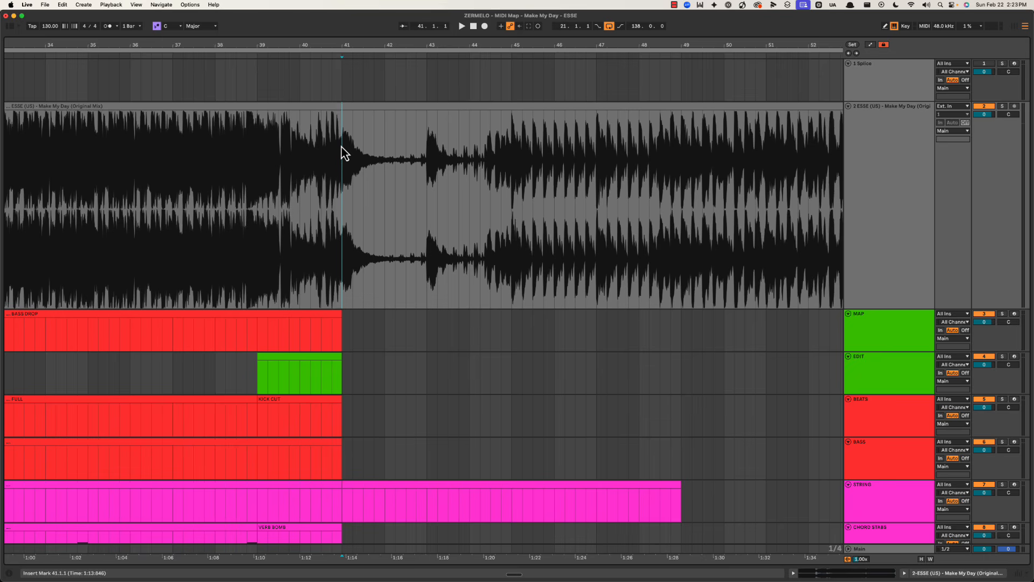
Step: Play the reference track from bar 40 and listen through the break
{"action": "left_click", "coordinate": [290, 144]}
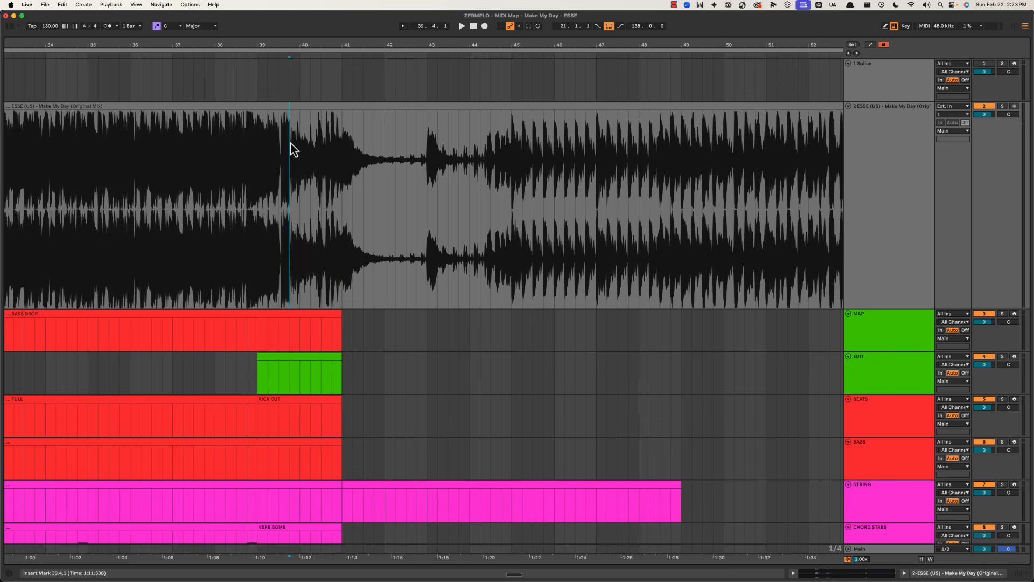
{"action": "left_click", "coordinate": [297, 142]}
{"action": "key", "text": "space"}
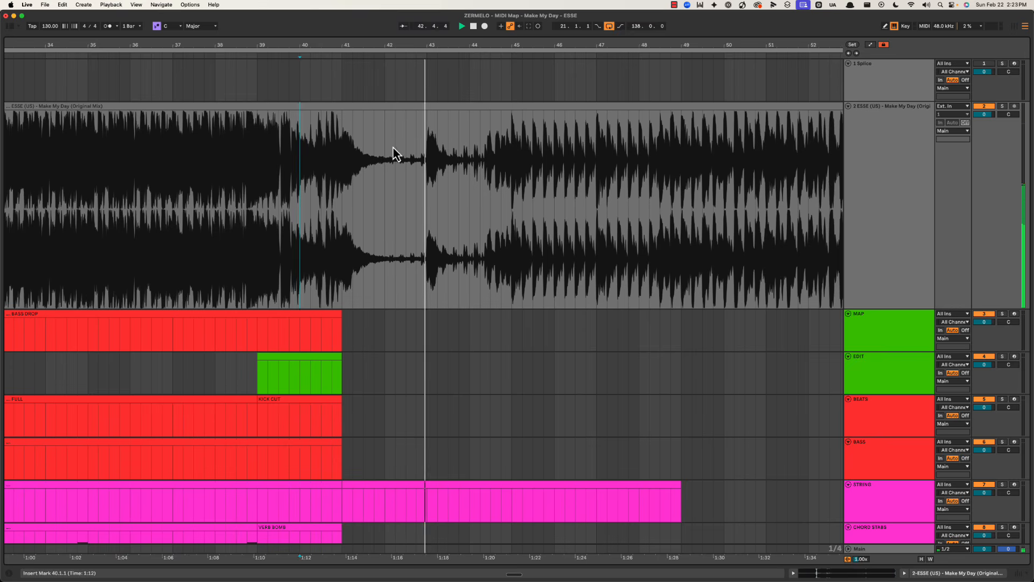
{"action": "scroll", "coordinate": [392, 157], "scroll_direction": "right", "scroll_amount": 1}
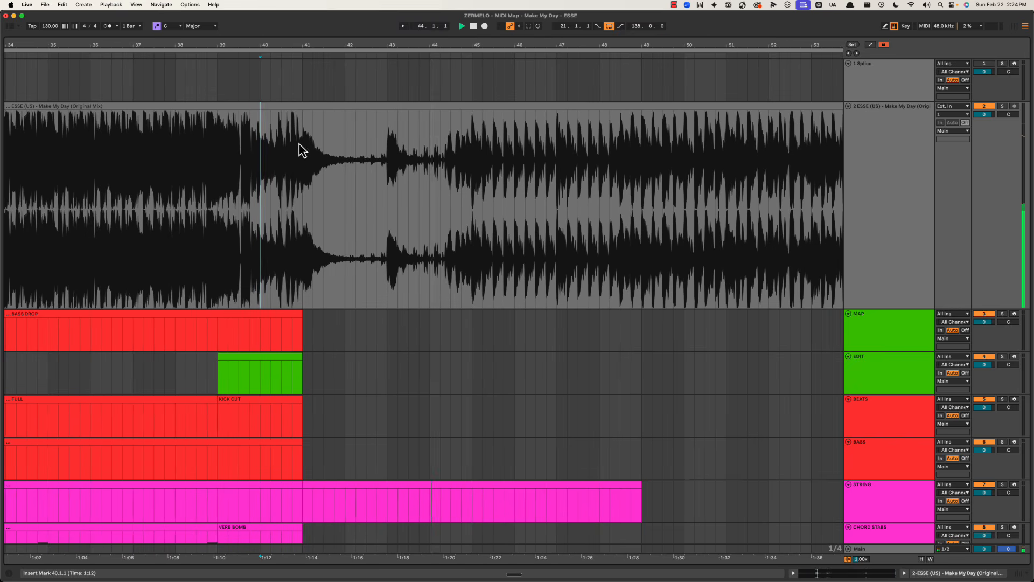
{"action": "scroll", "coordinate": [323, 172], "scroll_direction": "down", "scroll_amount": 3}
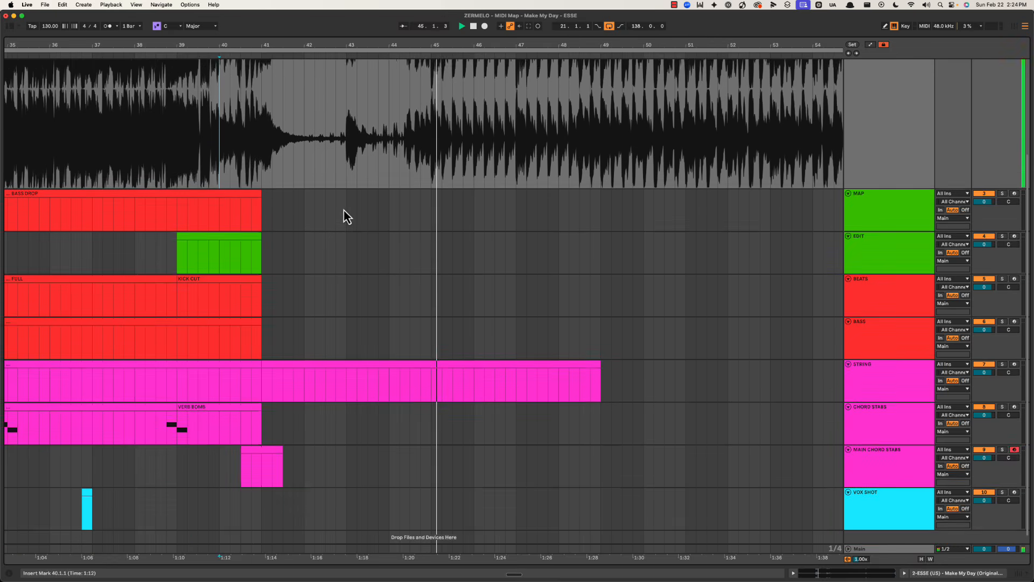
{"action": "scroll", "coordinate": [345, 214], "scroll_direction": "up", "scroll_amount": 3}
Step: Replay the reference track from the last beat of bar 42 to hear the hit at bar 43 and the build into bar 45
{"action": "left_click", "coordinate": [345, 211]}
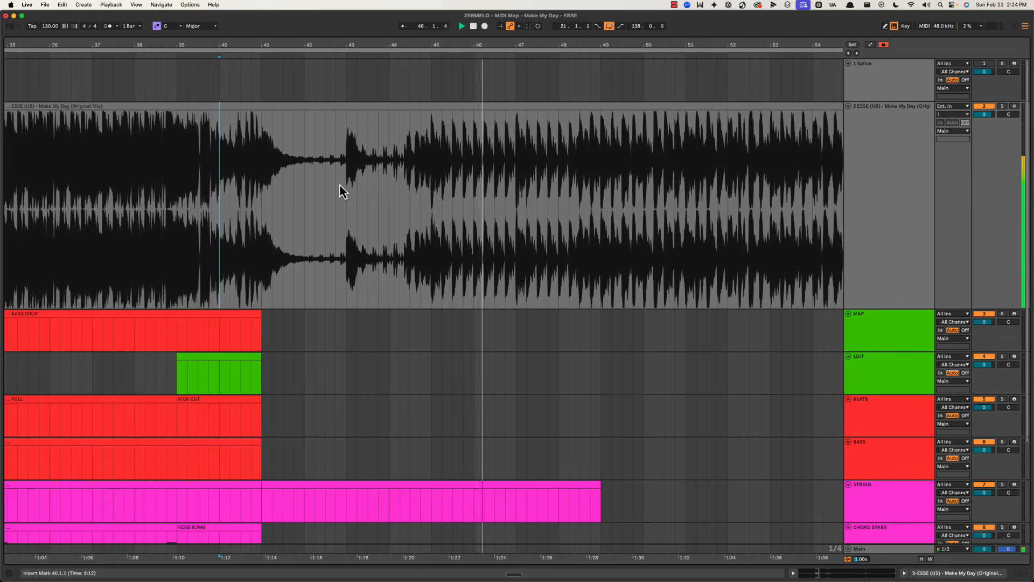
{"action": "key", "text": "space"}
{"action": "key", "text": "space"}
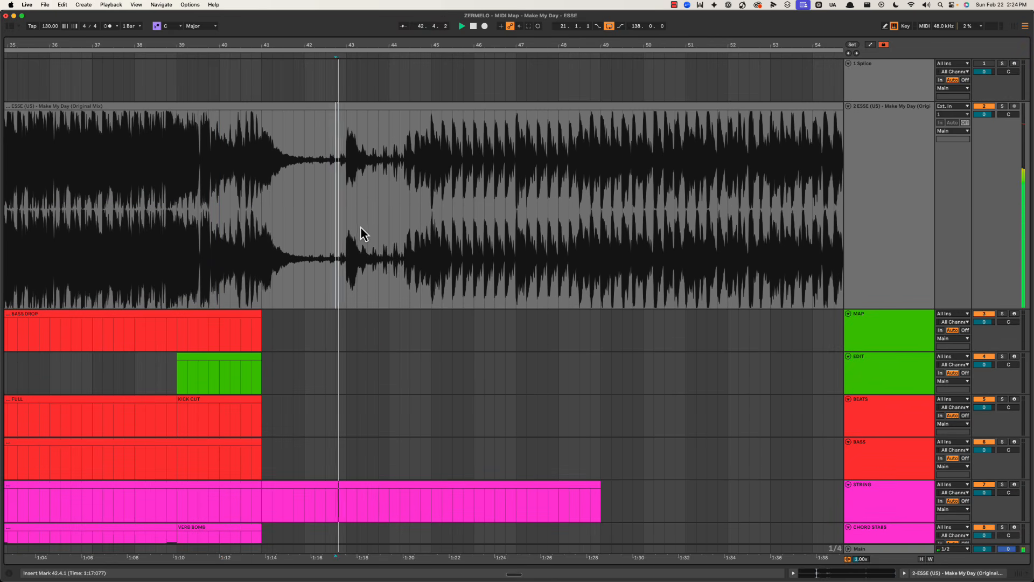
{"action": "scroll", "coordinate": [362, 228], "scroll_direction": "down", "scroll_amount": 3}
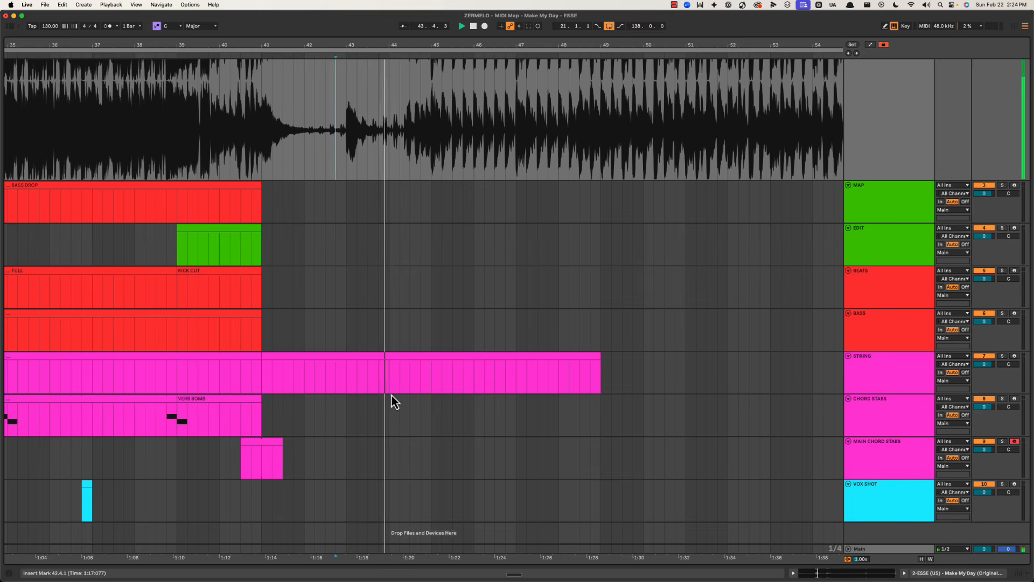
{"action": "scroll", "coordinate": [391, 398], "scroll_direction": "up", "scroll_amount": 3}
{"action": "scroll", "coordinate": [396, 409], "scroll_direction": "down", "scroll_amount": 3}
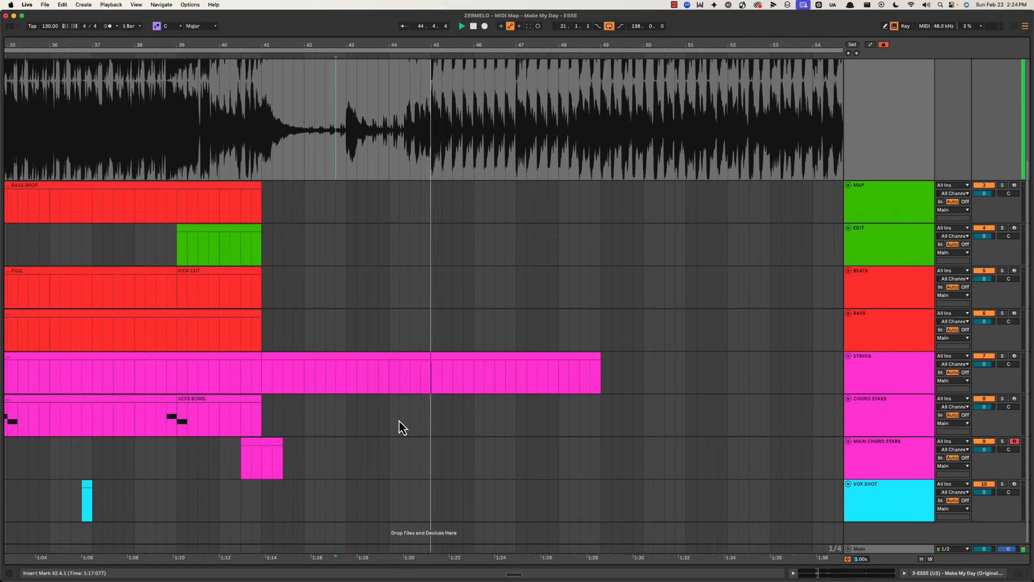
Step: Copy the MAIN CHORD STABS clip four bars ahead as a pickup, keeping only the half bar before bar 45
{"action": "key", "text": "space"}
{"action": "left_click", "coordinate": [260, 442]}
{"action": "left_click_drag", "start_coordinate": [258, 442], "coordinate": [428, 447]}
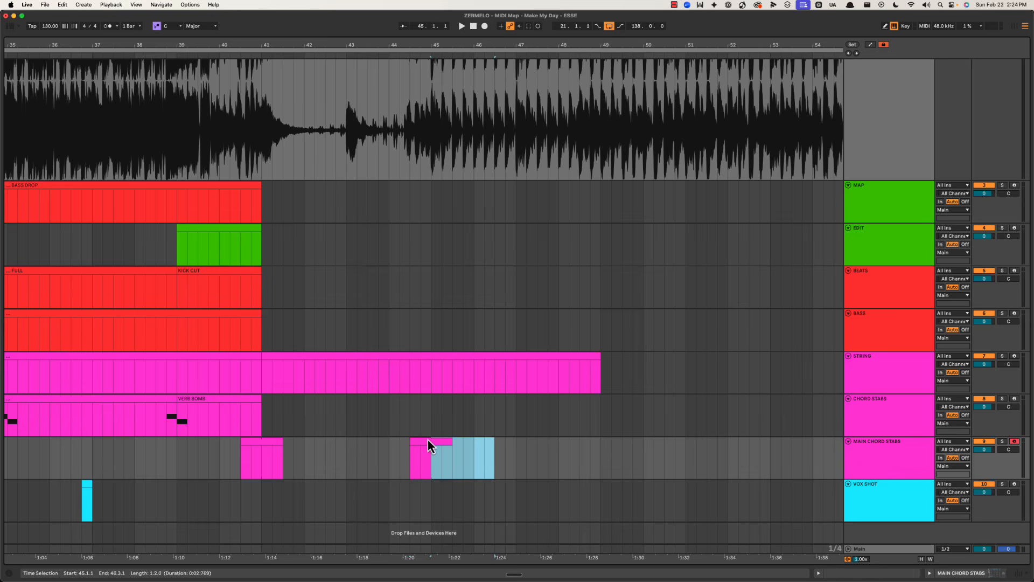
Step: Insert a new MIDI track directly below the BASS track
{"action": "left_click", "coordinate": [902, 321]}
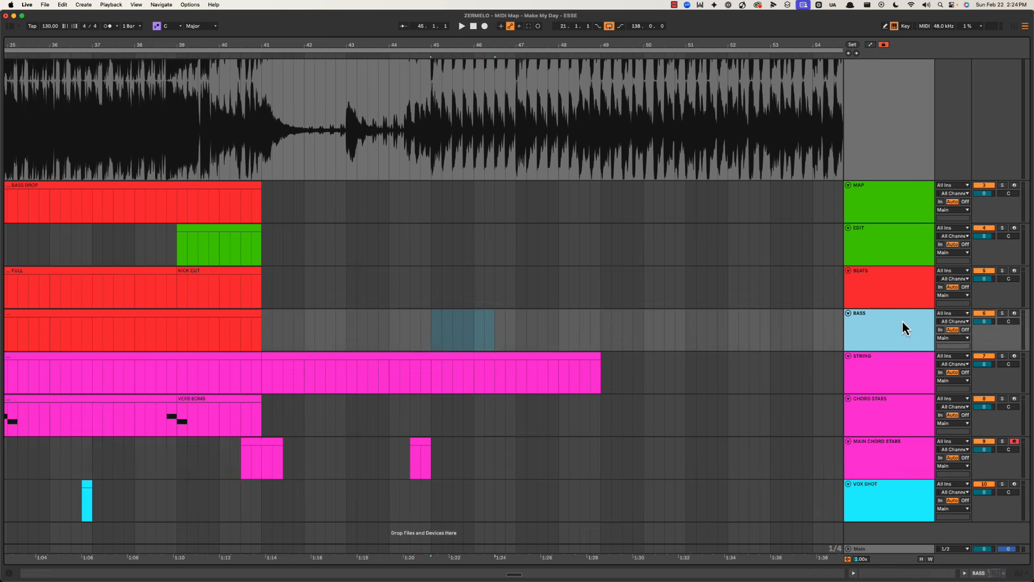
{"action": "key", "text": "super+shift+t"}
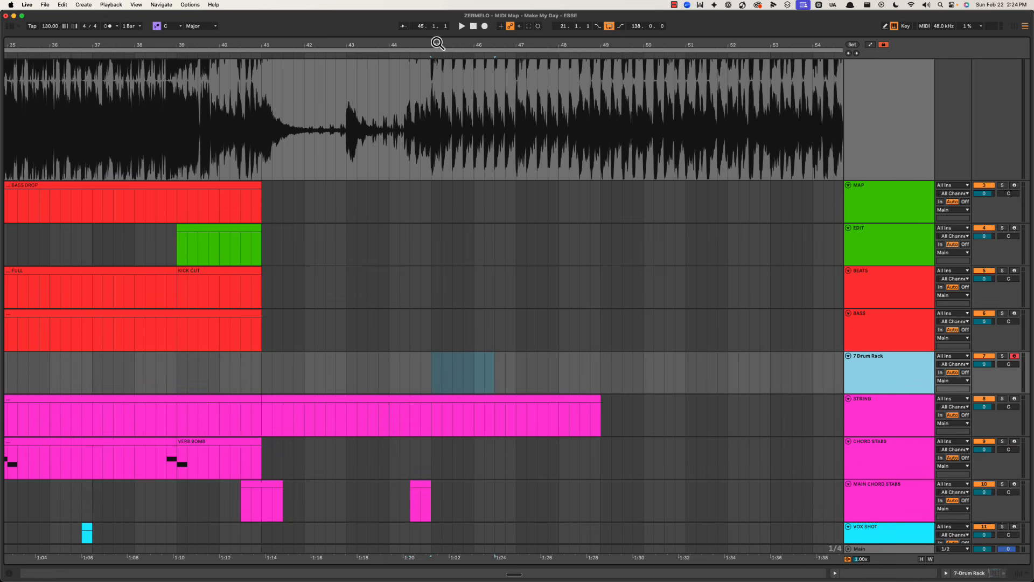
Step: Audition the reference track from bars 43, 33 and 29 to compare the bass stabs across sections
{"action": "left_click_drag", "start_coordinate": [438, 44], "coordinate": [629, 44]}
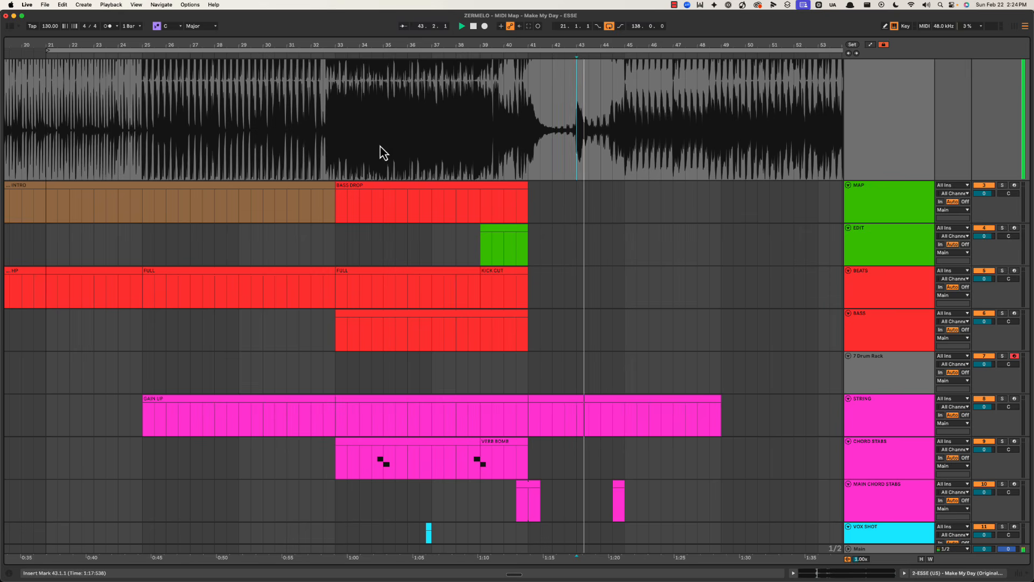
{"action": "key", "text": "space"}
{"action": "left_click", "coordinate": [426, 137]}
{"action": "left_click", "coordinate": [331, 137]}
{"action": "key", "text": "space"}
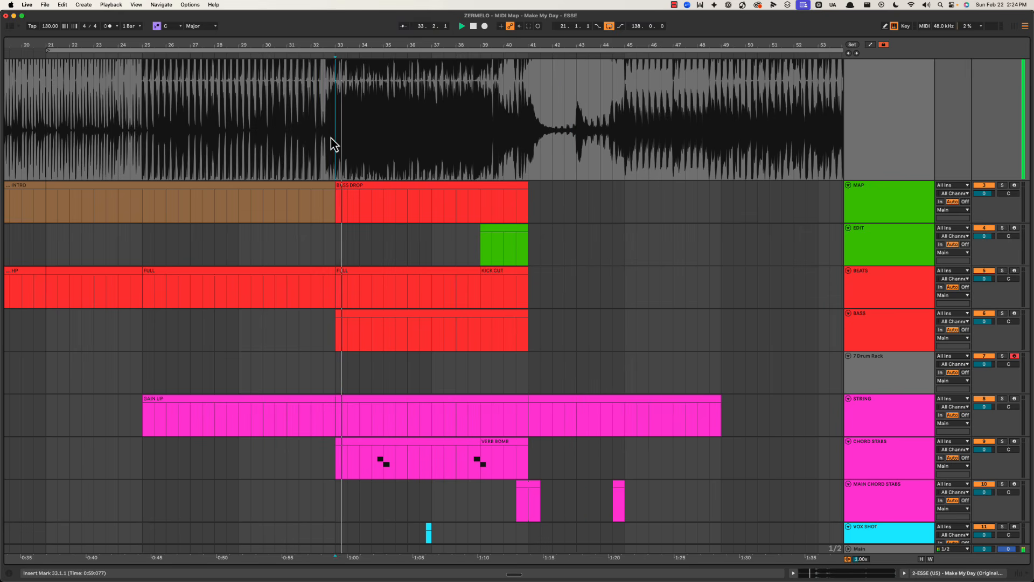
{"action": "left_click", "coordinate": [236, 139]}
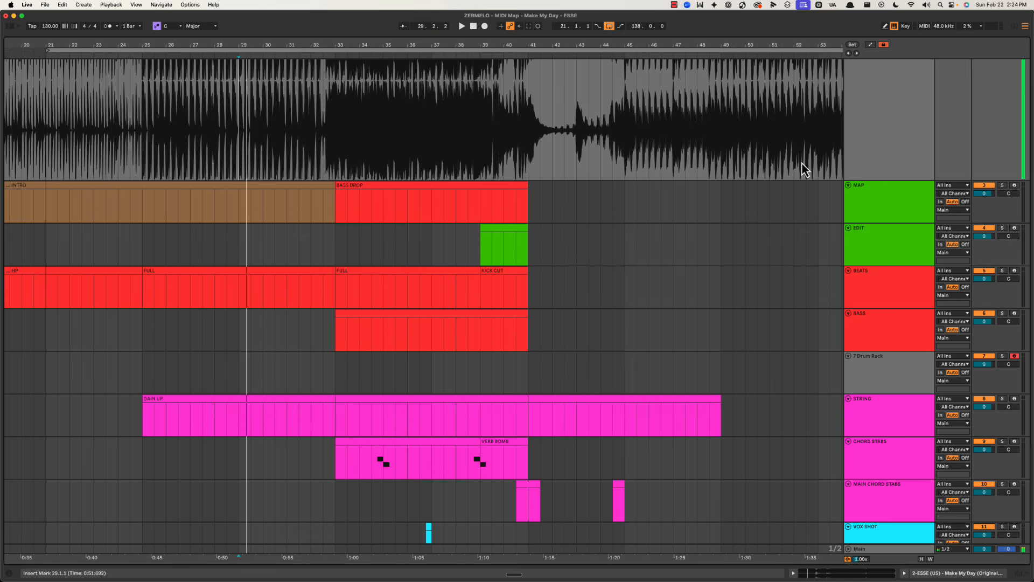
Step: Insert another MIDI track below BASS, name it BASS STAB, and colour it red
{"action": "left_click", "coordinate": [871, 322]}
{"action": "key", "text": "super+shift+t"}
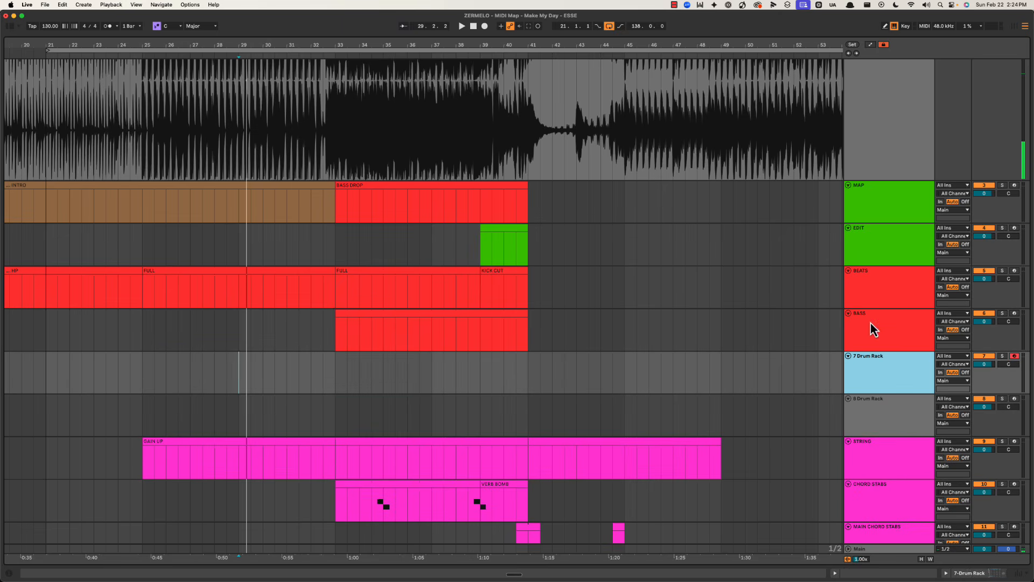
{"action": "right_click", "coordinate": [883, 360]}
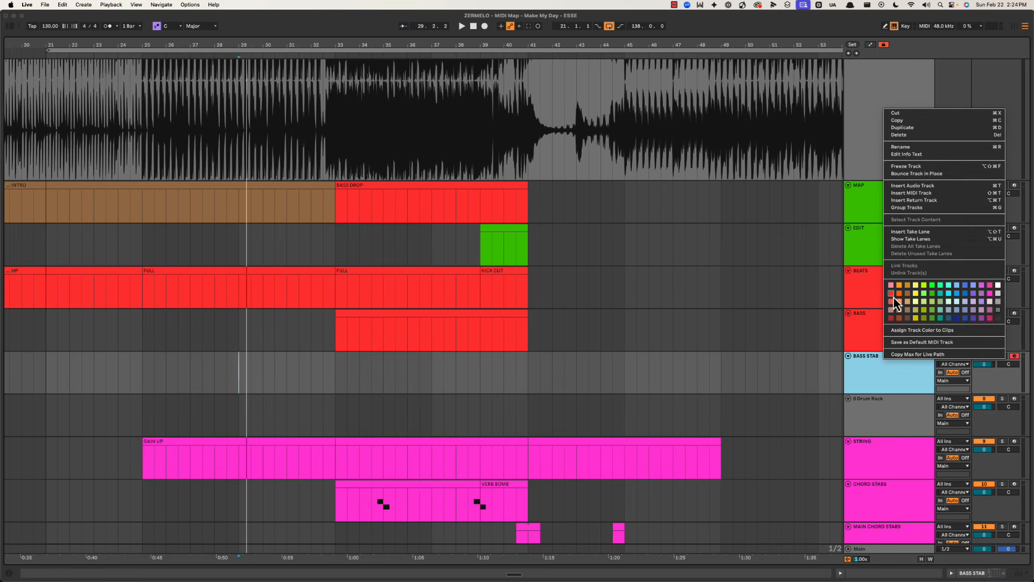
{"action": "left_click", "coordinate": [894, 300]}
{"action": "left_click", "coordinate": [883, 370]}
Step: Create a half-bar clip at bar 43 on the BASS STAB track and copy it to bars 41, 39 and 37
{"action": "left_click_drag", "start_coordinate": [578, 371], "coordinate": [587, 371]}
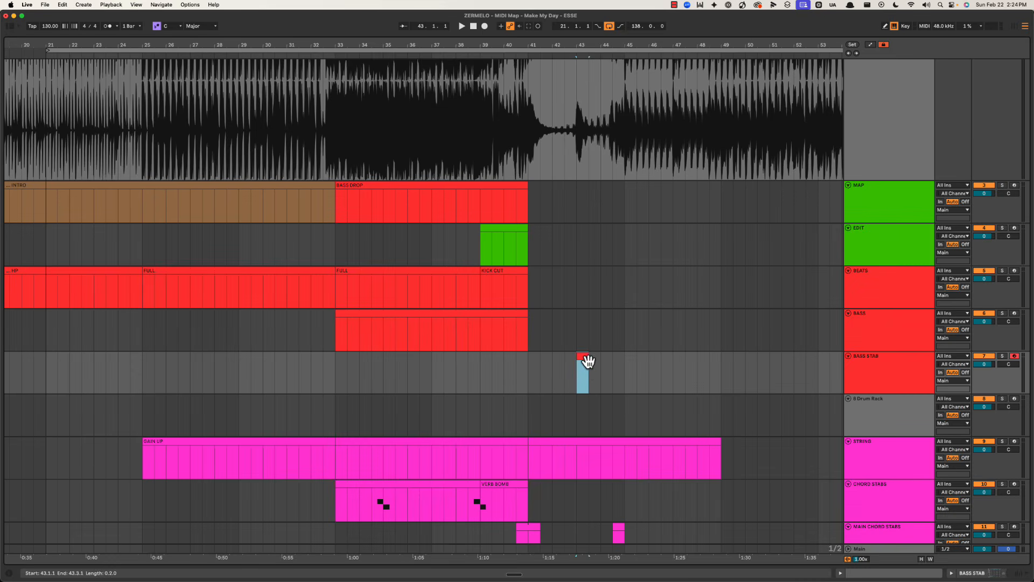
{"action": "left_click", "coordinate": [528, 369]}
{"action": "key", "text": "space"}
{"action": "mouse_move", "coordinate": [590, 359]}
{"action": "left_mouse_down"}
{"action": "mouse_move", "coordinate": [535, 369]}
{"action": "mouse_move", "coordinate": [434, 365]}
{"action": "mouse_move", "coordinate": [490, 367]}
{"action": "left_mouse_up"}
{"action": "key", "text": "space"}
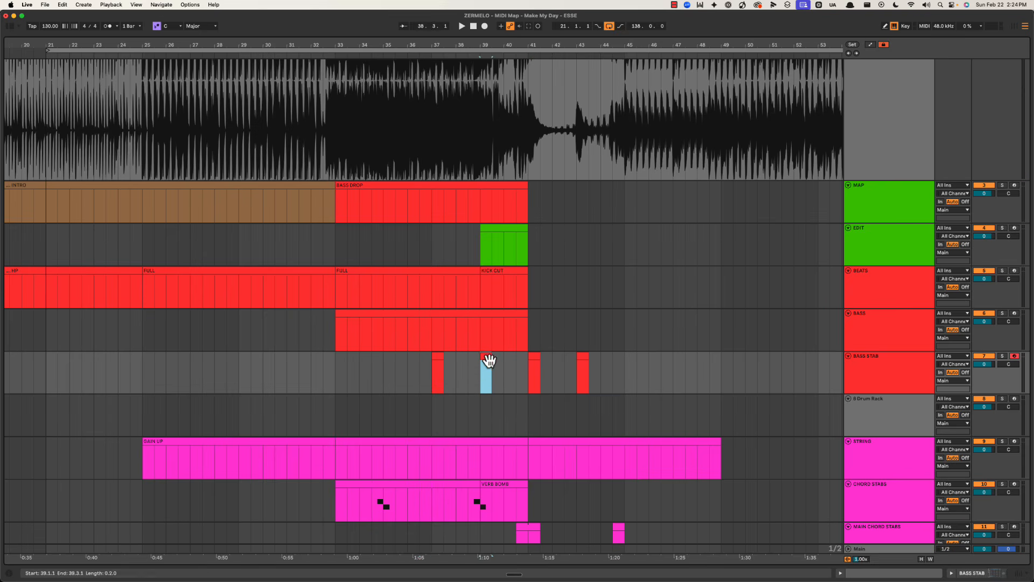
Step: Copy the half-bar BASS STAB clip to bars 35 and 33 at the start of the bass drop
{"action": "left_click_drag", "start_coordinate": [488, 360], "coordinate": [379, 370]}
{"action": "left_click", "coordinate": [384, 366]}
{"action": "scroll", "coordinate": [377, 368], "scroll_direction": "right", "scroll_amount": 3}
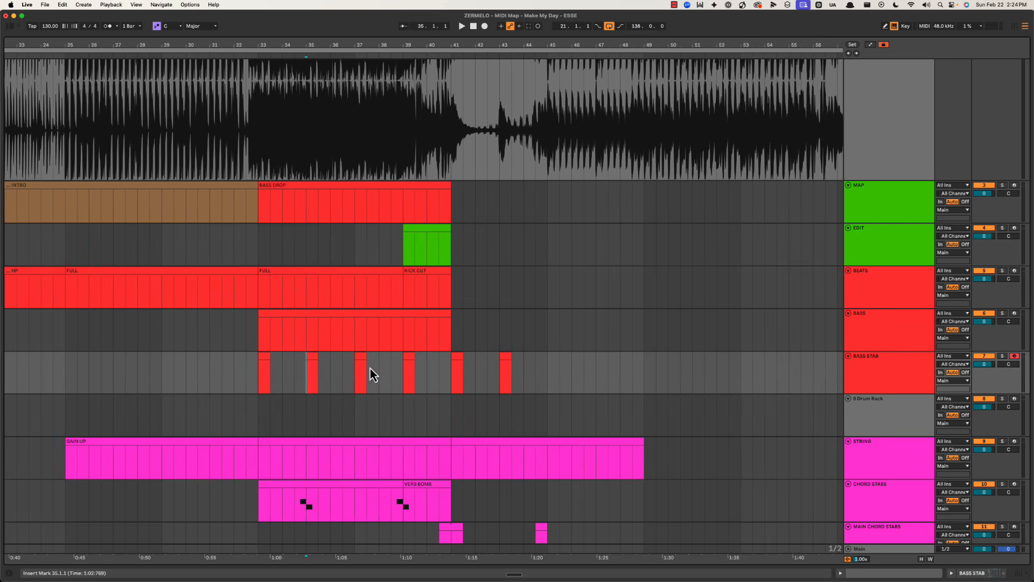
{"action": "left_click_drag", "start_coordinate": [279, 371], "coordinate": [354, 367]}
{"action": "left_click", "coordinate": [289, 372]}
{"action": "scroll", "coordinate": [310, 383], "scroll_direction": "right", "scroll_amount": 2}
Step: Play the arrangement from bar 41 to check the BASS STAB clips against the reference track
{"action": "left_click", "coordinate": [430, 371]}
{"action": "key", "text": "space"}
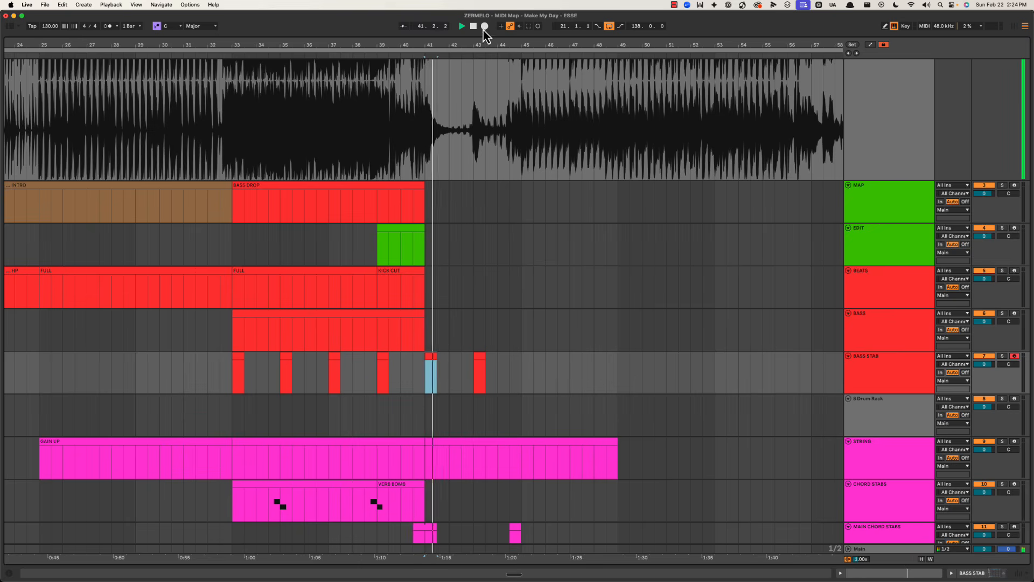
{"action": "left_click_drag", "start_coordinate": [443, 46], "coordinate": [442, 70]}
{"action": "scroll", "coordinate": [474, 170], "scroll_direction": "down", "scroll_amount": 1}
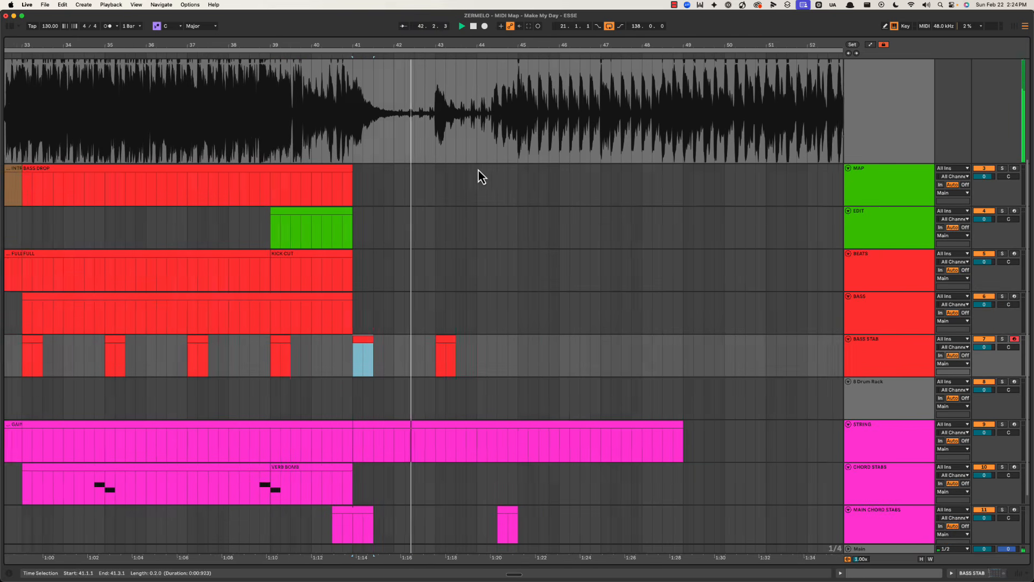
{"action": "scroll", "coordinate": [474, 188], "scroll_direction": "right", "scroll_amount": 2}
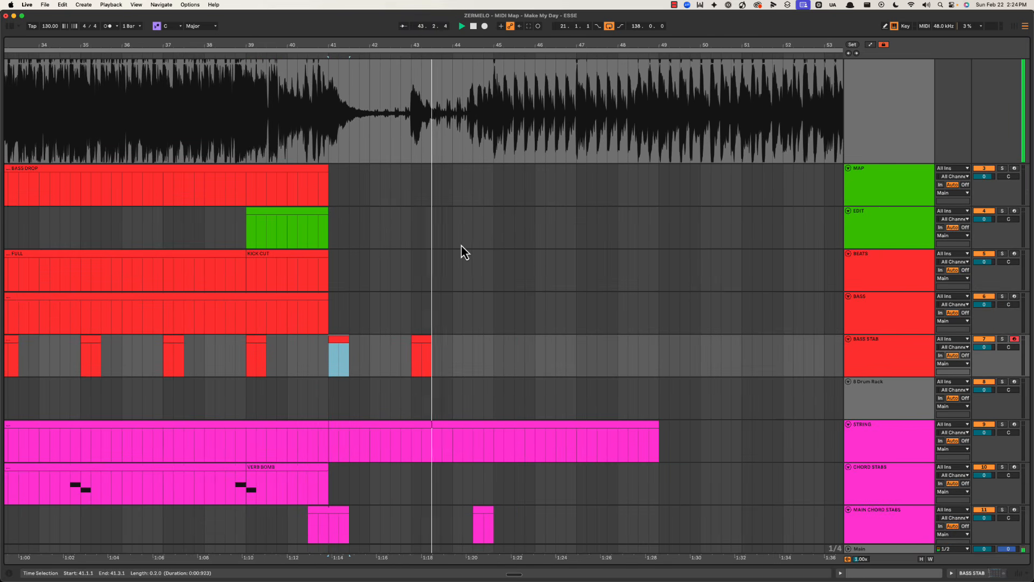
{"action": "scroll", "coordinate": [461, 249], "scroll_direction": "down", "scroll_amount": 1}
Step: Replay the reference track from bar 43 to listen to the second half of the break
{"action": "left_click", "coordinate": [411, 92]}
{"action": "key", "text": "space"}
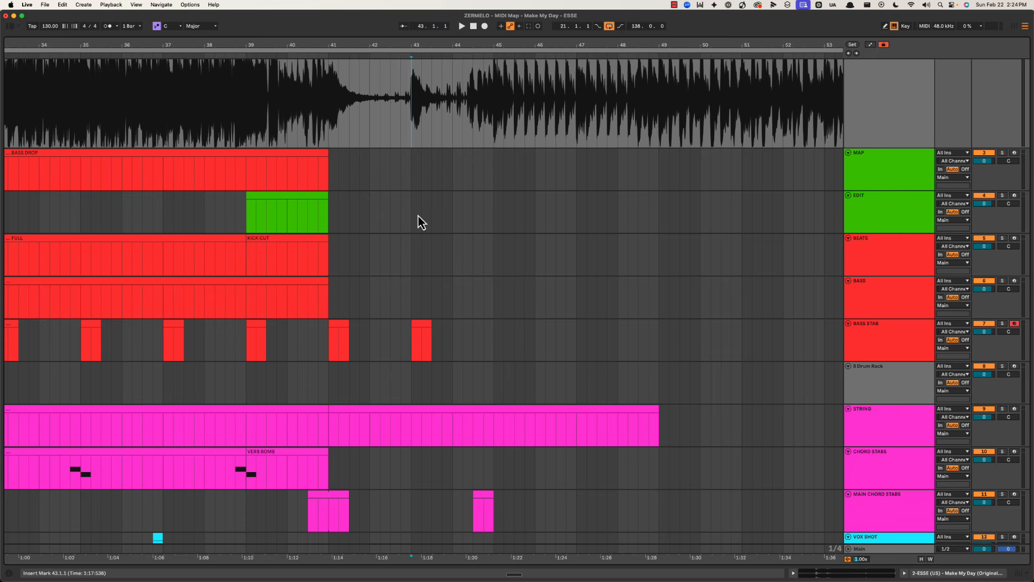
{"action": "left_click", "coordinate": [414, 186]}
{"action": "key", "text": "space"}
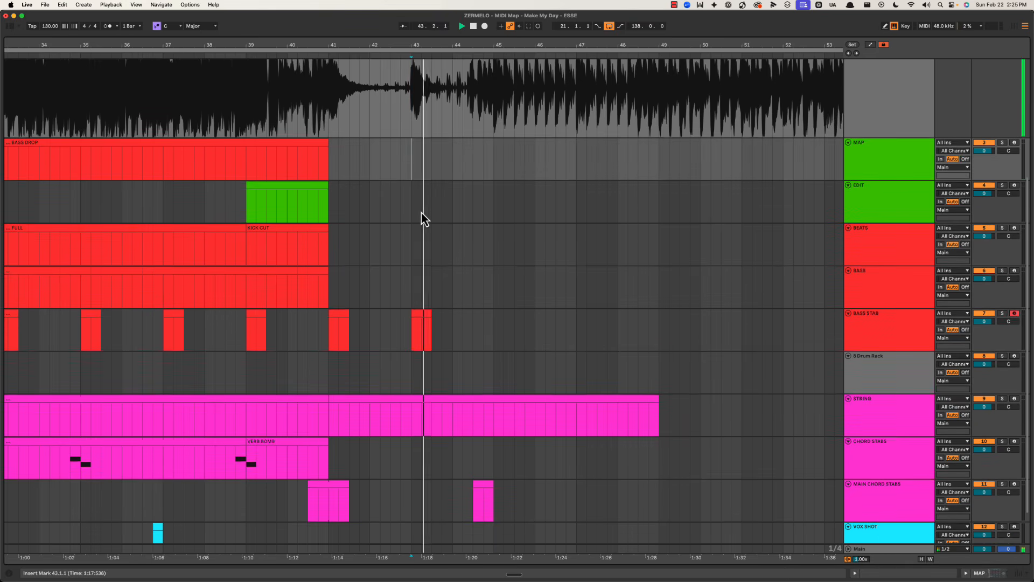
Step: Create a four-bar clip on the BEATS track from bar 41 to 45 and name it "LP UP from nothing"
{"action": "scroll", "coordinate": [421, 212], "scroll_direction": "down", "scroll_amount": 3}
{"action": "scroll", "coordinate": [533, 226], "scroll_direction": "right", "scroll_amount": 1}
{"action": "key", "text": "space"}
{"action": "scroll", "coordinate": [647, 221], "scroll_direction": "up", "scroll_amount": 5}
{"action": "left_click", "coordinate": [870, 306]}
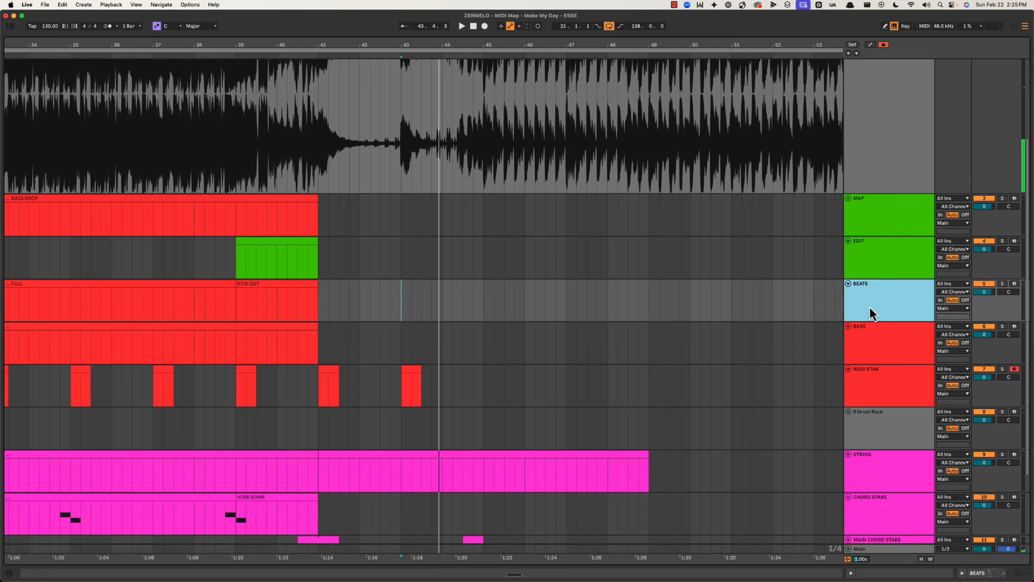
{"action": "left_click_drag", "start_coordinate": [319, 297], "coordinate": [465, 311]}
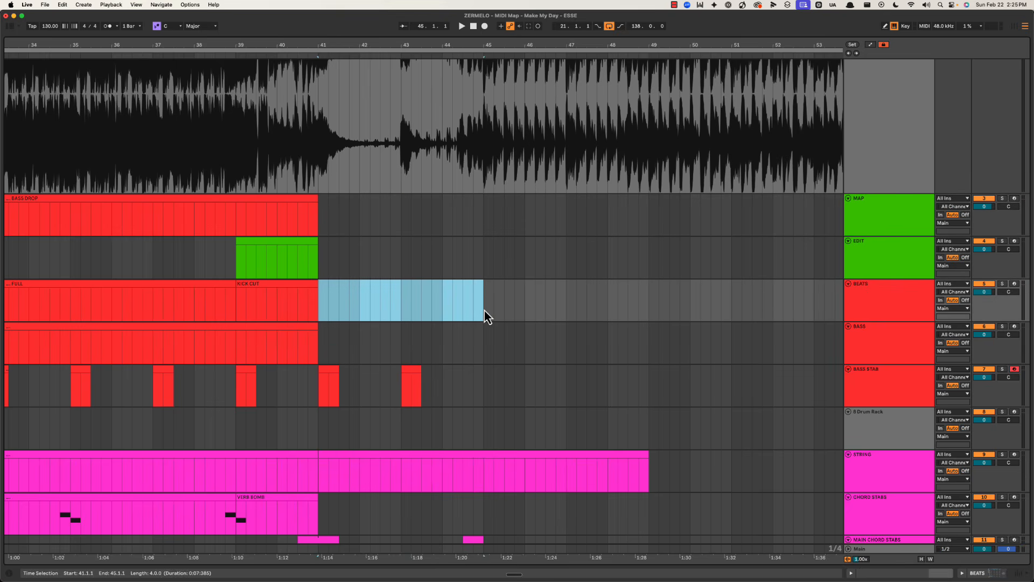
{"action": "key", "text": "super+shift+m"}
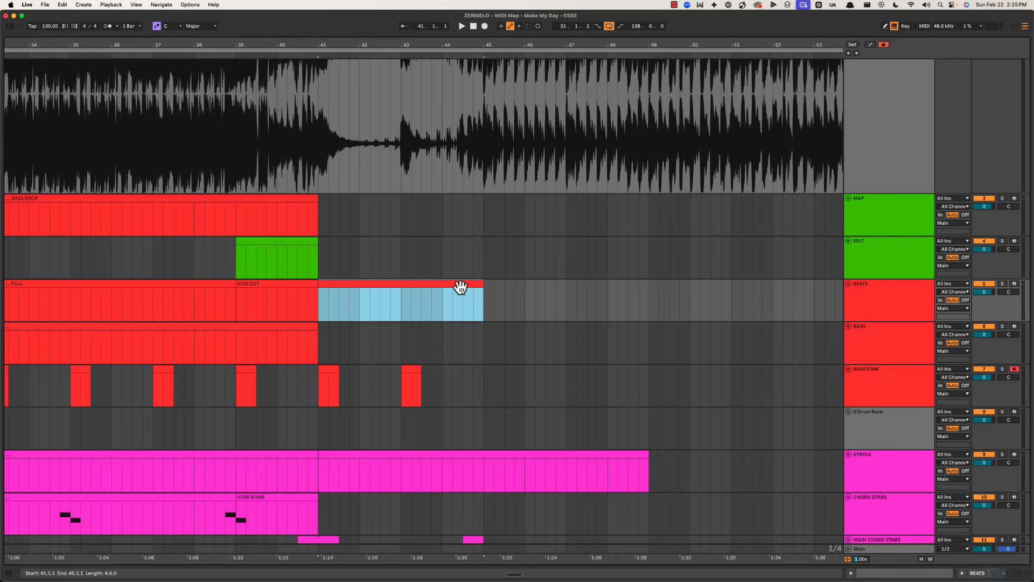
{"action": "key", "text": "super+r"}
{"action": "type", "text": "LP UP from nothing"}
{"action": "key", "text": "Return"}
{"action": "key", "text": "space"}
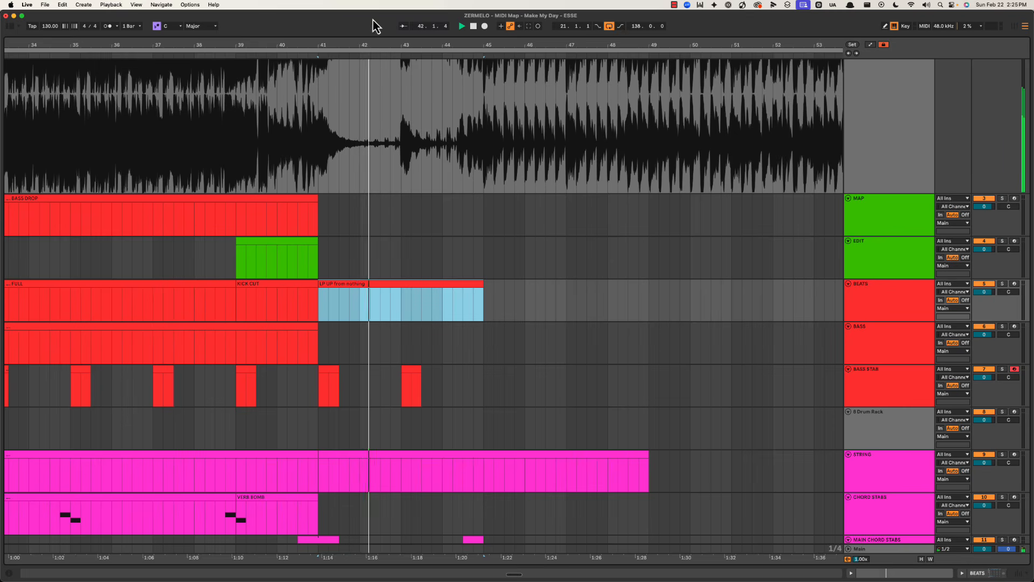
Step: Create a 24-bar clip on the MAP track from bar 41 to 65, named BREAK 1 and coloured cyan
{"action": "key", "text": "minus"}
{"action": "left_click_drag", "start_coordinate": [290, 218], "coordinate": [736, 222]}
{"action": "key", "text": "super+shift+m"}
{"action": "key", "text": "super+alt+l"}
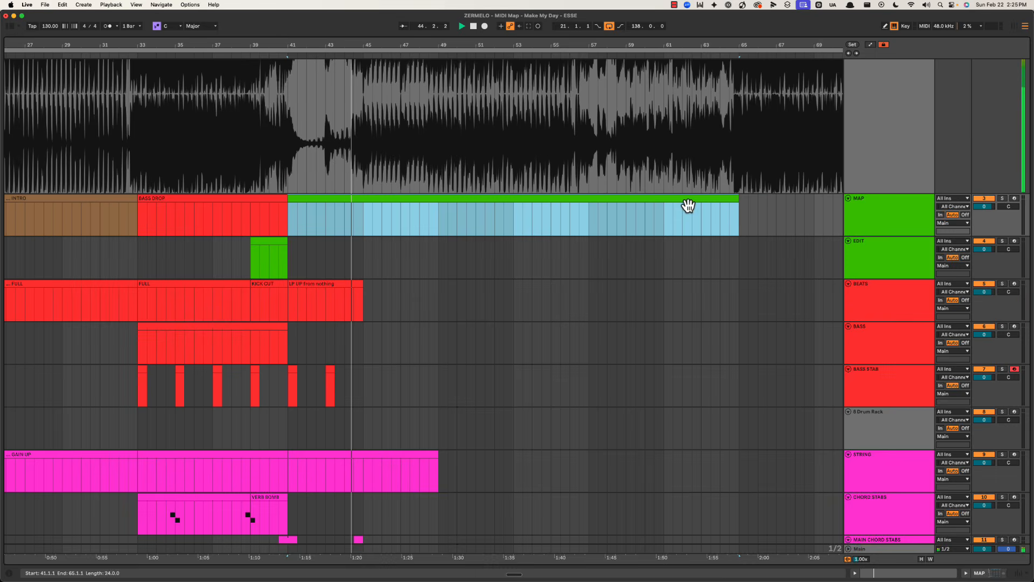
{"action": "key", "text": "super+r"}
{"action": "type", "text": "BREAK 1"}
{"action": "key", "text": "Return"}
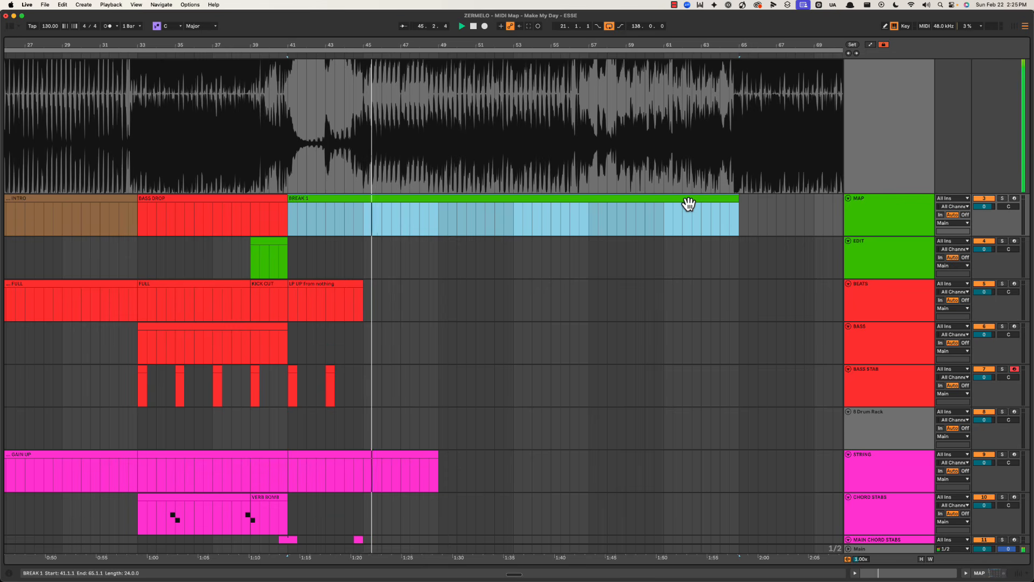
{"action": "right_click", "coordinate": [686, 199]}
{"action": "left_click", "coordinate": [750, 386]}
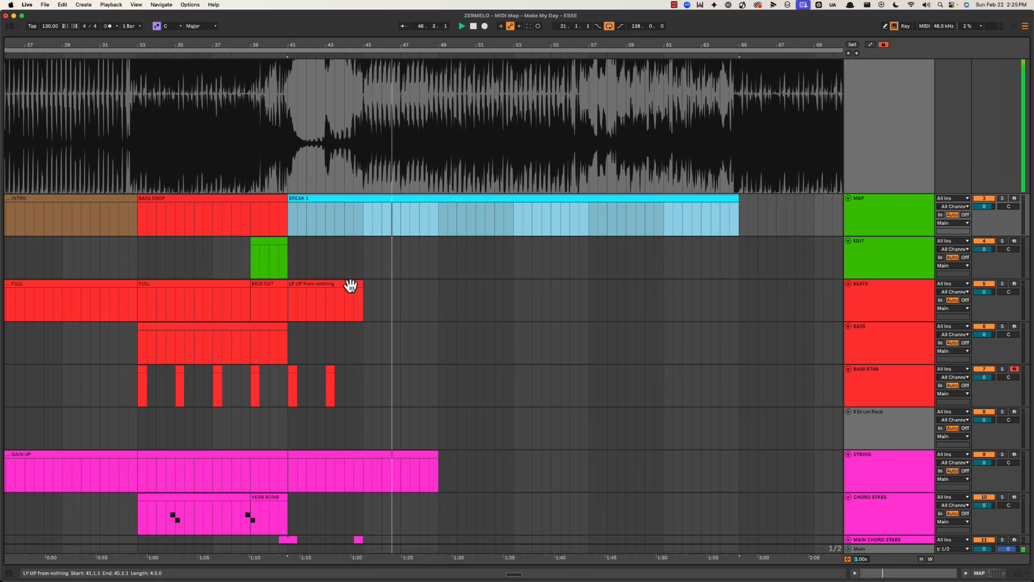
Step: Play the arrangement from bar 43 to compare the mapped clips with the reference track
{"action": "left_click", "coordinate": [289, 215]}
{"action": "key", "text": "space"}
{"action": "left_click", "coordinate": [342, 53]}
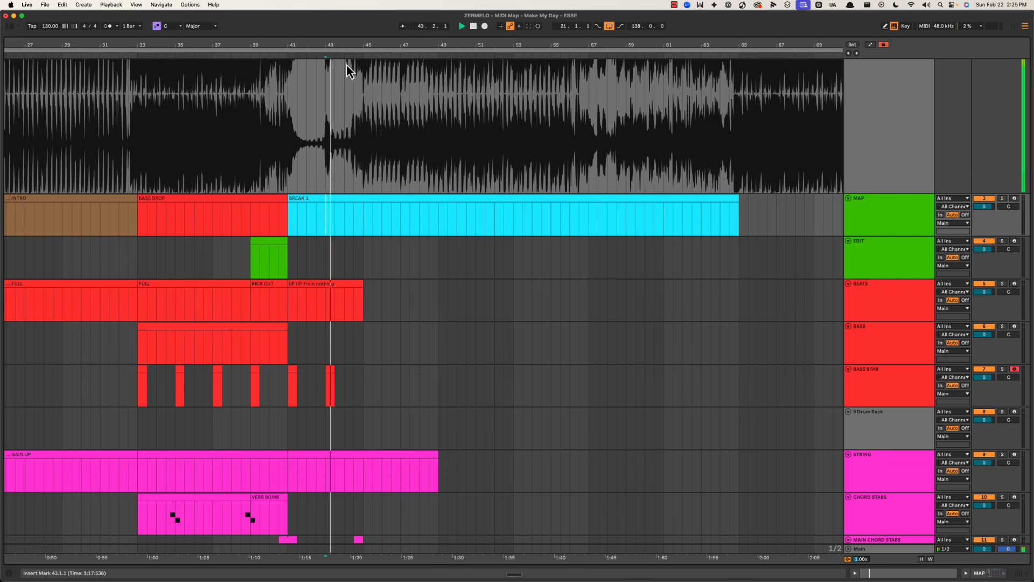
{"action": "scroll", "coordinate": [347, 63], "scroll_direction": "up", "scroll_amount": 5}
{"action": "scroll", "coordinate": [404, 401], "scroll_direction": "left", "scroll_amount": 3}
{"action": "scroll", "coordinate": [412, 405], "scroll_direction": "down", "scroll_amount": 3}
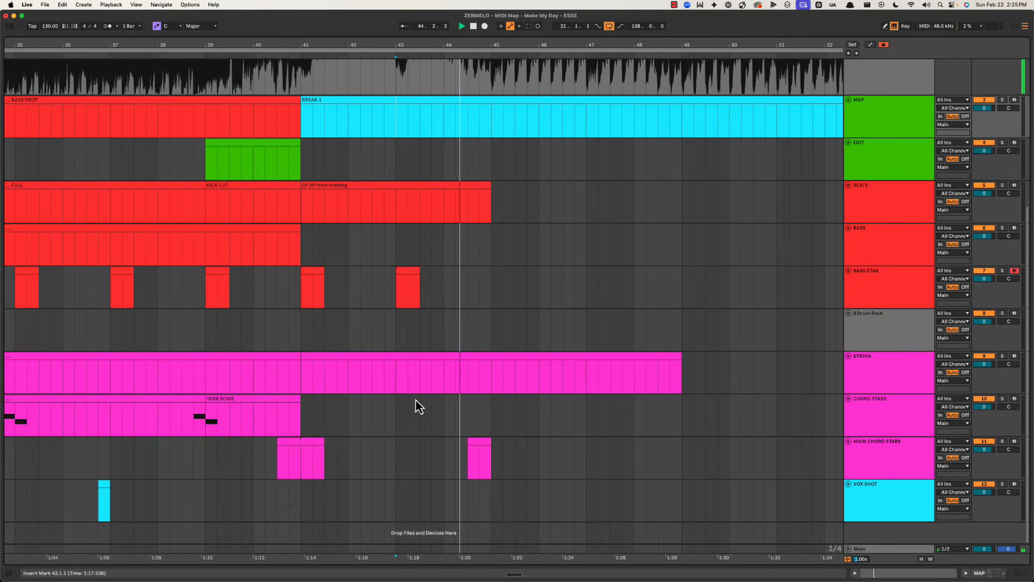
{"action": "mouse_move", "coordinate": [446, 49]}
{"action": "left_mouse_down"}
{"action": "mouse_move", "coordinate": [445, 38]}
{"action": "mouse_move", "coordinate": [439, 47]}
{"action": "left_mouse_up"}
{"action": "left_click", "coordinate": [371, 251]}
{"action": "key", "text": "space"}
{"action": "key", "text": "space"}
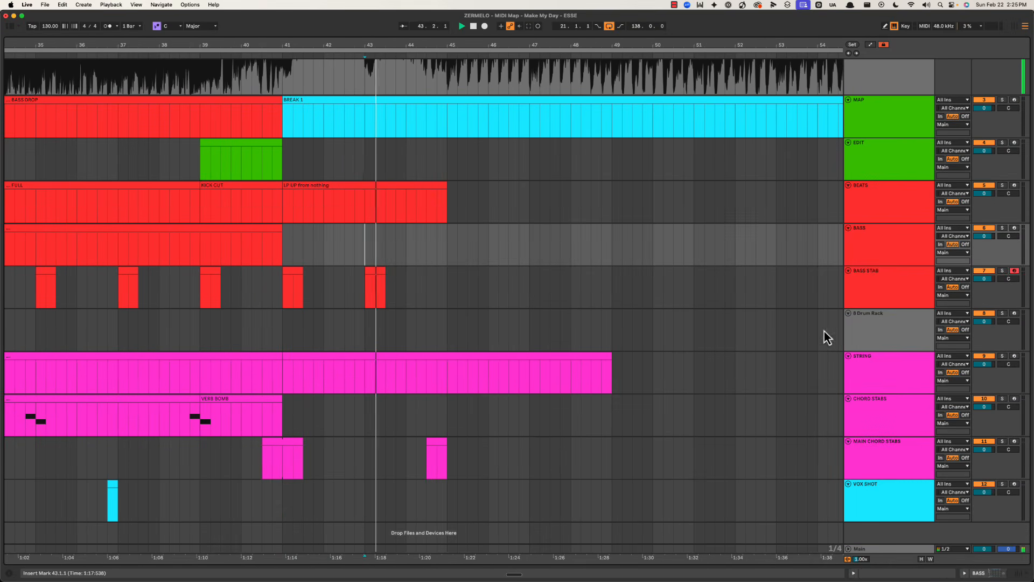
Step: Stop playback and delete the empty 8-Drum Rack track below BASS STAB
{"action": "key", "text": "space"}
{"action": "left_click", "coordinate": [874, 331]}
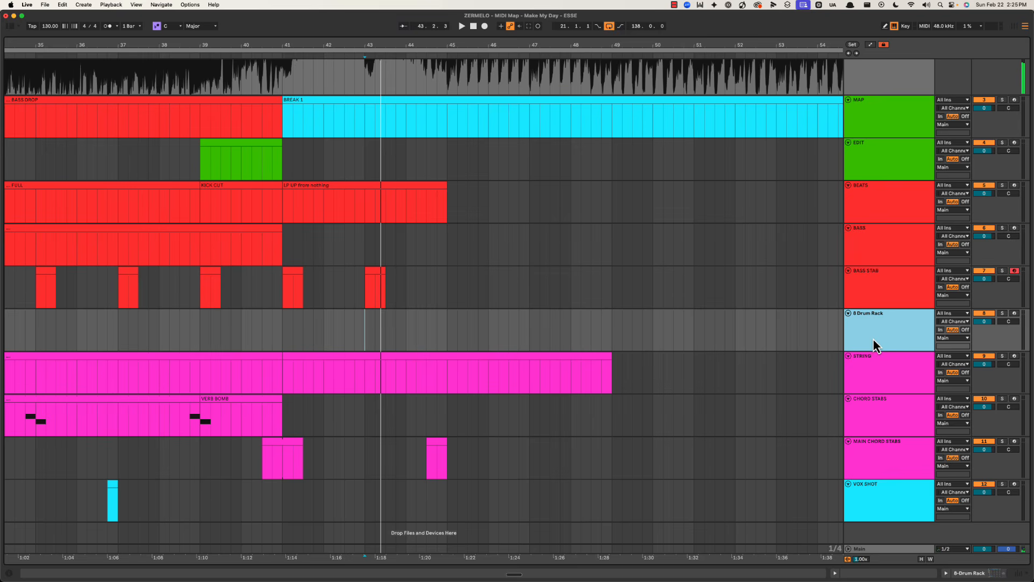
{"action": "key", "text": "Delete"}
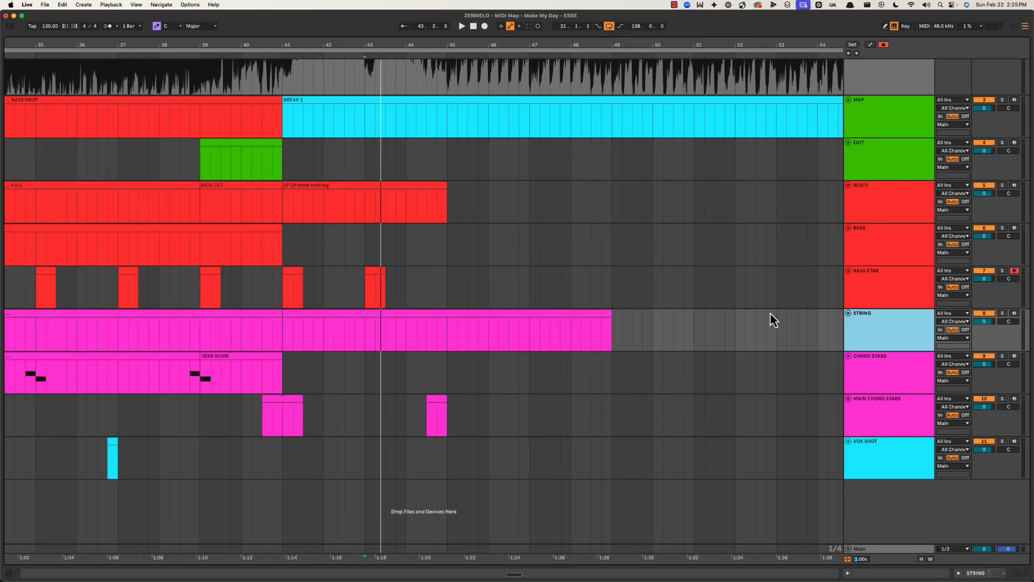
Step: Replay the reference track from bar 43 through the beat change at bar 45
{"action": "left_click", "coordinate": [371, 256]}
{"action": "key", "text": "space"}
{"action": "left_click_drag", "start_coordinate": [397, 49], "coordinate": [388, 37]}
{"action": "scroll", "coordinate": [406, 294], "scroll_direction": "up", "scroll_amount": 5}
{"action": "scroll", "coordinate": [407, 305], "scroll_direction": "right", "scroll_amount": 1}
{"action": "scroll", "coordinate": [408, 306], "scroll_direction": "left", "scroll_amount": 2}
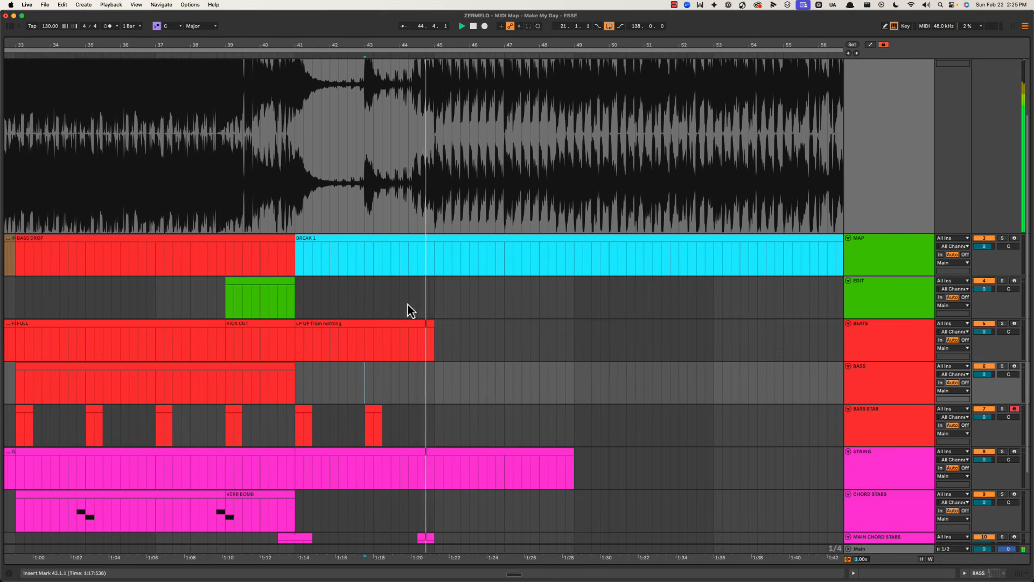
{"action": "left_click", "coordinate": [435, 342]}
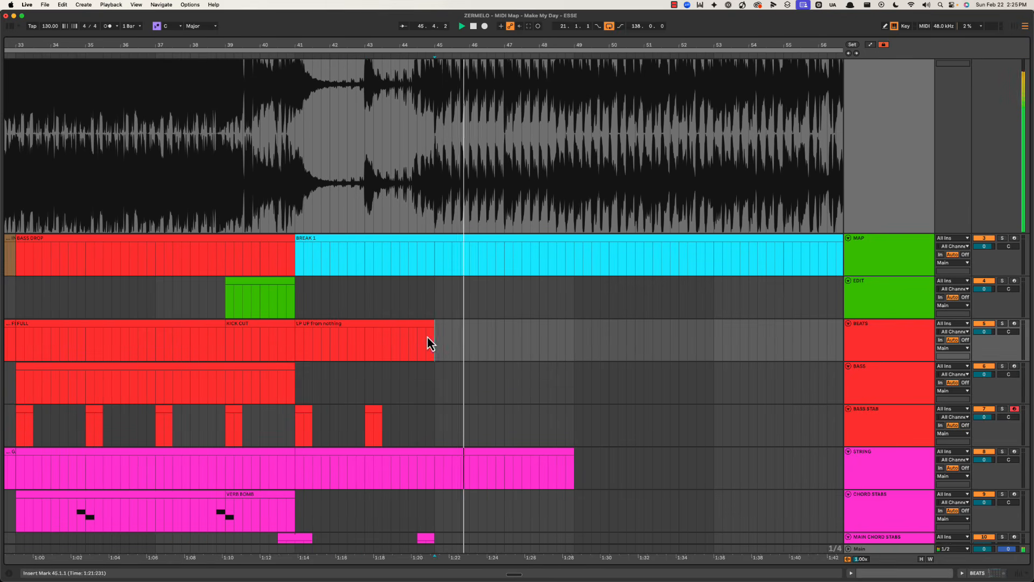
{"action": "key", "text": "space"}
Step: Rename the BEATS clip at bar 41 as "LP UP from nothing - just tops"
{"action": "left_click", "coordinate": [414, 330]}
{"action": "key", "text": "super+r"}
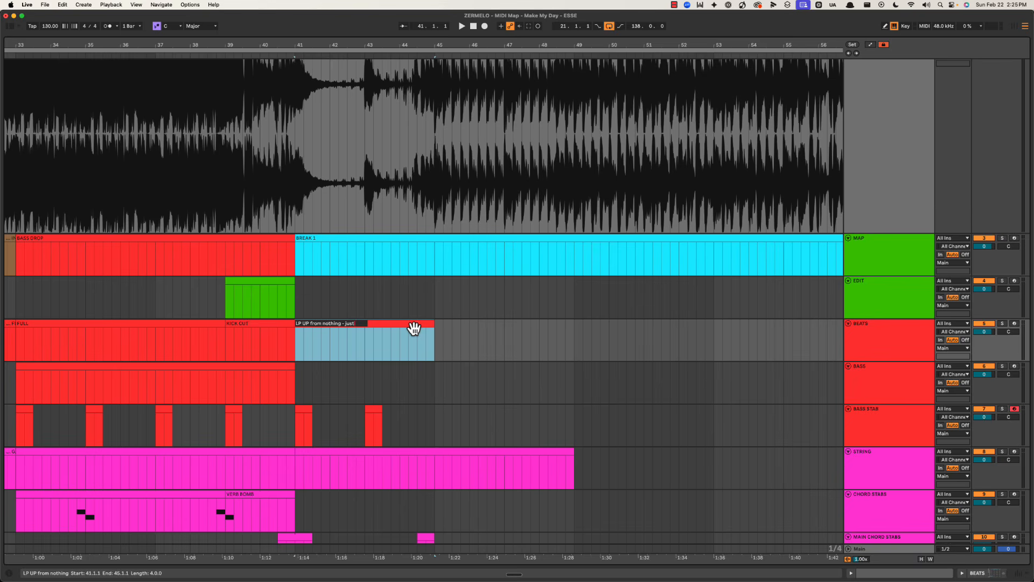
{"action": "type", "text": "- just tops"}
{"action": "key", "text": "Return"}
Step: Duplicate the four-bar BEATS clip to bar 45 and name the copy "HP KICK + TOPS"
{"action": "key", "text": "super+d"}
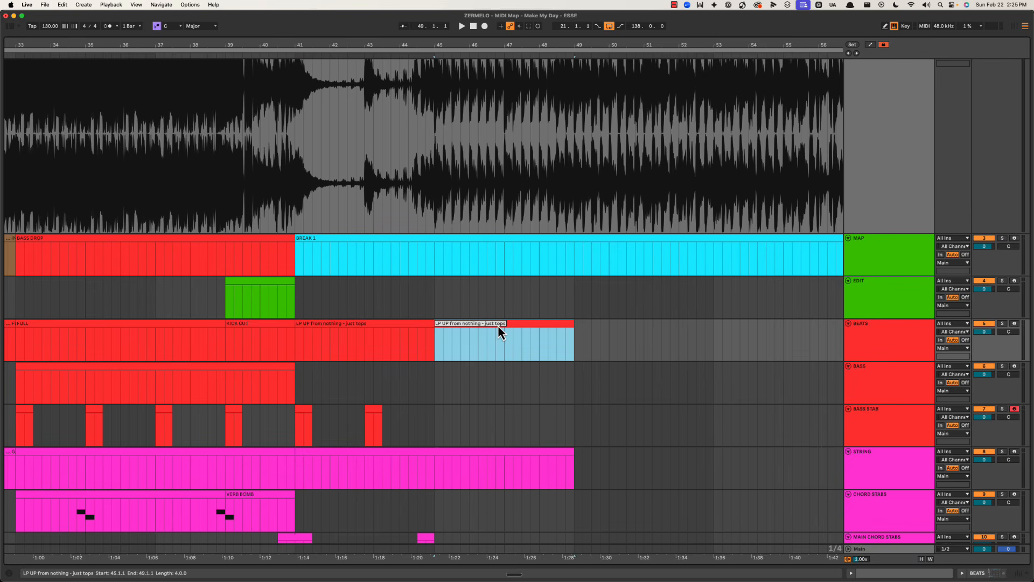
{"action": "type", "text": "HP KICK + TOPS"}
{"action": "key", "text": "Return"}
Step: Copy the half-bar BASS STAB clips to bars 45 and 47 and check them by playing from bar 45
{"action": "key", "text": "space"}
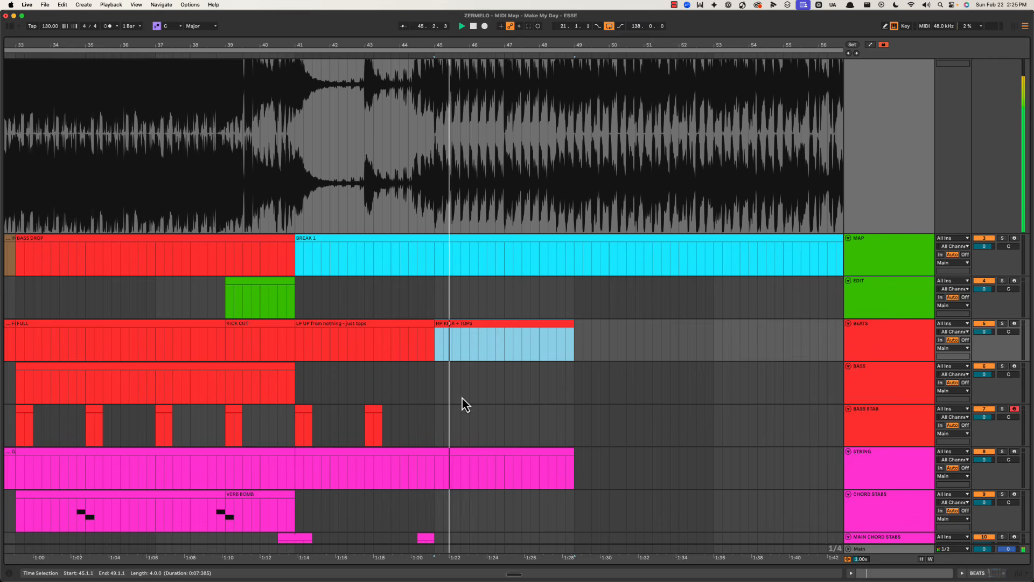
{"action": "scroll", "coordinate": [461, 397], "scroll_direction": "down", "scroll_amount": 4}
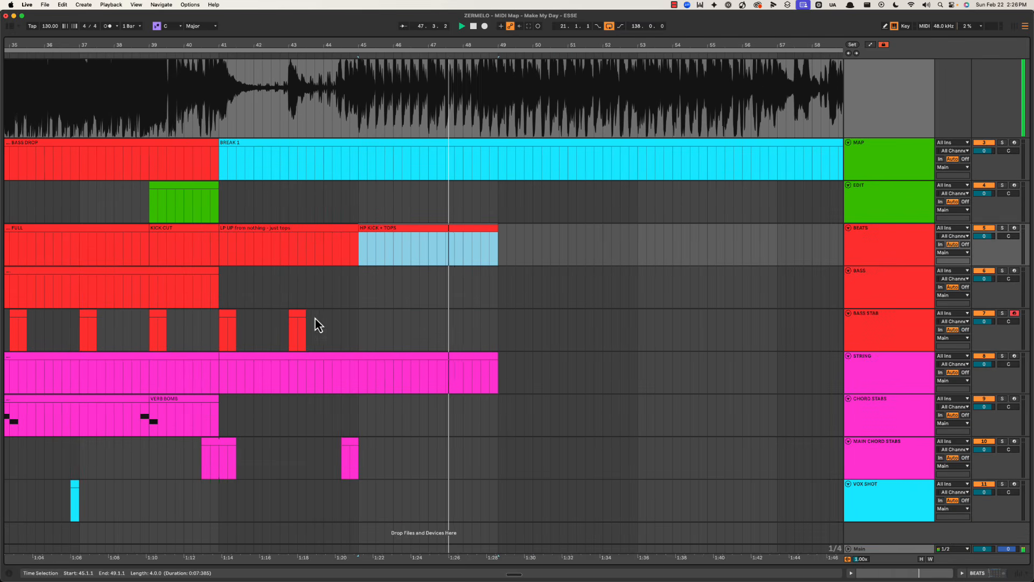
{"action": "key", "text": "space"}
{"action": "left_click_drag", "start_coordinate": [301, 315], "coordinate": [435, 321]}
{"action": "left_click", "coordinate": [357, 288]}
{"action": "key", "text": "space"}
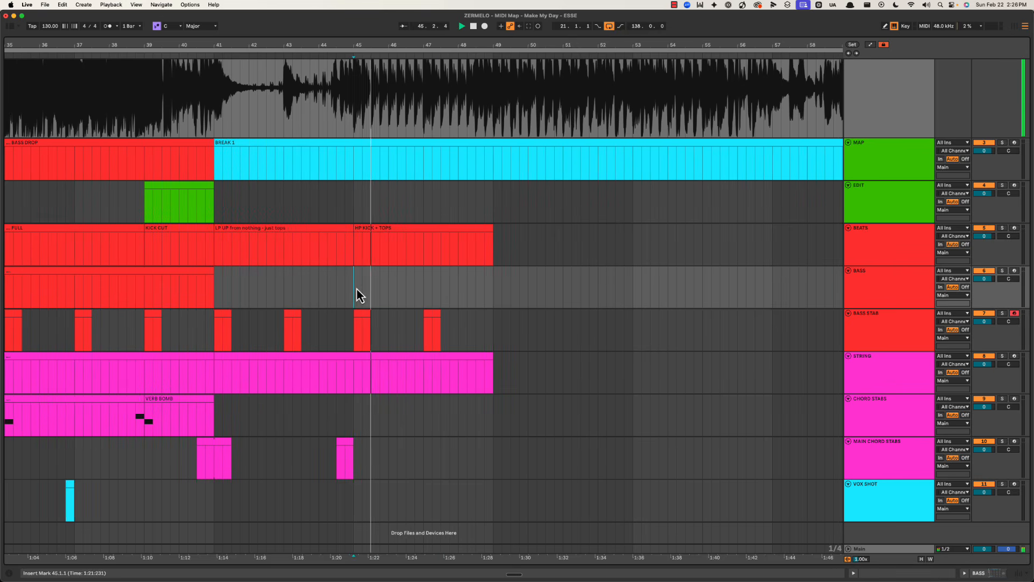
{"action": "key", "text": "space"}
Step: Examine the reference waveform from bar 41 onward to see how the break is divided
{"action": "left_click_drag", "start_coordinate": [422, 46], "coordinate": [307, 11]}
{"action": "scroll", "coordinate": [270, 155], "scroll_direction": "up", "scroll_amount": 5}
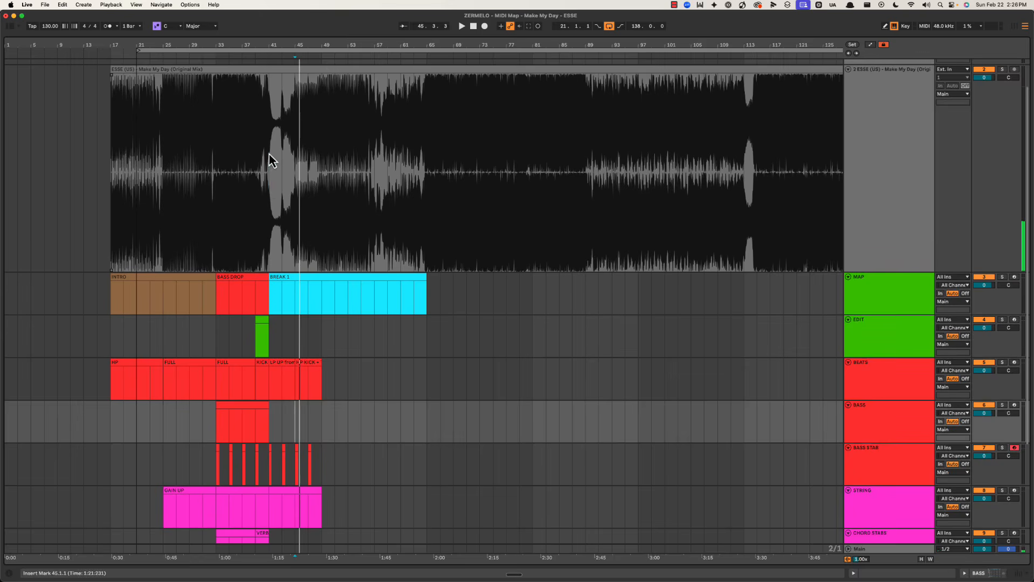
{"action": "left_click", "coordinate": [270, 155]}
{"action": "left_click_drag", "start_coordinate": [273, 44], "coordinate": [333, 52]}
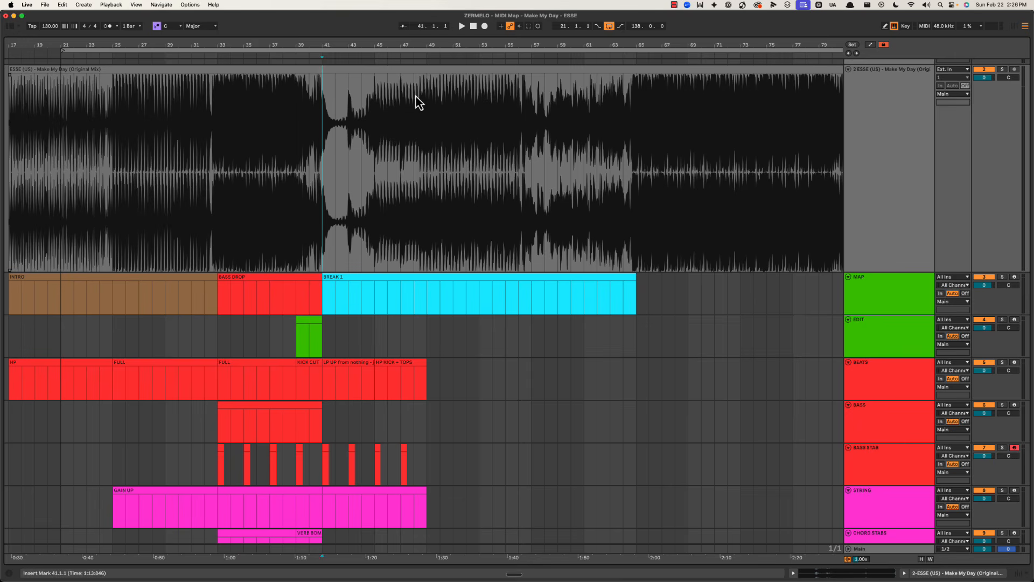
{"action": "left_click_drag", "start_coordinate": [427, 102], "coordinate": [542, 102]}
{"action": "left_click_drag", "start_coordinate": [305, 101], "coordinate": [528, 82]}
{"action": "left_click_drag", "start_coordinate": [435, 43], "coordinate": [425, 20]}
{"action": "left_click", "coordinate": [423, 109]}
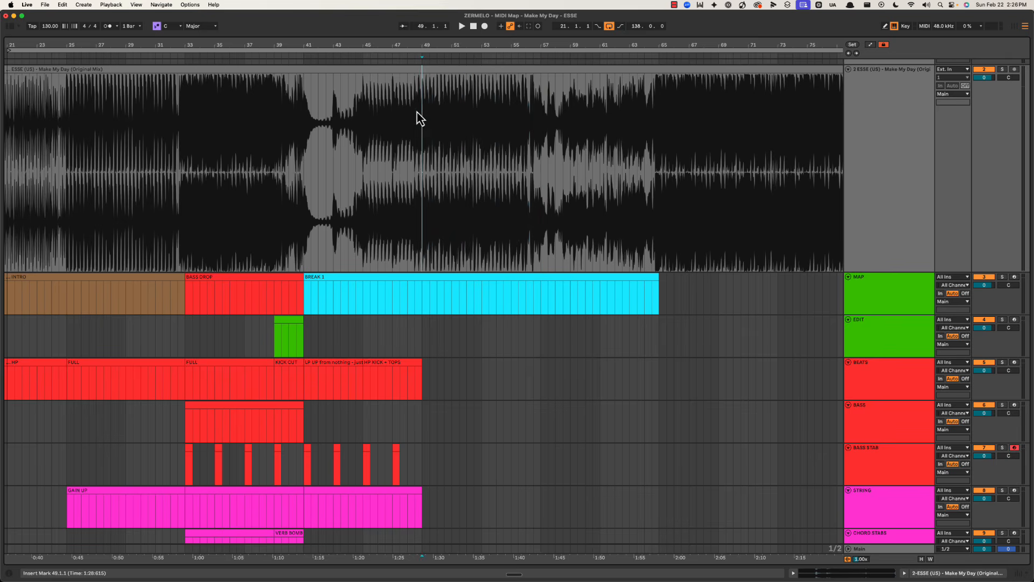
{"action": "scroll", "coordinate": [344, 129], "scroll_direction": "left", "scroll_amount": 1}
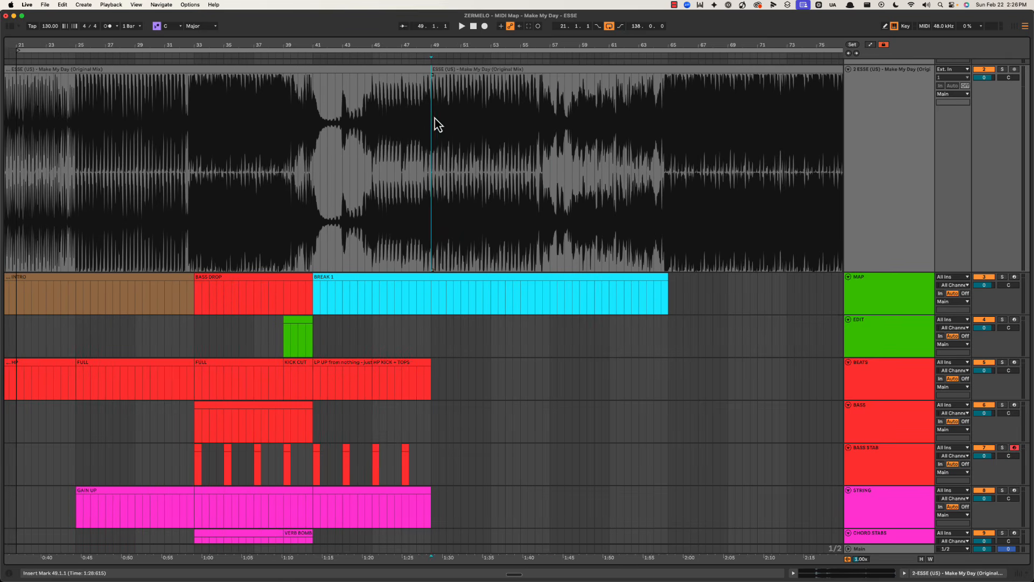
{"action": "key", "text": "super+z"}
Step: Highlight the first eight bars of the break, up to bar 49, on the reference waveform
{"action": "left_click_drag", "start_coordinate": [396, 107], "coordinate": [491, 110]}
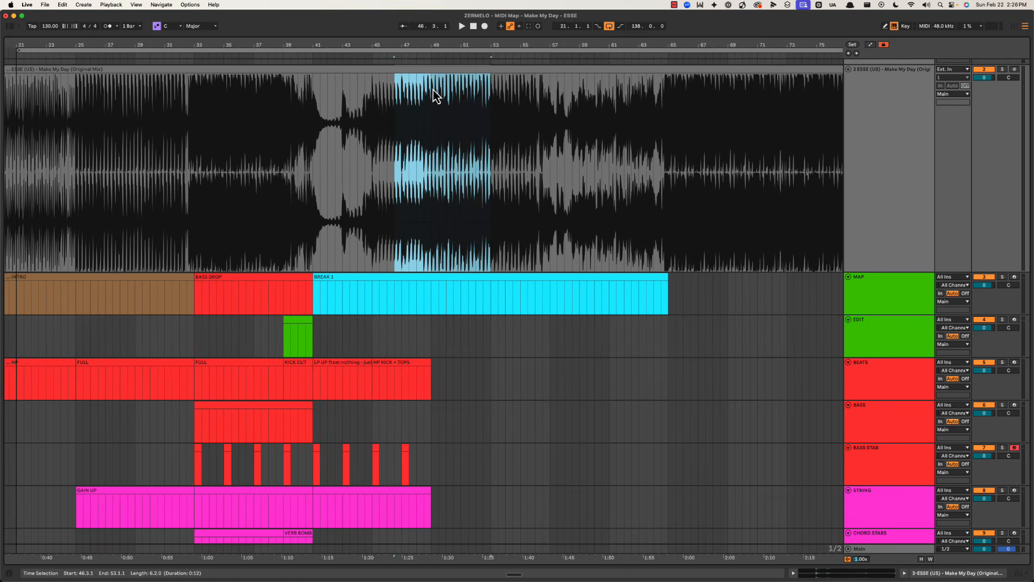
{"action": "left_click_drag", "start_coordinate": [433, 90], "coordinate": [311, 86]}
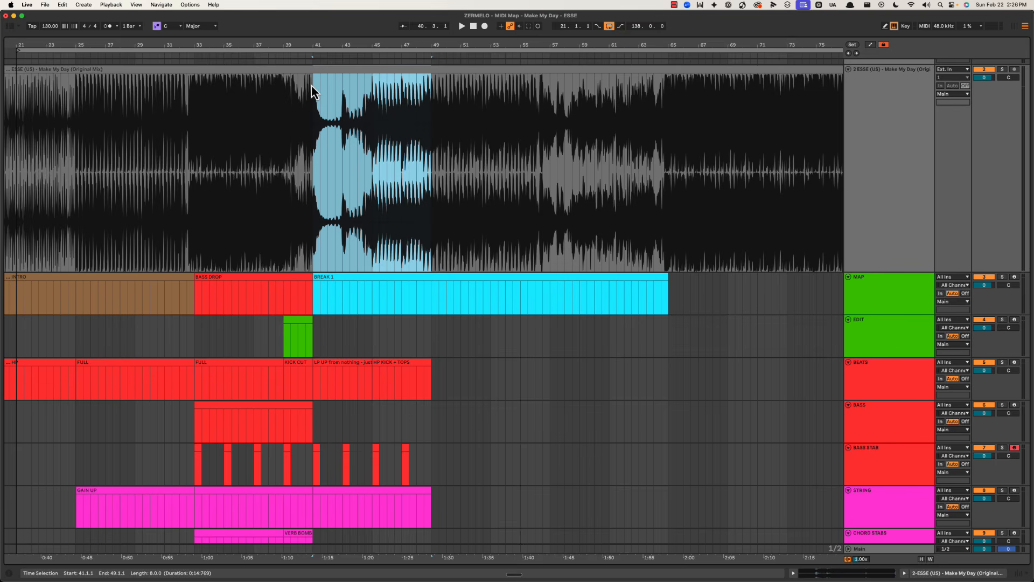
{"action": "left_click", "coordinate": [277, 109]}
{"action": "left_click_drag", "start_coordinate": [416, 43], "coordinate": [415, 66]}
{"action": "left_click_drag", "start_coordinate": [190, 135], "coordinate": [440, 127]}
{"action": "left_click", "coordinate": [441, 127]}
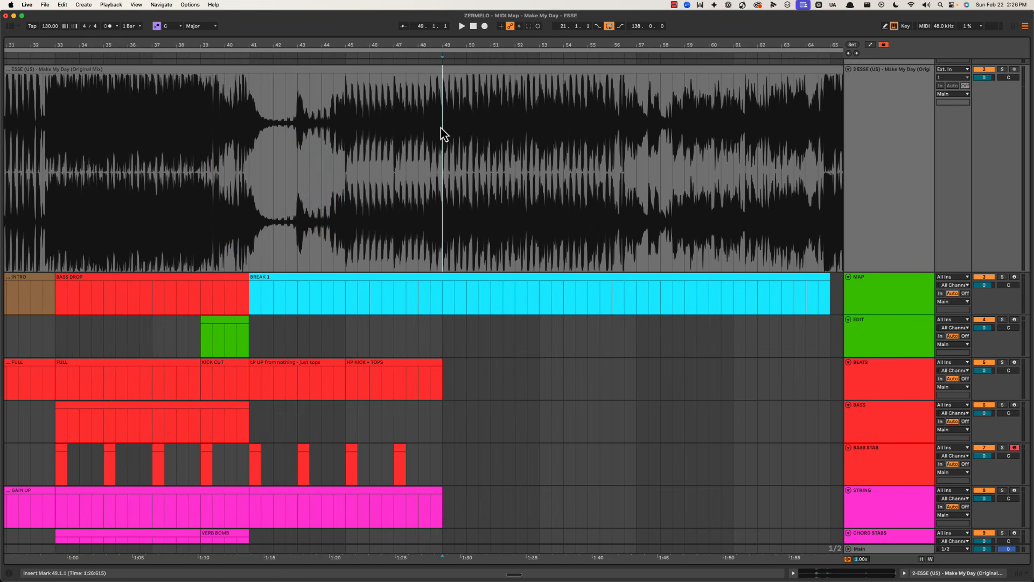
{"action": "left_click_drag", "start_coordinate": [239, 129], "coordinate": [438, 108]}
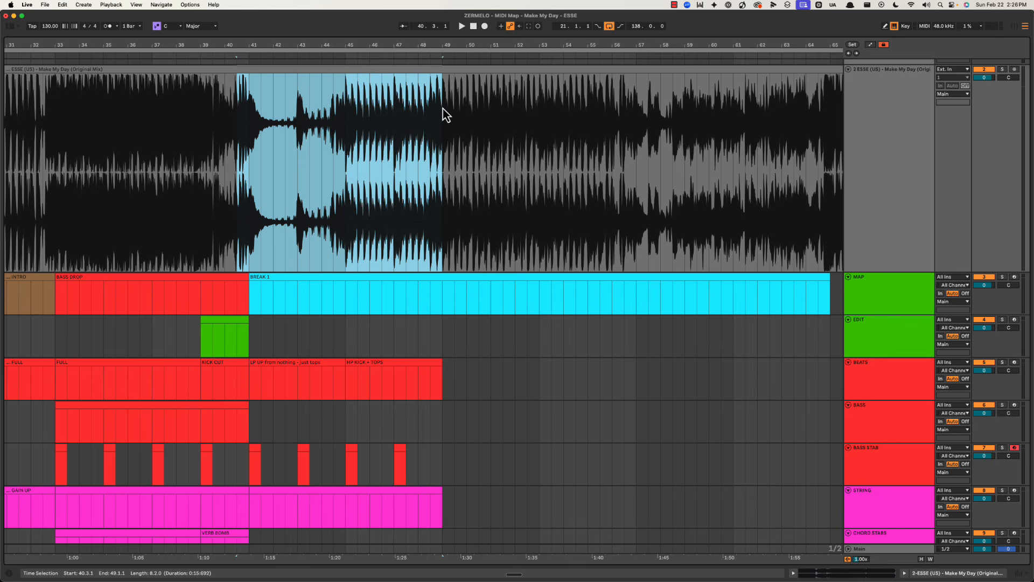
Step: Play the reference track from bar 47 to hear the end of the break's first eight bars
{"action": "left_click", "coordinate": [397, 99]}
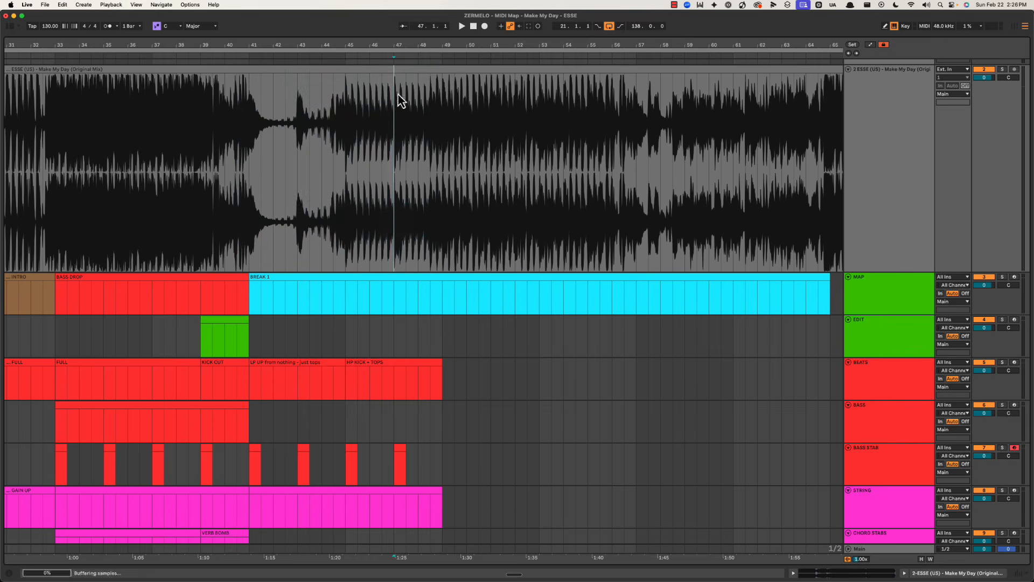
{"action": "key", "text": "space"}
{"action": "left_click_drag", "start_coordinate": [432, 39], "coordinate": [434, 45]}
{"action": "scroll", "coordinate": [404, 323], "scroll_direction": "down", "scroll_amount": 5}
{"action": "scroll", "coordinate": [399, 312], "scroll_direction": "left", "scroll_amount": 3}
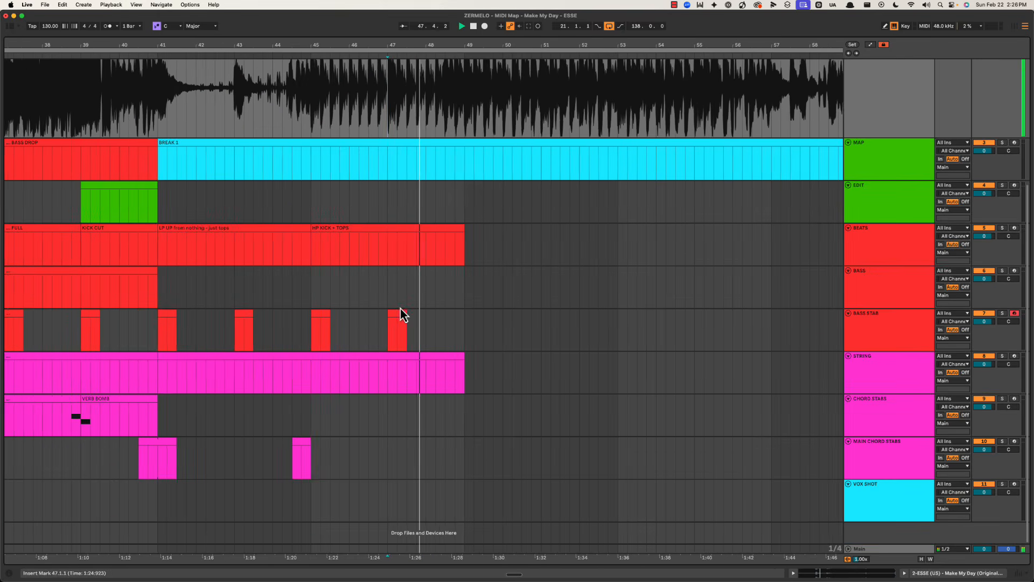
{"action": "scroll", "coordinate": [412, 338], "scroll_direction": "left", "scroll_amount": 1}
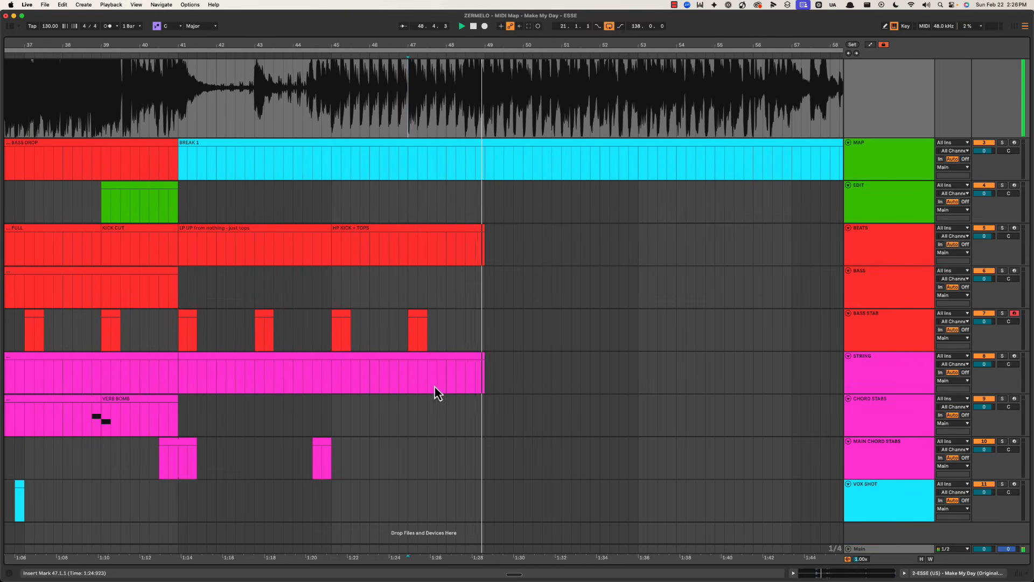
Step: Copy the half-bar MAIN CHORD STABS clip before bar 45 to 48.3, just before bar 49
{"action": "left_click", "coordinate": [317, 453]}
{"action": "key", "text": "space"}
{"action": "left_click_drag", "start_coordinate": [338, 449], "coordinate": [479, 446]}
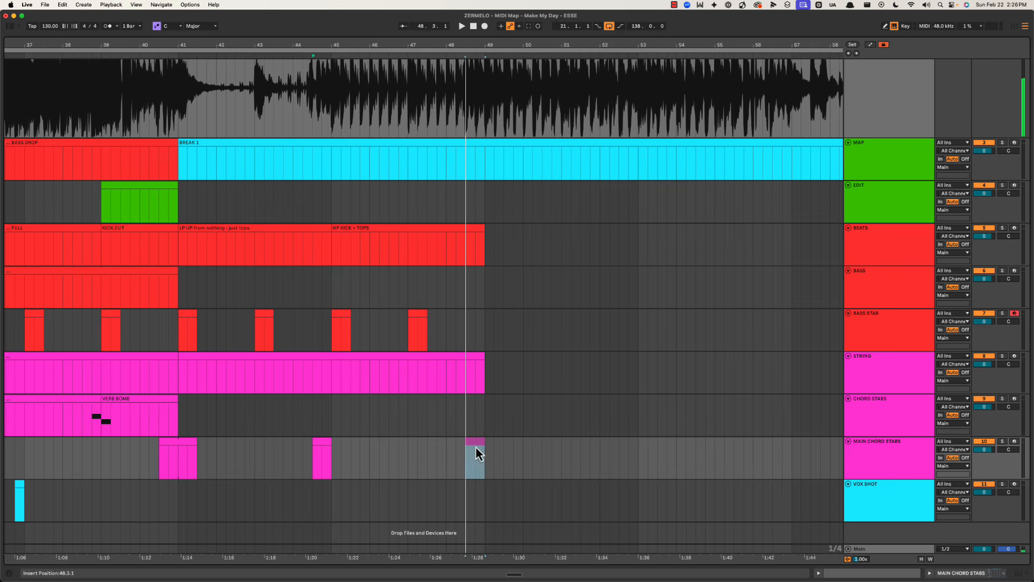
Step: Add a MIDI track below VOX SHOT, name it VOX MAIN and colour it cyan
{"action": "left_click", "coordinate": [881, 476]}
{"action": "key", "text": "Down"}
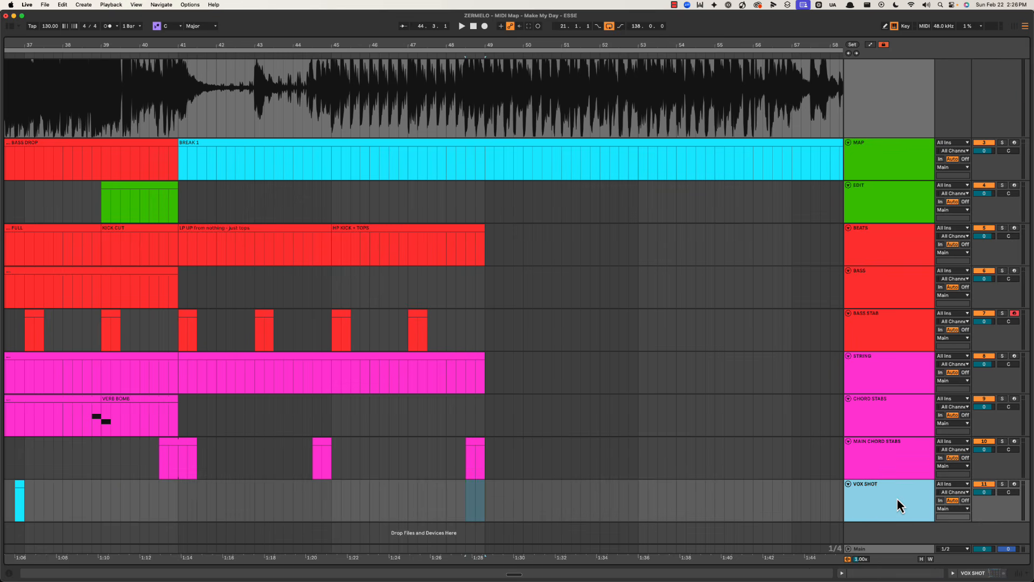
{"action": "key", "text": "super+shift+t"}
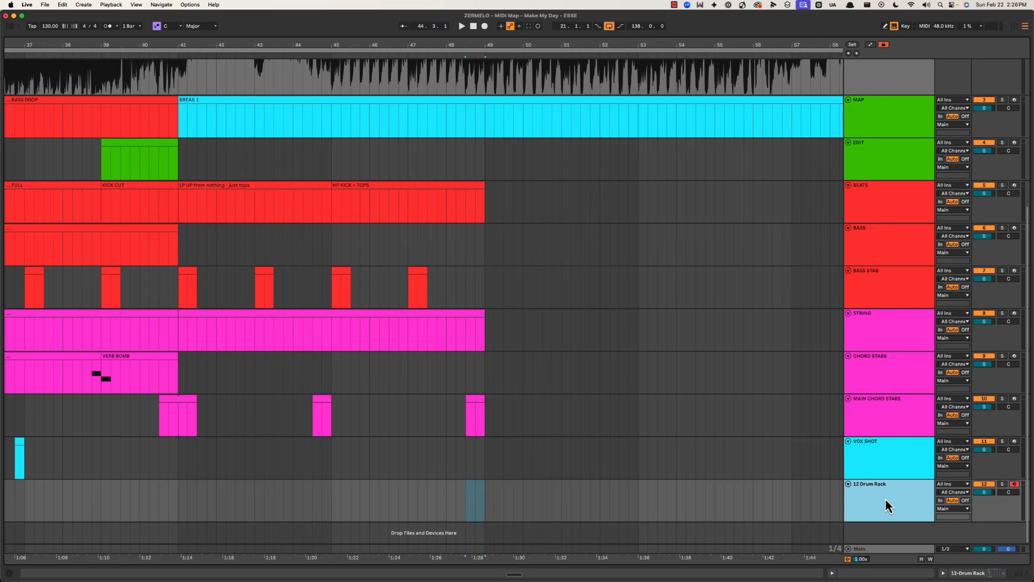
{"action": "type", "text": "VOX MAIN"}
{"action": "key", "text": "Return"}
{"action": "key", "text": "space"}
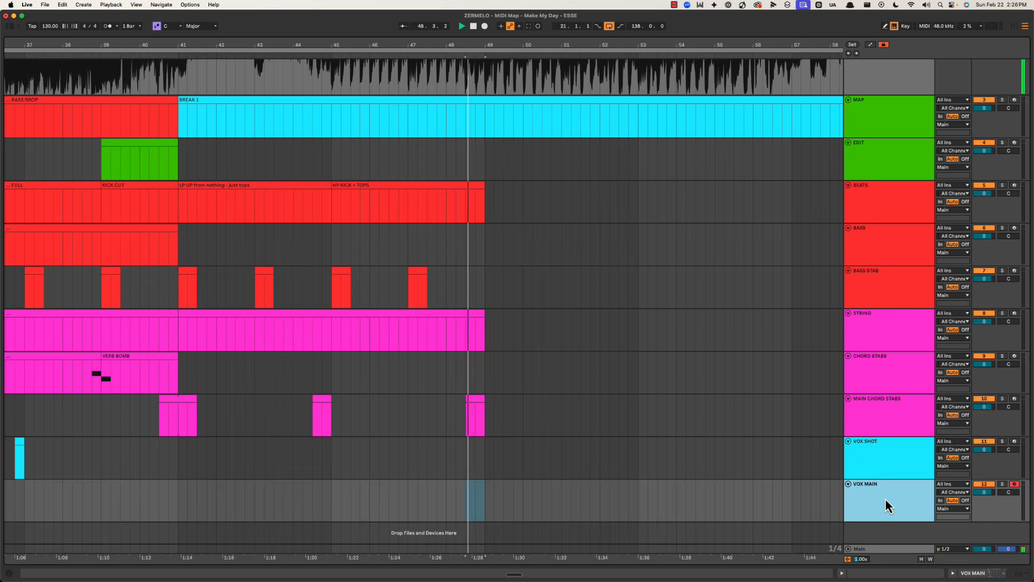
{"action": "right_click", "coordinate": [884, 499]}
{"action": "left_click", "coordinate": [951, 431]}
{"action": "left_click", "coordinate": [491, 500]}
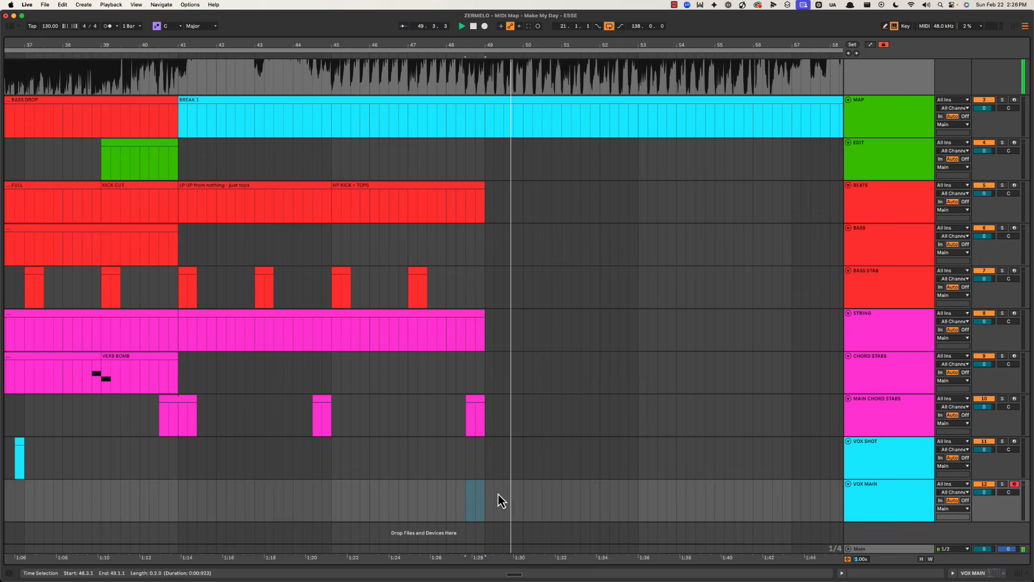
Step: Insert an eight-bar MIDI clip on VOX MAIN from bar 49 to bar 57, return to the full arrangement and stop playback
{"action": "left_click", "coordinate": [789, 512], "text": "shift"}
{"action": "key", "text": "super+shift+m"}
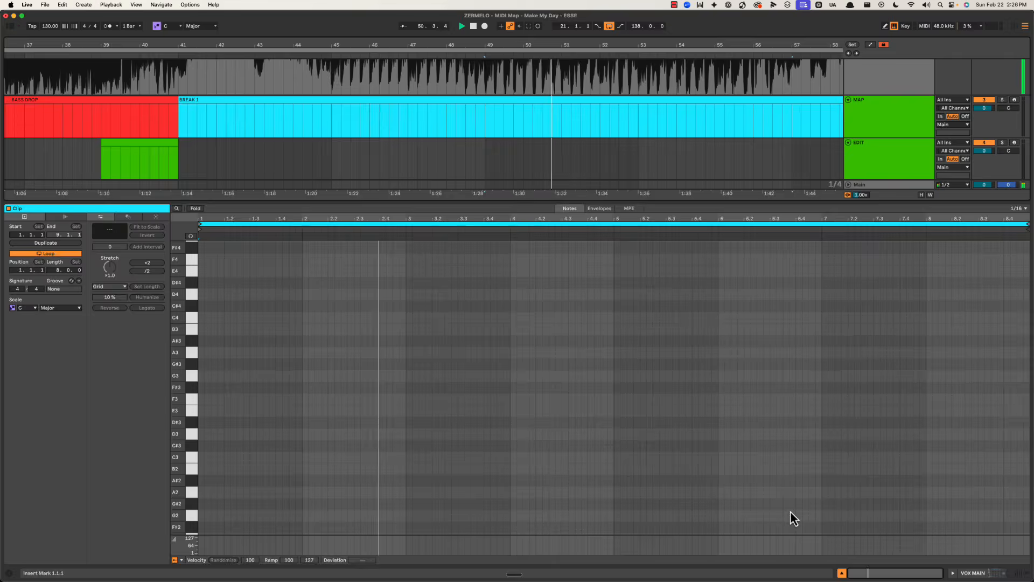
{"action": "key", "text": "super+alt+l"}
{"action": "key", "text": "space"}
Step: Continue the BEATS clip HP KICK + TOPS and the STRING clip with copies running from bar 49 to bar 57
{"action": "left_click", "coordinate": [466, 198]}
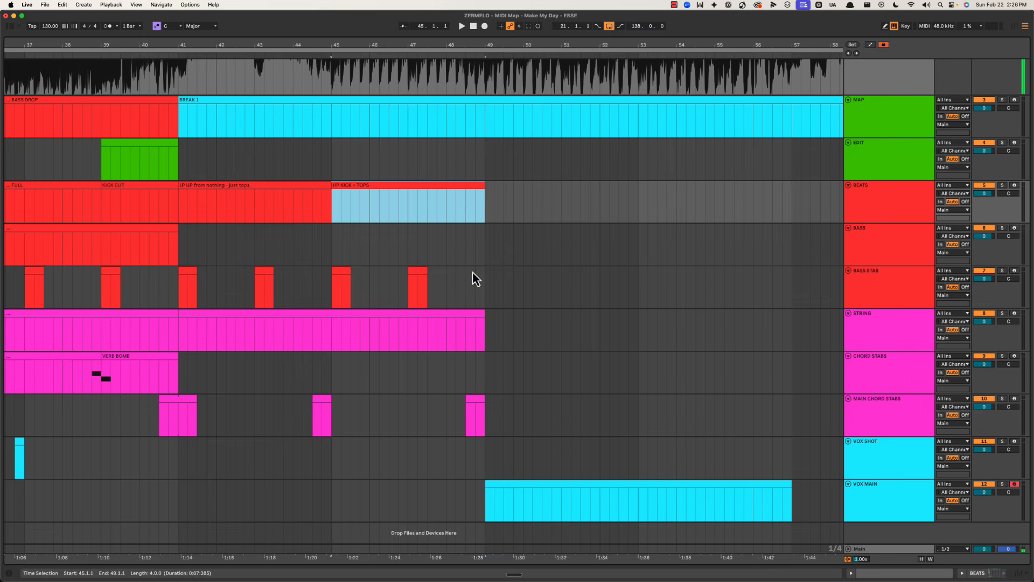
{"action": "key", "text": "super+d"}
{"action": "left_click", "coordinate": [412, 320]}
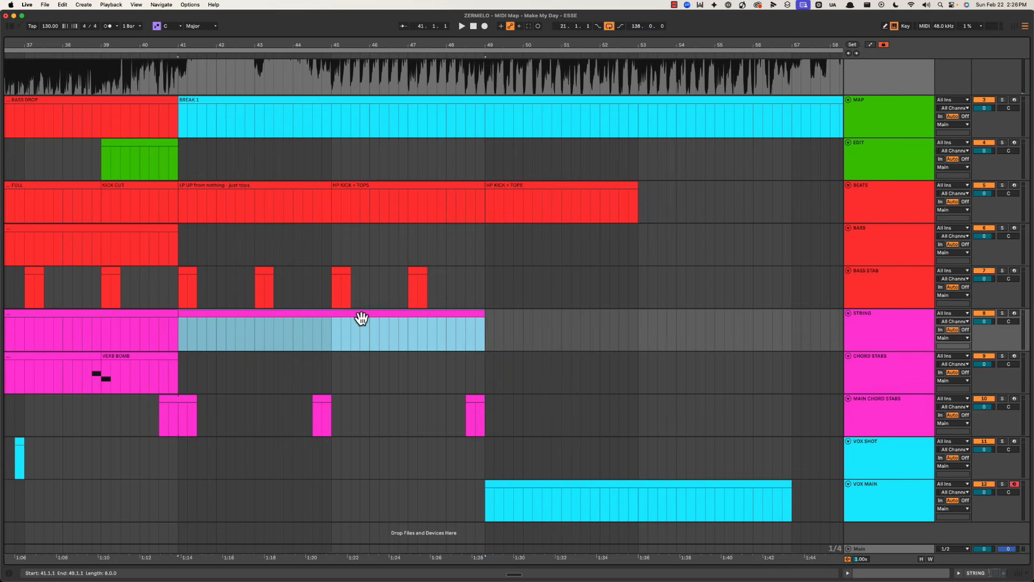
{"action": "key", "text": "super+d"}
{"action": "left_click_drag", "start_coordinate": [632, 188], "coordinate": [784, 190]}
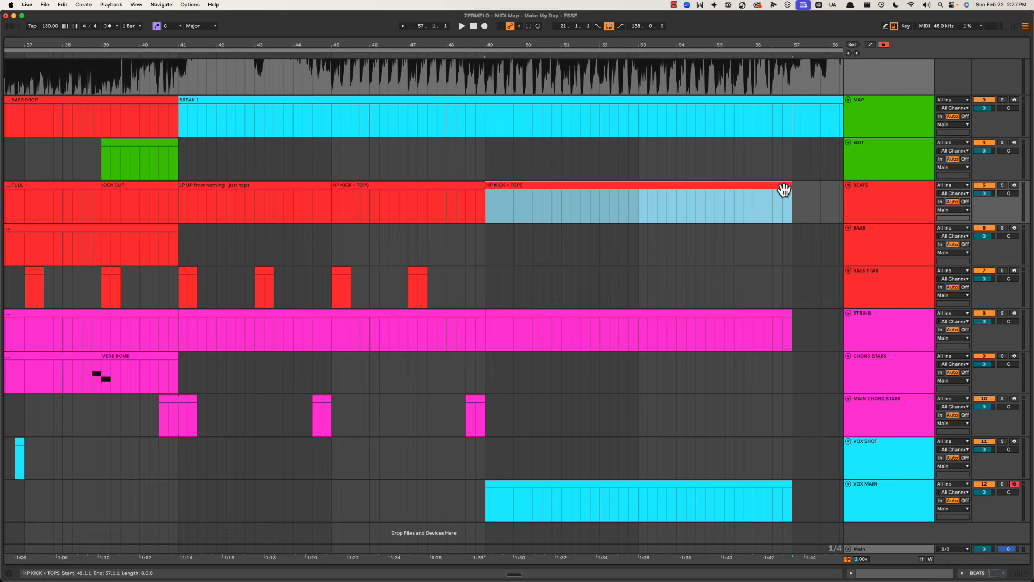
Step: Repeat the four-bar BASS STAB pattern from bars 45 to 49 twice, filling up to bar 57
{"action": "left_click_drag", "start_coordinate": [331, 283], "coordinate": [483, 275]}
{"action": "key", "text": "super+d"}
{"action": "key", "text": "super+d"}
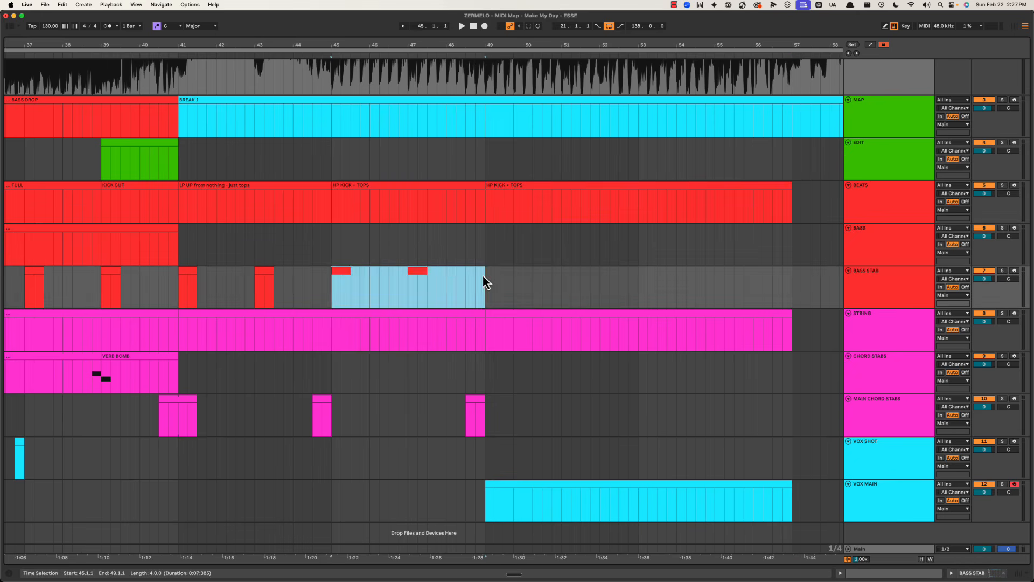
Step: Play from the BASS STAB clip at bar 49 and highlight the half-bar hit at bar 43 on the reference waveform
{"action": "left_click", "coordinate": [497, 275]}
{"action": "key", "text": "space"}
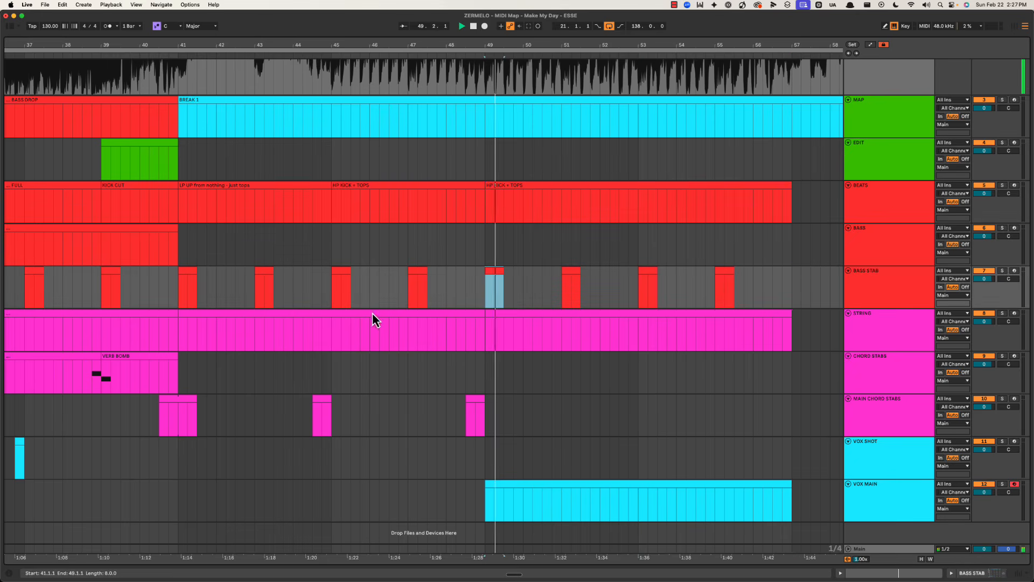
{"action": "scroll", "coordinate": [372, 313], "scroll_direction": "up", "scroll_amount": 1}
{"action": "left_click_drag", "start_coordinate": [180, 83], "coordinate": [388, 81]}
{"action": "left_click", "coordinate": [247, 86]}
{"action": "left_click_drag", "start_coordinate": [388, 81], "coordinate": [275, 116]}
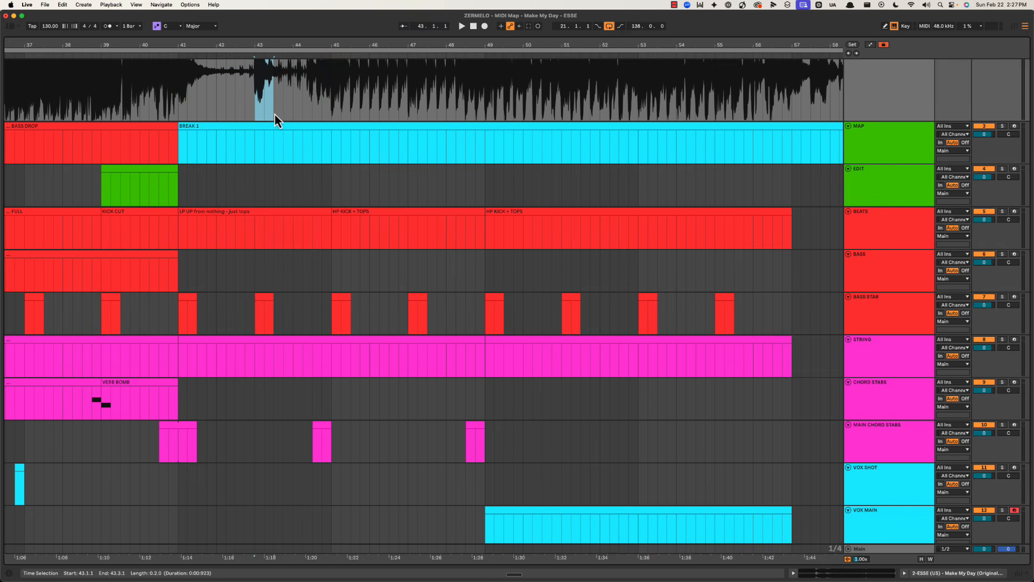
Step: Play the reference track from bar 49 to hear the start of the break's second eight bars
{"action": "left_click", "coordinate": [490, 276]}
{"action": "key", "text": "space"}
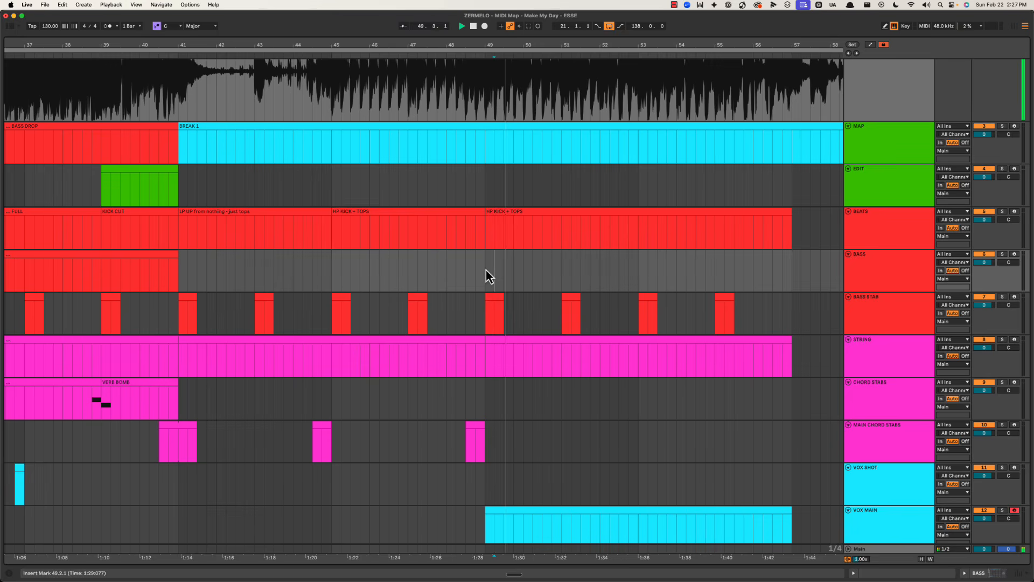
{"action": "key", "text": "space"}
{"action": "left_click", "coordinate": [484, 272]}
{"action": "key", "text": "space"}
{"action": "scroll", "coordinate": [480, 276], "scroll_direction": "right", "scroll_amount": 4}
{"action": "scroll", "coordinate": [434, 281], "scroll_direction": "down", "scroll_amount": 2}
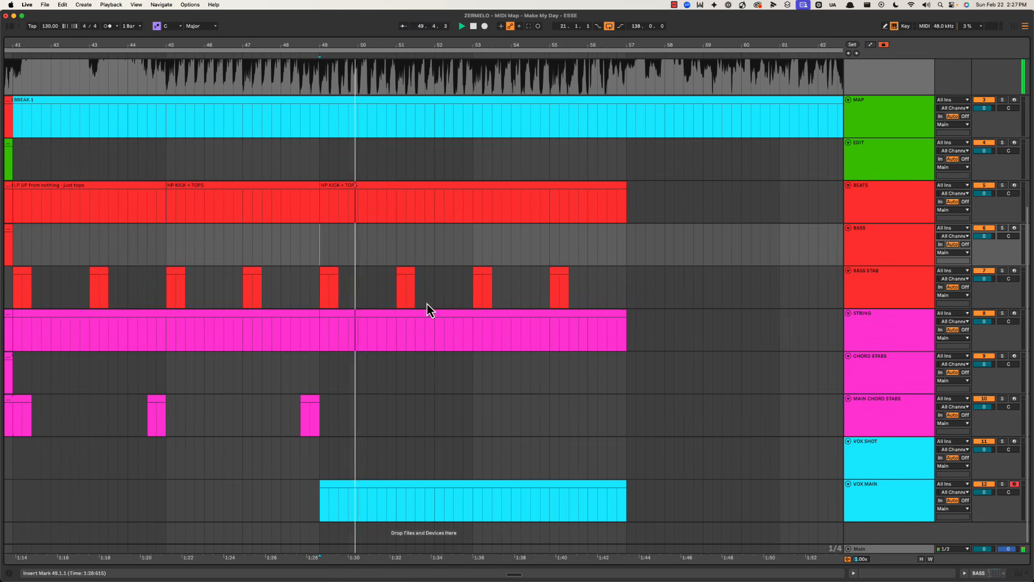
{"action": "scroll", "coordinate": [383, 299], "scroll_direction": "up", "scroll_amount": 1}
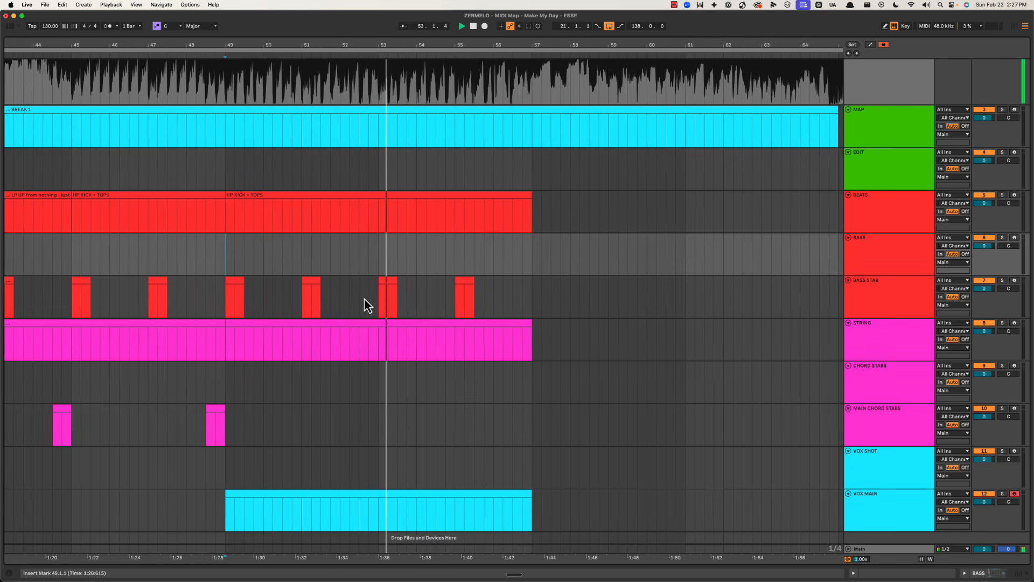
{"action": "key", "text": "space"}
Step: Highlight bars 49 to 57 across the tracks between EDIT and VOX SHOT to review the section's layers
{"action": "left_click_drag", "start_coordinate": [210, 257], "coordinate": [513, 445]}
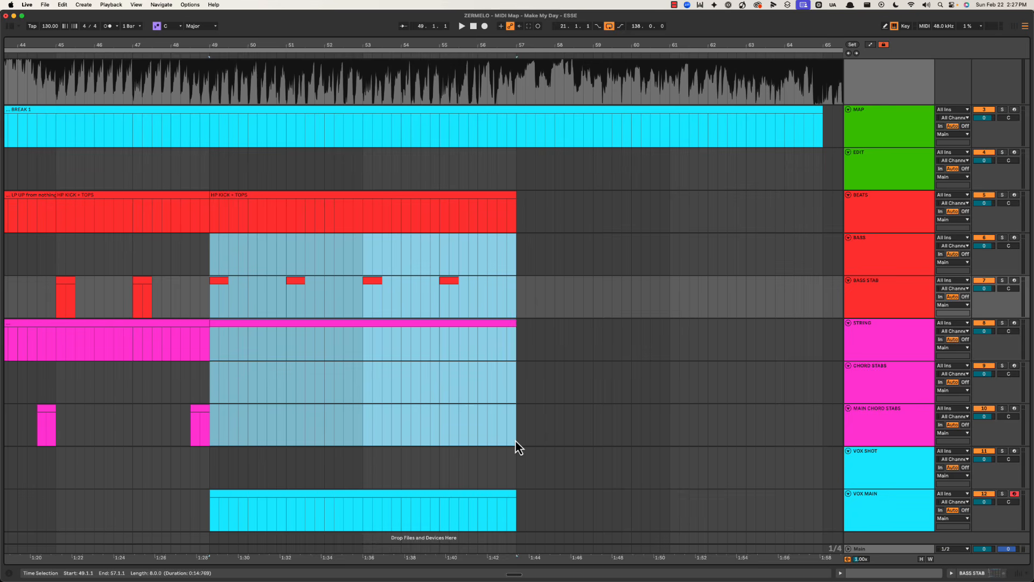
{"action": "left_click_drag", "start_coordinate": [447, 185], "coordinate": [770, 326]}
{"action": "left_click_drag", "start_coordinate": [228, 254], "coordinate": [520, 472]}
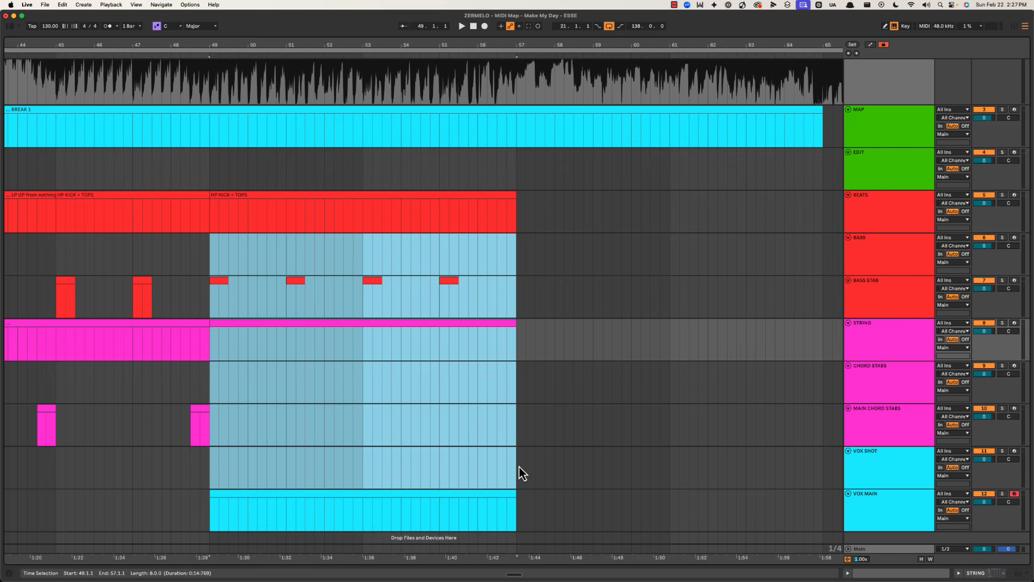
{"action": "left_click_drag", "start_coordinate": [212, 169], "coordinate": [515, 460]}
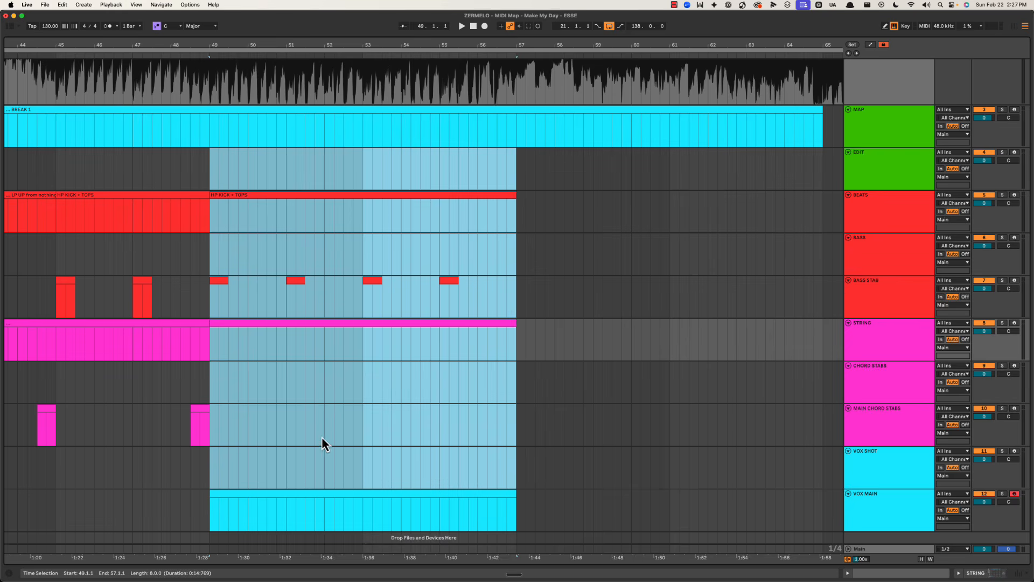
{"action": "scroll", "coordinate": [329, 437], "scroll_direction": "down", "scroll_amount": 1}
{"action": "left_click", "coordinate": [358, 415]}
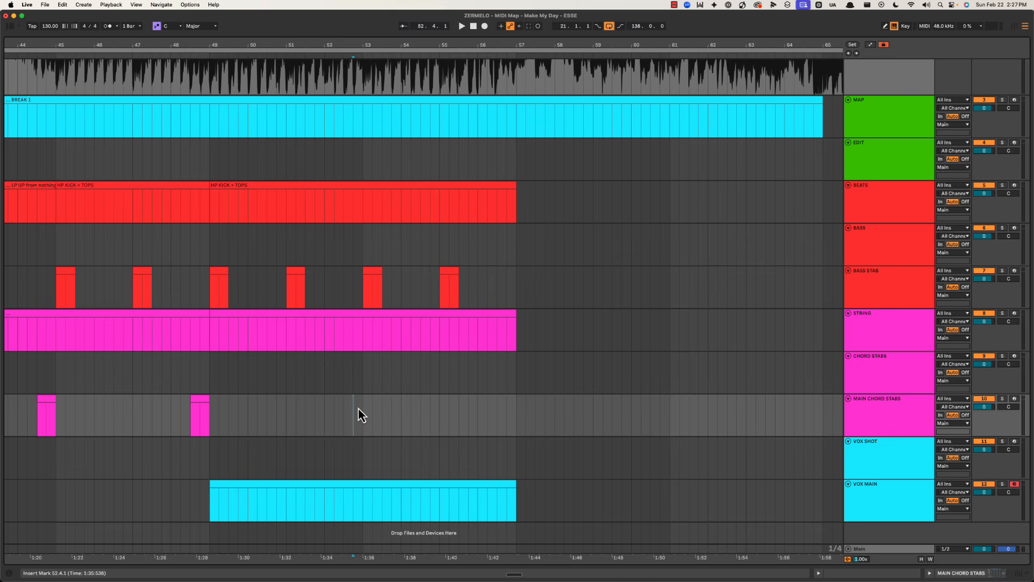
{"action": "left_click_drag", "start_coordinate": [406, 47], "coordinate": [406, 45]}
{"action": "left_click_drag", "start_coordinate": [351, 252], "coordinate": [540, 457]}
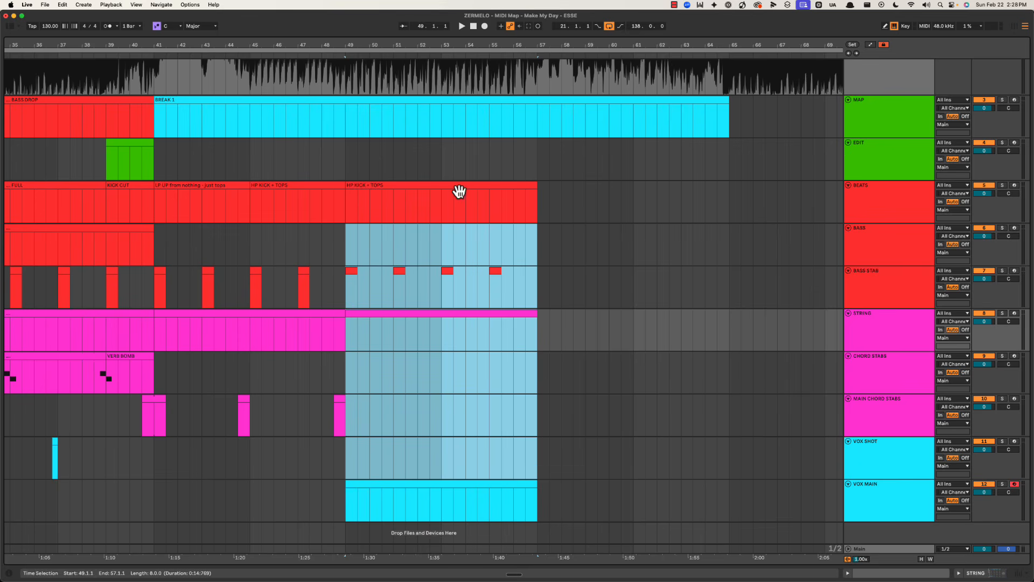
{"action": "left_click_drag", "start_coordinate": [507, 44], "coordinate": [469, 208]}
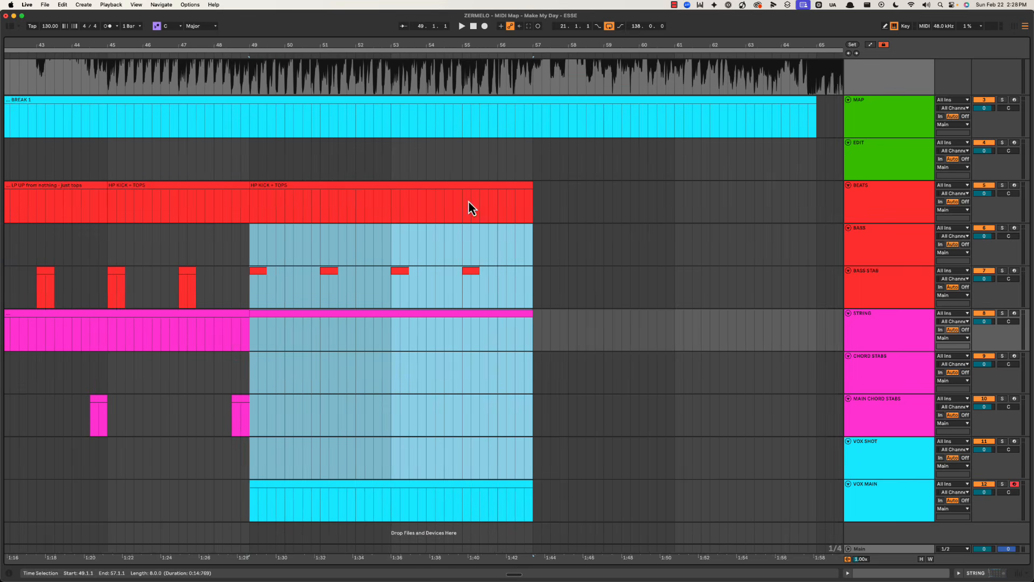
Step: Play from bar 53 and from 52.3 to check for a main chord stab, and mark bar 53 on MAIN CHORD STABS
{"action": "left_click", "coordinate": [388, 250]}
{"action": "key", "text": "space"}
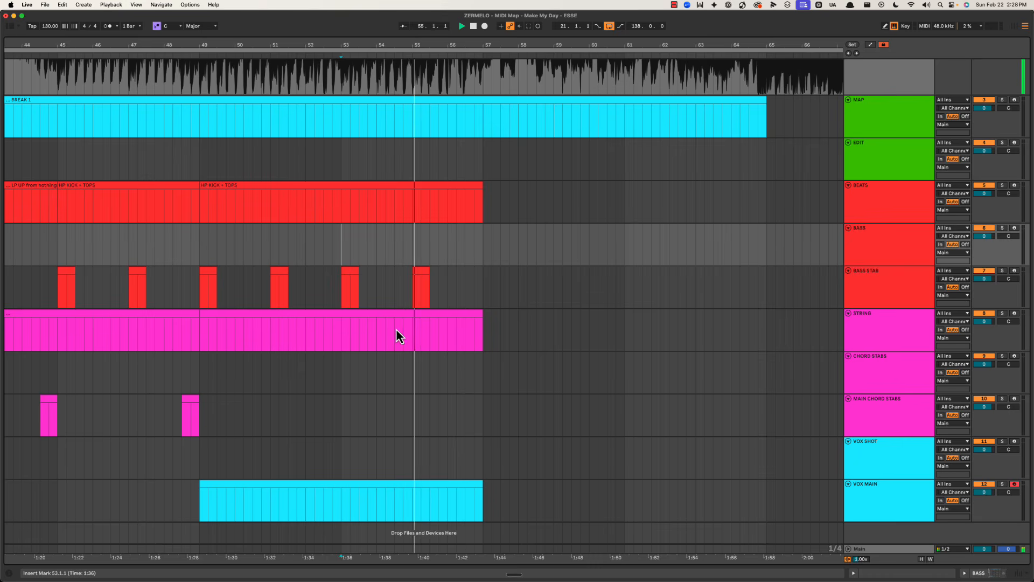
{"action": "left_click", "coordinate": [313, 404]}
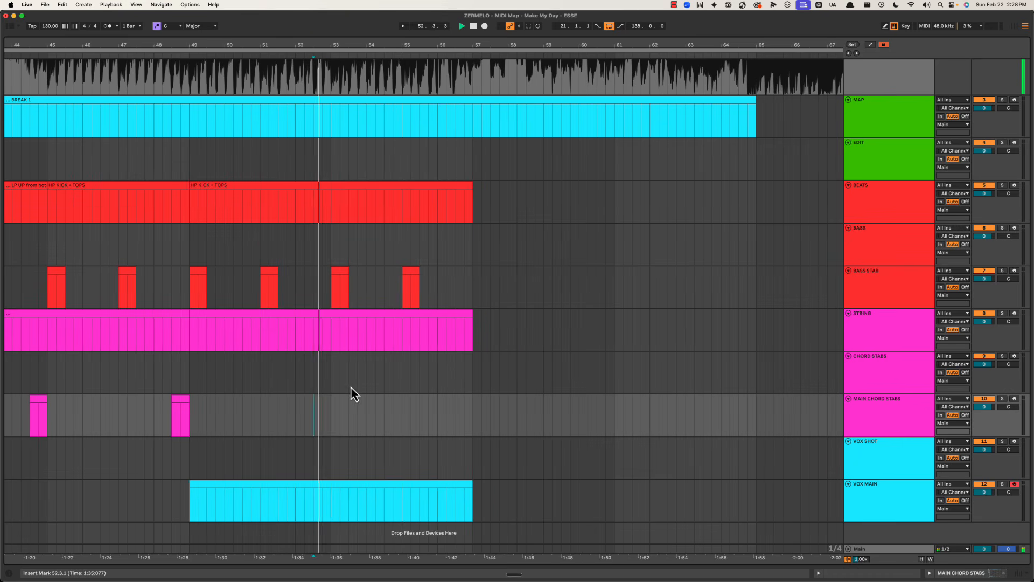
{"action": "key", "text": "space"}
{"action": "left_click", "coordinate": [332, 408]}
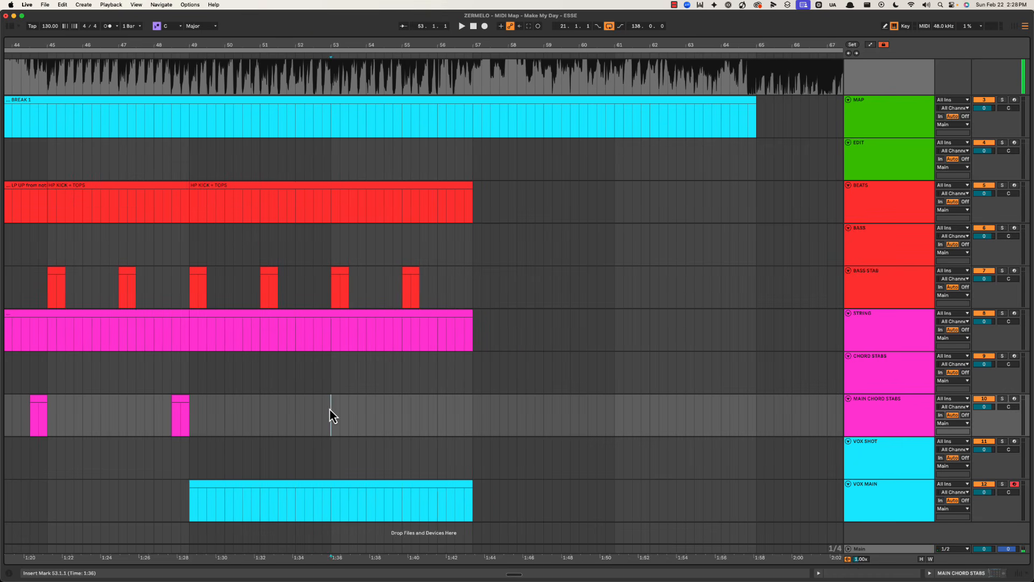
Step: Play the reference waveform from 51.3 to hear the lead-in to bar 53
{"action": "scroll", "coordinate": [329, 409], "scroll_direction": "left", "scroll_amount": 5}
{"action": "scroll", "coordinate": [380, 189], "scroll_direction": "up", "scroll_amount": 5}
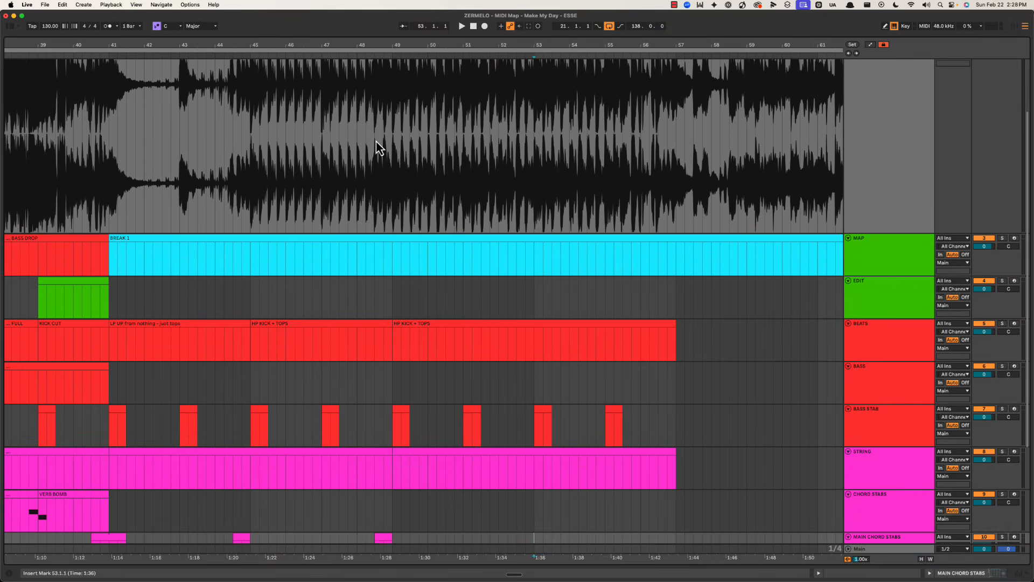
{"action": "left_click", "coordinate": [376, 141]}
{"action": "left_click", "coordinate": [482, 190]}
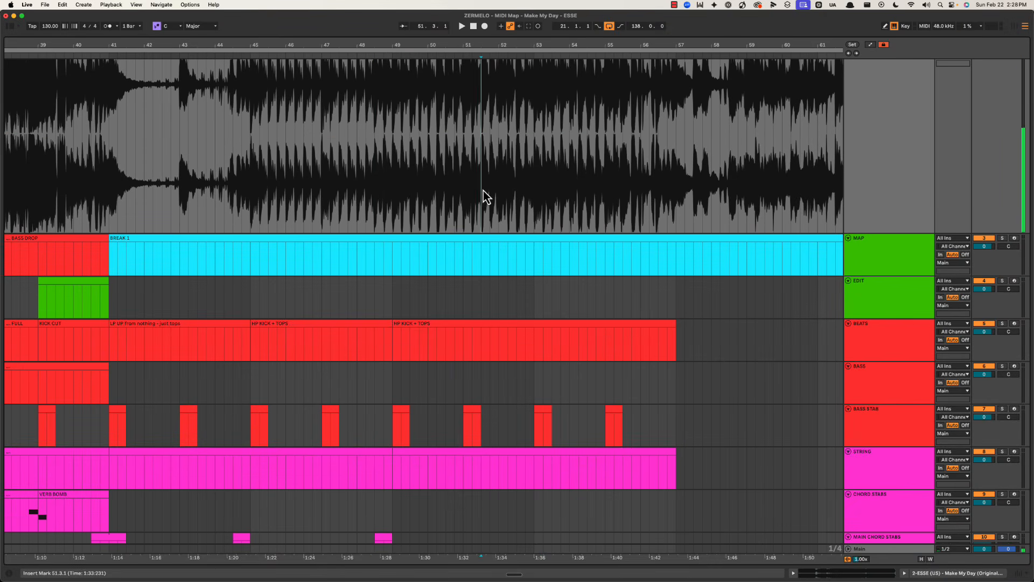
{"action": "key", "text": "space"}
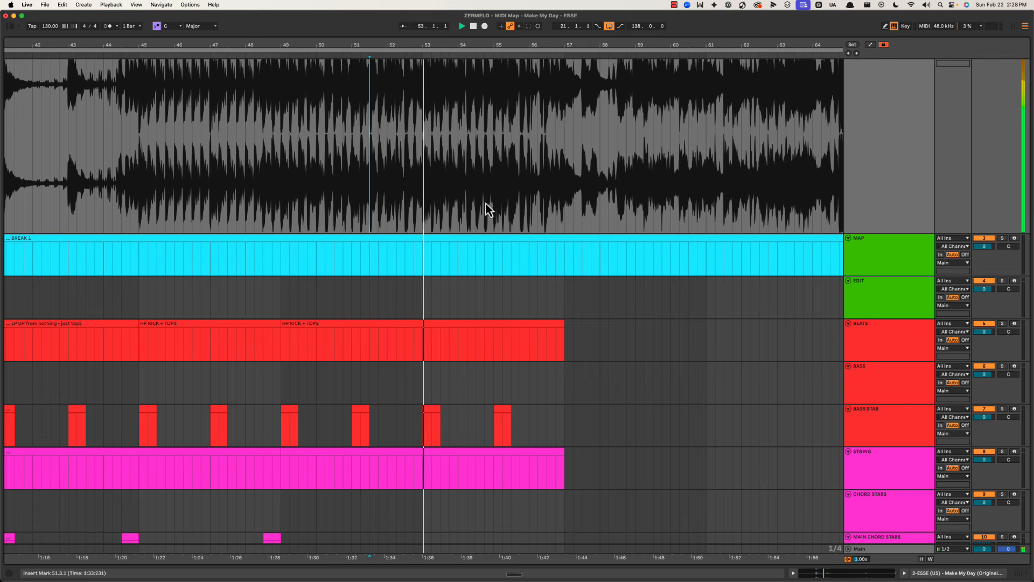
{"action": "key", "text": "space"}
Step: Highlight the single beat before bar 53 on MAIN CHORD STABS
{"action": "scroll", "coordinate": [450, 515], "scroll_direction": "down", "scroll_amount": 2}
{"action": "left_click_drag", "start_coordinate": [405, 482], "coordinate": [421, 485]}
{"action": "left_click", "coordinate": [424, 514]}
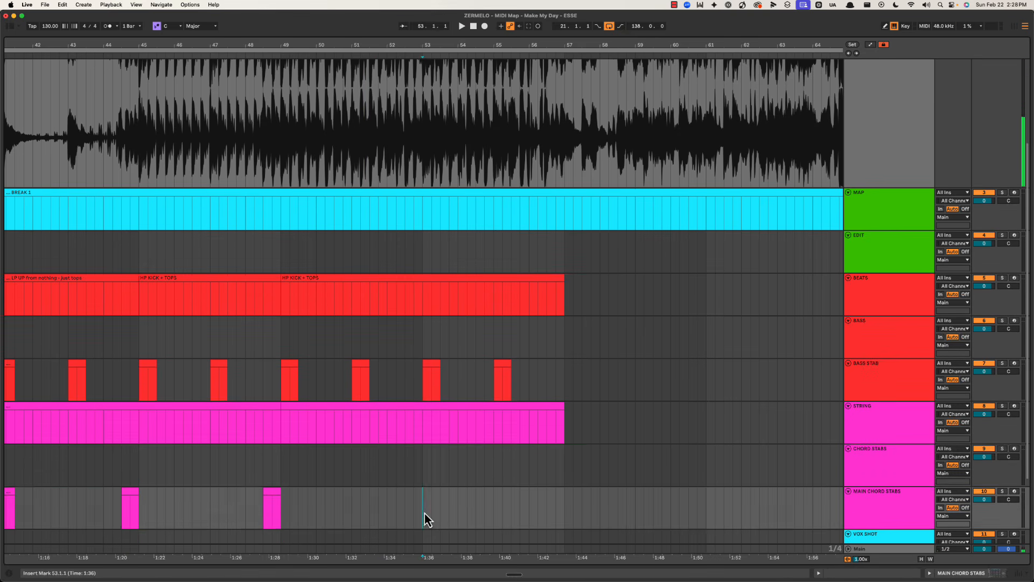
{"action": "scroll", "coordinate": [424, 513], "scroll_direction": "down", "scroll_amount": 4}
{"action": "mouse_move", "coordinate": [424, 431]}
{"action": "left_mouse_down"}
{"action": "mouse_move", "coordinate": [399, 416]}
{"action": "mouse_move", "coordinate": [414, 415]}
{"action": "left_mouse_up"}
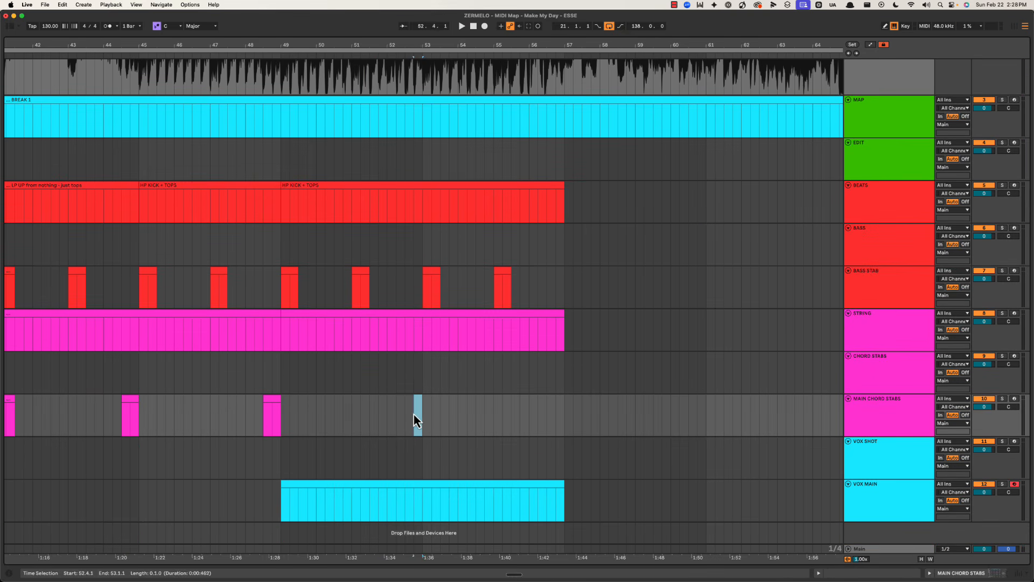
Step: Highlight the repeating BASS STAB clips through the bass drop and the break, from 32.3 to bar 59
{"action": "left_click_drag", "start_coordinate": [280, 286], "coordinate": [539, 276]}
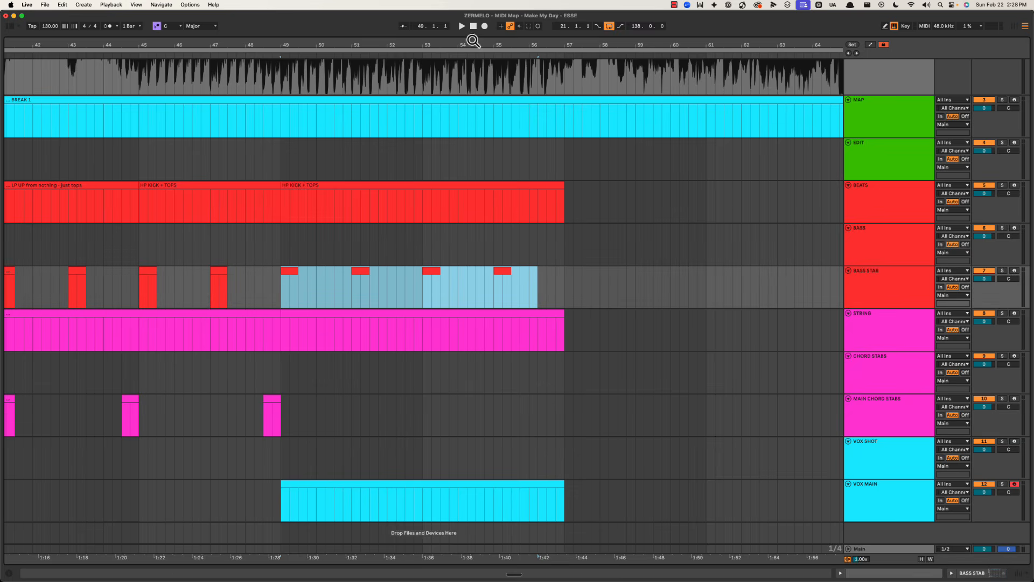
{"action": "left_click_drag", "start_coordinate": [473, 43], "coordinate": [474, 24]}
{"action": "left_click_drag", "start_coordinate": [21, 296], "coordinate": [573, 268]}
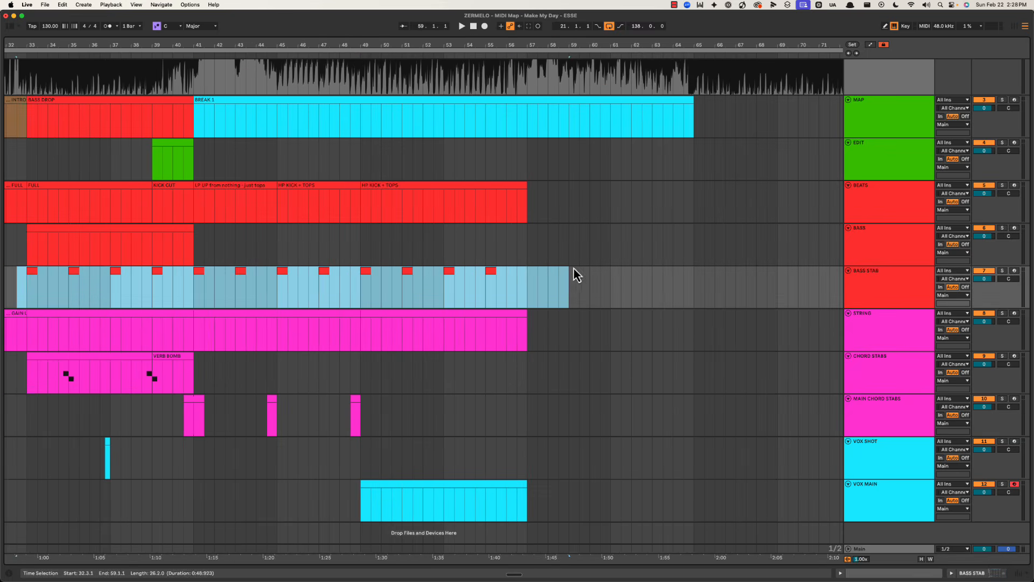
{"action": "left_click", "coordinate": [454, 415]}
Step: Highlight the individual BASS STAB hits between bars 49 and 53 and the empty MAIN CHORD STABS gap around bar 53
{"action": "left_click_drag", "start_coordinate": [467, 42], "coordinate": [437, 112]}
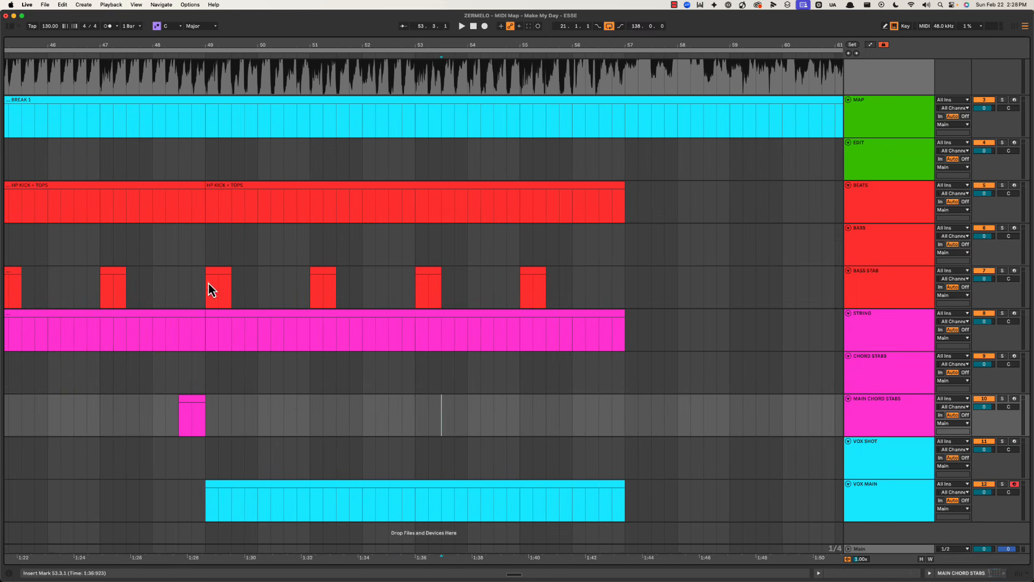
{"action": "left_click_drag", "start_coordinate": [210, 286], "coordinate": [242, 287]}
{"action": "left_click_drag", "start_coordinate": [311, 290], "coordinate": [455, 291]}
{"action": "scroll", "coordinate": [439, 363], "scroll_direction": "right", "scroll_amount": 5}
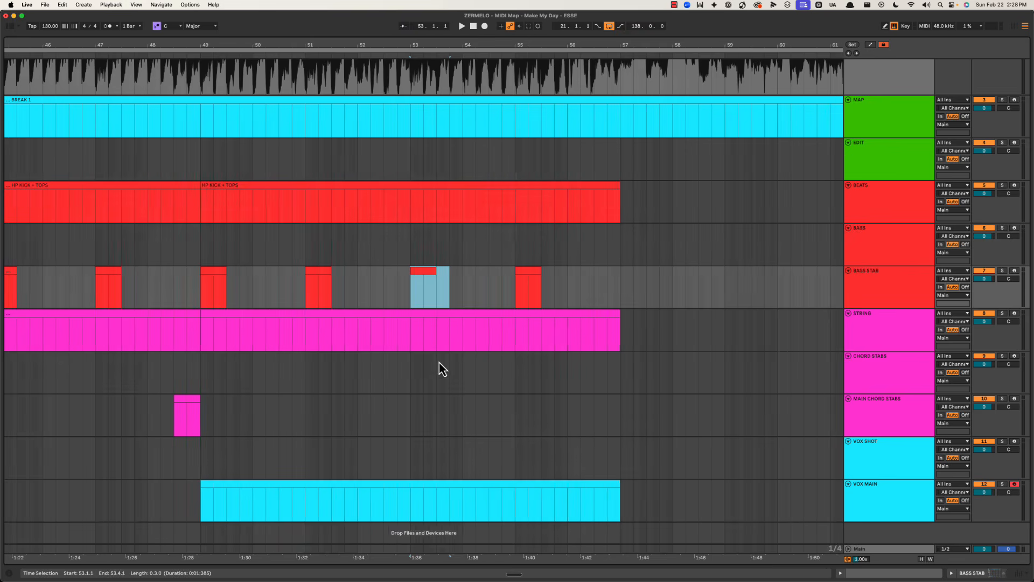
{"action": "left_click_drag", "start_coordinate": [353, 417], "coordinate": [383, 415]}
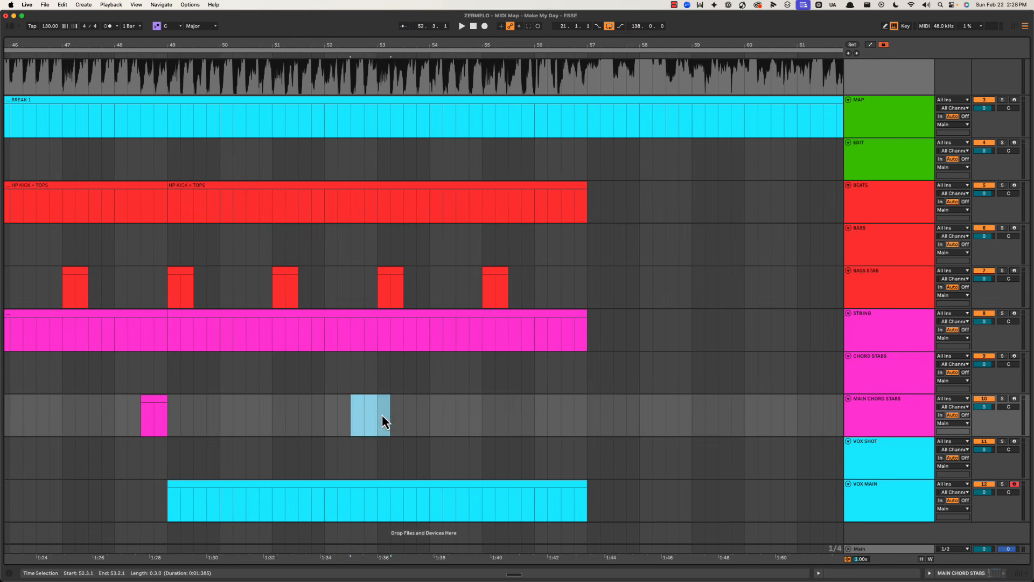
{"action": "left_click", "coordinate": [377, 415]}
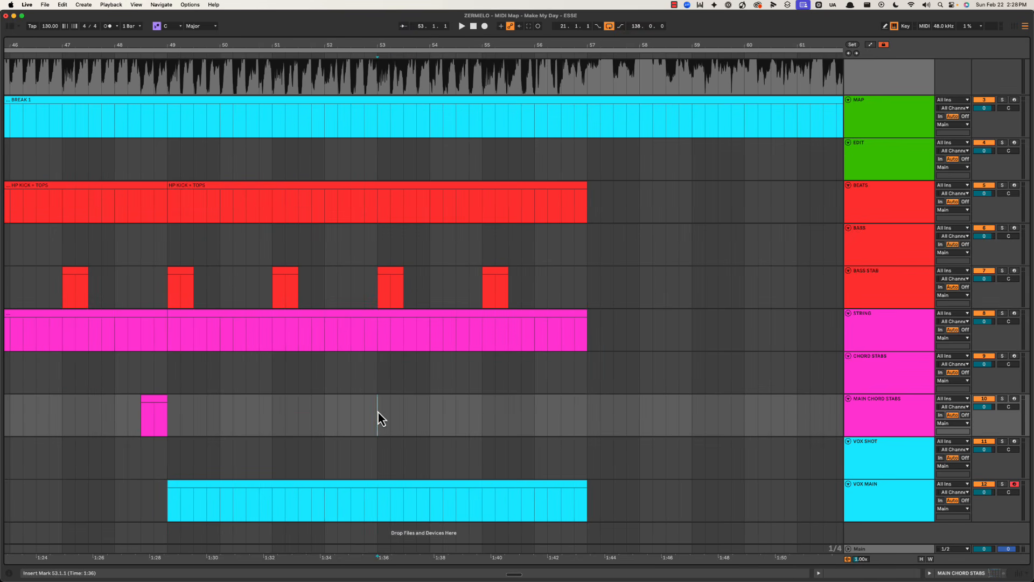
Step: Play the reference from 54.3 and highlight bars 55 to 57 on MAIN CHORD STABS
{"action": "left_click_drag", "start_coordinate": [490, 45], "coordinate": [468, 46]}
{"action": "key", "text": "space"}
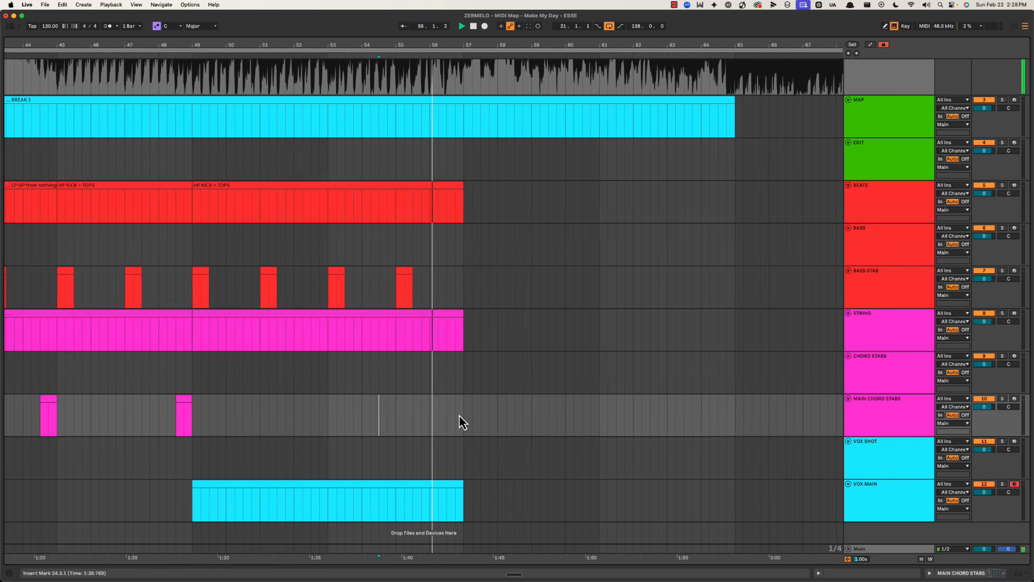
{"action": "left_click_drag", "start_coordinate": [412, 425], "coordinate": [442, 418]}
{"action": "key", "text": "space"}
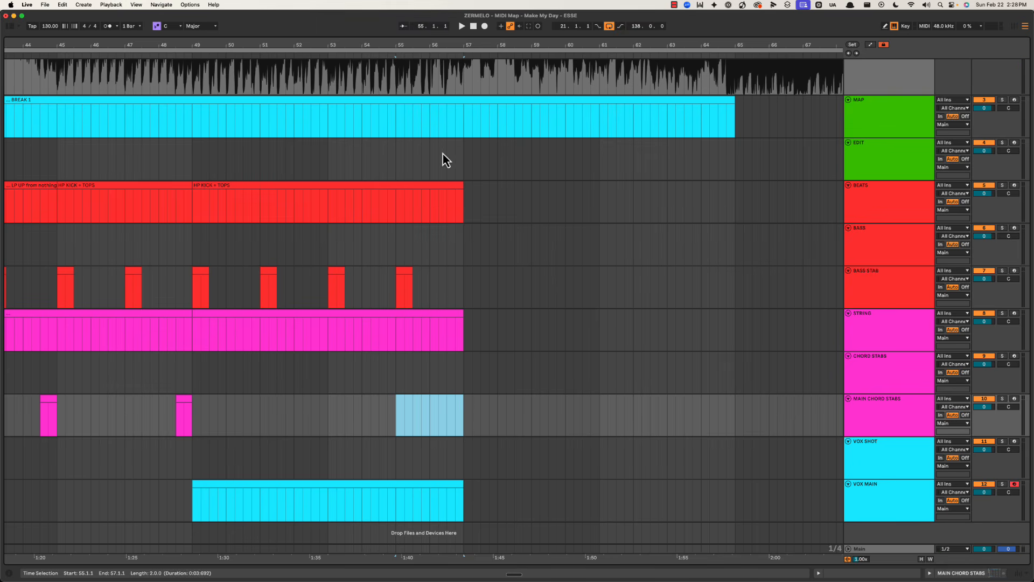
Step: Insert a two-bar MIDI clip on EDIT from bar 55 to bar 57 and play from its start
{"action": "left_click_drag", "start_coordinate": [399, 163], "coordinate": [462, 163]}
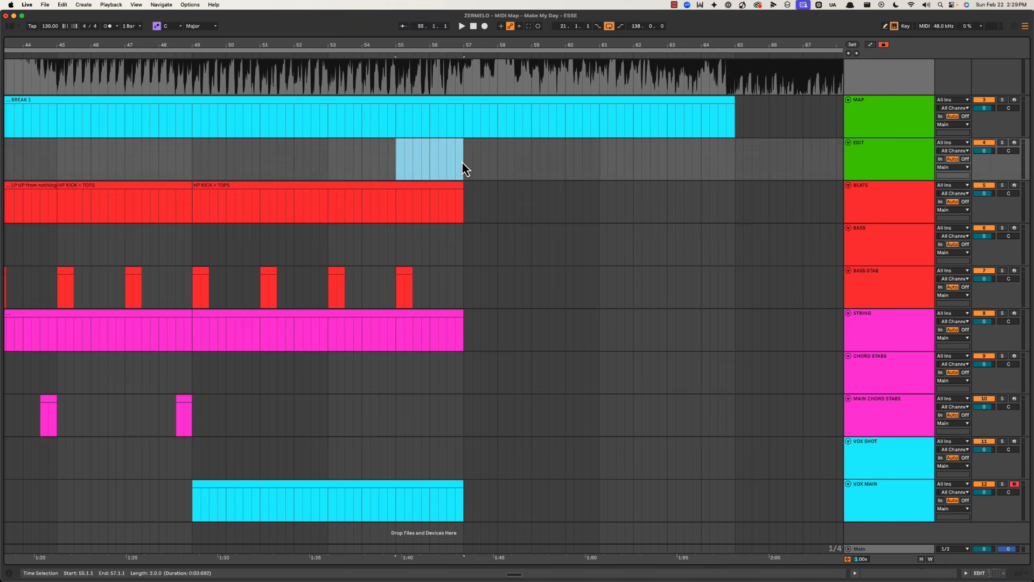
{"action": "key", "text": "super+shift+m"}
{"action": "left_click", "coordinate": [397, 168]}
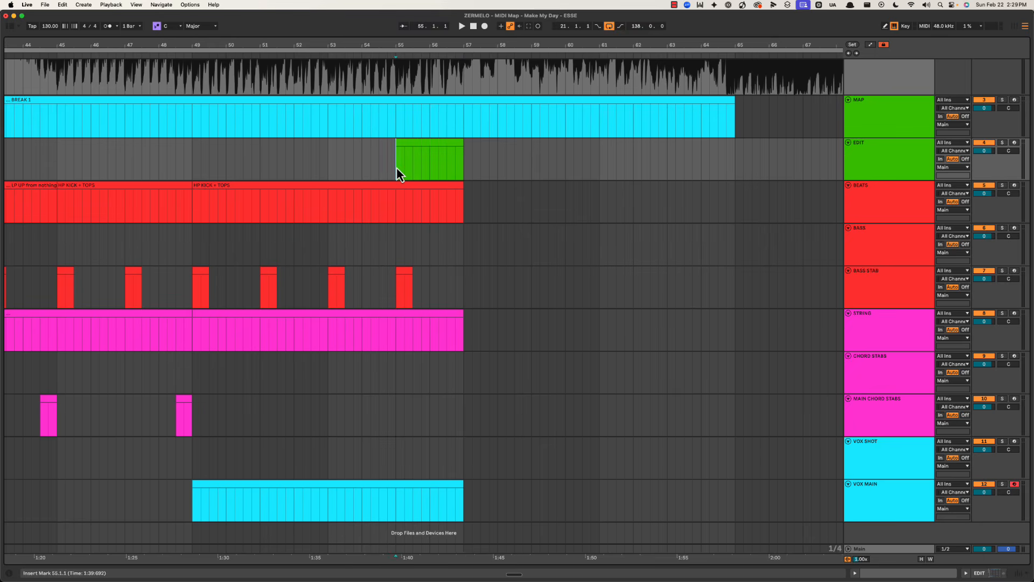
{"action": "key", "text": "space"}
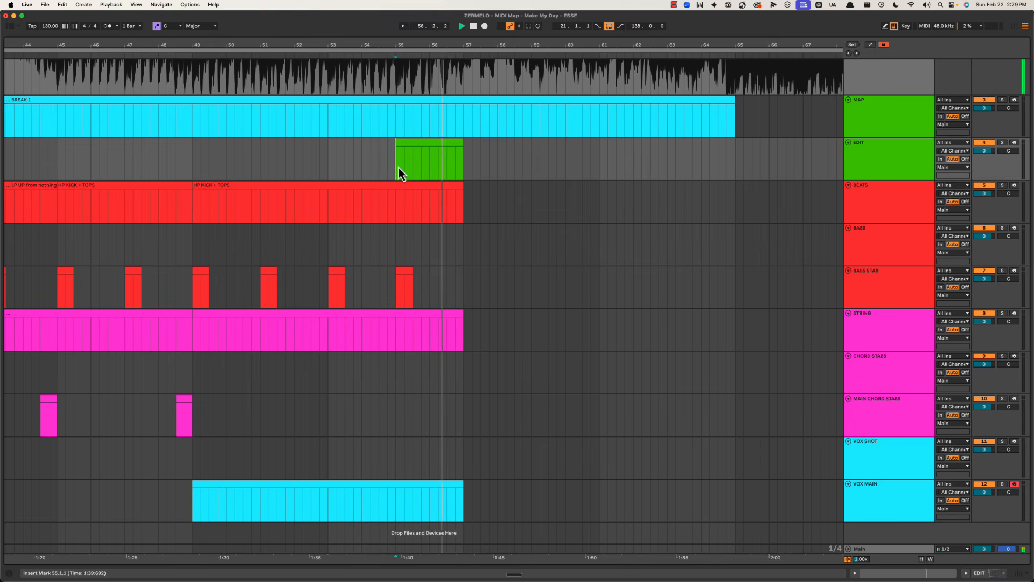
Step: Clear the BEATS track from bar 56 to bar 60 so the clip stops at bar 56
{"action": "left_click_drag", "start_coordinate": [440, 201], "coordinate": [565, 223]}
{"action": "key", "text": "space"}
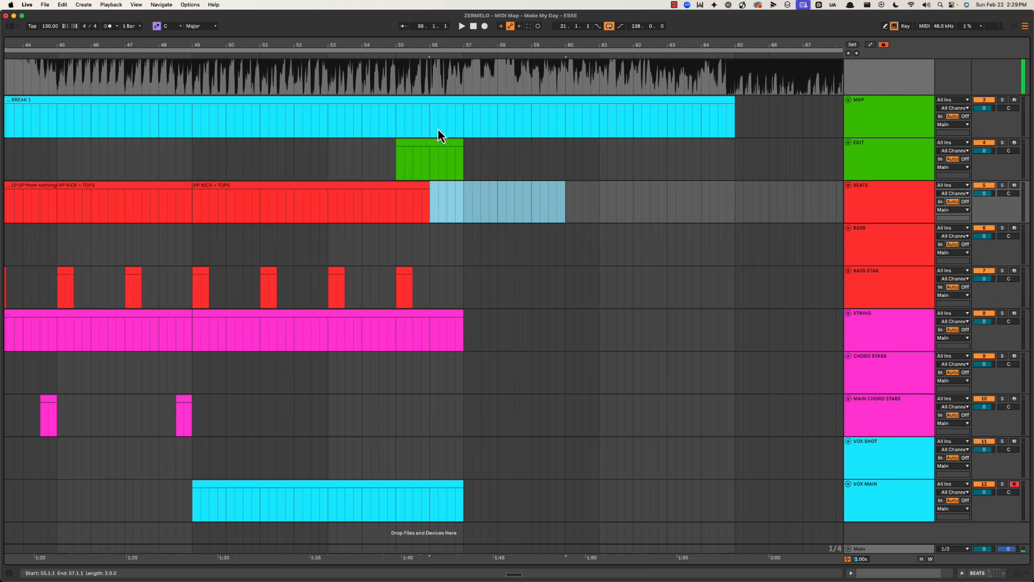
Step: Add a new MIDI track below VOX MAIN and name it WN
{"action": "left_click", "coordinate": [876, 491]}
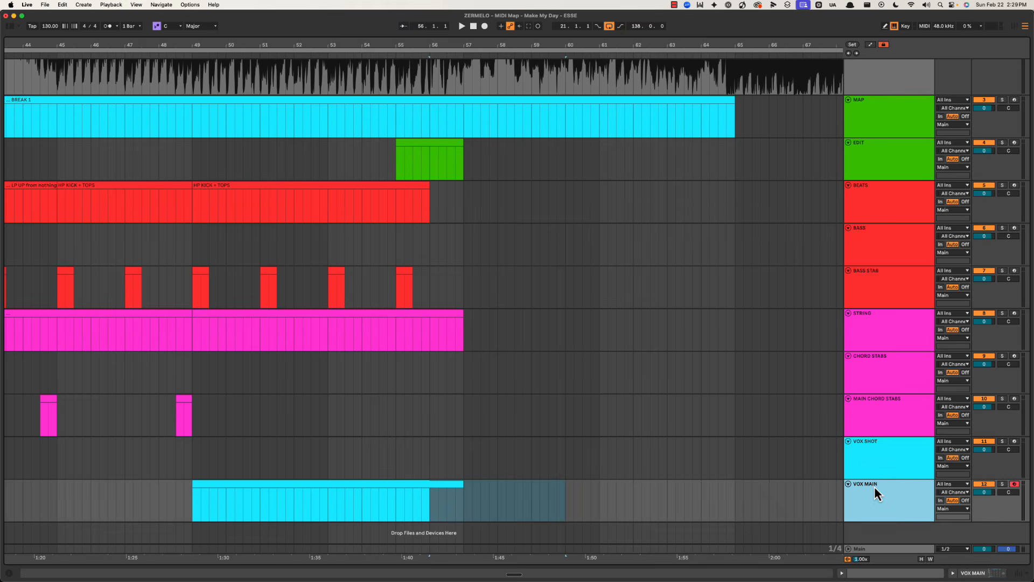
{"action": "key", "text": "super+shift+t"}
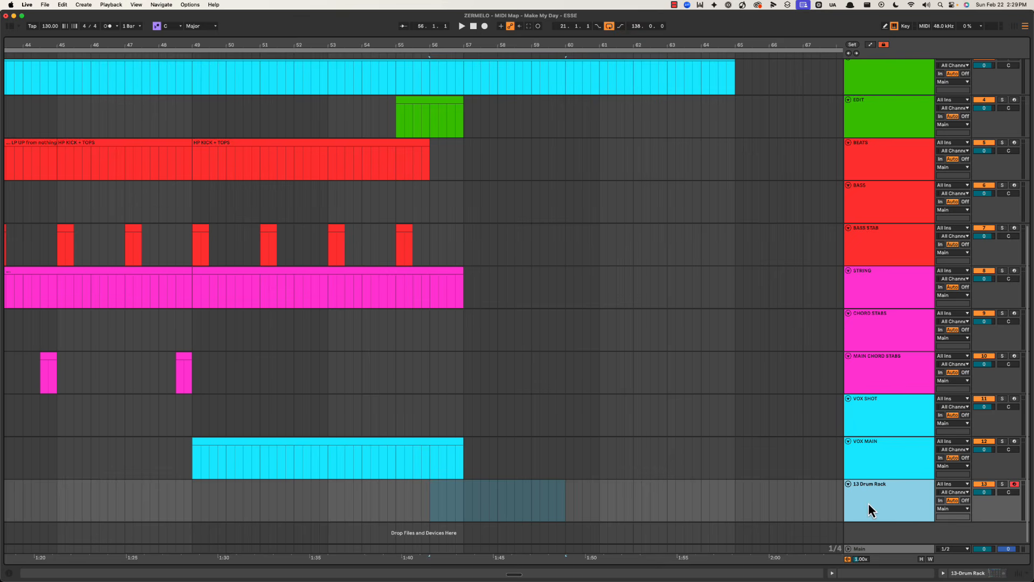
{"action": "key", "text": "super+r"}
{"action": "type", "text": "WN"}
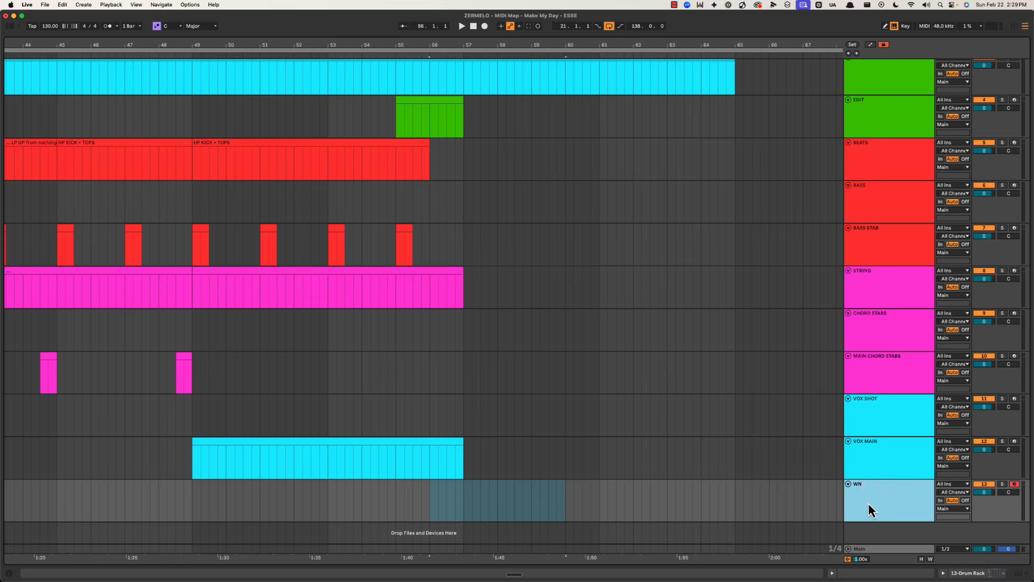
{"action": "key", "text": "Return"}
Step: Insert a one-bar MIDI clip on WN from bar 56 to bar 57 while playing the reference
{"action": "key", "text": "space"}
{"action": "left_click_drag", "start_coordinate": [429, 500], "coordinate": [464, 496]}
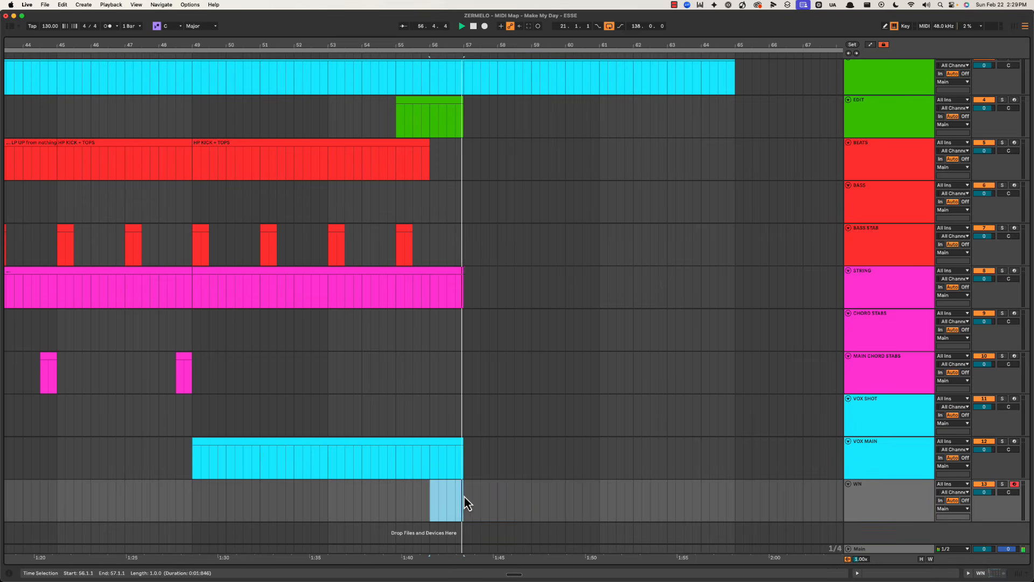
{"action": "key", "text": "super+shift+m"}
{"action": "key", "text": "super+alt+3"}
{"action": "key", "text": "space"}
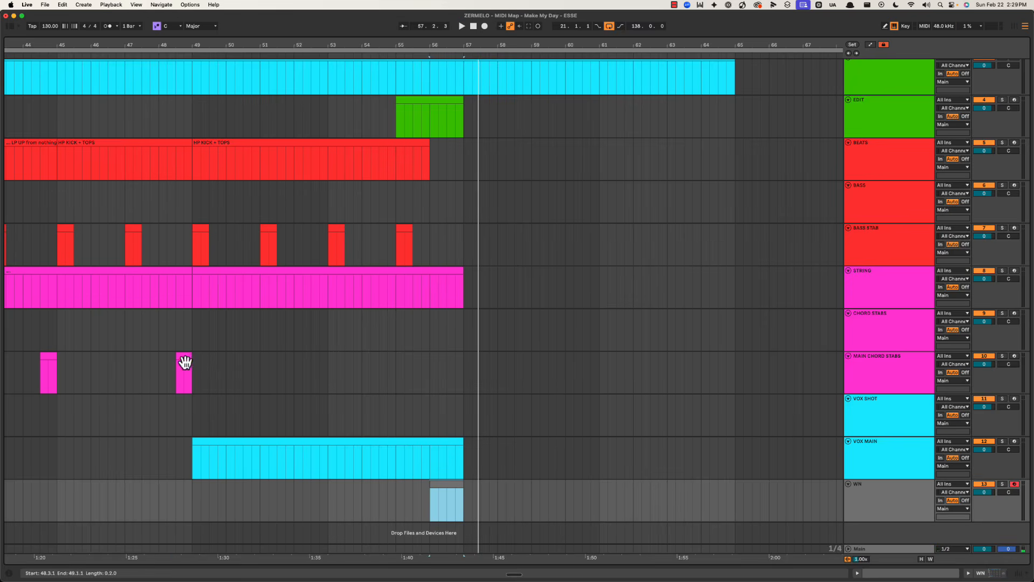
Step: Copy the MAIN CHORD STABS clip from 48.3 to 56.3, ending at bar 57, and play it against the reference
{"action": "left_click_drag", "start_coordinate": [184, 360], "coordinate": [452, 369]}
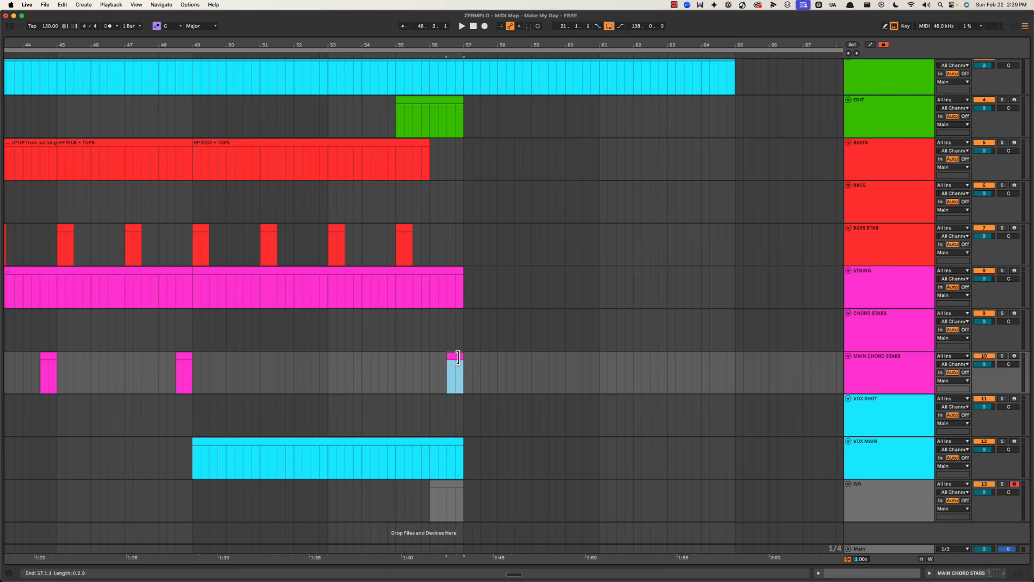
{"action": "scroll", "coordinate": [446, 361], "scroll_direction": "left", "scroll_amount": 1}
{"action": "key", "text": "space"}
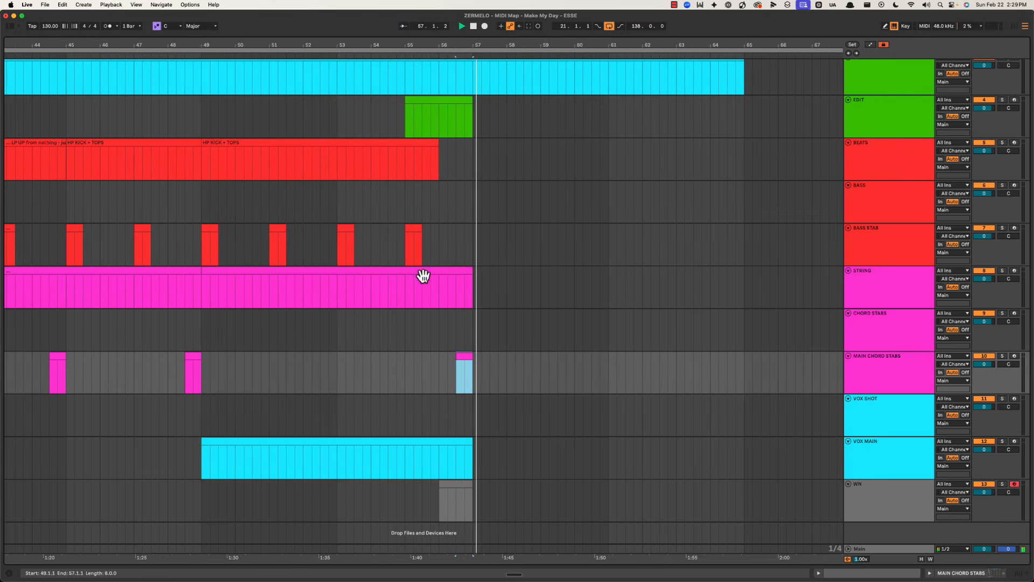
Step: Play the reference from bar 53, around bar 39 and from bar 55 to compare the chord stabs
{"action": "left_click", "coordinate": [340, 324]}
{"action": "key", "text": "space"}
{"action": "key", "text": "space"}
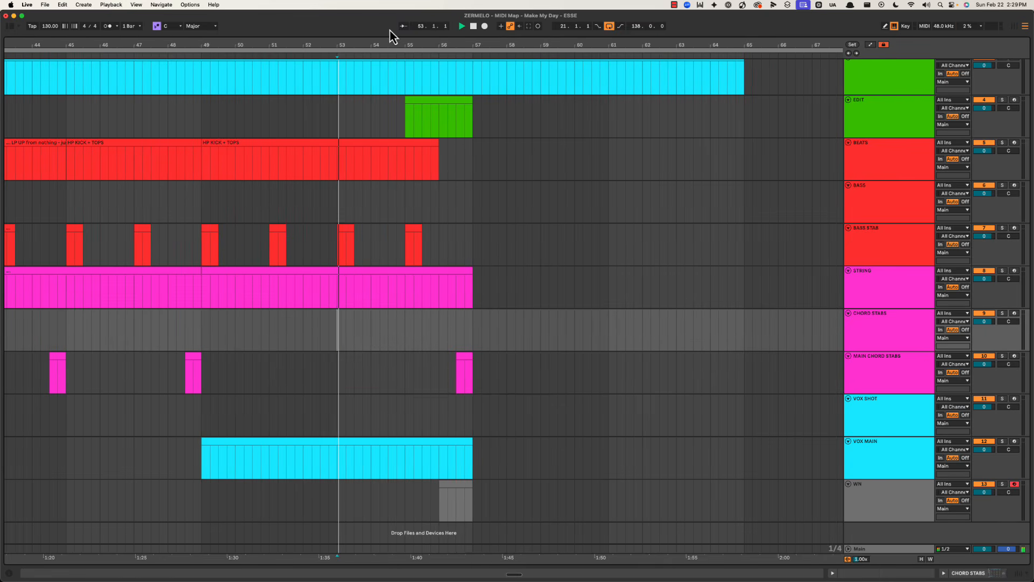
{"action": "left_click_drag", "start_coordinate": [353, 46], "coordinate": [473, 45]}
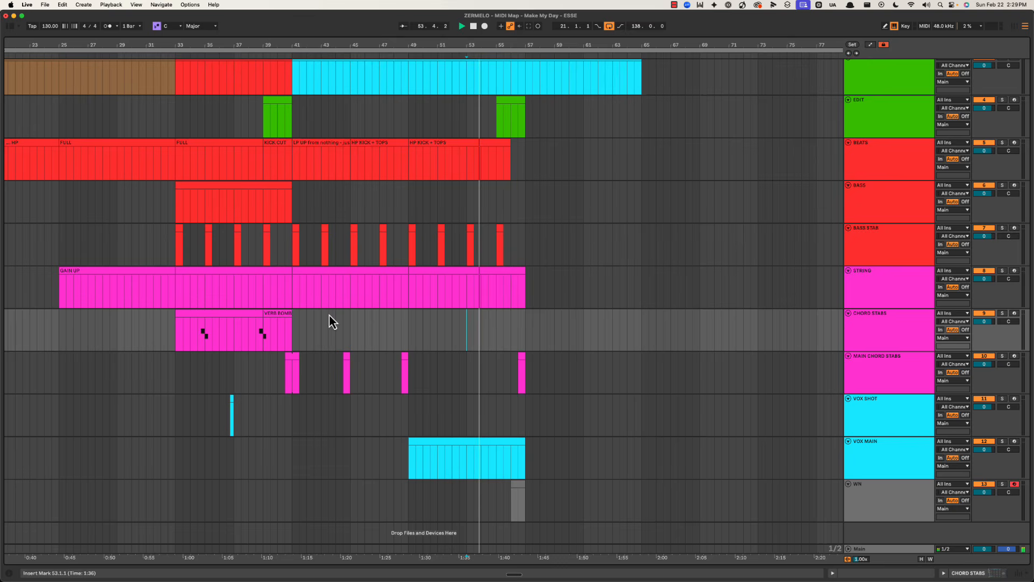
{"action": "left_click", "coordinate": [260, 343]}
{"action": "key", "text": "space"}
{"action": "key", "text": "space"}
{"action": "scroll", "coordinate": [334, 302], "scroll_direction": "right", "scroll_amount": 1}
{"action": "left_click", "coordinate": [486, 328]}
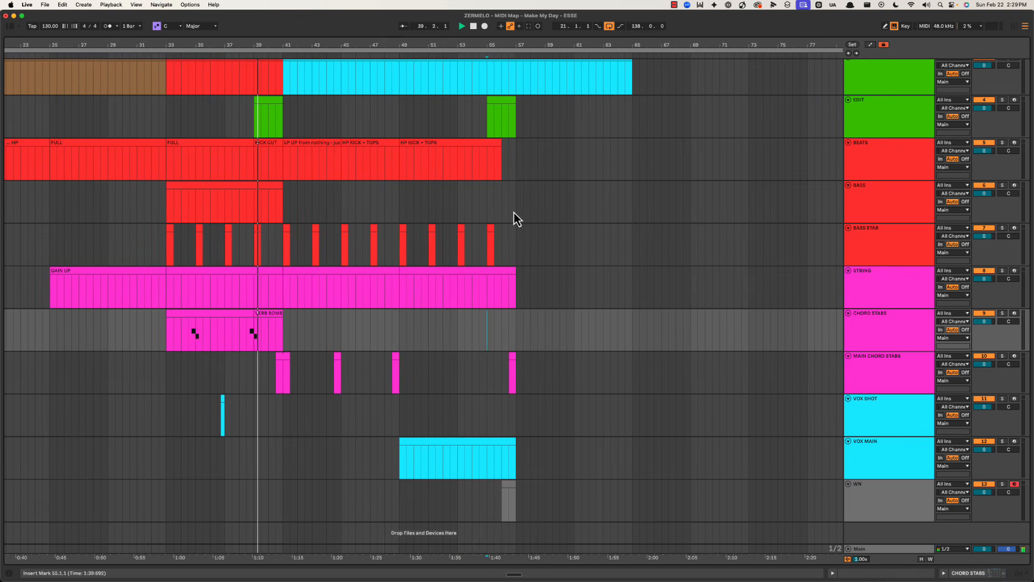
{"action": "key", "text": "space"}
{"action": "key", "text": "space"}
Step: Reorder the pink tracks so MAIN CHORD STABS comes first, followed by CHORD STABS and STRING
{"action": "left_click_drag", "start_coordinate": [522, 43], "coordinate": [519, 45]}
{"action": "left_click_drag", "start_coordinate": [874, 366], "coordinate": [895, 291]}
{"action": "left_click_drag", "start_coordinate": [874, 381], "coordinate": [897, 319]}
Step: Play the reference from 54.3 and from bar 56 to check the transition into bar 57
{"action": "left_click", "coordinate": [455, 289]}
{"action": "key", "text": "space"}
{"action": "key", "text": "space"}
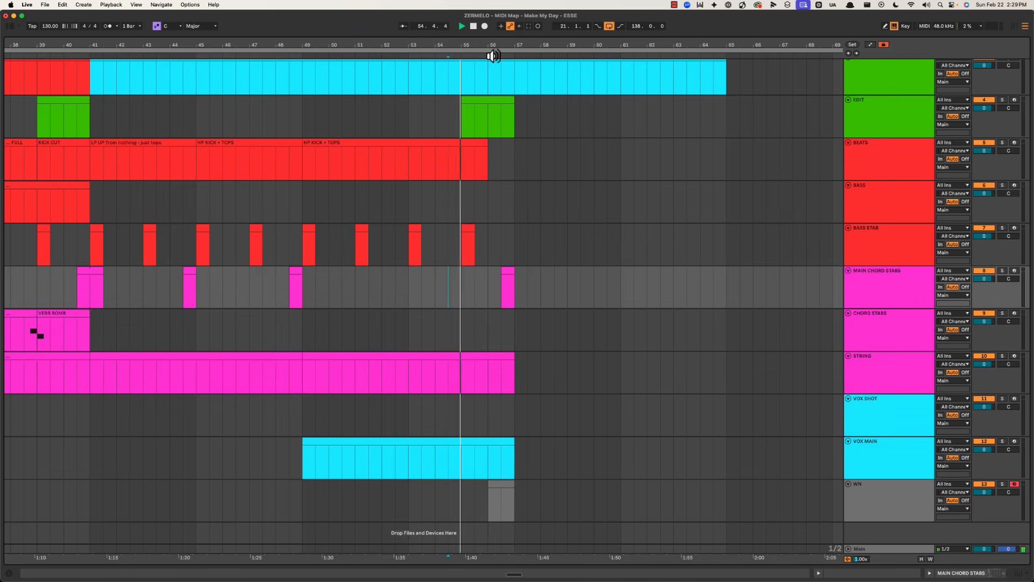
{"action": "left_click_drag", "start_coordinate": [500, 44], "coordinate": [498, 41]}
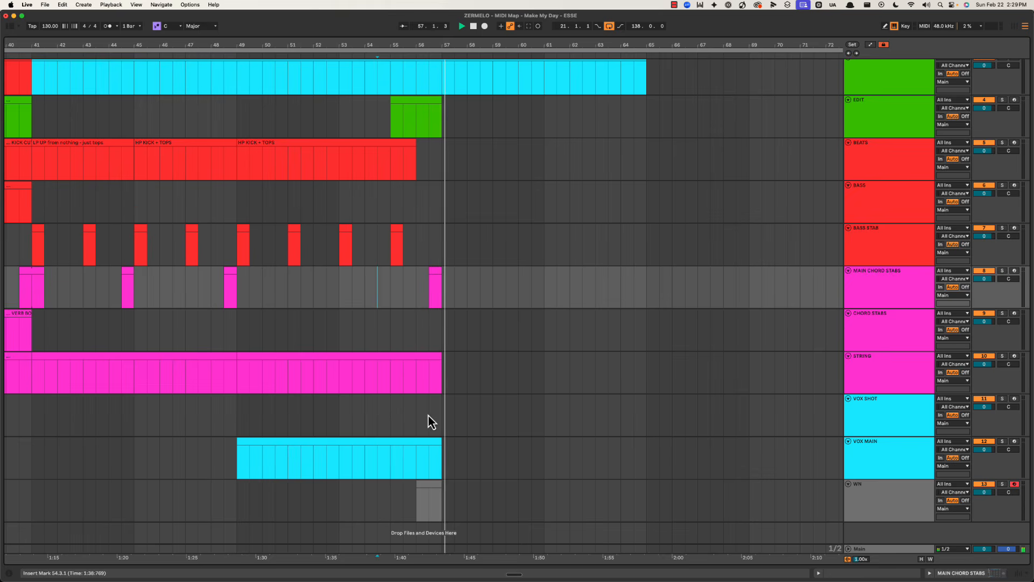
{"action": "left_click", "coordinate": [415, 413]}
{"action": "key", "text": "space"}
{"action": "key", "text": "space"}
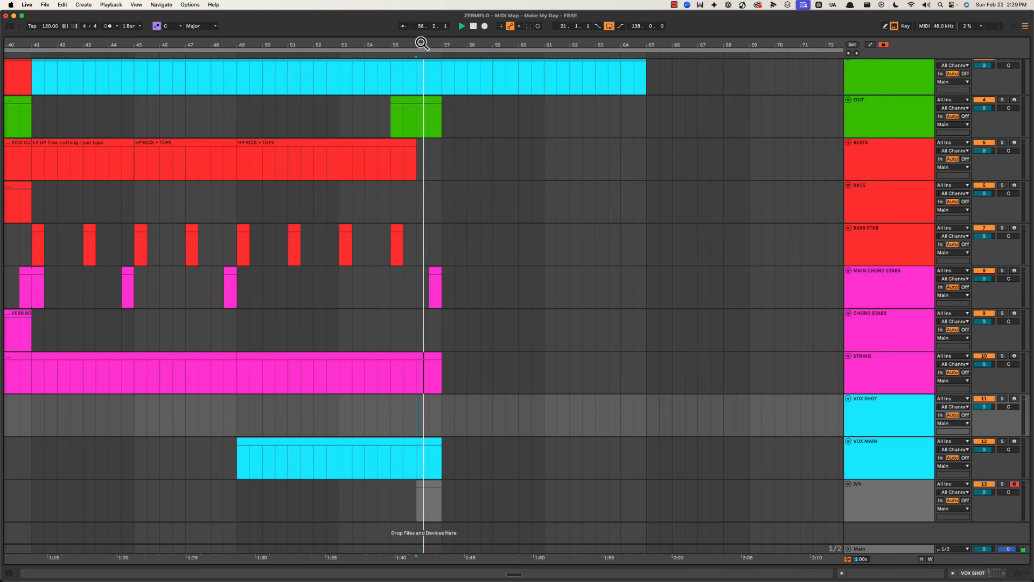
{"action": "left_click_drag", "start_coordinate": [423, 45], "coordinate": [425, 49]}
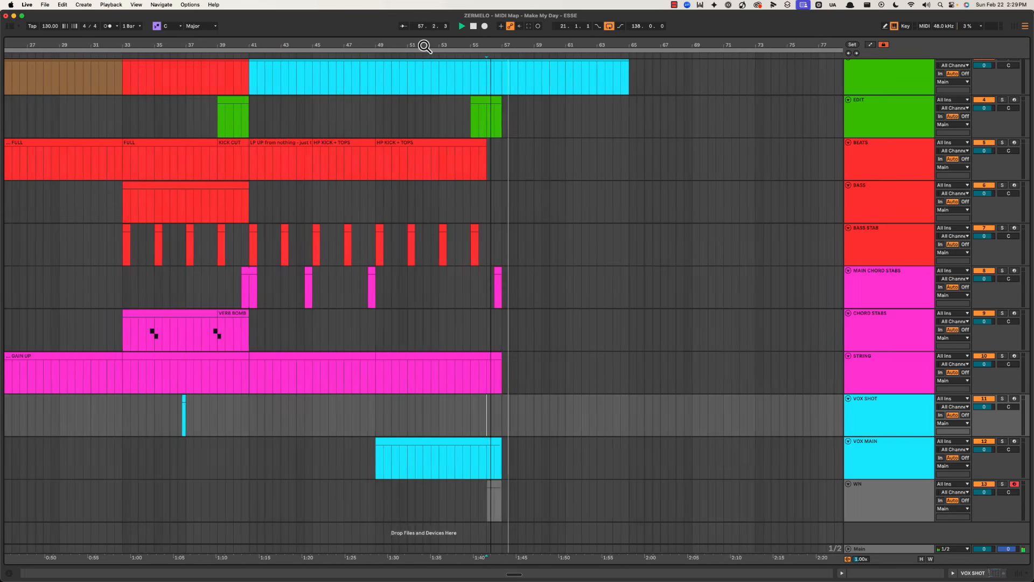
Step: Duplicate the BASS STAB hits of bars 53 to 57 twice, continuing them up to bar 65
{"action": "left_click", "coordinate": [496, 243]}
{"action": "key", "text": "space"}
{"action": "left_click_drag", "start_coordinate": [495, 237], "coordinate": [435, 241]}
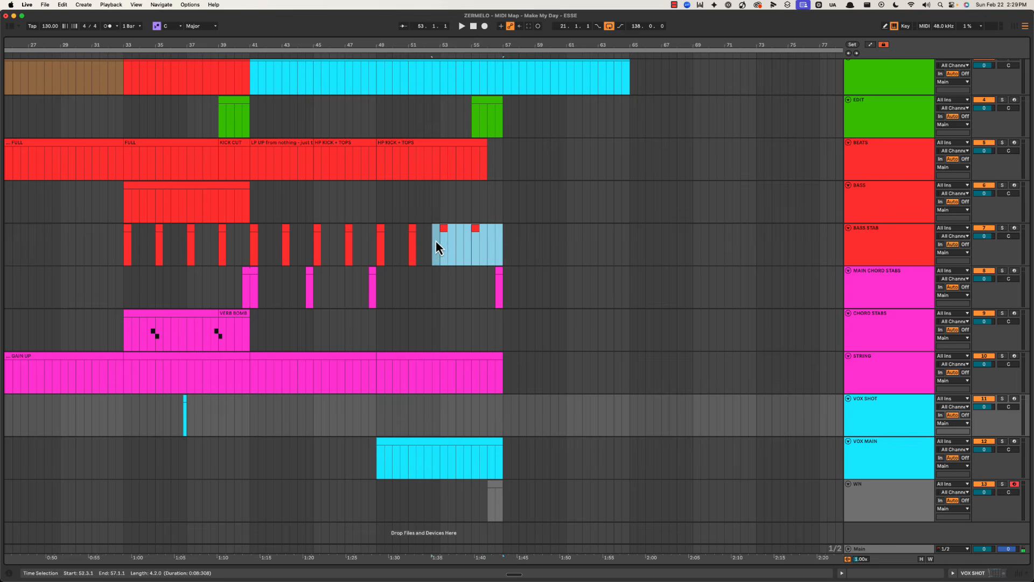
{"action": "key", "text": "ctrl+d"}
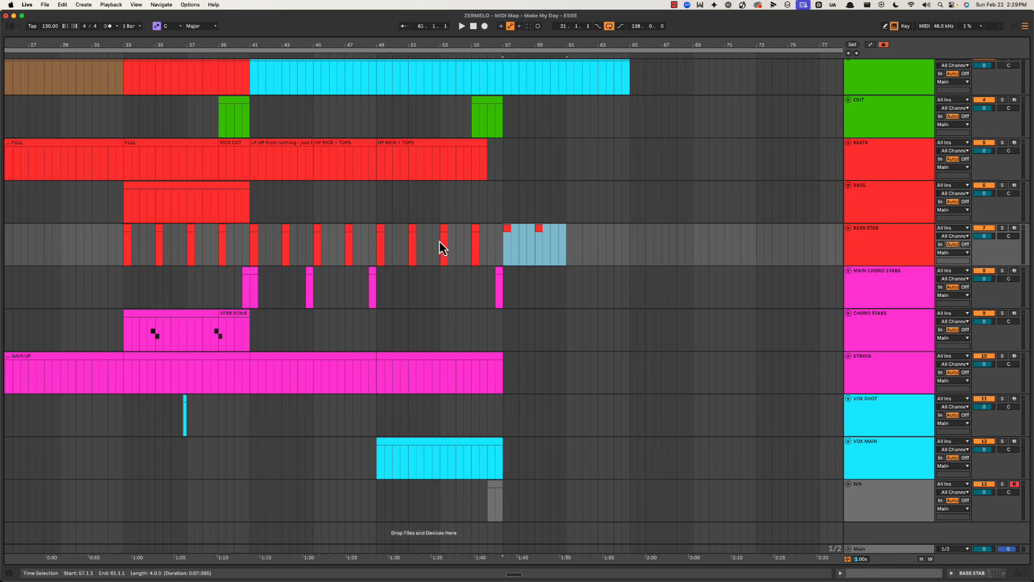
{"action": "key", "text": "ctrl+d"}
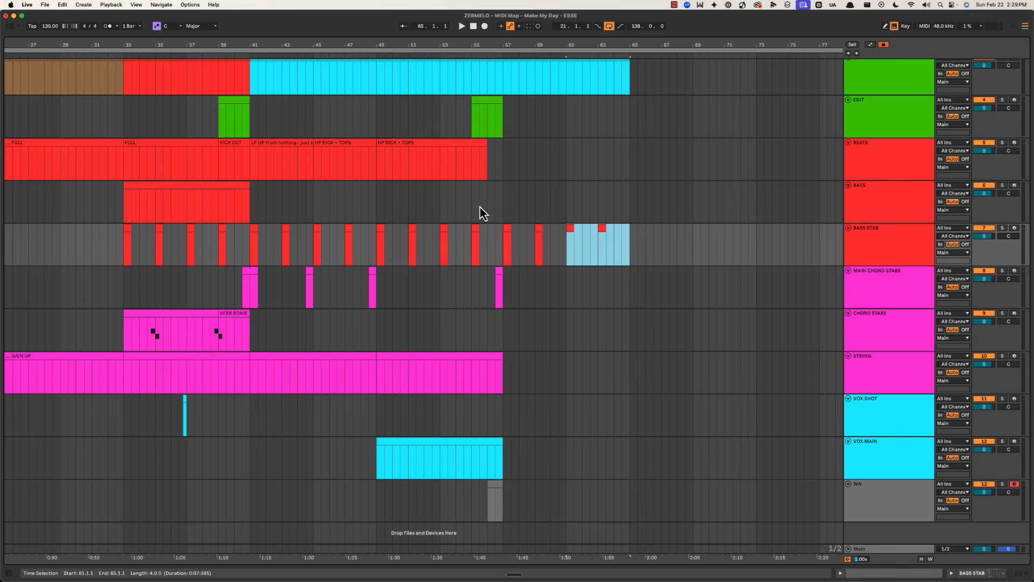
Step: Mark bars 57 to 65 on BEATS and play the reference from bar 57 to identify the drums
{"action": "left_click", "coordinate": [504, 199]}
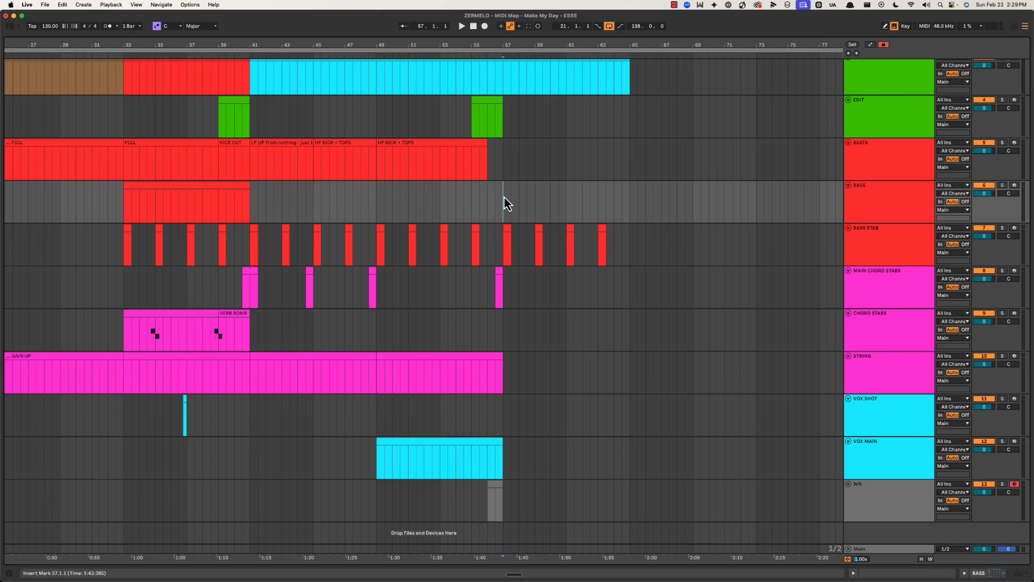
{"action": "left_click_drag", "start_coordinate": [505, 174], "coordinate": [632, 184]}
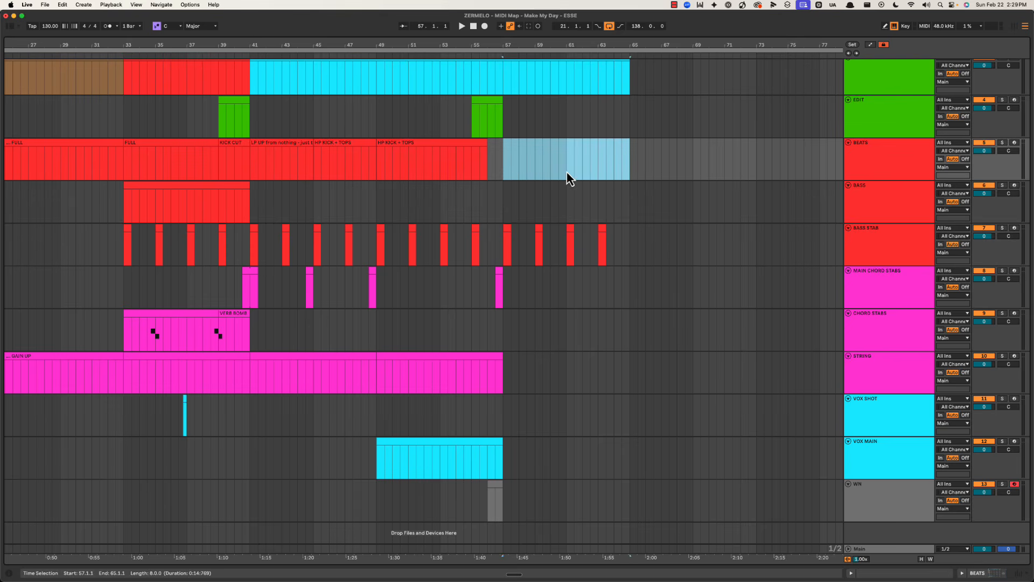
{"action": "left_click", "coordinate": [505, 163]}
{"action": "left_click_drag", "start_coordinate": [512, 42], "coordinate": [512, 54]}
{"action": "key", "text": "space"}
{"action": "scroll", "coordinate": [496, 171], "scroll_direction": "right", "scroll_amount": 1}
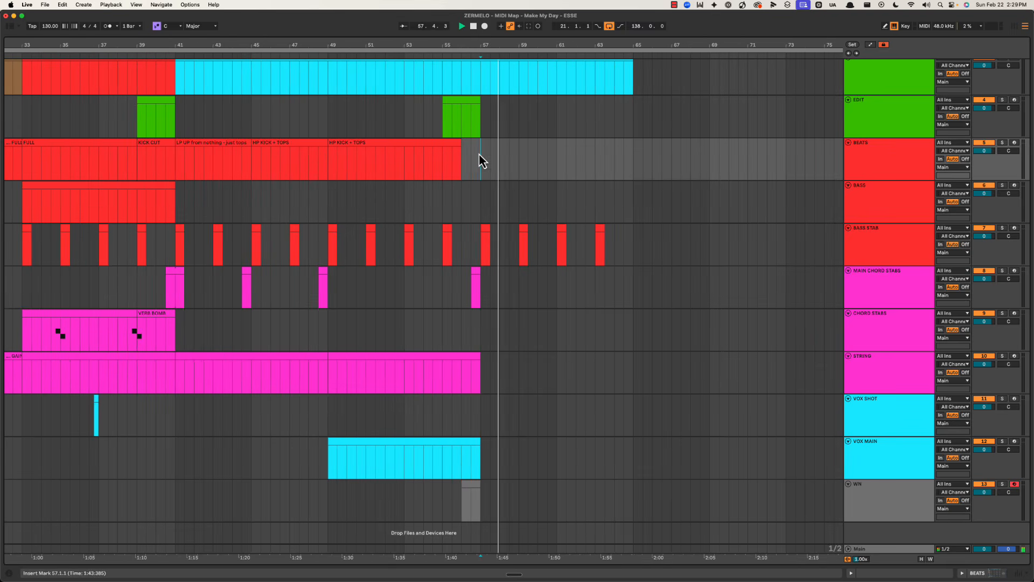
{"action": "key", "text": "space"}
Step: Insert an eight-bar MIDI clip on BEATS from bar 57 to bar 65 and name it SN LOW PASSED
{"action": "left_click_drag", "start_coordinate": [481, 165], "coordinate": [633, 163]}
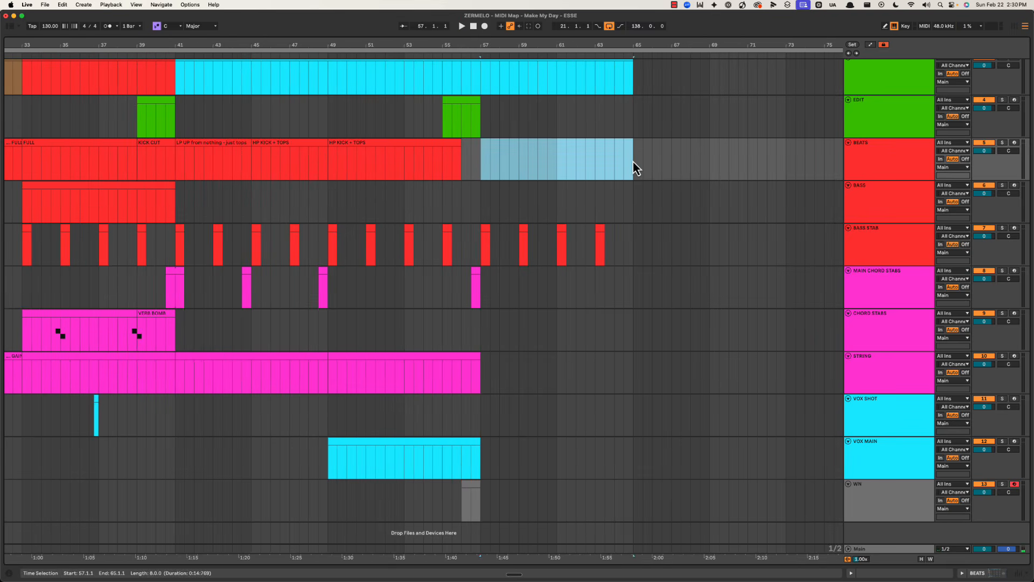
{"action": "key", "text": "super+shift+m"}
{"action": "key", "text": "super+r"}
{"action": "type", "text": "S"}
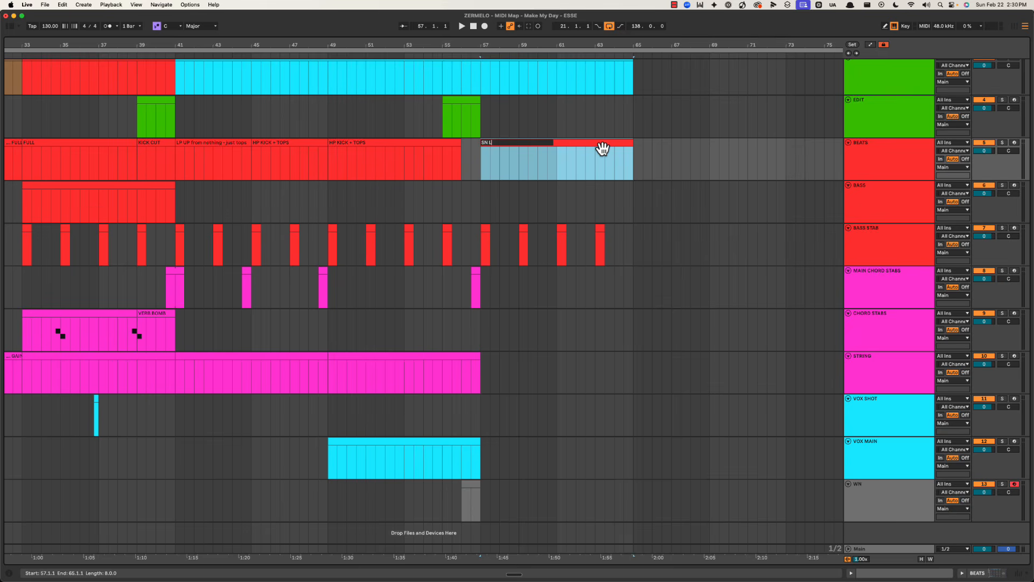
{"action": "type", "text": "N LOW PASSEd"}
{"action": "key", "text": "Return"}
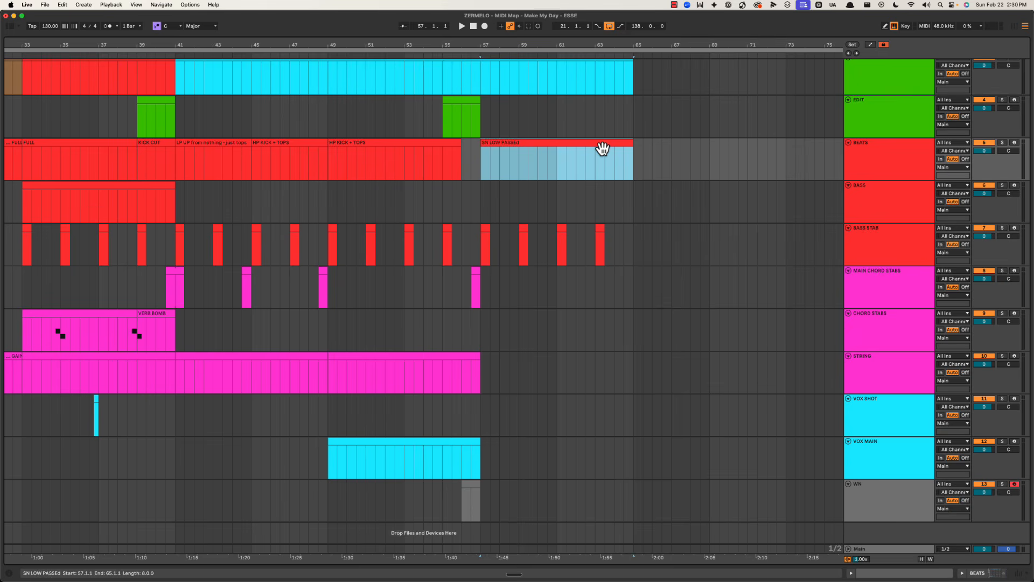
{"action": "key", "text": "super+r"}
{"action": "key", "text": "Right"}
{"action": "key", "text": "BackSpace"}
{"action": "type", "text": "D"}
{"action": "key", "text": "Return"}
{"action": "left_click_drag", "start_coordinate": [539, 50], "coordinate": [500, 51]}
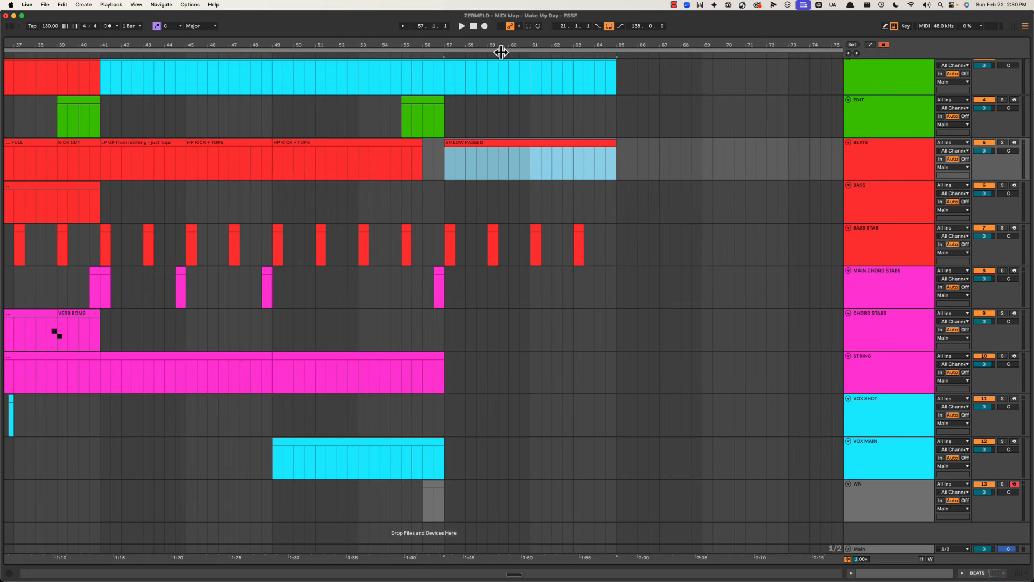
{"action": "scroll", "coordinate": [439, 208], "scroll_direction": "right", "scroll_amount": 1}
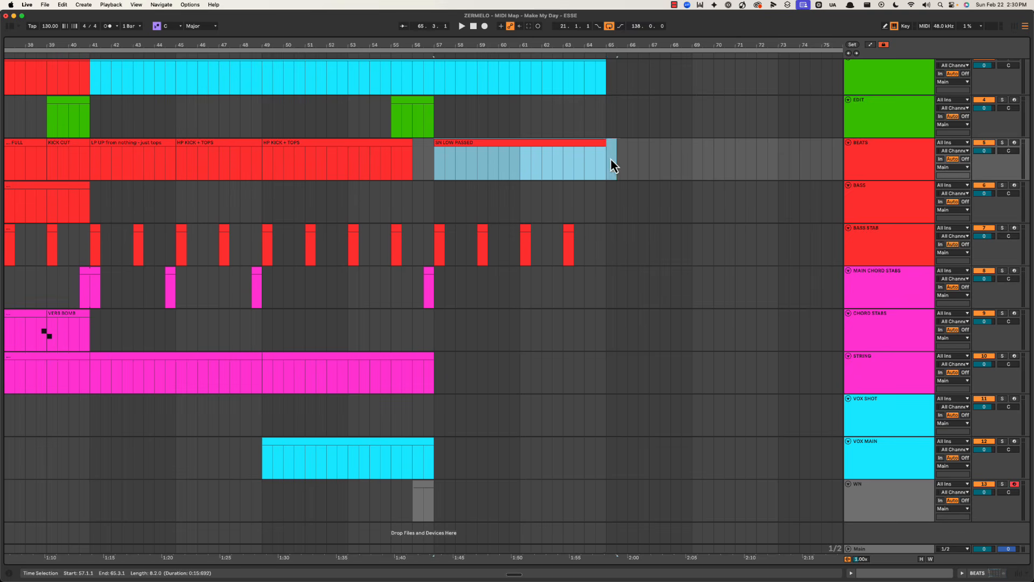
{"action": "left_click_drag", "start_coordinate": [611, 159], "coordinate": [607, 160]}
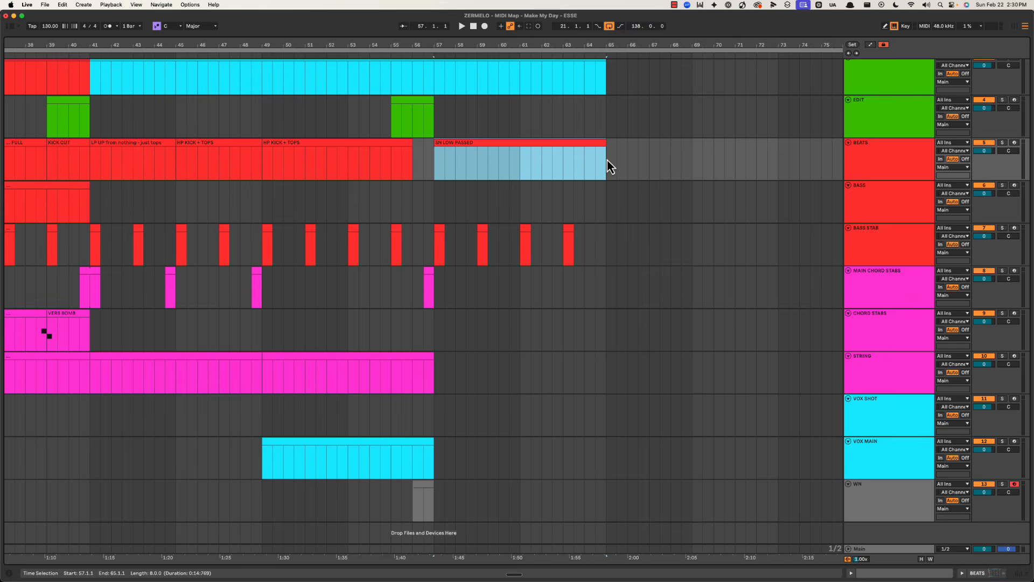
Step: Colour the WN track brown and apply the track colour to its clip
{"action": "left_click", "coordinate": [903, 513]}
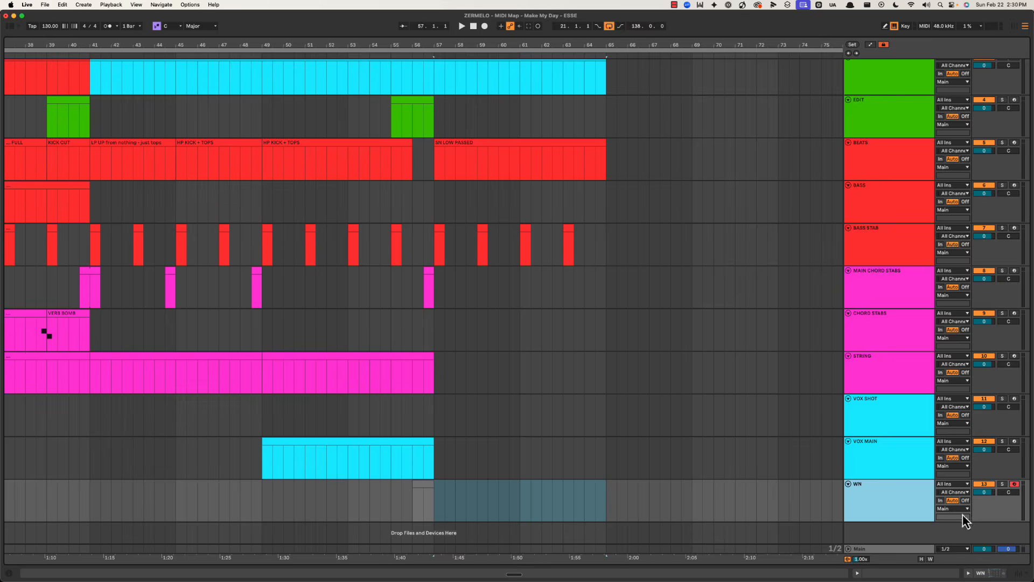
{"action": "right_click", "coordinate": [908, 502]}
{"action": "left_click", "coordinate": [928, 450]}
{"action": "left_click", "coordinate": [898, 494]}
{"action": "right_click", "coordinate": [896, 510]}
{"action": "left_click", "coordinate": [923, 482]}
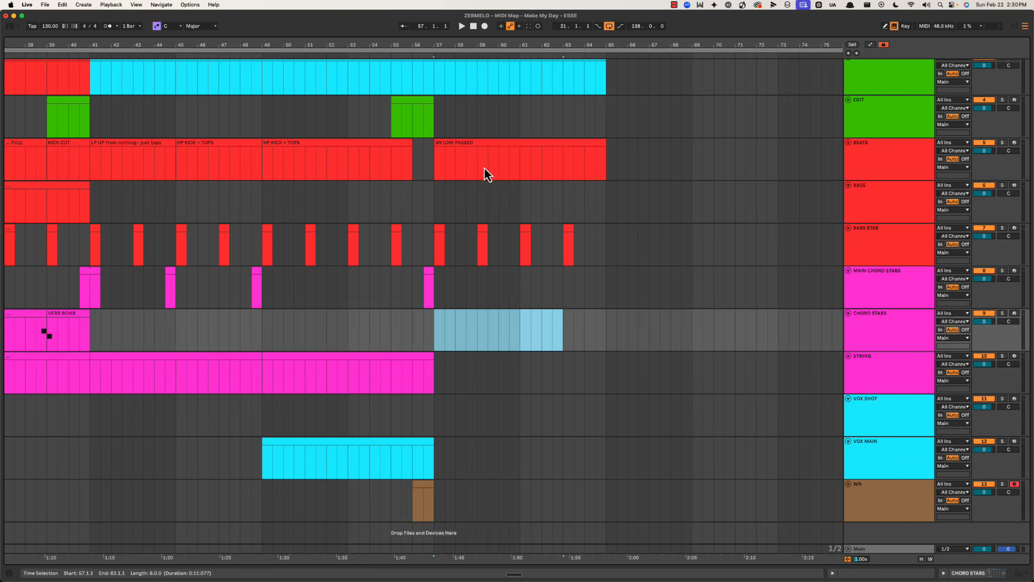
Step: Switch to the HD2 Formula Cheat Sheet in Chrome and review the first two checked BREAK 1 boxes
{"action": "key", "text": "super+Tab"}
{"action": "scroll", "coordinate": [512, 249], "scroll_direction": "down", "scroll_amount": 1}
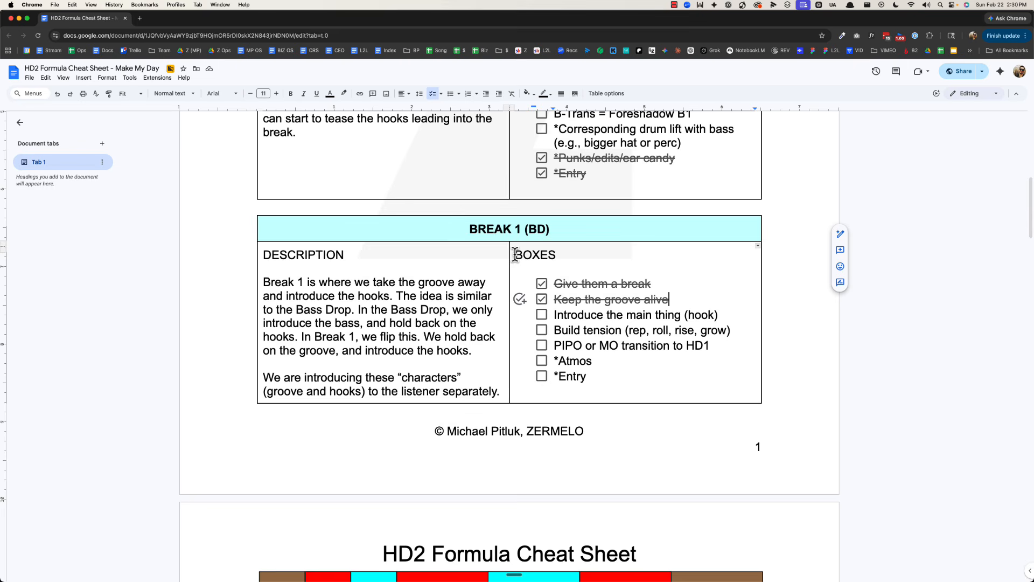
{"action": "double_click", "coordinate": [492, 228]}
{"action": "left_click", "coordinate": [659, 284]}
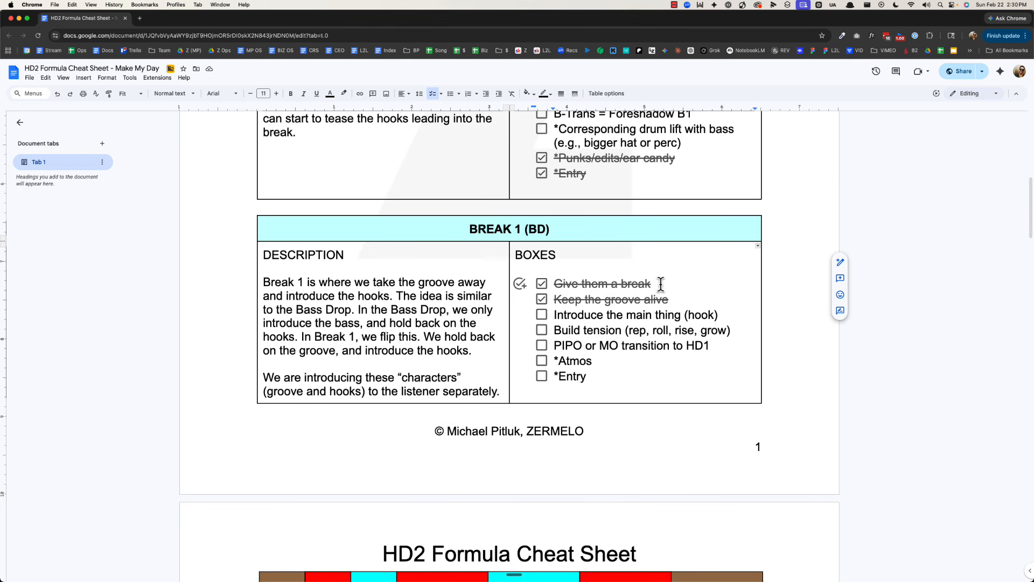
{"action": "left_click", "coordinate": [690, 300]}
Step: Switch back to Live, play the reference from bar 41 and set the insert mark at bar 43 on EDIT
{"action": "key", "text": "super+Tab"}
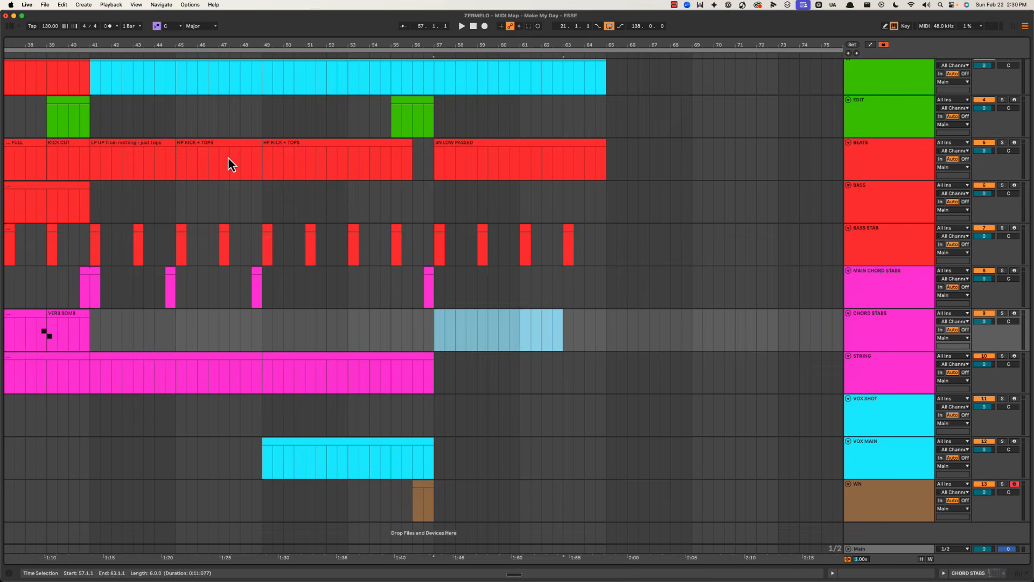
{"action": "left_click", "coordinate": [190, 127]}
{"action": "left_click", "coordinate": [91, 126]}
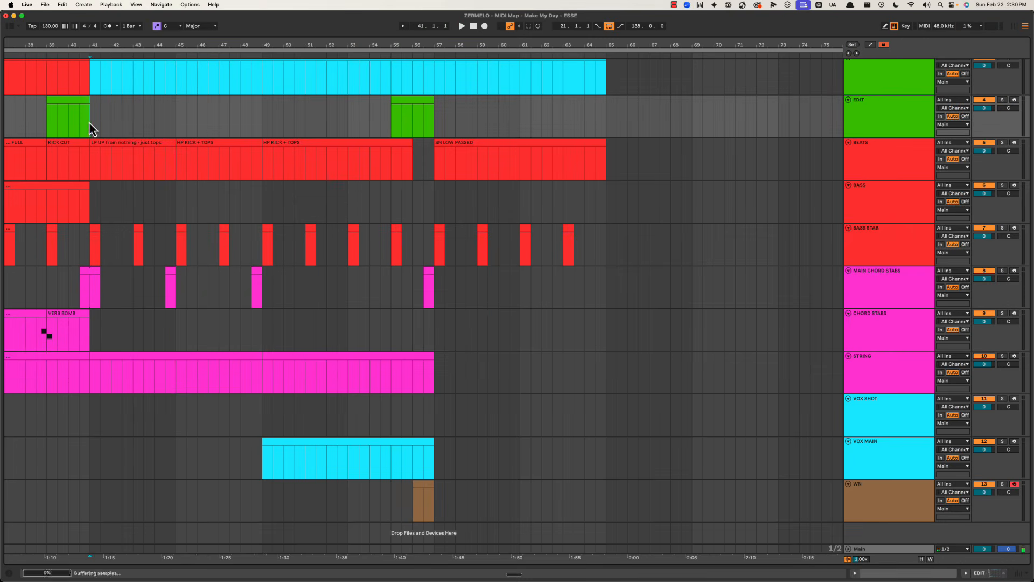
{"action": "key", "text": "space"}
{"action": "key", "text": "space"}
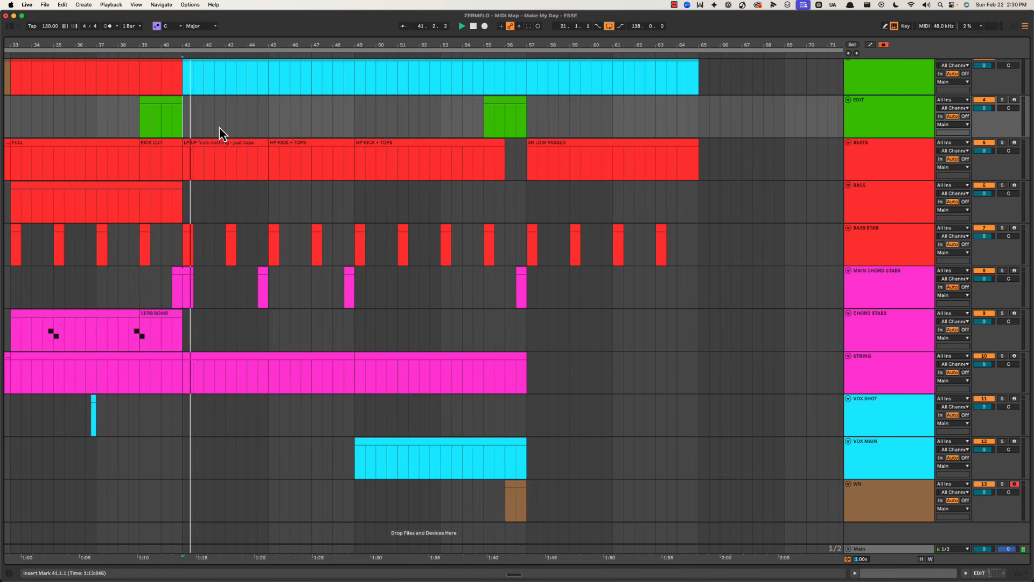
{"action": "left_click", "coordinate": [226, 116]}
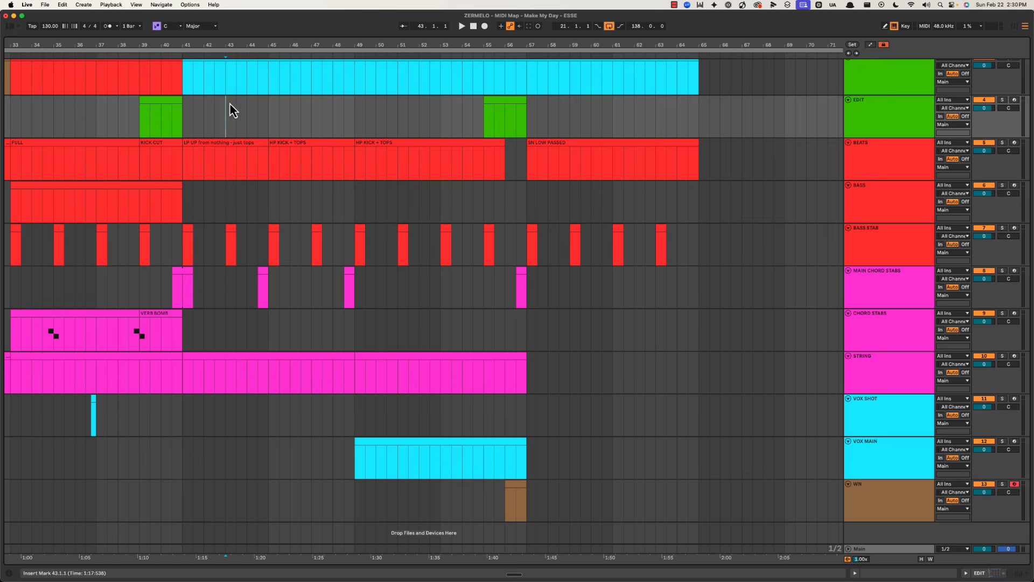
Step: Switch to the HD2 Formula Cheat Sheet in Chrome and tick the BREAK 1 box "Introduce the main thing (hook)"
{"action": "left_click_drag", "start_coordinate": [228, 109], "coordinate": [295, 115]}
{"action": "left_click", "coordinate": [267, 115]}
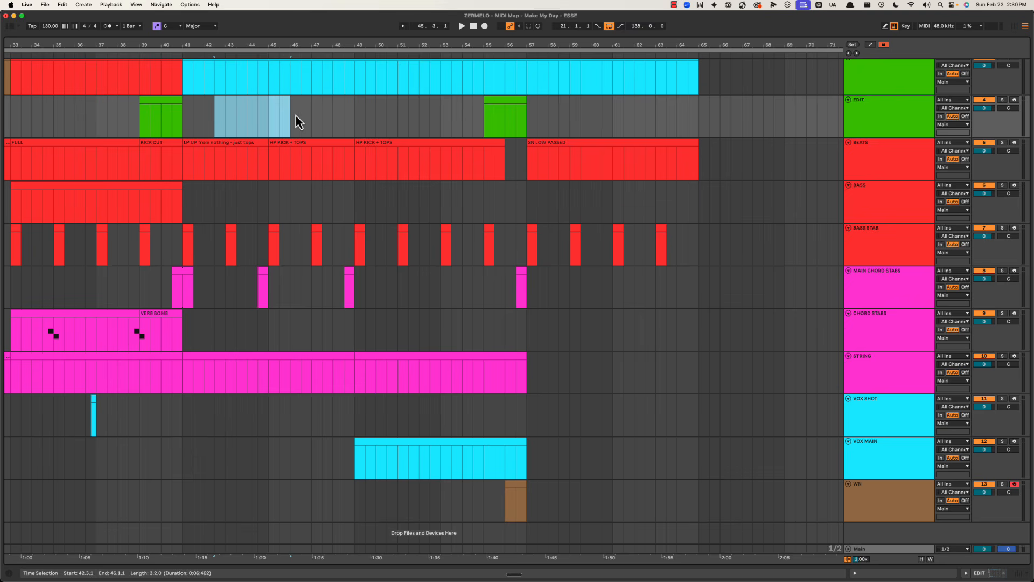
{"action": "left_click", "coordinate": [354, 114]}
{"action": "key", "text": "super+Tab"}
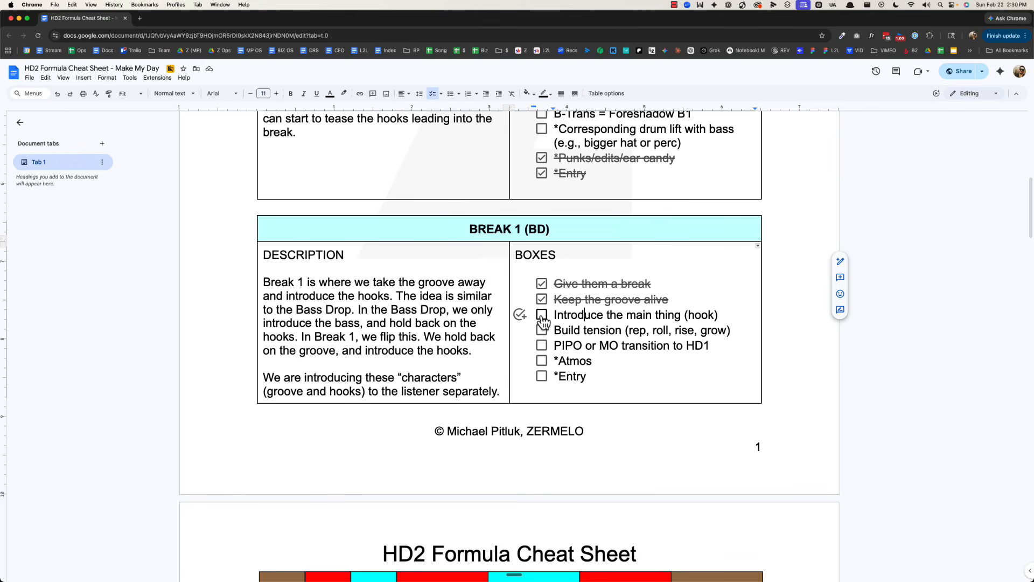
{"action": "left_click", "coordinate": [542, 315]}
Step: Highlight the first three BREAK 1 boxes and the "Build tension (rep, roll, rise, grow)" line for review
{"action": "double_click", "coordinate": [586, 328]}
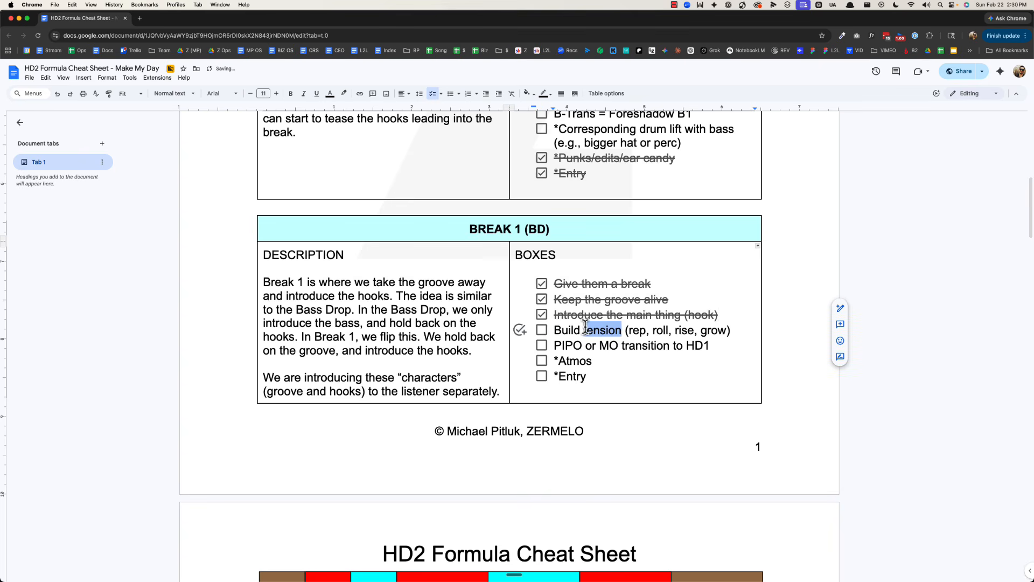
{"action": "triple_click", "coordinate": [586, 328]}
{"action": "left_click", "coordinate": [726, 313]}
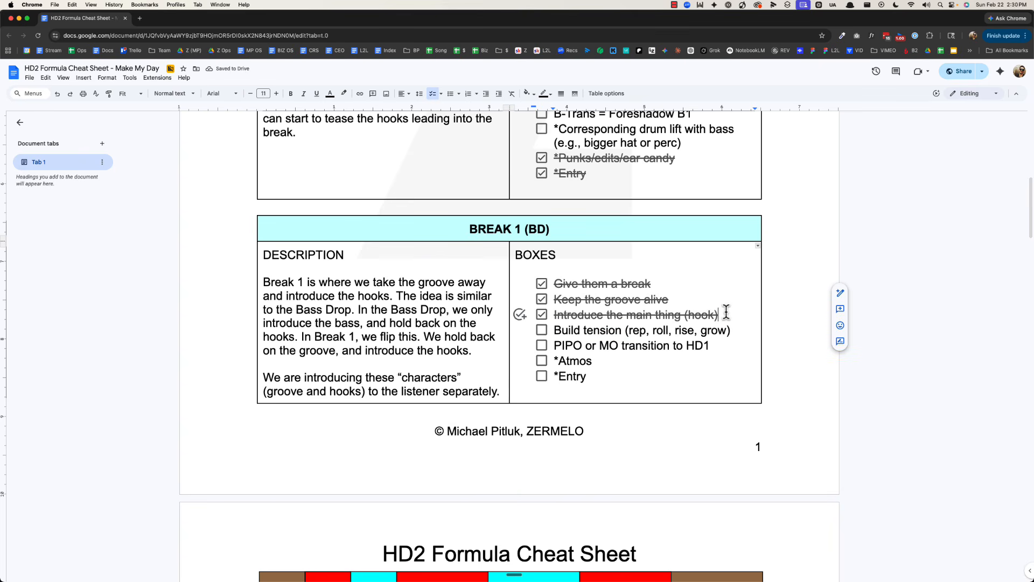
{"action": "key", "text": "shift+Up"}
{"action": "key", "text": "shift+Up"}
{"action": "key", "text": "shift+super+Left"}
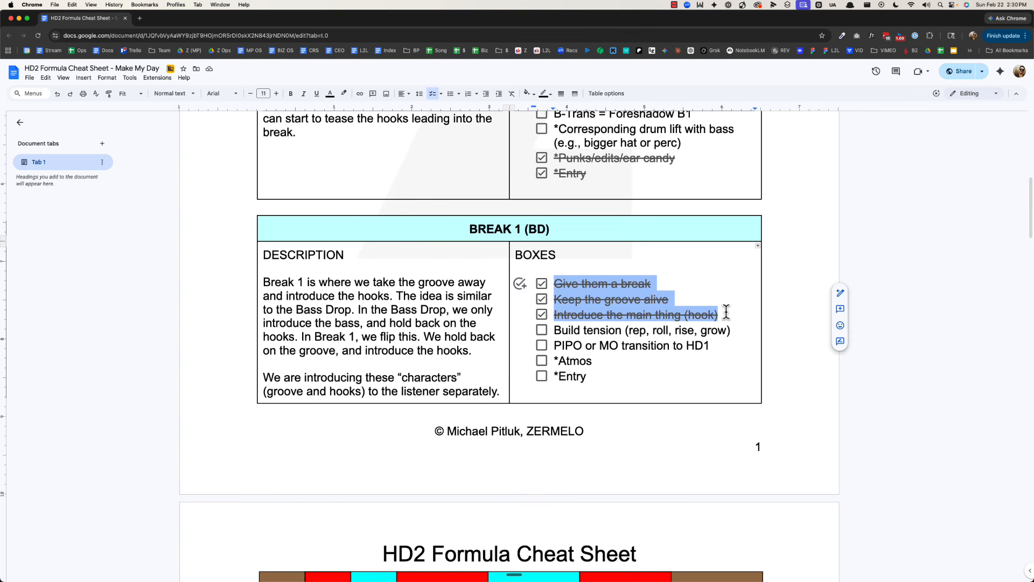
{"action": "key", "text": "shift+Home"}
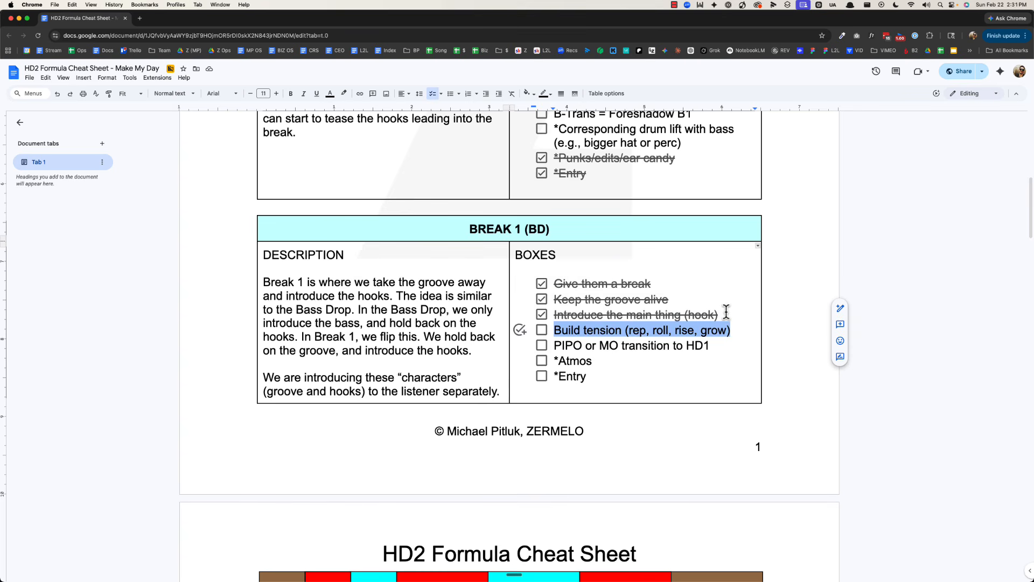
Step: Switch to Live and highlight the reference's break in spans: bars 57 to 62, 41 to 49 and 49 to 56
{"action": "key", "text": "super+Tab"}
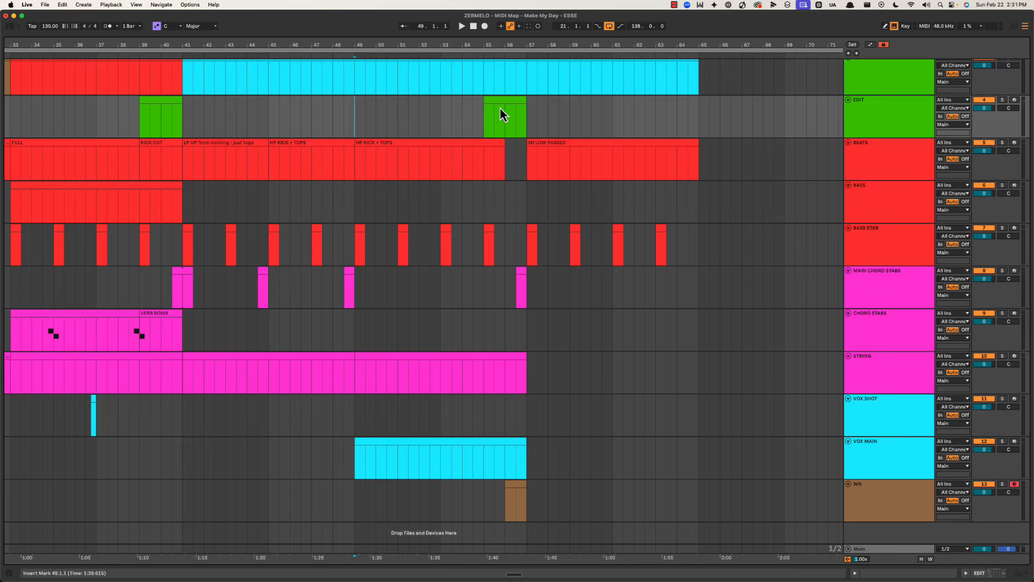
{"action": "scroll", "coordinate": [525, 150], "scroll_direction": "up", "scroll_amount": 5}
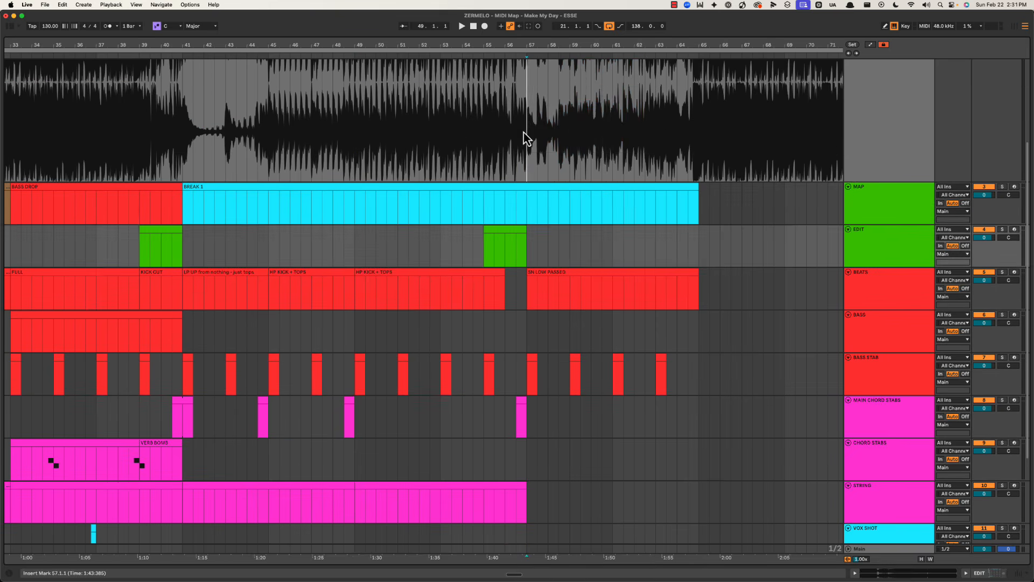
{"action": "left_click_drag", "start_coordinate": [526, 139], "coordinate": [645, 205]}
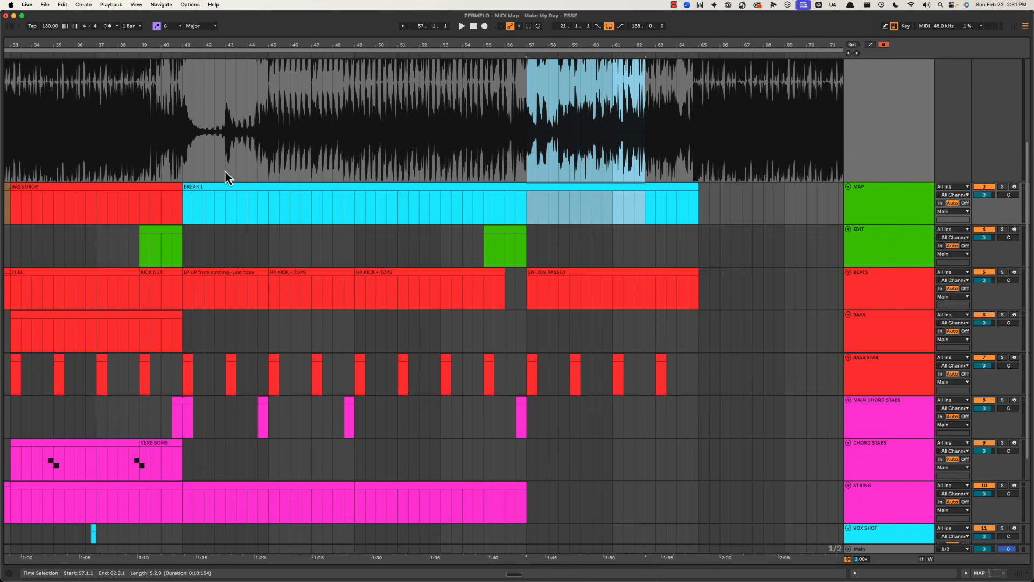
{"action": "left_click_drag", "start_coordinate": [183, 135], "coordinate": [353, 270]}
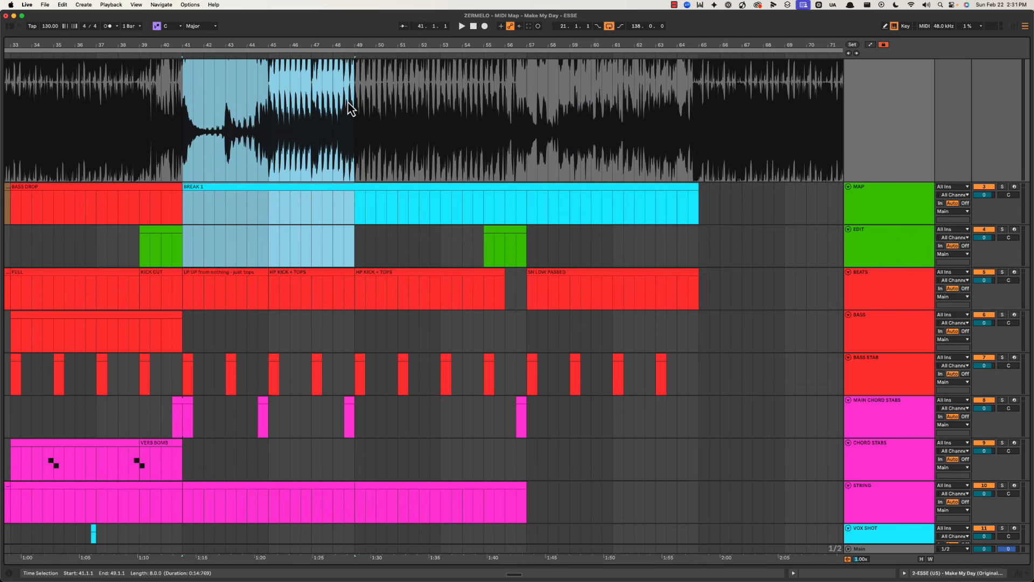
{"action": "left_click_drag", "start_coordinate": [355, 161], "coordinate": [513, 232]}
Step: Highlight the first two BREAK 1 boxes in the Chrome cheat sheet and compare them with the break's waveform in Live
{"action": "key", "text": "super+Tab"}
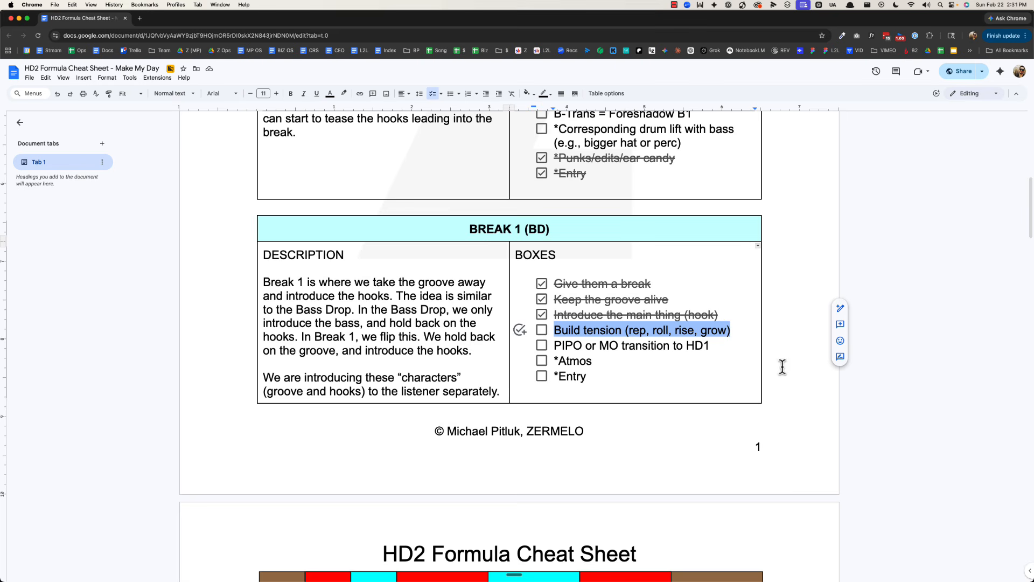
{"action": "left_click", "coordinate": [697, 300]}
{"action": "key", "text": "shift+Up"}
{"action": "key", "text": "shift+Home"}
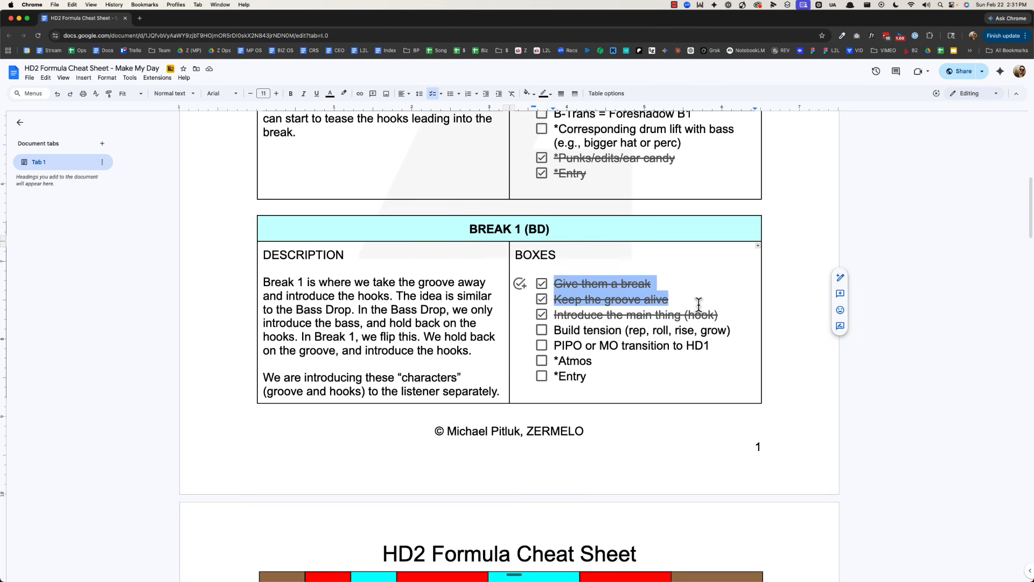
{"action": "key", "text": "super+Tab"}
{"action": "left_click_drag", "start_coordinate": [177, 127], "coordinate": [516, 135]}
Step: Switch back to the cheat sheet in Chrome and highlight the hook box, then all three ticked BREAK 1 boxes
{"action": "key", "text": "super+Tab"}
{"action": "left_click", "coordinate": [736, 310]}
{"action": "key", "text": "shift+Home"}
{"action": "left_click", "coordinate": [738, 310]}
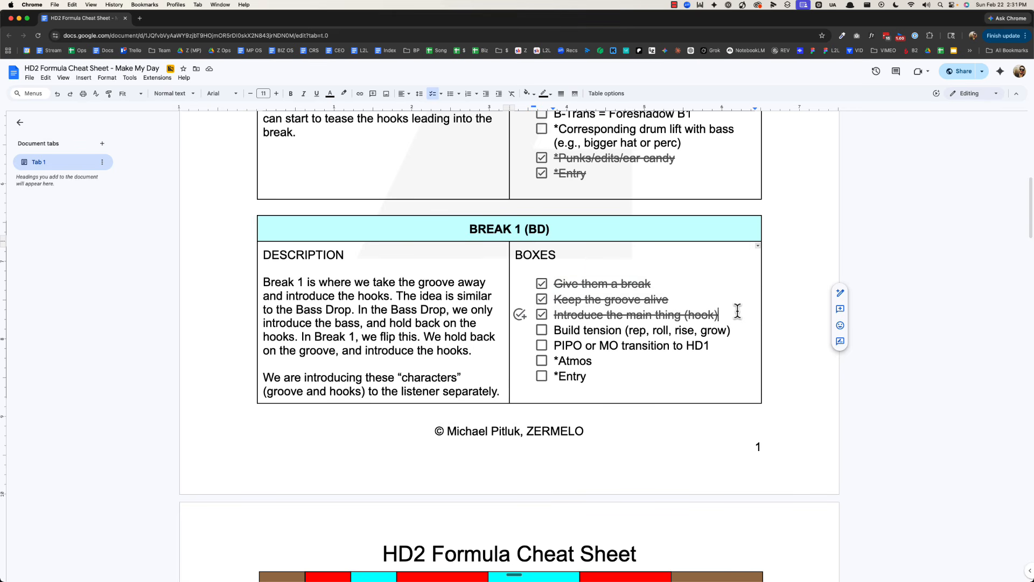
{"action": "key", "text": "shift+Up"}
{"action": "key", "text": "shift+Up"}
{"action": "key", "text": "shift+Home"}
{"action": "key", "text": "shift+Home"}
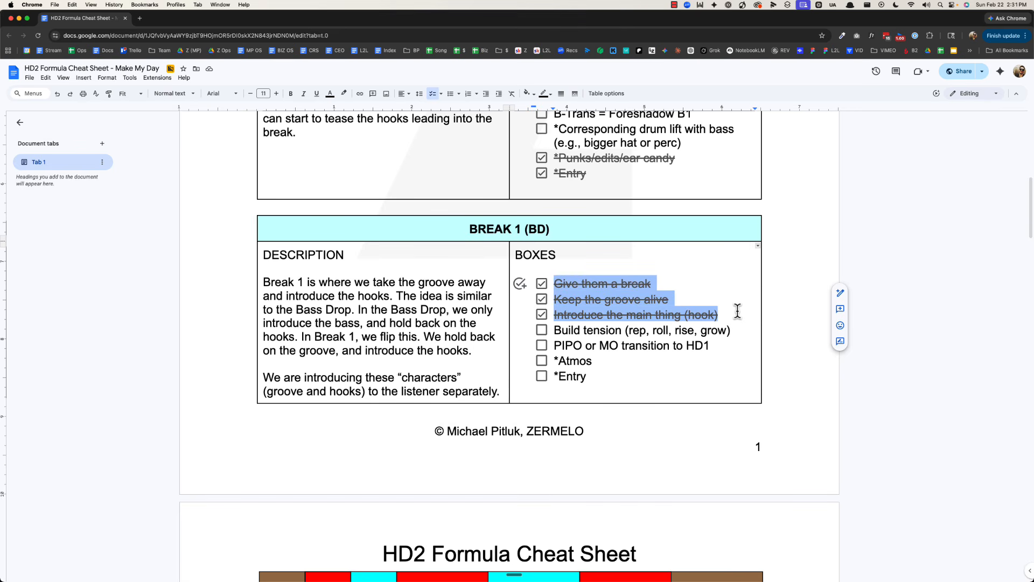
Step: Switch to Live and split the reference clip at bar 49
{"action": "key", "text": "super+Tab"}
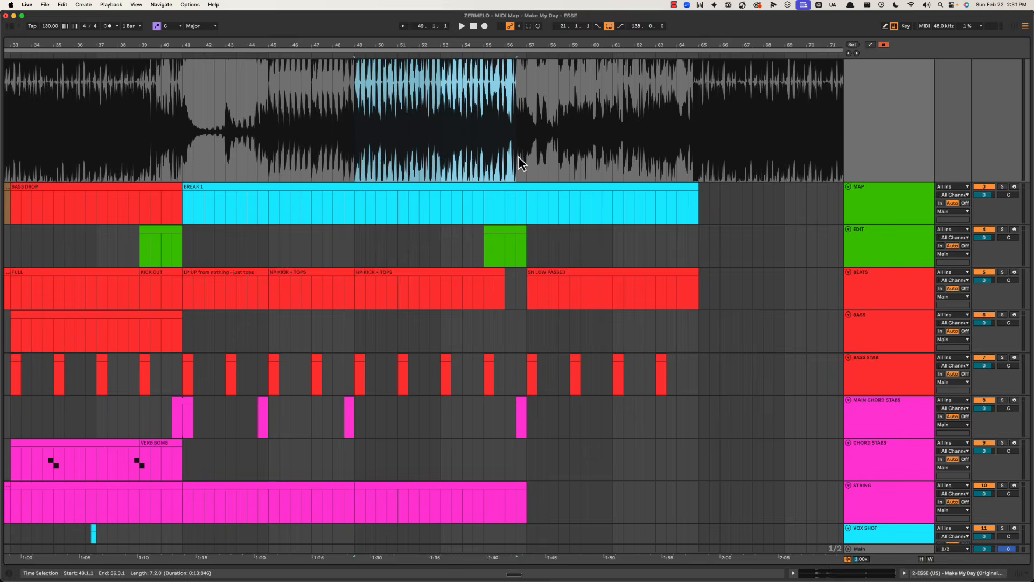
{"action": "left_click", "coordinate": [359, 115]}
{"action": "scroll", "coordinate": [376, 191], "scroll_direction": "down", "scroll_amount": 5}
{"action": "scroll", "coordinate": [376, 189], "scroll_direction": "up", "scroll_amount": 3}
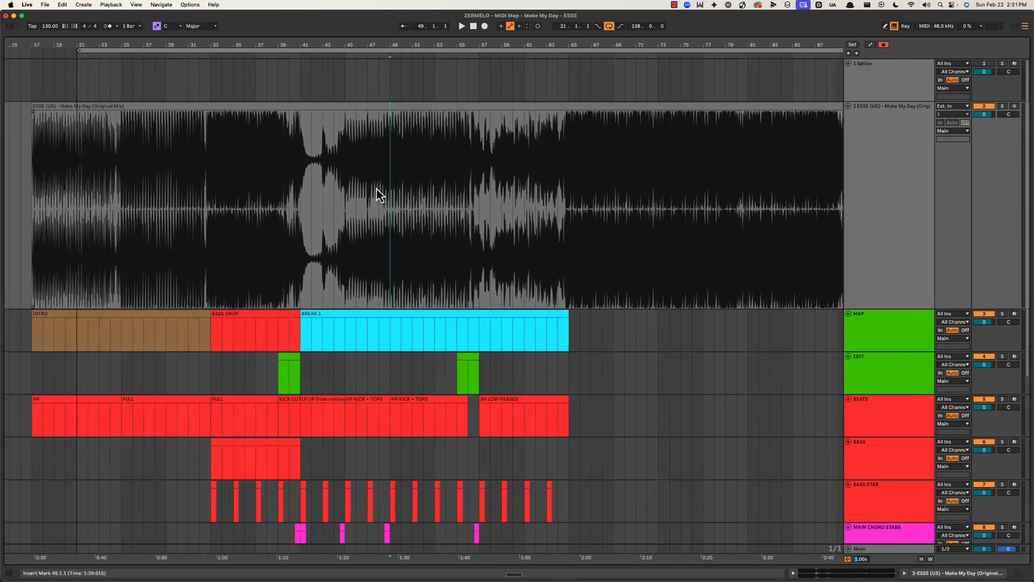
{"action": "scroll", "coordinate": [377, 189], "scroll_direction": "left", "scroll_amount": 2}
{"action": "left_click_drag", "start_coordinate": [422, 160], "coordinate": [338, 153]}
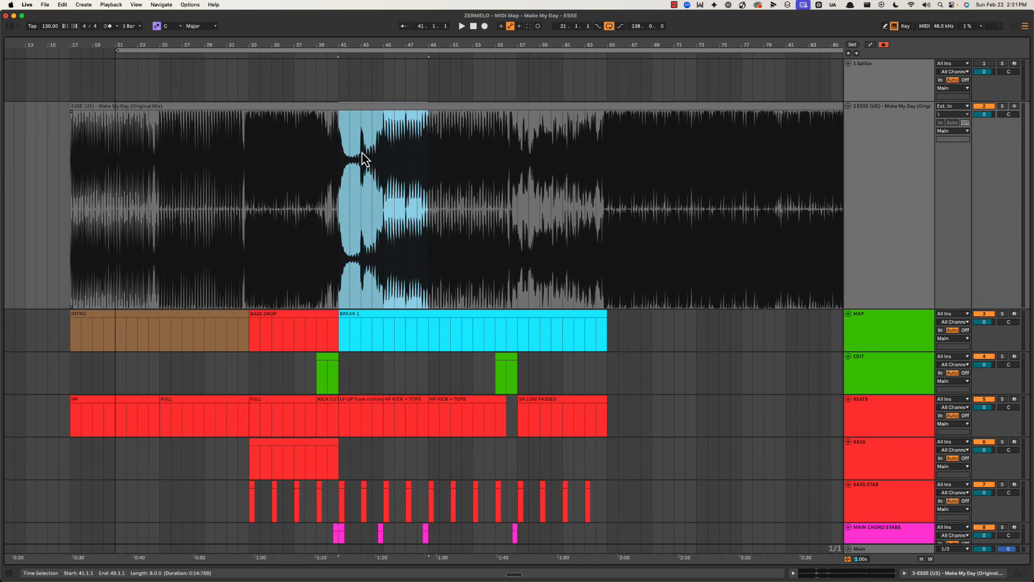
{"action": "left_click", "coordinate": [422, 147]}
{"action": "key", "text": "super+e"}
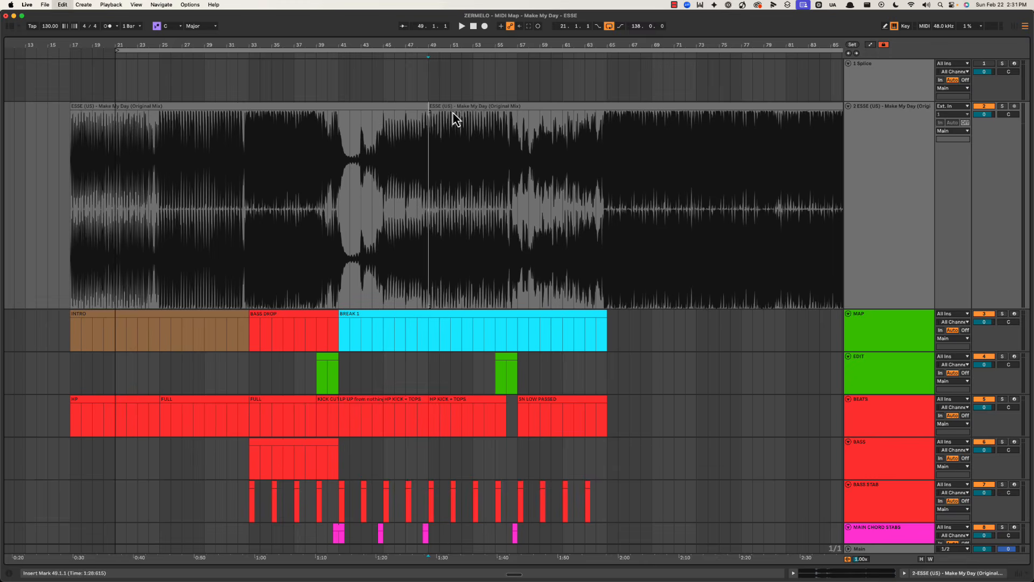
Step: Move the second reference clip earlier, first to bar 44 and then to bar 41
{"action": "left_click", "coordinate": [450, 116]}
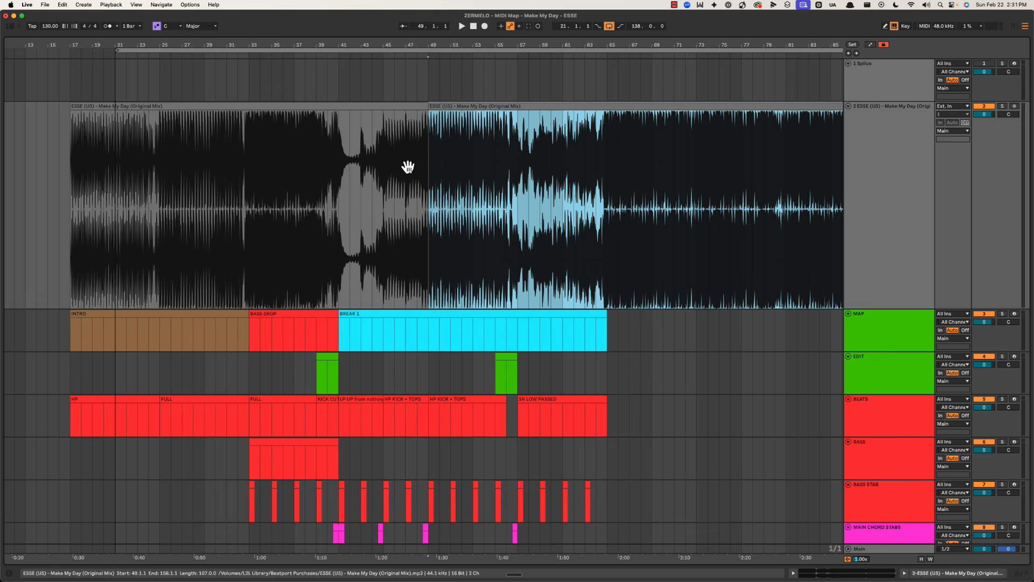
{"action": "left_click", "coordinate": [398, 179]}
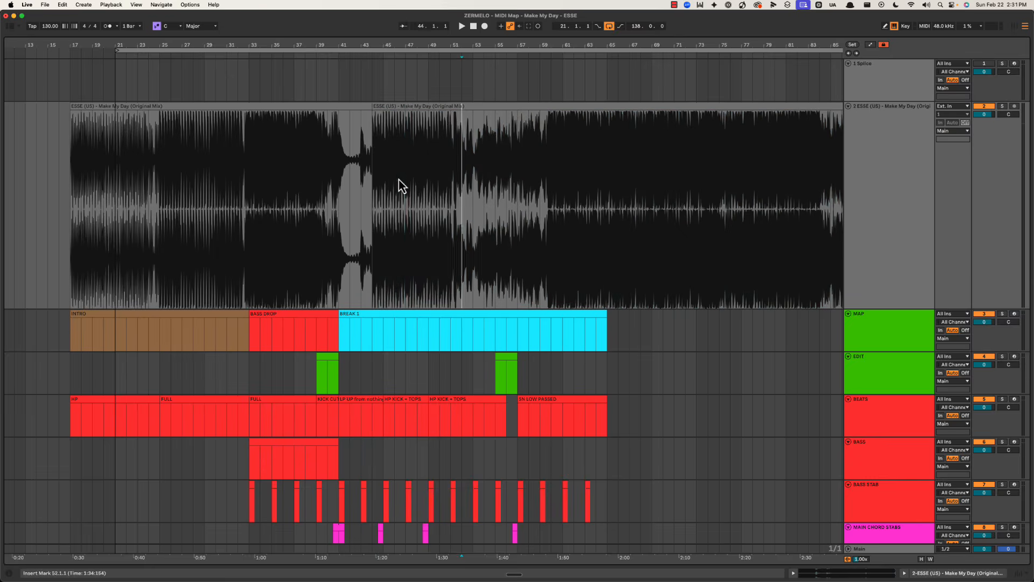
{"action": "left_click_drag", "start_coordinate": [452, 116], "coordinate": [393, 113]}
Step: Play the reference from bar 39 across the join at bar 41 to hear the shortened break
{"action": "left_click", "coordinate": [308, 147]}
{"action": "left_click", "coordinate": [319, 52]}
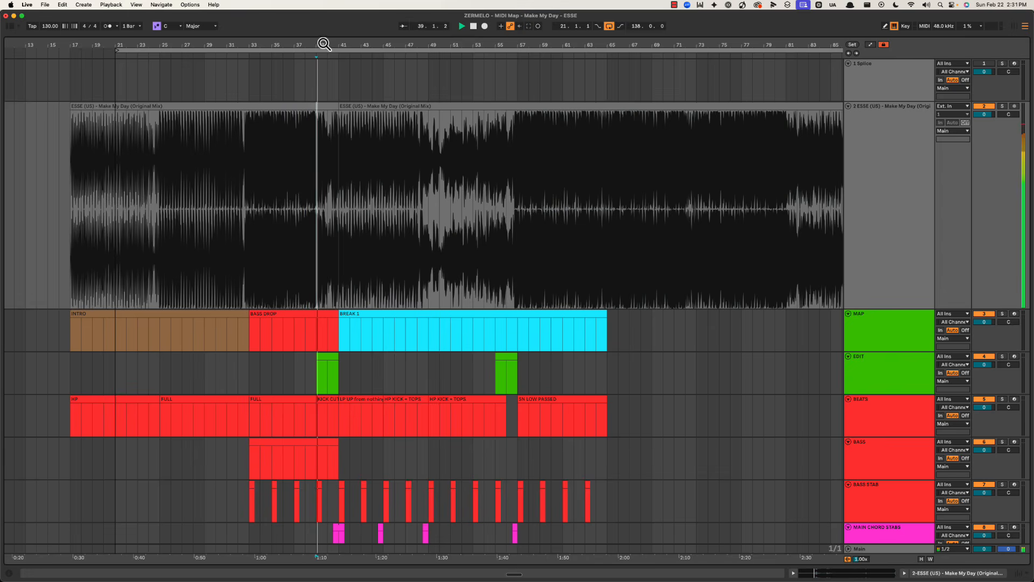
{"action": "scroll", "coordinate": [323, 44], "scroll_direction": "up", "scroll_amount": 5}
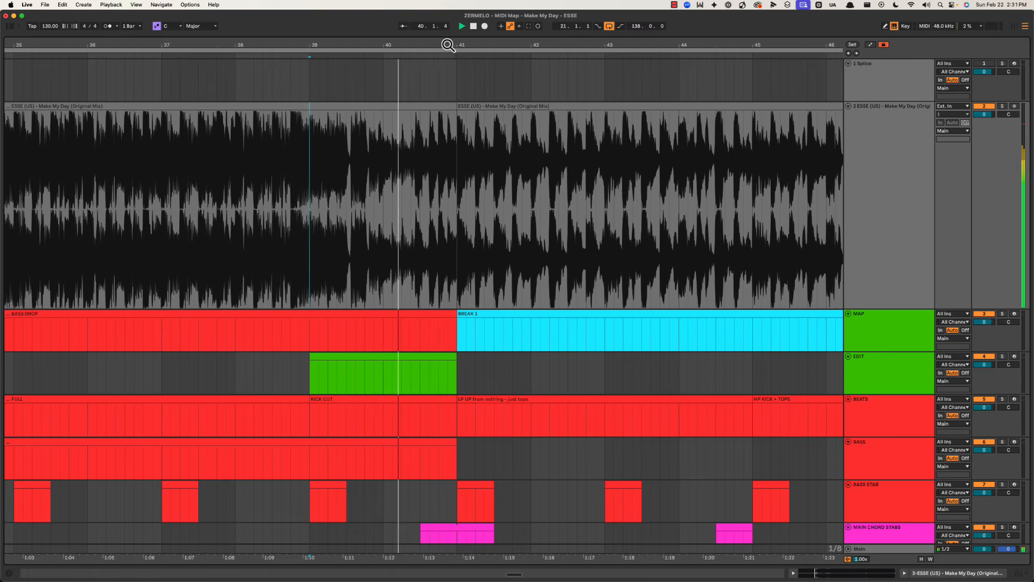
{"action": "scroll", "coordinate": [449, 45], "scroll_direction": "down", "scroll_amount": 1}
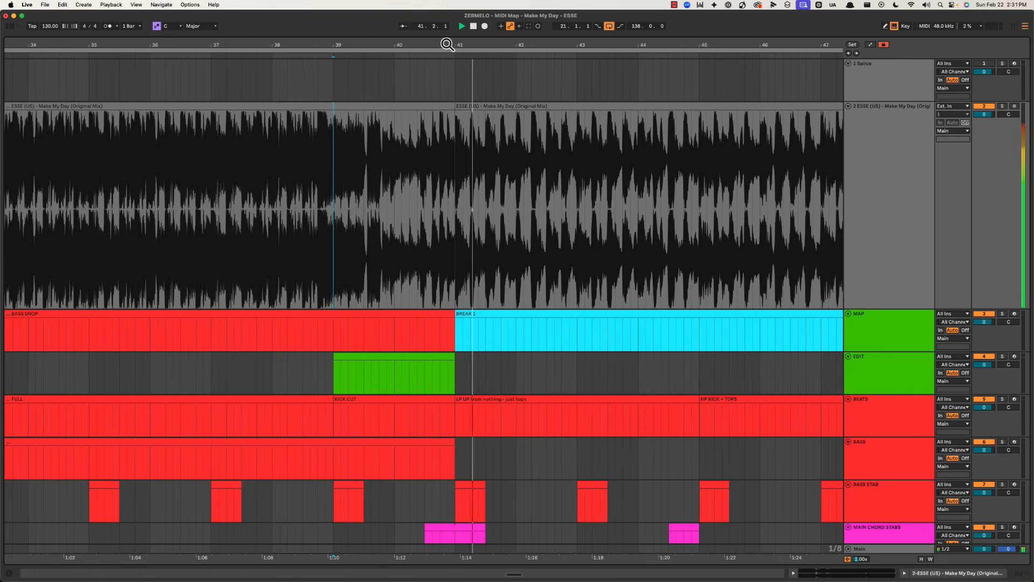
{"action": "scroll", "coordinate": [448, 45], "scroll_direction": "down", "scroll_amount": 5}
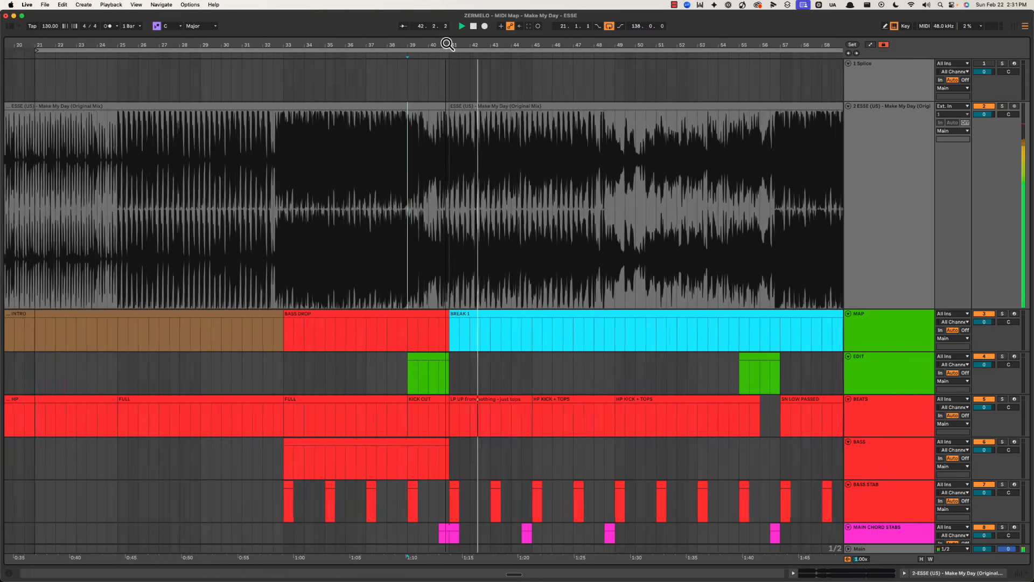
{"action": "scroll", "coordinate": [448, 45], "scroll_direction": "down", "scroll_amount": 1}
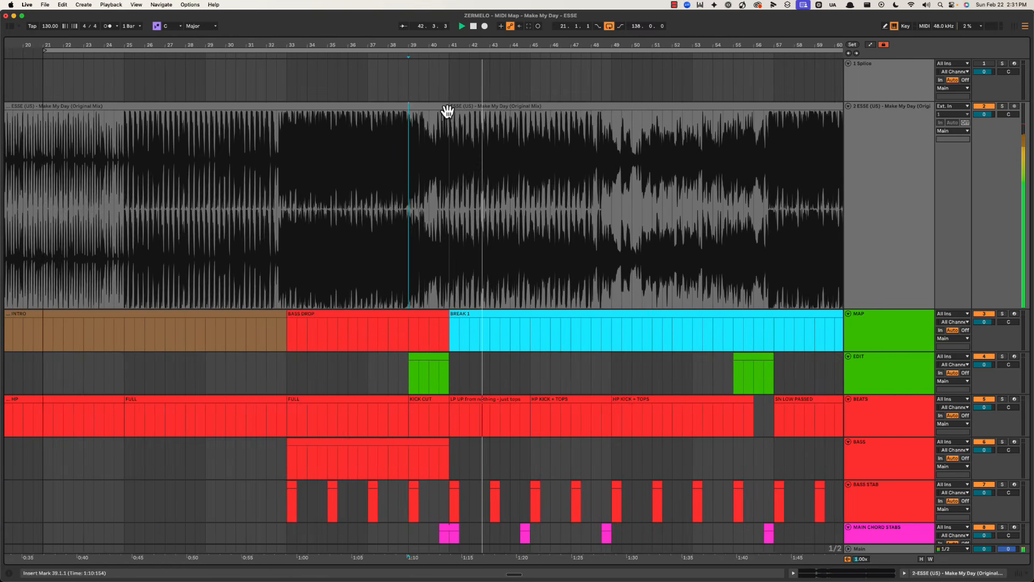
{"action": "left_click", "coordinate": [444, 169]}
{"action": "key", "text": "space"}
Step: Examine the two bars before the join at bar 41 and play the reference from bar 40
{"action": "scroll", "coordinate": [443, 100], "scroll_direction": "up", "scroll_amount": 4}
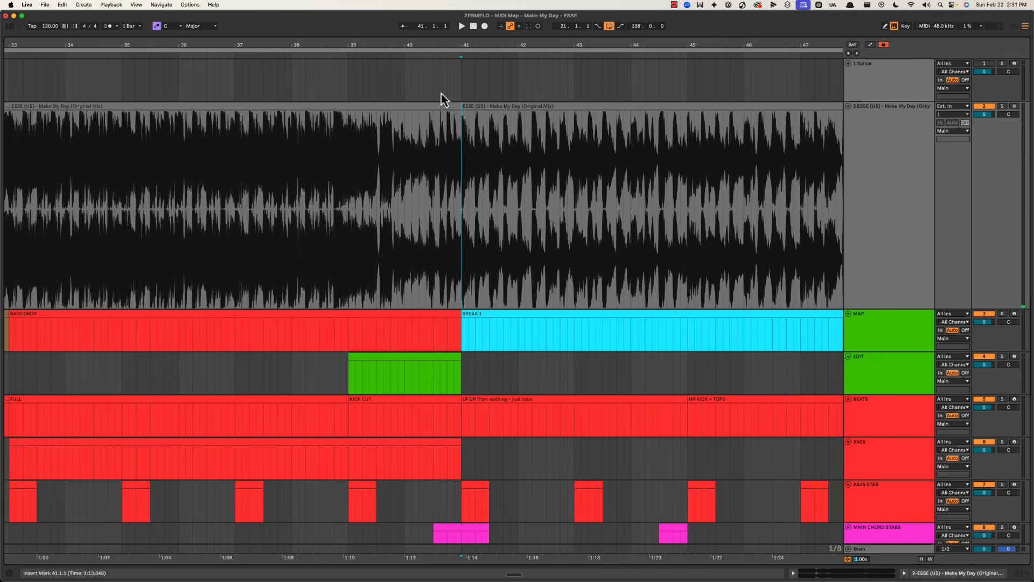
{"action": "left_click_drag", "start_coordinate": [327, 183], "coordinate": [461, 183]}
{"action": "left_click", "coordinate": [405, 156]}
{"action": "key", "text": "space"}
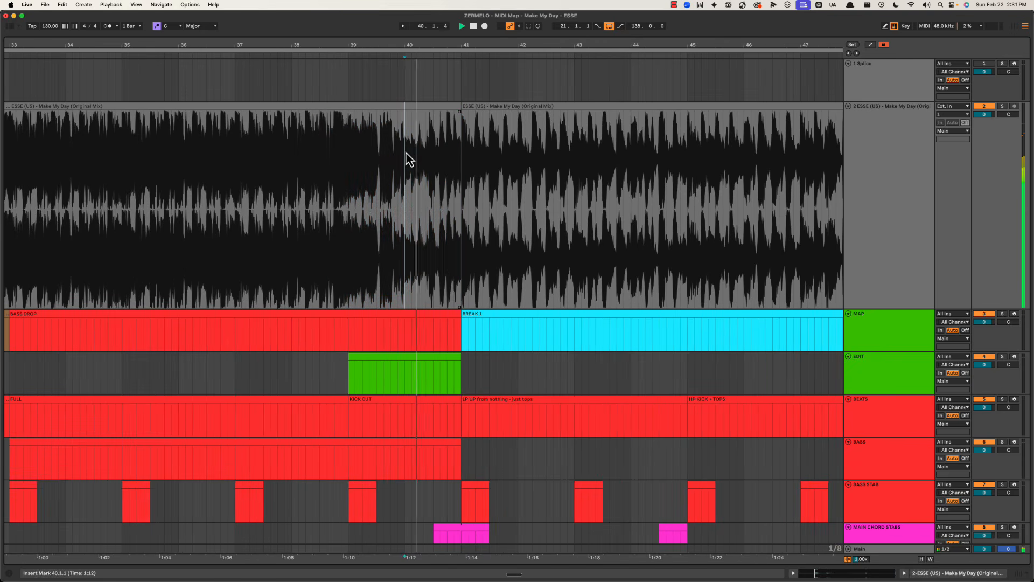
{"action": "scroll", "coordinate": [406, 154], "scroll_direction": "right", "scroll_amount": 1}
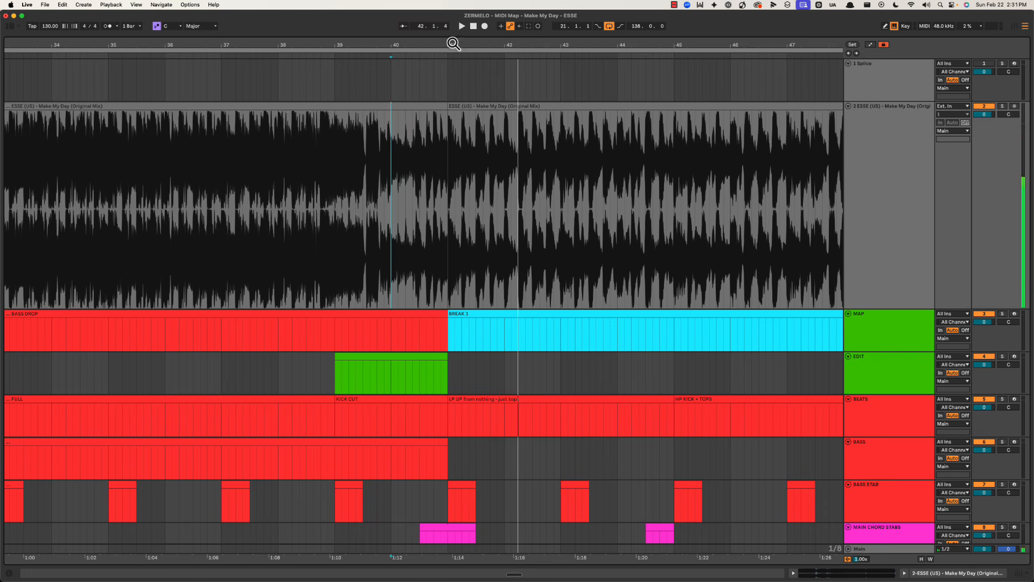
Step: Undo the moves of the second reference clip
{"action": "left_click_drag", "start_coordinate": [454, 44], "coordinate": [452, 32]}
{"action": "key", "text": "super+z"}
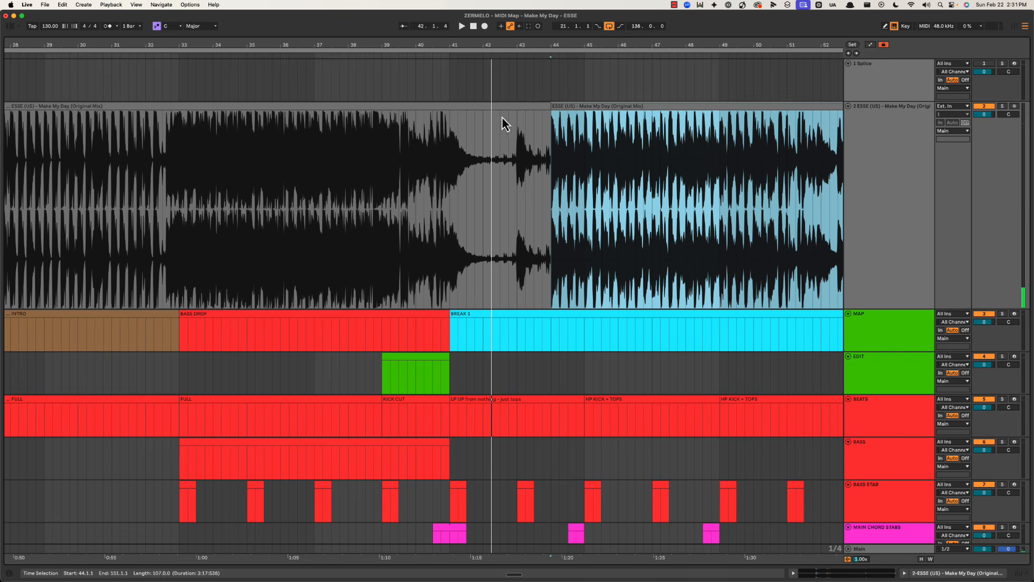
{"action": "left_click_drag", "start_coordinate": [539, 49], "coordinate": [538, 36]}
{"action": "left_click", "coordinate": [546, 161]}
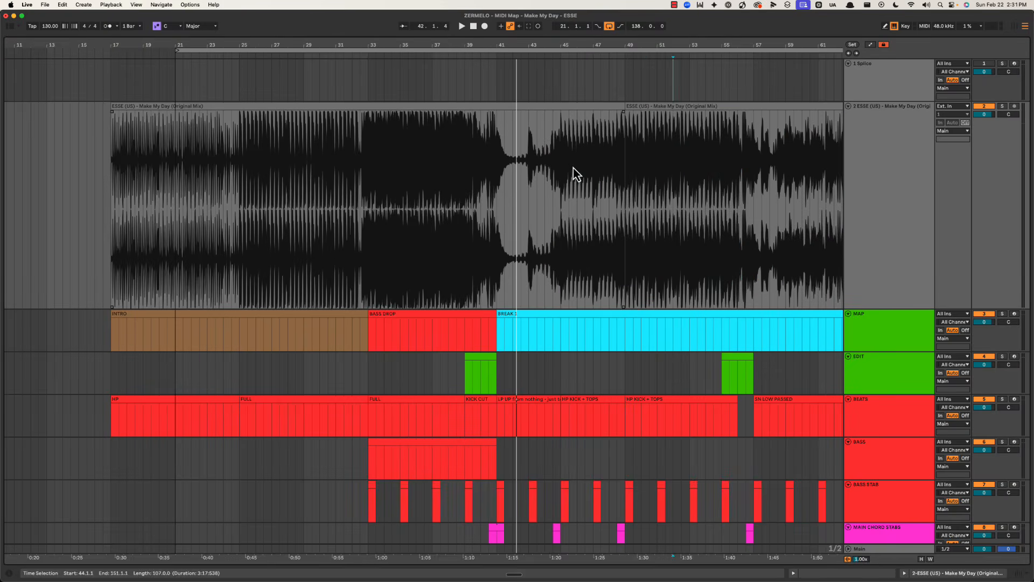
{"action": "left_click_drag", "start_coordinate": [637, 45], "coordinate": [565, 39]}
Step: Play the opening of Break 1 in the reference from bar 41
{"action": "left_click", "coordinate": [444, 144]}
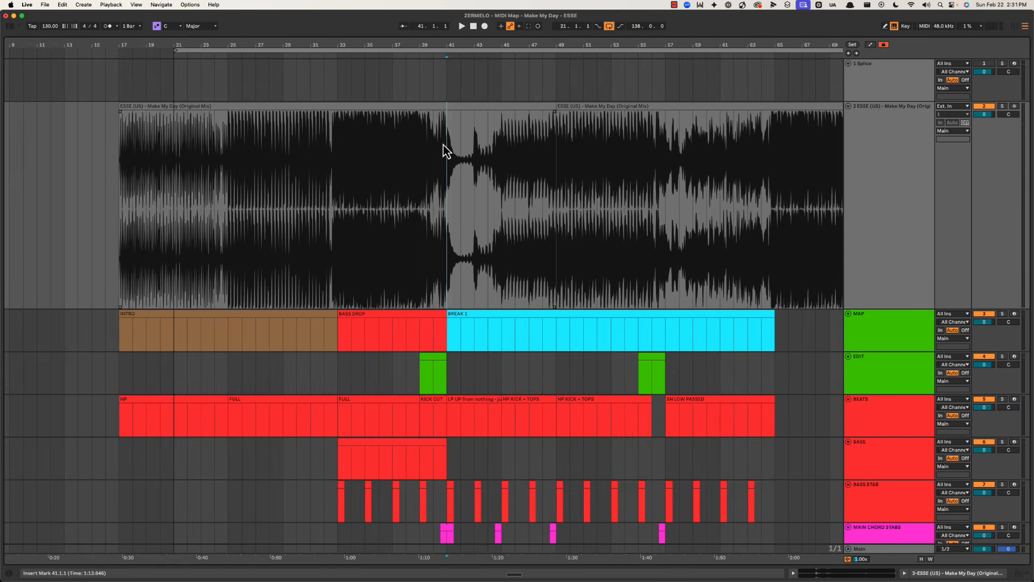
{"action": "key", "text": "space"}
{"action": "left_click", "coordinate": [543, 144]}
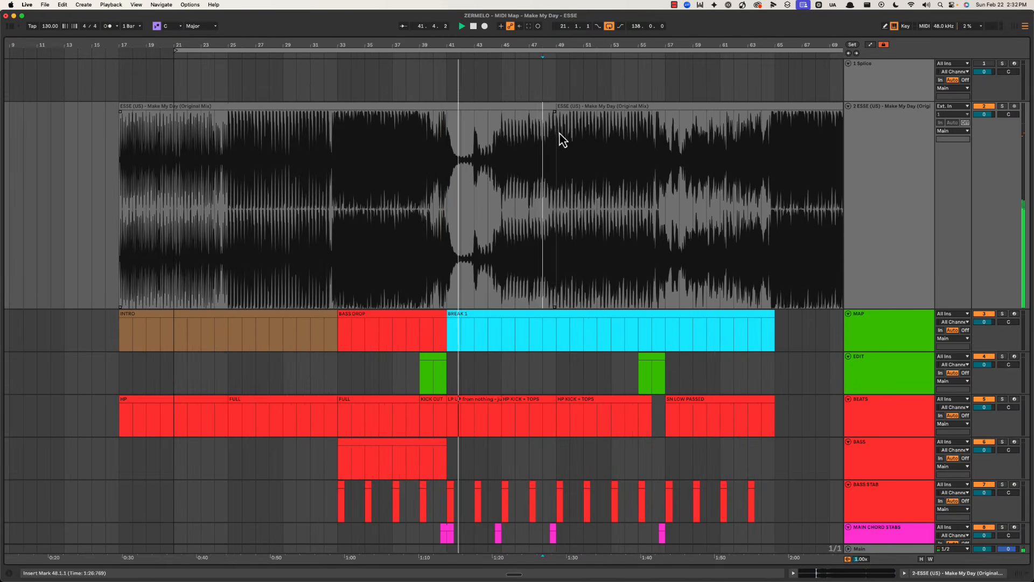
{"action": "key", "text": "space"}
Step: Restore one continuous reference clip by extending the second clip back over the first and clearing the excess before bar 17
{"action": "left_click_drag", "start_coordinate": [556, 139], "coordinate": [677, 118]}
{"action": "left_click_drag", "start_coordinate": [668, 47], "coordinate": [542, 77]}
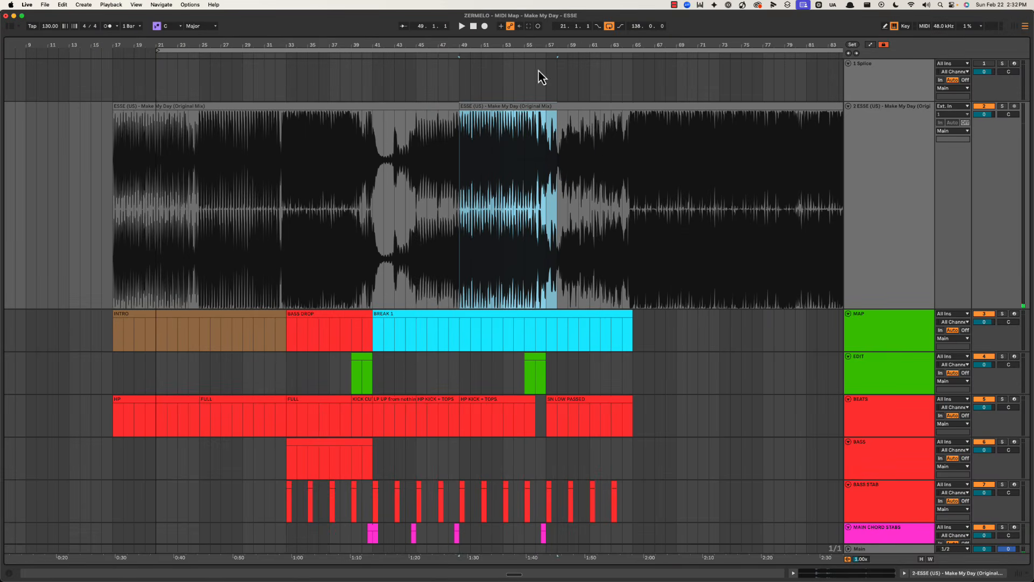
{"action": "left_click_drag", "start_coordinate": [461, 106], "coordinate": [79, 111]}
{"action": "left_click_drag", "start_coordinate": [92, 114], "coordinate": [118, 117]}
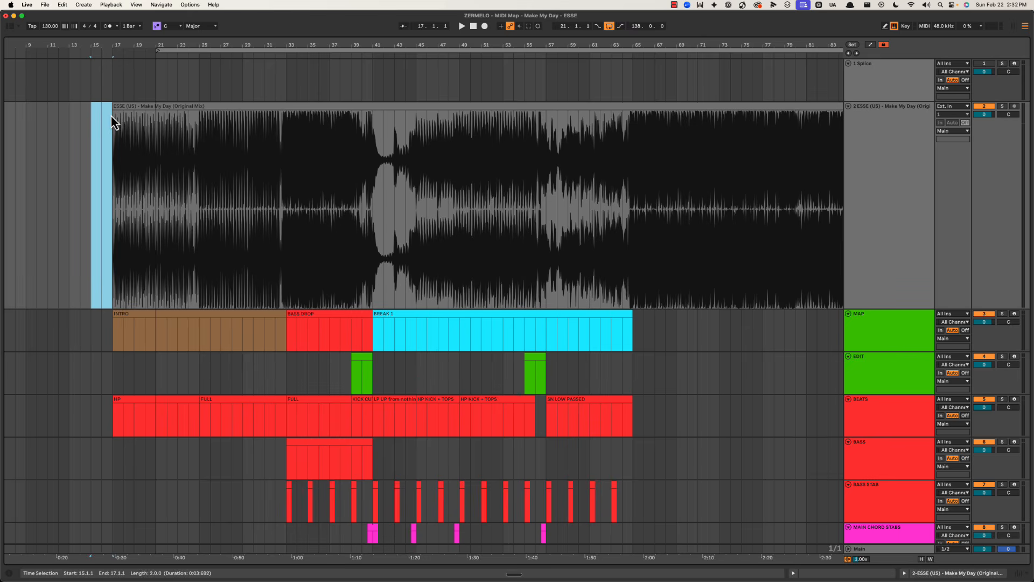
Step: Switch to the HD2 Formula Cheat Sheet in Chrome and review the hook and "Build tension" boxes under BREAK 1
{"action": "left_click", "coordinate": [460, 147]}
{"action": "key", "text": "super+Tab"}
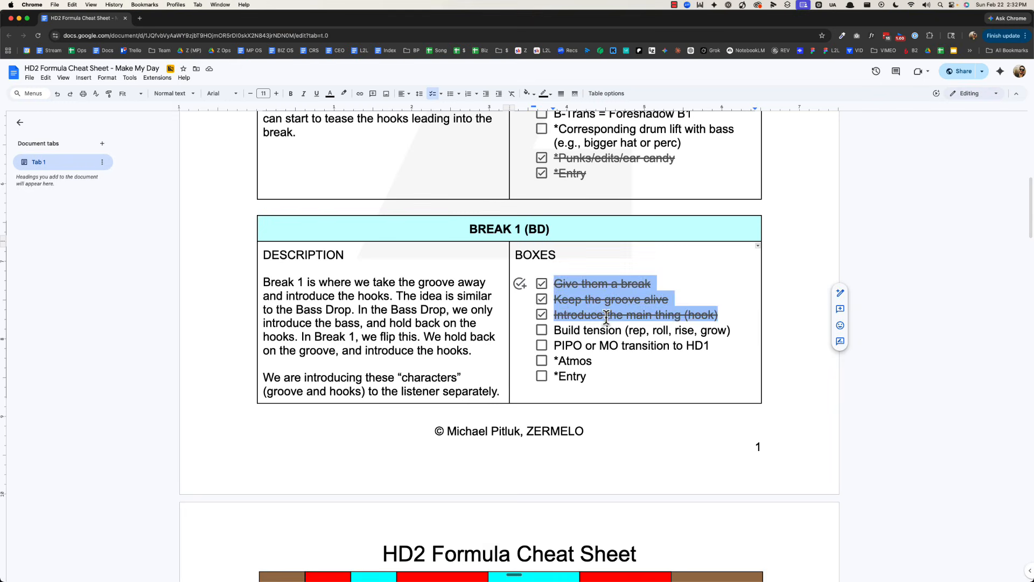
{"action": "triple_click", "coordinate": [616, 312]}
{"action": "left_click", "coordinate": [606, 331]}
{"action": "double_click", "coordinate": [605, 330]}
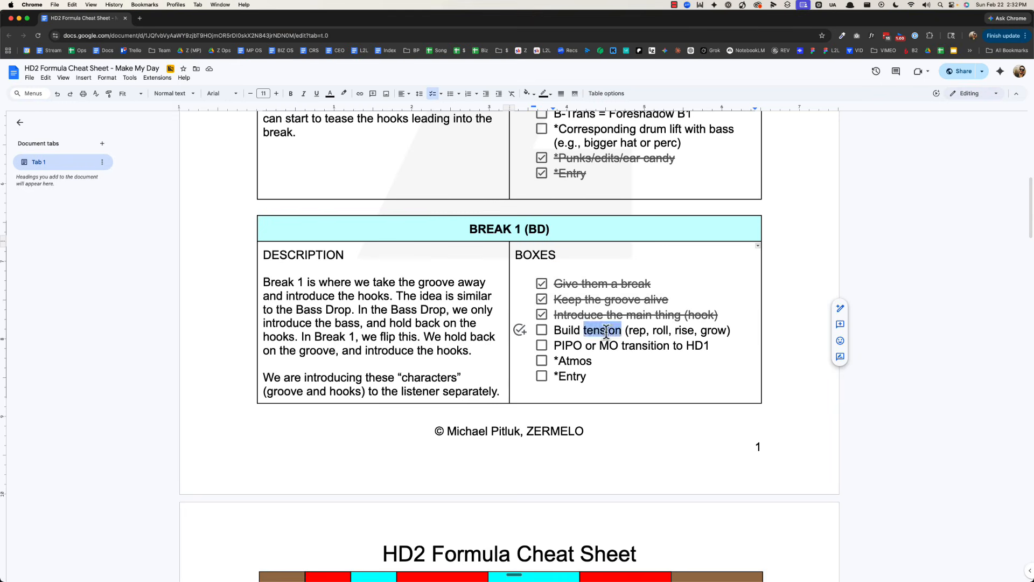
Step: Switch back to Live and examine the reference waveform in the last eight bars of Break 1, from bar 57 to bar 65
{"action": "key", "text": "super+Tab"}
{"action": "left_click", "coordinate": [535, 141]}
{"action": "left_click_drag", "start_coordinate": [554, 43], "coordinate": [533, 108]}
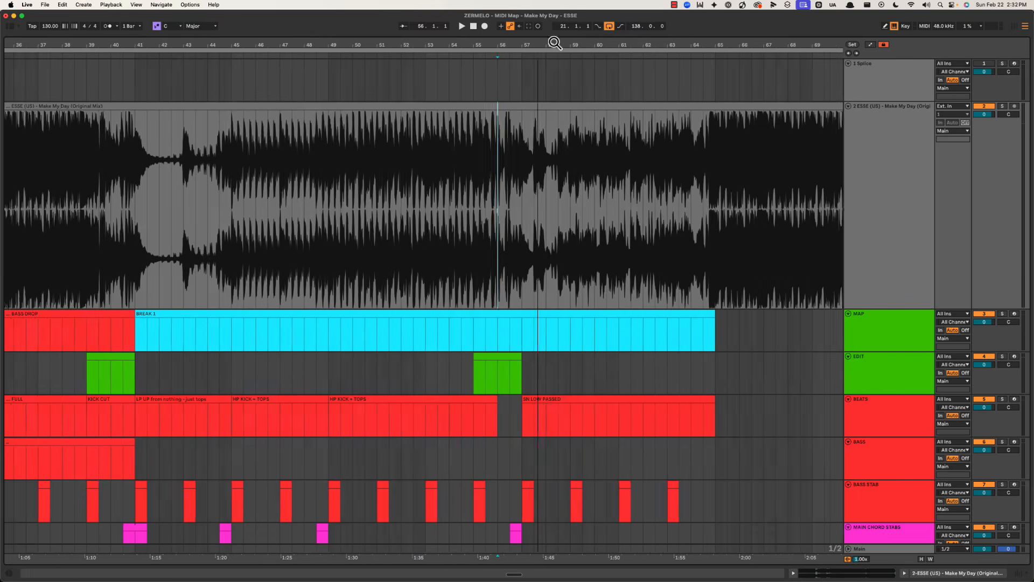
{"action": "scroll", "coordinate": [522, 157], "scroll_direction": "right", "scroll_amount": 3}
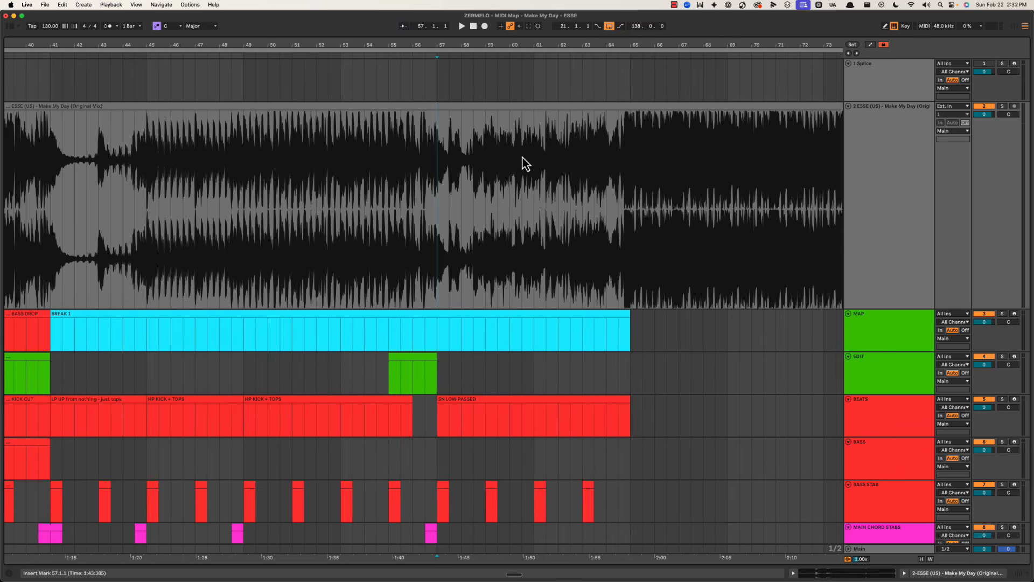
{"action": "scroll", "coordinate": [559, 49], "scroll_direction": "right", "scroll_amount": 3}
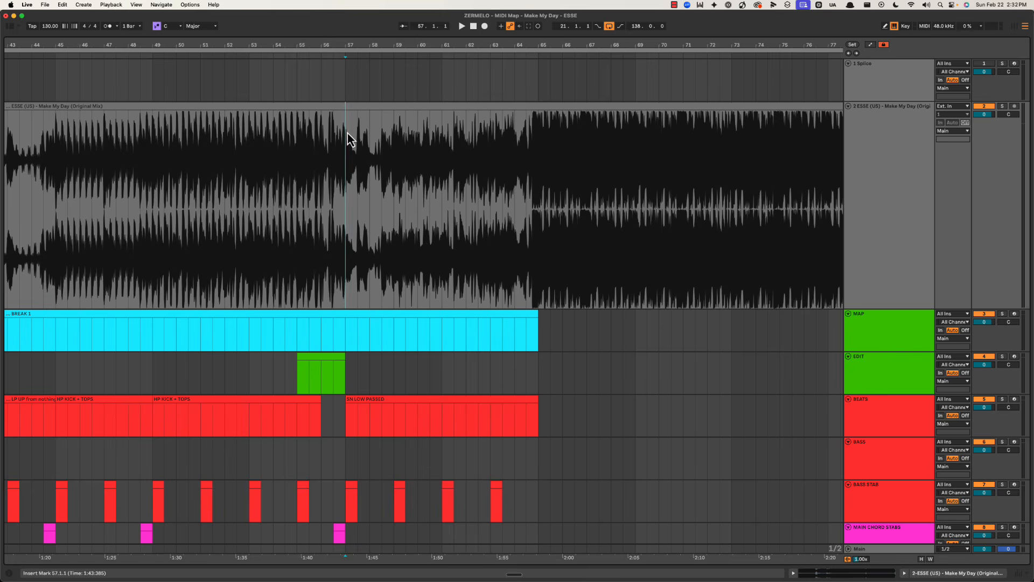
{"action": "left_click_drag", "start_coordinate": [371, 45], "coordinate": [370, 40]}
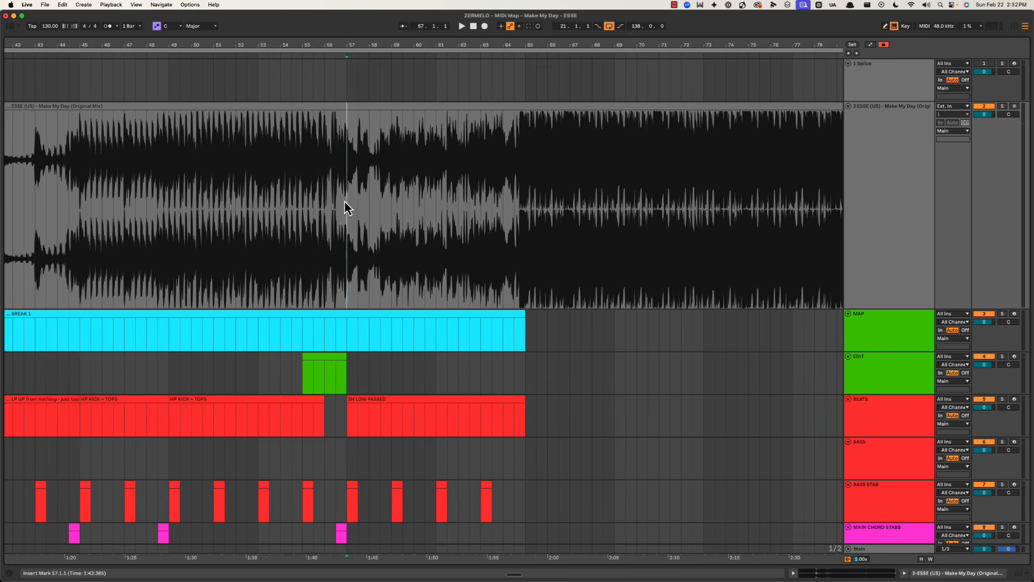
{"action": "scroll", "coordinate": [344, 206], "scroll_direction": "down", "scroll_amount": 2}
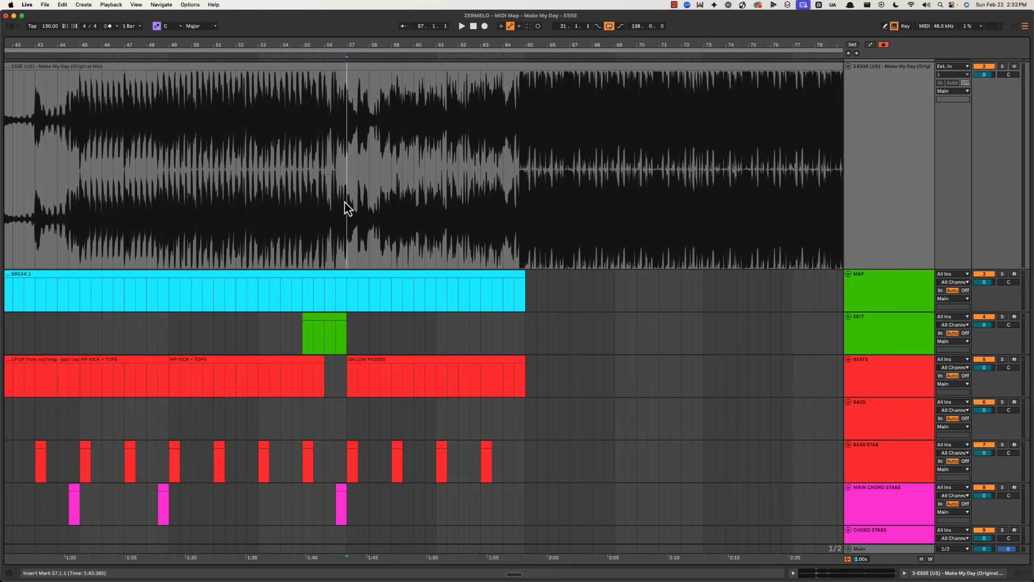
{"action": "left_click_drag", "start_coordinate": [389, 43], "coordinate": [388, 50]}
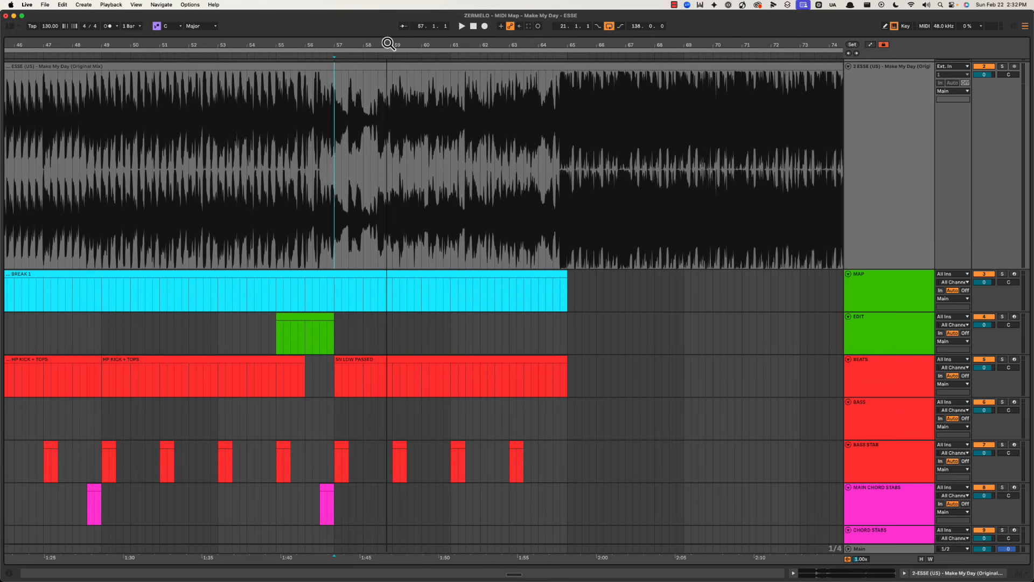
{"action": "left_click_drag", "start_coordinate": [333, 152], "coordinate": [585, 151]}
{"action": "scroll", "coordinate": [566, 156], "scroll_direction": "right", "scroll_amount": 3}
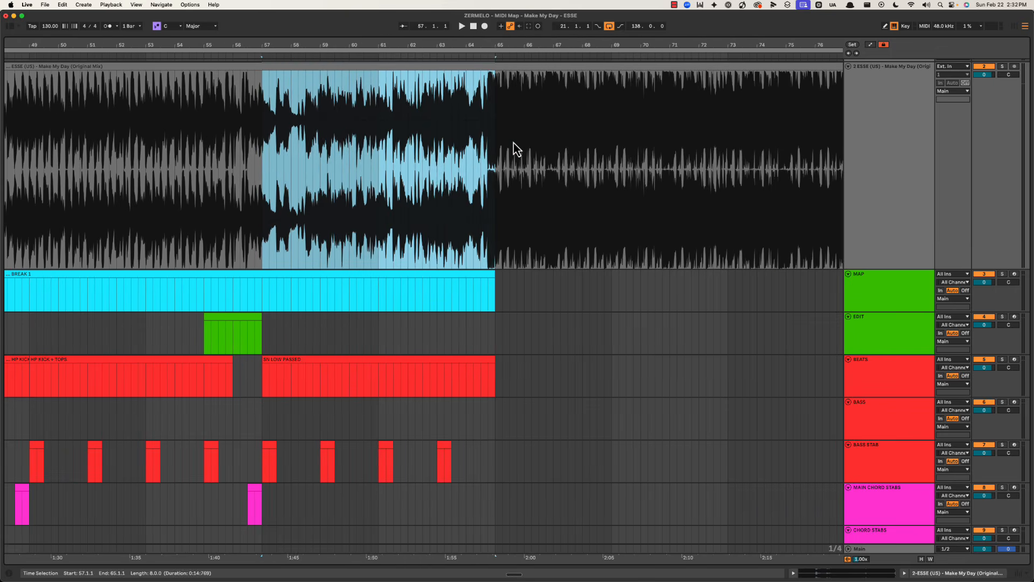
Step: Compare the reference waveform after bar 65 with the end of Break 1 from bar 57
{"action": "left_click_drag", "start_coordinate": [488, 145], "coordinate": [782, 144]}
{"action": "left_click_drag", "start_coordinate": [551, 45], "coordinate": [551, 42]}
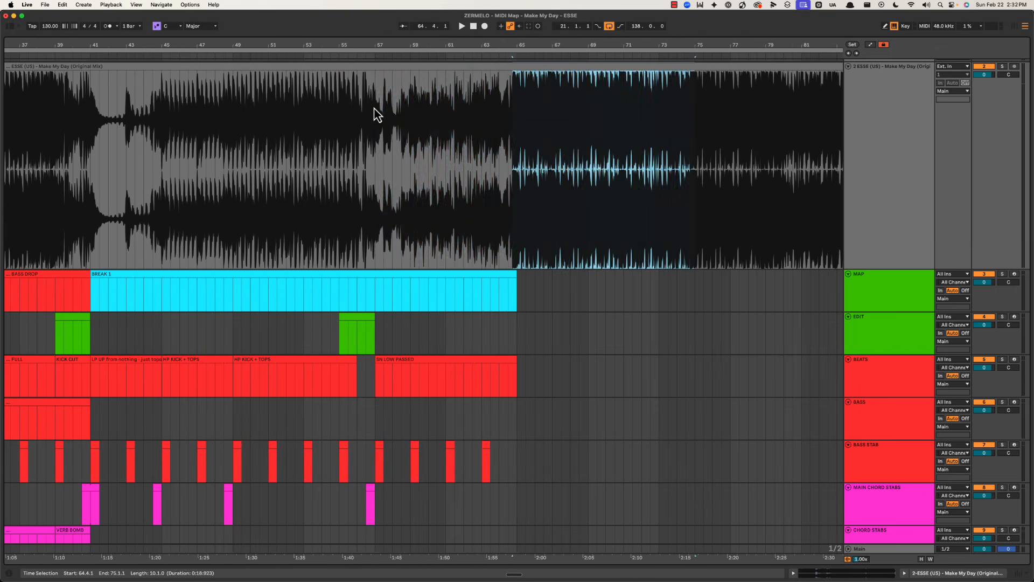
{"action": "left_click_drag", "start_coordinate": [375, 109], "coordinate": [725, 128]}
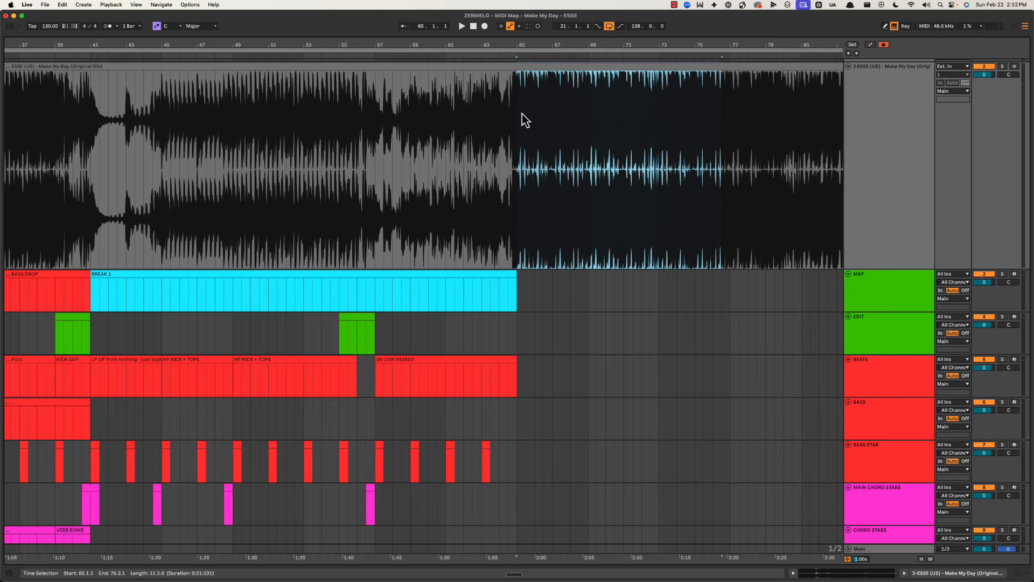
{"action": "scroll", "coordinate": [522, 116], "scroll_direction": "up", "scroll_amount": 3}
{"action": "left_click", "coordinate": [294, 116]}
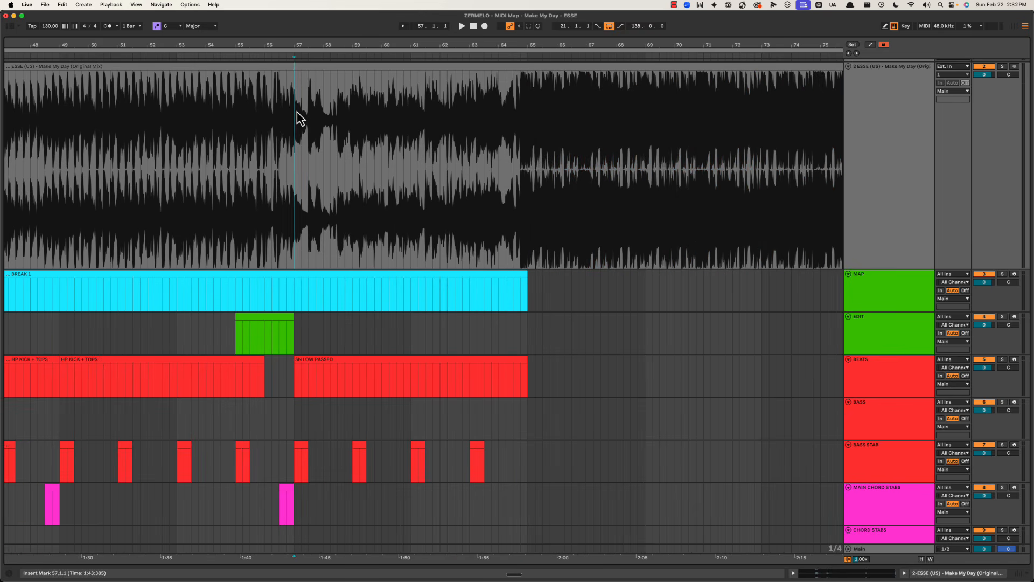
{"action": "scroll", "coordinate": [296, 111], "scroll_direction": "right", "scroll_amount": 1}
{"action": "left_click_drag", "start_coordinate": [281, 112], "coordinate": [662, 138]}
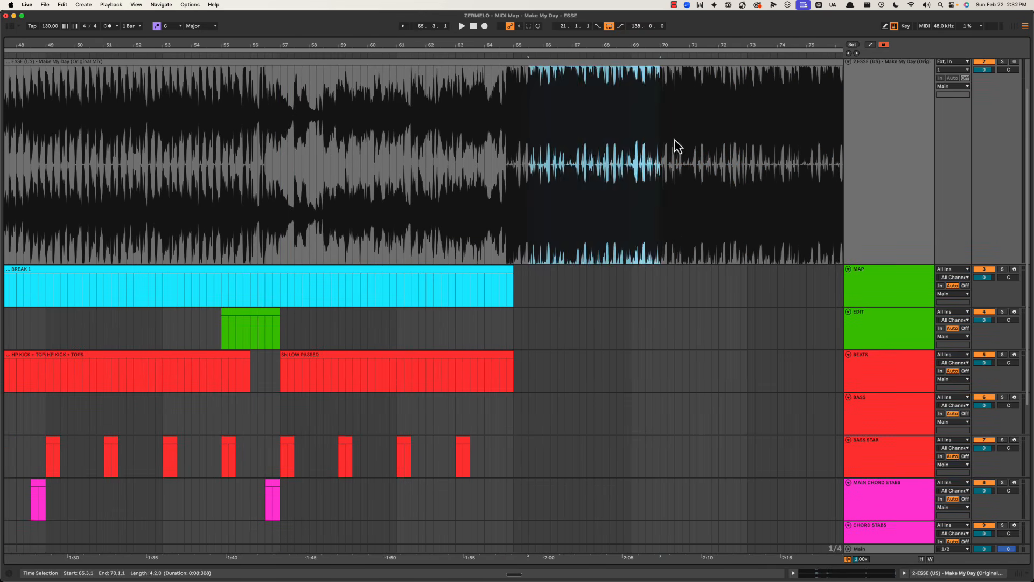
{"action": "left_click", "coordinate": [273, 113]}
{"action": "scroll", "coordinate": [323, 114], "scroll_direction": "left", "scroll_amount": 3}
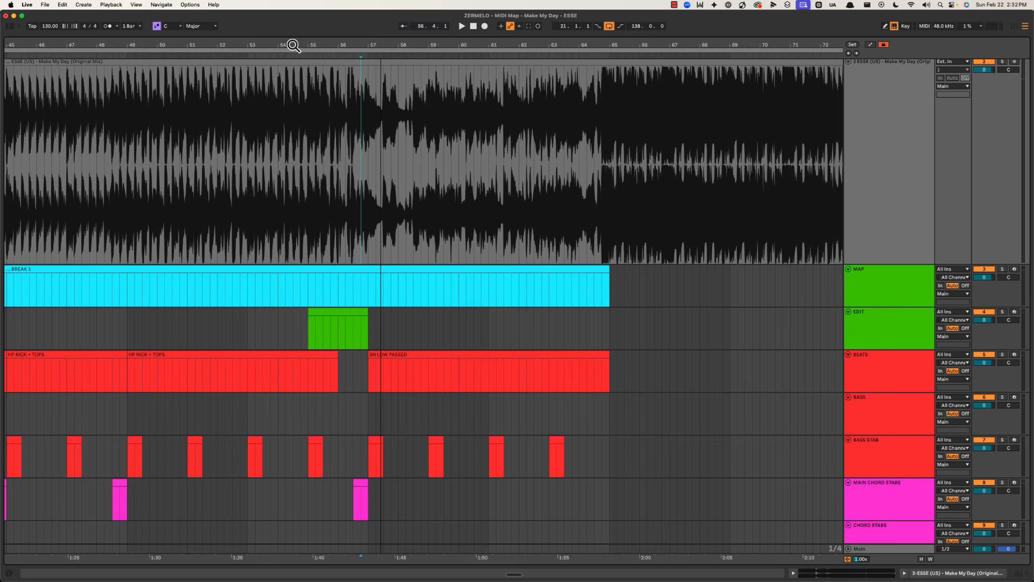
Step: Play the reference from bar 57 and bring the vocal tracks into view
{"action": "left_click", "coordinate": [371, 120]}
{"action": "key", "text": "space"}
{"action": "scroll", "coordinate": [471, 229], "scroll_direction": "down", "scroll_amount": 5}
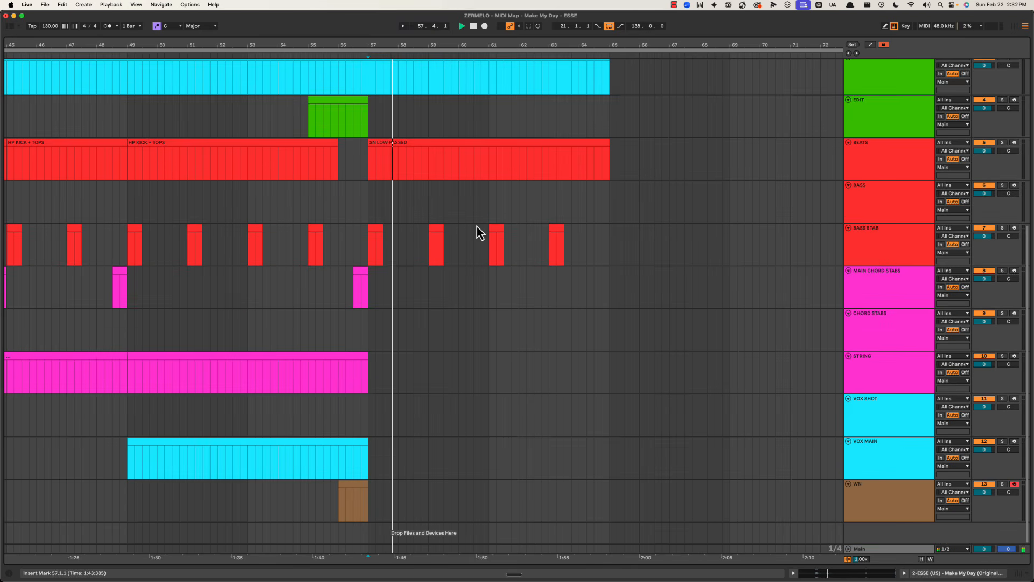
Step: Insert a new MIDI track below VOX MAIN and rename VOX MAIN as VOX RAP
{"action": "left_click", "coordinate": [887, 454]}
{"action": "key", "text": "super+shift+t"}
{"action": "left_click", "coordinate": [880, 405]}
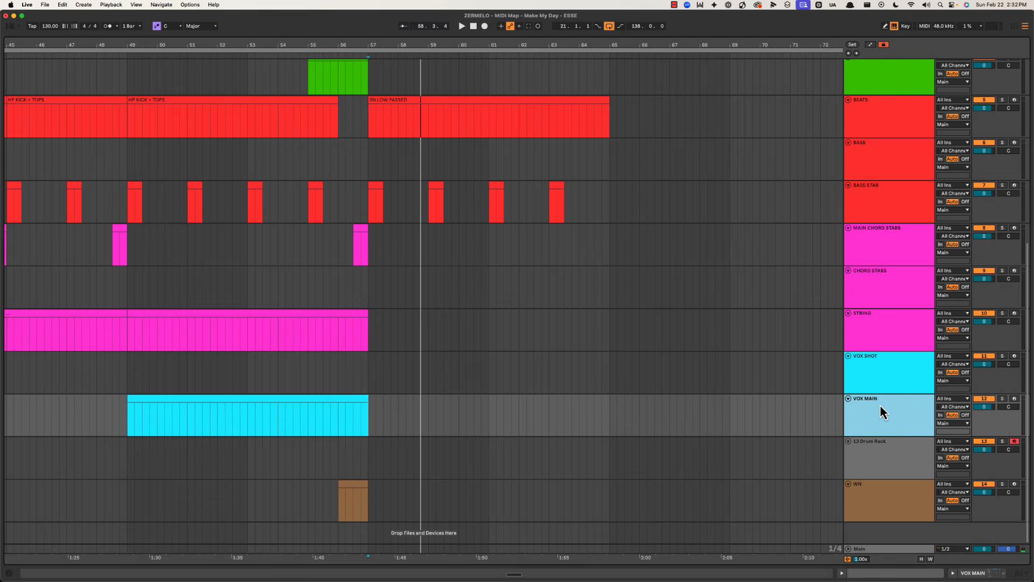
{"action": "key", "text": "Right"}
{"action": "key", "text": "BackSpace"}
{"action": "key", "text": "BackSpace"}
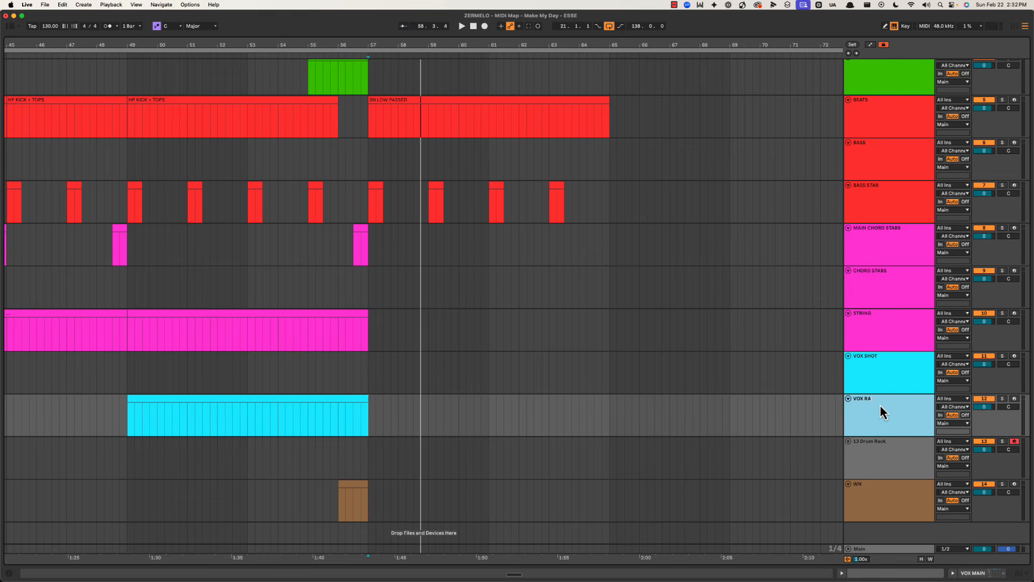
Step: Name the new MIDI track VOX SING and colour it cyan like the other vocal tracks
{"action": "left_click", "coordinate": [882, 445]}
{"action": "key", "text": "super+r"}
{"action": "type", "text": "VOX"}
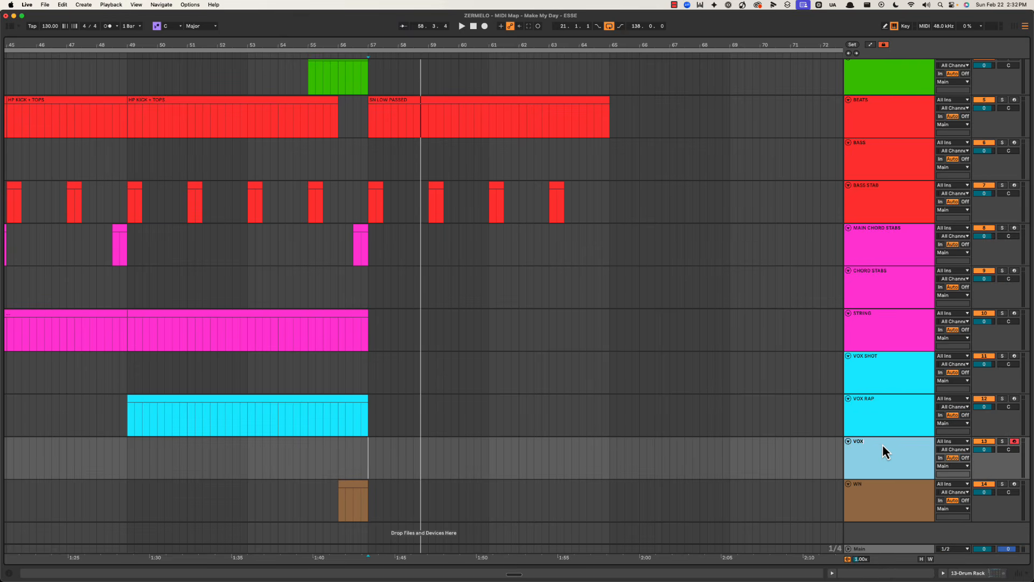
{"action": "type", "text": " SING"}
{"action": "key", "text": "Return"}
{"action": "right_click", "coordinate": [882, 444]}
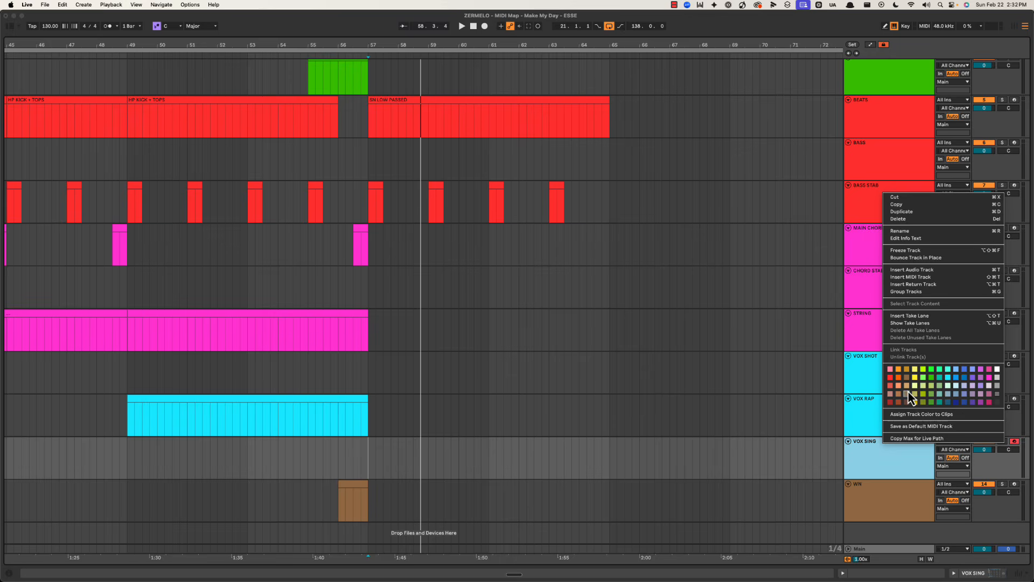
{"action": "left_click", "coordinate": [956, 377]}
Step: Create a VOX SING clip from bar 57 to 65 and duplicate the last STRING clip over the same bars
{"action": "left_click_drag", "start_coordinate": [371, 451], "coordinate": [637, 461]}
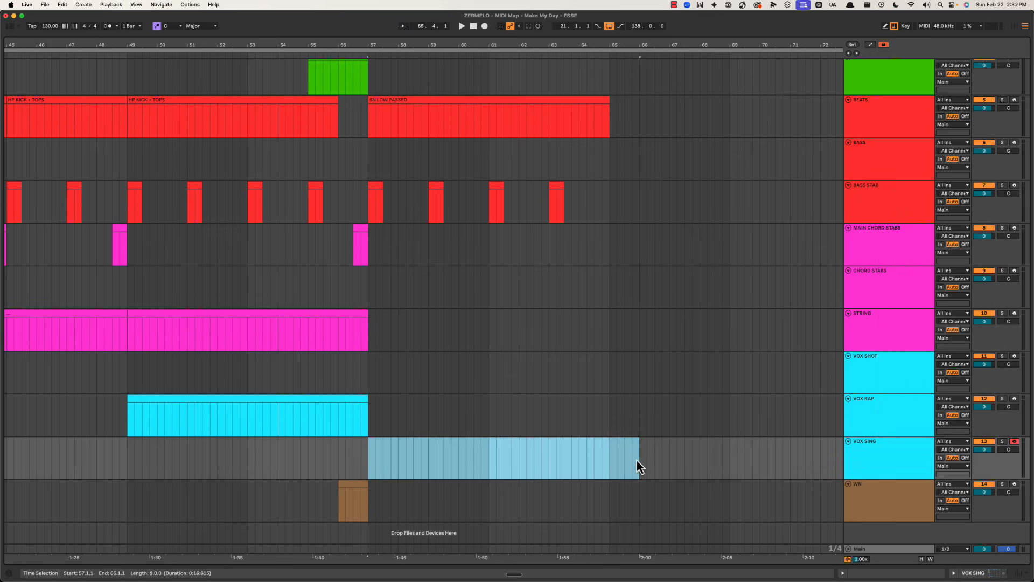
{"action": "key", "text": "space"}
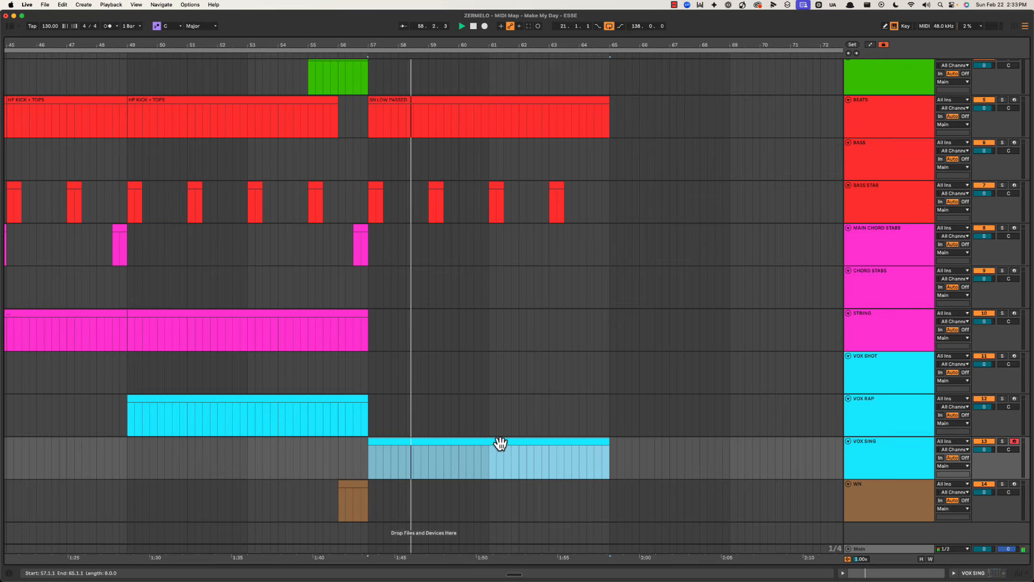
{"action": "left_click", "coordinate": [357, 318]}
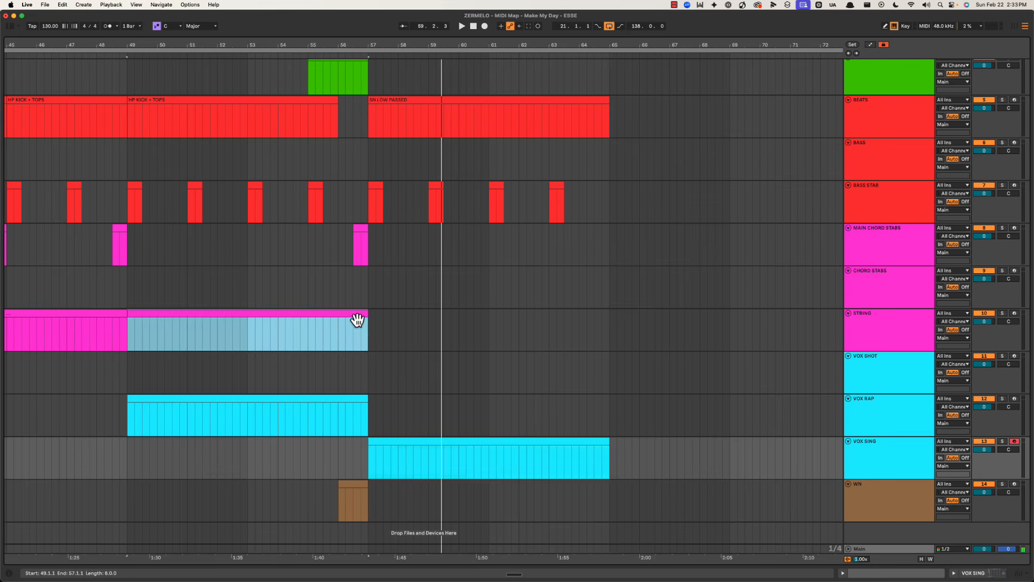
{"action": "key", "text": "space"}
{"action": "key", "text": "super+d"}
{"action": "key", "text": "space"}
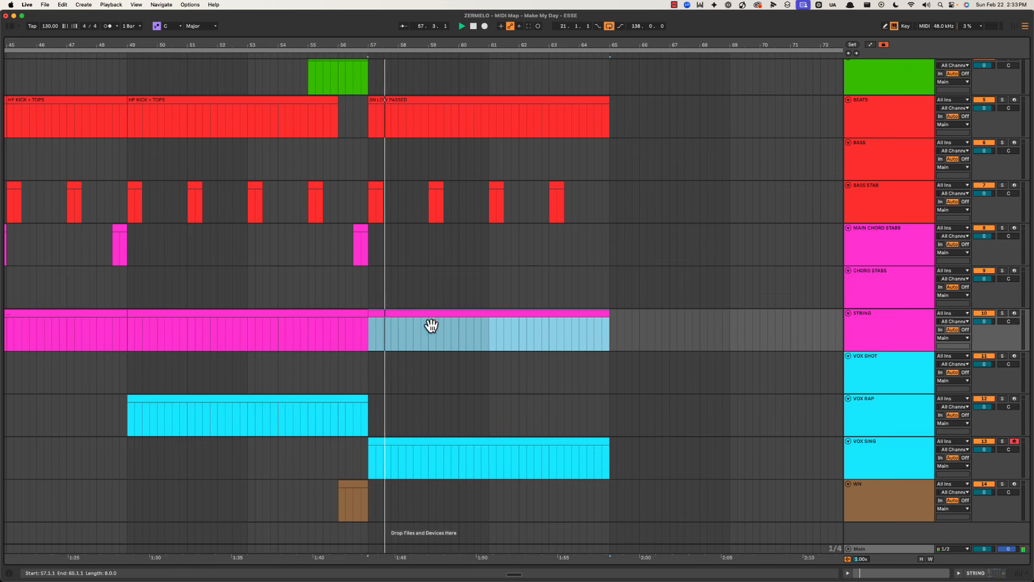
Step: Create a two-bar clip on VOX RAP from bar 57 to 59, name it DELAY and colour it pale cyan
{"action": "left_click_drag", "start_coordinate": [369, 412], "coordinate": [431, 415]}
{"action": "key", "text": "space"}
{"action": "key", "text": "super+shift+m"}
{"action": "key", "text": "super+alt+l"}
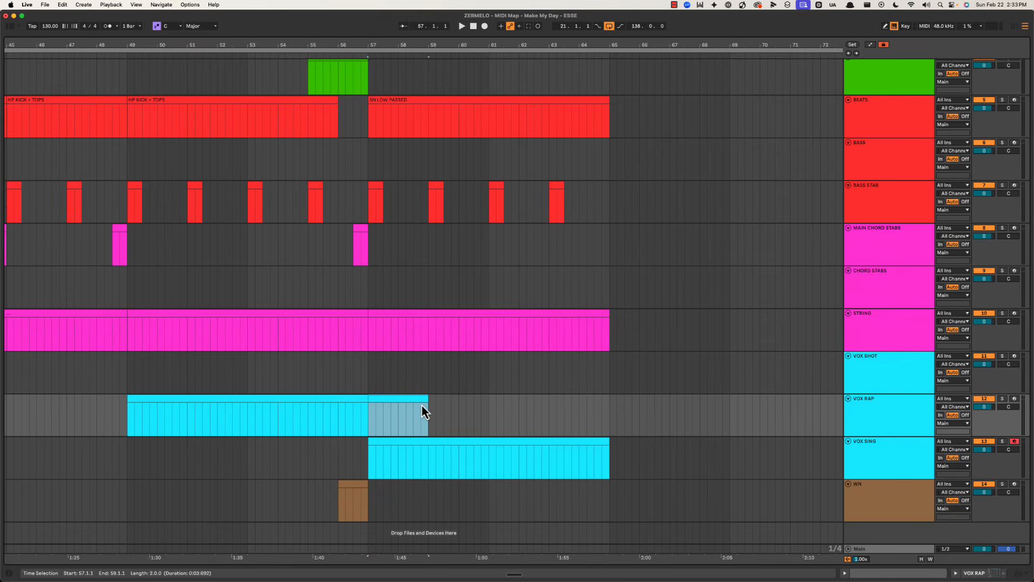
{"action": "key", "text": "super+r"}
{"action": "type", "text": "DELAY"}
{"action": "key", "text": "Return"}
{"action": "right_click", "coordinate": [420, 404]}
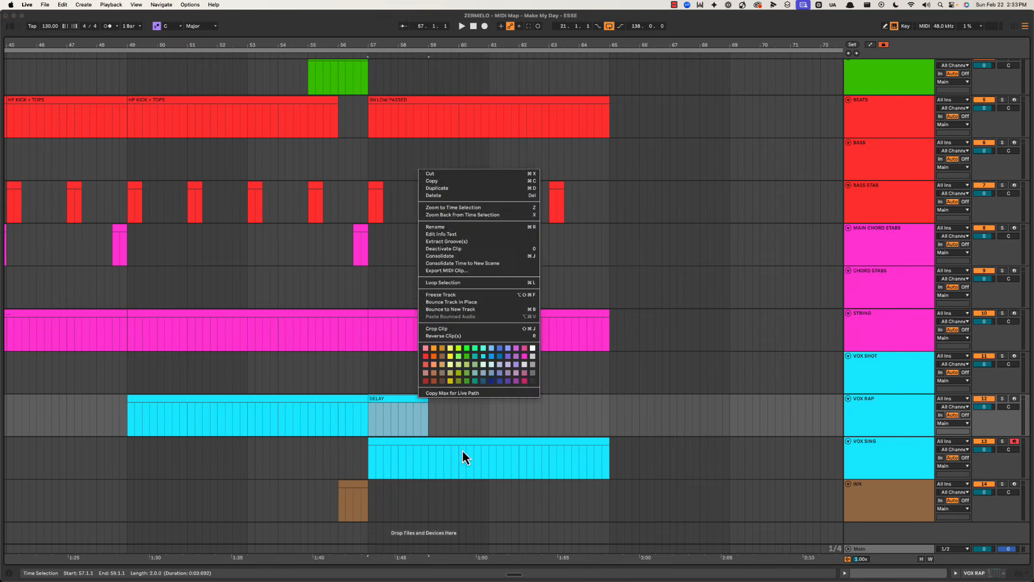
{"action": "key", "text": "Escape"}
Step: Listen from bar 57 and rename the BEATS clip starting there as TOPS LP UP
{"action": "key", "text": "space"}
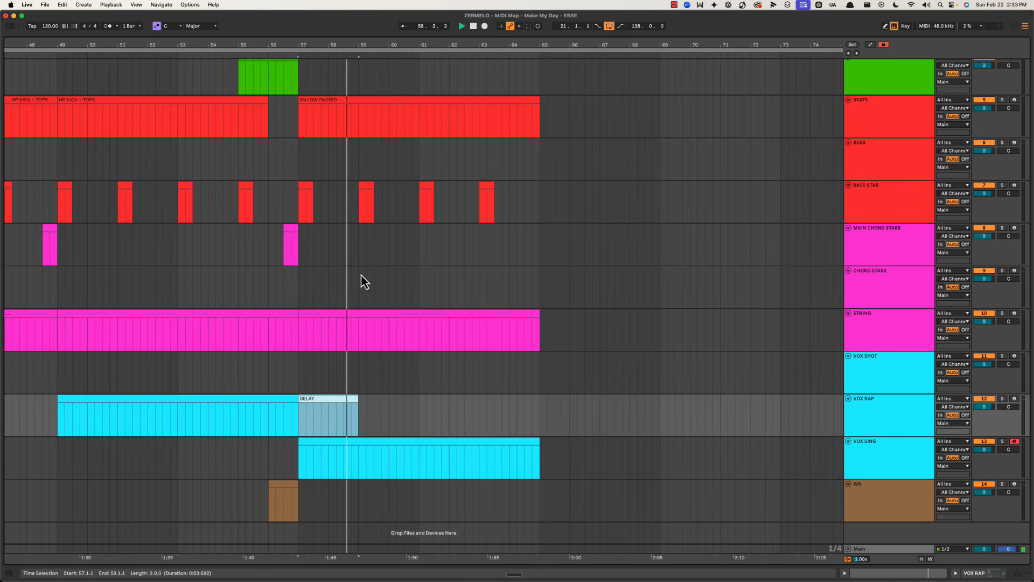
{"action": "left_click_drag", "start_coordinate": [351, 202], "coordinate": [397, 189]}
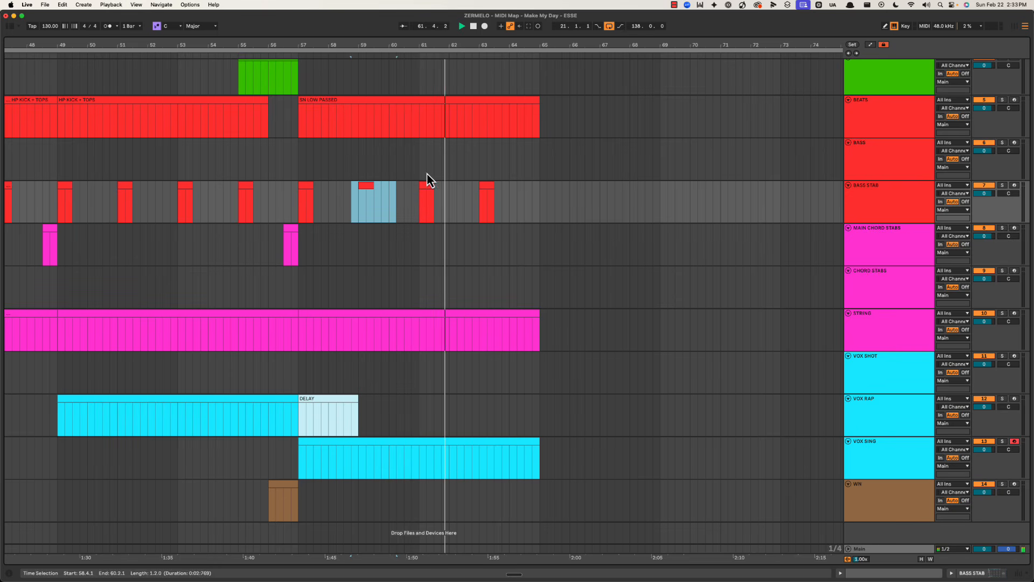
{"action": "left_click", "coordinate": [404, 104]}
{"action": "key", "text": "space"}
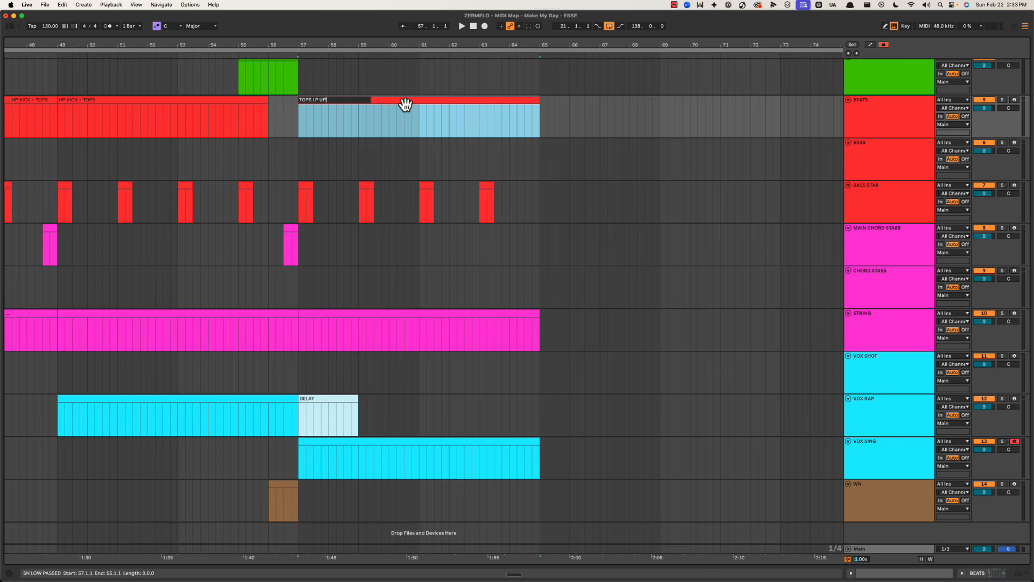
{"action": "key", "text": "Return"}
Step: Play the reference from bar 57 and replay it from bar 60 to check the beats, bass and vocal parts
{"action": "key", "text": "space"}
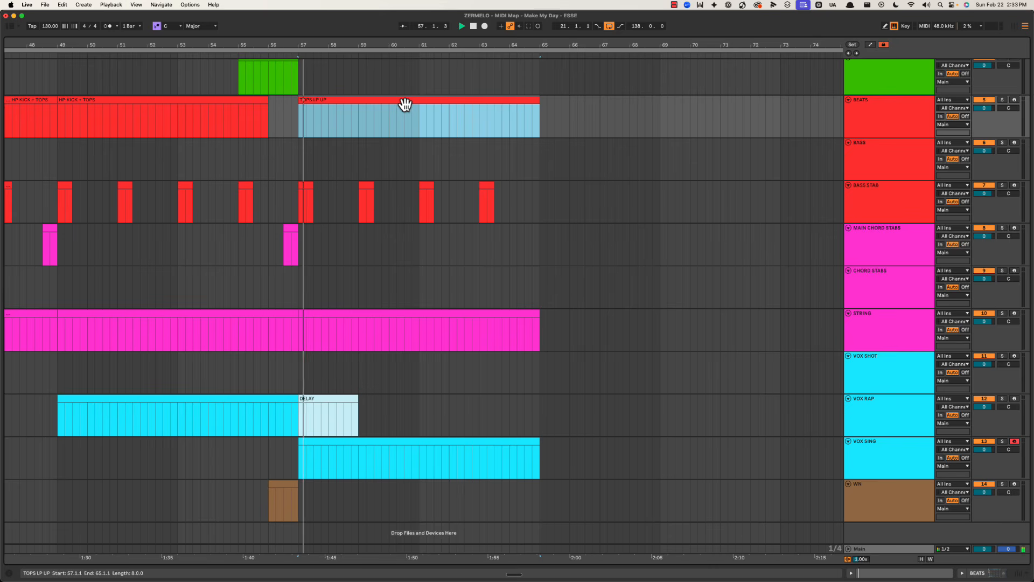
{"action": "left_click", "coordinate": [374, 164]}
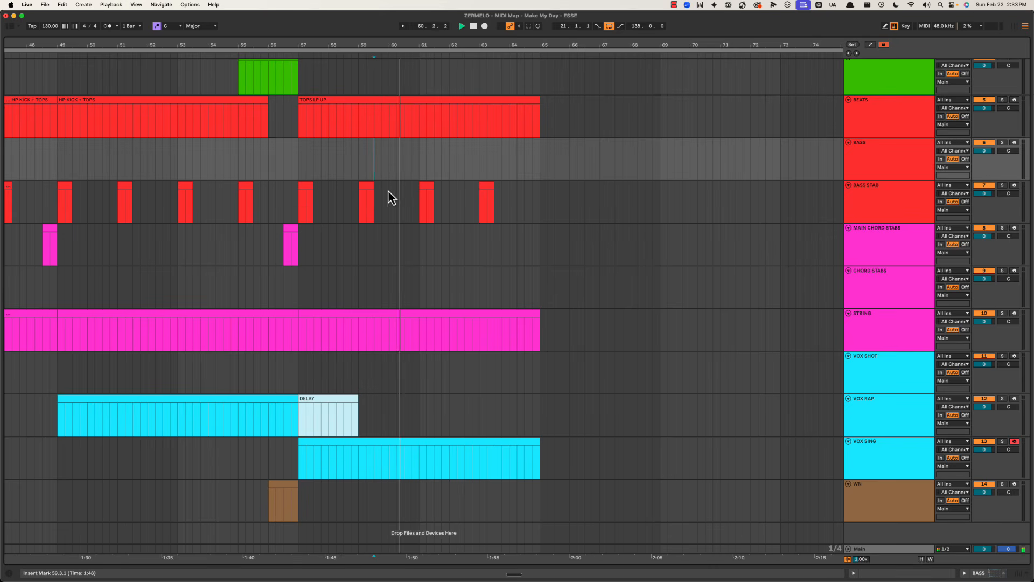
{"action": "key", "text": "space"}
{"action": "left_click_drag", "start_coordinate": [390, 156], "coordinate": [419, 152]}
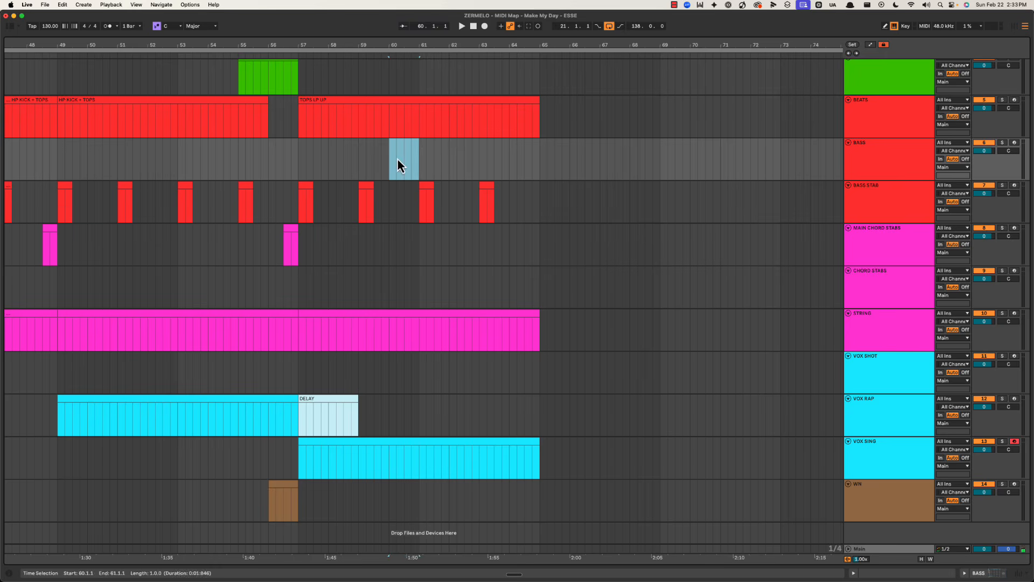
{"action": "left_click", "coordinate": [391, 155]}
{"action": "left_click_drag", "start_coordinate": [344, 114], "coordinate": [546, 113]}
{"action": "left_click", "coordinate": [411, 118]}
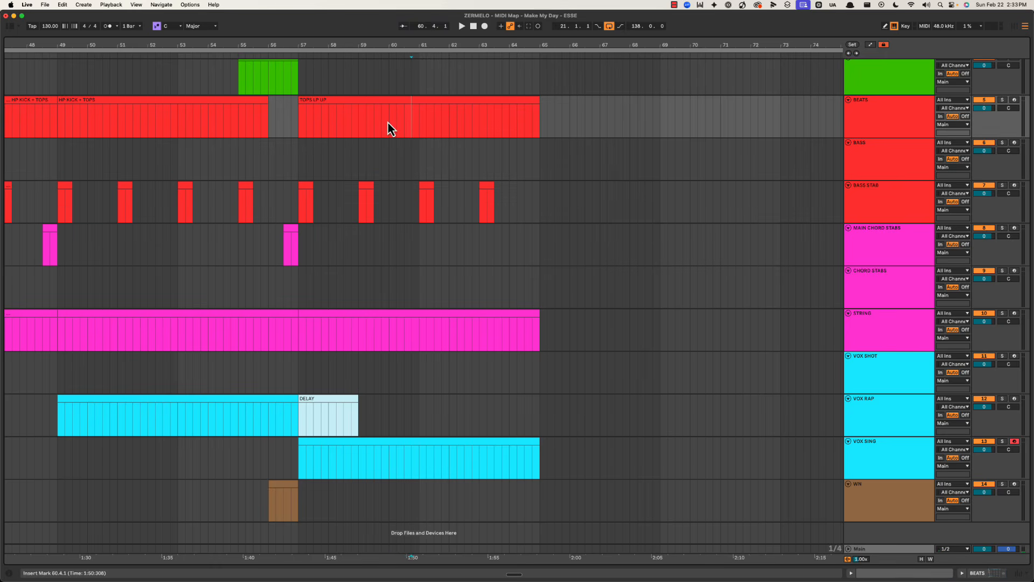
{"action": "key", "text": "space"}
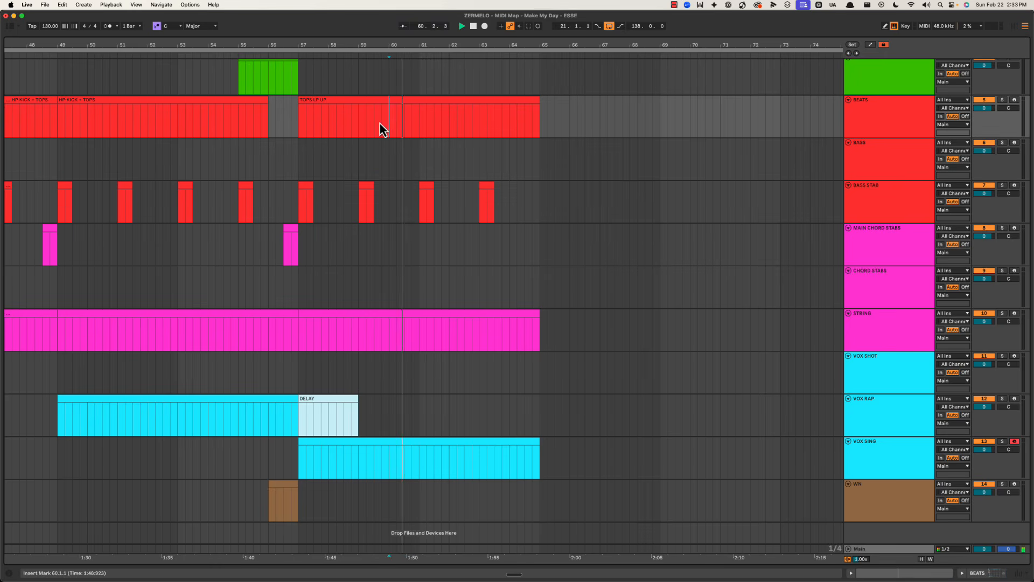
{"action": "scroll", "coordinate": [386, 185], "scroll_direction": "left", "scroll_amount": 1}
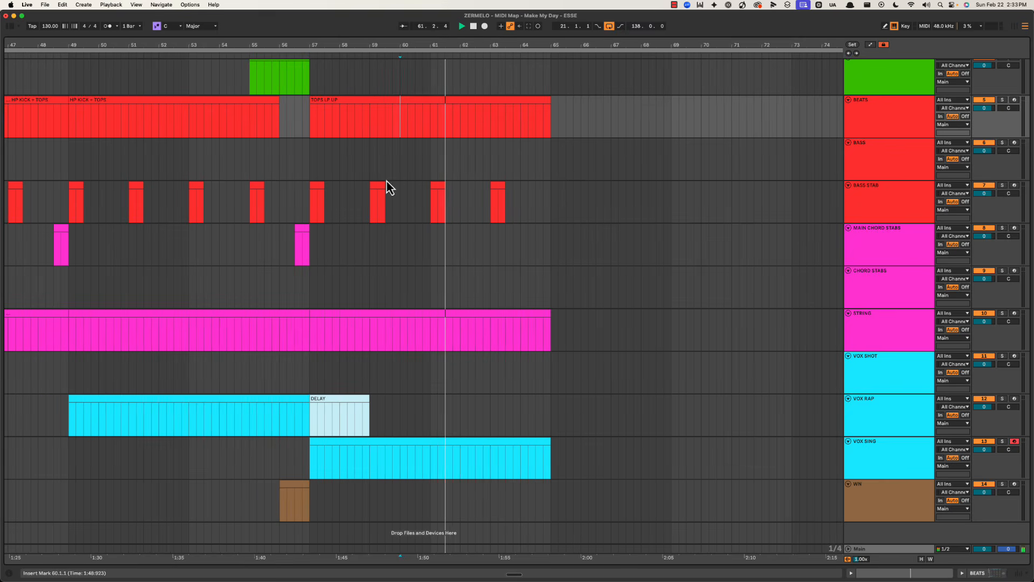
{"action": "left_click", "coordinate": [429, 467]}
{"action": "key", "text": "space"}
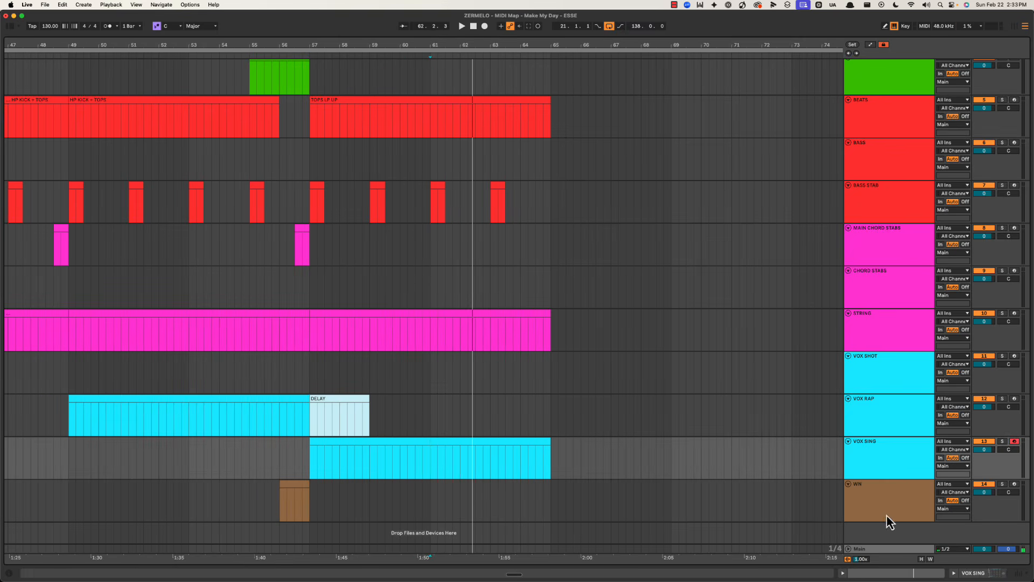
Step: Rename the WN track as FX and create a four-bar clip on it from bar 61 to 65, named WN UP
{"action": "left_click", "coordinate": [887, 516]}
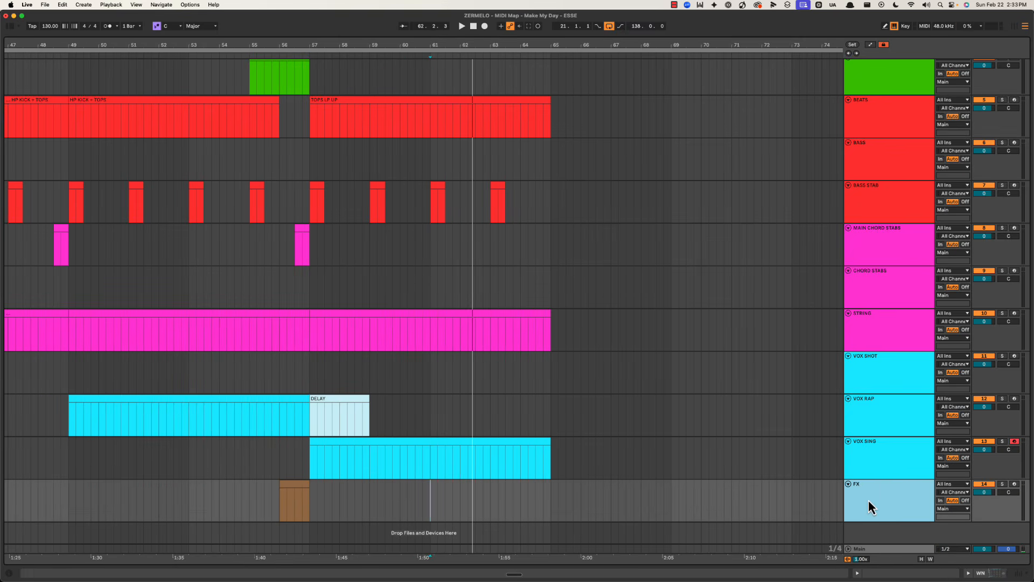
{"action": "type", "text": "FX"}
{"action": "key", "text": "Return"}
{"action": "mouse_move", "coordinate": [424, 505]}
{"action": "left_mouse_down"}
{"action": "mouse_move", "coordinate": [576, 500]}
{"action": "mouse_move", "coordinate": [429, 506]}
{"action": "left_mouse_up"}
{"action": "key", "text": "super+shift+m"}
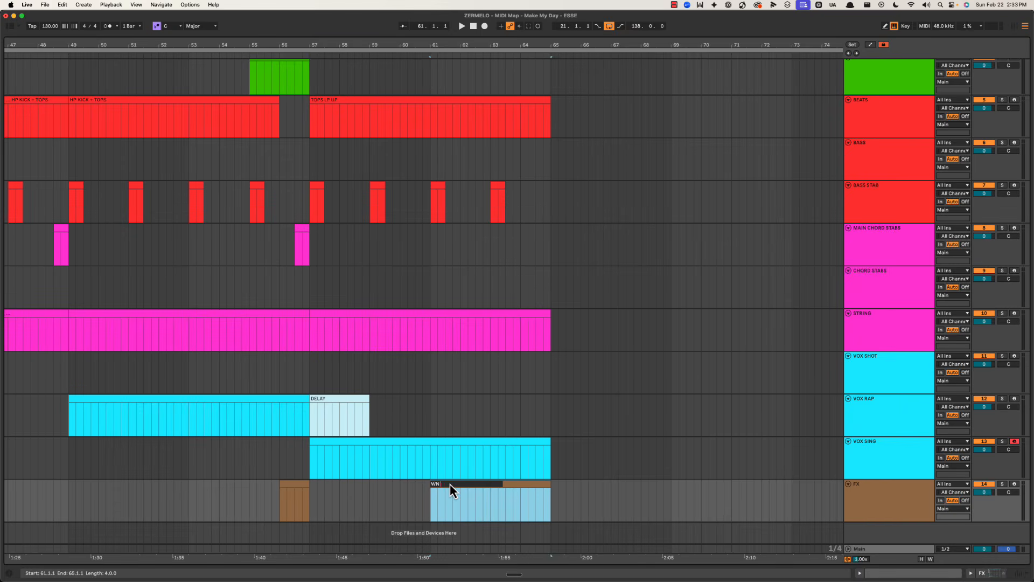
{"action": "type", "text": "UP"}
{"action": "key", "text": "Return"}
Step: Rename the one-bar FX clip at bar 56 as WN DOWN
{"action": "left_click", "coordinate": [299, 485]}
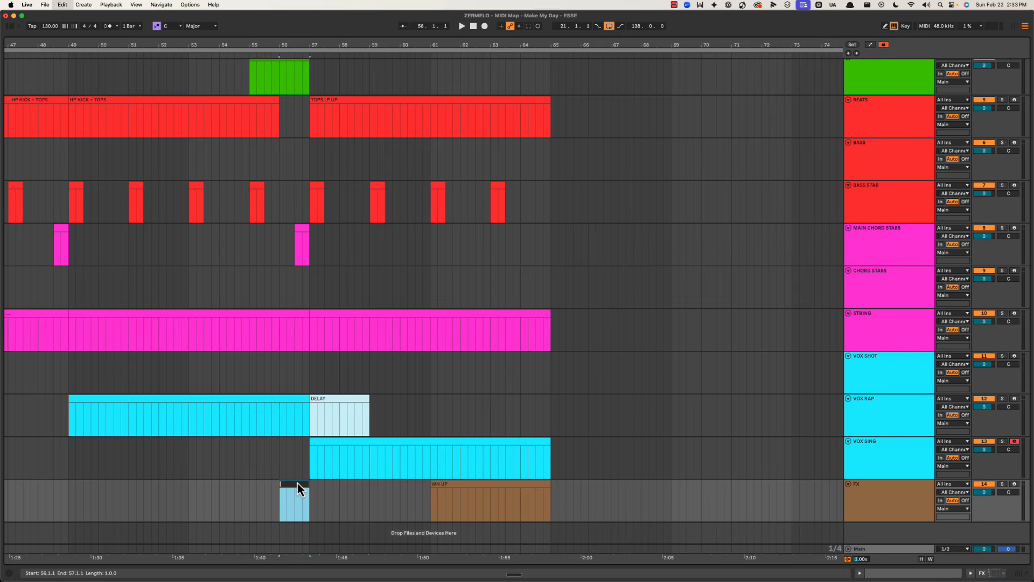
{"action": "type", "text": "WN DOWN"}
{"action": "key", "text": "Return"}
Step: Play the reference from bar 56 and again from bar 61 to check the white-noise effects
{"action": "key", "text": "space"}
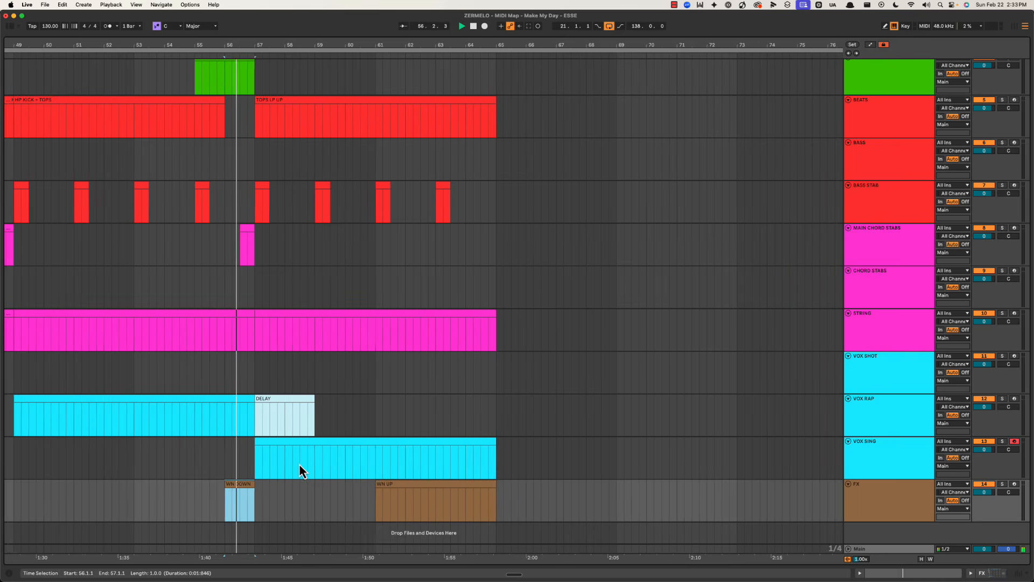
{"action": "left_click", "coordinate": [426, 492]}
{"action": "key", "text": "space"}
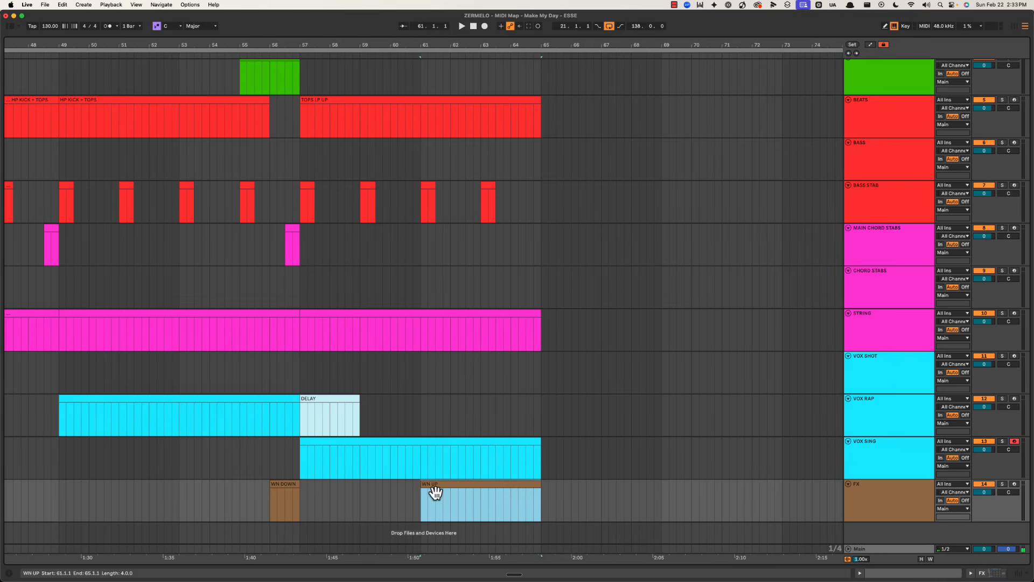
{"action": "key", "text": "space"}
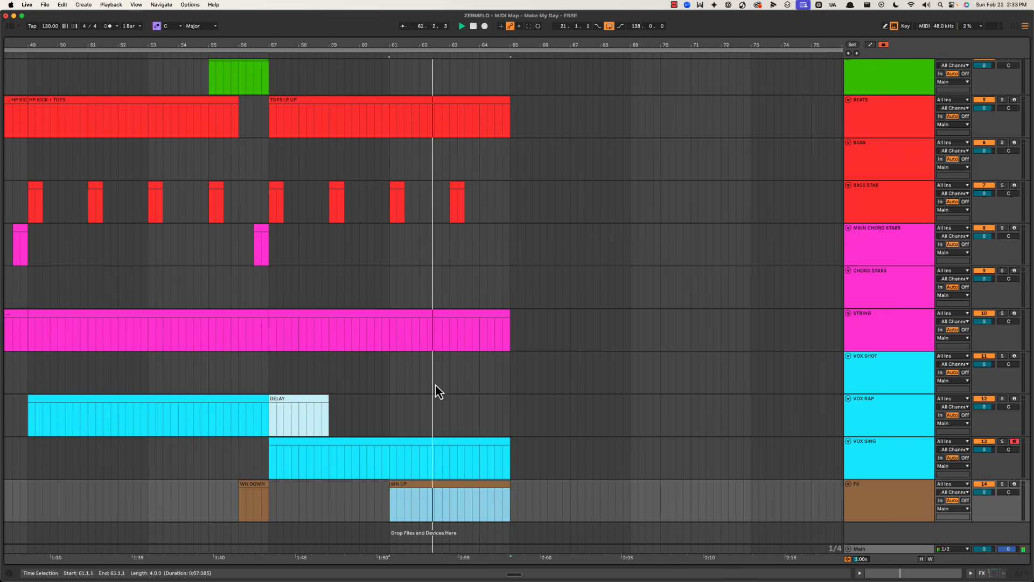
{"action": "key", "text": "space"}
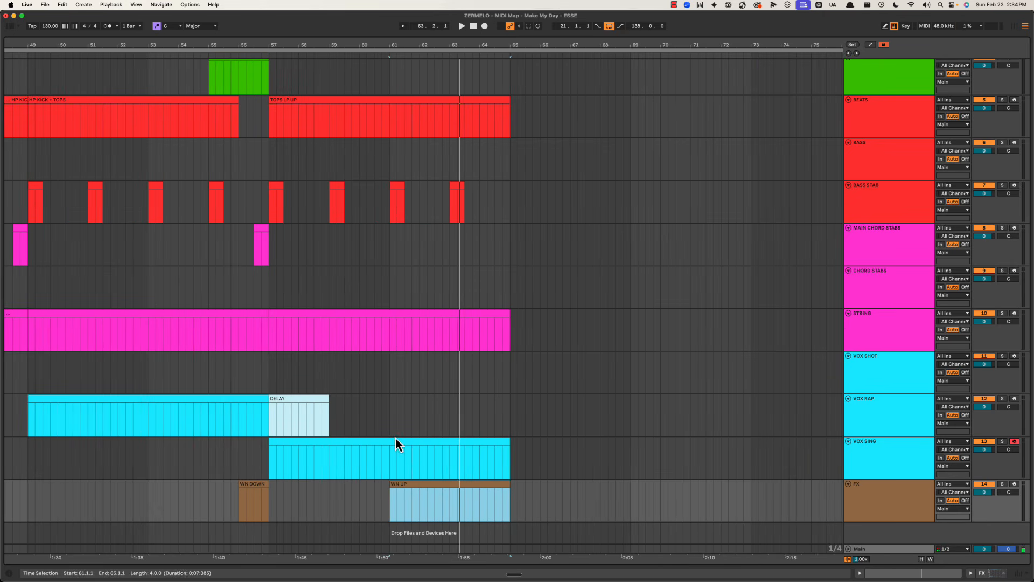
Step: Split the VOX SING clip at bar 61 and name its second half VOW VERBING
{"action": "left_click", "coordinate": [868, 461]}
{"action": "left_click", "coordinate": [389, 461]}
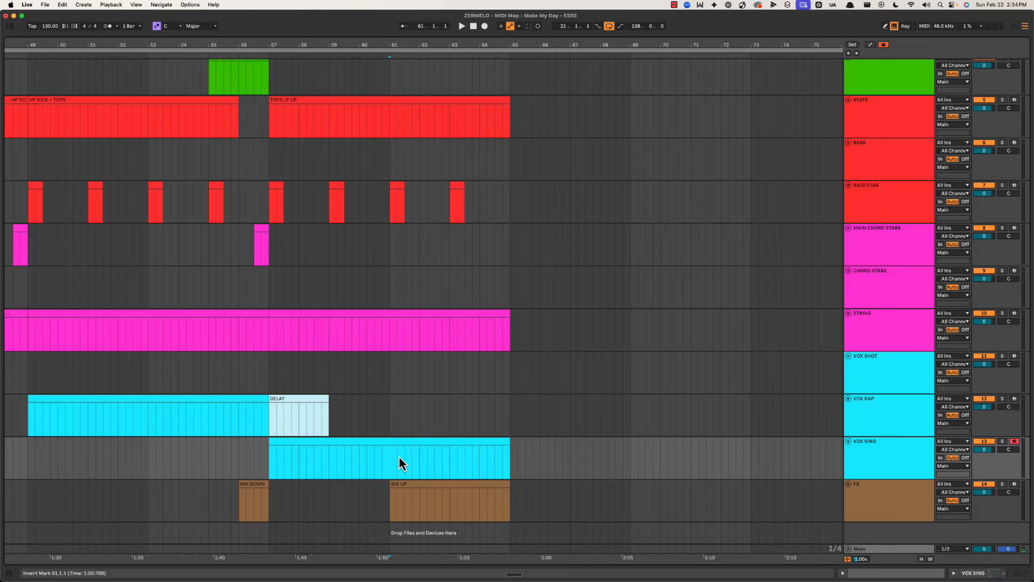
{"action": "left_click", "coordinate": [434, 441]}
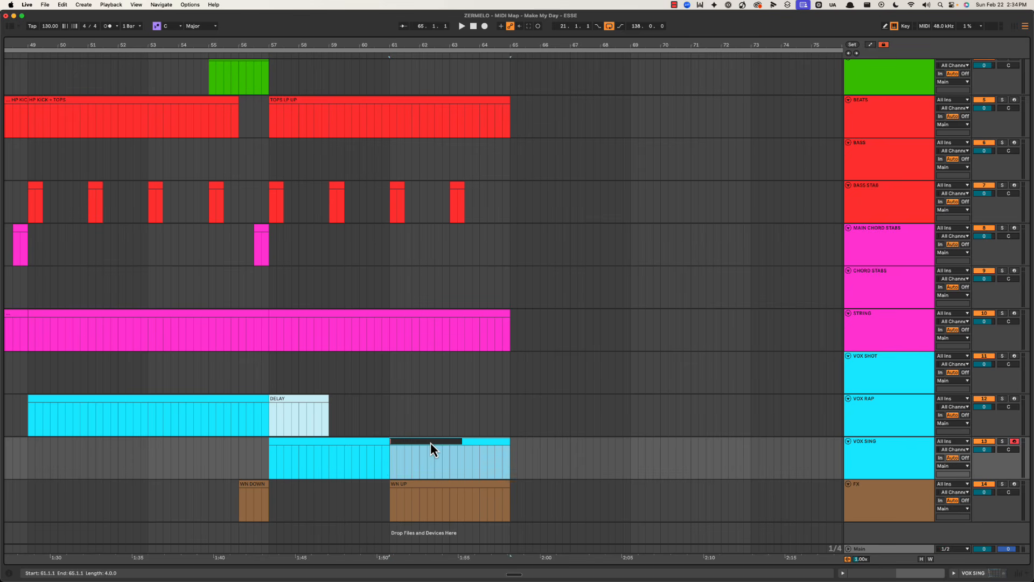
{"action": "type", "text": "ING"}
{"action": "key", "text": "Return"}
Step: Play the reference from bar 61 to about bar 64 to hear where the parts drop out
{"action": "key", "text": "space"}
{"action": "scroll", "coordinate": [420, 412], "scroll_direction": "right", "scroll_amount": 1}
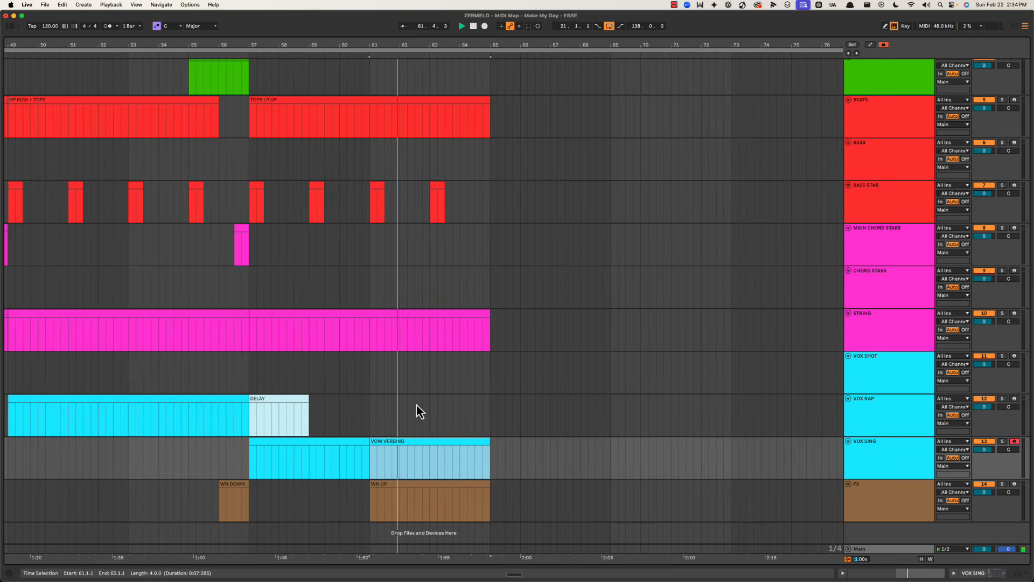
{"action": "scroll", "coordinate": [420, 298], "scroll_direction": "left", "scroll_amount": 3}
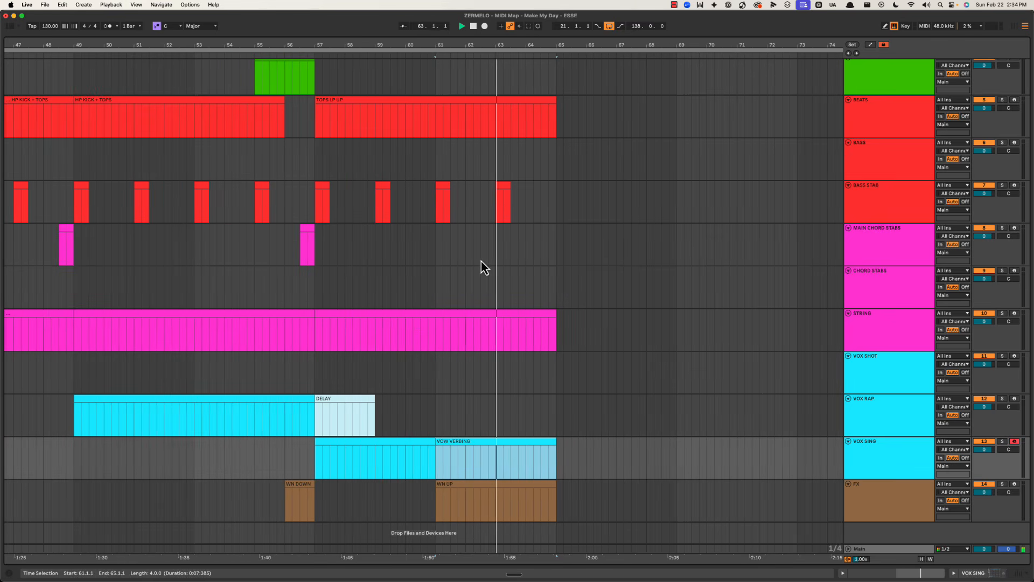
{"action": "scroll", "coordinate": [480, 258], "scroll_direction": "right", "scroll_amount": 1}
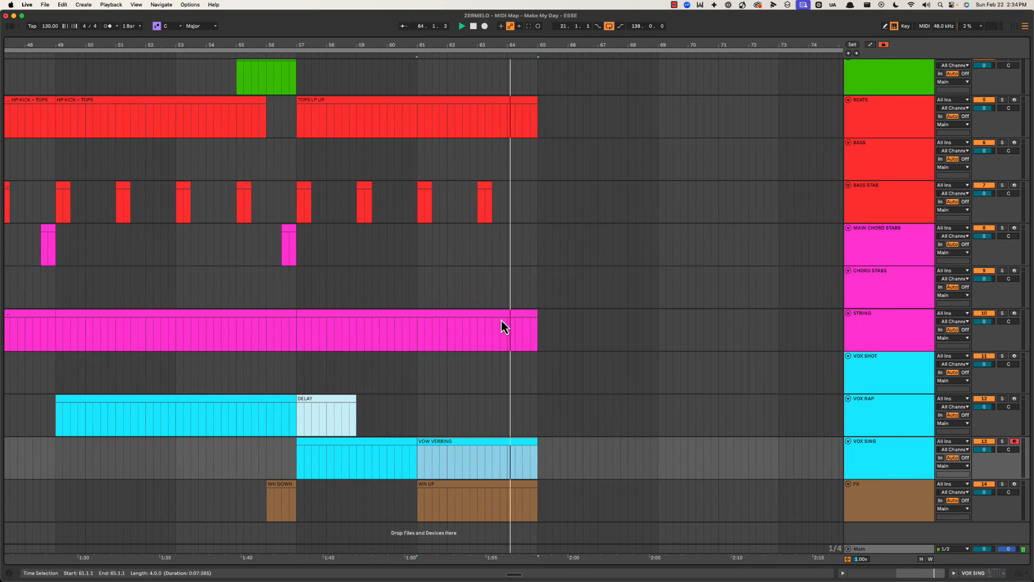
{"action": "left_click", "coordinate": [484, 290]}
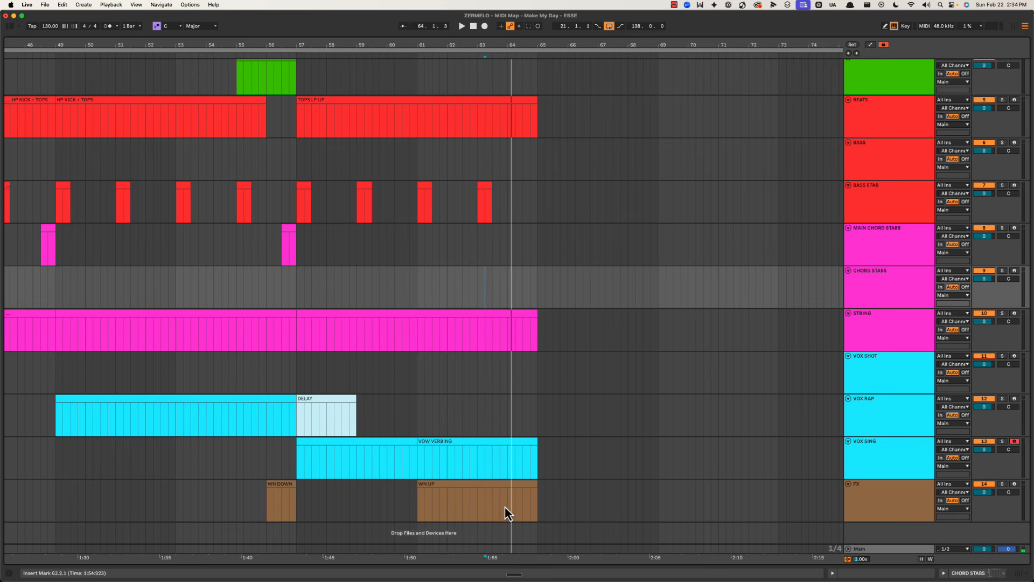
Step: Delete the parts of the FX and STRING clips that extend past bar 64
{"action": "left_click_drag", "start_coordinate": [506, 509], "coordinate": [649, 484]}
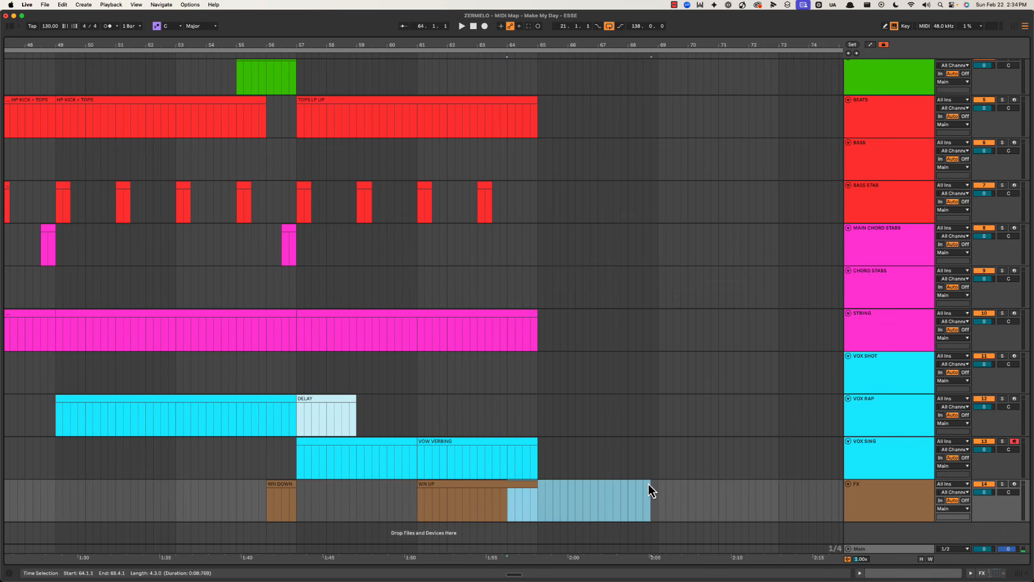
{"action": "left_click", "coordinate": [505, 423]}
{"action": "key", "text": "space"}
{"action": "key", "text": "super+e"}
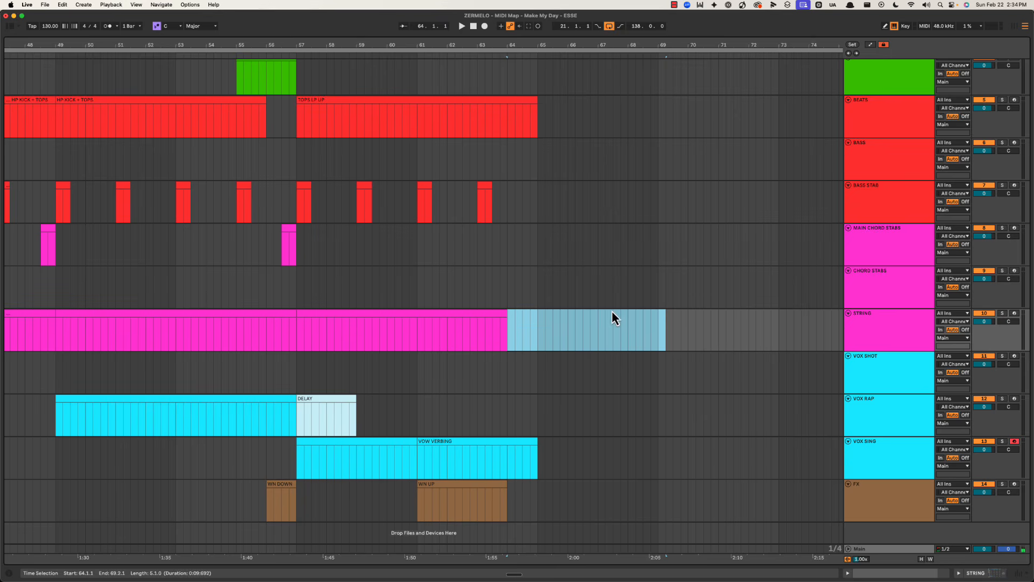
{"action": "key", "text": "Delete"}
Step: Play from just before bar 63 and delete the part of the BEATS clip after bar 64
{"action": "left_click", "coordinate": [478, 136]}
{"action": "key", "text": "space"}
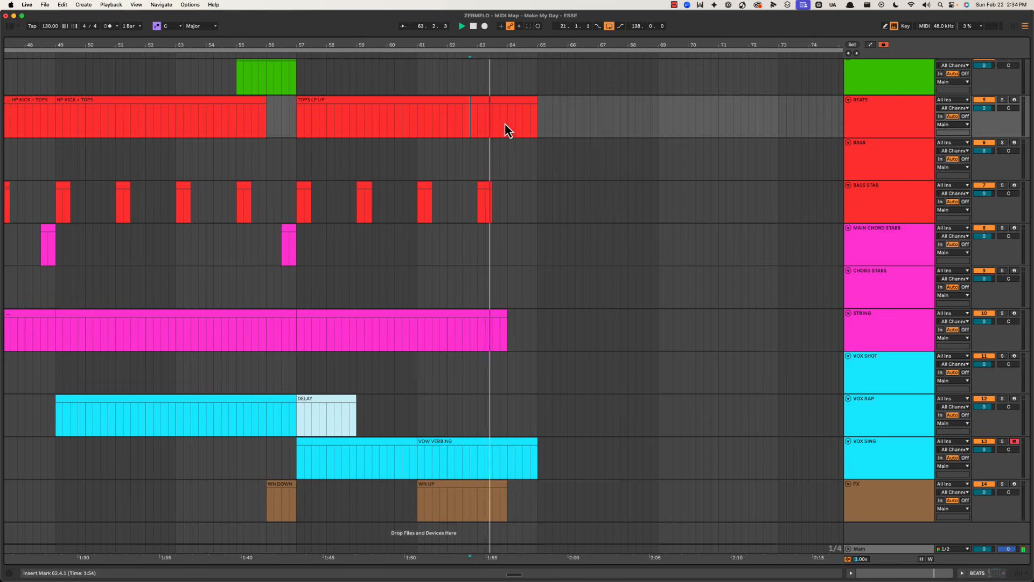
{"action": "left_click_drag", "start_coordinate": [506, 127], "coordinate": [553, 122]}
{"action": "left_click", "coordinate": [627, 115], "text": "shift"}
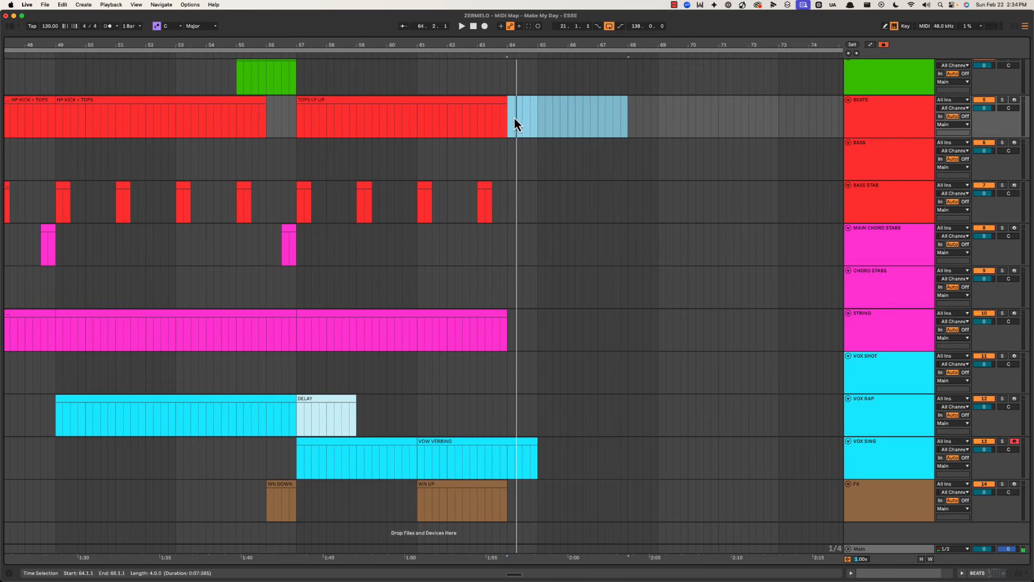
{"action": "left_click", "coordinate": [561, 116], "text": "shift"}
{"action": "key", "text": "space"}
{"action": "key", "text": "minus"}
Step: Switch to the HD2 Formula Cheat Sheet in Chrome and examine Break 1's "Build tension (rep, roll, rise, grow)" item word by word
{"action": "key", "text": "super+Tab"}
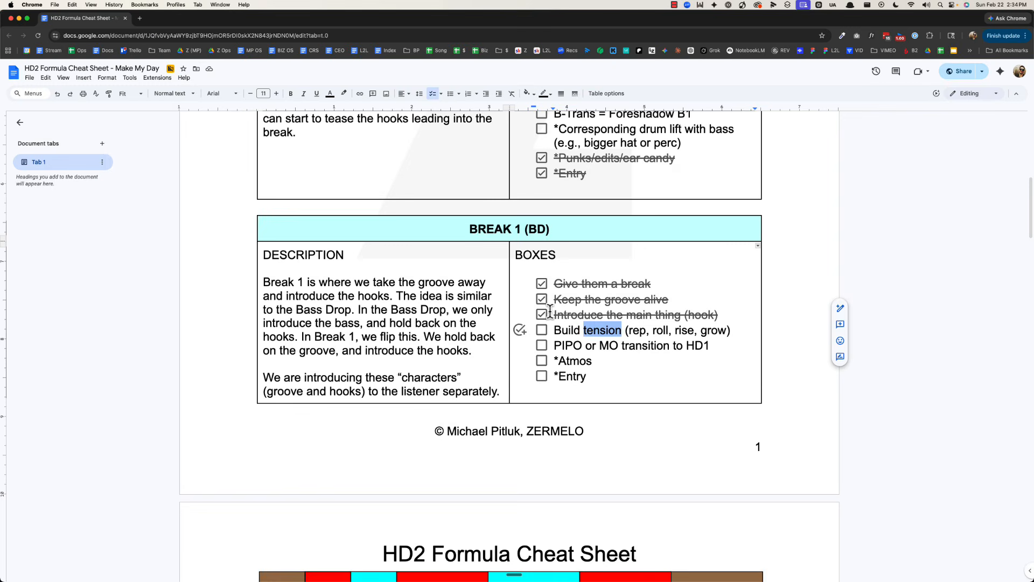
{"action": "double_click", "coordinate": [703, 329]}
{"action": "left_click", "coordinate": [616, 330]}
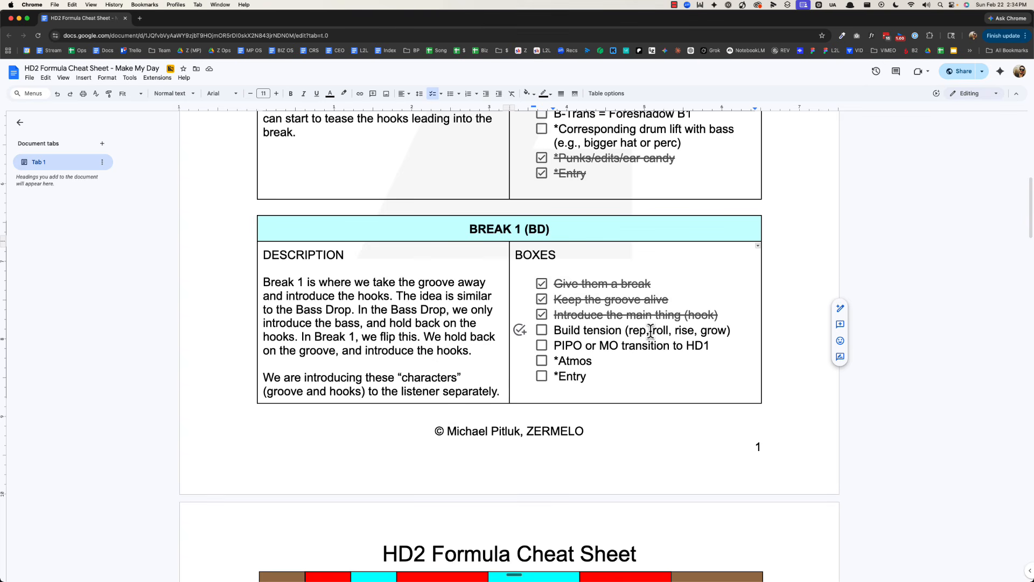
{"action": "double_click", "coordinate": [684, 330]}
{"action": "double_click", "coordinate": [707, 327]}
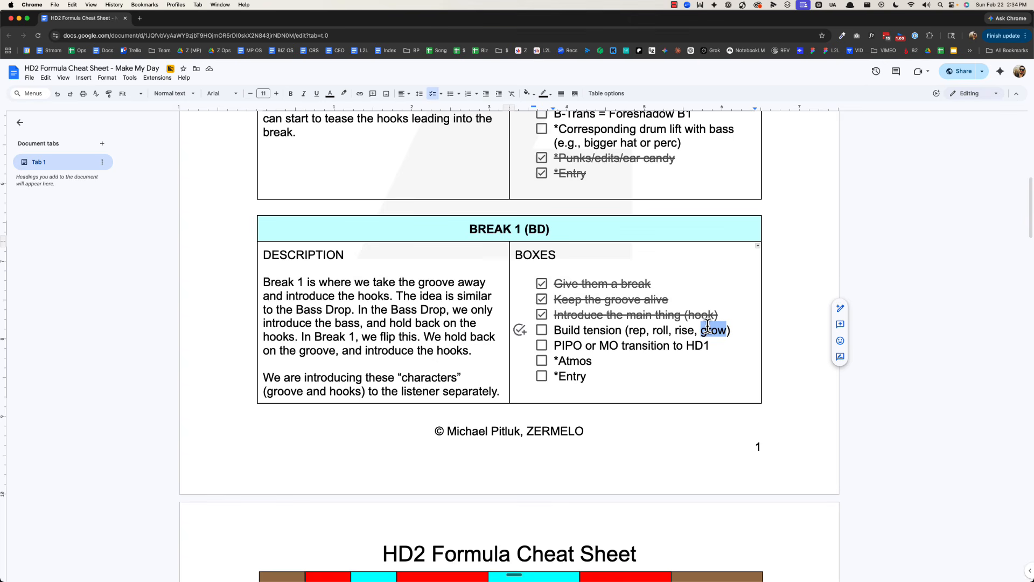
{"action": "key", "text": "alt+shift+Left"}
{"action": "key", "text": "alt+shift+Left"}
{"action": "key", "text": "alt+shift+Left"}
{"action": "key", "text": "alt+shift+Left"}
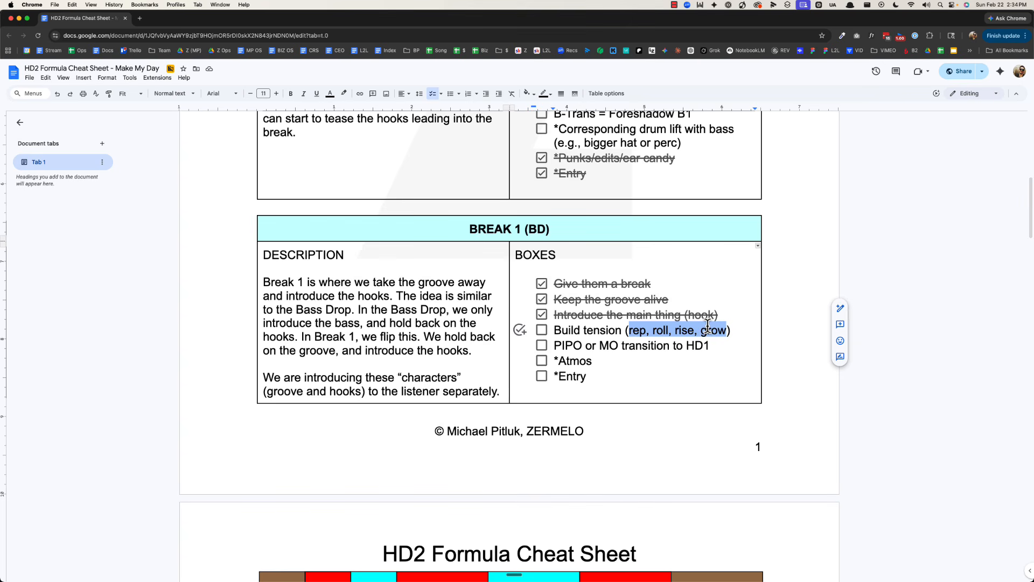
{"action": "double_click", "coordinate": [635, 330]}
{"action": "left_click", "coordinate": [658, 331]}
{"action": "double_click", "coordinate": [658, 332]}
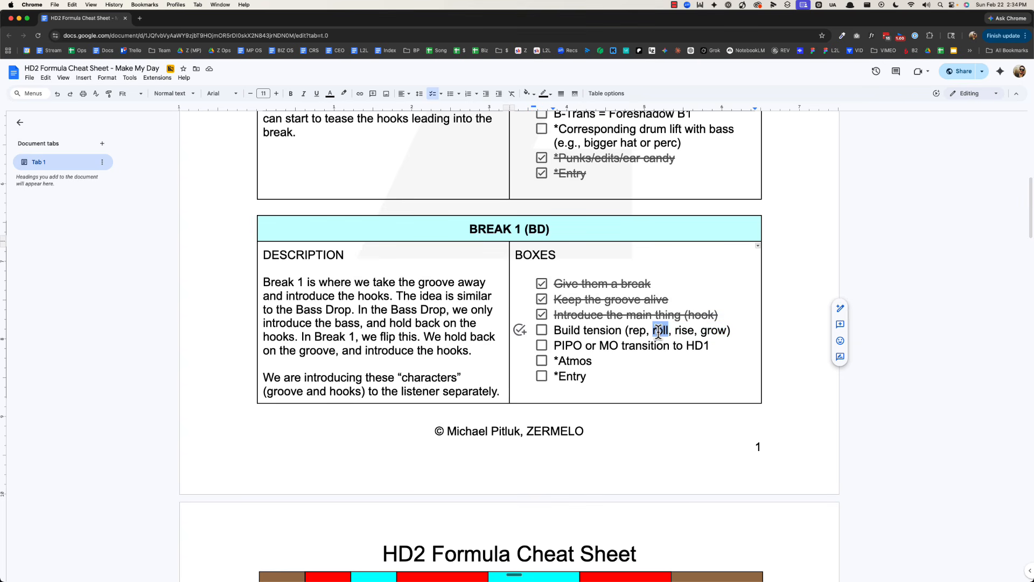
Step: Switch to Live, examine the VOX SING clips from bar 57 to 65 and play from bar 57
{"action": "key", "text": "super+Tab"}
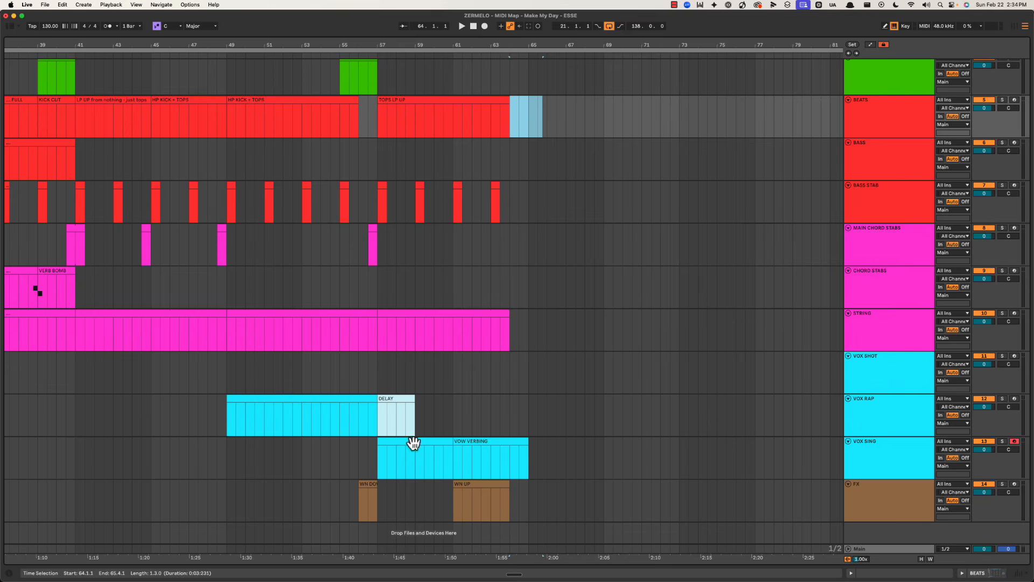
{"action": "left_click_drag", "start_coordinate": [381, 455], "coordinate": [533, 461]}
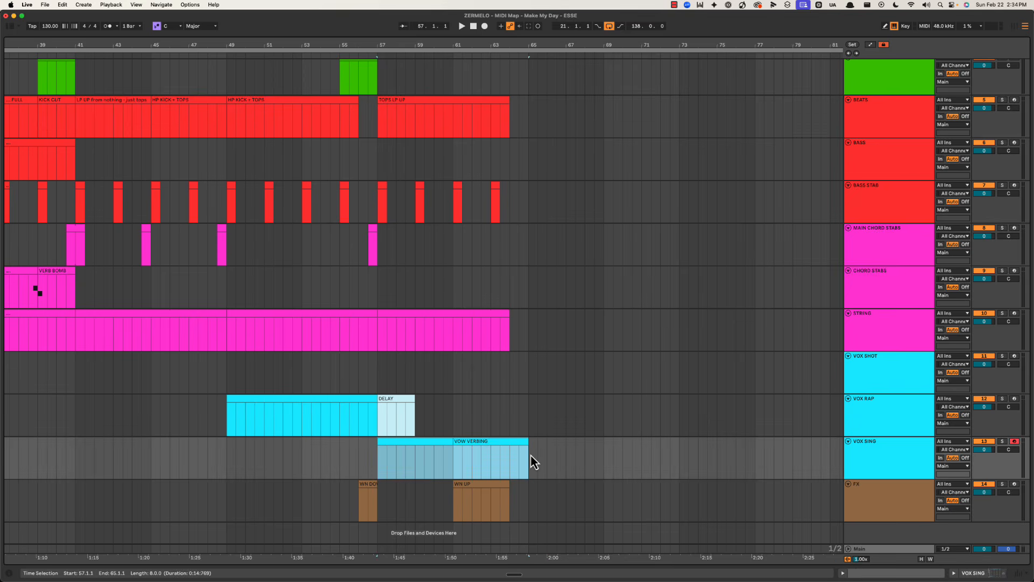
{"action": "left_click", "coordinate": [397, 446]}
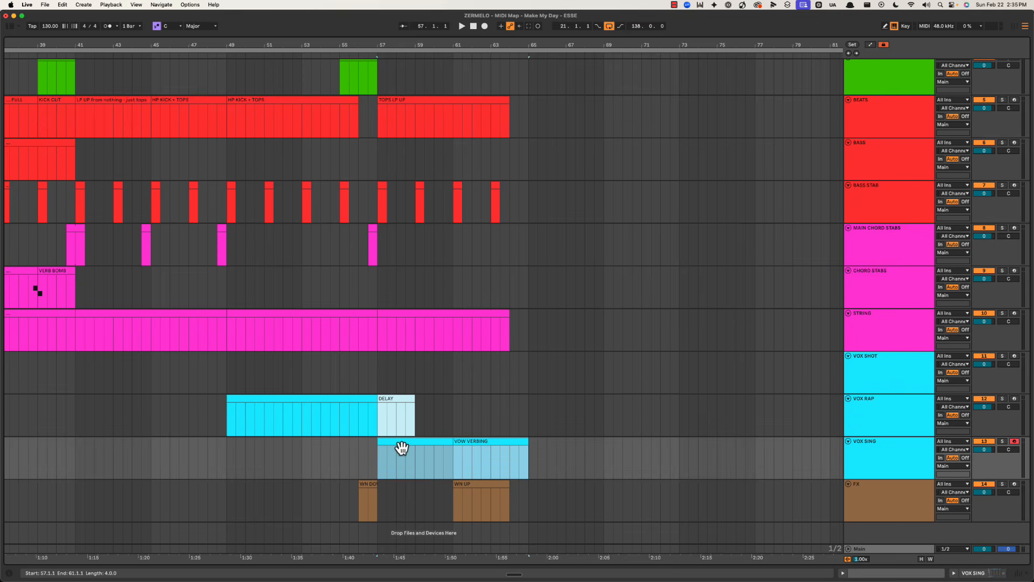
{"action": "key", "text": "space"}
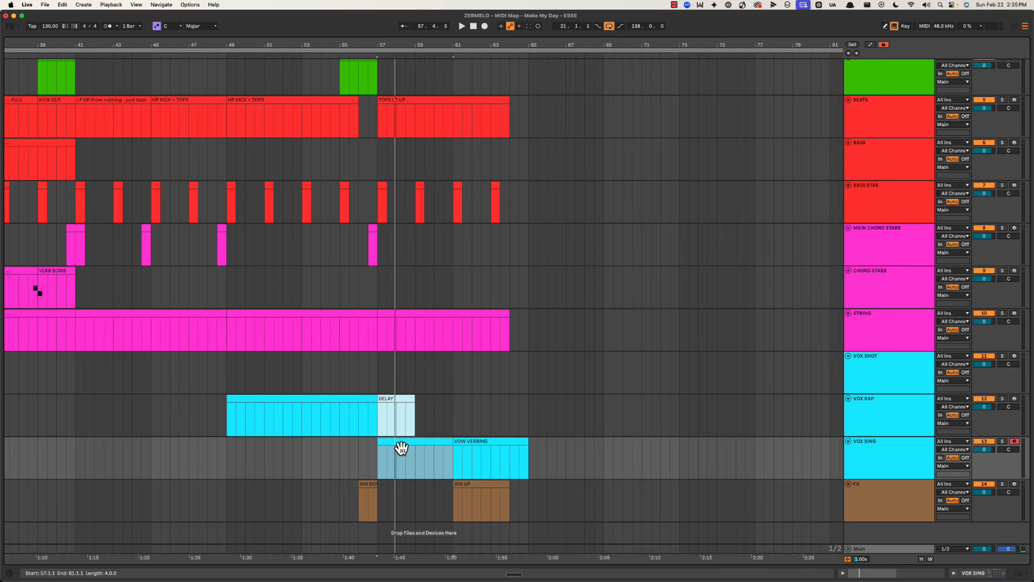
Step: Review "rise" in the Chrome cheat sheet, then examine the WN UP and TOPS LP UP clips in Live
{"action": "key", "text": "super+Tab"}
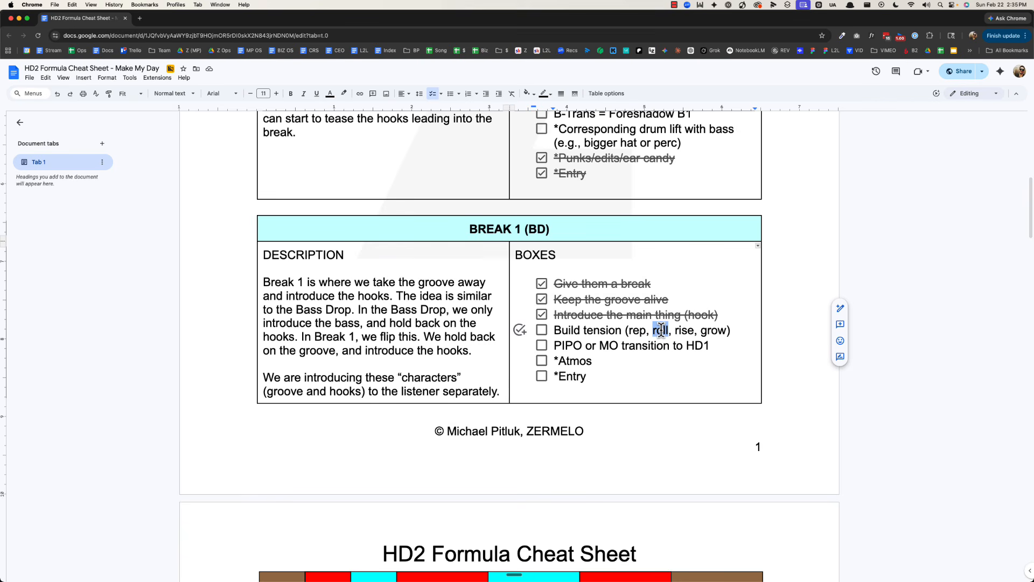
{"action": "double_click", "coordinate": [684, 330]}
{"action": "key", "text": "super+Tab"}
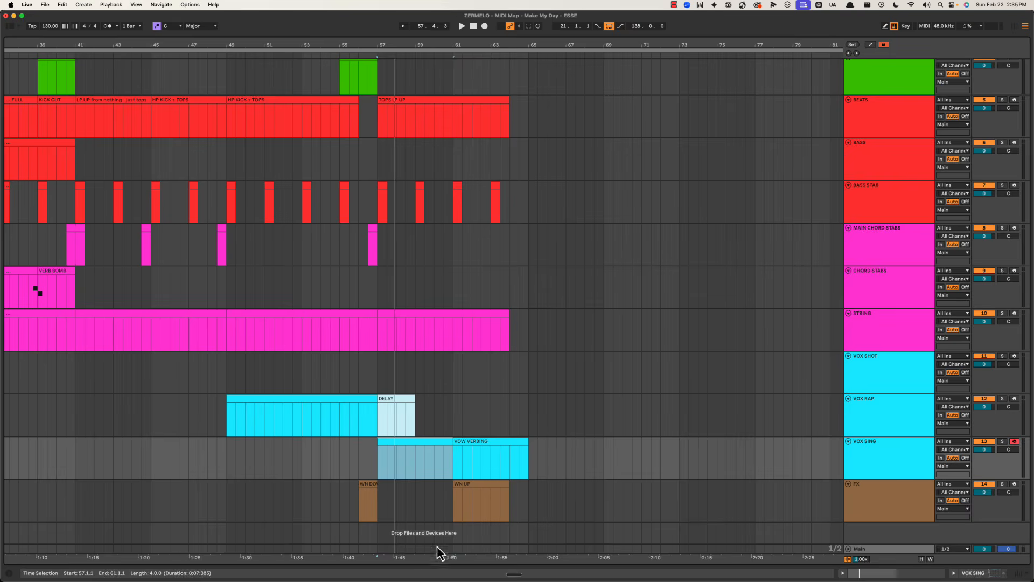
{"action": "left_click", "coordinate": [477, 490]}
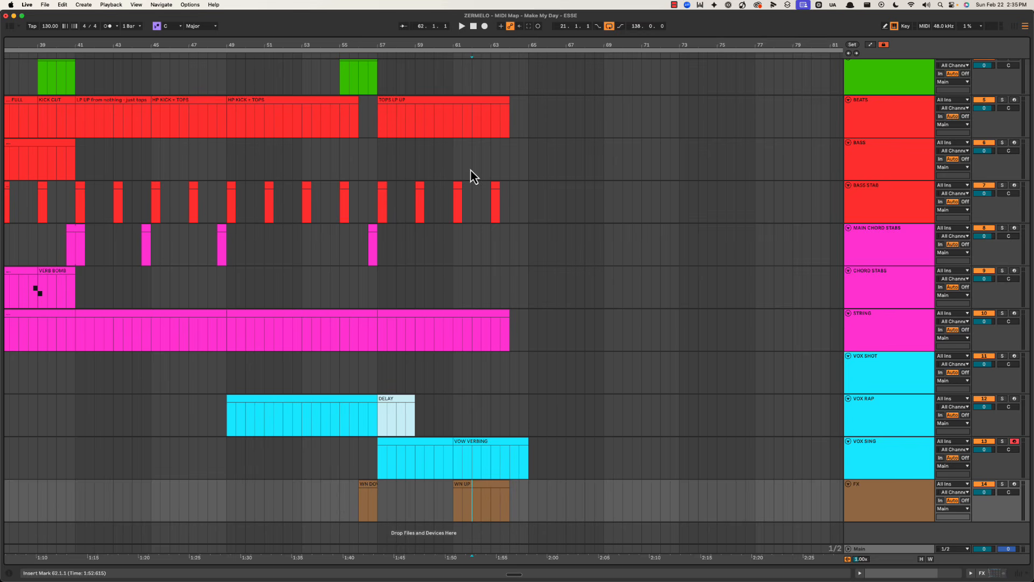
{"action": "left_click_drag", "start_coordinate": [378, 114], "coordinate": [517, 112]}
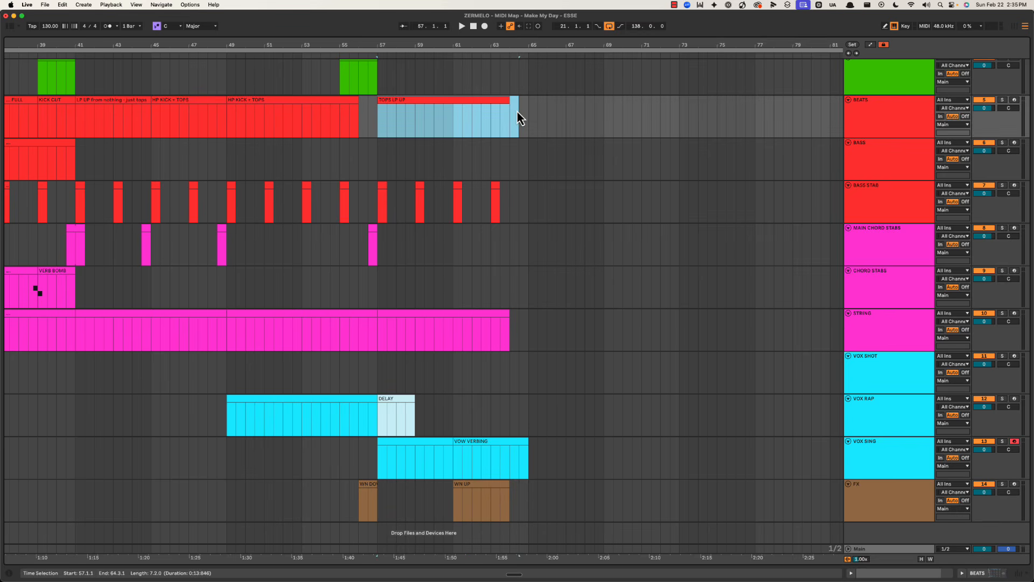
Step: Review "grow" in the Chrome cheat sheet, then play from bar 61 in Live and examine the VOW VERBING clip
{"action": "key", "text": "super+Tab"}
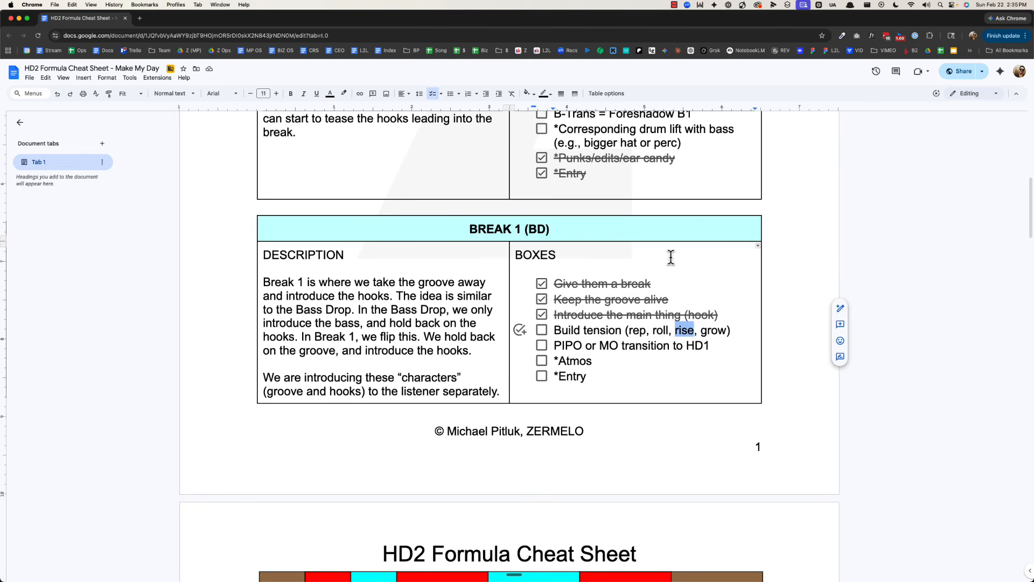
{"action": "double_click", "coordinate": [712, 331]}
{"action": "key", "text": "super+Tab"}
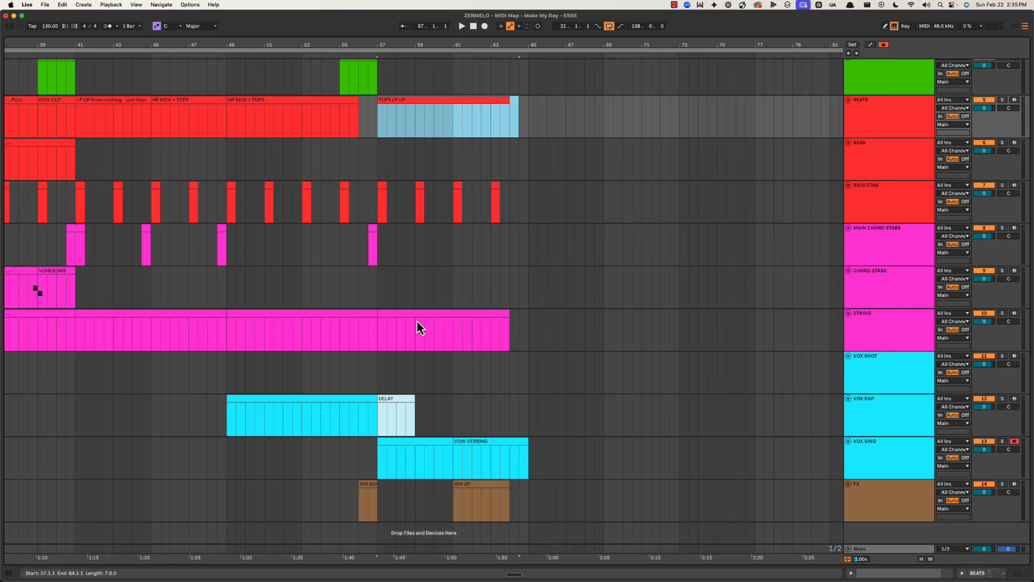
{"action": "left_click", "coordinate": [456, 334]}
{"action": "key", "text": "space"}
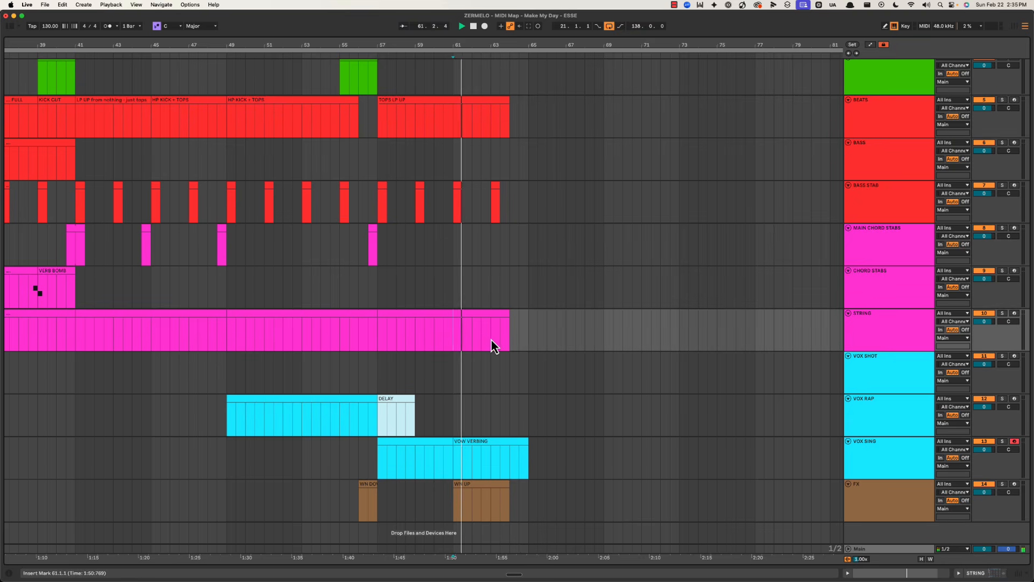
{"action": "left_click_drag", "start_coordinate": [457, 472], "coordinate": [549, 475]}
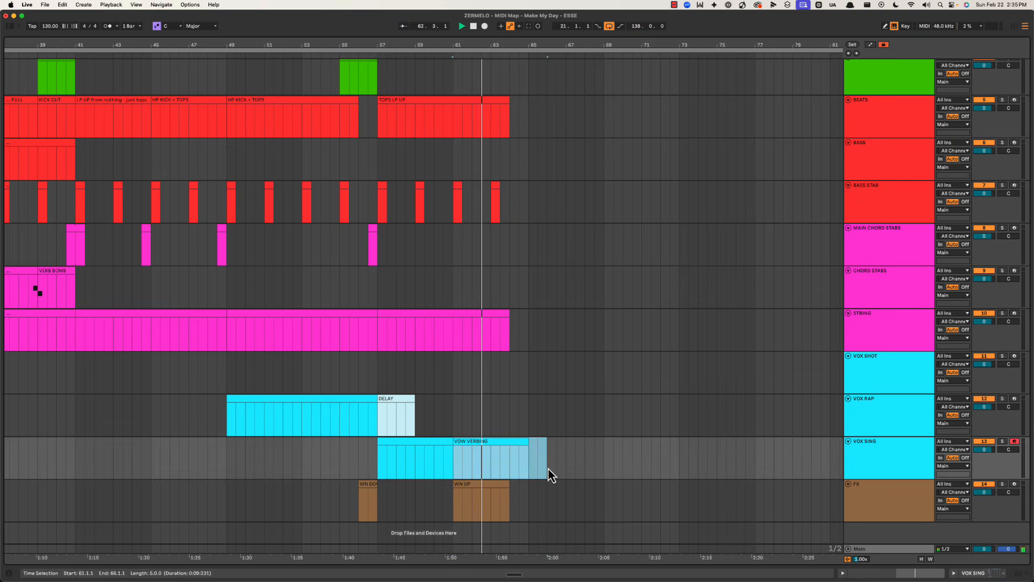
{"action": "left_click", "coordinate": [530, 461]}
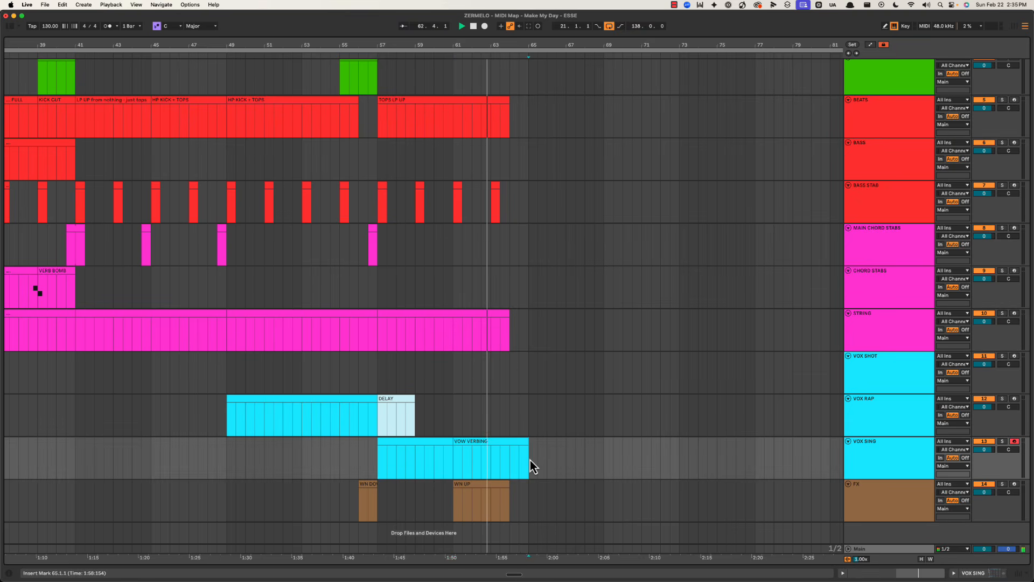
Step: Play the reference track from bar 64 and add a clip on the MAIN CHORD STABS track from 64.3 to 65.1
{"action": "left_click", "coordinate": [506, 425]}
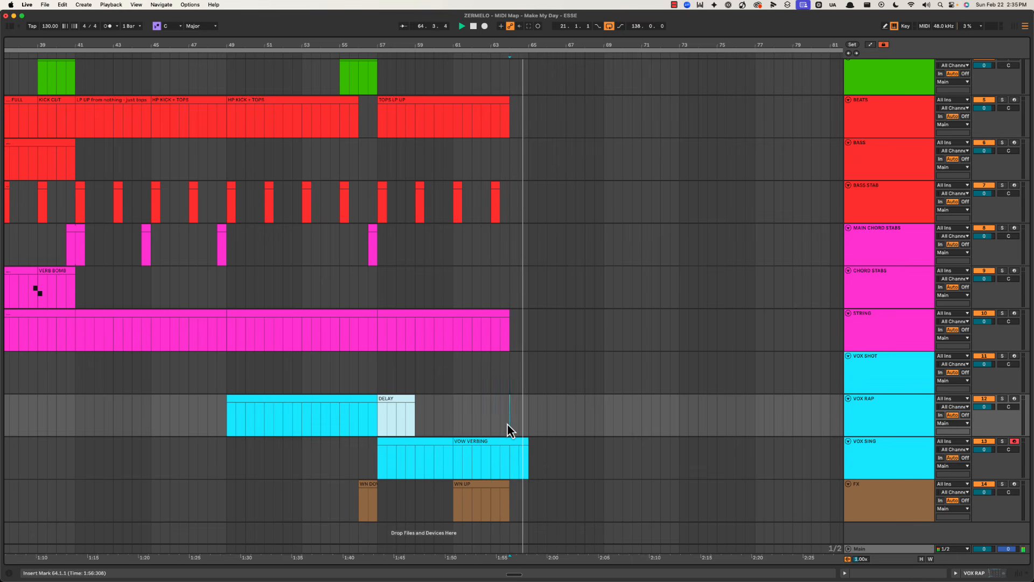
{"action": "key", "text": "space"}
{"action": "left_click", "coordinate": [883, 286]}
{"action": "left_click", "coordinate": [876, 239]}
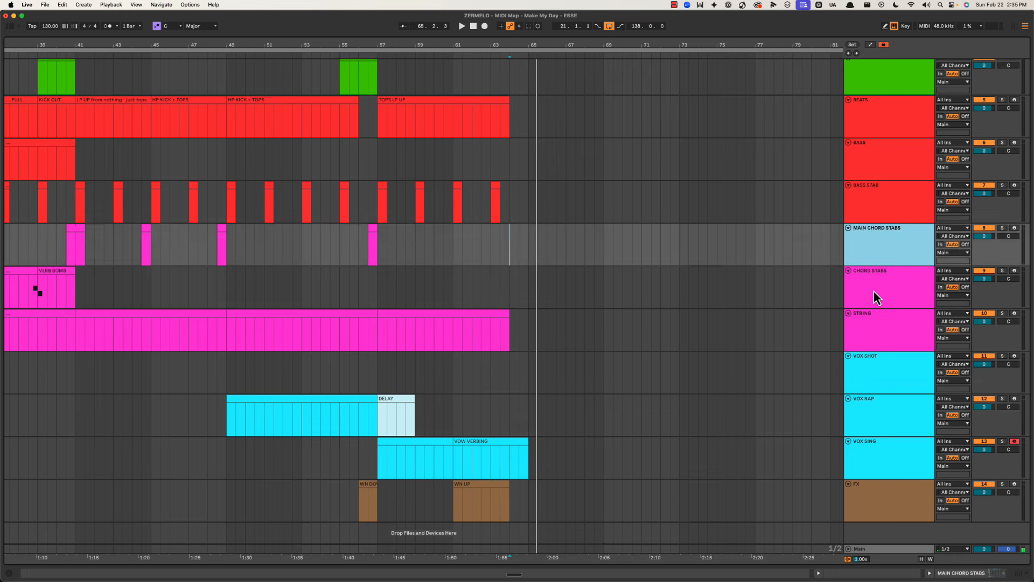
{"action": "left_click", "coordinate": [873, 298]}
{"action": "key", "text": "space"}
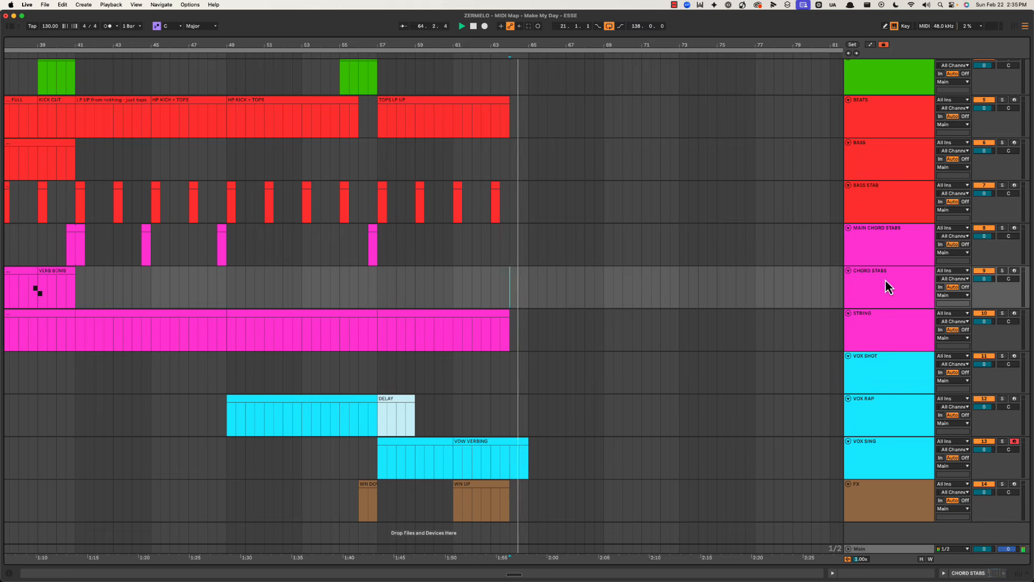
{"action": "left_click", "coordinate": [882, 249]}
{"action": "key", "text": "space"}
{"action": "left_click_drag", "start_coordinate": [509, 243], "coordinate": [527, 247]}
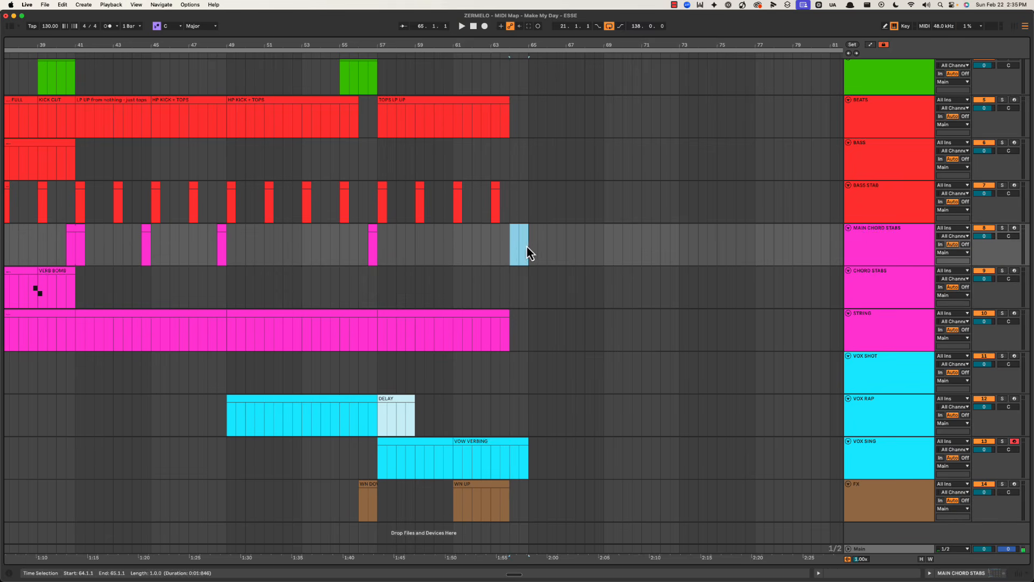
Step: Switch to the Chrome cheat sheet, check off Break 1's "Build tension (rep, roll, rise, grow)" item and review the checked items
{"action": "key", "text": "super+Tab"}
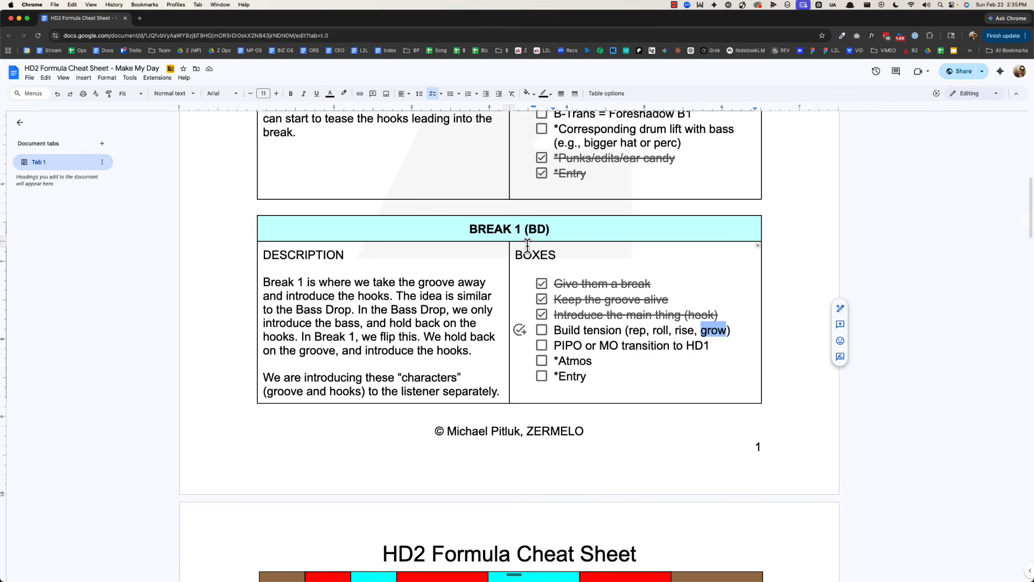
{"action": "left_click", "coordinate": [572, 331]}
{"action": "key", "text": "super+alt+Return"}
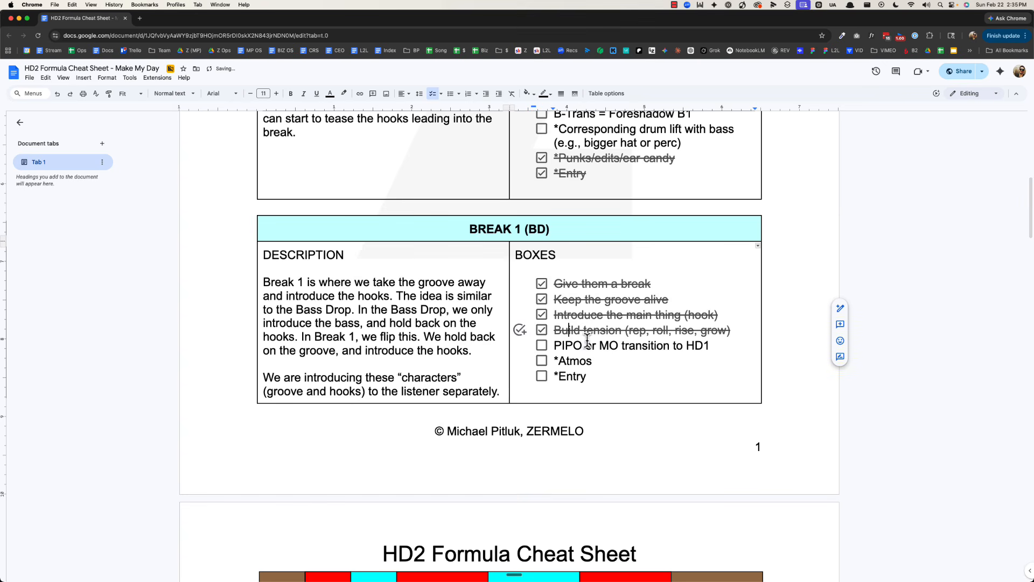
{"action": "double_click", "coordinate": [590, 345]}
{"action": "left_click", "coordinate": [613, 285]}
{"action": "left_click", "coordinate": [610, 299]}
{"action": "left_click", "coordinate": [604, 314]}
{"action": "left_click", "coordinate": [595, 330]}
Step: Examine the reference waveform from bar 62 to 67 in Live, then review "PIPO" in the Chrome cheat sheet
{"action": "key", "text": "super+Tab"}
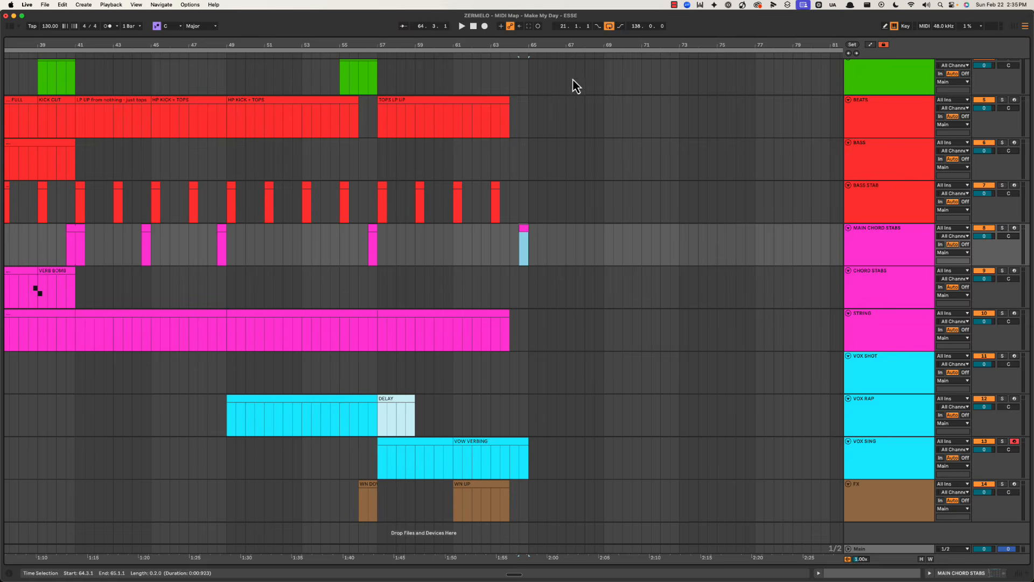
{"action": "scroll", "coordinate": [538, 212], "scroll_direction": "up", "scroll_amount": 5}
{"action": "left_click_drag", "start_coordinate": [484, 153], "coordinate": [562, 165]}
{"action": "scroll", "coordinate": [558, 170], "scroll_direction": "up", "scroll_amount": 2}
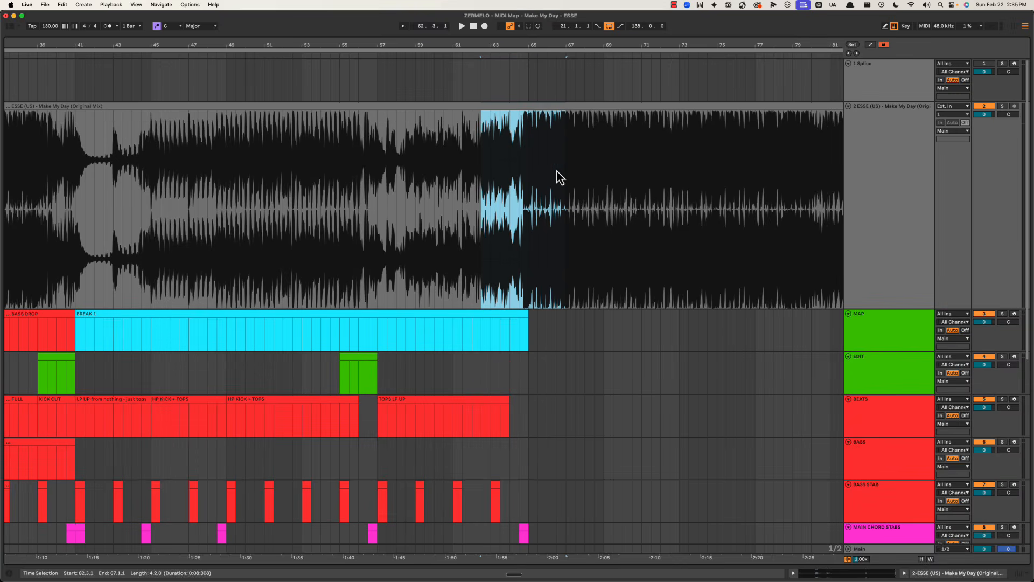
{"action": "key", "text": "super+Tab"}
{"action": "double_click", "coordinate": [573, 347]}
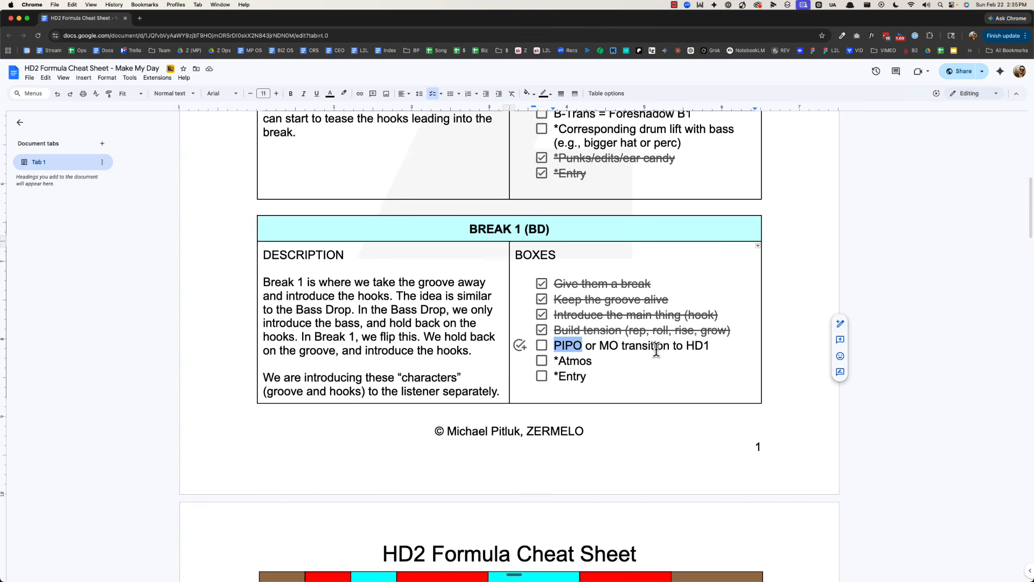
Step: Switch to Live and play the reference track from bar 63 to hear the end of Break 1
{"action": "key", "text": "super+Tab"}
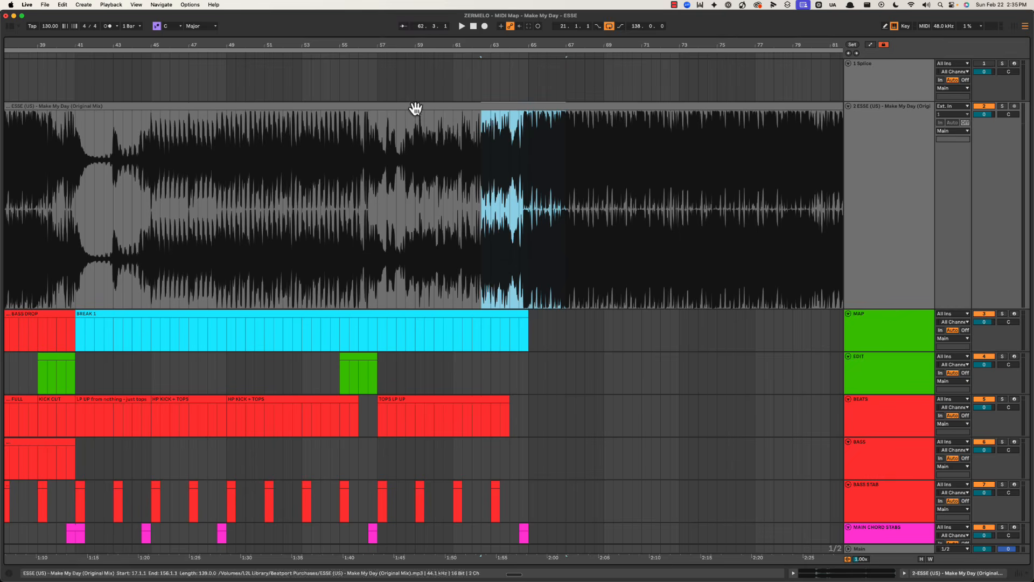
{"action": "left_click_drag", "start_coordinate": [513, 44], "coordinate": [512, 66]}
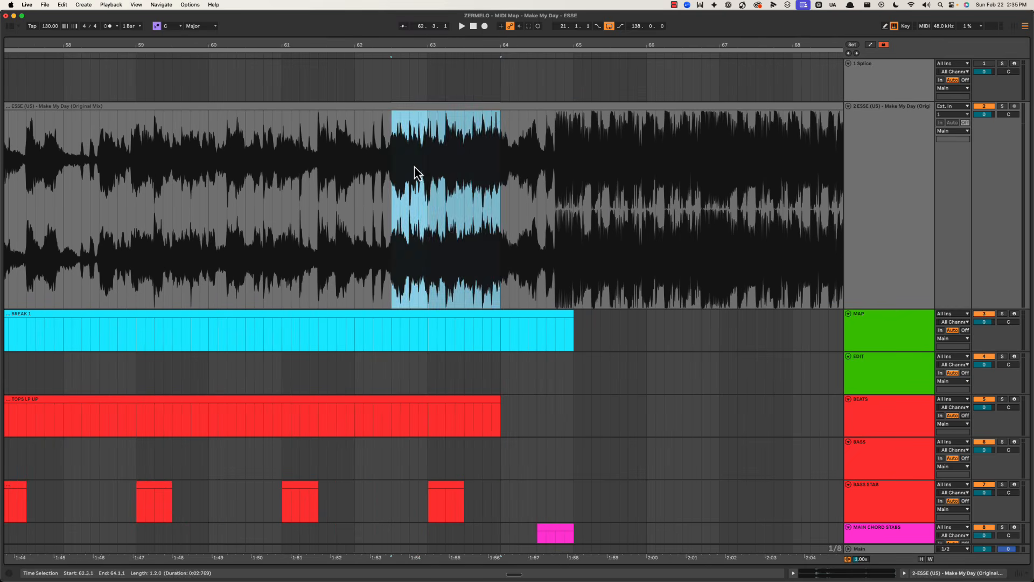
{"action": "left_click", "coordinate": [424, 154]}
{"action": "left_click", "coordinate": [430, 150]}
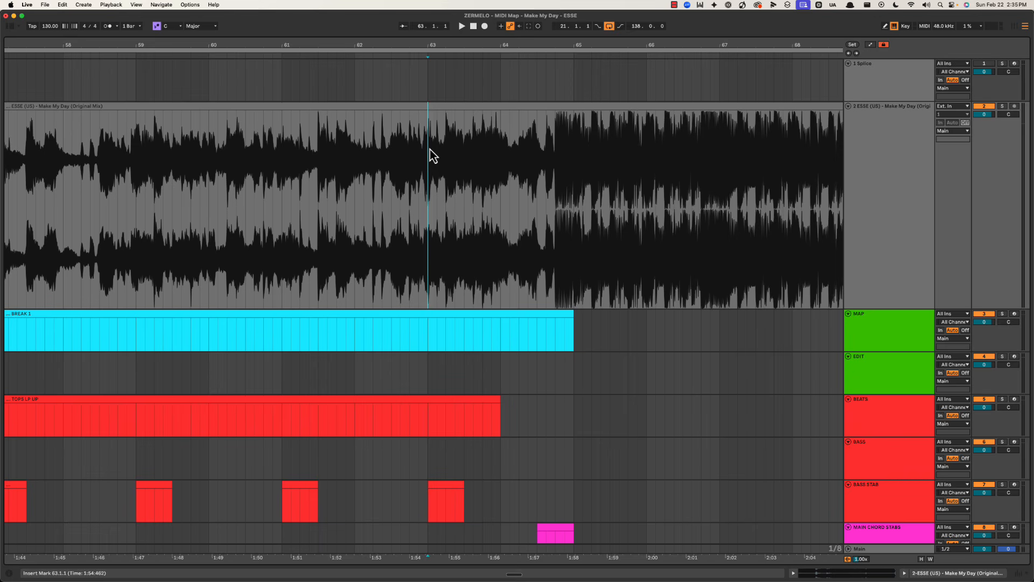
{"action": "key", "text": "space"}
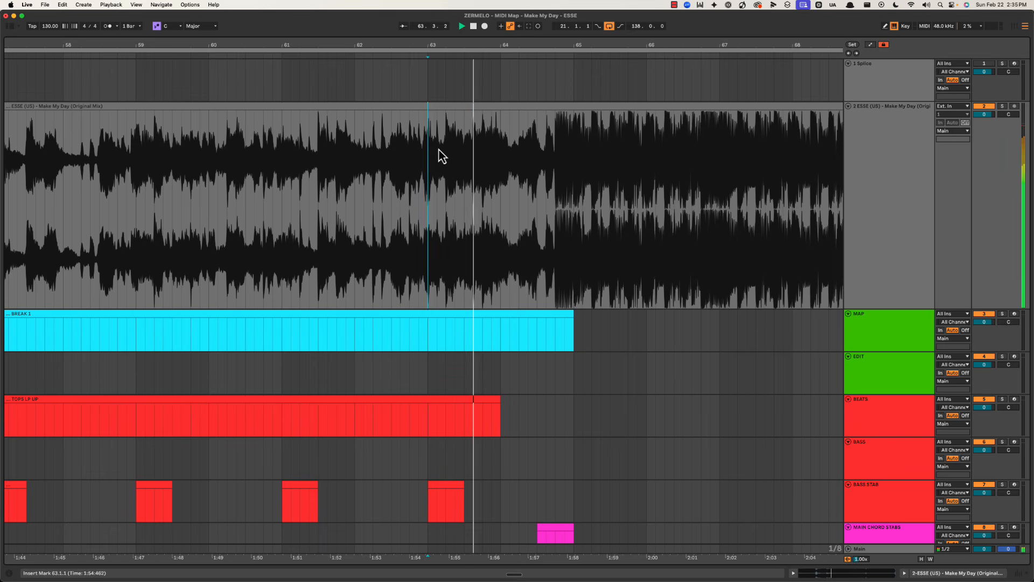
{"action": "key", "text": "space"}
Step: Examine the reference waveform from 63.4 to 64.3, then play from 63.3.3 and from bar 64
{"action": "left_click_drag", "start_coordinate": [482, 156], "coordinate": [519, 158]}
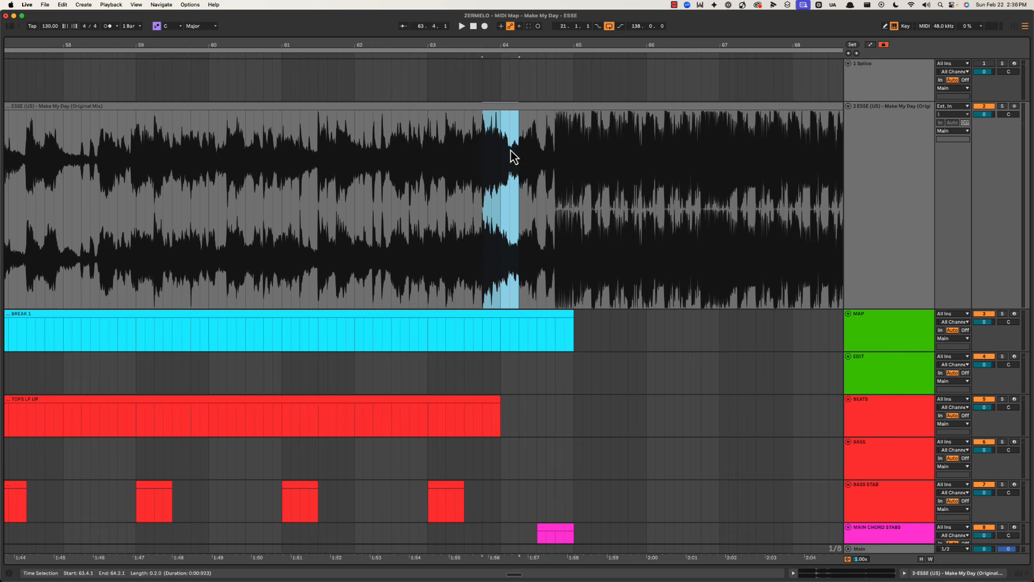
{"action": "left_click", "coordinate": [499, 142]}
{"action": "left_click", "coordinate": [475, 151]}
{"action": "key", "text": "space"}
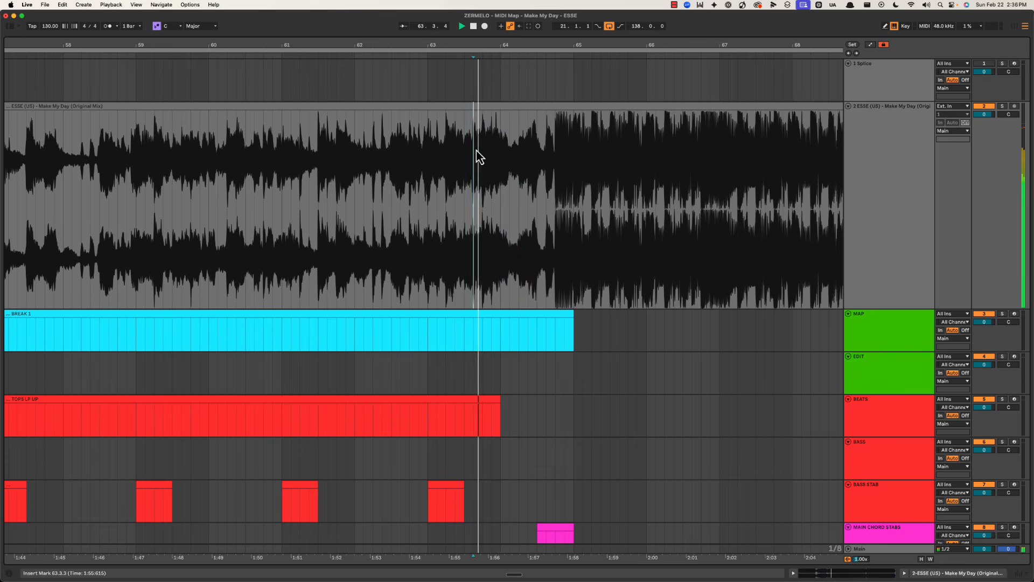
{"action": "left_click", "coordinate": [501, 152]}
{"action": "key", "text": "space"}
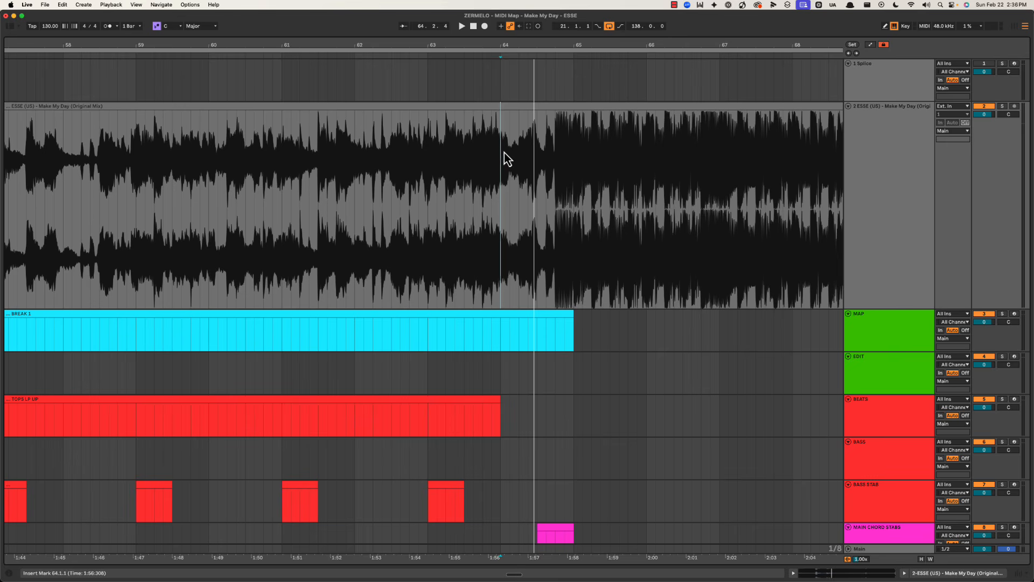
Step: Examine the reference waveform around bar 64, from 65.1 to 66.1, and across the wider transition
{"action": "left_click_drag", "start_coordinate": [498, 156], "coordinate": [512, 151]}
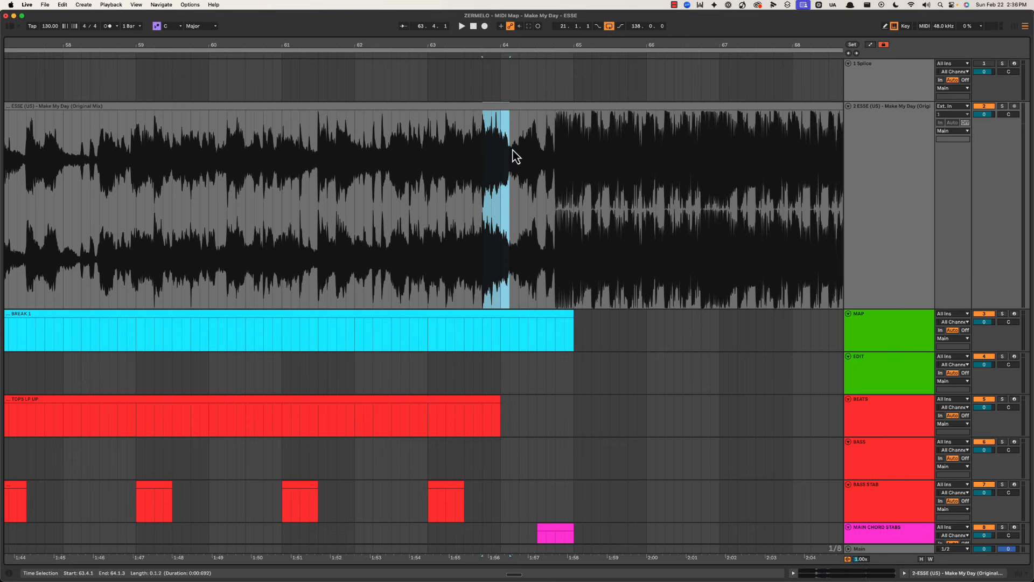
{"action": "left_click_drag", "start_coordinate": [502, 151], "coordinate": [651, 147]}
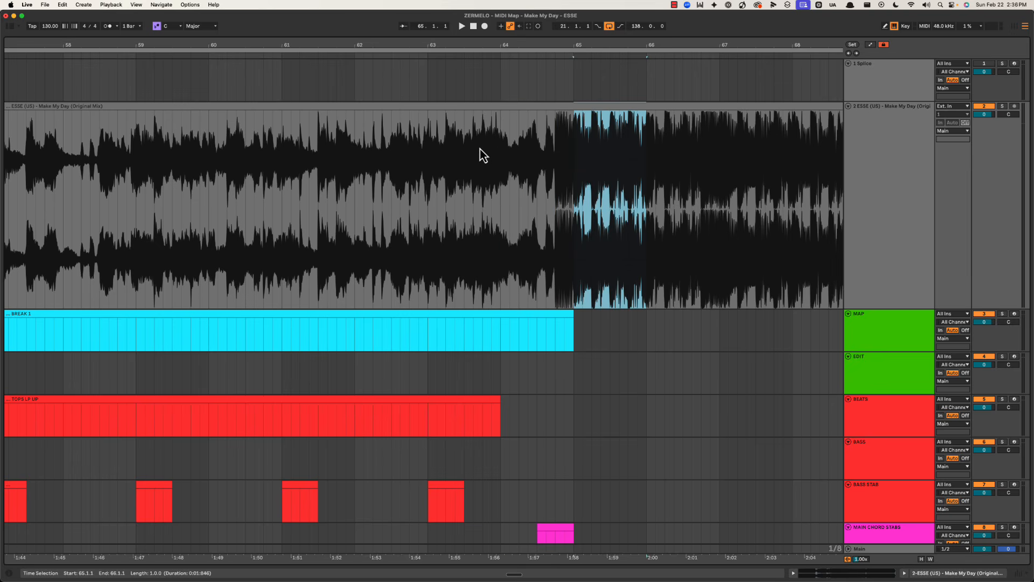
{"action": "left_click_drag", "start_coordinate": [474, 132], "coordinate": [519, 132]}
{"action": "left_click_drag", "start_coordinate": [374, 142], "coordinate": [808, 138]}
Step: Switch to the Chrome cheat sheet and check off Break 1's "PIPO or MO transition to HD1" item
{"action": "key", "text": "super+Tab"}
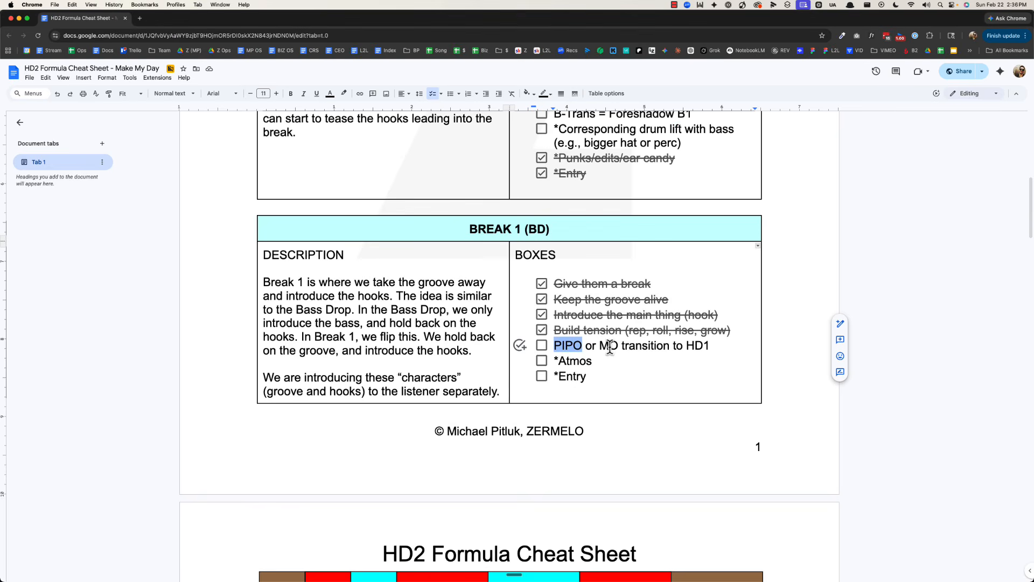
{"action": "left_click_drag", "start_coordinate": [599, 345], "coordinate": [662, 346]}
{"action": "left_click", "coordinate": [541, 346]}
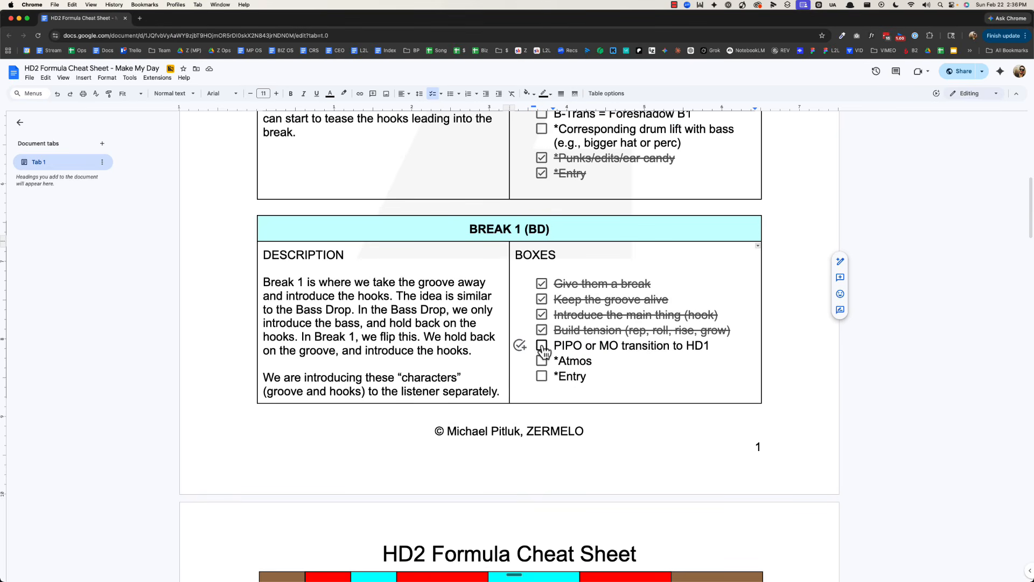
Step: Switch to Live and examine the reference audio across the transition from 63.4 to 66.1
{"action": "key", "text": "super+Tab"}
{"action": "left_click_drag", "start_coordinate": [474, 159], "coordinate": [692, 145]}
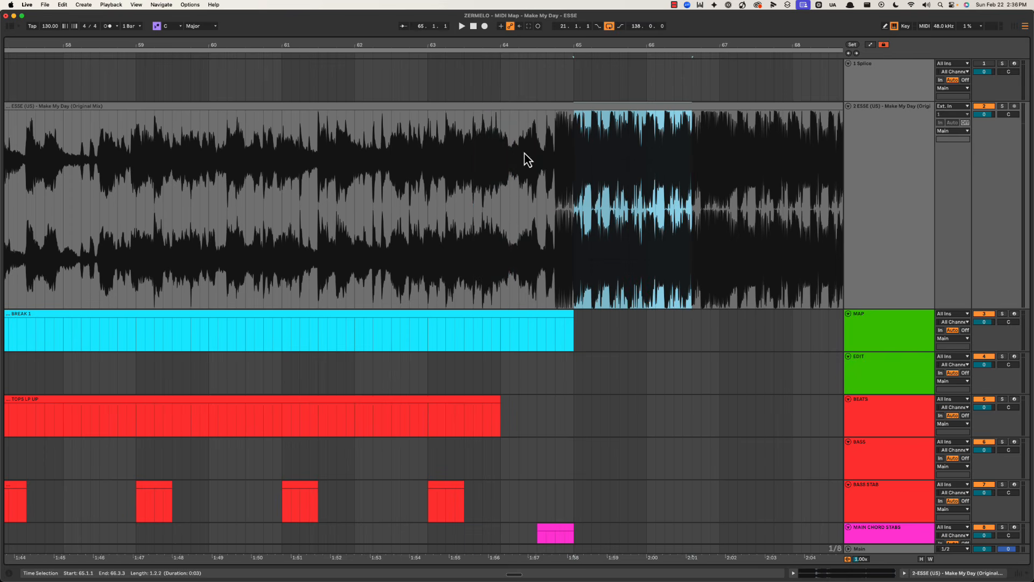
{"action": "left_click_drag", "start_coordinate": [490, 156], "coordinate": [644, 156]}
Step: Compare "PIPO" in the Chrome cheat sheet with Live's selected audio, then check off Break 1's "*Atmos" item in Chrome
{"action": "key", "text": "super+Tab"}
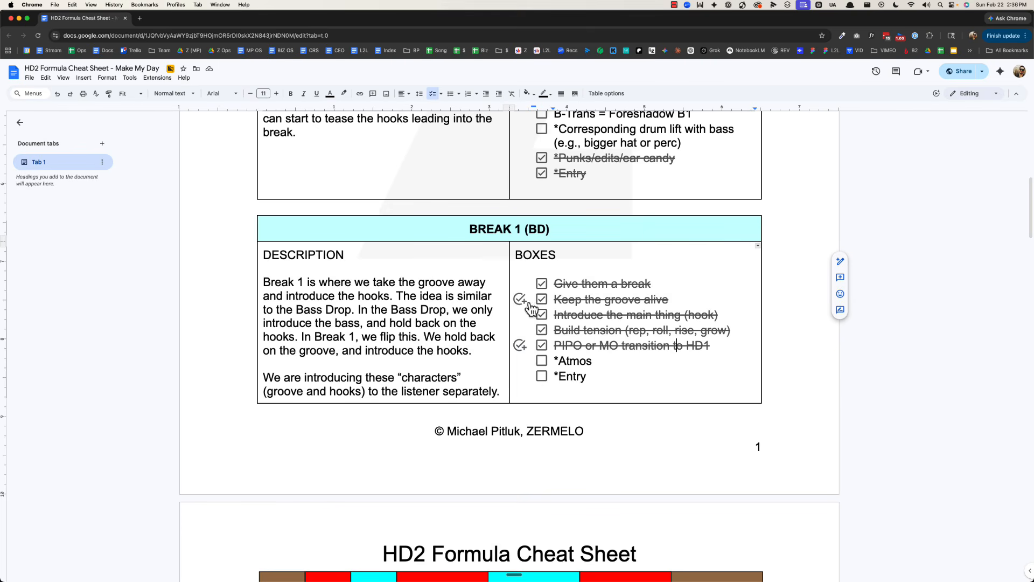
{"action": "double_click", "coordinate": [567, 346]}
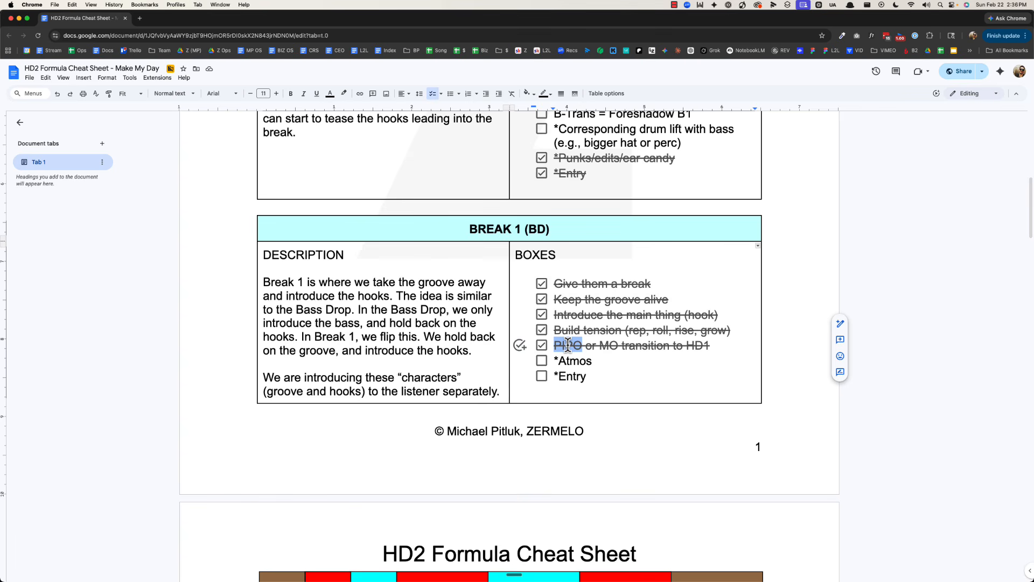
{"action": "key", "text": "super+Tab"}
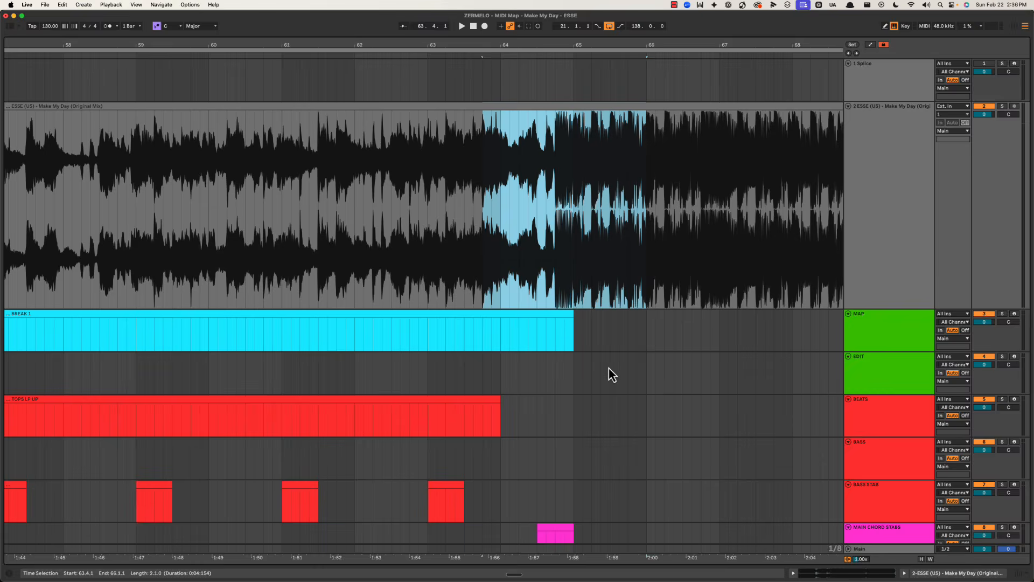
{"action": "key", "text": "super+Tab"}
{"action": "left_click", "coordinate": [542, 360]}
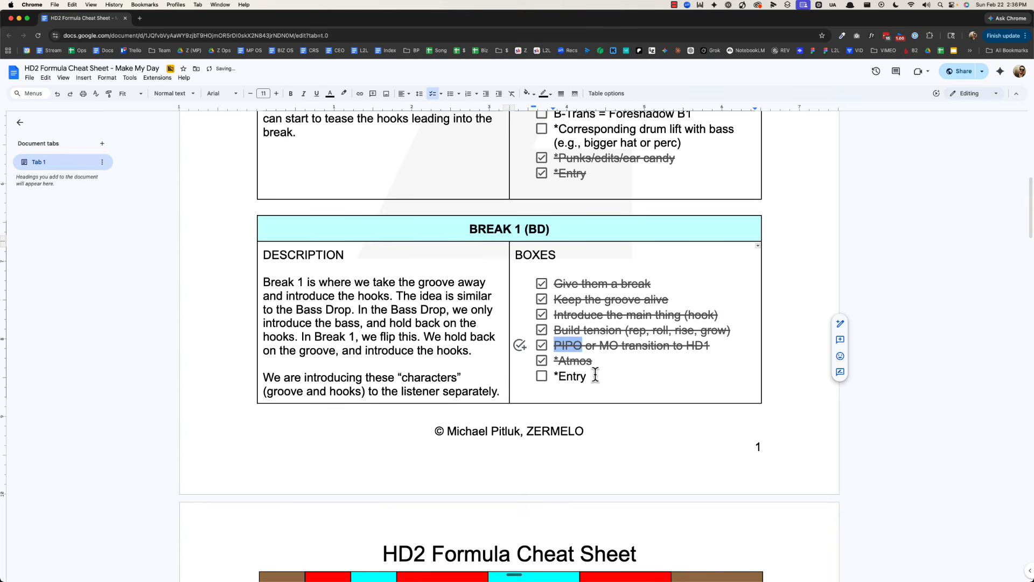
Step: Switch to Live and play the start of Break 1 from bar 41
{"action": "key", "text": "super+Tab"}
{"action": "left_click_drag", "start_coordinate": [473, 47], "coordinate": [586, 46]}
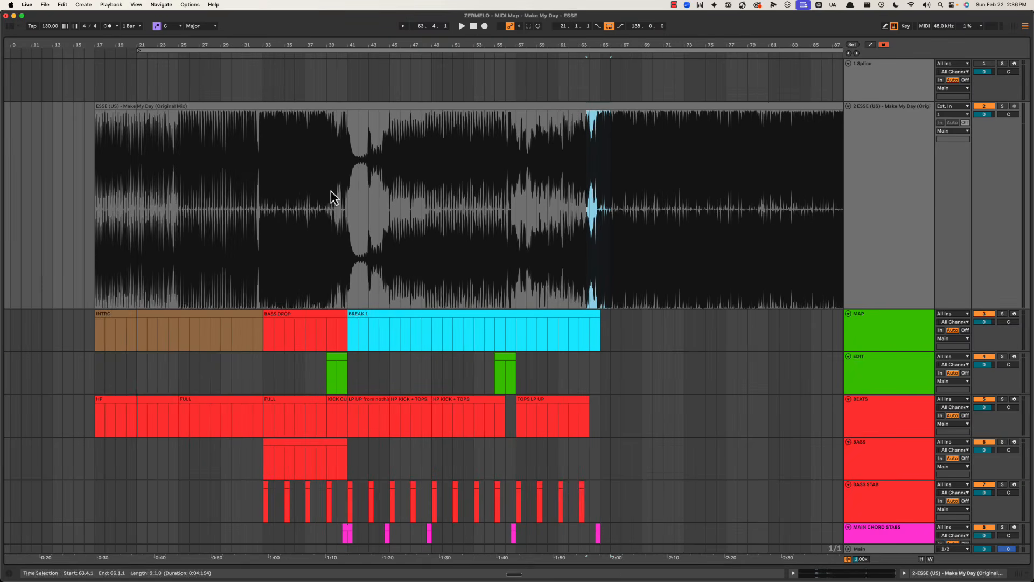
{"action": "left_click", "coordinate": [346, 149]}
{"action": "key", "text": "space"}
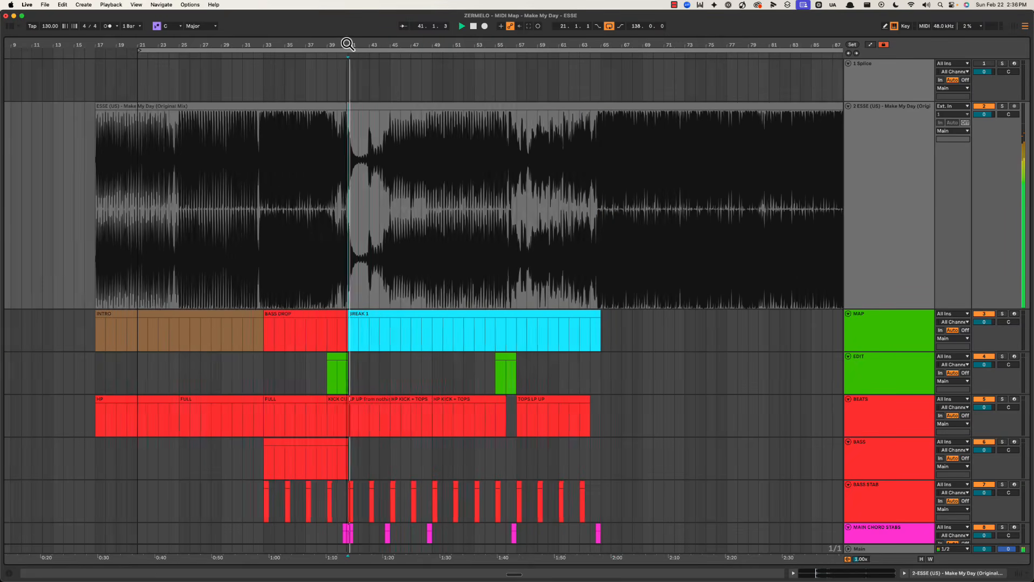
{"action": "left_click_drag", "start_coordinate": [348, 42], "coordinate": [348, 45]}
{"action": "left_click_drag", "start_coordinate": [468, 46], "coordinate": [469, 42]}
{"action": "key", "text": "space"}
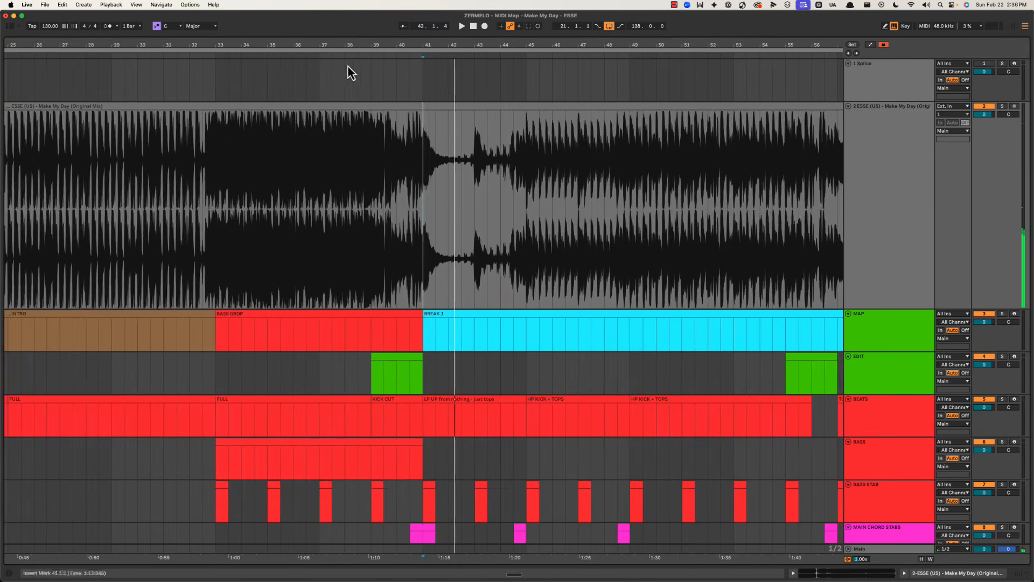
Step: Play the reference track from bar 37 and again from bar 41 to check the entry into Break 1
{"action": "left_click", "coordinate": [319, 139]}
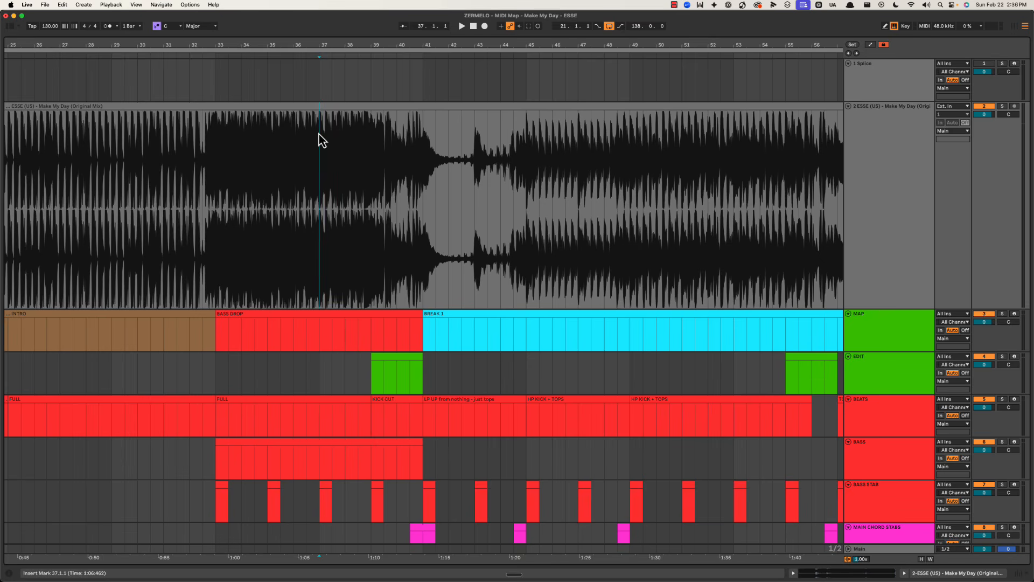
{"action": "key", "text": "space"}
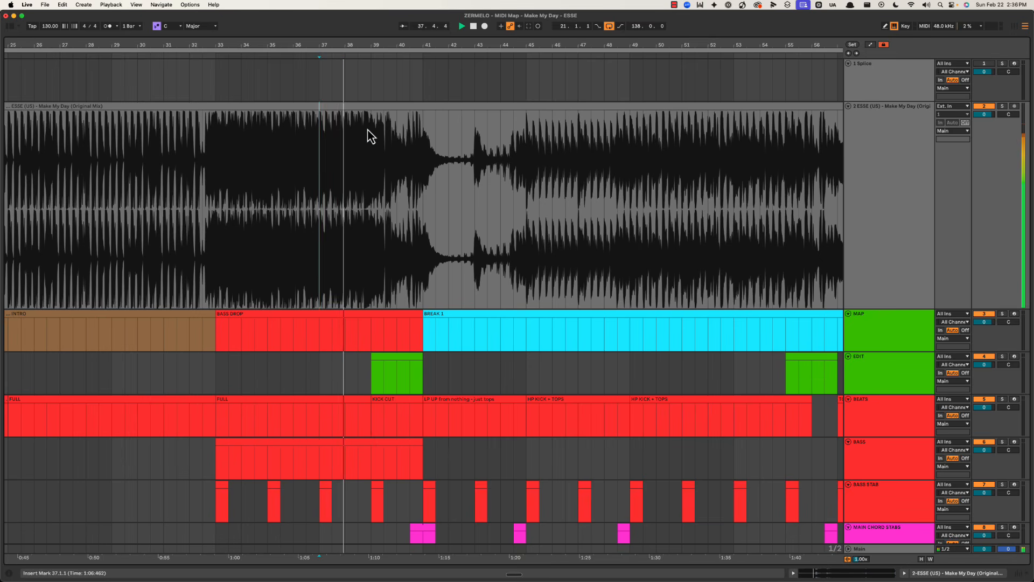
{"action": "key", "text": "space"}
{"action": "left_click", "coordinate": [424, 128]}
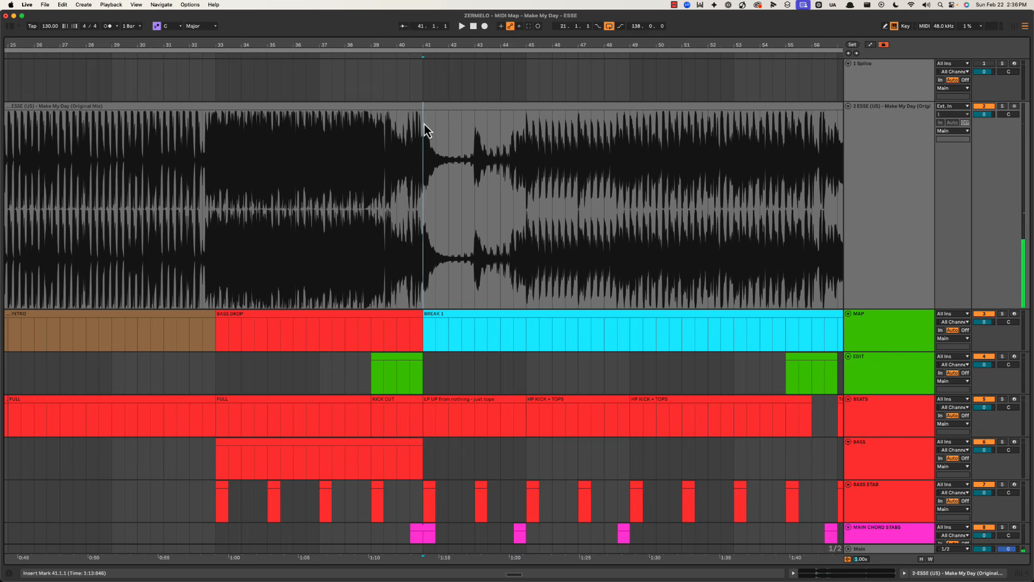
{"action": "key", "text": "space"}
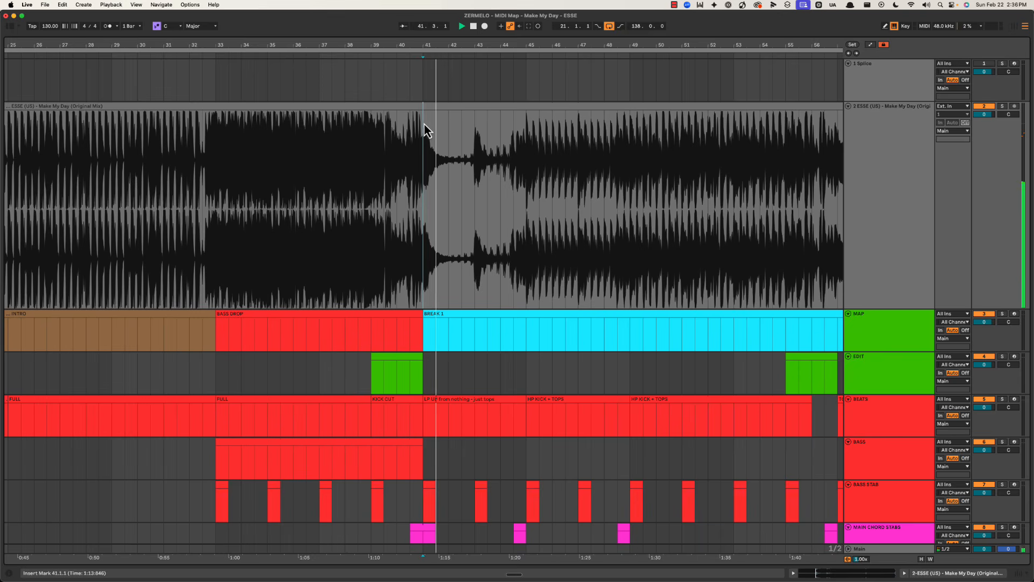
Step: Switch to the Chrome cheat sheet, check off Break 1's "*Entry" item and return to Live
{"action": "key", "text": "super+Tab"}
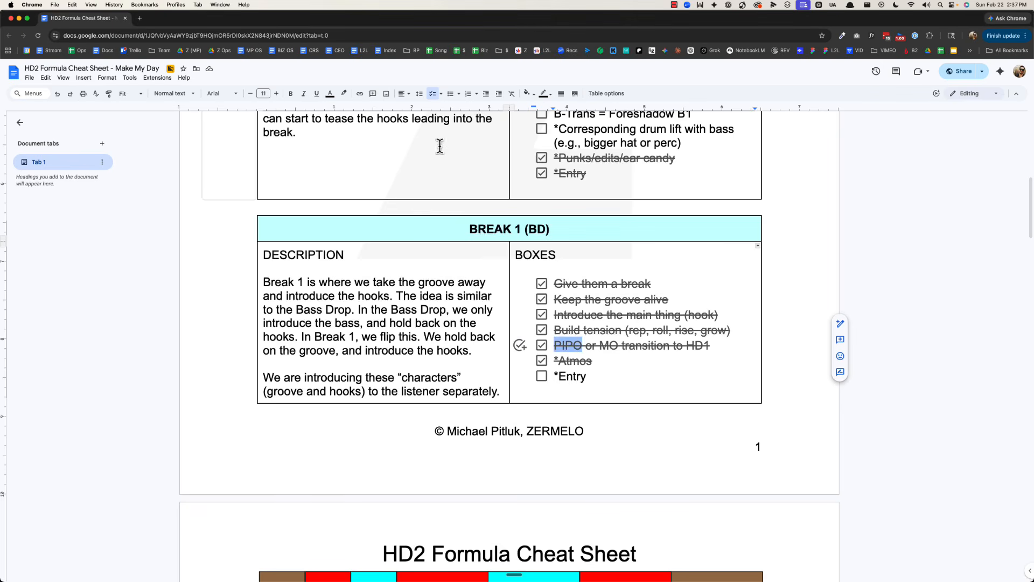
{"action": "left_click", "coordinate": [542, 376]}
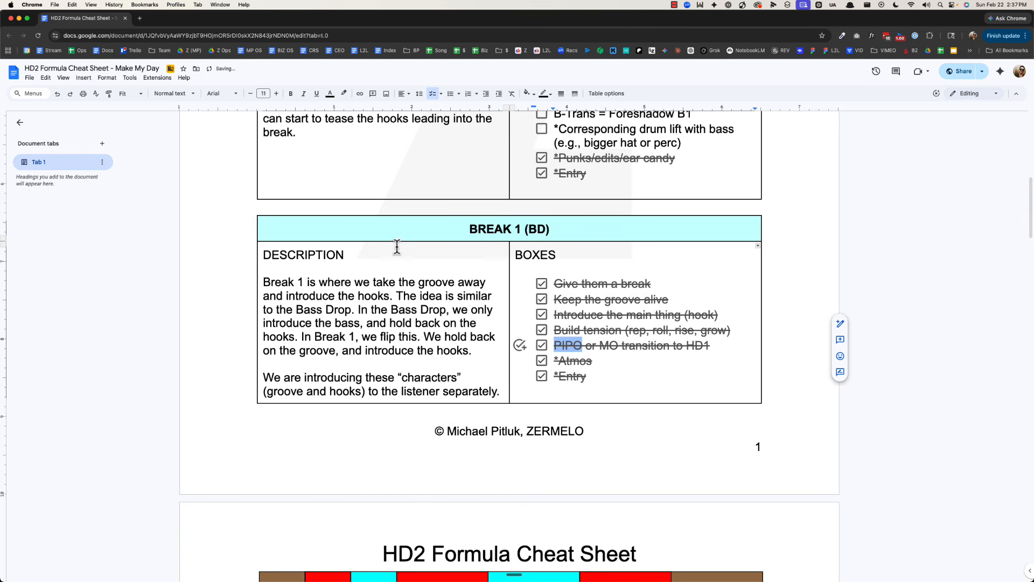
{"action": "key", "text": "super+Tab"}
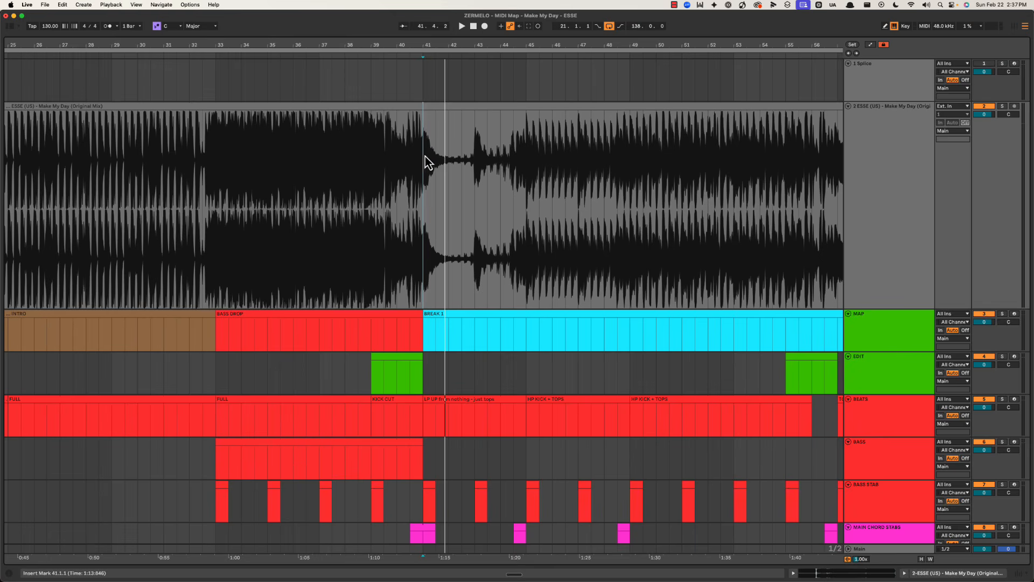
Step: Extend the MAIN CHORD STABS clip at the Break 1 entry to bar 42, split it at bar 41 and name the second part "MASSIVE ENTRY"
{"action": "scroll", "coordinate": [436, 188], "scroll_direction": "down", "scroll_amount": 5}
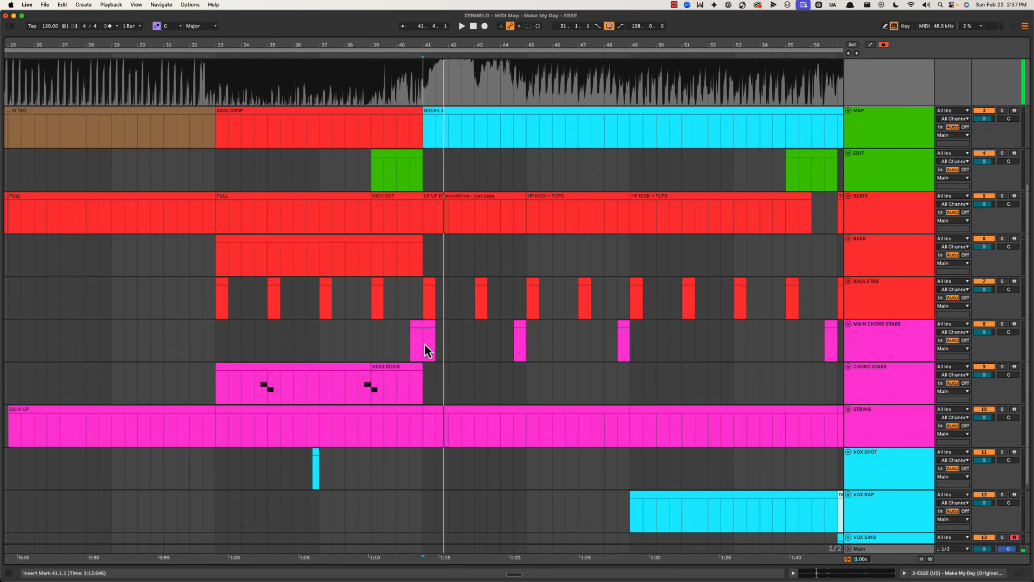
{"action": "left_click", "coordinate": [424, 345]}
{"action": "left_click_drag", "start_coordinate": [438, 44], "coordinate": [438, 95]}
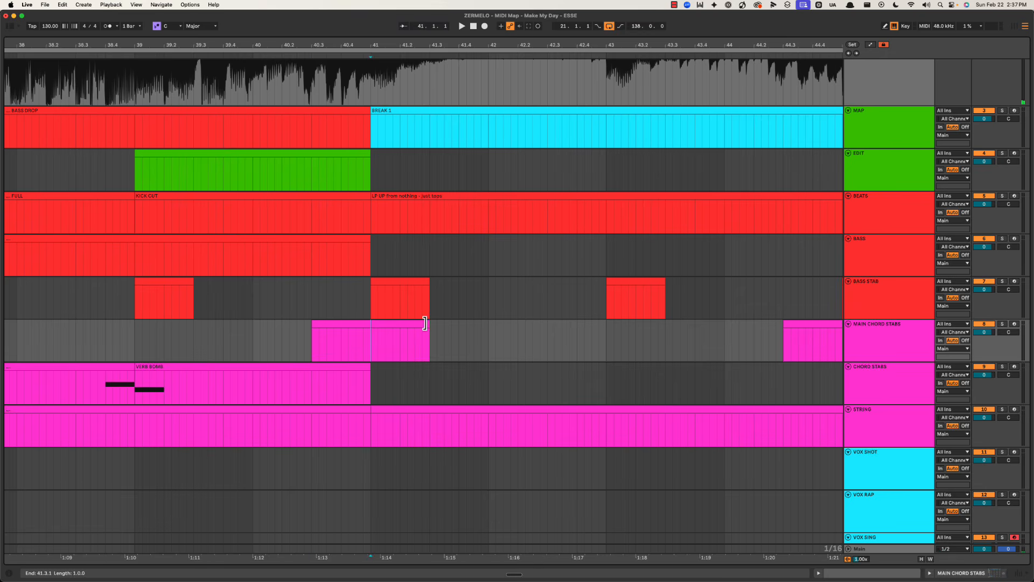
{"action": "left_click_drag", "start_coordinate": [425, 323], "coordinate": [484, 324]}
{"action": "left_click", "coordinate": [374, 347]}
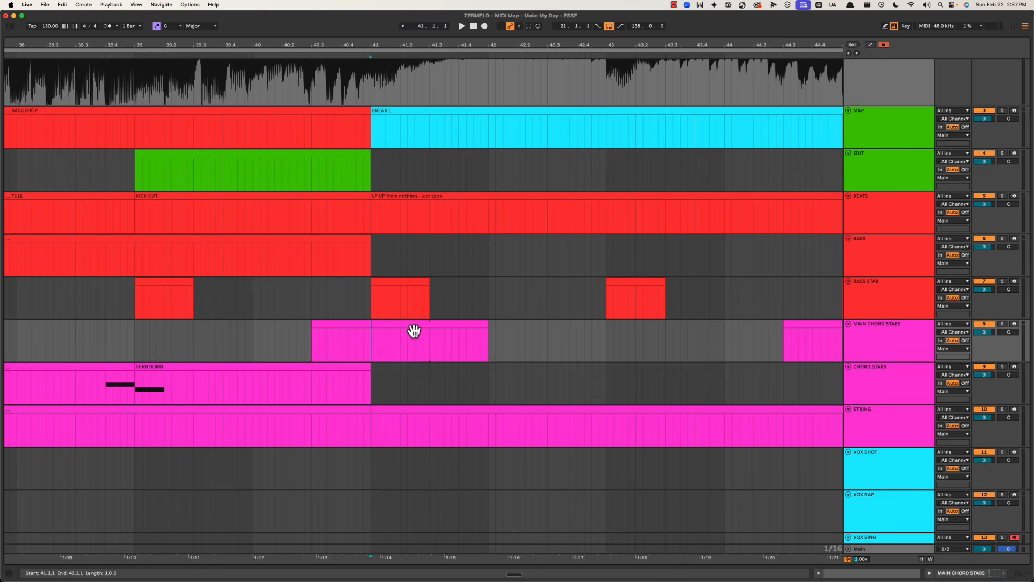
{"action": "left_click", "coordinate": [413, 330]}
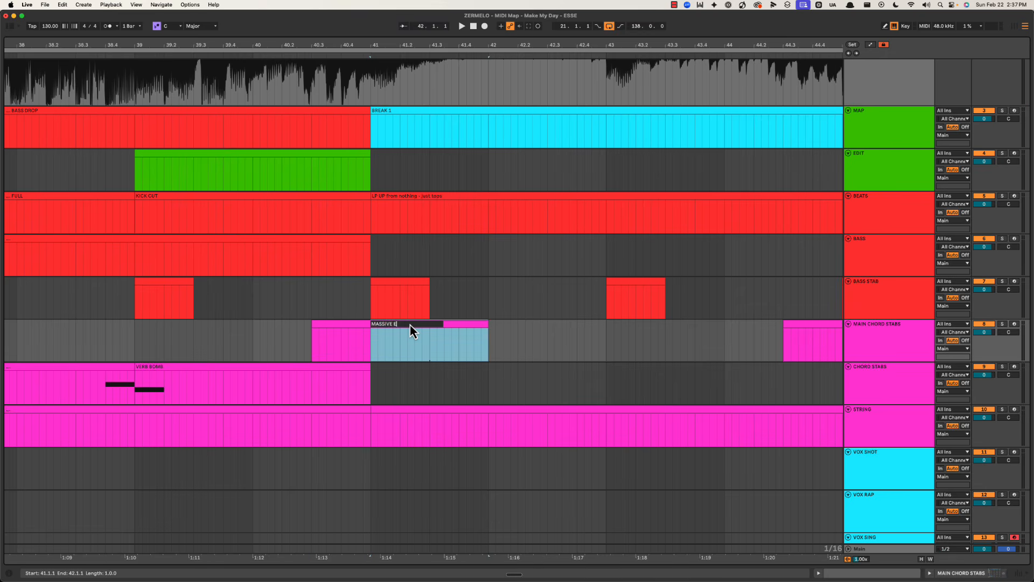
{"action": "right_click", "coordinate": [420, 329]}
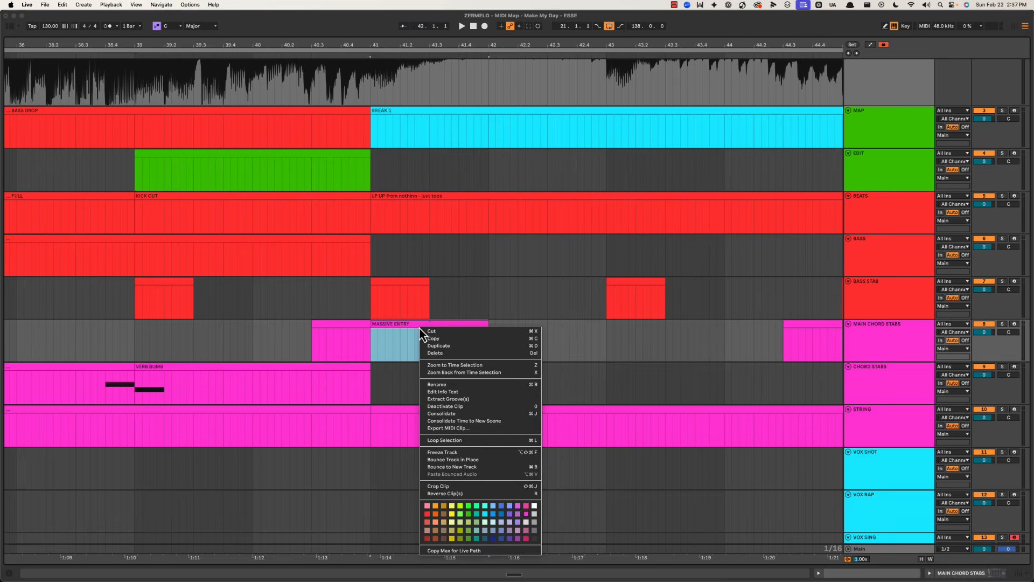
{"action": "left_click", "coordinate": [413, 327]}
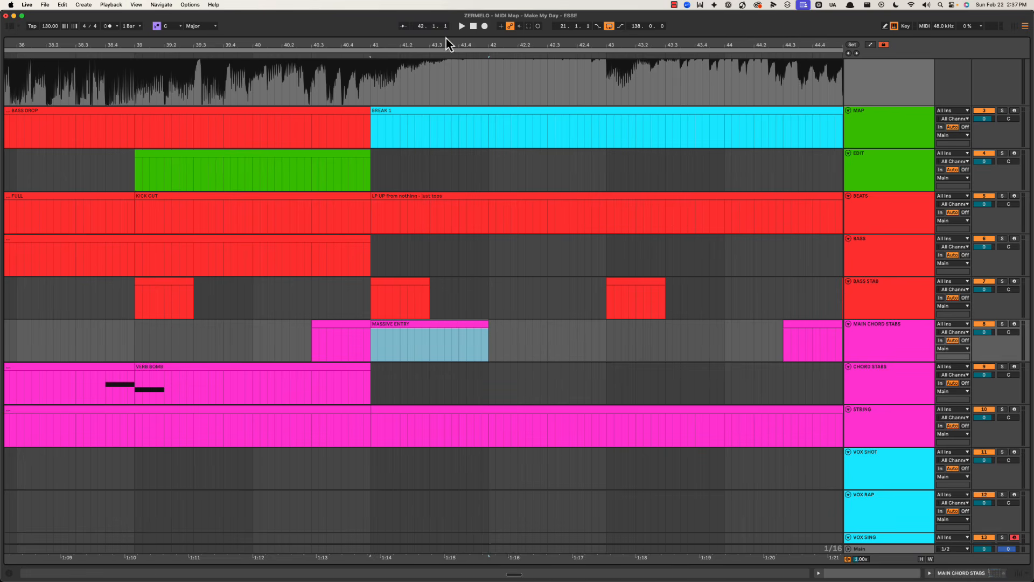
Step: Play the reference track from bar 41 to hear the start of Break 1
{"action": "left_click_drag", "start_coordinate": [445, 44], "coordinate": [442, 210]}
{"action": "left_click", "coordinate": [431, 137]}
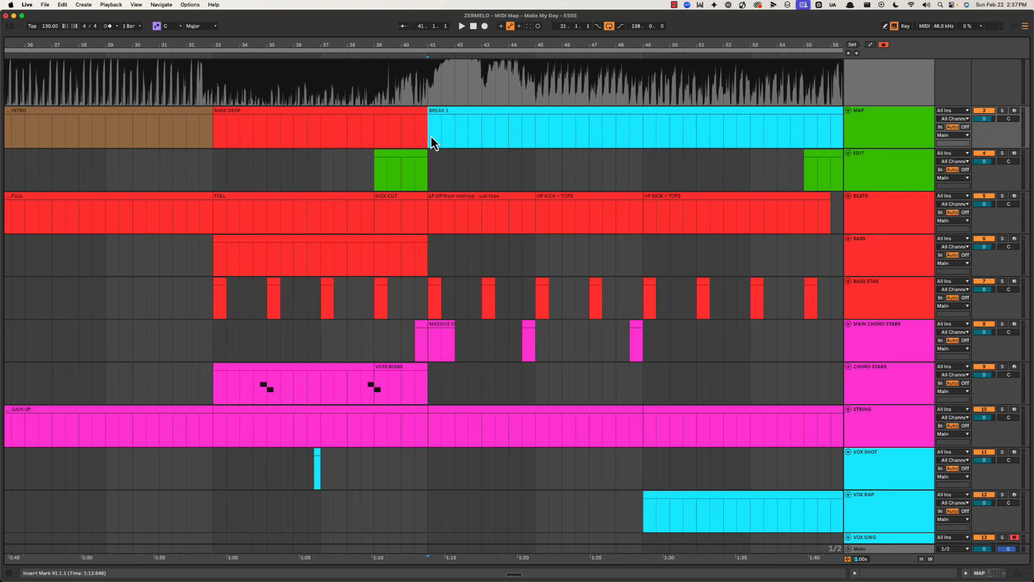
{"action": "scroll", "coordinate": [431, 137], "scroll_direction": "up", "scroll_amount": 3}
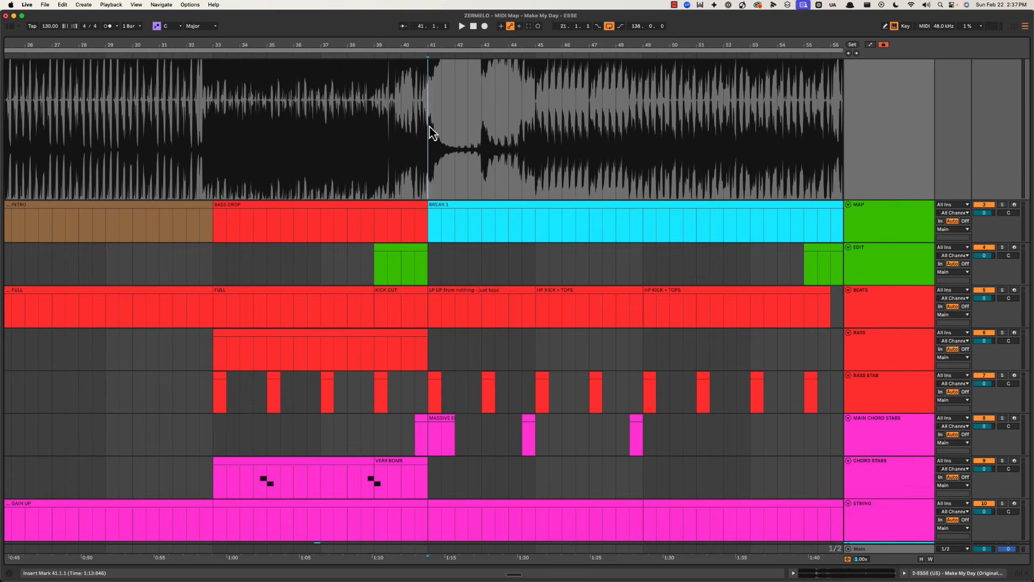
{"action": "key", "text": "space"}
{"action": "left_click_drag", "start_coordinate": [450, 45], "coordinate": [356, 44]}
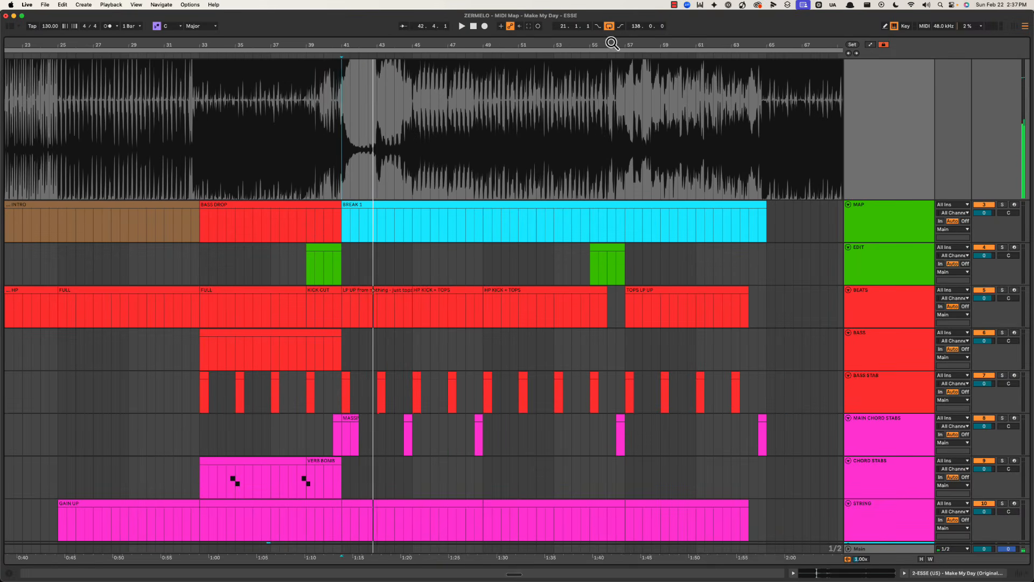
{"action": "left_click_drag", "start_coordinate": [612, 43], "coordinate": [396, 44]}
Step: Switch to the Chrome cheat sheet and review the Break 1 checklist from "Give them a break" through "*Entry"
{"action": "key", "text": "super+Tab"}
{"action": "scroll", "coordinate": [555, 329], "scroll_direction": "down", "scroll_amount": 2}
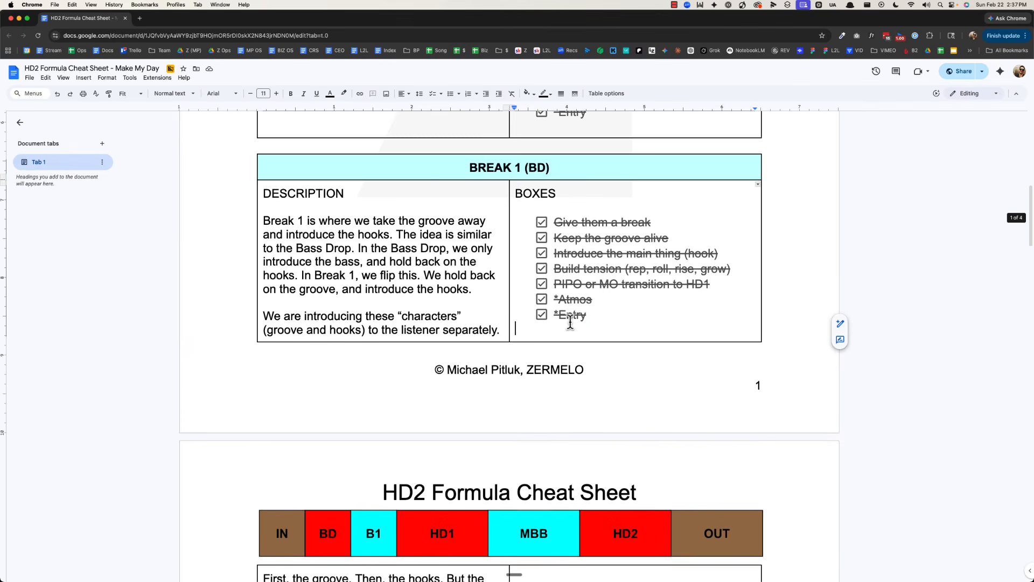
{"action": "left_click_drag", "start_coordinate": [597, 316], "coordinate": [549, 229]}
{"action": "left_click", "coordinate": [609, 225]}
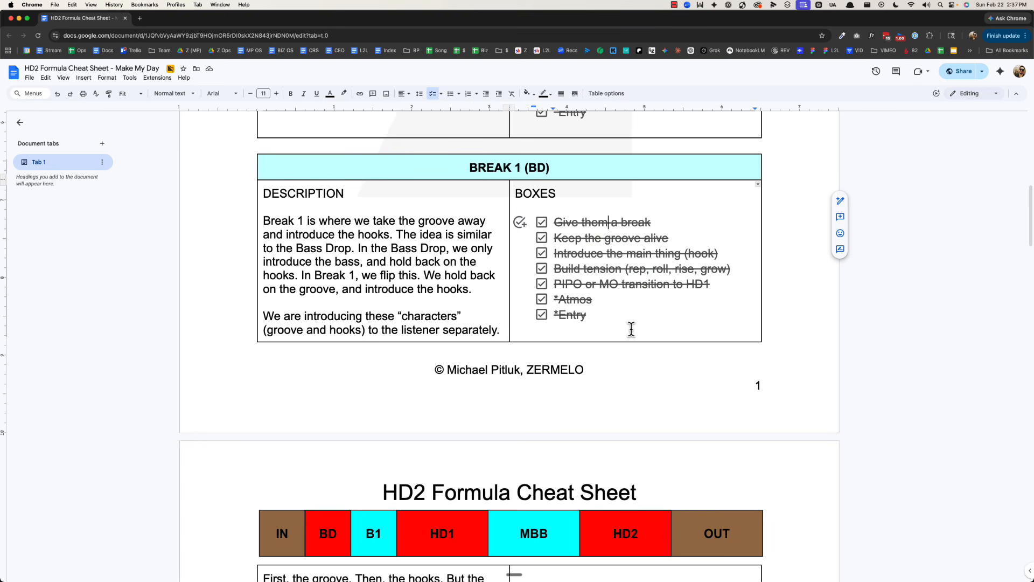
{"action": "left_click", "coordinate": [607, 319]}
{"action": "key", "text": "shift+Up"}
{"action": "key", "text": "shift+Up"}
{"action": "key", "text": "shift+Up"}
{"action": "key", "text": "shift+Up"}
{"action": "key", "text": "shift+Up"}
{"action": "key", "text": "shift+Up"}
{"action": "key", "text": "shift+Home"}
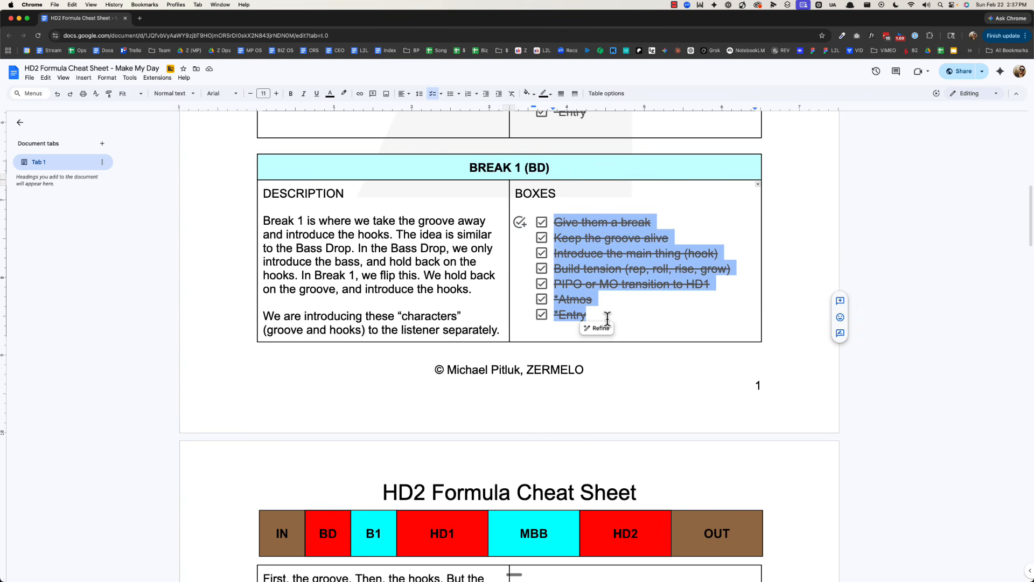
{"action": "key", "text": "Left"}
{"action": "key", "text": "shift+Down"}
{"action": "key", "text": "shift+Down"}
{"action": "key", "text": "shift+Down"}
{"action": "key", "text": "shift+Down"}
{"action": "key", "text": "shift+Down"}
{"action": "key", "text": "shift+Down"}
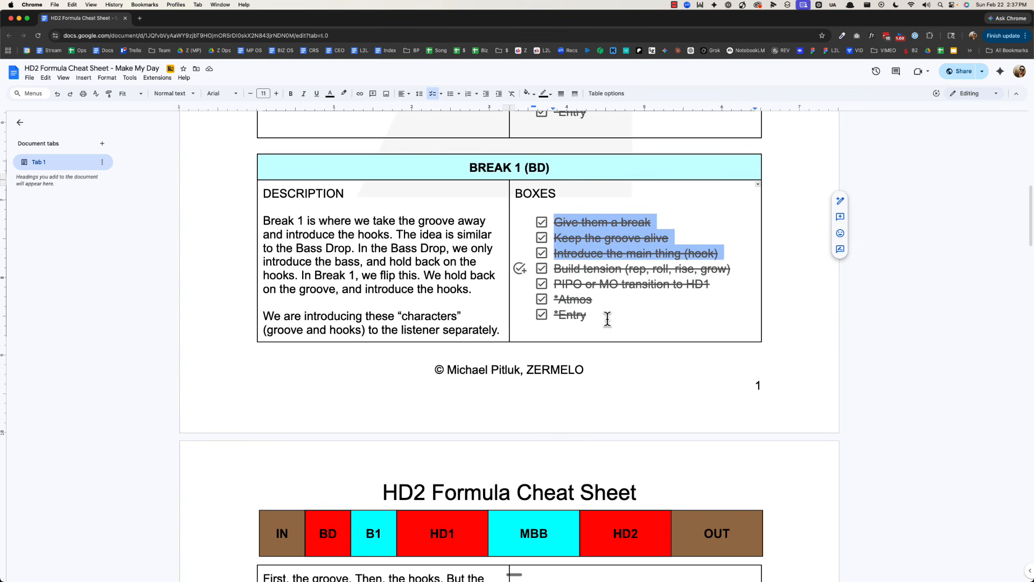
{"action": "key", "text": "shift+Right"}
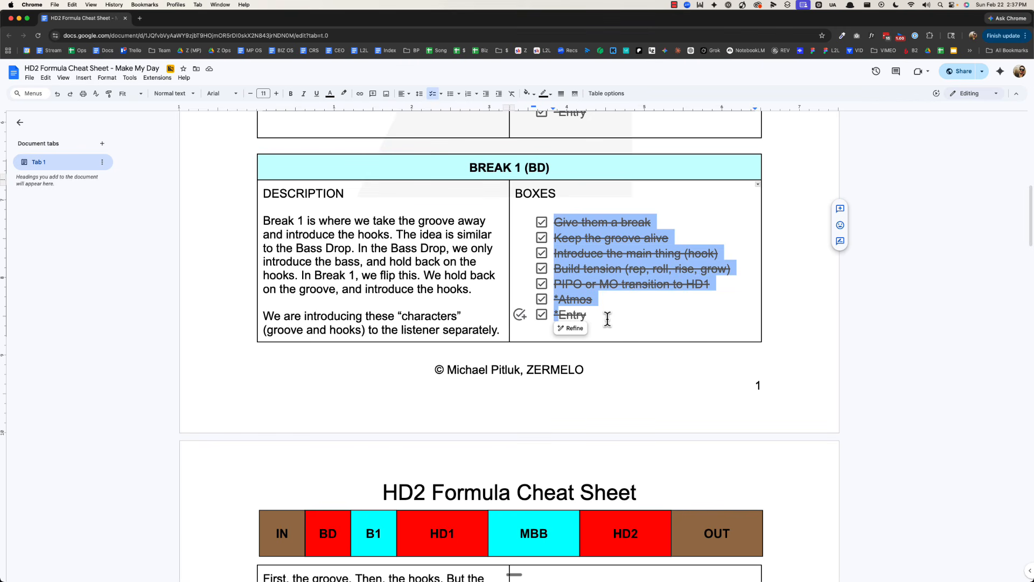
{"action": "key", "text": "shift+alt+Right"}
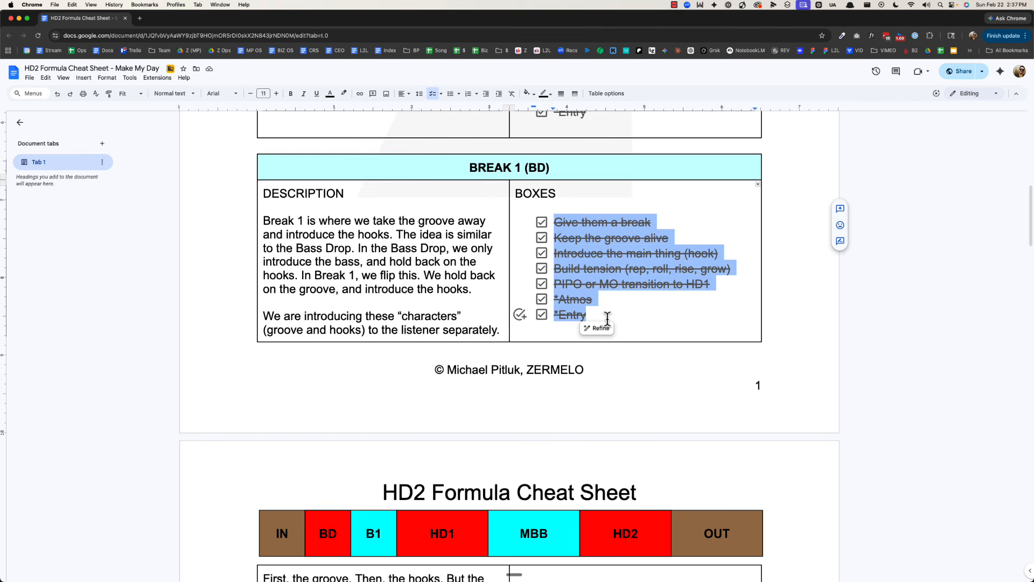
{"action": "left_click", "coordinate": [607, 319]}
{"action": "key", "text": "shift+Up"}
{"action": "key", "text": "shift+Up"}
{"action": "key", "text": "shift+Up"}
{"action": "key", "text": "shift+Up"}
{"action": "key", "text": "shift+Up"}
{"action": "key", "text": "shift+Up"}
{"action": "key", "text": "shift+Up"}
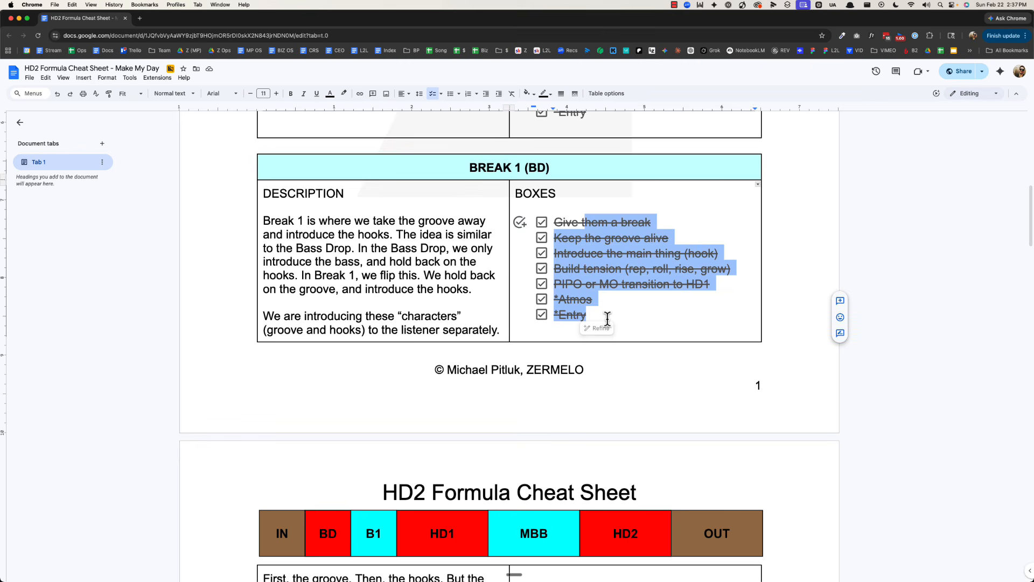
{"action": "left_click", "coordinate": [667, 220]}
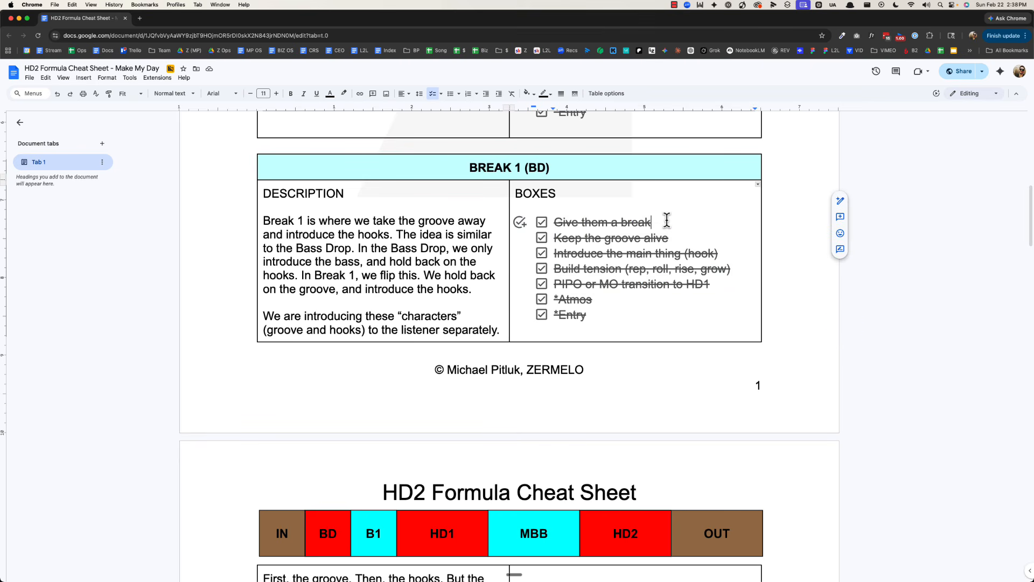
Step: Bring up the cheat sheet's Hook Drop 1 section and set Live's insert marker at bar 64 of the reference track for comparison
{"action": "scroll", "coordinate": [563, 345], "scroll_direction": "down", "scroll_amount": 7}
{"action": "scroll", "coordinate": [427, 374], "scroll_direction": "up", "scroll_amount": 3}
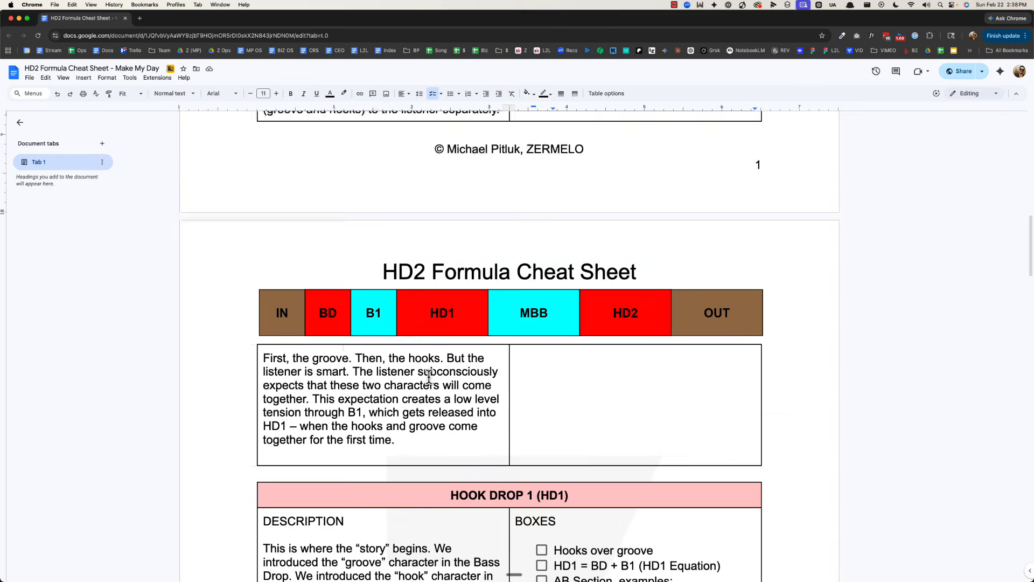
{"action": "scroll", "coordinate": [428, 377], "scroll_direction": "down", "scroll_amount": 6}
{"action": "key", "text": "super+Tab"}
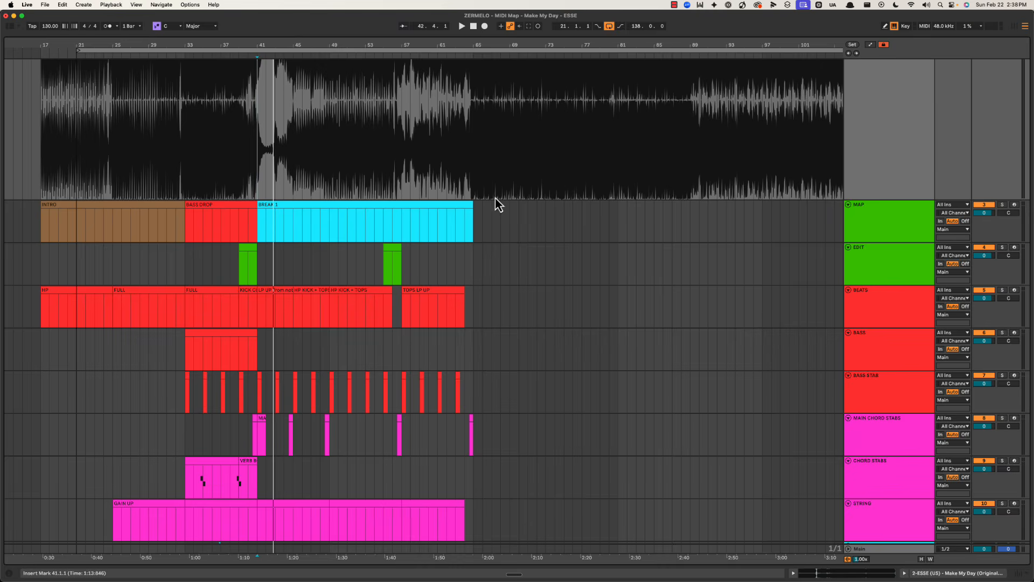
{"action": "scroll", "coordinate": [474, 124], "scroll_direction": "up", "scroll_amount": 4}
{"action": "left_click_drag", "start_coordinate": [481, 43], "coordinate": [506, 33]}
{"action": "left_click", "coordinate": [452, 154]}
{"action": "key", "text": "super+Tab"}
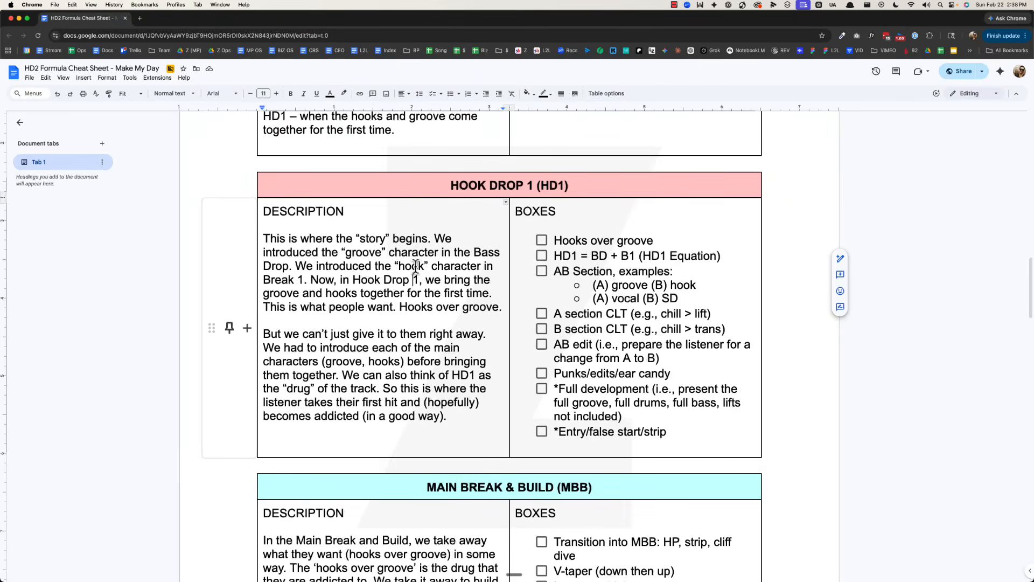
{"action": "left_click", "coordinate": [435, 241]}
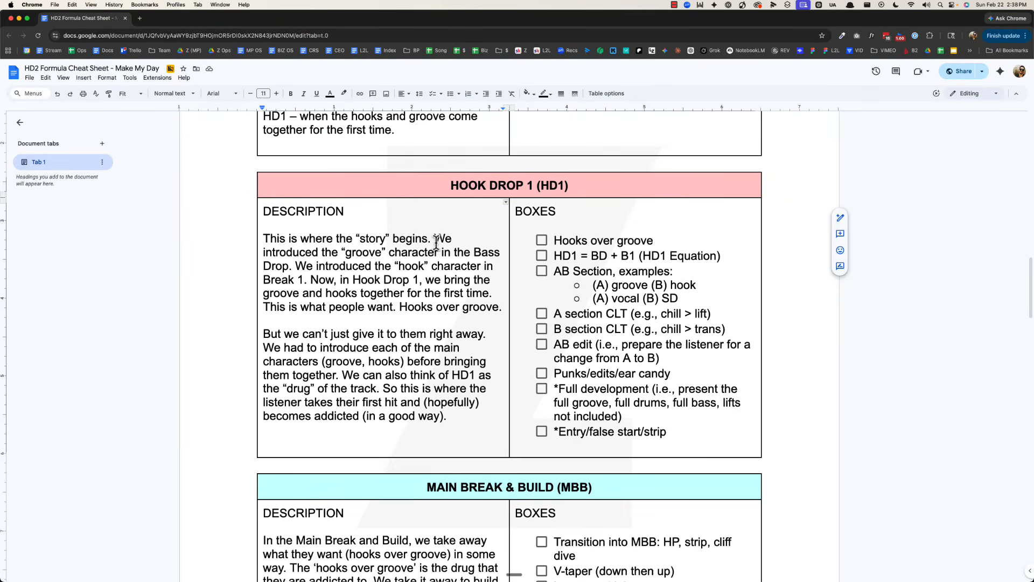
Step: Switch to Live and highlight reference audio from bars 47 to 57 in Break 1 and bars 66 to 86 in the following drop
{"action": "key", "text": "super+Tab"}
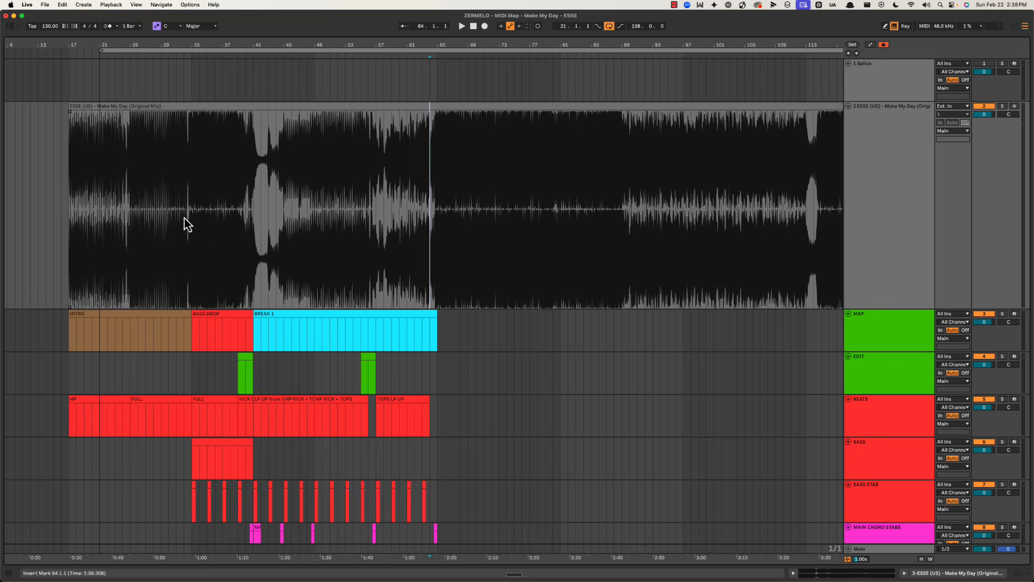
{"action": "left_click_drag", "start_coordinate": [186, 218], "coordinate": [242, 293]}
{"action": "left_click", "coordinate": [299, 278]}
{"action": "left_click", "coordinate": [376, 294], "text": "shift"}
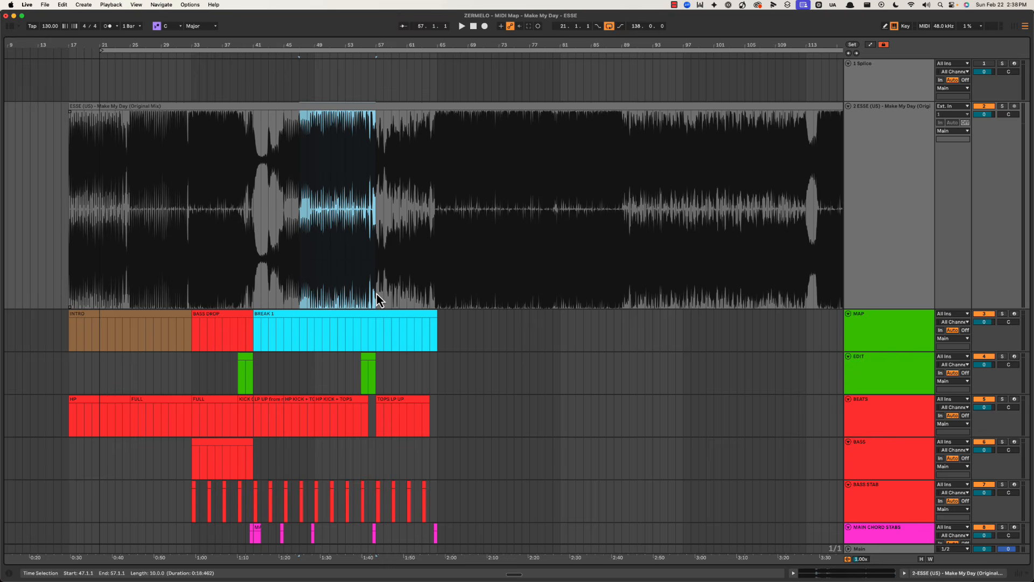
{"action": "scroll", "coordinate": [377, 294], "scroll_direction": "right", "scroll_amount": 5}
{"action": "left_click_drag", "start_coordinate": [371, 196], "coordinate": [529, 287]}
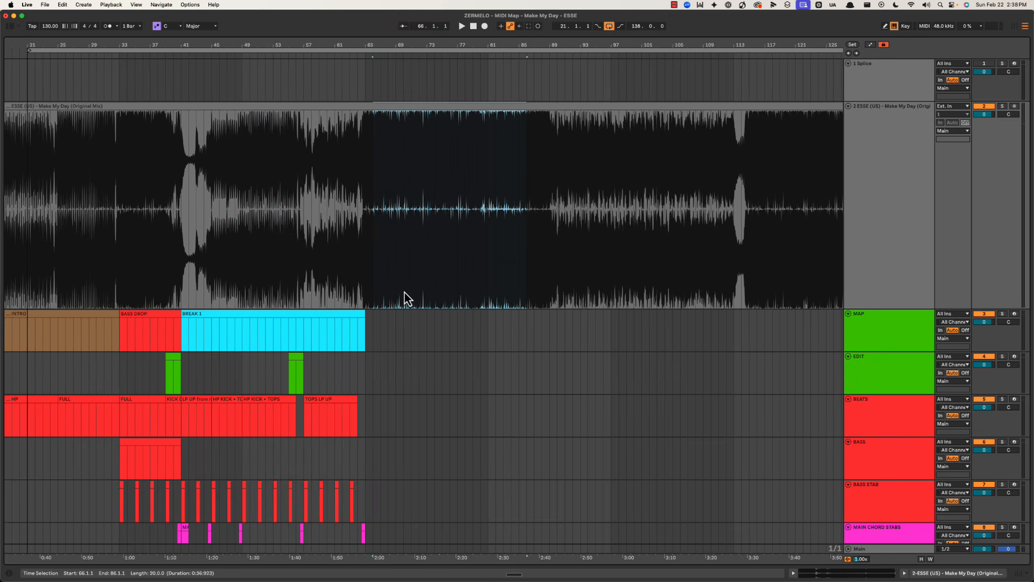
Step: Compare the reference track's Bass Drop at bars 34–39, Break 1 at bars 46–55 and the hook drop at bars 65–82
{"action": "scroll", "coordinate": [245, 237], "scroll_direction": "left", "scroll_amount": 8}
{"action": "left_click_drag", "start_coordinate": [234, 196], "coordinate": [257, 269]}
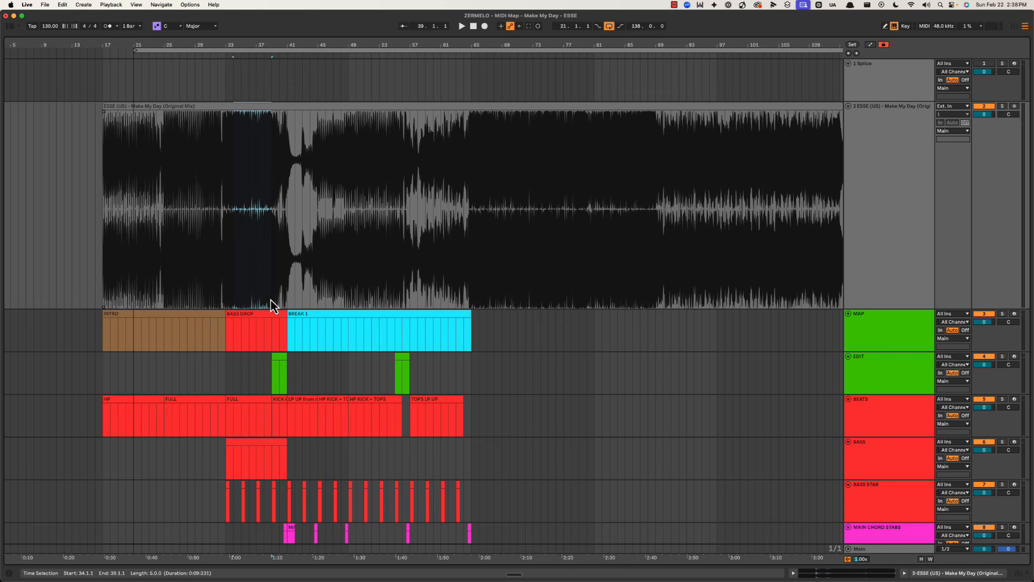
{"action": "left_click_drag", "start_coordinate": [325, 215], "coordinate": [427, 250]}
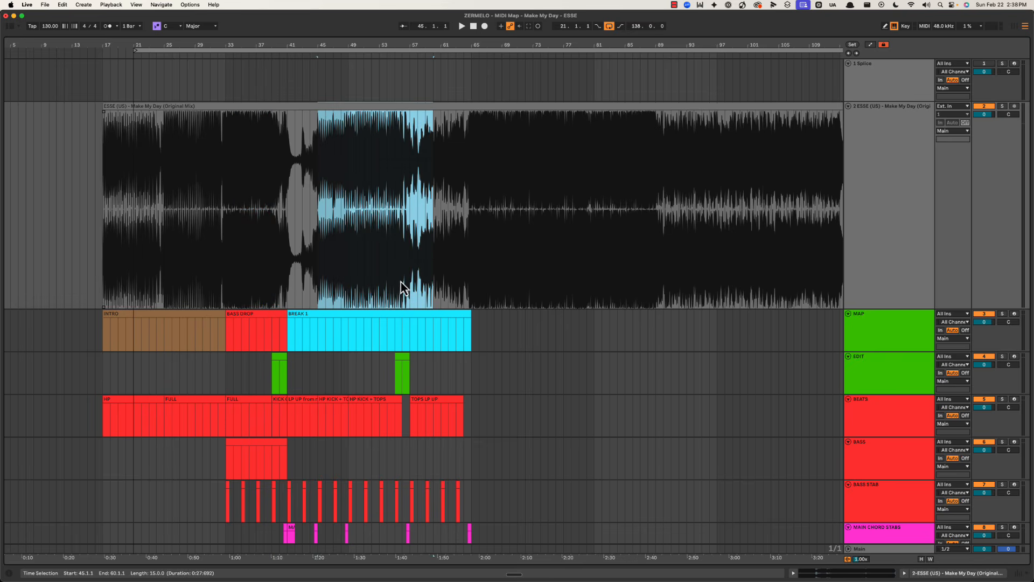
{"action": "left_click_drag", "start_coordinate": [234, 211], "coordinate": [272, 270]}
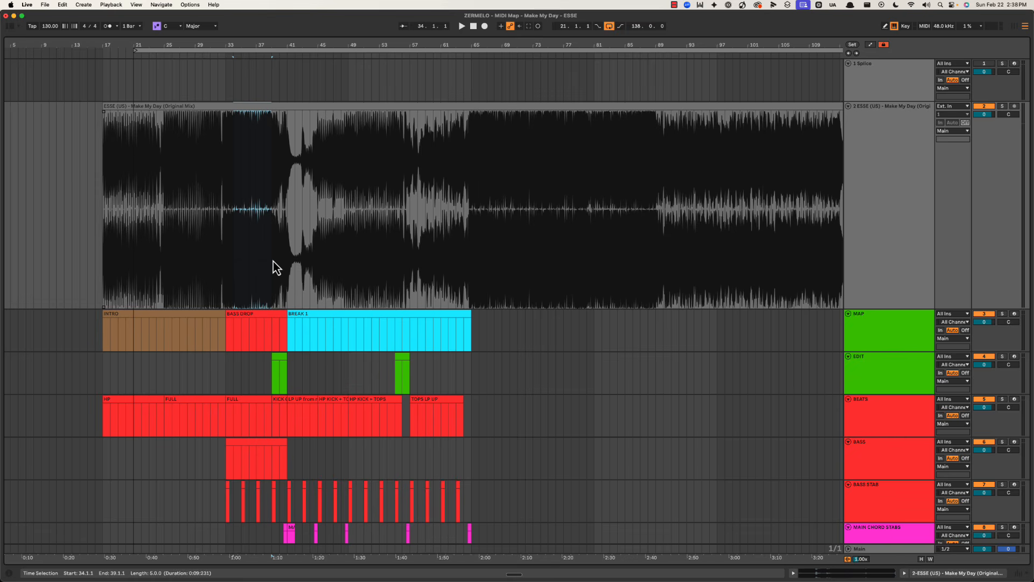
{"action": "left_click_drag", "start_coordinate": [327, 193], "coordinate": [394, 274]}
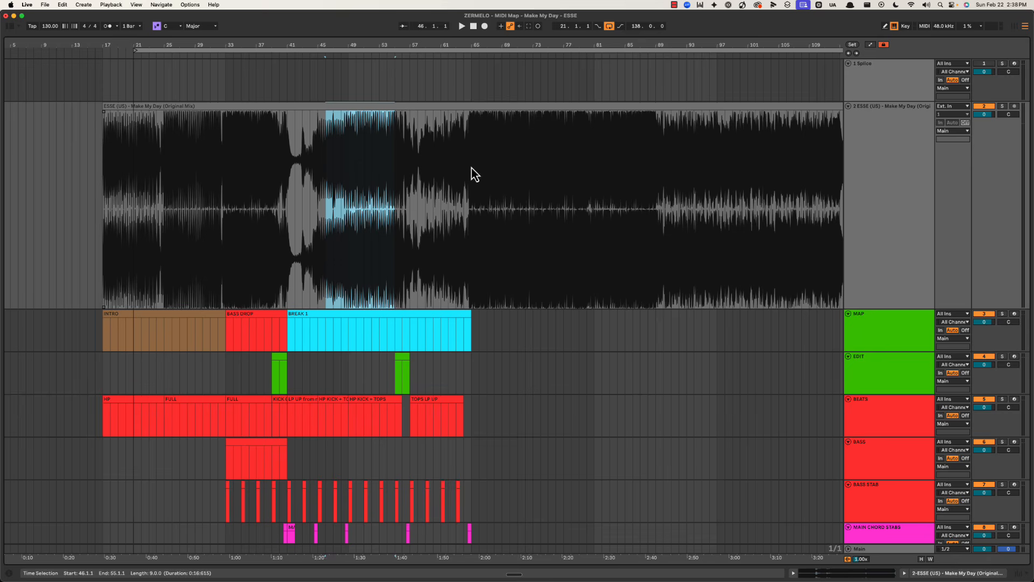
{"action": "left_click_drag", "start_coordinate": [471, 167], "coordinate": [603, 231]}
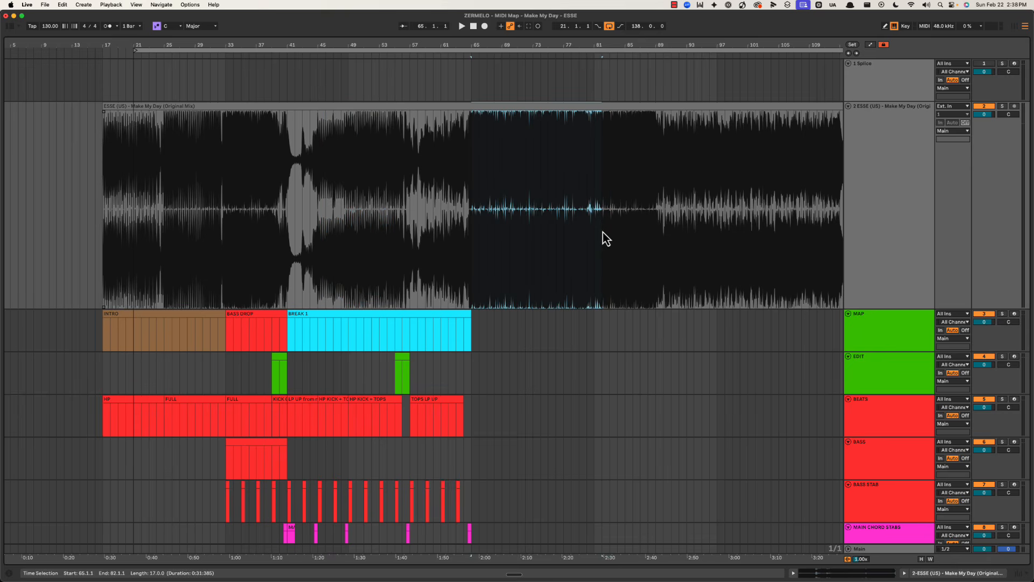
{"action": "key", "text": "super+Tab"}
{"action": "key", "text": "super+Tab"}
Step: Highlight the second drop at bars 117–133, and place the insert marker at bar 65 where Hook Drop 1 starts
{"action": "left_click_drag", "start_coordinate": [504, 47], "coordinate": [505, 40]}
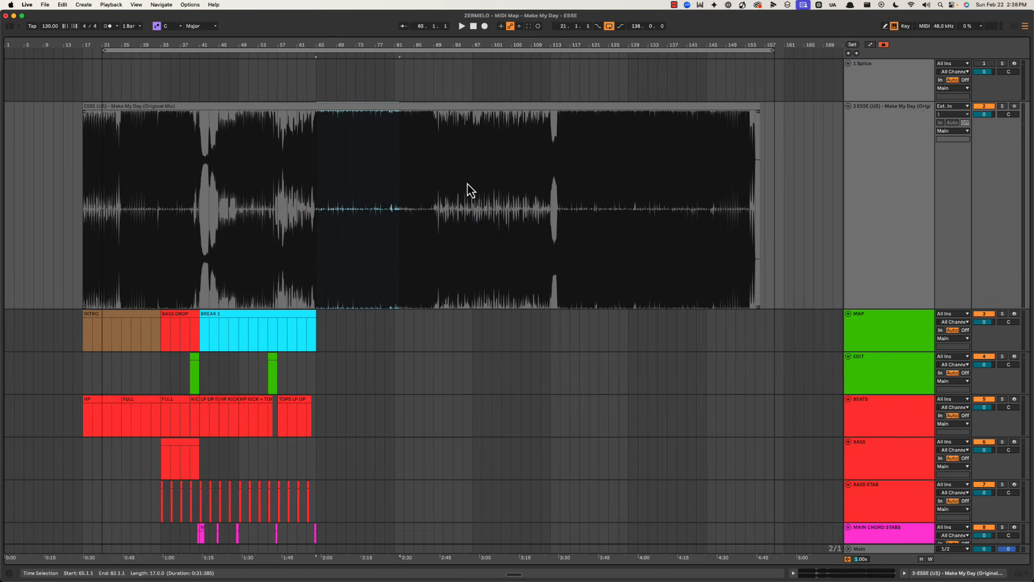
{"action": "left_click_drag", "start_coordinate": [466, 189], "coordinate": [645, 161]}
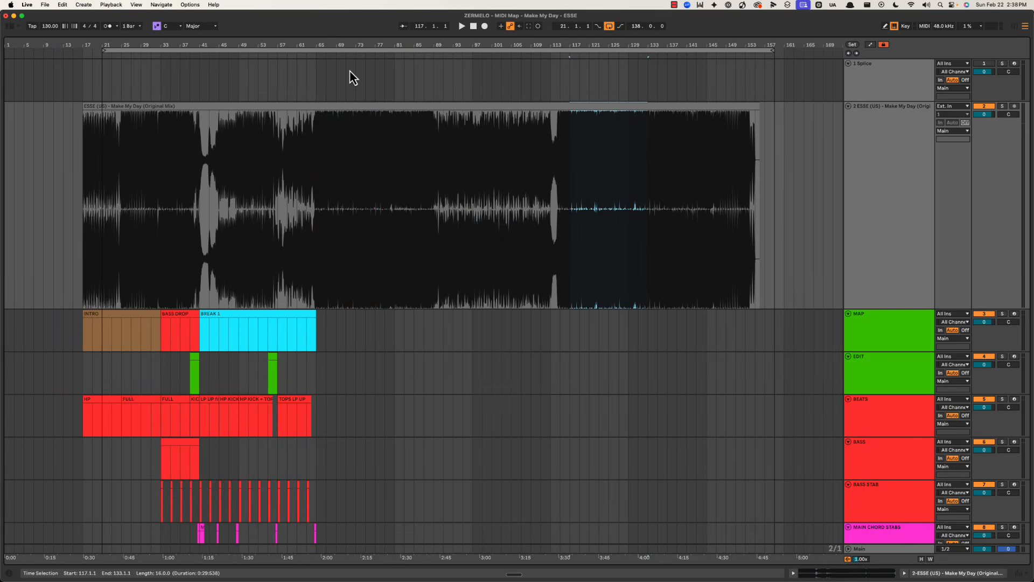
{"action": "left_click_drag", "start_coordinate": [327, 42], "coordinate": [397, 49]}
{"action": "left_click", "coordinate": [366, 171]}
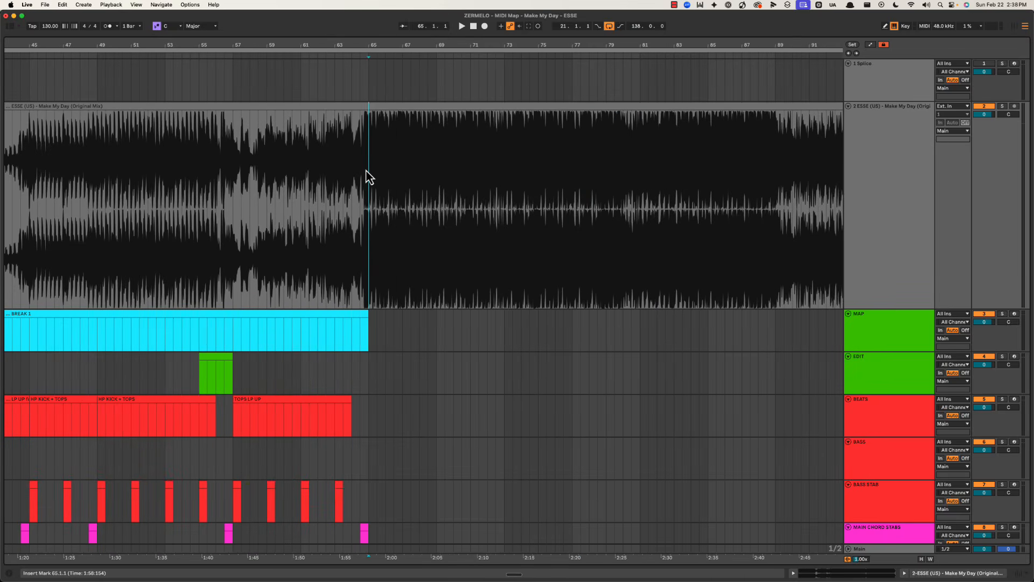
Step: Switch to the Chrome cheat sheet, highlight the opening Hook Drop 1 description and check off "Hooks over groove"
{"action": "key", "text": "super+Tab"}
{"action": "triple_click", "coordinate": [408, 237]}
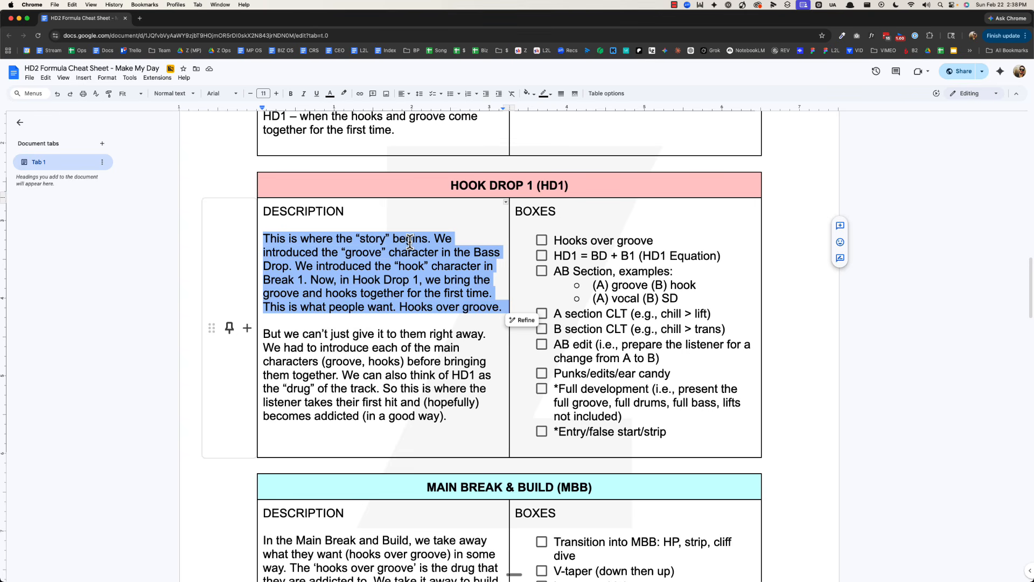
{"action": "double_click", "coordinate": [330, 237]}
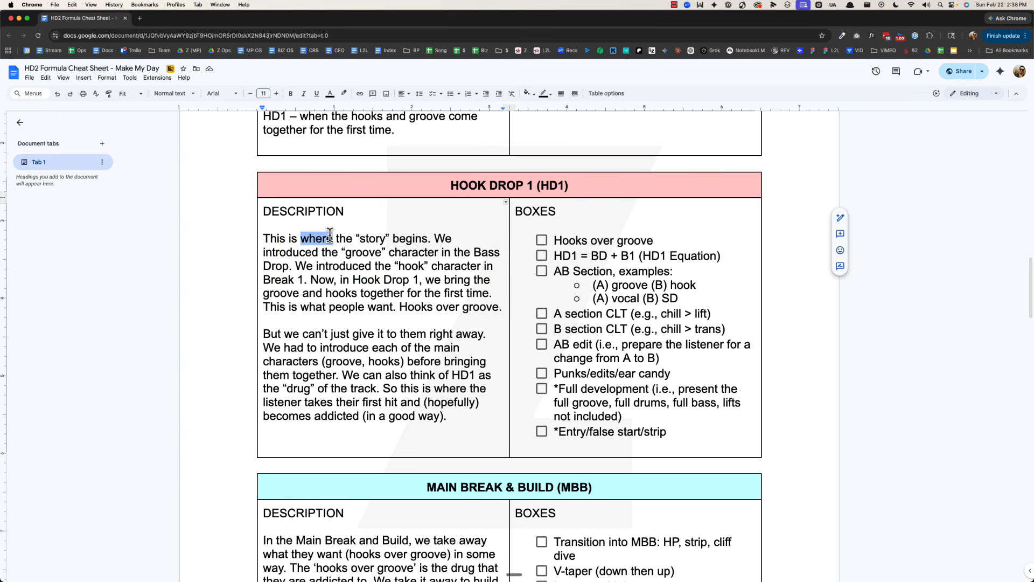
{"action": "left_click", "coordinate": [541, 240]}
{"action": "left_click", "coordinate": [408, 252]}
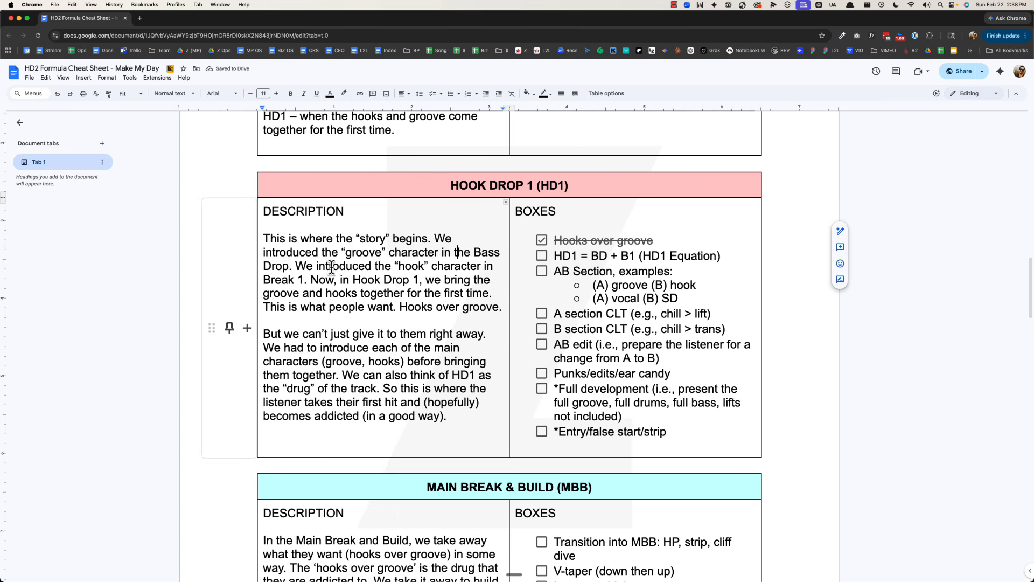
Step: Follow the opening Hook Drop 1 description and select the line "This is what people want. Hooks over groove."
{"action": "left_click", "coordinate": [307, 266]}
{"action": "left_click", "coordinate": [311, 279]}
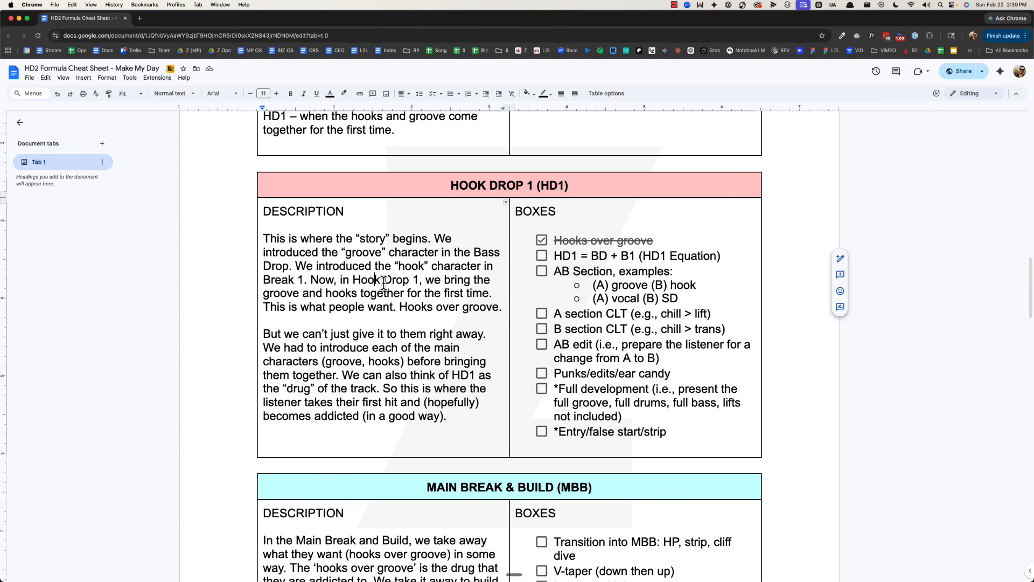
{"action": "left_click", "coordinate": [307, 294]}
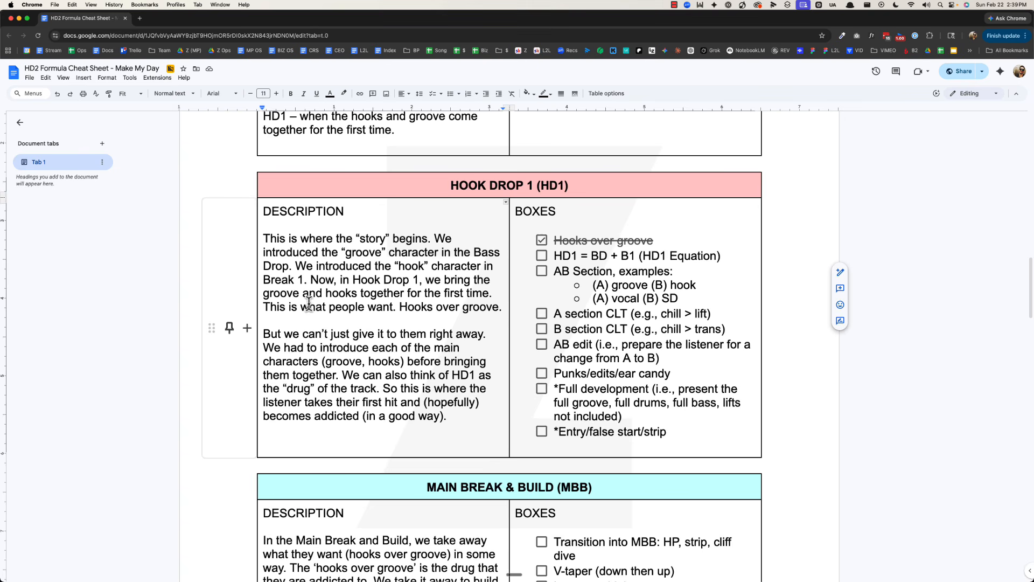
{"action": "left_click", "coordinate": [310, 305]}
{"action": "key", "text": "super+shift+Left"}
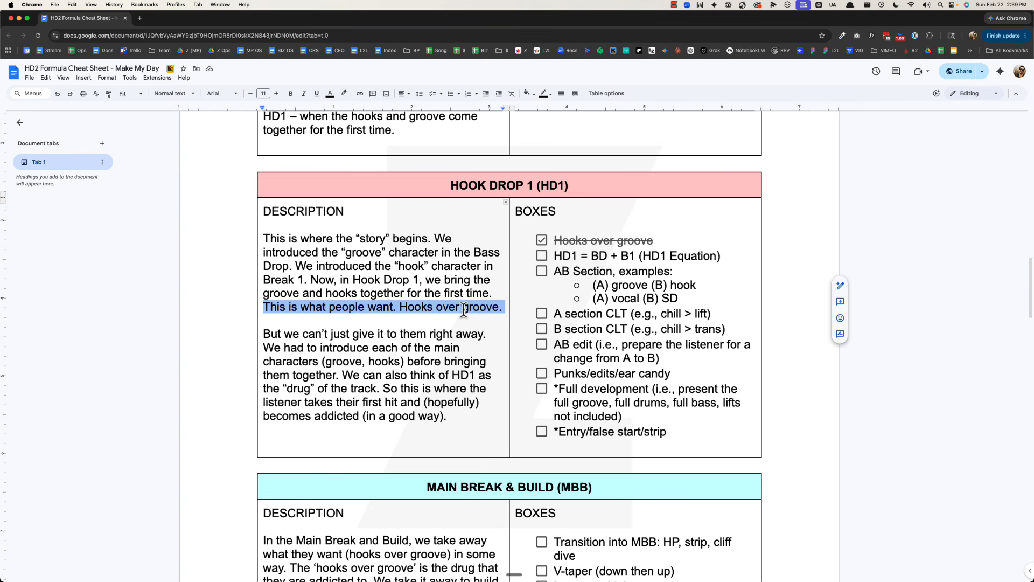
Step: Apply a yellow highlight to the "Hooks over groove" item in the Hook Drop 1 checklist
{"action": "left_click", "coordinate": [675, 235]}
{"action": "key", "text": "super+shift+Left"}
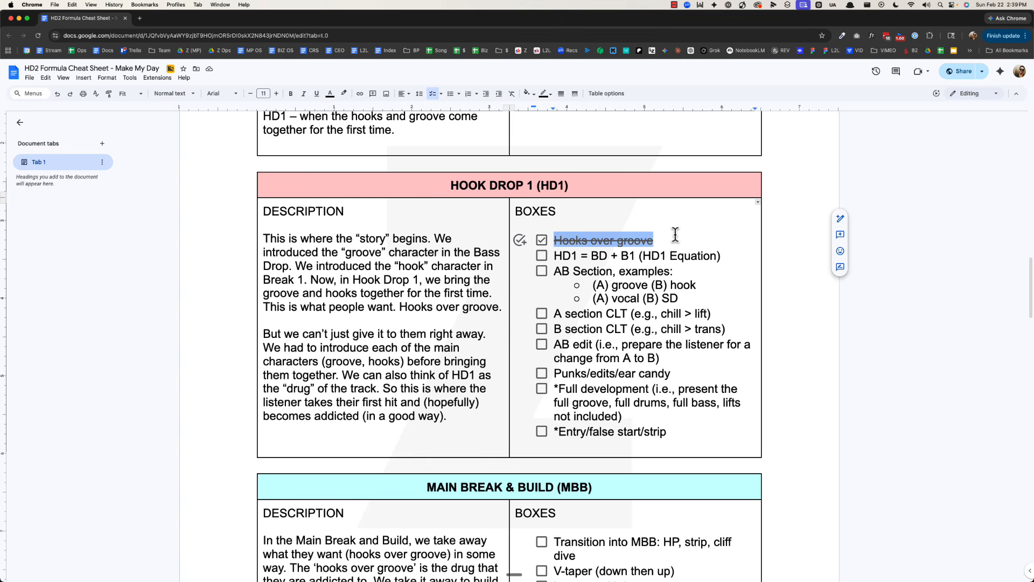
{"action": "left_click", "coordinate": [344, 94]}
{"action": "left_click", "coordinate": [372, 139]}
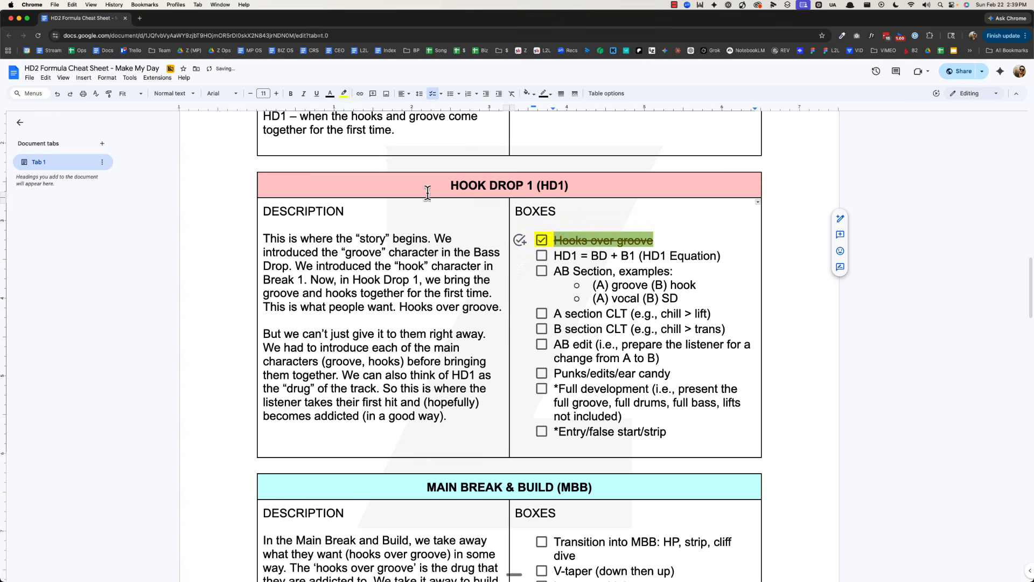
Step: Switch to Live and compare the reference track's Bass Drop, Break 1 at bars 44–57 and hook drop at bars 66–84
{"action": "key", "text": "super+Tab"}
{"action": "left_click_drag", "start_coordinate": [243, 205], "coordinate": [401, 204]}
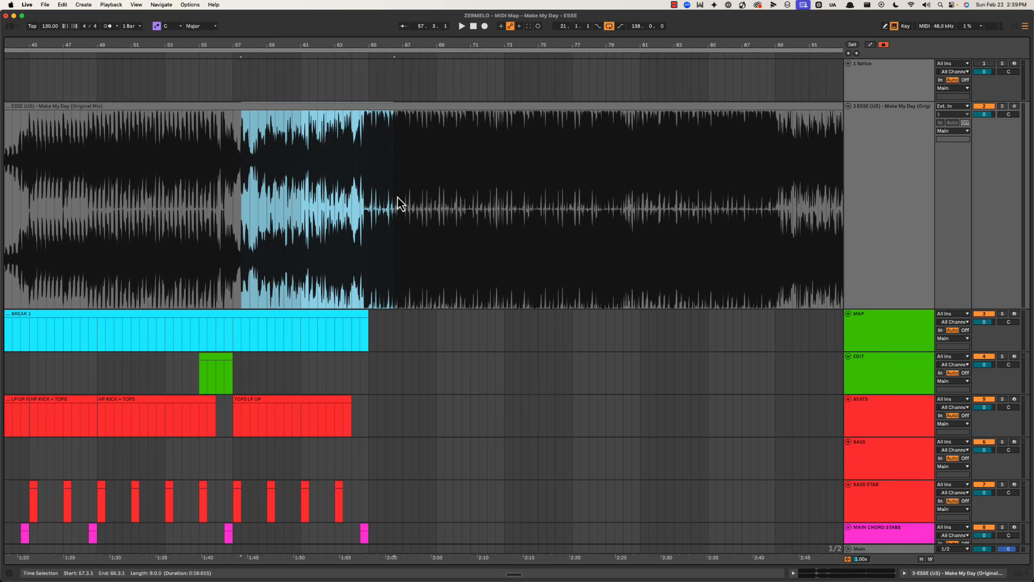
{"action": "scroll", "coordinate": [363, 195], "scroll_direction": "left", "scroll_amount": 5}
{"action": "left_click_drag", "start_coordinate": [377, 45], "coordinate": [365, 29]}
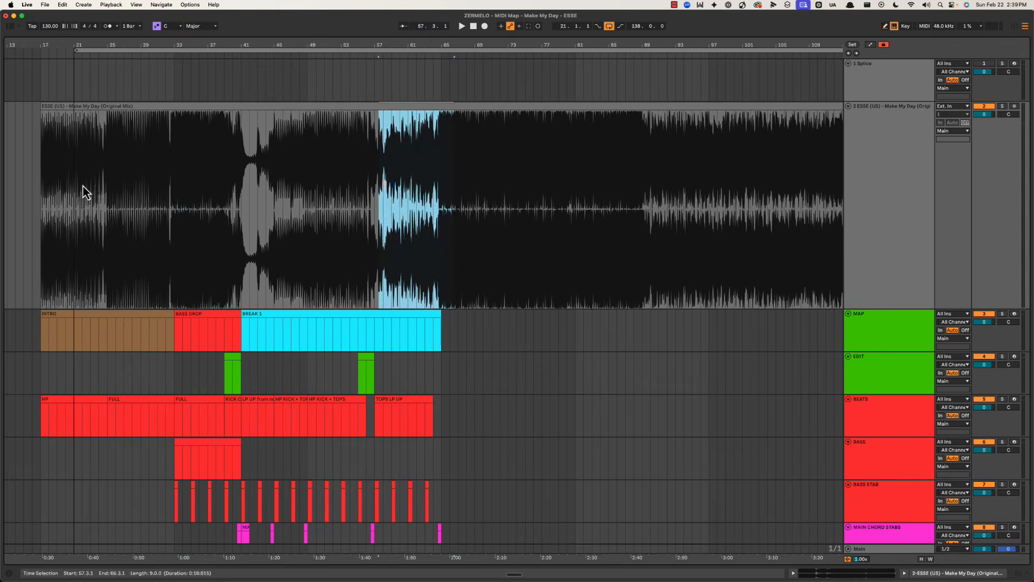
{"action": "left_click_drag", "start_coordinate": [178, 183], "coordinate": [217, 279]}
{"action": "left_click_drag", "start_coordinate": [266, 172], "coordinate": [376, 282]}
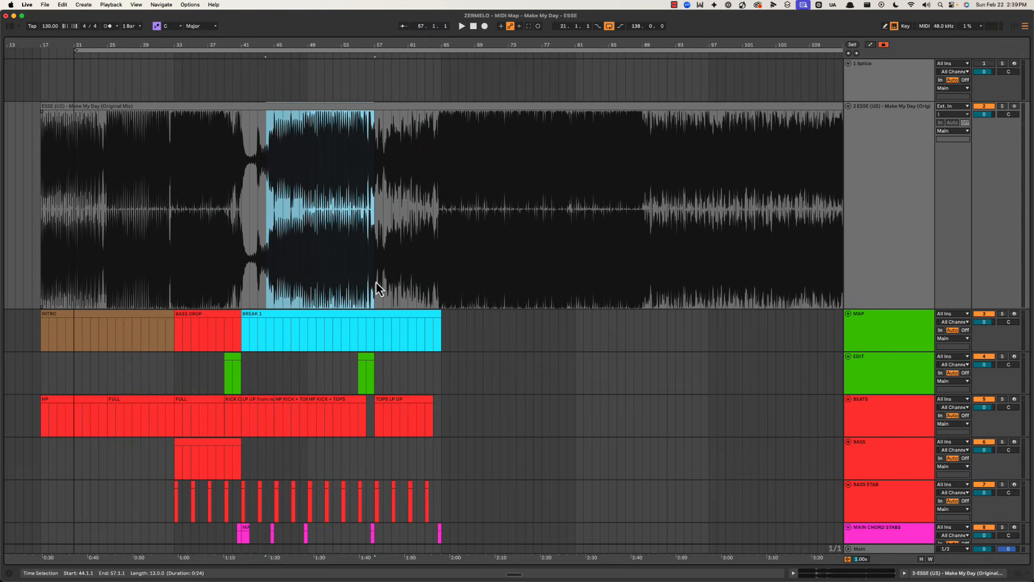
{"action": "left_click_drag", "start_coordinate": [449, 178], "coordinate": [602, 245]}
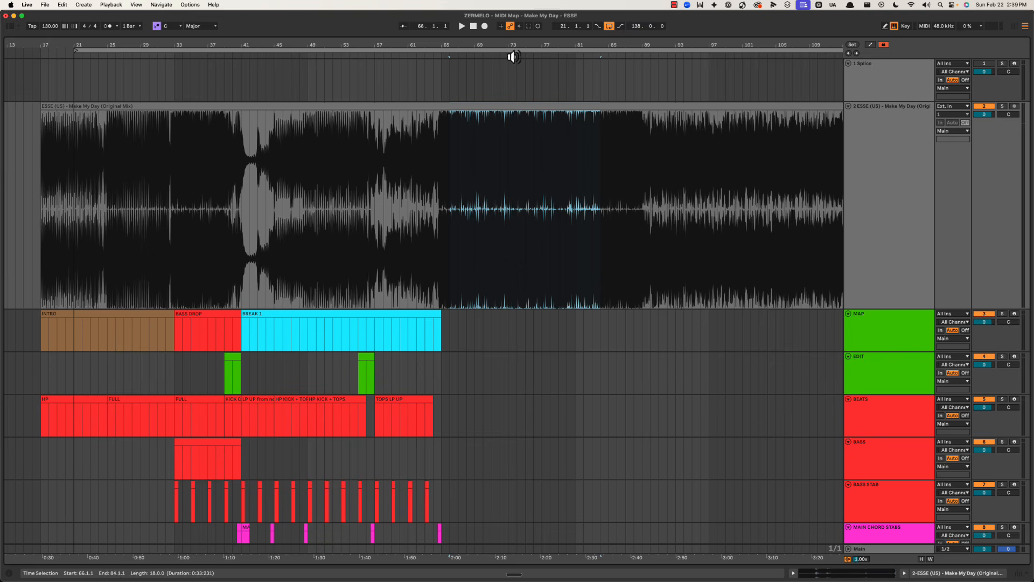
Step: Place the insert marker at bar 65, where Break 1 ends, and play the start of the hook drop
{"action": "left_click_drag", "start_coordinate": [460, 43], "coordinate": [420, 46]}
{"action": "scroll", "coordinate": [402, 304], "scroll_direction": "down", "scroll_amount": 5}
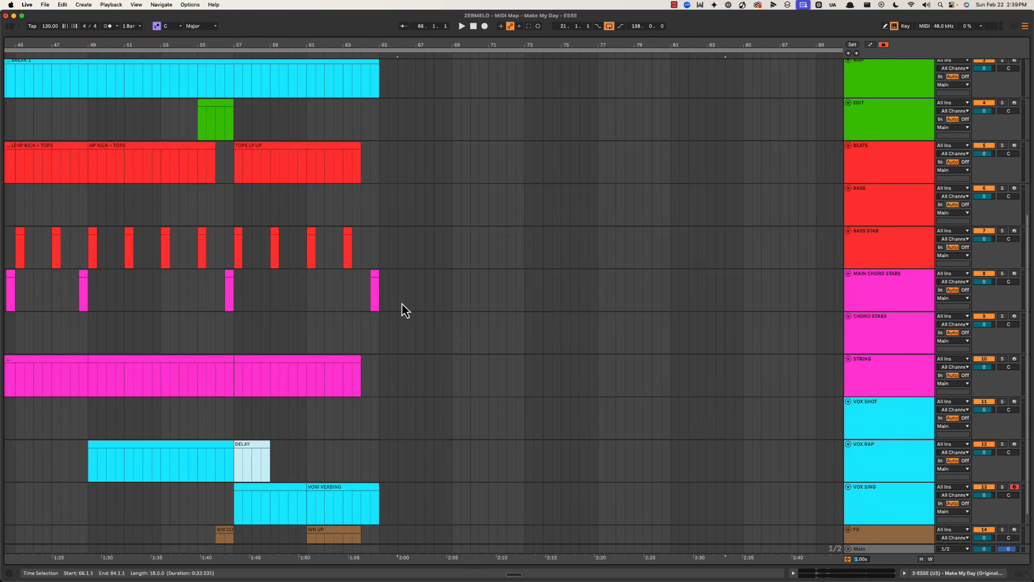
{"action": "scroll", "coordinate": [379, 175], "scroll_direction": "up", "scroll_amount": 3}
{"action": "left_click", "coordinate": [380, 162]}
{"action": "scroll", "coordinate": [382, 118], "scroll_direction": "up", "scroll_amount": 6}
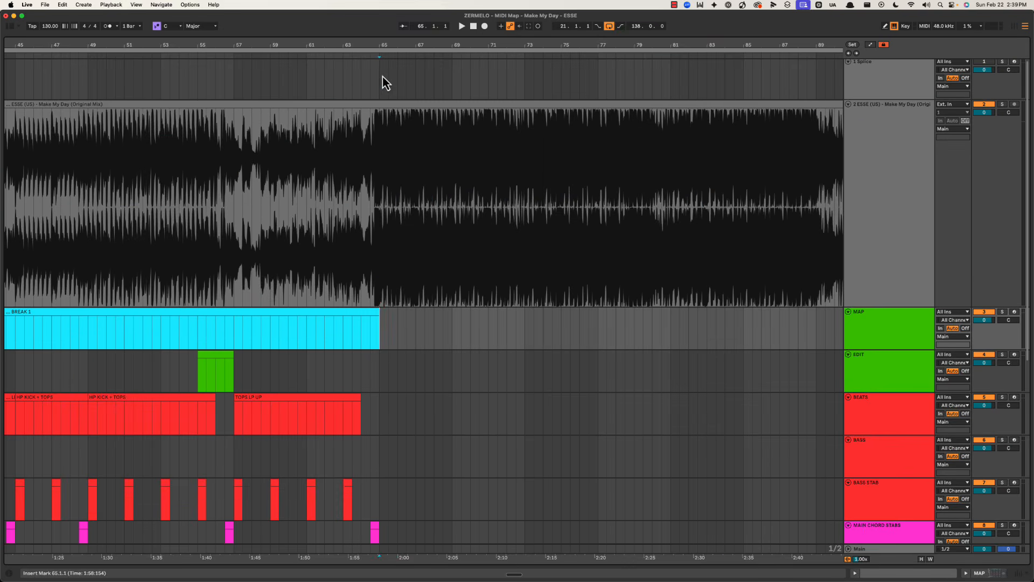
{"action": "left_click_drag", "start_coordinate": [384, 44], "coordinate": [415, 43]}
{"action": "key", "text": "space"}
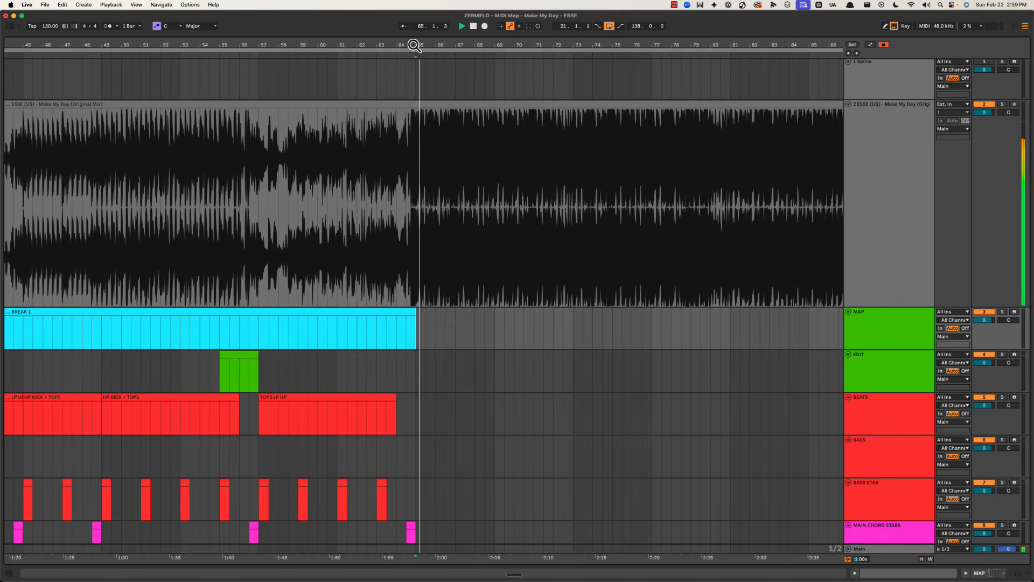
Step: Play the Bass Drop from bar 33 for comparison and highlight its audio from bars 33 to 40
{"action": "left_click", "coordinate": [407, 184]}
{"action": "left_click_drag", "start_coordinate": [401, 44], "coordinate": [614, 43]}
{"action": "scroll", "coordinate": [841, 414], "scroll_direction": "down", "scroll_amount": 3}
{"action": "scroll", "coordinate": [521, 195], "scroll_direction": "up", "scroll_amount": 3}
{"action": "left_click", "coordinate": [247, 178]}
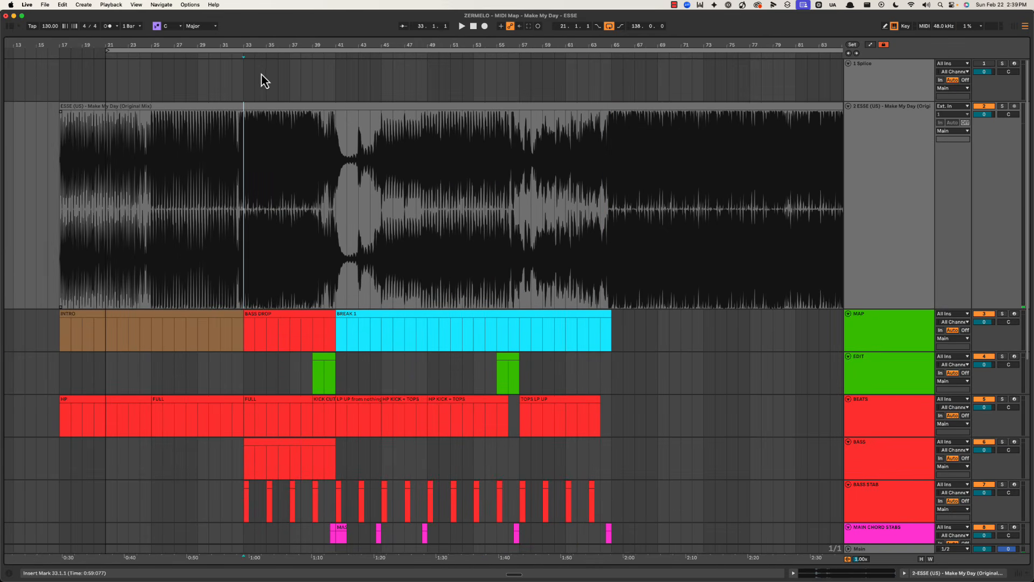
{"action": "key", "text": "space"}
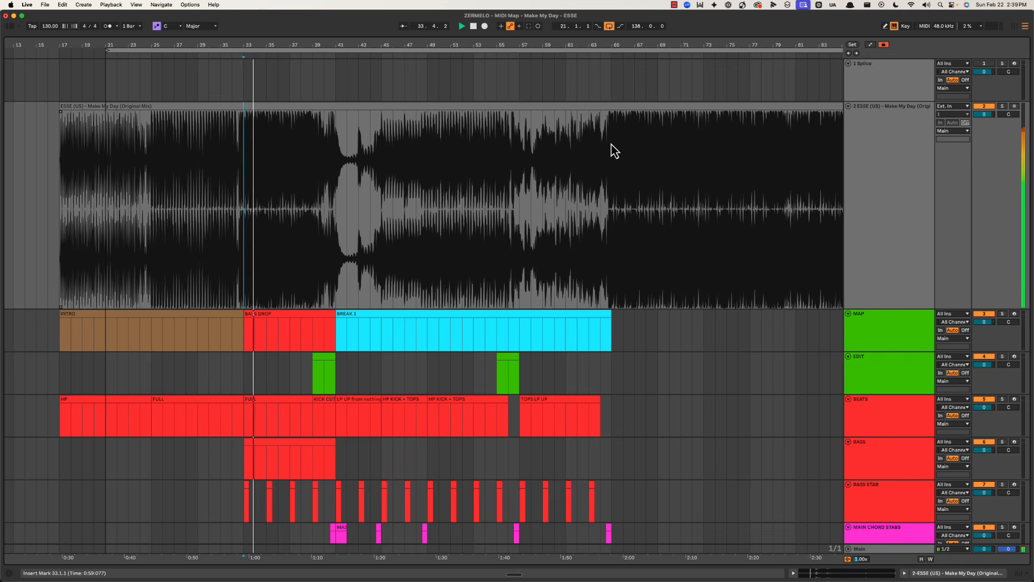
{"action": "left_click_drag", "start_coordinate": [243, 142], "coordinate": [319, 139]}
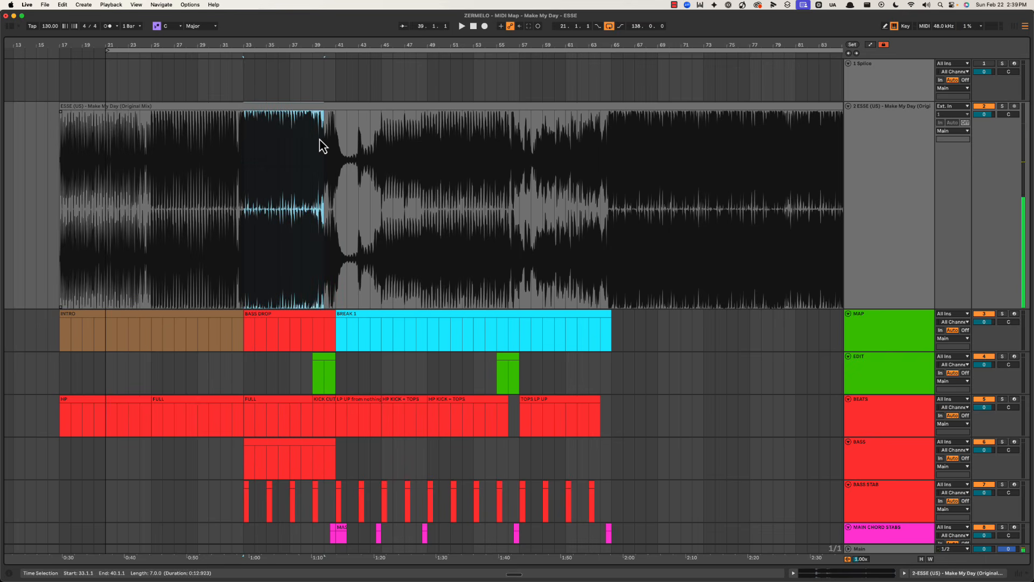
{"action": "left_click", "coordinate": [242, 146]}
Step: Play the transition from Break 1 into the hook drop from bar 64, and return the insert marker to bar 65
{"action": "left_click", "coordinate": [609, 154]}
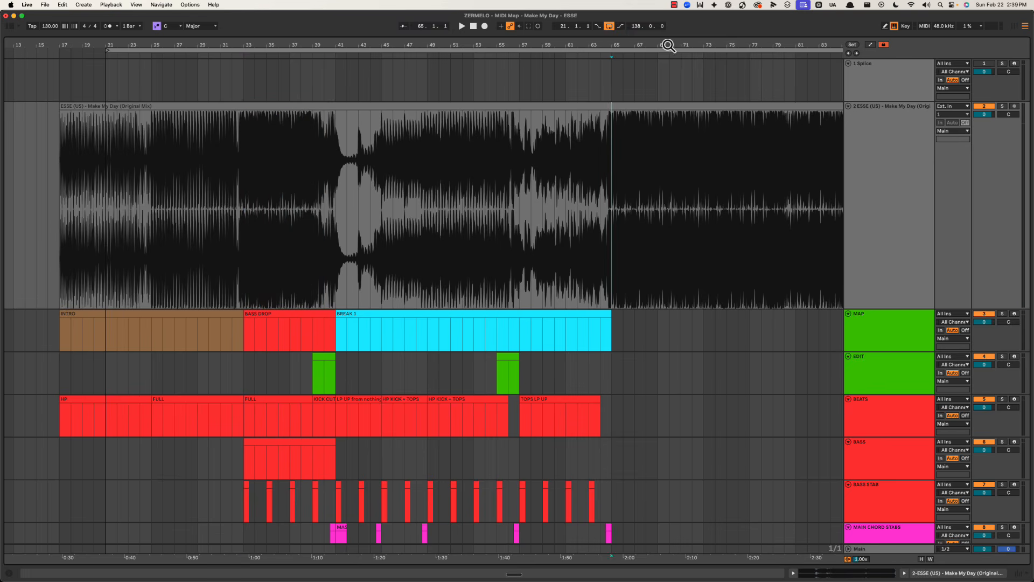
{"action": "left_click_drag", "start_coordinate": [670, 44], "coordinate": [622, 45]}
{"action": "left_click", "coordinate": [511, 164]}
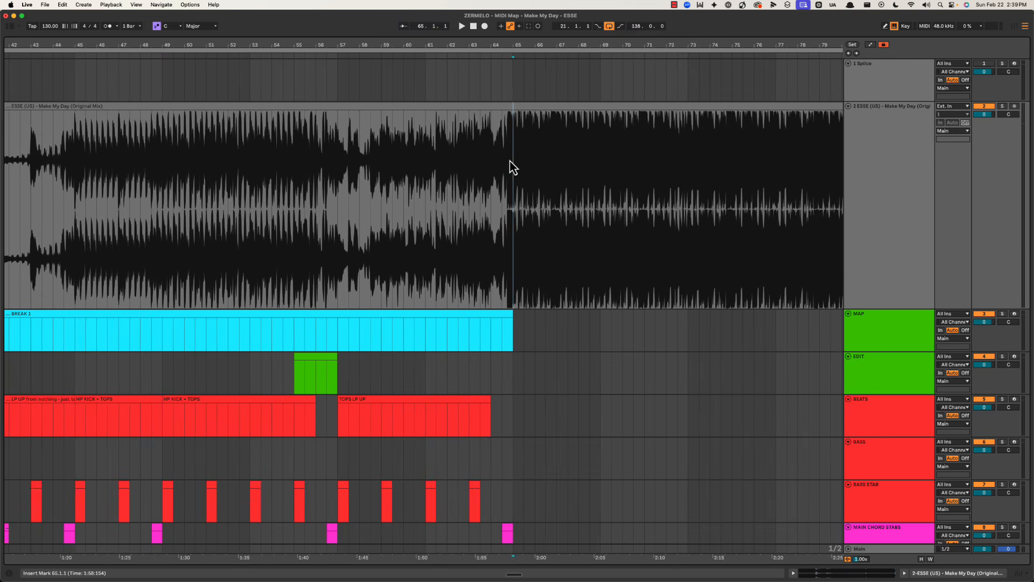
{"action": "left_click", "coordinate": [502, 162]}
{"action": "key", "text": "space"}
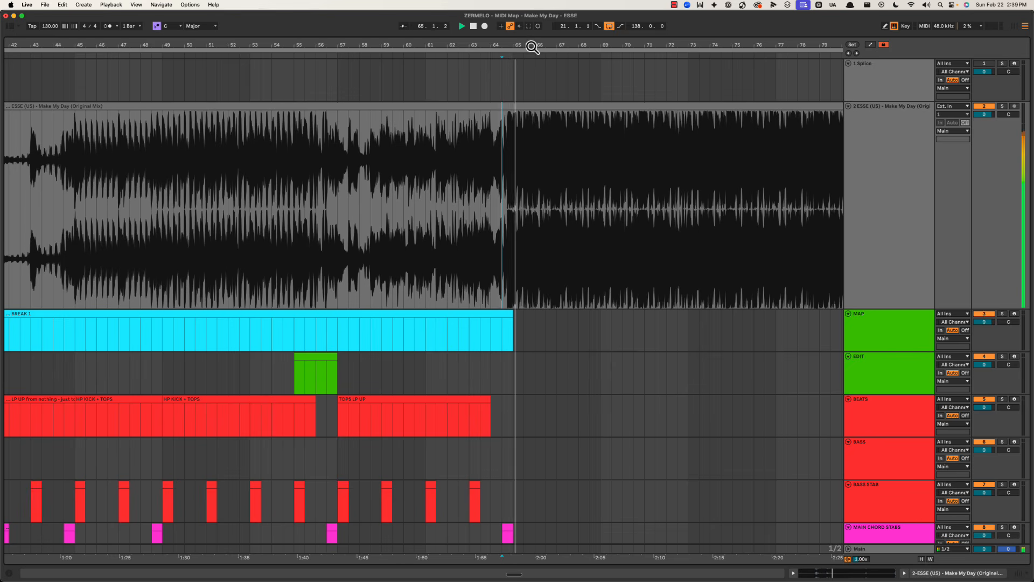
{"action": "key", "text": "space"}
{"action": "left_click_drag", "start_coordinate": [318, 161], "coordinate": [514, 150]}
{"action": "left_click", "coordinate": [513, 150]}
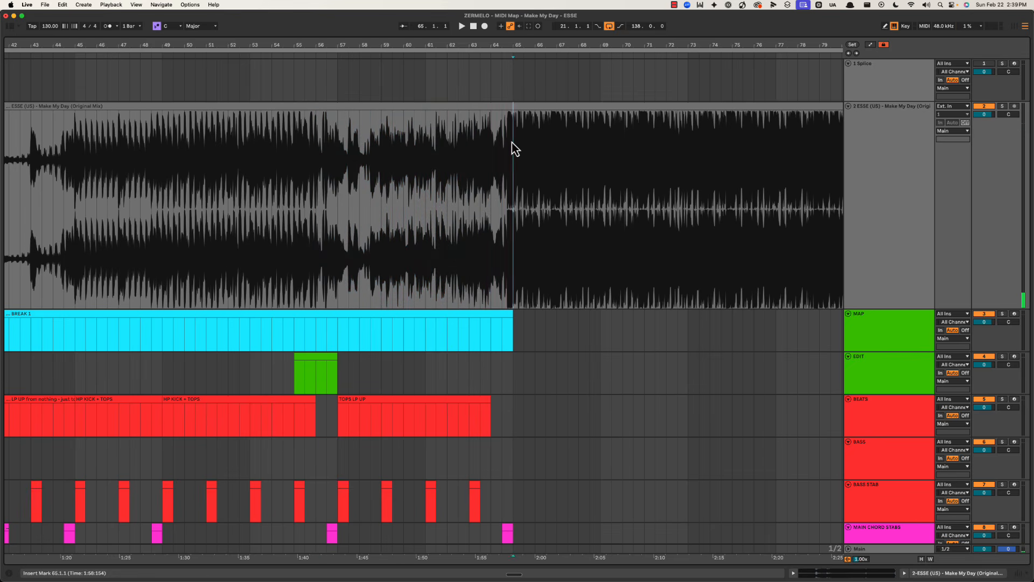
Step: Play the hook drop from bar 65 and highlight the Bass Drop audio from bars 33 to 37 for comparison
{"action": "scroll", "coordinate": [512, 142], "scroll_direction": "right", "scroll_amount": 5}
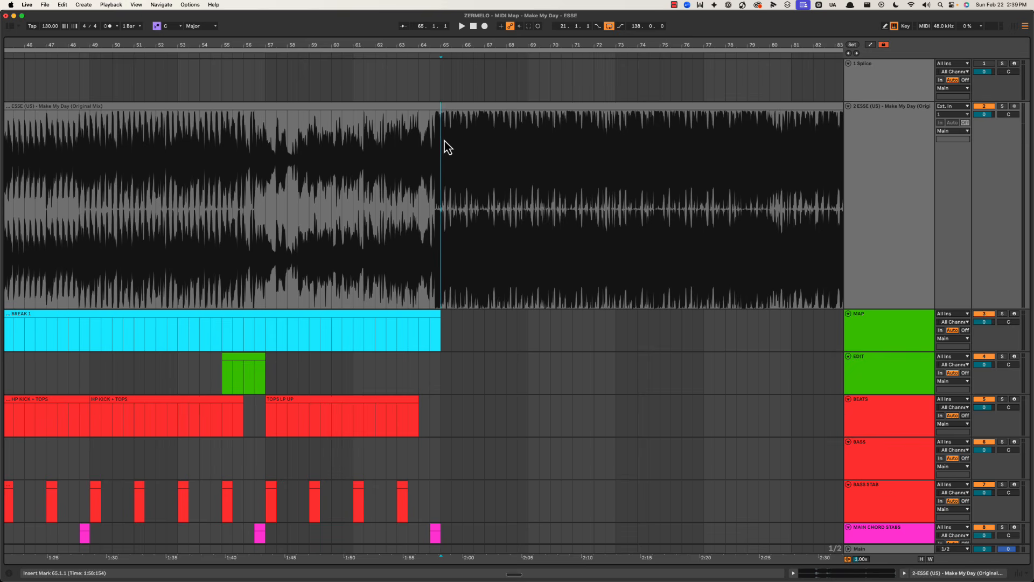
{"action": "key", "text": "space"}
{"action": "scroll", "coordinate": [458, 264], "scroll_direction": "down", "scroll_amount": 2}
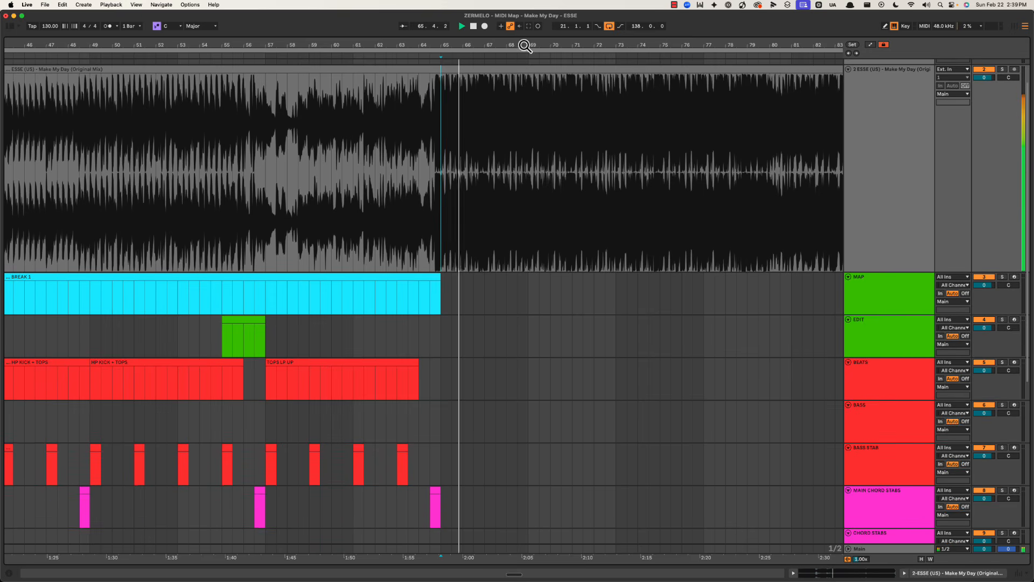
{"action": "key", "text": "minus"}
{"action": "left_click_drag", "start_coordinate": [410, 296], "coordinate": [683, 296]}
{"action": "scroll", "coordinate": [208, 215], "scroll_direction": "left", "scroll_amount": 6}
{"action": "left_click_drag", "start_coordinate": [197, 206], "coordinate": [247, 204]}
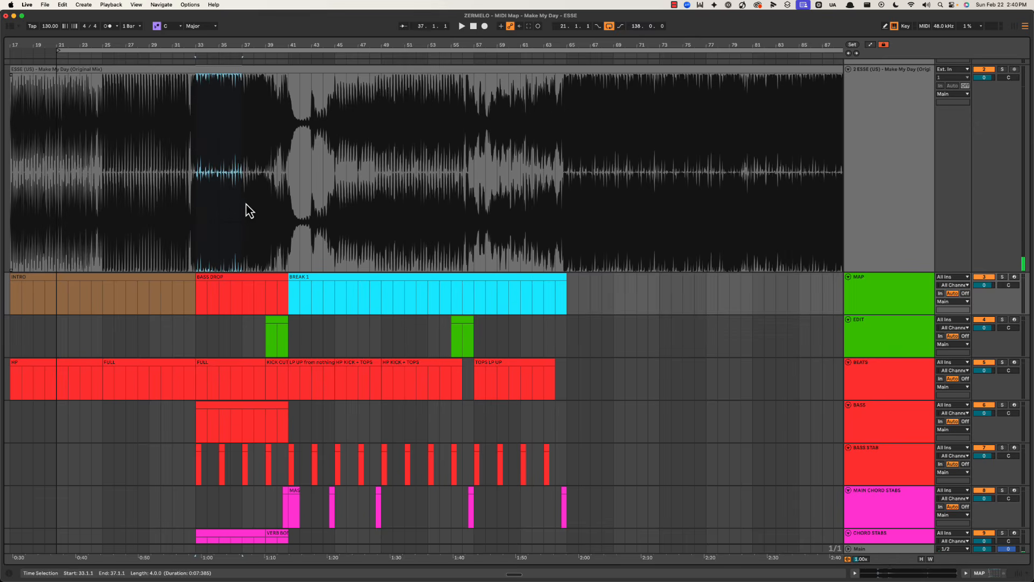
Step: Create a MIDI clip on the MAP track from bar 65 to 81 and name it "HOOK DROP 1"
{"action": "scroll", "coordinate": [363, 251], "scroll_direction": "right", "scroll_amount": 5}
{"action": "left_click_drag", "start_coordinate": [412, 289], "coordinate": [584, 285]}
{"action": "key", "text": "super+shift+m"}
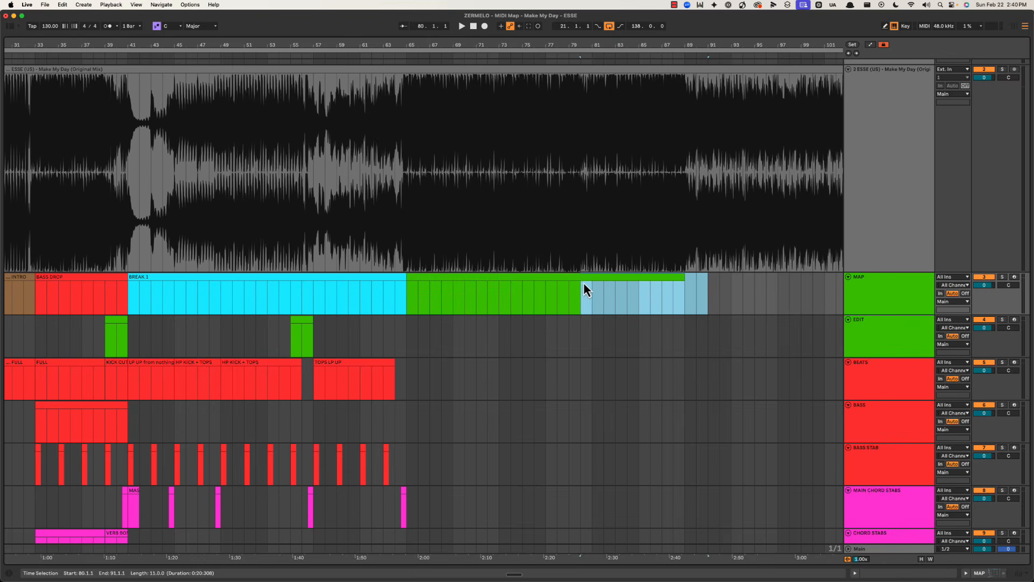
{"action": "key", "text": "Delete"}
{"action": "left_click", "coordinate": [527, 280]}
{"action": "key", "text": "super+r"}
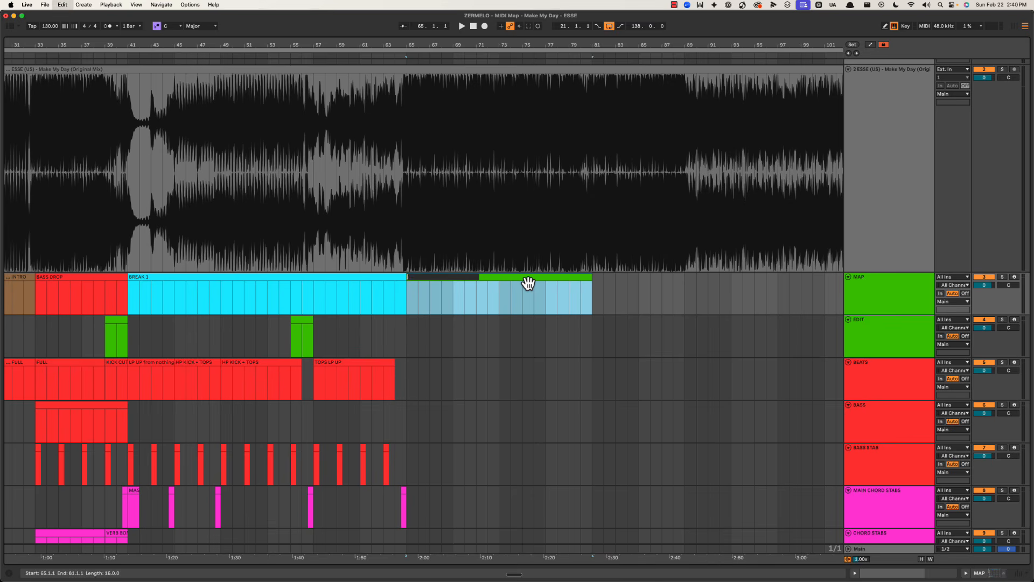
{"action": "type", "text": "HOOK DROP 1"}
{"action": "key", "text": "Return"}
Step: Colour the HOOK DROP 1 clip on the MAP track red
{"action": "right_click", "coordinate": [527, 283]}
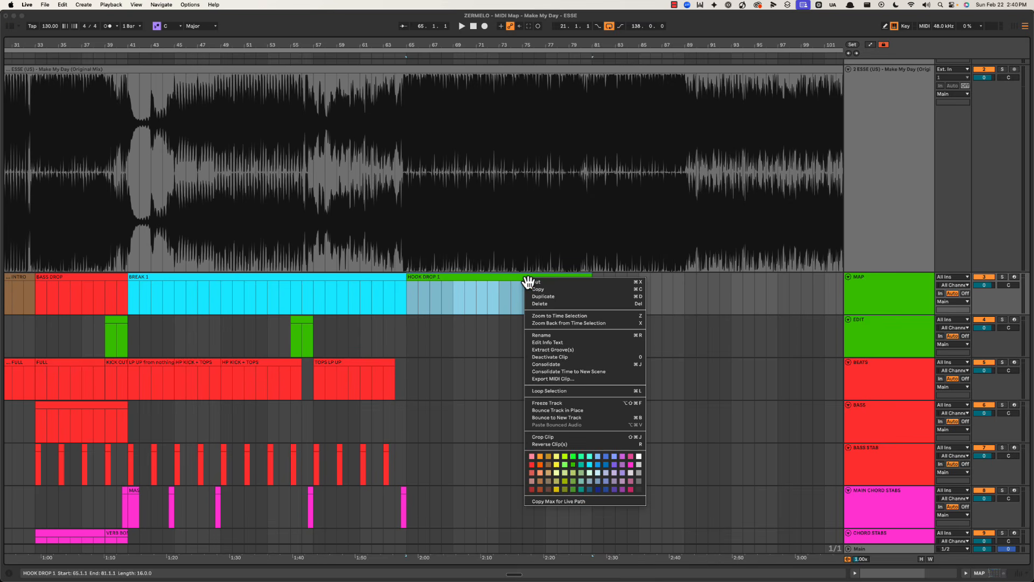
{"action": "left_click", "coordinate": [531, 465]}
{"action": "left_click", "coordinate": [496, 286]}
Step: Switch to the Chrome cheat sheet and examine the "HD1 = BD + B1 (HD1 Equation)" and "AB Section" items under Hook Drop 1
{"action": "key", "text": "super+Tab"}
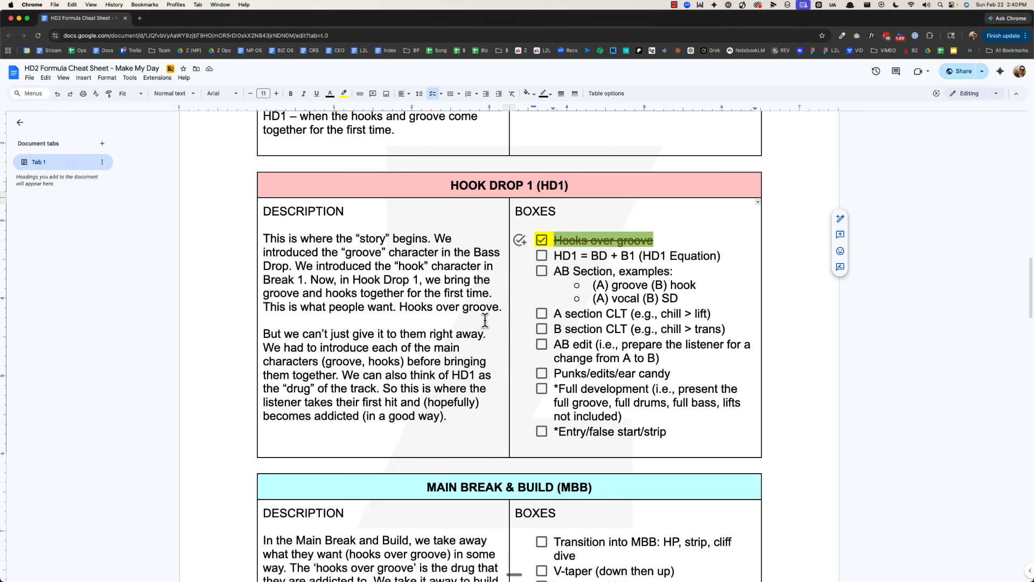
{"action": "triple_click", "coordinate": [574, 258]}
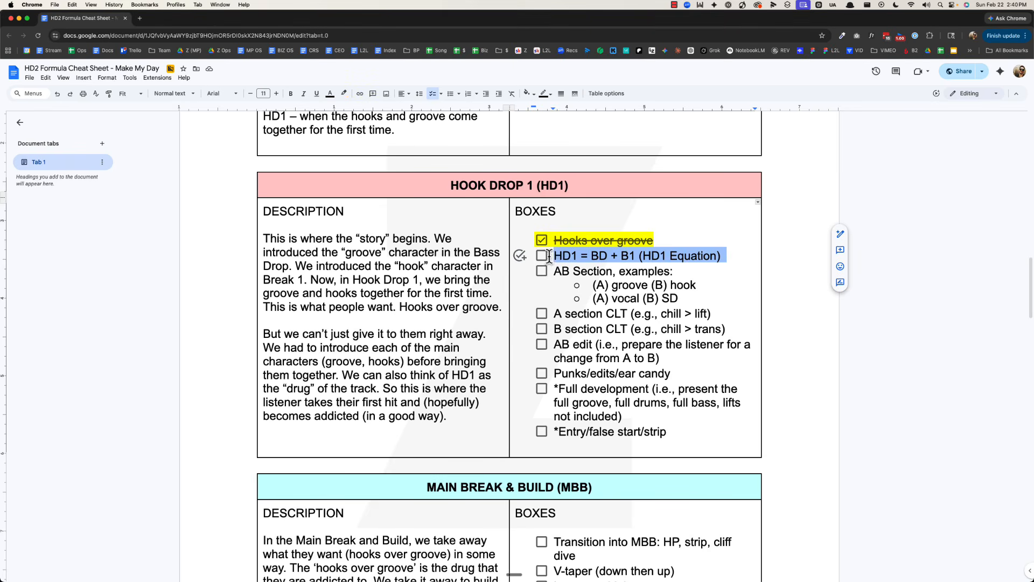
{"action": "left_click", "coordinate": [544, 256]}
{"action": "left_click", "coordinate": [543, 257]}
{"action": "left_click", "coordinate": [637, 257]}
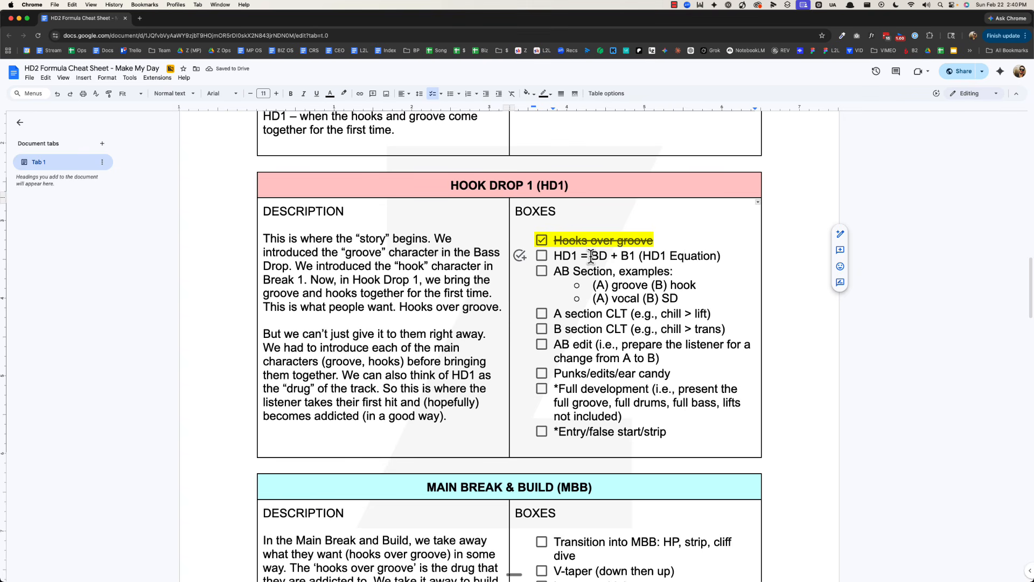
{"action": "double_click", "coordinate": [583, 269]}
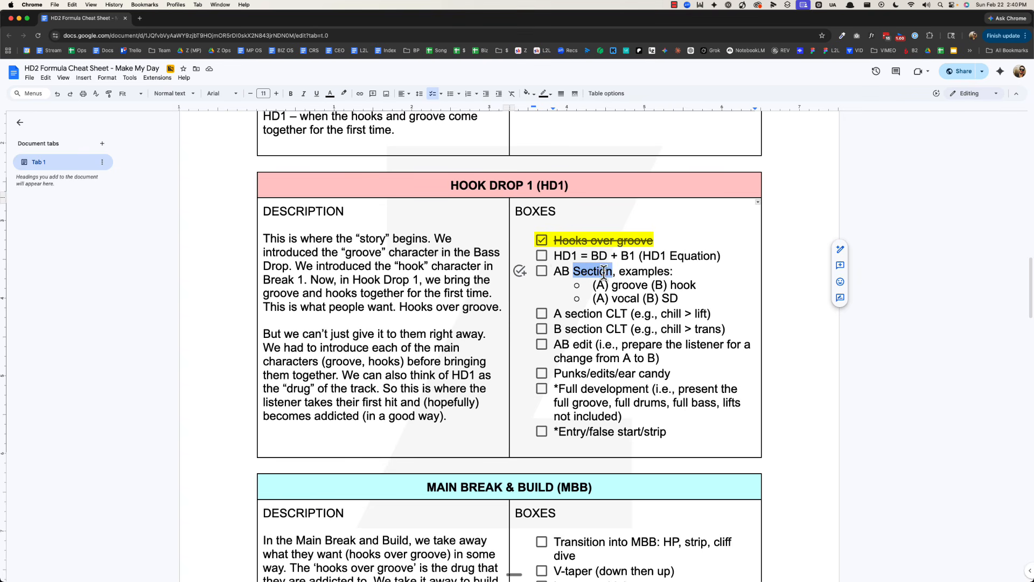
{"action": "left_click_drag", "start_coordinate": [556, 272], "coordinate": [685, 269]}
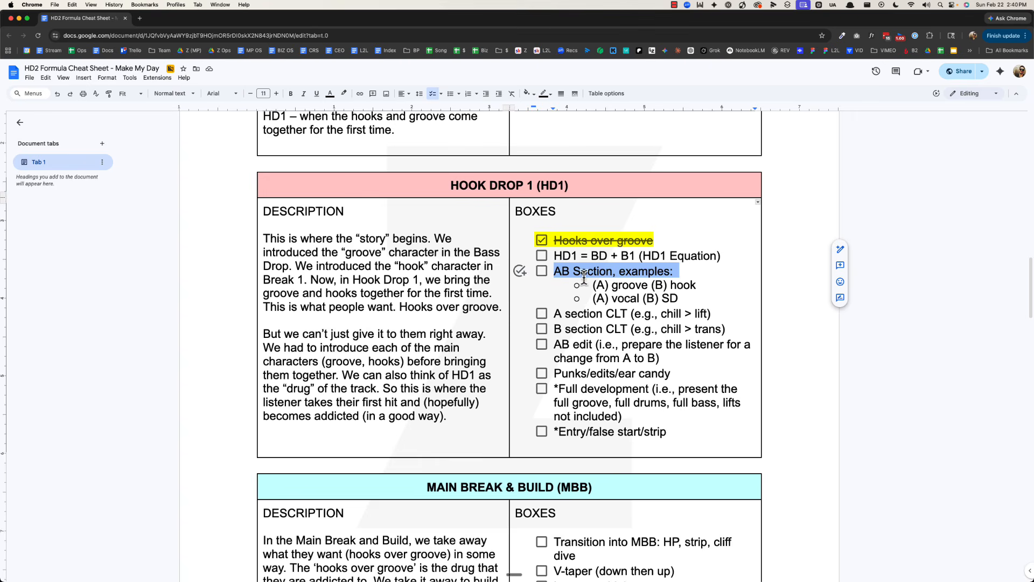
Step: Switch to Live, insert an 8-bar MIDI clip on the BEATS track from bar 65 to 73, and duplicate it onto the BASS track
{"action": "key", "text": "super+Tab"}
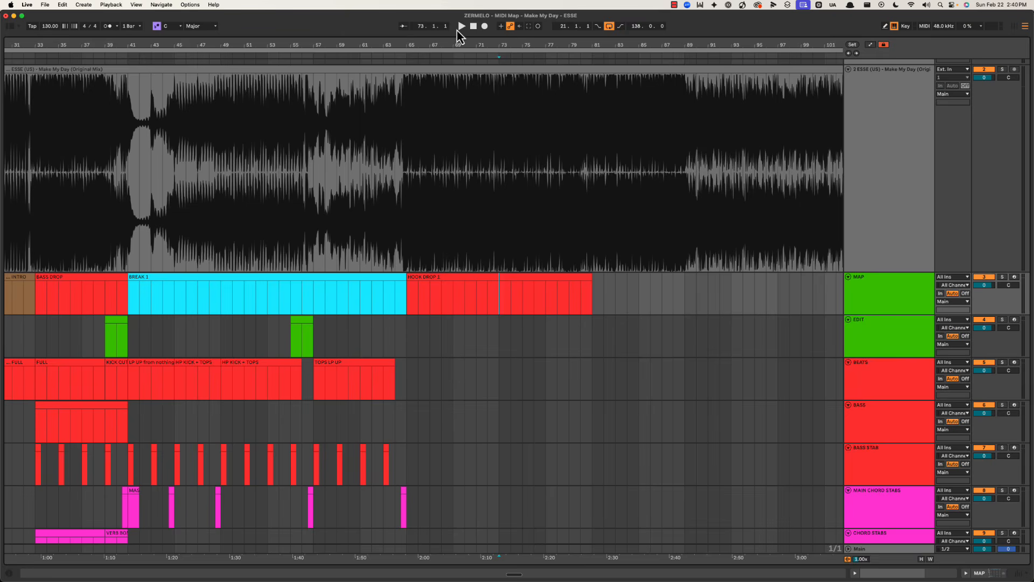
{"action": "mouse_move", "coordinate": [447, 42]}
{"action": "left_mouse_down"}
{"action": "mouse_move", "coordinate": [437, 43]}
{"action": "mouse_move", "coordinate": [461, 51]}
{"action": "left_mouse_up"}
{"action": "left_click", "coordinate": [396, 283]}
{"action": "key", "text": "space"}
{"action": "scroll", "coordinate": [426, 302], "scroll_direction": "down", "scroll_amount": 3}
{"action": "left_click_drag", "start_coordinate": [419, 325], "coordinate": [529, 324]}
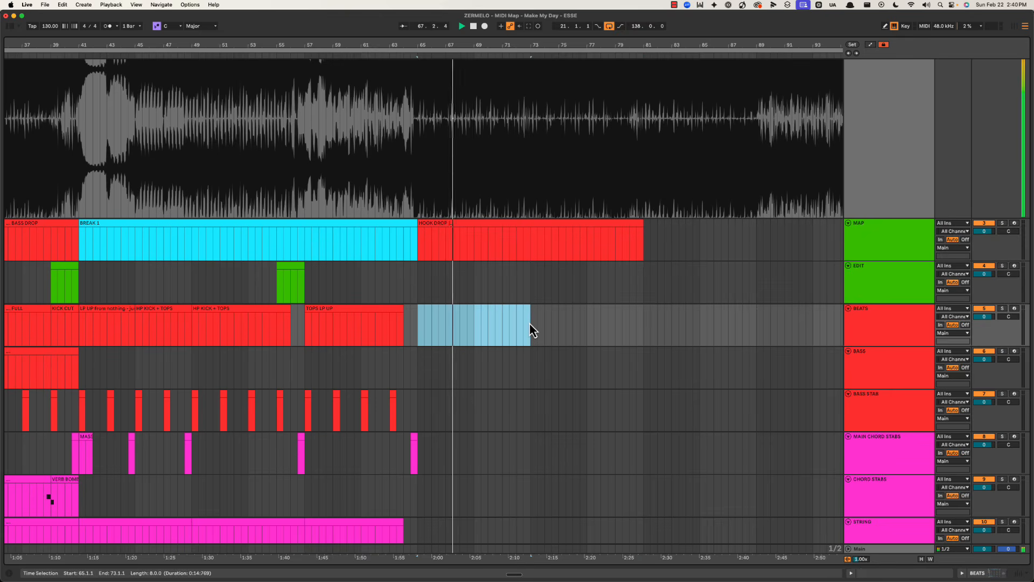
{"action": "key", "text": "super+shift+m"}
{"action": "key", "text": "space"}
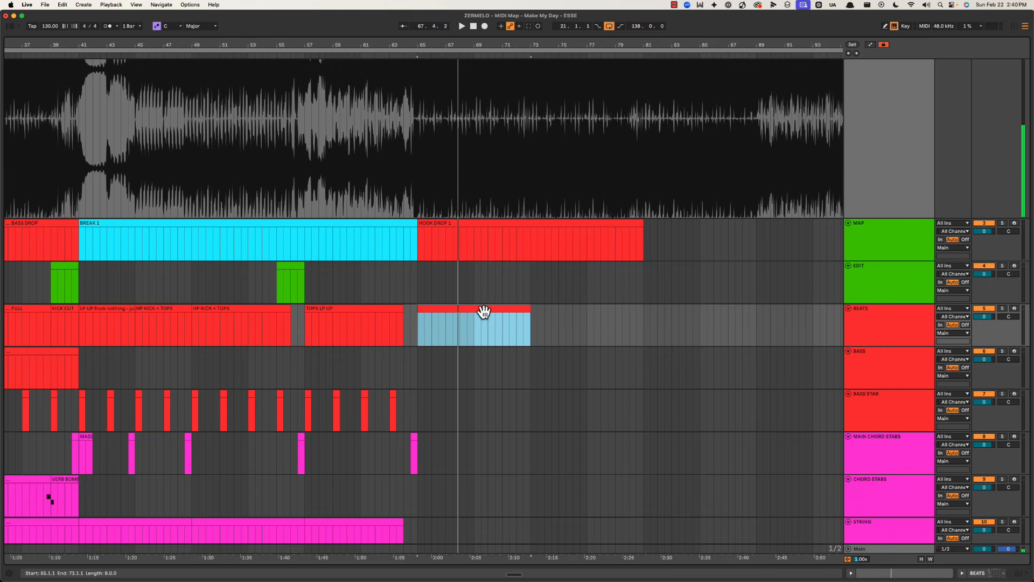
{"action": "left_click_drag", "start_coordinate": [477, 309], "coordinate": [480, 359]}
{"action": "scroll", "coordinate": [480, 358], "scroll_direction": "down", "scroll_amount": 5}
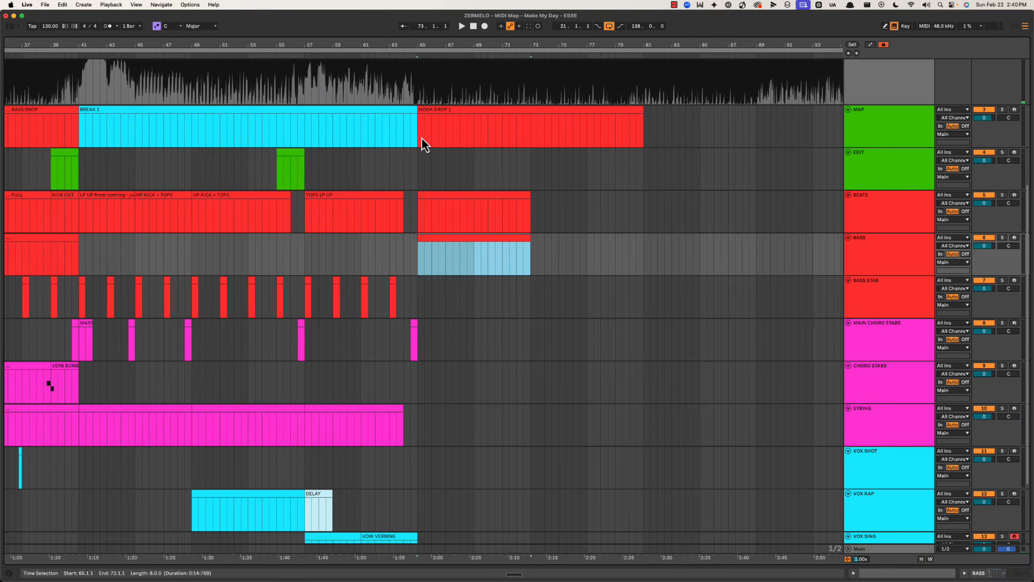
Step: Copy the two CHORD STABS clips from the Bass Drop to bar 65 and play Hook Drop 1 from there
{"action": "left_click_drag", "start_coordinate": [429, 44], "coordinate": [428, 27]}
{"action": "left_click", "coordinate": [203, 365]}
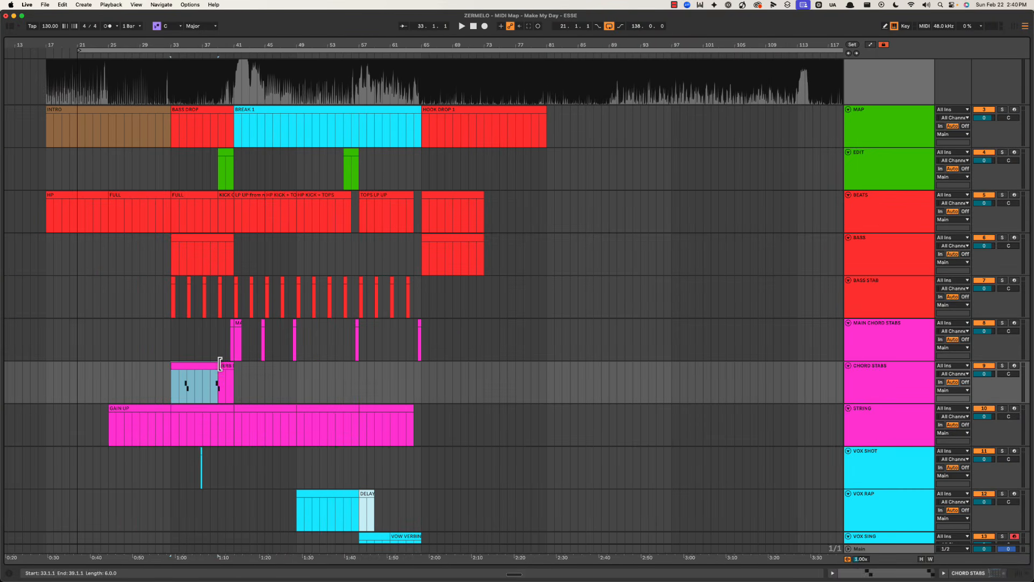
{"action": "left_click", "coordinate": [225, 366], "text": "shift"}
{"action": "left_click_drag", "start_coordinate": [213, 373], "coordinate": [461, 376]}
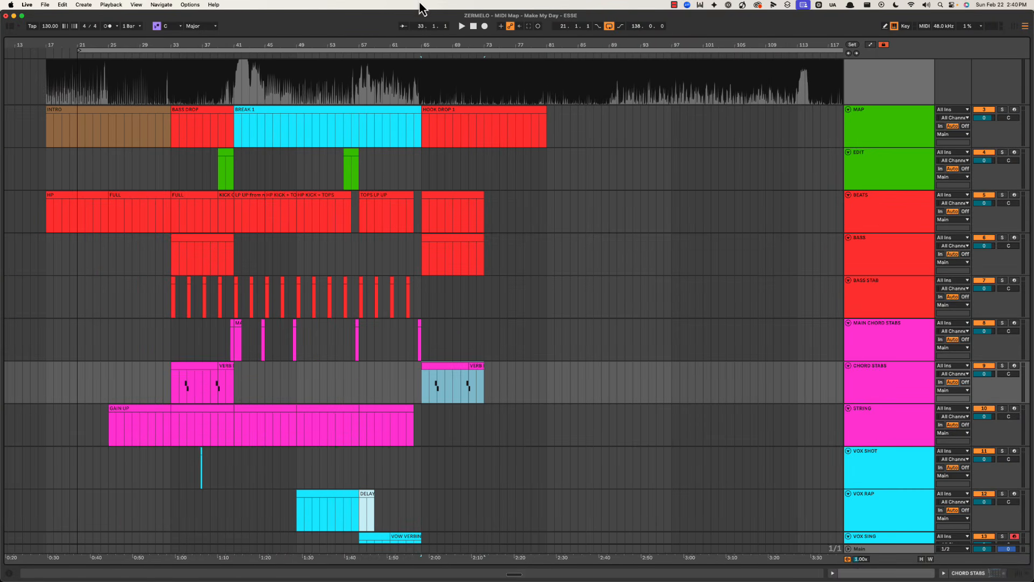
{"action": "left_click_drag", "start_coordinate": [453, 43], "coordinate": [427, 69]}
{"action": "key", "text": "space"}
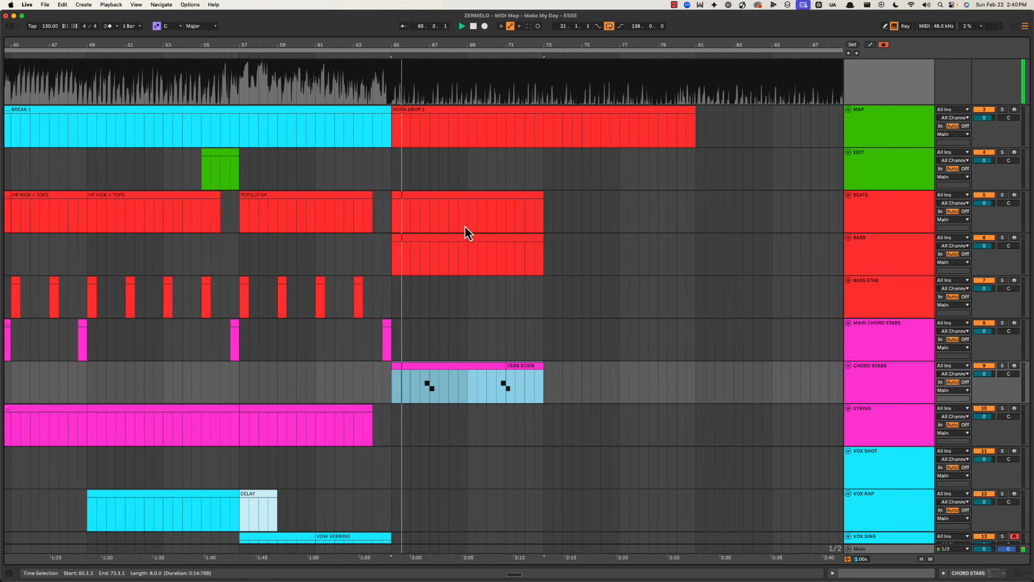
Step: Fill bars 65 to 73 of the BASS STAB track with half-bar stab clips repeating every two bars
{"action": "left_click_drag", "start_coordinate": [392, 296], "coordinate": [316, 295]}
{"action": "key", "text": "super+d"}
{"action": "key", "text": "super+d"}
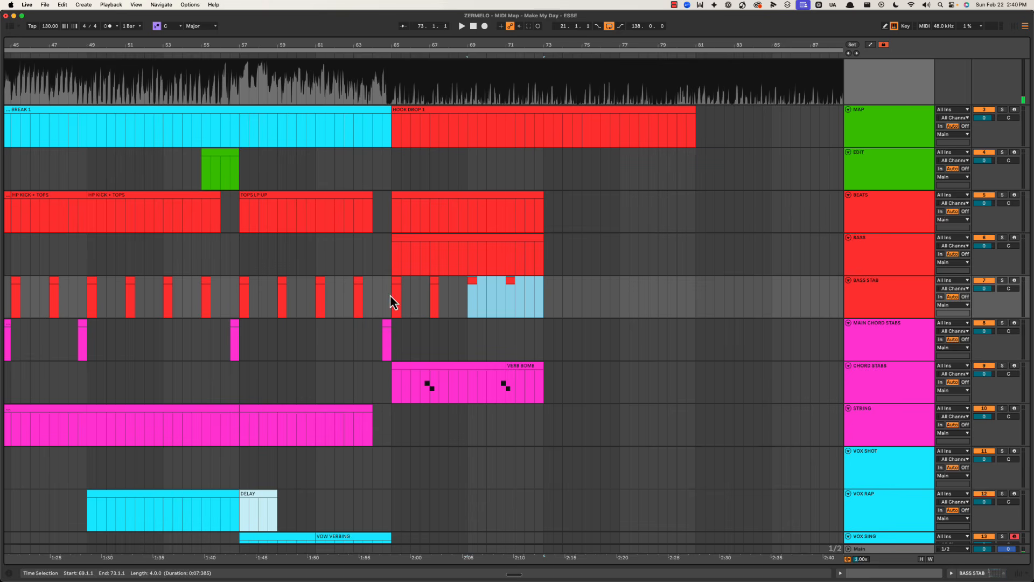
Step: Play back the start of HOOK DROP 1 from bar 65 to check the new bass stabs
{"action": "left_click", "coordinate": [390, 295]}
{"action": "key", "text": "space"}
{"action": "mouse_move", "coordinate": [402, 44]}
{"action": "left_mouse_down"}
{"action": "mouse_move", "coordinate": [402, 70]}
{"action": "mouse_move", "coordinate": [428, 45]}
{"action": "mouse_move", "coordinate": [429, 69]}
{"action": "mouse_move", "coordinate": [445, 46]}
{"action": "mouse_move", "coordinate": [432, 48]}
{"action": "left_mouse_up"}
{"action": "scroll", "coordinate": [427, 111], "scroll_direction": "down", "scroll_amount": 3}
{"action": "left_click", "coordinate": [431, 215]}
{"action": "key", "text": "space"}
{"action": "left_click", "coordinate": [405, 210]}
{"action": "left_click_drag", "start_coordinate": [393, 222], "coordinate": [399, 199]}
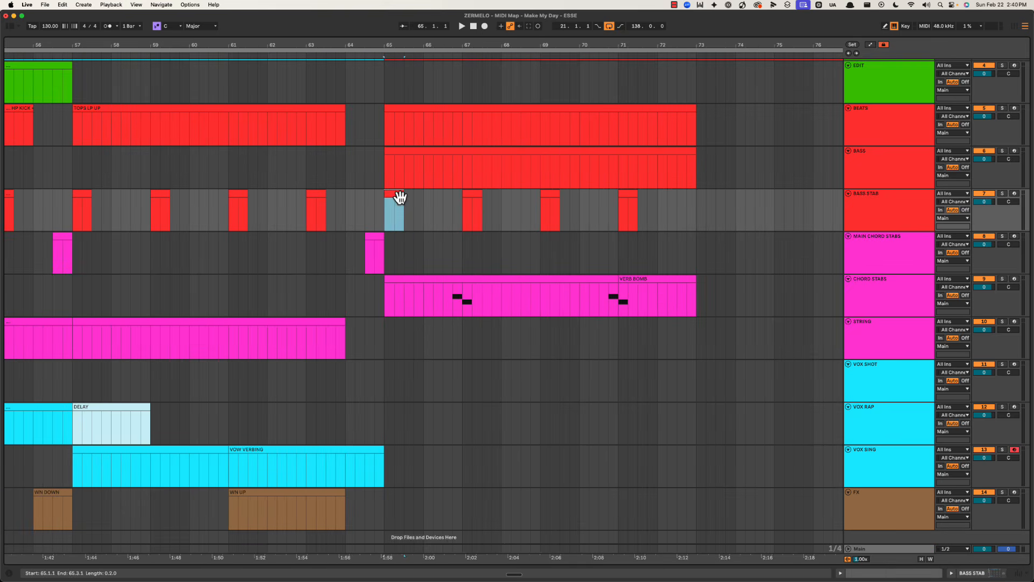
{"action": "key", "text": "space"}
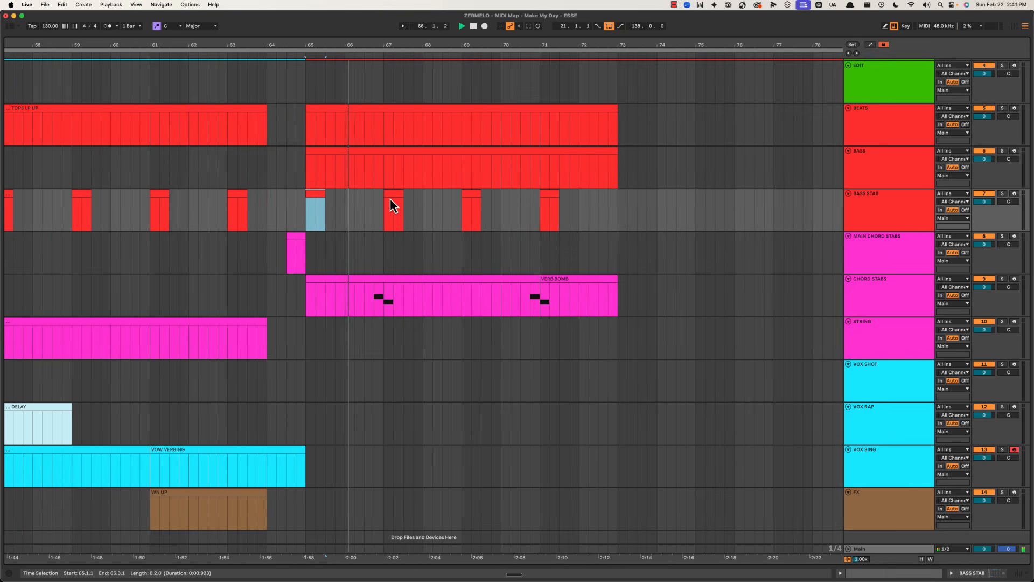
{"action": "scroll", "coordinate": [374, 258], "scroll_direction": "down", "scroll_amount": 1}
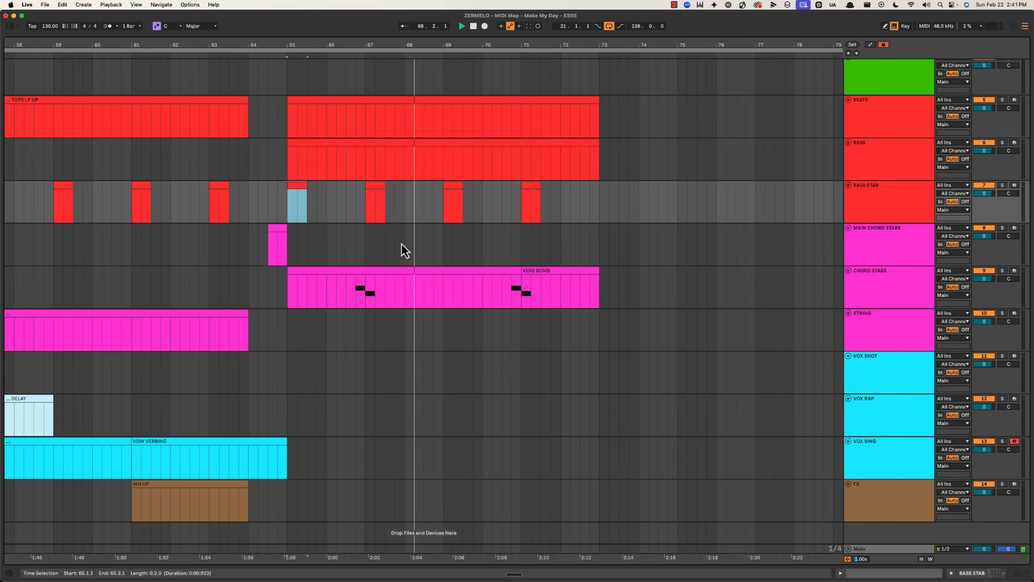
Step: Insert a MIDI track below BASS STAB, name it CLAP FILL and set the start point at bar 65
{"action": "left_click", "coordinate": [896, 204]}
{"action": "key", "text": "super+shift+t"}
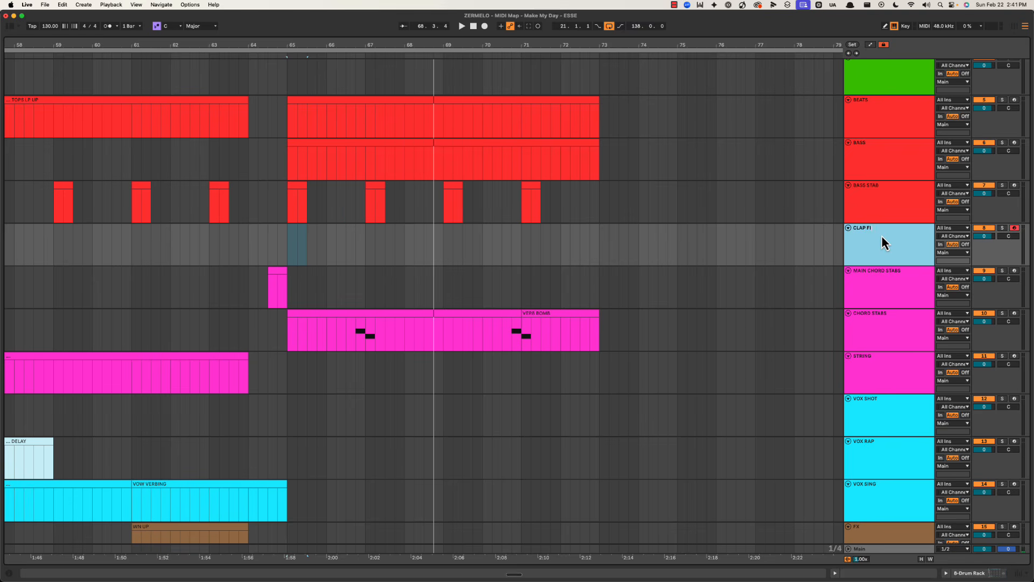
{"action": "left_click", "coordinate": [288, 248]}
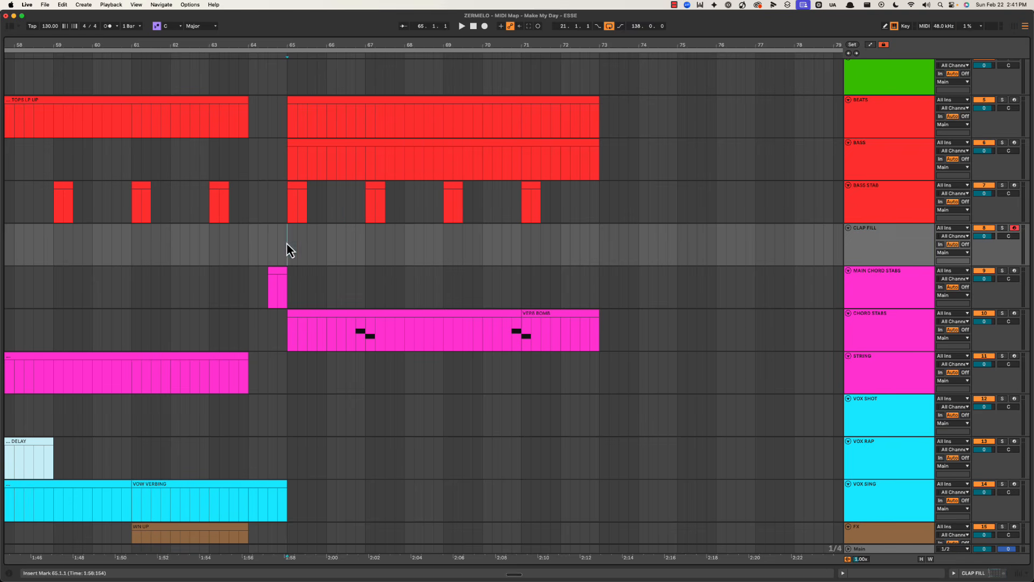
{"action": "left_click", "coordinate": [877, 247]}
{"action": "key", "text": "super+shift+t"}
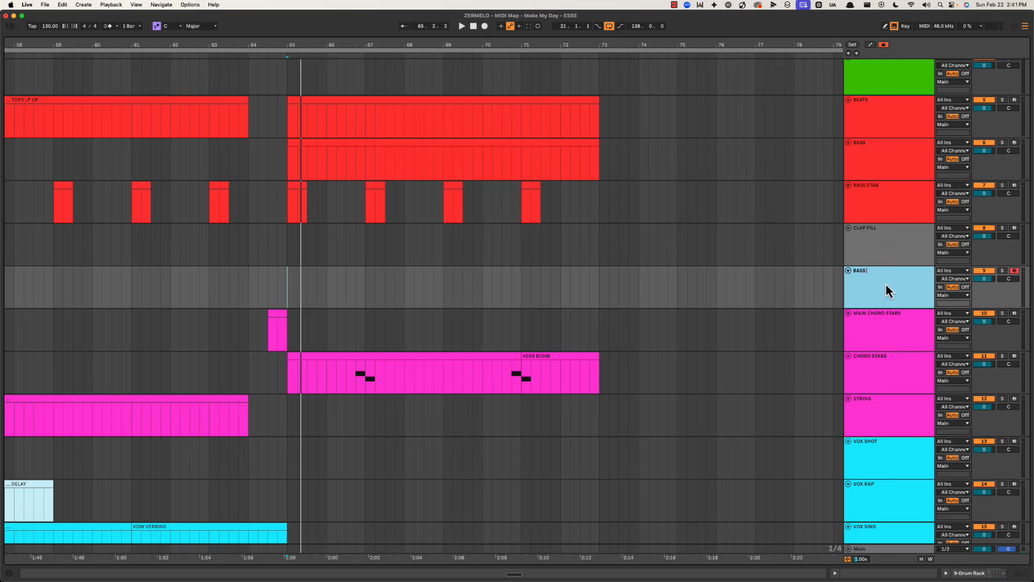
{"action": "mouse_move", "coordinate": [886, 283]}
{"action": "left_mouse_down"}
{"action": "mouse_move", "coordinate": [880, 261]}
{"action": "mouse_move", "coordinate": [879, 284]}
{"action": "left_mouse_up"}
{"action": "key", "text": "Delete"}
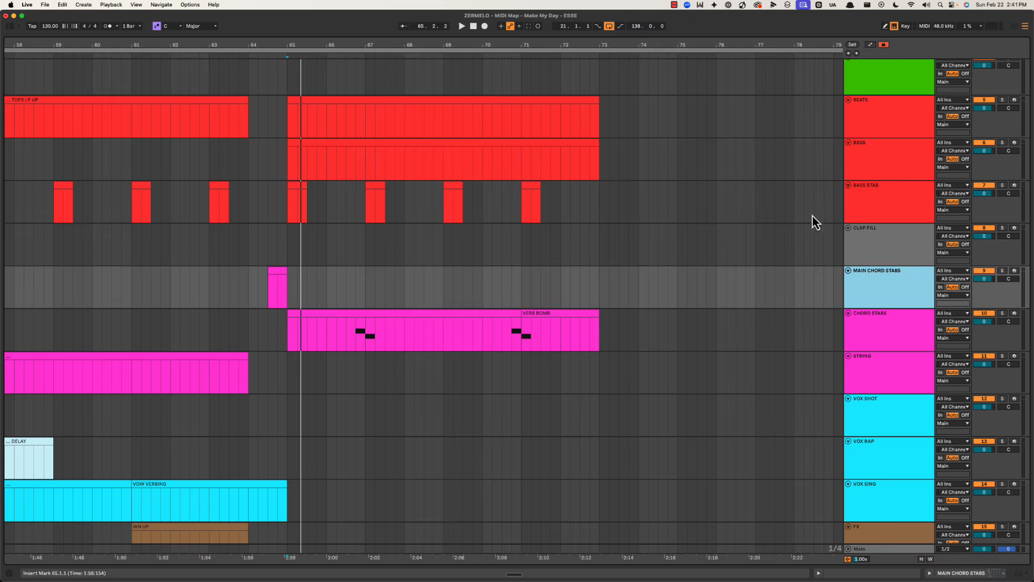
Step: Create a sixteenth-note MIDI clip at 65.4.4 on the BASS STAB track, ending at bar 66
{"action": "key", "text": "Up"}
{"action": "key", "text": "Up"}
{"action": "key", "text": "plus"}
{"action": "key", "text": "space"}
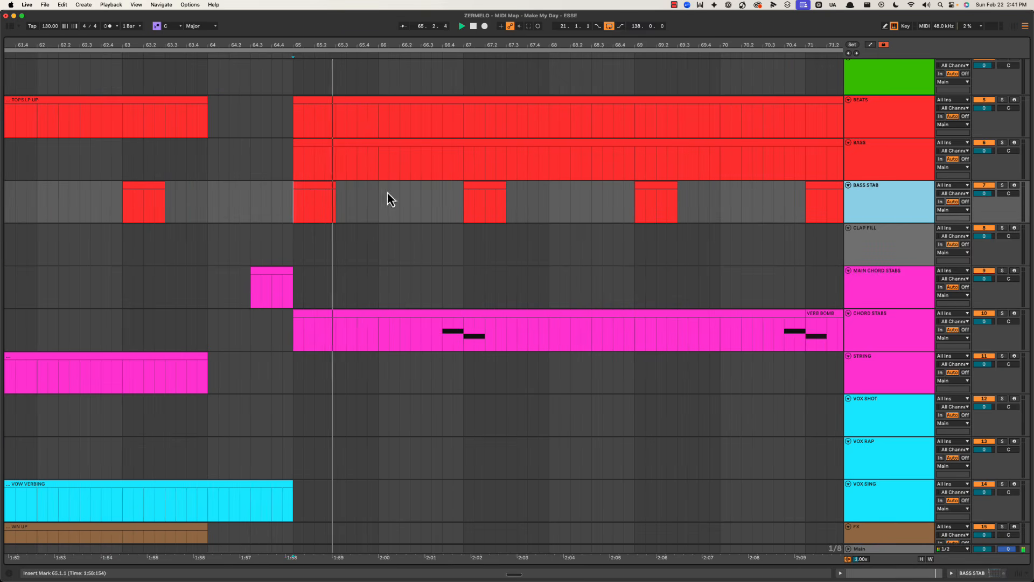
{"action": "scroll", "coordinate": [382, 80], "scroll_direction": "up", "scroll_amount": 3}
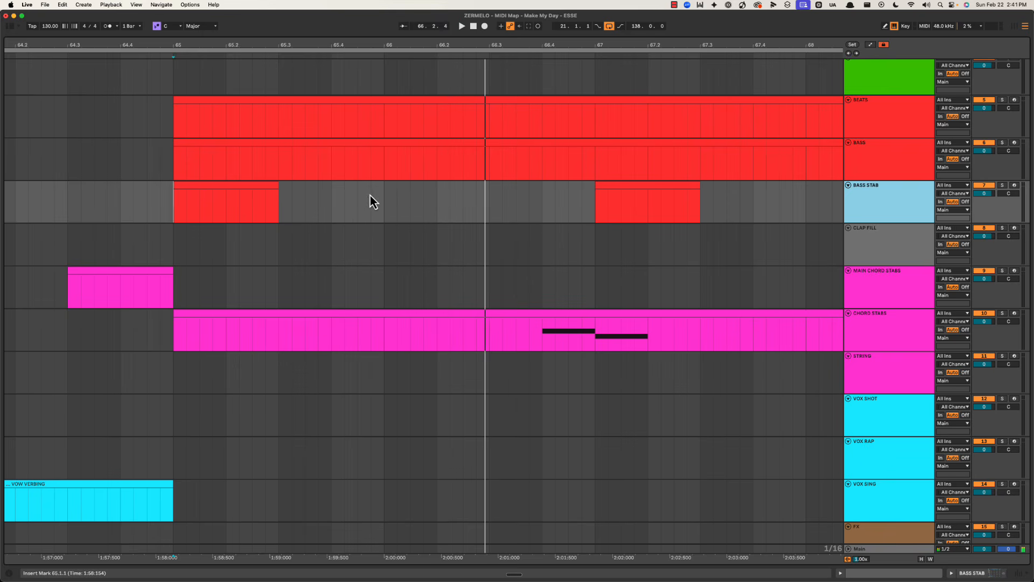
{"action": "key", "text": "space"}
{"action": "left_click_drag", "start_coordinate": [371, 196], "coordinate": [386, 199]}
{"action": "key", "text": "super+shift+m"}
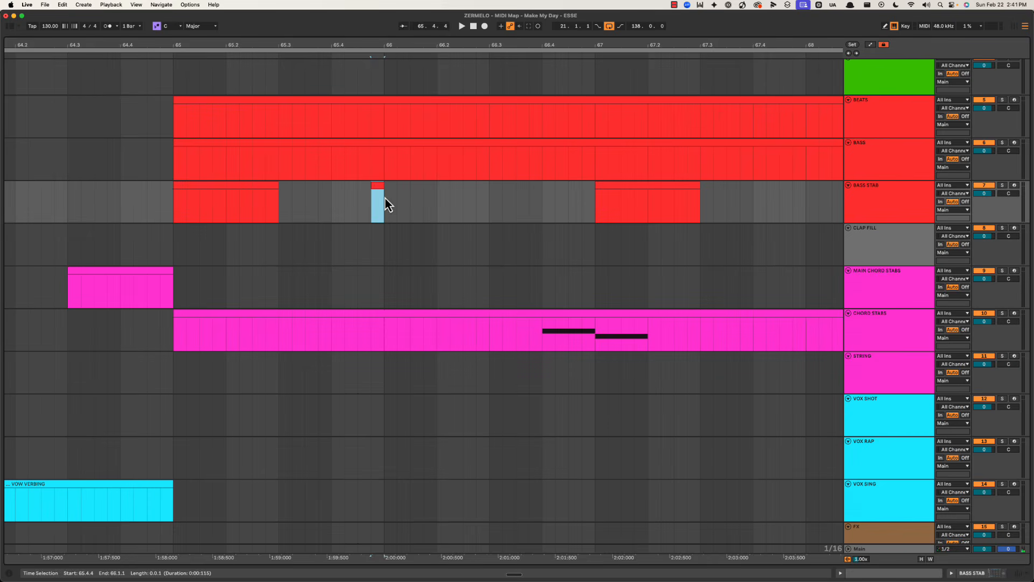
Step: Create a half-bar MIDI clip on the CLAP FILL track from 67.3.1 to 68.1.1
{"action": "key", "text": "minus"}
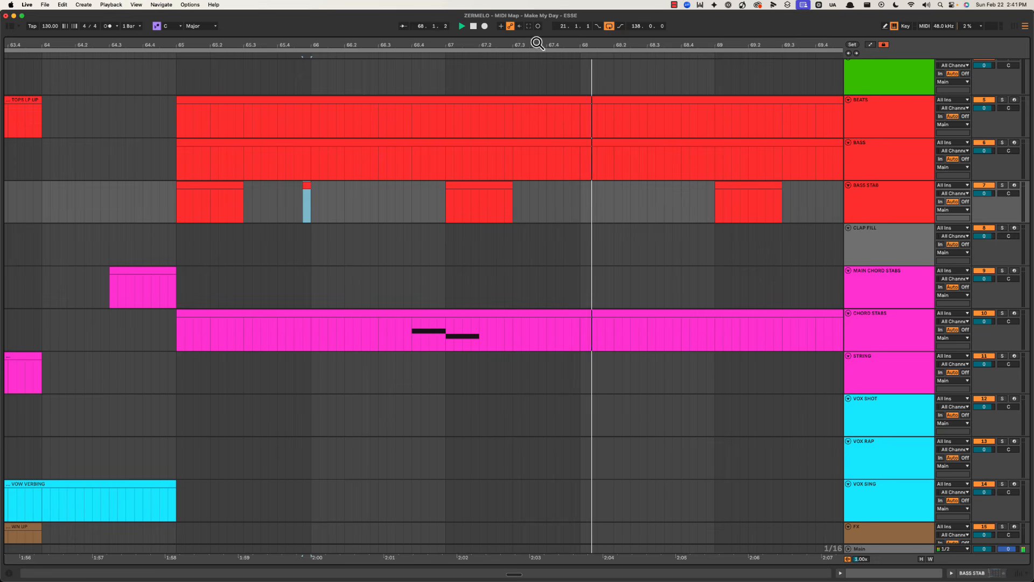
{"action": "left_click_drag", "start_coordinate": [539, 52], "coordinate": [539, 47]}
{"action": "left_click", "coordinate": [481, 244]}
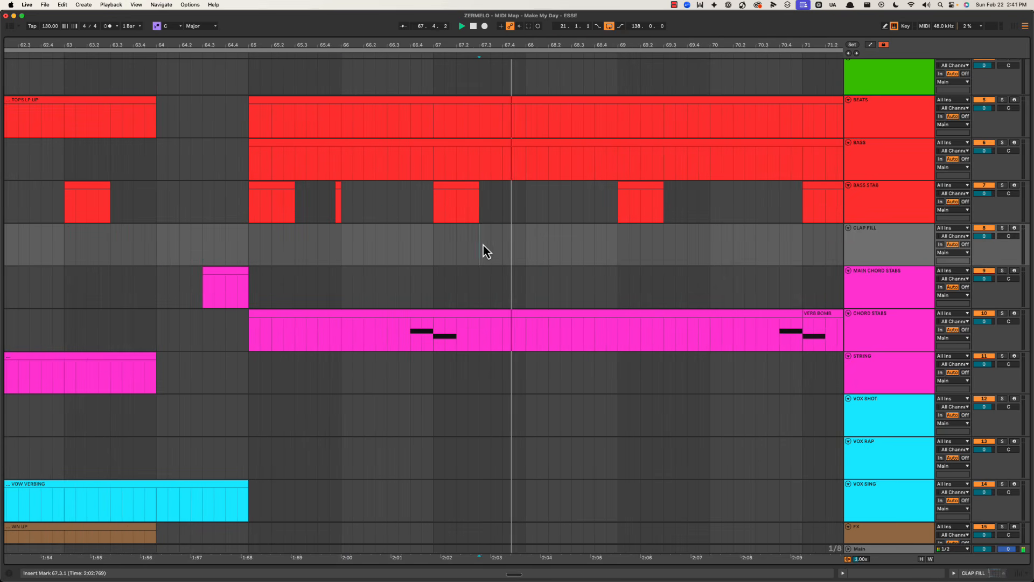
{"action": "left_click_drag", "start_coordinate": [480, 245], "coordinate": [526, 244]}
{"action": "key", "text": "space"}
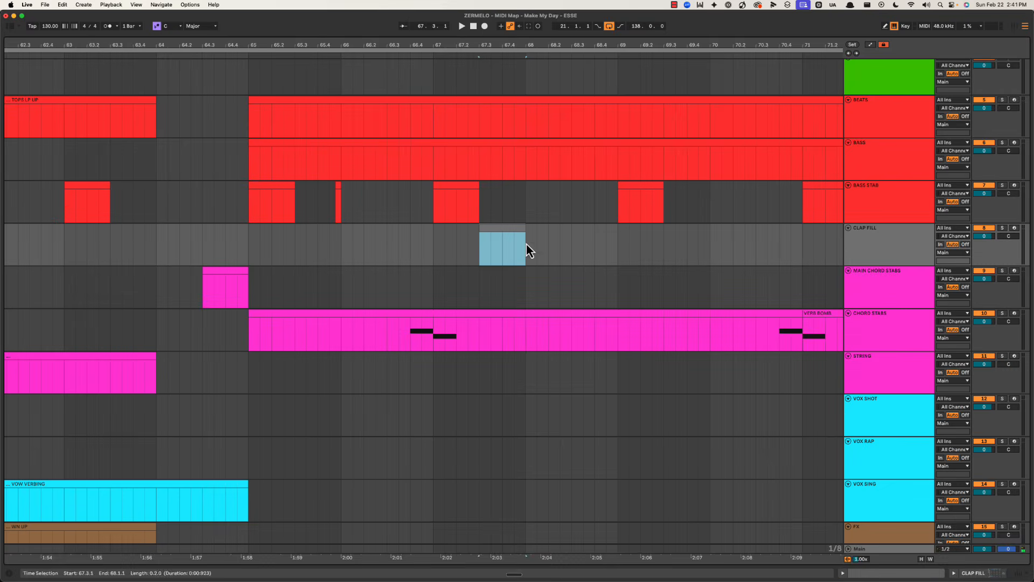
Step: Colour the CLAP FILL track orange and assign the track colour to its clips
{"action": "left_click", "coordinate": [864, 247]}
{"action": "right_click", "coordinate": [864, 247]}
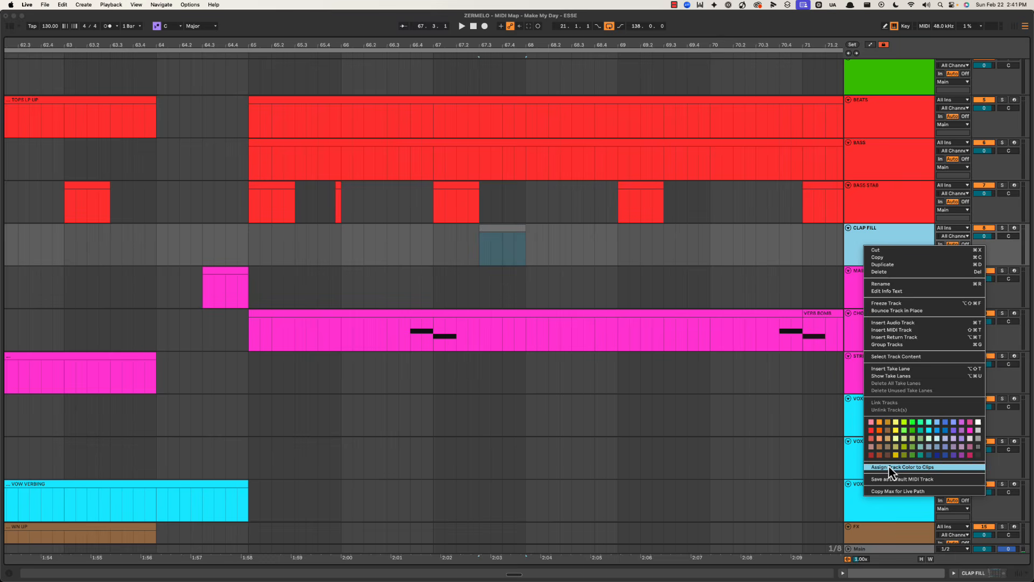
{"action": "left_click", "coordinate": [884, 429]}
{"action": "right_click", "coordinate": [897, 248]}
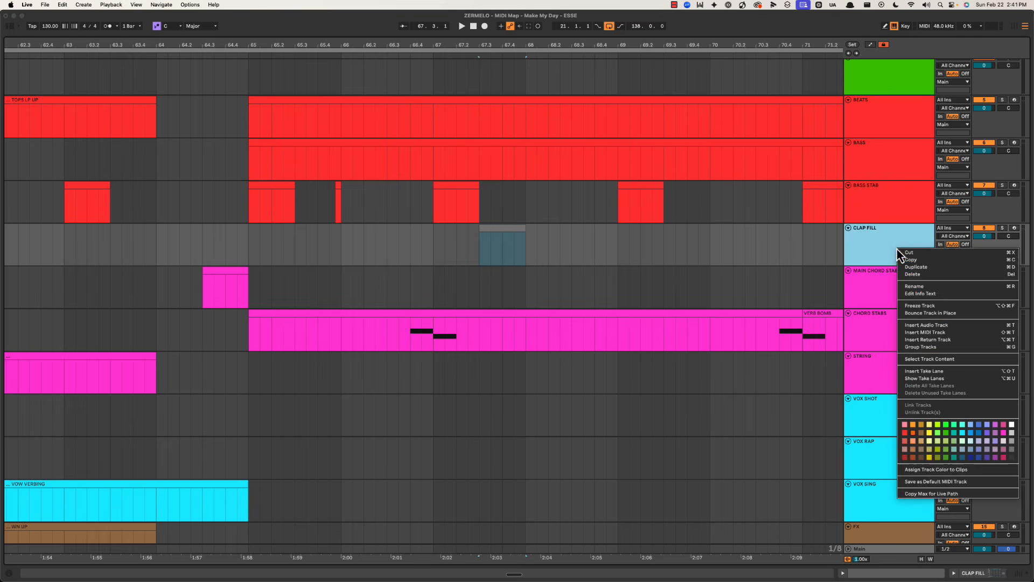
{"action": "left_click", "coordinate": [915, 470]}
Step: Play back from bars 65 and 67 to review the bass stab and clap fill placement
{"action": "left_click", "coordinate": [265, 197]}
{"action": "key", "text": "space"}
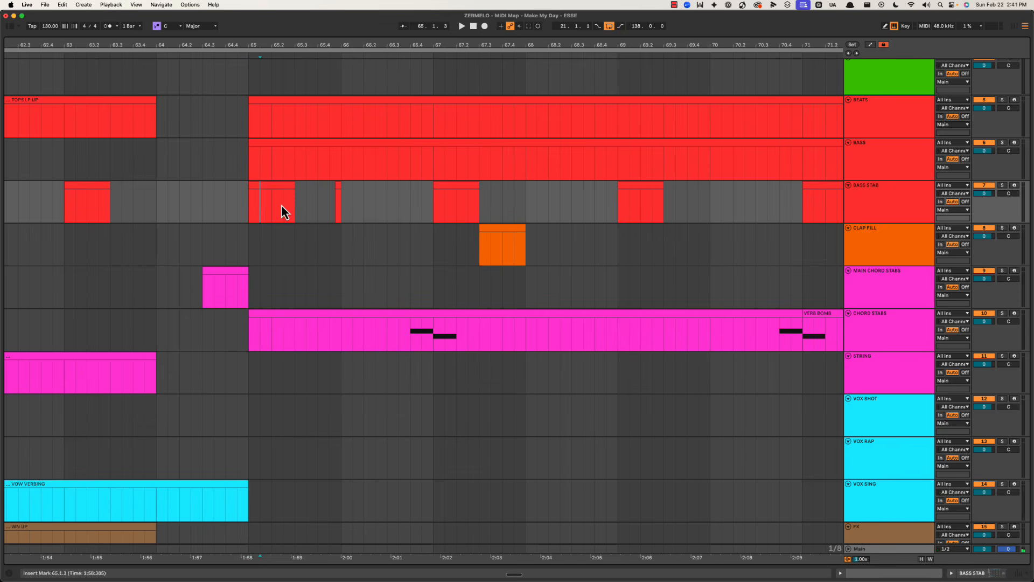
{"action": "left_click_drag", "start_coordinate": [405, 46], "coordinate": [253, 46]}
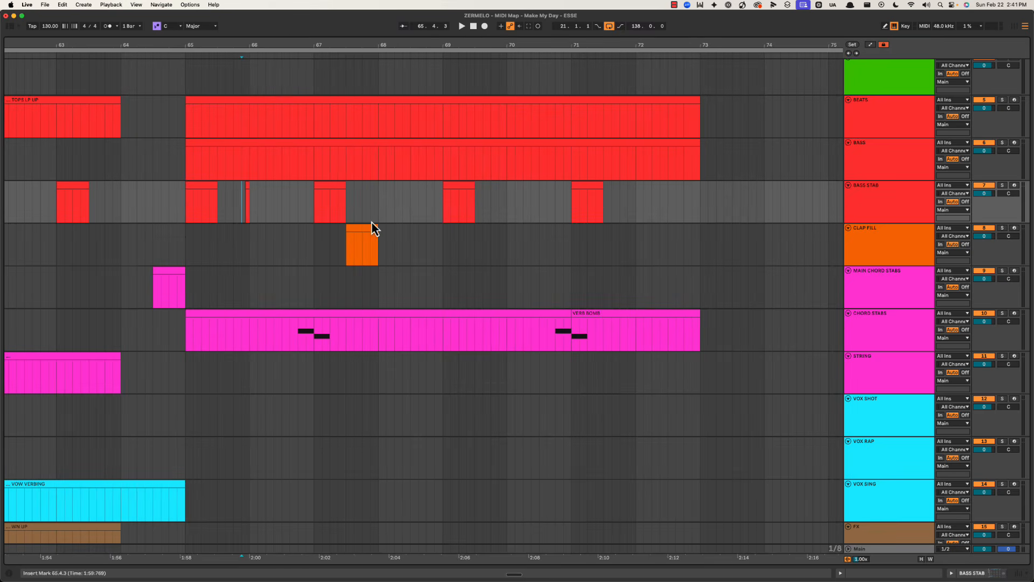
{"action": "left_click", "coordinate": [330, 195]}
{"action": "key", "text": "space"}
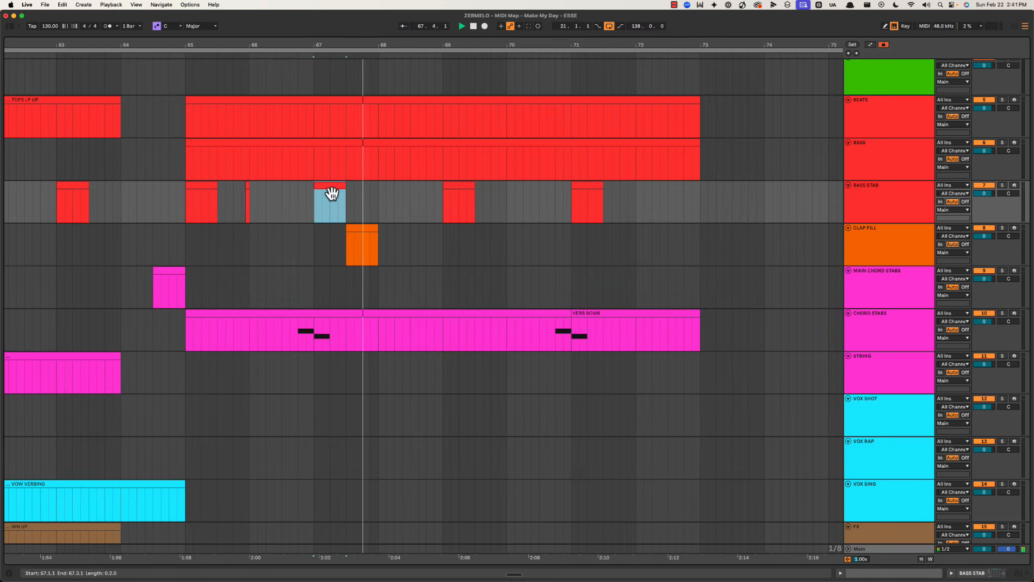
{"action": "scroll", "coordinate": [334, 226], "scroll_direction": "right", "scroll_amount": 3}
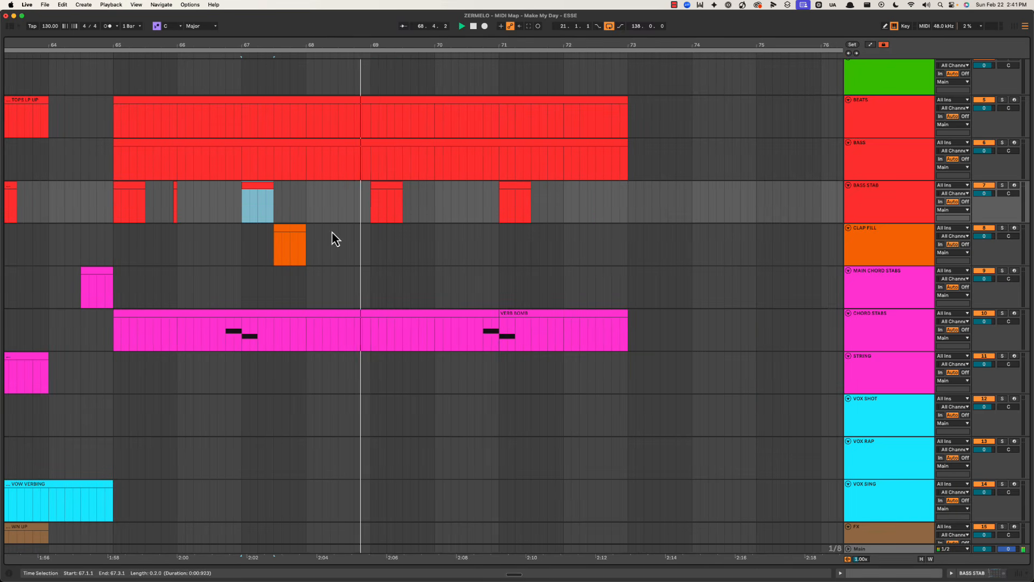
Step: Delete the short clip before bar 66 on the BASS STAB track and remove the CLAP FILL track
{"action": "left_click_drag", "start_coordinate": [161, 204], "coordinate": [217, 198]}
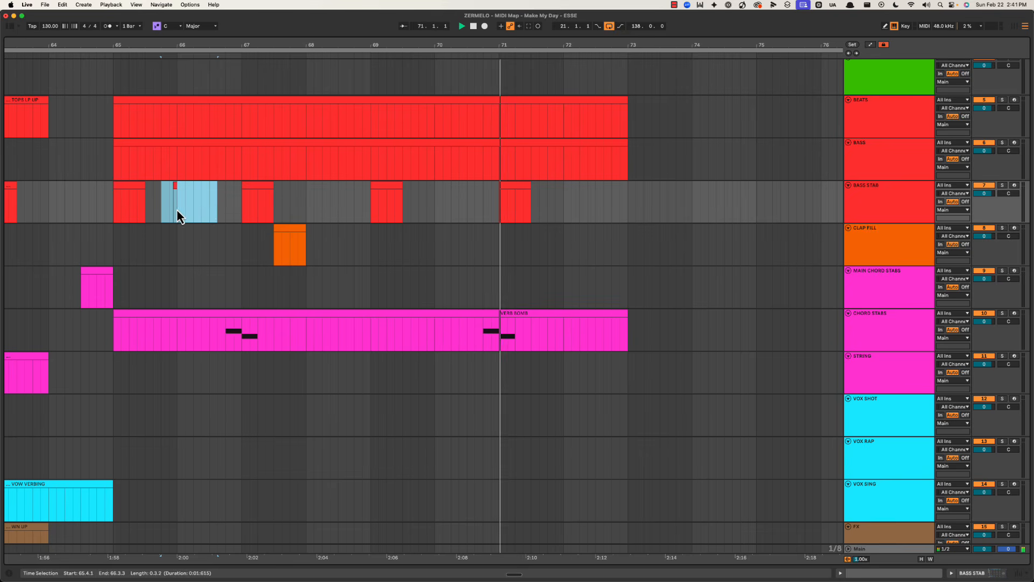
{"action": "left_click_drag", "start_coordinate": [162, 205], "coordinate": [192, 197]}
{"action": "left_click_drag", "start_coordinate": [335, 48], "coordinate": [335, 38]}
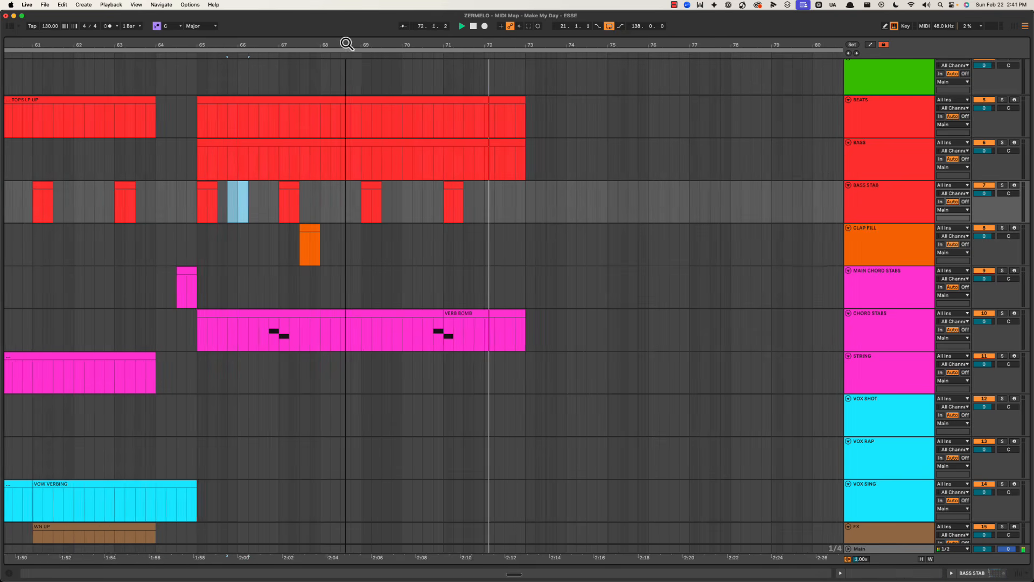
{"action": "left_click", "coordinate": [881, 244]}
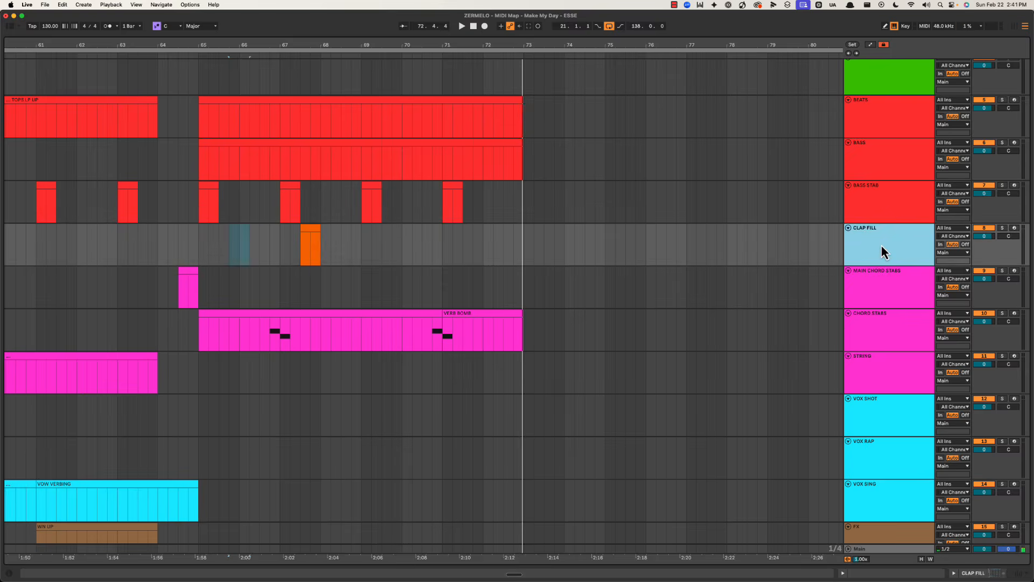
{"action": "key", "text": "Delete"}
Step: Play back the eight-bar hook drop section starting at bar 65 with the stab and chord tracks
{"action": "left_click_drag", "start_coordinate": [201, 205], "coordinate": [561, 286]}
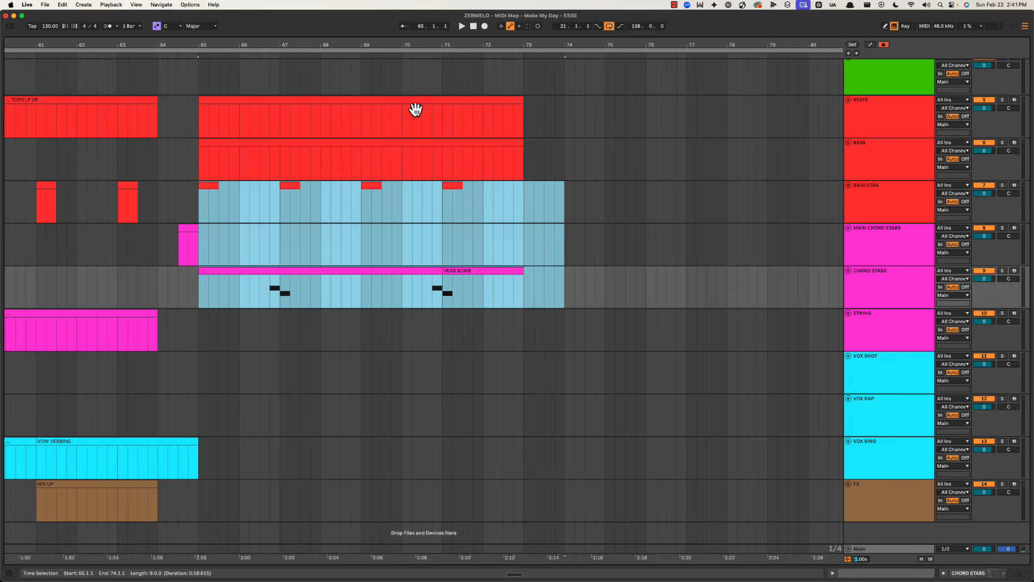
{"action": "left_click_drag", "start_coordinate": [416, 44], "coordinate": [426, 60]}
{"action": "left_click_drag", "start_coordinate": [227, 204], "coordinate": [281, 237]}
{"action": "left_click", "coordinate": [149, 215]}
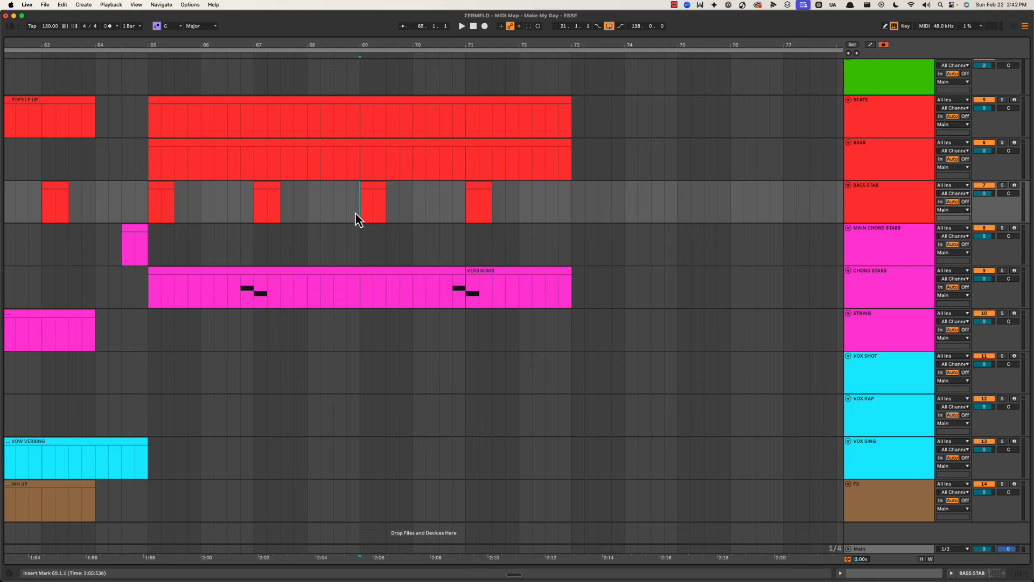
{"action": "key", "text": "space"}
{"action": "left_click_drag", "start_coordinate": [381, 46], "coordinate": [385, 44]}
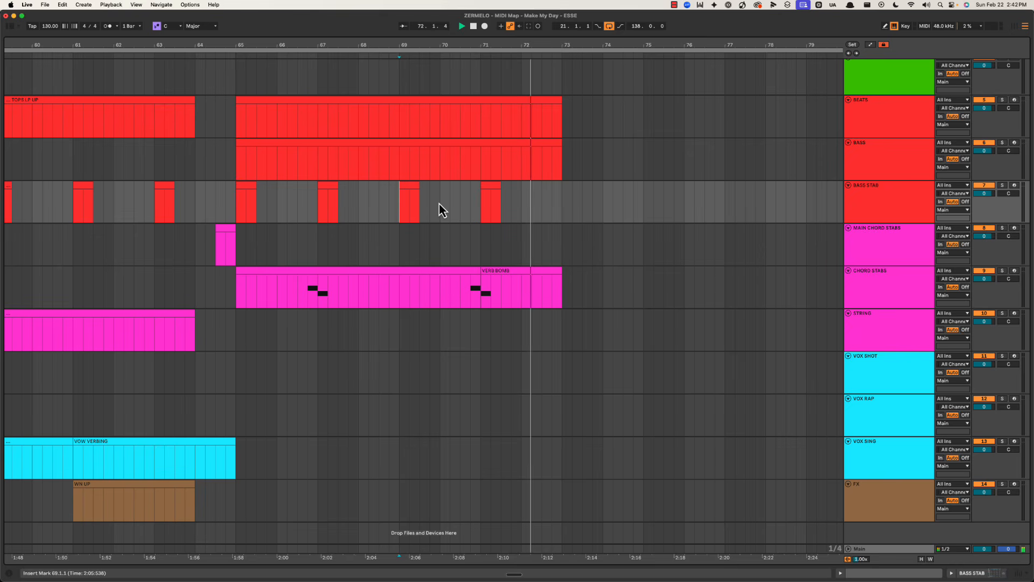
{"action": "key", "text": "space"}
Step: Create a half-bar MIDI clip on the MAIN CHORD STABS track from 72.3.1 to 73.1.1
{"action": "key", "text": "Down"}
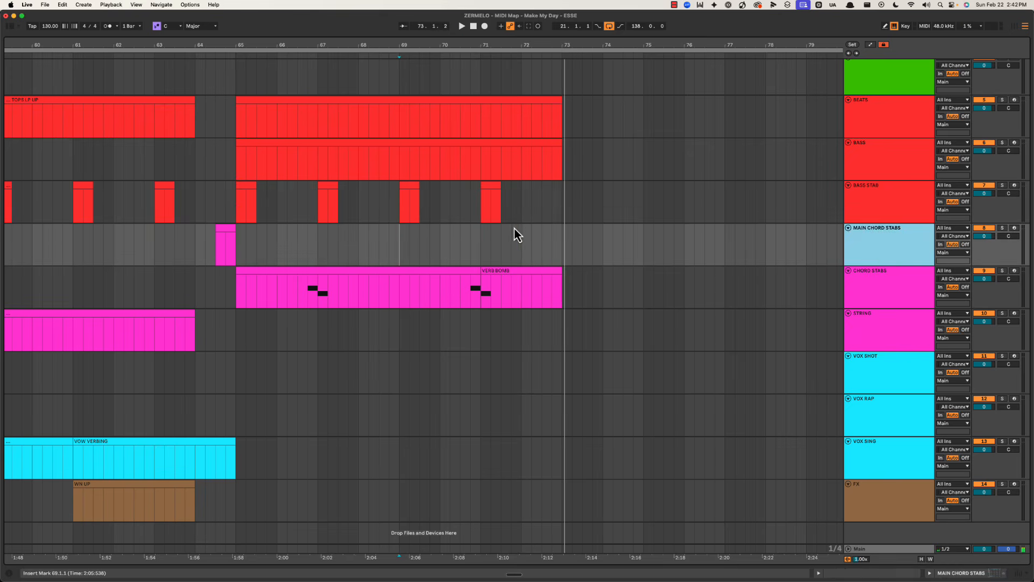
{"action": "left_click_drag", "start_coordinate": [543, 241], "coordinate": [560, 240]}
{"action": "key", "text": "super+shift+m"}
{"action": "key", "text": "super+alt+l"}
{"action": "key", "text": "space"}
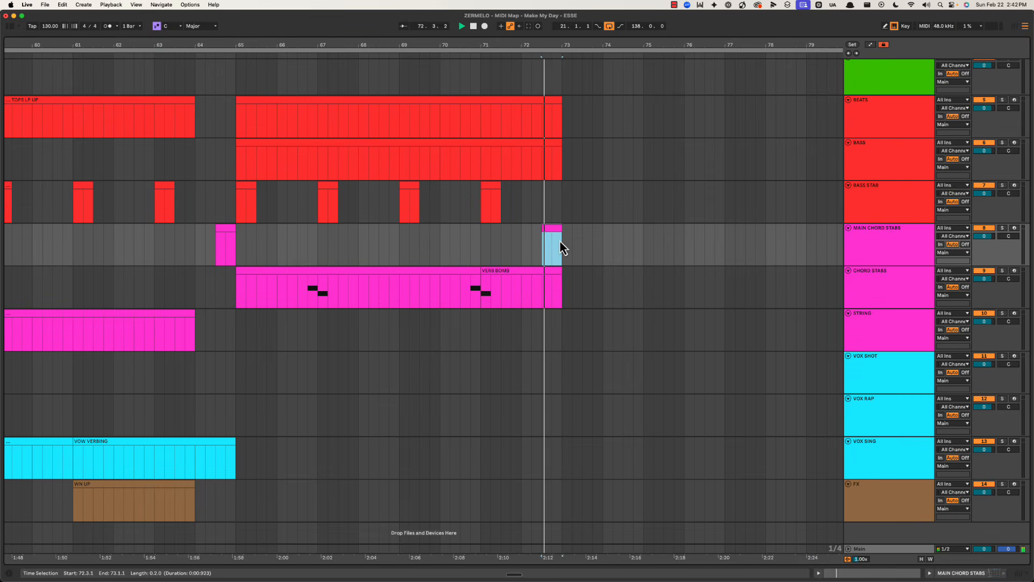
Step: Duplicate bars 65 to 73 of the BEATS through CHORD STABS tracks so the copy fills bars 73 to 81
{"action": "scroll", "coordinate": [545, 69], "scroll_direction": "down", "scroll_amount": 5}
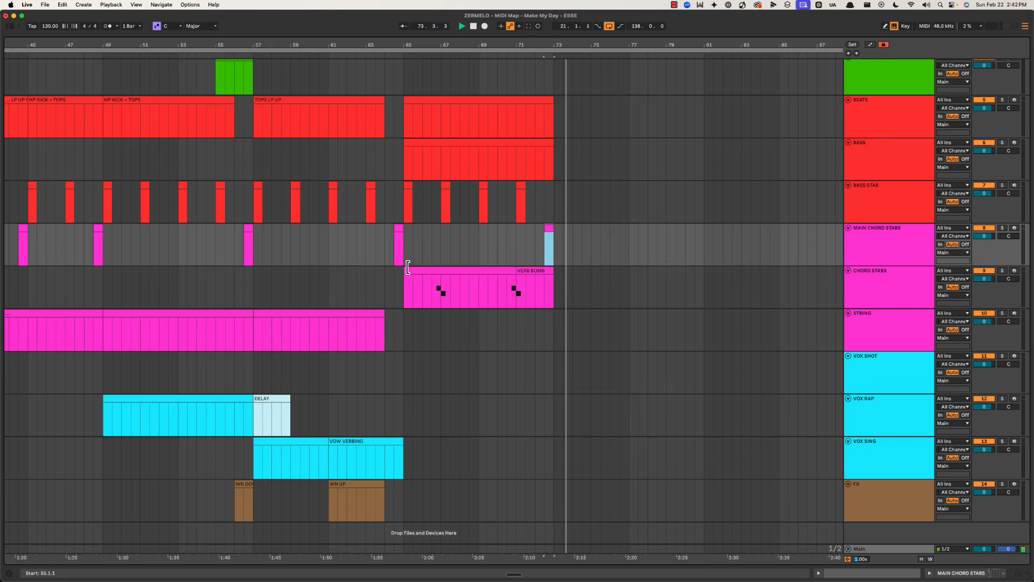
{"action": "left_click", "coordinate": [406, 254]}
{"action": "scroll", "coordinate": [406, 258], "scroll_direction": "up", "scroll_amount": 3}
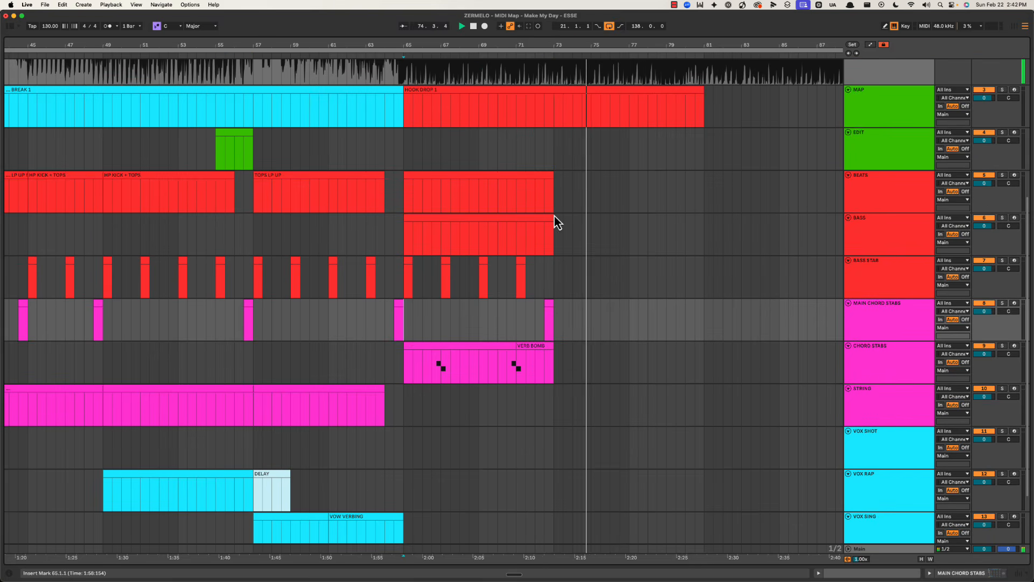
{"action": "scroll", "coordinate": [554, 216], "scroll_direction": "right", "scroll_amount": 2}
{"action": "left_click", "coordinate": [451, 191]}
{"action": "left_click", "coordinate": [507, 360], "text": "shift"}
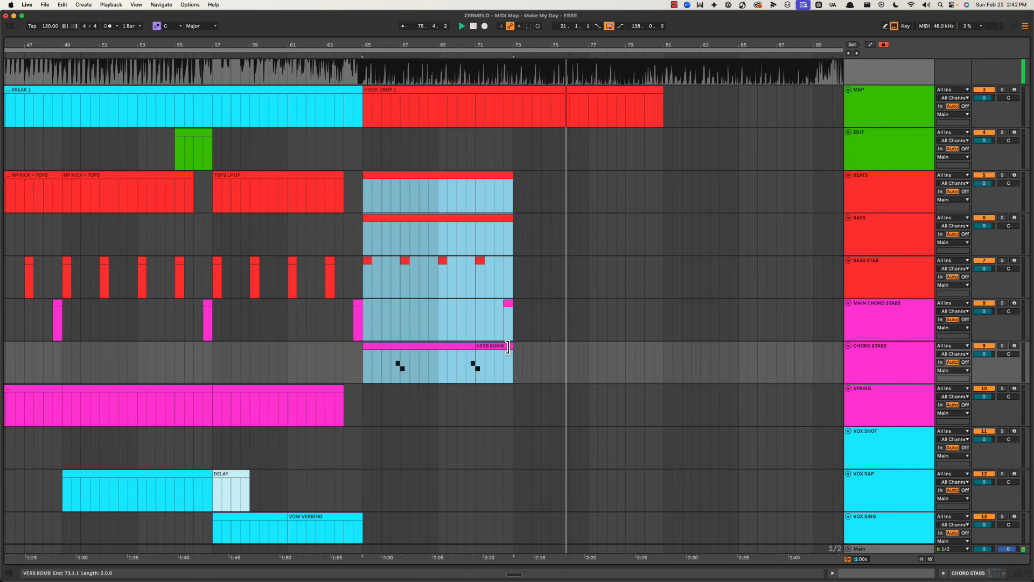
{"action": "key", "text": "super+d"}
{"action": "scroll", "coordinate": [519, 231], "scroll_direction": "right", "scroll_amount": 3}
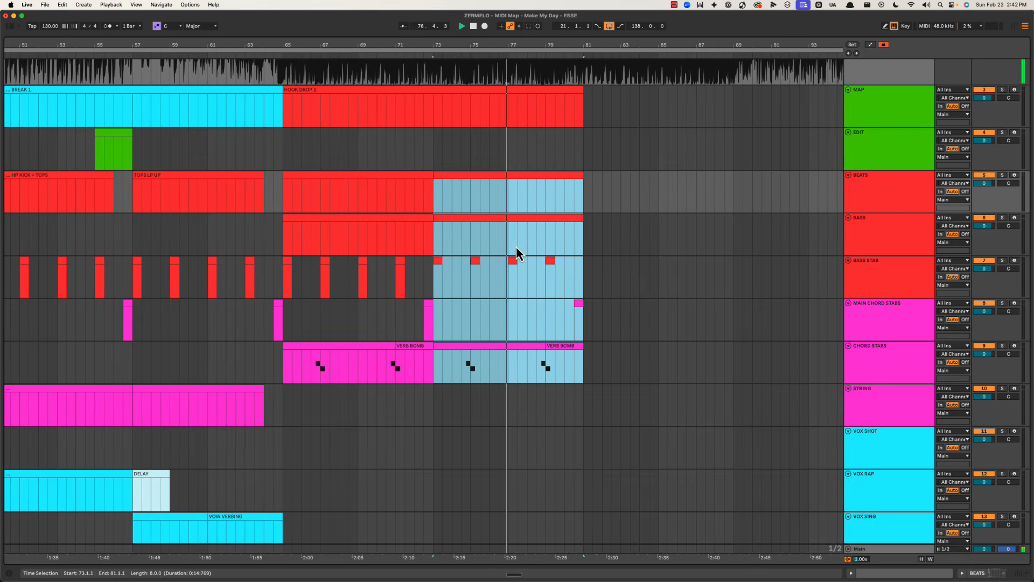
Step: Create an eight-bar MIDI clip named FX on the VOX SING track from bar 73 to 81
{"action": "scroll", "coordinate": [682, 366], "scroll_direction": "down", "scroll_amount": 2}
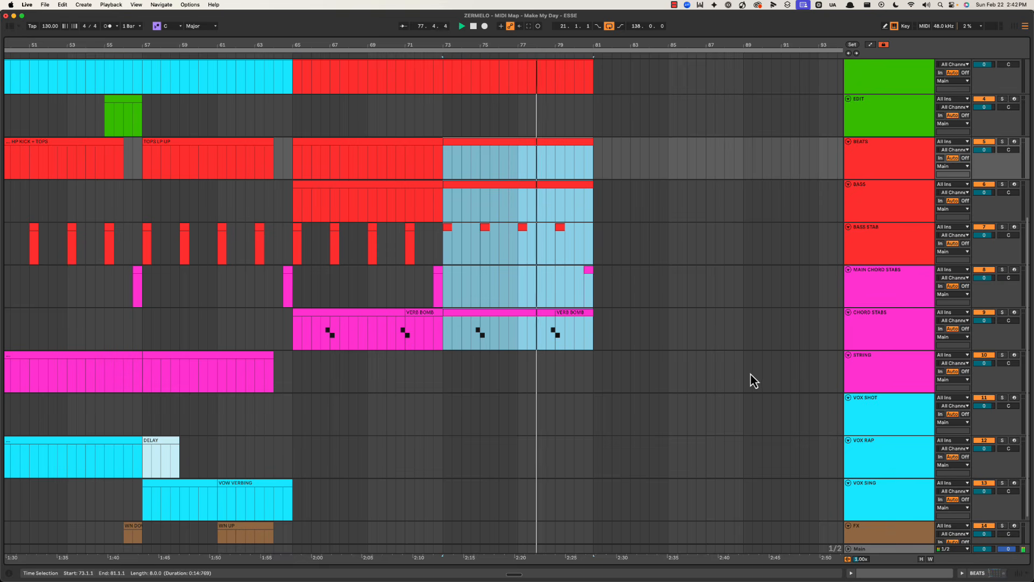
{"action": "left_click", "coordinate": [878, 377]}
{"action": "left_click", "coordinate": [874, 469]}
{"action": "left_click", "coordinate": [874, 489]}
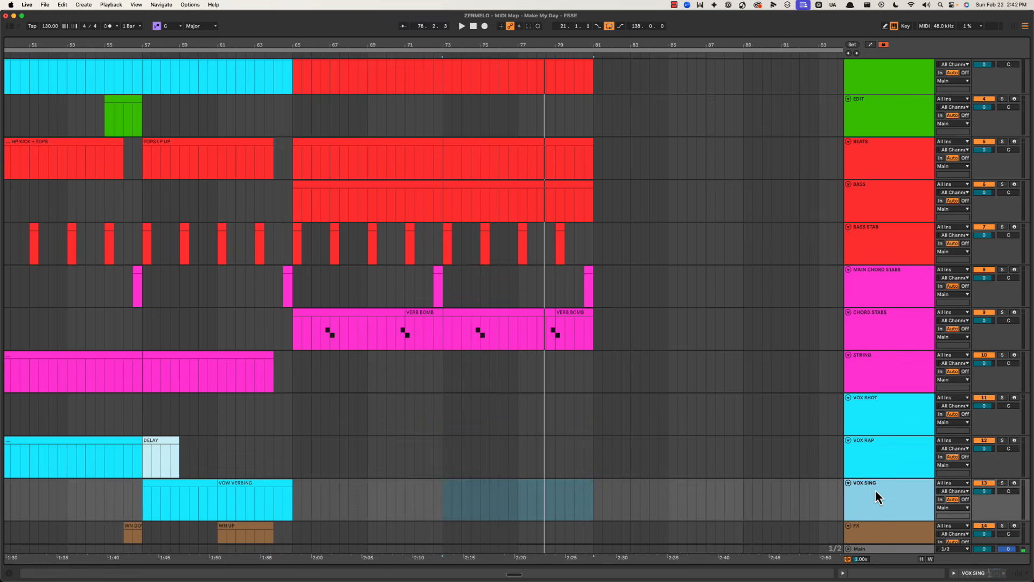
{"action": "scroll", "coordinate": [607, 490], "scroll_direction": "down", "scroll_amount": 2}
{"action": "left_click_drag", "start_coordinate": [448, 458], "coordinate": [600, 458]}
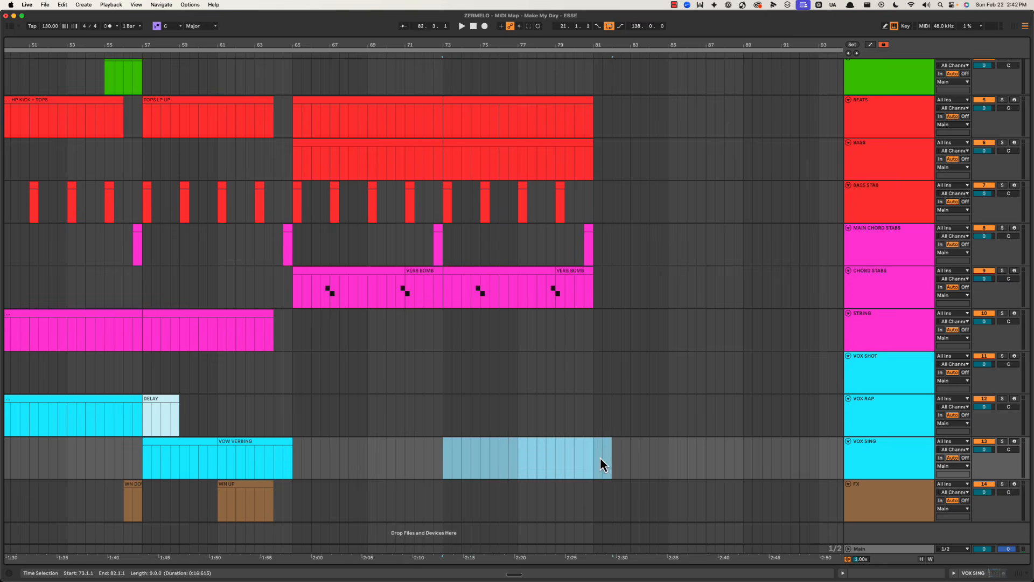
{"action": "key", "text": "super+shift+m"}
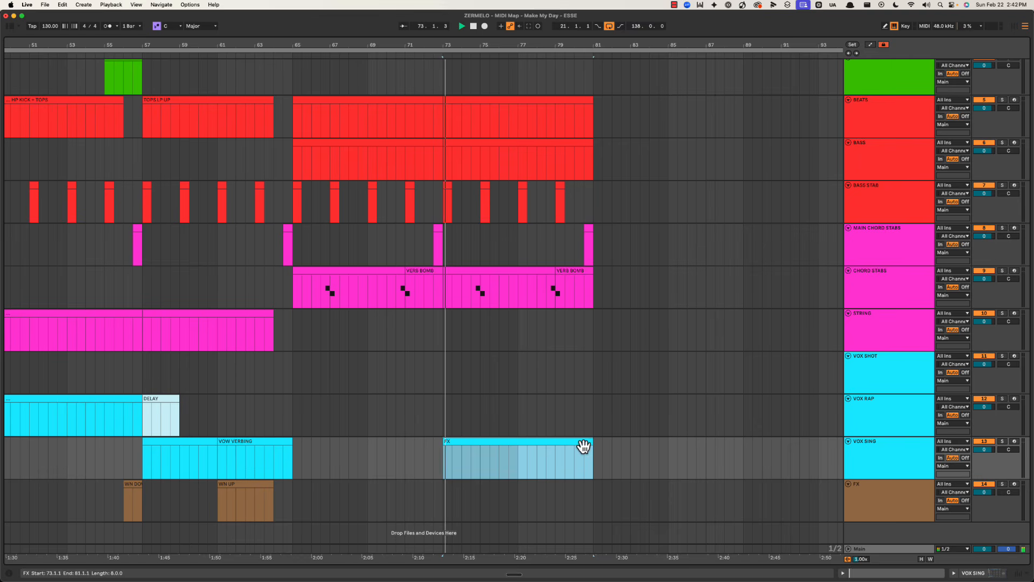
Step: Compare the VOX SING clips at bars 57 and 73 by ear and rename the one at bar 73 as FX - CR UP DOWN
{"action": "left_click", "coordinate": [181, 447]}
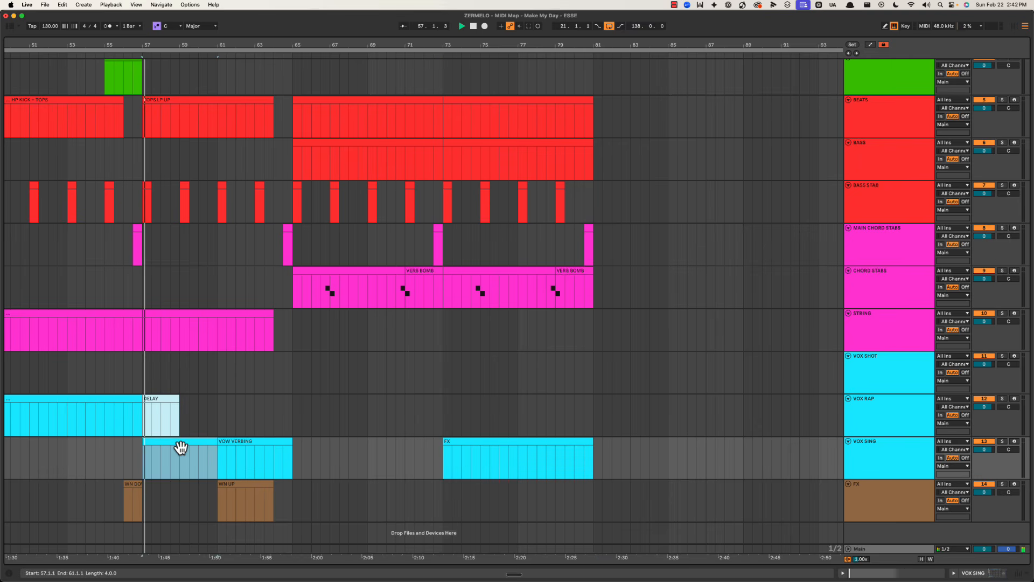
{"action": "left_click", "coordinate": [472, 446]}
{"action": "key", "text": "space"}
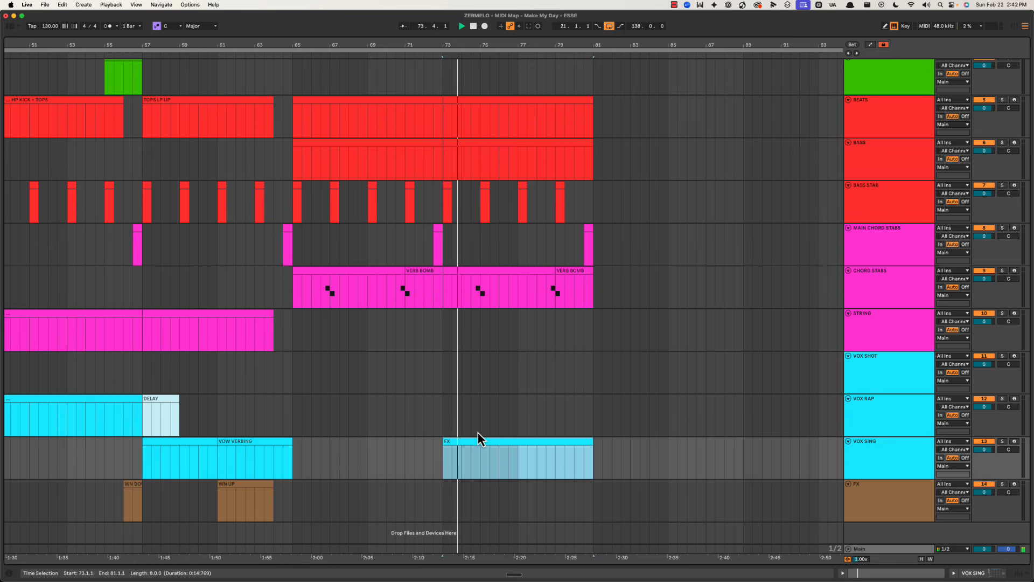
{"action": "key", "text": "super+r"}
{"action": "key", "text": "Right"}
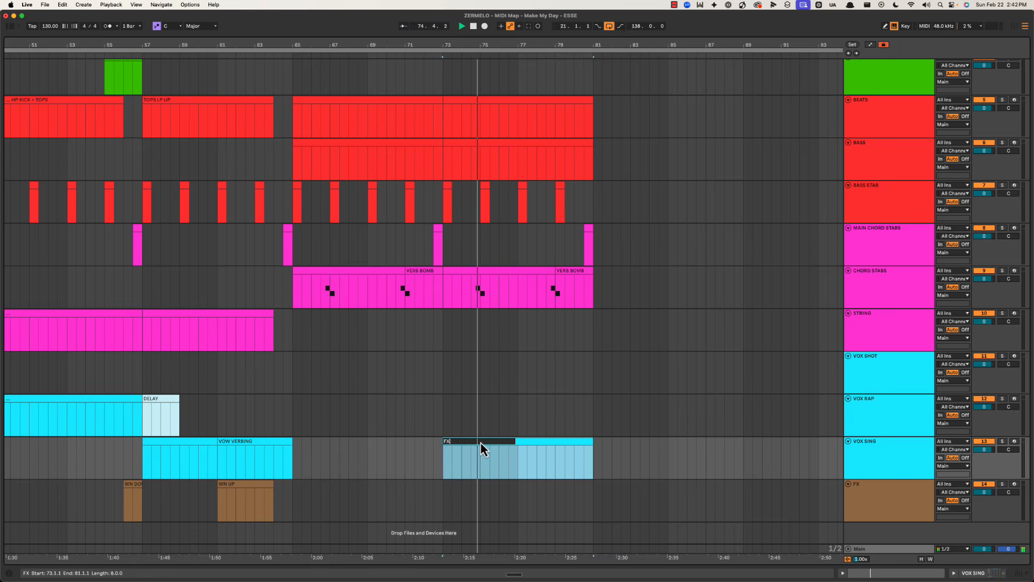
{"action": "type", "text": "- CR UP DOWN"}
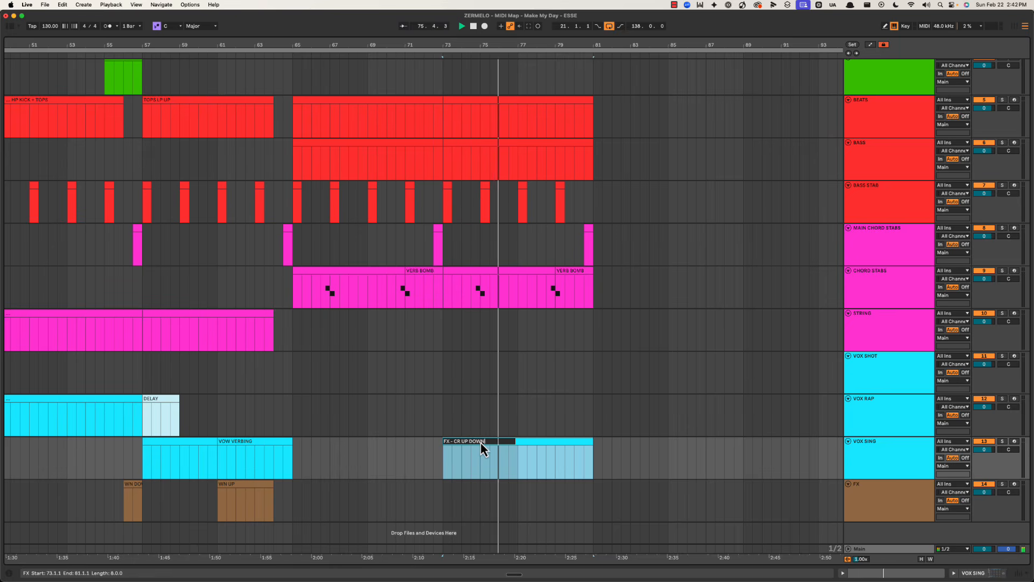
{"action": "key", "text": "Return"}
Step: Draw a C3 note from 1.3 to 2.1 and a C#3 note up to 2.2 in the FX - CR UP DOWN clip, leaving its start empty
{"action": "double_click", "coordinate": [484, 447]}
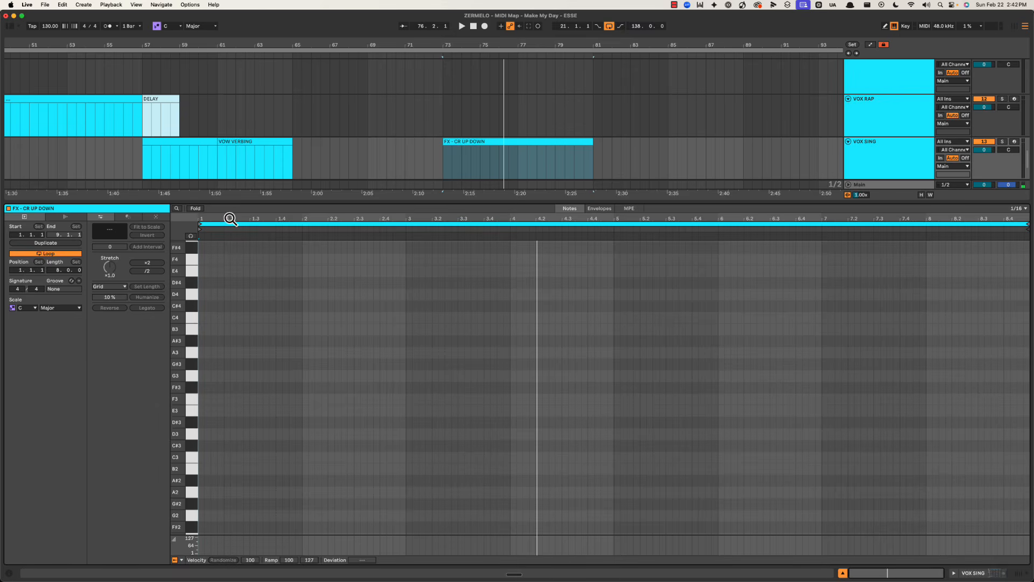
{"action": "left_click_drag", "start_coordinate": [205, 218], "coordinate": [291, 232]}
{"action": "key", "text": "space"}
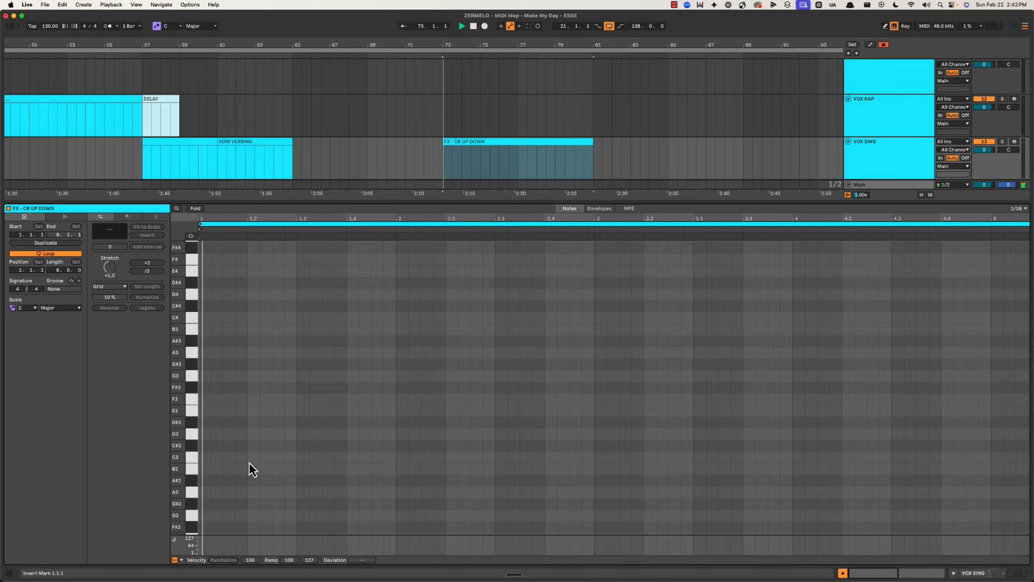
{"action": "double_click", "coordinate": [203, 457]}
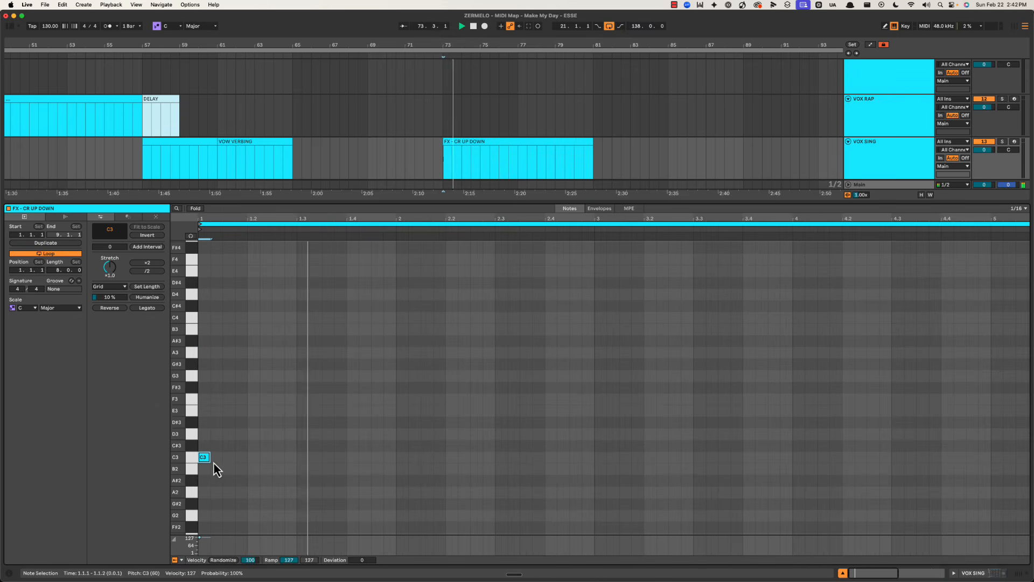
{"action": "double_click", "coordinate": [303, 457]}
{"action": "left_click_drag", "start_coordinate": [306, 457], "coordinate": [442, 447]}
{"action": "key", "text": "space"}
{"action": "double_click", "coordinate": [405, 447]}
{"action": "left_click_drag", "start_coordinate": [275, 447], "coordinate": [204, 459]}
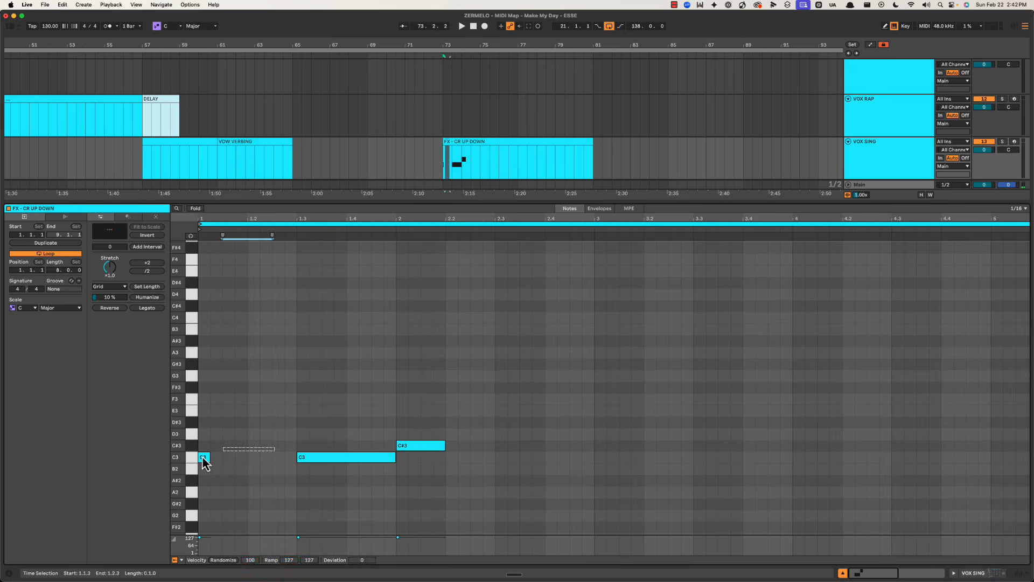
{"action": "key", "text": "Delete"}
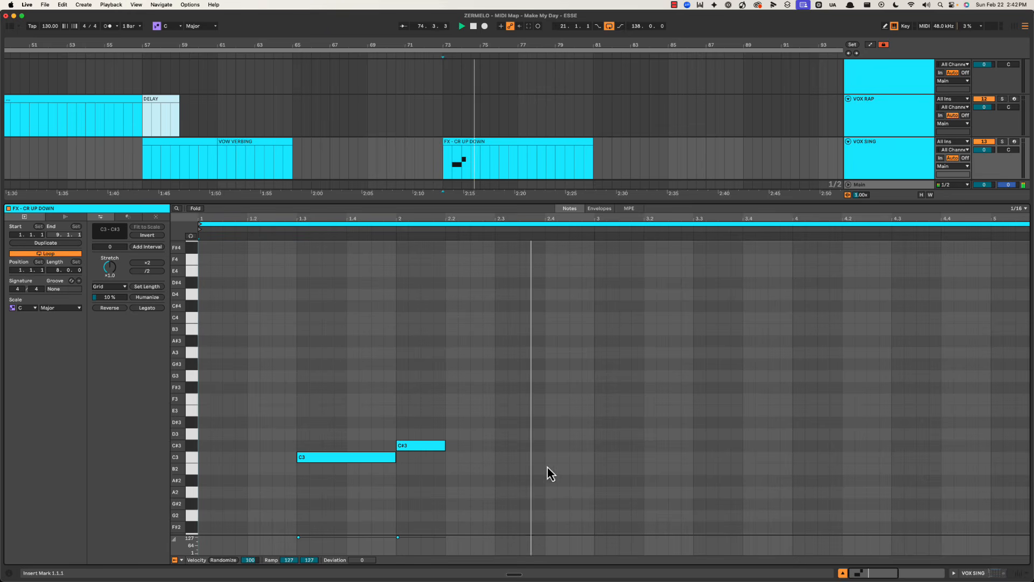
Step: Add a C3 note from 2.3 to bar 3 followed by a short B2 note
{"action": "double_click", "coordinate": [504, 457]}
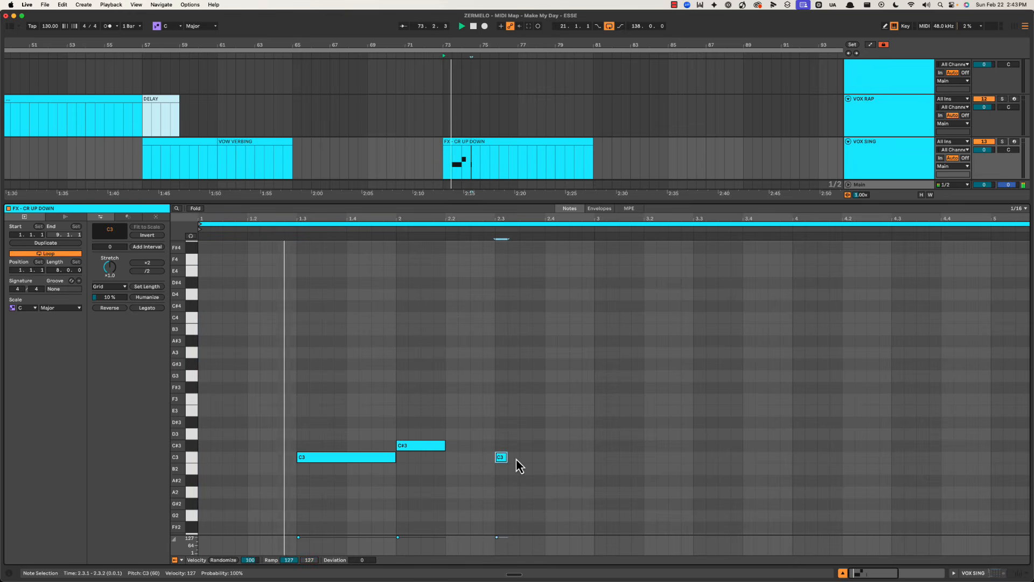
{"action": "left_click_drag", "start_coordinate": [505, 457], "coordinate": [595, 469]}
{"action": "double_click", "coordinate": [597, 468]}
Step: Start the C#3 note at 1.4.4 and trim both C3 notes to end where the short notes begin
{"action": "left_click_drag", "start_coordinate": [419, 450], "coordinate": [406, 447]}
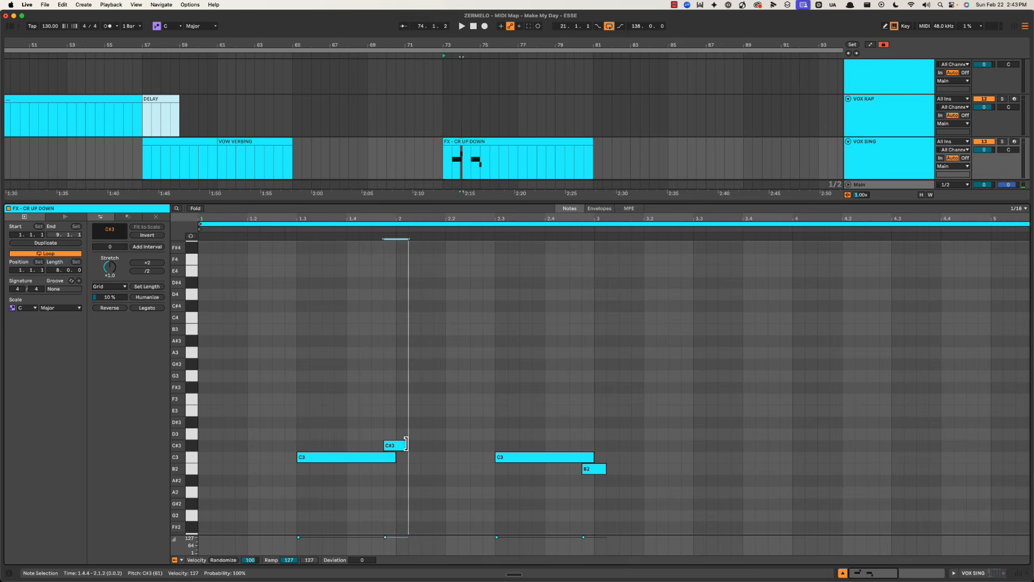
{"action": "key", "text": "space"}
{"action": "mouse_move", "coordinate": [391, 457]}
{"action": "left_mouse_down"}
{"action": "mouse_move", "coordinate": [406, 458]}
{"action": "mouse_move", "coordinate": [380, 456]}
{"action": "left_mouse_up"}
{"action": "left_click_drag", "start_coordinate": [592, 457], "coordinate": [582, 457]}
{"action": "left_click_drag", "start_coordinate": [301, 399], "coordinate": [470, 510]}
{"action": "left_click_drag", "start_coordinate": [501, 399], "coordinate": [644, 507]}
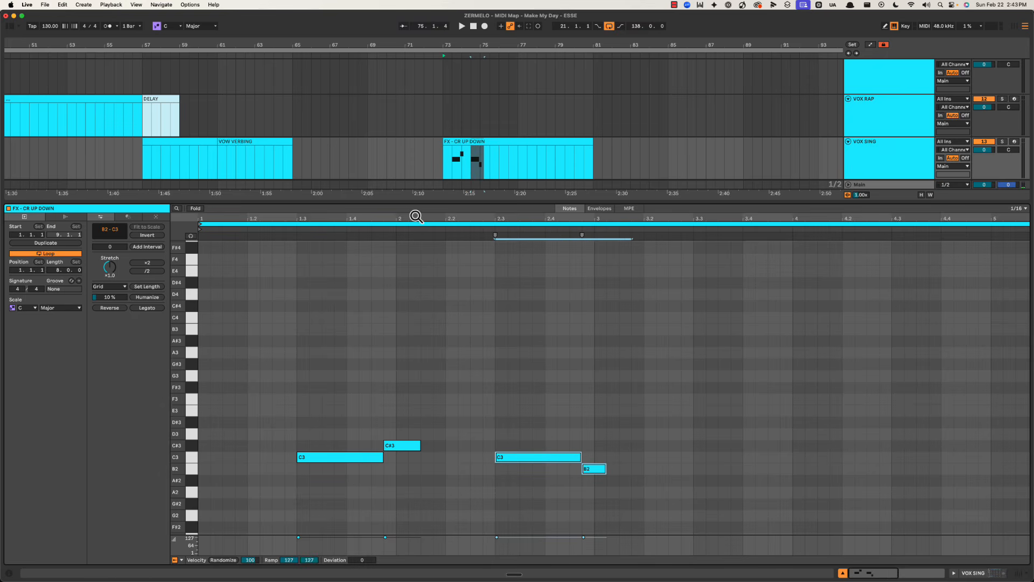
{"action": "key", "text": "space"}
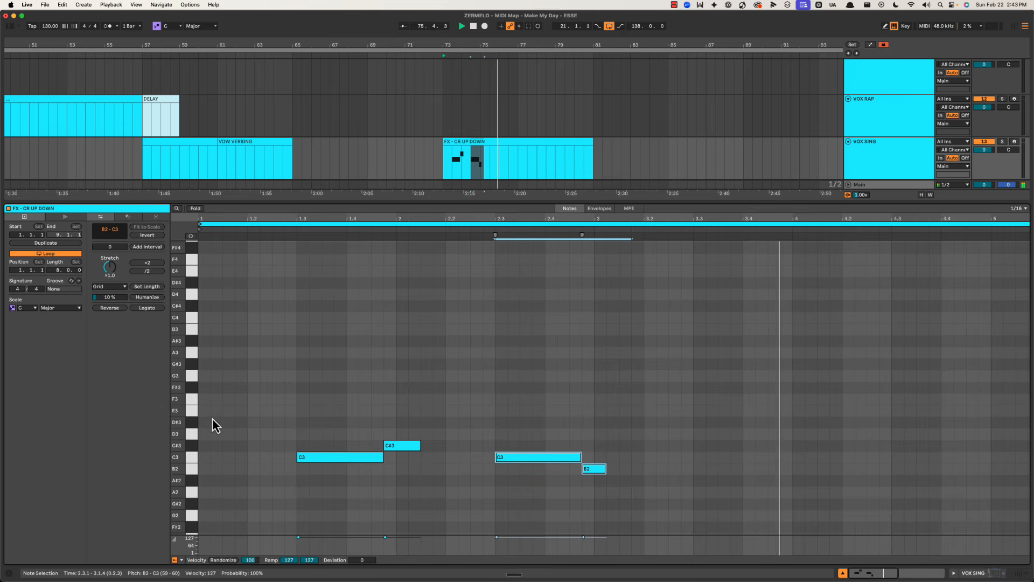
Step: Duplicate the four-note up-and-down pattern three times to fill the eight-bar clip
{"action": "left_click_drag", "start_coordinate": [248, 425], "coordinate": [643, 506]}
{"action": "key", "text": "super+d"}
{"action": "key", "text": "super+d"}
{"action": "key", "text": "super+d"}
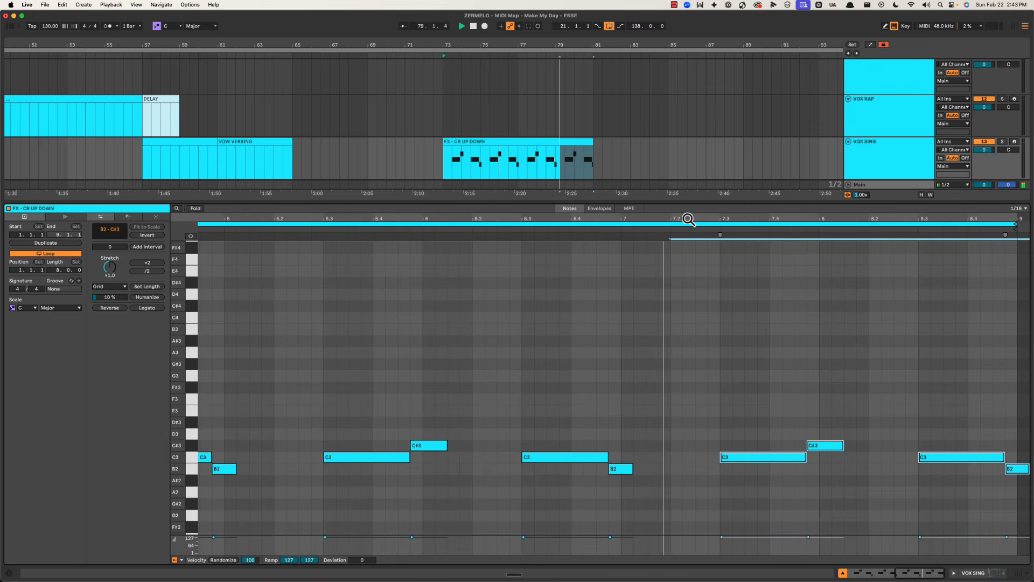
Step: Delete the last copy of the pattern, from 7.2 to the end of the clip
{"action": "left_click_drag", "start_coordinate": [689, 220], "coordinate": [691, 219]}
{"action": "key", "text": "space"}
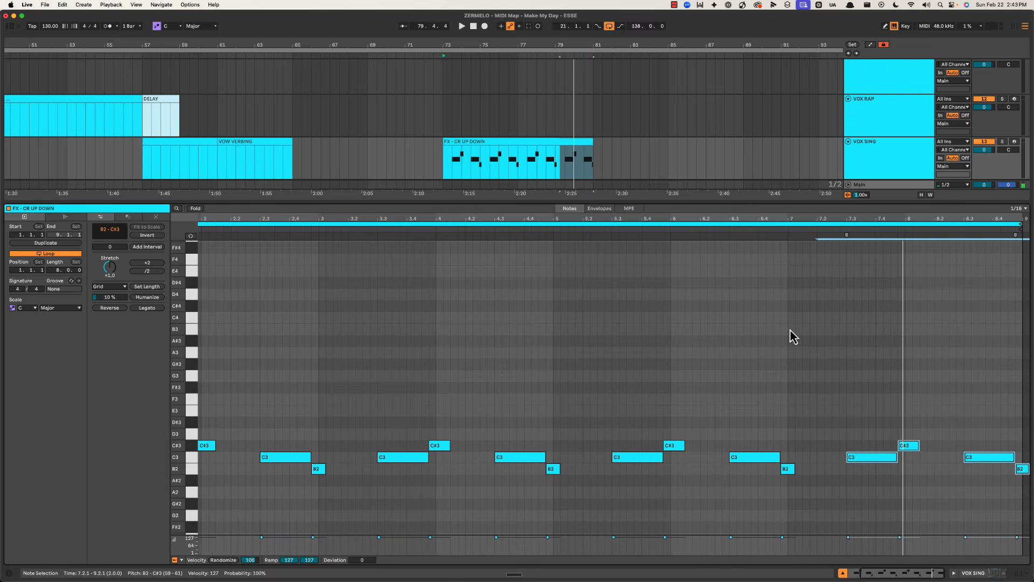
{"action": "left_click_drag", "start_coordinate": [810, 405], "coordinate": [1029, 530]}
{"action": "key", "text": "Delete"}
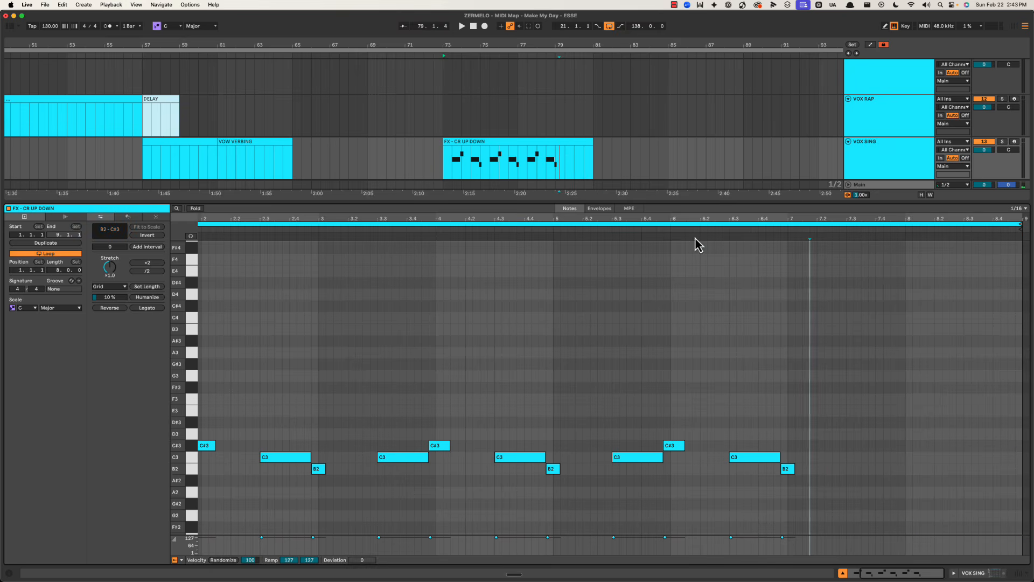
Step: Shorten the last B2 note to end at 7.1.1 and add a D#3 note from 7.1.1 to 9.1.1
{"action": "left_click", "coordinate": [690, 231]}
{"action": "left_click_drag", "start_coordinate": [952, 222], "coordinate": [952, 258]}
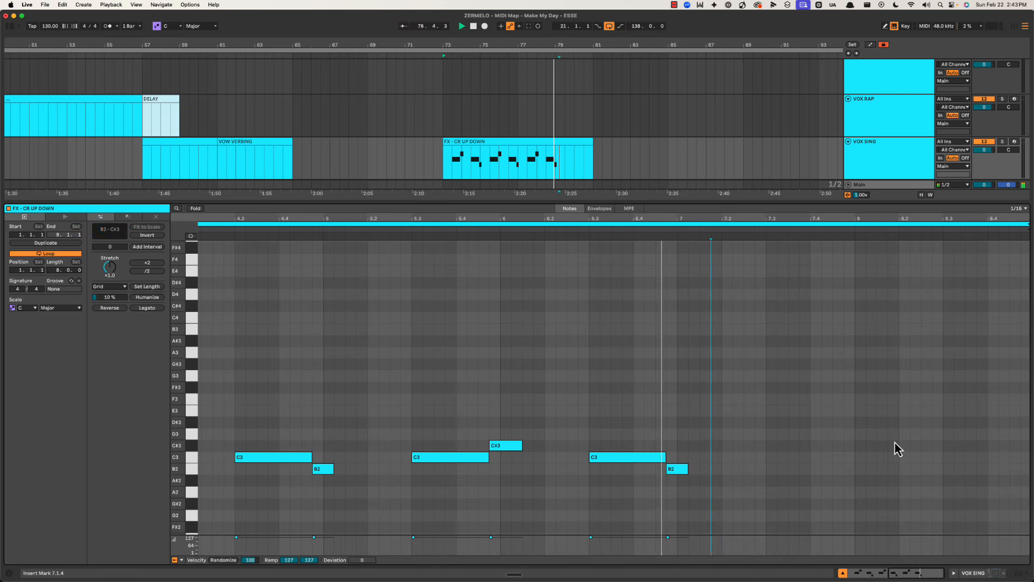
{"action": "key", "text": "space"}
{"action": "left_click_drag", "start_coordinate": [687, 469], "coordinate": [673, 467]}
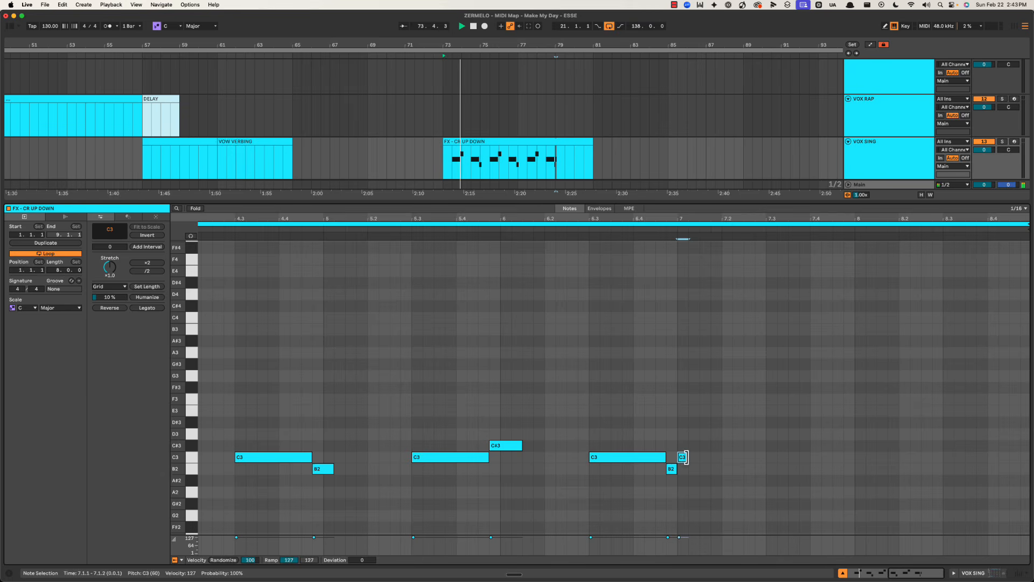
{"action": "key", "text": "Up"}
{"action": "key", "text": "Up"}
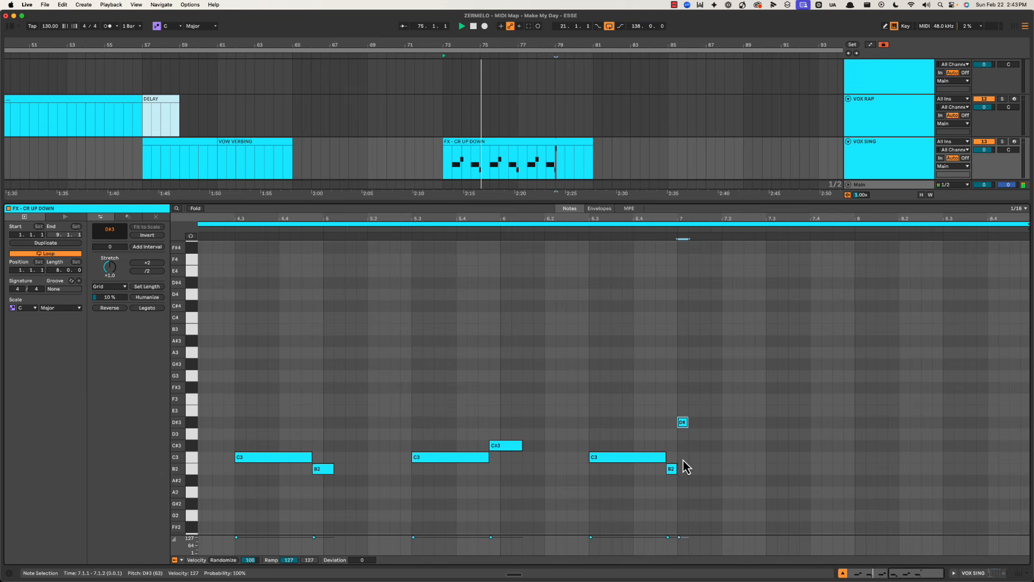
{"action": "left_click_drag", "start_coordinate": [687, 426], "coordinate": [896, 423]}
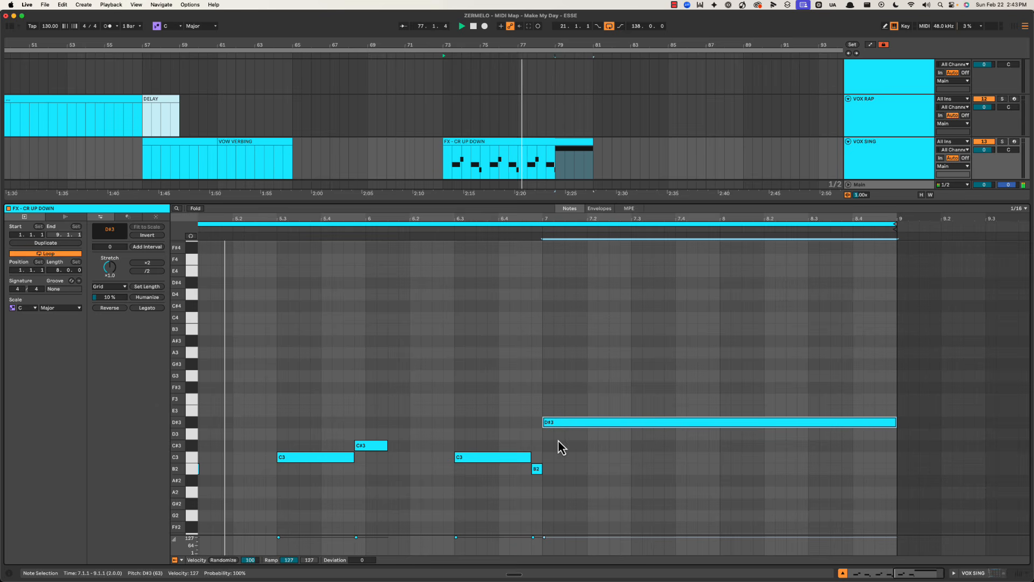
Step: Lower the long last note to C3, set it to end at bar 8, and close the clip's note editor
{"action": "key", "text": "Down"}
{"action": "key", "text": "Down"}
{"action": "key", "text": "Down"}
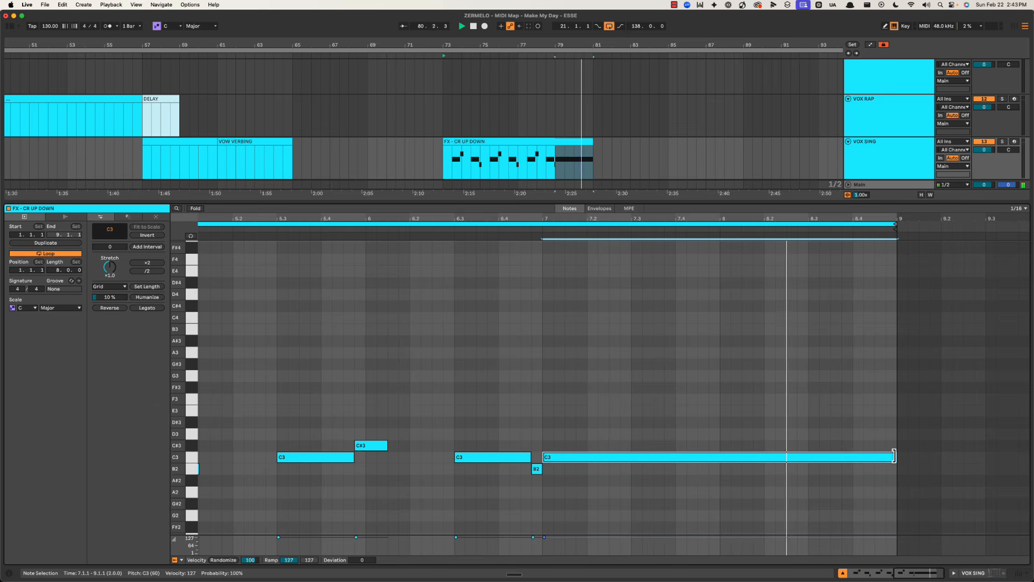
{"action": "left_click_drag", "start_coordinate": [894, 460], "coordinate": [587, 450]}
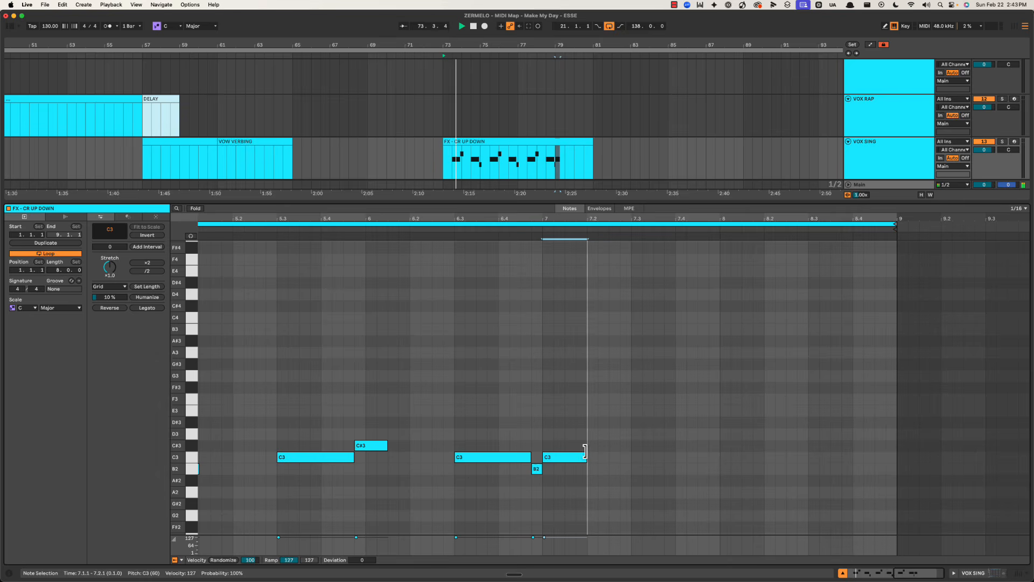
{"action": "left_click", "coordinate": [537, 468]}
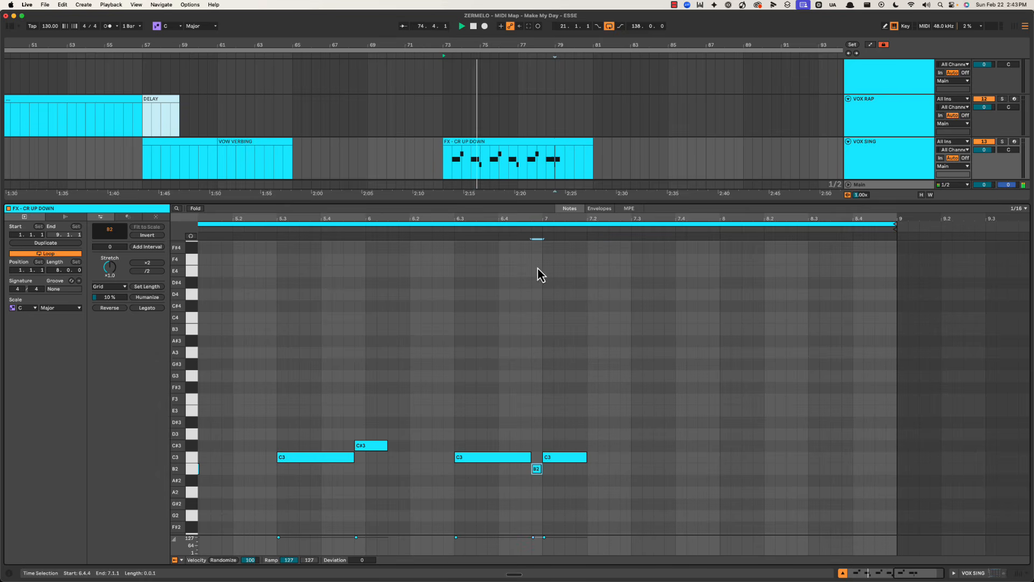
{"action": "left_click_drag", "start_coordinate": [586, 454], "coordinate": [890, 456]}
{"action": "left_click", "coordinate": [745, 300]}
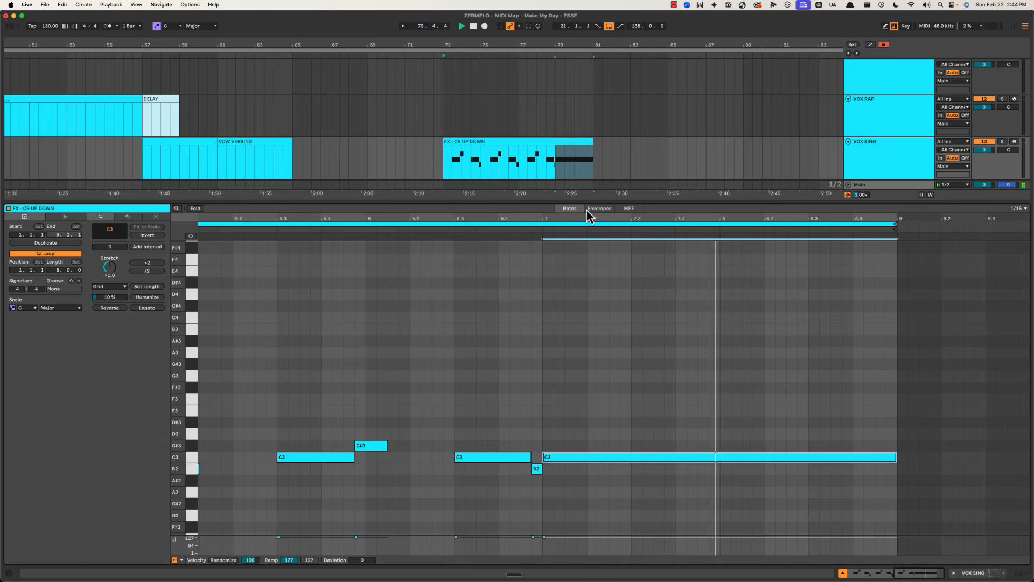
{"action": "left_click", "coordinate": [879, 459]}
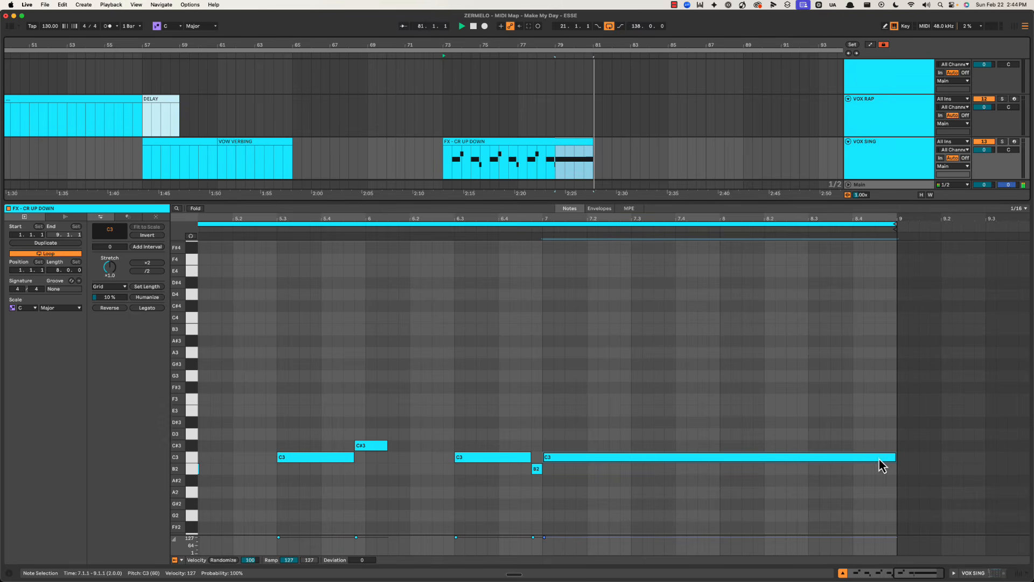
{"action": "left_click_drag", "start_coordinate": [894, 457], "coordinate": [719, 456]}
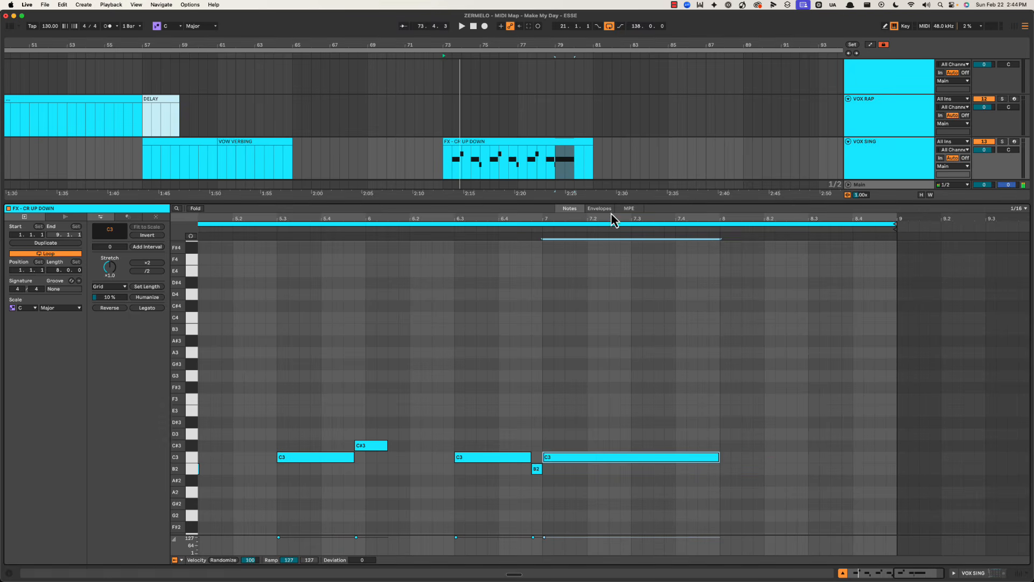
{"action": "double_click", "coordinate": [612, 202]}
{"action": "key", "text": "space"}
Step: Split the HOOK DROP 1 clip on the MAP track at bar 73
{"action": "left_click", "coordinate": [467, 410]}
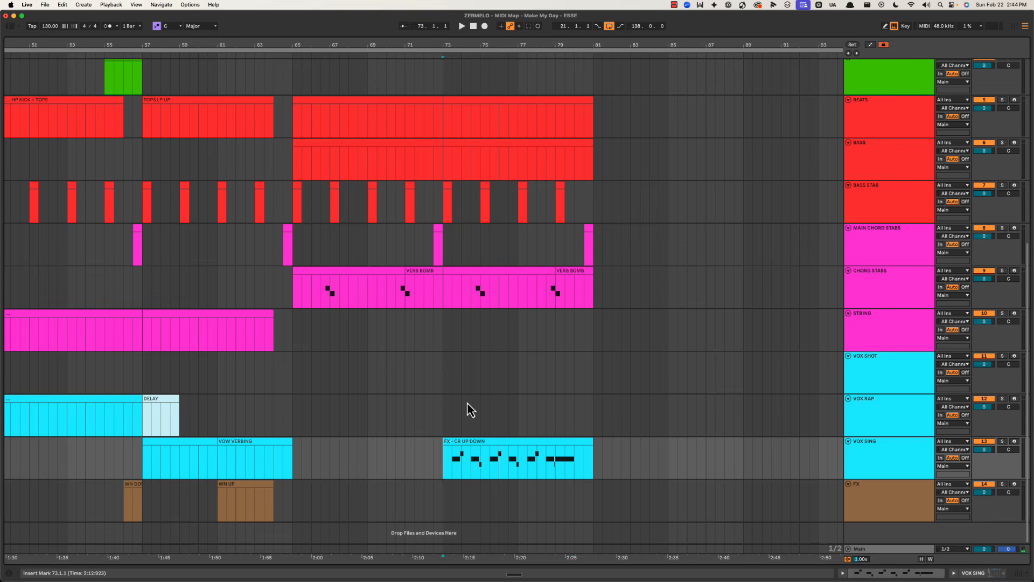
{"action": "scroll", "coordinate": [443, 334], "scroll_direction": "up", "scroll_amount": 5}
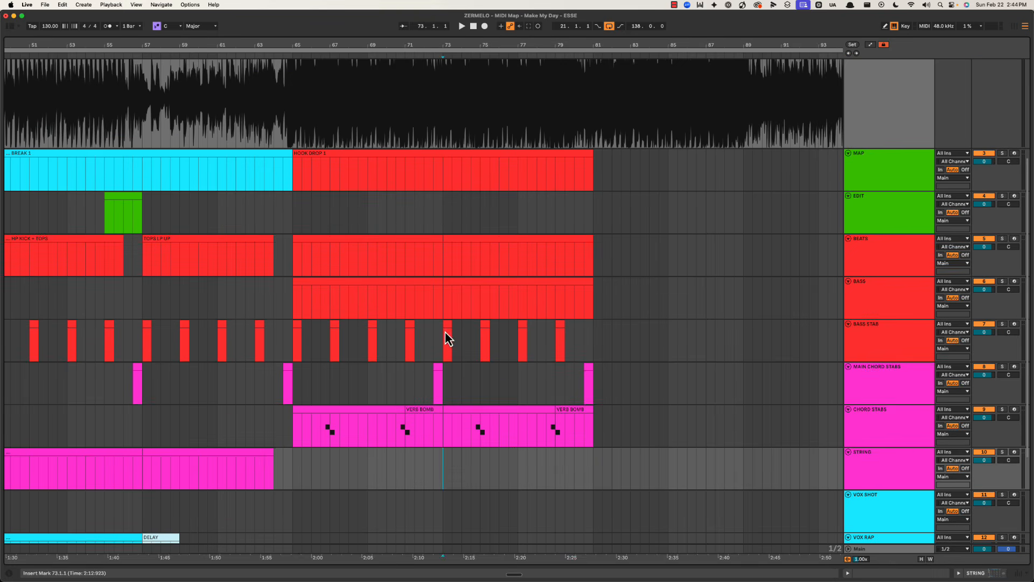
{"action": "left_click", "coordinate": [439, 176]}
{"action": "key", "text": "super+e"}
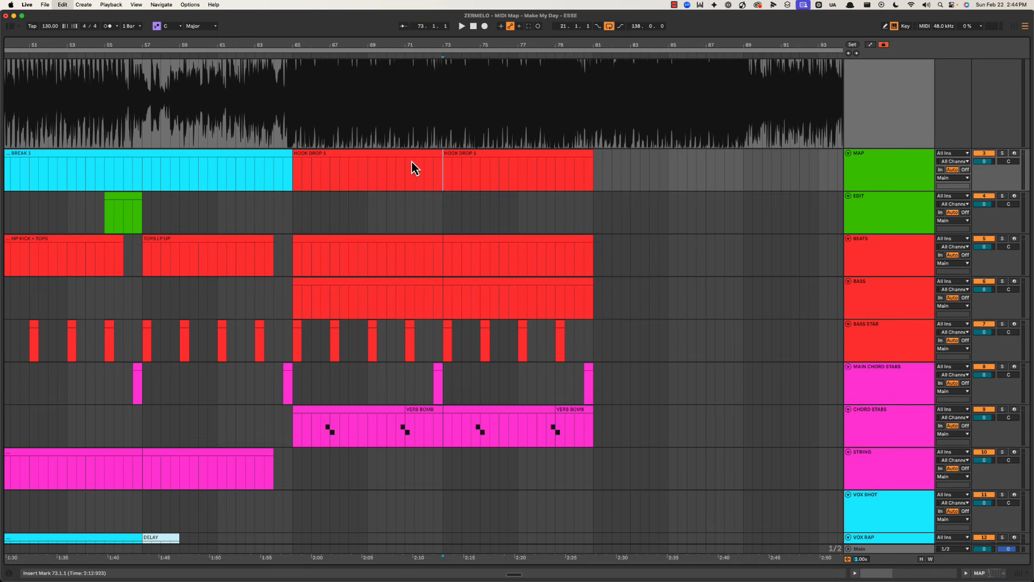
Step: Rename the MAP clip at bar 65 as HOOK DROP 1 - GROOVE and EAR CANDY and duplicate it over bars 73 to 81
{"action": "left_click", "coordinate": [410, 158]}
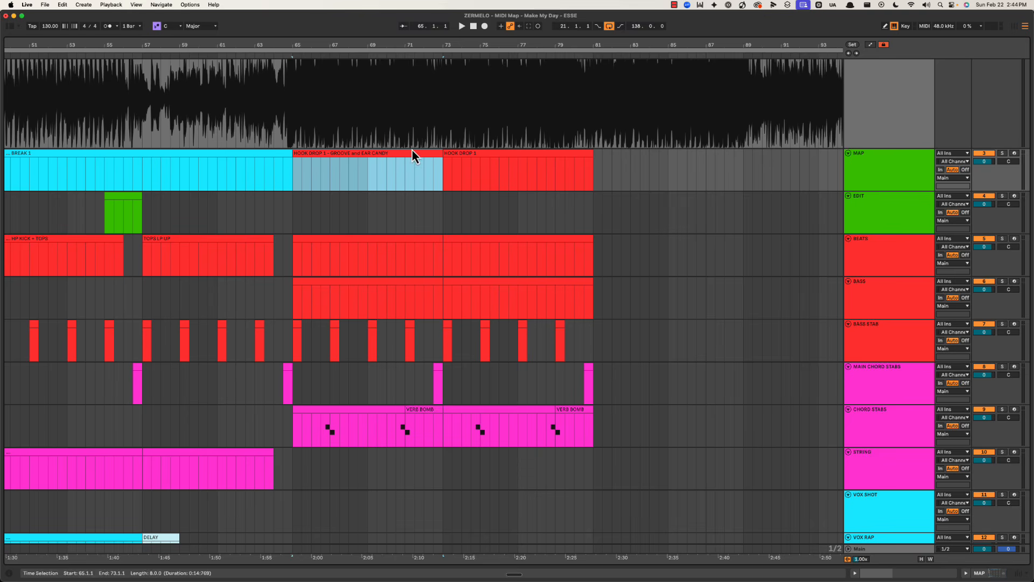
{"action": "key", "text": "super+d"}
Step: Rename the MAP clip at bar 73 as HOOK DROP 1 - VOCAL LIFT
{"action": "key", "text": "super+r"}
{"action": "key", "text": "Right"}
{"action": "key", "text": "BackSpace"}
{"action": "key", "text": "BackSpace"}
{"action": "key", "text": "BackSpace"}
{"action": "key", "text": "BackSpace"}
{"action": "key", "text": "BackSpace"}
{"action": "key", "text": "BackSpace"}
{"action": "key", "text": "BackSpace"}
{"action": "key", "text": "BackSpace"}
{"action": "key", "text": "BackSpace"}
{"action": "key", "text": "BackSpace"}
{"action": "key", "text": "BackSpace"}
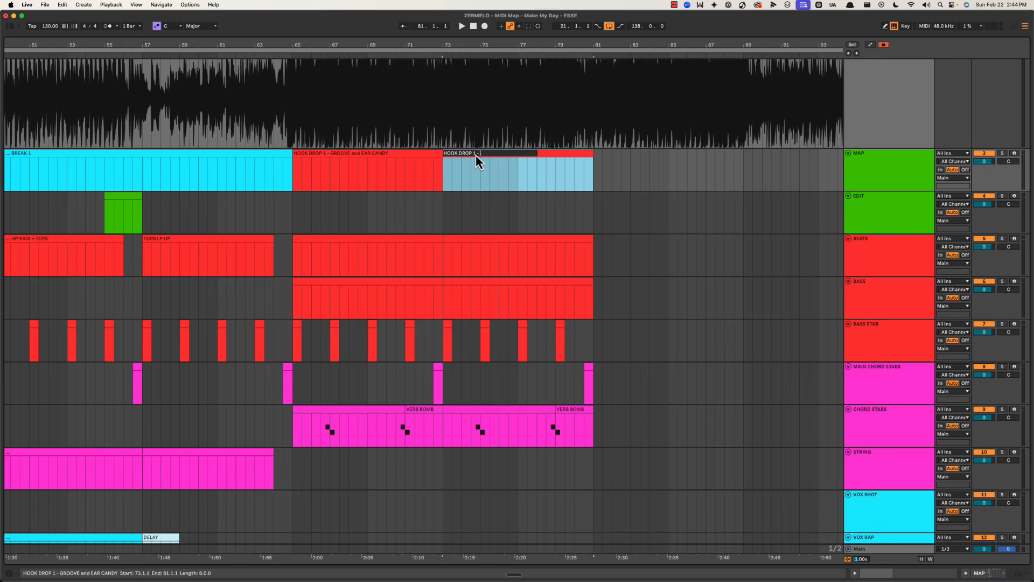
{"action": "type", "text": "VOCAL LIFT"}
{"action": "key", "text": "Return"}
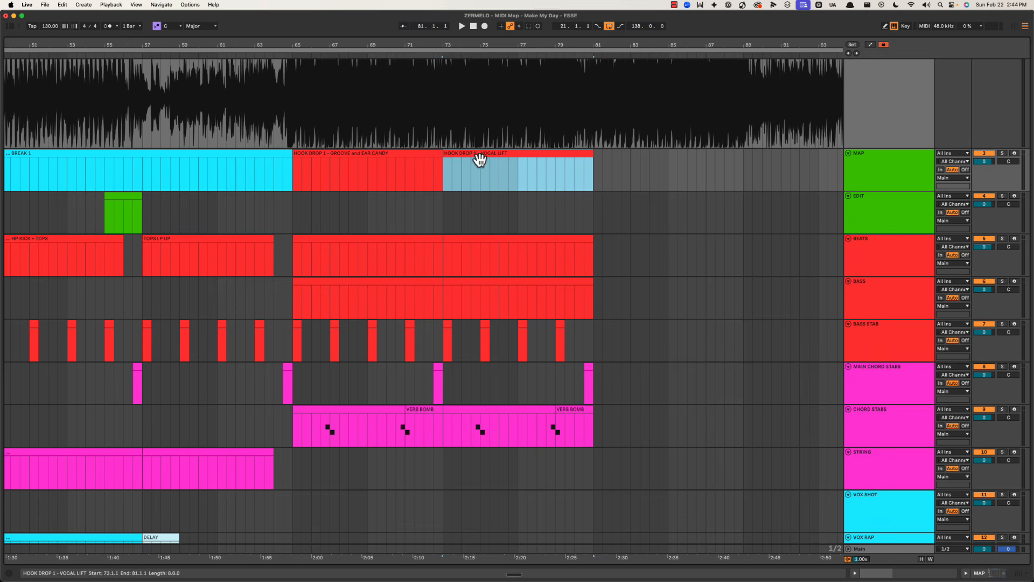
Step: Colour the HOOK DROP 1 - GROOVE and EAR CANDY clip near-black and the HOOK DROP 1 - VOCAL LIFT clip white
{"action": "right_click", "coordinate": [416, 158]}
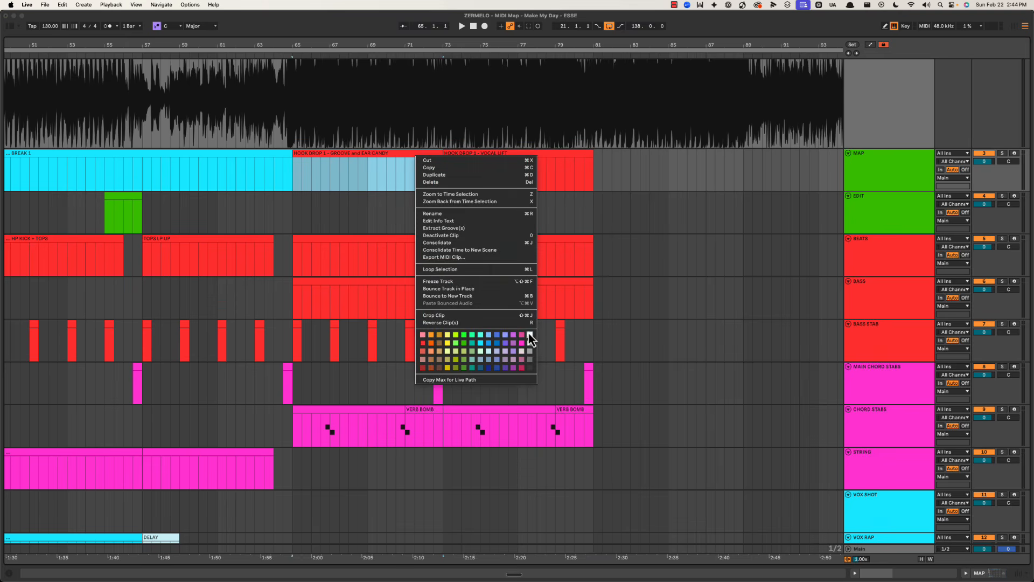
{"action": "left_click", "coordinate": [529, 367]}
{"action": "right_click", "coordinate": [532, 156]}
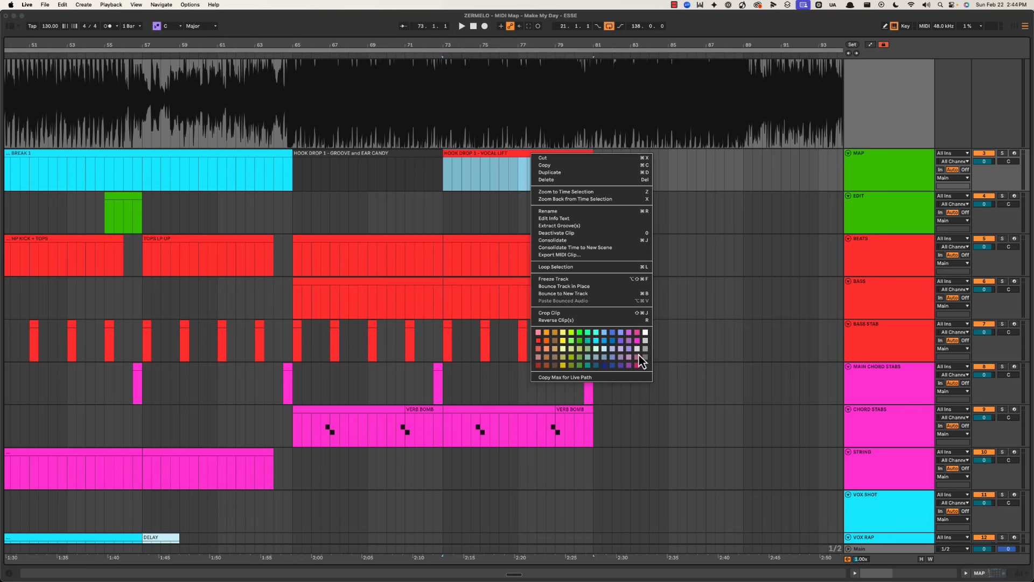
{"action": "left_click", "coordinate": [646, 333]}
{"action": "left_click_drag", "start_coordinate": [451, 42], "coordinate": [449, 46]}
{"action": "left_click_drag", "start_coordinate": [358, 175], "coordinate": [591, 180]}
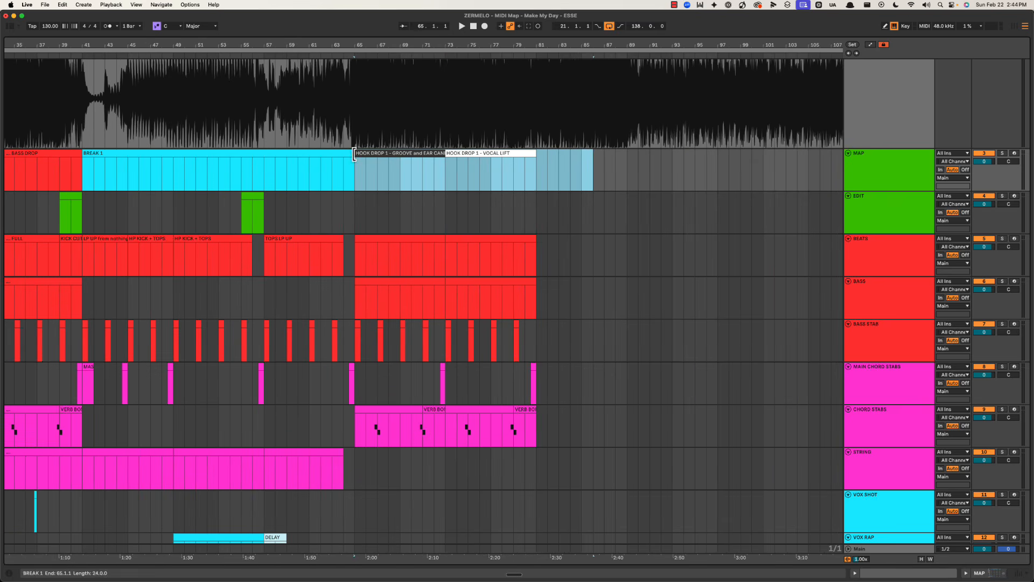
{"action": "left_click", "coordinate": [387, 161]}
{"action": "left_click_drag", "start_coordinate": [447, 174], "coordinate": [545, 186]}
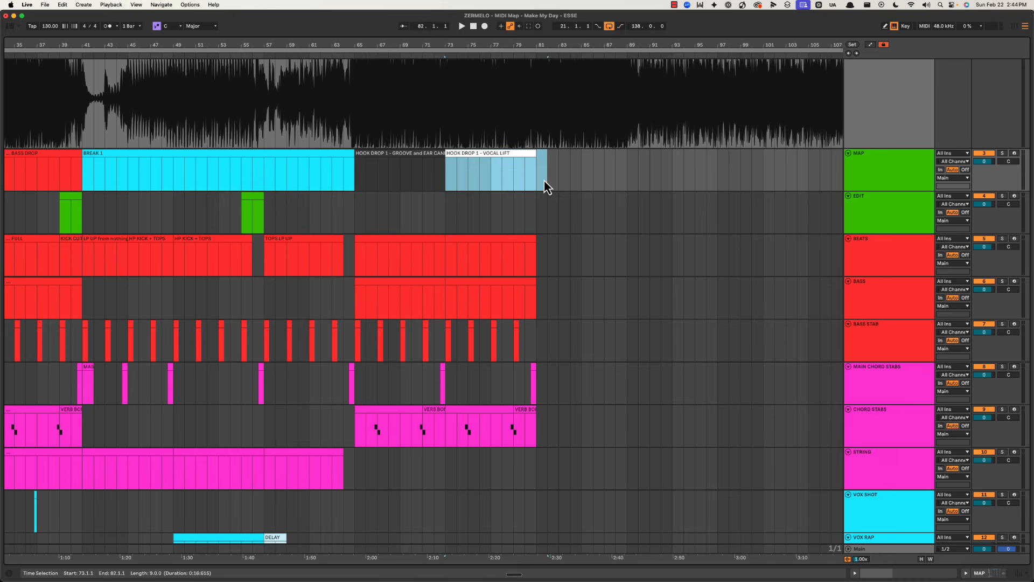
{"action": "scroll", "coordinate": [533, 182], "scroll_direction": "down", "scroll_amount": 3}
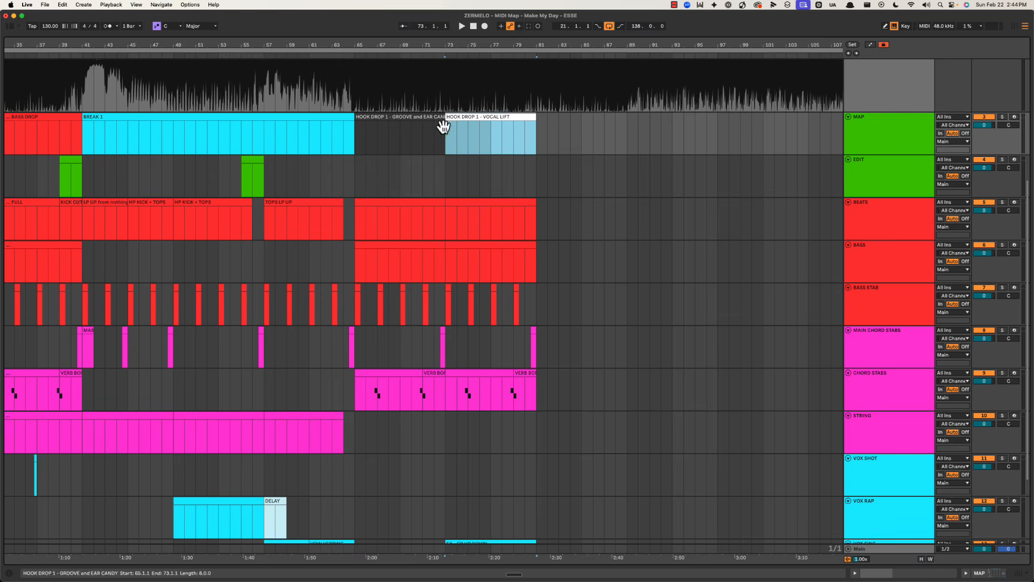
Step: Switch to the HD2 Formula Cheat Sheet in Chrome and tick the "AB Section, examples" checkbox under HOOK DROP 1
{"action": "key", "text": "super+Tab"}
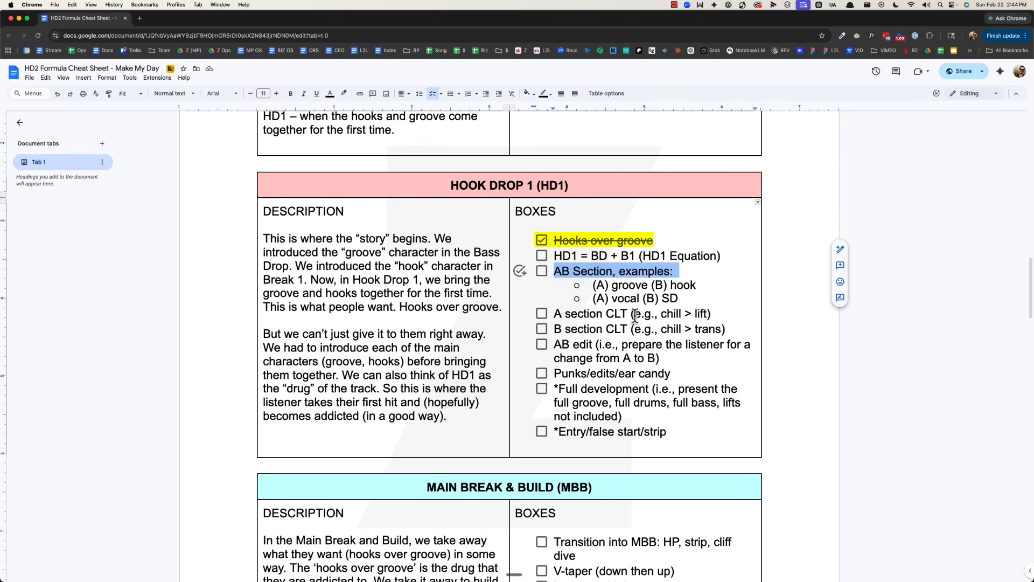
{"action": "left_click", "coordinate": [544, 272]}
{"action": "key", "text": "super+Tab"}
{"action": "key", "text": "super+Tab"}
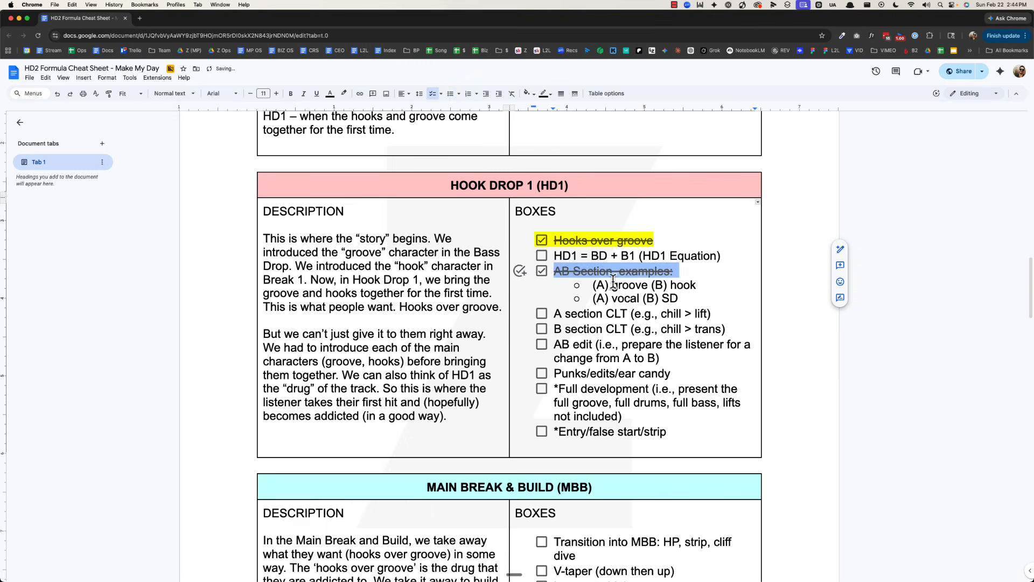
{"action": "double_click", "coordinate": [614, 284]}
{"action": "double_click", "coordinate": [682, 285]}
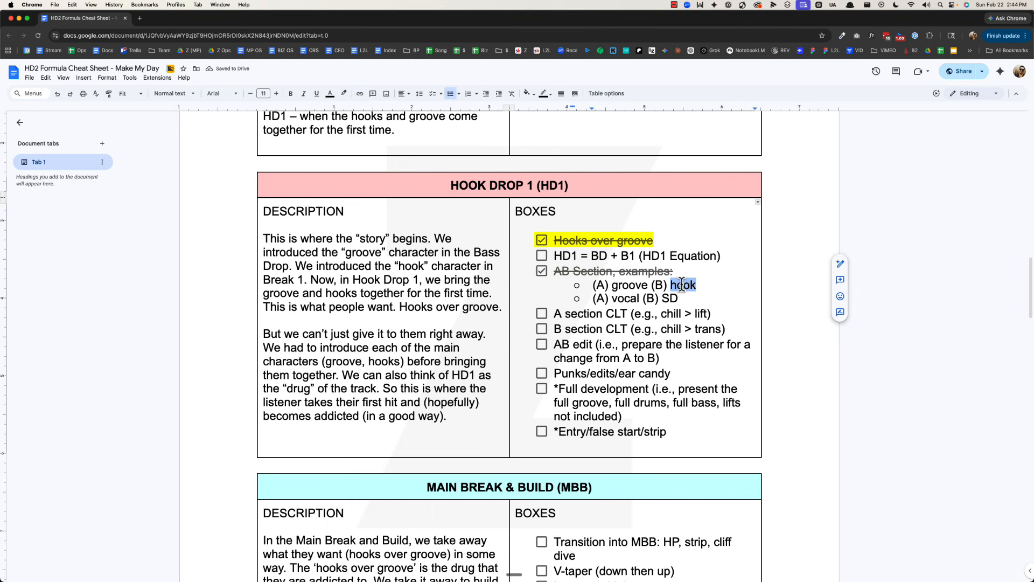
{"action": "triple_click", "coordinate": [702, 282]}
Step: Switch back to Live and examine bars 73 to 81 from the MAP track down to the FX - CR UP DOWN clip
{"action": "key", "text": "super+Tab"}
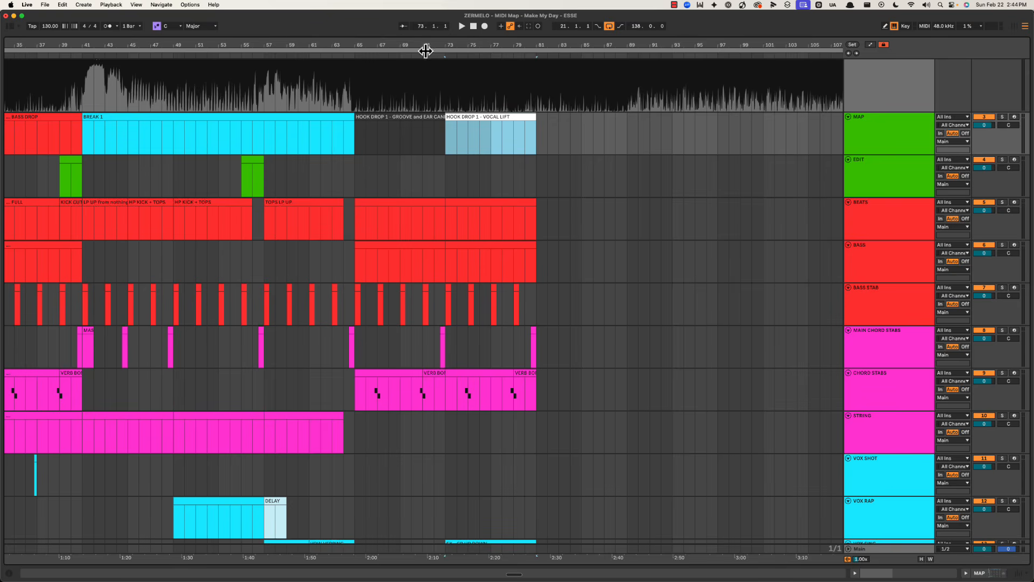
{"action": "left_click_drag", "start_coordinate": [425, 50], "coordinate": [424, 86]}
{"action": "left_click", "coordinate": [422, 140]}
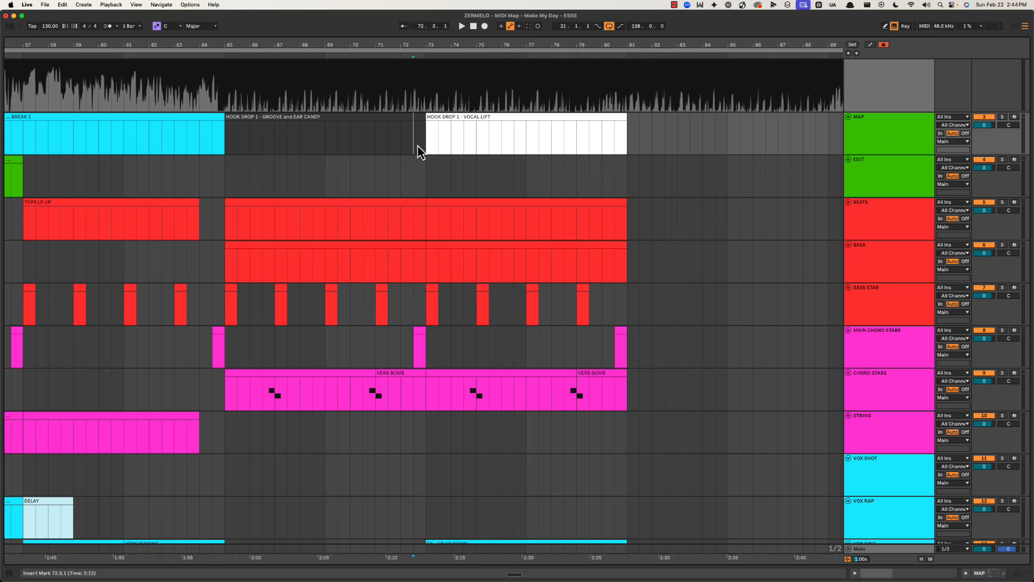
{"action": "left_click_drag", "start_coordinate": [424, 141], "coordinate": [619, 398]}
{"action": "scroll", "coordinate": [618, 398], "scroll_direction": "down", "scroll_amount": 5}
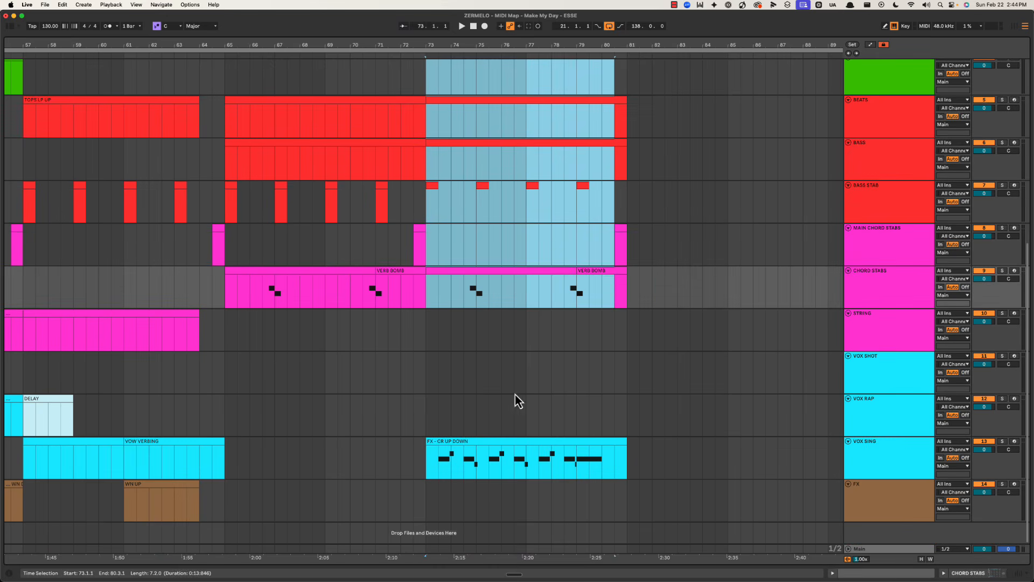
{"action": "left_click_drag", "start_coordinate": [430, 420], "coordinate": [626, 480]}
{"action": "left_click", "coordinate": [508, 416]}
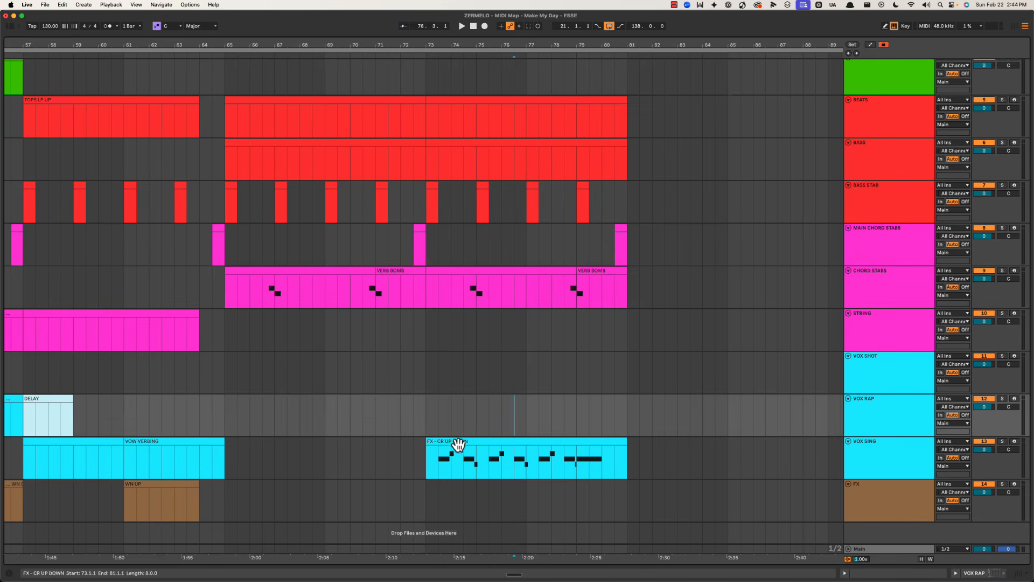
{"action": "left_click", "coordinate": [455, 446]}
Step: Play the arrangement from bars 61, 59 and 49 to review the BREAK 1 vocals
{"action": "scroll", "coordinate": [295, 364], "scroll_direction": "left", "scroll_amount": 5}
{"action": "left_click", "coordinate": [302, 415]}
{"action": "key", "text": "space"}
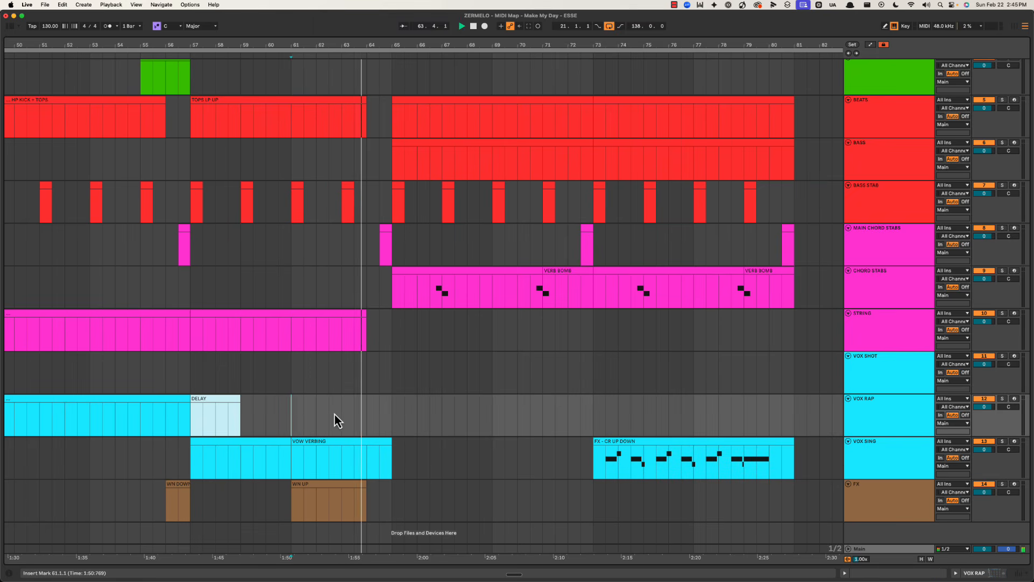
{"action": "left_click", "coordinate": [246, 418]}
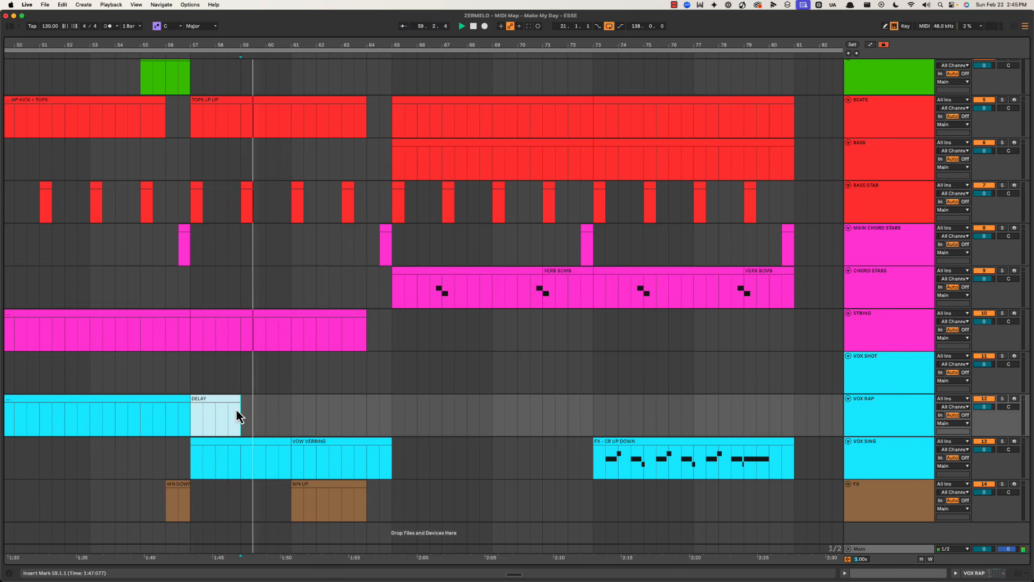
{"action": "scroll", "coordinate": [235, 416], "scroll_direction": "left", "scroll_amount": 5}
{"action": "left_click", "coordinate": [250, 401]}
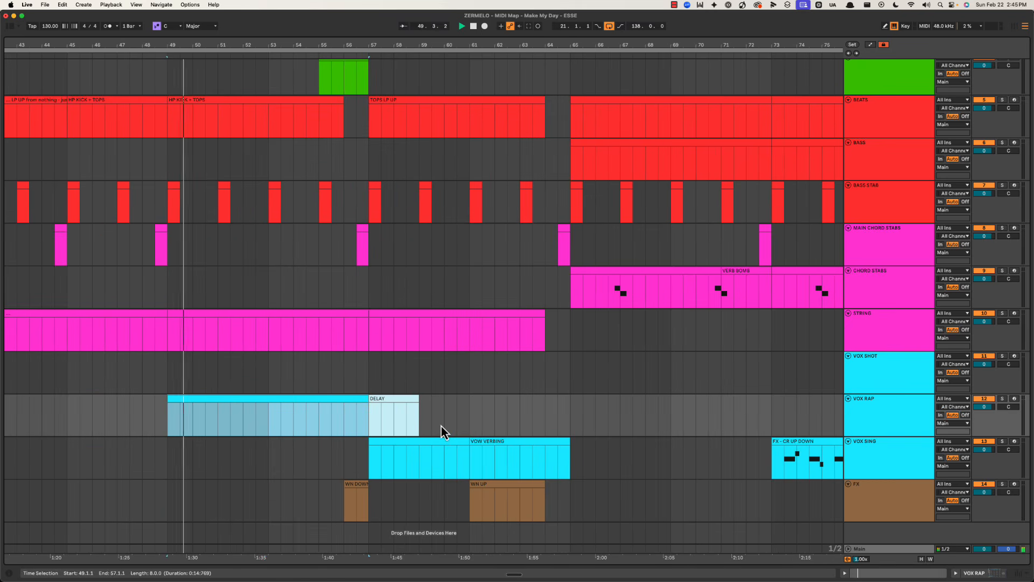
{"action": "scroll", "coordinate": [441, 425], "scroll_direction": "right", "scroll_amount": 10}
Step: Play the FX - CR UP DOWN clip on the VOX SING track from bar 73 and review its note phrases
{"action": "left_click", "coordinate": [412, 448]}
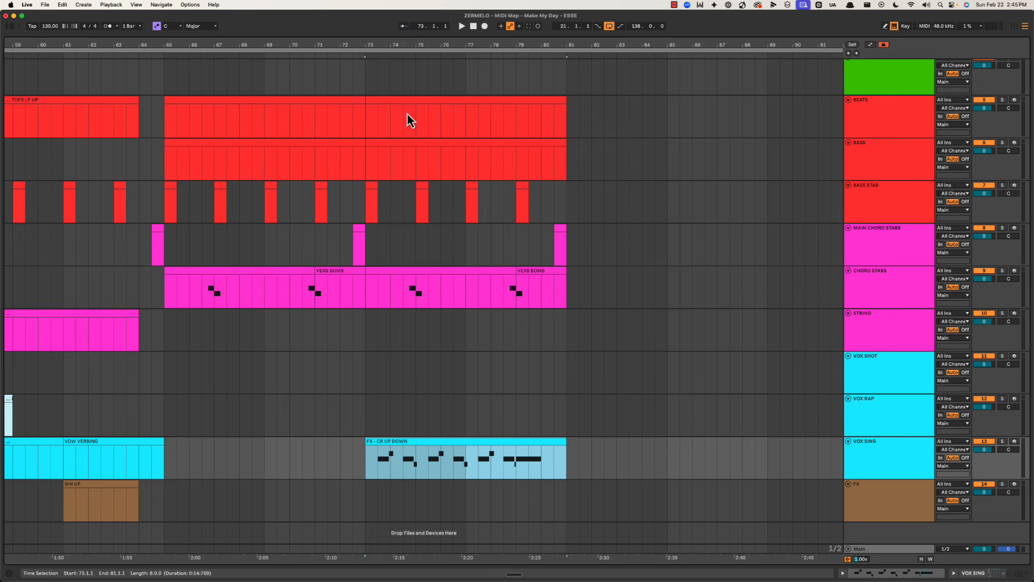
{"action": "left_click_drag", "start_coordinate": [409, 44], "coordinate": [377, 50]}
{"action": "key", "text": "space"}
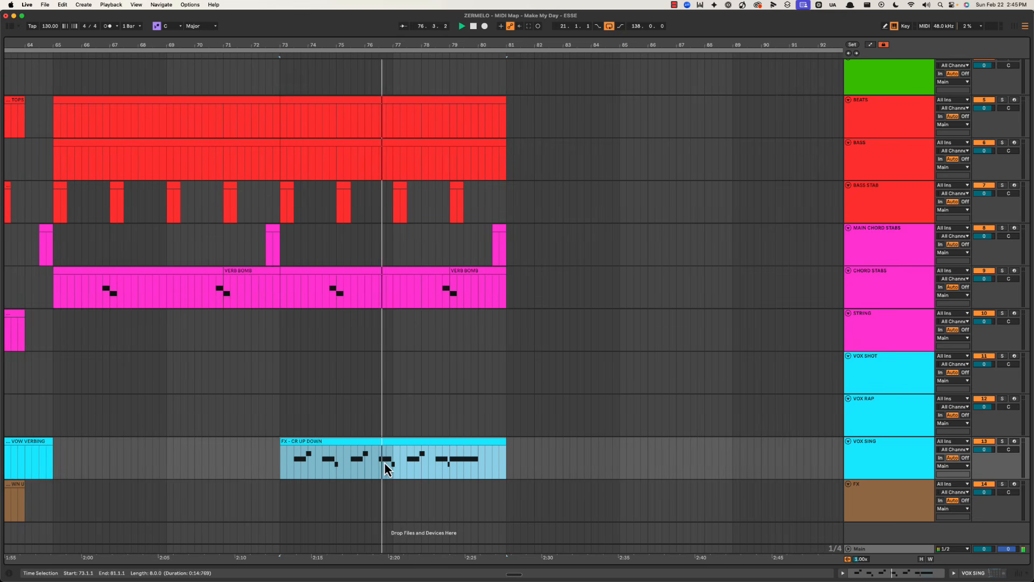
{"action": "left_click", "coordinate": [522, 470], "text": "shift"}
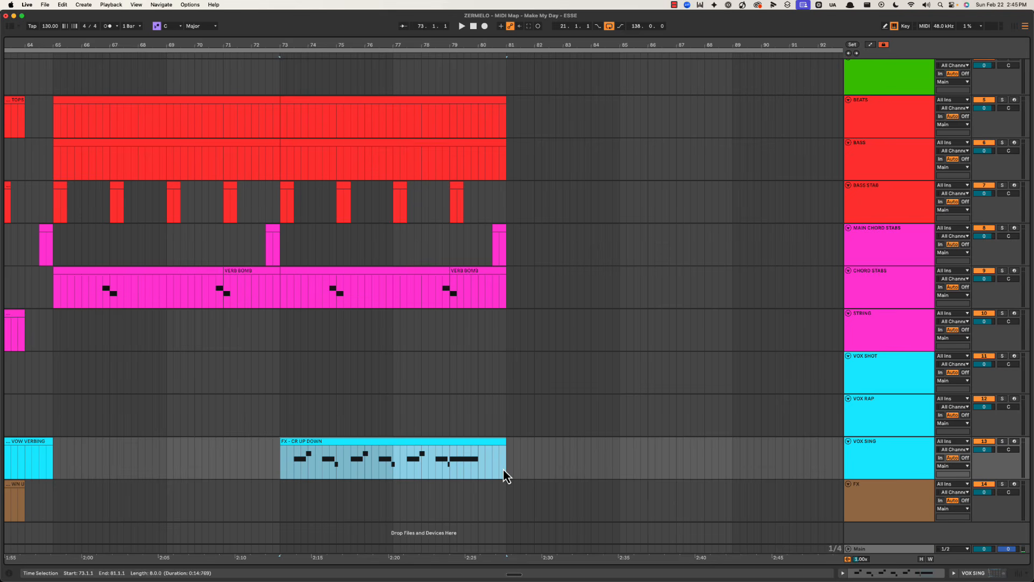
{"action": "left_click_drag", "start_coordinate": [294, 466], "coordinate": [325, 462]}
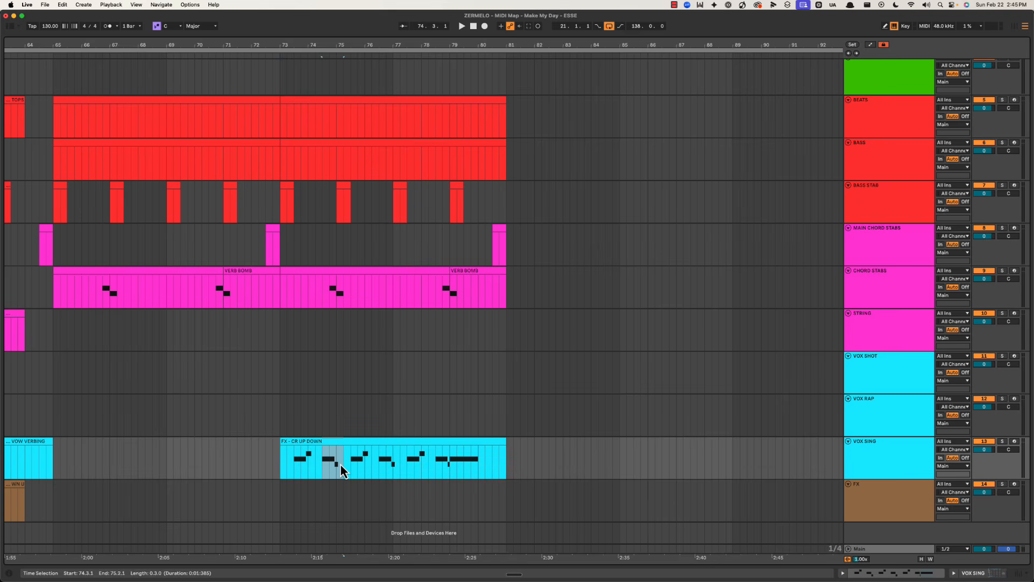
{"action": "left_click", "coordinate": [321, 441]}
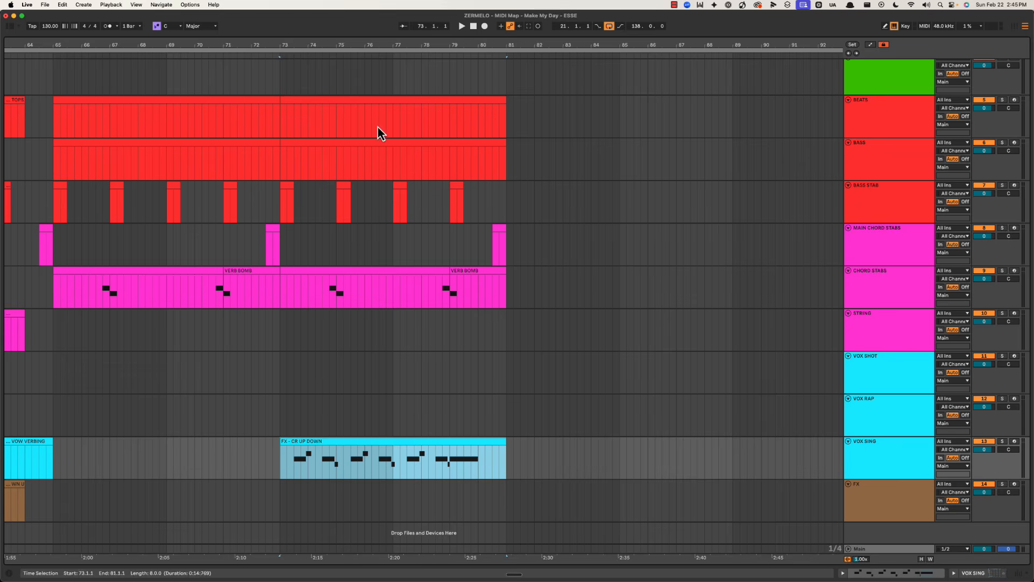
{"action": "left_click_drag", "start_coordinate": [392, 45], "coordinate": [393, 32]}
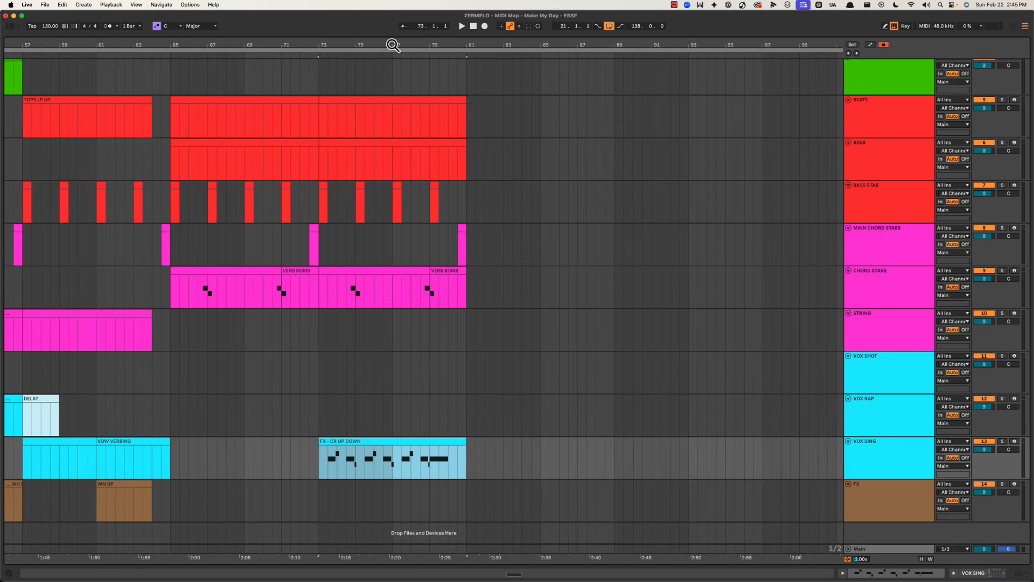
Step: Examine the two HOOK DROP 1 halves on the MAP track and the vocal tracks beneath them
{"action": "left_click", "coordinate": [171, 360]}
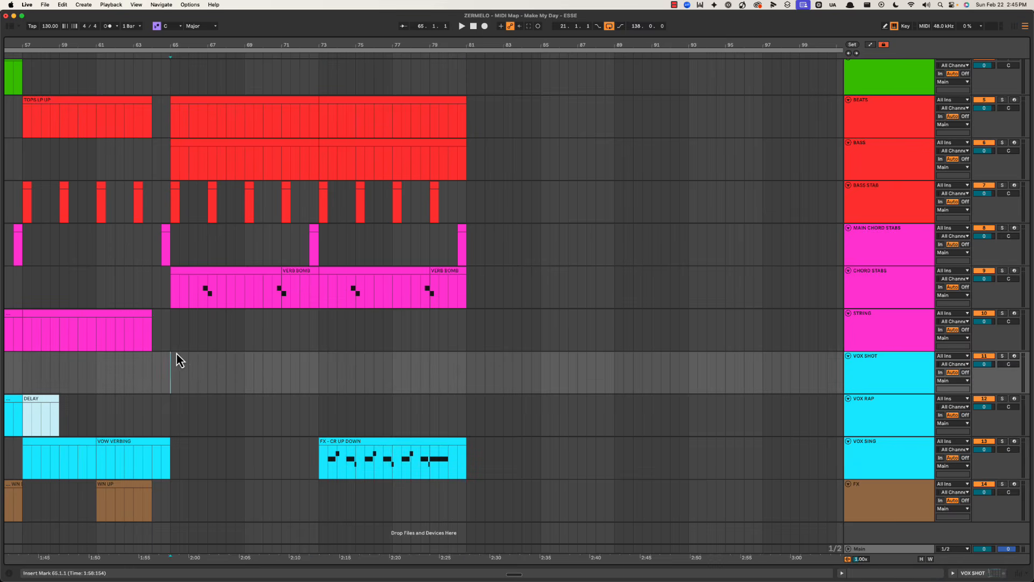
{"action": "scroll", "coordinate": [198, 368], "scroll_direction": "up", "scroll_amount": 3}
{"action": "scroll", "coordinate": [196, 366], "scroll_direction": "down", "scroll_amount": 3}
{"action": "scroll", "coordinate": [326, 386], "scroll_direction": "up", "scroll_amount": 10}
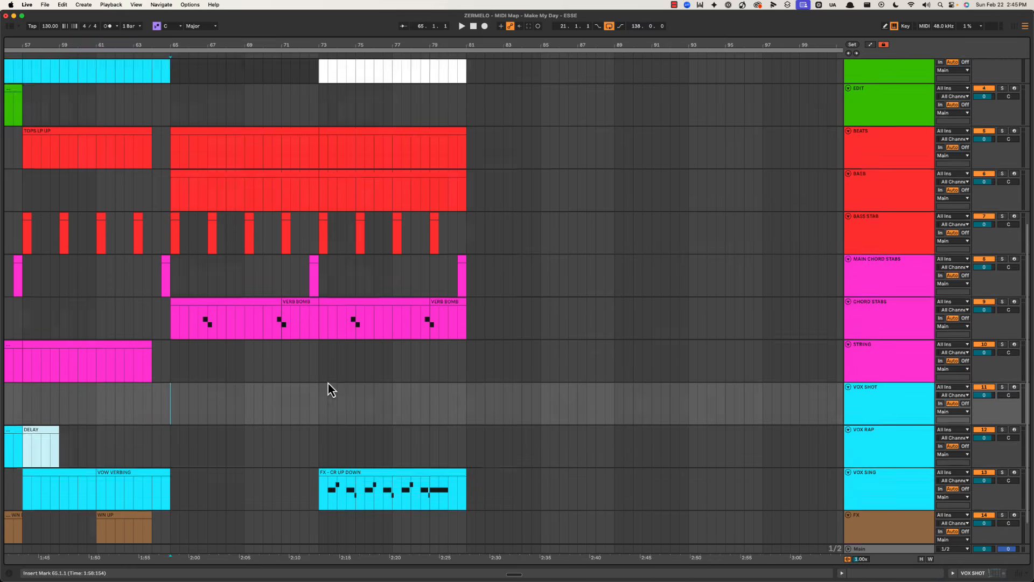
{"action": "left_click", "coordinate": [173, 345]}
{"action": "scroll", "coordinate": [173, 345], "scroll_direction": "down", "scroll_amount": 1}
{"action": "scroll", "coordinate": [173, 345], "scroll_direction": "down", "scroll_amount": 3}
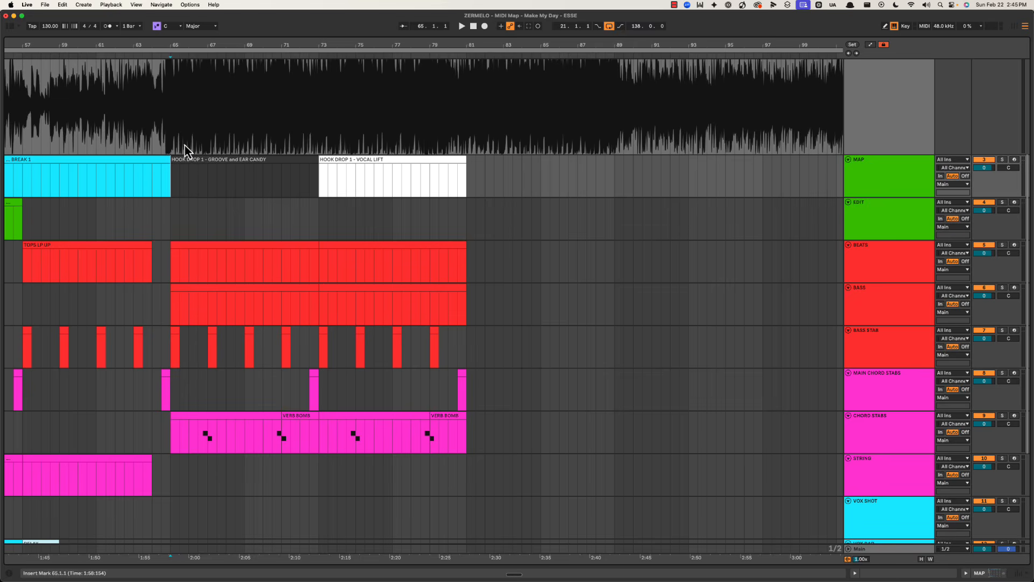
{"action": "left_click_drag", "start_coordinate": [177, 184], "coordinate": [477, 181]}
{"action": "scroll", "coordinate": [398, 287], "scroll_direction": "down", "scroll_amount": 3}
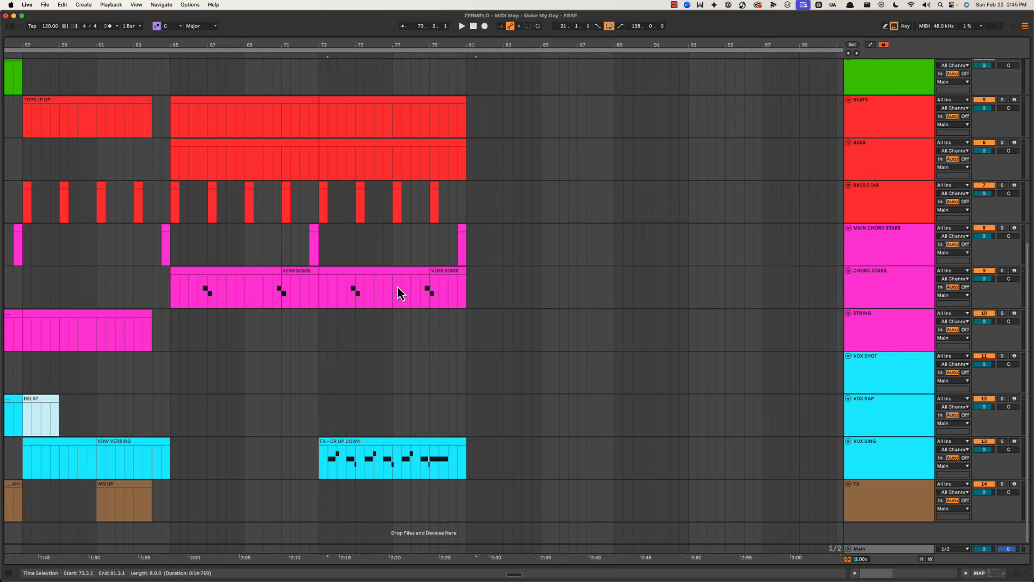
{"action": "left_click_drag", "start_coordinate": [318, 431], "coordinate": [464, 485]}
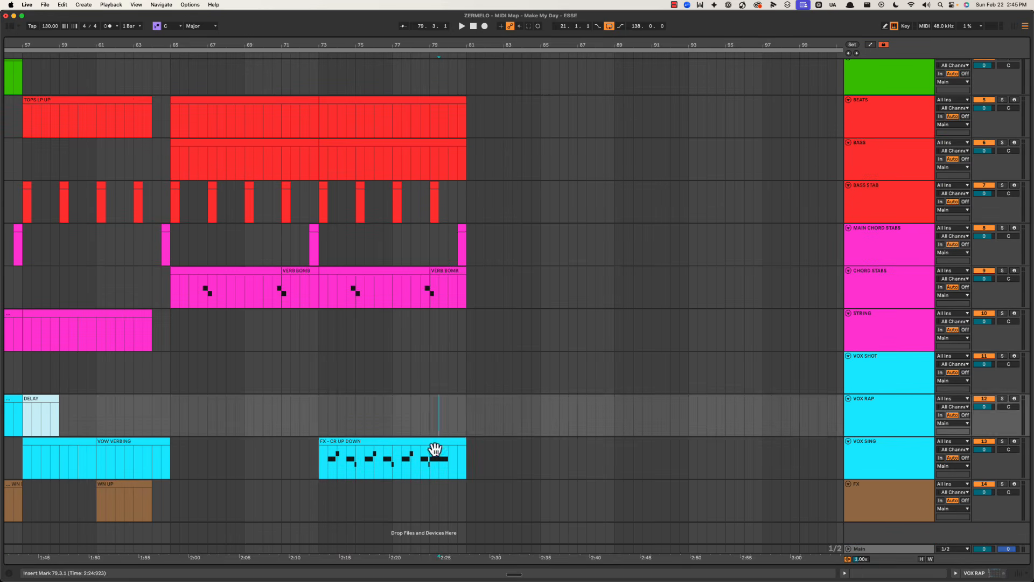
Step: Insert an empty MIDI clip on the EDIT track from bar 79 to bar 81 and close its note editor
{"action": "left_click_drag", "start_coordinate": [430, 432], "coordinate": [473, 450]}
{"action": "scroll", "coordinate": [458, 344], "scroll_direction": "up", "scroll_amount": 4}
{"action": "left_click_drag", "start_coordinate": [431, 265], "coordinate": [469, 269]}
{"action": "key", "text": "super+shift+m"}
{"action": "key", "text": "super+alt+l"}
{"action": "scroll", "coordinate": [464, 278], "scroll_direction": "down", "scroll_amount": 4}
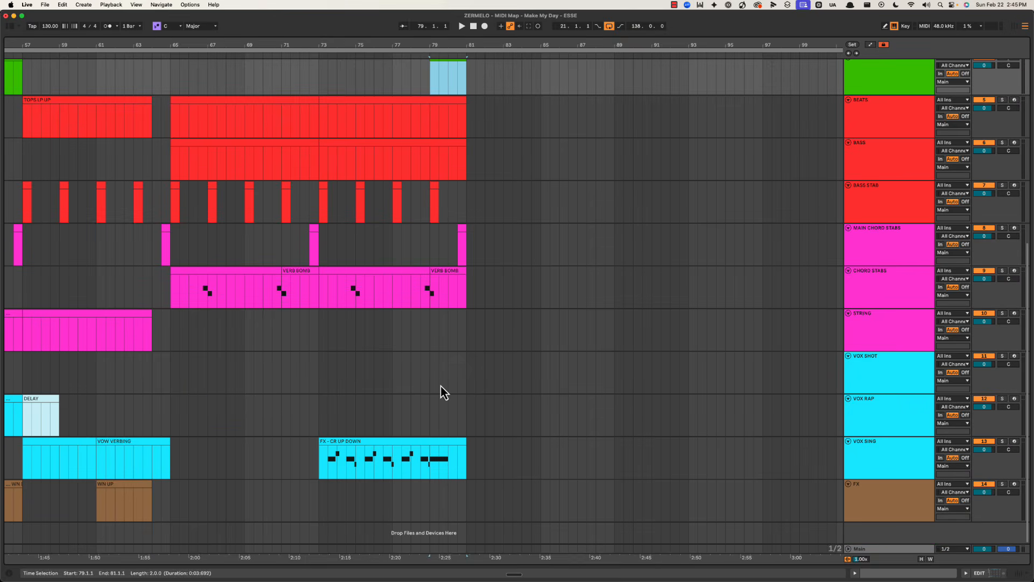
Step: Play the arrangement from bars 79 and 77, stop it and select the VERB BOMB clip at bar 79
{"action": "left_click", "coordinate": [429, 420]}
{"action": "key", "text": "space"}
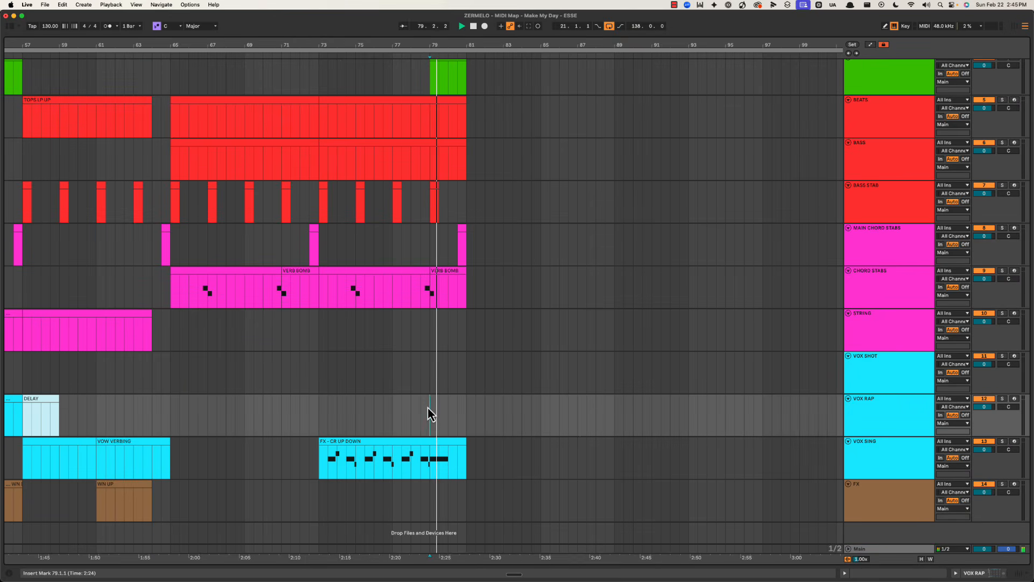
{"action": "left_click", "coordinate": [423, 326]}
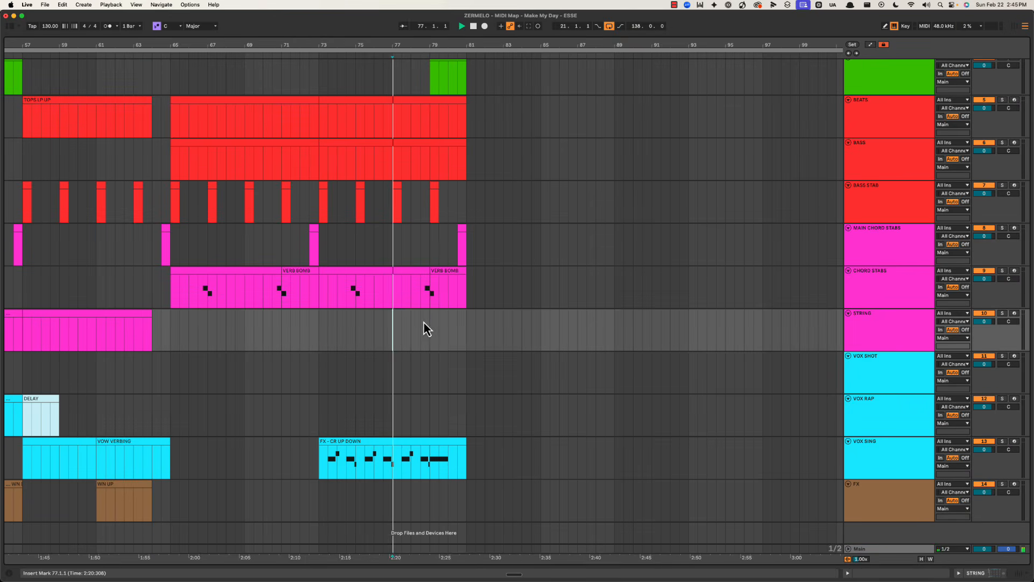
{"action": "left_click", "coordinate": [447, 266]}
{"action": "key", "text": "space"}
{"action": "left_click", "coordinate": [447, 271]}
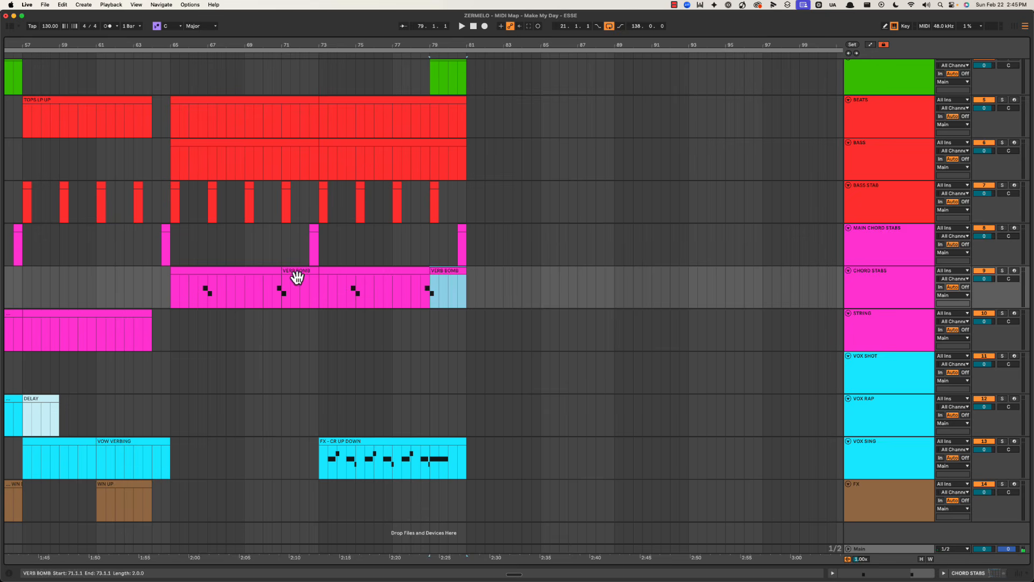
Step: Extend the first CHORD STABS clip of HOOK DROP 1 to bar 73, overwriting the VERB BOMB clip at bar 71, and audition it
{"action": "left_click_drag", "start_coordinate": [277, 270], "coordinate": [318, 271]}
{"action": "left_click", "coordinate": [283, 292]}
{"action": "key", "text": "space"}
{"action": "key", "text": "space"}
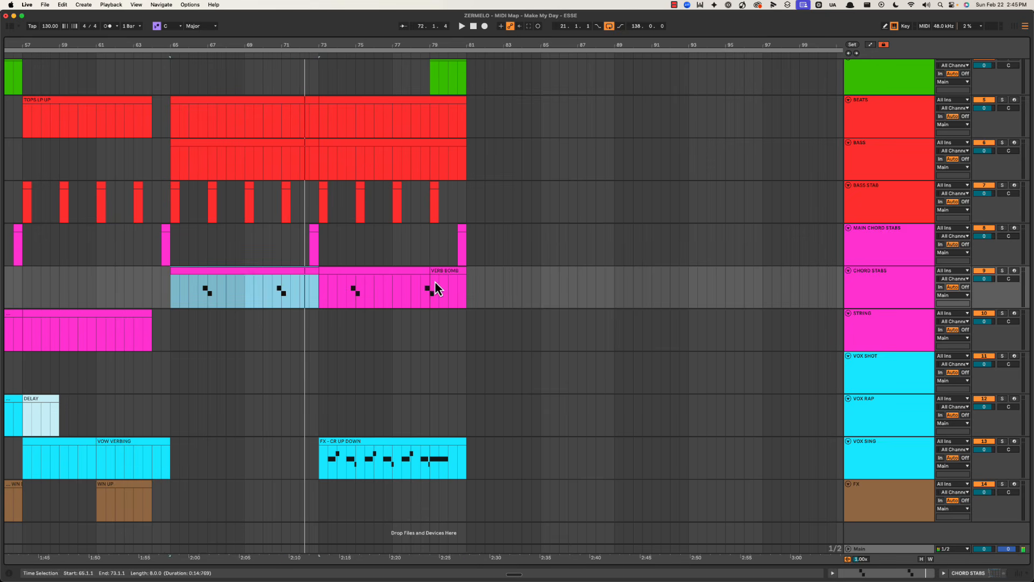
Step: Select the VERB BOMB clip at bar 79 and play the earlier VERB BOMB from bar 39 for comparison
{"action": "left_click", "coordinate": [455, 271]}
{"action": "left_click_drag", "start_coordinate": [411, 44], "coordinate": [530, 21]}
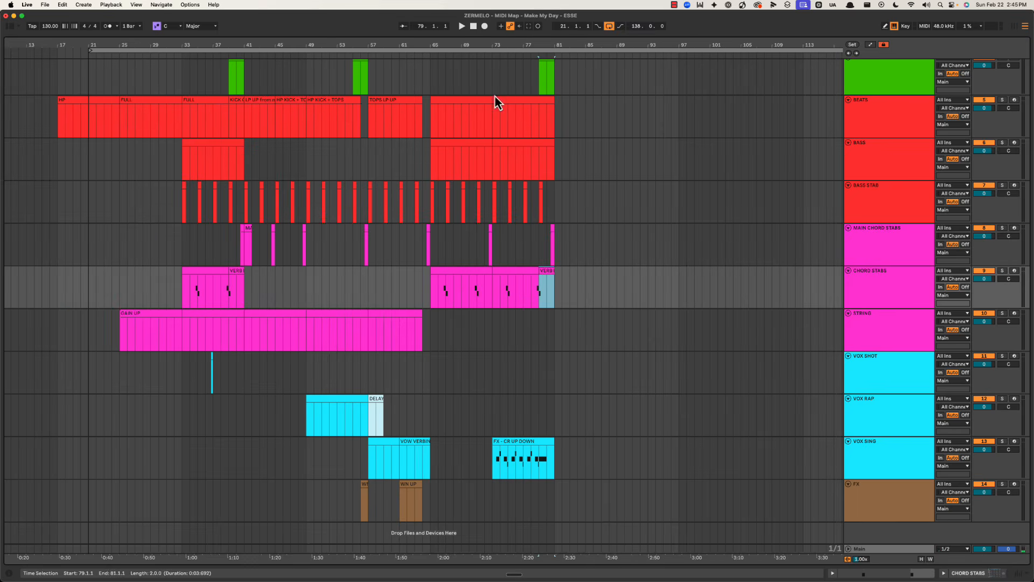
{"action": "left_click", "coordinate": [228, 295]}
{"action": "key", "text": "space"}
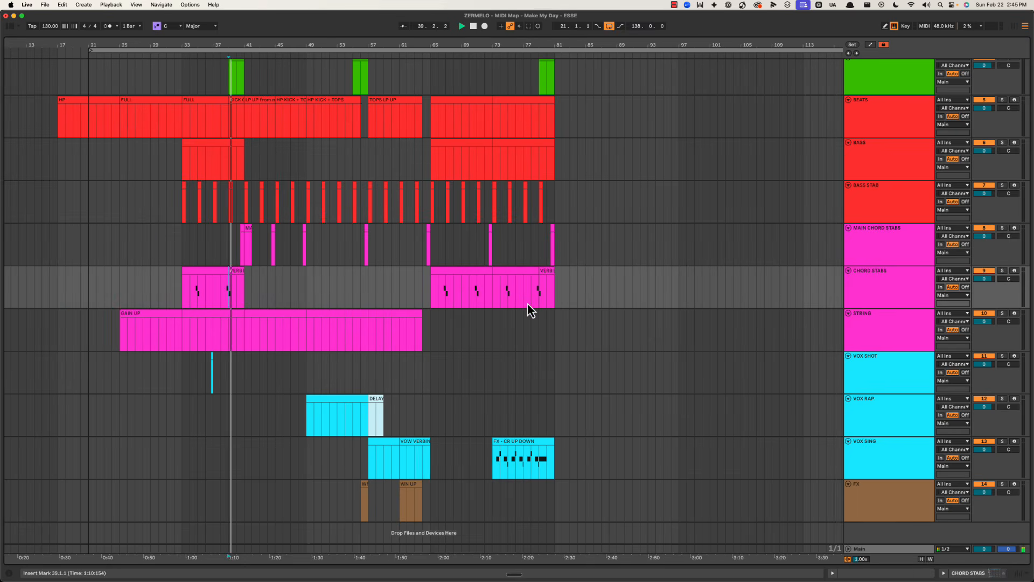
Step: Delete the BEATS content from bar 80 to the end of HOOK DROP 1 and play from bar 79.3
{"action": "left_click", "coordinate": [540, 294]}
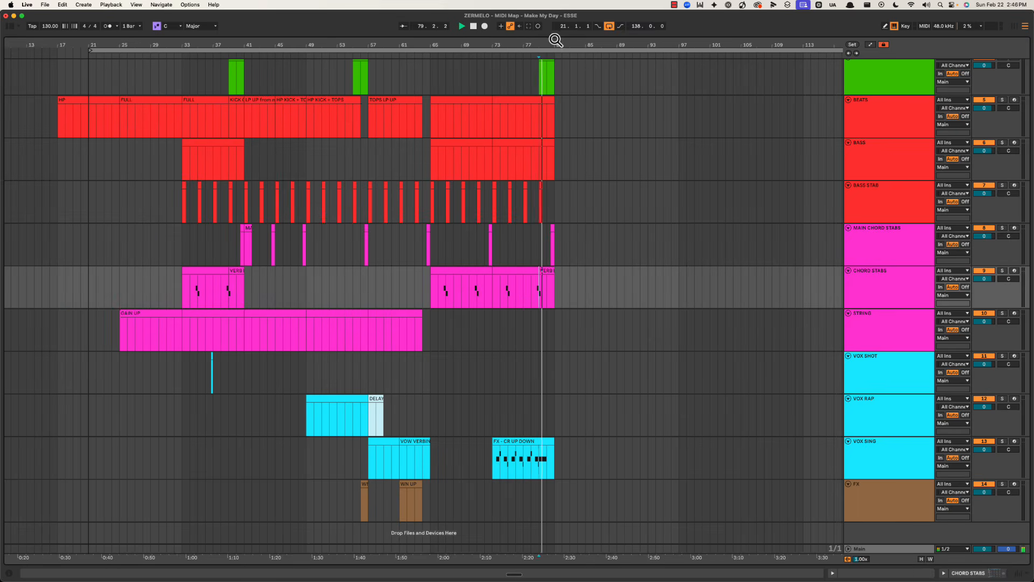
{"action": "left_click_drag", "start_coordinate": [555, 40], "coordinate": [556, 46]}
{"action": "left_click_drag", "start_coordinate": [506, 135], "coordinate": [632, 128]}
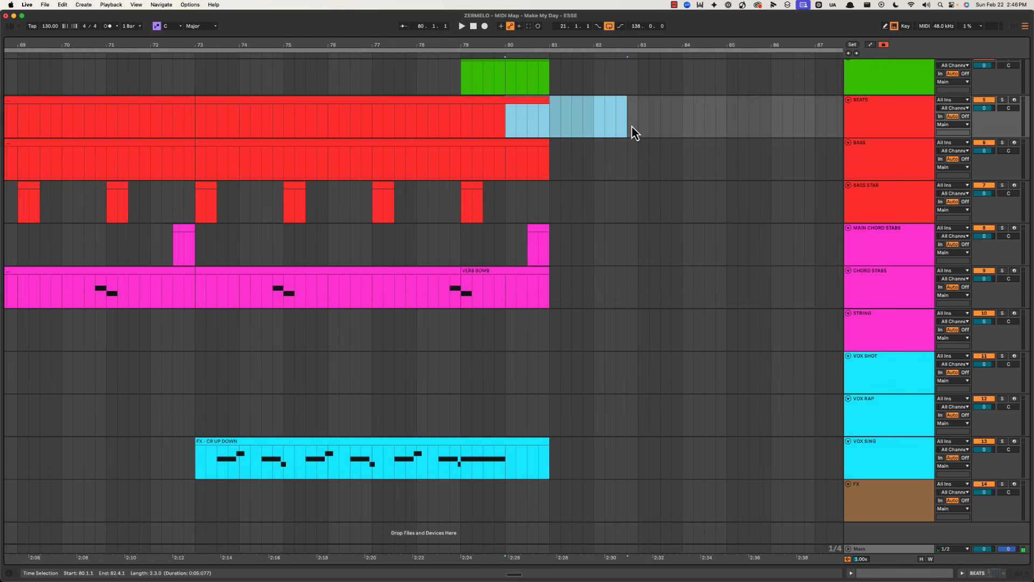
{"action": "left_click", "coordinate": [483, 132]}
{"action": "key", "text": "space"}
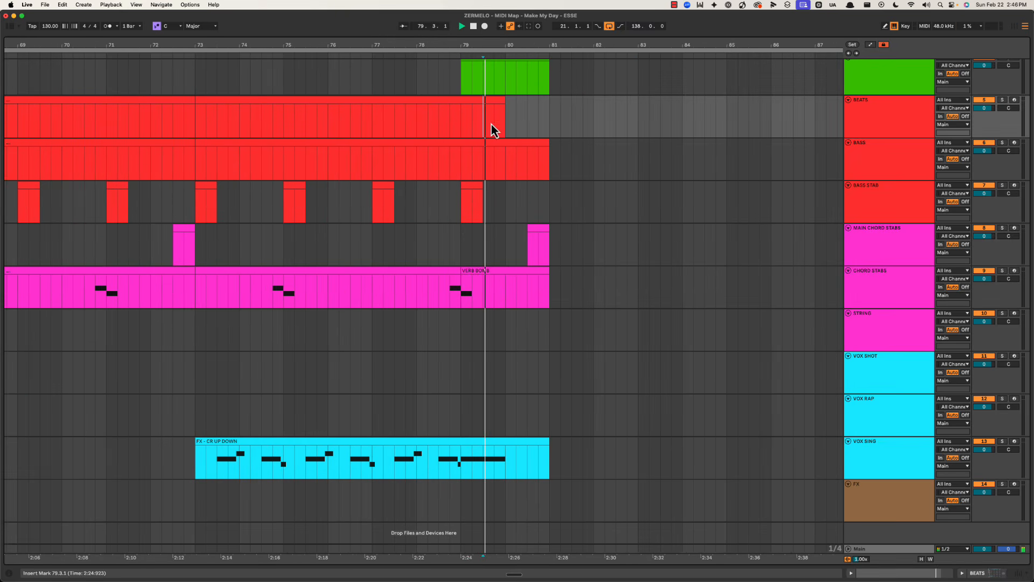
Step: Split the BASS clip at bar 80, rename the part up to bar 81 OPENS UP, and audition it
{"action": "left_click", "coordinate": [504, 163]}
{"action": "key", "text": "space"}
{"action": "key", "text": "super+e"}
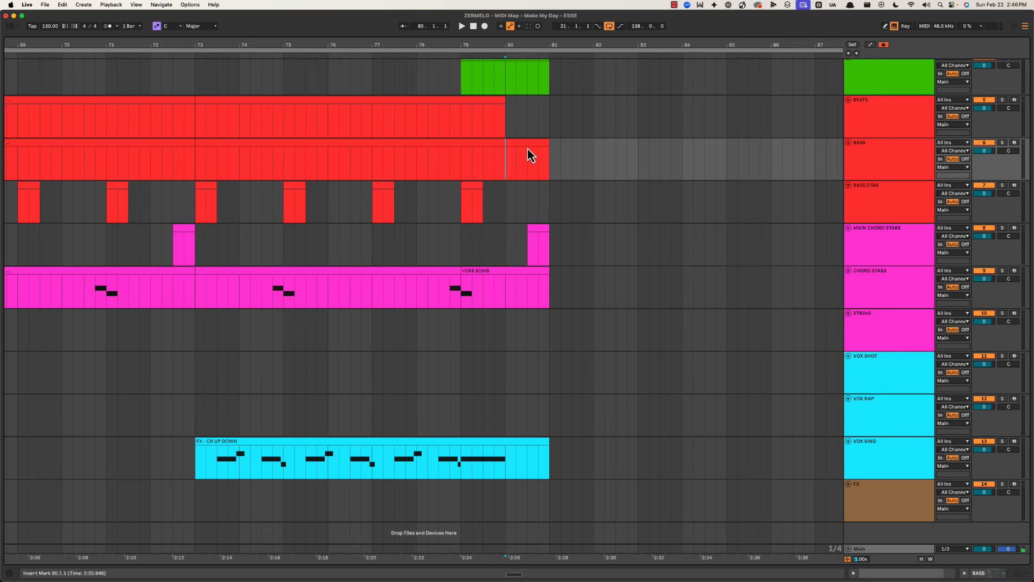
{"action": "left_click", "coordinate": [533, 144]}
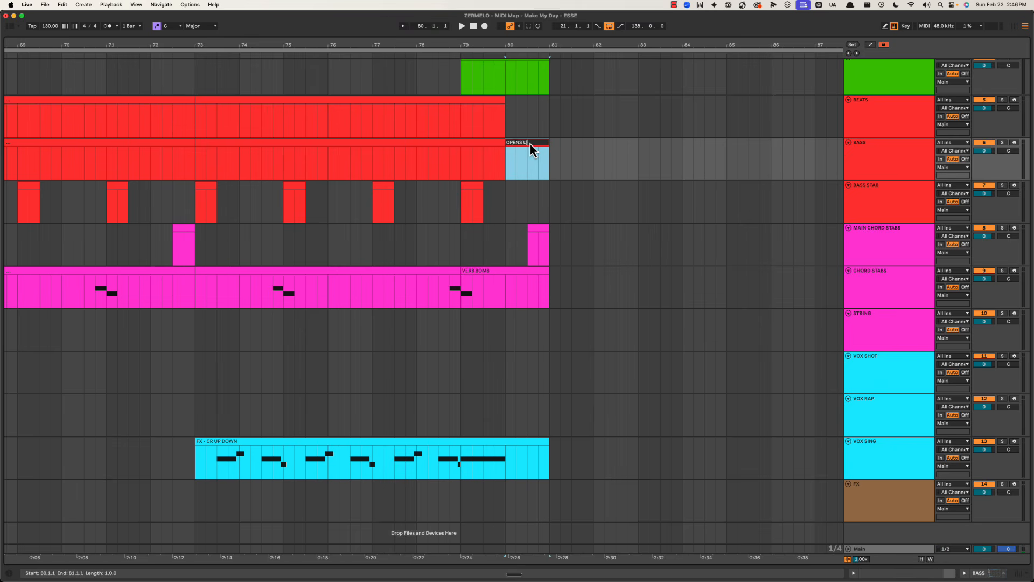
{"action": "key", "text": "space"}
Step: Review the mapped tracks of HOOK DROP 1 from the MAP labels down to the FX track, stopping playback
{"action": "left_click_drag", "start_coordinate": [487, 48], "coordinate": [488, 45]}
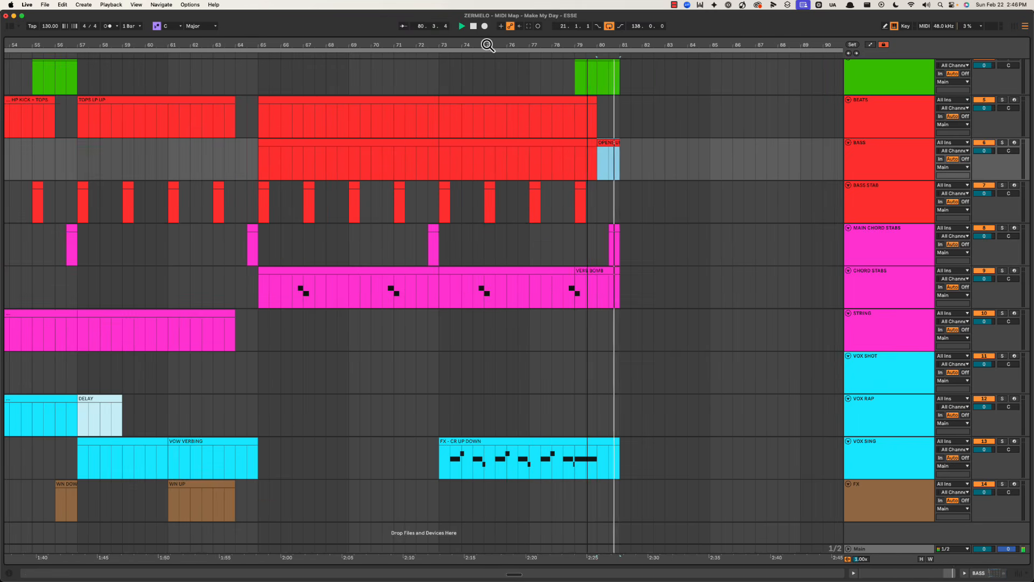
{"action": "scroll", "coordinate": [406, 287], "scroll_direction": "up", "scroll_amount": 3}
{"action": "scroll", "coordinate": [406, 287], "scroll_direction": "down", "scroll_amount": 3}
{"action": "scroll", "coordinate": [347, 295], "scroll_direction": "up", "scroll_amount": 3}
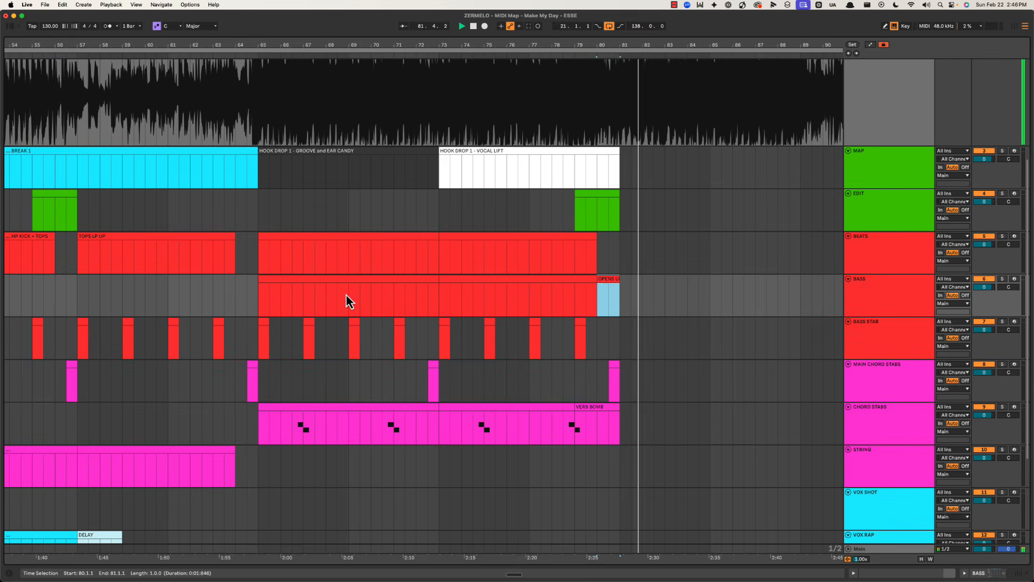
{"action": "left_click", "coordinate": [302, 161]}
{"action": "key", "text": "space"}
{"action": "scroll", "coordinate": [280, 232], "scroll_direction": "down", "scroll_amount": 1}
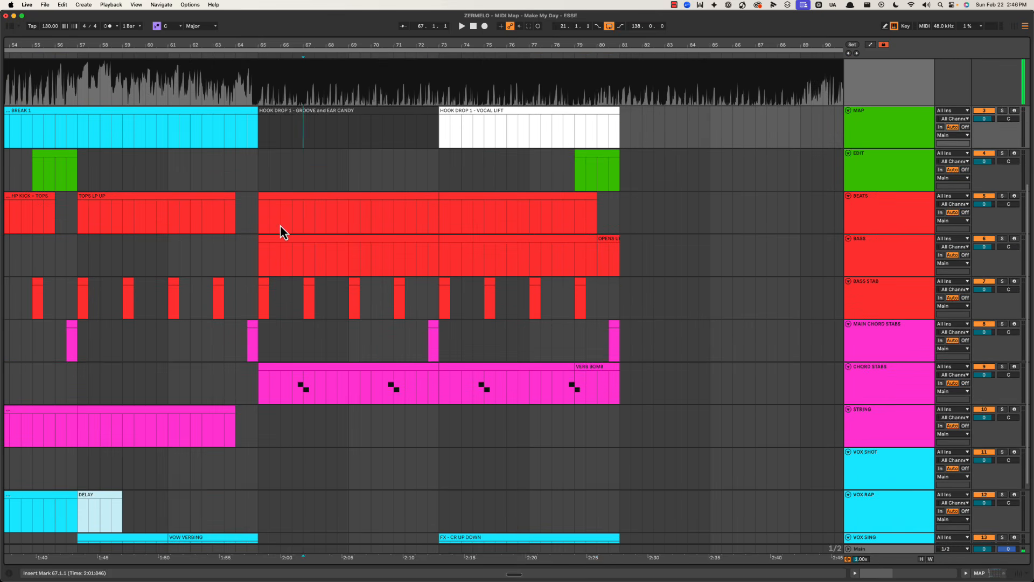
{"action": "scroll", "coordinate": [280, 231], "scroll_direction": "down", "scroll_amount": 2}
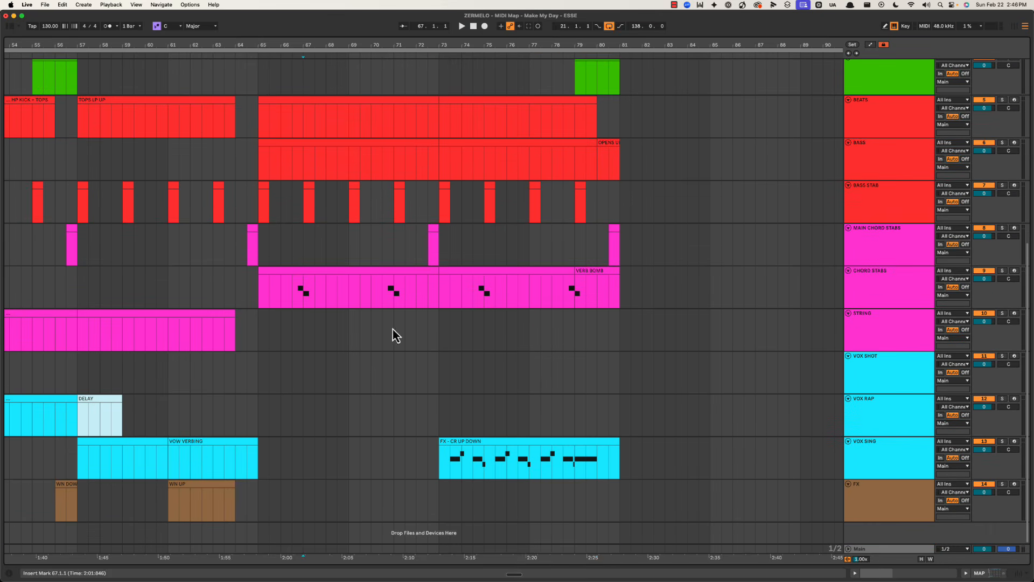
Step: Examine bars 65 to 81 of the MAIN CHORD STABS, CHORD STABS and STRING tracks against the GROOVE and EAR CANDY label
{"action": "left_click", "coordinate": [260, 261]}
{"action": "scroll", "coordinate": [325, 316], "scroll_direction": "up", "scroll_amount": 2}
{"action": "scroll", "coordinate": [327, 318], "scroll_direction": "down", "scroll_amount": 2}
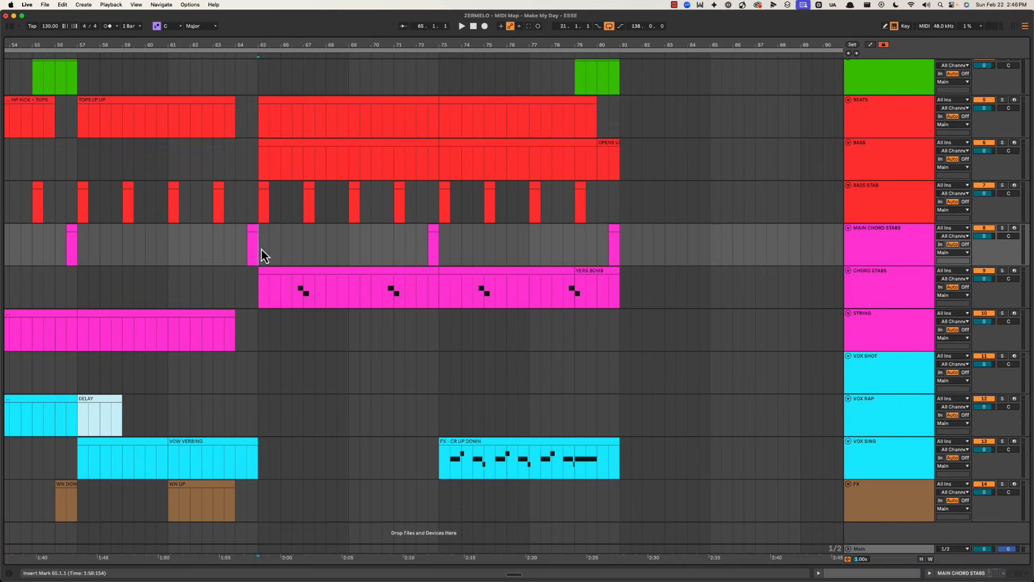
{"action": "left_click_drag", "start_coordinate": [262, 250], "coordinate": [619, 350]}
{"action": "scroll", "coordinate": [486, 318], "scroll_direction": "up", "scroll_amount": 3}
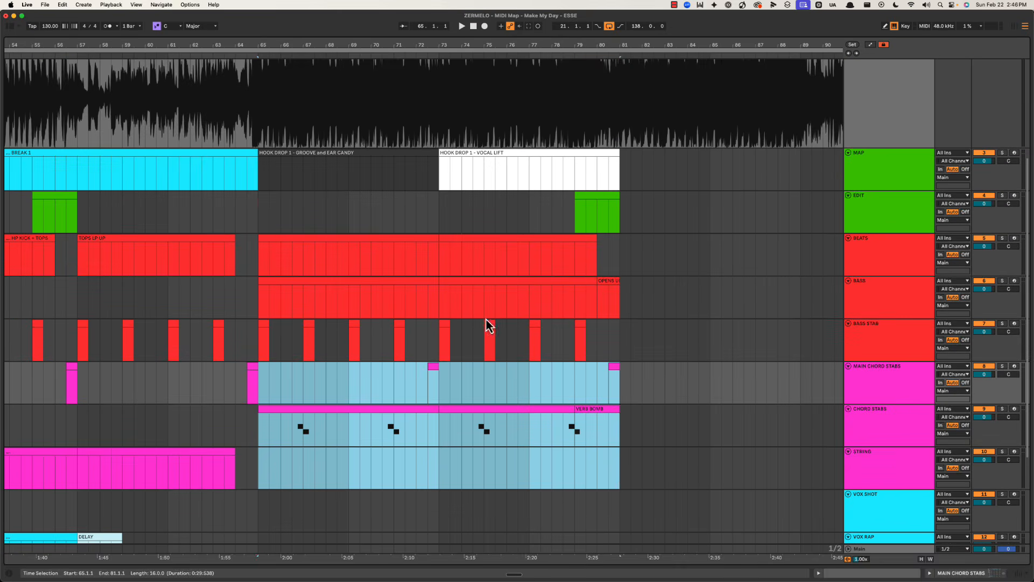
{"action": "left_click", "coordinate": [330, 156]}
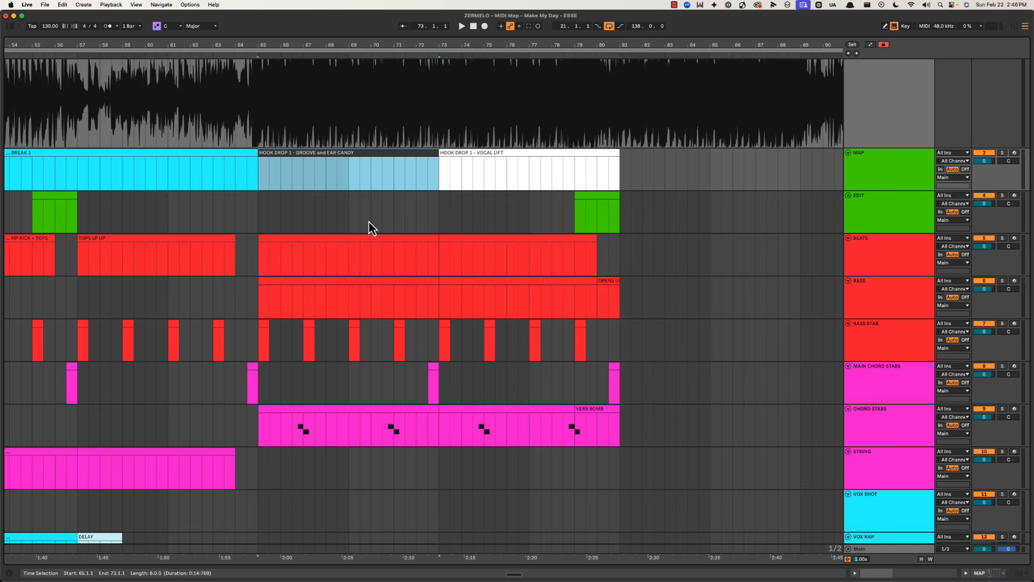
{"action": "scroll", "coordinate": [369, 227], "scroll_direction": "down", "scroll_amount": 3}
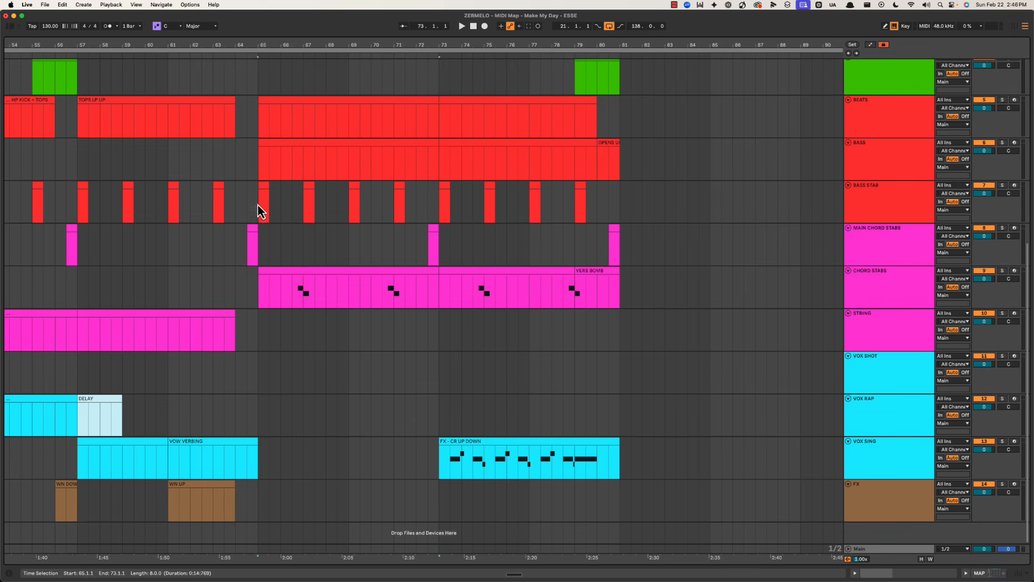
{"action": "left_click_drag", "start_coordinate": [261, 253], "coordinate": [618, 344]}
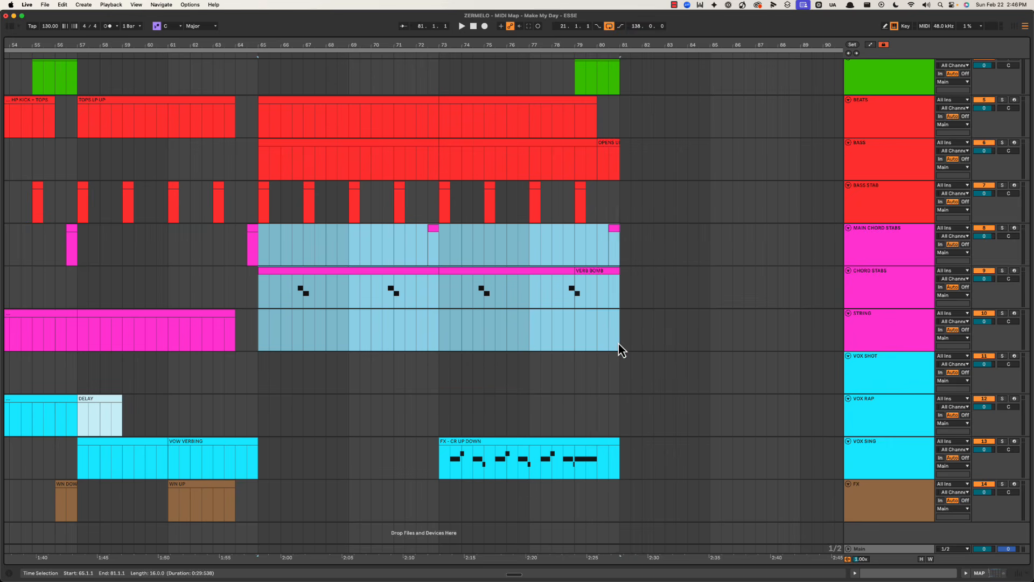
{"action": "left_click", "coordinate": [618, 344]}
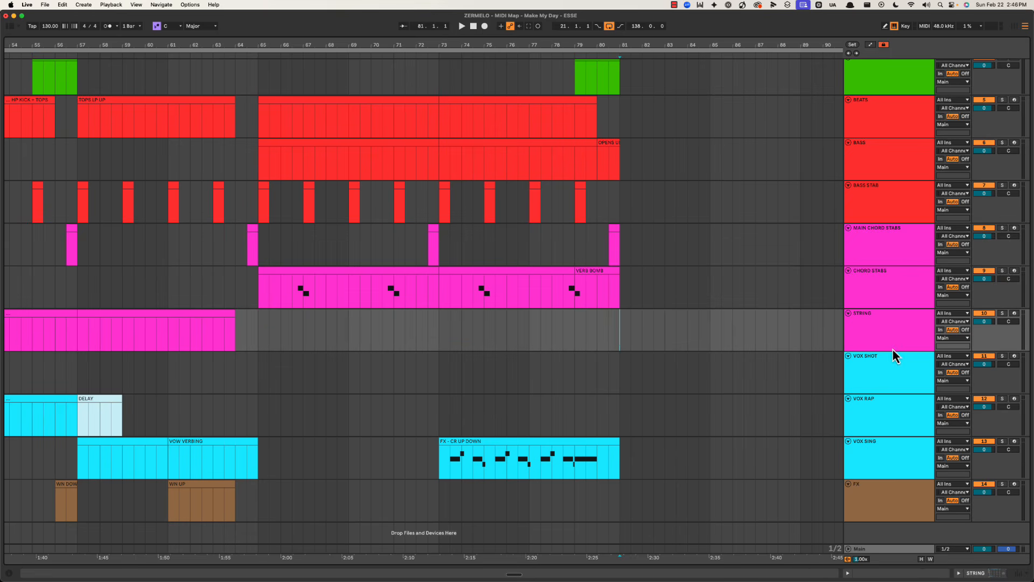
Step: Play the start of the groove half from bar 65 to listen for unmapped ear-candy sounds
{"action": "left_click", "coordinate": [881, 330]}
{"action": "left_click", "coordinate": [258, 319]}
{"action": "key", "text": "space"}
{"action": "left_click_drag", "start_coordinate": [257, 41], "coordinate": [278, 42]}
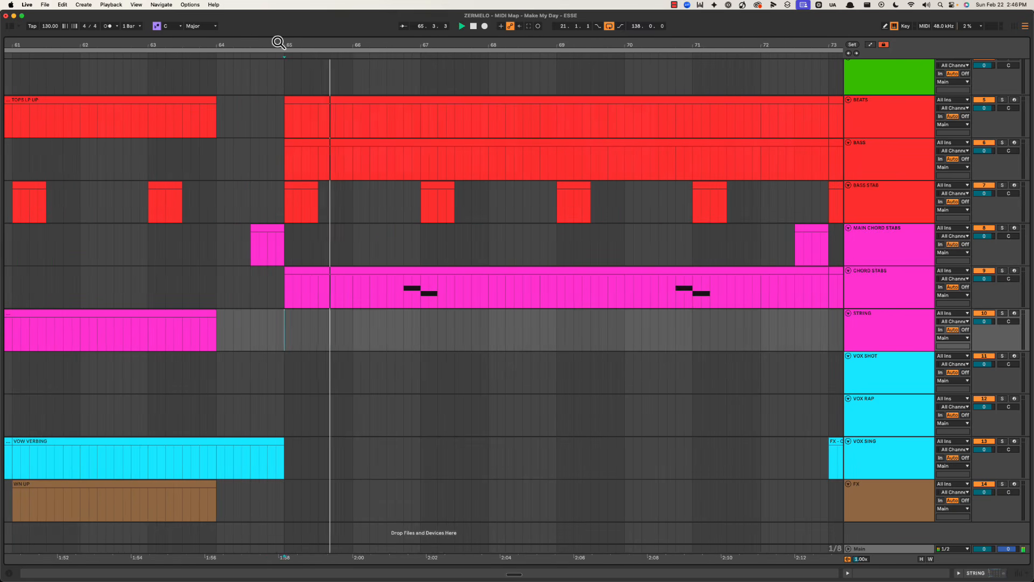
{"action": "key", "text": "space"}
Step: Insert a MIDI track below BASS STAB, name it DRUM HIT RIMISH and colour it orange
{"action": "left_click", "coordinate": [876, 217]}
{"action": "key", "text": "super+shift+t"}
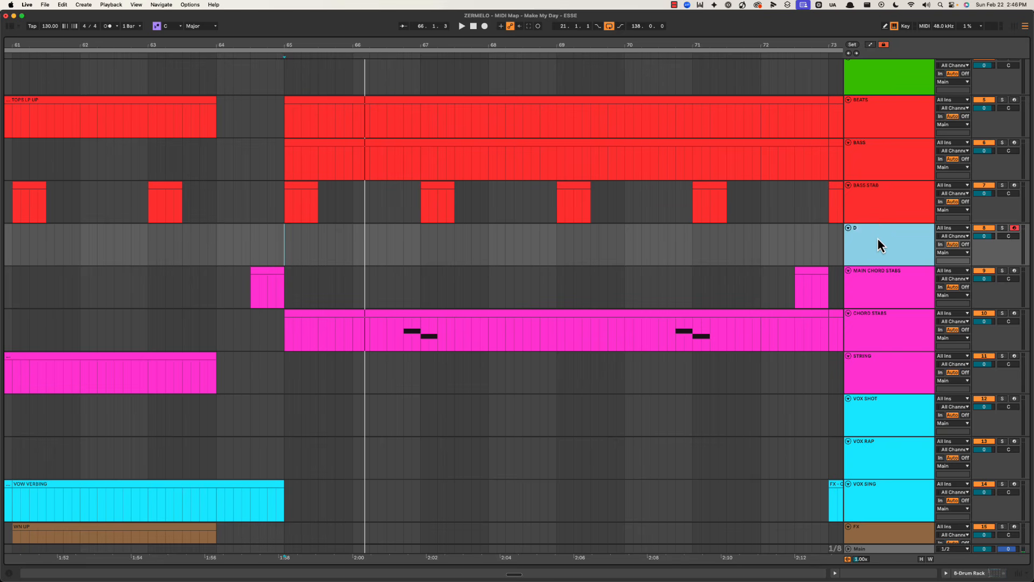
{"action": "type", "text": "HIT"}
{"action": "key", "text": "Return"}
{"action": "right_click", "coordinate": [877, 239]}
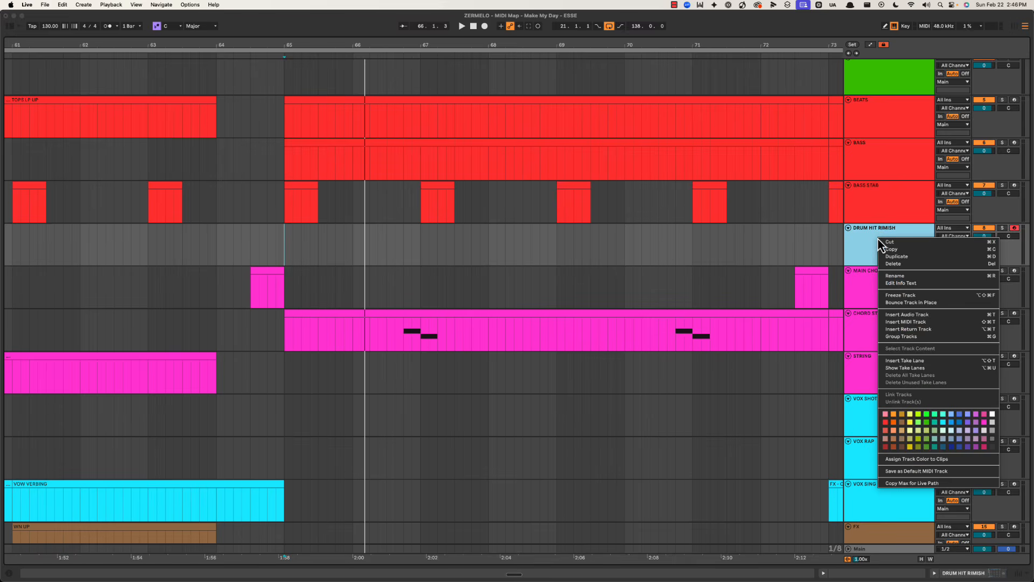
{"action": "left_click", "coordinate": [895, 398]}
Step: Audition bar 65, insert an empty MIDI clip on DRUM HIT RIMISH from 65.3.1 to 66.1.1, and close its note editor
{"action": "key", "text": "space"}
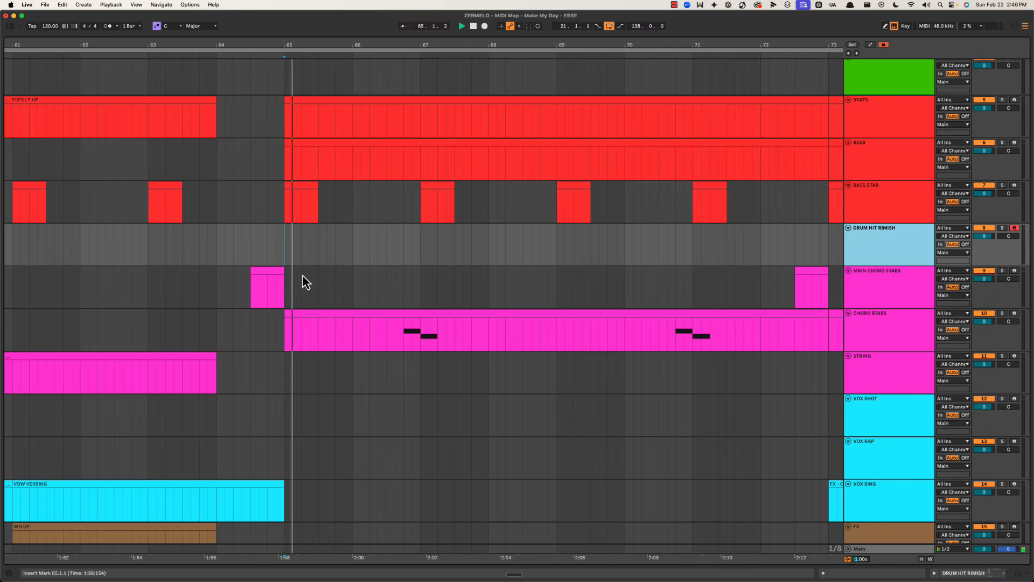
{"action": "key", "text": "space"}
{"action": "left_click_drag", "start_coordinate": [318, 235], "coordinate": [354, 237]}
{"action": "key", "text": "super+shift+m"}
{"action": "key", "text": "super+alt+l"}
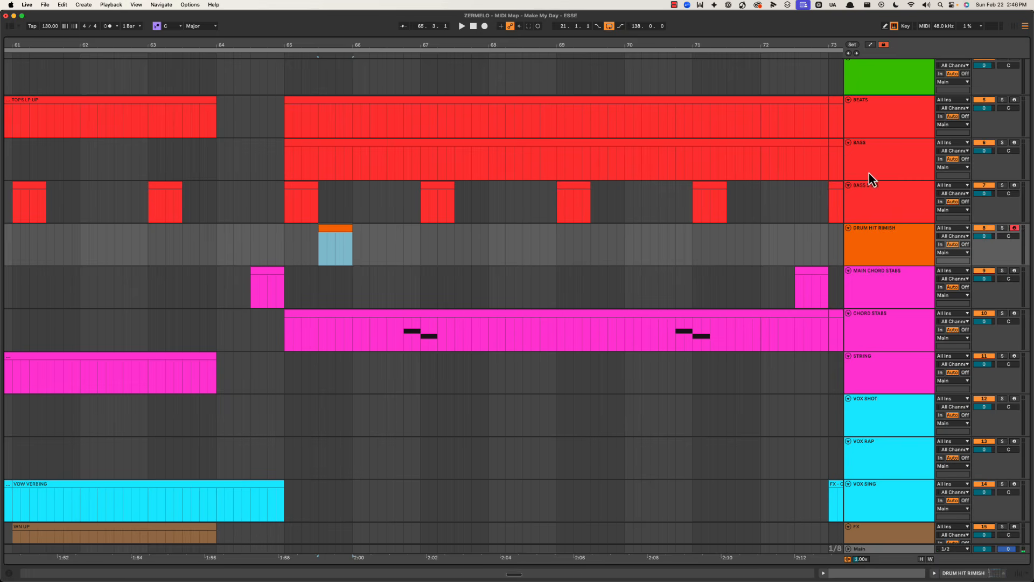
Step: Insert a MIDI track below BASS STAB, rename it BASS STAB SHORT and keep it red
{"action": "left_click", "coordinate": [865, 207]}
{"action": "key", "text": "super+shift+t"}
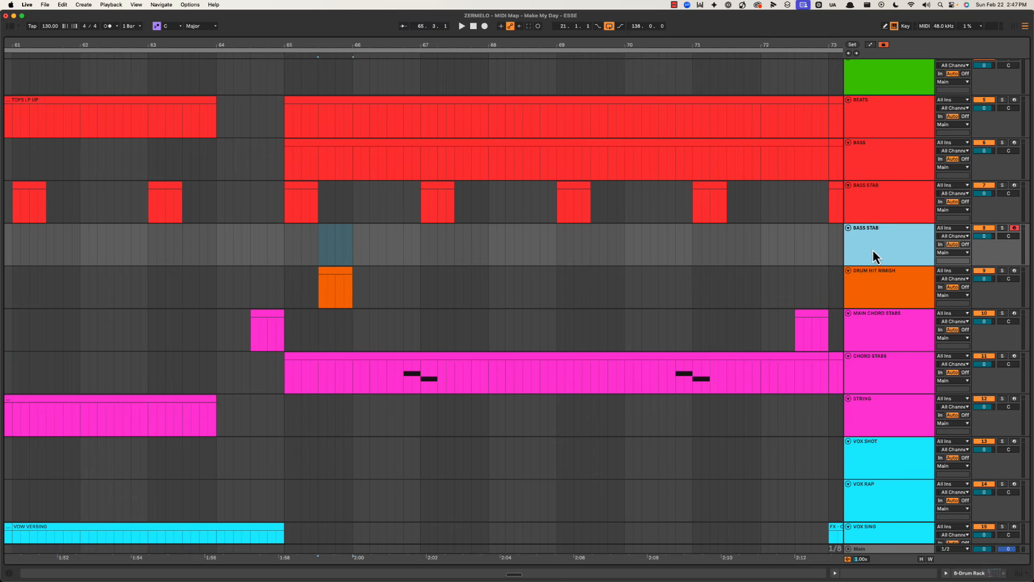
{"action": "right_click", "coordinate": [873, 250]}
{"action": "key", "text": "Escape"}
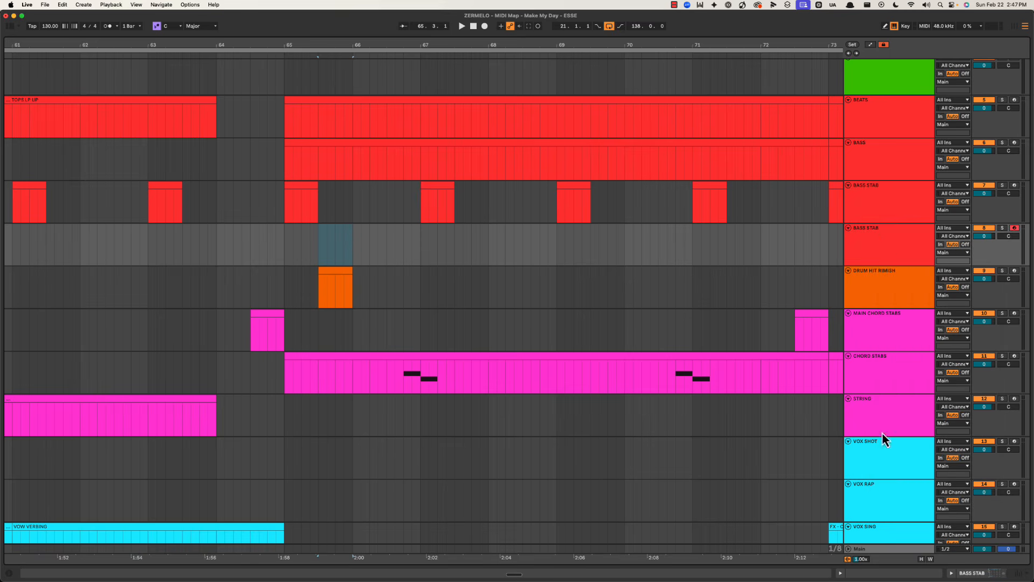
{"action": "key", "text": "super+r"}
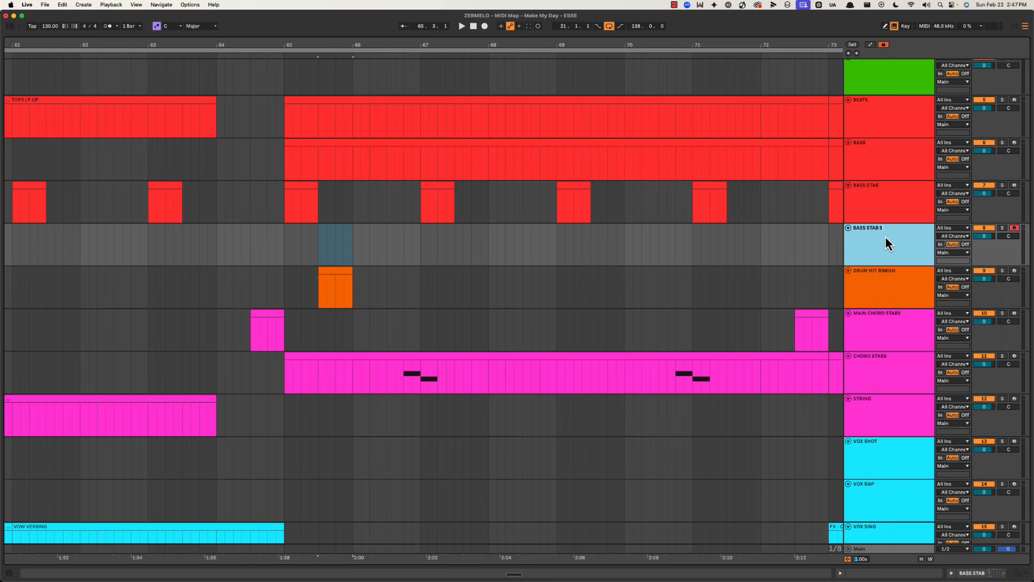
Step: Insert an empty MIDI clip on BASS STAB SHORT from 65.4.3 to 66.1.1, close its note editor, and play on from there
{"action": "key", "text": "space"}
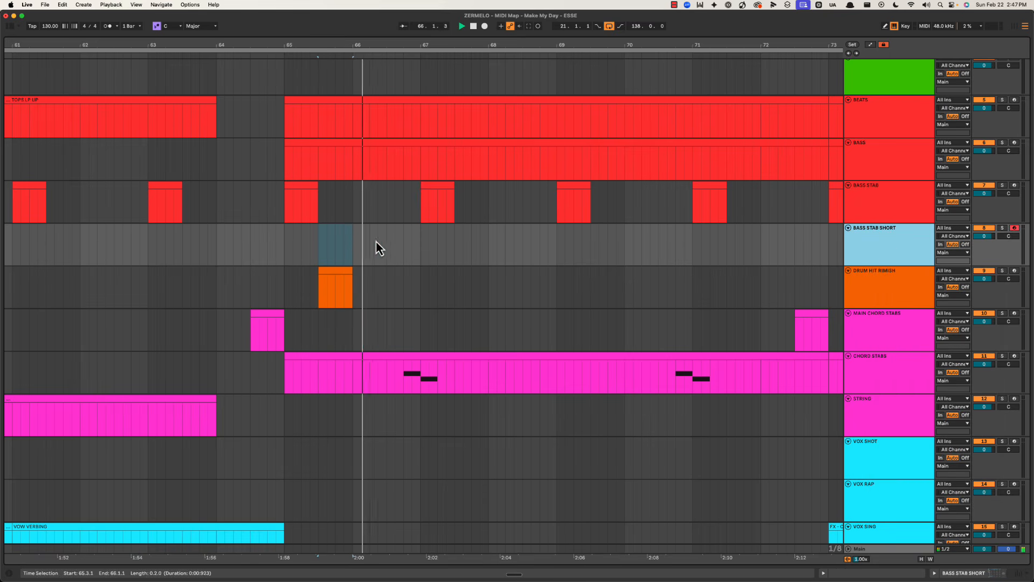
{"action": "left_click_drag", "start_coordinate": [347, 244], "coordinate": [351, 241]}
{"action": "key", "text": "super+shift+m"}
{"action": "key", "text": "super+alt+l"}
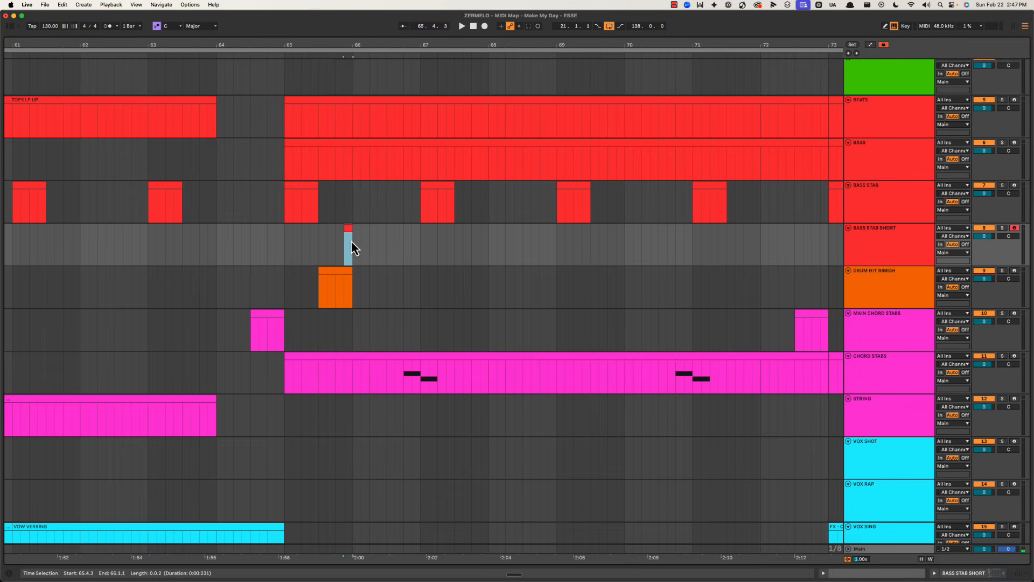
{"action": "key", "text": "space"}
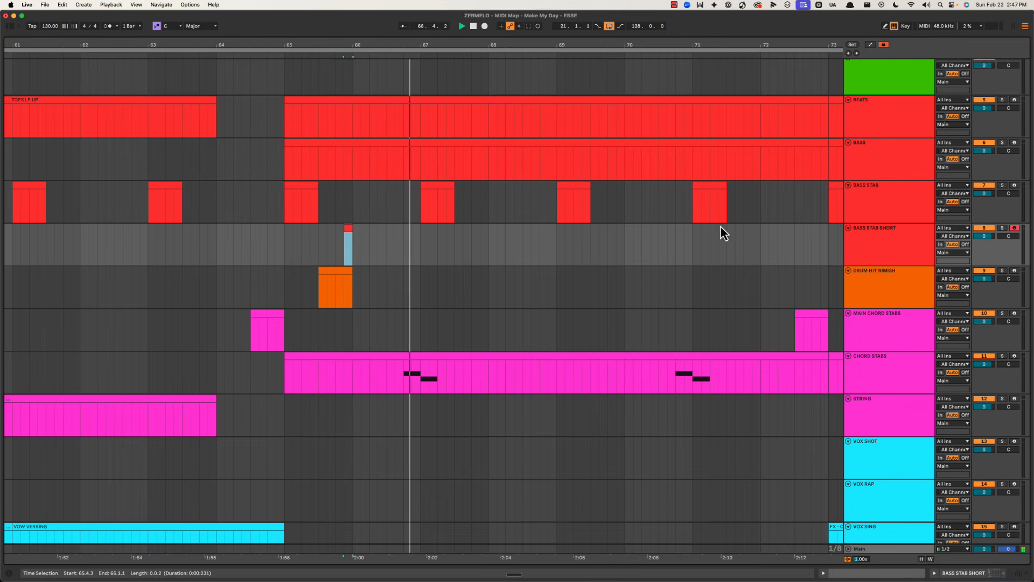
Step: Insert a MIDI track below BEATS, name it DOUBLE KICK and make it red
{"action": "left_click", "coordinate": [872, 120]}
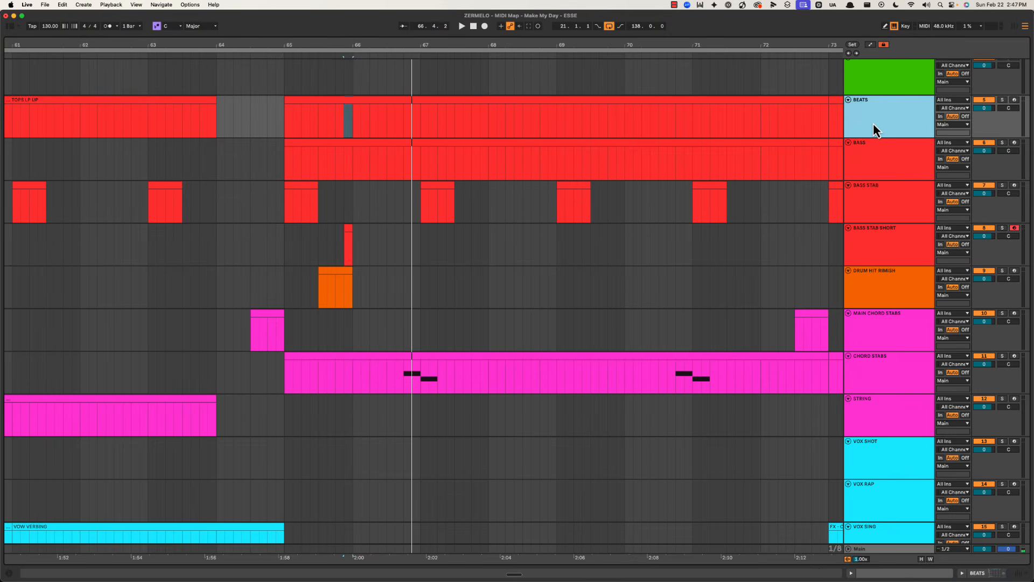
{"action": "key", "text": "super+shift+t"}
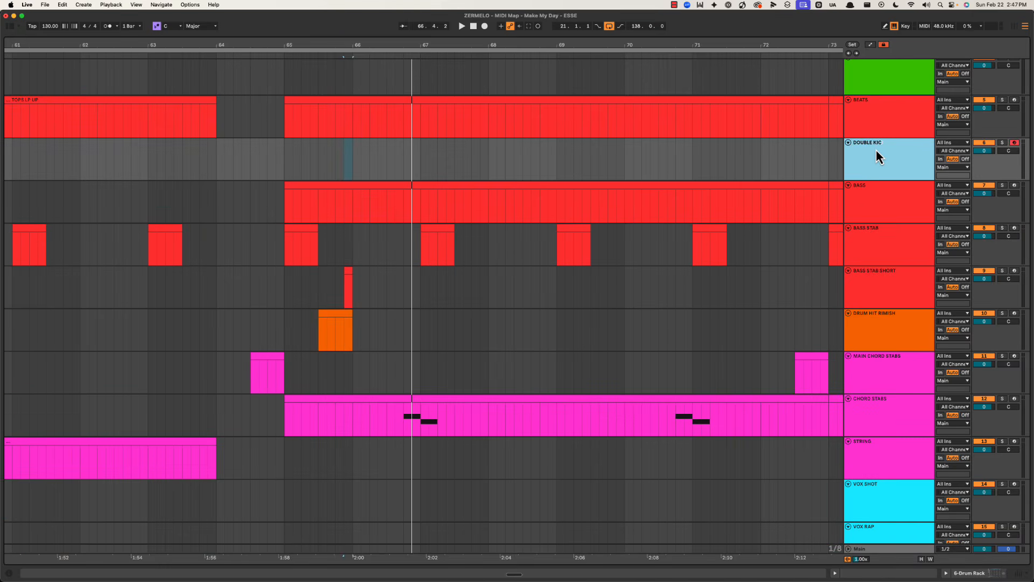
{"action": "right_click", "coordinate": [874, 141]}
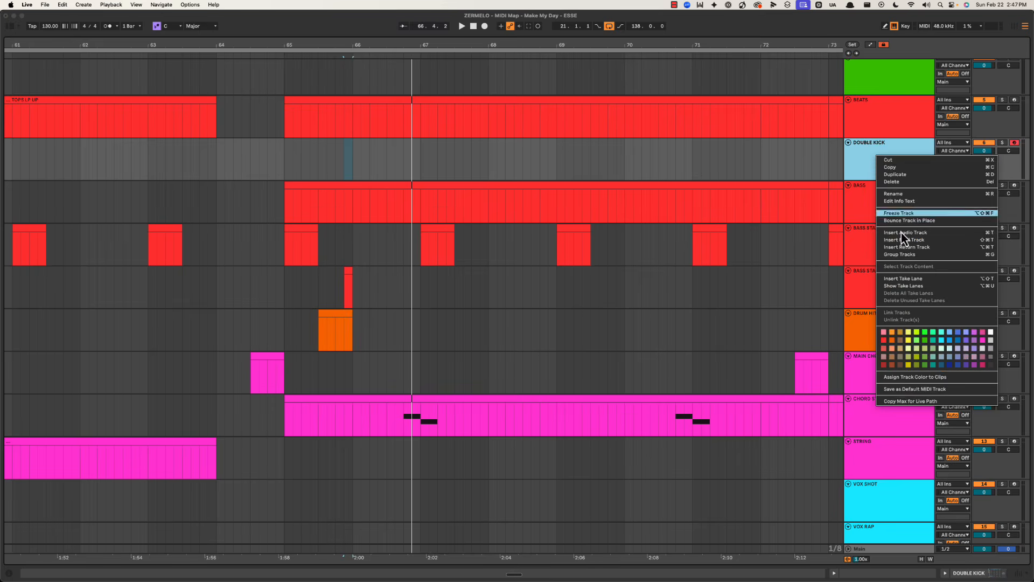
{"action": "left_click", "coordinate": [877, 349]}
Step: Play from bar 65, insert an empty MIDI clip on DOUBLE KICK from 66.2.3 to 66.3.1, and audition it
{"action": "left_click", "coordinate": [286, 160]}
{"action": "key", "text": "space"}
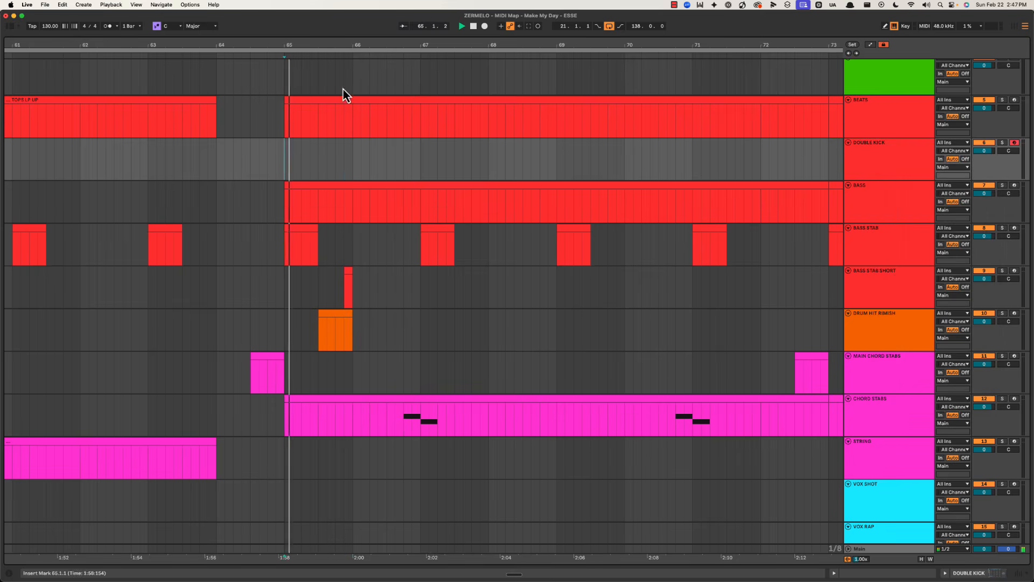
{"action": "key", "text": "plus"}
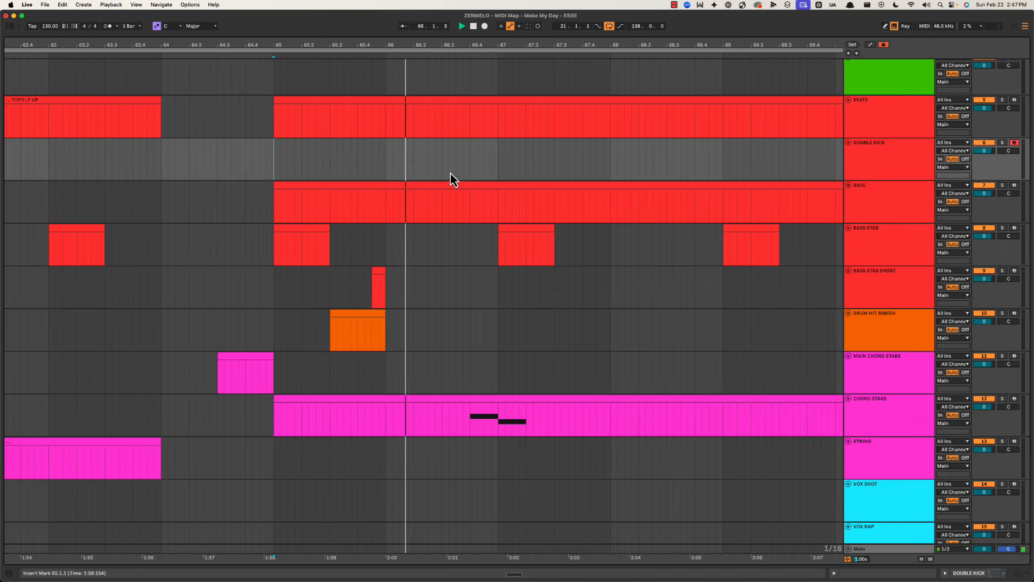
{"action": "key", "text": "space"}
{"action": "left_click_drag", "start_coordinate": [431, 159], "coordinate": [439, 156]}
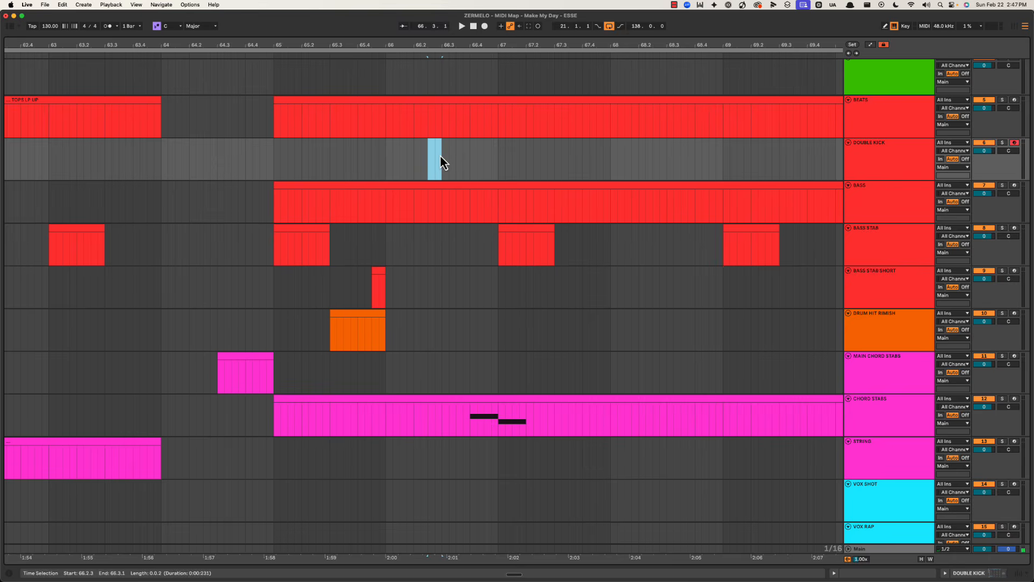
{"action": "key", "text": "super+shift+m"}
{"action": "key", "text": "space"}
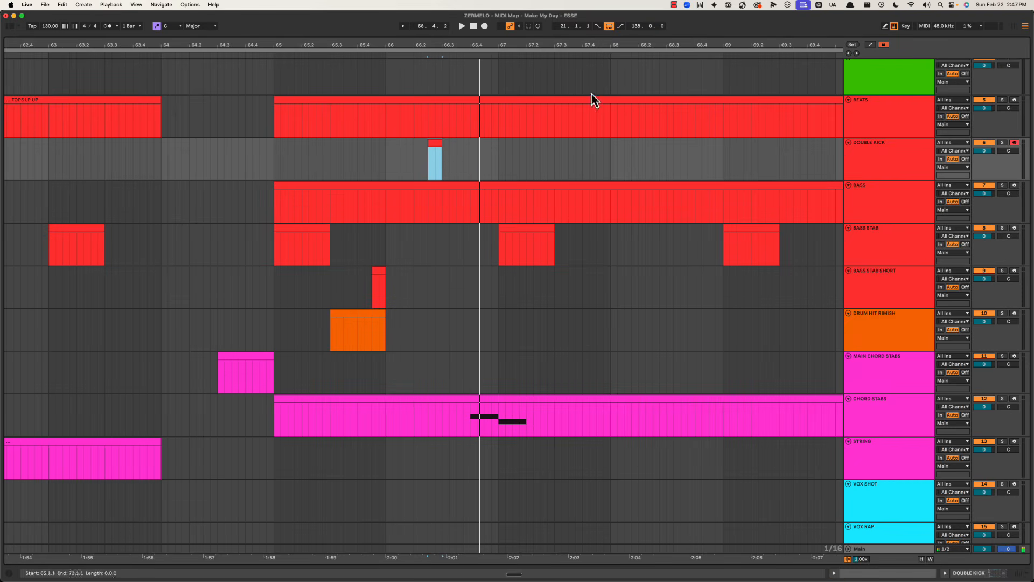
Step: Replace the DOUBLE KICK placeholder with an empty MIDI clip from 66.2.3 to 66.3.3, play it, and close the note editor
{"action": "left_click_drag", "start_coordinate": [429, 41], "coordinate": [445, 115]}
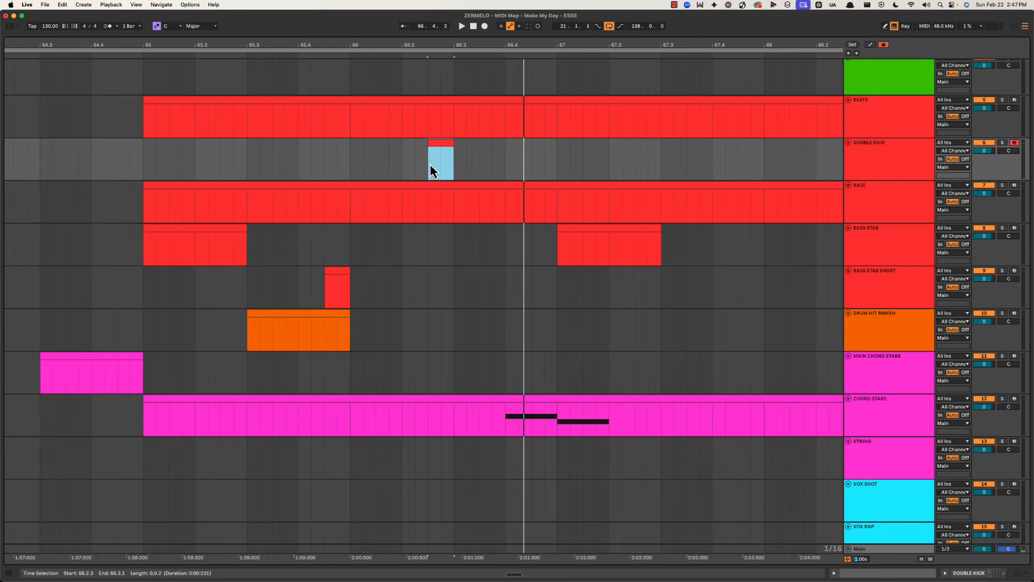
{"action": "left_click_drag", "start_coordinate": [430, 164], "coordinate": [480, 162]}
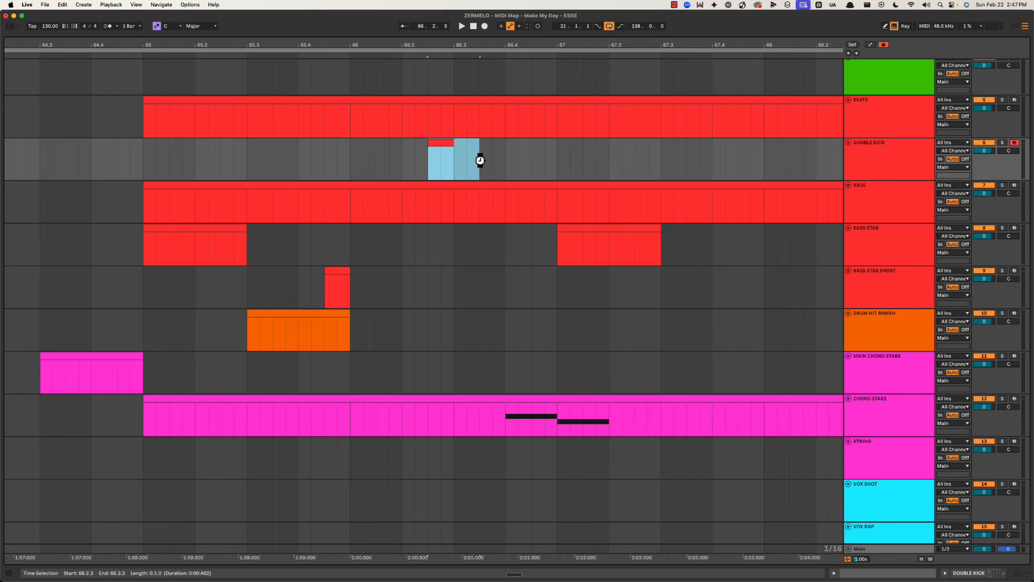
{"action": "key", "text": "super+shift+m"}
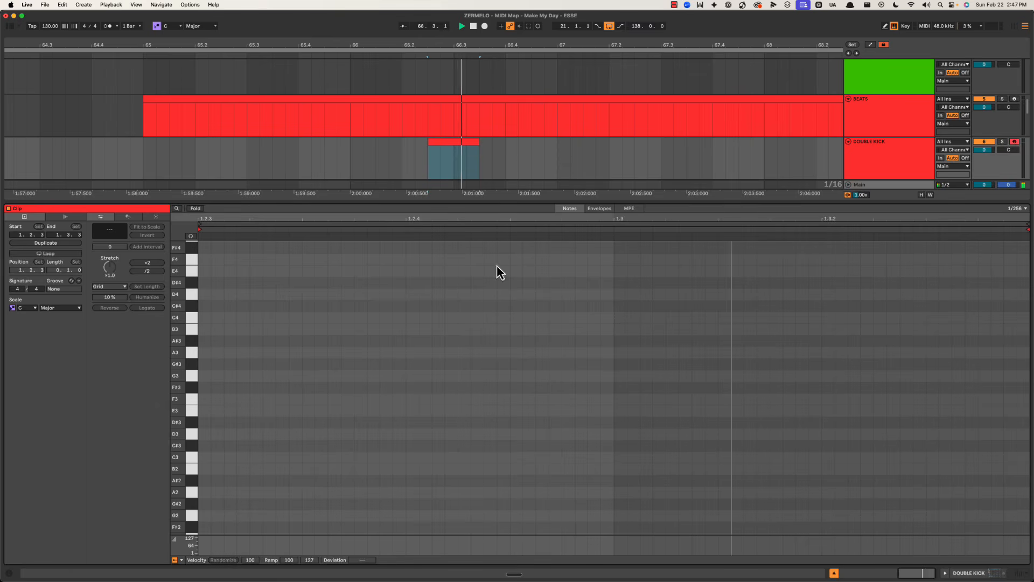
{"action": "key", "text": "space"}
{"action": "double_click", "coordinate": [526, 203]}
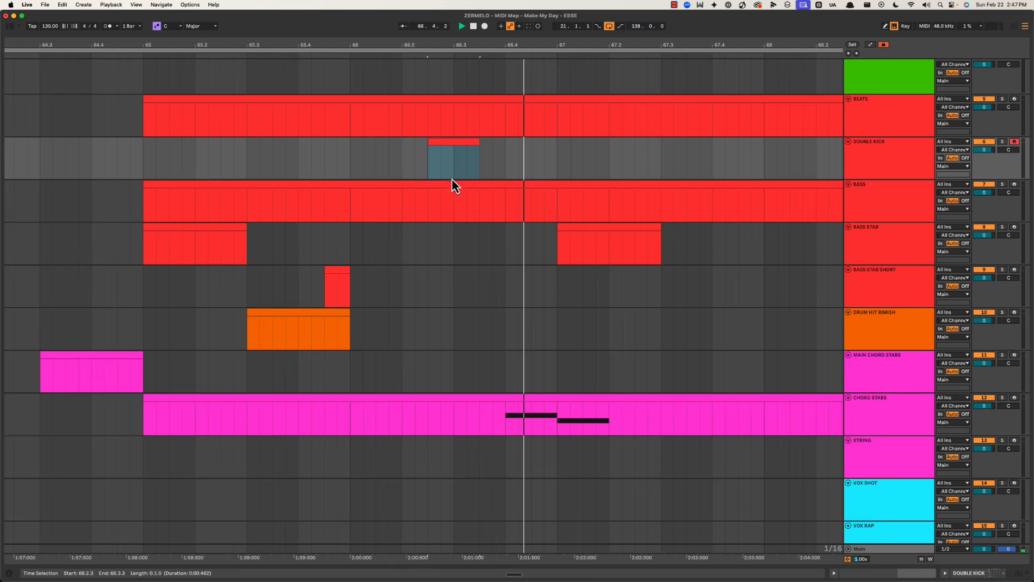
Step: Play the reference audio from 66.2.1 to compare the double kick with the DOUBLE KICK clip
{"action": "scroll", "coordinate": [449, 180], "scroll_direction": "up", "scroll_amount": 5}
{"action": "key", "text": "space"}
{"action": "left_click", "coordinate": [425, 138]}
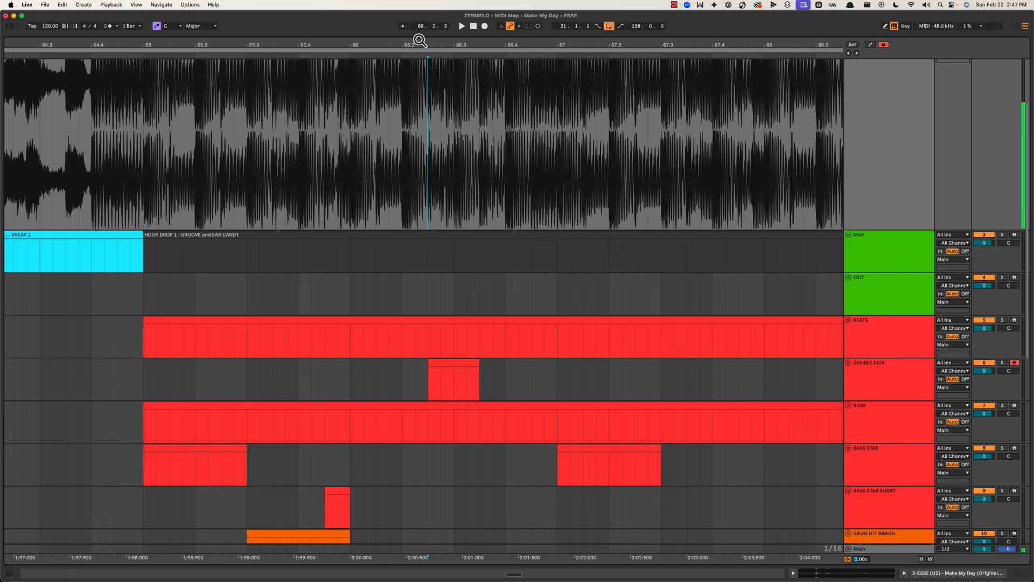
{"action": "left_click_drag", "start_coordinate": [420, 40], "coordinate": [384, 211]}
{"action": "key", "text": "space"}
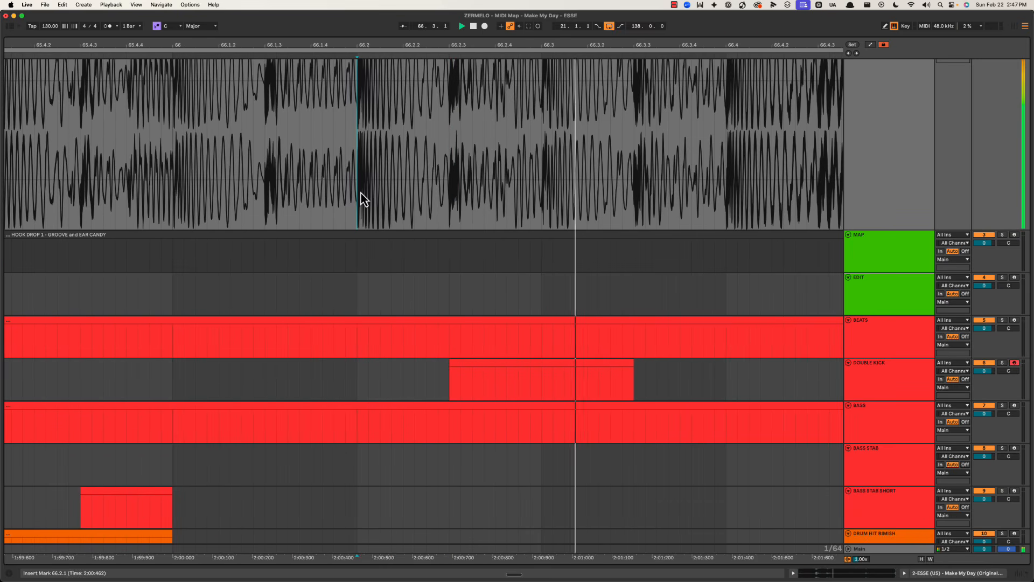
{"action": "key", "text": "space"}
Step: Set the DOUBLE KICK clip's note grid to 1/16 and add a C3 note at 1.2.4
{"action": "double_click", "coordinate": [540, 366]}
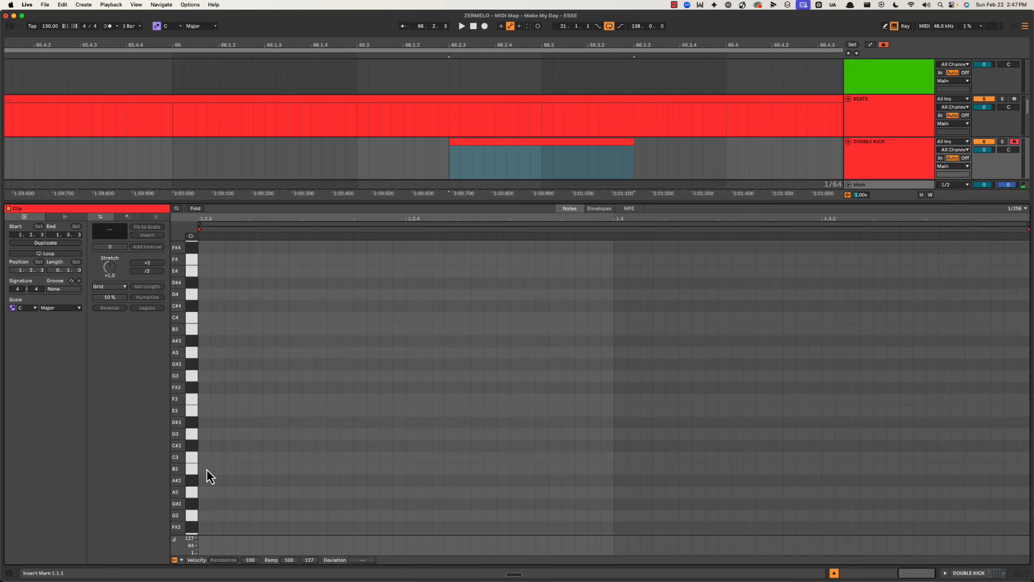
{"action": "right_click", "coordinate": [561, 460]}
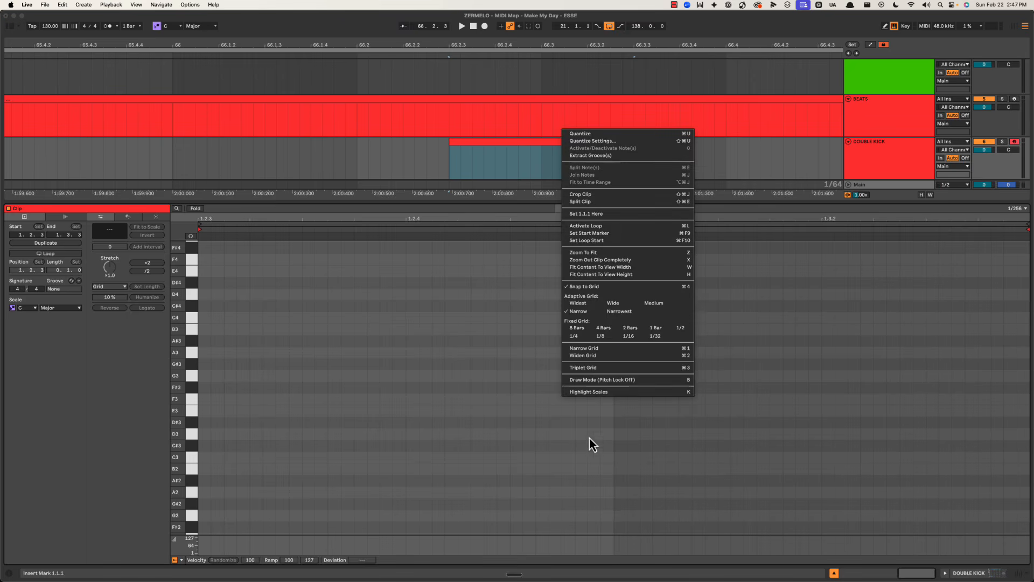
{"action": "left_click", "coordinate": [626, 335]}
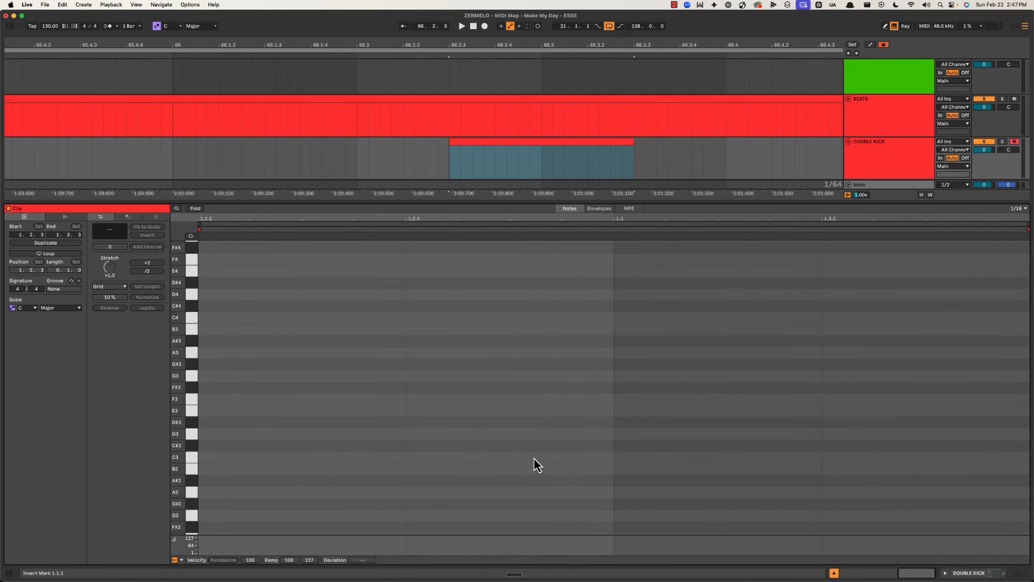
{"action": "double_click", "coordinate": [568, 458]}
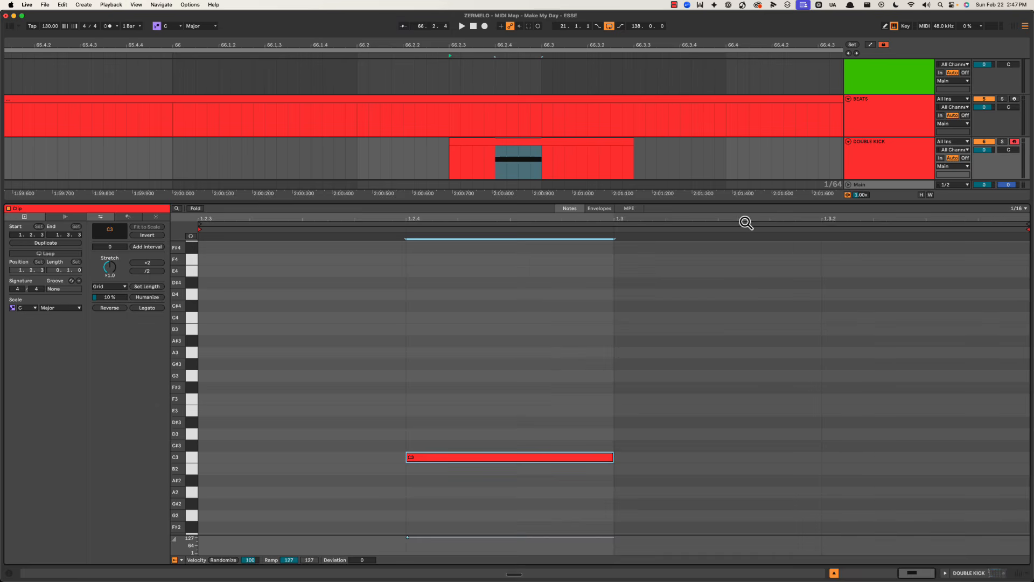
{"action": "scroll", "coordinate": [746, 222], "scroll_direction": "down", "scroll_amount": 3}
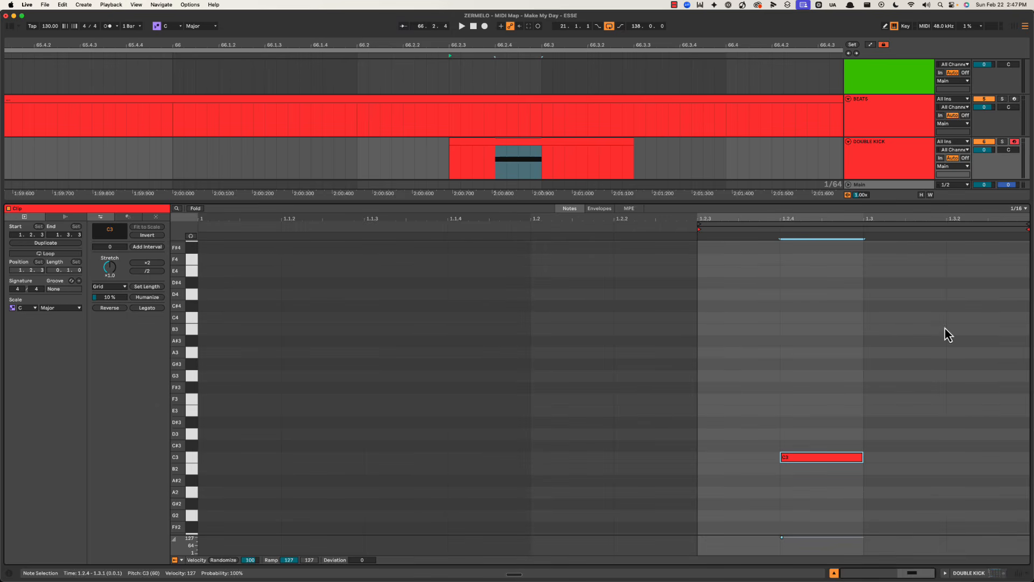
Step: Consolidate the DOUBLE KICK clip over its current range and set its note grid back to 1/16
{"action": "left_click", "coordinate": [585, 142]}
{"action": "key", "text": "super+j"}
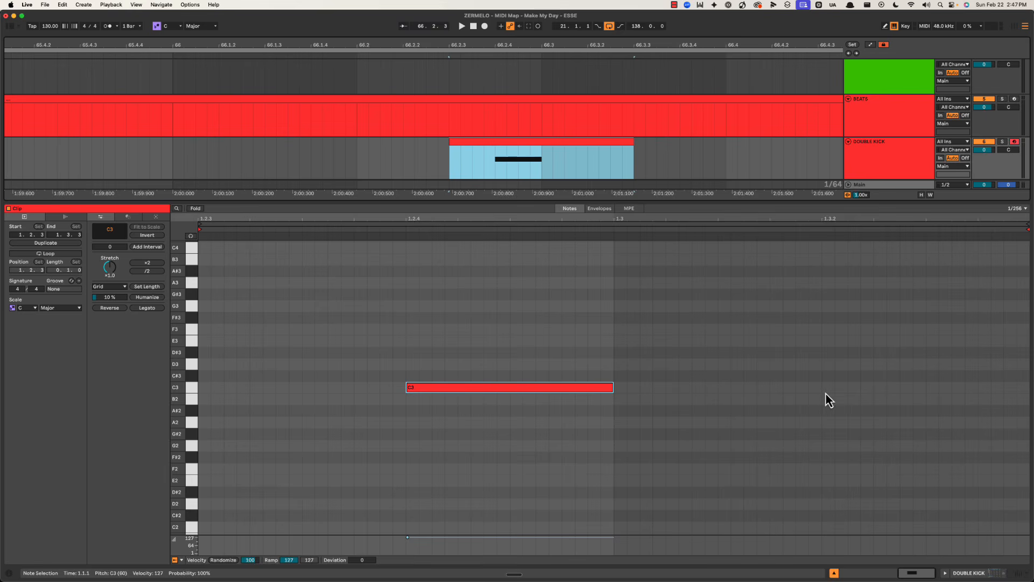
{"action": "left_click_drag", "start_coordinate": [589, 221], "coordinate": [680, 238]}
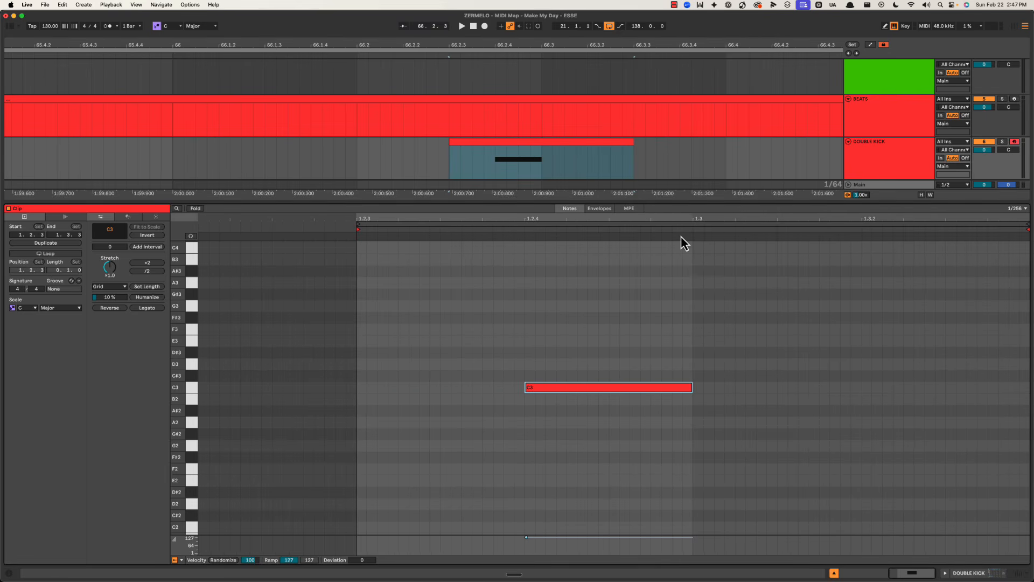
{"action": "right_click", "coordinate": [678, 359]}
{"action": "left_click", "coordinate": [707, 260]}
{"action": "left_click", "coordinate": [512, 144]}
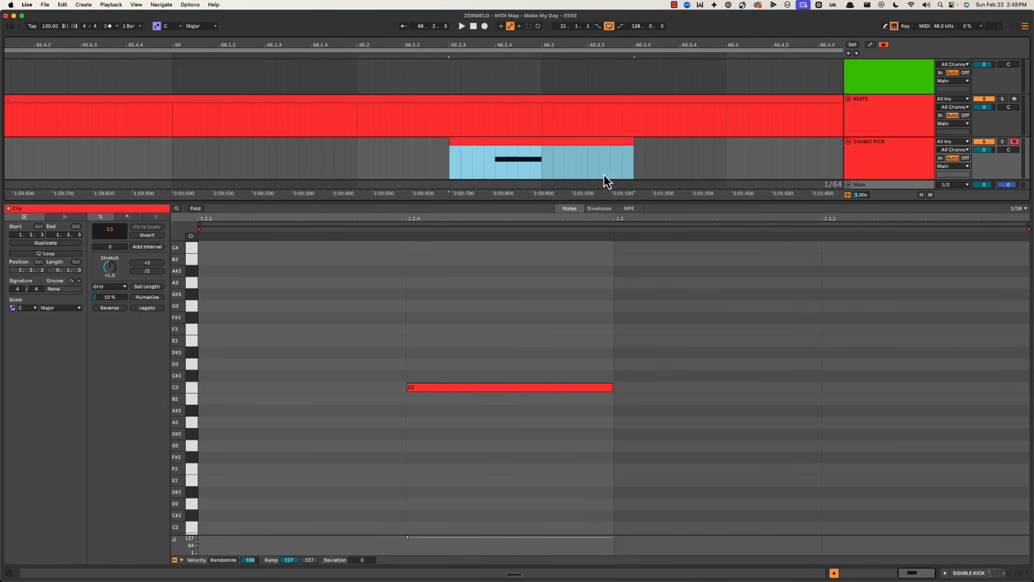
Step: Consolidate DOUBLE KICK from 66.2.1 to 66.4.1 into one clip and add a second C3 note from 1.3.3 to 1.3.4
{"action": "left_click_drag", "start_coordinate": [727, 160], "coordinate": [360, 145]}
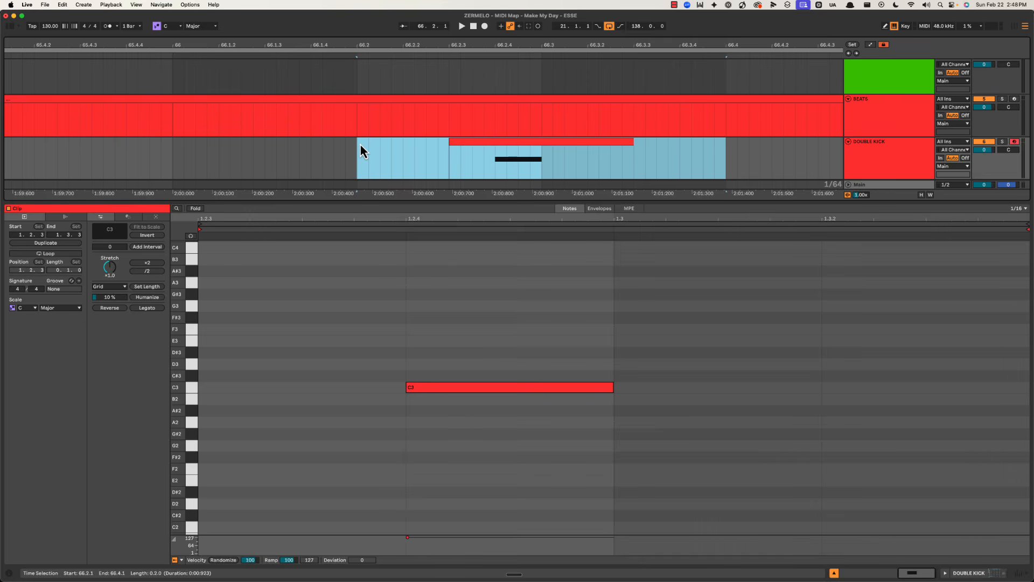
{"action": "key", "text": "super+j"}
{"action": "key", "text": "space"}
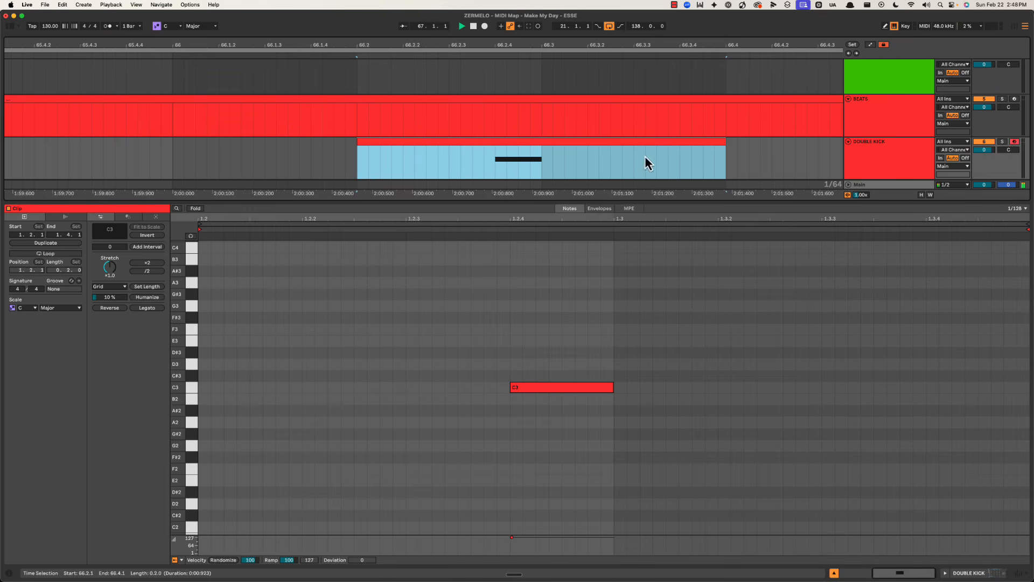
{"action": "double_click", "coordinate": [829, 388]}
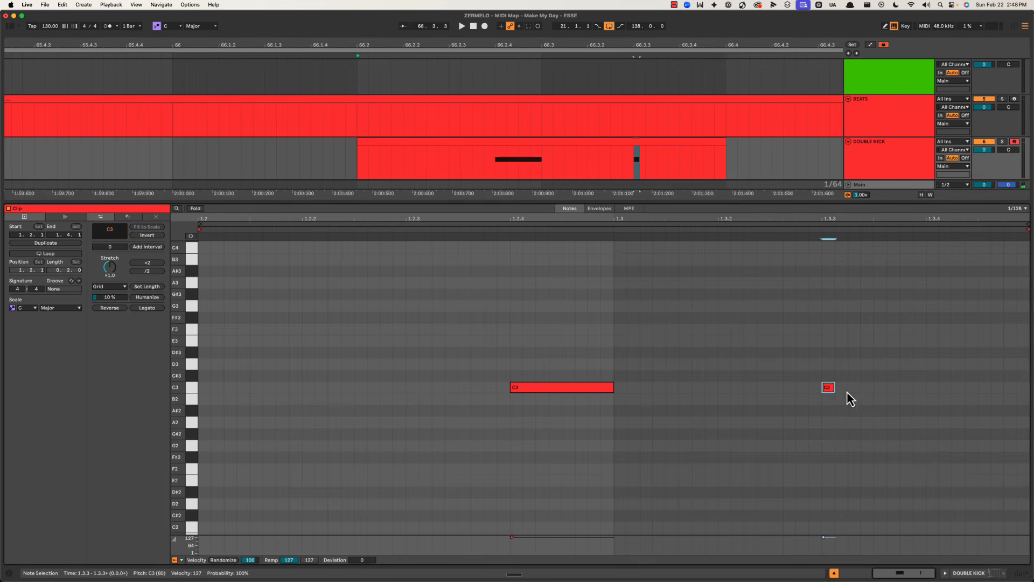
{"action": "left_click_drag", "start_coordinate": [831, 387], "coordinate": [925, 388]}
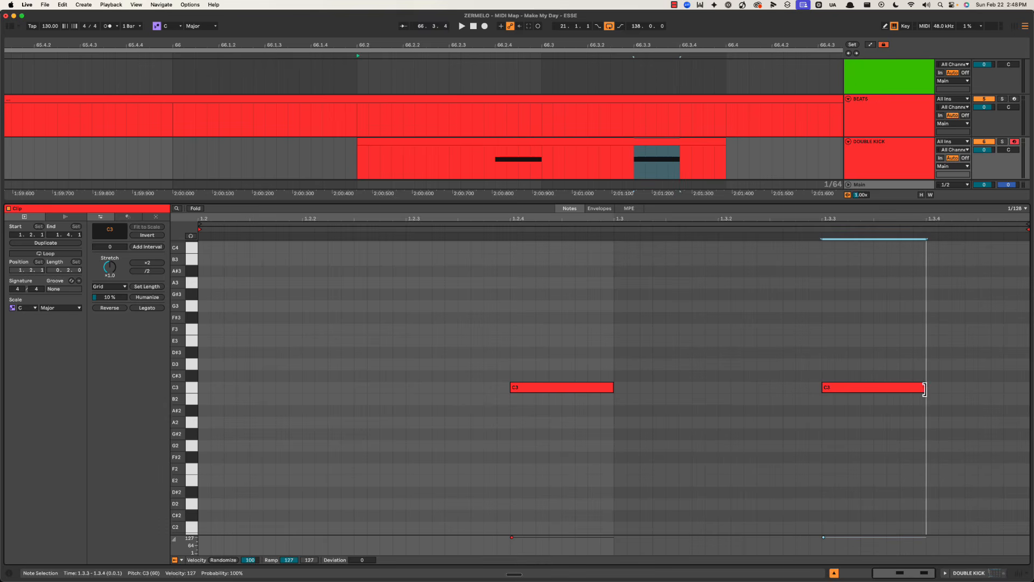
{"action": "key", "text": "space"}
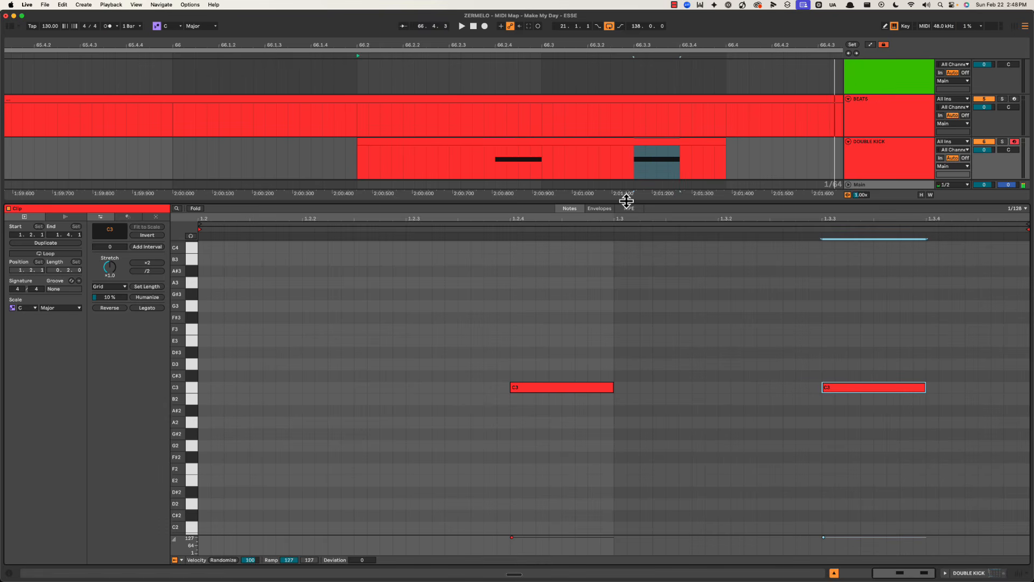
Step: Close the note editor and play the arrangement from 66.1.3 to check the double-kick notes and hear what follows
{"action": "left_click_drag", "start_coordinate": [626, 201], "coordinate": [626, 560]}
{"action": "key", "text": "minus"}
{"action": "key", "text": "minus"}
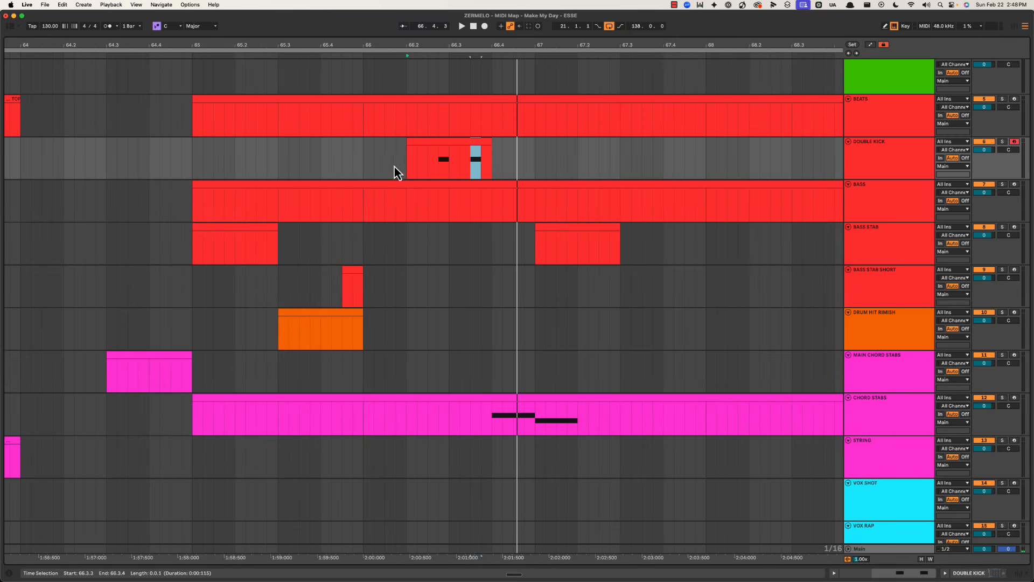
{"action": "left_click", "coordinate": [394, 166]}
{"action": "key", "text": "space"}
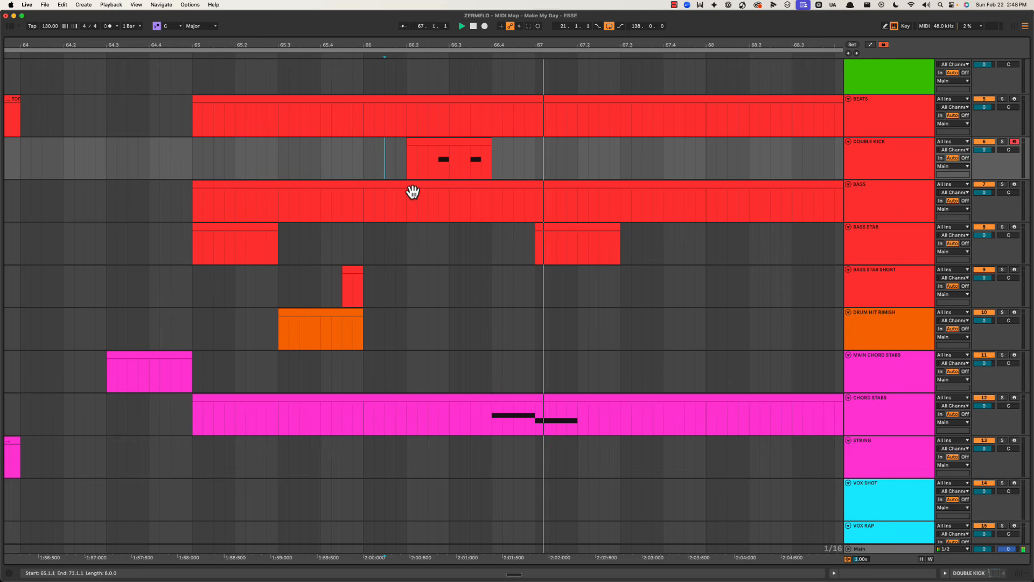
{"action": "key", "text": "space"}
{"action": "key", "text": "space"}
{"action": "scroll", "coordinate": [538, 222], "scroll_direction": "right", "scroll_amount": 3}
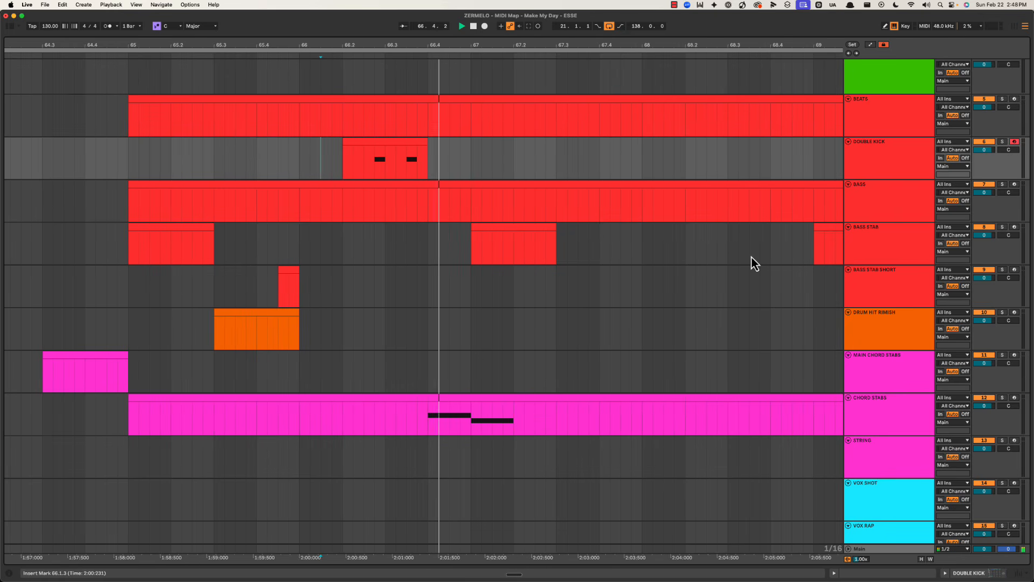
{"action": "key", "text": "space"}
Step: Insert a MIDI track below DRUM HIT RIMISH, name it IMPACT and make it orange
{"action": "left_click", "coordinate": [878, 330]}
{"action": "key", "text": "super+shift+t"}
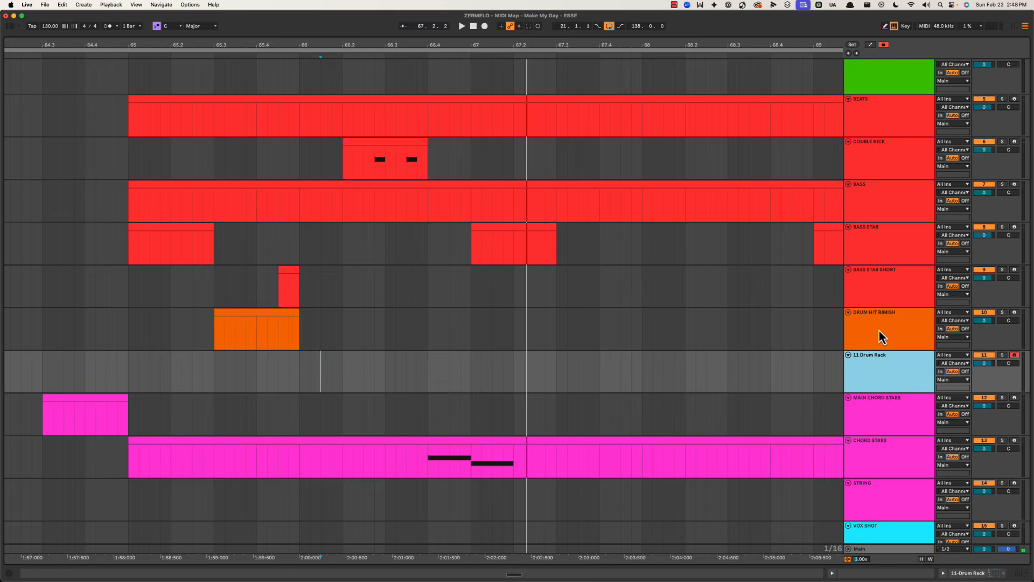
{"action": "right_click", "coordinate": [881, 365]}
{"action": "left_click", "coordinate": [898, 298]}
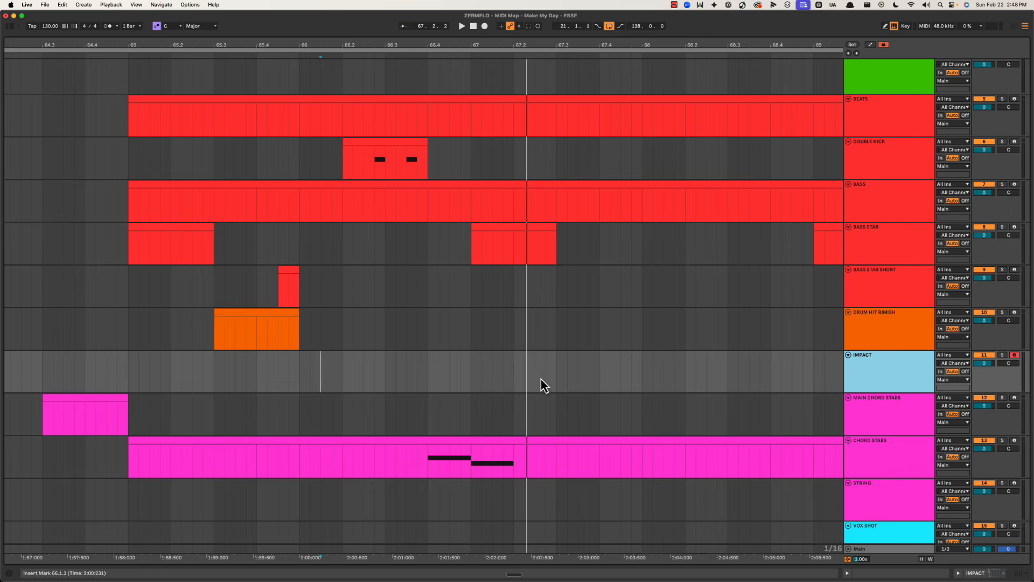
Step: Insert an empty MIDI clip on IMPACT from 67.1.1 to 68.1.1, close its note editor, and play on from there
{"action": "left_click", "coordinate": [515, 376]}
{"action": "left_click_drag", "start_coordinate": [482, 376], "coordinate": [679, 384]}
{"action": "key", "text": "super+shift+m"}
{"action": "key", "text": "super+alt+l"}
{"action": "key", "text": "space"}
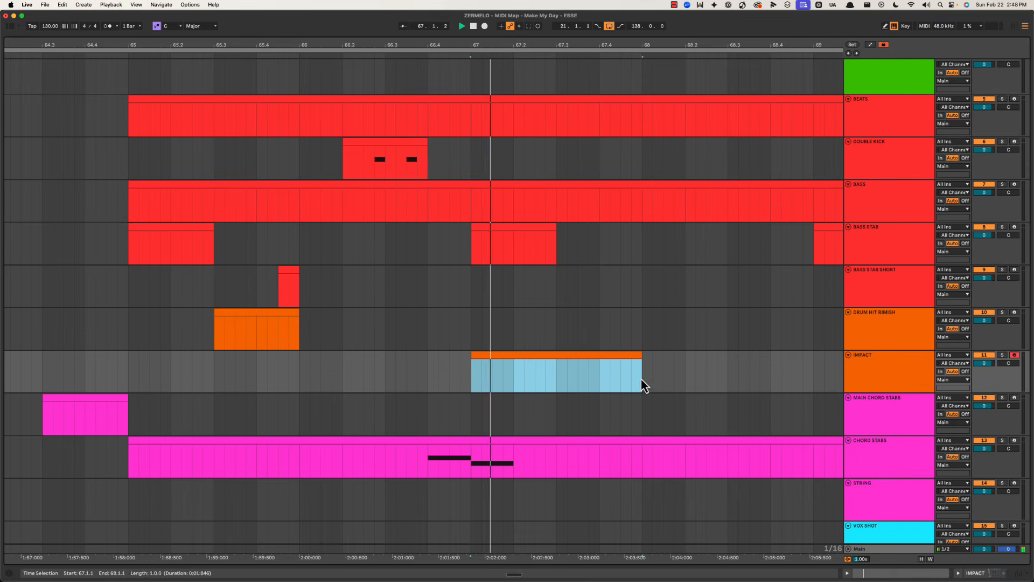
{"action": "left_click_drag", "start_coordinate": [609, 45], "coordinate": [609, 34]}
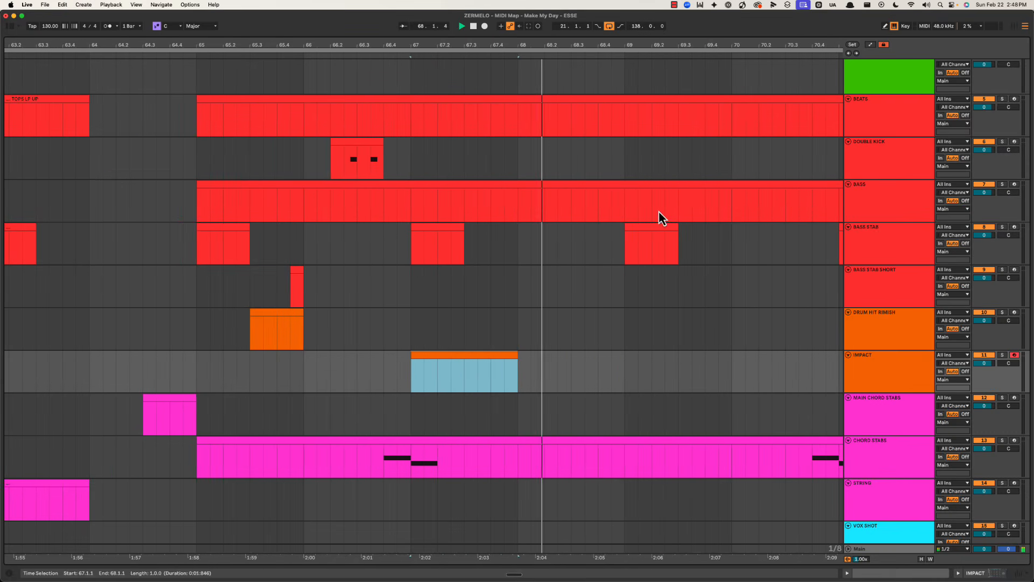
Step: Insert a MIDI track below IMPACT, name it CLAP FILL and make it orange
{"action": "left_click", "coordinate": [893, 361]}
{"action": "key", "text": "super+shift+t"}
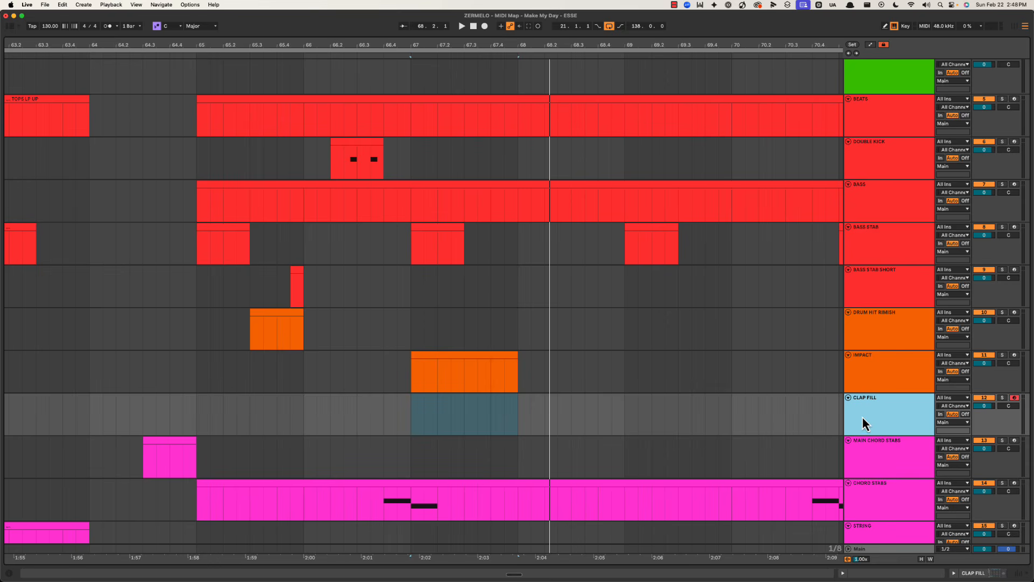
{"action": "right_click", "coordinate": [862, 416]}
{"action": "key", "text": "Escape"}
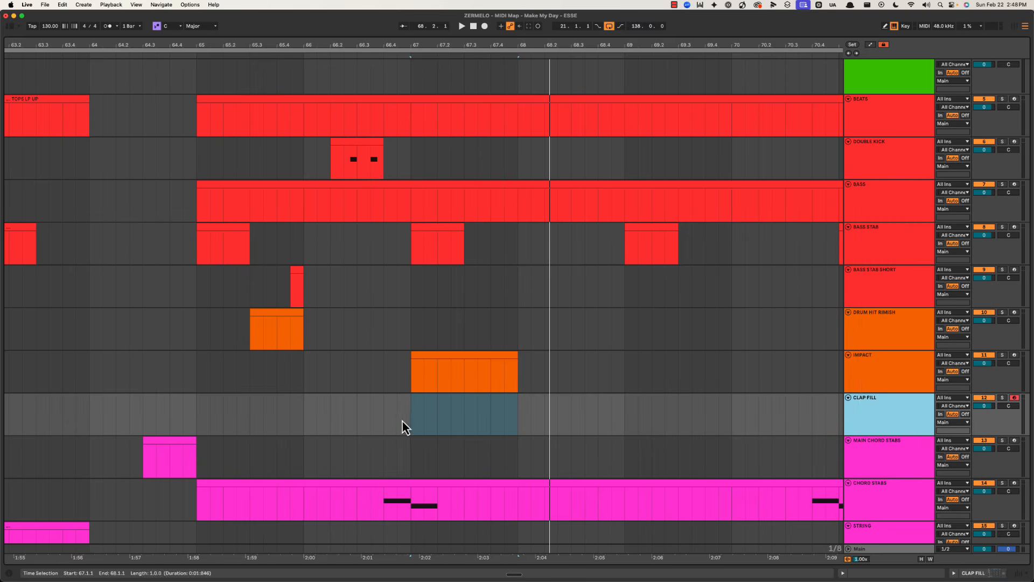
Step: Play from bar 67, insert an empty MIDI clip on CLAP FILL from 67.3.1 to 68.1.1, and audition it
{"action": "left_click", "coordinate": [402, 421]}
{"action": "key", "text": "space"}
{"action": "scroll", "coordinate": [412, 409], "scroll_direction": "down", "scroll_amount": 5}
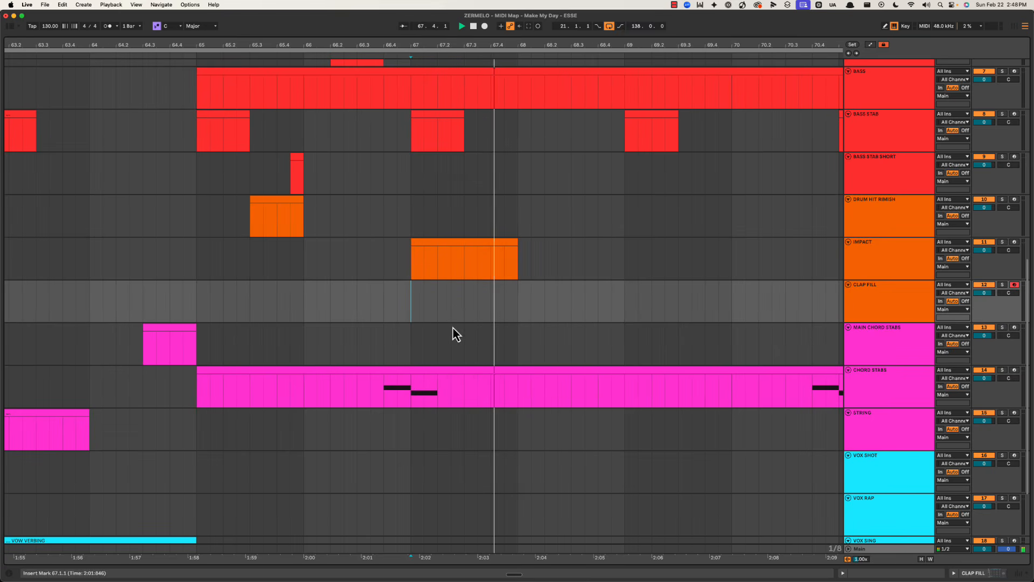
{"action": "left_click_drag", "start_coordinate": [463, 314], "coordinate": [518, 306]}
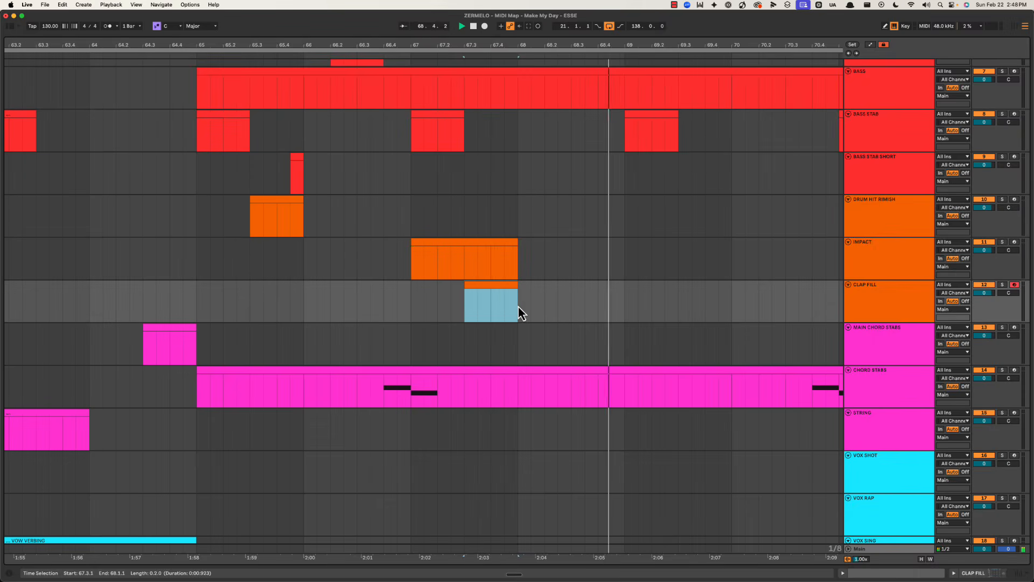
{"action": "key", "text": "space"}
Step: Add sixteenth-length C3 notes at 1.1.3 and 1.2.4 in the CLAP FILL clip, close its note editor, and play on
{"action": "double_click", "coordinate": [493, 304]}
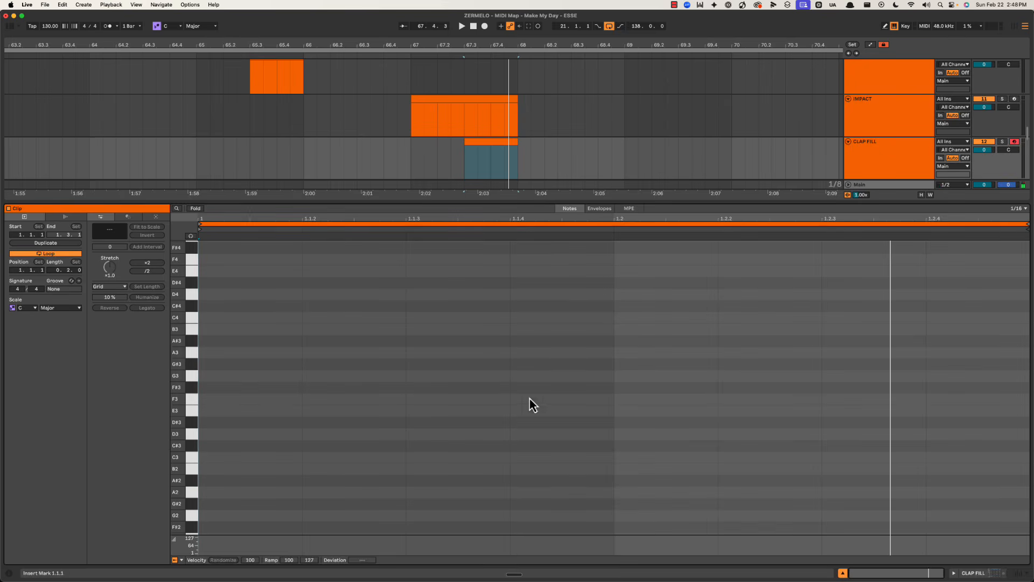
{"action": "left_click_drag", "start_coordinate": [538, 202], "coordinate": [539, 102]}
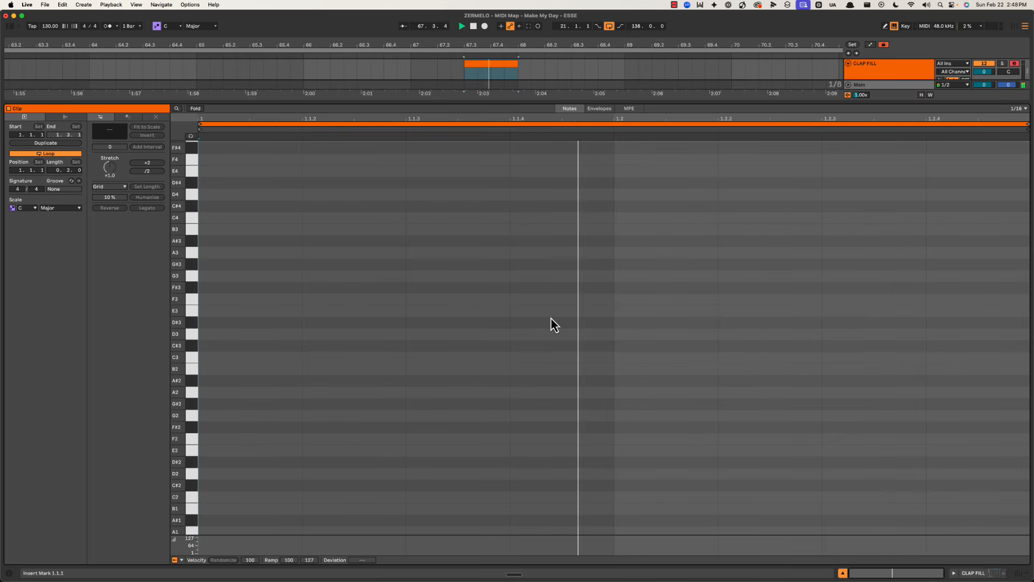
{"action": "double_click", "coordinate": [447, 358]}
{"action": "left_click", "coordinate": [976, 362]}
{"action": "double_click", "coordinate": [977, 361]}
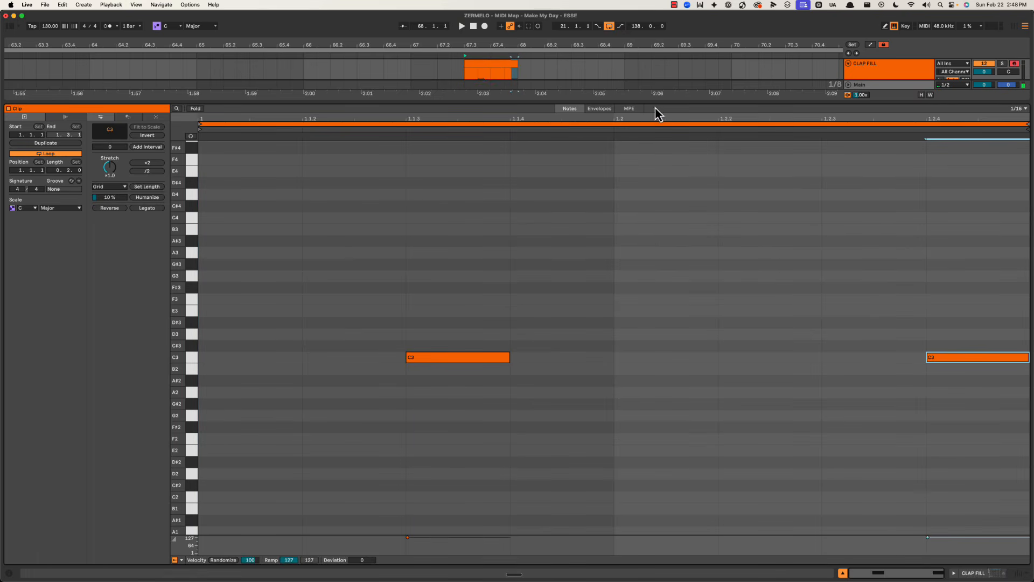
{"action": "double_click", "coordinate": [652, 102]}
{"action": "scroll", "coordinate": [448, 419], "scroll_direction": "up", "scroll_amount": 5}
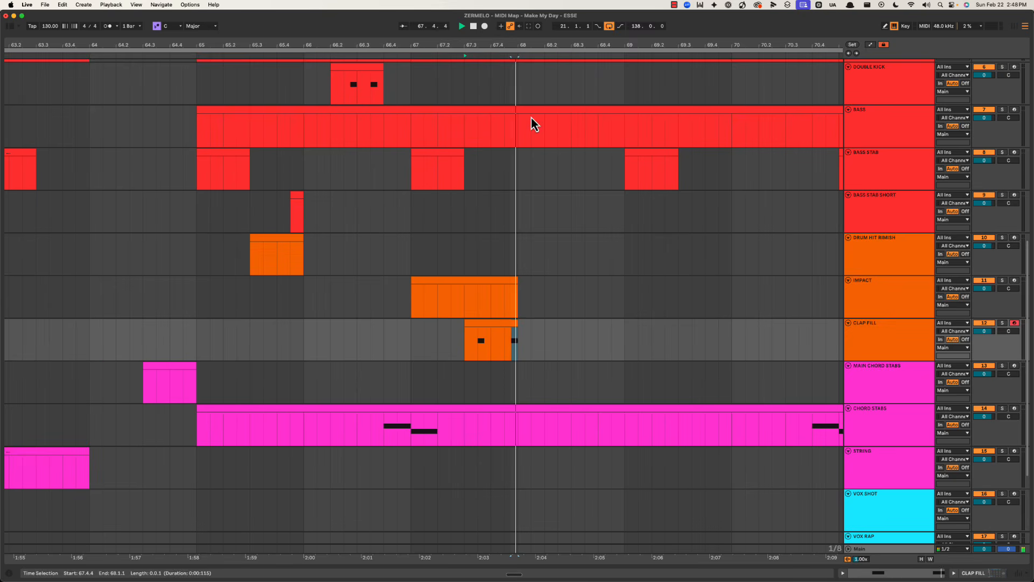
{"action": "left_click_drag", "start_coordinate": [538, 43], "coordinate": [504, 43]}
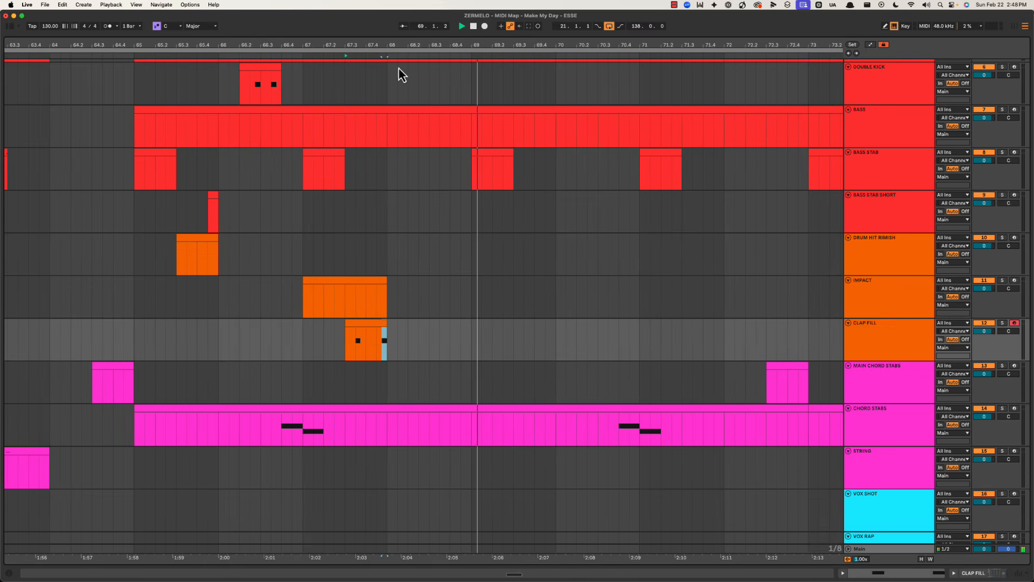
Step: Audition from the BASS STAB SHORT clip at 65.4.3 and copy that clip to 67.4.3 on the same track
{"action": "key", "text": "space"}
{"action": "left_click_drag", "start_coordinate": [180, 212], "coordinate": [797, 216]}
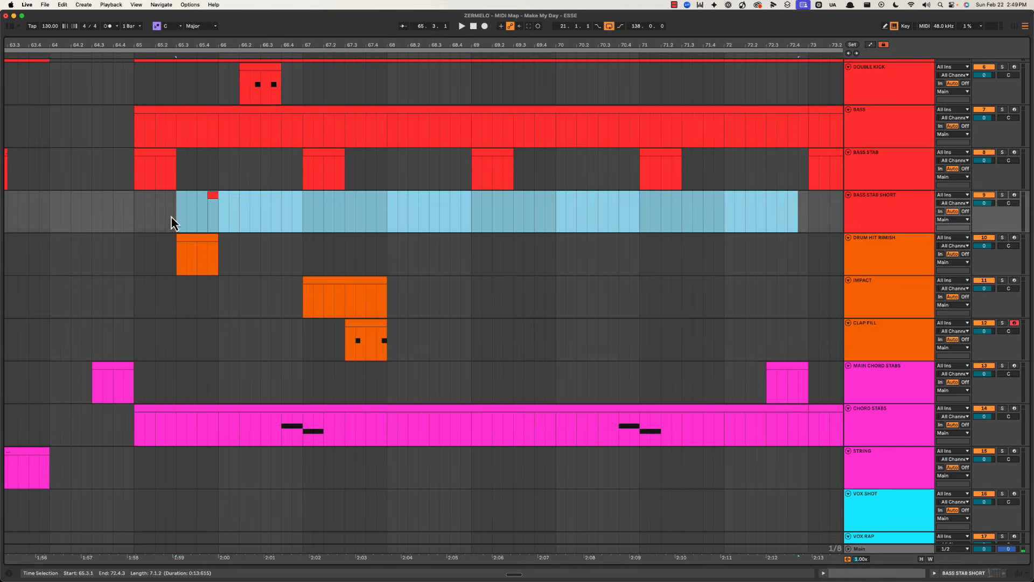
{"action": "left_click", "coordinate": [133, 218]}
{"action": "left_click", "coordinate": [214, 201]}
{"action": "key", "text": "space"}
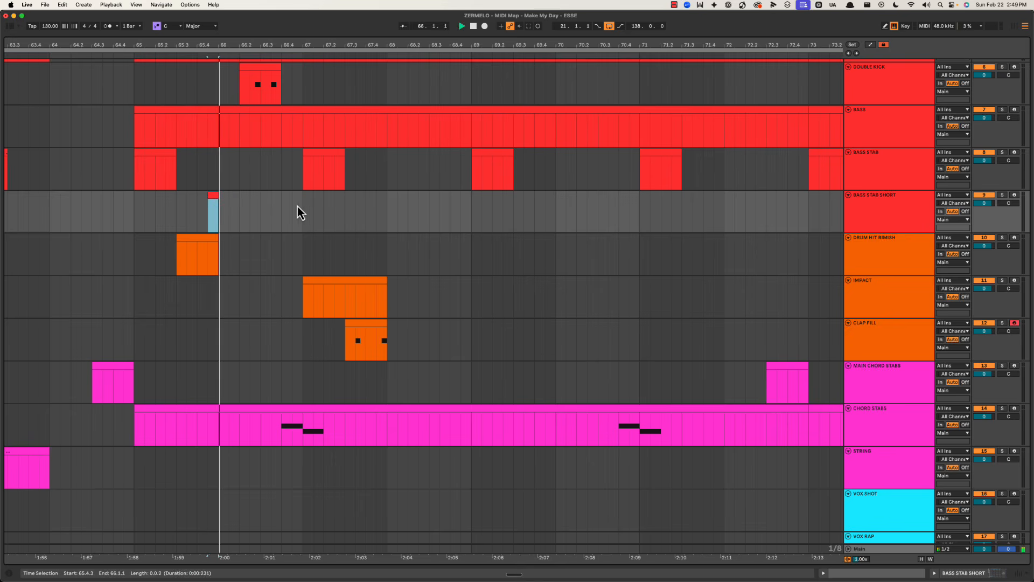
{"action": "left_click", "coordinate": [291, 206]}
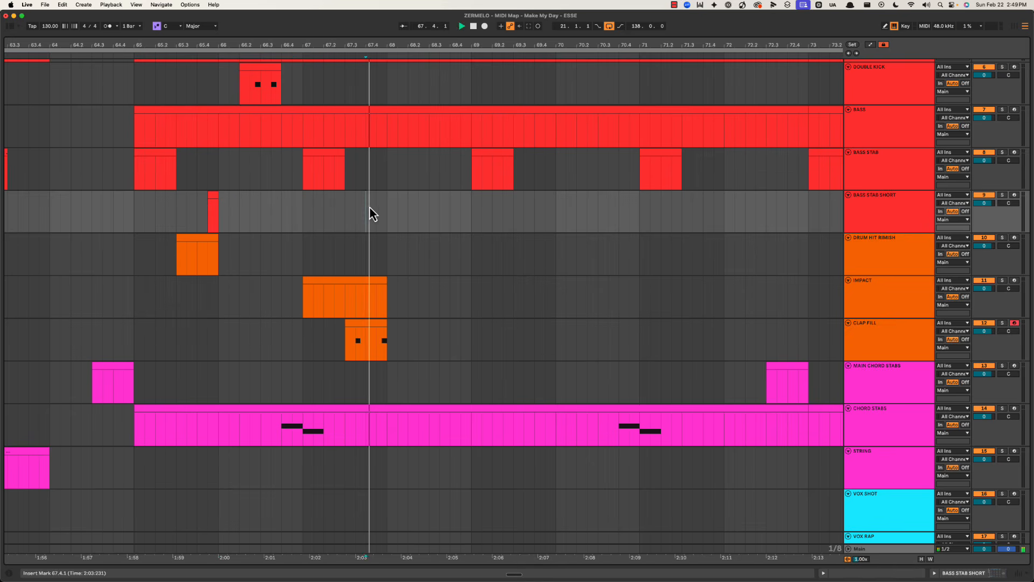
{"action": "key", "text": "space"}
{"action": "left_click", "coordinate": [219, 200]}
{"action": "left_click_drag", "start_coordinate": [216, 201], "coordinate": [389, 342]}
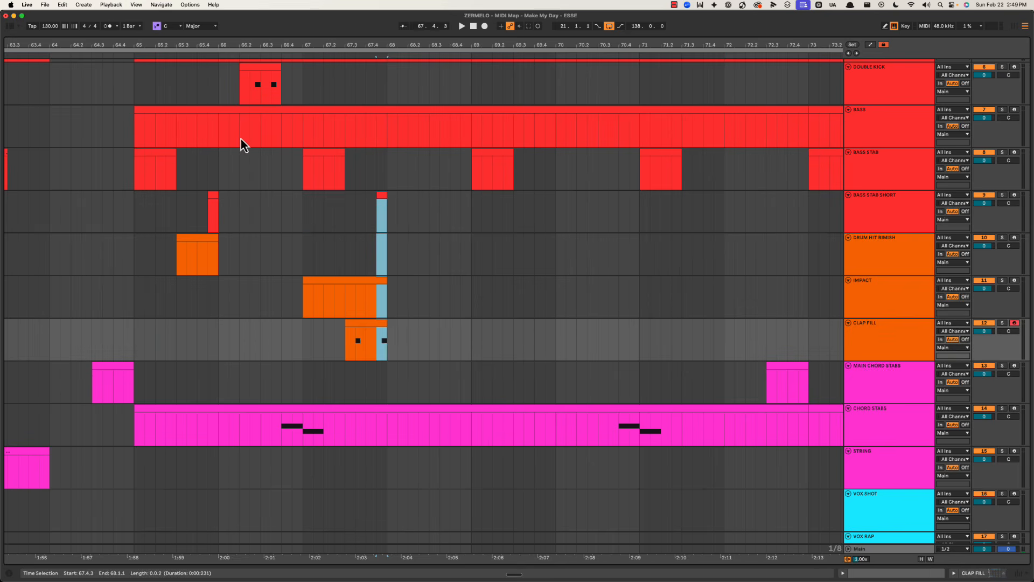
Step: Play on from 67.4.3 and from 68.2.3, and copy the second BASS STAB SHORT clip to 68.3.3
{"action": "key", "text": "space"}
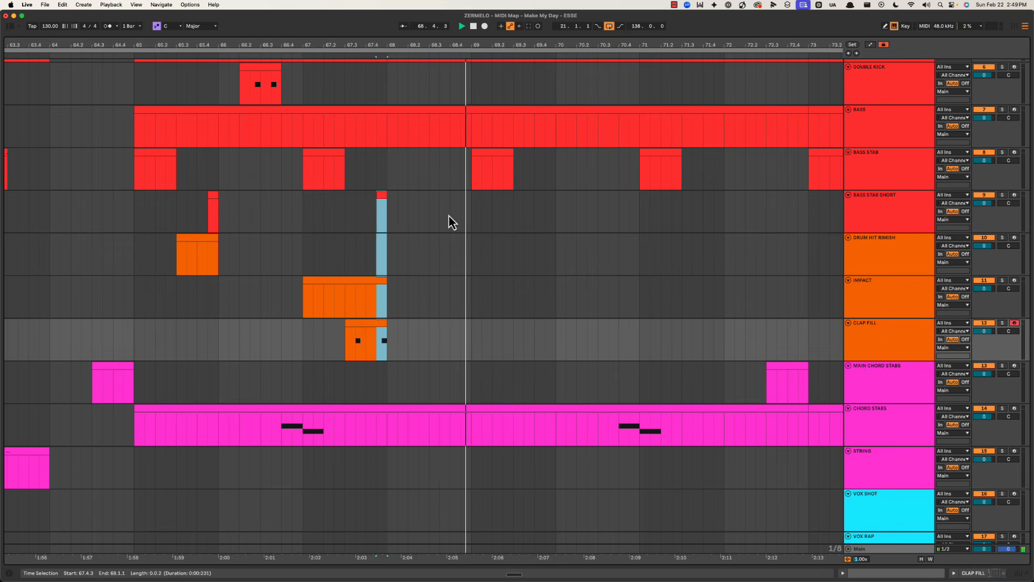
{"action": "left_click_drag", "start_coordinate": [452, 46], "coordinate": [410, 190]}
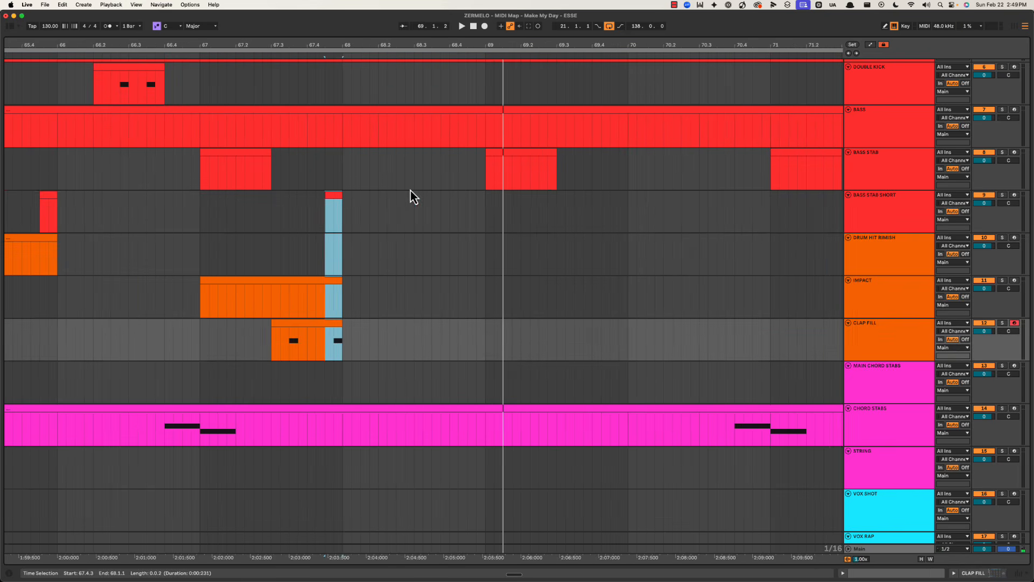
{"action": "left_click", "coordinate": [393, 199]}
{"action": "key", "text": "space"}
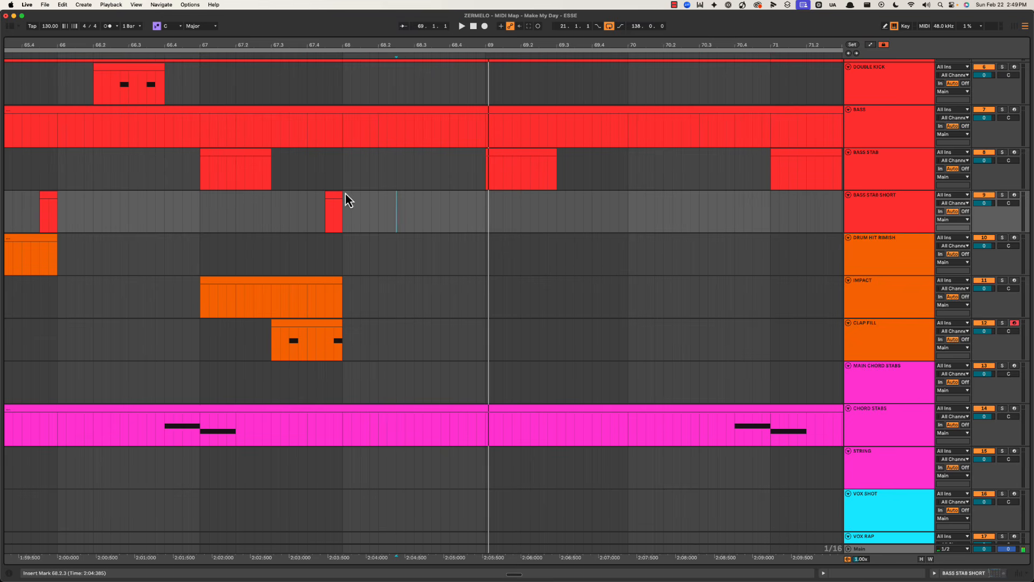
{"action": "left_click_drag", "start_coordinate": [339, 199], "coordinate": [446, 214]}
Step: Trim the first two BASS STAB SHORT clips to start at 65.4.4 and 67.4.4
{"action": "left_click", "coordinate": [332, 201]}
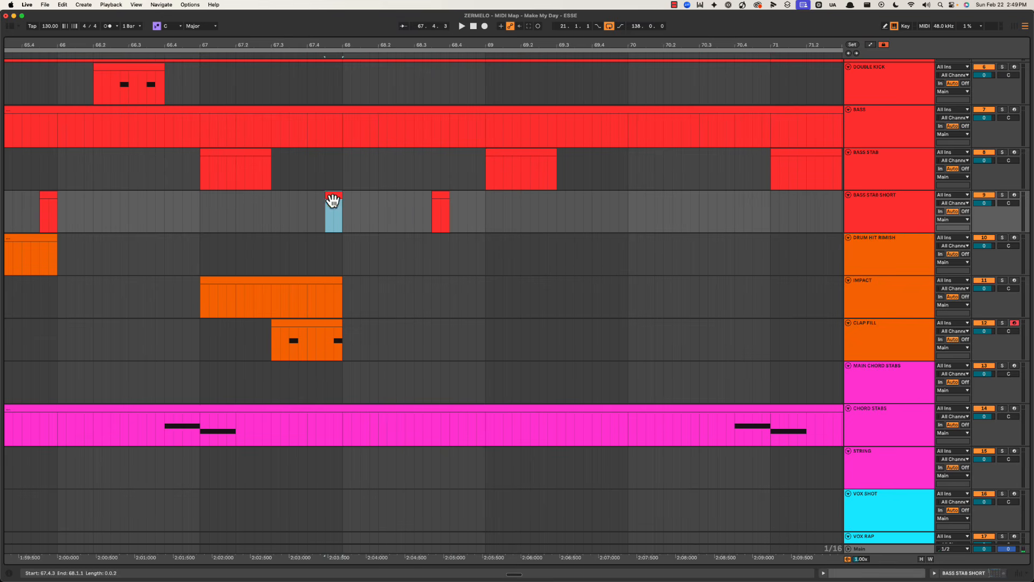
{"action": "left_click_drag", "start_coordinate": [326, 194], "coordinate": [335, 194]}
{"action": "left_click_drag", "start_coordinate": [40, 196], "coordinate": [49, 197]}
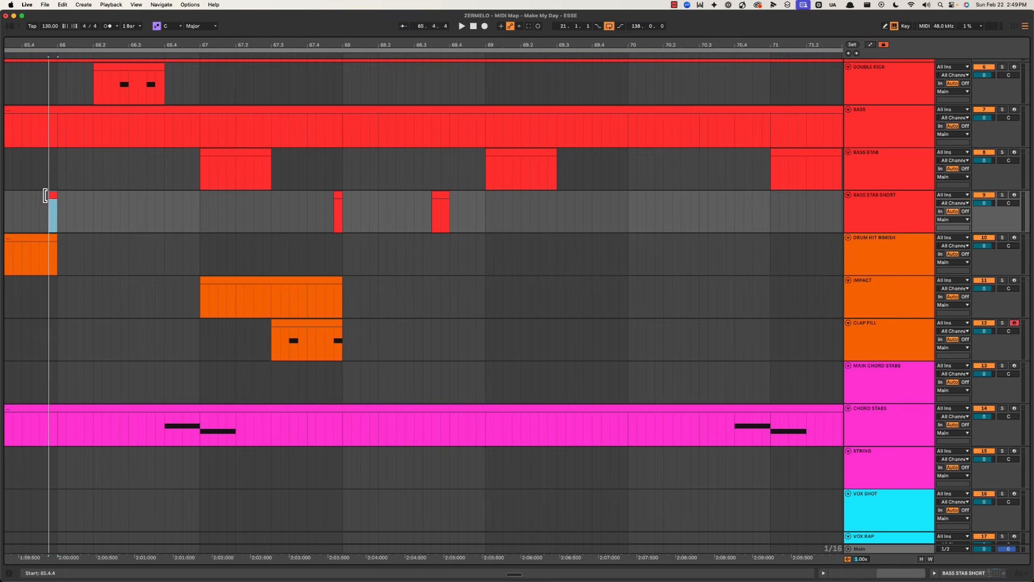
Step: Audition repeatedly from 68.2.4 and copy the BASS STAB SHORT clip at 68.3.3 to 68.4.3
{"action": "left_click", "coordinate": [407, 210]}
{"action": "key", "text": "space"}
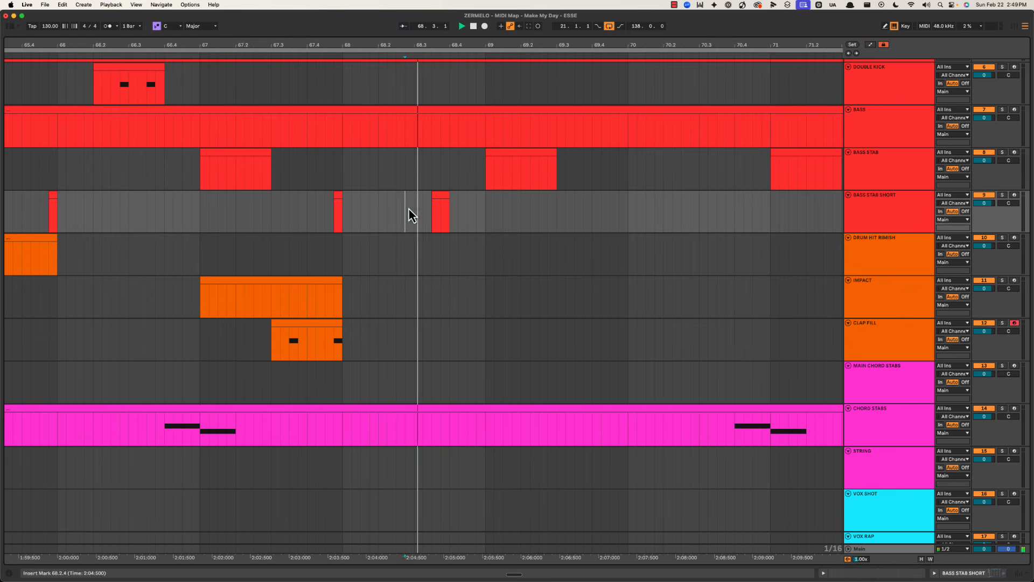
{"action": "left_click", "coordinate": [444, 203]}
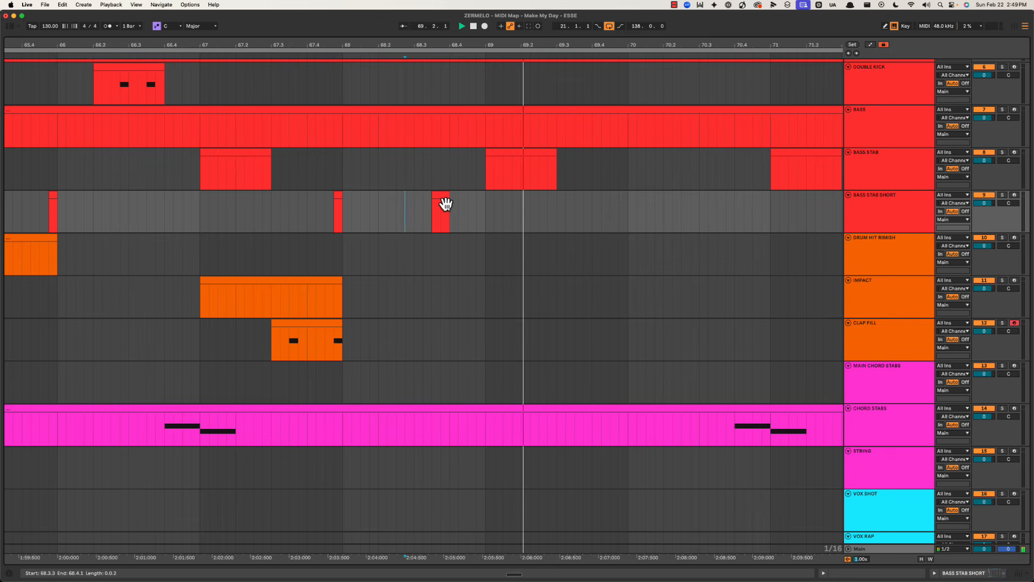
{"action": "key", "text": "space"}
{"action": "key", "text": "space"}
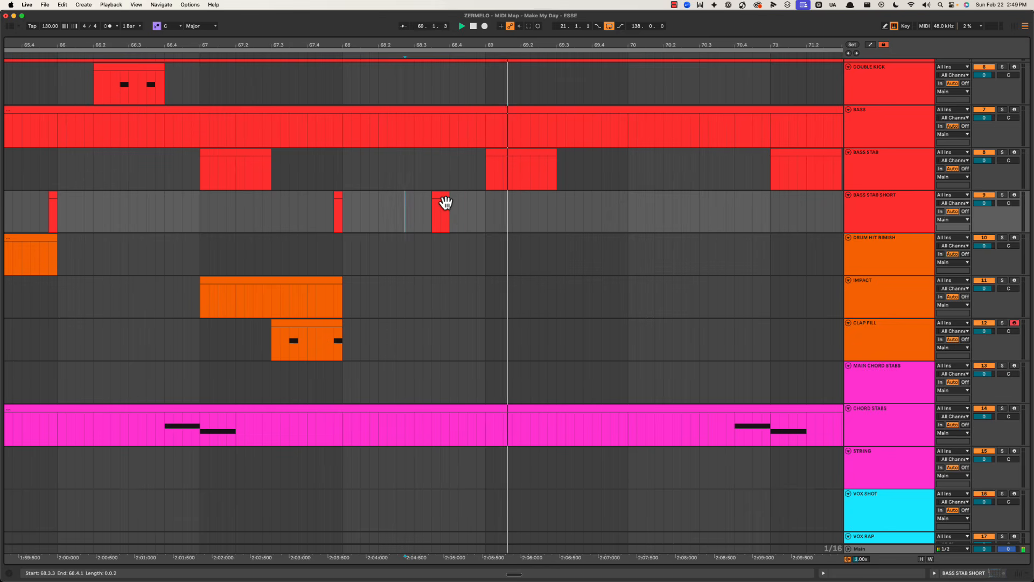
{"action": "key", "text": "space"}
{"action": "key", "text": "space"}
{"action": "key", "text": "space"}
{"action": "key", "text": "space"}
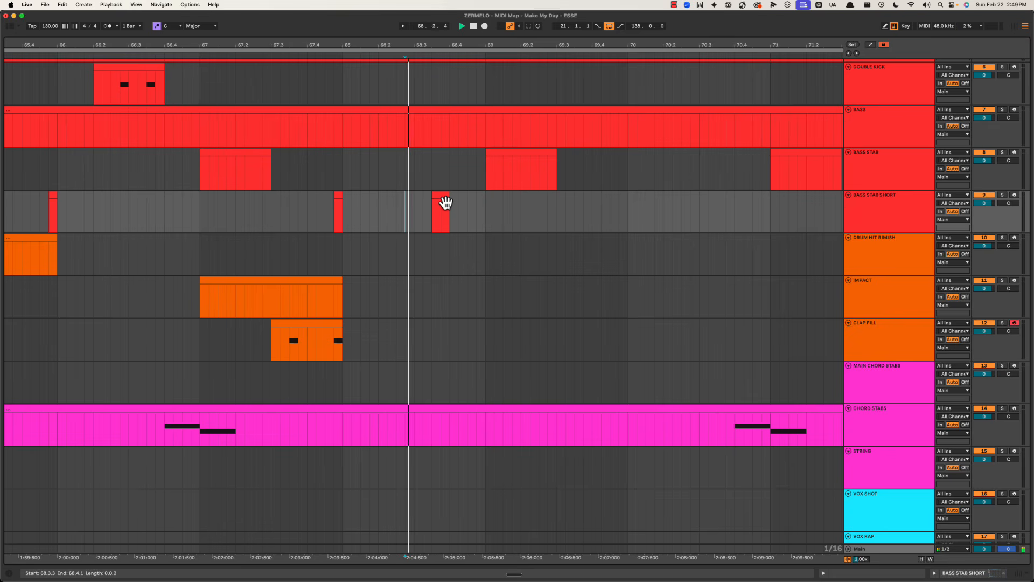
{"action": "left_click_drag", "start_coordinate": [446, 202], "coordinate": [484, 199]}
{"action": "left_click_drag", "start_coordinate": [527, 47], "coordinate": [528, 33]}
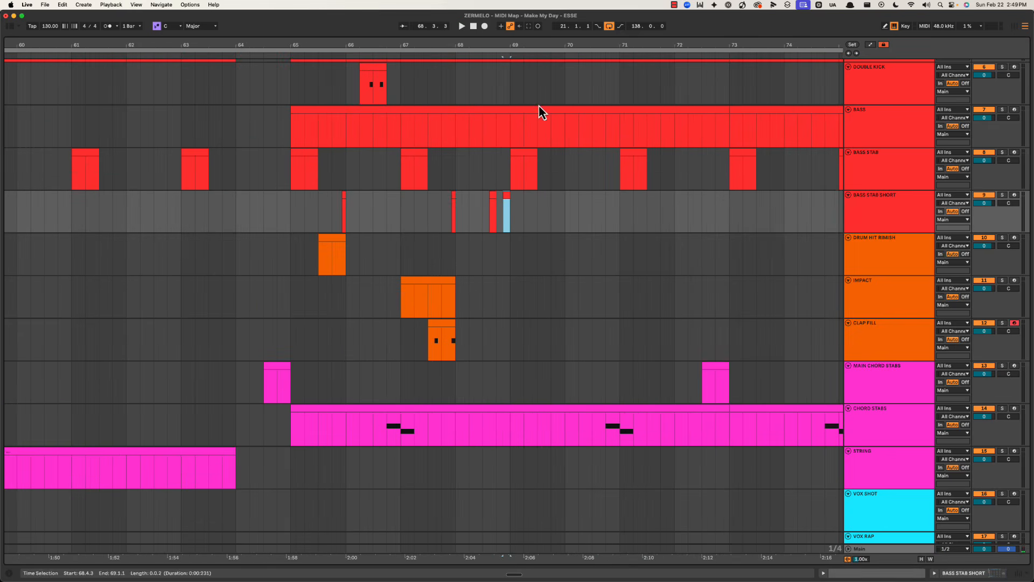
Step: Listen to bar 68 from 68.1.1 and again from 68.3.1, checking for a vocal shot
{"action": "left_click", "coordinate": [513, 151]}
{"action": "left_click", "coordinate": [467, 222]}
{"action": "scroll", "coordinate": [521, 321], "scroll_direction": "down", "scroll_amount": 5}
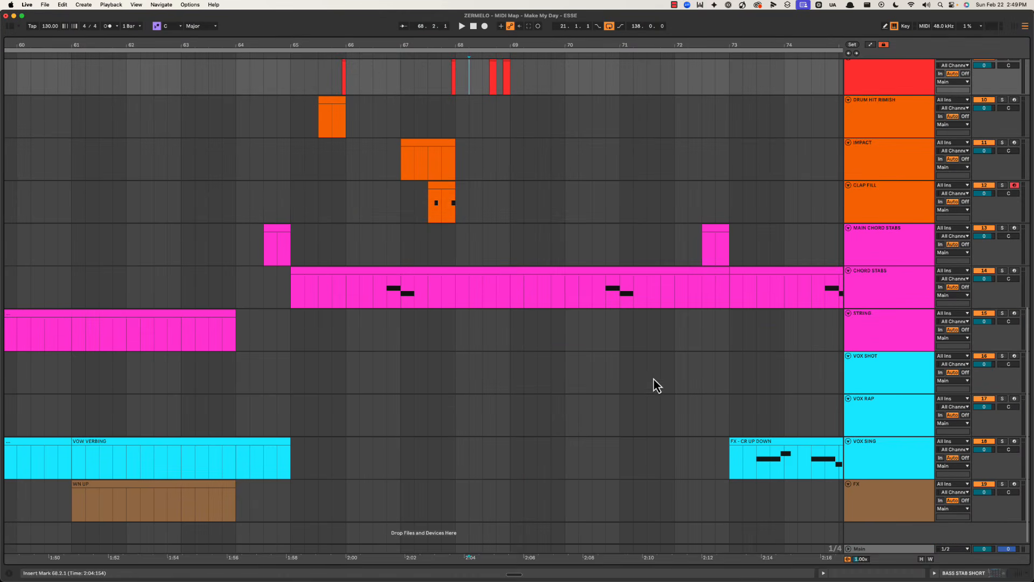
{"action": "left_click", "coordinate": [458, 363]}
{"action": "key", "text": "space"}
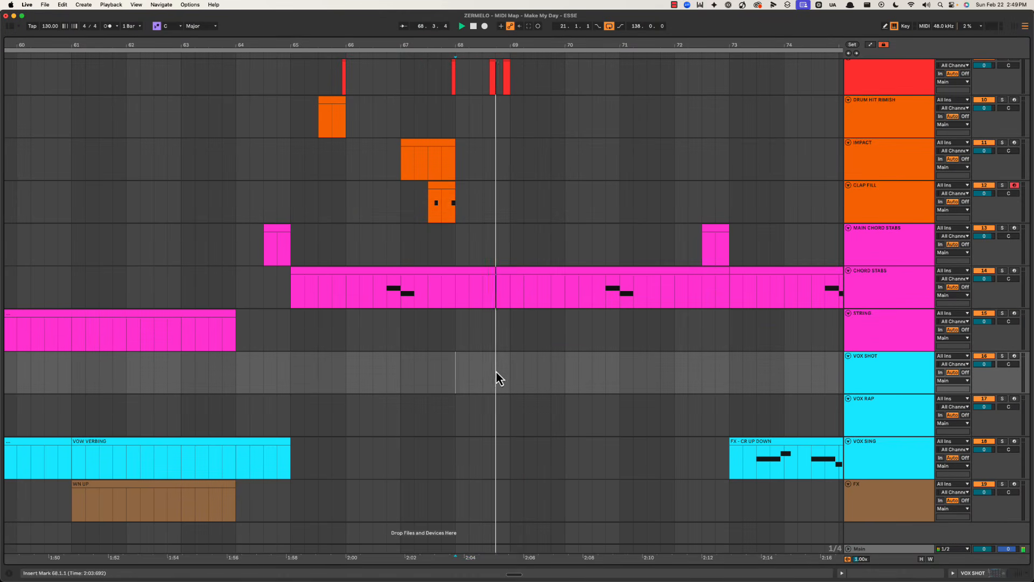
{"action": "left_click", "coordinate": [482, 371]}
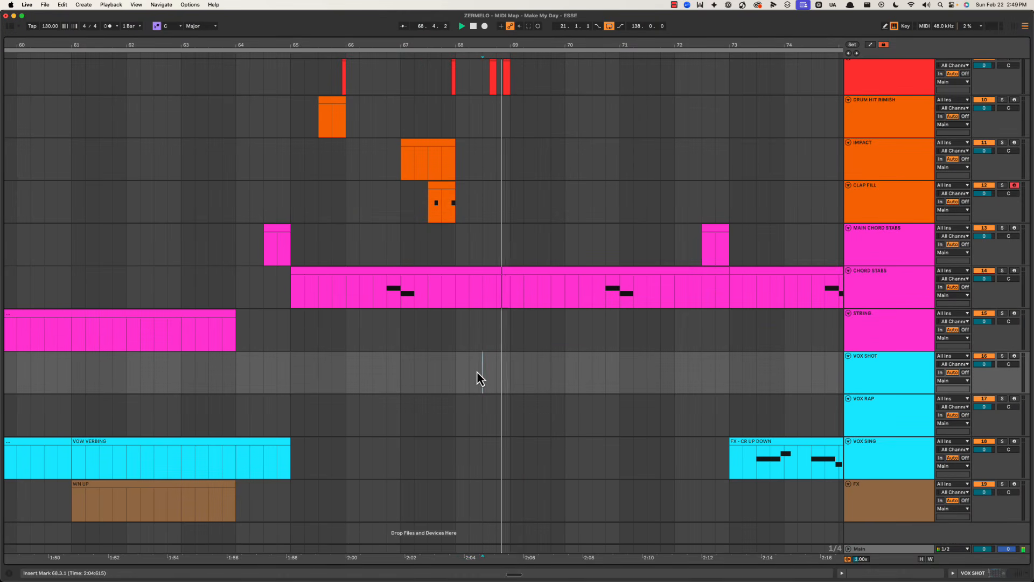
{"action": "key", "text": "space"}
{"action": "left_click_drag", "start_coordinate": [485, 47], "coordinate": [487, 49]}
{"action": "key", "text": "space"}
Step: Examine the reference track's waveform up close around 68.4 and audition it repeatedly from 68.4.2
{"action": "scroll", "coordinate": [570, 225], "scroll_direction": "up", "scroll_amount": 15}
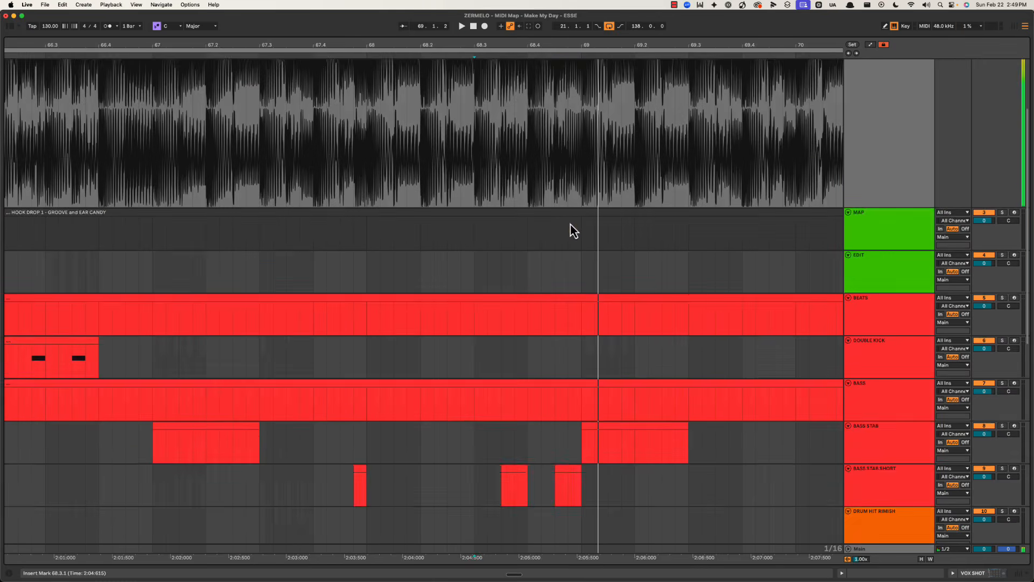
{"action": "left_click", "coordinate": [542, 222]}
{"action": "left_click_drag", "start_coordinate": [579, 49], "coordinate": [575, 53]}
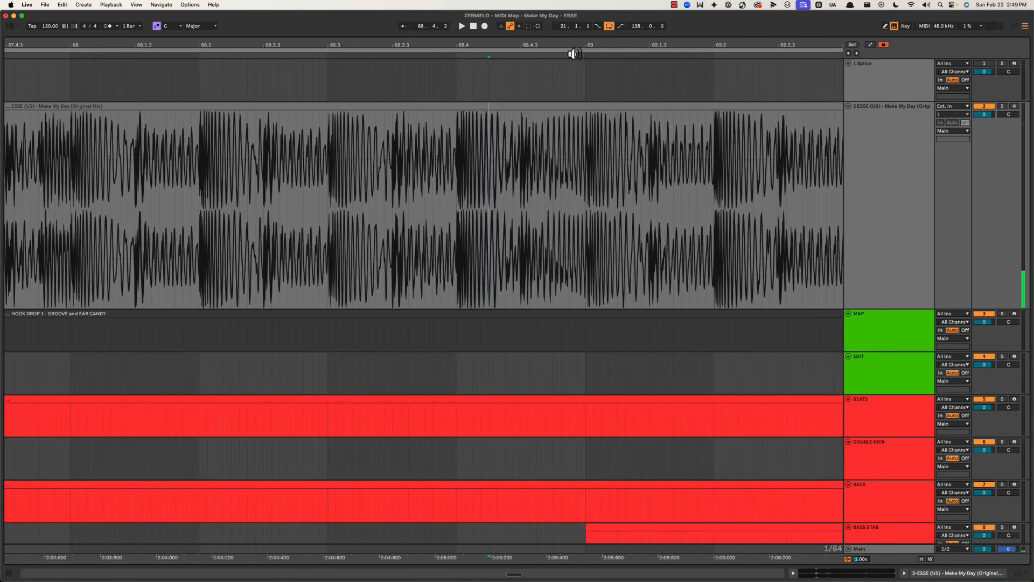
{"action": "left_click", "coordinate": [516, 161]}
{"action": "left_click", "coordinate": [522, 160]}
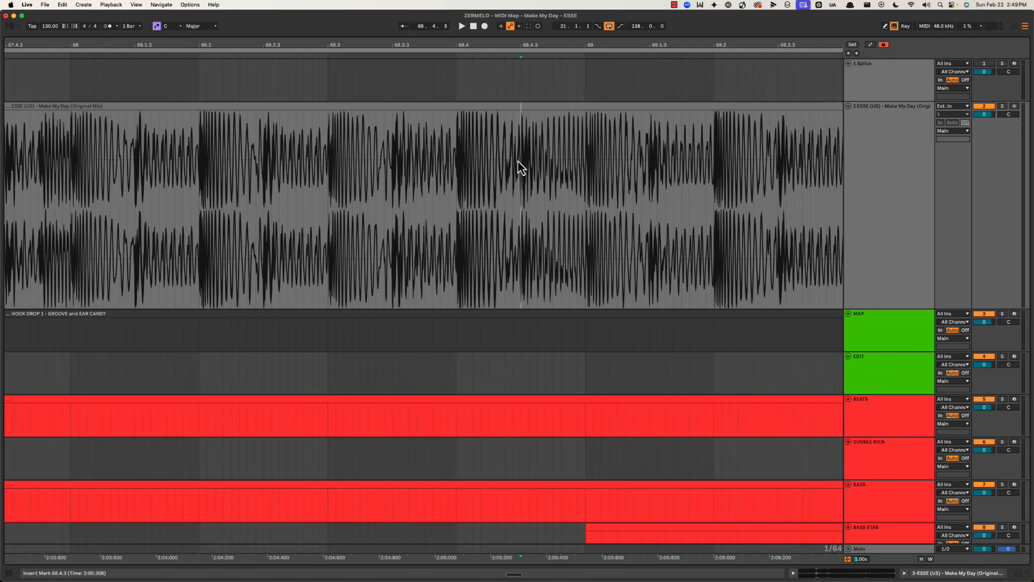
{"action": "left_click", "coordinate": [489, 162]}
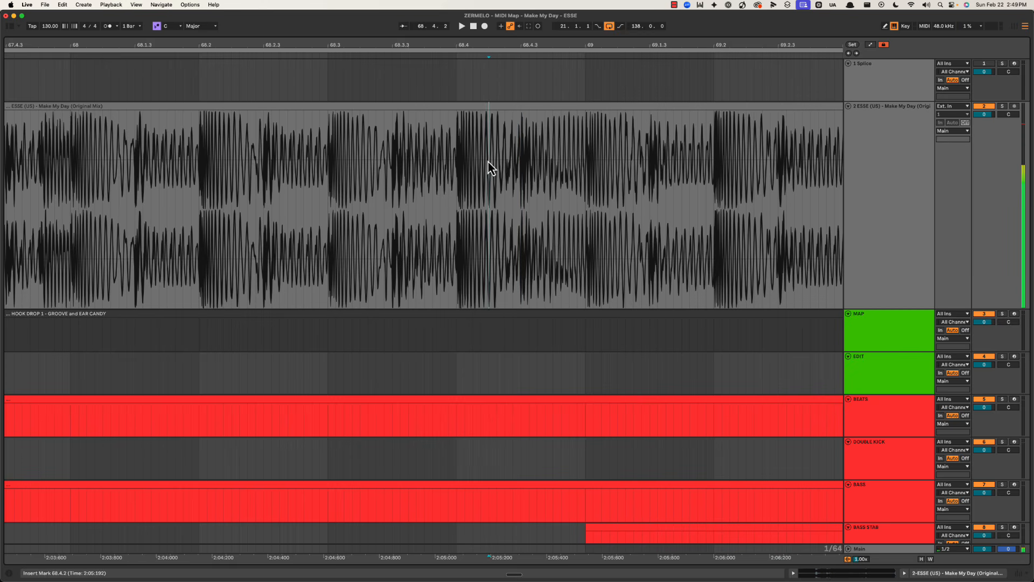
{"action": "key", "text": "space"}
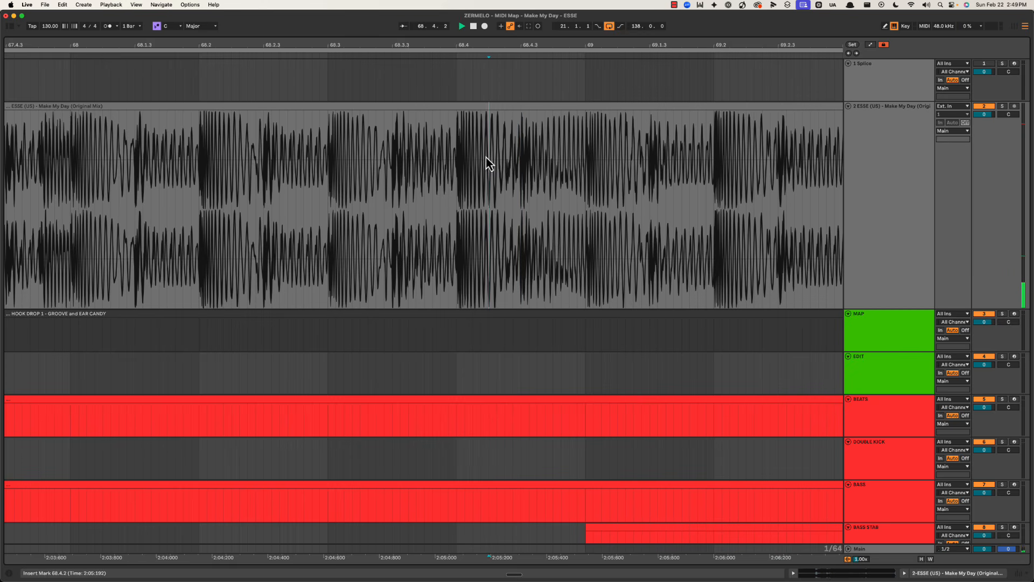
{"action": "key", "text": "space"}
{"action": "key", "text": "space"}
{"action": "key", "text": "space"}
{"action": "key", "text": "space"}
{"action": "key", "text": "space"}
{"action": "key", "text": "space"}
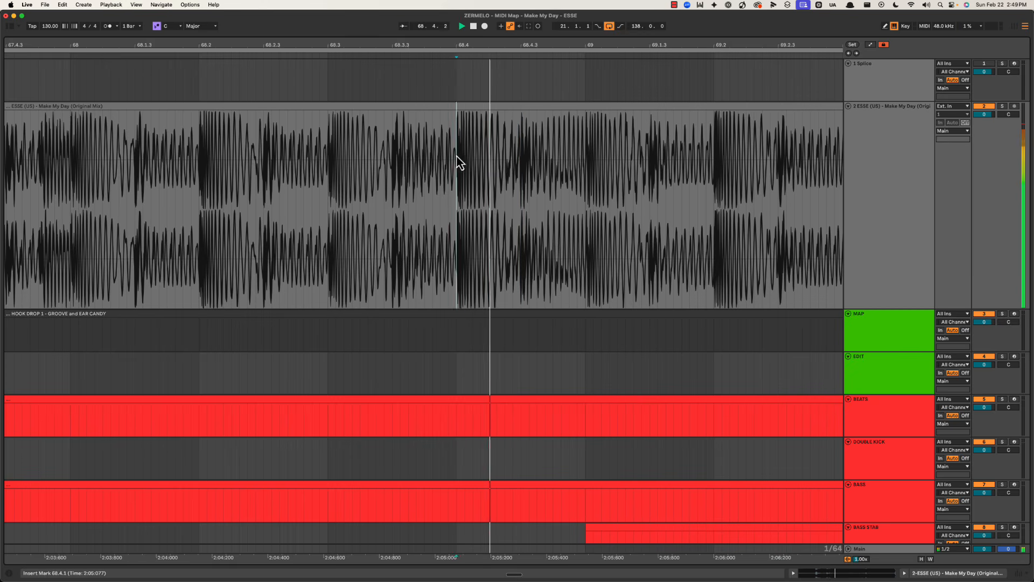
Step: Audition the reference track repeatedly from 68.4.1 and again from 68.3.2
{"action": "key", "text": "space"}
{"action": "left_click", "coordinate": [459, 154]}
{"action": "key", "text": "space"}
{"action": "key", "text": "space"}
{"action": "key", "text": "space"}
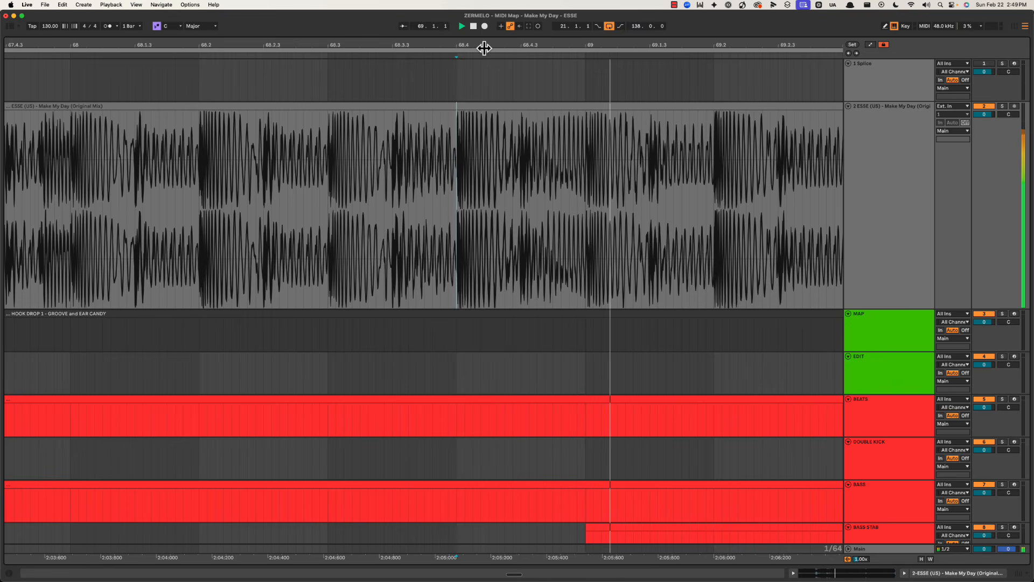
{"action": "key", "text": "space"}
{"action": "key", "text": "space"}
{"action": "left_click_drag", "start_coordinate": [486, 45], "coordinate": [486, 42]}
{"action": "left_click", "coordinate": [441, 183]}
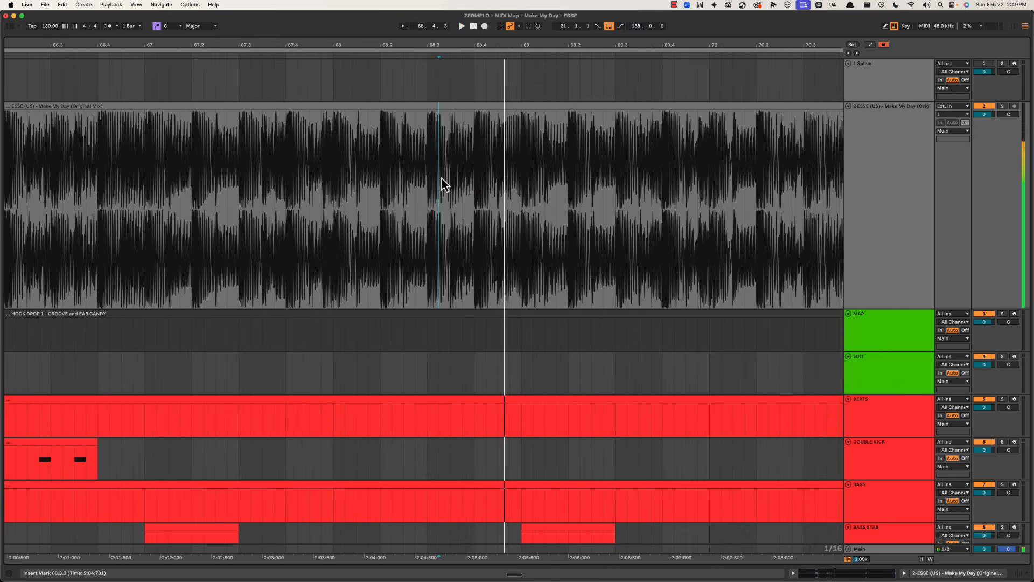
{"action": "key", "text": "space"}
{"action": "key", "text": "space"}
Step: Insert an empty MIDI clip on VOX SHOT from 68.4.1 to 69.1.1, close its note editor, and play from there
{"action": "scroll", "coordinate": [450, 221], "scroll_direction": "down", "scroll_amount": 10}
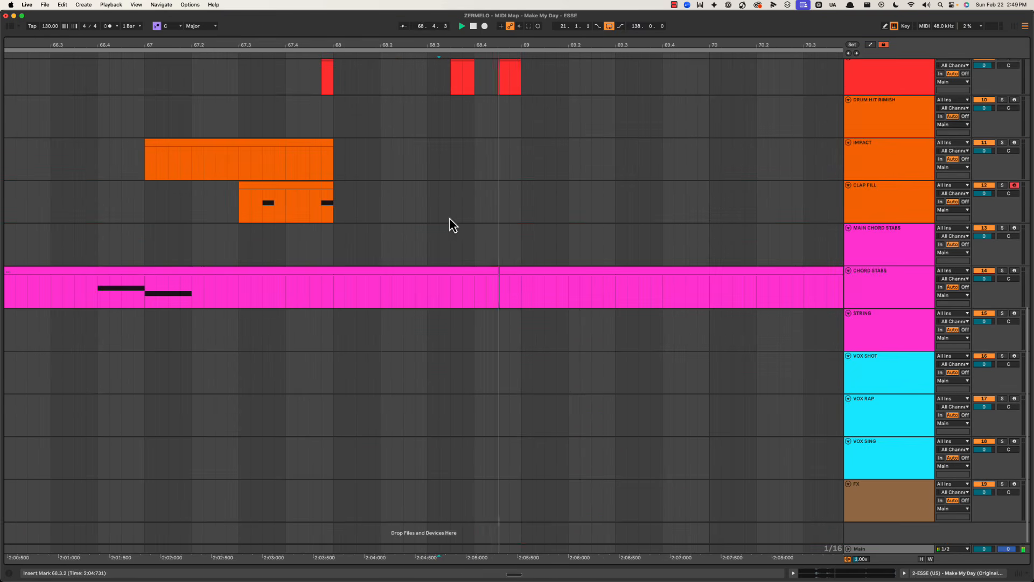
{"action": "key", "text": "space"}
{"action": "left_click", "coordinate": [883, 367]}
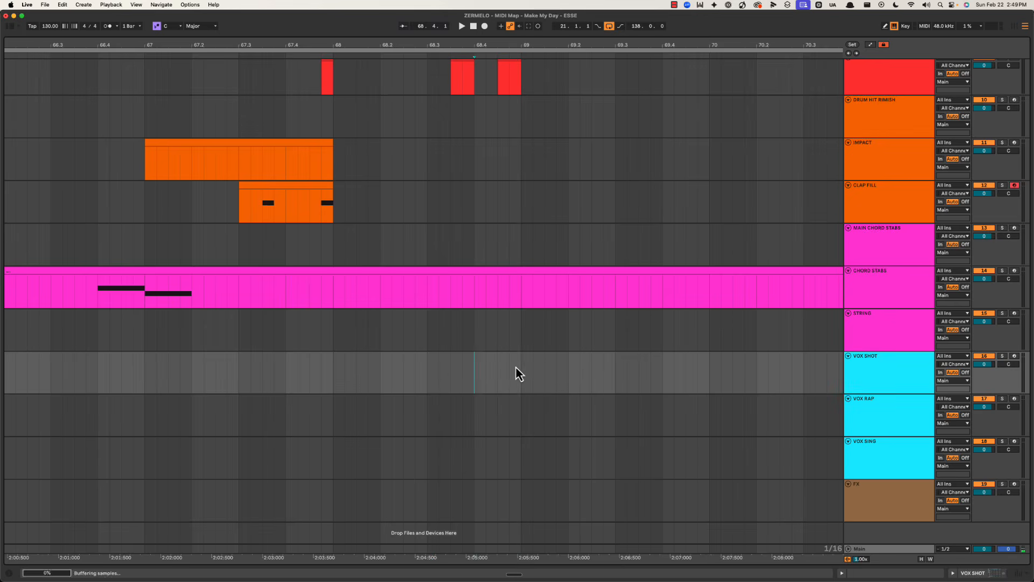
{"action": "left_click_drag", "start_coordinate": [474, 372], "coordinate": [525, 366]}
{"action": "key", "text": "super+shift+m"}
{"action": "key", "text": "super+alt+l"}
{"action": "key", "text": "space"}
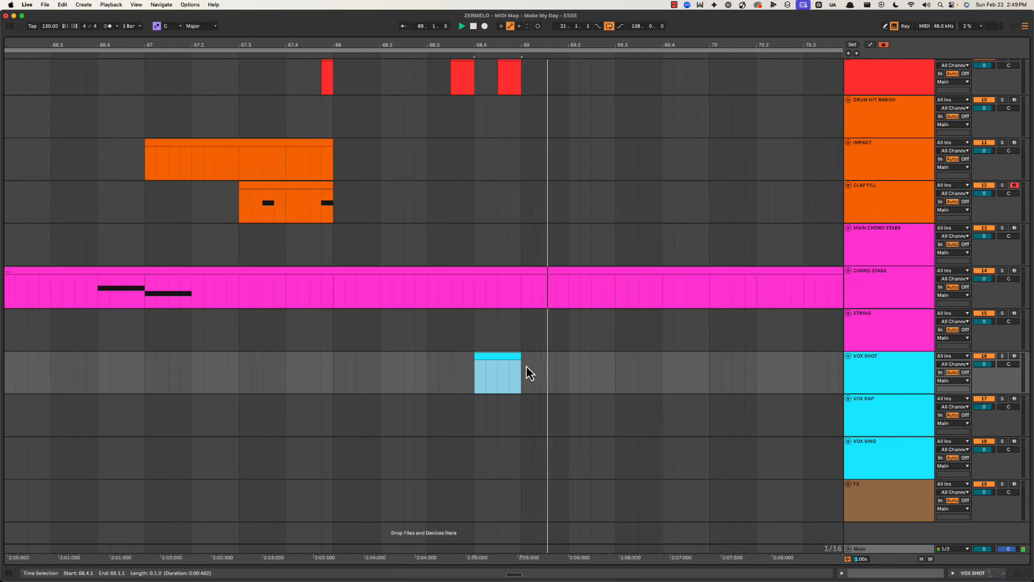
Step: Audition the passage around the VOX SHOT clip repeatedly from 68.2.4
{"action": "left_click", "coordinate": [418, 340]}
{"action": "key", "text": "space"}
{"action": "left_click", "coordinate": [423, 338]}
{"action": "key", "text": "space"}
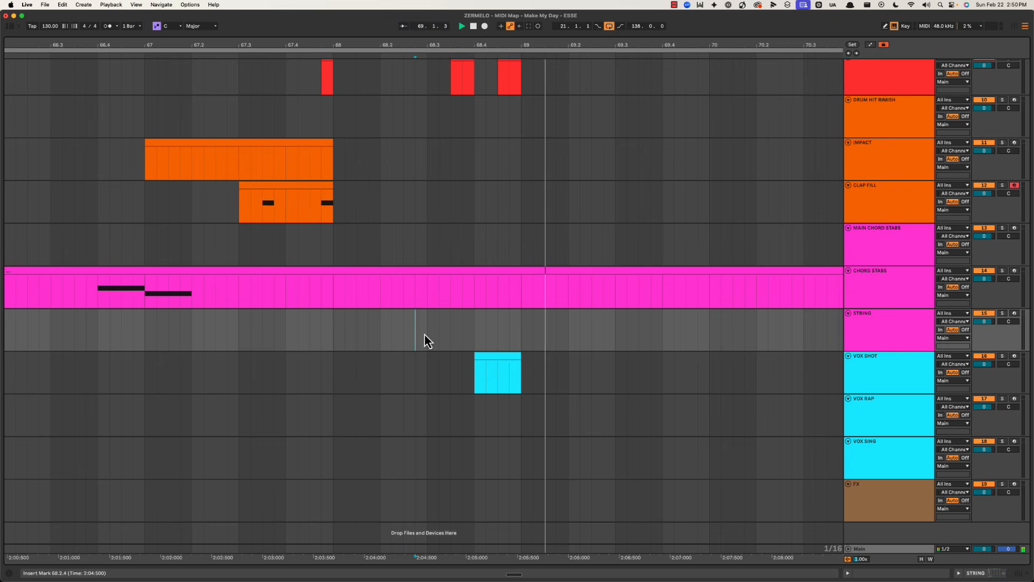
{"action": "key", "text": "space"}
{"action": "key", "text": "space"}
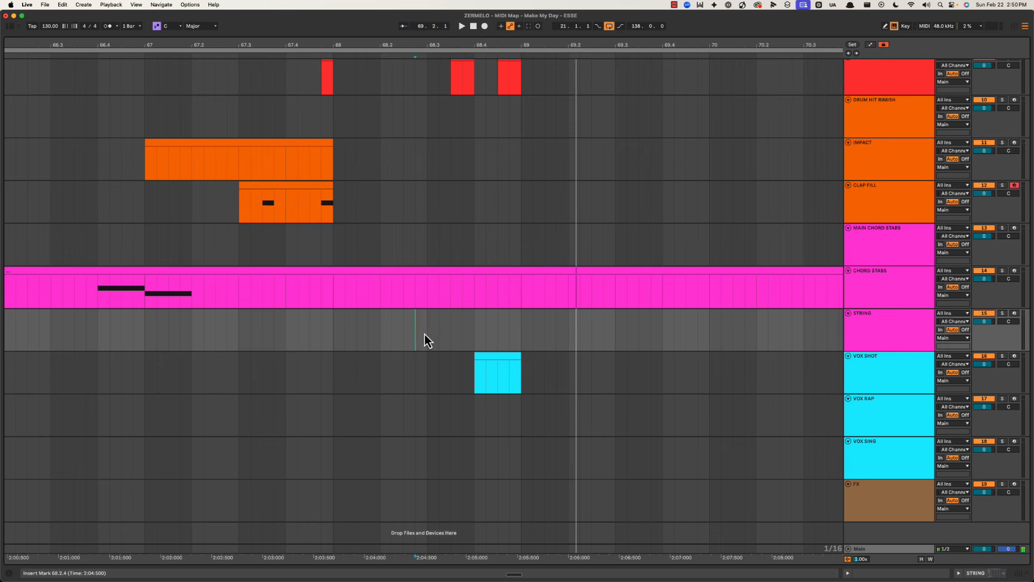
{"action": "key", "text": "space"}
{"action": "key", "text": "space"}
{"action": "key", "text": "space"}
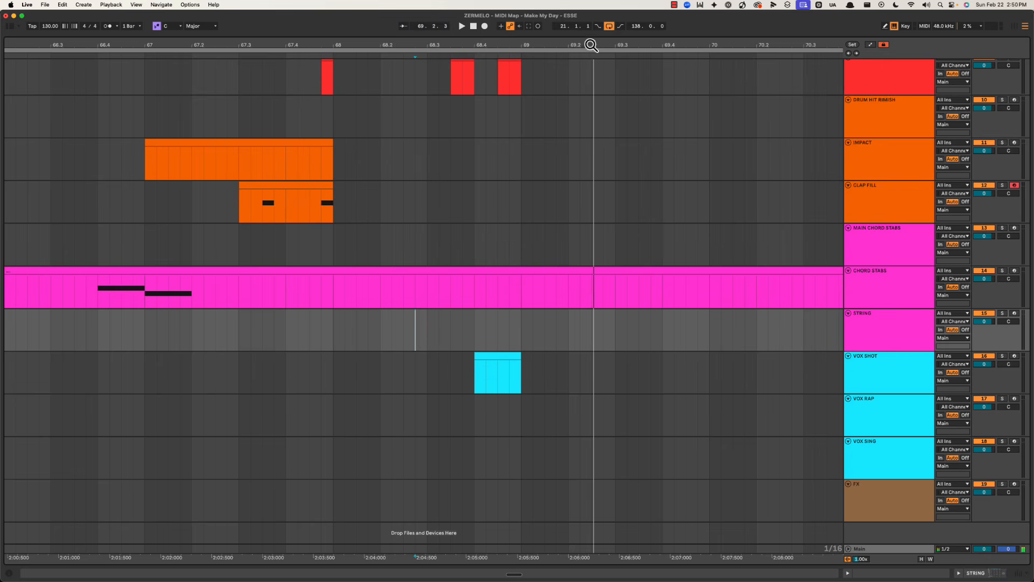
Step: Audition the reference track from the BASS STAB clip at 69.1.1
{"action": "left_click_drag", "start_coordinate": [589, 43], "coordinate": [590, 15]}
{"action": "scroll", "coordinate": [572, 253], "scroll_direction": "up", "scroll_amount": 5}
{"action": "left_click", "coordinate": [572, 216]}
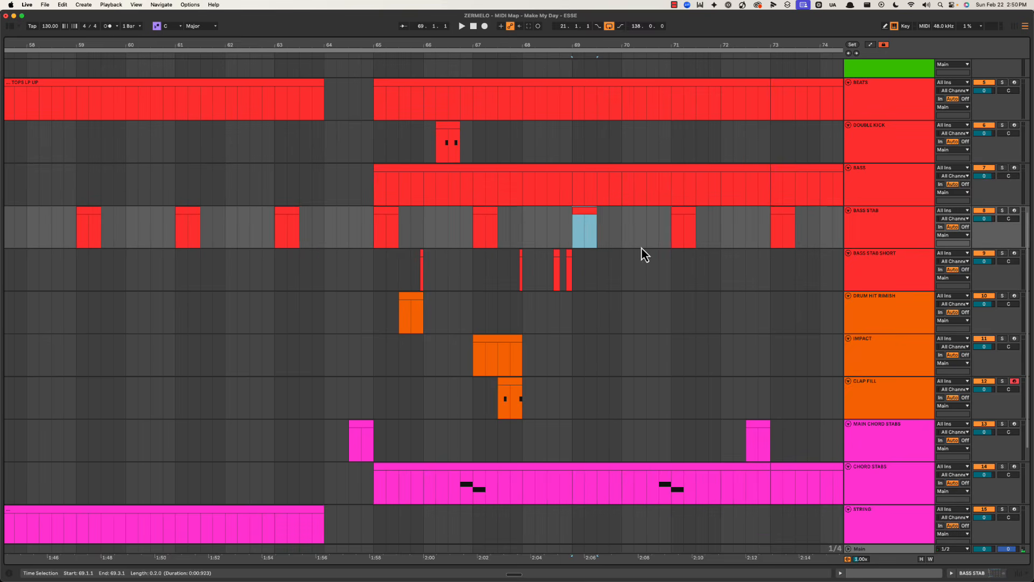
{"action": "scroll", "coordinate": [485, 226], "scroll_direction": "right", "scroll_amount": 3}
{"action": "key", "text": "space"}
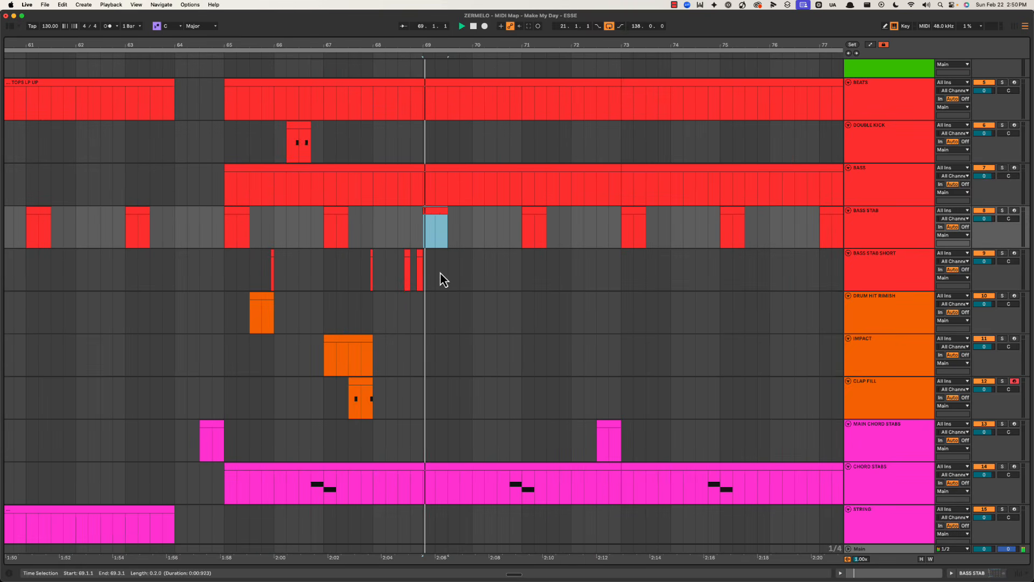
{"action": "scroll", "coordinate": [438, 277], "scroll_direction": "down", "scroll_amount": 1}
{"action": "key", "text": "space"}
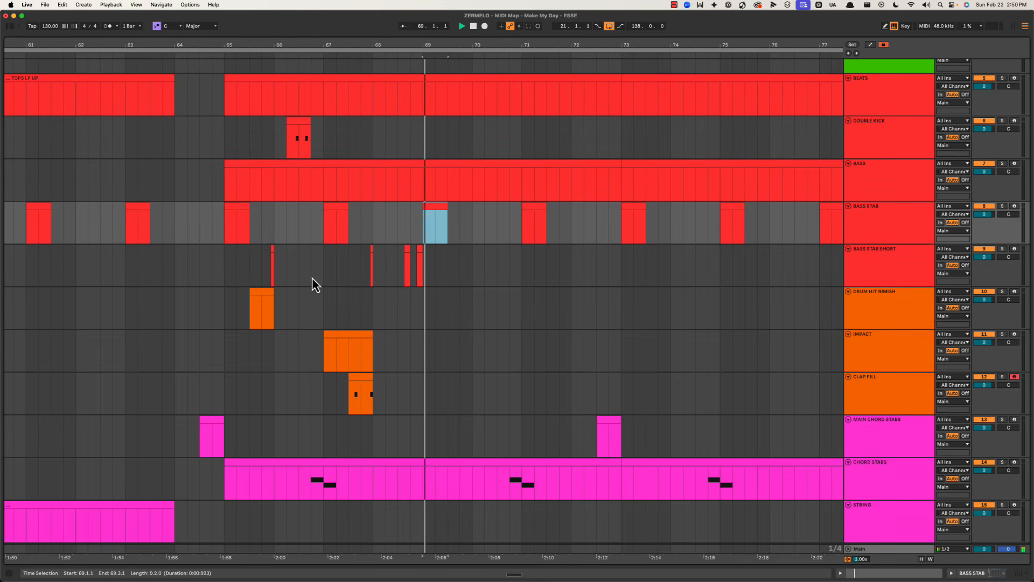
Step: Duplicate the BASS STAB SHORT through CLAP FILL clips and the DOUBLE KICK clip from 65.1.1–69.1.1 into the next four bars
{"action": "left_click_drag", "start_coordinate": [226, 265], "coordinate": [423, 404]}
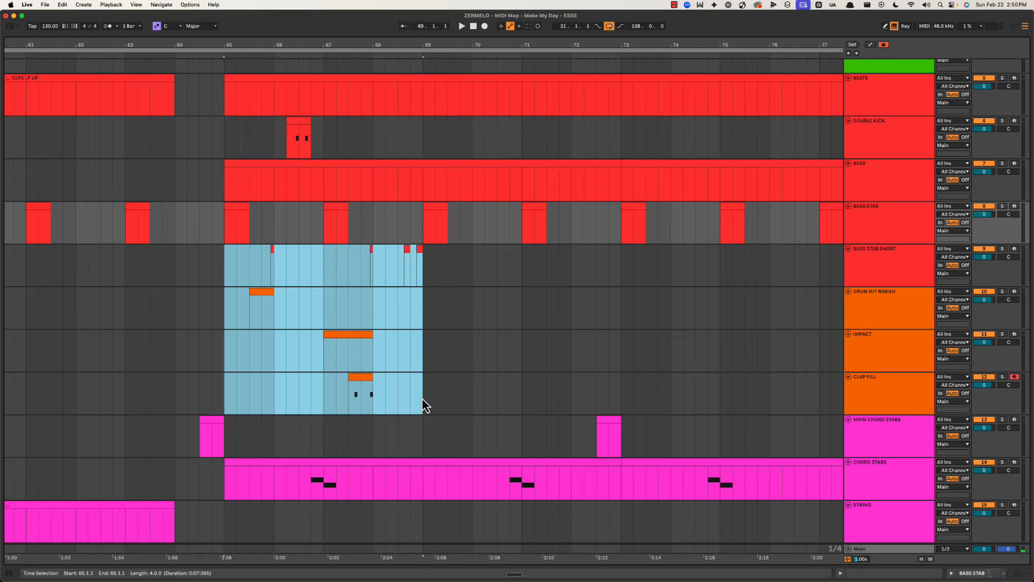
{"action": "key", "text": "super+d"}
{"action": "left_click_drag", "start_coordinate": [226, 139], "coordinate": [447, 150]}
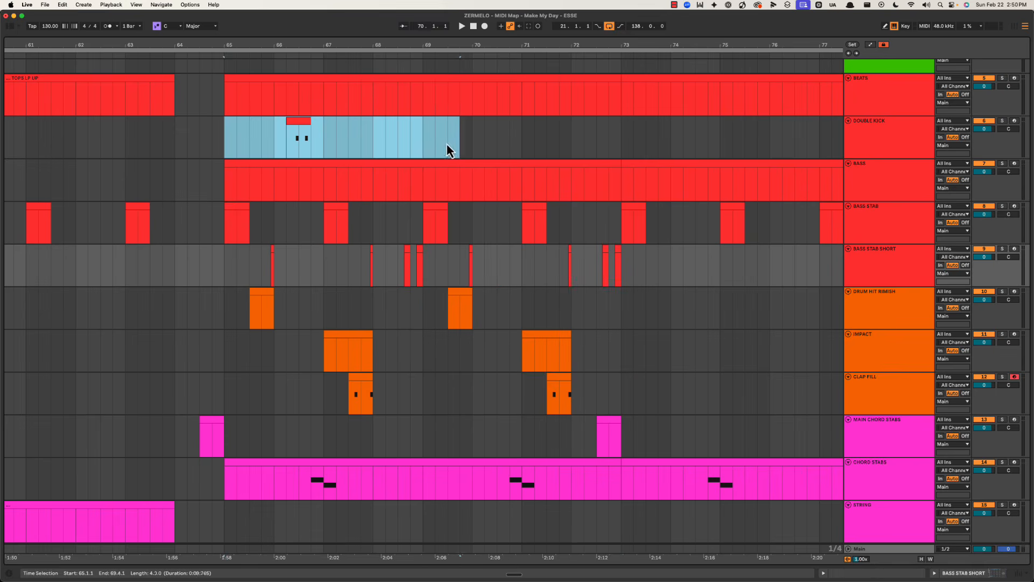
{"action": "key", "text": "super+d"}
{"action": "key", "text": "Left"}
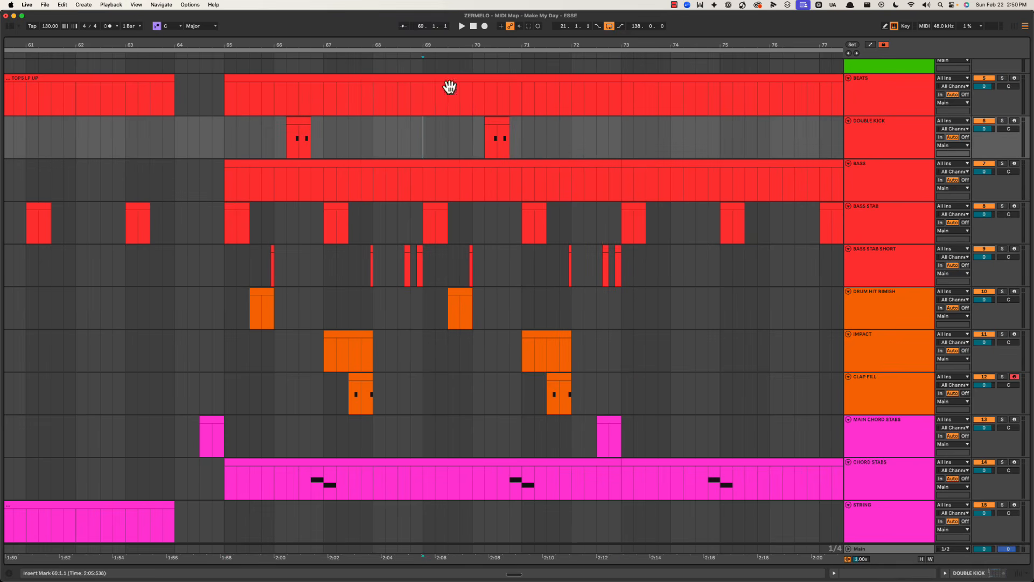
Step: Audition the BASS STAB clip at 69.1.1 again, up close, against the reference track
{"action": "left_click_drag", "start_coordinate": [461, 43], "coordinate": [415, 210]}
{"action": "left_click", "coordinate": [416, 213]}
{"action": "key", "text": "space"}
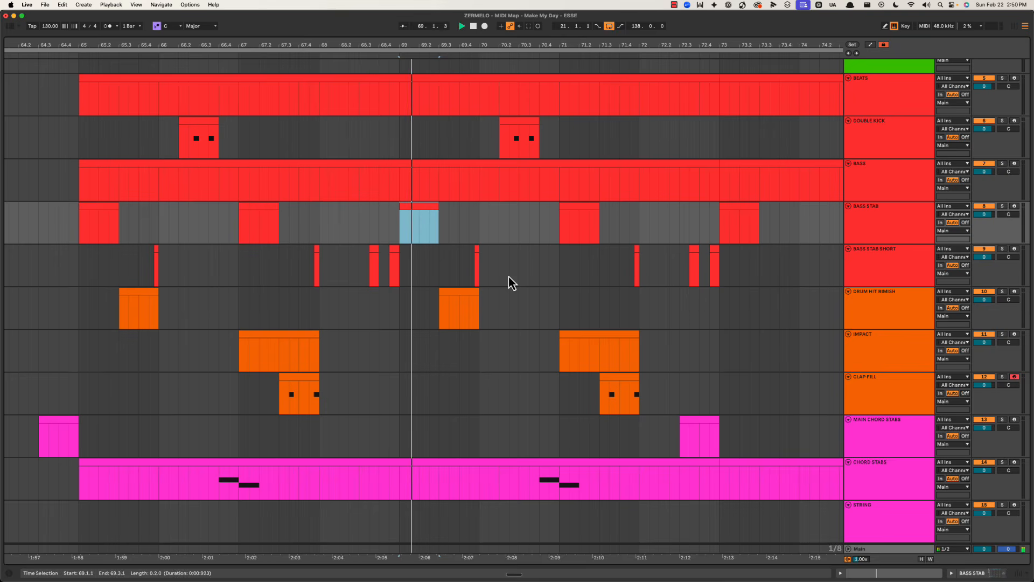
{"action": "key", "text": "Escape"}
{"action": "left_click", "coordinate": [431, 212]}
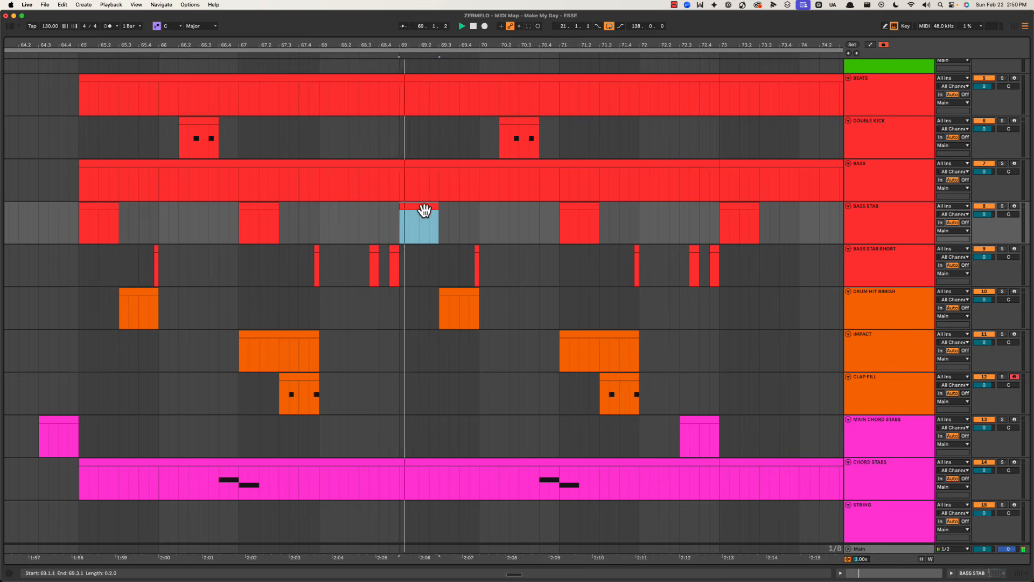
Step: Rename the BASS STAB track as BASS STAB WIDE
{"action": "left_click", "coordinate": [897, 214]}
{"action": "key", "text": "super+r"}
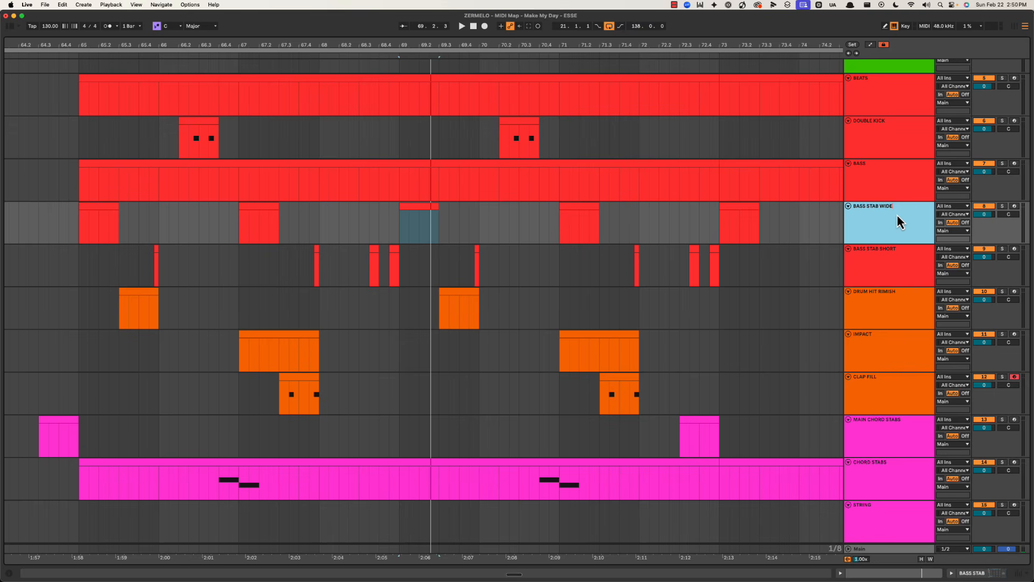
{"action": "key", "text": "Return"}
Step: Audition bar 69 from the BASS STAB WIDE, DRUM HIT RIMISH and BASS STAB SHORT clips to check the duplicated placements
{"action": "key", "text": "space"}
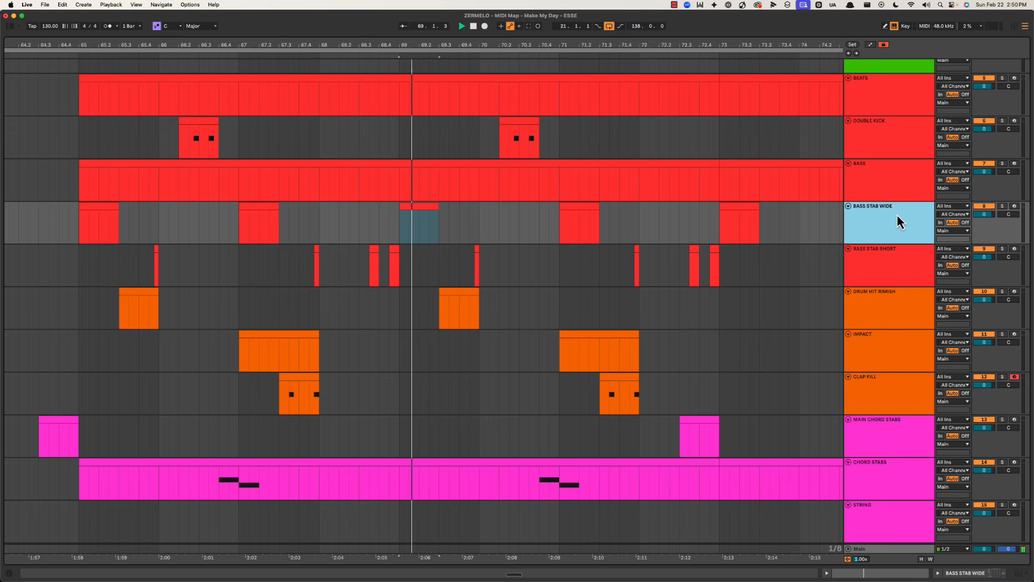
{"action": "left_click", "coordinate": [459, 300]}
{"action": "key", "text": "space"}
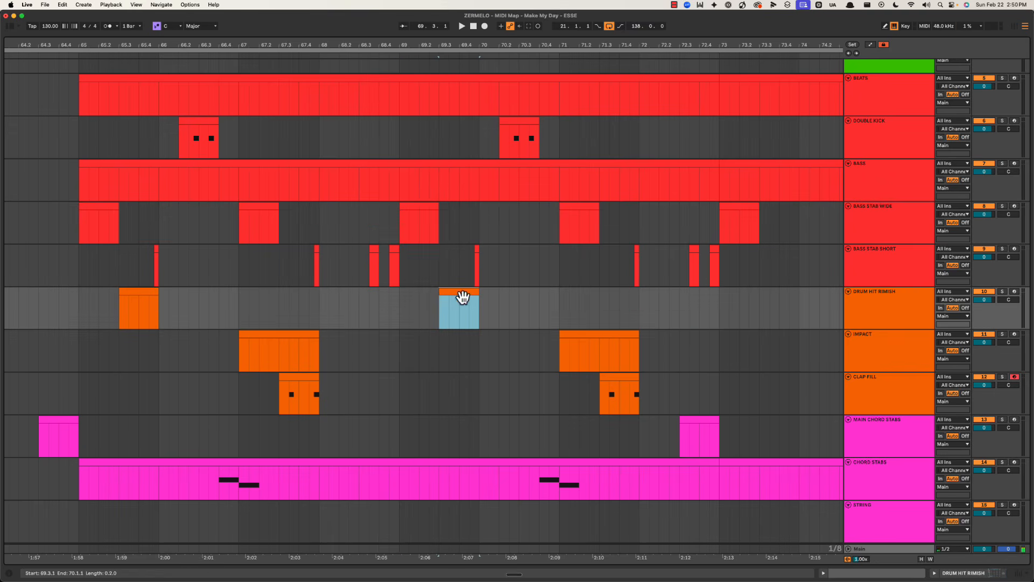
{"action": "left_click", "coordinate": [461, 260]}
{"action": "key", "text": "space"}
{"action": "key", "text": "space"}
{"action": "left_click_drag", "start_coordinate": [469, 258], "coordinate": [487, 256]}
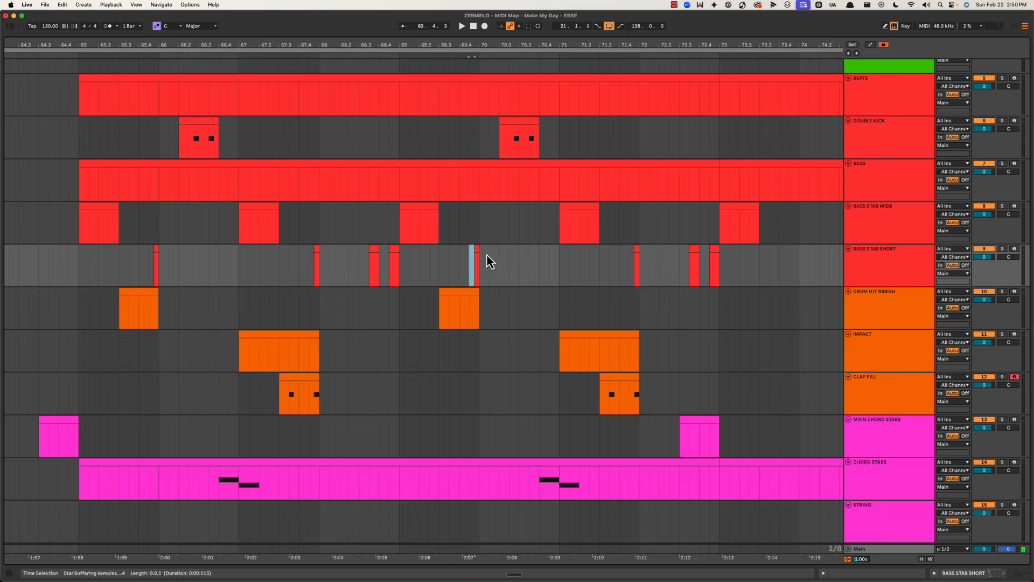
Step: Audition from 70.1.1 and check the duplicated DOUBLE KICK clip in bar 70
{"action": "scroll", "coordinate": [464, 285], "scroll_direction": "right", "scroll_amount": 5}
{"action": "left_click", "coordinate": [345, 223]}
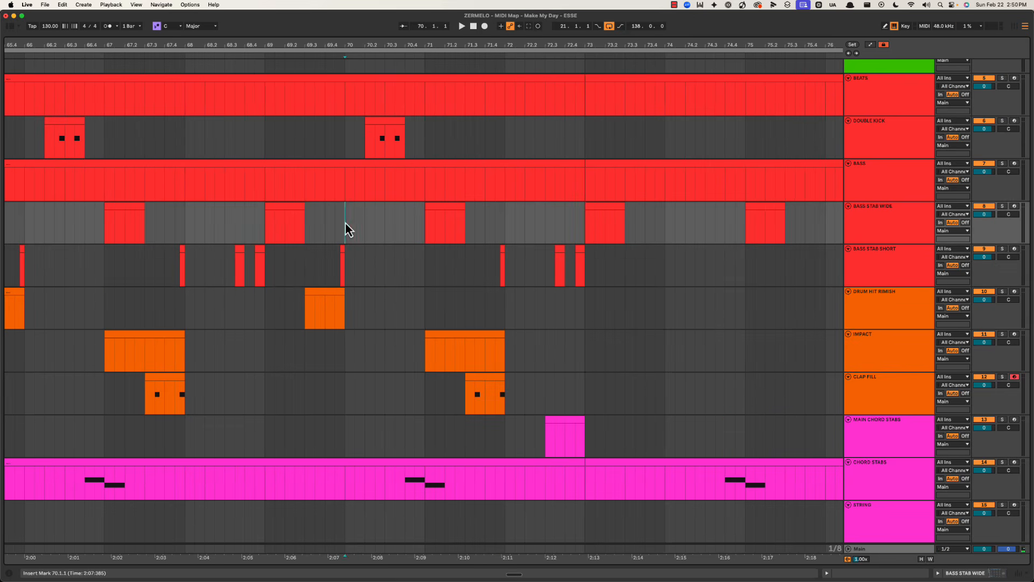
{"action": "key", "text": "space"}
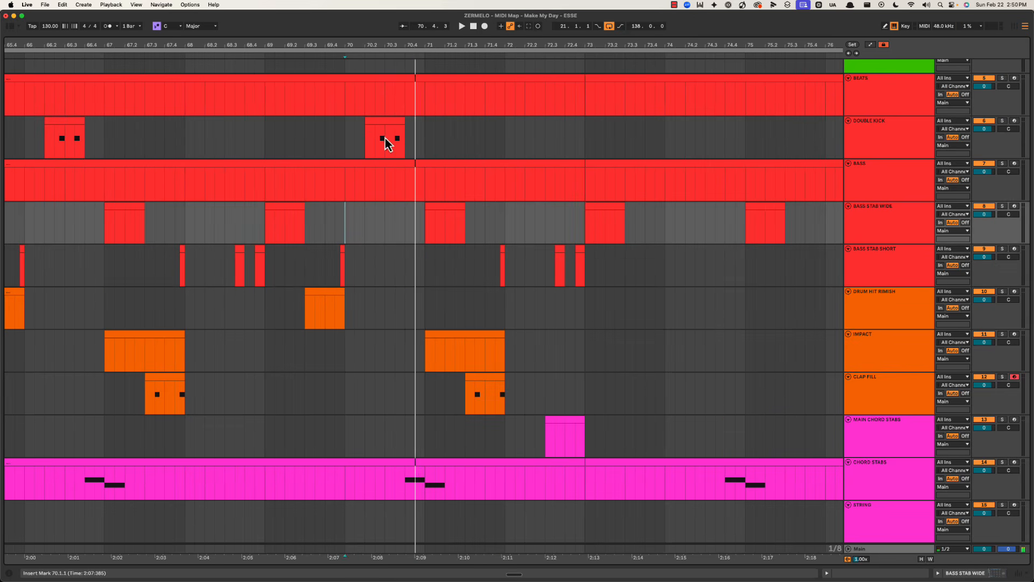
{"action": "left_click_drag", "start_coordinate": [354, 141], "coordinate": [415, 143]}
{"action": "key", "text": "space"}
Step: Audition the CHORD STABS notes from 70.4.1 and the duplicated IMPACT clip from 71.1.1
{"action": "left_click", "coordinate": [326, 267]}
{"action": "left_click", "coordinate": [393, 471]}
{"action": "key", "text": "space"}
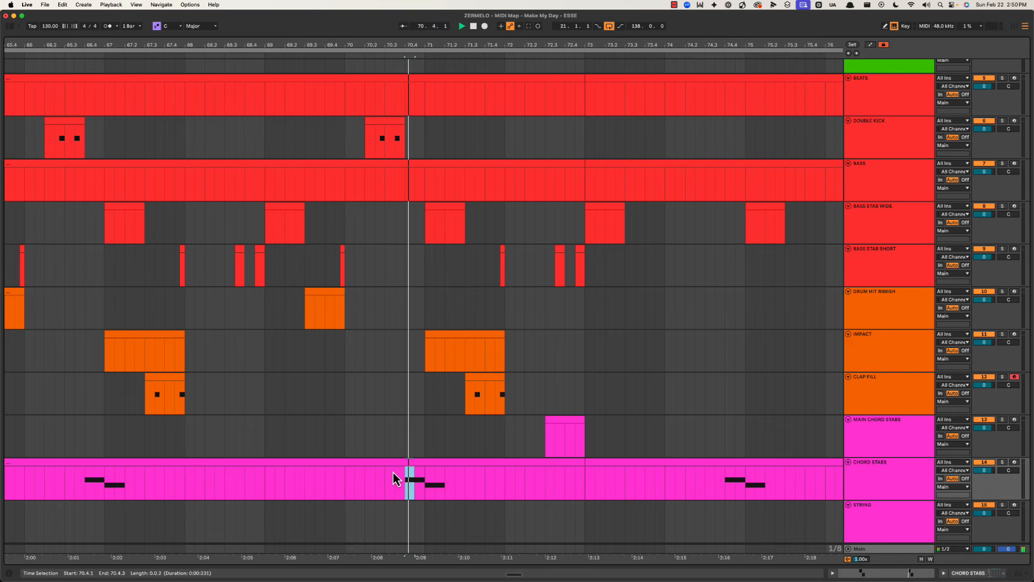
{"action": "left_click", "coordinate": [437, 337]}
{"action": "key", "text": "space"}
{"action": "left_click_drag", "start_coordinate": [492, 345], "coordinate": [556, 348]}
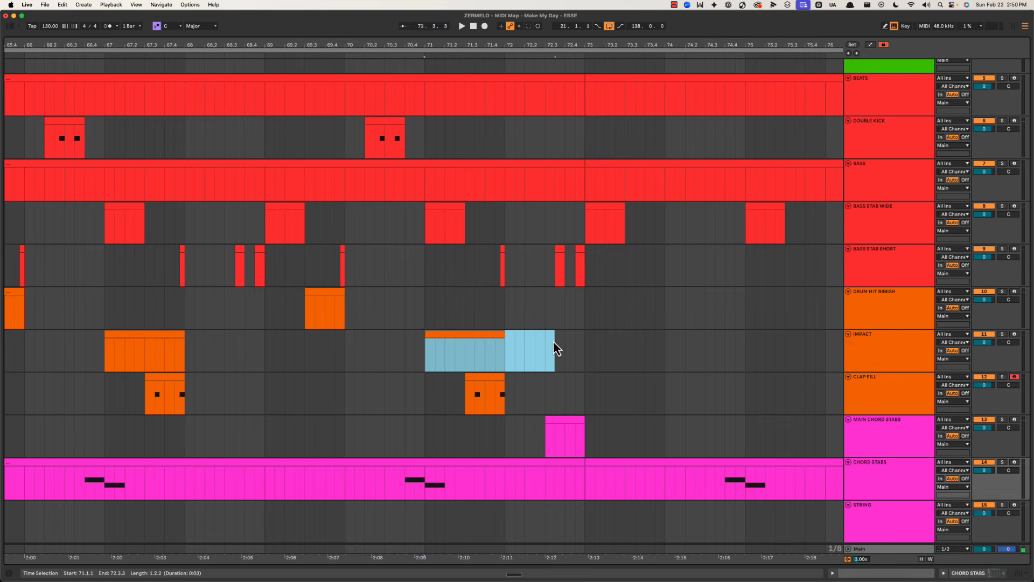
Step: Compare the BASS STAB WIDE clips at 71.1.1 and 67.1.1 by auditioning each against the reference track
{"action": "left_click", "coordinate": [425, 235]}
{"action": "key", "text": "space"}
{"action": "left_click_drag", "start_coordinate": [424, 233], "coordinate": [464, 228]}
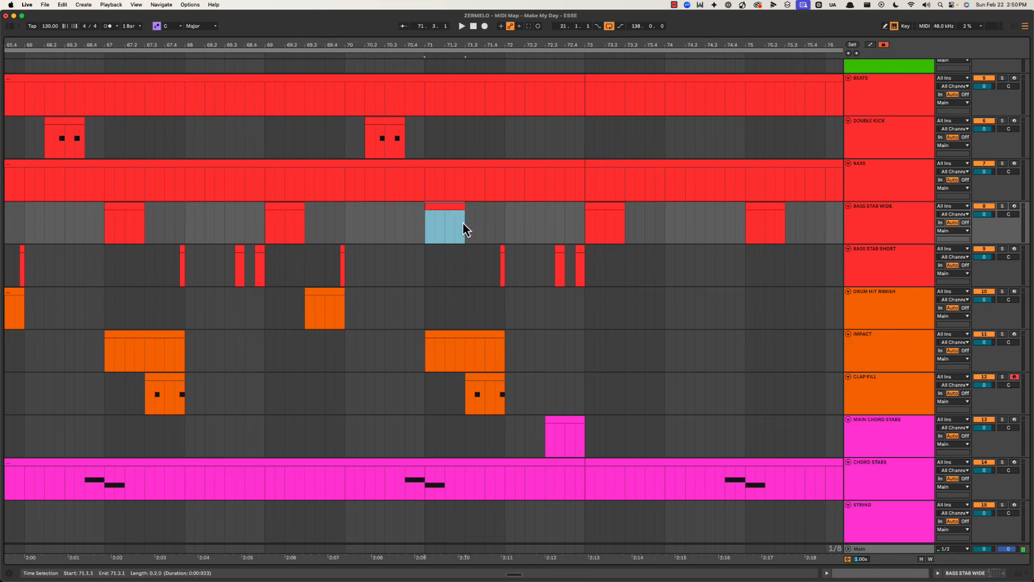
{"action": "key", "text": "space"}
{"action": "left_click", "coordinate": [108, 210]}
{"action": "key", "text": "space"}
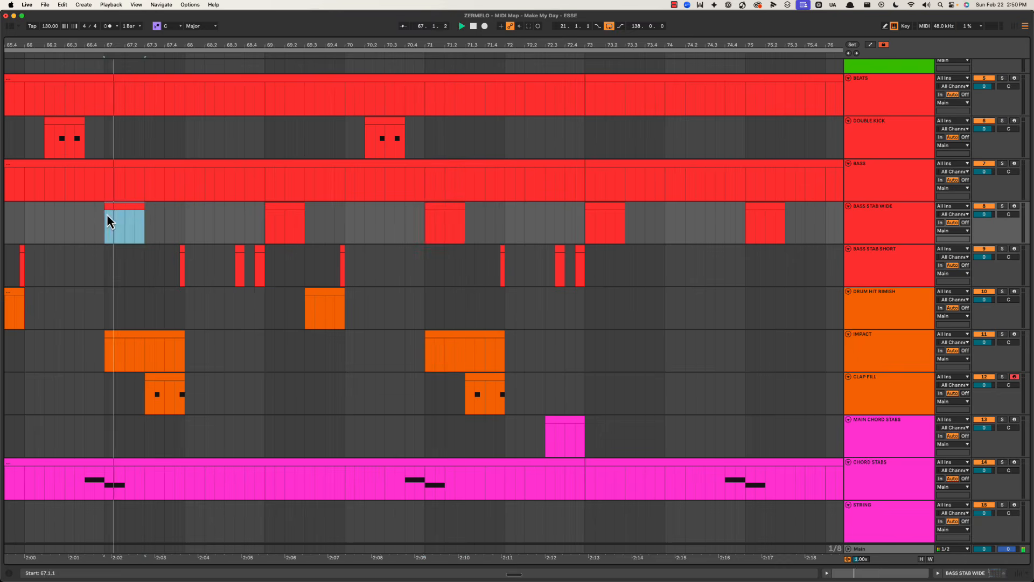
{"action": "key", "text": "space"}
Step: Play through from 65.1.1 and delete the BASS STAB WIDE clip at 67.1.1
{"action": "scroll", "coordinate": [135, 262], "scroll_direction": "left", "scroll_amount": 5}
{"action": "left_click", "coordinate": [203, 209]}
{"action": "key", "text": "space"}
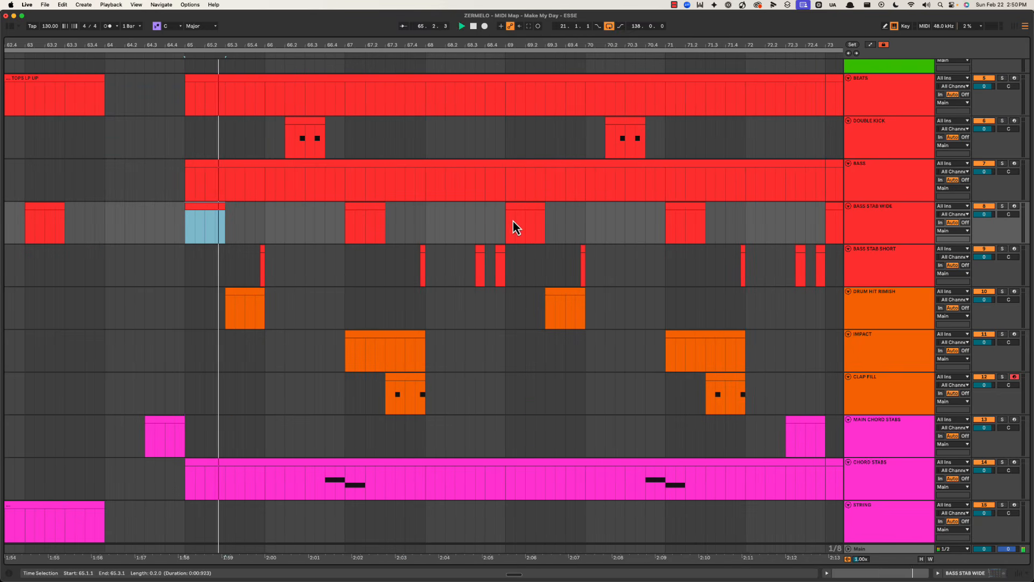
{"action": "scroll", "coordinate": [305, 243], "scroll_direction": "left", "scroll_amount": 3}
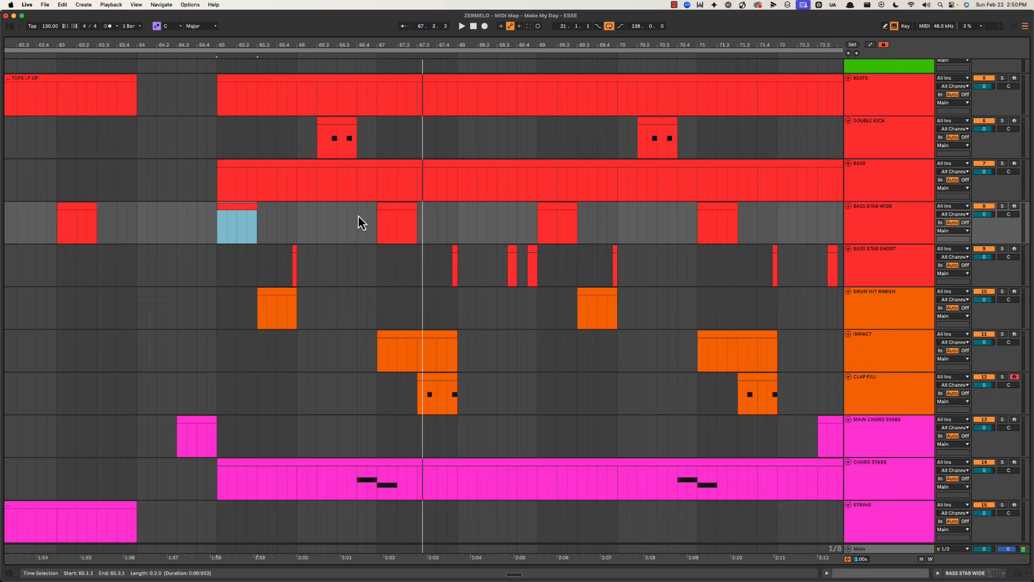
{"action": "left_click_drag", "start_coordinate": [337, 221], "coordinate": [503, 221]}
{"action": "key", "text": "space"}
Step: Audition the earlier BASS STAB WIDE clips from 57.1.1 and 59.1.1
{"action": "left_click_drag", "start_coordinate": [445, 45], "coordinate": [736, 41]}
{"action": "left_click", "coordinate": [495, 216]}
{"action": "key", "text": "space"}
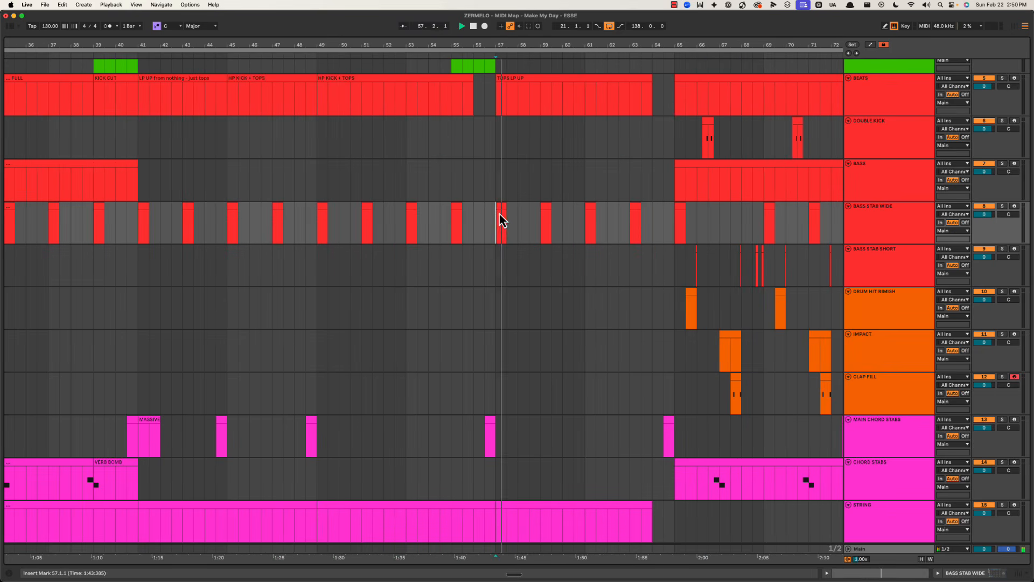
{"action": "scroll", "coordinate": [499, 218], "scroll_direction": "right", "scroll_amount": 3}
{"action": "left_click", "coordinate": [457, 221]}
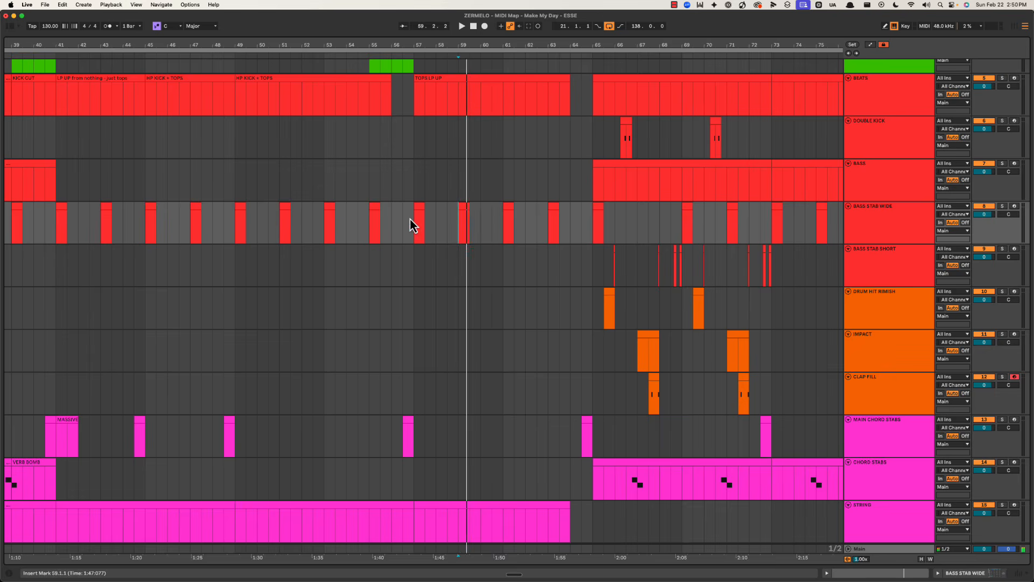
Step: Audition the first drop's BASS STAB WIDE clips from 33.1.1, 35.1.1 and 39.1.1
{"action": "scroll", "coordinate": [409, 219], "scroll_direction": "left", "scroll_amount": 10}
{"action": "left_click", "coordinate": [317, 206]}
{"action": "key", "text": "space"}
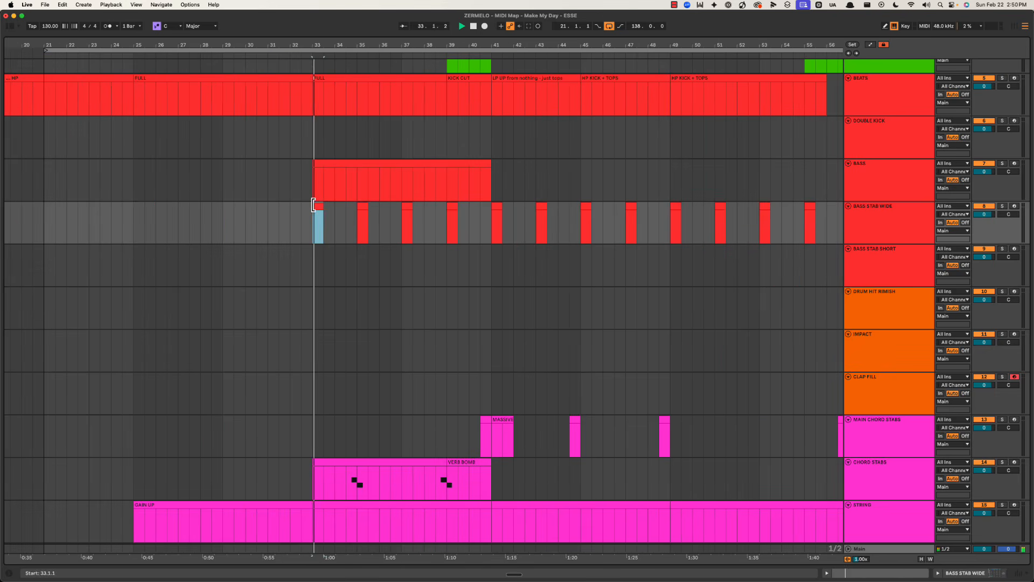
{"action": "left_click", "coordinate": [356, 213]}
{"action": "key", "text": "space"}
{"action": "key", "text": "space"}
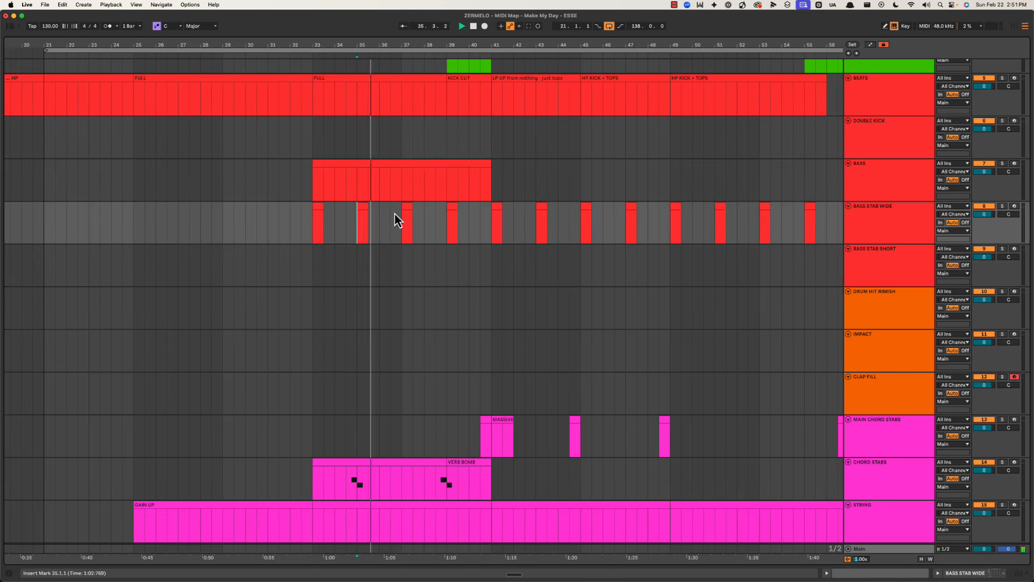
{"action": "left_click", "coordinate": [455, 211]}
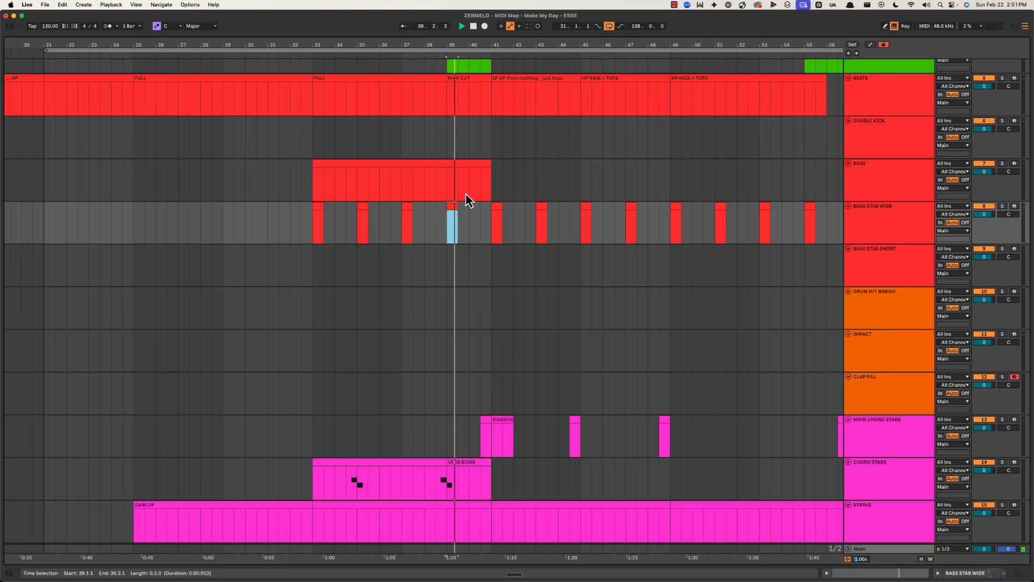
{"action": "left_click_drag", "start_coordinate": [279, 221], "coordinate": [570, 221]}
{"action": "left_click_drag", "start_coordinate": [591, 45], "coordinate": [134, 46]}
Step: Review the drop around 67.1.1, including the IMPACT clip there
{"action": "left_click", "coordinate": [506, 218]}
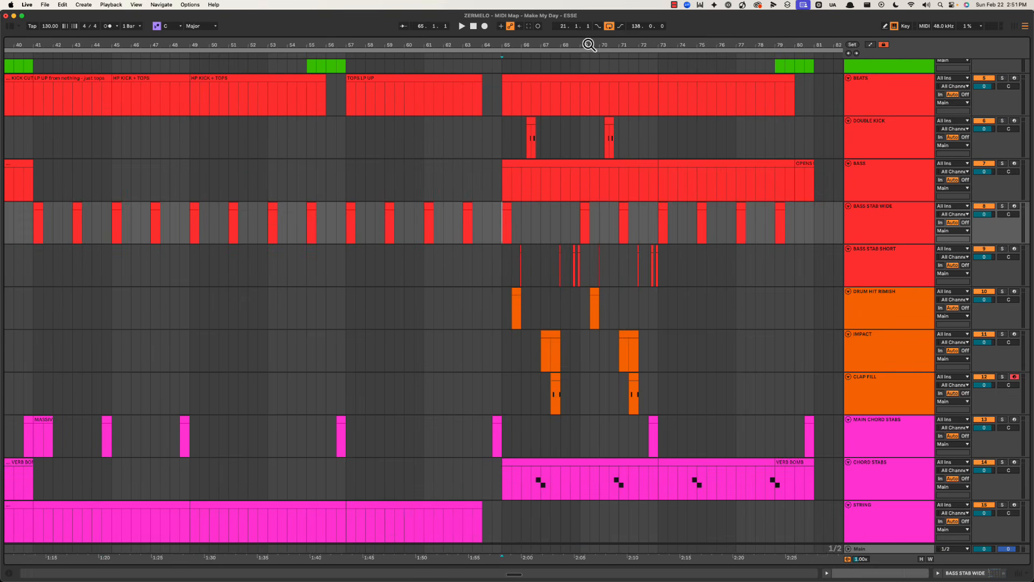
{"action": "scroll", "coordinate": [491, 165], "scroll_direction": "up", "scroll_amount": 3}
{"action": "left_click", "coordinate": [432, 225]}
{"action": "key", "text": "space"}
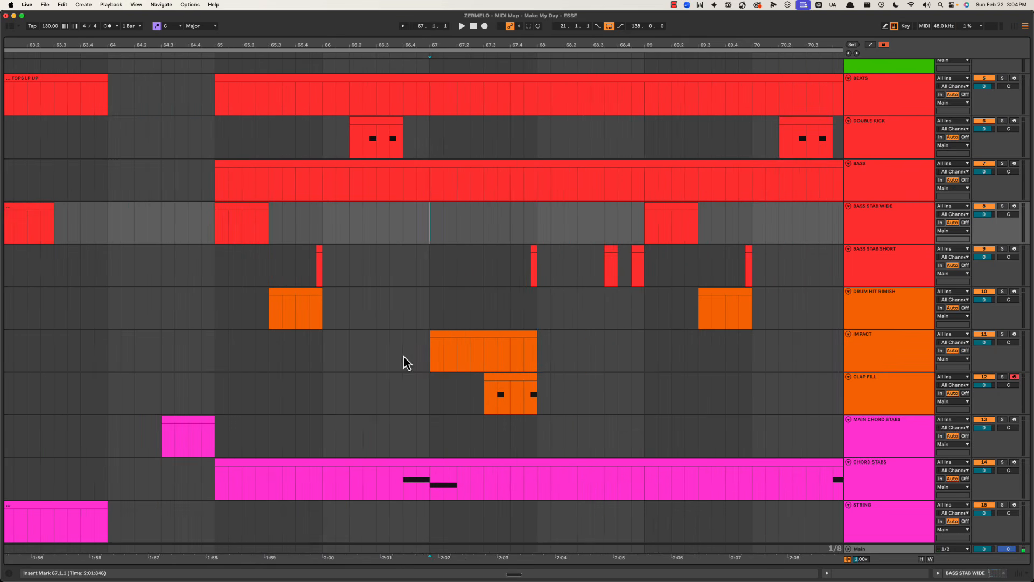
{"action": "left_click_drag", "start_coordinate": [403, 357], "coordinate": [578, 372]}
{"action": "left_click_drag", "start_coordinate": [516, 45], "coordinate": [430, 45]}
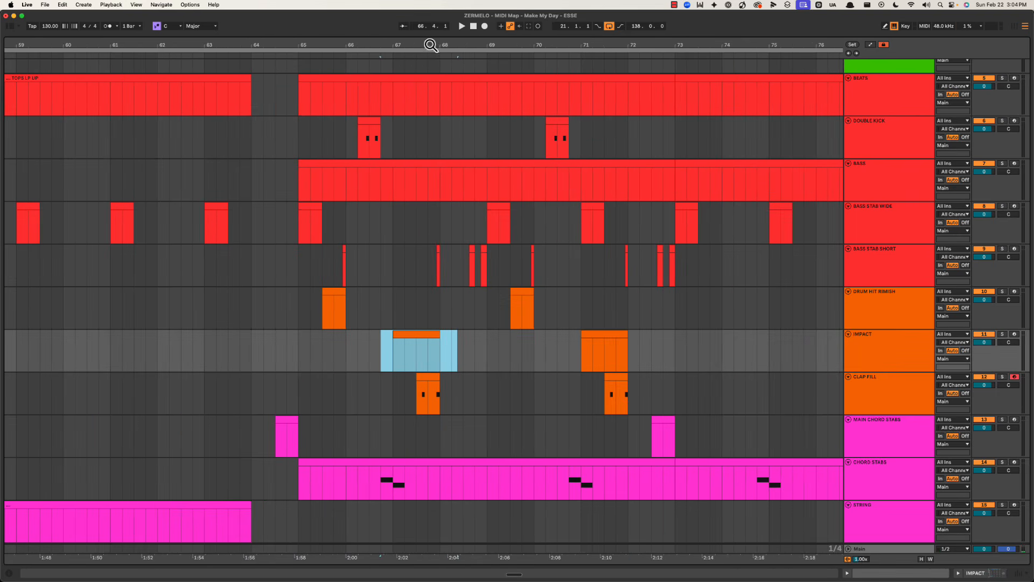
{"action": "left_click", "coordinate": [603, 137]}
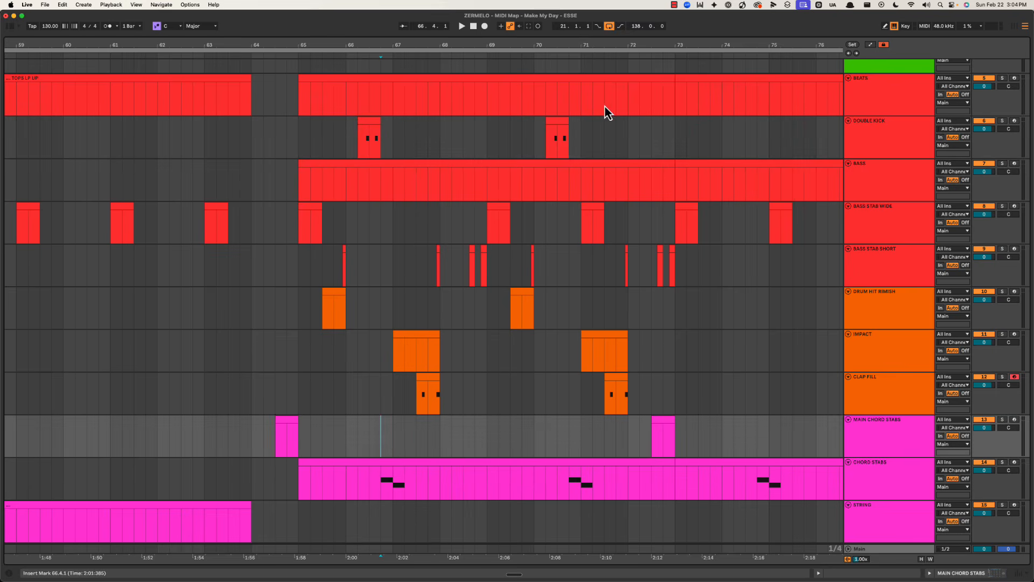
Step: Play from 70.4.1 and delete the BASS STAB WIDE clip at 71.1.1
{"action": "left_click_drag", "start_coordinate": [620, 46], "coordinate": [477, 277]}
{"action": "left_click", "coordinate": [488, 239]}
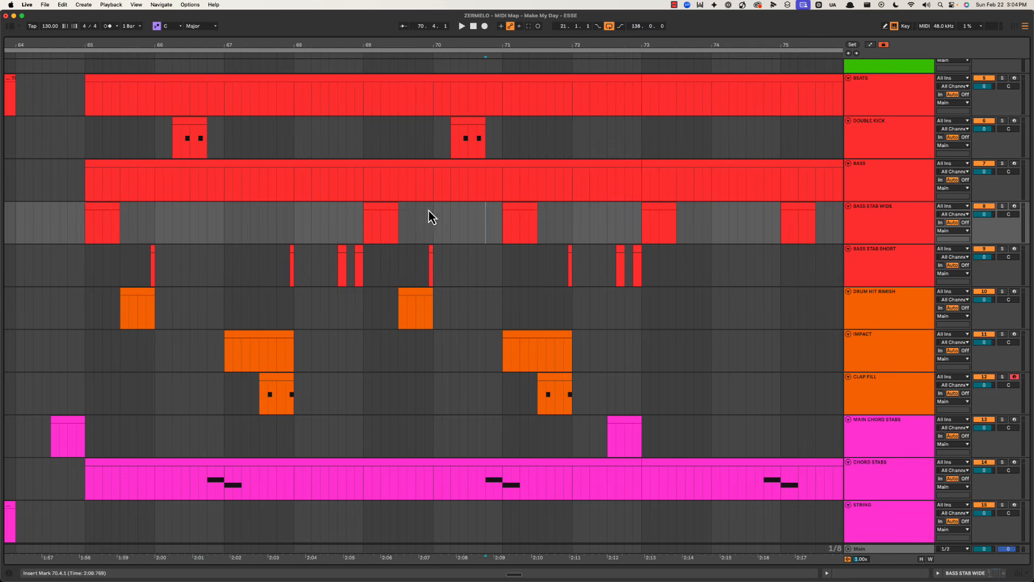
{"action": "key", "text": "space"}
{"action": "left_click_drag", "start_coordinate": [512, 215], "coordinate": [580, 213]}
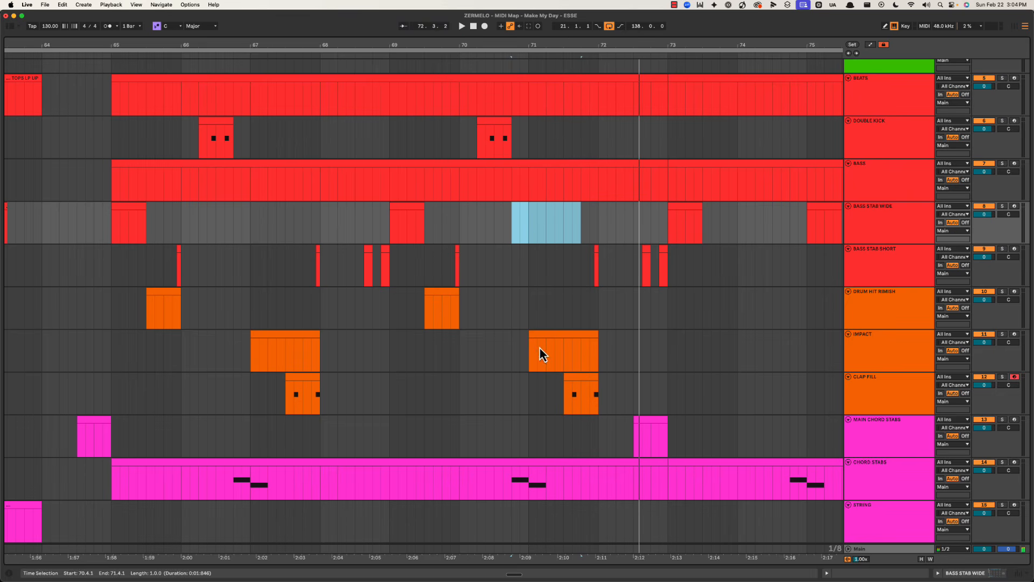
Step: Audition the IMPACT clip from 71.1.1 and the BASS STAB SHORT clips from 71.4.3 and 72.2.1
{"action": "left_click_drag", "start_coordinate": [525, 371], "coordinate": [663, 386]}
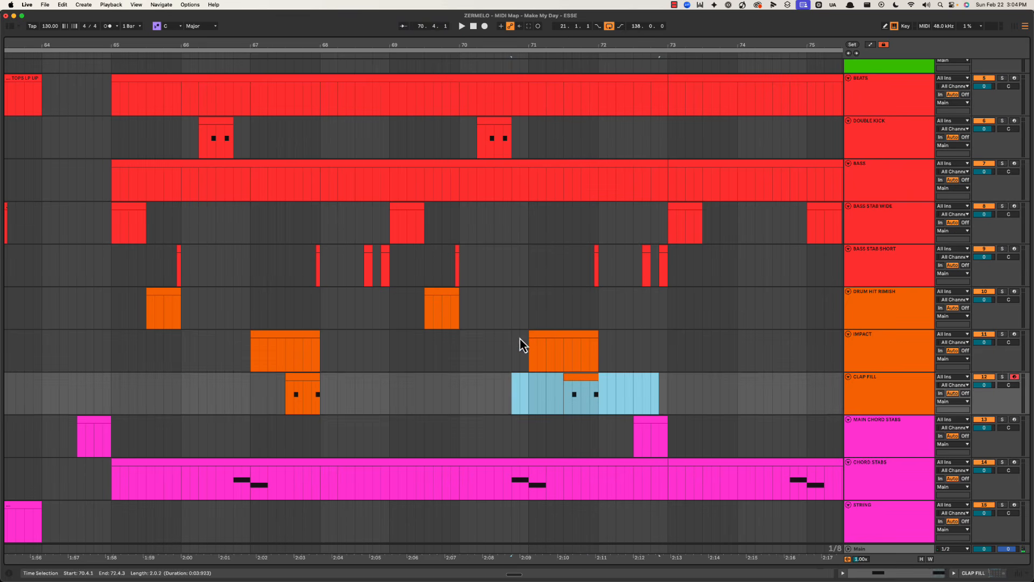
{"action": "left_click", "coordinate": [547, 332]}
{"action": "key", "text": "space"}
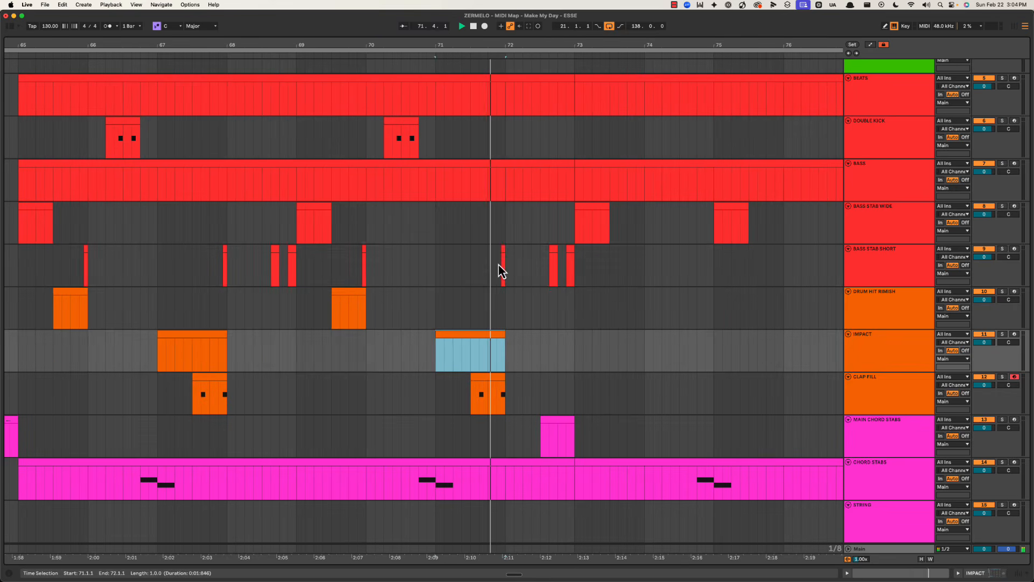
{"action": "left_click", "coordinate": [500, 265]}
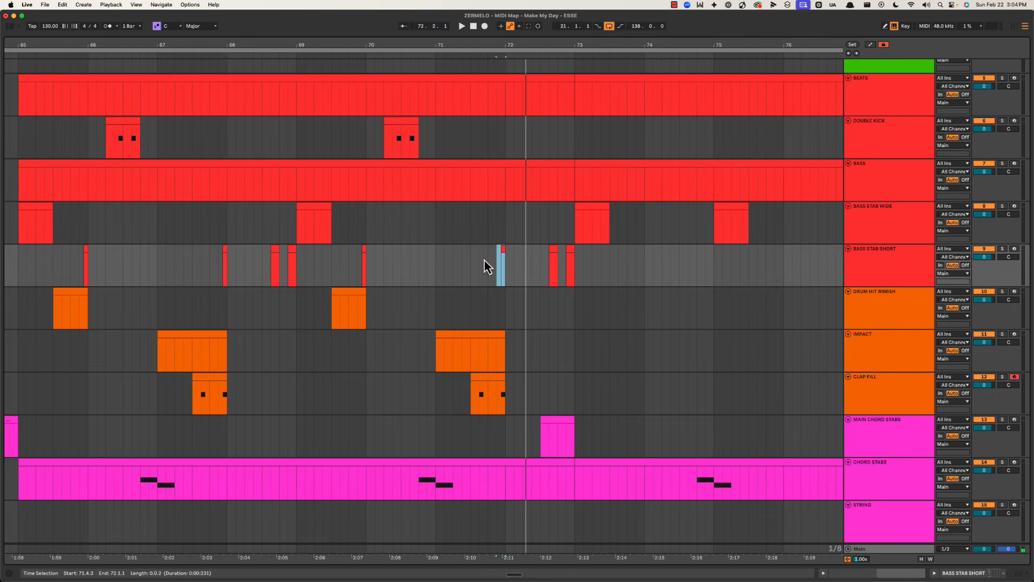
{"action": "key", "text": "space"}
{"action": "left_click_drag", "start_coordinate": [522, 263], "coordinate": [565, 258]}
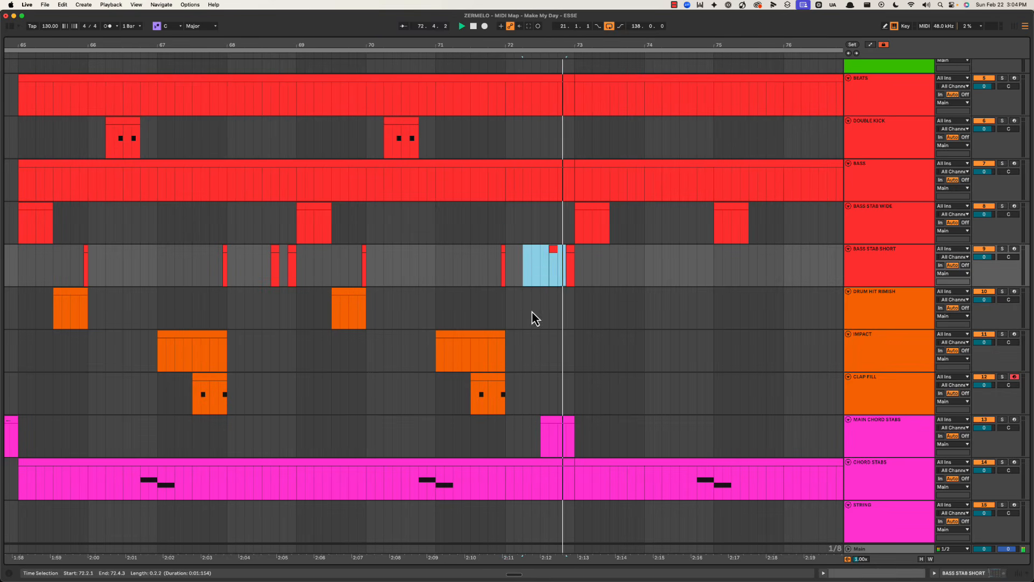
Step: Audition the BASS STAB SHORT clips from 72.2.3 and 72.2.1, and select the clip at 72.3.3
{"action": "left_click", "coordinate": [531, 258]}
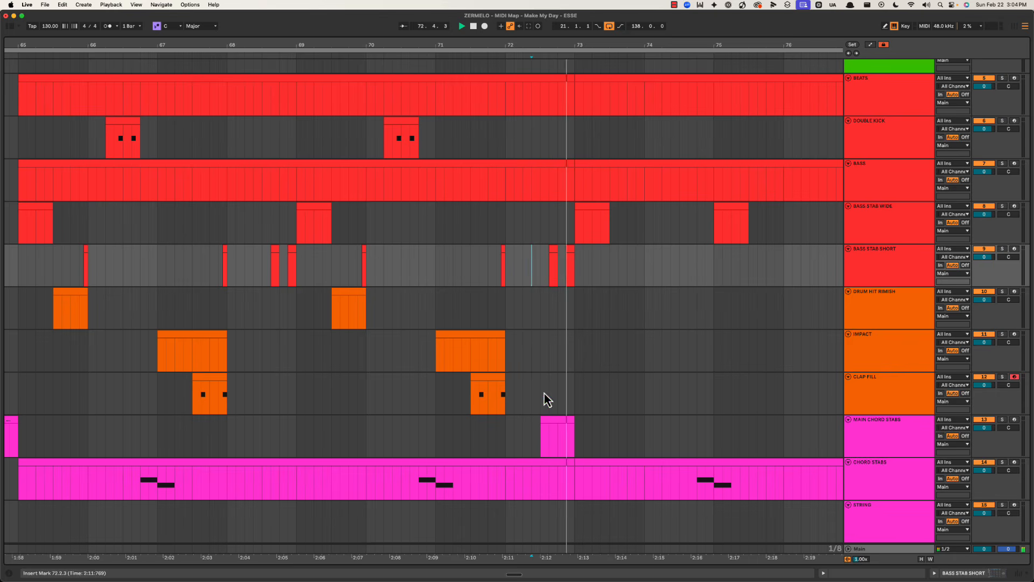
{"action": "left_click", "coordinate": [549, 410]}
{"action": "left_click", "coordinate": [525, 263]}
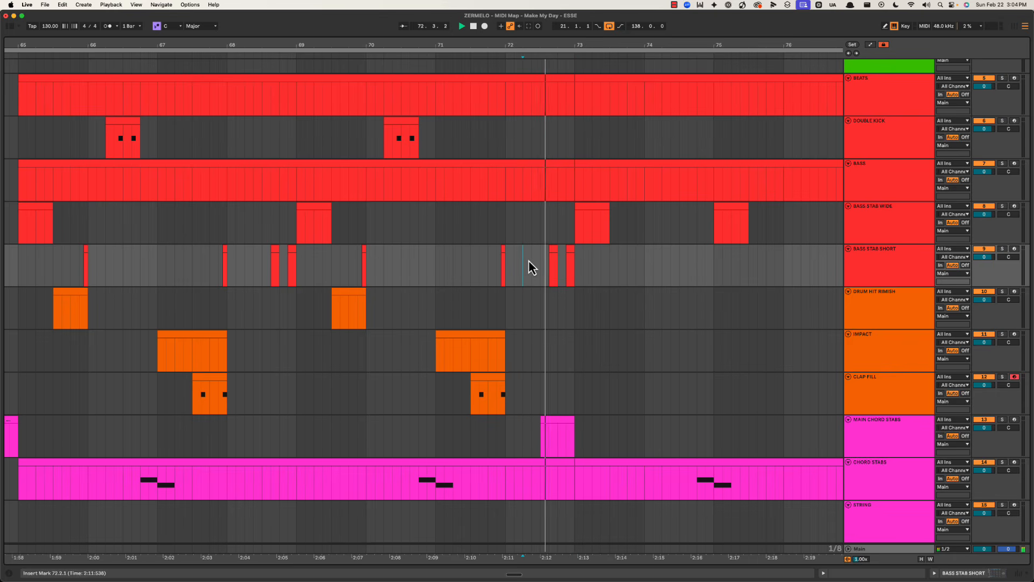
{"action": "key", "text": "space"}
{"action": "left_click", "coordinate": [555, 262]}
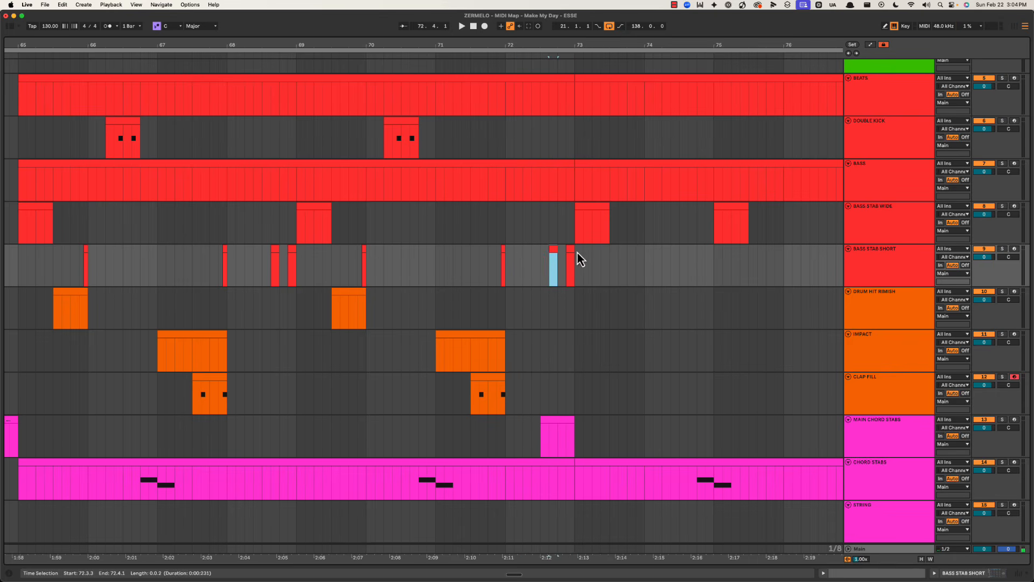
Step: Play the end of the eight-bar groove section from 72.1.1, with the VOX tracks in view
{"action": "left_click", "coordinate": [506, 234]}
{"action": "scroll", "coordinate": [684, 422], "scroll_direction": "down", "scroll_amount": 5}
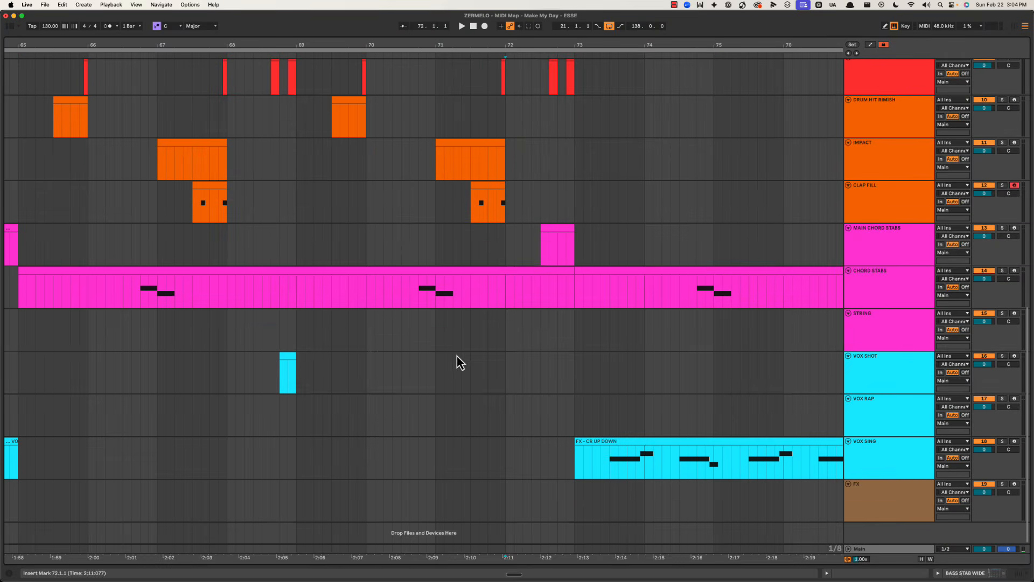
{"action": "left_click", "coordinate": [454, 360]}
{"action": "key", "text": "space"}
{"action": "left_click", "coordinate": [506, 370]}
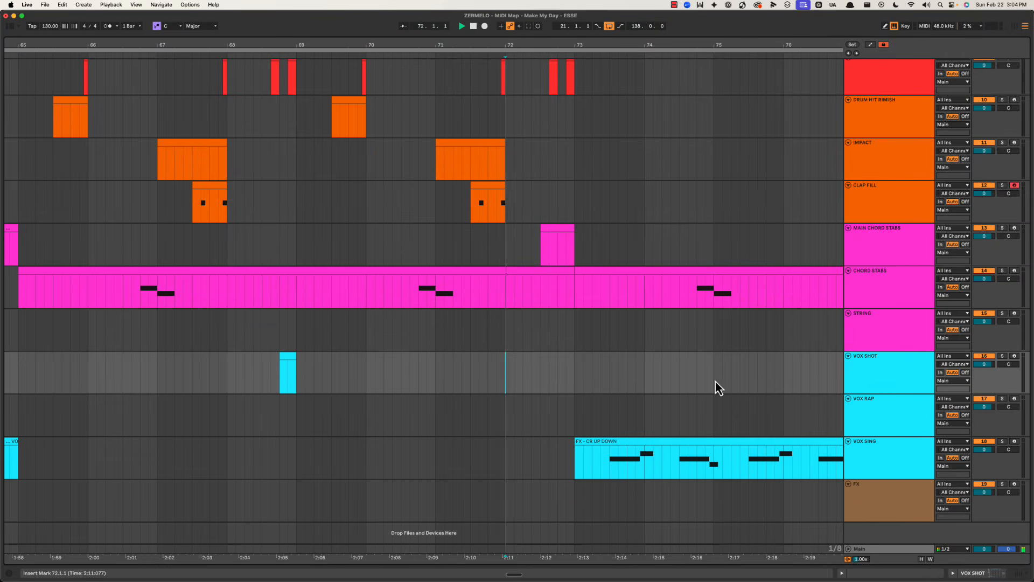
Step: Insert an empty MIDI clip on the VOX RAP track from 72.4.1 to 73.1.1 and play it back
{"action": "left_click", "coordinate": [879, 417]}
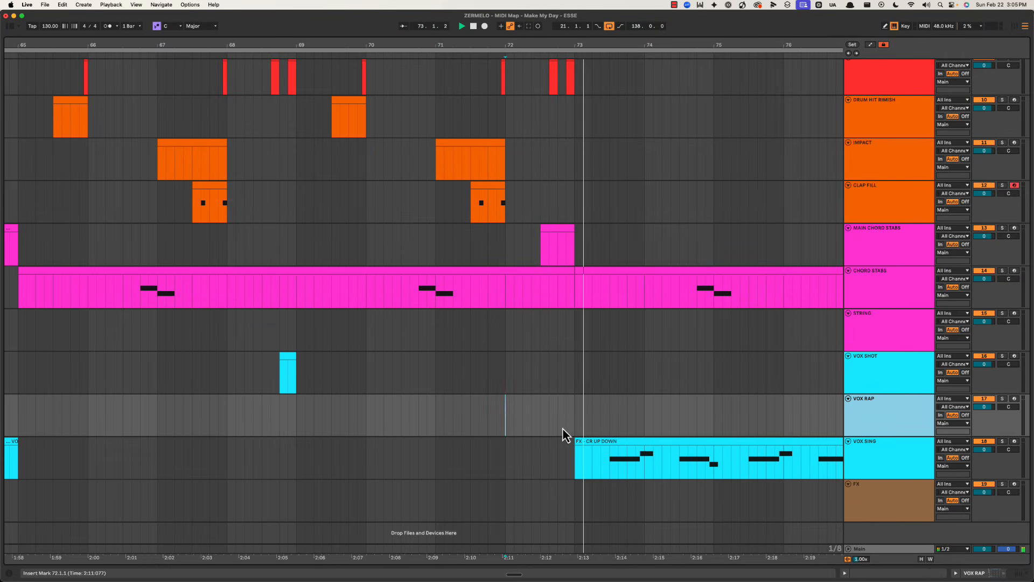
{"action": "left_click", "coordinate": [557, 410]}
{"action": "left_click_drag", "start_coordinate": [557, 416], "coordinate": [575, 416]}
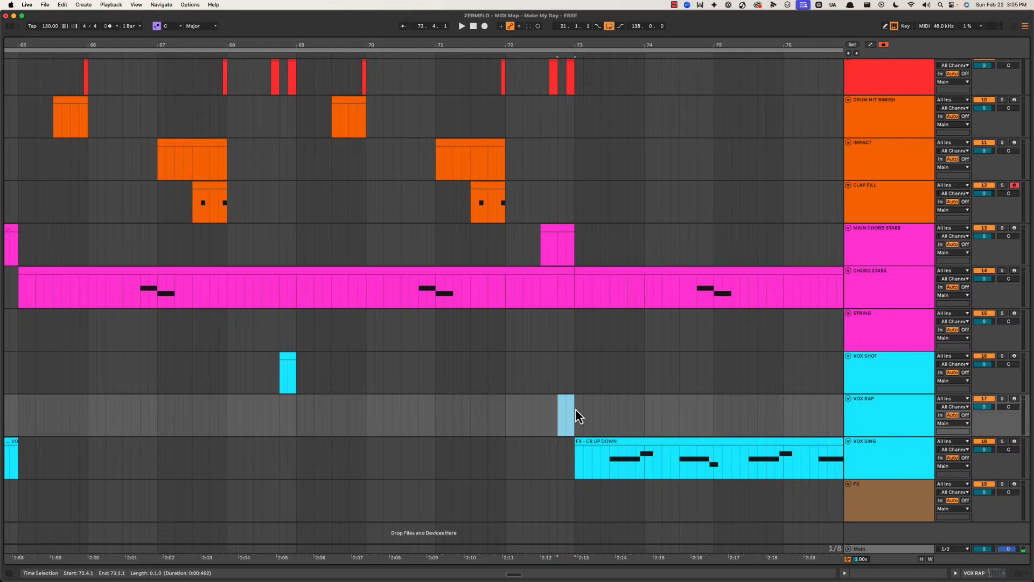
{"action": "key", "text": "super+shift+m"}
{"action": "key", "text": "space"}
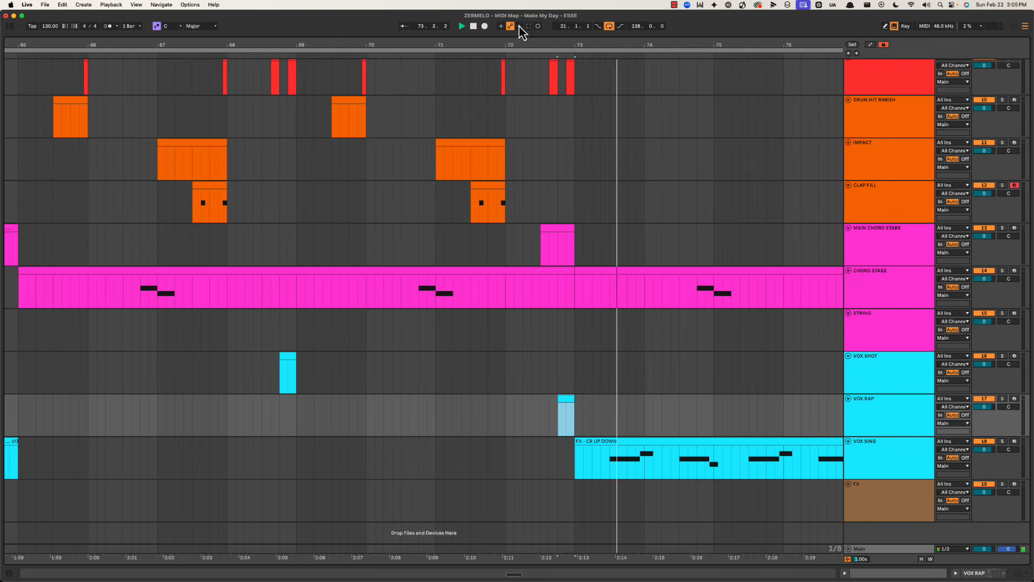
Step: Move the new VOX RAP clip at 72.4.1 to the VOX SHOT track and play it there
{"action": "key", "text": "minus"}
{"action": "left_click", "coordinate": [399, 354]}
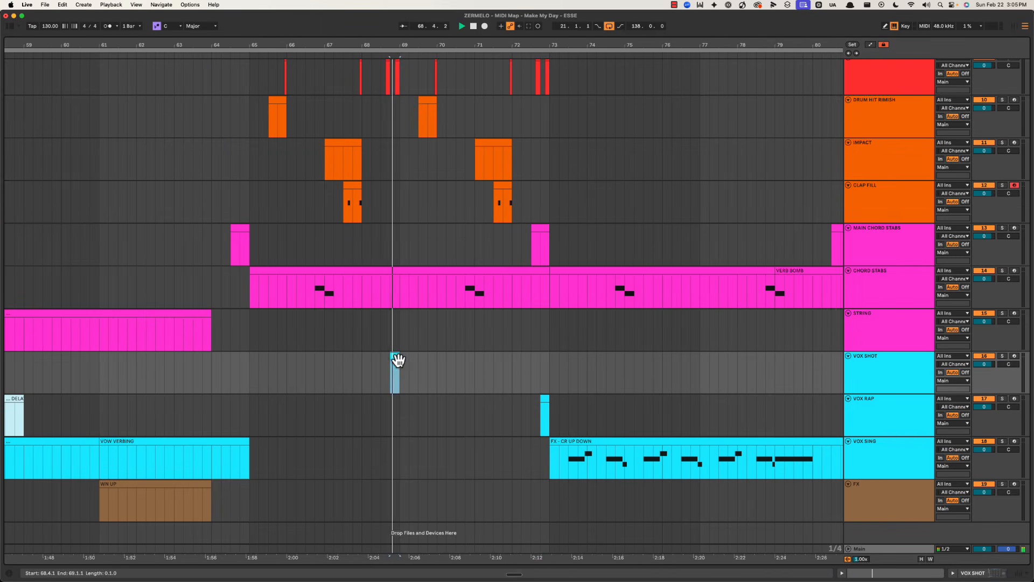
{"action": "left_click_drag", "start_coordinate": [545, 414], "coordinate": [546, 373]}
{"action": "key", "text": "space"}
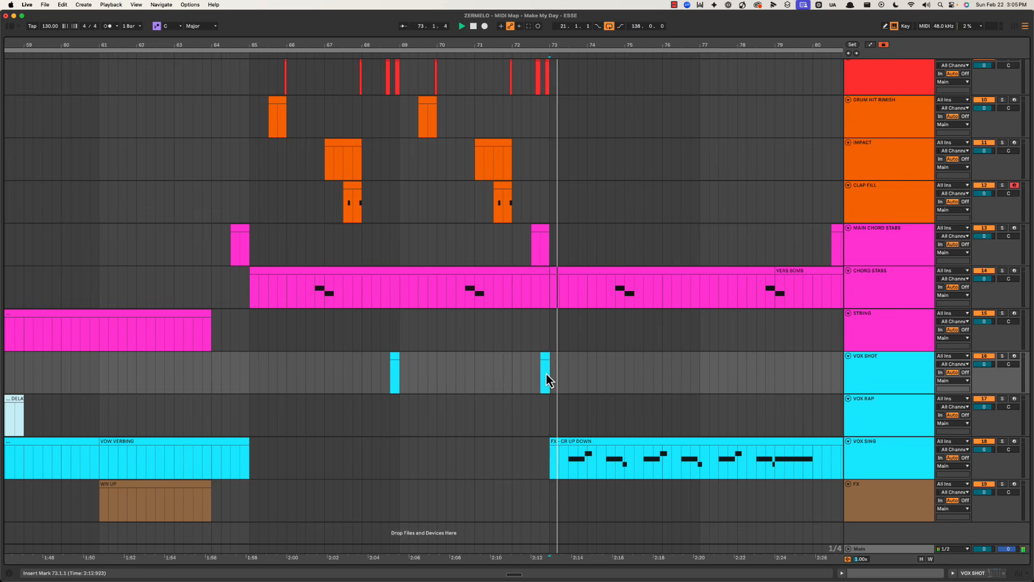
Step: Play HOOK DROP 1 from 65.1.1 to review its drum, bass and ear-candy clips
{"action": "left_click", "coordinate": [541, 370]}
{"action": "left_click_drag", "start_coordinate": [534, 45], "coordinate": [534, 42]}
{"action": "left_click", "coordinate": [193, 373]}
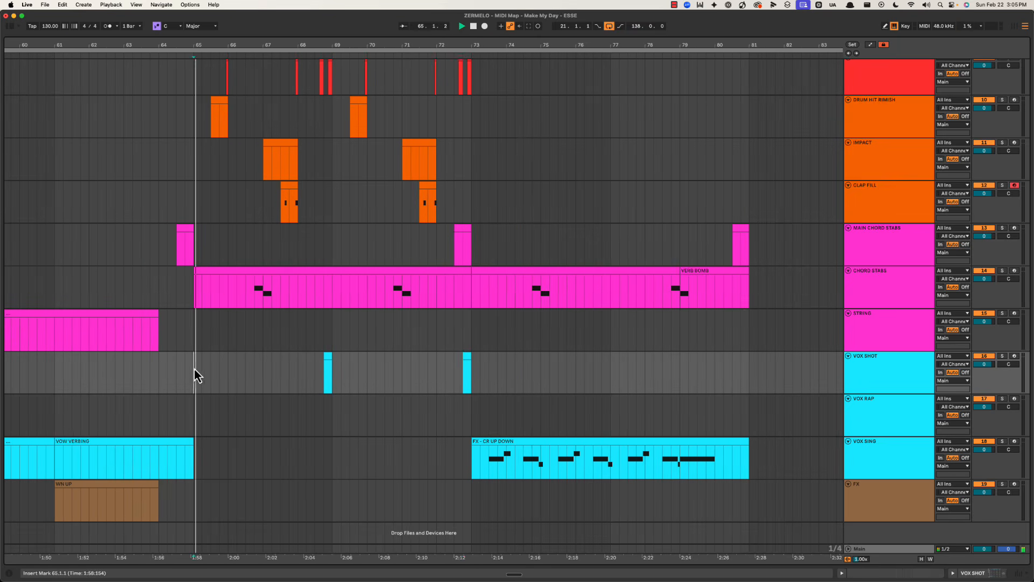
{"action": "scroll", "coordinate": [194, 368], "scroll_direction": "up", "scroll_amount": 3}
{"action": "scroll", "coordinate": [317, 372], "scroll_direction": "up", "scroll_amount": 5}
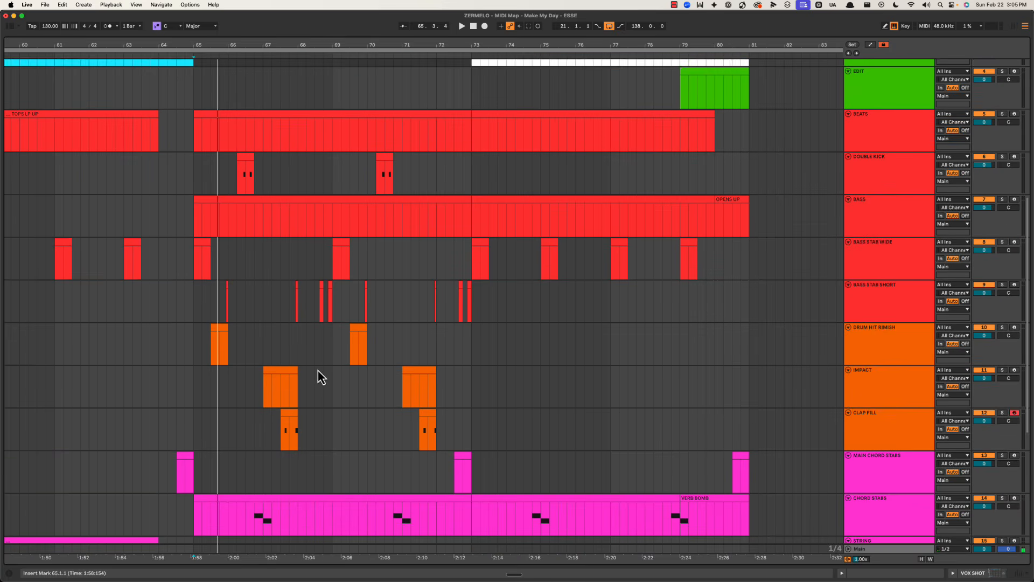
{"action": "left_click_drag", "start_coordinate": [258, 44], "coordinate": [259, 43]}
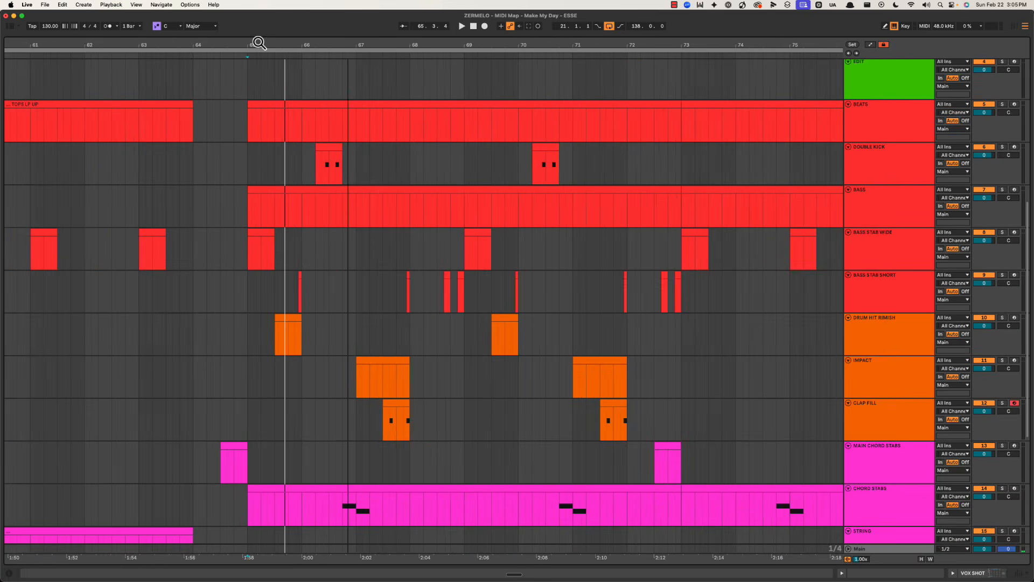
{"action": "left_click", "coordinate": [260, 181]}
{"action": "key", "text": "space"}
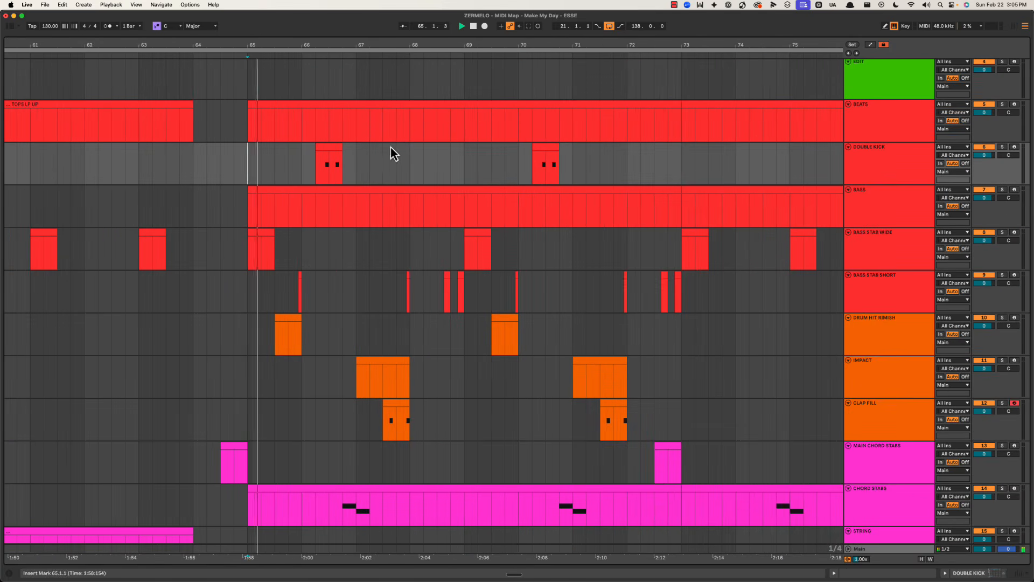
Step: Play the groove section from 67.1.1 while checking the DOUBLE KICK and IMPACT clips
{"action": "scroll", "coordinate": [383, 149], "scroll_direction": "left", "scroll_amount": 2}
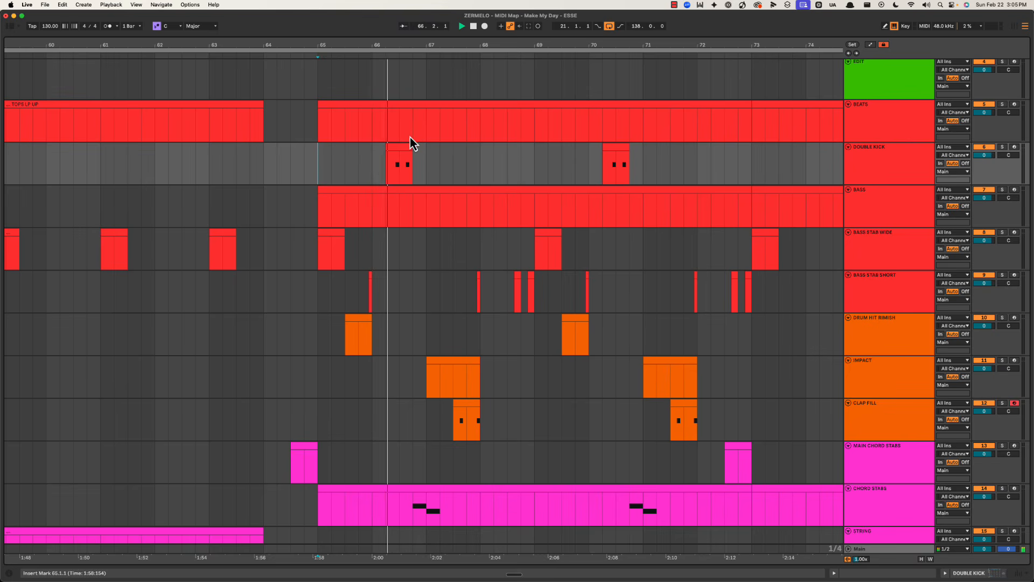
{"action": "left_click", "coordinate": [425, 163]}
{"action": "scroll", "coordinate": [425, 164], "scroll_direction": "right", "scroll_amount": 2}
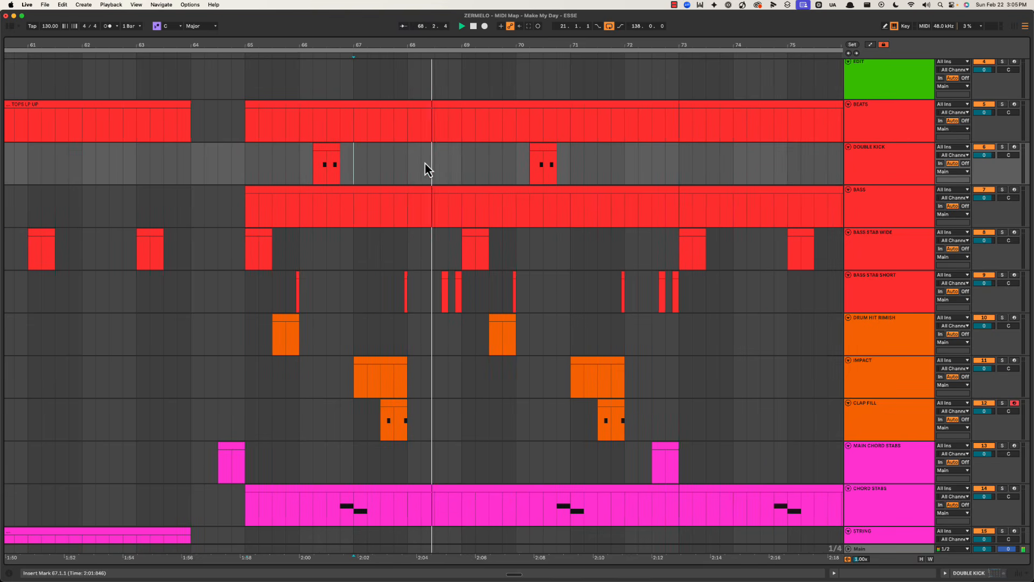
{"action": "key", "text": "space"}
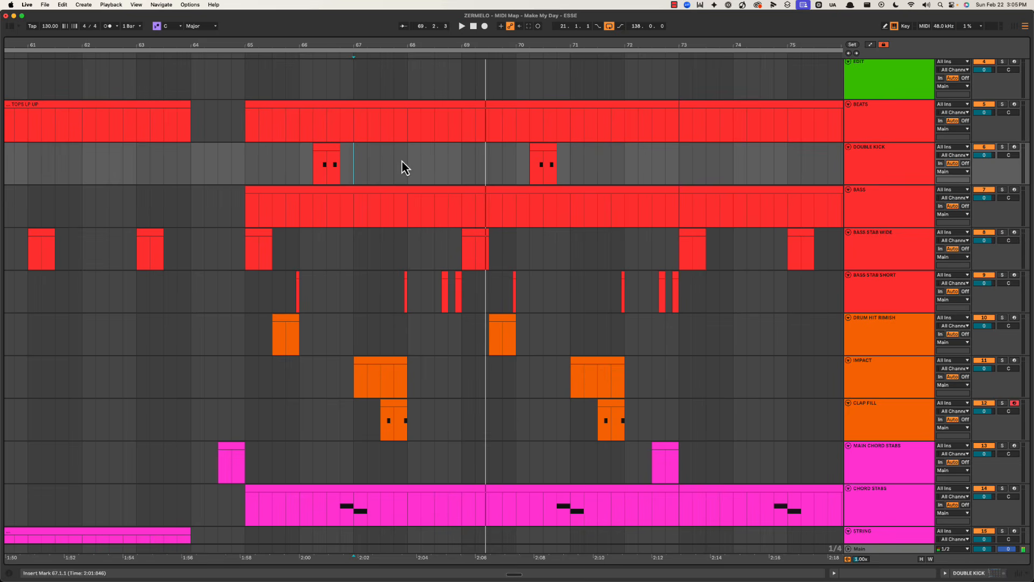
Step: Insert a new MIDI track below the EDIT track and name it PUNKS
{"action": "left_click", "coordinate": [932, 130]}
{"action": "scroll", "coordinate": [887, 222], "scroll_direction": "up", "scroll_amount": 4}
{"action": "left_click", "coordinate": [881, 237]}
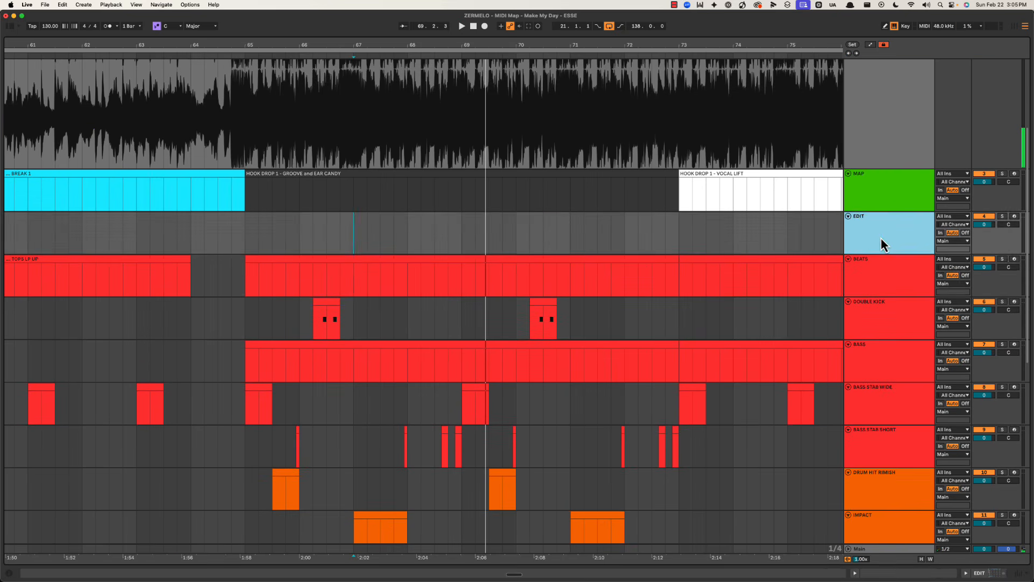
{"action": "key", "text": "super+shift+t"}
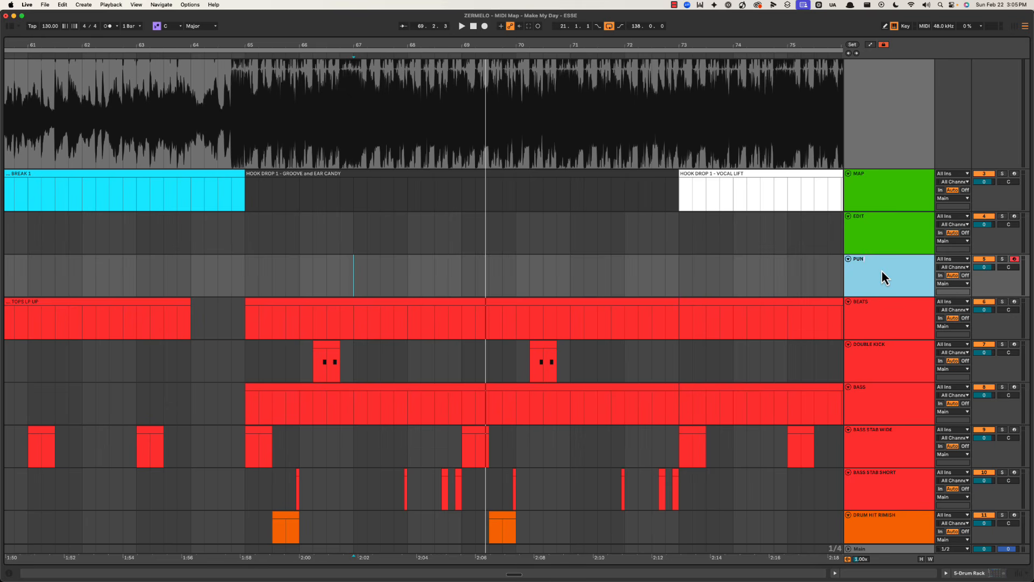
Step: Highlight the eight bars from 65.1.1 to 73.1.1 across the PUNKS, BEATS, DOUBLE KICK and BASS tracks
{"action": "left_click_drag", "start_coordinate": [688, 46], "coordinate": [566, 48]}
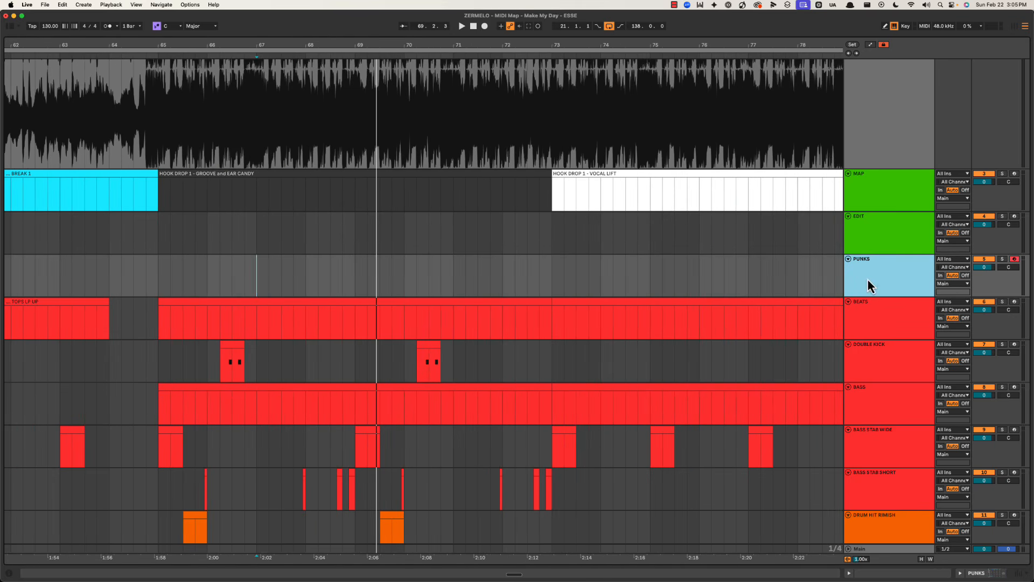
{"action": "scroll", "coordinate": [344, 282], "scroll_direction": "left", "scroll_amount": 5}
{"action": "scroll", "coordinate": [428, 280], "scroll_direction": "right", "scroll_amount": 4}
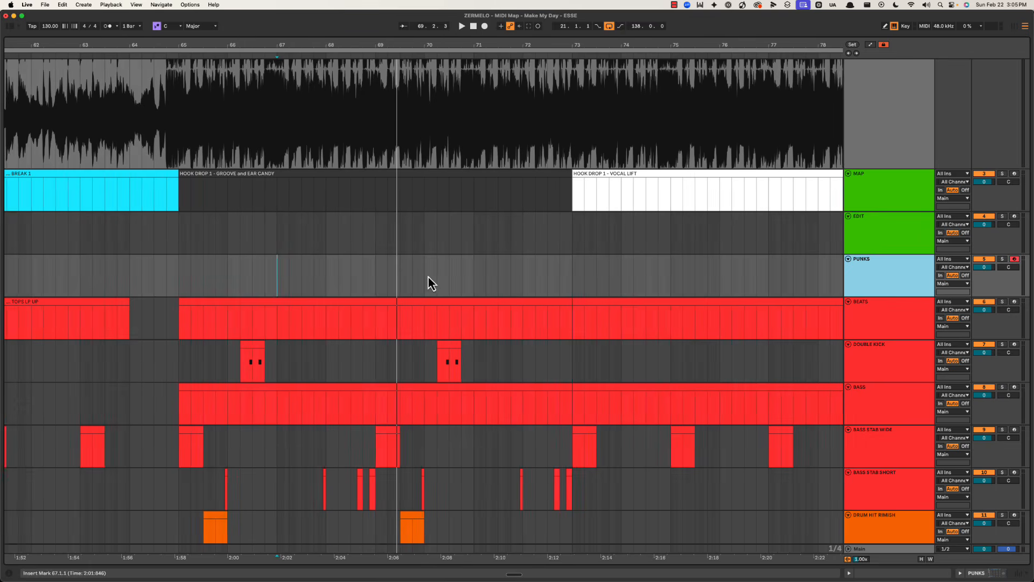
{"action": "scroll", "coordinate": [428, 276], "scroll_direction": "right", "scroll_amount": 1}
{"action": "left_click_drag", "start_coordinate": [166, 277], "coordinate": [558, 421]}
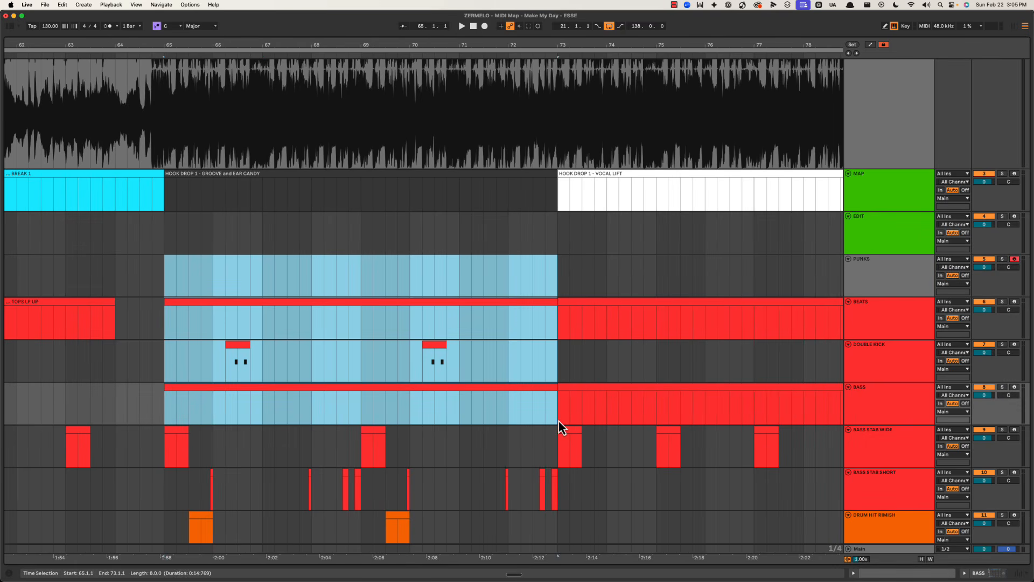
{"action": "left_click", "coordinate": [164, 281]}
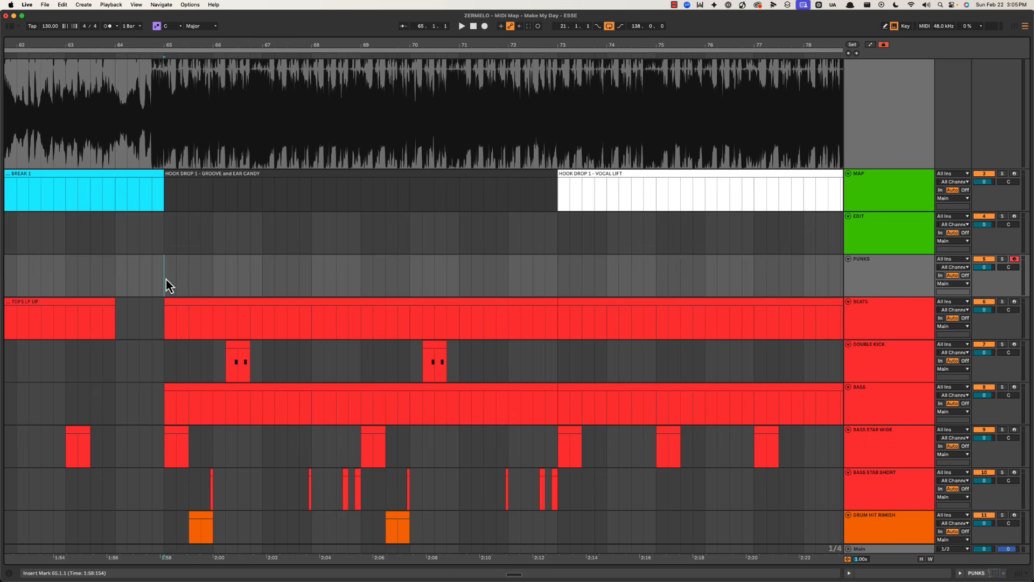
{"action": "left_click_drag", "start_coordinate": [168, 274], "coordinate": [558, 418]}
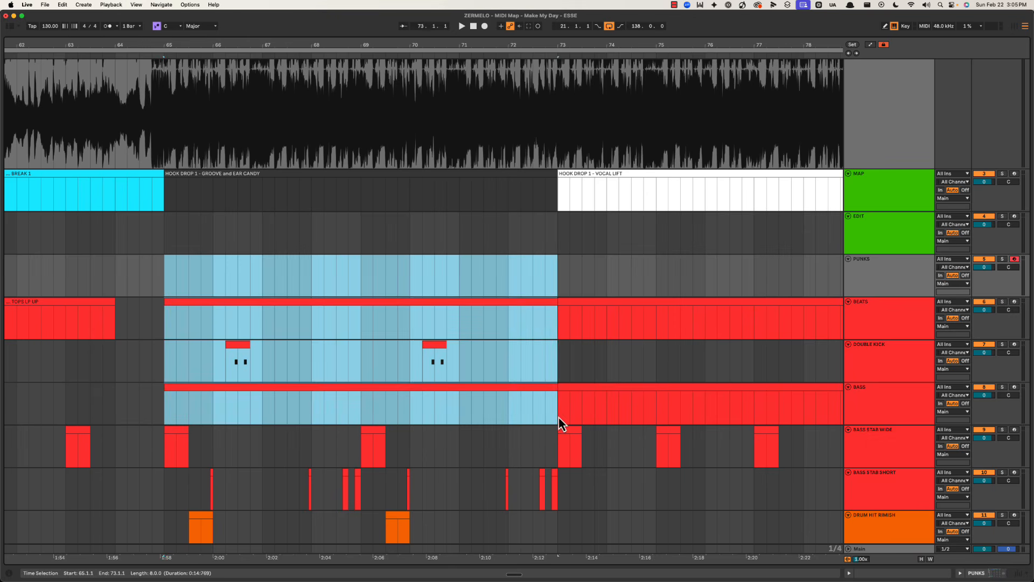
Step: Highlight 68.4.1–69.2.1, 72.1.1–73.1.1, 70.4.1–71.2.1 and 66.4.1–67.2.1 from PUNKS through BASS STAB WIDE to compare punctuation spots
{"action": "left_click", "coordinate": [341, 265]}
{"action": "left_click_drag", "start_coordinate": [348, 280], "coordinate": [375, 438]}
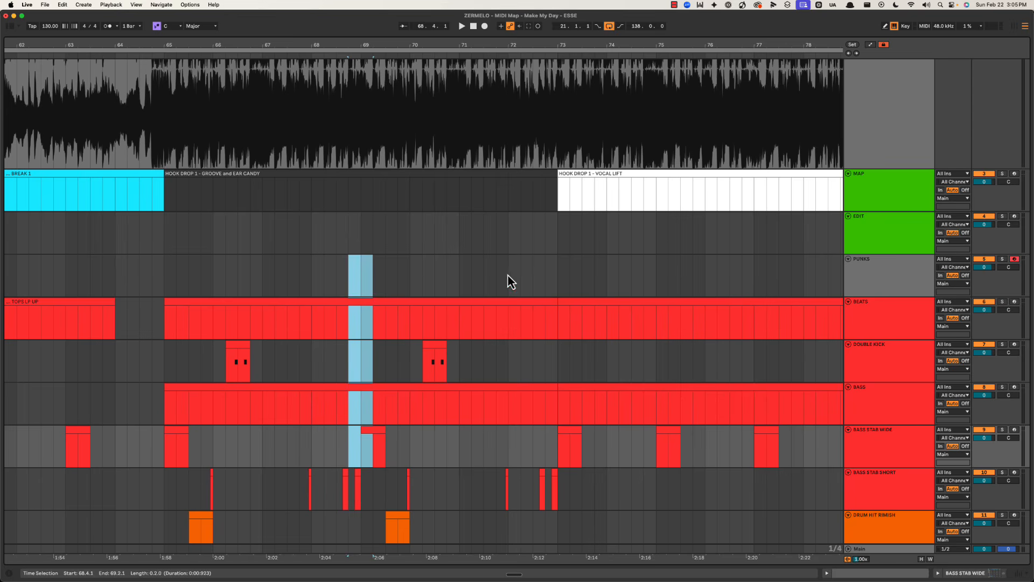
{"action": "left_click_drag", "start_coordinate": [508, 276], "coordinate": [556, 436]}
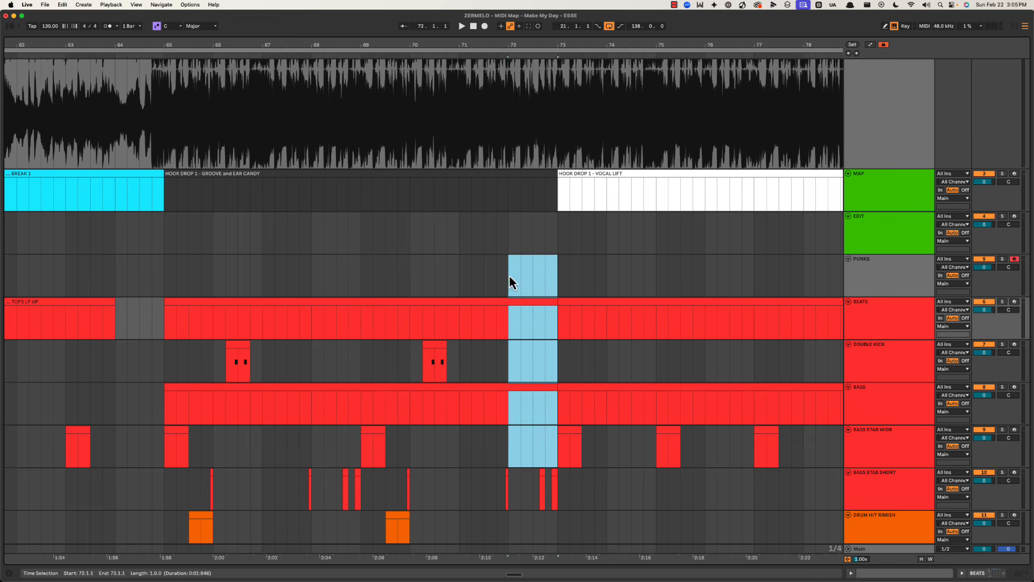
{"action": "left_click_drag", "start_coordinate": [509, 276], "coordinate": [559, 434]}
{"action": "left_click_drag", "start_coordinate": [348, 277], "coordinate": [377, 455]}
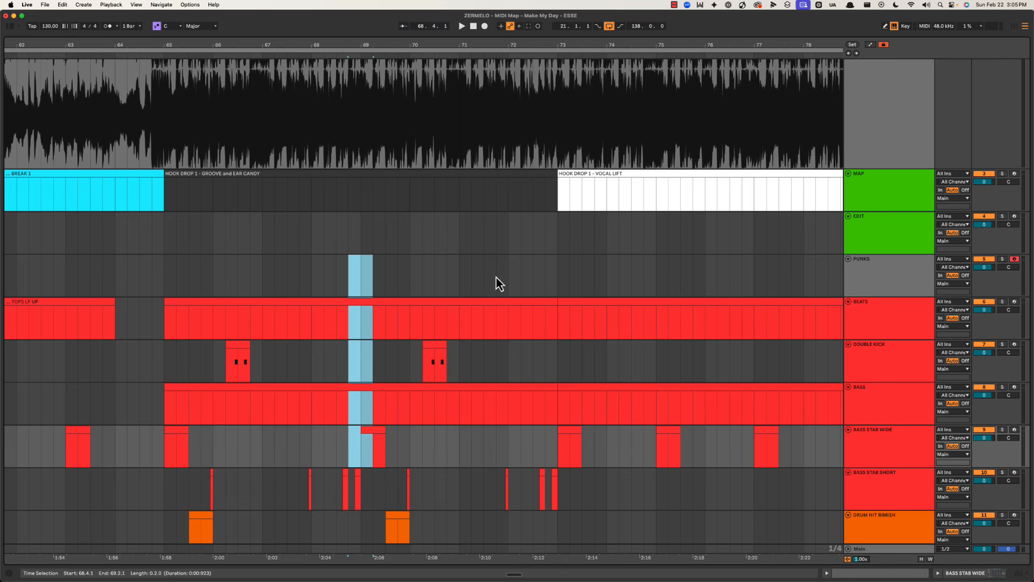
{"action": "left_click_drag", "start_coordinate": [445, 273], "coordinate": [469, 451]}
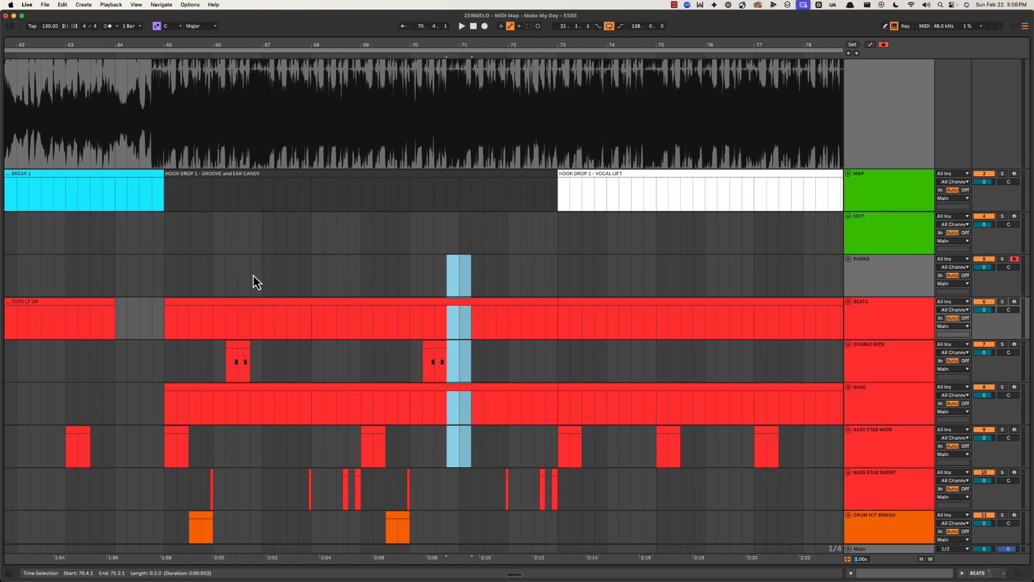
{"action": "left_click_drag", "start_coordinate": [254, 275], "coordinate": [274, 451]}
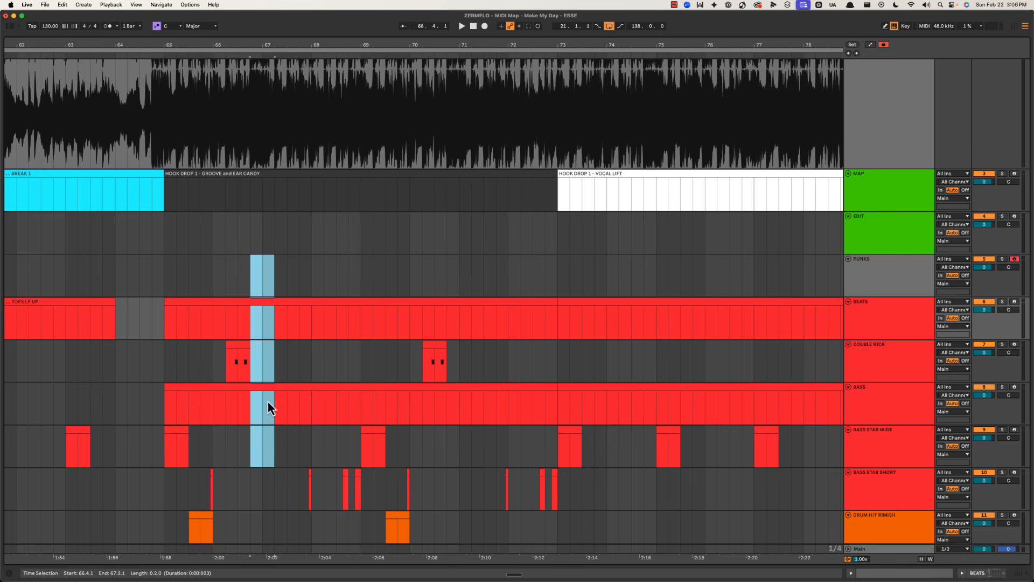
Step: Highlight the punctuation spots at 65.1.1–65.2.1, 72.2.1–73.1.1 and 66.4.1–67.3.1 from PUNKS through BASS STAB WIDE
{"action": "left_click_drag", "start_coordinate": [161, 272], "coordinate": [175, 450]}
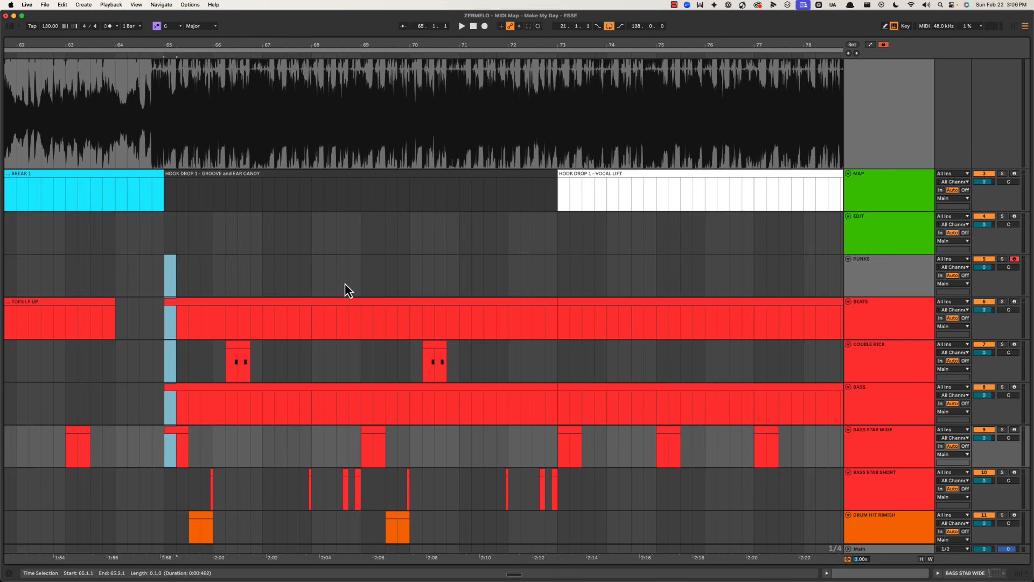
{"action": "left_click_drag", "start_coordinate": [348, 291], "coordinate": [382, 461]}
{"action": "left_click_drag", "start_coordinate": [525, 253], "coordinate": [560, 446]}
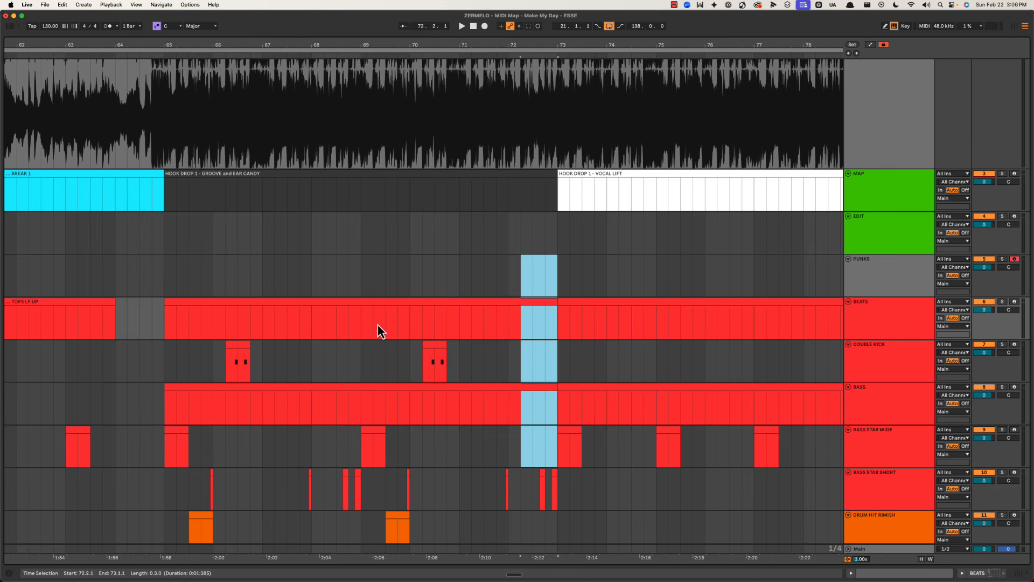
{"action": "left_click_drag", "start_coordinate": [252, 277], "coordinate": [286, 457]}
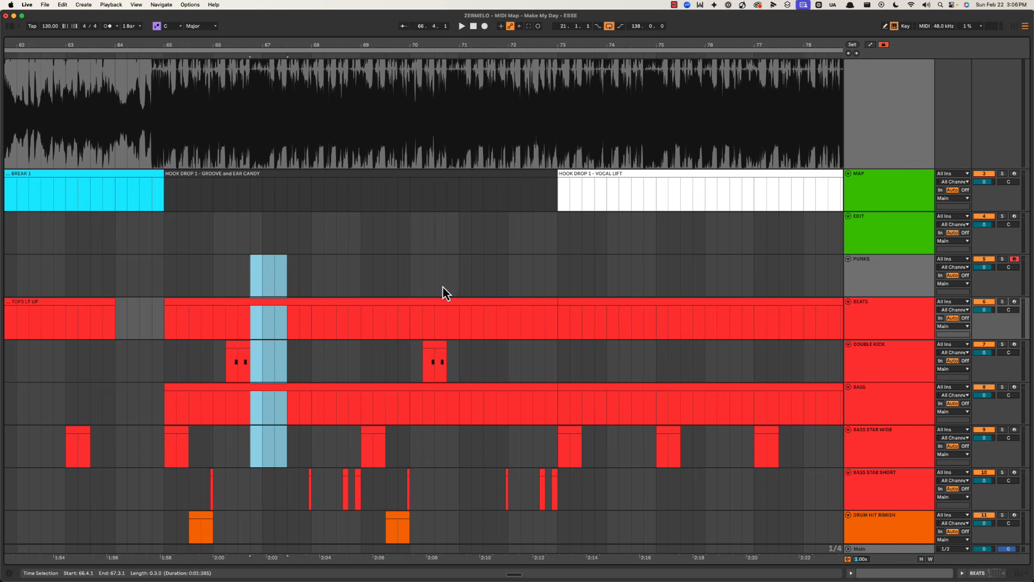
{"action": "left_click_drag", "start_coordinate": [443, 288], "coordinate": [454, 420]}
Step: Compare the phrase points at 65.1.1, 68.4.1–69.3.1, the end of bar 72 and 66.4.1–67.2.1 by highlighting them across the tracks
{"action": "left_click", "coordinate": [162, 273]}
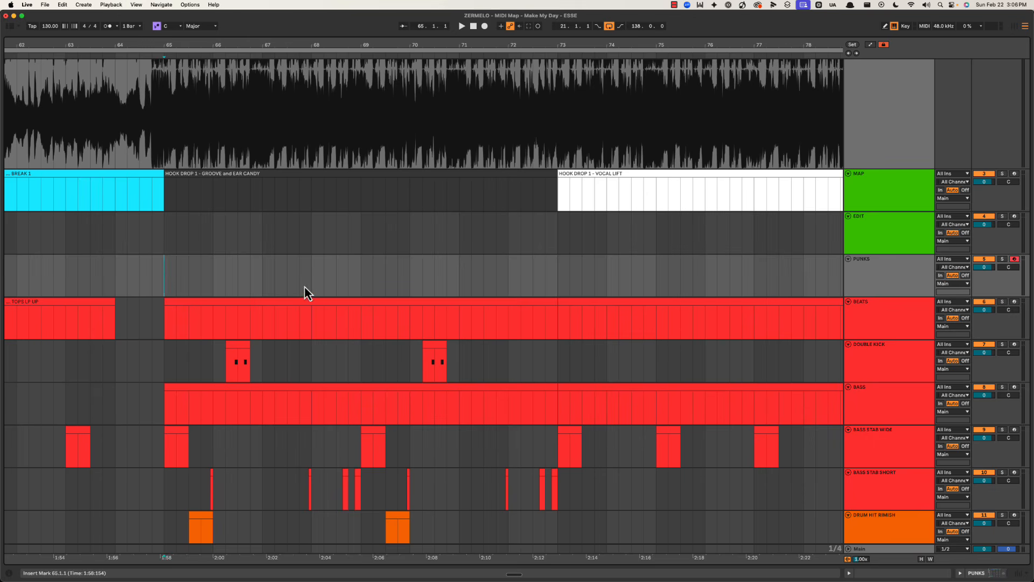
{"action": "left_click_drag", "start_coordinate": [345, 286], "coordinate": [386, 436]}
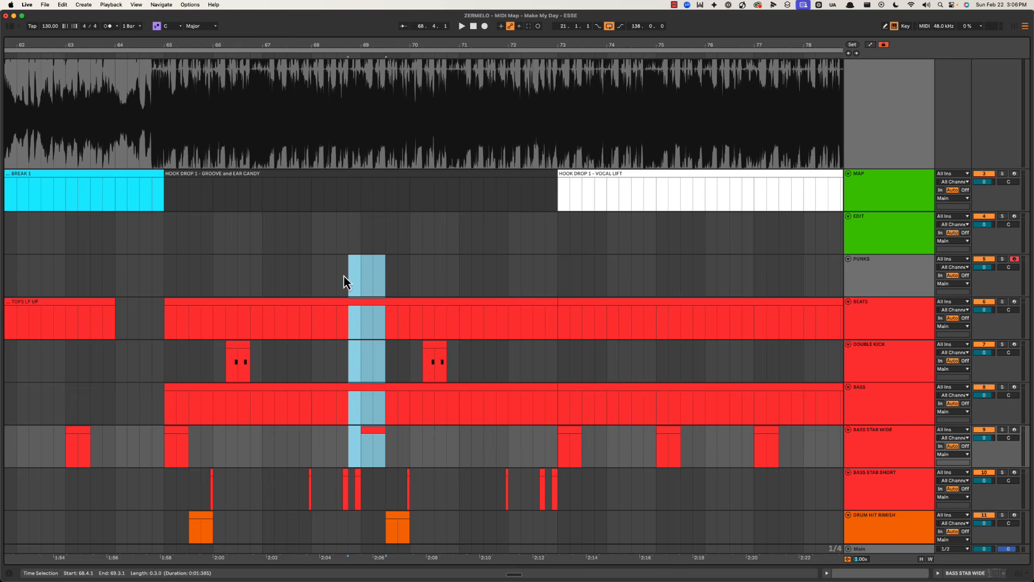
{"action": "left_click_drag", "start_coordinate": [361, 277], "coordinate": [386, 439]}
{"action": "left_click_drag", "start_coordinate": [532, 272], "coordinate": [557, 406]}
{"action": "left_click_drag", "start_coordinate": [164, 277], "coordinate": [177, 439]}
{"action": "left_click_drag", "start_coordinate": [251, 274], "coordinate": [277, 438]}
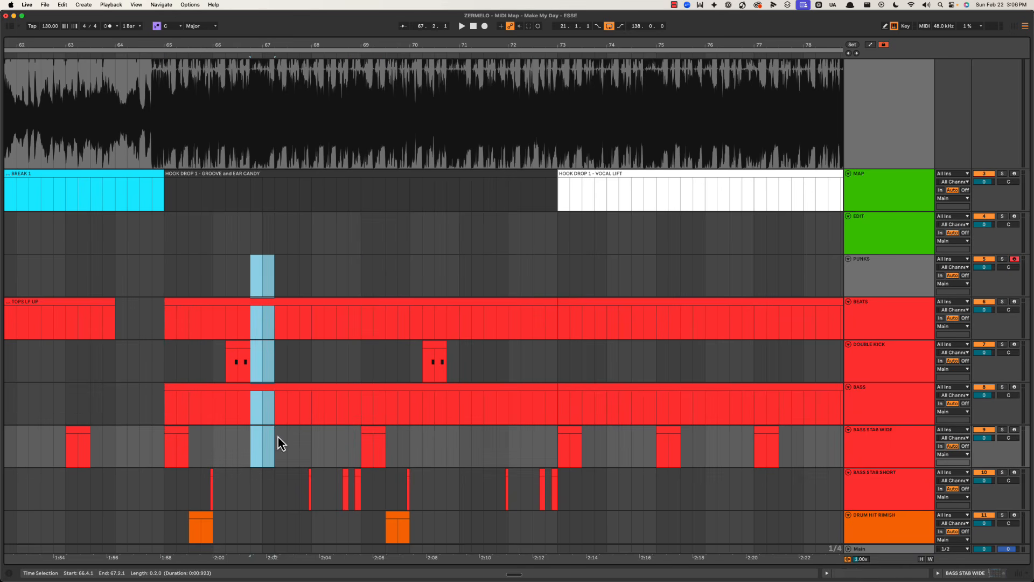
Step: Play HOOK DROP 1 from 65.1.1 and insert an empty MIDI clip on the PUNKS track from 66.4.1 to 67.2.1
{"action": "left_click_drag", "start_coordinate": [447, 278], "coordinate": [472, 438]}
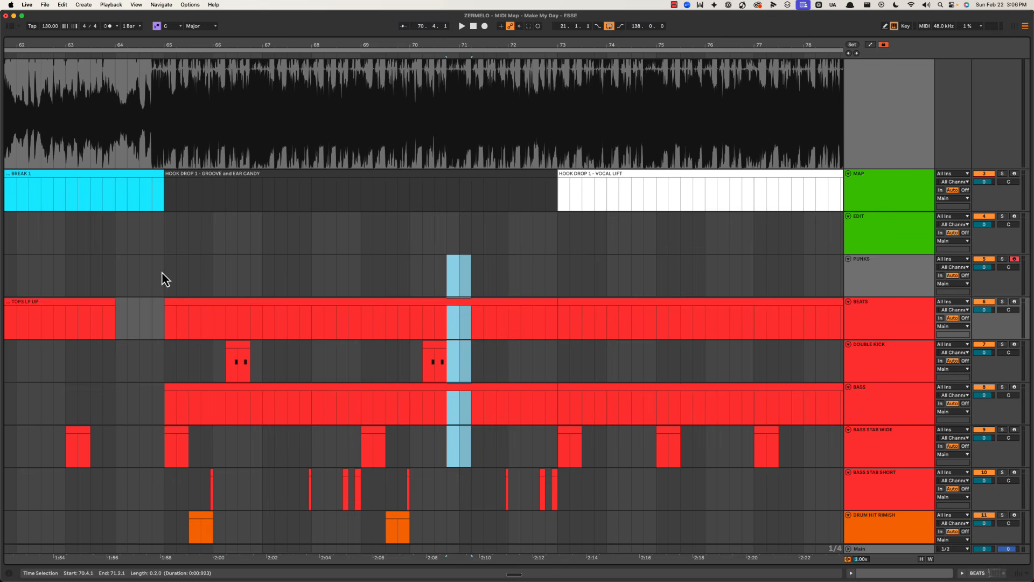
{"action": "left_click", "coordinate": [165, 277]}
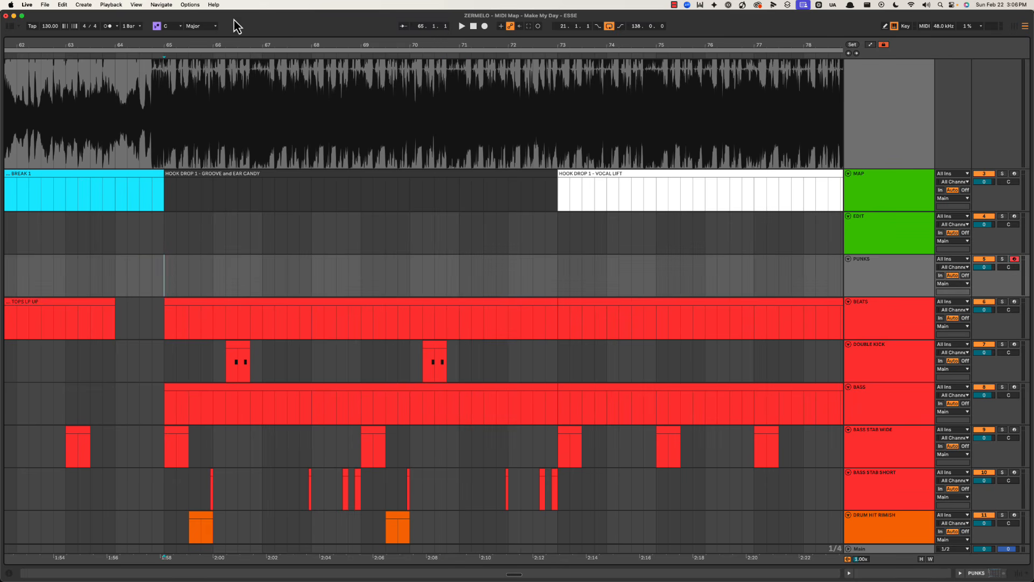
{"action": "key", "text": "space"}
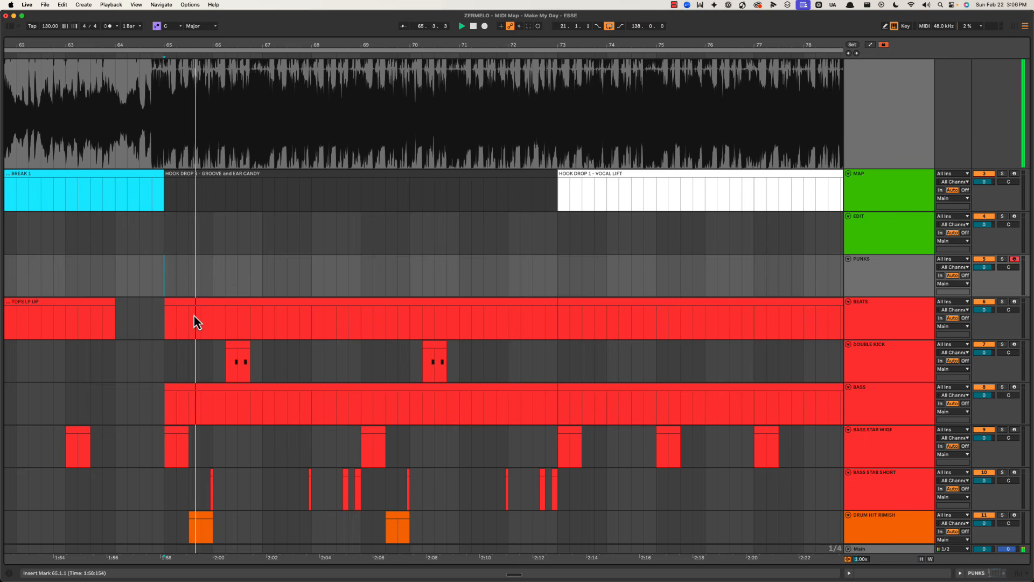
{"action": "mouse_move", "coordinate": [254, 282]}
{"action": "left_mouse_down"}
{"action": "mouse_move", "coordinate": [270, 448]}
{"action": "mouse_move", "coordinate": [271, 278]}
{"action": "left_mouse_up"}
{"action": "key", "text": "space"}
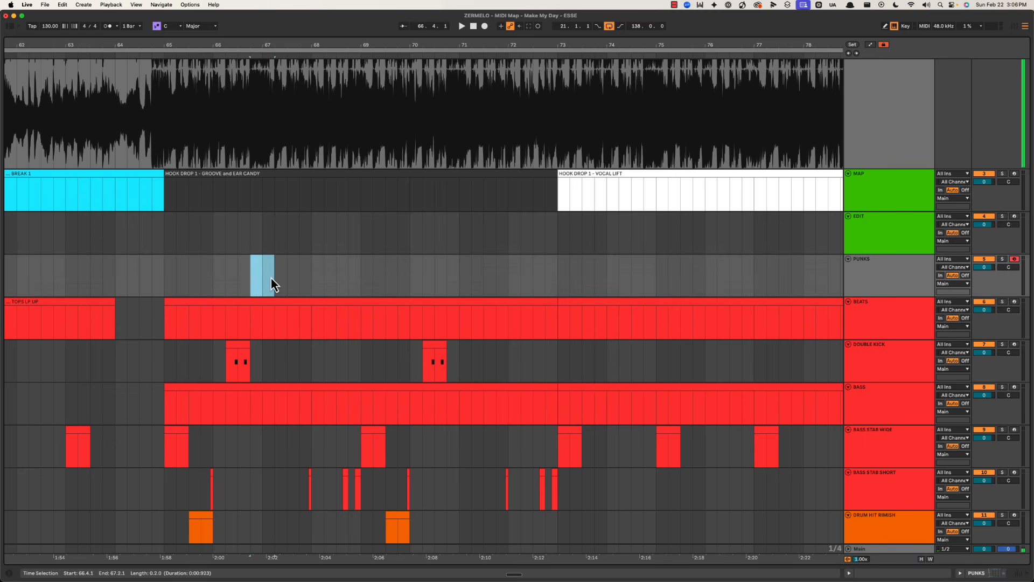
{"action": "key", "text": "super+shift+m"}
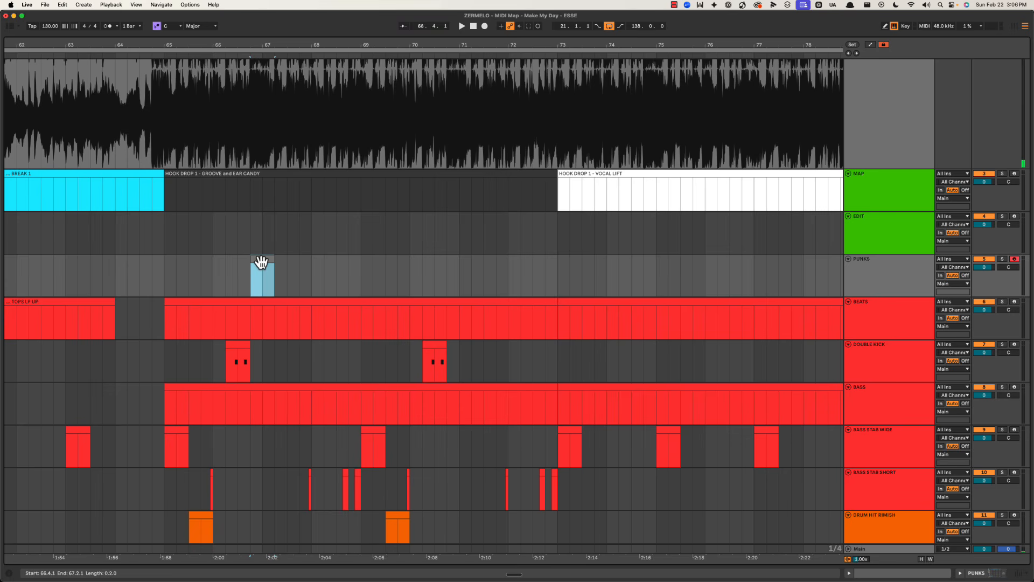
Step: Add a second placeholder clip on the PUNKS track from 68.4.1 to 69.2.1 and play the phrase from 69.1.1
{"action": "left_click_drag", "start_coordinate": [362, 270], "coordinate": [369, 303]}
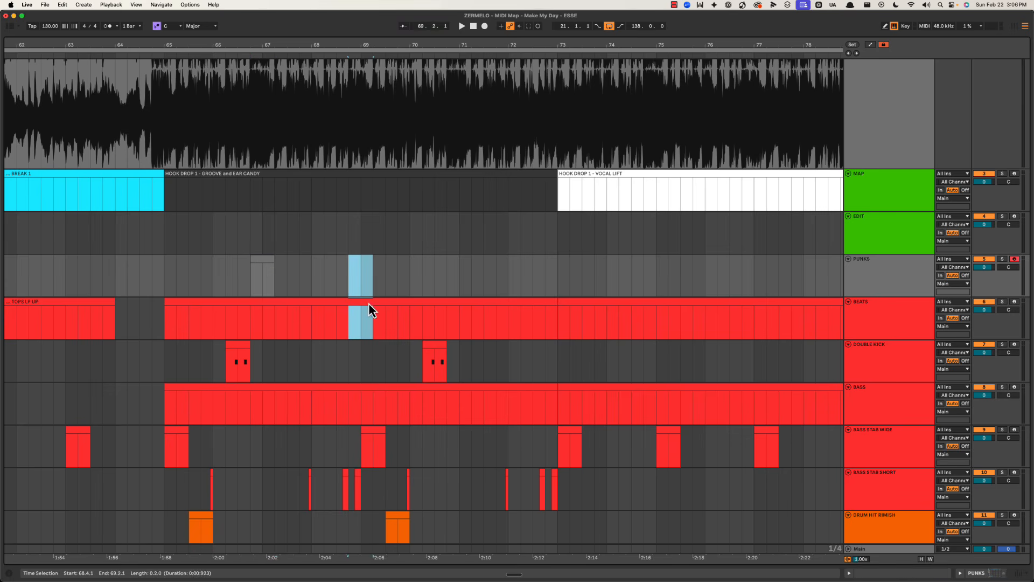
{"action": "left_click", "coordinate": [268, 265]}
{"action": "key", "text": "space"}
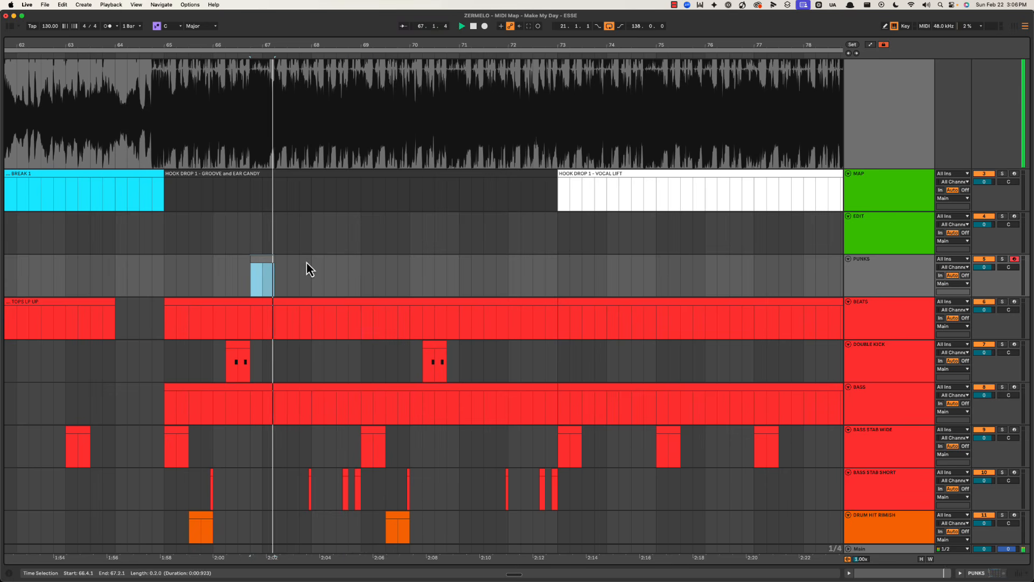
{"action": "left_click", "coordinate": [350, 277]}
{"action": "key", "text": "super+v"}
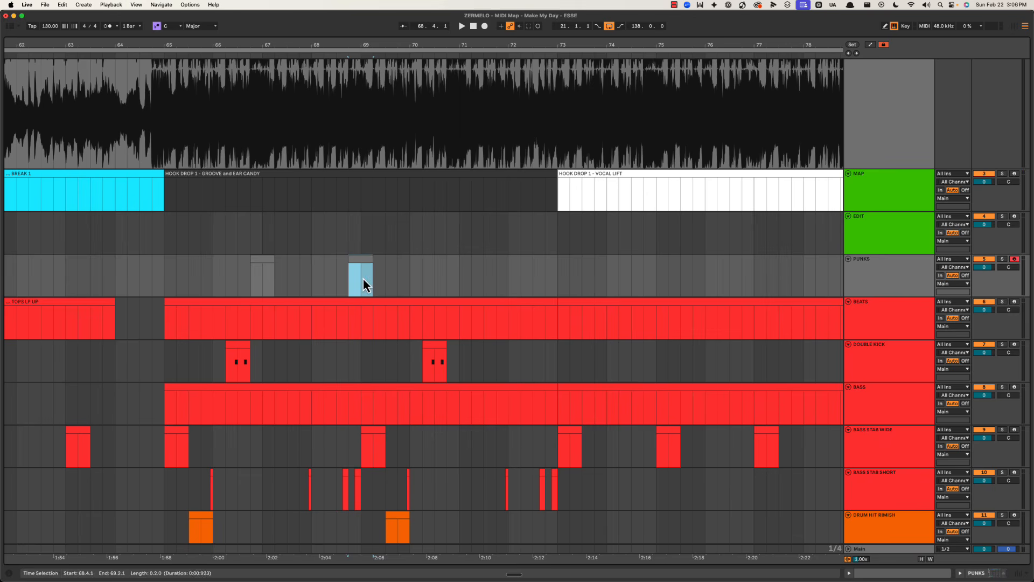
{"action": "left_click", "coordinate": [363, 278]}
{"action": "key", "text": "space"}
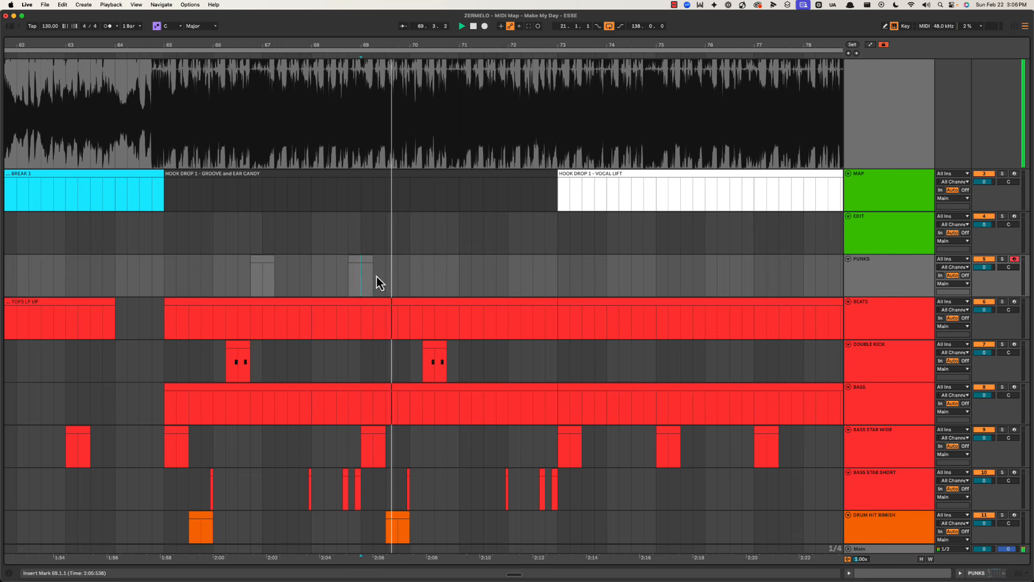
Step: Colour the PUNKS clip at 66.4.1 pink and place a matching copy at 70.4.1–71.2.1
{"action": "left_click_drag", "start_coordinate": [268, 264], "coordinate": [458, 270]}
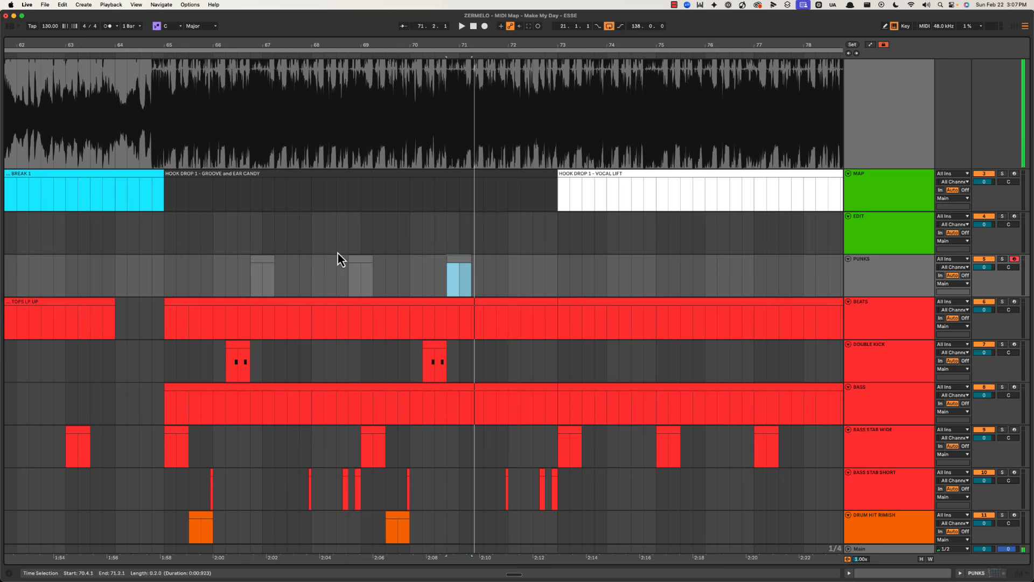
{"action": "right_click", "coordinate": [265, 265]}
{"action": "left_click", "coordinate": [361, 451]}
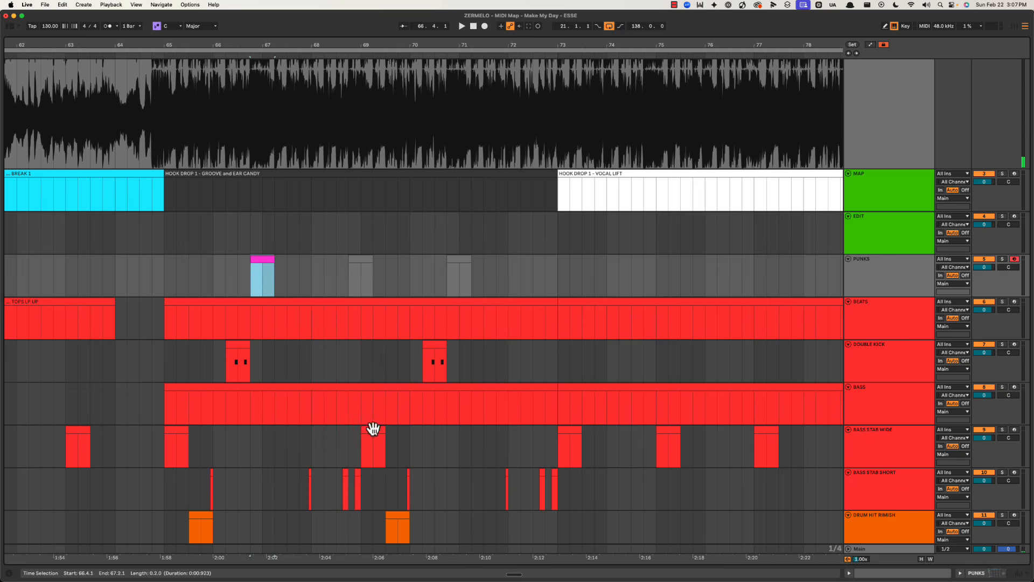
{"action": "left_click_drag", "start_coordinate": [268, 263], "coordinate": [460, 263]}
Step: Colour the PUNKS clip at 68.4.1 cyan, copy it to 72.3.1–73.1.1, and play from 72.1.1 to check it
{"action": "right_click", "coordinate": [364, 260]}
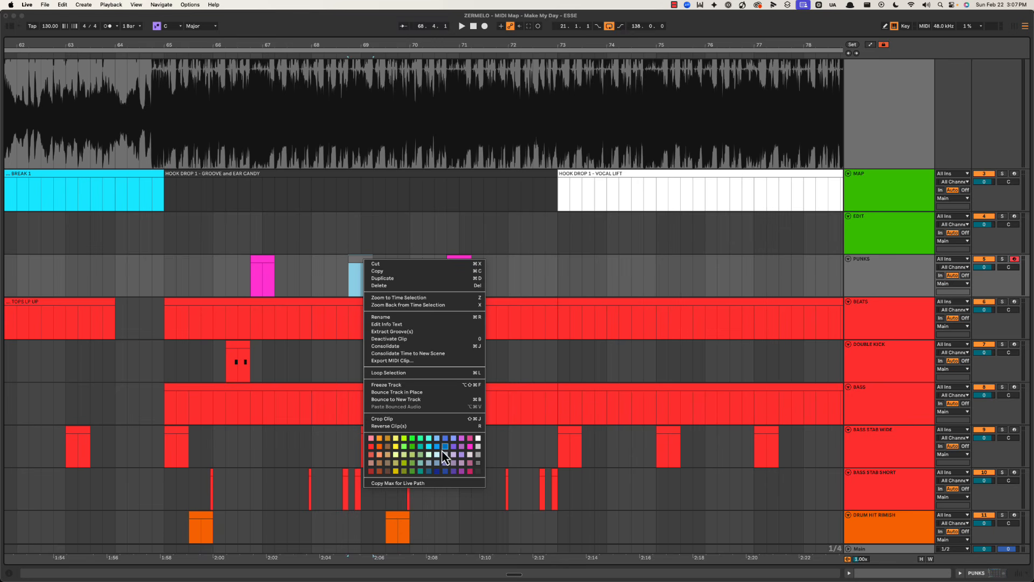
{"action": "left_click", "coordinate": [430, 447]}
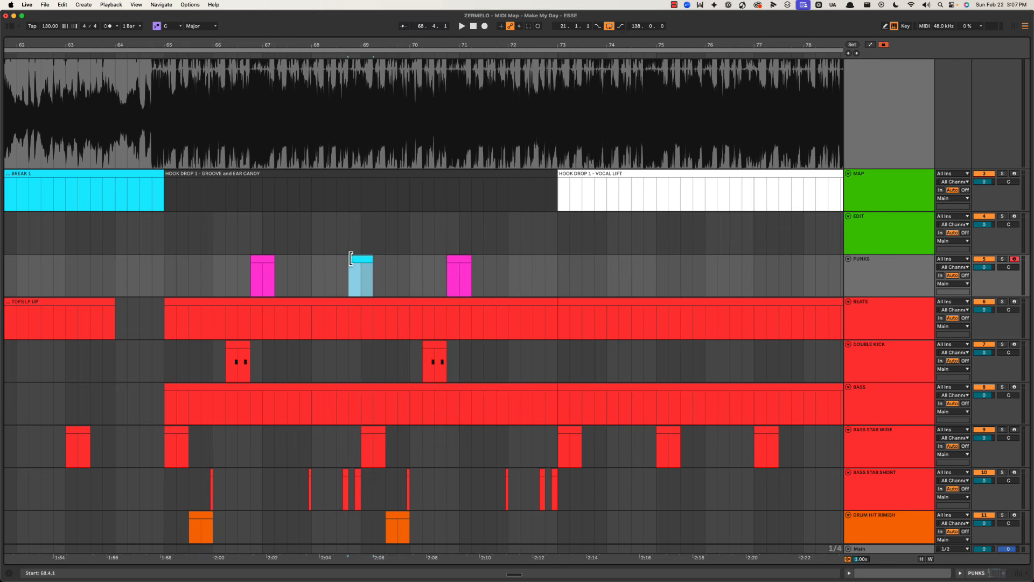
{"action": "left_click", "coordinate": [370, 261]}
{"action": "left_click_drag", "start_coordinate": [363, 264], "coordinate": [547, 266]}
{"action": "left_click", "coordinate": [513, 268]}
{"action": "key", "text": "space"}
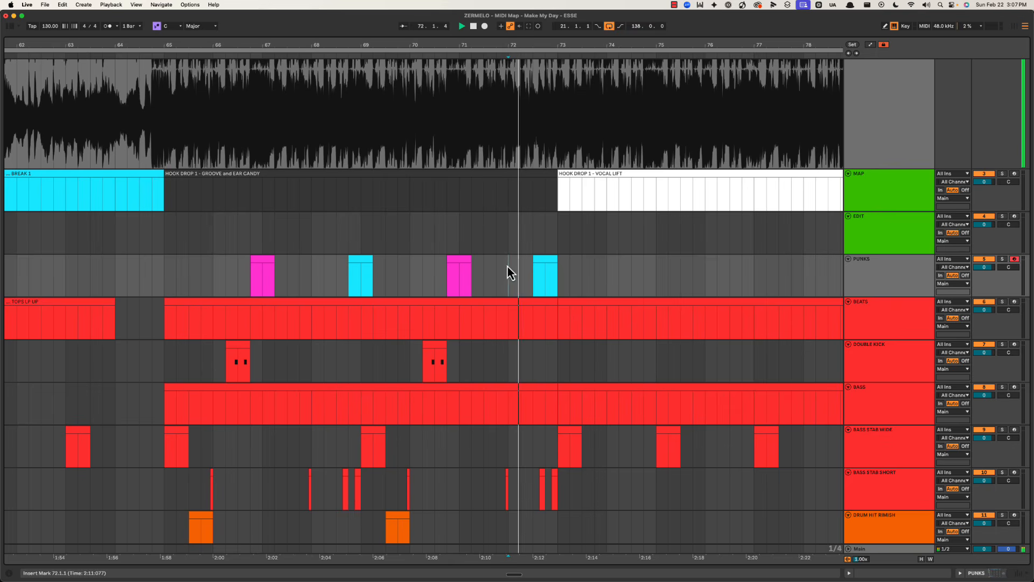
{"action": "key", "text": "space"}
{"action": "left_click_drag", "start_coordinate": [514, 278], "coordinate": [531, 270]}
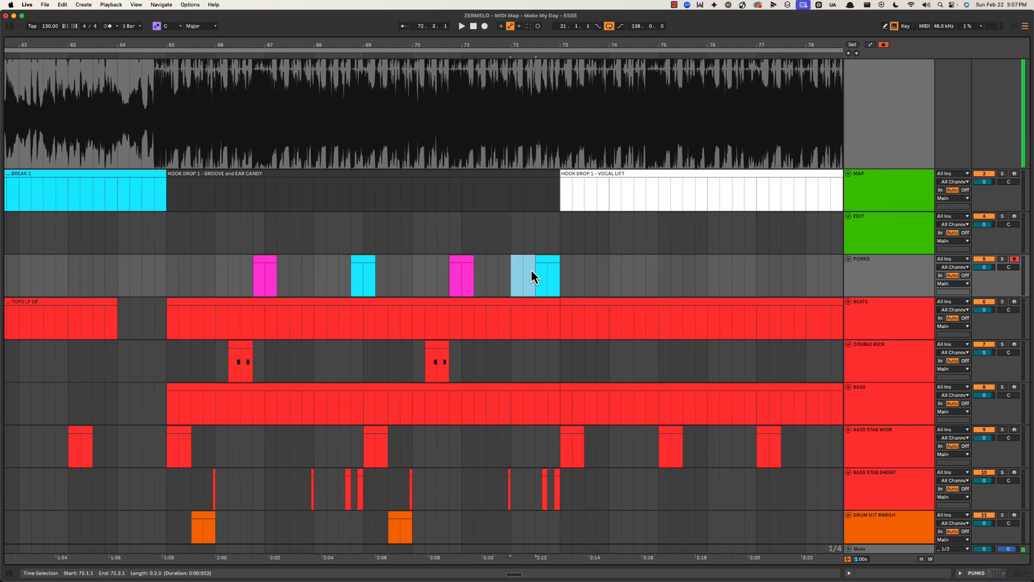
{"action": "double_click", "coordinate": [531, 270]}
{"action": "key", "text": "super+z"}
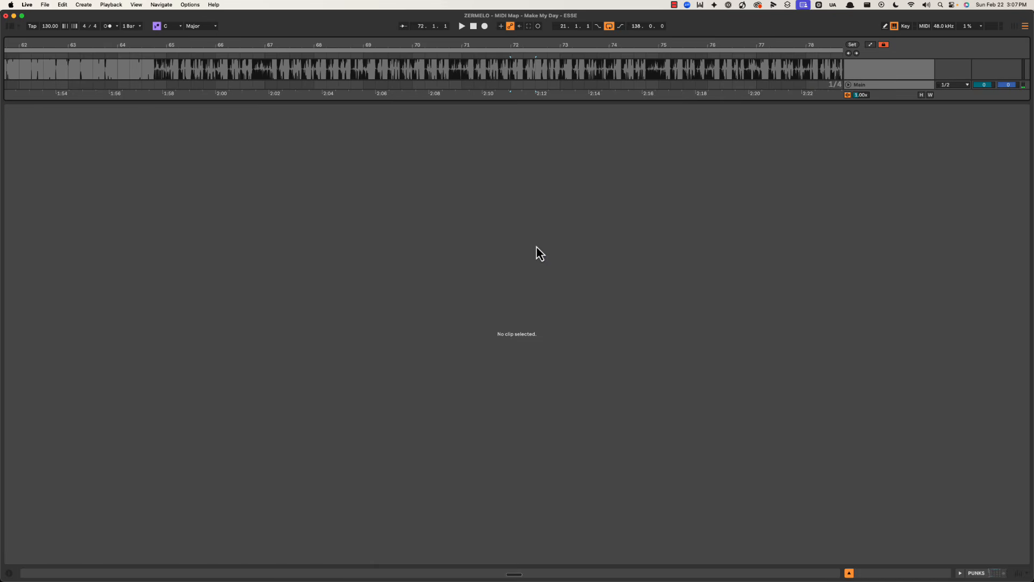
{"action": "key", "text": "super+alt+l"}
Step: Insert an empty MIDI clip on the EDIT track spanning bar 72, from 72.1.1 to 73.1.1
{"action": "left_click_drag", "start_coordinate": [515, 238], "coordinate": [566, 234]}
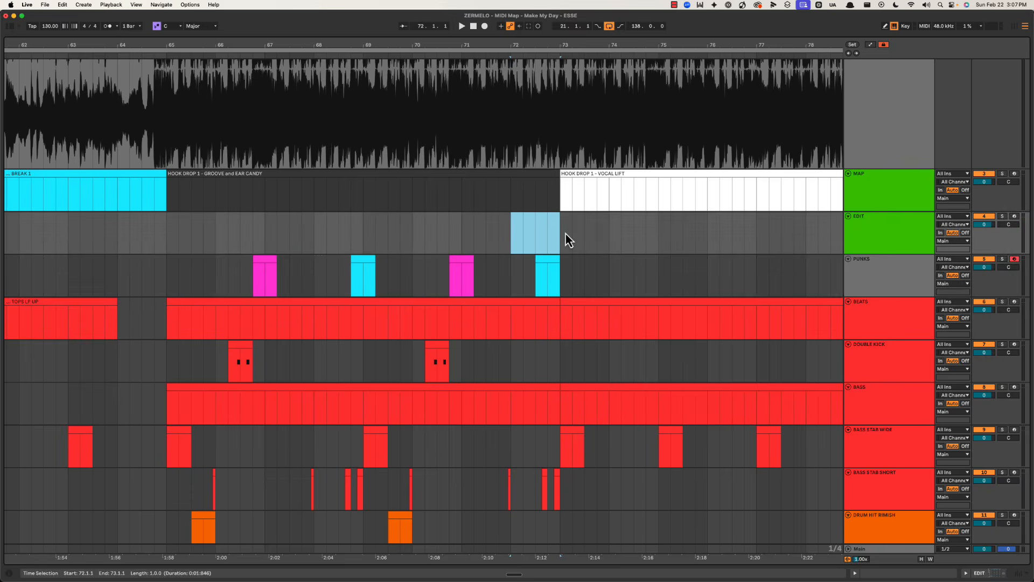
{"action": "key", "text": "super+shift+m"}
{"action": "key", "text": "super+alt+l"}
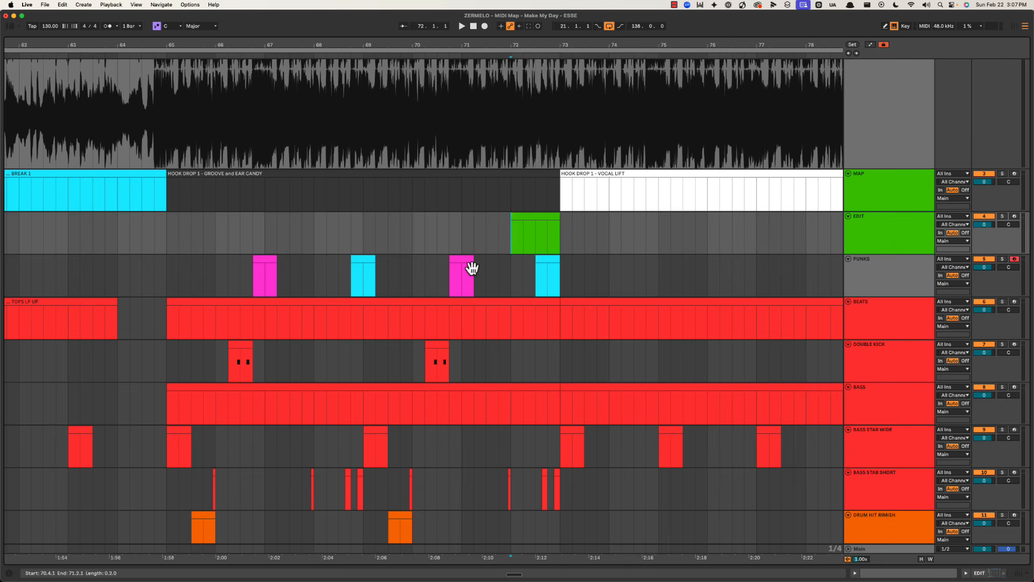
Step: Highlight 68.3.1–69.3.1 and the full 65.1.1–73.3.1 span on the PUNKS track to review the punctuation clips
{"action": "scroll", "coordinate": [471, 268], "scroll_direction": "left", "scroll_amount": 3}
{"action": "left_click_drag", "start_coordinate": [392, 274], "coordinate": [445, 274]}
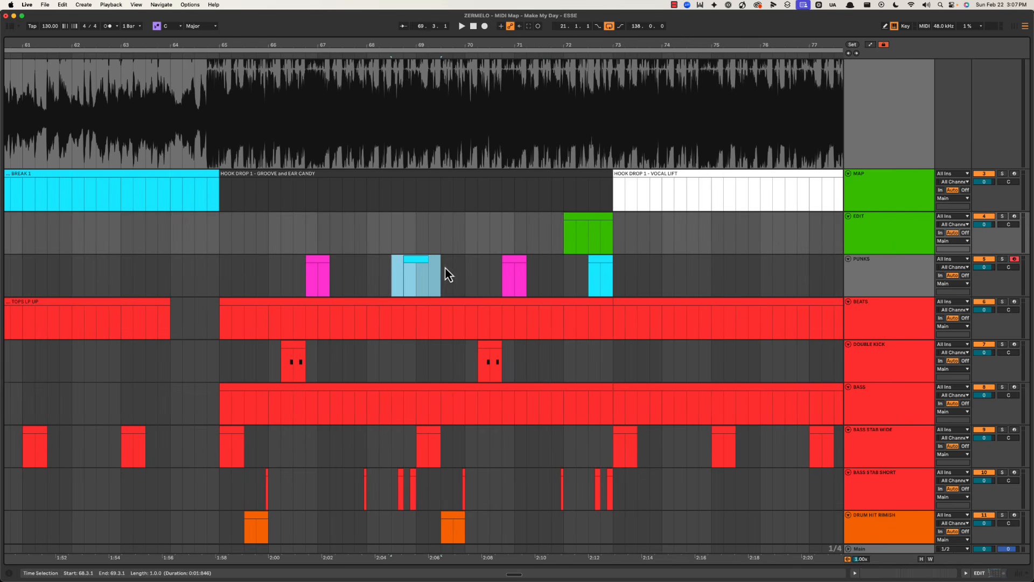
{"action": "left_click", "coordinate": [445, 275]}
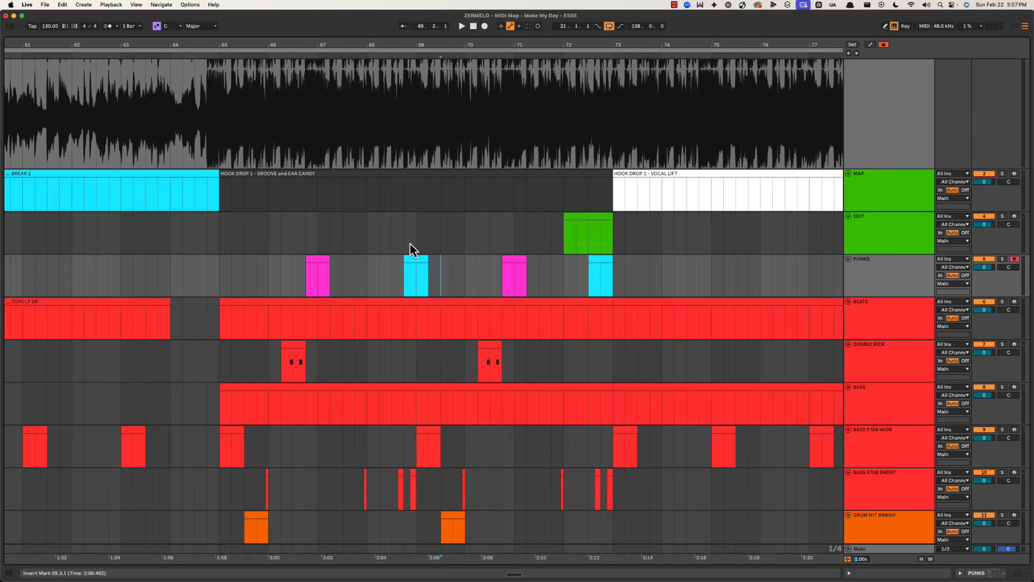
{"action": "left_click_drag", "start_coordinate": [221, 276], "coordinate": [649, 274]}
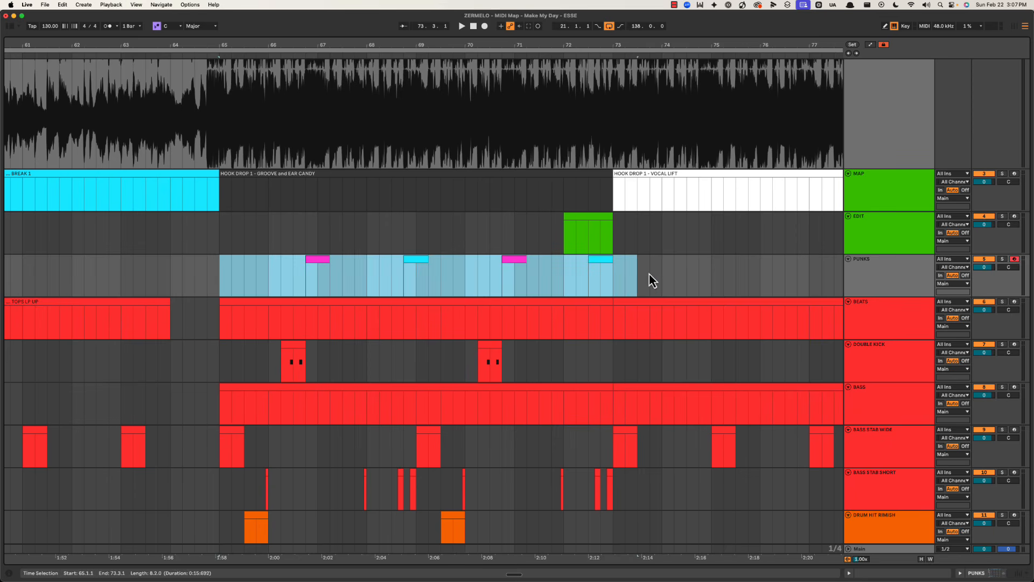
{"action": "left_click", "coordinate": [615, 277]}
Step: Compare the PUNKS clips by highlighting 68.3.1–69.4.1, 72.2.1–73.2.1 and the area around the first pink clip
{"action": "left_click_drag", "start_coordinate": [397, 273], "coordinate": [448, 270]}
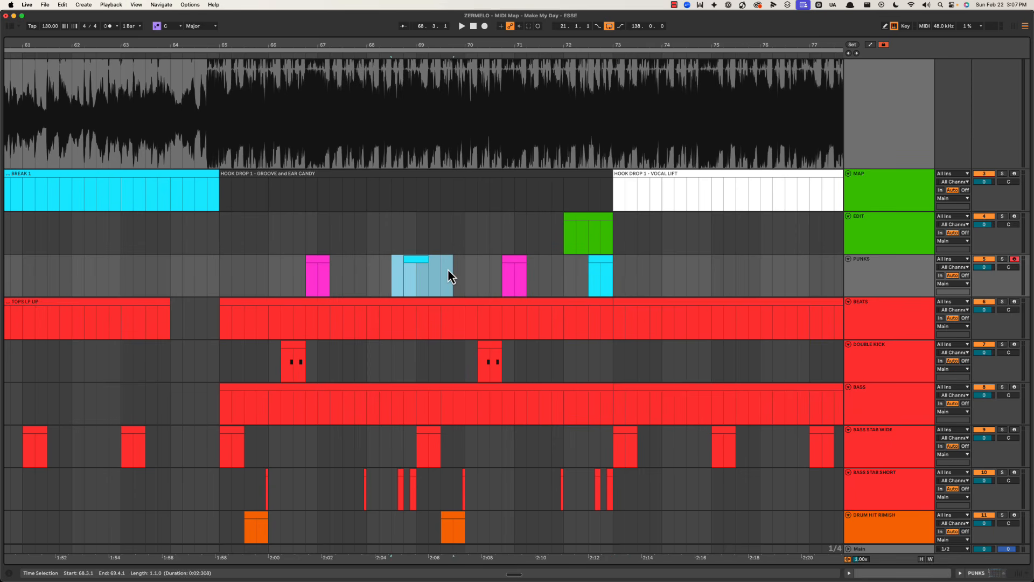
{"action": "left_click", "coordinate": [420, 266]}
{"action": "scroll", "coordinate": [420, 265], "scroll_direction": "left", "scroll_amount": 5}
{"action": "left_click", "coordinate": [740, 279]}
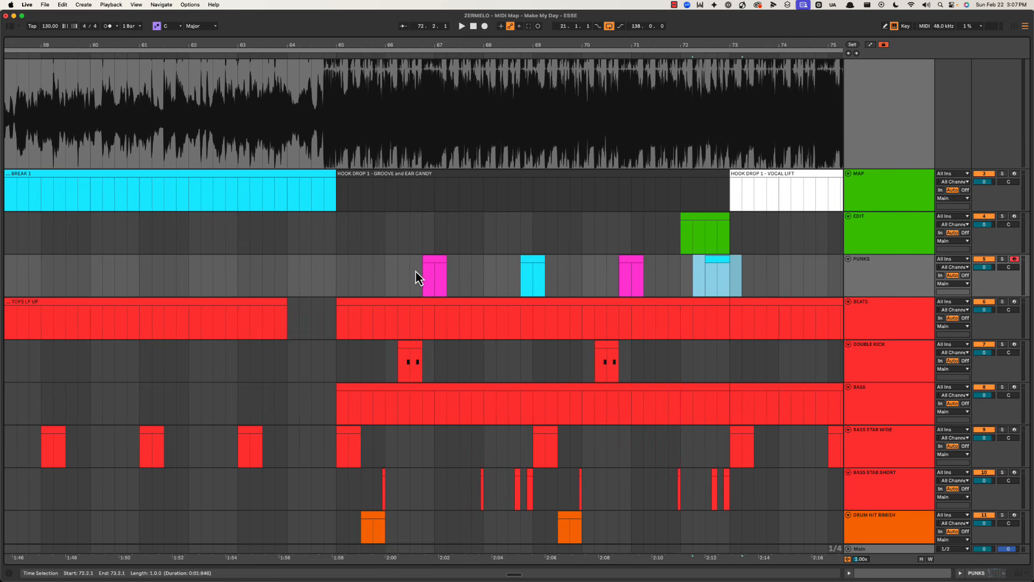
{"action": "left_click_drag", "start_coordinate": [414, 273], "coordinate": [459, 280]}
{"action": "left_click", "coordinate": [635, 293]}
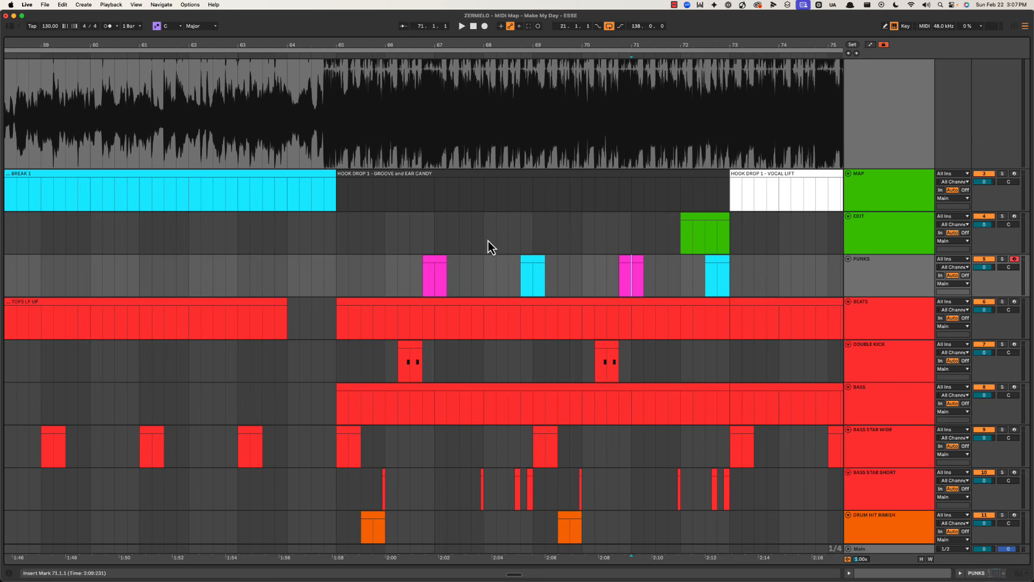
Step: Play HOOK DROP 1 from 65.1.1 with the tracks from MAP through IMPACT in view
{"action": "left_click", "coordinate": [338, 280]}
{"action": "scroll", "coordinate": [341, 280], "scroll_direction": "right", "scroll_amount": 2}
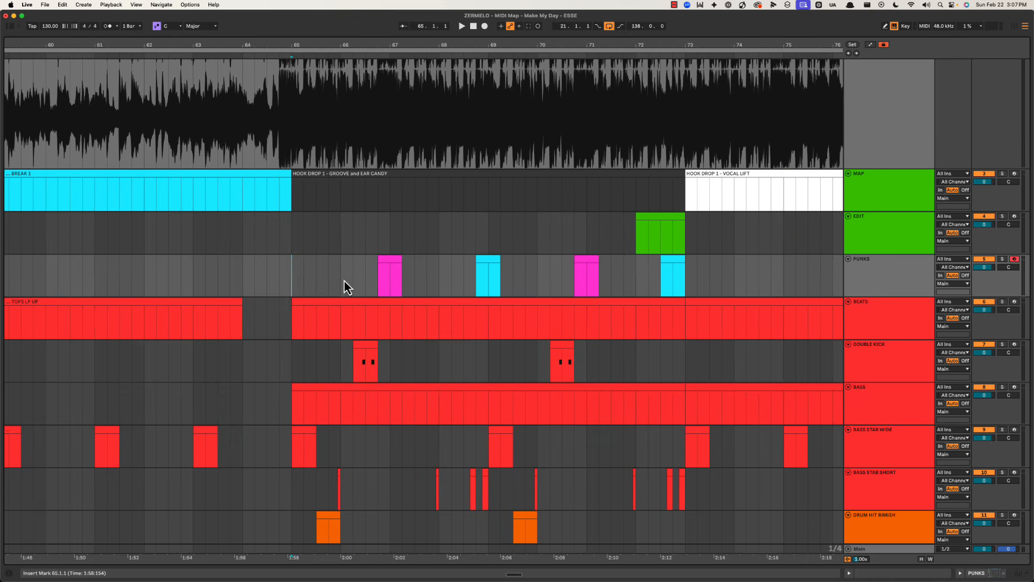
{"action": "left_click", "coordinate": [328, 279]}
{"action": "scroll", "coordinate": [332, 445], "scroll_direction": "down", "scroll_amount": 3}
{"action": "left_click", "coordinate": [292, 231]}
{"action": "scroll", "coordinate": [292, 230], "scroll_direction": "right", "scroll_amount": 3}
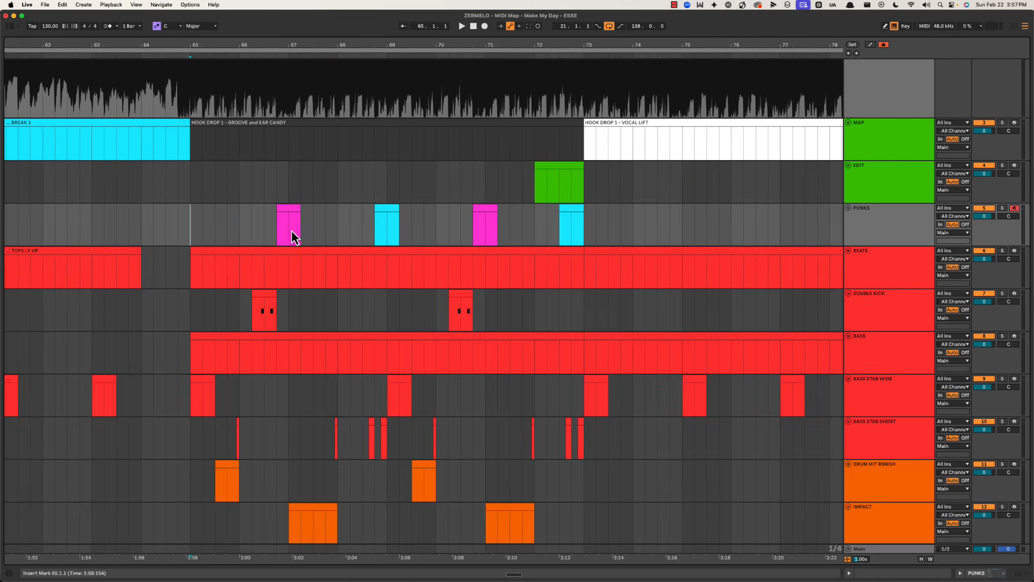
{"action": "key", "text": "space"}
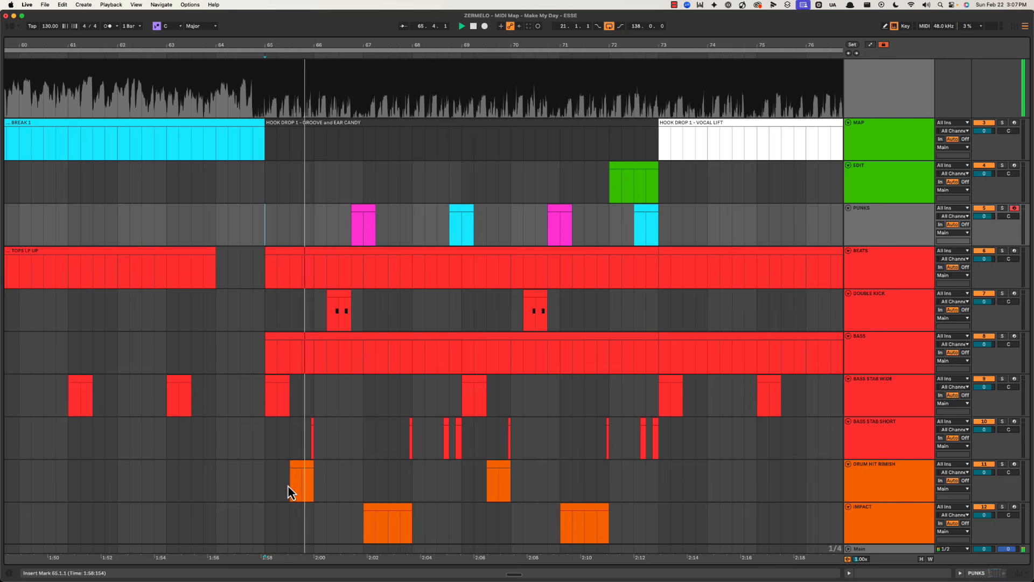
Step: Examine the first DRUM HIT RIMISH, DOUBLE KICK and pink PUNKS clips and how their positions relate
{"action": "left_click", "coordinate": [288, 483]}
{"action": "left_click_drag", "start_coordinate": [301, 213], "coordinate": [325, 220]}
{"action": "left_click", "coordinate": [334, 224]}
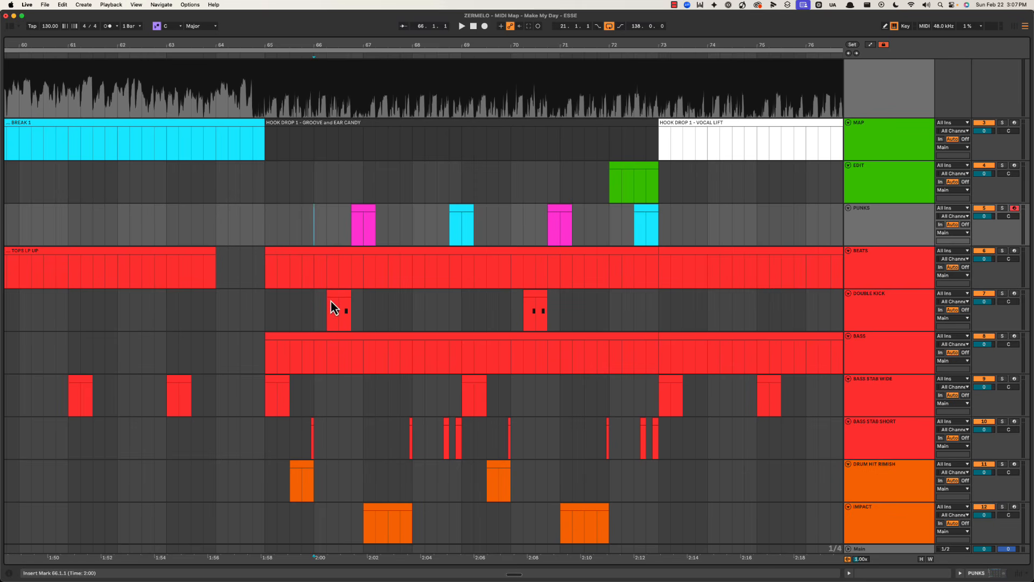
{"action": "left_click", "coordinate": [346, 309]}
{"action": "left_click", "coordinate": [360, 221]}
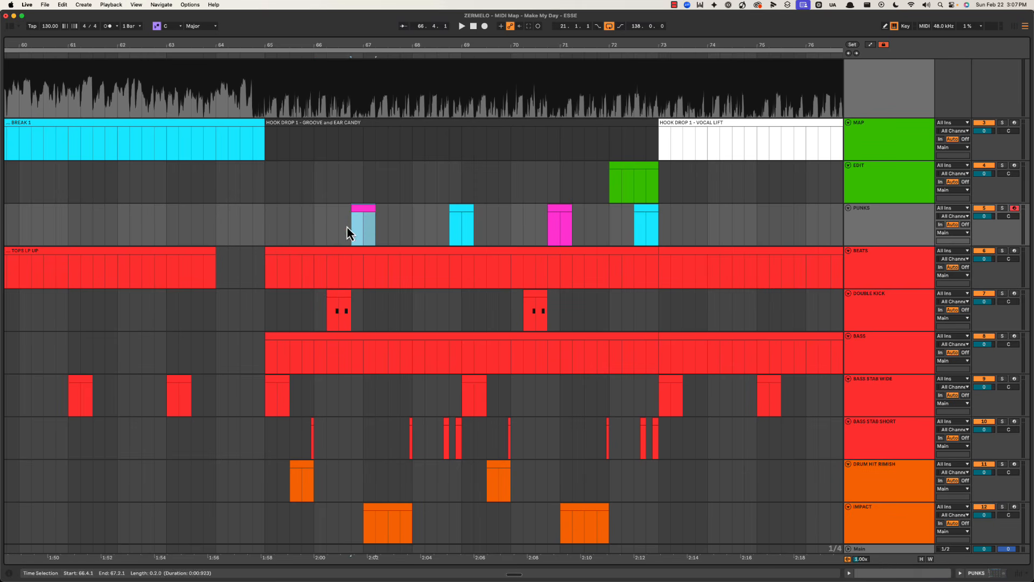
Step: Play from 66.1.1 and check the first DOUBLE KICK clip against the pink PUNKS clip
{"action": "left_click", "coordinate": [315, 230]}
{"action": "key", "text": "space"}
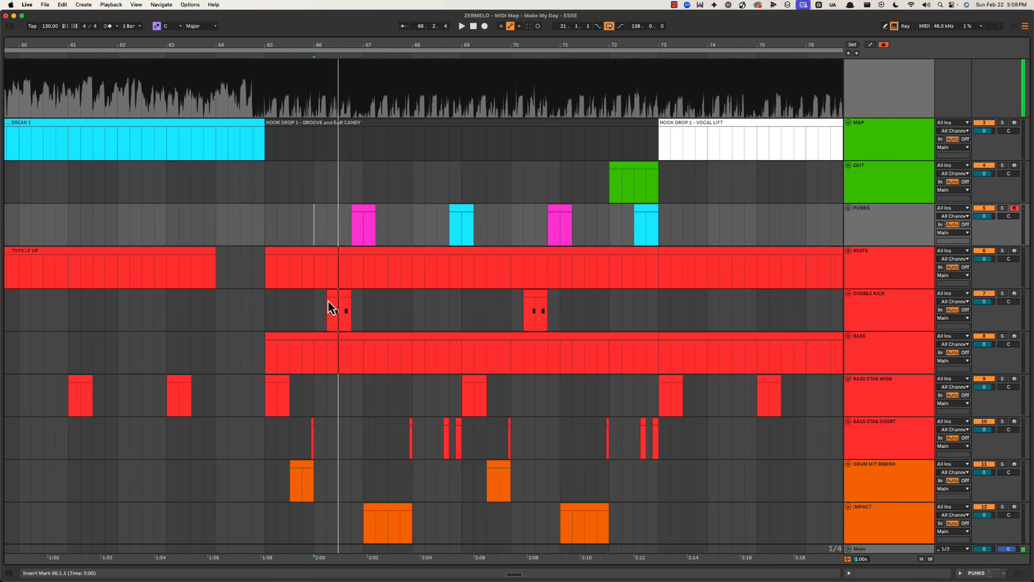
{"action": "left_click", "coordinate": [331, 308]}
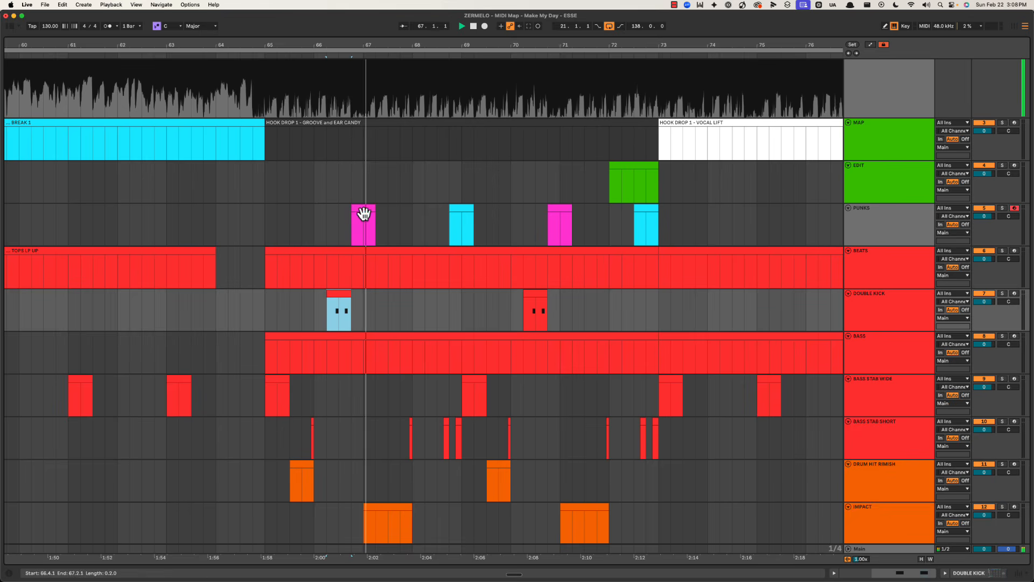
{"action": "key", "text": "space"}
Step: Inspect the IMPACT clip at 67.1.1–68.1.1 and highlight across the tracks from PUNKS at 67.3.1 to compare the parts
{"action": "left_click", "coordinate": [370, 509]}
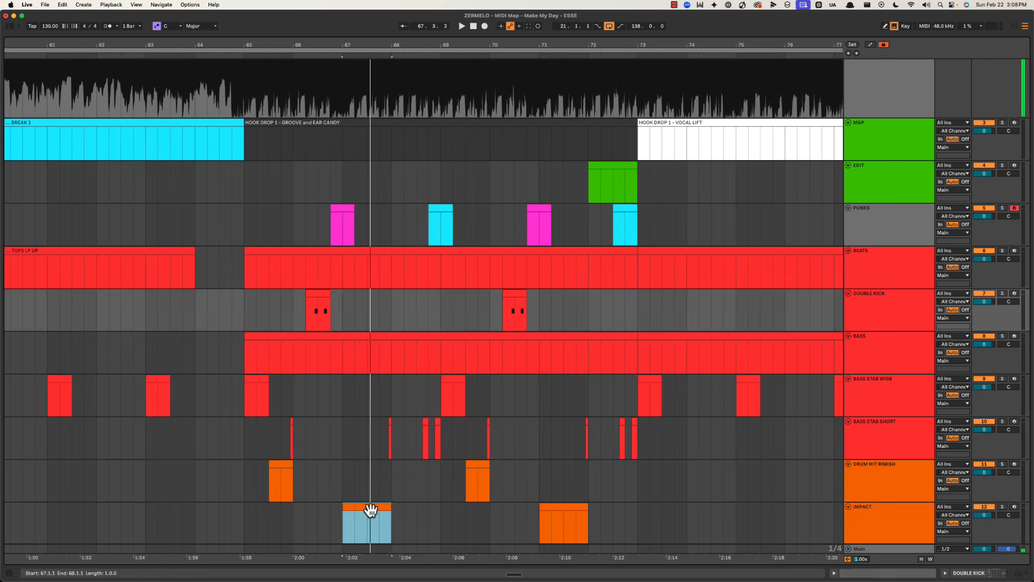
{"action": "left_click_drag", "start_coordinate": [358, 194], "coordinate": [351, 523]}
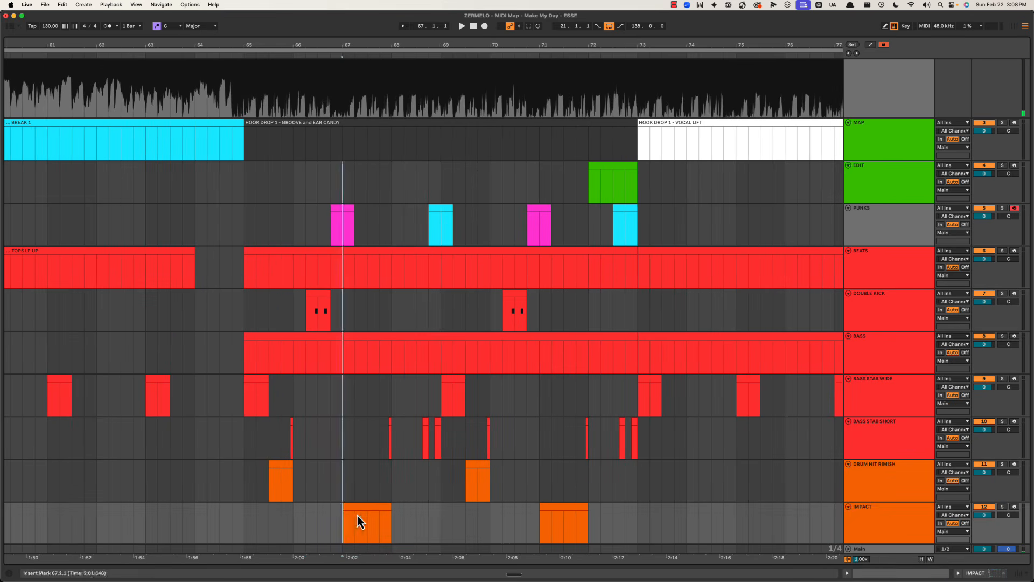
{"action": "left_click", "coordinate": [357, 521]}
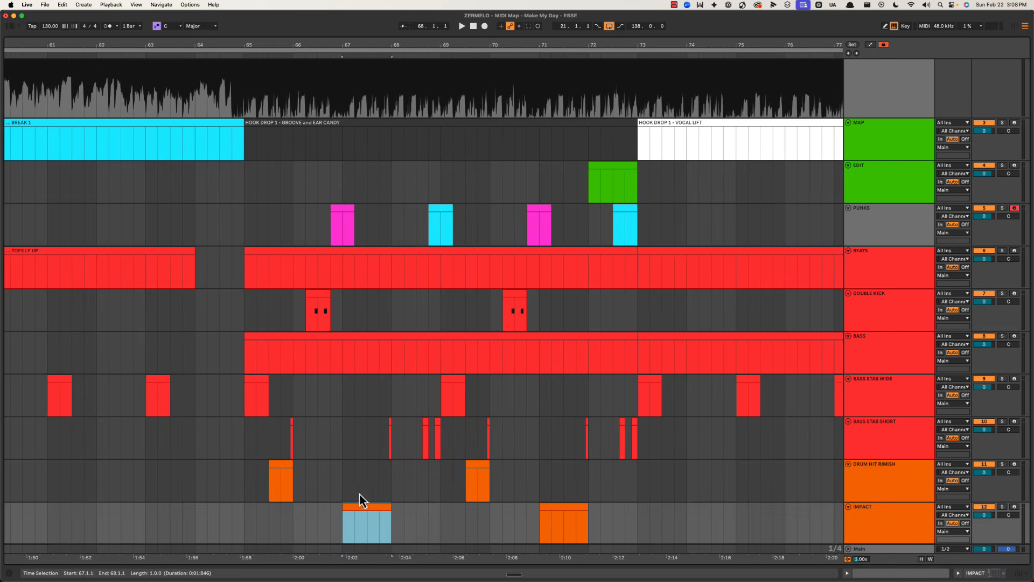
{"action": "left_click_drag", "start_coordinate": [370, 232], "coordinate": [427, 432]}
{"action": "left_click", "coordinate": [366, 227]}
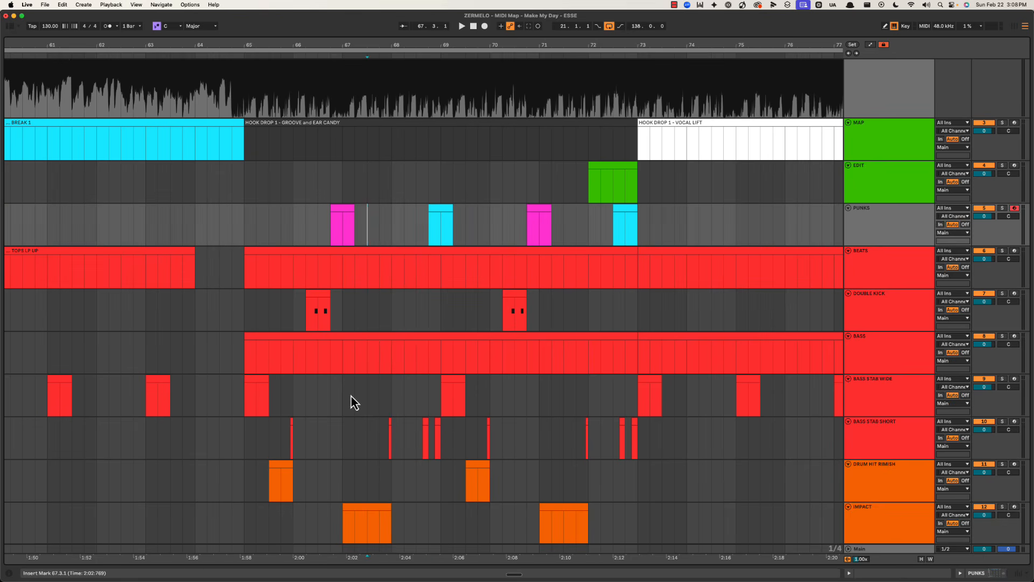
Step: Play from 67.3.1 and check the first CLAP FILL clip at 67.3.1–68.1.1 against the reference
{"action": "key", "text": "space"}
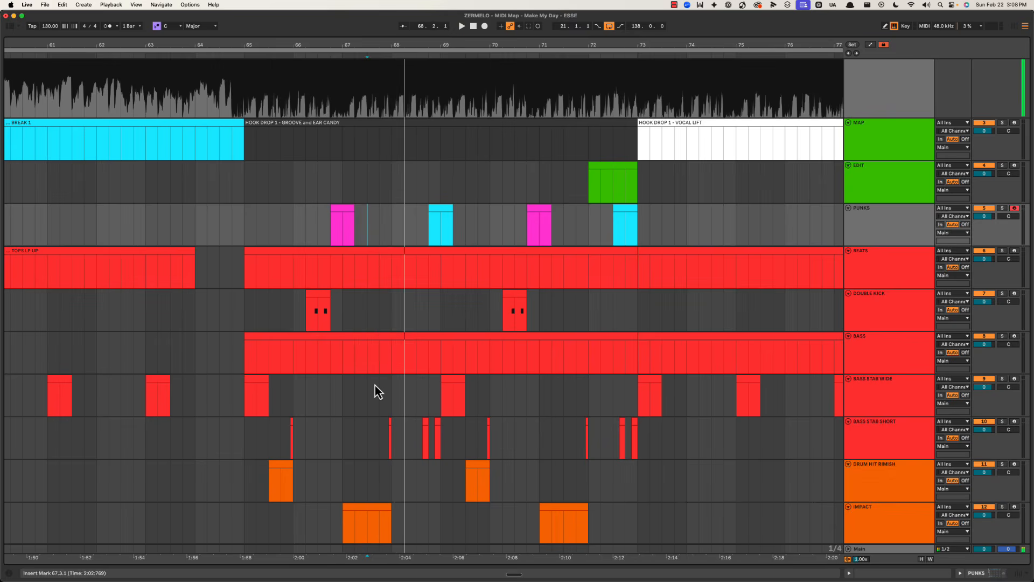
{"action": "scroll", "coordinate": [376, 390], "scroll_direction": "down", "scroll_amount": 5}
{"action": "key", "text": "space"}
{"action": "left_click", "coordinate": [382, 394]}
{"action": "scroll", "coordinate": [381, 389], "scroll_direction": "up", "scroll_amount": 1}
{"action": "key", "text": "space"}
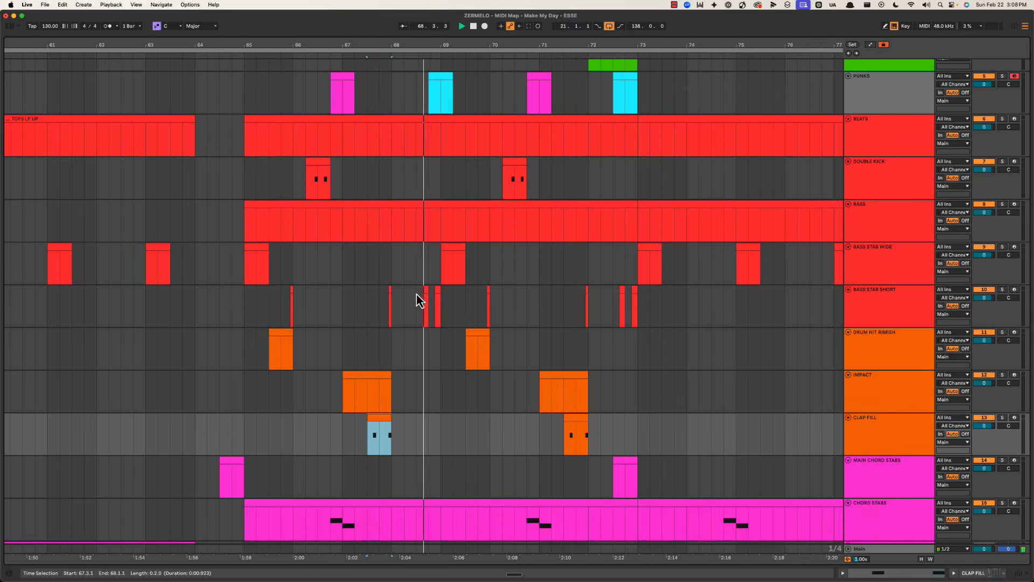
Step: Inspect the first blue PUNKS clip at 68.4.1–69.2.1 and compare its position with the tracks below
{"action": "left_click_drag", "start_coordinate": [429, 93], "coordinate": [461, 95]}
{"action": "key", "text": "space"}
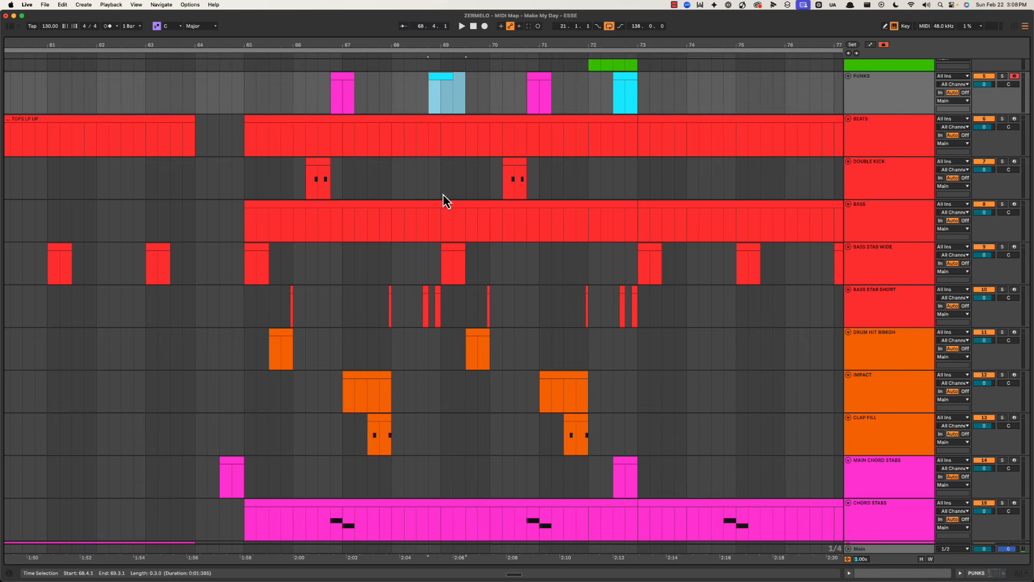
{"action": "scroll", "coordinate": [454, 108], "scroll_direction": "up", "scroll_amount": 1}
{"action": "left_click", "coordinate": [451, 100]}
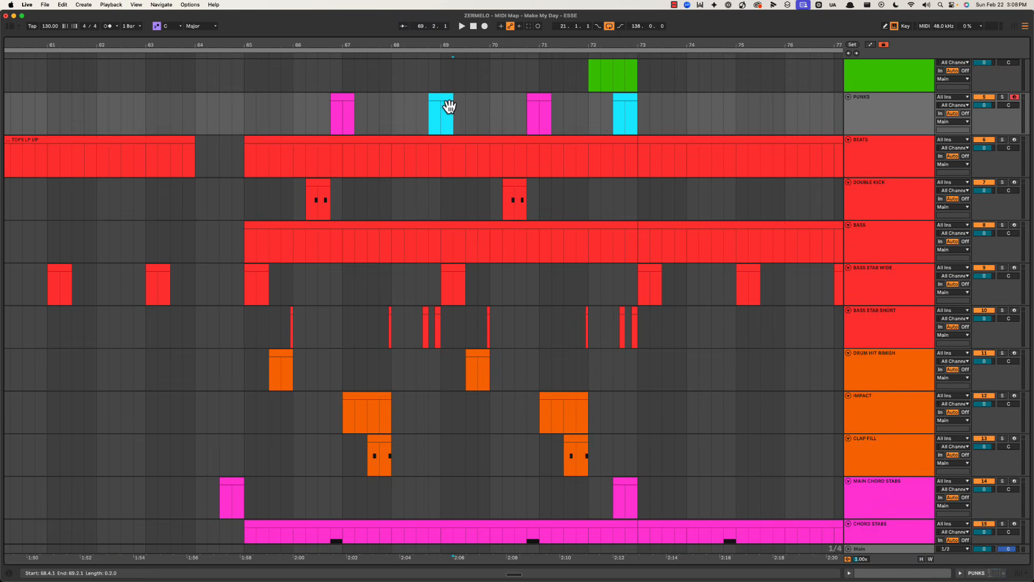
{"action": "left_click", "coordinate": [450, 110]}
{"action": "scroll", "coordinate": [455, 124], "scroll_direction": "up", "scroll_amount": 1}
{"action": "left_click", "coordinate": [443, 113]}
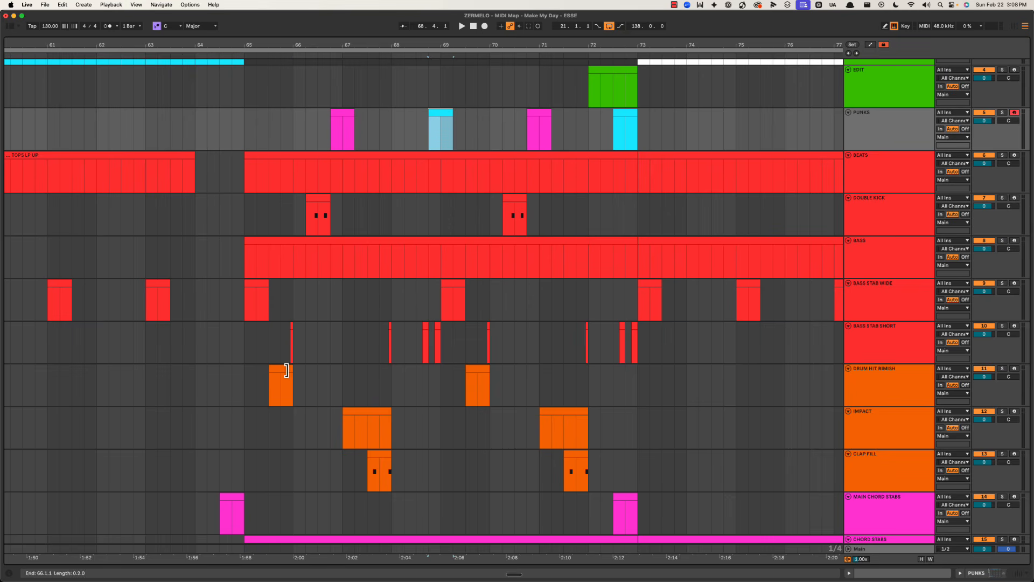
Step: Copy both DRUM HIT RIMISH clips and both CLAP FILL clips onto PUNKS at 65.3.1, 69.3.1, 67.3.1 and 71.3.1
{"action": "left_click_drag", "start_coordinate": [279, 376], "coordinate": [285, 136]}
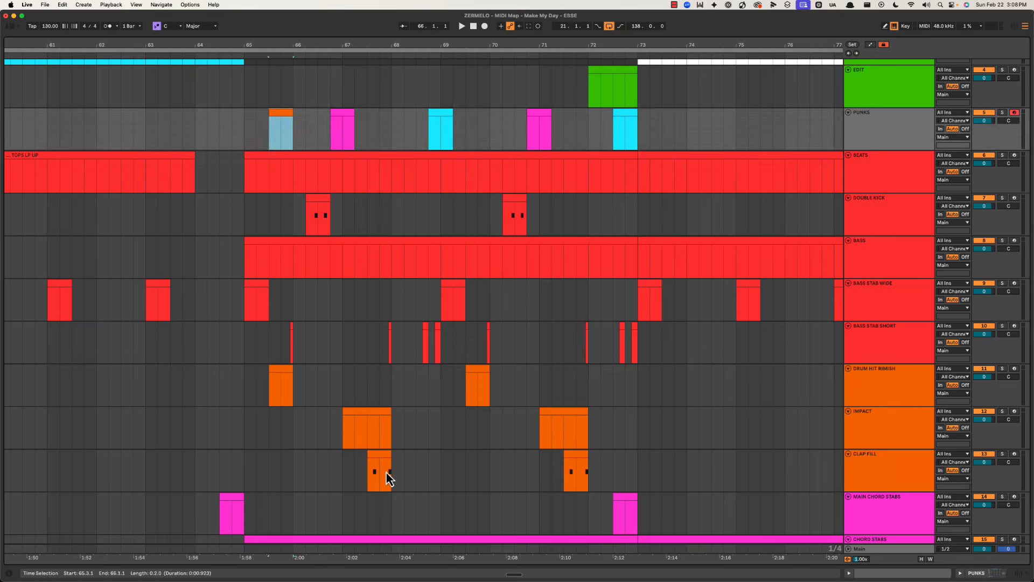
{"action": "left_click_drag", "start_coordinate": [386, 472], "coordinate": [394, 152]}
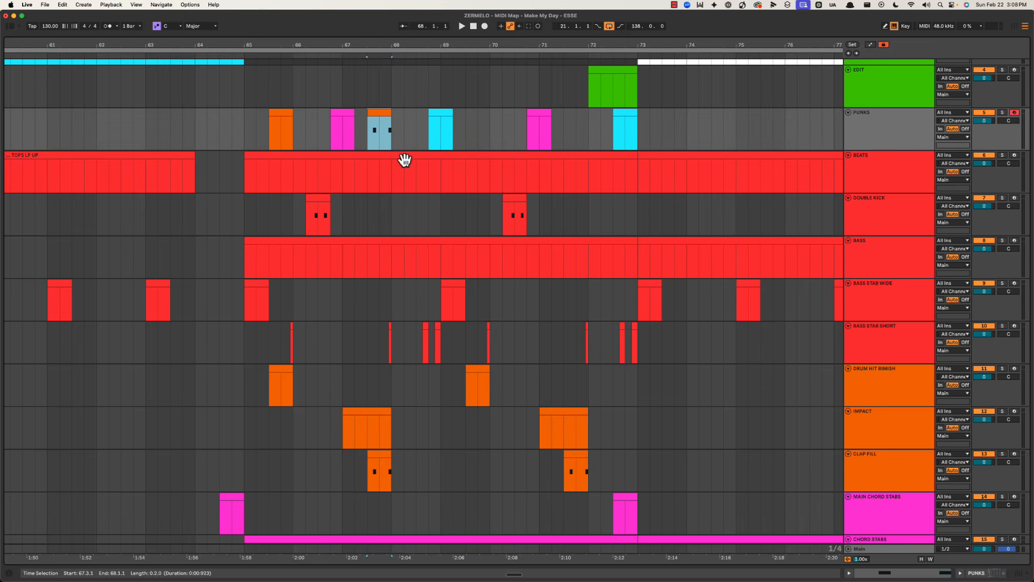
{"action": "left_click", "coordinate": [447, 117]}
{"action": "key", "text": "space"}
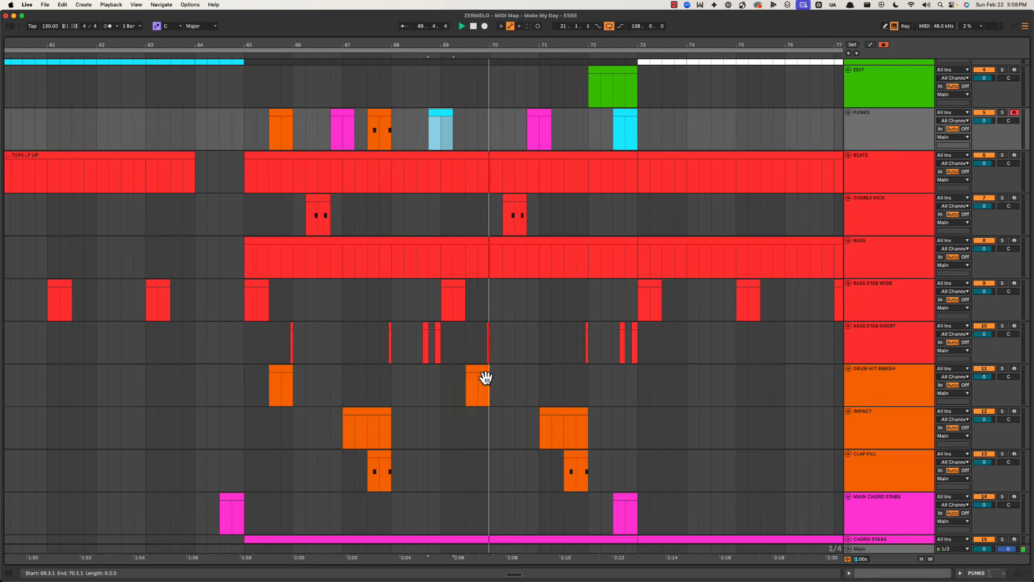
{"action": "left_click_drag", "start_coordinate": [483, 377], "coordinate": [480, 127]}
{"action": "key", "text": "space"}
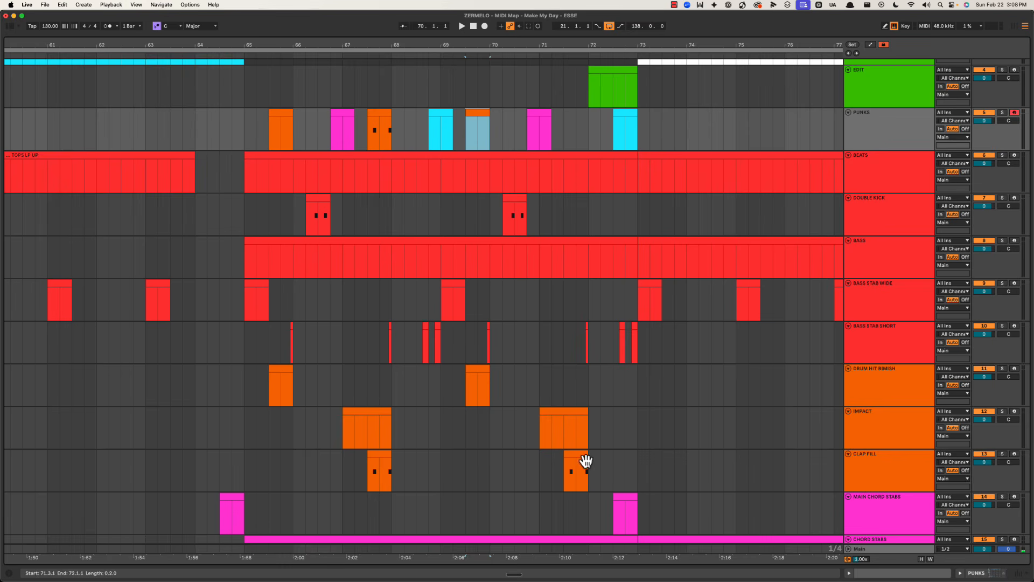
{"action": "left_click_drag", "start_coordinate": [584, 461], "coordinate": [578, 141]}
{"action": "scroll", "coordinate": [549, 275], "scroll_direction": "up", "scroll_amount": 3}
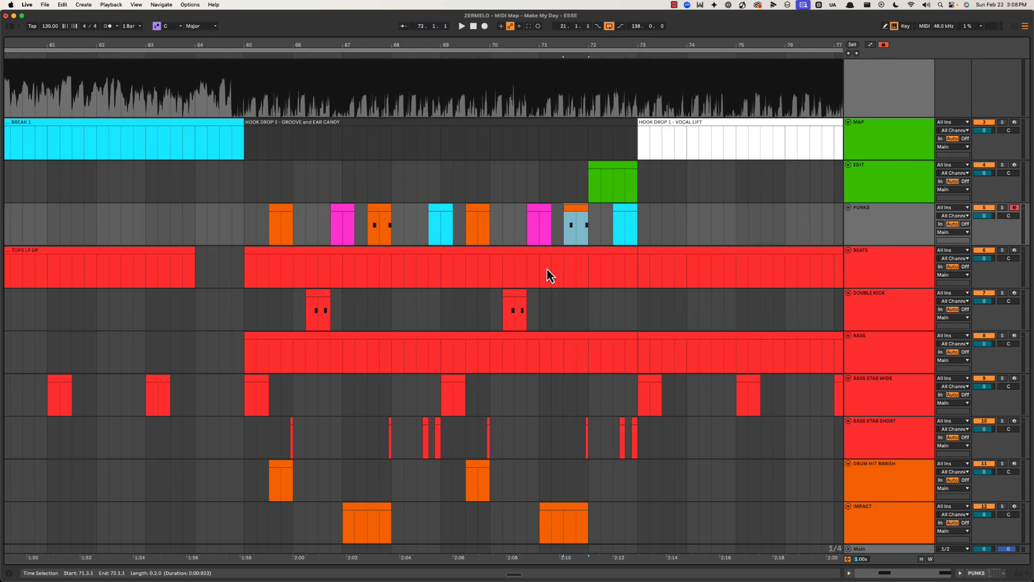
Step: Highlight PUNKS from 65.1.1 to 73.1.1 to review the punctuation across all eight bars
{"action": "left_click", "coordinate": [437, 189]}
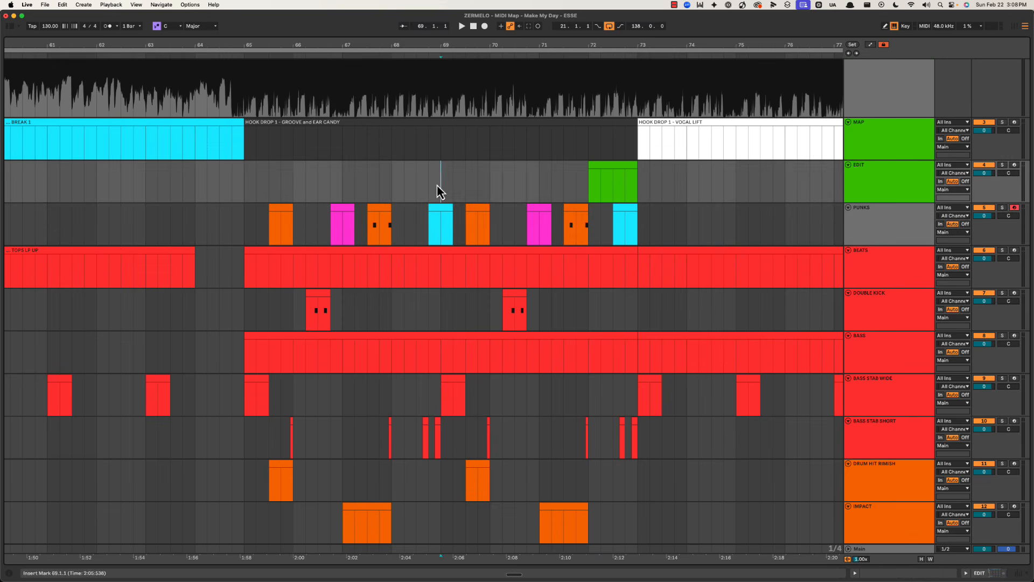
{"action": "left_click", "coordinate": [246, 233]}
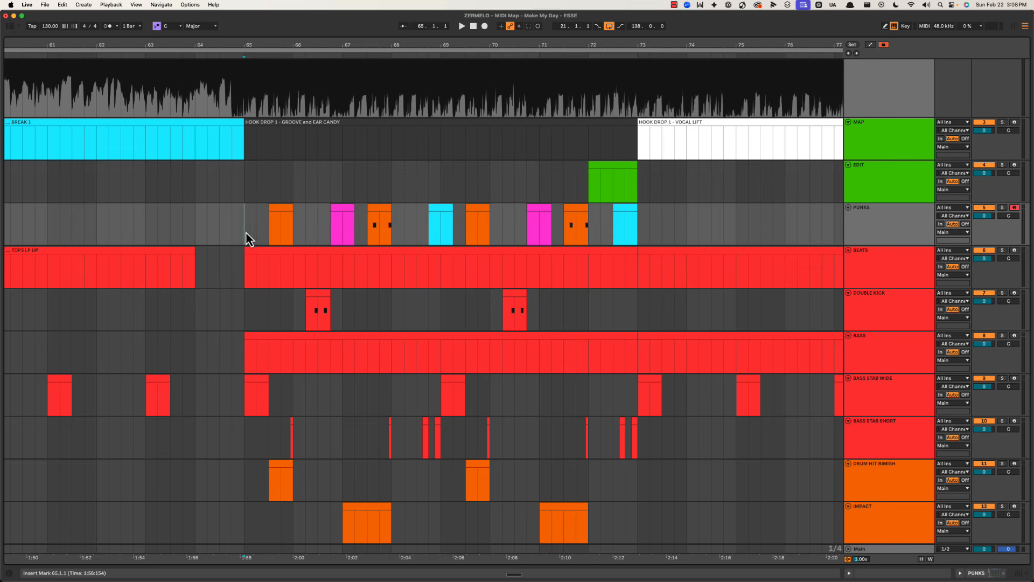
{"action": "left_click", "coordinate": [637, 226], "text": "shift"}
{"action": "left_click", "coordinate": [414, 183]}
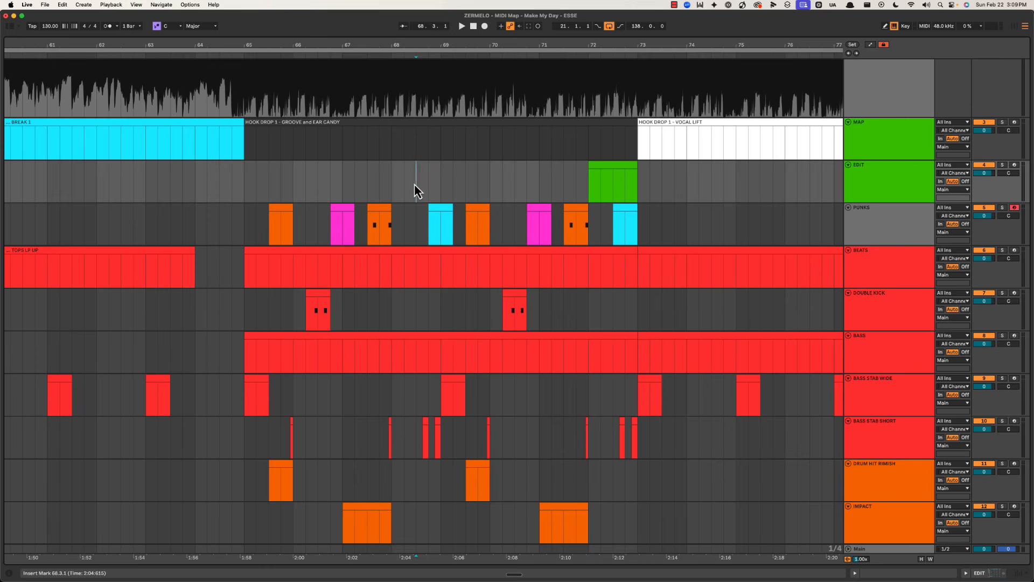
Step: Go through the blue, pink and orange PUNKS clips one by one to compare how each sound recurs
{"action": "left_click", "coordinate": [441, 215]}
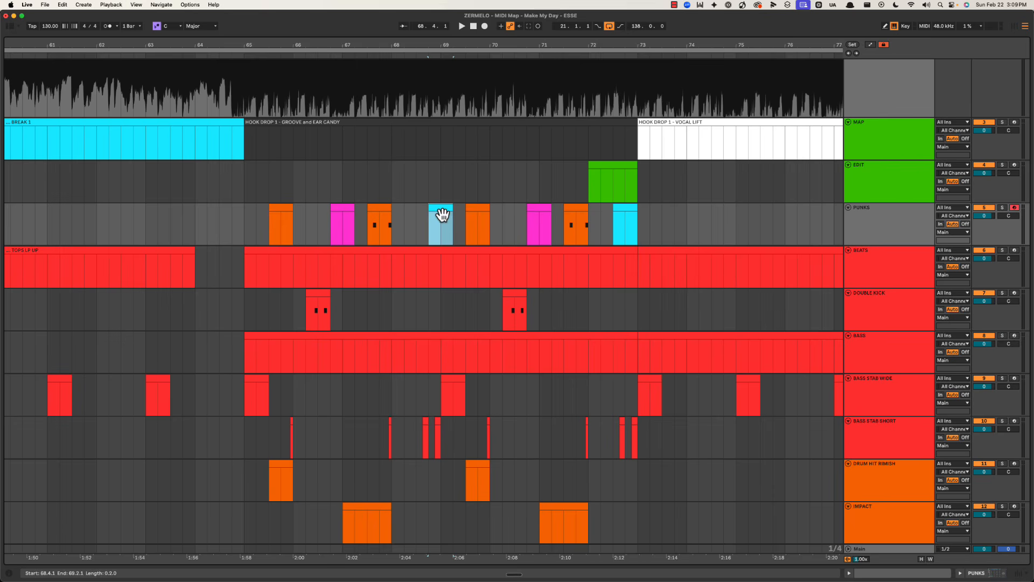
{"action": "key", "text": "shift+Left"}
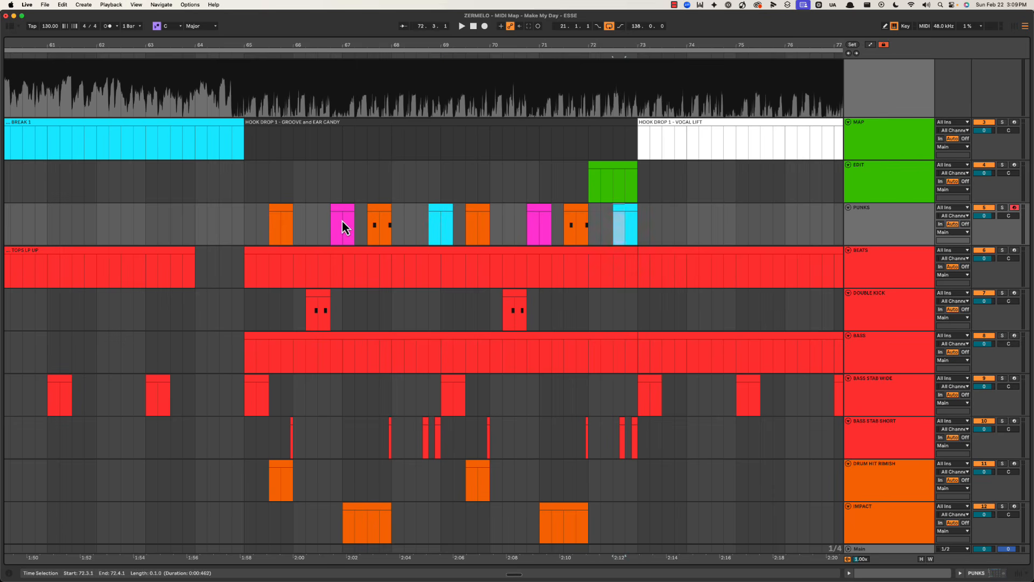
{"action": "left_click", "coordinate": [342, 221]}
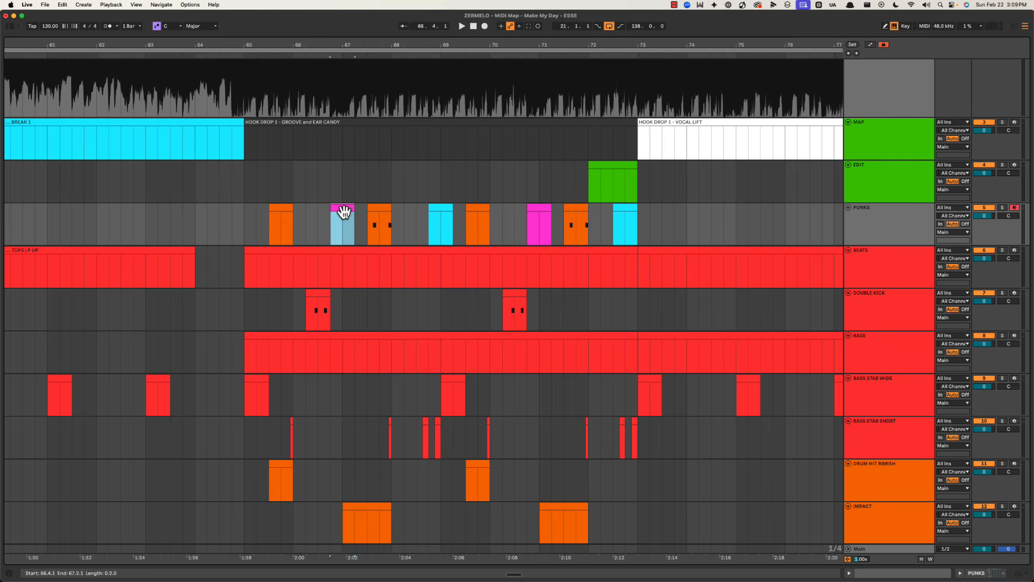
{"action": "left_click", "coordinate": [544, 212]}
{"action": "left_click", "coordinate": [289, 207]}
{"action": "left_click", "coordinate": [388, 208]}
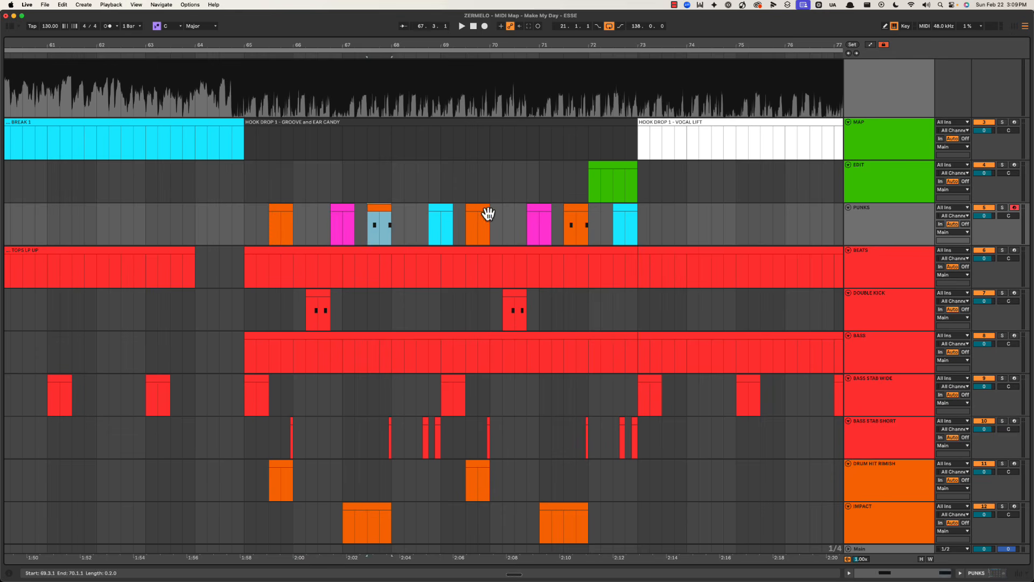
{"action": "left_click", "coordinate": [485, 213]}
{"action": "left_click", "coordinate": [574, 213]}
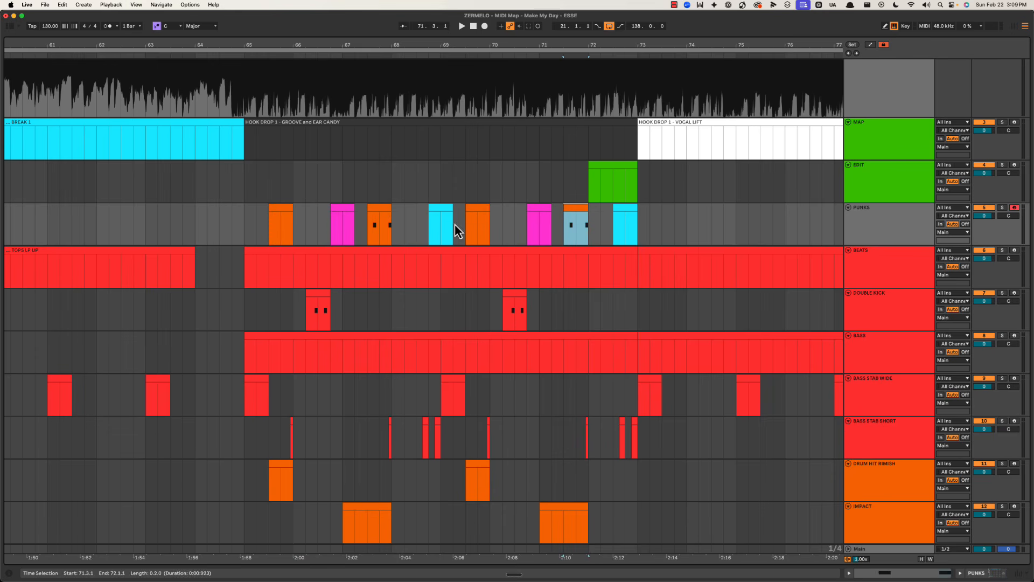
Step: Examine the order and spacing of the PUNKS clips within the wider arrangement, highlighting them from 65.1.1
{"action": "left_click_drag", "start_coordinate": [268, 209], "coordinate": [642, 225]}
{"action": "left_click", "coordinate": [641, 226]}
{"action": "left_click_drag", "start_coordinate": [518, 44], "coordinate": [468, 41]}
{"action": "left_click", "coordinate": [346, 226]}
{"action": "left_click", "coordinate": [396, 215]}
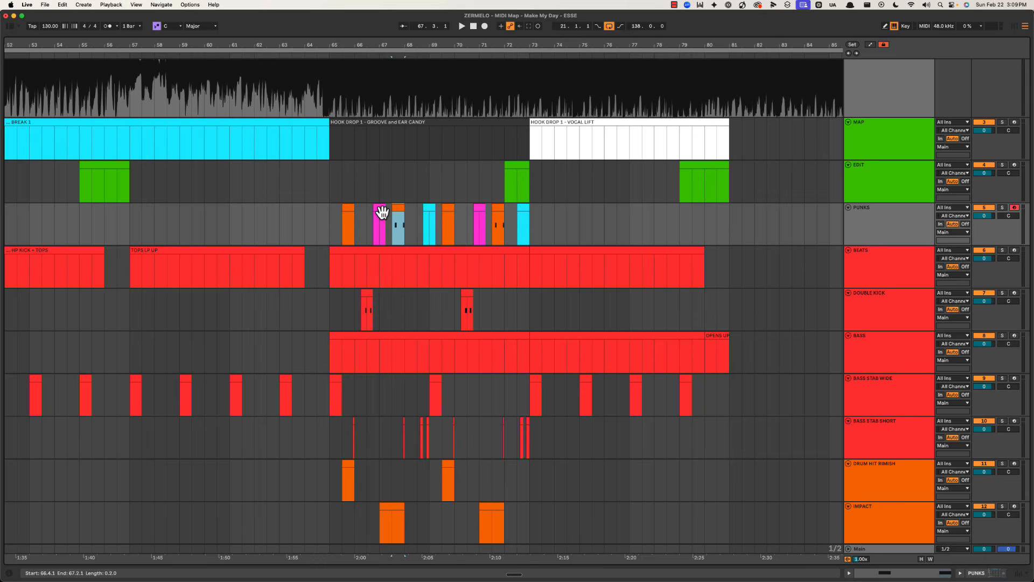
{"action": "left_click", "coordinate": [380, 213]}
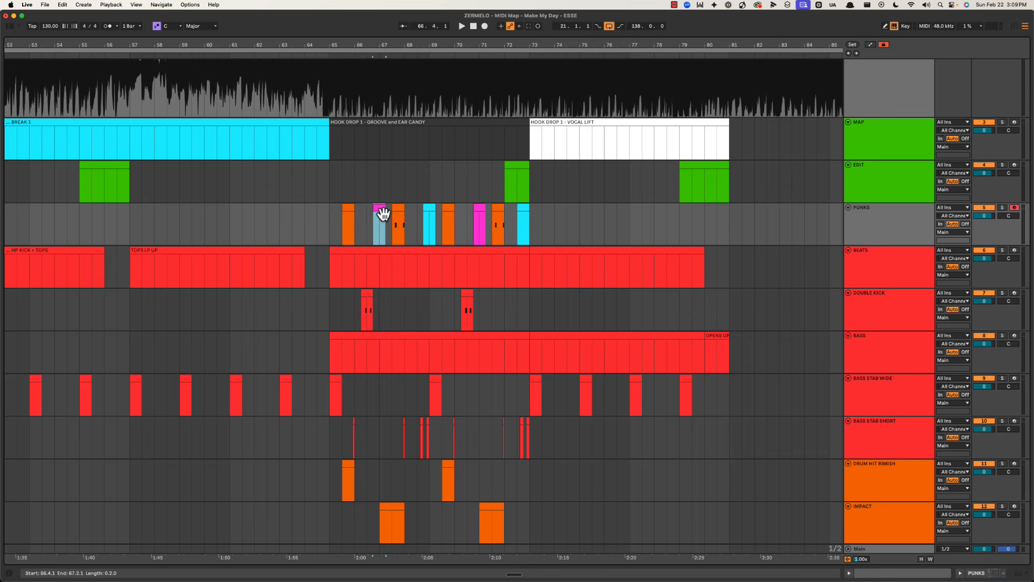
{"action": "left_click", "coordinate": [432, 215]}
{"action": "left_click", "coordinate": [479, 218]}
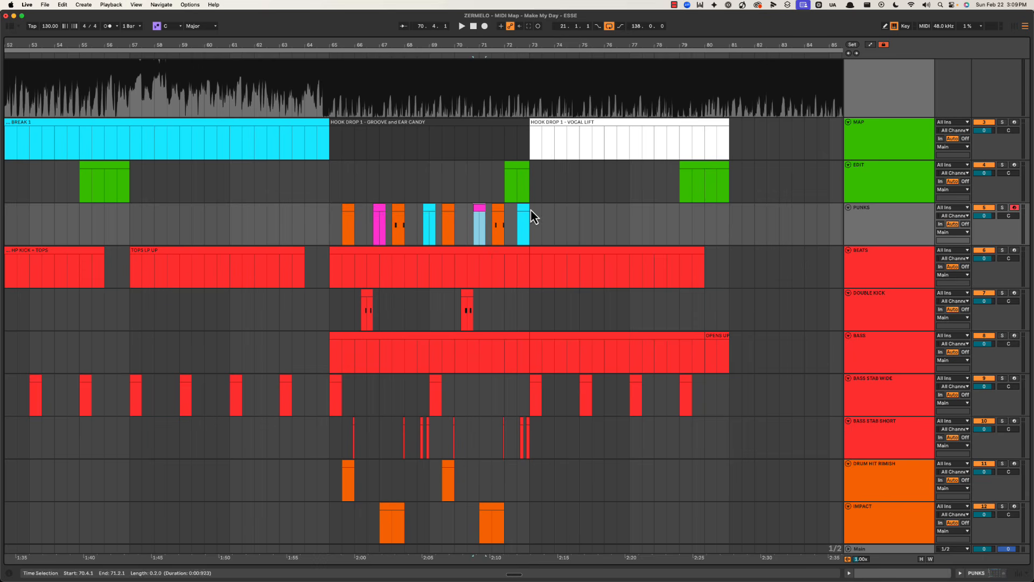
{"action": "mouse_move", "coordinate": [530, 215]}
{"action": "left_mouse_down"}
{"action": "mouse_move", "coordinate": [328, 219]}
{"action": "mouse_move", "coordinate": [532, 227]}
{"action": "left_mouse_up"}
{"action": "left_click", "coordinate": [328, 219]}
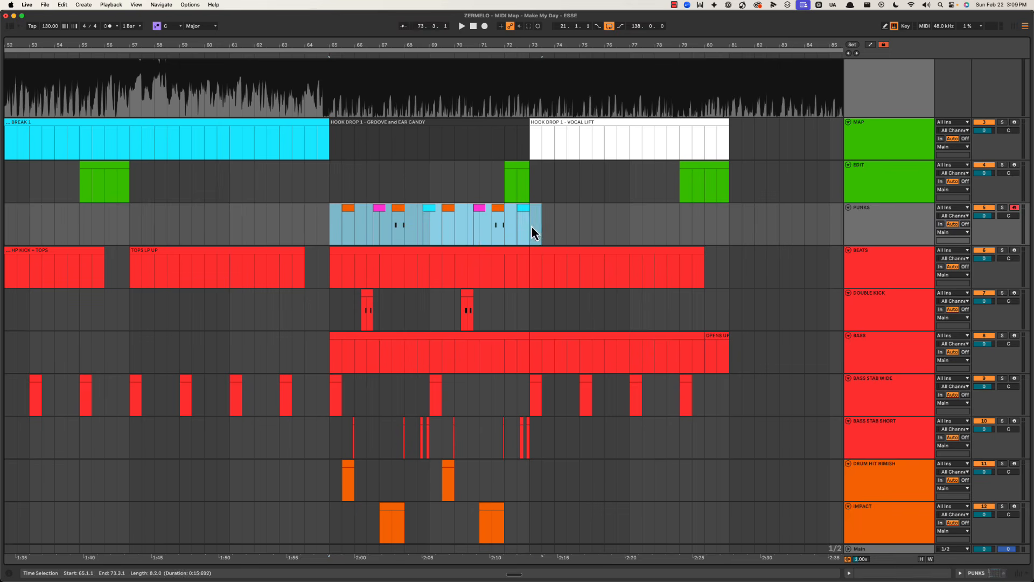
Step: Change the PUNKS track colour to the green used for MAP and EDIT
{"action": "right_click", "coordinate": [873, 231]}
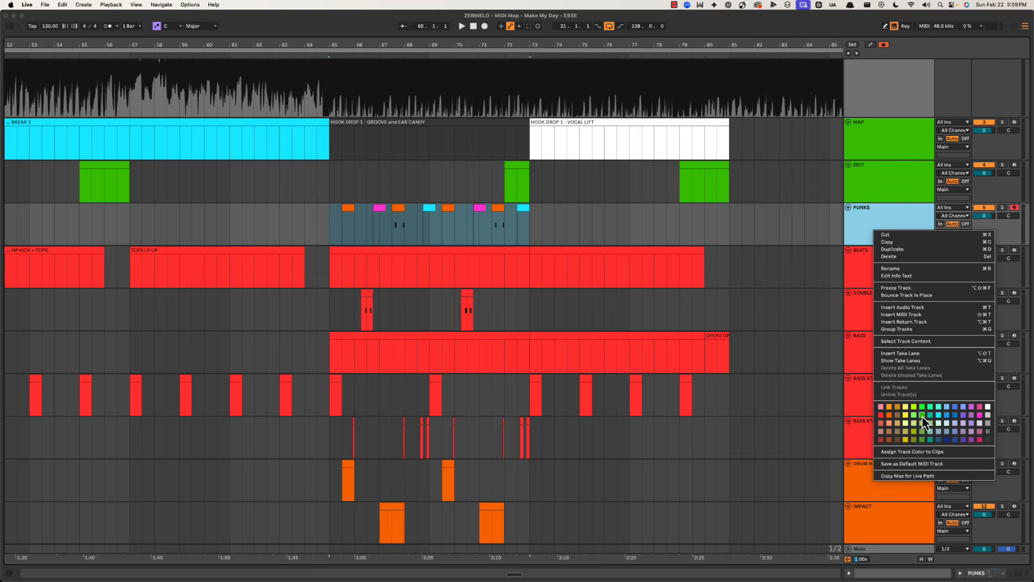
{"action": "left_click", "coordinate": [922, 415]}
{"action": "left_click", "coordinate": [885, 234]}
Step: Duplicate the PUNKS clips from 65.1.1–73.1.1 into the HOOK DROP 1 - VOCAL LIFT section at 73.1.1–81.1.1
{"action": "scroll", "coordinate": [622, 257], "scroll_direction": "right", "scroll_amount": 5}
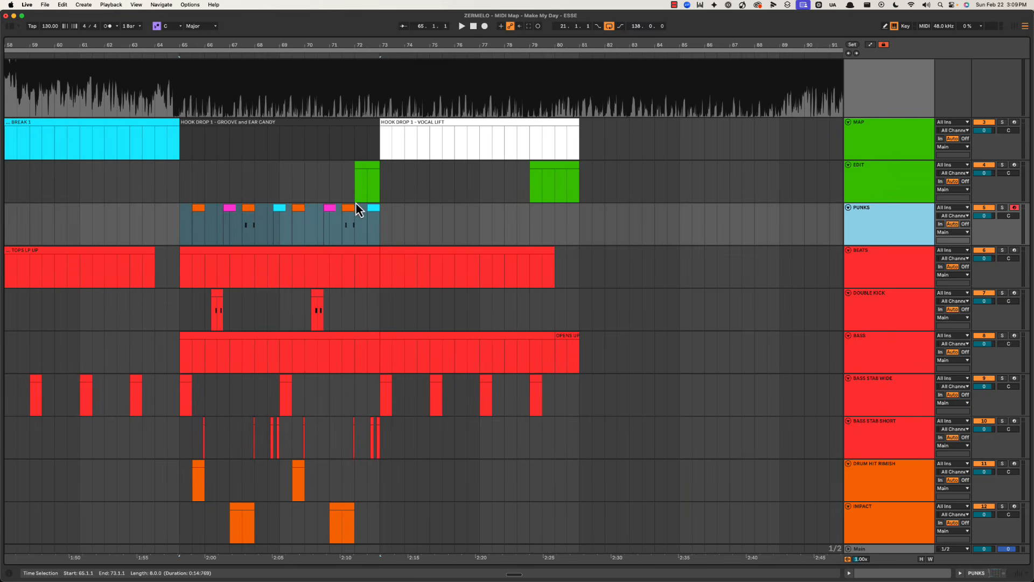
{"action": "left_click_drag", "start_coordinate": [382, 222], "coordinate": [580, 221]}
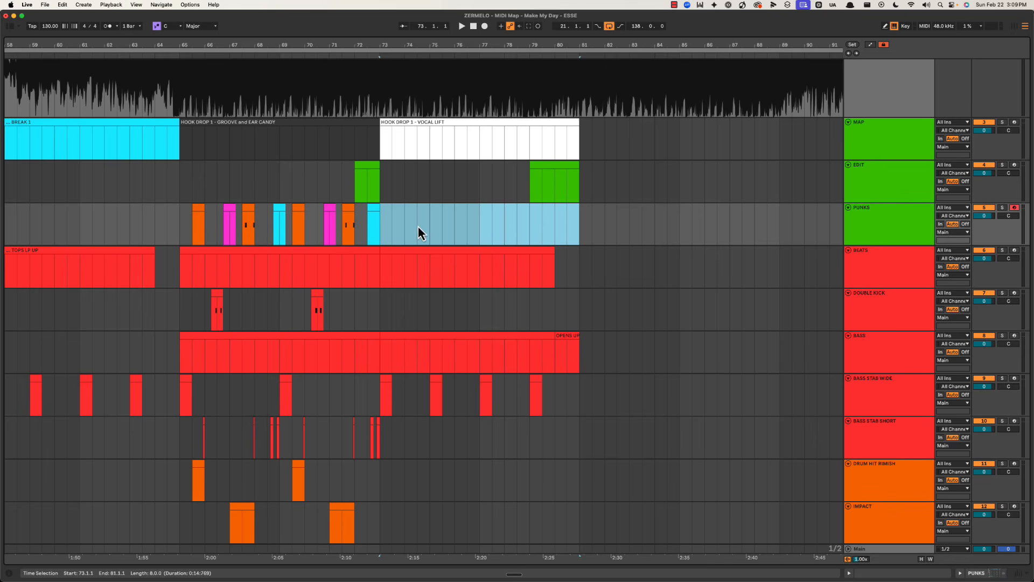
{"action": "left_click_drag", "start_coordinate": [178, 235], "coordinate": [373, 229]}
{"action": "key", "text": "super+d"}
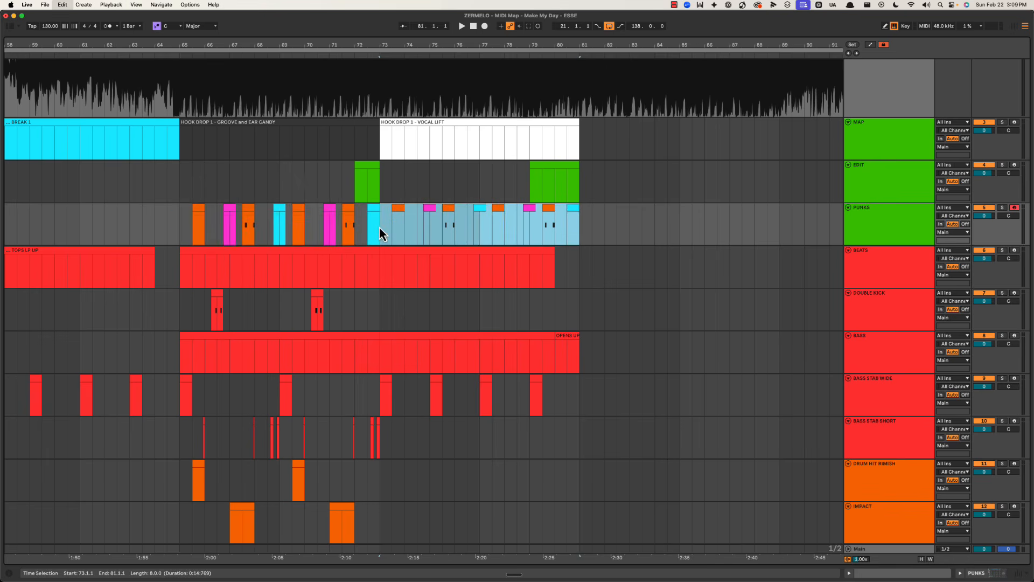
Step: Highlight the HOOK DROP 1 - VOCAL LIFT section from 73.1.1 to 81.1.1 across MAP through DOUBLE KICK for review
{"action": "left_click", "coordinate": [386, 139]}
{"action": "left_click", "coordinate": [582, 315], "text": "shift"}
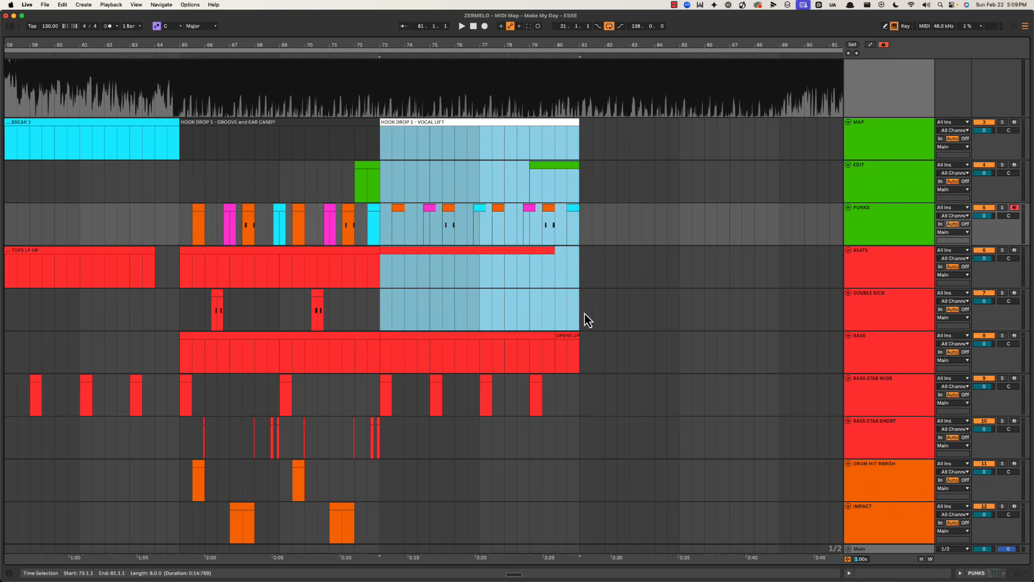
{"action": "left_click", "coordinate": [531, 310]}
{"action": "scroll", "coordinate": [486, 343], "scroll_direction": "down", "scroll_amount": 5}
{"action": "scroll", "coordinate": [398, 365], "scroll_direction": "down", "scroll_amount": 3}
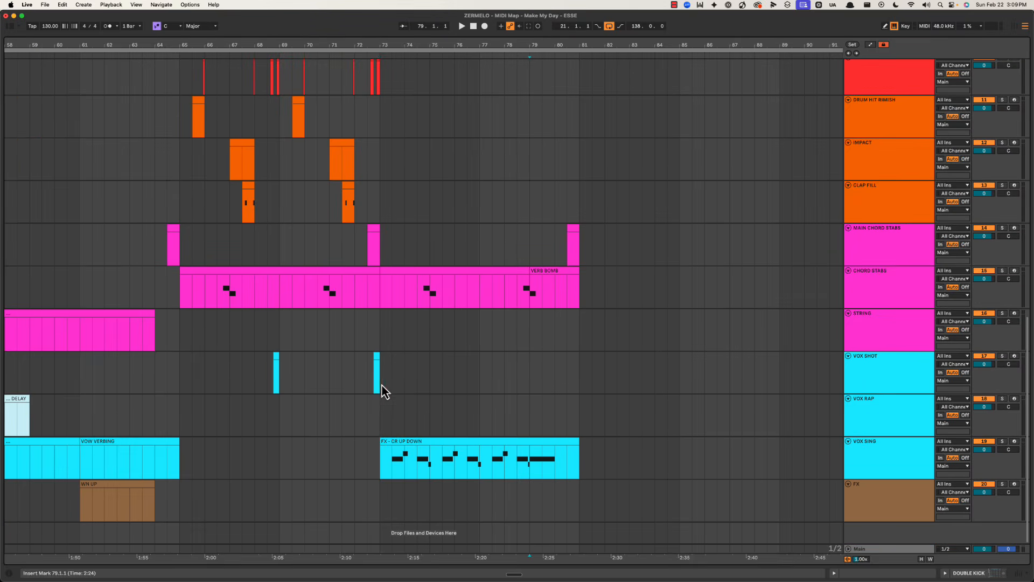
Step: Highlight the VOX RAP and VOX SING lanes from 73.1.1 to 81.1.1 to review the vocal part of the VOCAL LIFT section
{"action": "left_click_drag", "start_coordinate": [381, 401], "coordinate": [577, 457]}
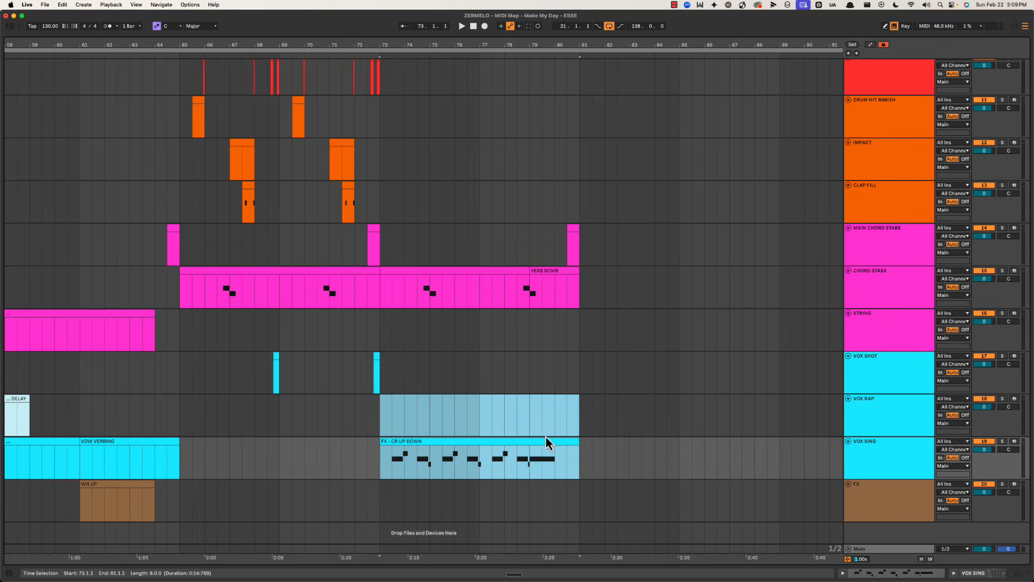
{"action": "left_click", "coordinate": [380, 416]}
{"action": "left_click_drag", "start_coordinate": [381, 415], "coordinate": [579, 457]}
{"action": "left_click", "coordinate": [380, 420]}
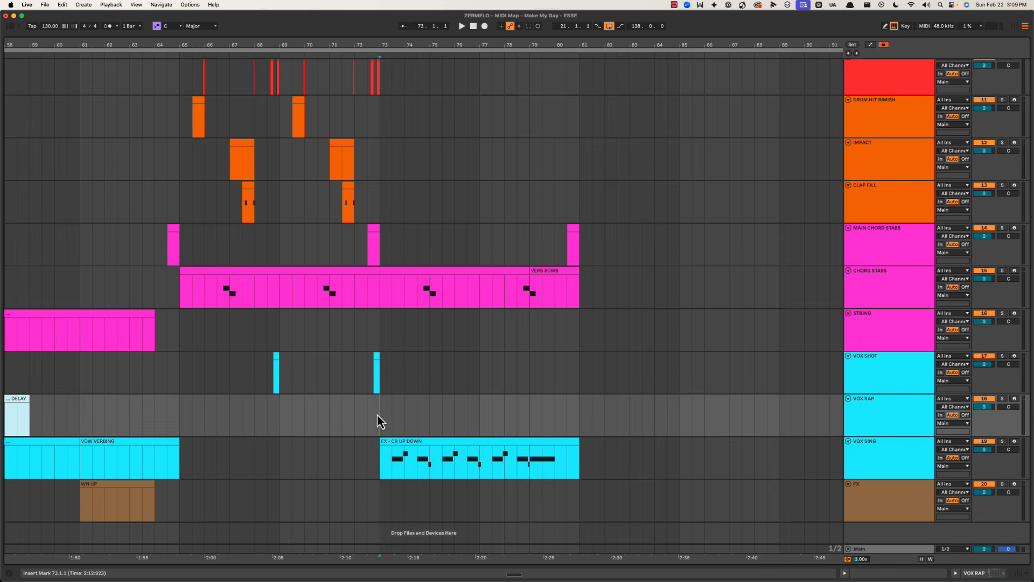
{"action": "left_click_drag", "start_coordinate": [380, 420], "coordinate": [578, 458]}
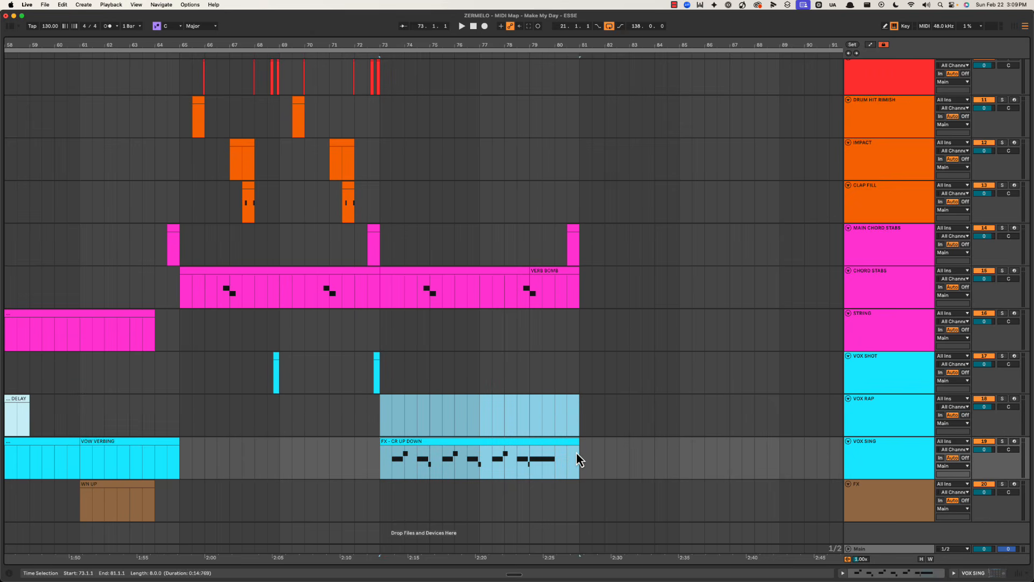
{"action": "left_click", "coordinate": [381, 419]}
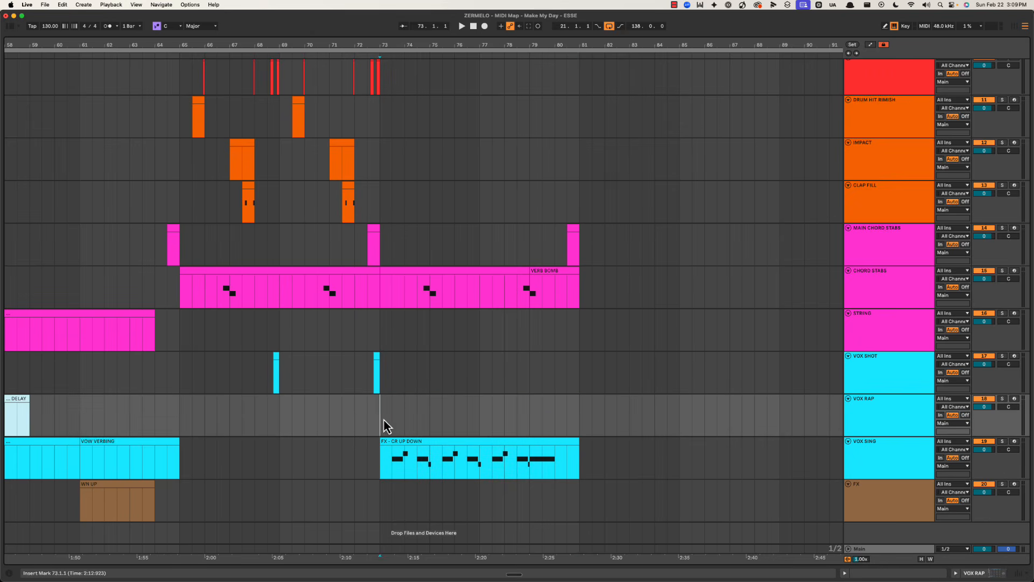
{"action": "left_click_drag", "start_coordinate": [378, 449], "coordinate": [580, 464]}
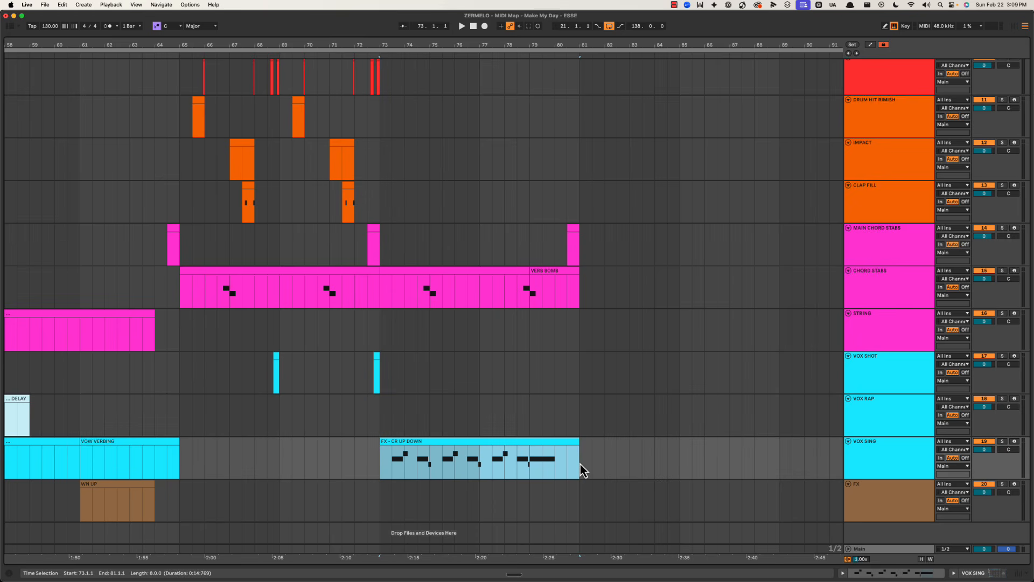
Step: Compare the reference waveform, the MAP to PUNKS lanes and the VOX SING clip across 73.1.1–81.1.1
{"action": "scroll", "coordinate": [470, 404], "scroll_direction": "up", "scroll_amount": 15}
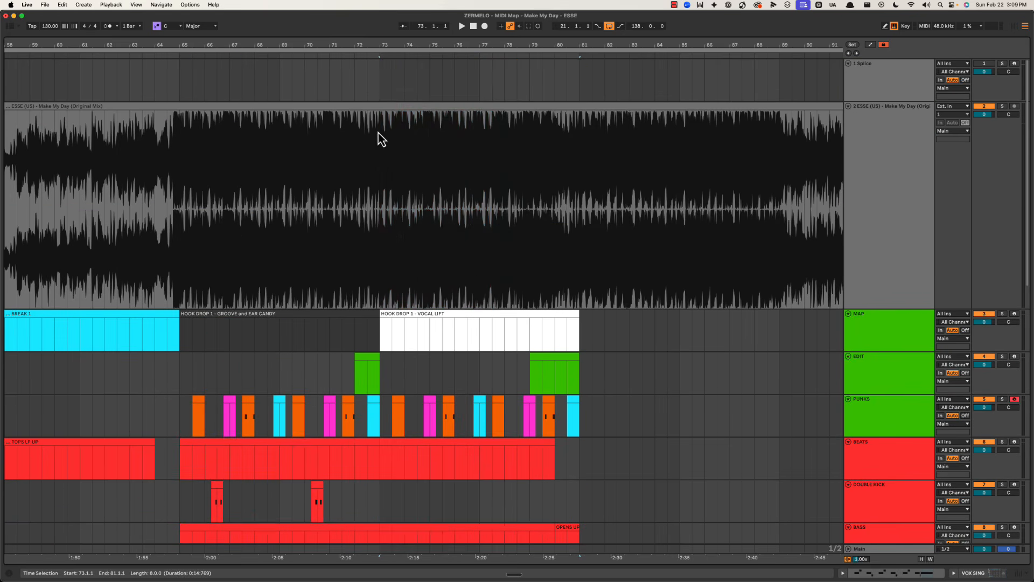
{"action": "left_click_drag", "start_coordinate": [378, 132], "coordinate": [581, 161]}
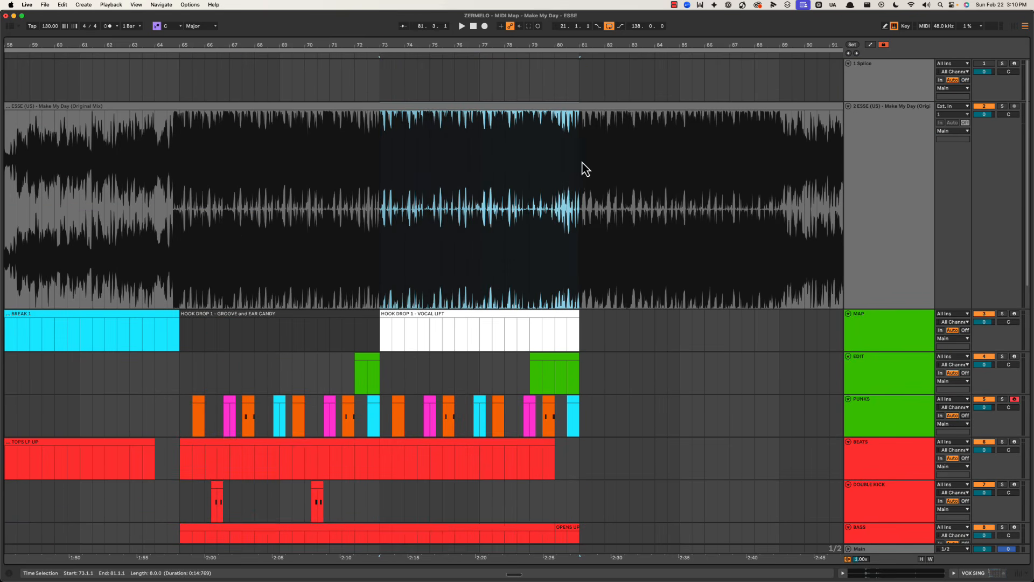
{"action": "scroll", "coordinate": [570, 244], "scroll_direction": "down", "scroll_amount": 5}
{"action": "scroll", "coordinate": [499, 405], "scroll_direction": "down", "scroll_amount": 10}
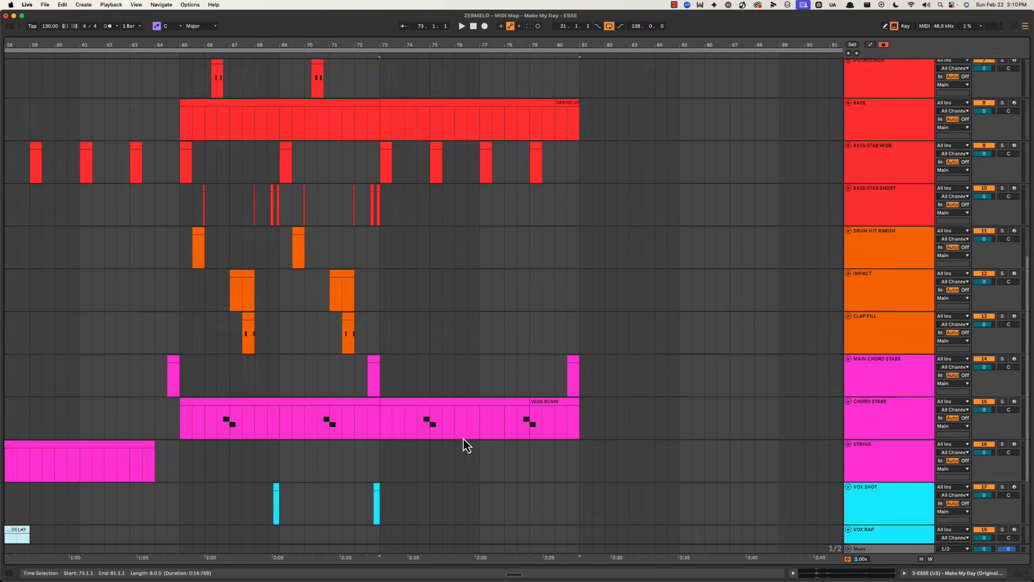
{"action": "left_click_drag", "start_coordinate": [378, 434], "coordinate": [574, 453]}
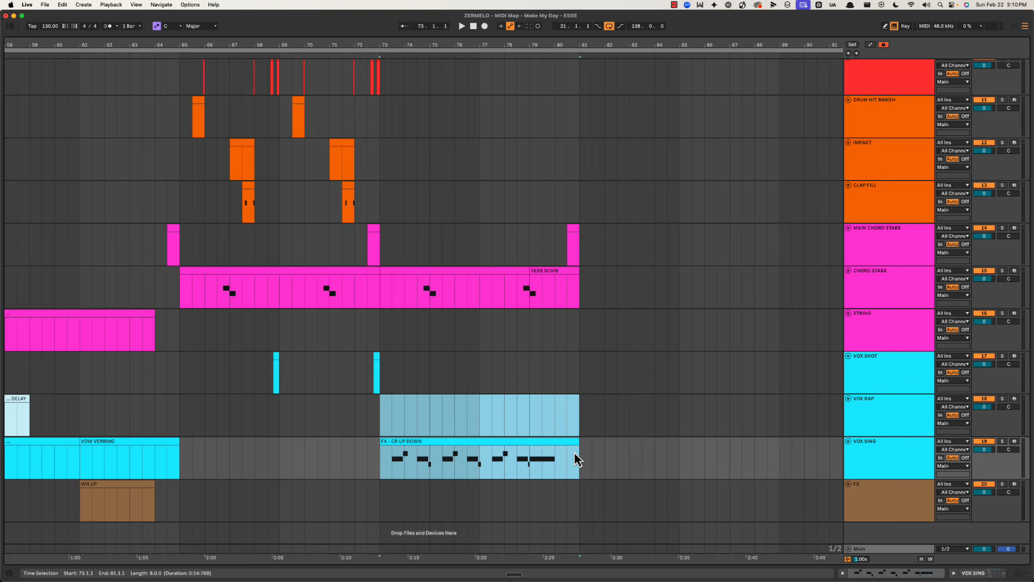
{"action": "scroll", "coordinate": [485, 295], "scroll_direction": "up", "scroll_amount": 15}
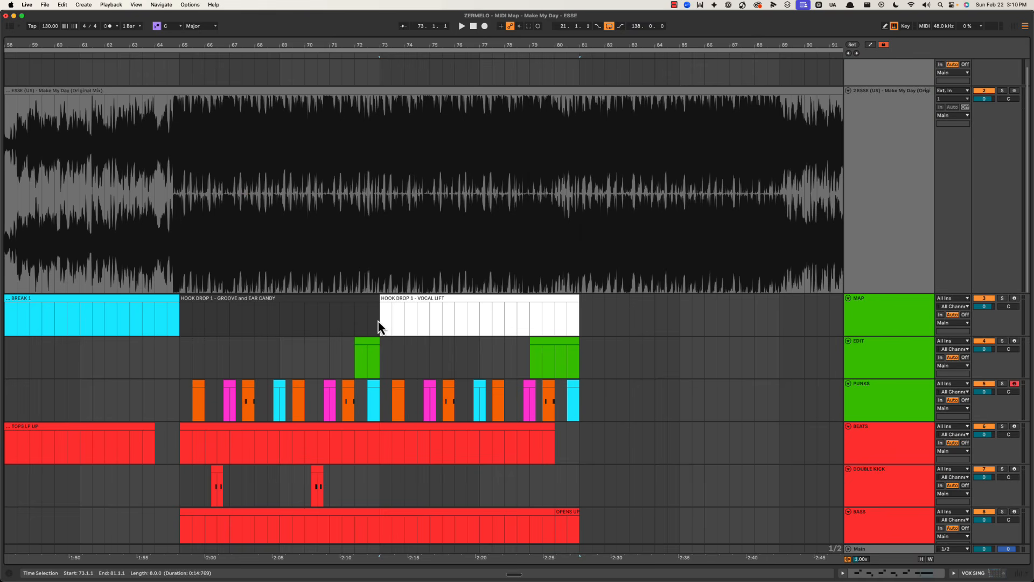
{"action": "left_click_drag", "start_coordinate": [379, 326], "coordinate": [576, 415]}
{"action": "scroll", "coordinate": [576, 418], "scroll_direction": "down", "scroll_amount": 15}
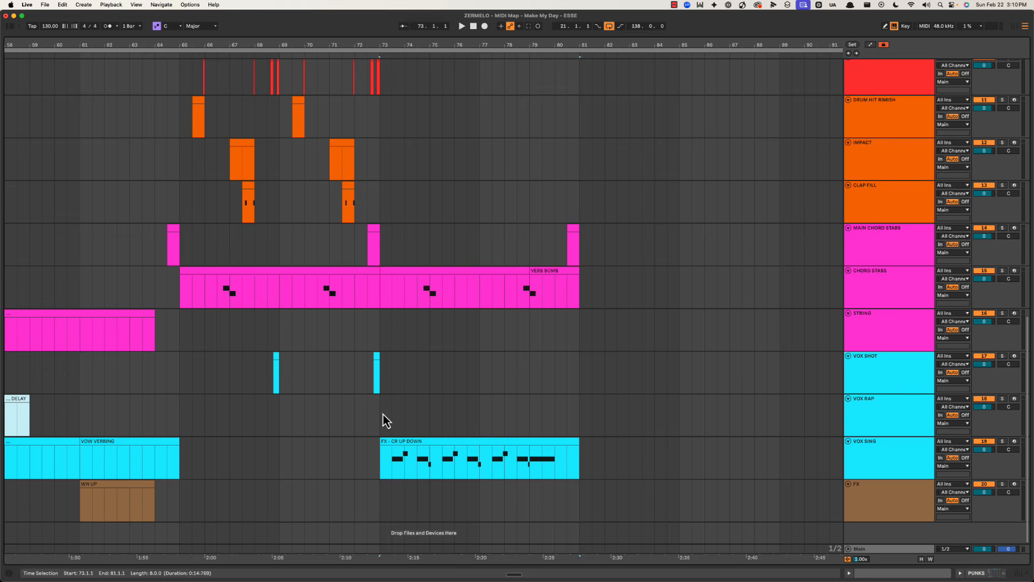
{"action": "left_click_drag", "start_coordinate": [383, 414], "coordinate": [580, 462]}
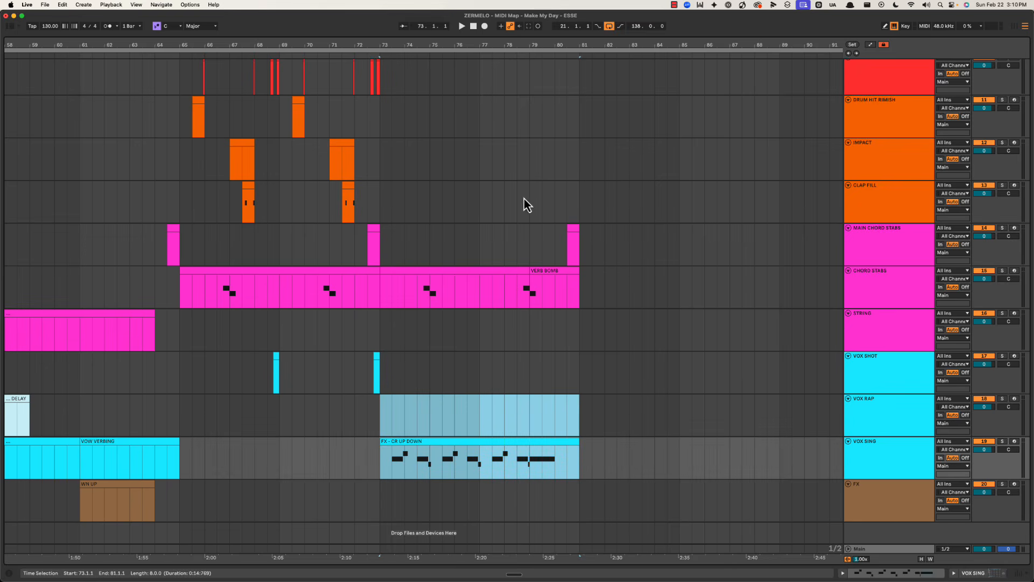
Step: Select the PUNKS clips from 73.1.1 to 81.1.1 and briefly play the start of the VOCAL LIFT section
{"action": "left_click", "coordinate": [376, 196]}
{"action": "scroll", "coordinate": [419, 130], "scroll_direction": "up", "scroll_amount": 10}
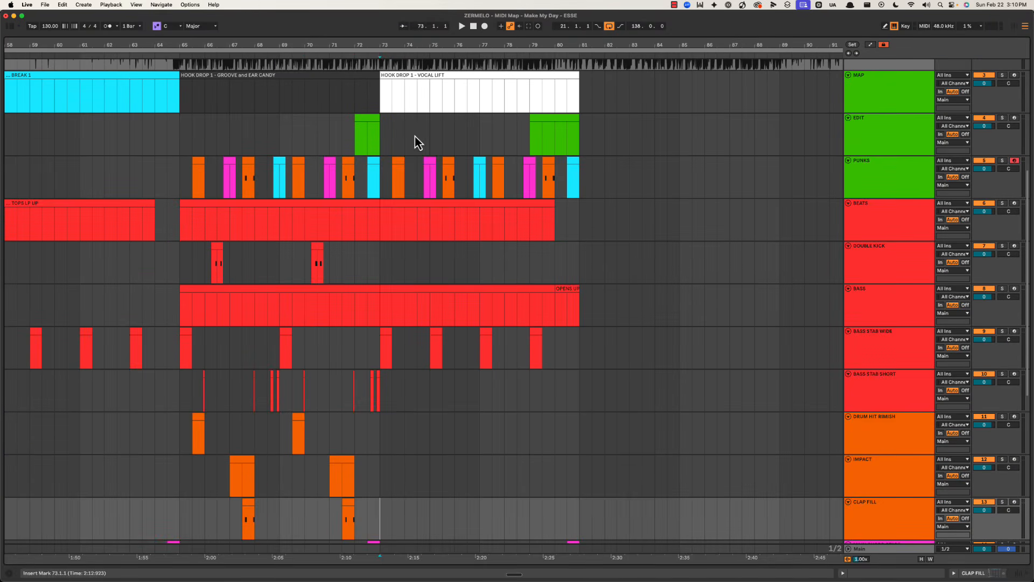
{"action": "left_click_drag", "start_coordinate": [382, 186], "coordinate": [576, 194]}
{"action": "left_click_drag", "start_coordinate": [434, 43], "coordinate": [435, 137]}
{"action": "key", "text": "space"}
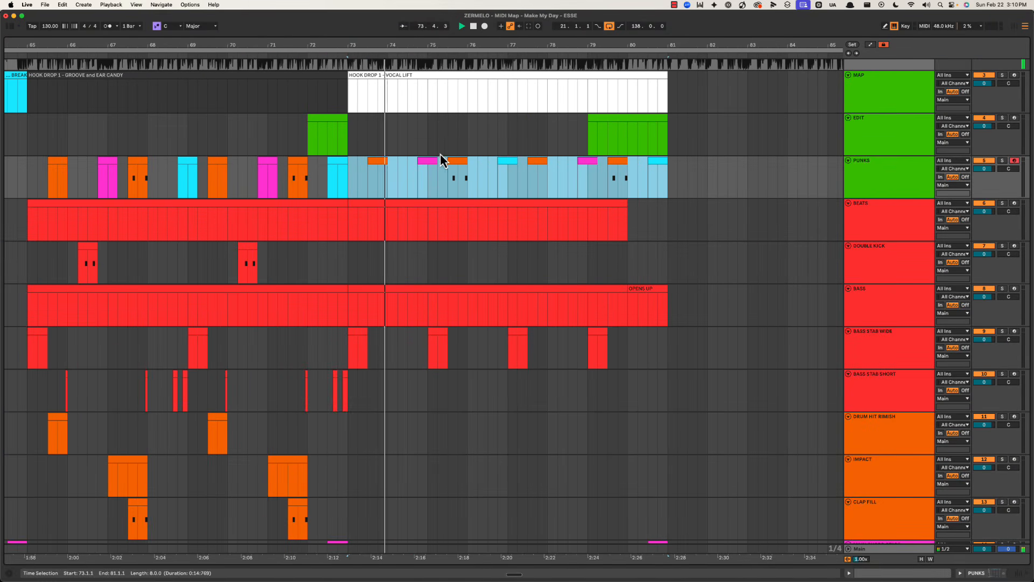
{"action": "key", "text": "space"}
Step: Copy the red BASS STAB WIDE clip at 65.1.1 onto the PUNKS track at 65.1.1
{"action": "left_click_drag", "start_coordinate": [170, 43], "coordinate": [171, 35]}
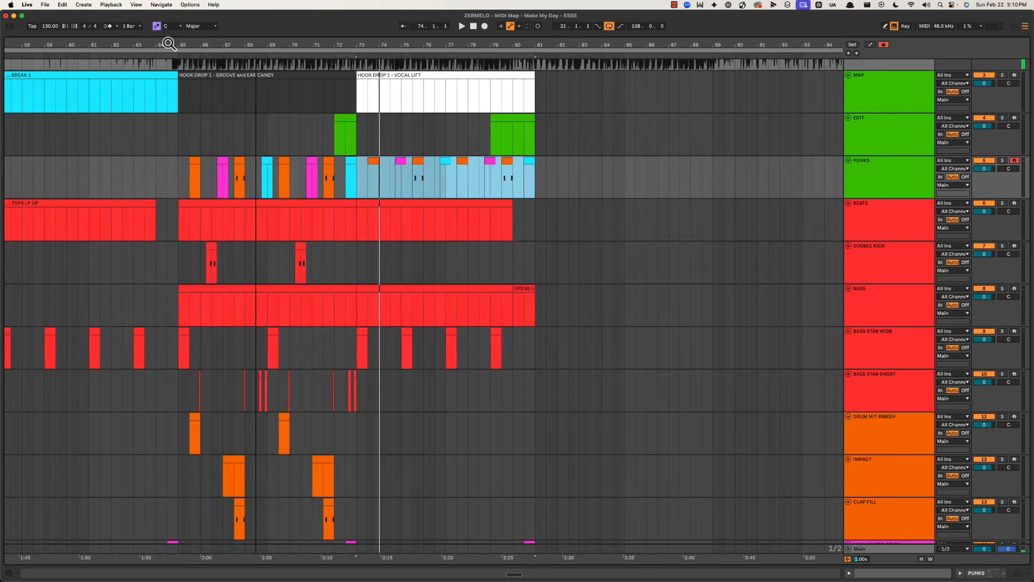
{"action": "left_click", "coordinate": [186, 308]}
{"action": "left_click", "coordinate": [189, 186]}
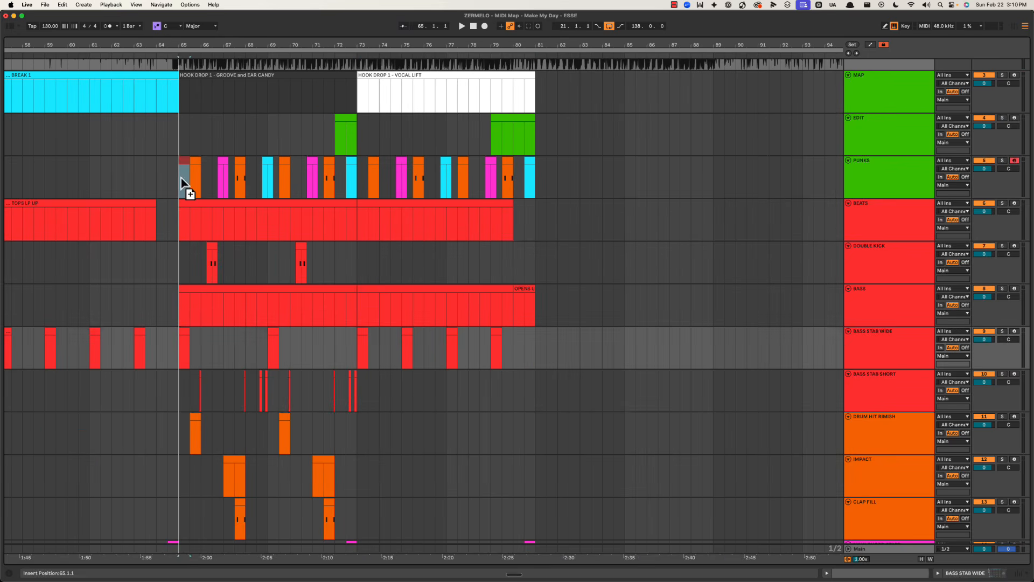
{"action": "left_click_drag", "start_coordinate": [249, 47], "coordinate": [248, 44]}
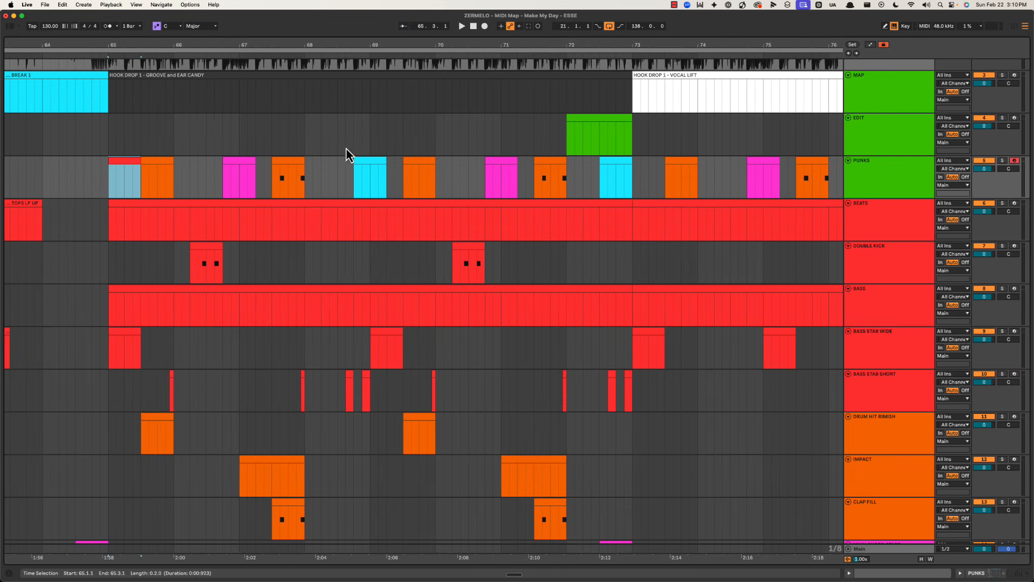
{"action": "left_click", "coordinate": [390, 338]}
{"action": "left_click_drag", "start_coordinate": [390, 338], "coordinate": [387, 167]}
{"action": "key", "text": "super+z"}
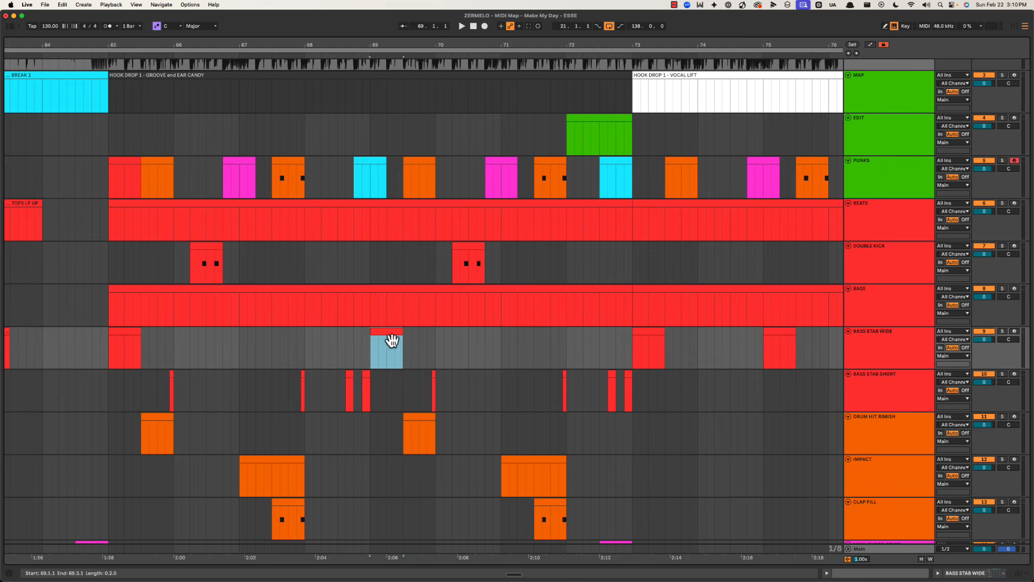
Step: Shorten the red PUNKS clip at bar 65 to one beat and place a copy of it at bar 69
{"action": "left_click", "coordinate": [119, 160]}
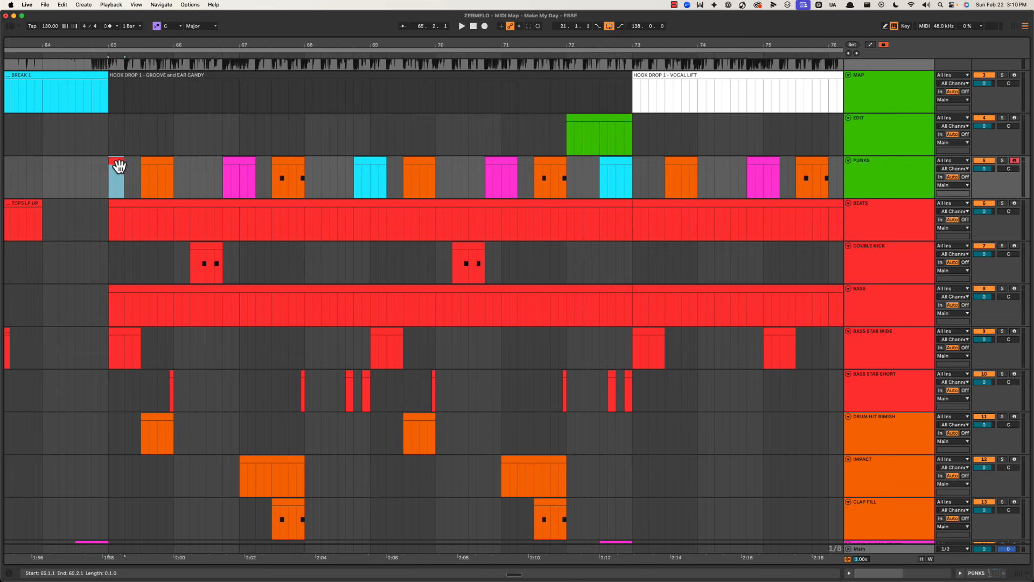
{"action": "left_click_drag", "start_coordinate": [115, 166], "coordinate": [375, 170]}
{"action": "key", "text": "super+z"}
{"action": "left_click_drag", "start_coordinate": [115, 165], "coordinate": [375, 168]}
Step: Duplicate the eight bars of PUNKS clips between bars 65 and 73 so the copy starts at bar 73
{"action": "left_click_drag", "start_coordinate": [419, 46], "coordinate": [297, 32]}
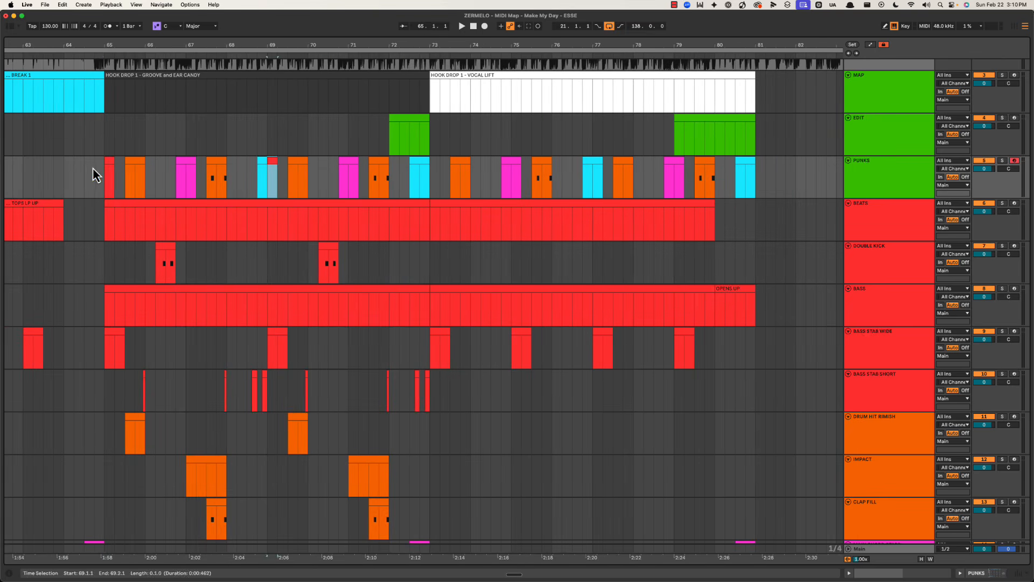
{"action": "left_click_drag", "start_coordinate": [93, 166], "coordinate": [429, 169]}
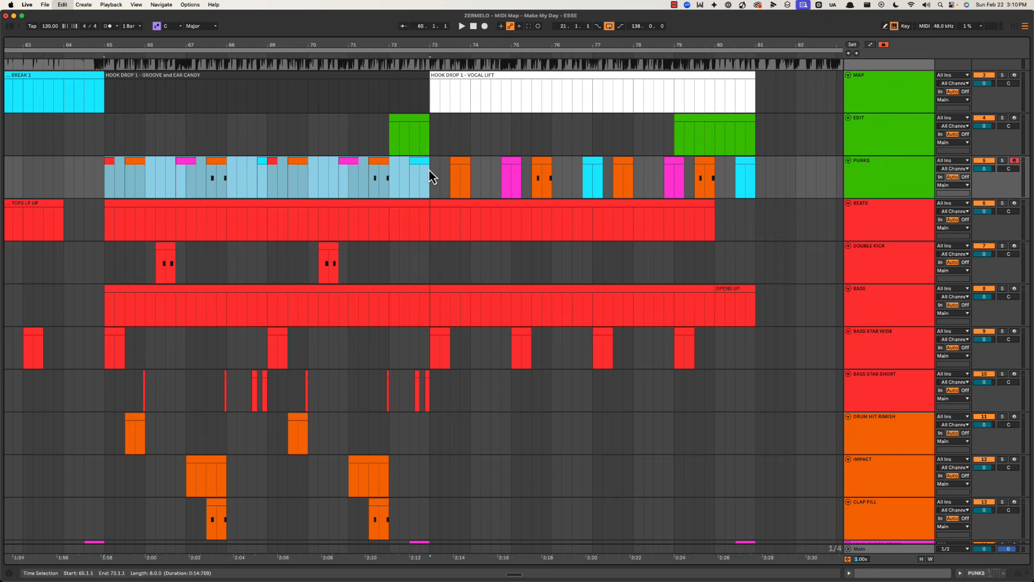
{"action": "key", "text": "super+d"}
{"action": "left_click", "coordinate": [437, 184]}
{"action": "scroll", "coordinate": [437, 198], "scroll_direction": "right", "scroll_amount": 3}
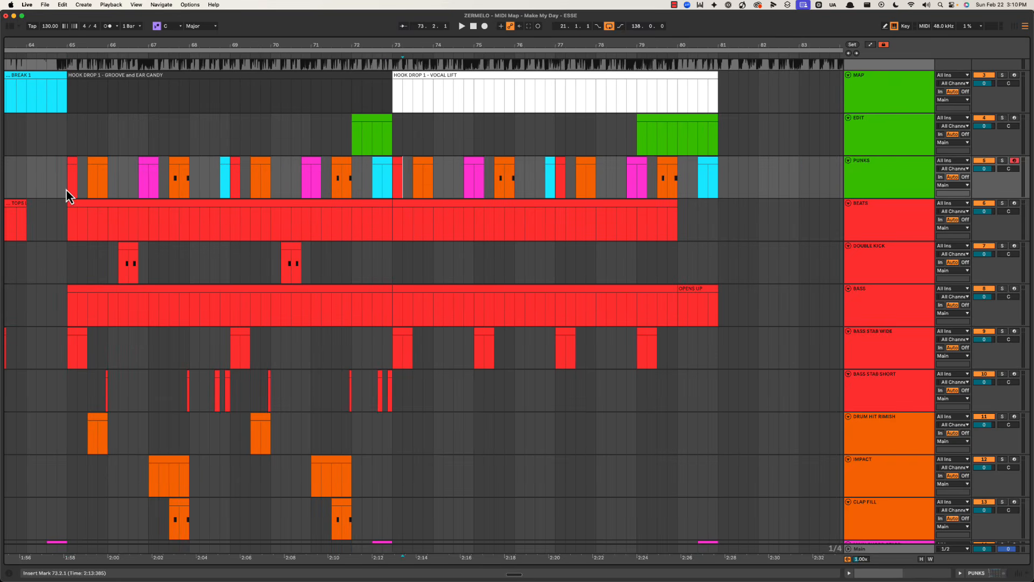
Step: Play the arrangement from bar 73 and select the BASS STAB WIDE clip that starts there
{"action": "left_click_drag", "start_coordinate": [67, 190], "coordinate": [387, 192]}
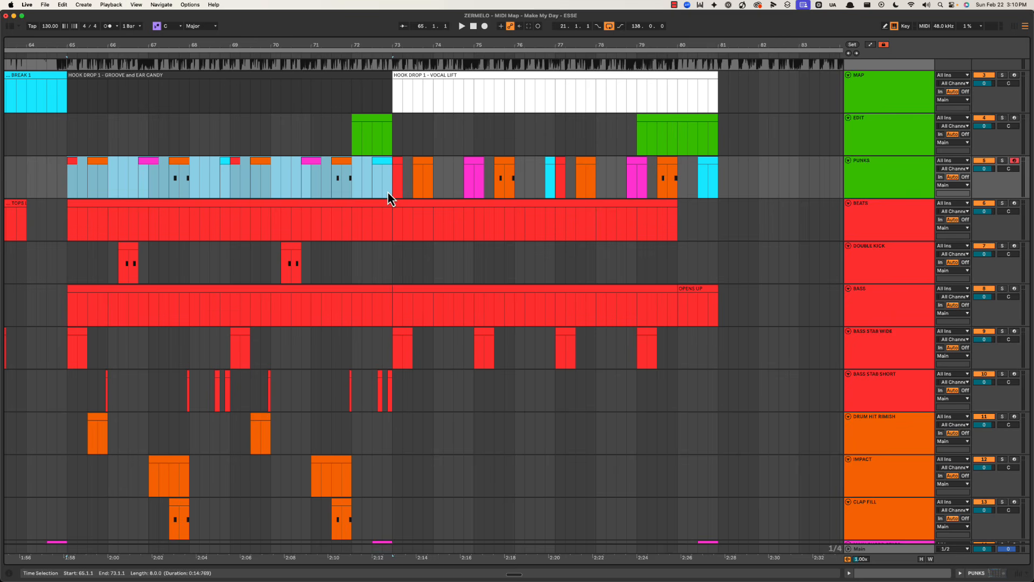
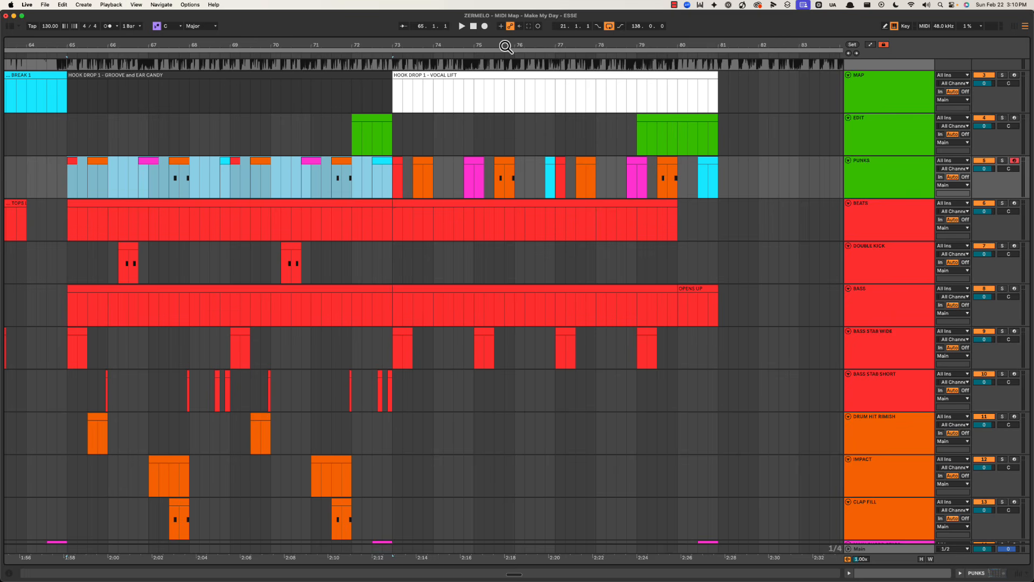
{"action": "left_click_drag", "start_coordinate": [506, 46], "coordinate": [369, 48]}
{"action": "left_click", "coordinate": [252, 185]}
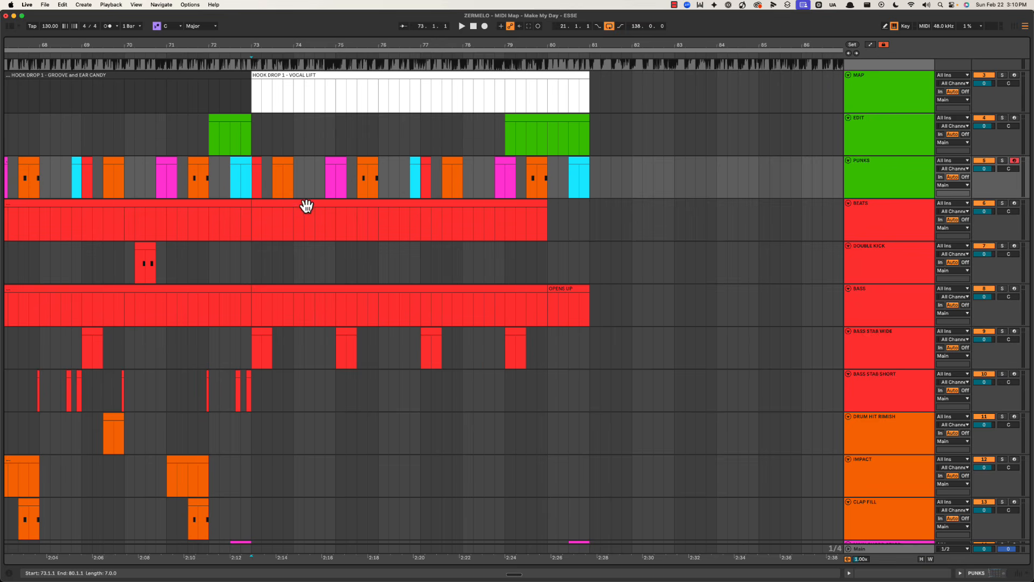
{"action": "key", "text": "space"}
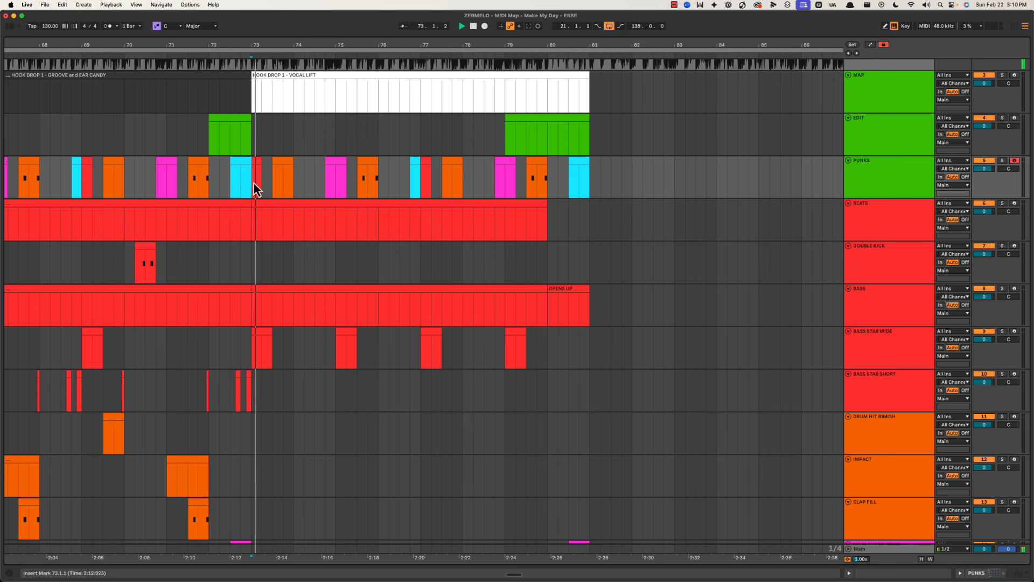
{"action": "left_click", "coordinate": [264, 335]}
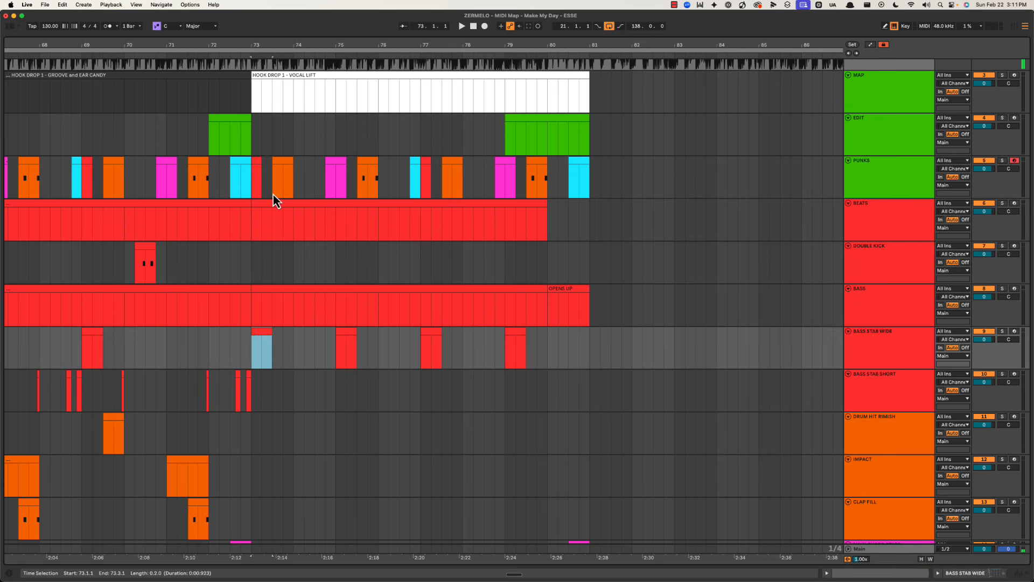
Step: Split the first two beats off the VOX SING clip at bar 73, naming the new section REV and coloring it yellow
{"action": "scroll", "coordinate": [273, 195], "scroll_direction": "down", "scroll_amount": 5}
{"action": "scroll", "coordinate": [260, 340], "scroll_direction": "down", "scroll_amount": 5}
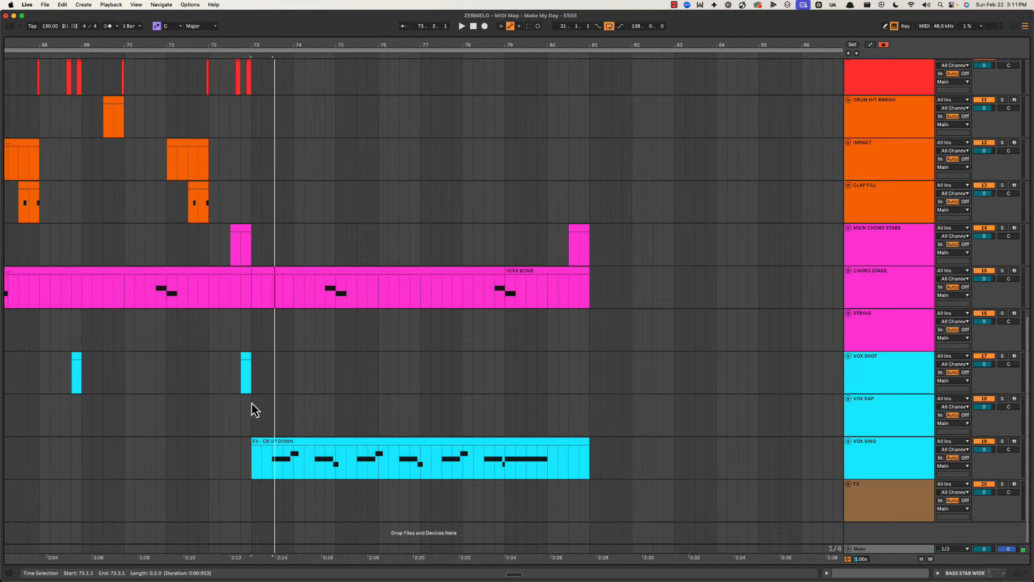
{"action": "left_click_drag", "start_coordinate": [253, 452], "coordinate": [268, 451]}
{"action": "key", "text": "super+e"}
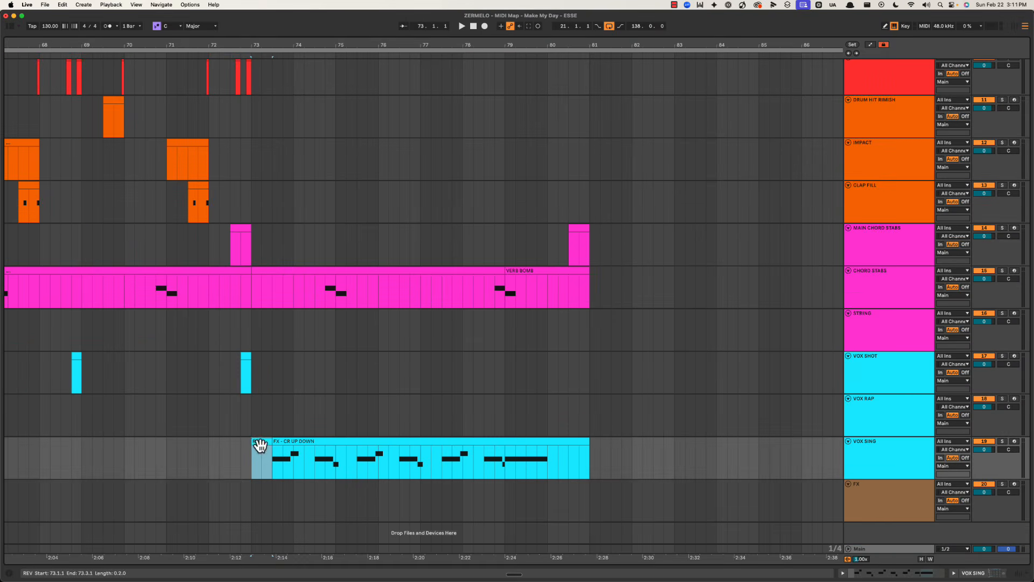
{"action": "key", "text": "space"}
{"action": "right_click", "coordinate": [268, 444]}
{"action": "left_click", "coordinate": [298, 401]}
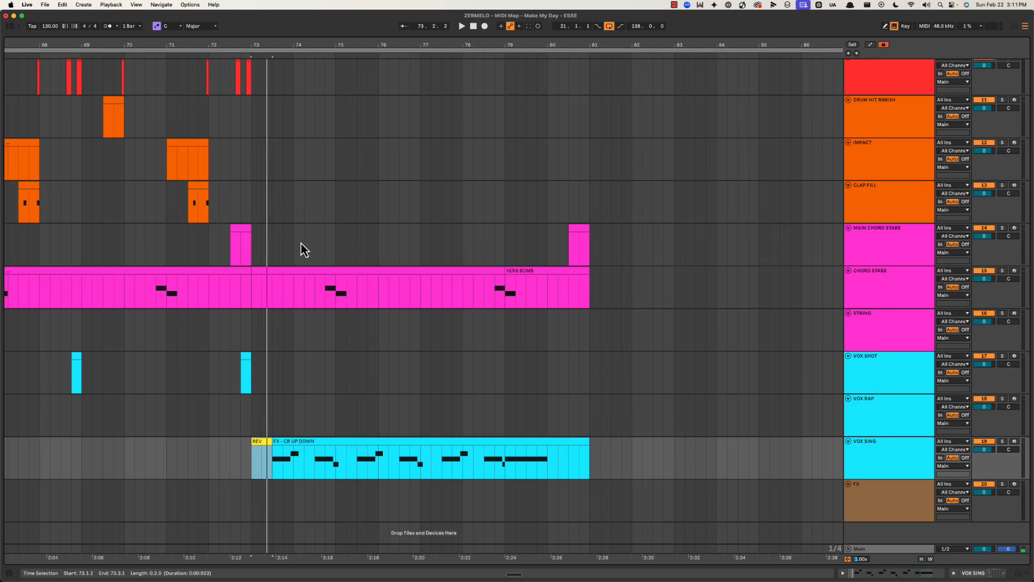
Step: Listen on from bar 73 and compare the orange PUNKS clip at 73.3 with the matching one after bar 65
{"action": "scroll", "coordinate": [304, 369], "scroll_direction": "up", "scroll_amount": 10}
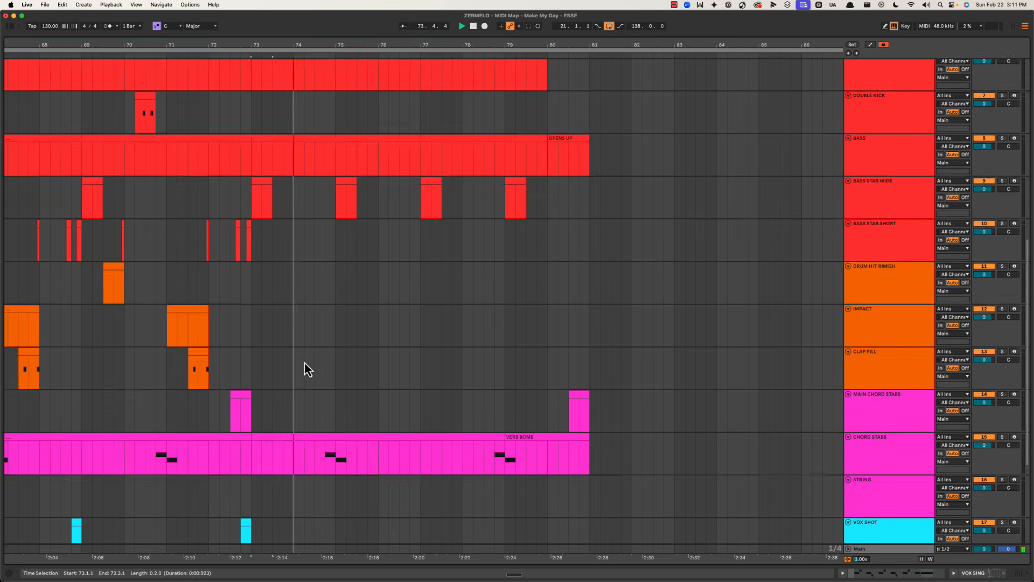
{"action": "left_click_drag", "start_coordinate": [280, 51], "coordinate": [325, 142]}
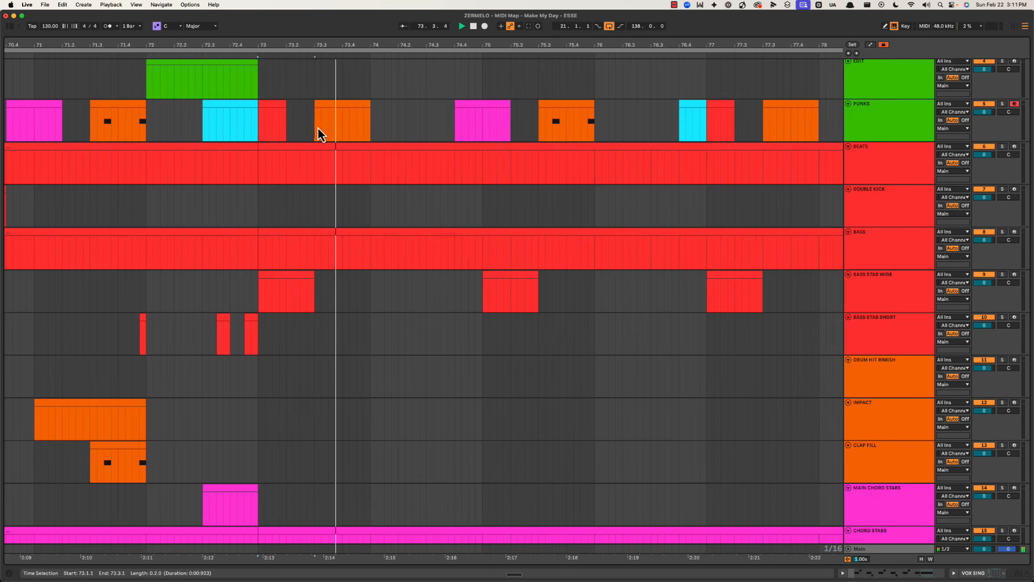
{"action": "key", "text": "space"}
{"action": "left_click", "coordinate": [362, 120]}
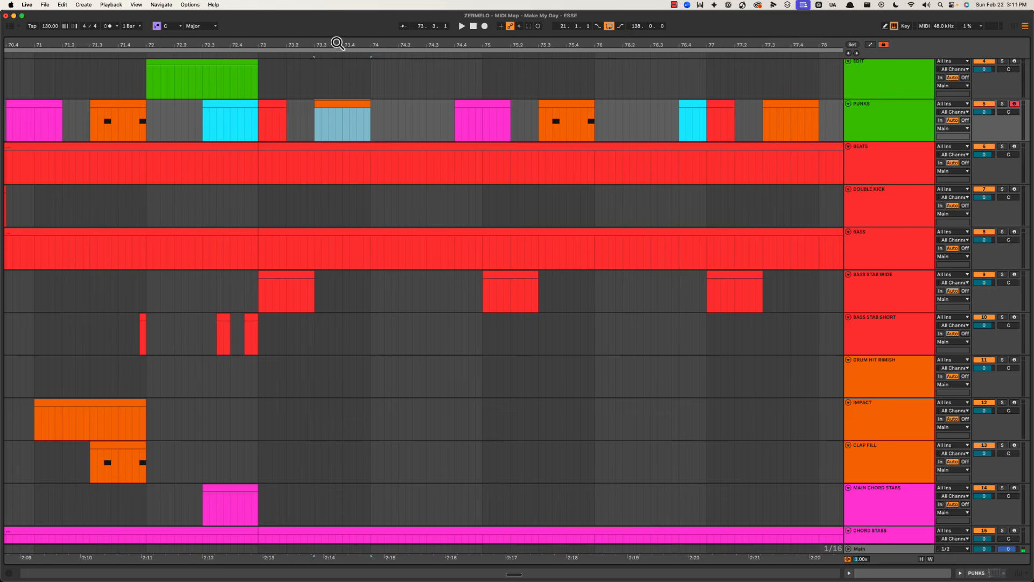
{"action": "key", "text": "minus"}
{"action": "key", "text": "minus"}
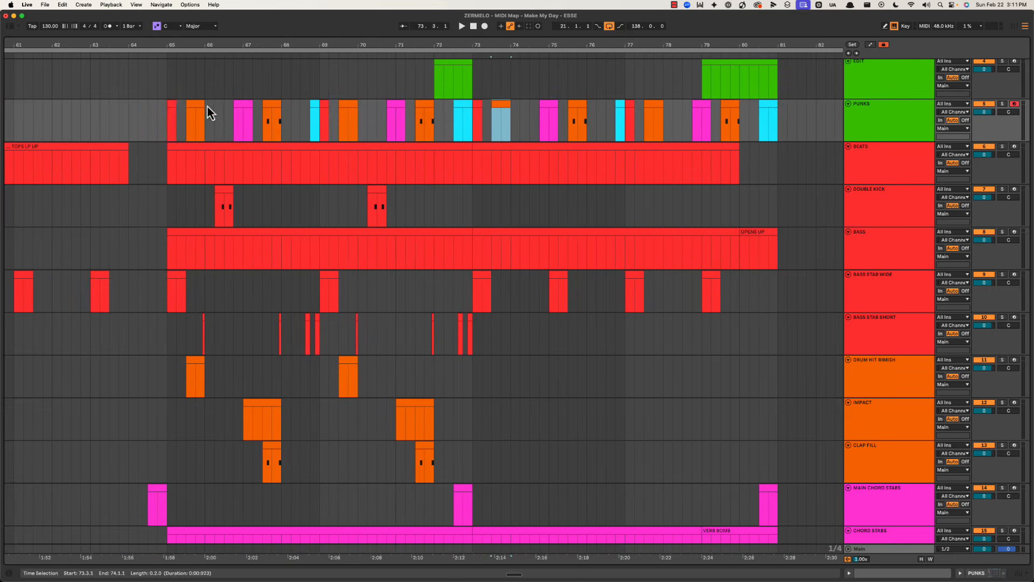
{"action": "left_click", "coordinate": [198, 115]}
{"action": "key", "text": "space"}
{"action": "key", "text": "space"}
{"action": "left_click", "coordinate": [496, 110]}
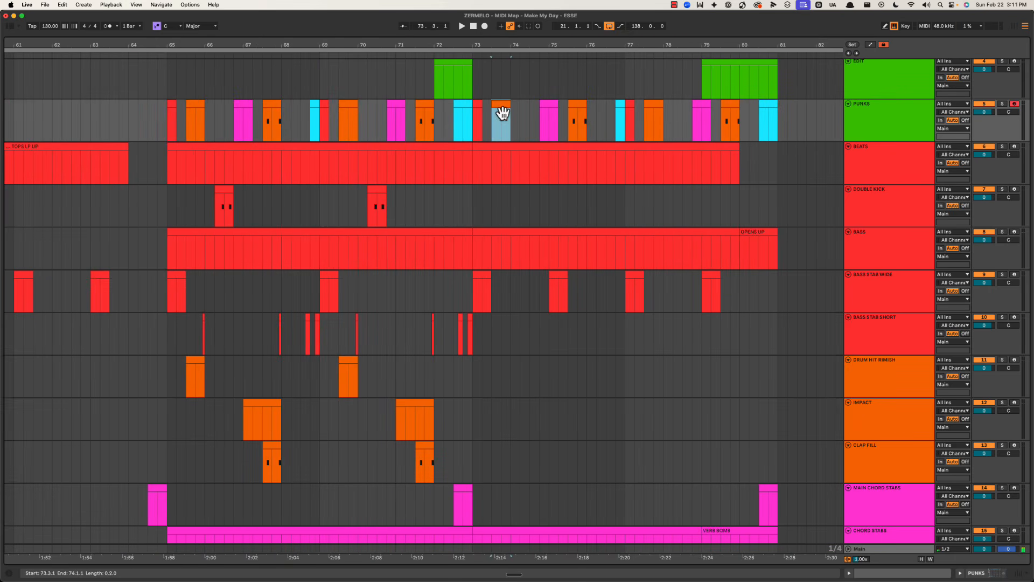
Step: Play the arrangement from bar 74 and check the gap in the PUNKS track against the other tracks
{"action": "left_click_drag", "start_coordinate": [505, 40], "coordinate": [375, 121]}
{"action": "key", "text": "minus"}
{"action": "key", "text": "minus"}
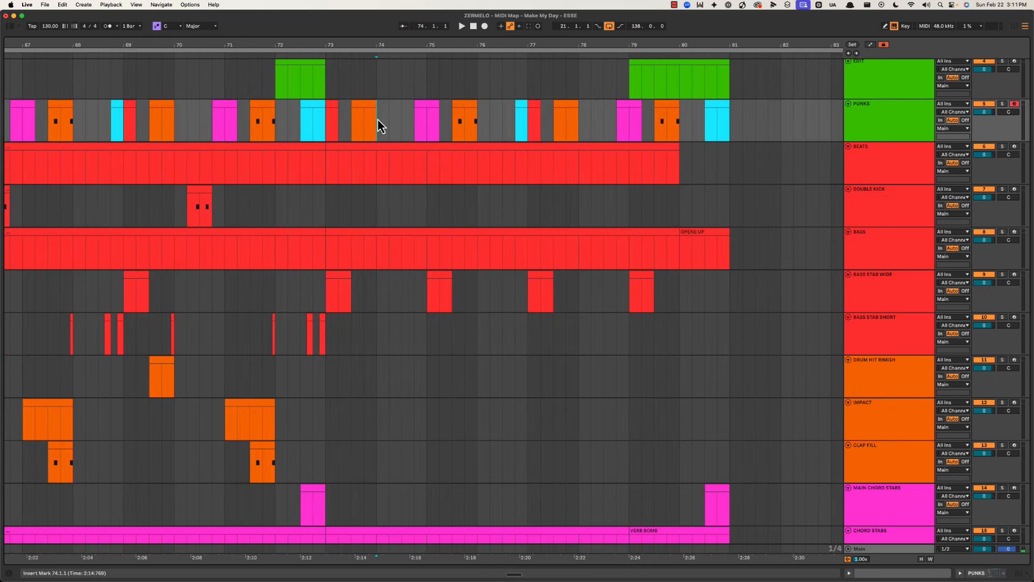
{"action": "key", "text": "space"}
{"action": "scroll", "coordinate": [400, 134], "scroll_direction": "right", "scroll_amount": 2}
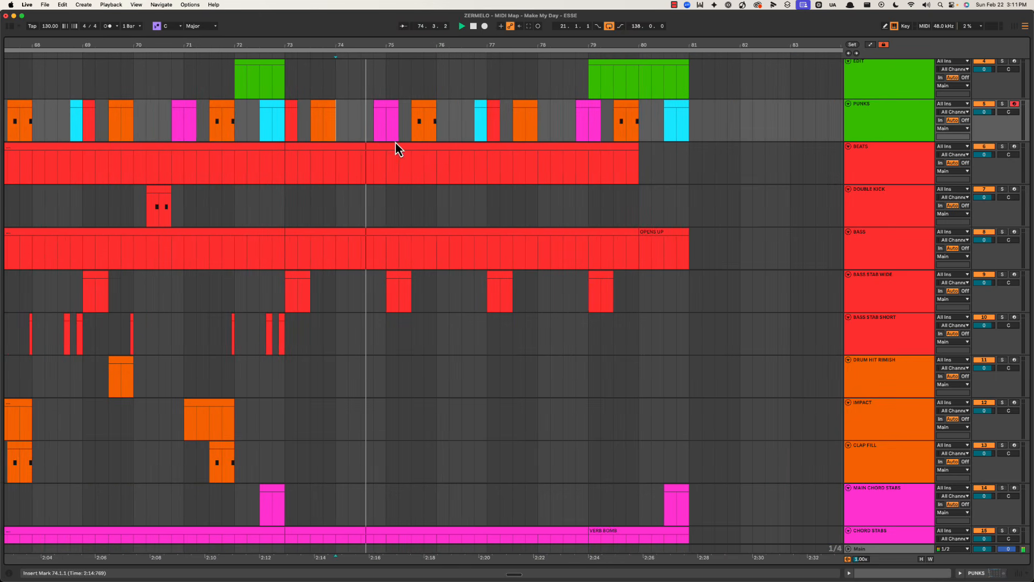
{"action": "key", "text": "space"}
{"action": "left_click", "coordinate": [356, 129]}
{"action": "scroll", "coordinate": [355, 129], "scroll_direction": "up", "scroll_amount": 4}
{"action": "scroll", "coordinate": [350, 183], "scroll_direction": "down", "scroll_amount": 5}
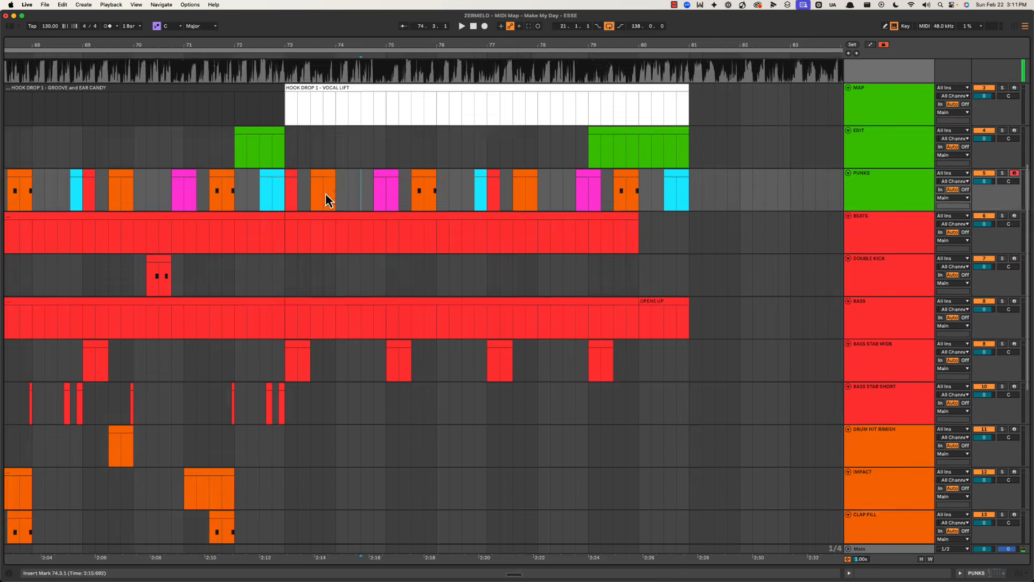
Step: Duplicate the BASS STAB SHORT, DRUM HIT RIMISH, IMPACT and CLAP FILL clips of bars 65 to 73 so the copies start at bar 73
{"action": "scroll", "coordinate": [323, 195], "scroll_direction": "left", "scroll_amount": 1}
{"action": "scroll", "coordinate": [322, 242], "scroll_direction": "left", "scroll_amount": 1}
{"action": "scroll", "coordinate": [358, 45], "scroll_direction": "down", "scroll_amount": 5}
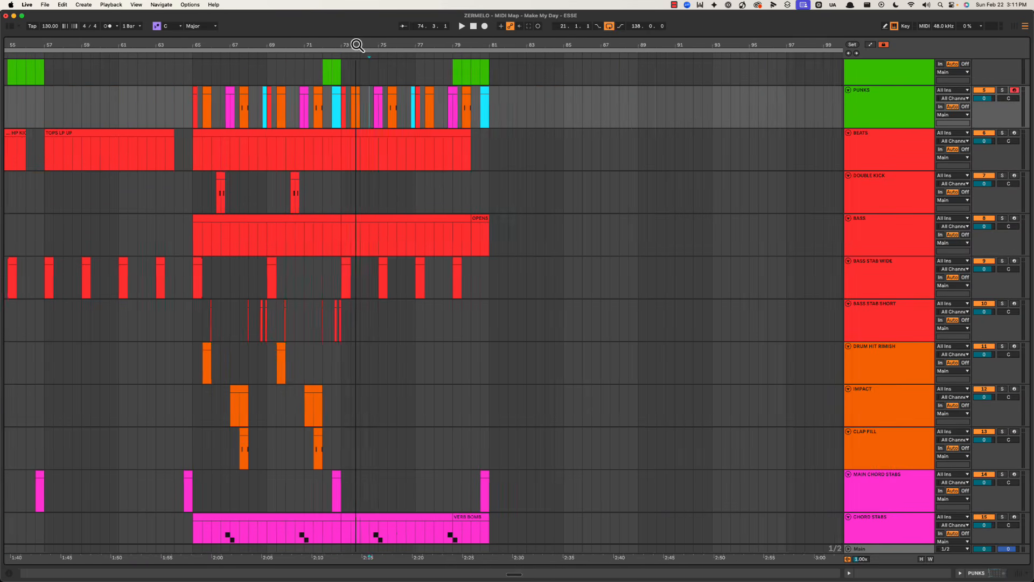
{"action": "left_click_drag", "start_coordinate": [269, 320], "coordinate": [411, 445]}
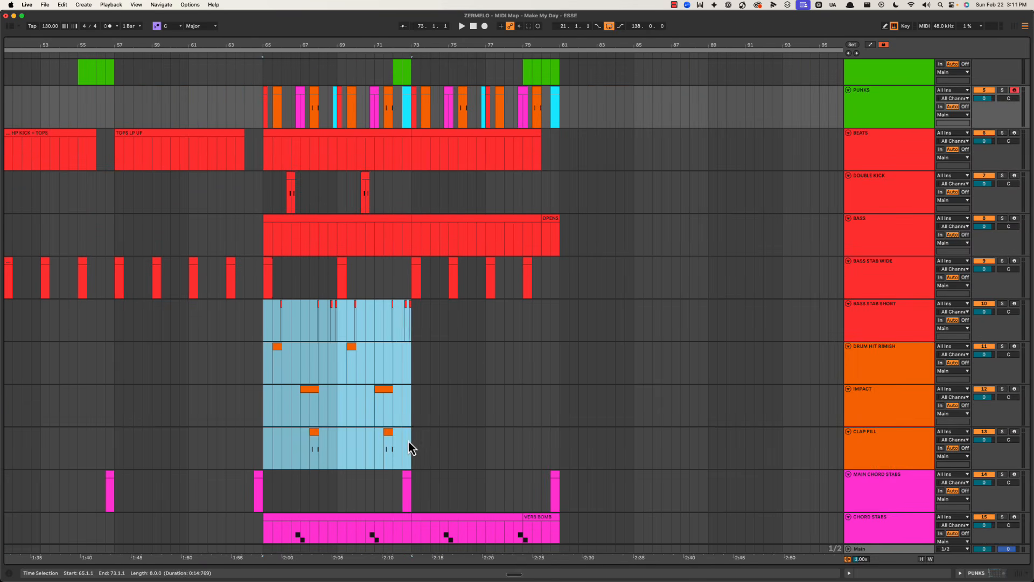
{"action": "key", "text": "super+d"}
Step: Duplicate the DOUBLE KICK section between bars 65 and 73 so its copy starts at bar 73
{"action": "scroll", "coordinate": [406, 398], "scroll_direction": "up", "scroll_amount": 5}
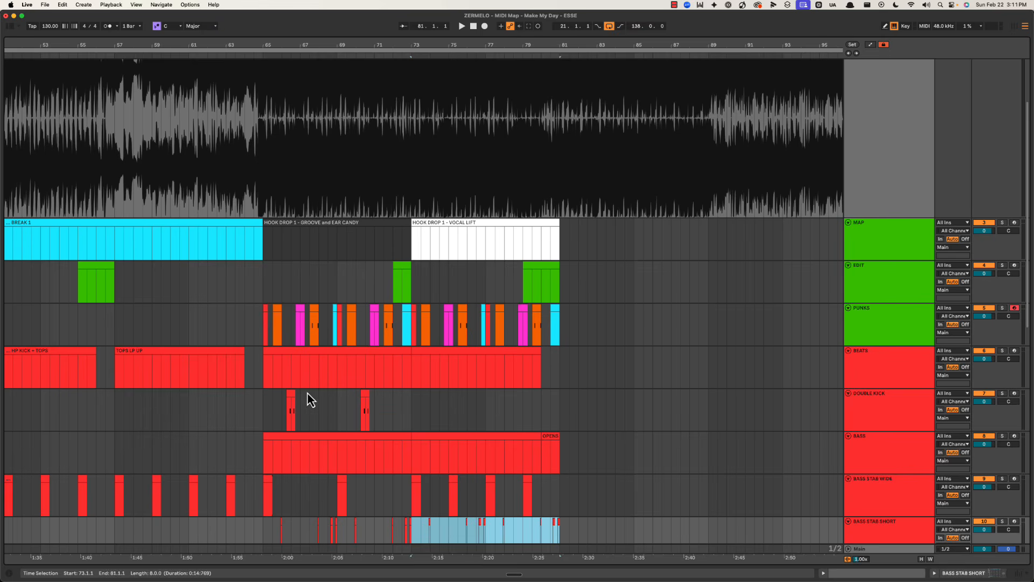
{"action": "left_click_drag", "start_coordinate": [264, 414], "coordinate": [402, 408]}
{"action": "key", "text": "super+d"}
Step: Duplicate the VOX SHOT section between bars 65 and 73 so its copy starts at bar 73
{"action": "scroll", "coordinate": [409, 407], "scroll_direction": "down", "scroll_amount": 10}
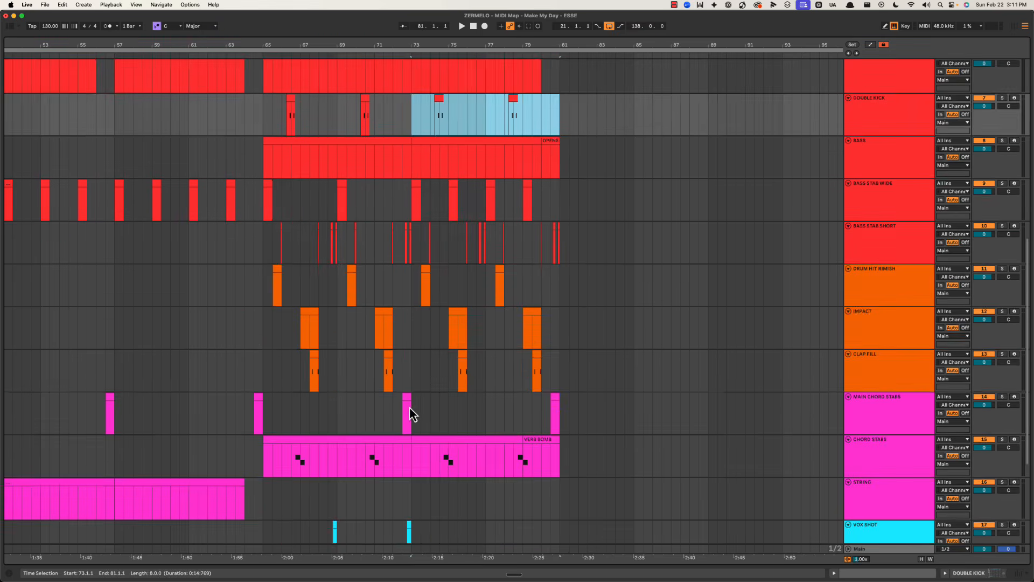
{"action": "left_click_drag", "start_coordinate": [264, 381], "coordinate": [413, 373]}
{"action": "key", "text": "super+d"}
Step: Play from bar 73 and check the BASS STAB SHORT clip before bar 74 and the DOUBLE KICK clip after it
{"action": "left_click", "coordinate": [418, 215]}
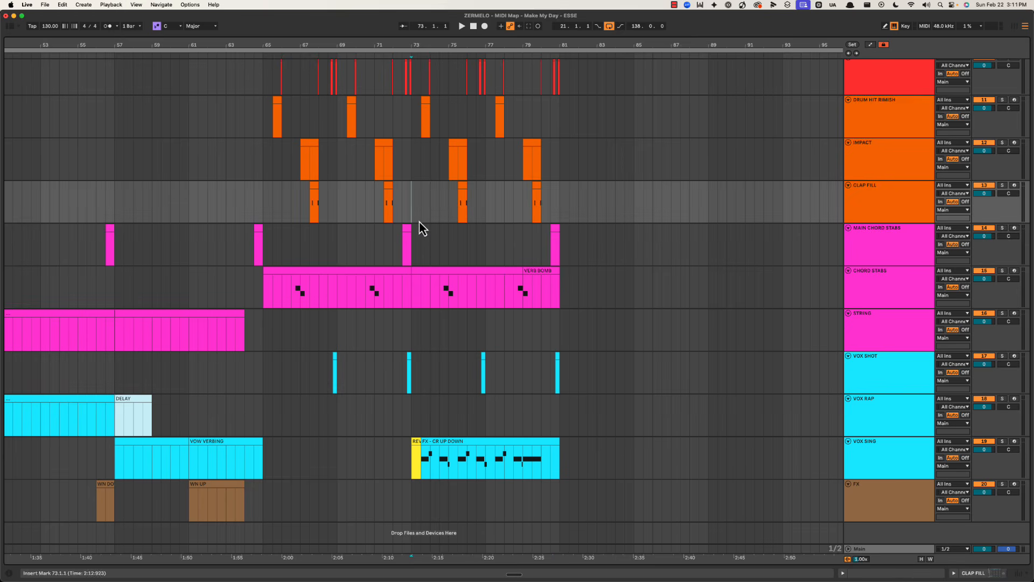
{"action": "left_click_drag", "start_coordinate": [459, 45], "coordinate": [460, 81]}
{"action": "scroll", "coordinate": [400, 184], "scroll_direction": "up", "scroll_amount": 5}
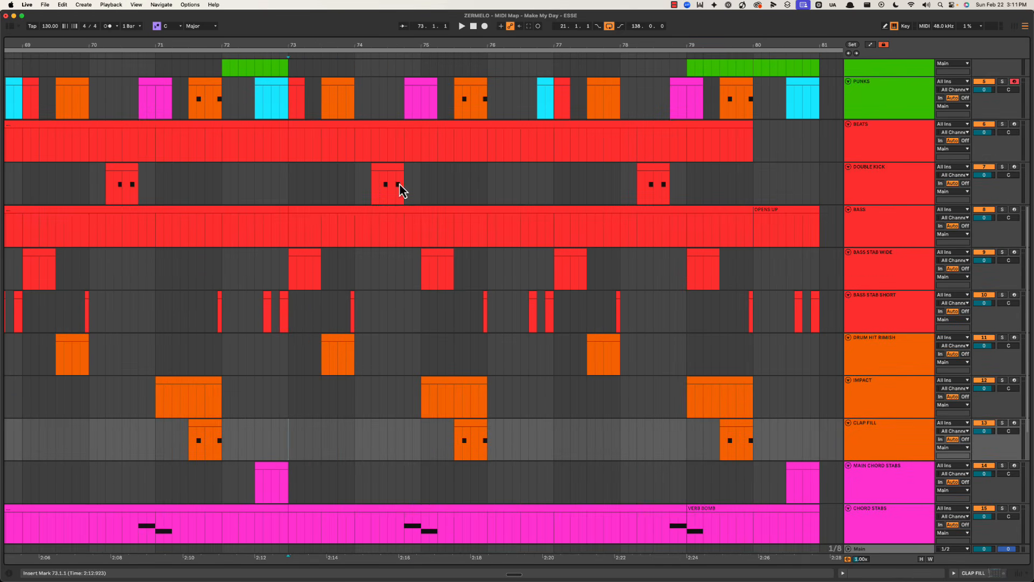
{"action": "left_click", "coordinate": [291, 301]}
{"action": "key", "text": "space"}
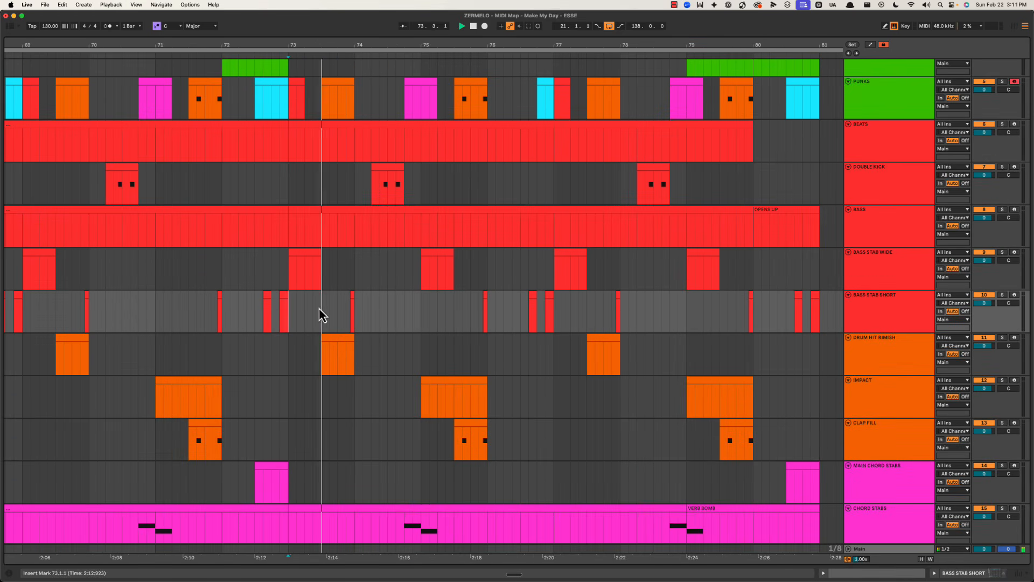
{"action": "left_click", "coordinate": [355, 296]}
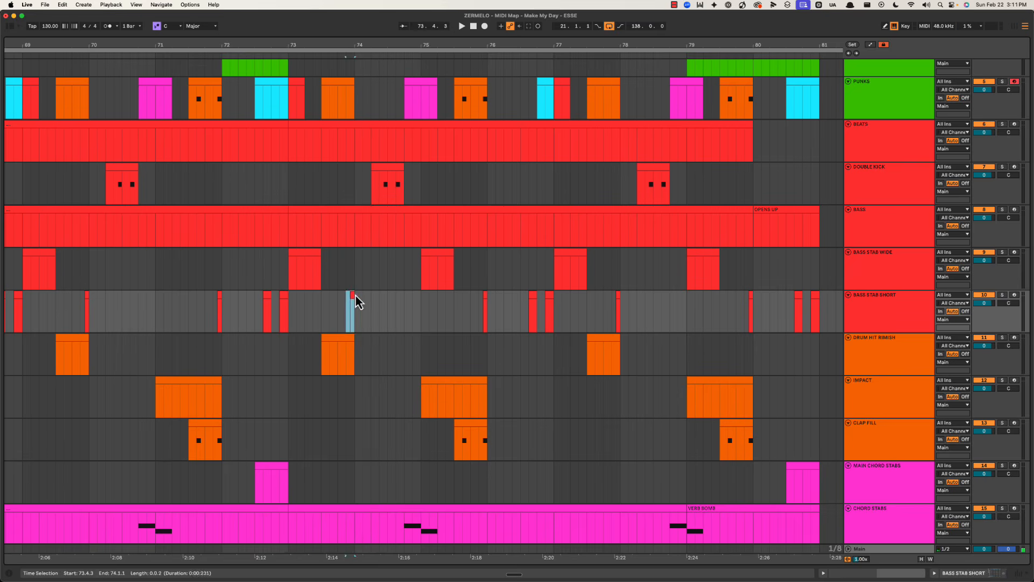
{"action": "left_click", "coordinate": [356, 276]}
{"action": "left_click", "coordinate": [385, 177]}
{"action": "key", "text": "space"}
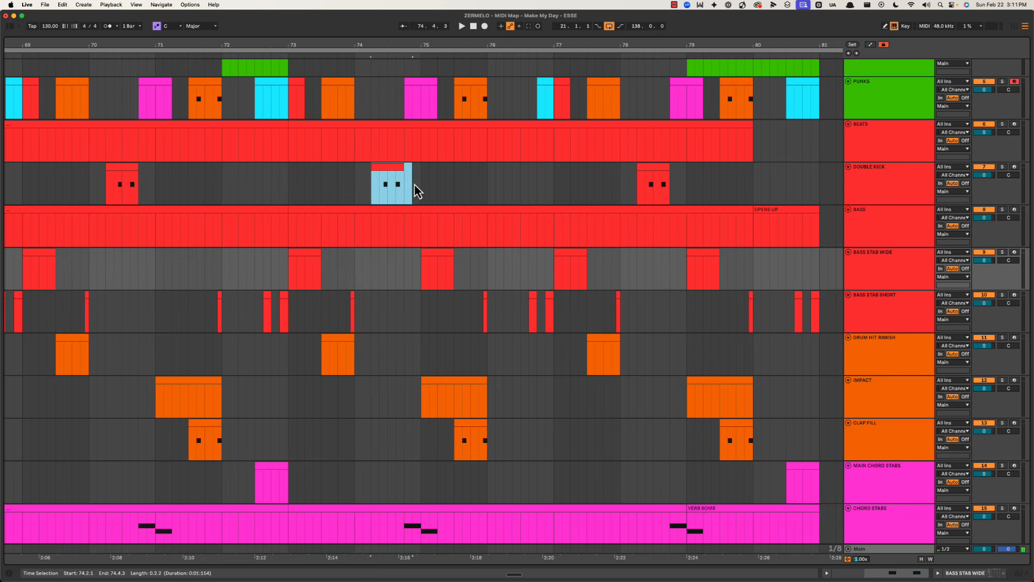
Step: Play the arrangement from bar 74 and examine the CHORD STABS notes leading into bar 75
{"action": "left_click", "coordinate": [355, 187]}
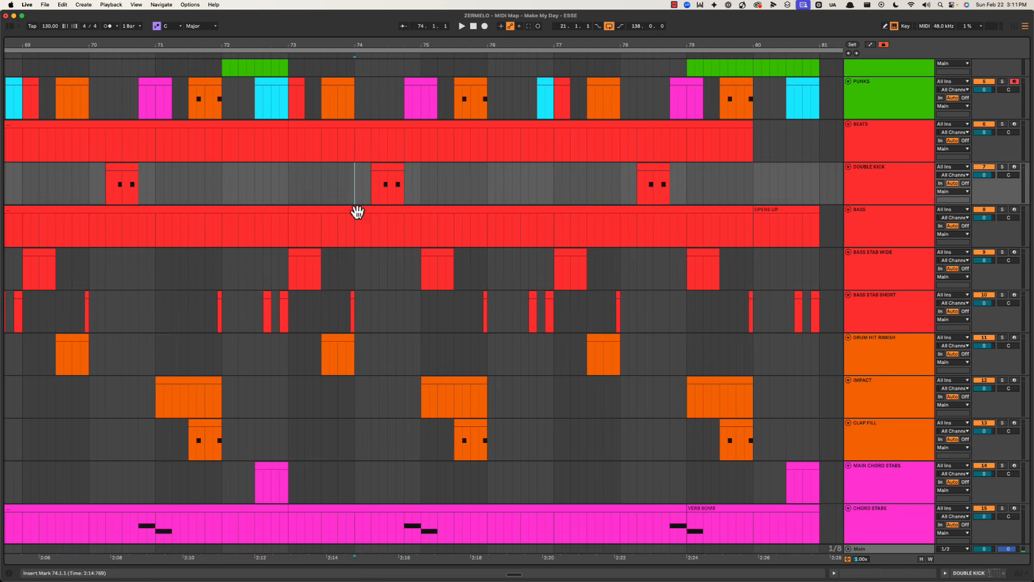
{"action": "scroll", "coordinate": [354, 237], "scroll_direction": "down", "scroll_amount": 5}
{"action": "key", "text": "space"}
{"action": "scroll", "coordinate": [350, 243], "scroll_direction": "up", "scroll_amount": 5}
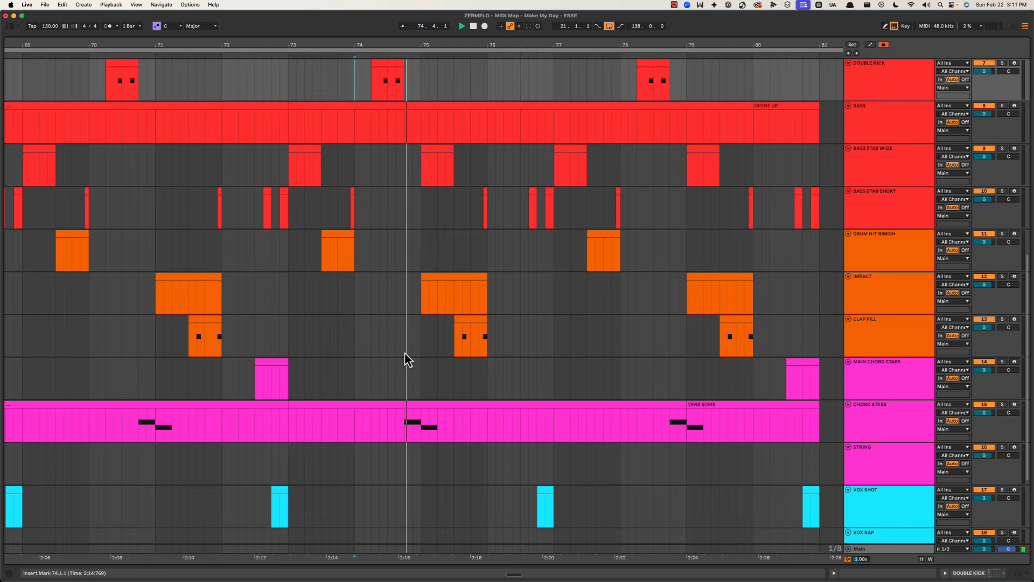
{"action": "key", "text": "space"}
{"action": "left_click_drag", "start_coordinate": [405, 377], "coordinate": [445, 413]}
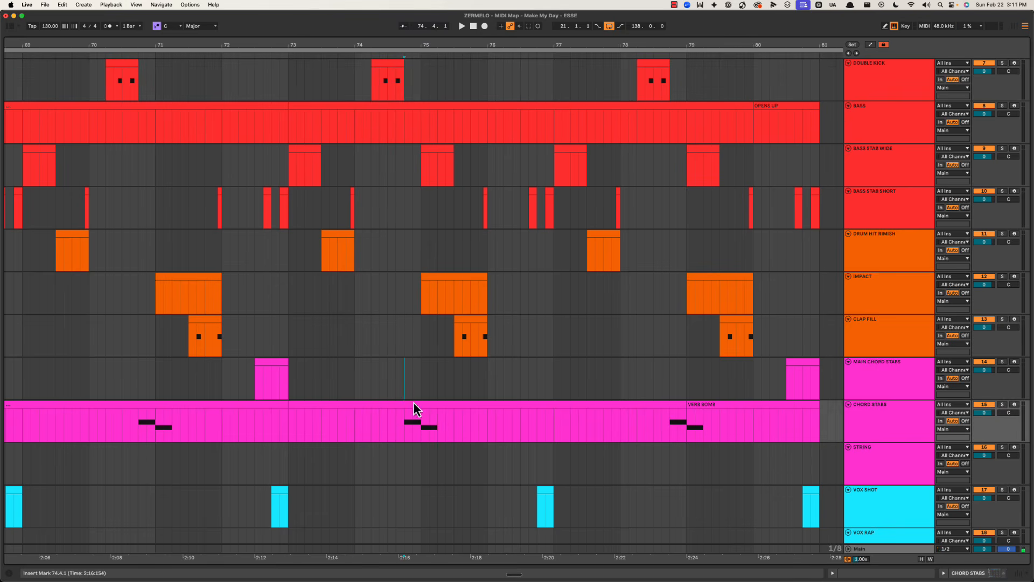
Step: Play from bar 75 and select the BASS STAB WIDE range from 74.4.1 to 75.4.1
{"action": "left_click", "coordinate": [437, 283]}
{"action": "left_click", "coordinate": [423, 259]}
{"action": "key", "text": "space"}
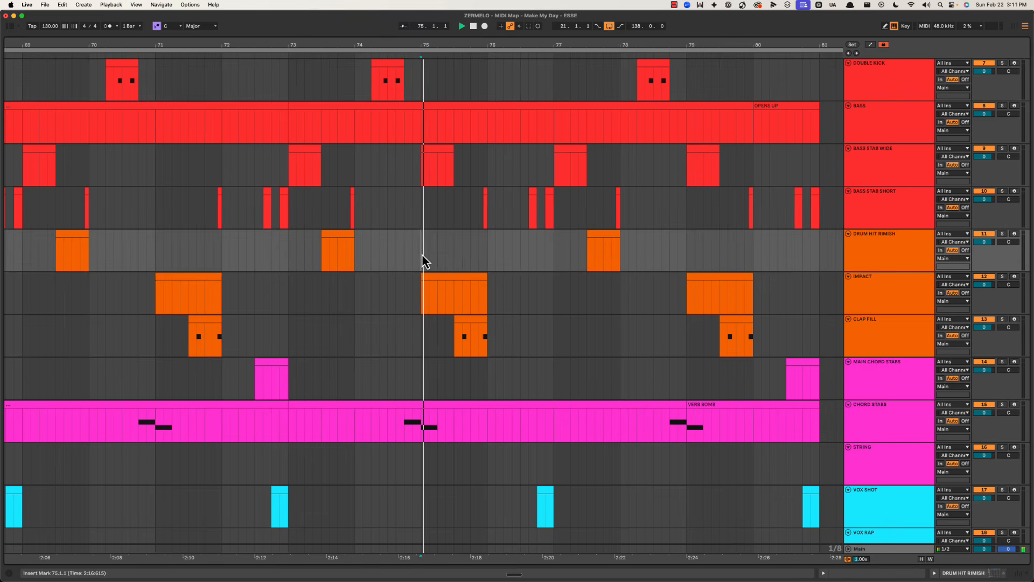
{"action": "key", "text": "space"}
{"action": "left_click_drag", "start_coordinate": [361, 169], "coordinate": [428, 164]}
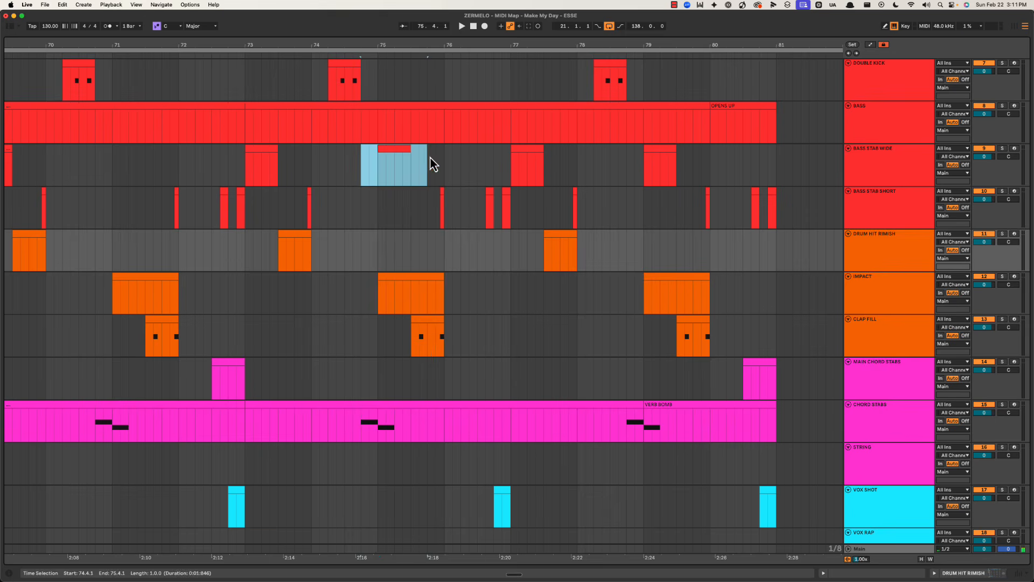
Step: Delete the BASS STAB WIDE clips at bars 75 and 79
{"action": "key", "text": "plus"}
{"action": "left_click_drag", "start_coordinate": [600, 45], "coordinate": [500, 43]}
{"action": "left_click_drag", "start_coordinate": [567, 172], "coordinate": [629, 156]}
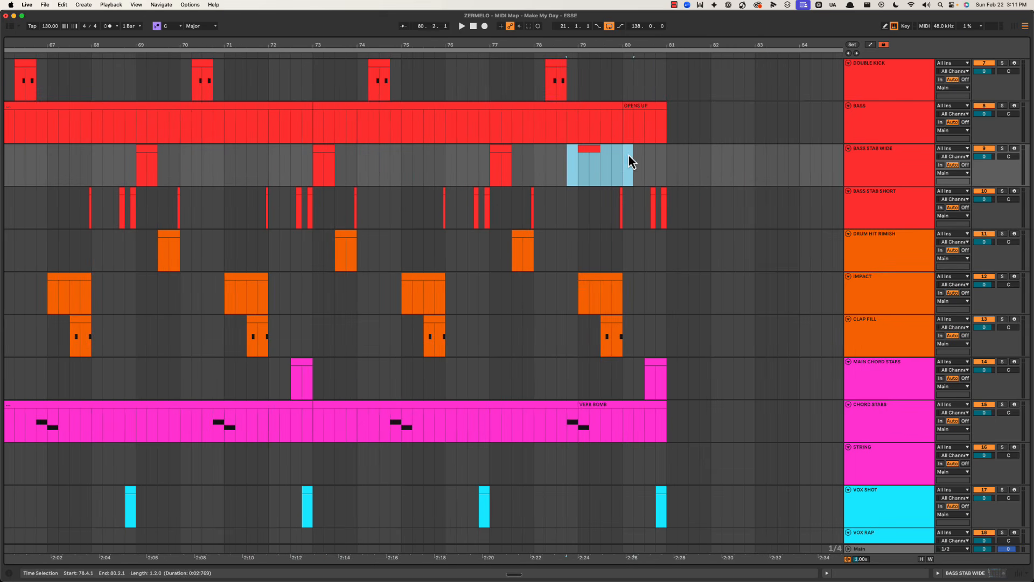
Step: Play from 74.4.1, then replay from 75.3.1 to check the CLAP FILL clip before bar 76
{"action": "left_click", "coordinate": [388, 172]}
{"action": "key", "text": "space"}
{"action": "mouse_move", "coordinate": [423, 41]}
{"action": "left_mouse_down"}
{"action": "mouse_move", "coordinate": [381, 41]}
{"action": "mouse_move", "coordinate": [429, 43]}
{"action": "left_mouse_up"}
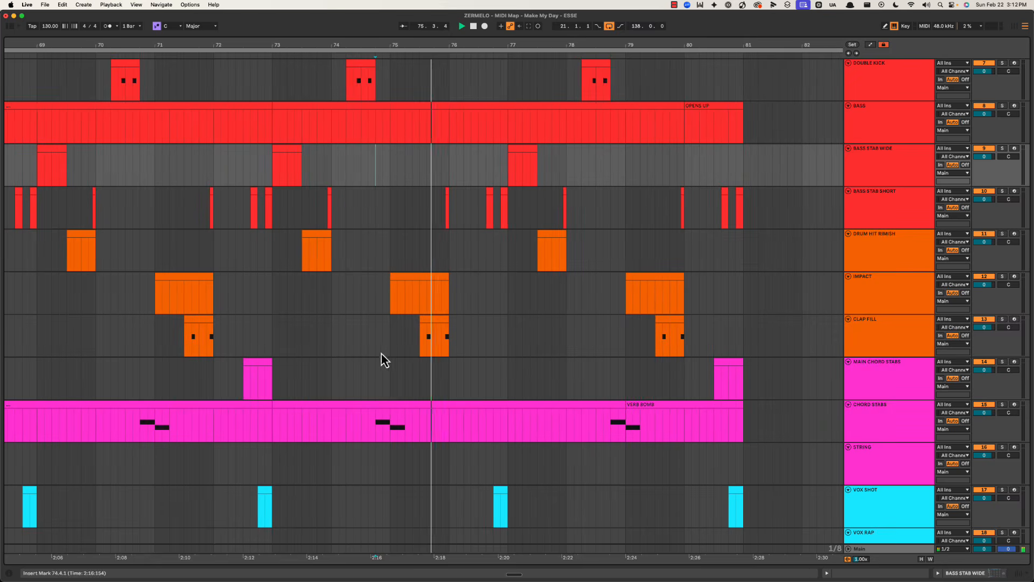
{"action": "scroll", "coordinate": [382, 354], "scroll_direction": "down", "scroll_amount": 3}
{"action": "key", "text": "space"}
{"action": "left_click", "coordinate": [418, 203]}
{"action": "left_click", "coordinate": [431, 232]}
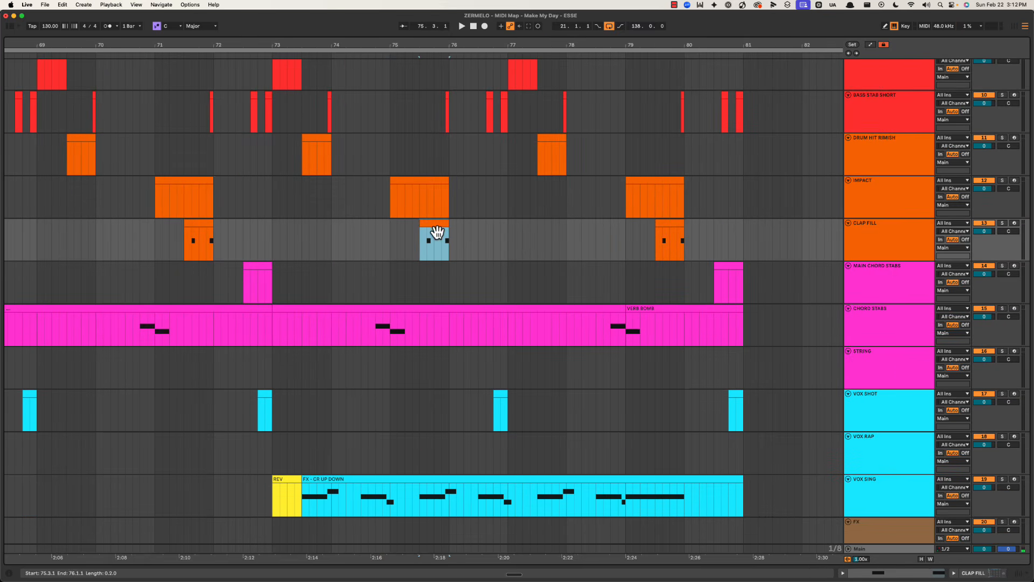
{"action": "key", "text": "space"}
{"action": "scroll", "coordinate": [457, 246], "scroll_direction": "up", "scroll_amount": 1}
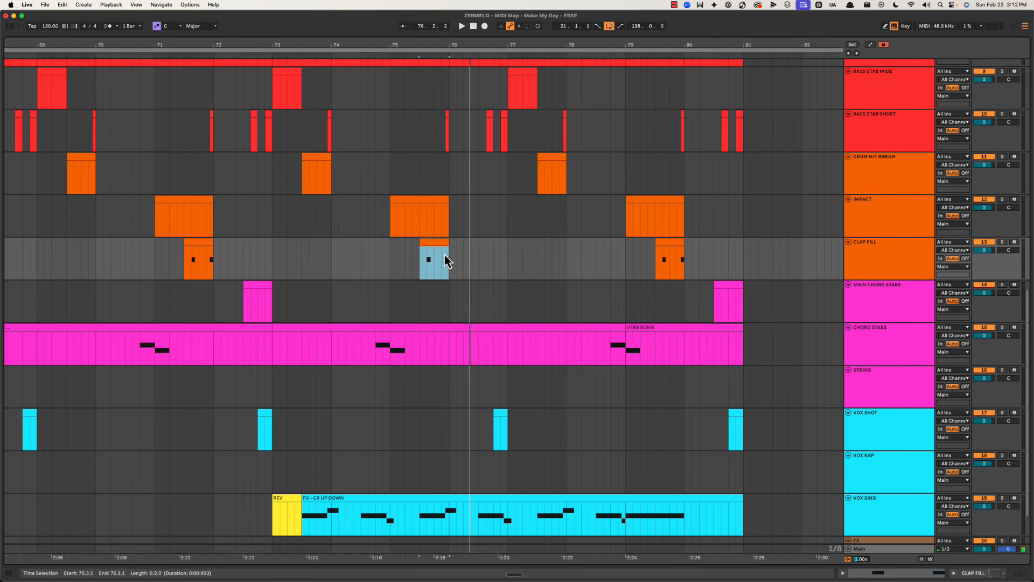
{"action": "key", "text": "space"}
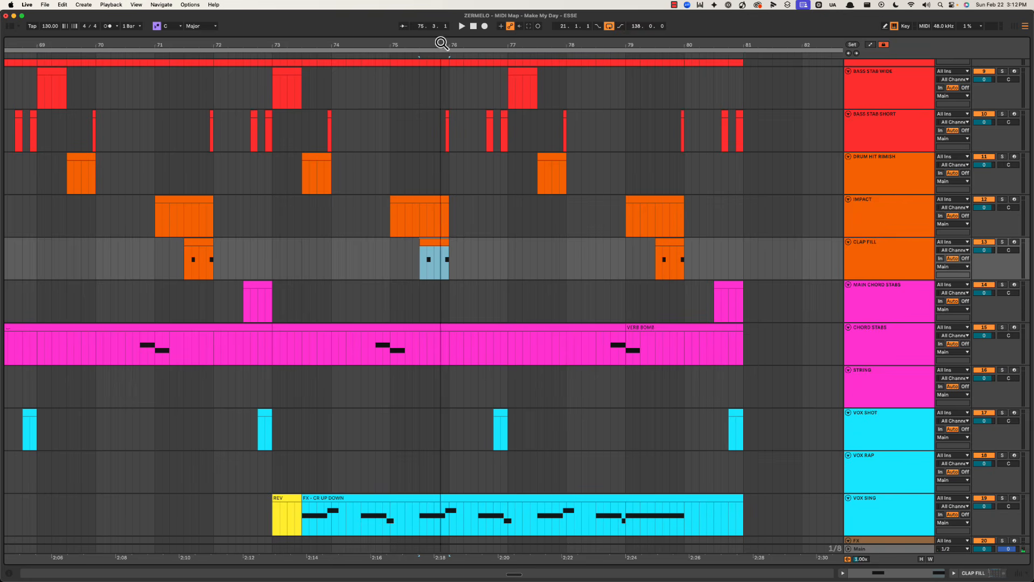
Step: Replay the arrangement repeatedly from 75.3.1 and compare the two CLAP FILL notes with the audio
{"action": "left_click_drag", "start_coordinate": [442, 43], "coordinate": [443, 95]}
{"action": "left_click", "coordinate": [389, 257]}
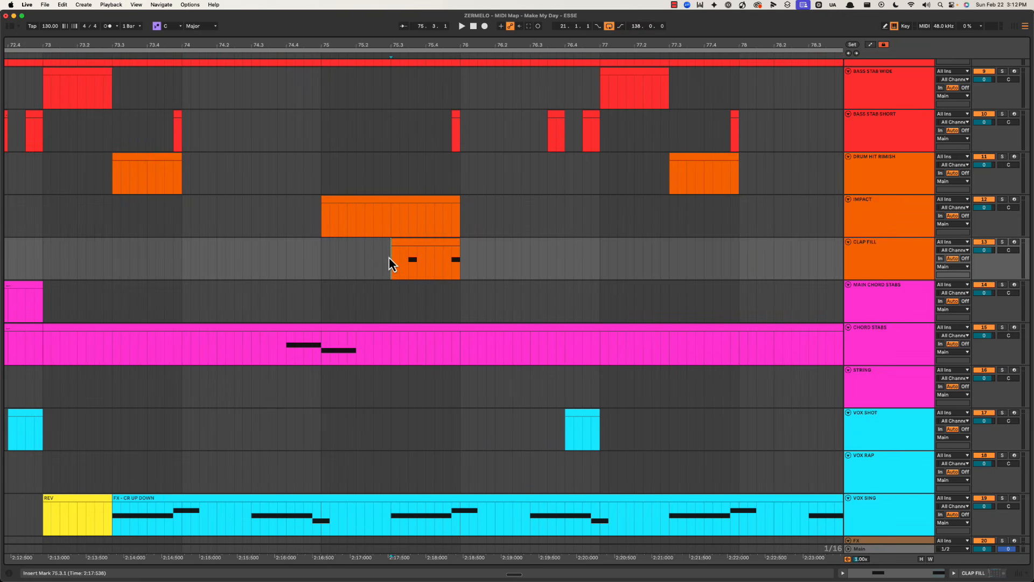
{"action": "key", "text": "space"}
{"action": "key", "text": "space"}
{"action": "key", "text": "space"}
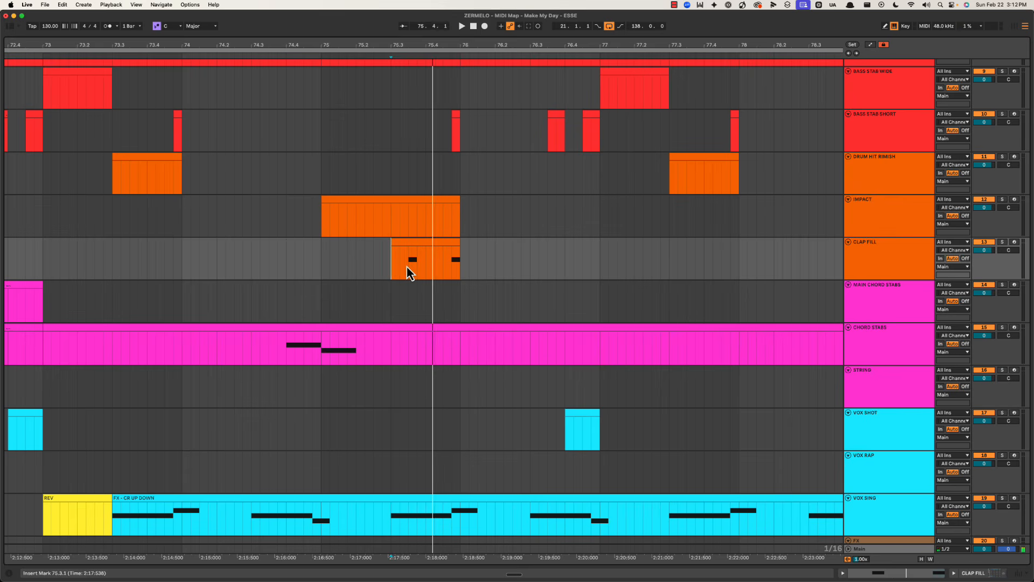
{"action": "key", "text": "space"}
{"action": "key", "text": "space"}
{"action": "key", "text": "space"}
{"action": "left_click_drag", "start_coordinate": [406, 267], "coordinate": [476, 261]}
{"action": "left_click", "coordinate": [390, 265]}
{"action": "key", "text": "space"}
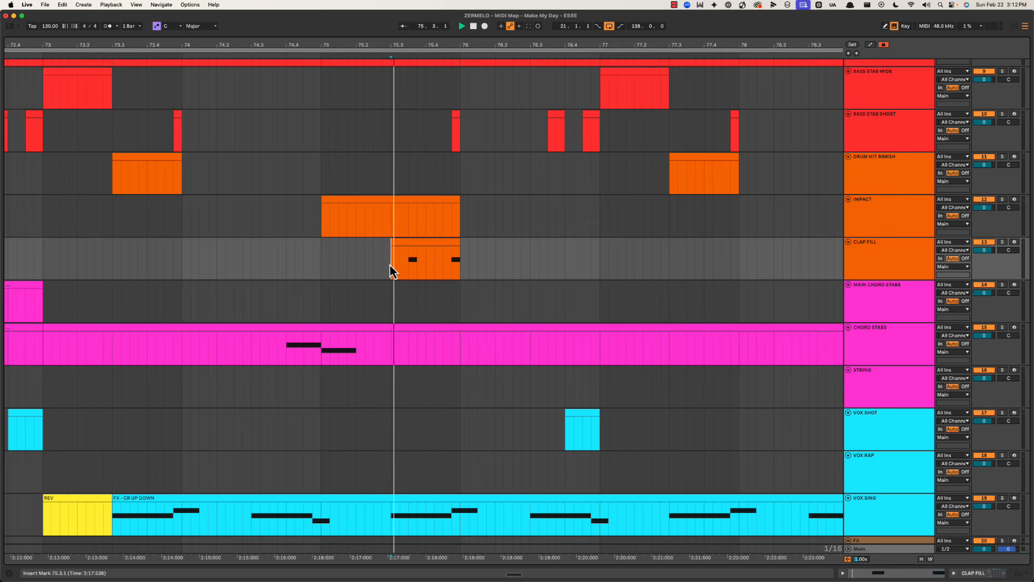
{"action": "key", "text": "space"}
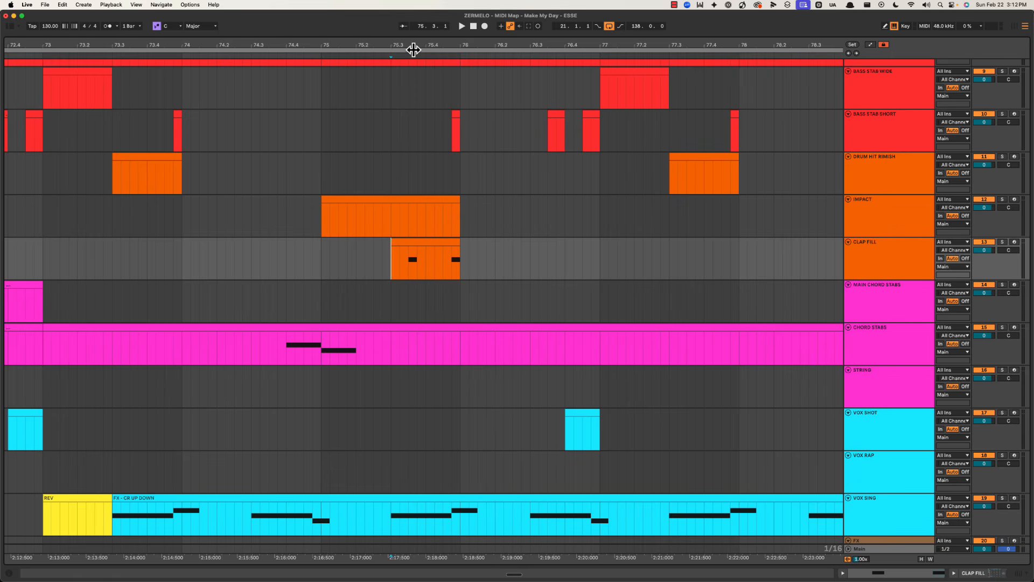
Step: Compare bars 73.1.1 to 80.4.1 with bars 65.1.1 to 73.1.1 across the percussion, chord and vocal tracks
{"action": "left_click_drag", "start_coordinate": [415, 49], "coordinate": [507, 49]}
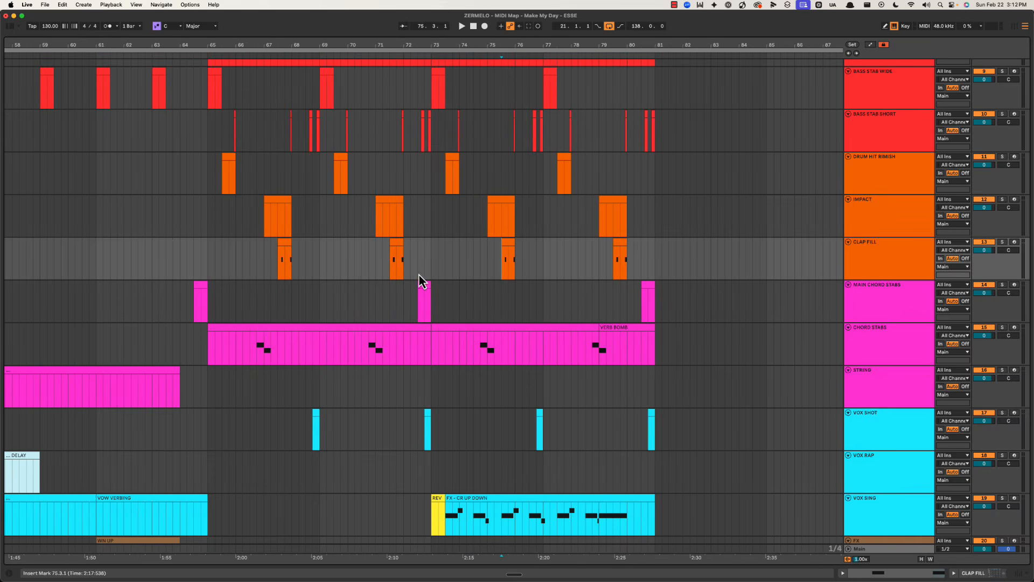
{"action": "scroll", "coordinate": [420, 280], "scroll_direction": "up", "scroll_amount": 3}
{"action": "scroll", "coordinate": [436, 253], "scroll_direction": "down", "scroll_amount": 6}
{"action": "left_click_drag", "start_coordinate": [432, 258], "coordinate": [650, 458]}
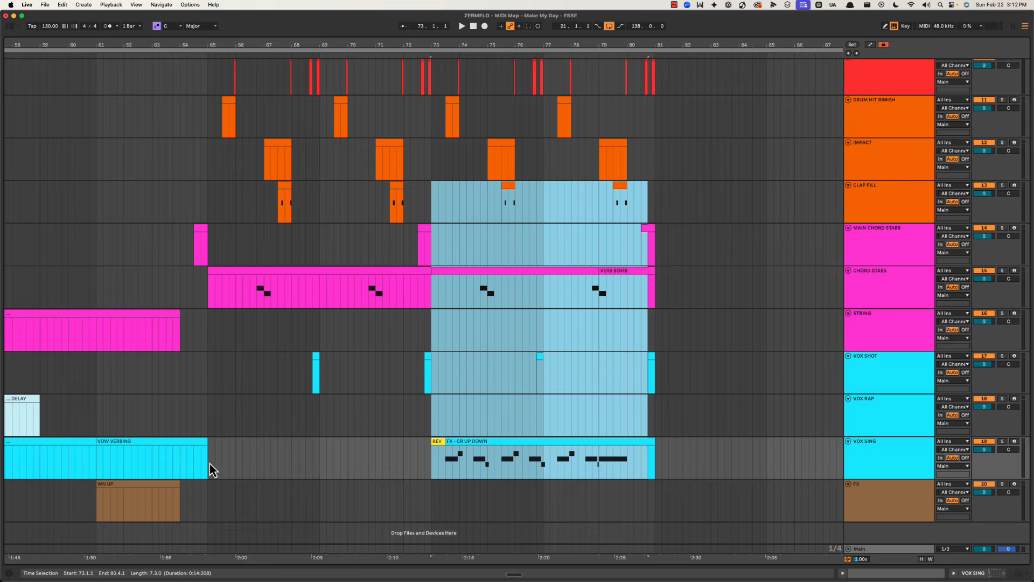
{"action": "left_click_drag", "start_coordinate": [210, 464], "coordinate": [429, 160]}
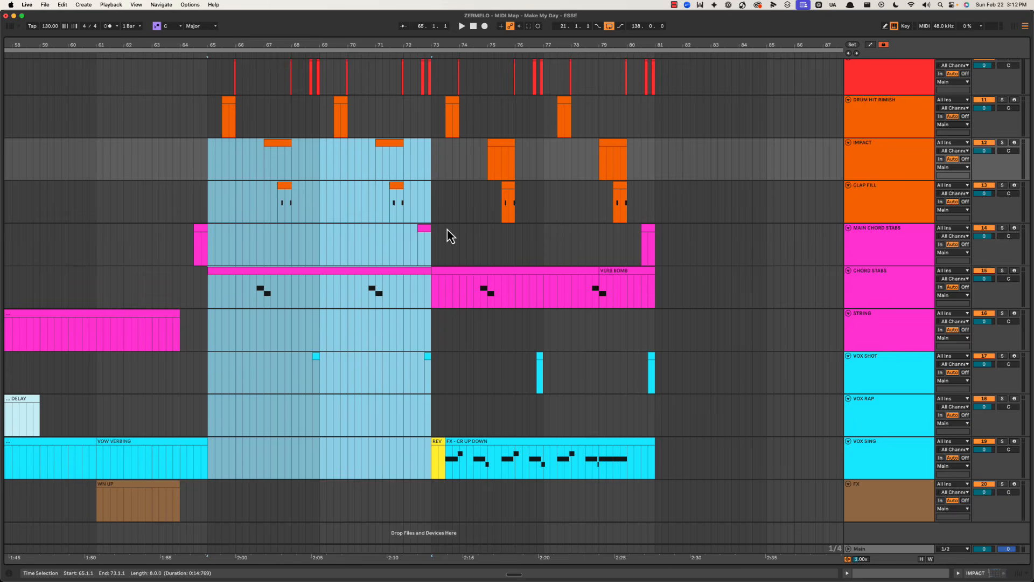
Step: Play from 75.1.1, check the BASS STAB SHORT clip just before bar 76, and continue playback from 76.1.1
{"action": "scroll", "coordinate": [448, 232], "scroll_direction": "up", "scroll_amount": 5}
{"action": "left_click_drag", "start_coordinate": [530, 47], "coordinate": [516, 46]}
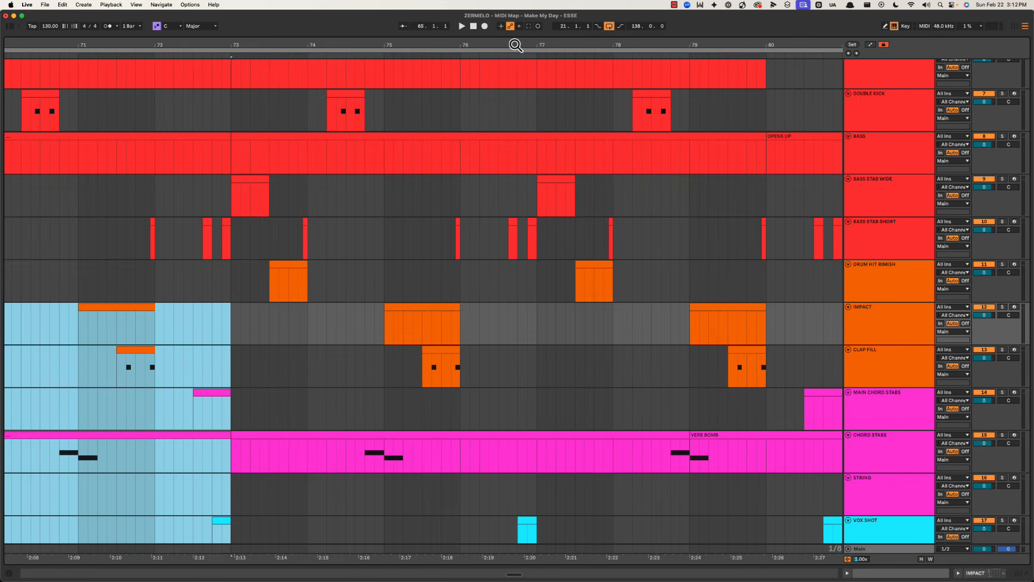
{"action": "left_click", "coordinate": [383, 287]}
{"action": "key", "text": "space"}
{"action": "scroll", "coordinate": [384, 292], "scroll_direction": "down", "scroll_amount": 3}
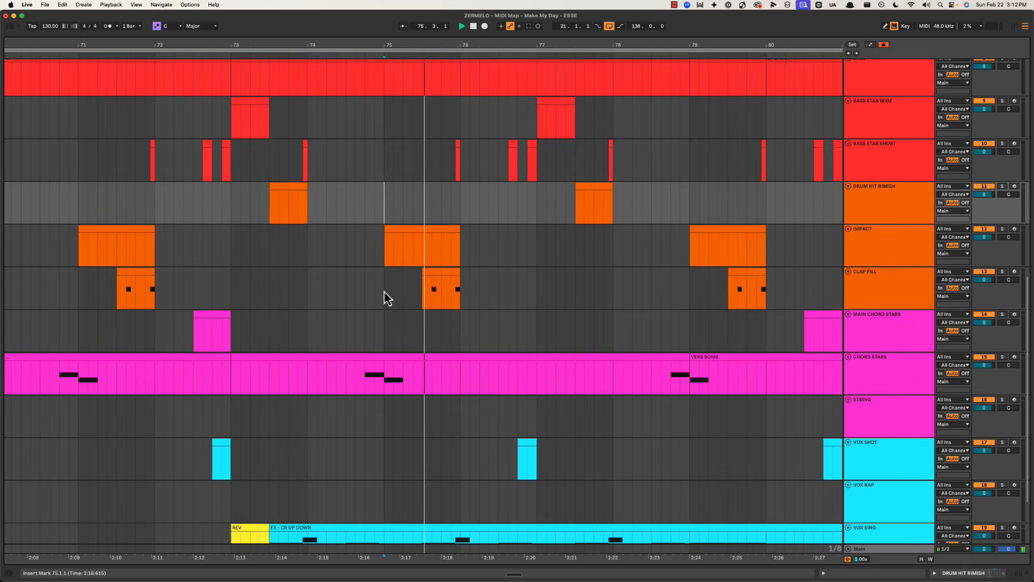
{"action": "left_click", "coordinate": [432, 160]}
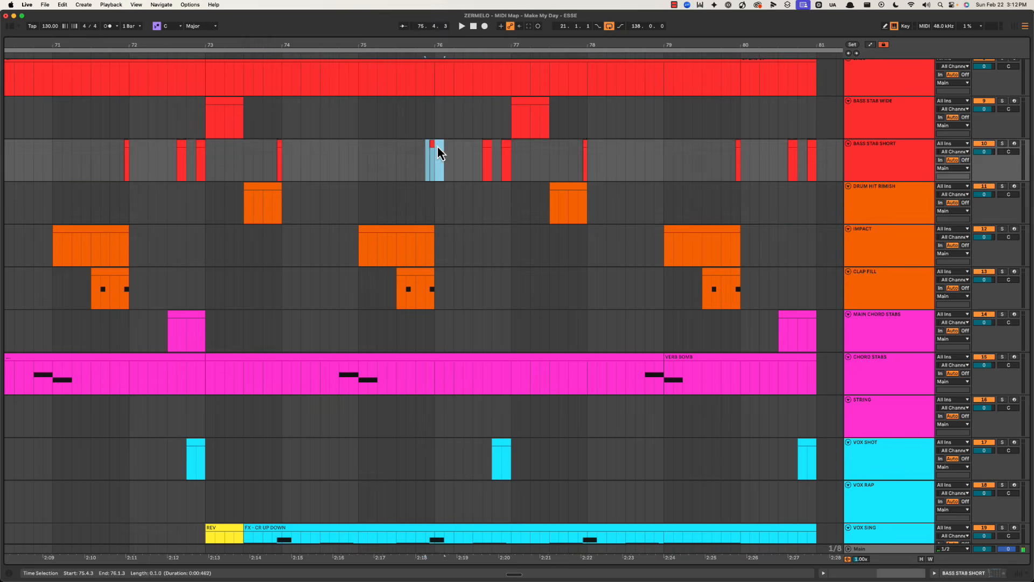
{"action": "key", "text": "Up"}
{"action": "scroll", "coordinate": [468, 250], "scroll_direction": "down", "scroll_amount": 1}
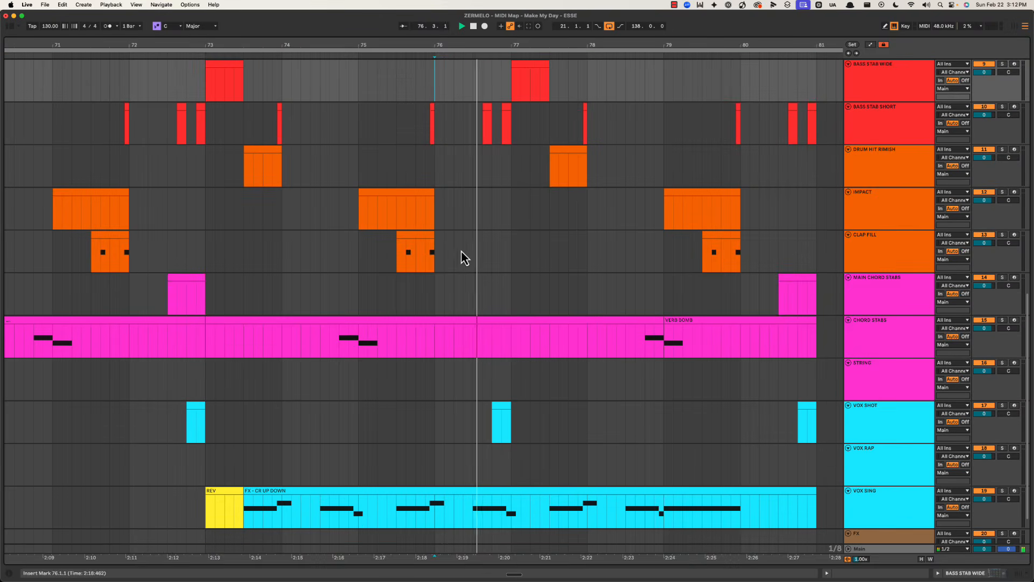
{"action": "key", "text": "space"}
Step: Play from 76.3.3 and move the second BASS STAB SHORT clip before bar 77 to start at 76.4.2
{"action": "left_click_drag", "start_coordinate": [414, 422], "coordinate": [458, 420]}
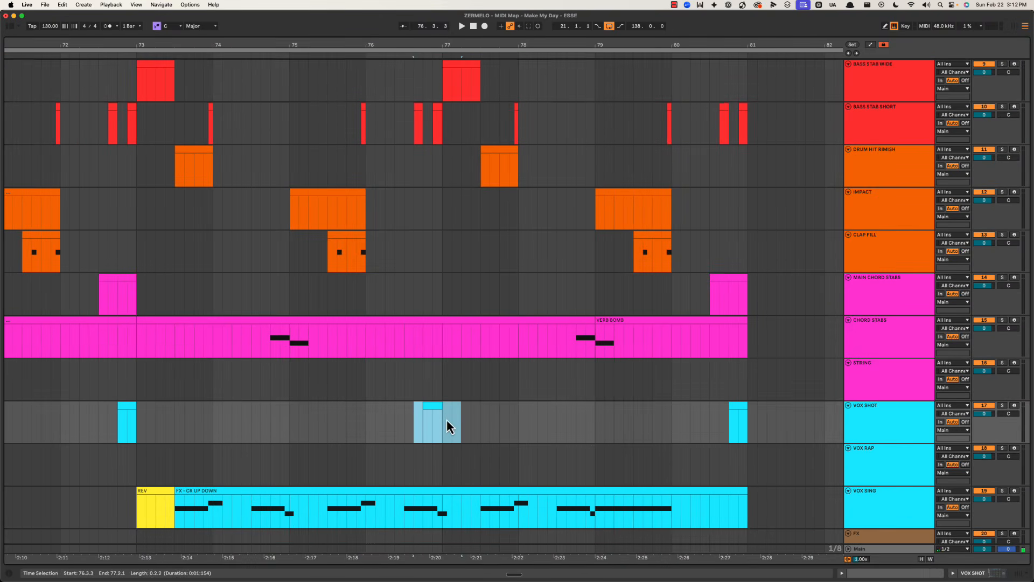
{"action": "scroll", "coordinate": [447, 419], "scroll_direction": "up", "scroll_amount": 1}
{"action": "mouse_move", "coordinate": [403, 172]}
{"action": "left_mouse_down"}
{"action": "mouse_move", "coordinate": [460, 156]}
{"action": "mouse_move", "coordinate": [418, 157]}
{"action": "left_mouse_up"}
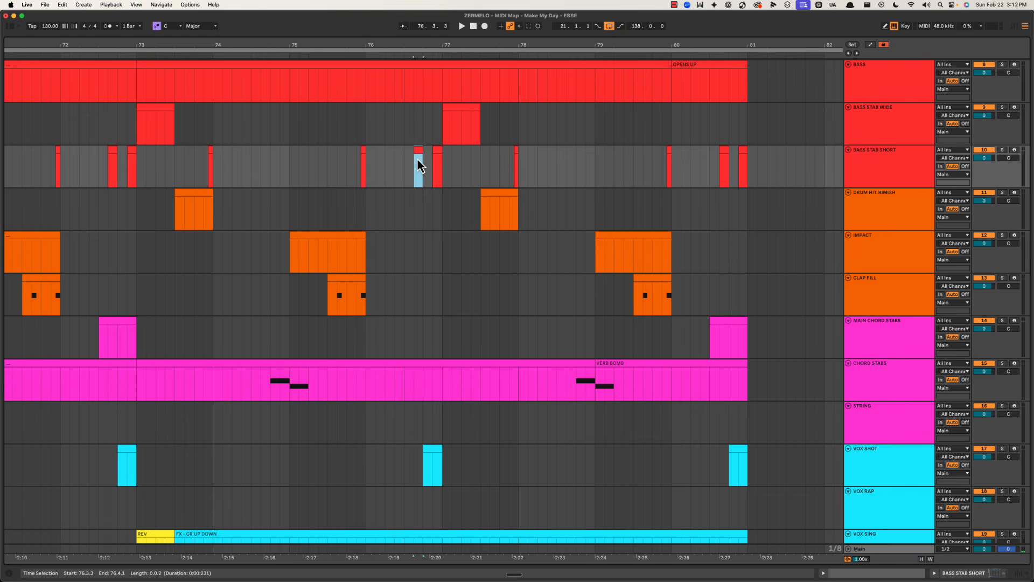
{"action": "key", "text": "space"}
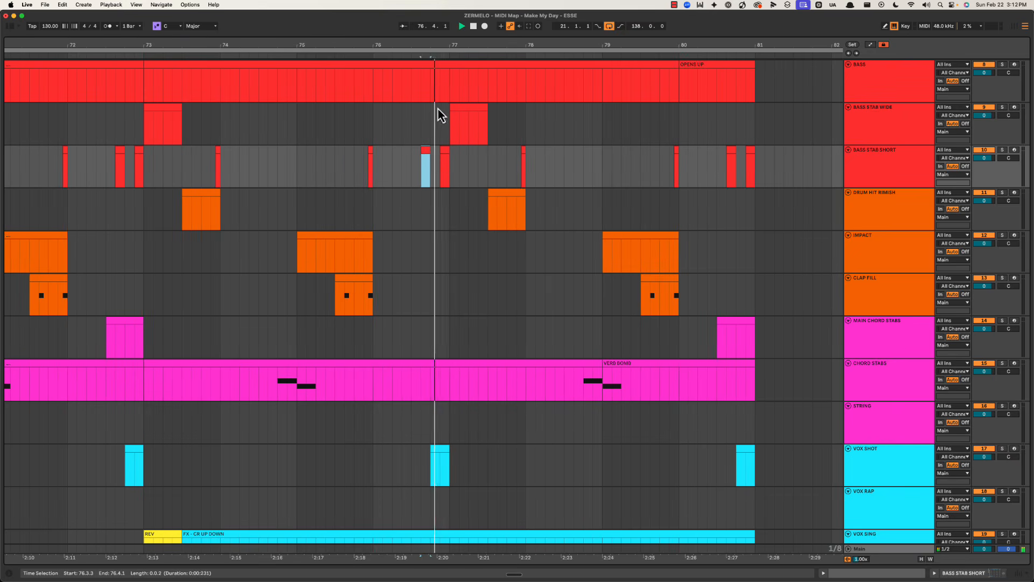
{"action": "left_click_drag", "start_coordinate": [429, 46], "coordinate": [439, 74]}
{"action": "left_click_drag", "start_coordinate": [468, 157], "coordinate": [455, 156]}
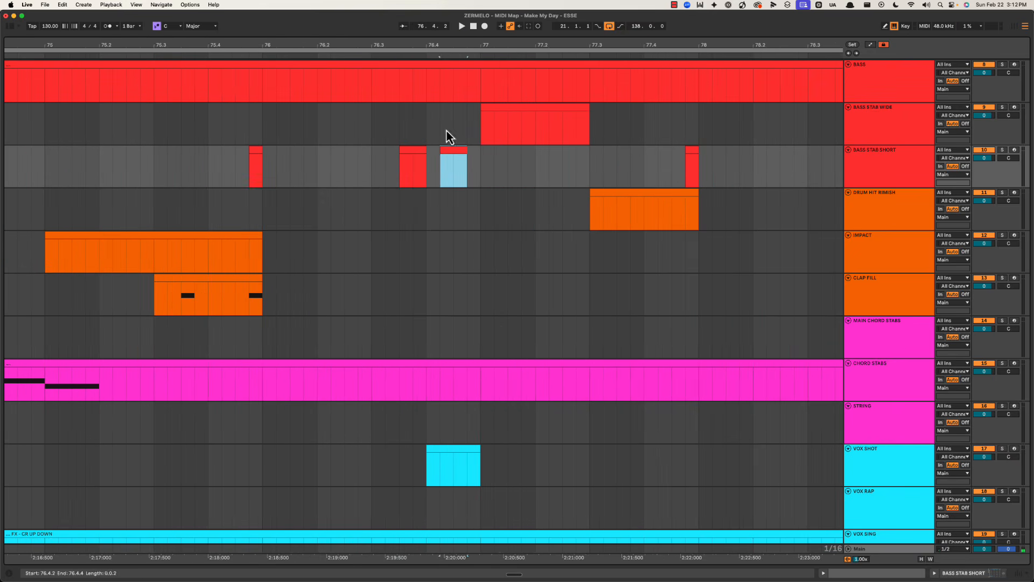
{"action": "key", "text": "space"}
Step: Move the BASS STAB SHORT clips that end at bars 73 and 69 one sixteenth note earlier
{"action": "left_click_drag", "start_coordinate": [430, 44], "coordinate": [451, 52]}
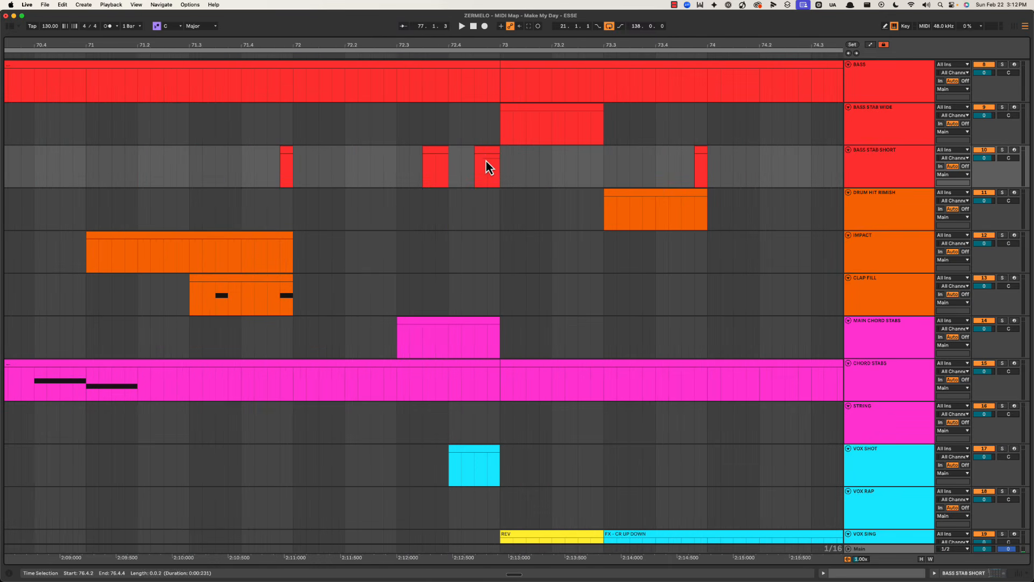
{"action": "left_click_drag", "start_coordinate": [487, 155], "coordinate": [473, 155]}
{"action": "left_click_drag", "start_coordinate": [449, 46], "coordinate": [705, 45]}
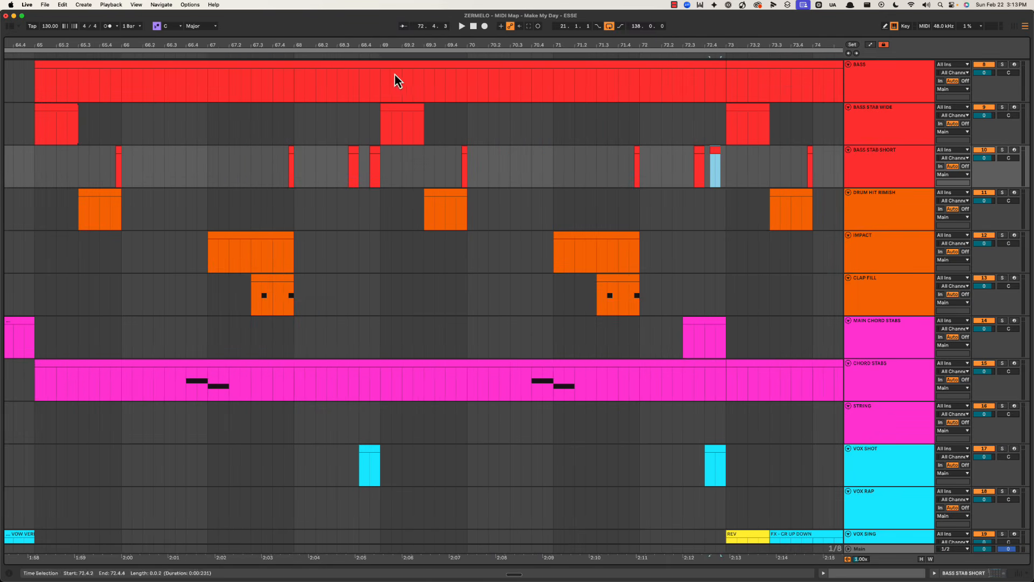
{"action": "left_click_drag", "start_coordinate": [373, 45], "coordinate": [373, 58]}
{"action": "left_click_drag", "start_coordinate": [376, 151], "coordinate": [360, 152]}
Step: Review the whole drop up to bar 81, selecting bars 73 to 81 from STRING through VOX SING
{"action": "left_click_drag", "start_coordinate": [393, 45], "coordinate": [297, 46]}
{"action": "left_click", "coordinate": [535, 165]}
{"action": "left_click_drag", "start_coordinate": [590, 47], "coordinate": [516, 44]}
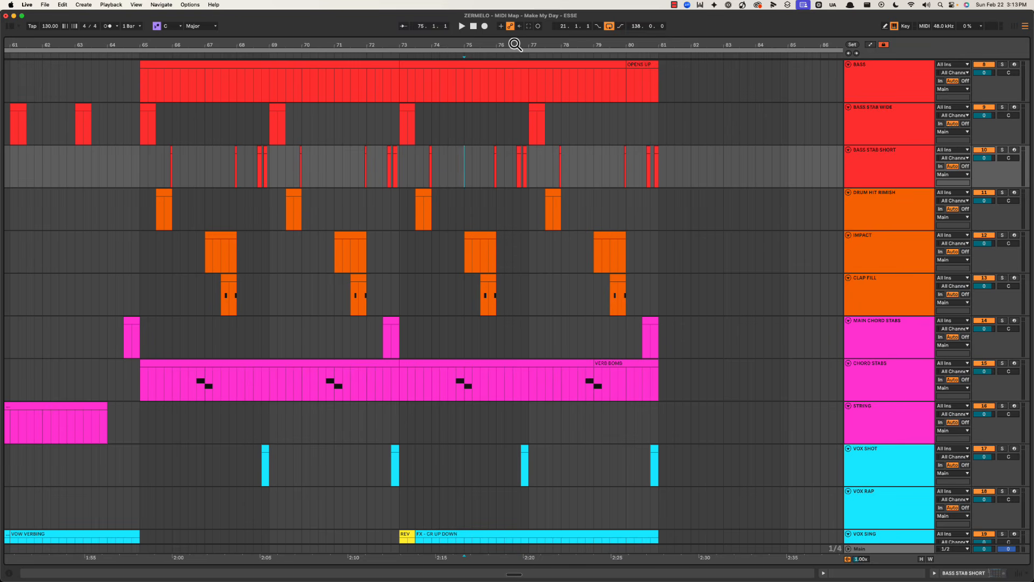
{"action": "left_click_drag", "start_coordinate": [526, 49], "coordinate": [505, 48]}
{"action": "scroll", "coordinate": [455, 101], "scroll_direction": "down", "scroll_amount": 4}
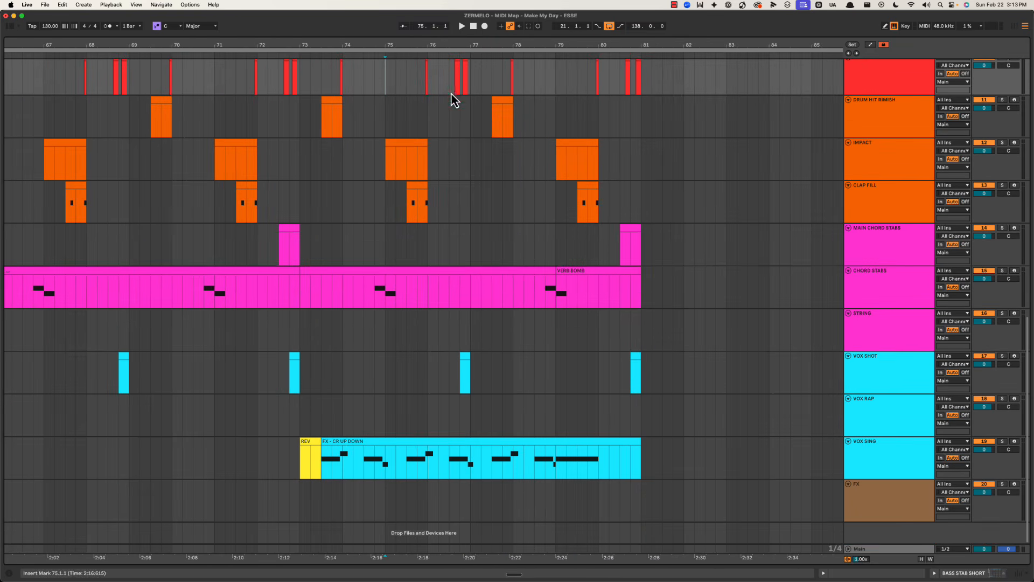
{"action": "left_click_drag", "start_coordinate": [301, 388], "coordinate": [641, 476]}
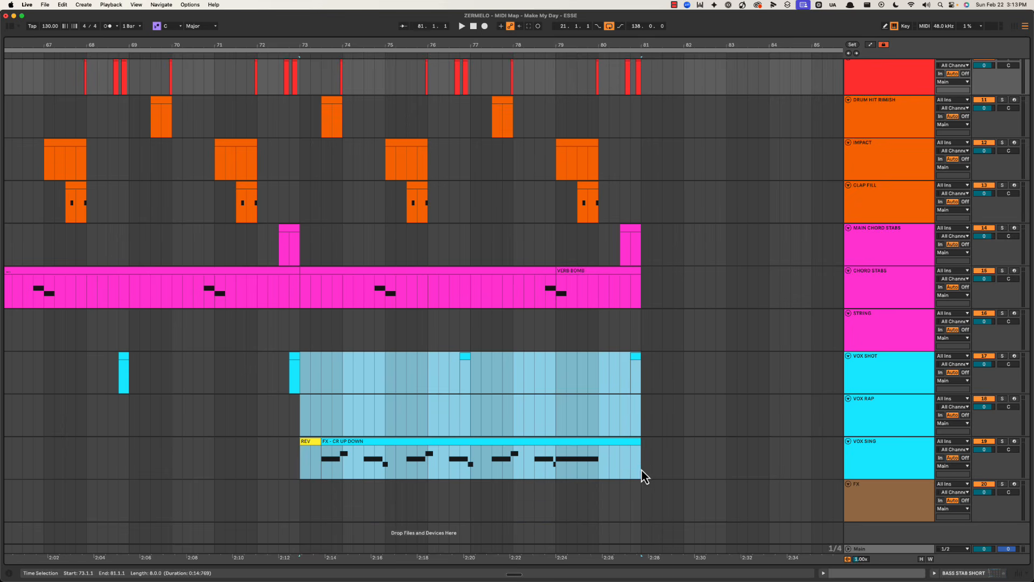
{"action": "left_click_drag", "start_coordinate": [303, 353], "coordinate": [644, 447]}
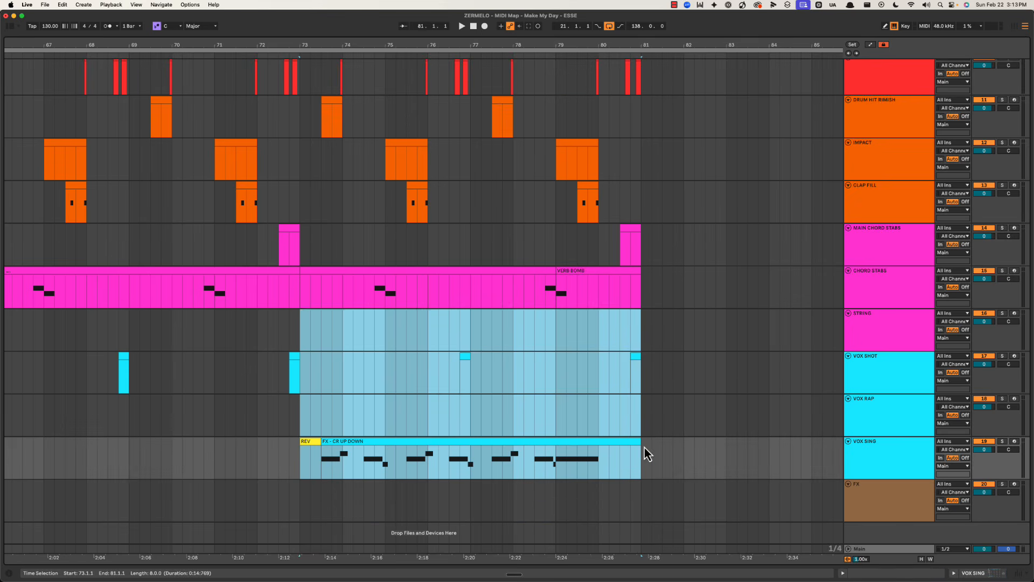
{"action": "left_click", "coordinate": [449, 356]}
{"action": "scroll", "coordinate": [455, 323], "scroll_direction": "up", "scroll_amount": 3}
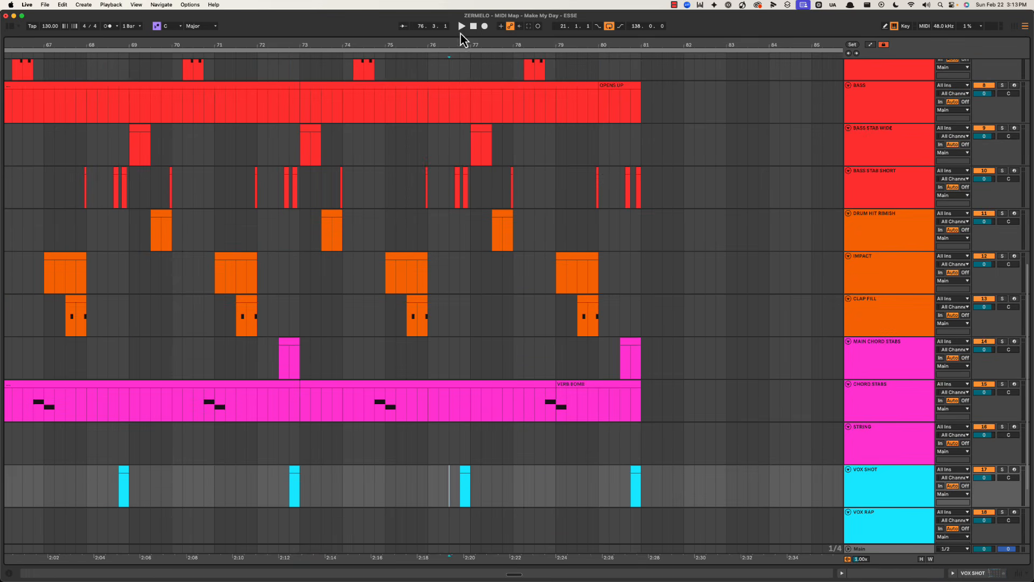
Step: Play from 76.4.3 into bar 77 and check the BASS STAB WIDE clip there
{"action": "left_click_drag", "start_coordinate": [460, 45], "coordinate": [460, 76]}
{"action": "left_click", "coordinate": [397, 156]}
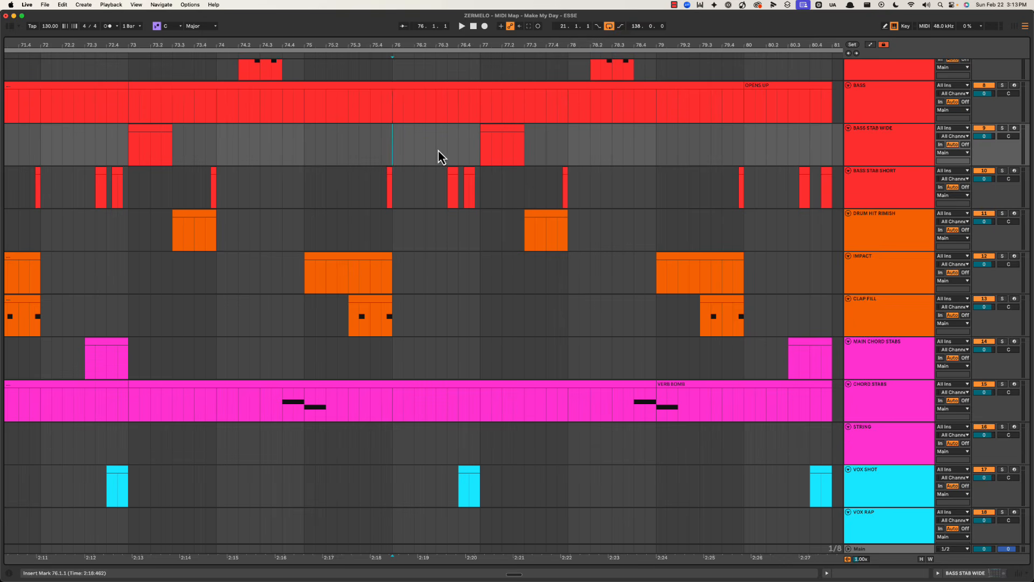
{"action": "key", "text": "space"}
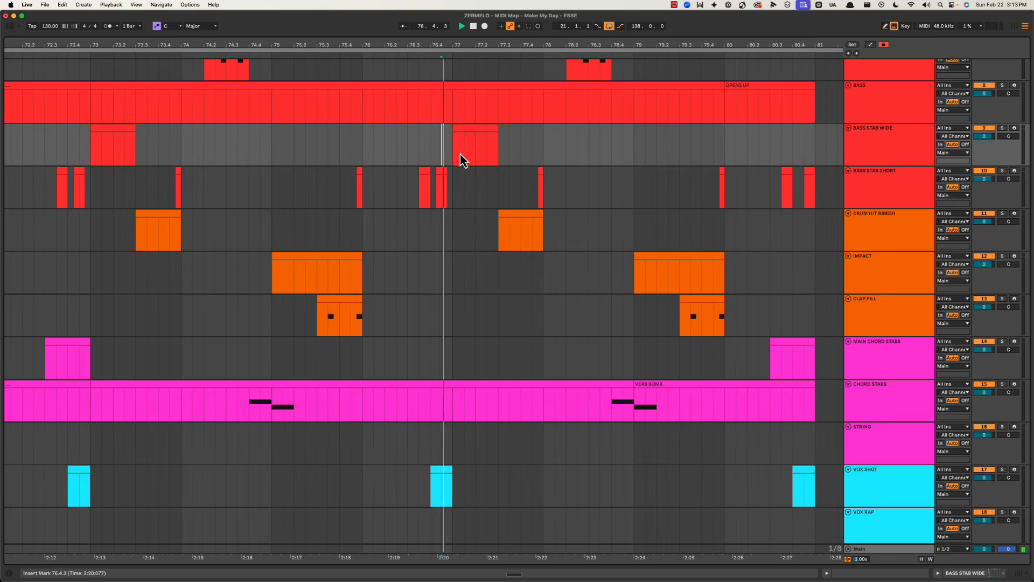
{"action": "scroll", "coordinate": [470, 153], "scroll_direction": "down", "scroll_amount": 1}
{"action": "key", "text": "space"}
{"action": "left_click", "coordinate": [466, 146]}
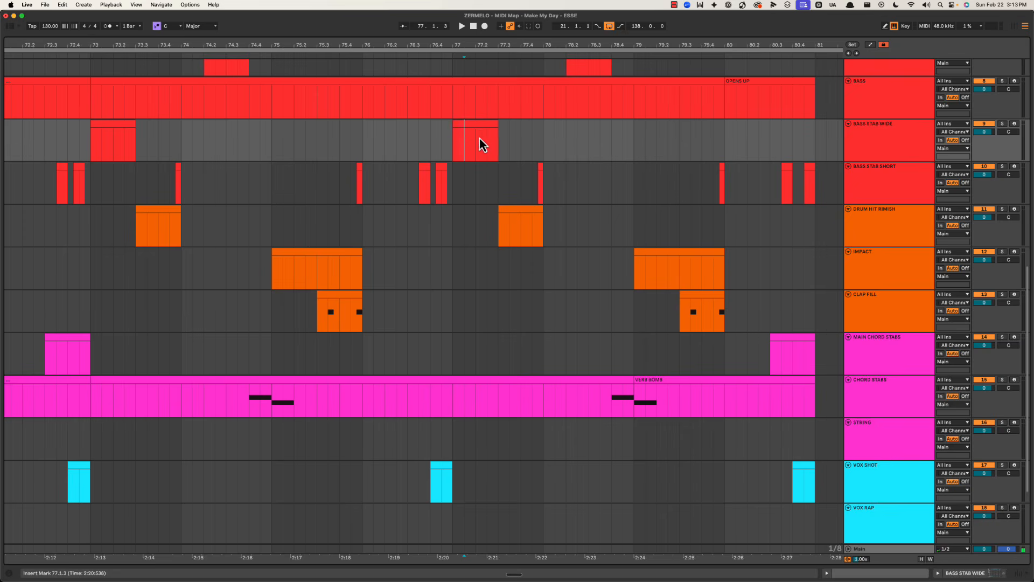
Step: Play from 77.1.3 and check the DRUM HIT RIMISH and BASS STAB SHORT clips leading into bar 78
{"action": "key", "text": "space"}
{"action": "scroll", "coordinate": [480, 186], "scroll_direction": "down", "scroll_amount": 2}
{"action": "scroll", "coordinate": [480, 186], "scroll_direction": "right", "scroll_amount": 1}
{"action": "scroll", "coordinate": [480, 186], "scroll_direction": "up", "scroll_amount": 1}
{"action": "key", "text": "space"}
{"action": "left_click_drag", "start_coordinate": [457, 190], "coordinate": [509, 189]}
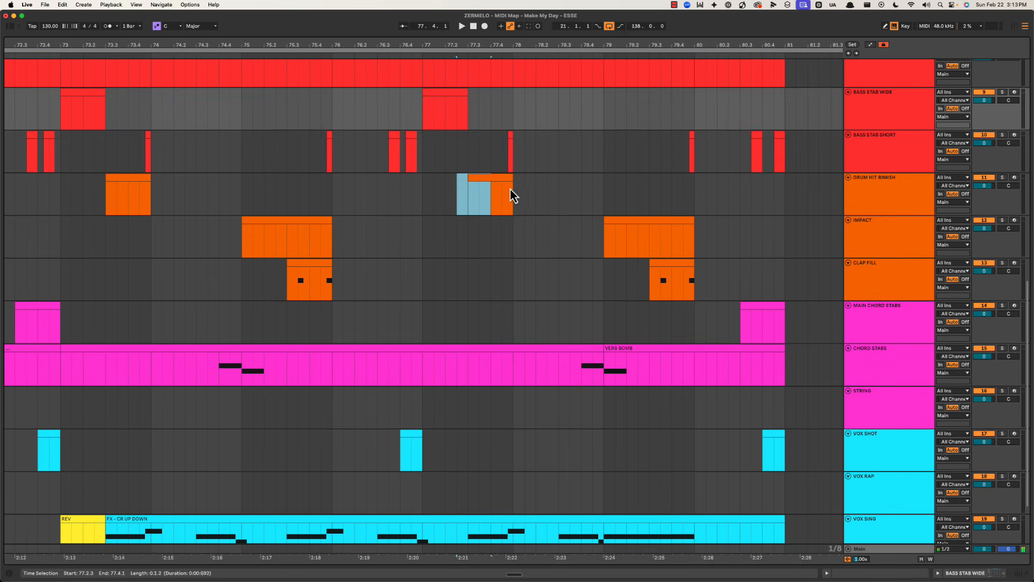
{"action": "left_click_drag", "start_coordinate": [504, 151], "coordinate": [524, 151]}
{"action": "key", "text": "space"}
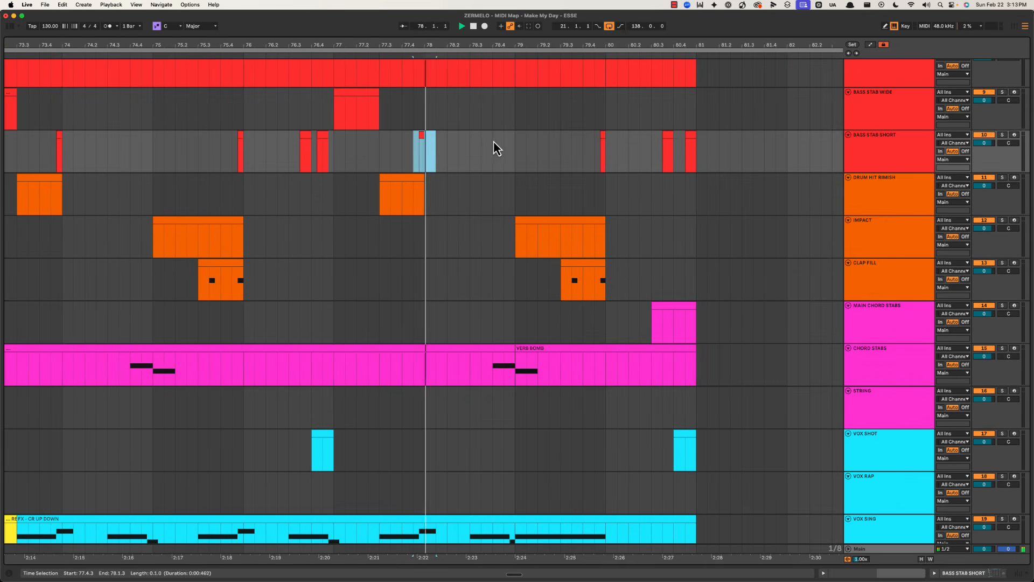
Step: Play from 78.1.1 and check the DOUBLE KICK clip and the CHORD STABS notes starting at 78.4.1
{"action": "scroll", "coordinate": [490, 162], "scroll_direction": "down", "scroll_amount": 1}
{"action": "scroll", "coordinate": [474, 183], "scroll_direction": "right", "scroll_amount": 1}
{"action": "left_click", "coordinate": [420, 200]}
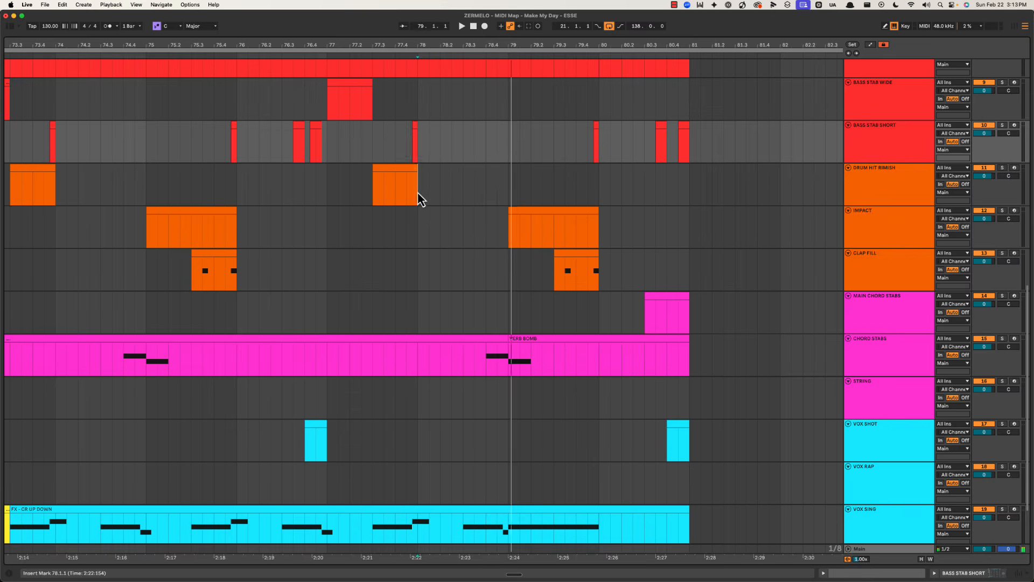
{"action": "scroll", "coordinate": [423, 194], "scroll_direction": "up", "scroll_amount": 4}
{"action": "left_click_drag", "start_coordinate": [423, 134], "coordinate": [541, 130]}
{"action": "key", "text": "space"}
{"action": "scroll", "coordinate": [475, 174], "scroll_direction": "down", "scroll_amount": 1}
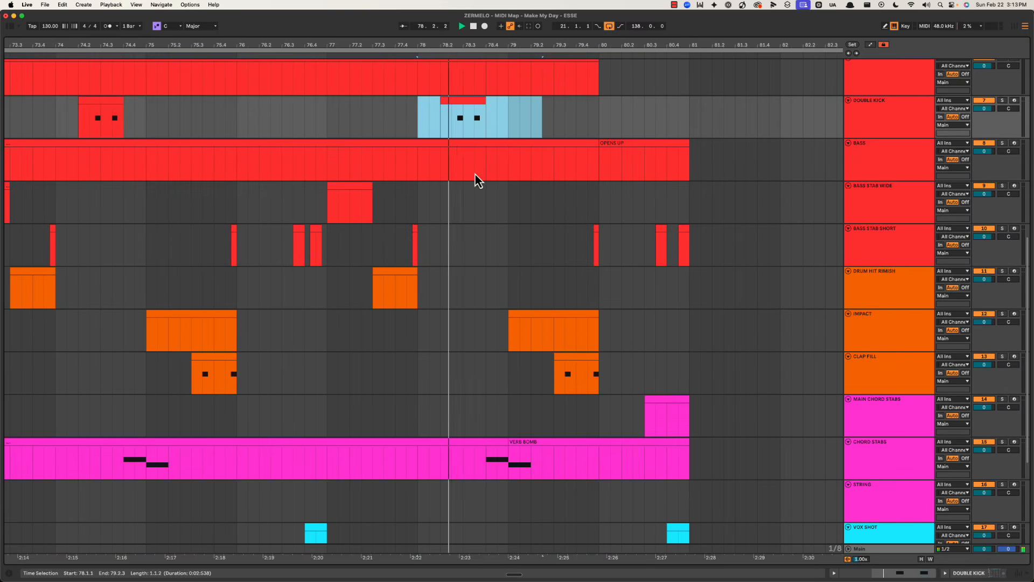
{"action": "left_click_drag", "start_coordinate": [449, 400], "coordinate": [503, 462]}
{"action": "left_click", "coordinate": [440, 298]}
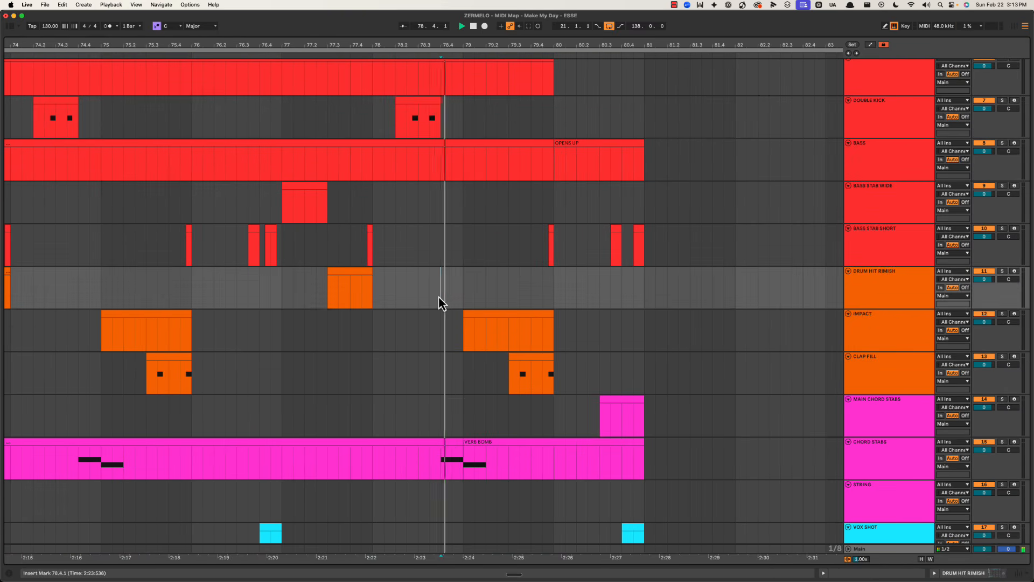
Step: Check the arrangement around 79.1.1 against playback, including the IMPACT clip spanning bar 79
{"action": "left_click", "coordinate": [397, 316]}
{"action": "left_click", "coordinate": [354, 292]}
{"action": "key", "text": "space"}
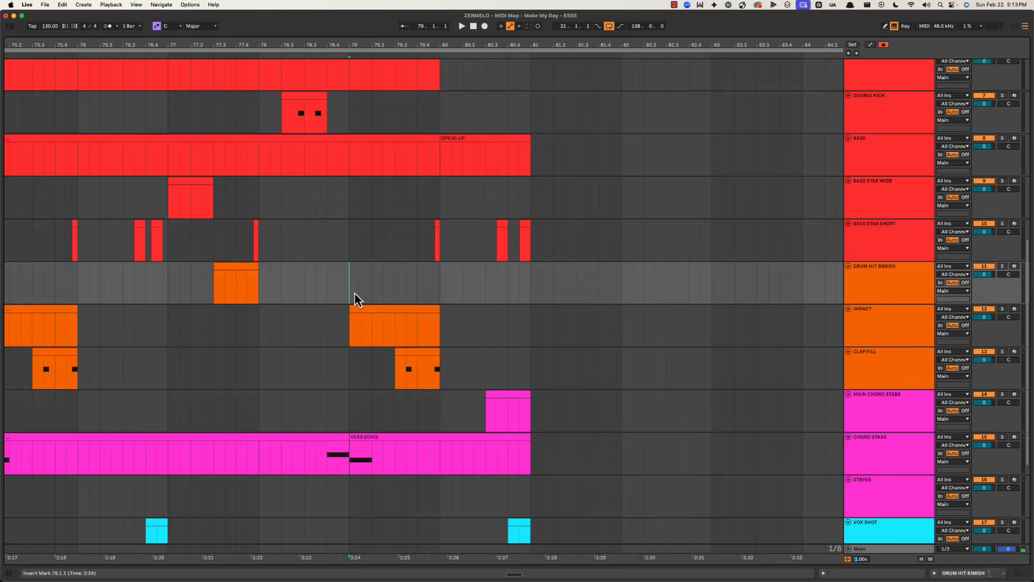
{"action": "scroll", "coordinate": [347, 376], "scroll_direction": "down", "scroll_amount": 4}
{"action": "scroll", "coordinate": [356, 320], "scroll_direction": "up", "scroll_amount": 5}
{"action": "left_click", "coordinate": [375, 357]}
{"action": "scroll", "coordinate": [372, 357], "scroll_direction": "up", "scroll_amount": 8}
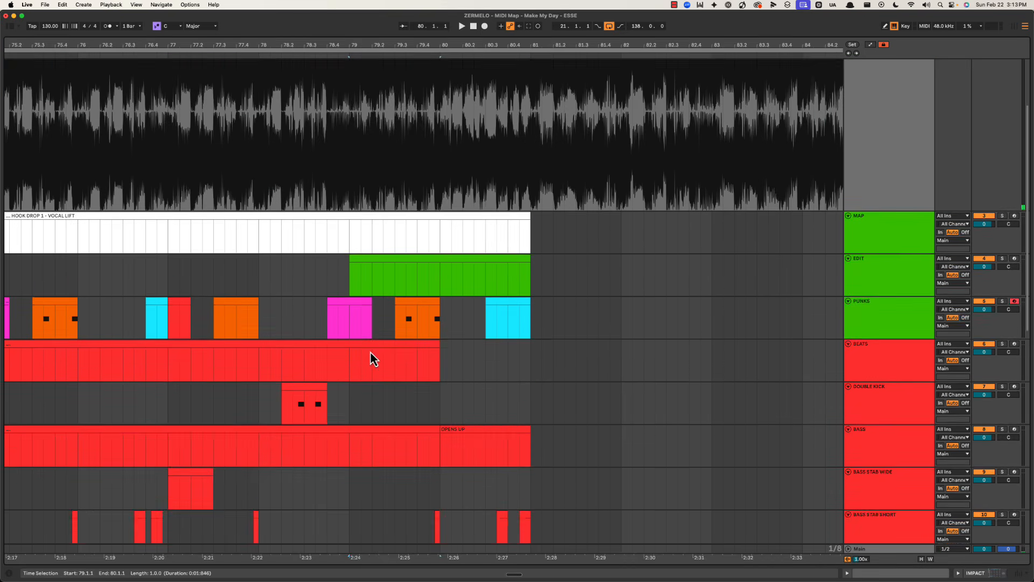
Step: Play from 79.1.1 and check bar 79 from the EDIT clip down to the VOX RAP and VOX SING tracks
{"action": "left_click", "coordinate": [376, 359]}
{"action": "left_click", "coordinate": [347, 365]}
{"action": "key", "text": "space"}
{"action": "scroll", "coordinate": [346, 366], "scroll_direction": "down", "scroll_amount": 10}
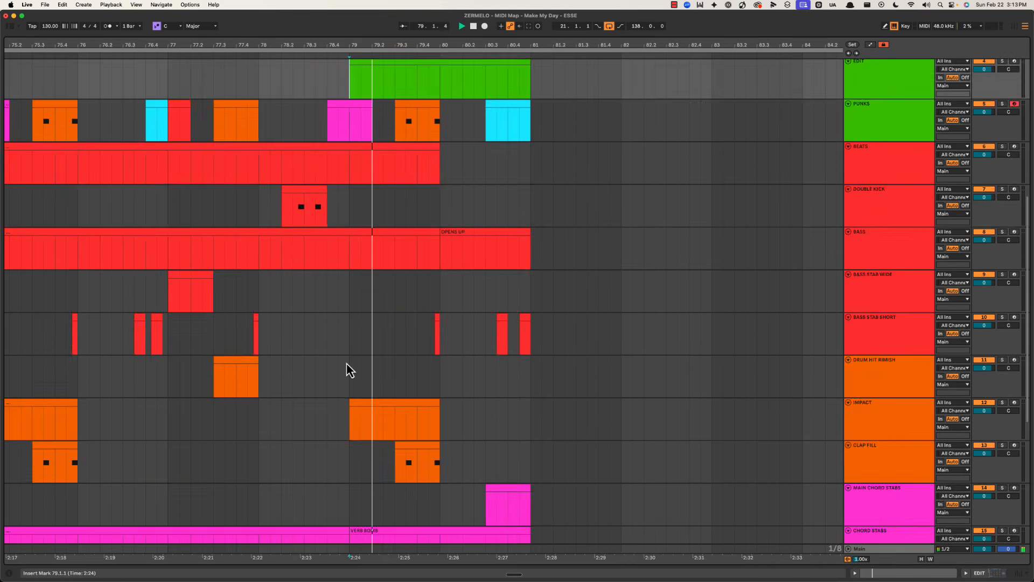
{"action": "left_click_drag", "start_coordinate": [353, 415], "coordinate": [441, 445]}
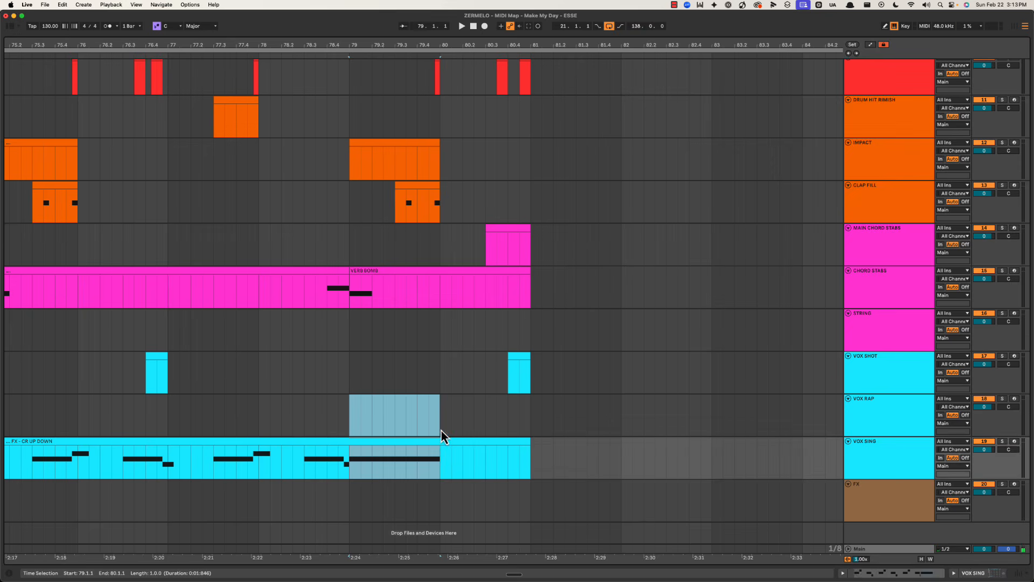
{"action": "left_click", "coordinate": [441, 431]}
Step: Extend the C3 note in the VERB BOMB clip on CHORD STABS to 8.4.2 and play it back
{"action": "left_click", "coordinate": [348, 286]}
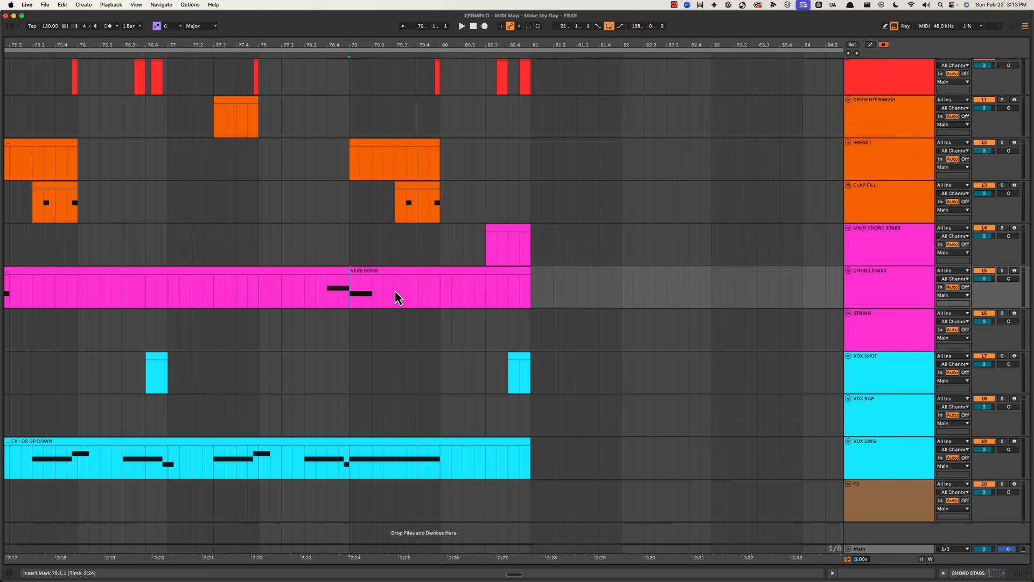
{"action": "left_click_drag", "start_coordinate": [353, 289], "coordinate": [597, 288]}
{"action": "double_click", "coordinate": [398, 271]}
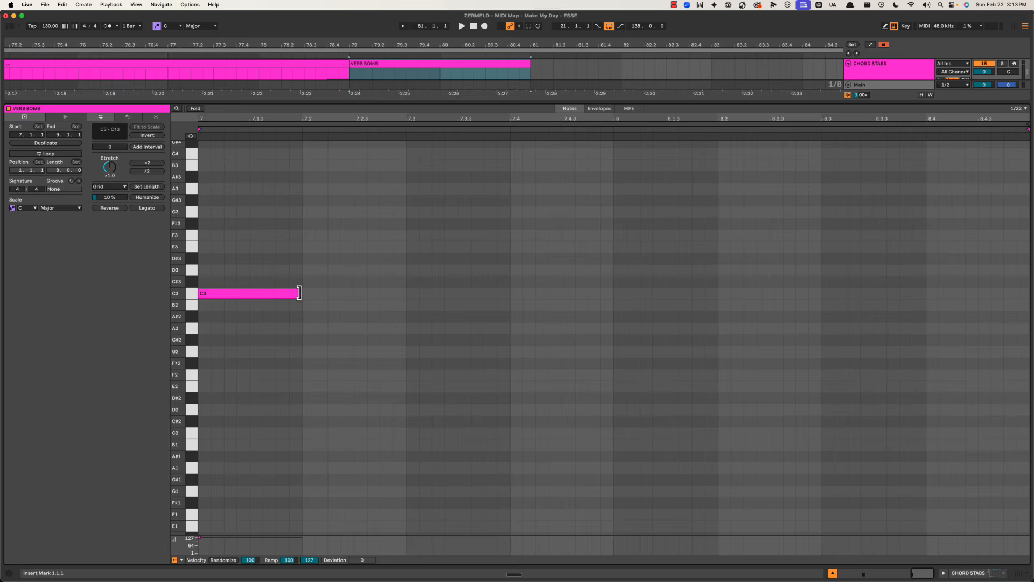
{"action": "left_click_drag", "start_coordinate": [300, 292], "coordinate": [949, 292]}
{"action": "key", "text": "super+alt+l"}
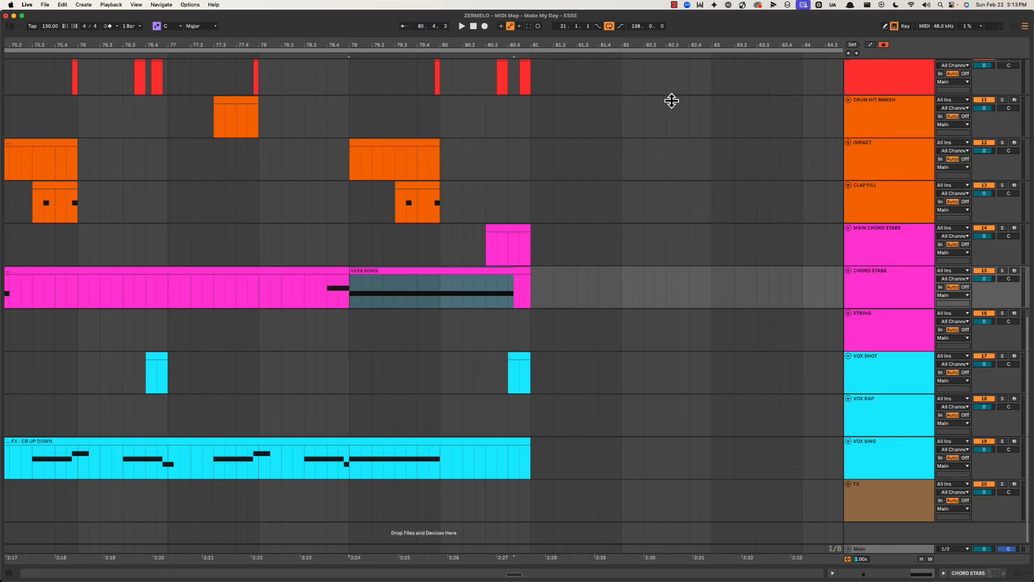
{"action": "key", "text": "space"}
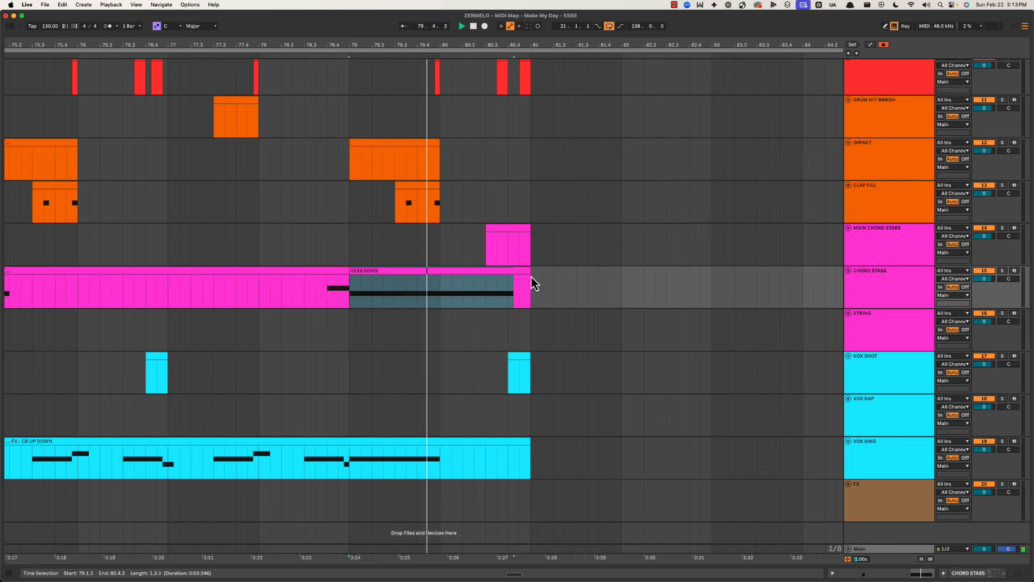
Step: Set the VERB BOMB clip's C3 note to end at 8.1.1, one bar long, and check it against playback
{"action": "double_click", "coordinate": [492, 277]}
{"action": "key", "text": "space"}
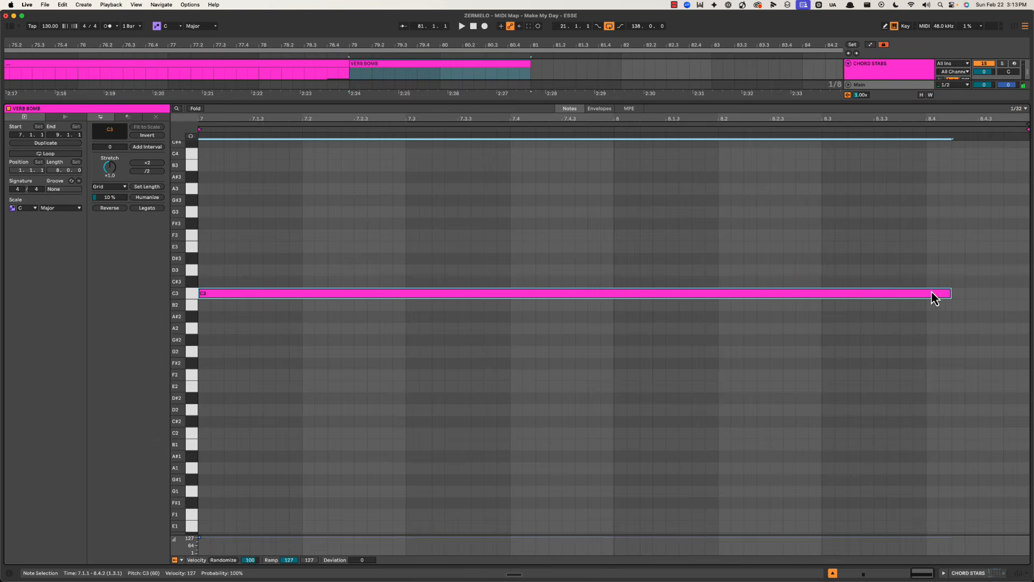
{"action": "left_click_drag", "start_coordinate": [950, 293], "coordinate": [614, 292]}
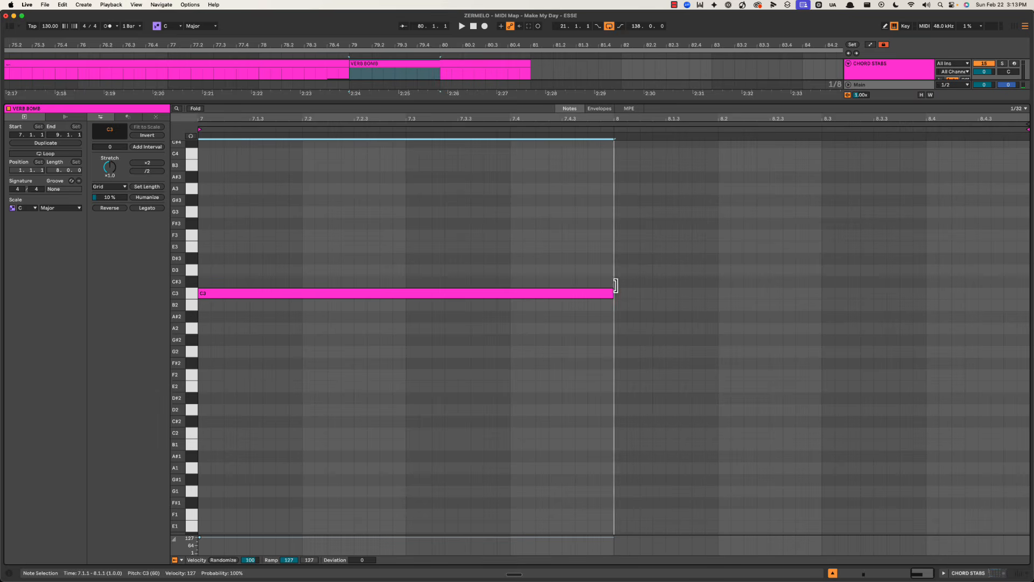
{"action": "key", "text": "super+alt+l"}
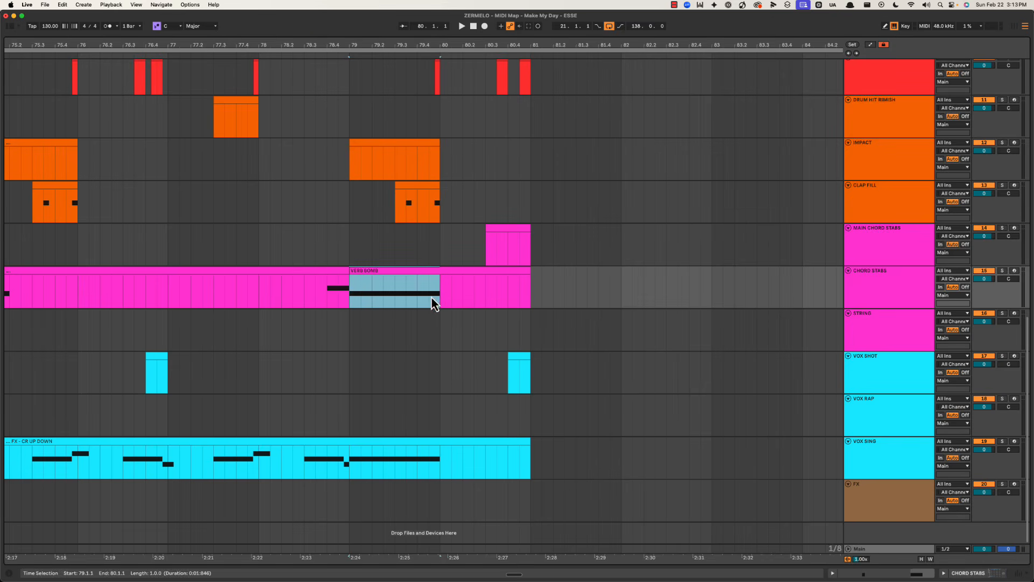
{"action": "key", "text": "space"}
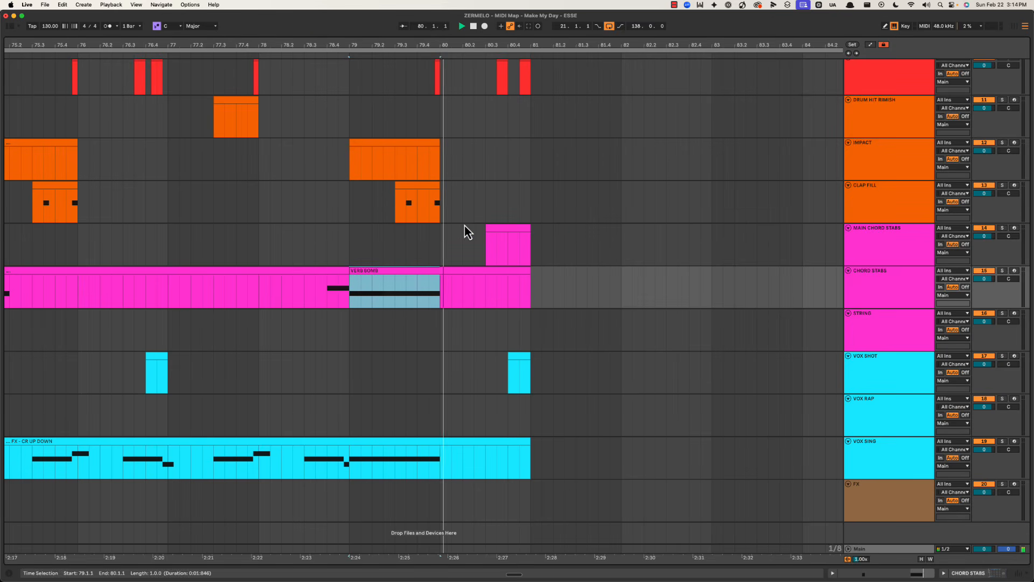
Step: Play from 79.4.1 into bar 80 repeatedly and check the BASS clip labelled OPENS UP and the tracks below it
{"action": "left_click", "coordinate": [440, 250]}
{"action": "scroll", "coordinate": [441, 250], "scroll_direction": "up", "scroll_amount": 8}
{"action": "left_click", "coordinate": [445, 228]}
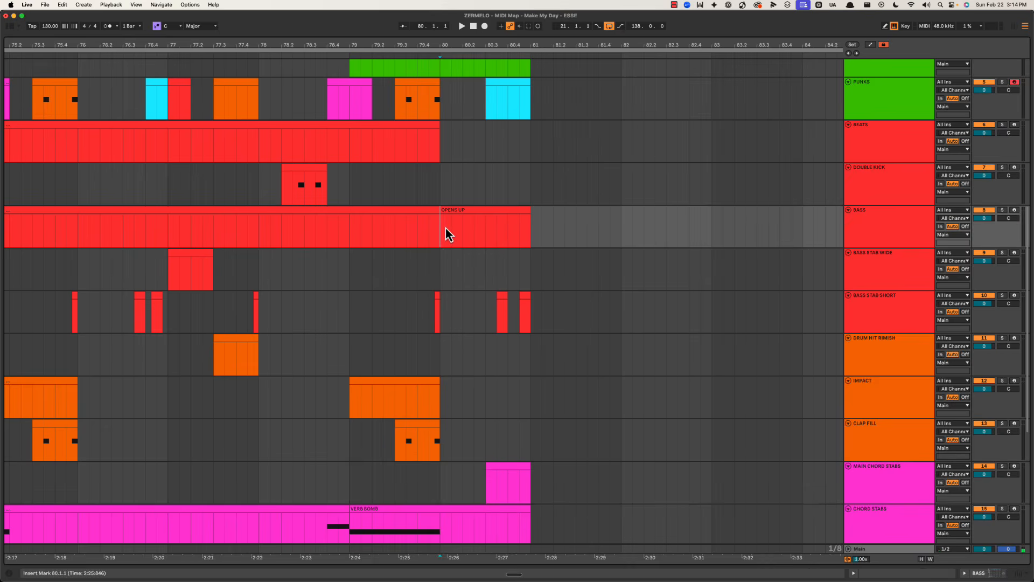
{"action": "scroll", "coordinate": [445, 228], "scroll_direction": "up", "scroll_amount": 2}
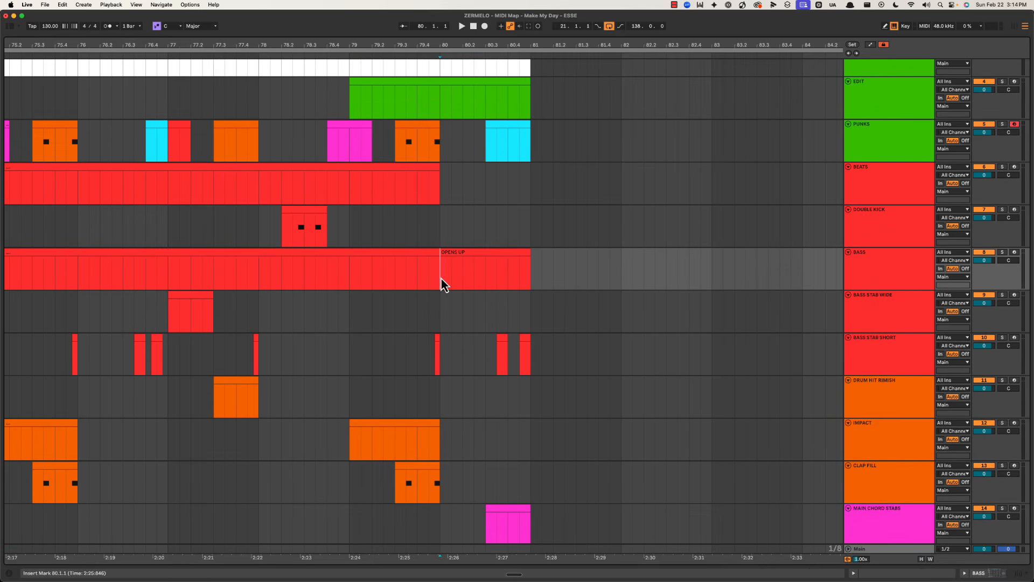
{"action": "left_click", "coordinate": [419, 279]}
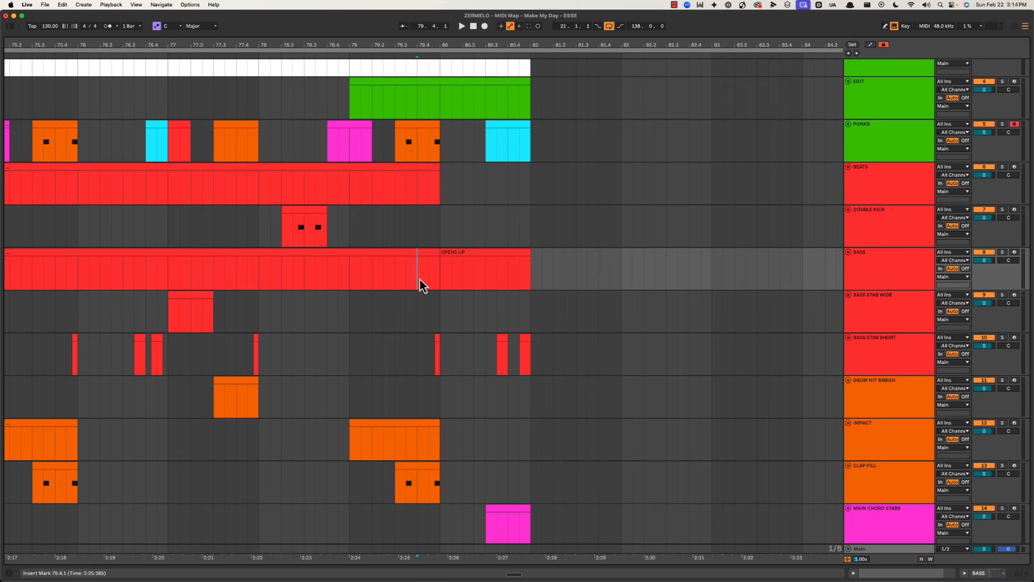
{"action": "key", "text": "space"}
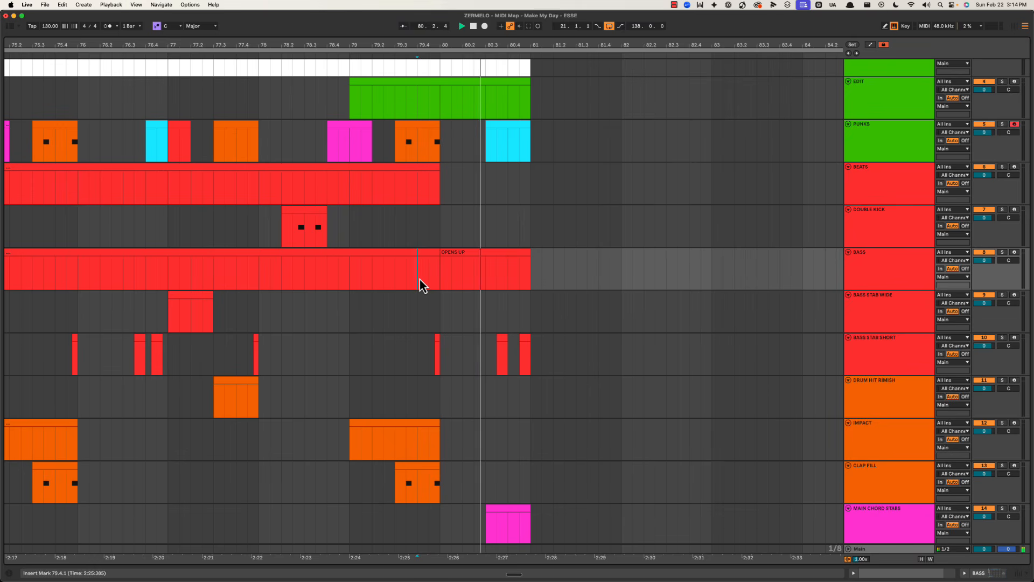
{"action": "key", "text": "space"}
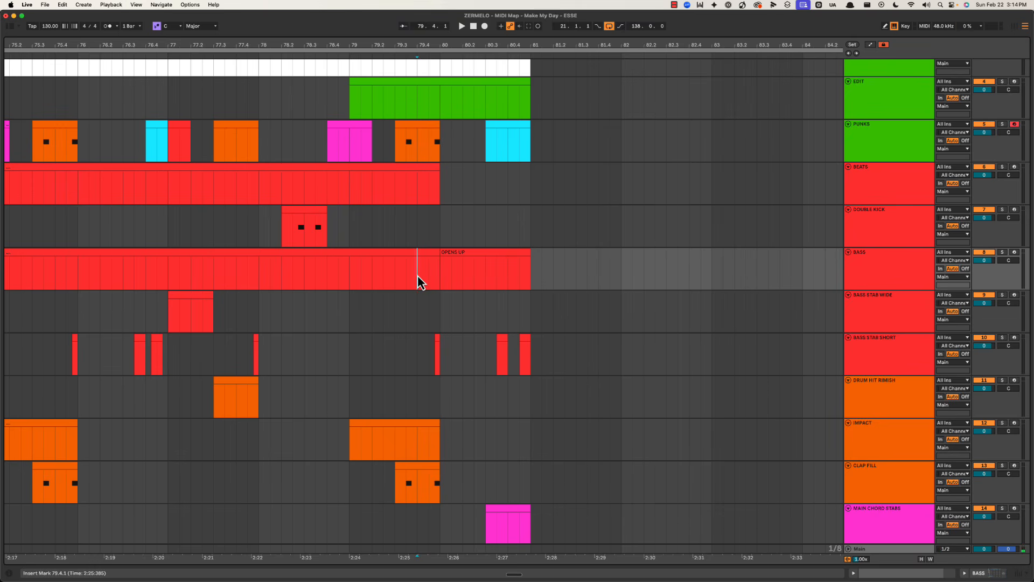
{"action": "key", "text": "space"}
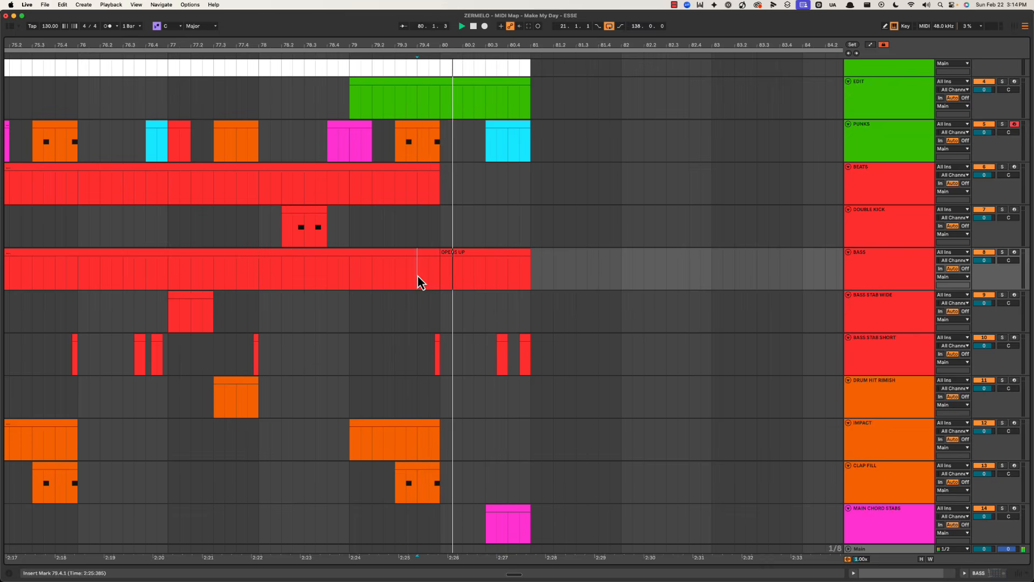
{"action": "scroll", "coordinate": [418, 277], "scroll_direction": "down", "scroll_amount": 3}
{"action": "scroll", "coordinate": [419, 275], "scroll_direction": "down", "scroll_amount": 4}
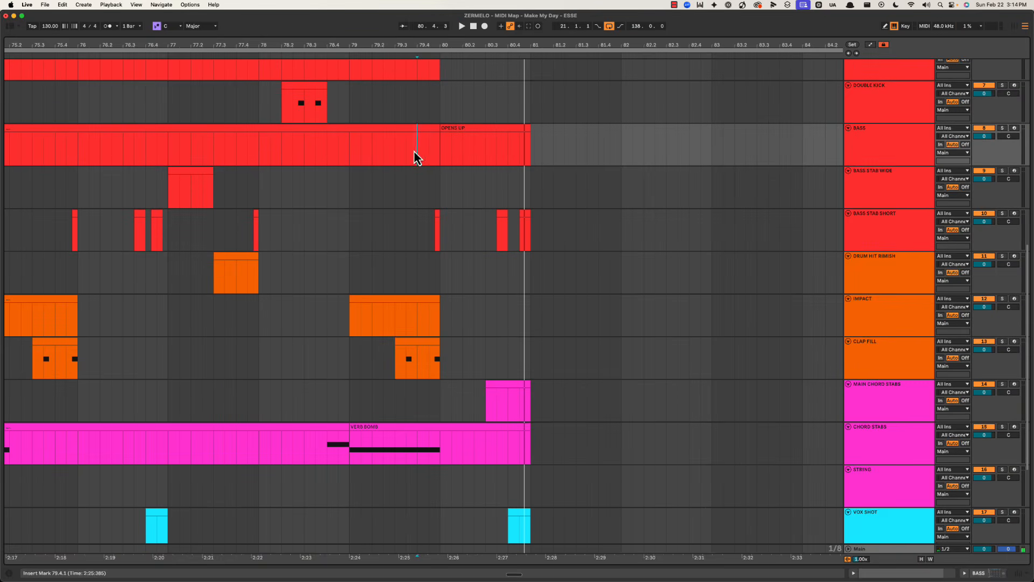
{"action": "key", "text": "space"}
Step: Play from 80.1.1 and check the clips in bar 80 down to the VOX SING track
{"action": "scroll", "coordinate": [419, 160], "scroll_direction": "right", "scroll_amount": 5}
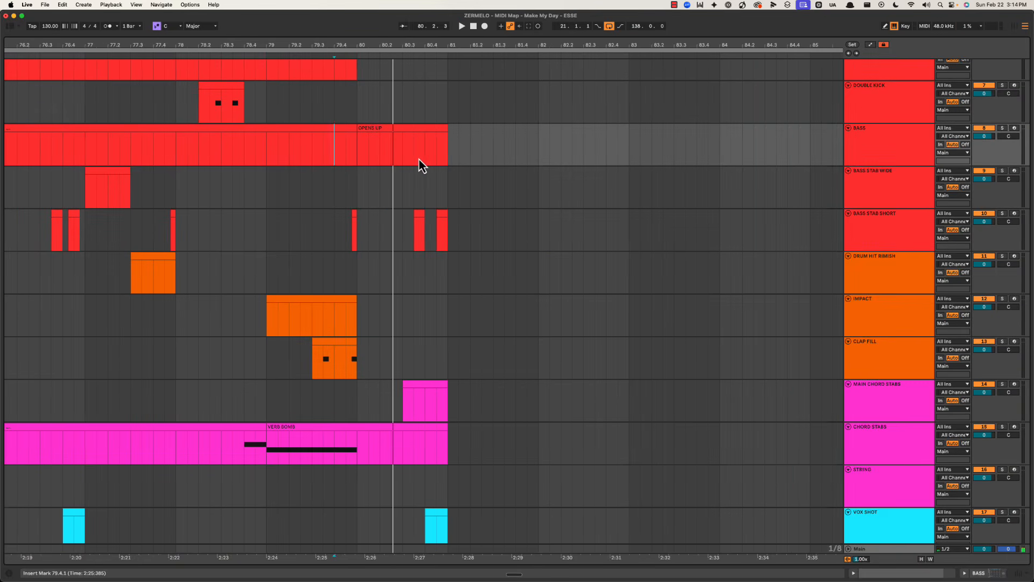
{"action": "left_click", "coordinate": [362, 153]}
{"action": "scroll", "coordinate": [364, 157], "scroll_direction": "left", "scroll_amount": 3}
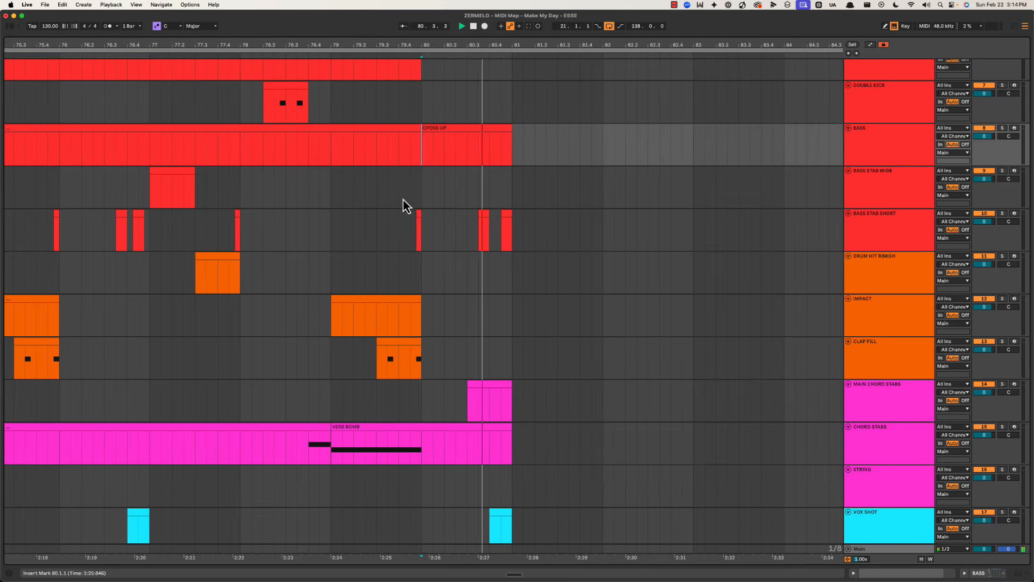
{"action": "scroll", "coordinate": [462, 334], "scroll_direction": "down", "scroll_amount": 5}
{"action": "left_click", "coordinate": [422, 334]}
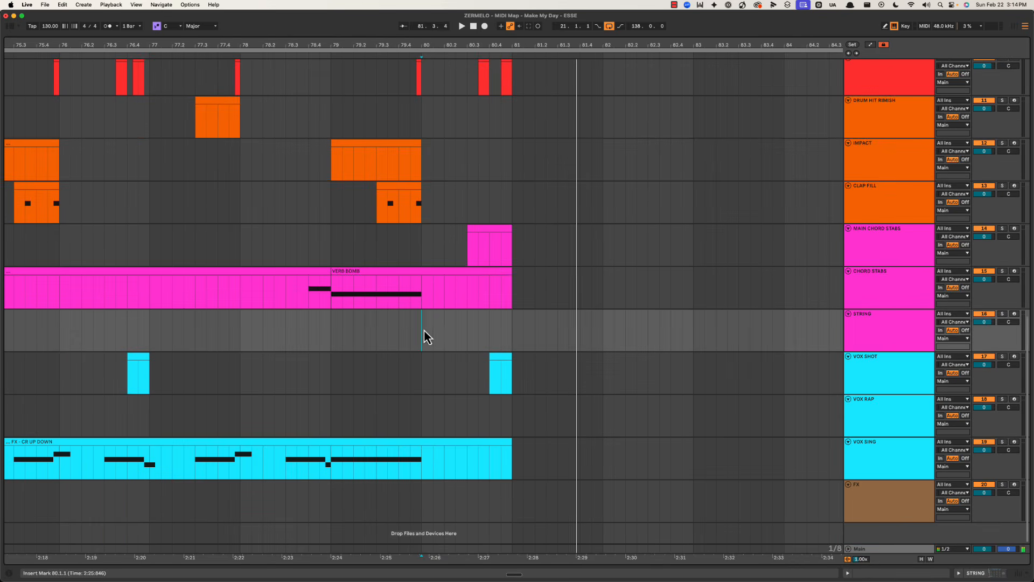
Step: Delete the two BASS STAB SHORT clips in bar 80 and replay the bar from 80.1.1
{"action": "scroll", "coordinate": [425, 331], "scroll_direction": "up", "scroll_amount": 5}
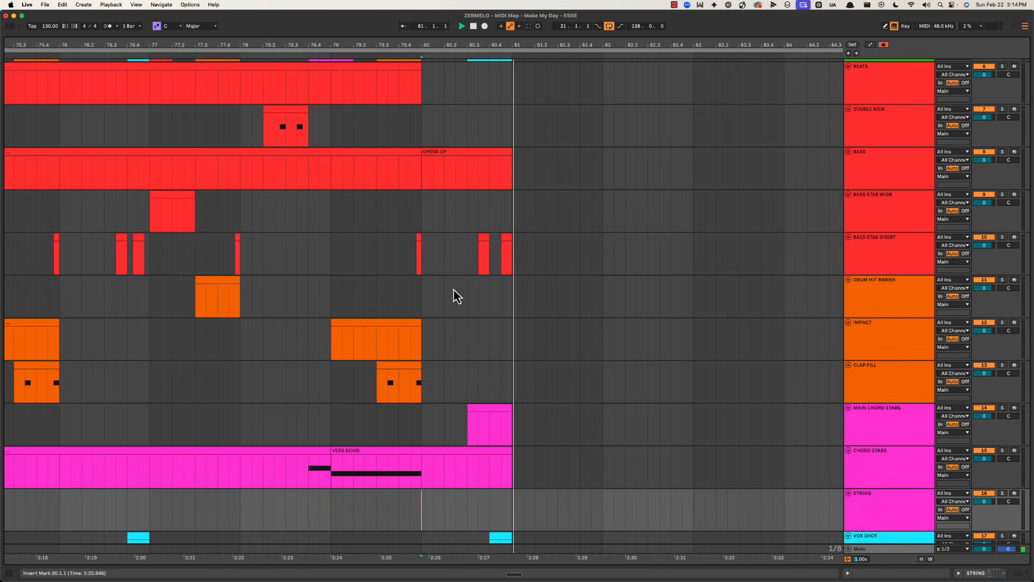
{"action": "left_click_drag", "start_coordinate": [455, 267], "coordinate": [558, 267]}
{"action": "key", "text": "space"}
{"action": "left_click", "coordinate": [422, 222]}
{"action": "key", "text": "space"}
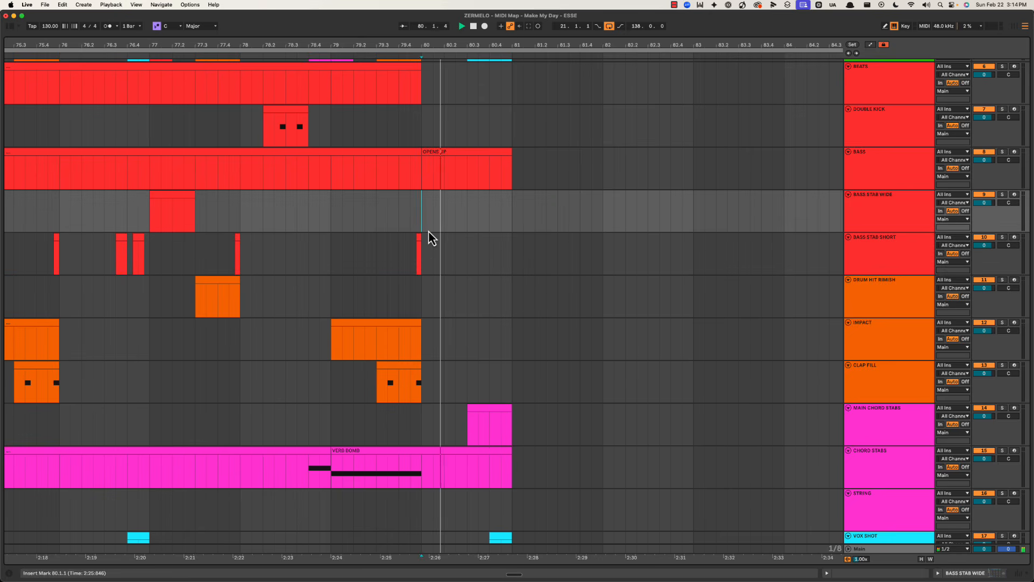
{"action": "key", "text": "space"}
{"action": "key", "text": "space"}
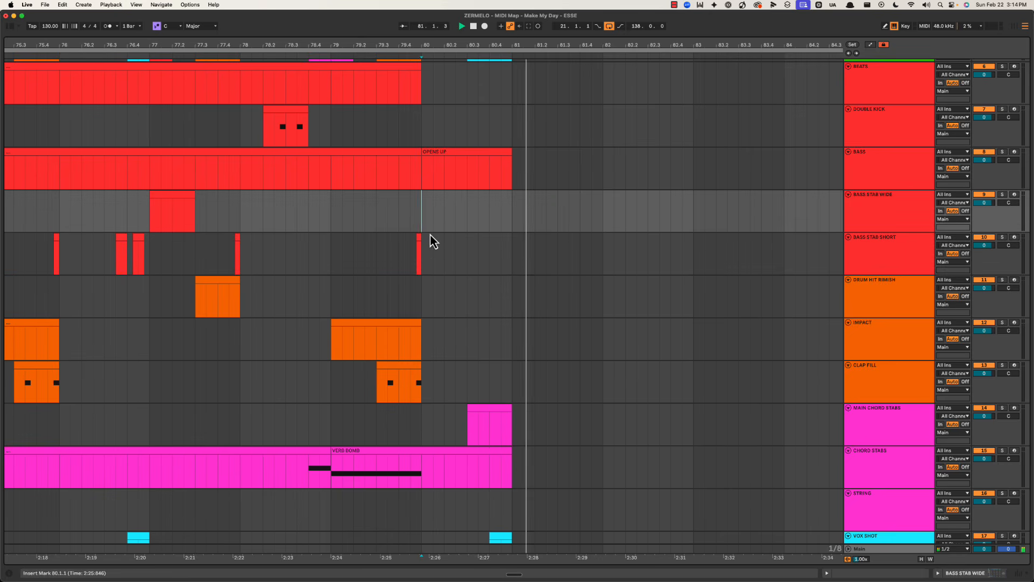
Step: Review the whole arrangement with all tracks fitted in view, examining the Hook Drop 1 sections from bar 65 to 81
{"action": "left_click_drag", "start_coordinate": [475, 46], "coordinate": [475, 40]}
{"action": "scroll", "coordinate": [490, 266], "scroll_direction": "up", "scroll_amount": 5}
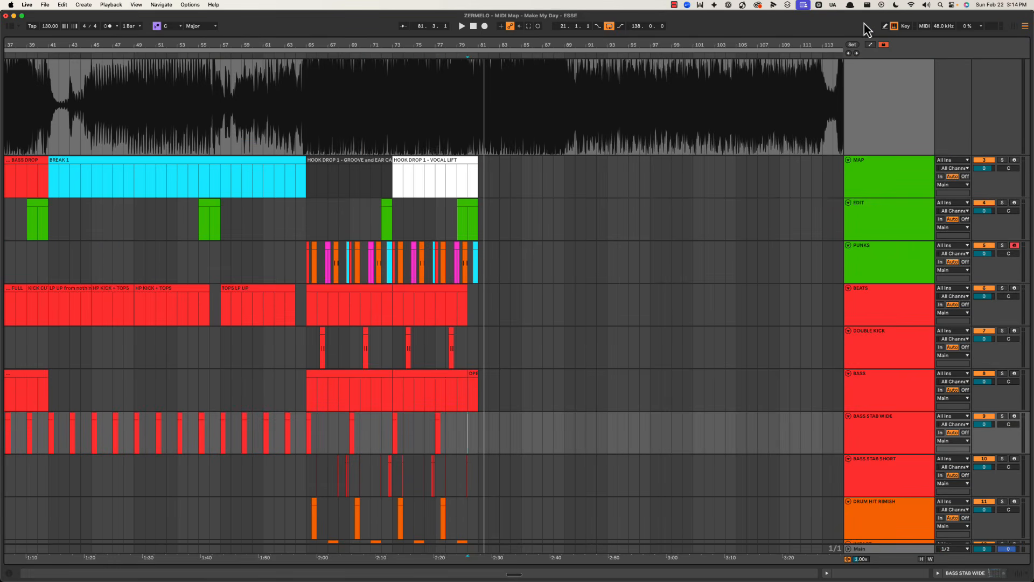
{"action": "key", "text": "h"}
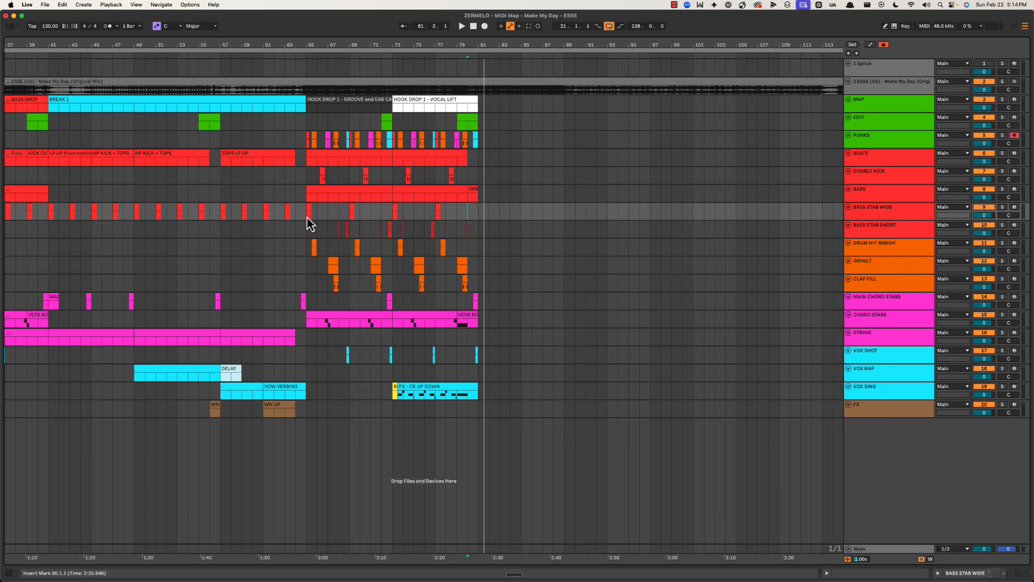
{"action": "left_click_drag", "start_coordinate": [307, 218], "coordinate": [485, 354]}
{"action": "left_click", "coordinate": [492, 286]}
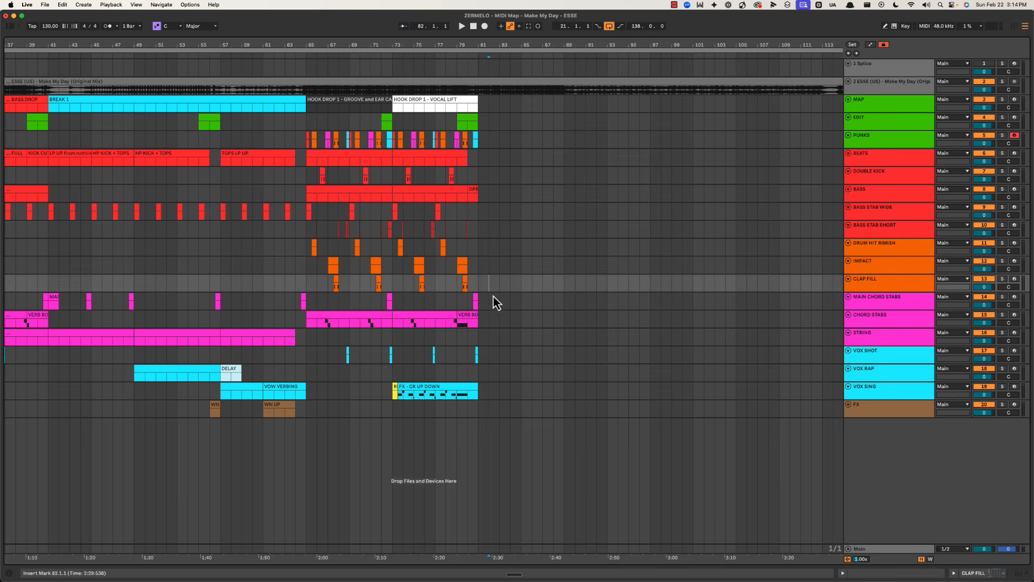
{"action": "scroll", "coordinate": [502, 43], "scroll_direction": "right", "scroll_amount": 5}
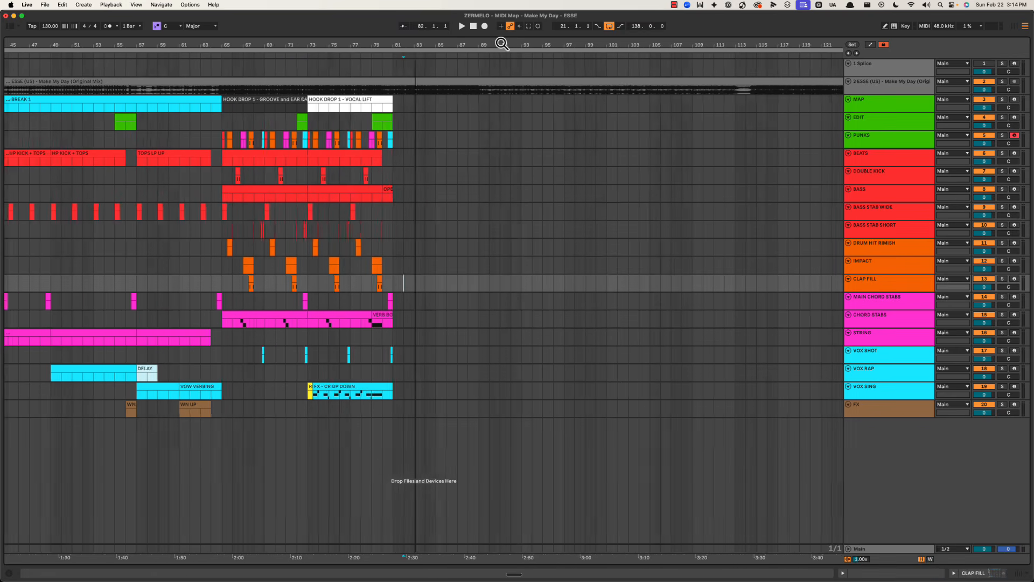
{"action": "scroll", "coordinate": [424, 41], "scroll_direction": "up", "scroll_amount": 3}
{"action": "scroll", "coordinate": [423, 43], "scroll_direction": "down", "scroll_amount": 4}
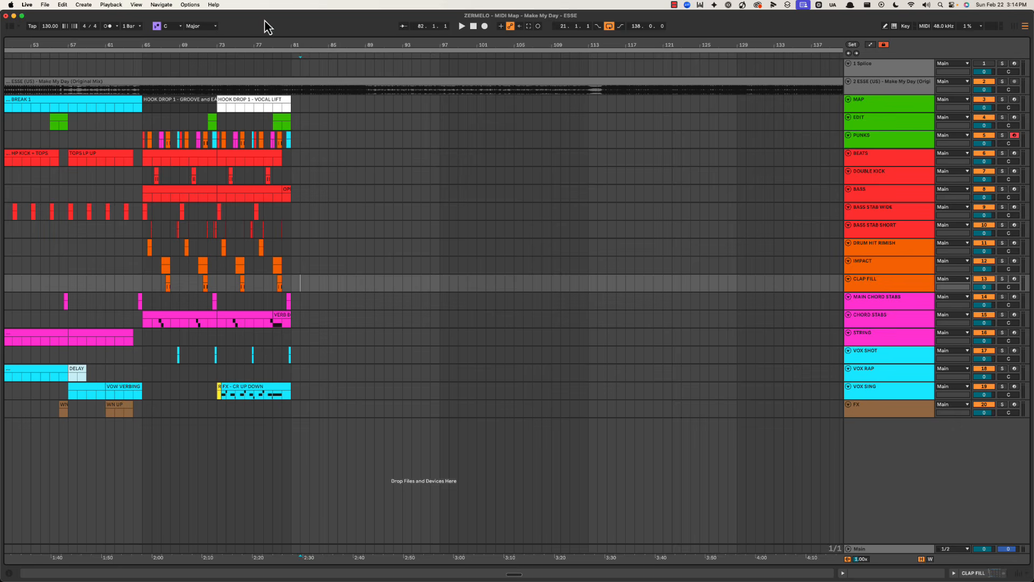
{"action": "mouse_move", "coordinate": [288, 44]}
{"action": "left_mouse_down"}
{"action": "mouse_move", "coordinate": [219, 43]}
{"action": "mouse_move", "coordinate": [317, 44]}
{"action": "mouse_move", "coordinate": [270, 47]}
{"action": "left_mouse_up"}
{"action": "left_click", "coordinate": [260, 102]}
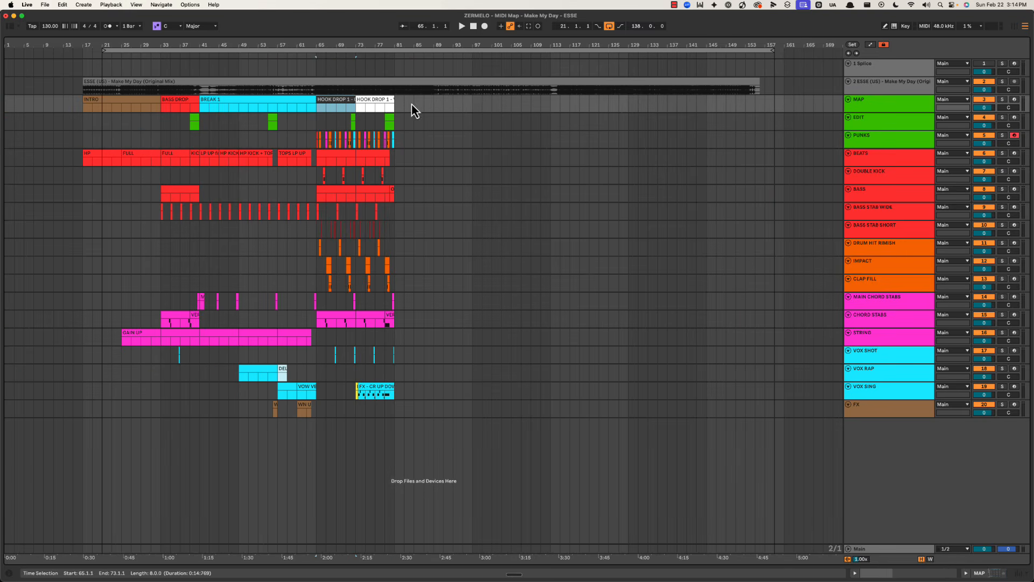
Step: Create a MAP clip from 81.1.1 to 115.1.1, name it MAIN BREAK BUILD, and color it cyan
{"action": "left_click_drag", "start_coordinate": [411, 105], "coordinate": [560, 108]}
{"action": "double_click", "coordinate": [560, 108]}
{"action": "key", "text": "super+alt+l"}
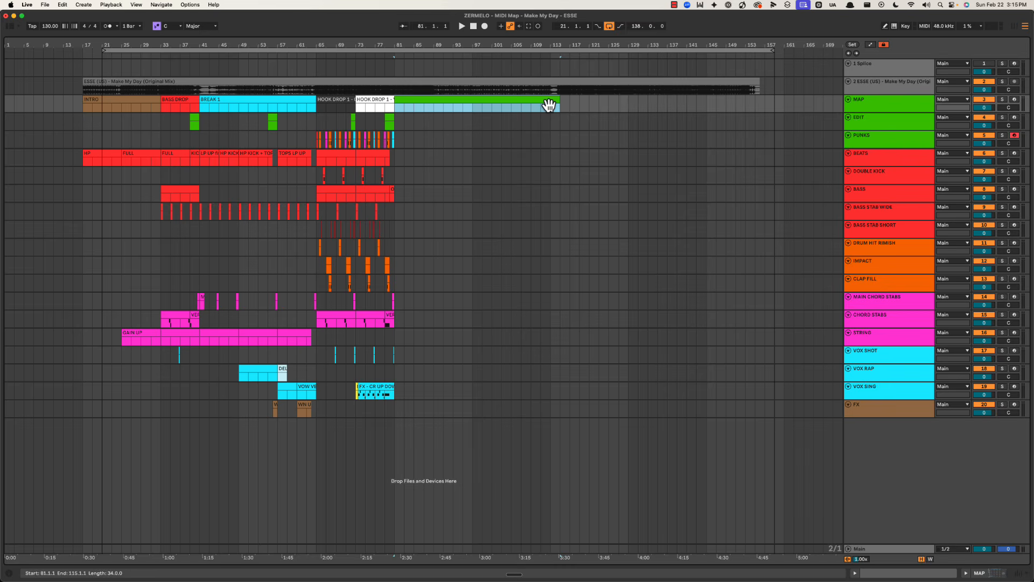
{"action": "key", "text": "super+r"}
{"action": "type", "text": "MAIN BREAK BUILD"}
{"action": "key", "text": "Return"}
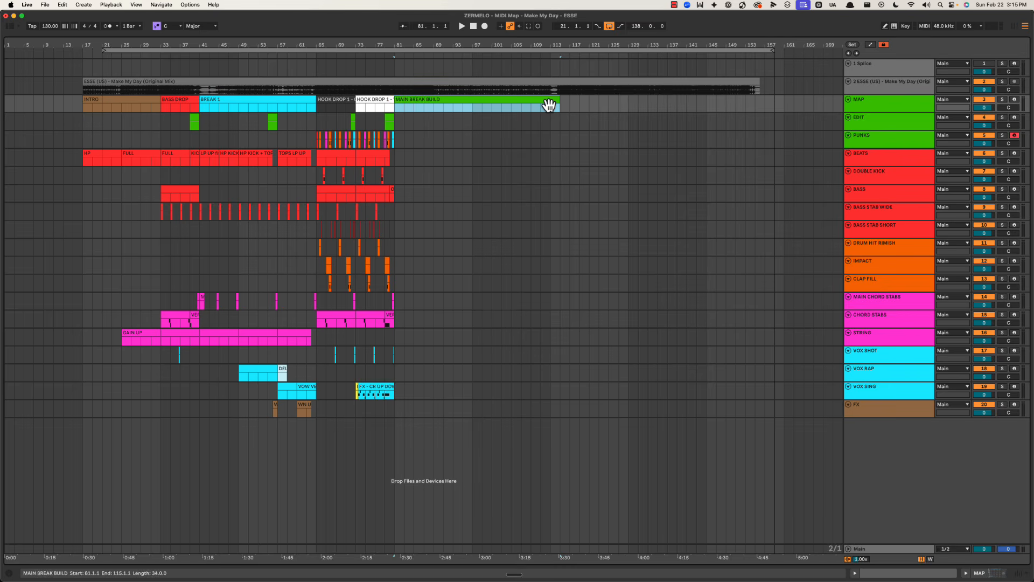
{"action": "right_click", "coordinate": [549, 105]}
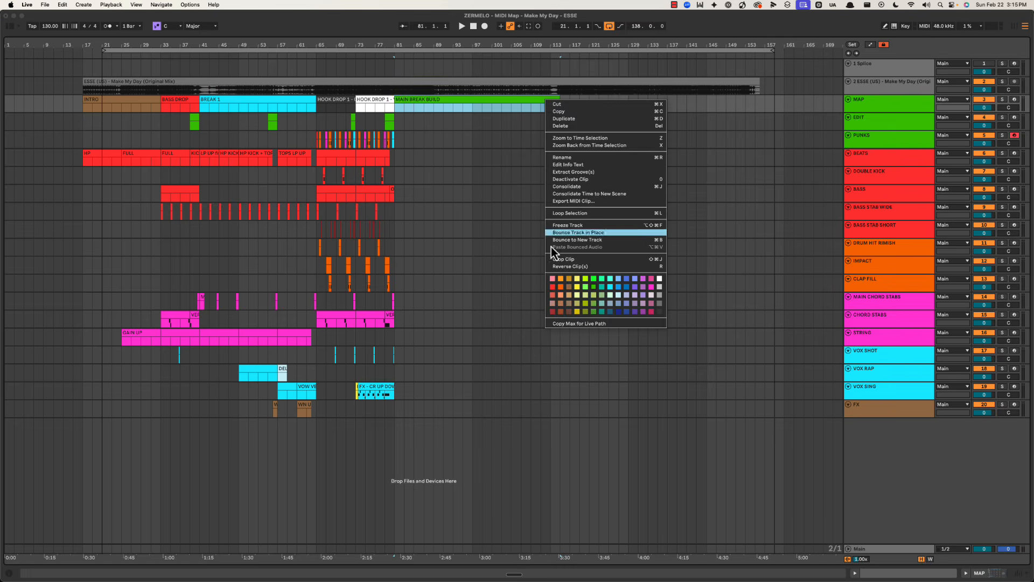
{"action": "left_click", "coordinate": [609, 286]}
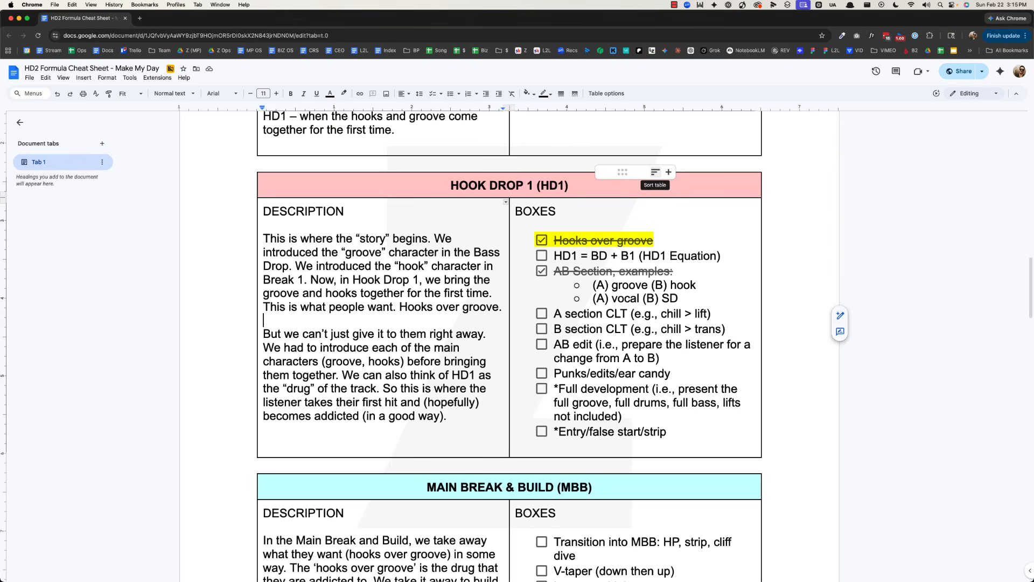
Step: Check off "HD1 = BD + B1 (HD1 Equation)" under HOOK DROP 1 and add √ after "(A) groove (B) hook"
{"action": "scroll", "coordinate": [566, 264], "scroll_direction": "down", "scroll_amount": 1}
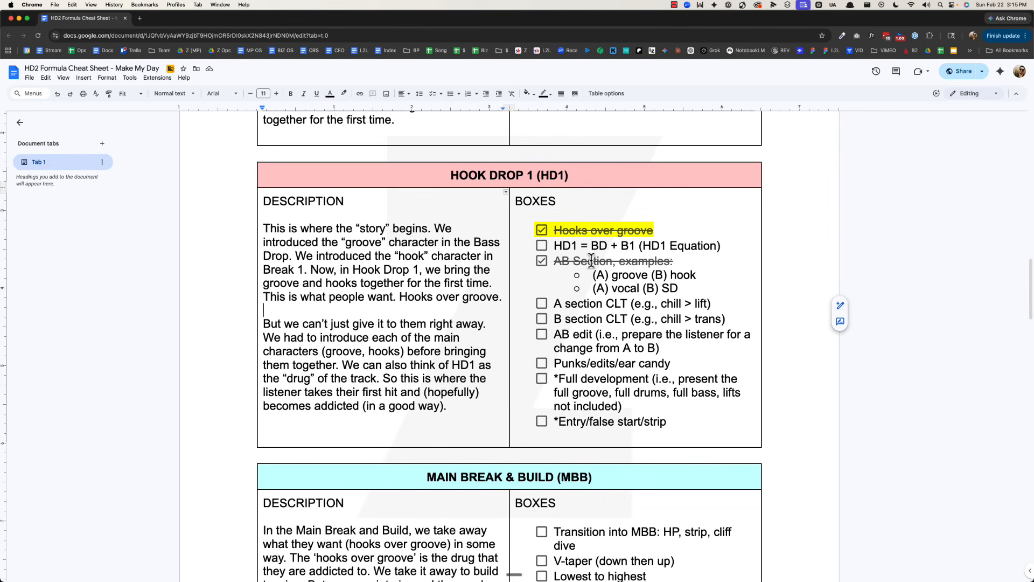
{"action": "left_click", "coordinate": [542, 245]}
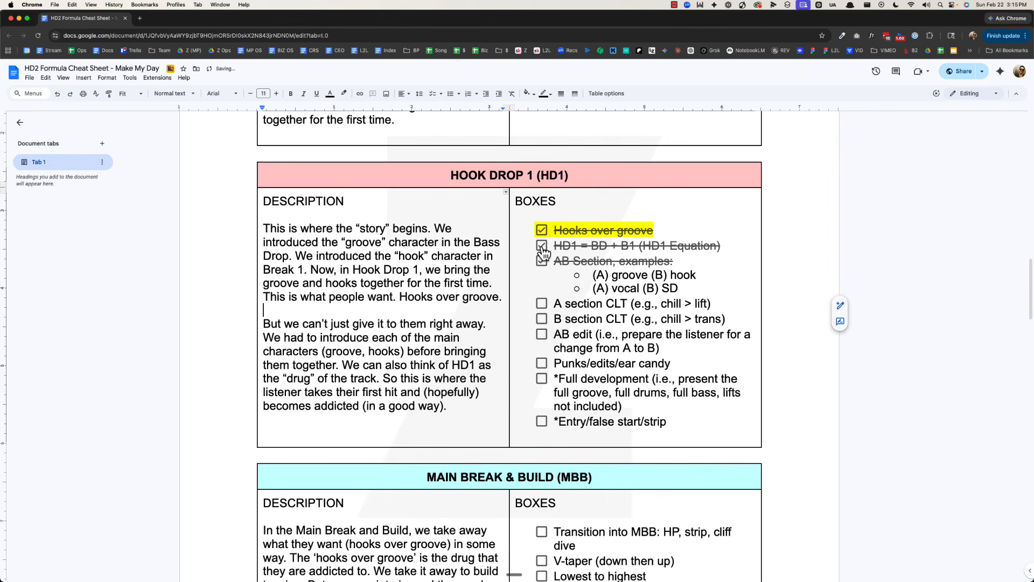
{"action": "left_click", "coordinate": [728, 246]}
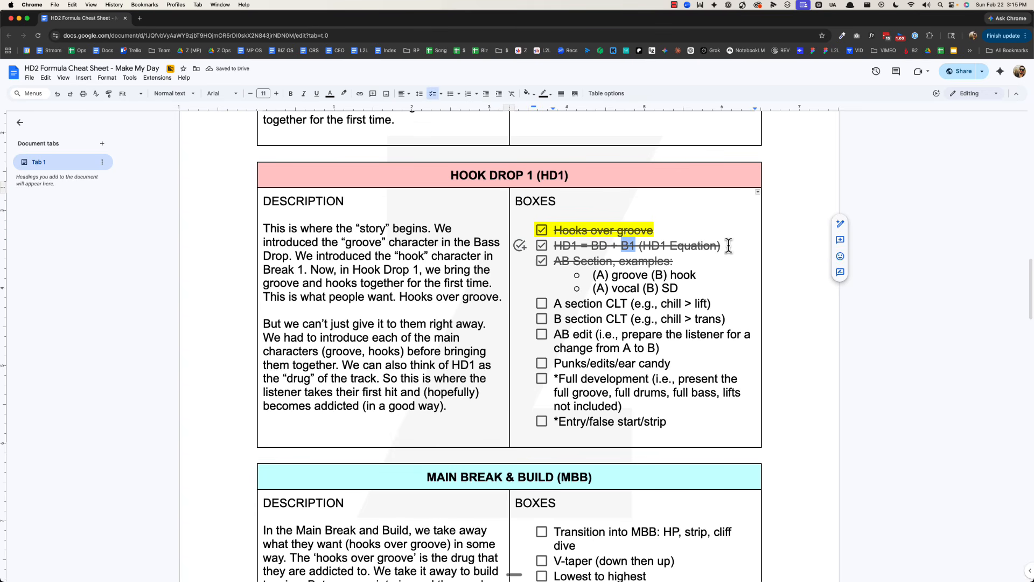
{"action": "key", "text": "alt+Left"}
{"action": "key", "text": "alt+Left"}
{"action": "key", "text": "alt+shift+Right"}
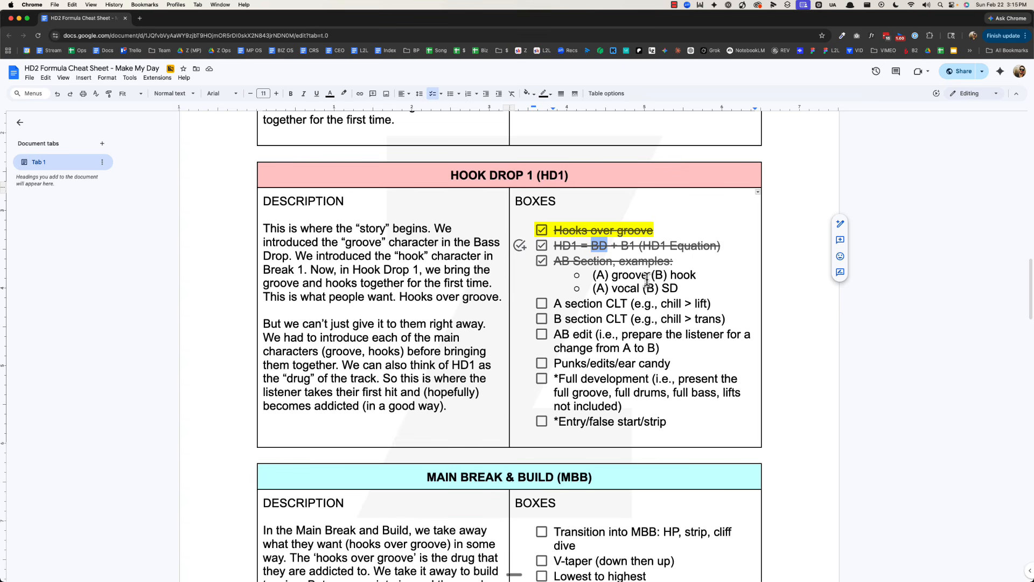
{"action": "left_click", "coordinate": [710, 276]}
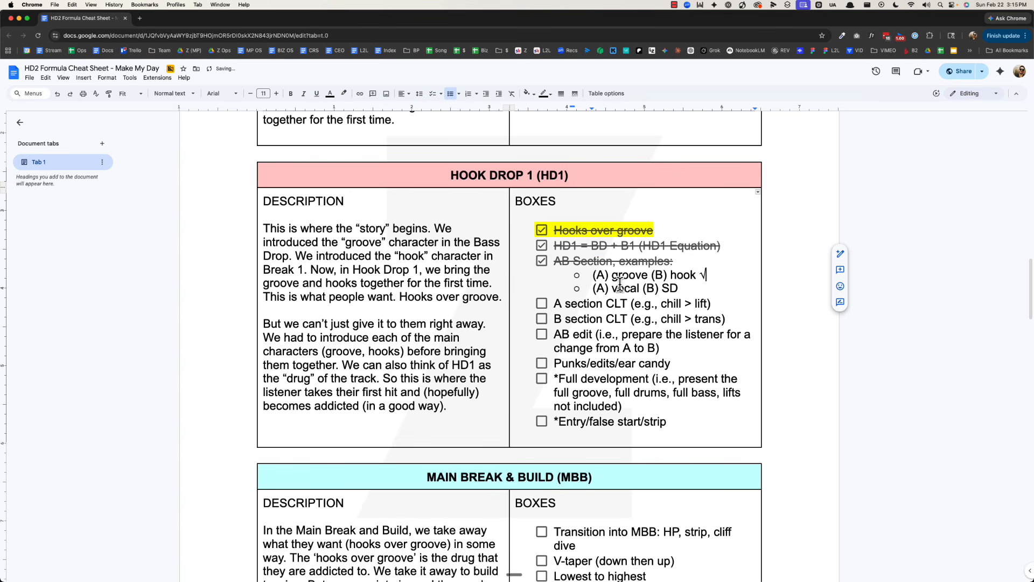
Step: Review the A section CLT and B section CLT items in the HOOK DROP 1 checklist
{"action": "left_click", "coordinate": [589, 302]}
{"action": "scroll", "coordinate": [612, 325], "scroll_direction": "down", "scroll_amount": 1}
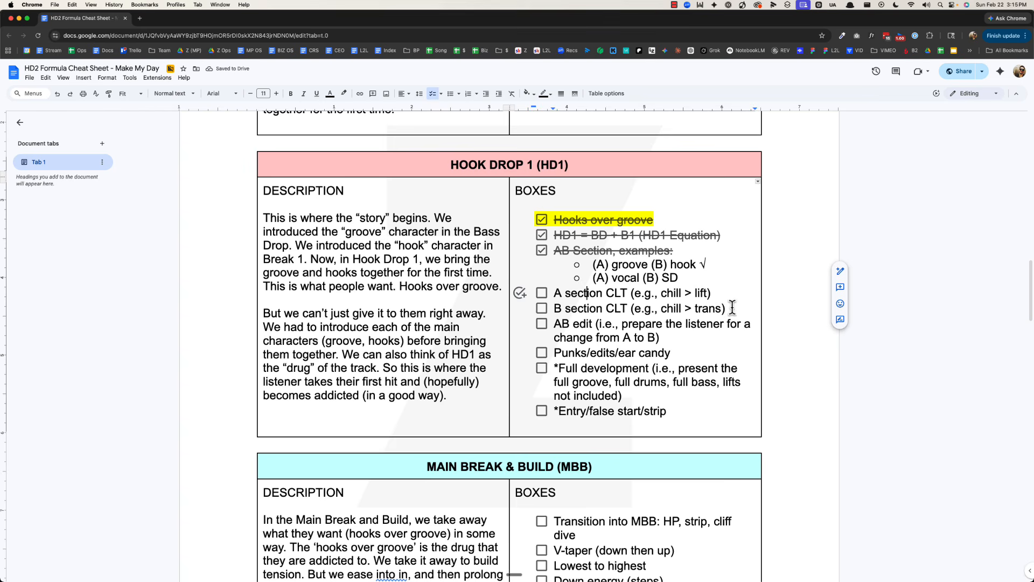
{"action": "left_click_drag", "start_coordinate": [733, 307], "coordinate": [556, 291]}
{"action": "left_click", "coordinate": [592, 295]}
{"action": "left_click_drag", "start_coordinate": [728, 310], "coordinate": [538, 298]}
{"action": "left_click", "coordinate": [601, 305]}
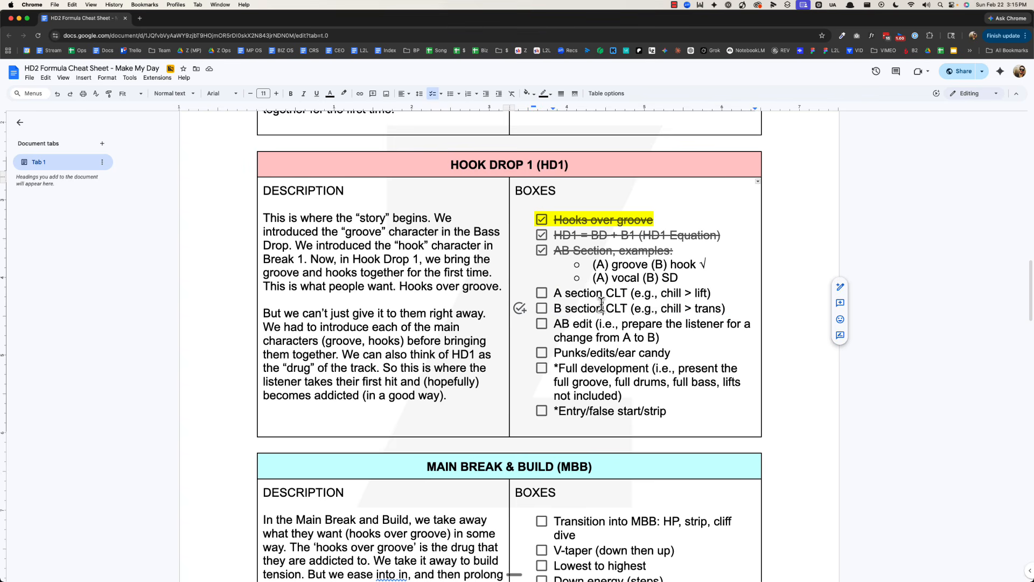
{"action": "scroll", "coordinate": [607, 327], "scroll_direction": "down", "scroll_amount": 1}
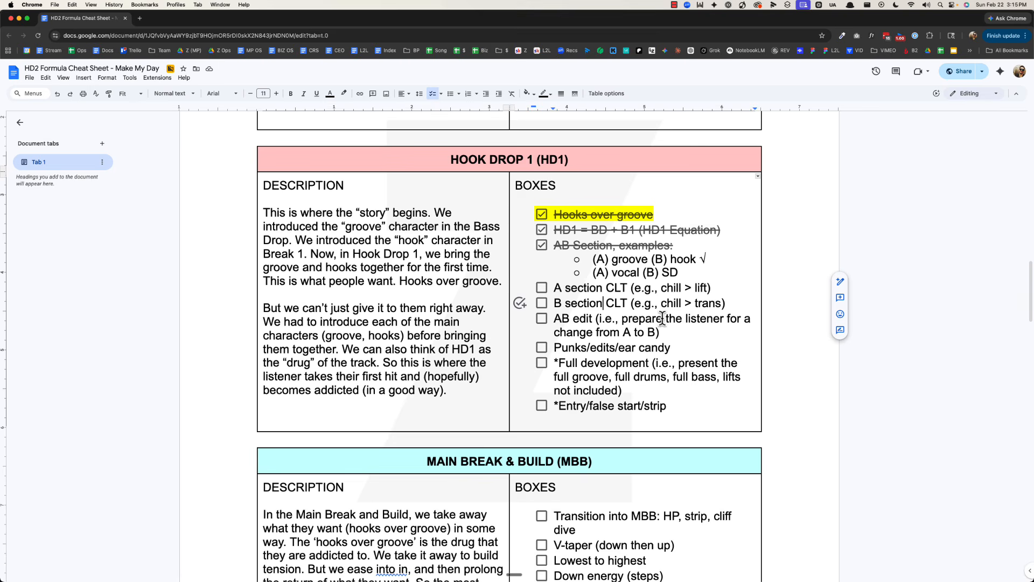
Step: Switch to Live and play the transition at the EDIT clip before bar 73 into HOOK DROP 1 - VOCAL LIFT
{"action": "key", "text": "super+shift+2"}
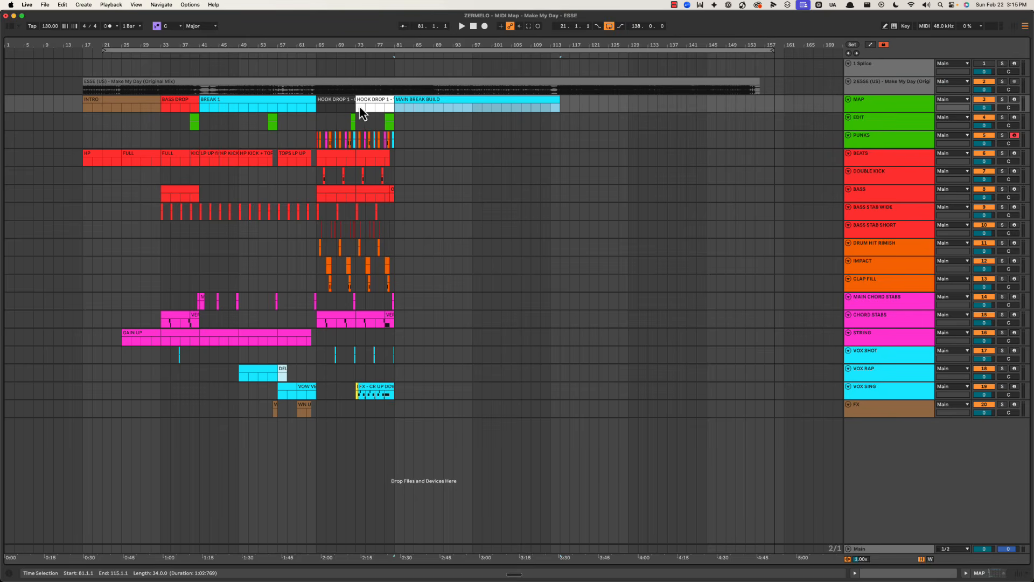
{"action": "left_click_drag", "start_coordinate": [349, 41], "coordinate": [353, 43]}
{"action": "left_click", "coordinate": [364, 118]}
{"action": "key", "text": "space"}
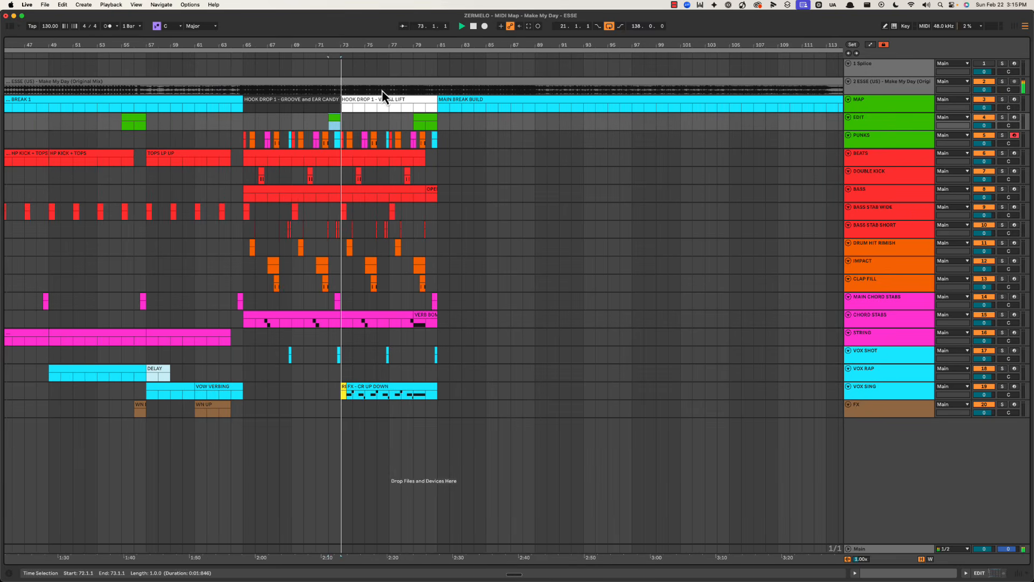
{"action": "key", "text": "space"}
{"action": "key", "text": "super+shift+2"}
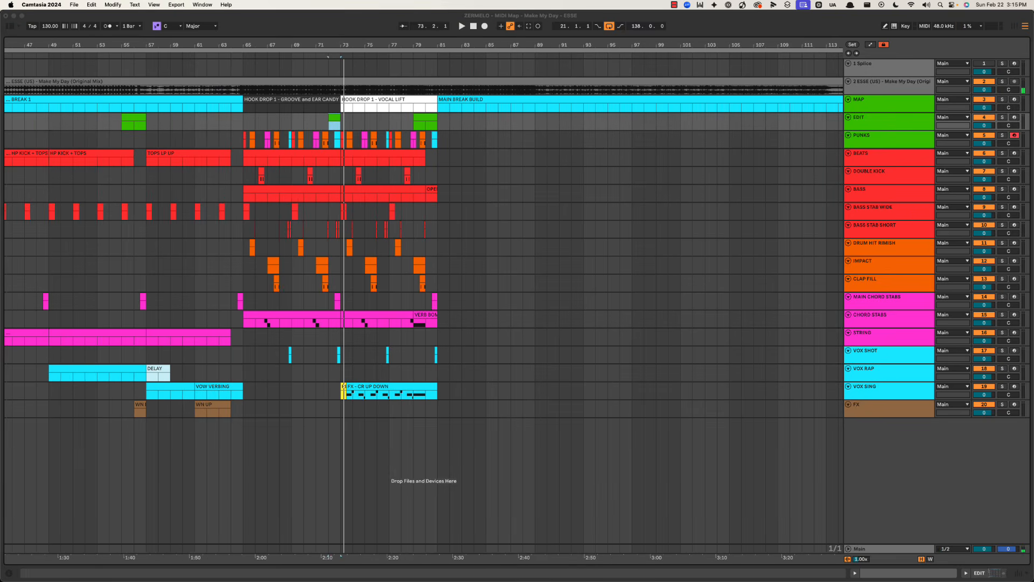
Step: Switch to the cheat sheet and check off the AB edit, Punks/edits/ear candy, and *Full development items under HOOK DROP 1
{"action": "key", "text": "super+Tab"}
{"action": "left_click", "coordinate": [542, 319]}
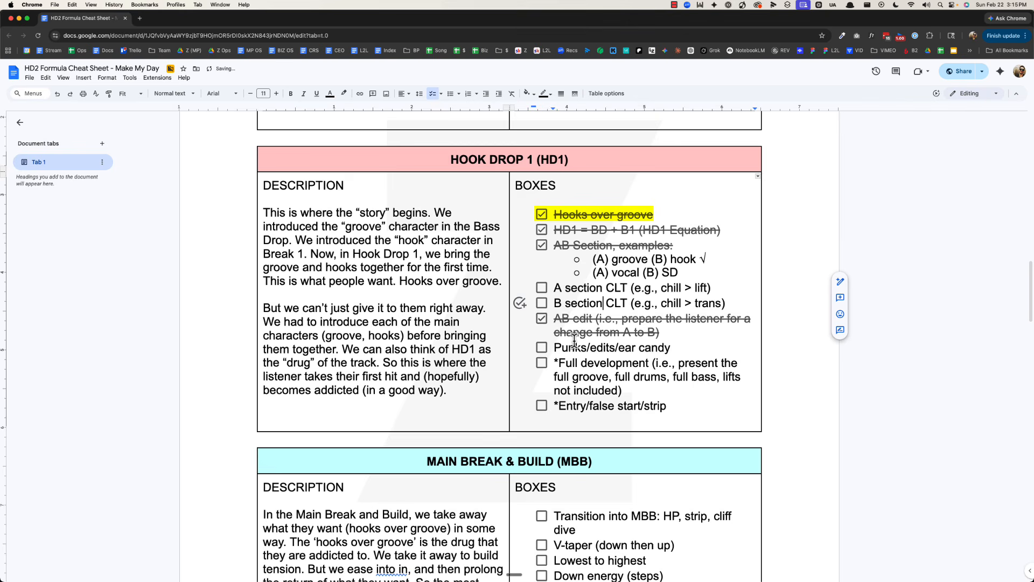
{"action": "scroll", "coordinate": [575, 341], "scroll_direction": "down", "scroll_amount": 1}
{"action": "scroll", "coordinate": [579, 338], "scroll_direction": "down", "scroll_amount": 1}
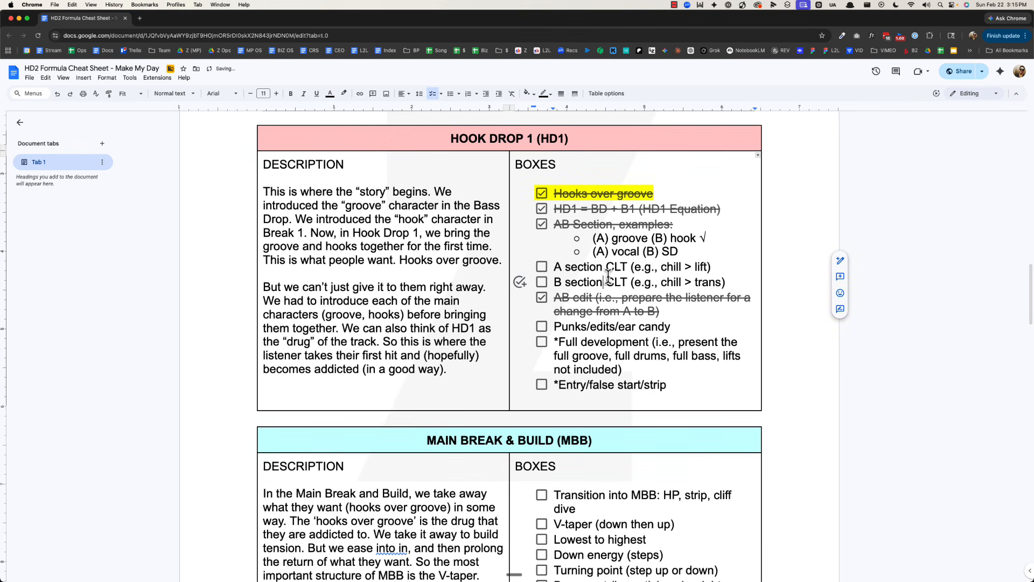
{"action": "left_click", "coordinate": [687, 323]}
{"action": "scroll", "coordinate": [636, 326], "scroll_direction": "down", "scroll_amount": 1}
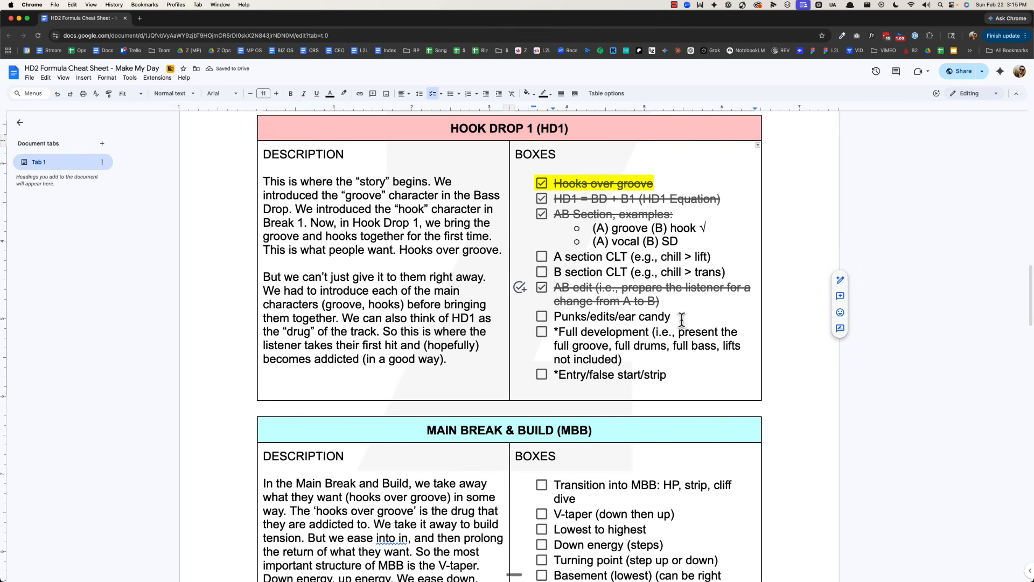
{"action": "left_click", "coordinate": [548, 318]}
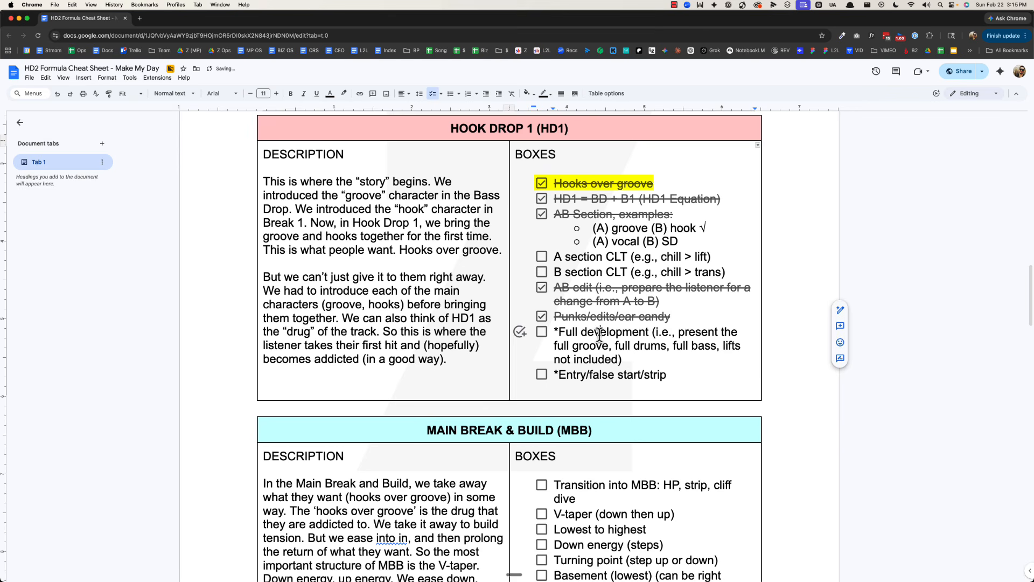
{"action": "left_click", "coordinate": [542, 331]}
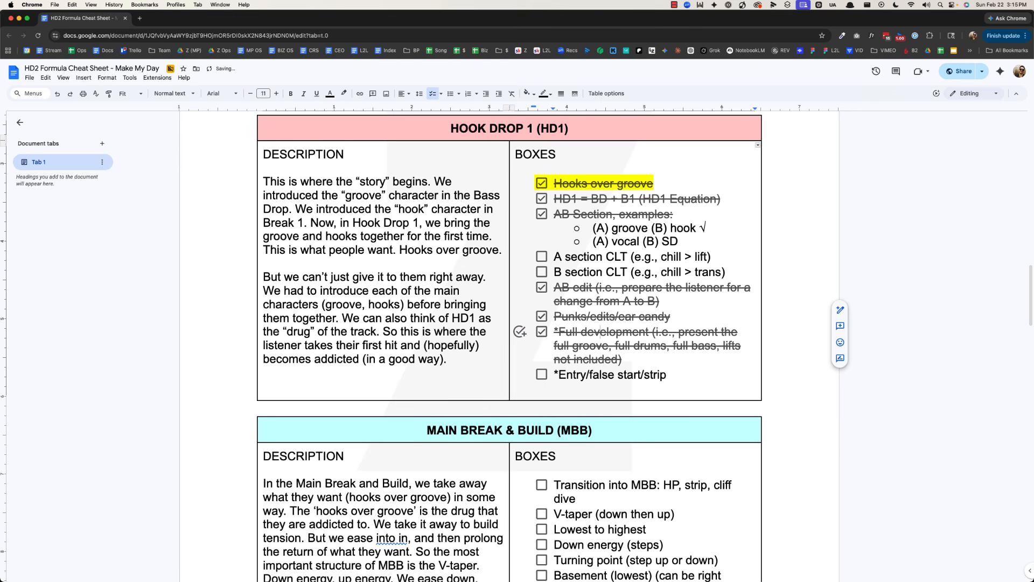
Step: Switch to Live and play from 34.1.1 and 66.1.1 to compare the Bass Drop with Hook Drop 1
{"action": "key", "text": "super+Tab"}
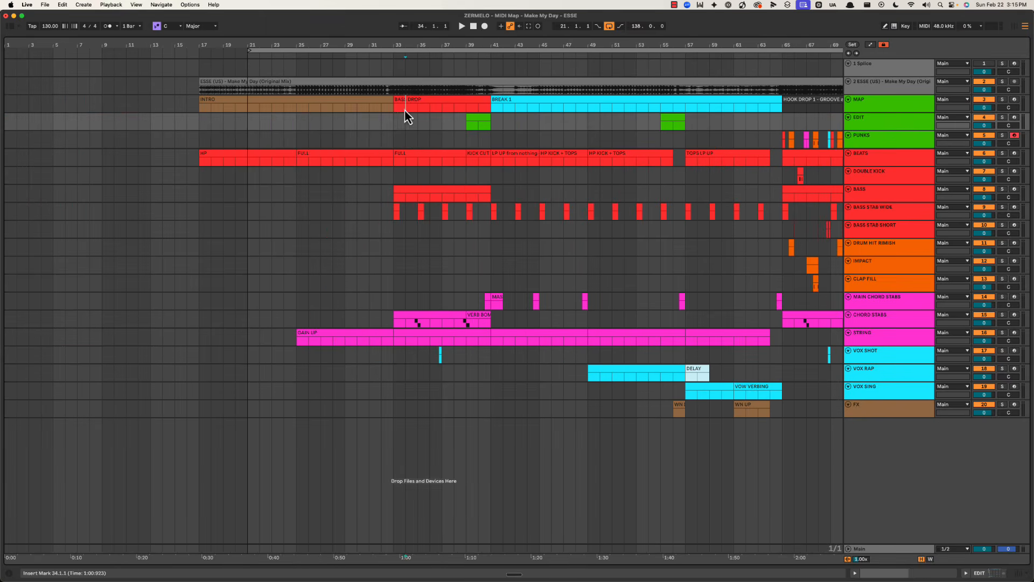
{"action": "left_click", "coordinate": [413, 107]}
{"action": "scroll", "coordinate": [659, 154], "scroll_direction": "right", "scroll_amount": 8}
{"action": "scroll", "coordinate": [510, 156], "scroll_direction": "right", "scroll_amount": 3}
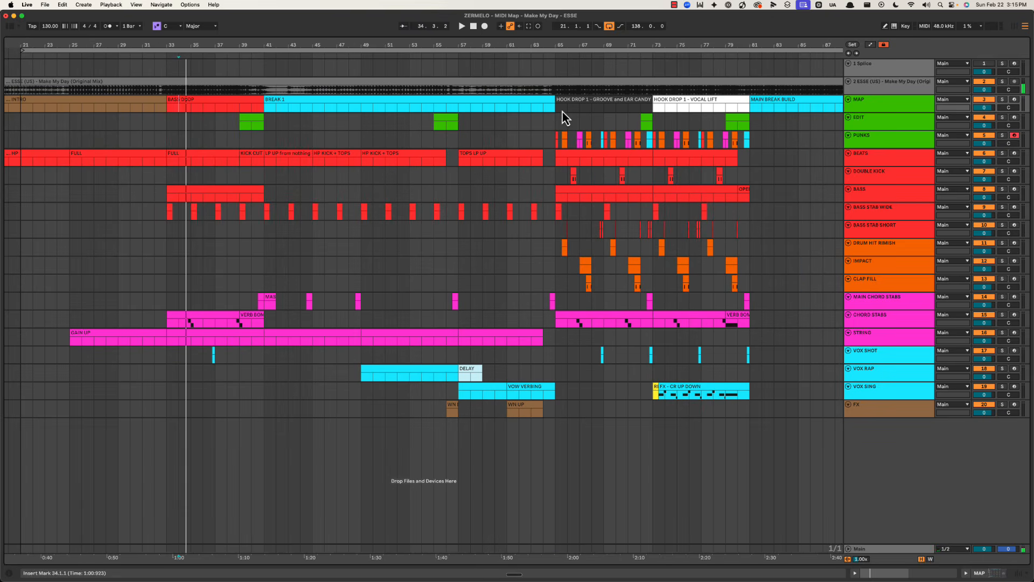
{"action": "left_click", "coordinate": [567, 108]}
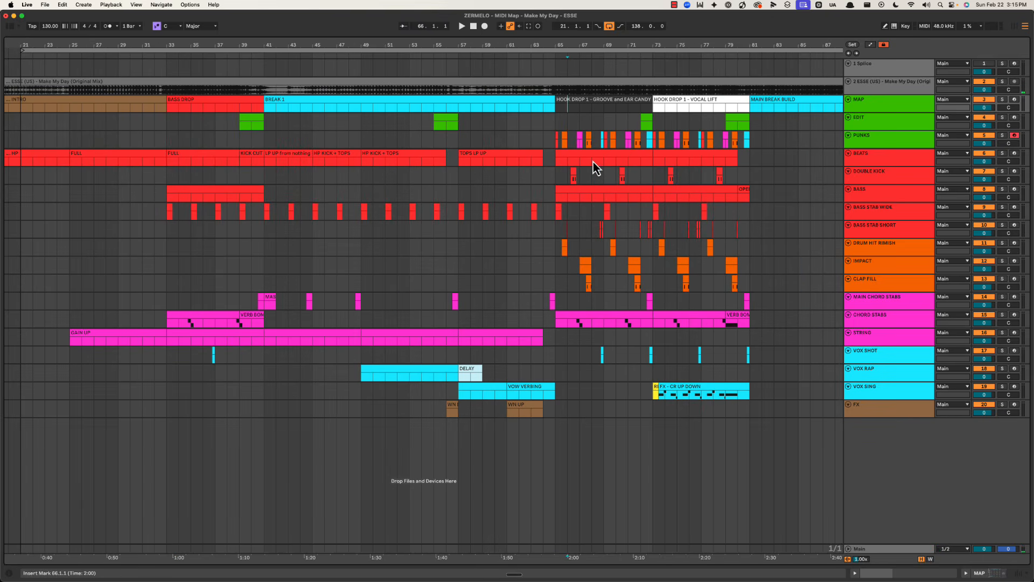
{"action": "key", "text": "space"}
Step: Reread the *Full development item in the cheat sheet, and replay the Bass Drop and Hook Drop 1 grooves in Live
{"action": "key", "text": "super+Tab"}
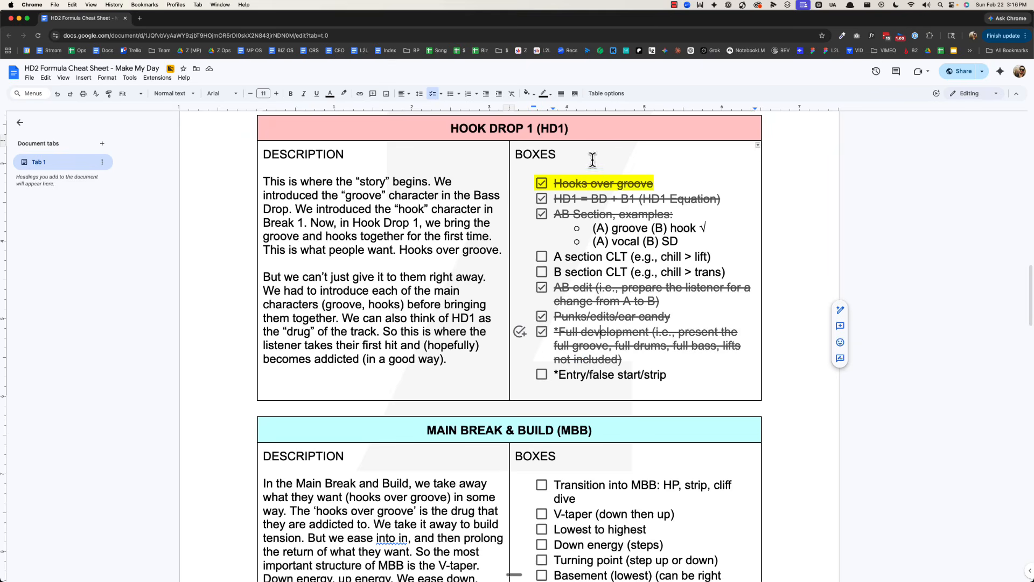
{"action": "triple_click", "coordinate": [607, 360]}
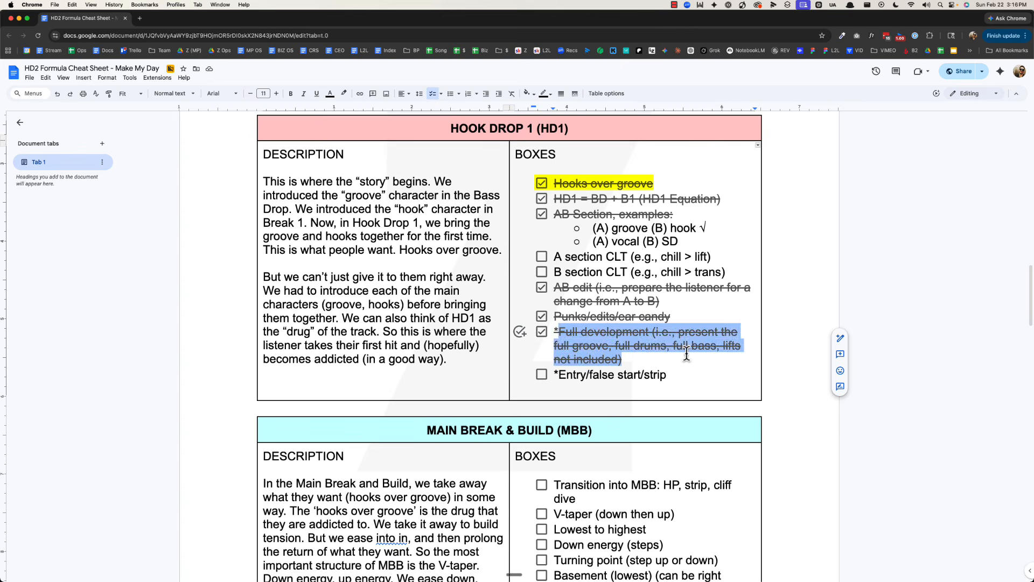
{"action": "left_click", "coordinate": [686, 354]}
{"action": "key", "text": "super+Tab"}
{"action": "left_click", "coordinate": [176, 109]}
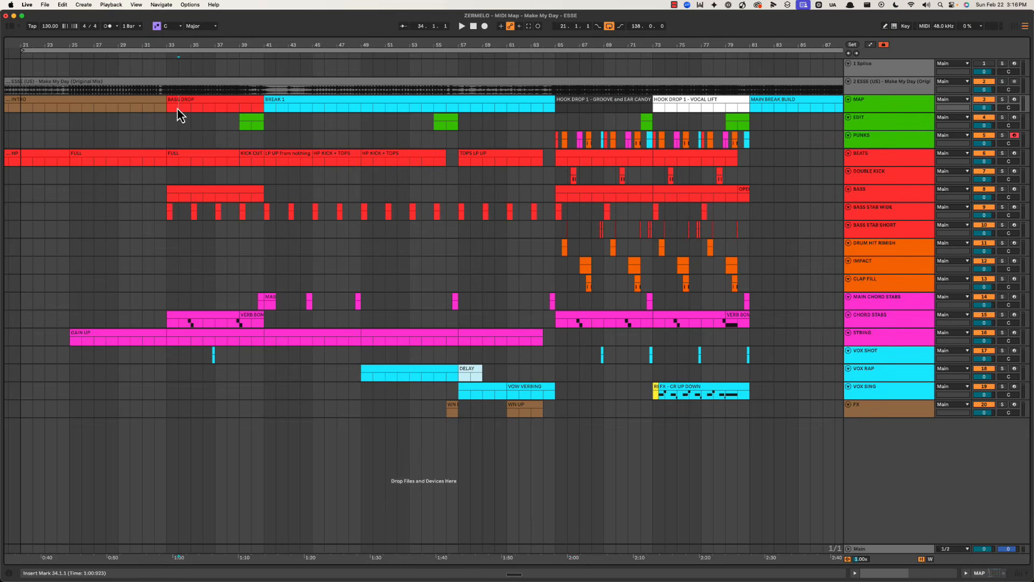
{"action": "key", "text": "space"}
{"action": "left_click", "coordinate": [567, 108]}
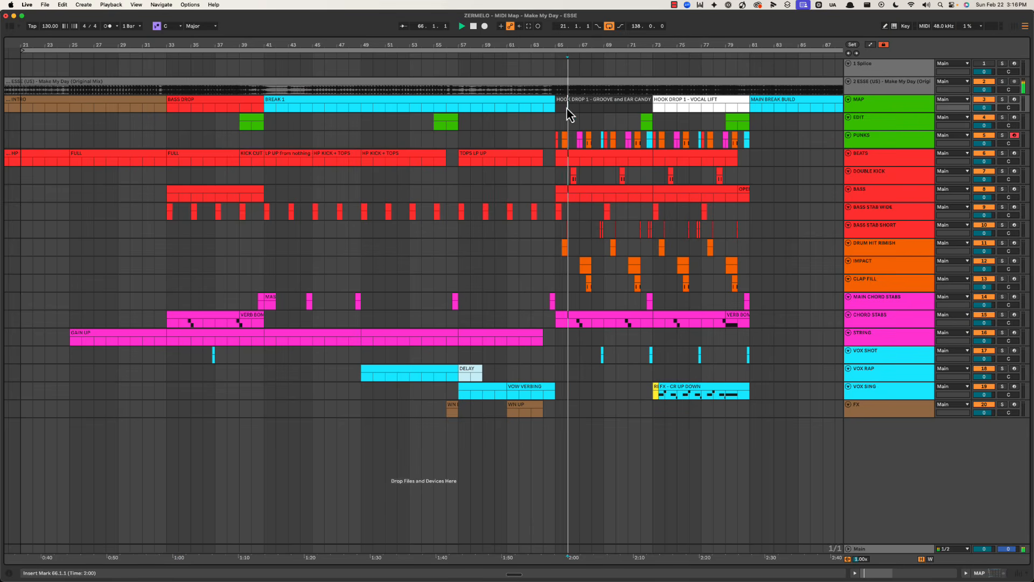
Step: Switch to the cheat sheet and check off "*Entry/false start/strip" under HOOK DROP 1
{"action": "key", "text": "super+Tab"}
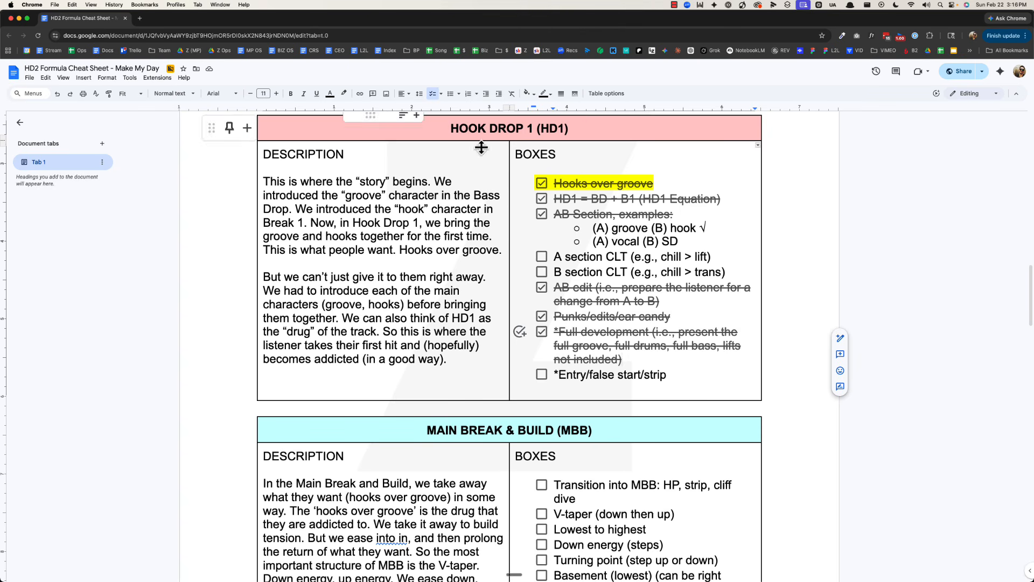
{"action": "scroll", "coordinate": [618, 311], "scroll_direction": "down", "scroll_amount": 1}
{"action": "left_click", "coordinate": [670, 369]}
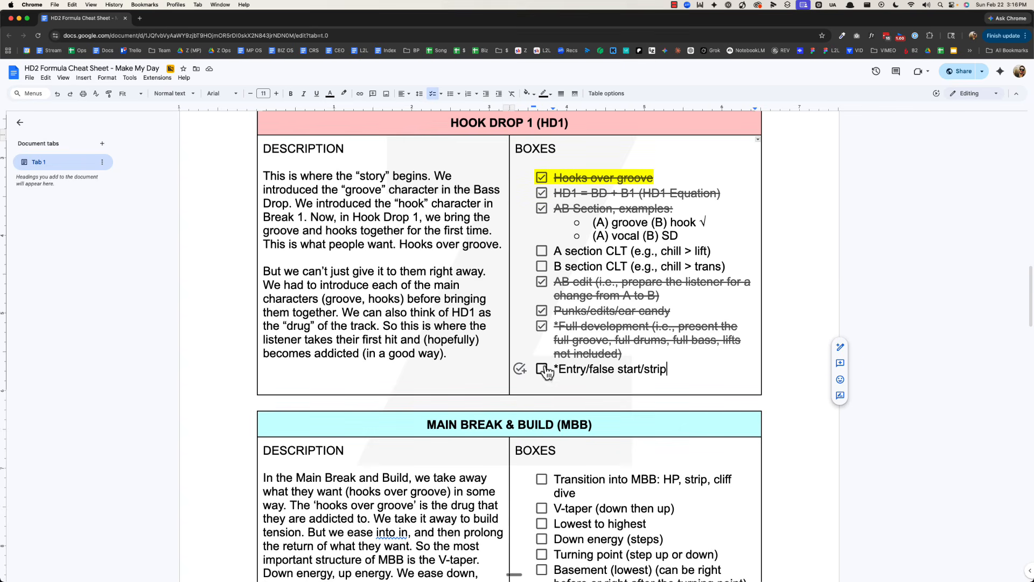
{"action": "key", "text": "super+alt+Return"}
{"action": "scroll", "coordinate": [670, 361], "scroll_direction": "down", "scroll_amount": 5}
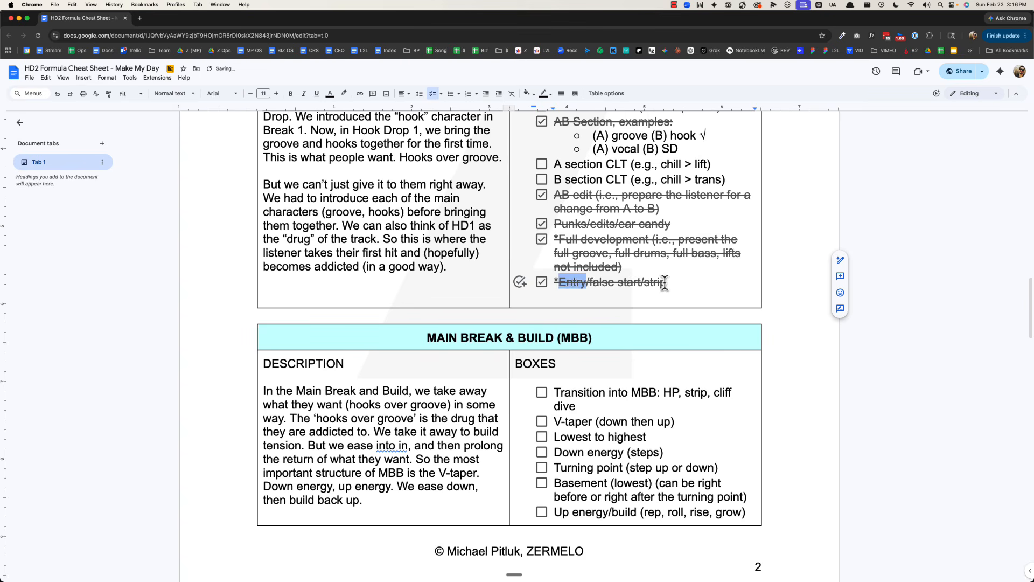
Step: Switch to Live, play the BASS DROP section from 33.1.1, and compare its punks with those of Hook Drop 1 in bars 65 to 73
{"action": "key", "text": "super+Tab"}
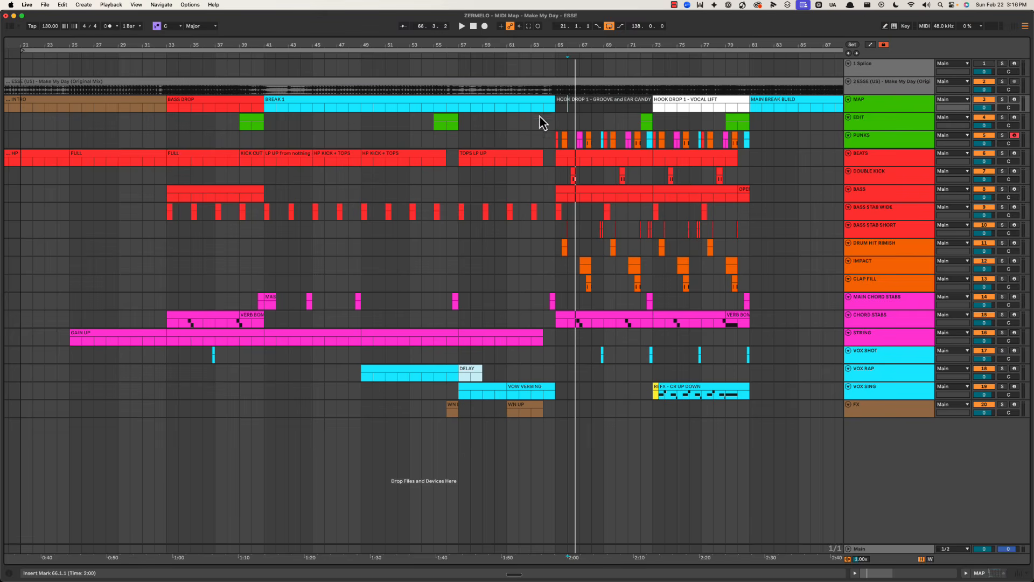
{"action": "left_click", "coordinate": [229, 110]}
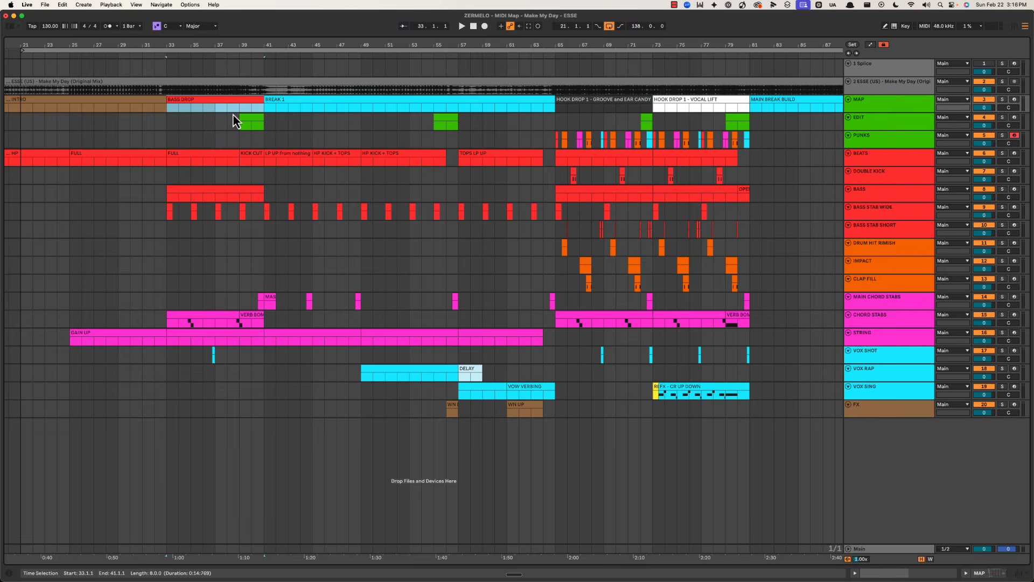
{"action": "key", "text": "space"}
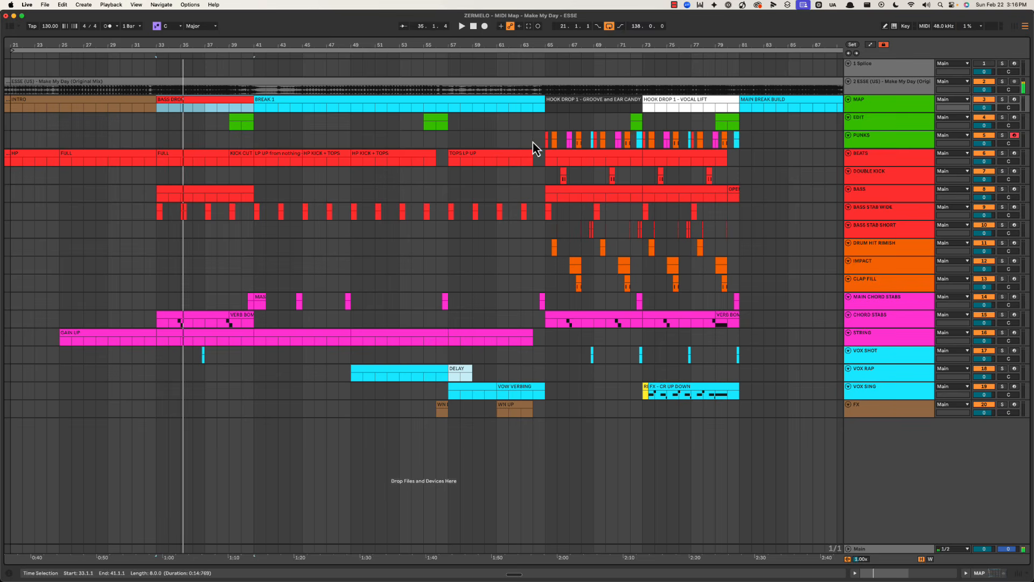
{"action": "left_click_drag", "start_coordinate": [546, 124], "coordinate": [641, 141]}
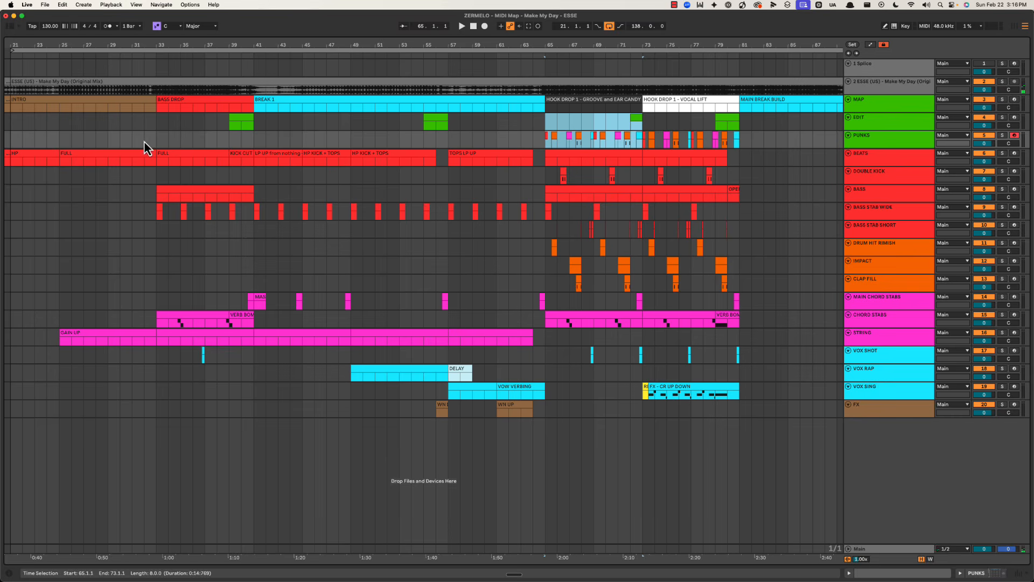
{"action": "left_click_drag", "start_coordinate": [161, 141], "coordinate": [250, 144]}
{"action": "left_click", "coordinate": [559, 102]}
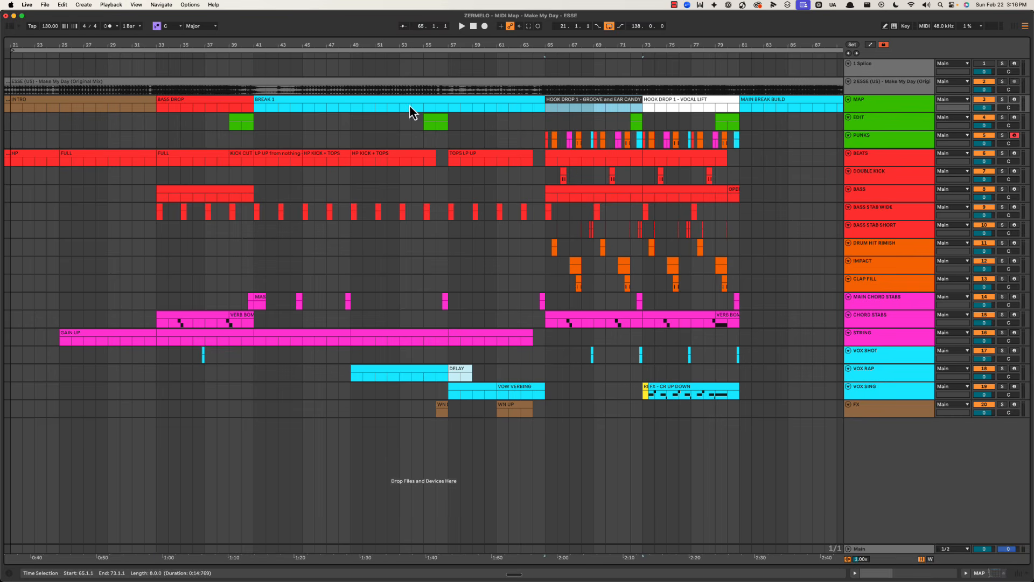
Step: Switch to the cheat sheet and read the MAIN BREAK & BUILD (MBB) description
{"action": "key", "text": "super+Tab"}
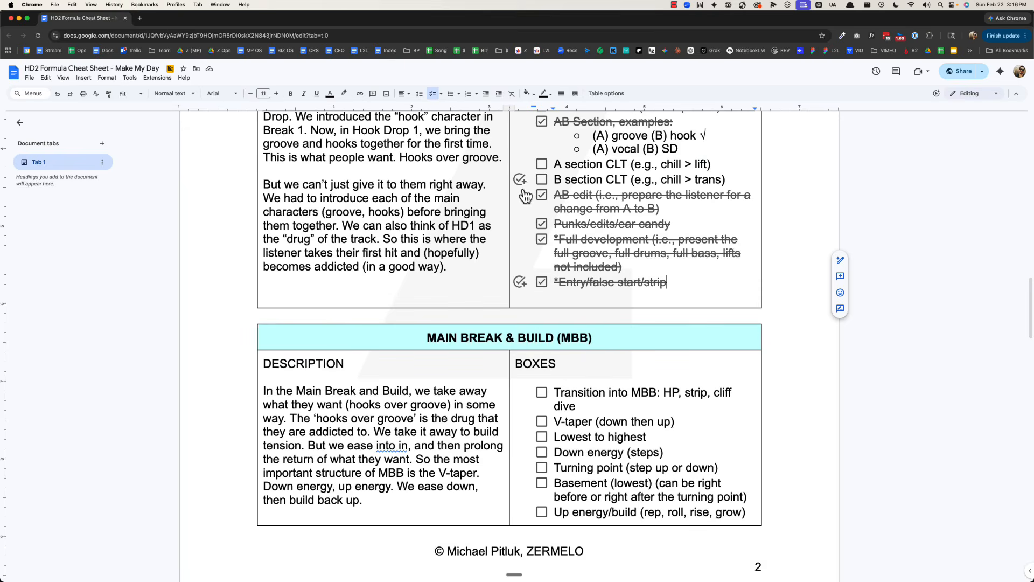
{"action": "scroll", "coordinate": [440, 241], "scroll_direction": "down", "scroll_amount": 5}
{"action": "scroll", "coordinate": [441, 241], "scroll_direction": "up", "scroll_amount": 1}
{"action": "triple_click", "coordinate": [521, 199]}
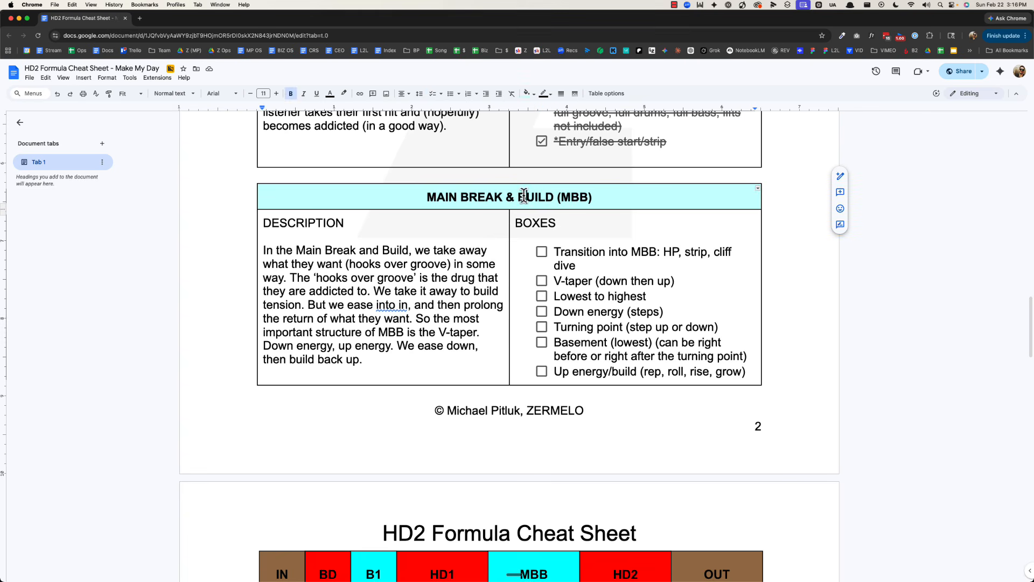
{"action": "left_click", "coordinate": [317, 249]}
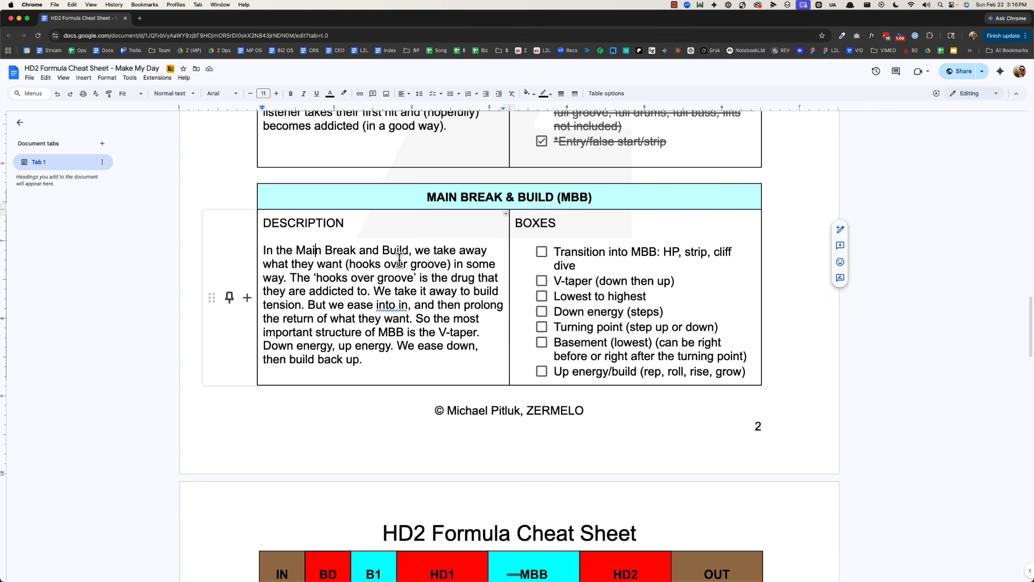
{"action": "left_click", "coordinate": [368, 264]}
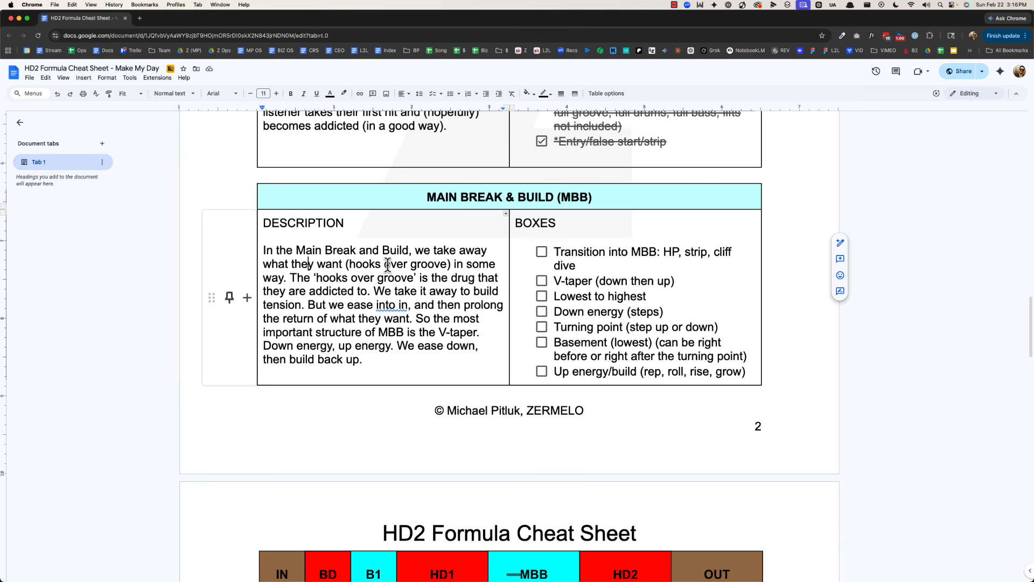
Step: Switch to Live and compare the Hook Drop 1 range, bars 65 to 81, with the MAIN BREAK BUILD range, bars 81 to 115
{"action": "key", "text": "super+Tab"}
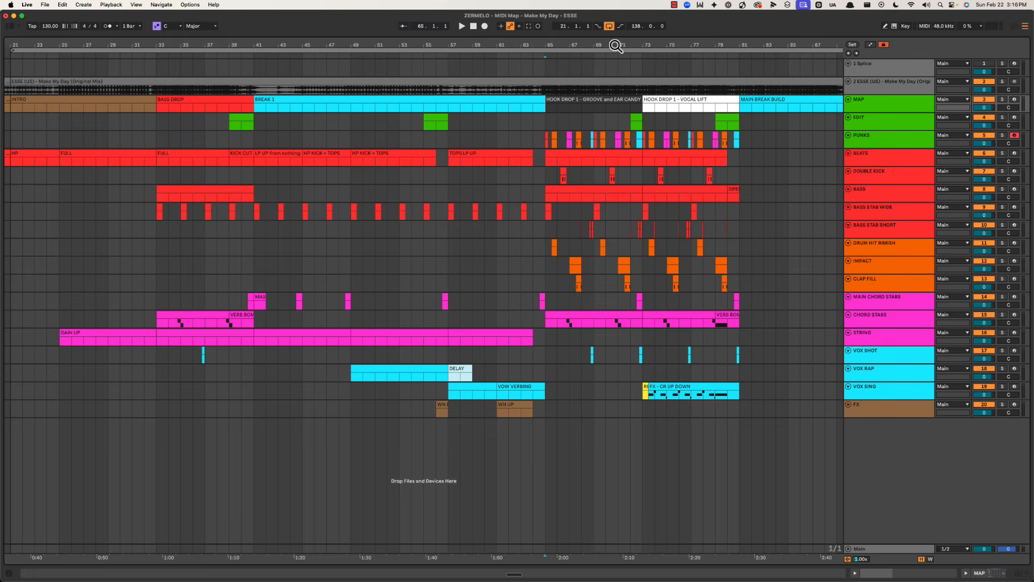
{"action": "left_click_drag", "start_coordinate": [616, 46], "coordinate": [467, 46]}
{"action": "left_click_drag", "start_coordinate": [426, 120], "coordinate": [571, 391]}
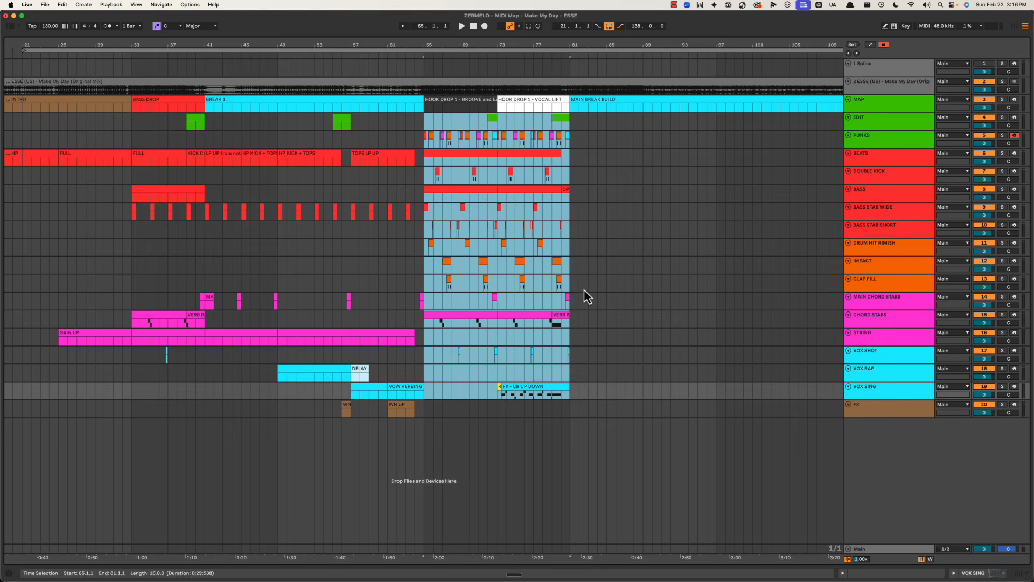
{"action": "left_click_drag", "start_coordinate": [612, 51], "coordinate": [370, 30]}
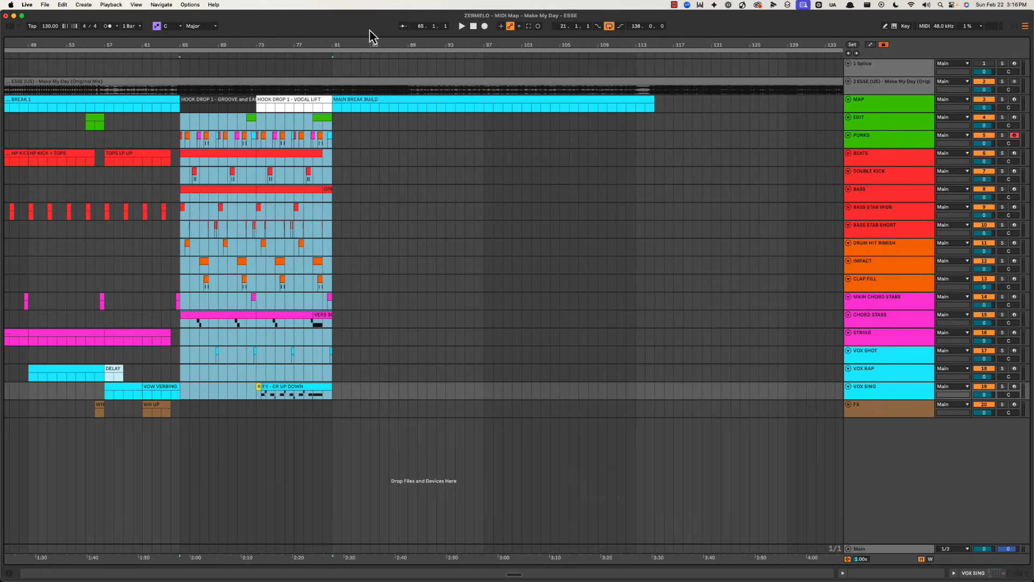
{"action": "left_click_drag", "start_coordinate": [333, 110], "coordinate": [653, 282]}
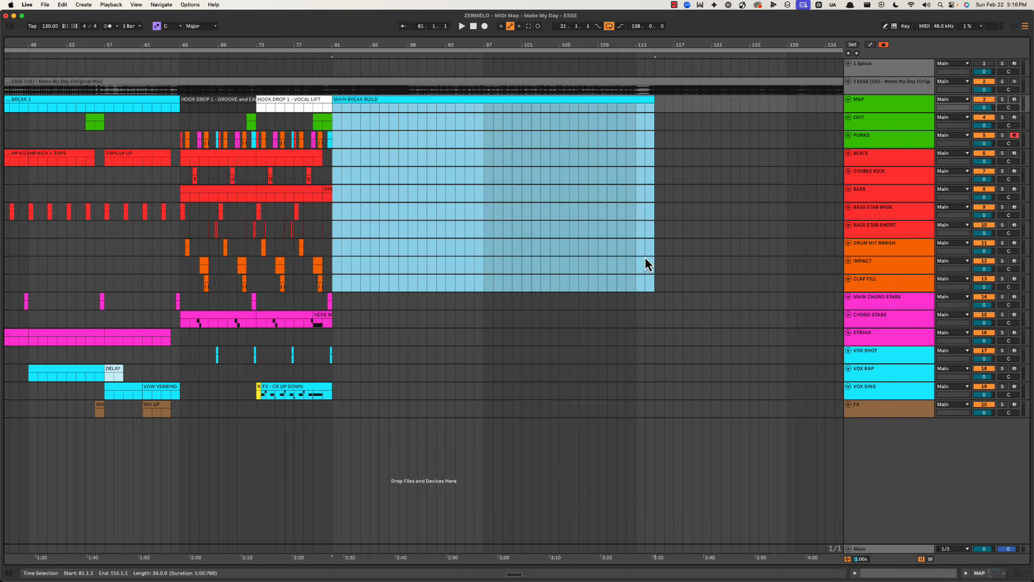
Step: Switch to the cheat sheet and reread the MBB description's sentences about taking the hooks away and easing in
{"action": "key", "text": "super+Tab"}
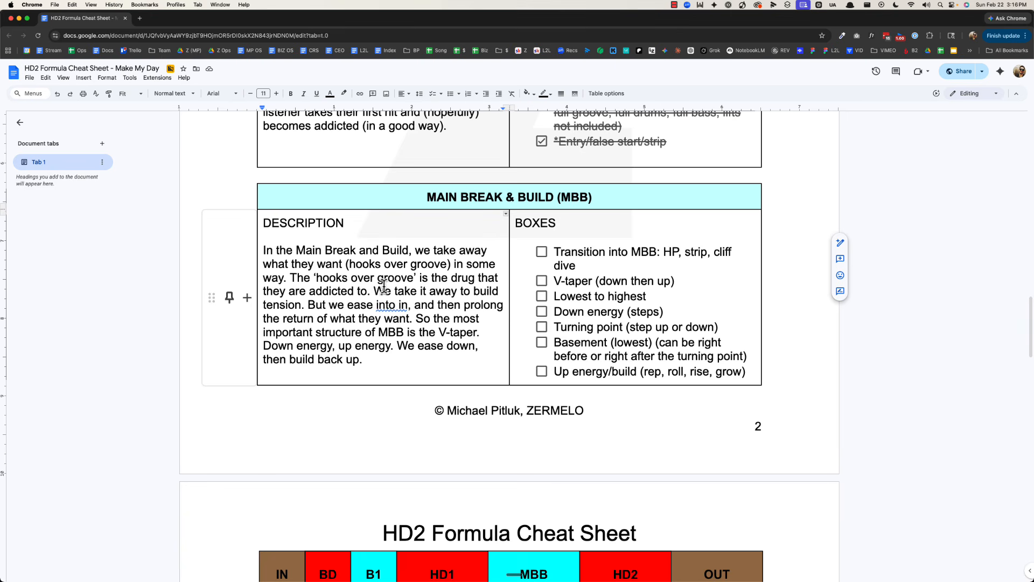
{"action": "left_click_drag", "start_coordinate": [382, 292], "coordinate": [494, 291]}
{"action": "left_click", "coordinate": [273, 304]}
{"action": "left_click_drag", "start_coordinate": [305, 305], "coordinate": [436, 305]}
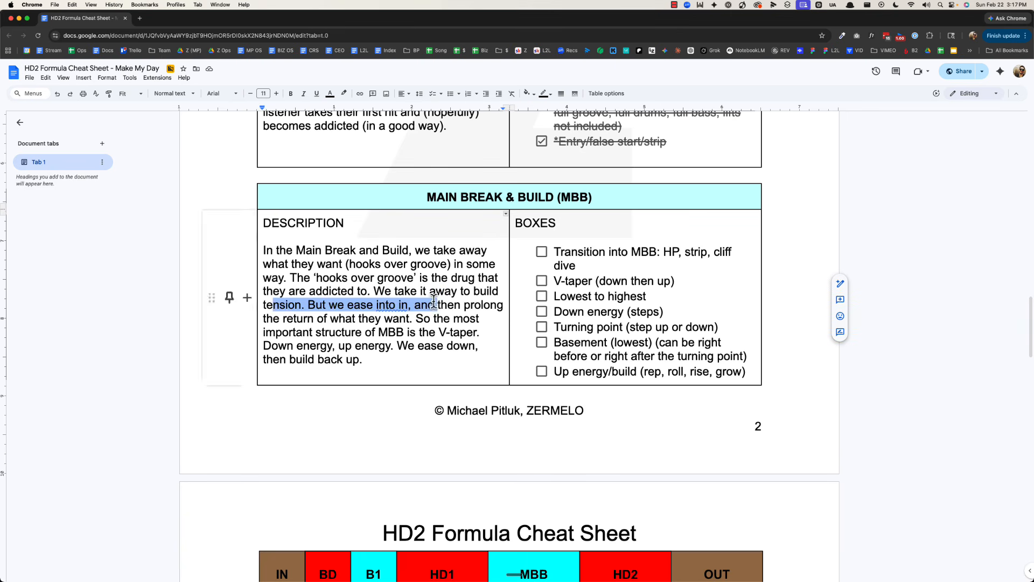
Step: Switch to Live and examine the MAIN BREAK BUILD section, including bars 97 to 115 of the reference track's waveform
{"action": "key", "text": "super+Tab"}
{"action": "left_click_drag", "start_coordinate": [332, 115], "coordinate": [646, 316]}
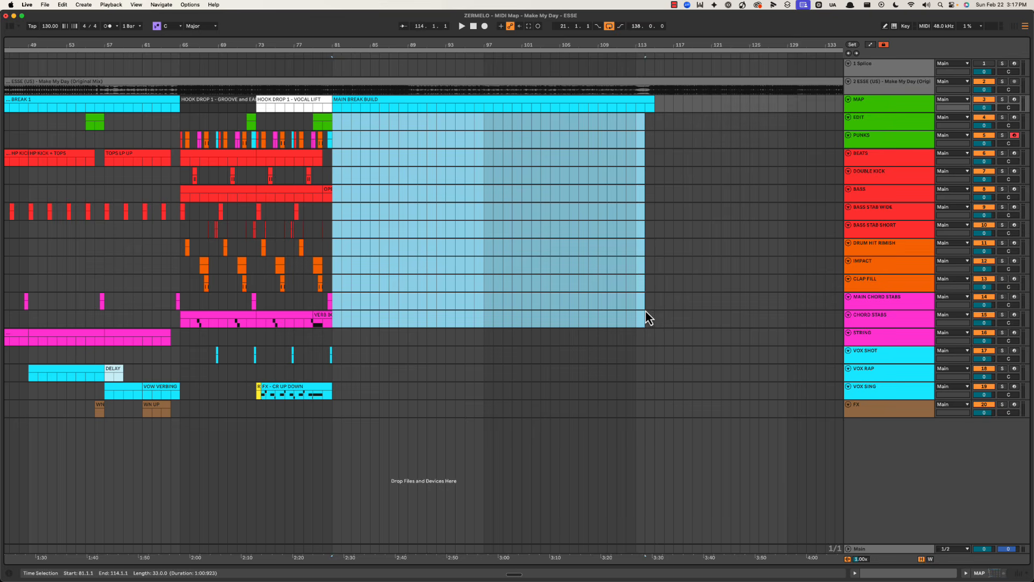
{"action": "left_click_drag", "start_coordinate": [484, 124], "coordinate": [657, 319]}
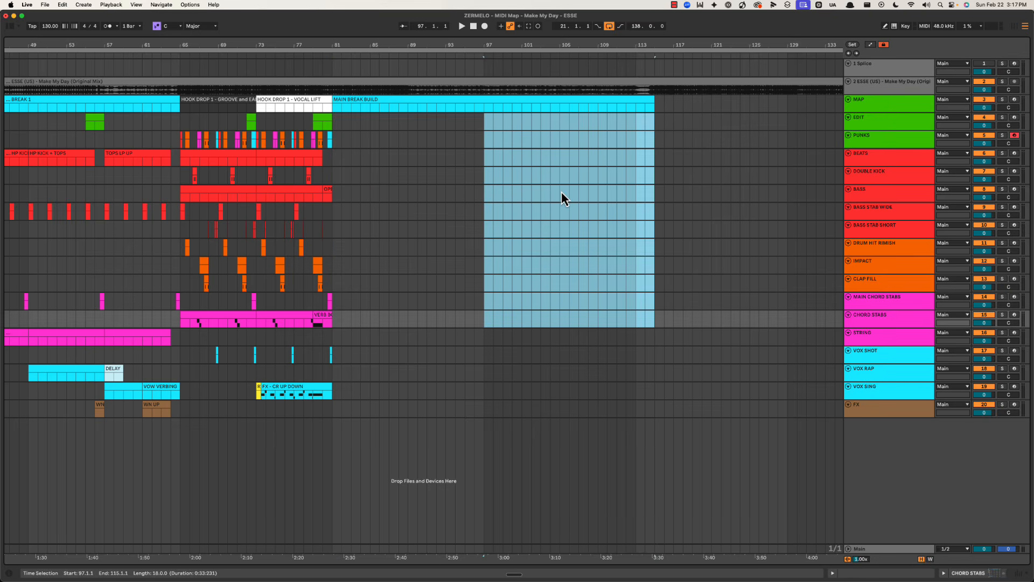
{"action": "scroll", "coordinate": [561, 191], "scroll_direction": "right", "scroll_amount": 5}
{"action": "left_click_drag", "start_coordinate": [557, 94], "coordinate": [439, 93]}
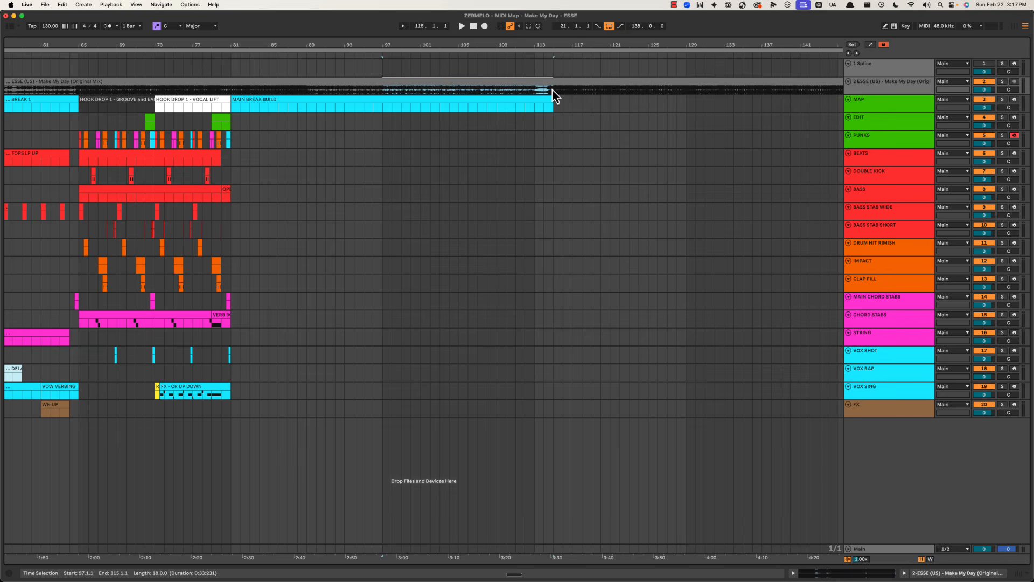
{"action": "left_click_drag", "start_coordinate": [240, 127], "coordinate": [343, 236]}
{"action": "left_click_drag", "start_coordinate": [412, 157], "coordinate": [525, 284]}
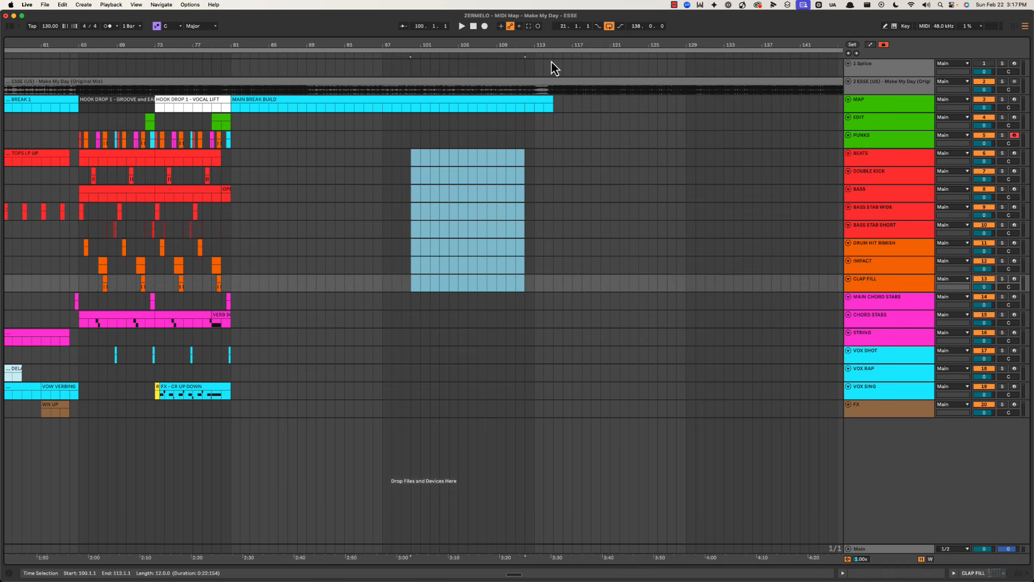
{"action": "scroll", "coordinate": [438, 143], "scroll_direction": "left", "scroll_amount": 5}
{"action": "left_click_drag", "start_coordinate": [471, 42], "coordinate": [468, 47]}
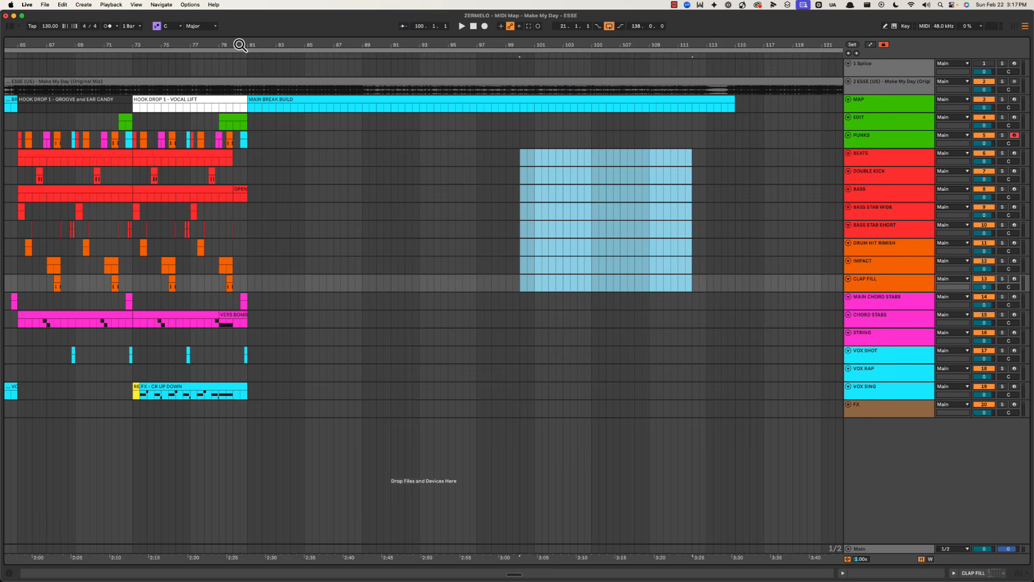
Step: Play the transition from Hook Drop 1 into MAIN BREAK BUILD, starting at 79.1.1
{"action": "left_click_drag", "start_coordinate": [240, 45], "coordinate": [239, 49]}
{"action": "left_click", "coordinate": [221, 66]}
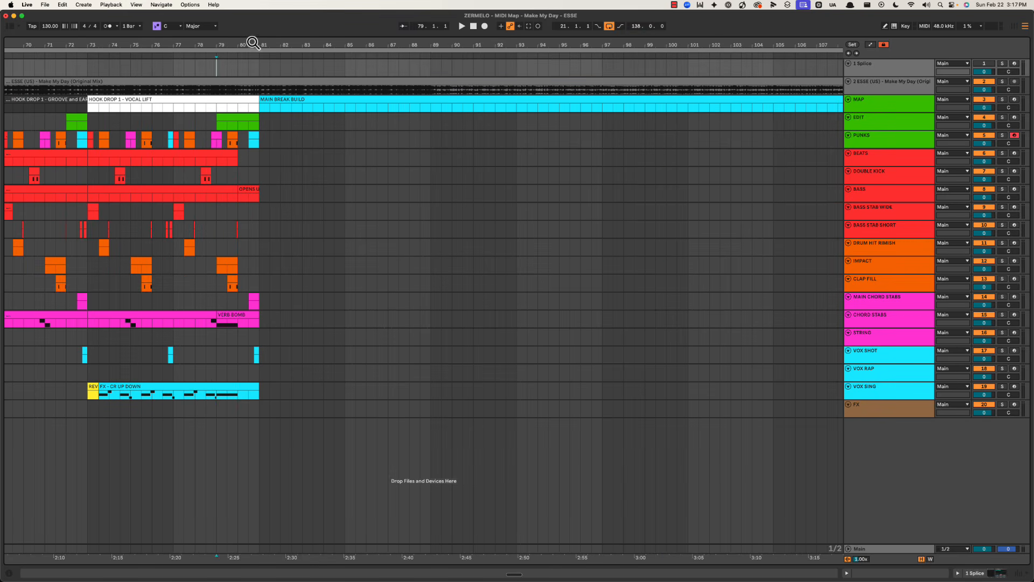
{"action": "scroll", "coordinate": [702, 112], "scroll_direction": "down", "scroll_amount": 3}
{"action": "key", "text": "space"}
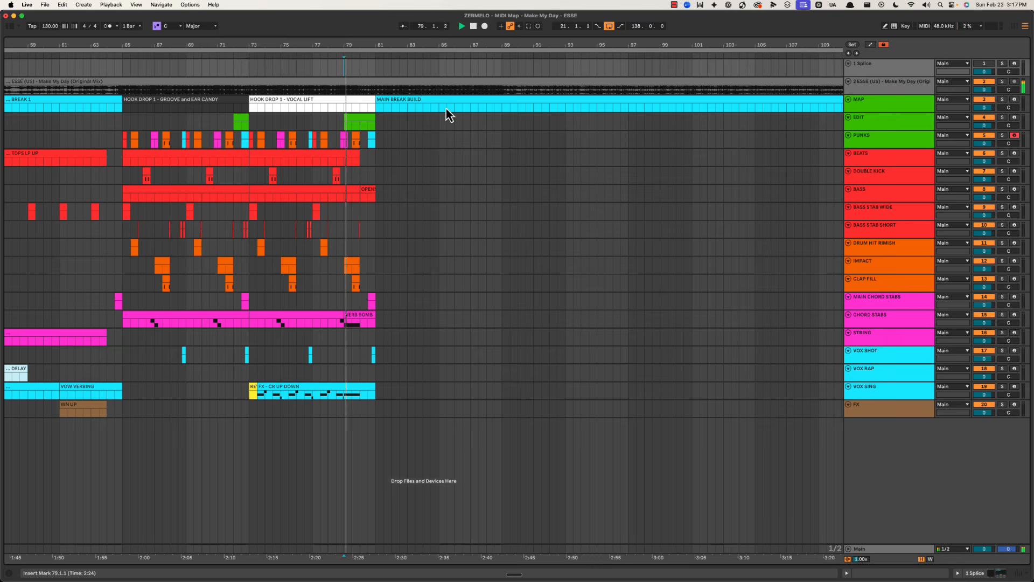
{"action": "left_click_drag", "start_coordinate": [375, 45], "coordinate": [402, 45]}
Step: Copy the eight-bar BEATS and BASS clips from Hook Drop 1 to the start of MAIN BREAK BUILD, bars 81 to 89
{"action": "left_click", "coordinate": [879, 161]}
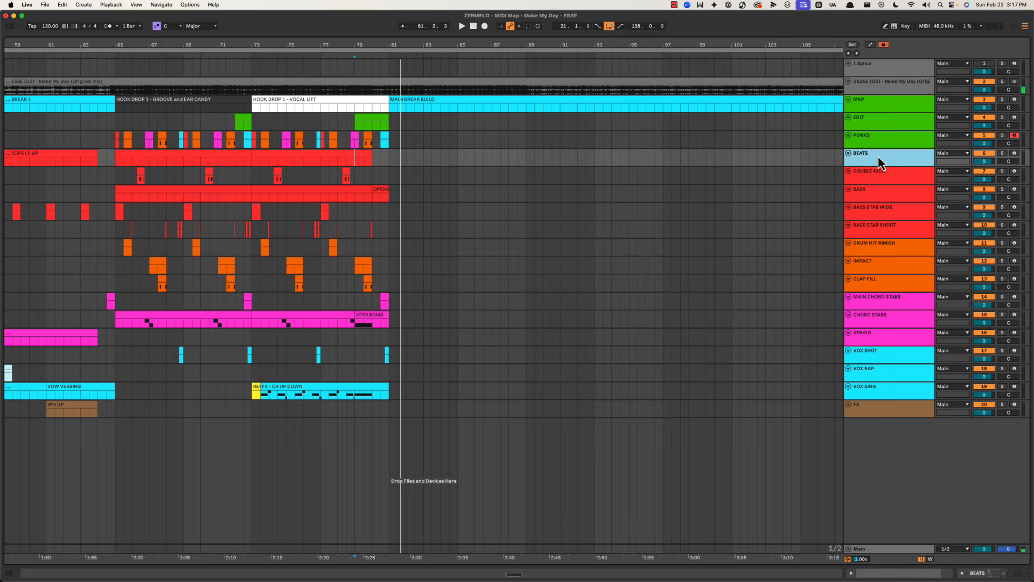
{"action": "left_click", "coordinate": [305, 168]}
{"action": "key", "text": "super+d"}
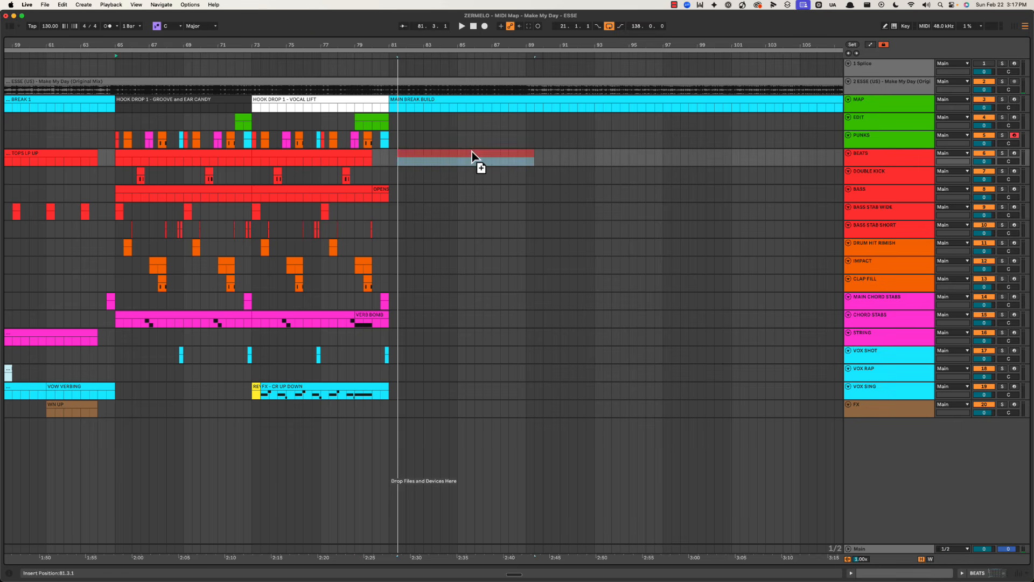
{"action": "left_click_drag", "start_coordinate": [207, 191], "coordinate": [487, 205]}
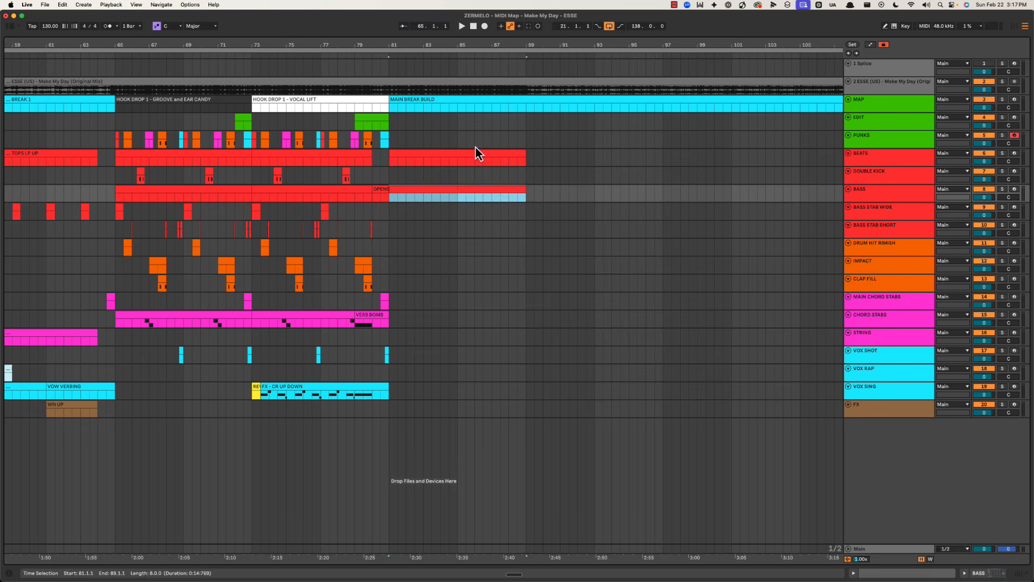
{"action": "left_click", "coordinate": [475, 158]}
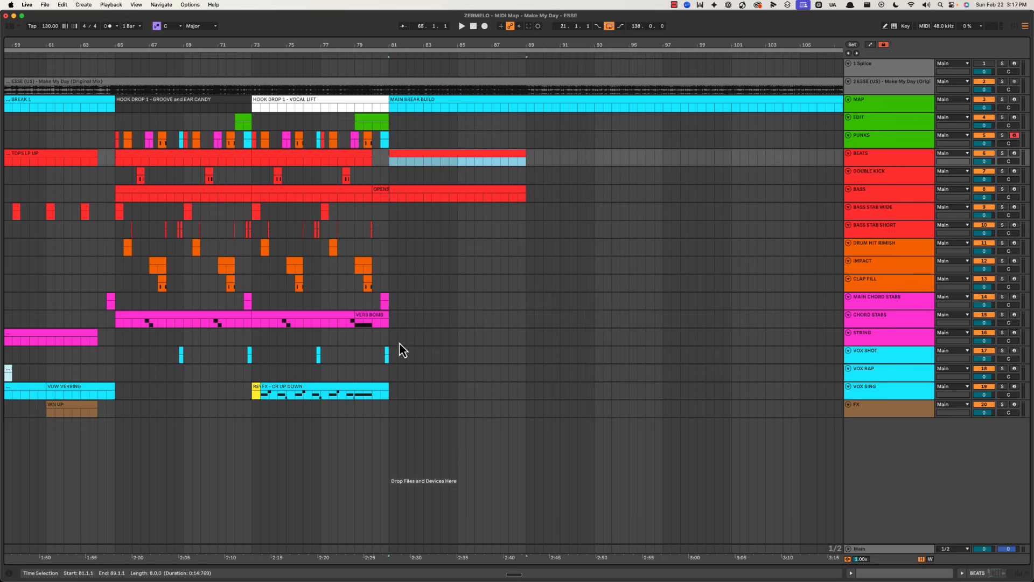
Step: Insert an empty MIDI clip on the VOX RAP track across bars 81 to 89
{"action": "left_click", "coordinate": [468, 371]}
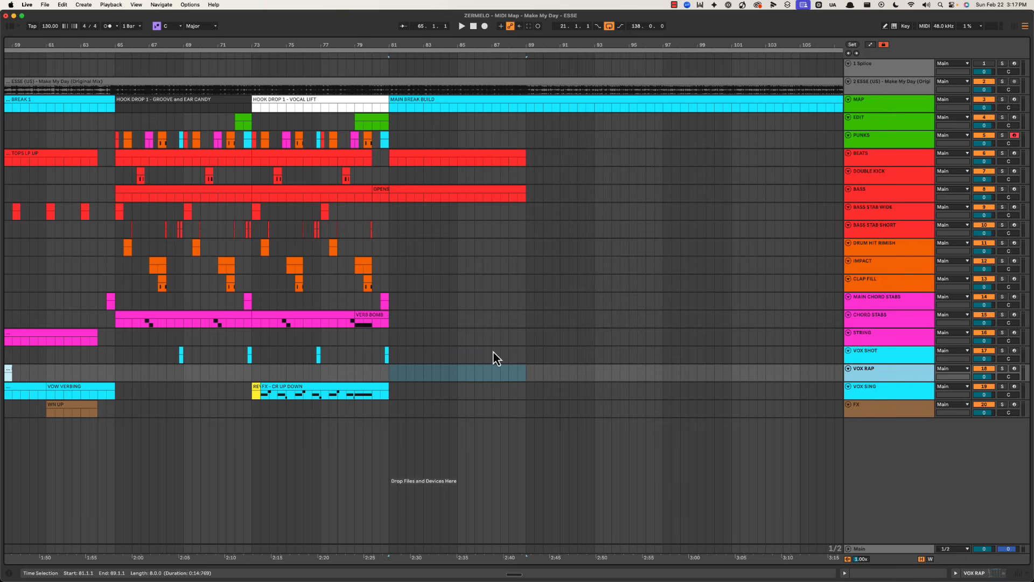
{"action": "left_click_drag", "start_coordinate": [399, 373], "coordinate": [528, 384]}
{"action": "key", "text": "super+shift+m"}
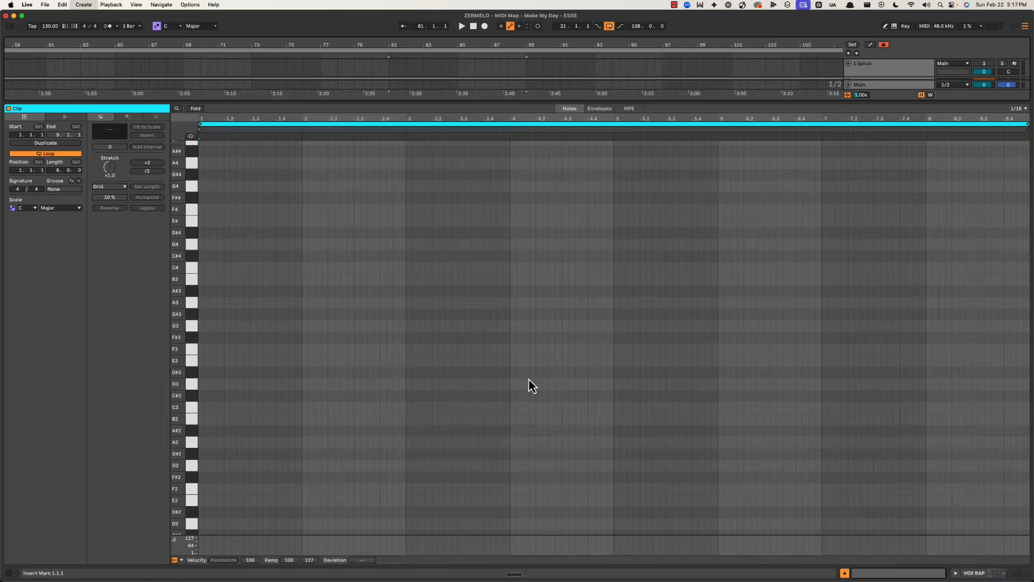
Step: Check the earlier VOX RAP clip in Break 1, and play MAIN BREAK BUILD from bar 81
{"action": "left_click_drag", "start_coordinate": [455, 42], "coordinate": [451, 41]}
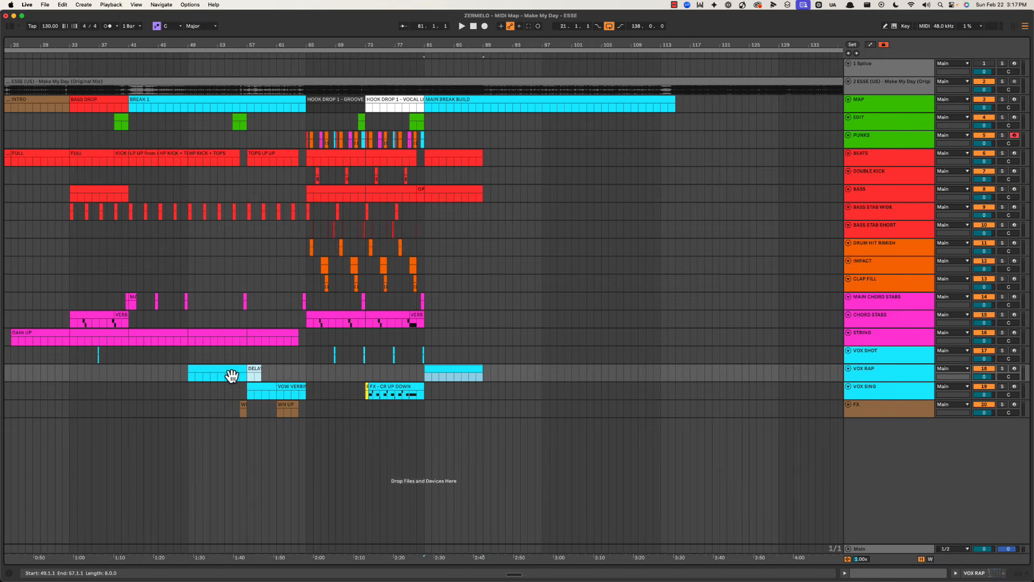
{"action": "left_click", "coordinate": [232, 373]}
{"action": "key", "text": "space"}
{"action": "left_click", "coordinate": [452, 372]}
{"action": "key", "text": "space"}
{"action": "key", "text": "space"}
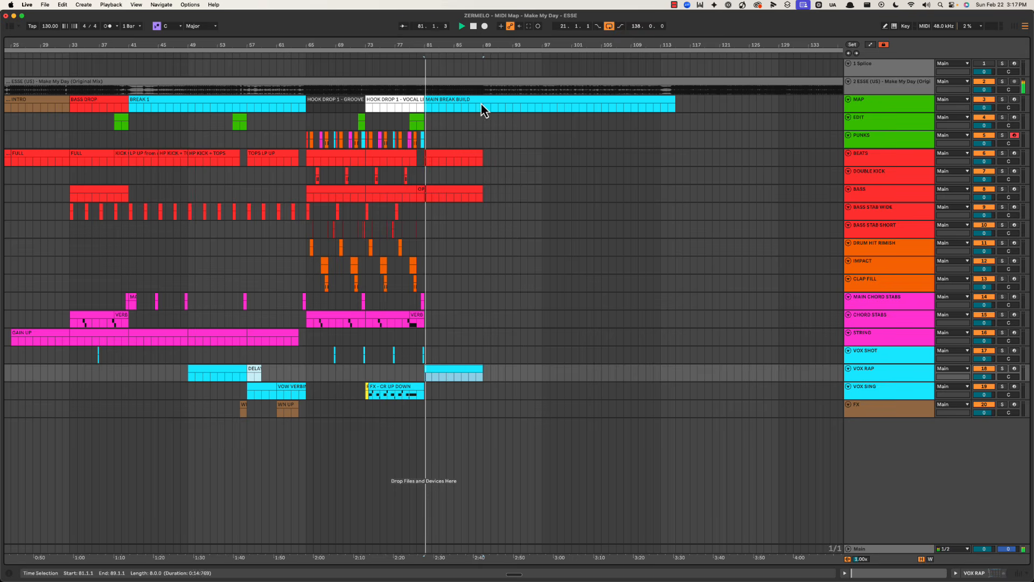
Step: Name the VOX RAP clip at bar 81 "HEAVY SC" and audition the section
{"action": "key", "text": "z"}
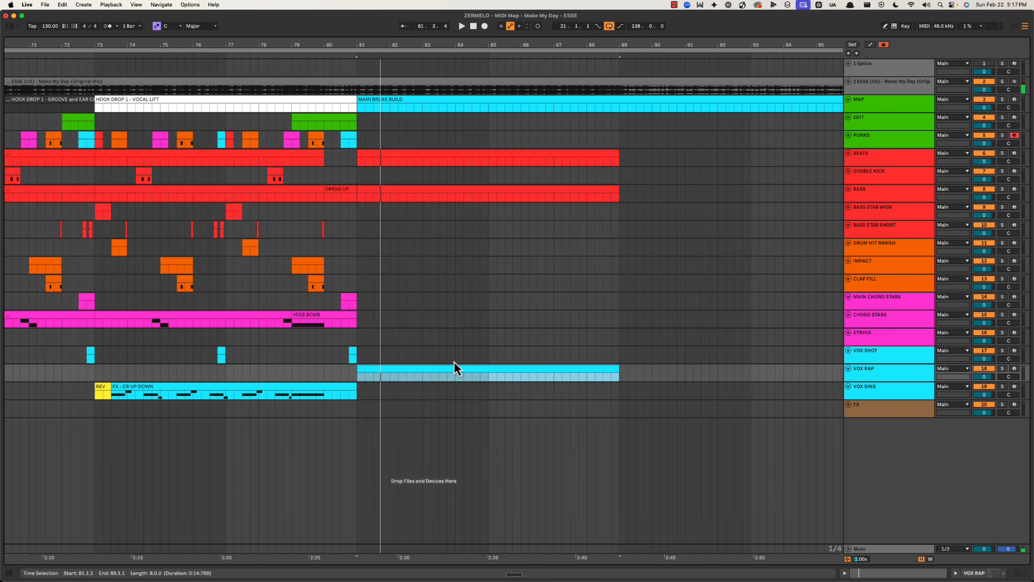
{"action": "key", "text": "super+r"}
{"action": "type", "text": "HEAVY SC"}
{"action": "key", "text": "Return"}
{"action": "key", "text": "space"}
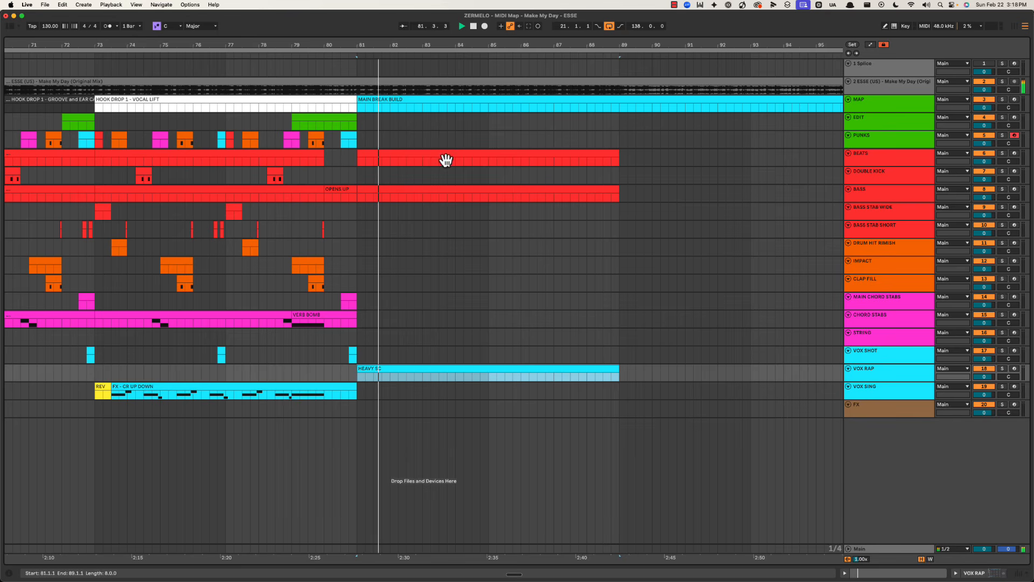
{"action": "key", "text": "space"}
Step: Insert a MIDI clip on the EDIT track across bars 81 to 89, name it "STRIP", and color it purple
{"action": "left_click_drag", "start_coordinate": [358, 125], "coordinate": [619, 128]}
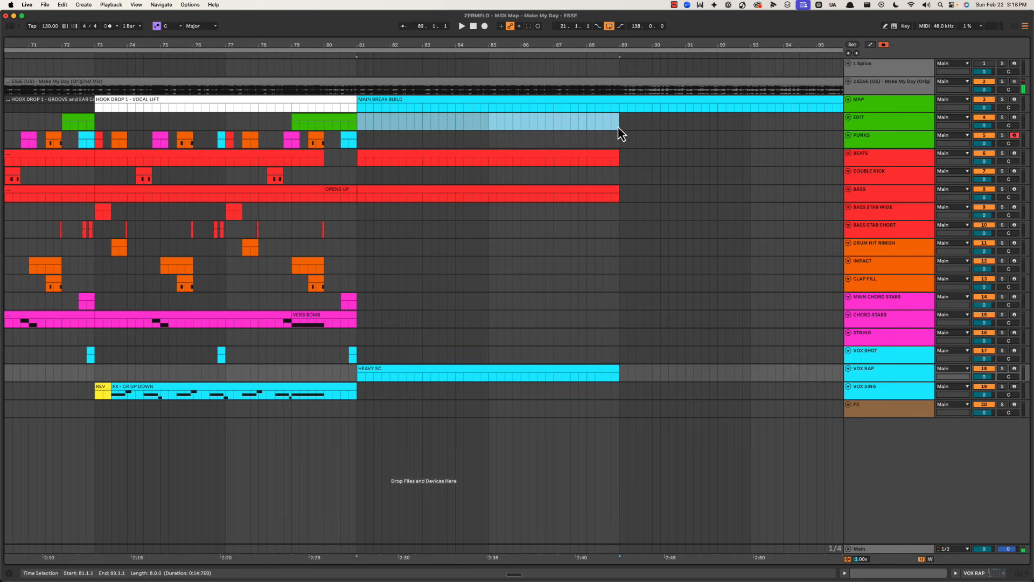
{"action": "key", "text": "super+shift+m"}
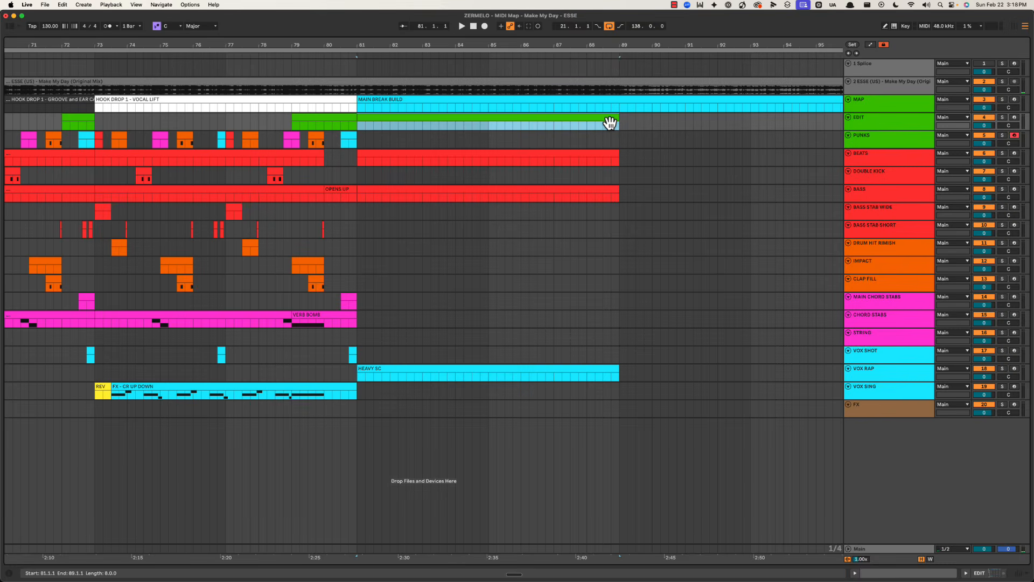
{"action": "key", "text": "super+r"}
{"action": "key", "text": "Return"}
{"action": "right_click", "coordinate": [608, 118]}
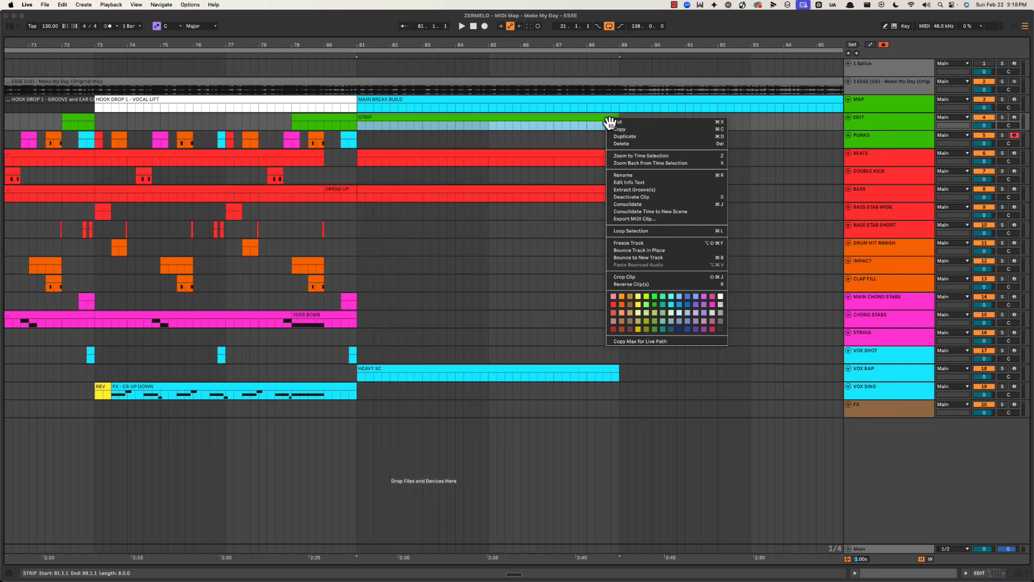
{"action": "left_click", "coordinate": [700, 328]}
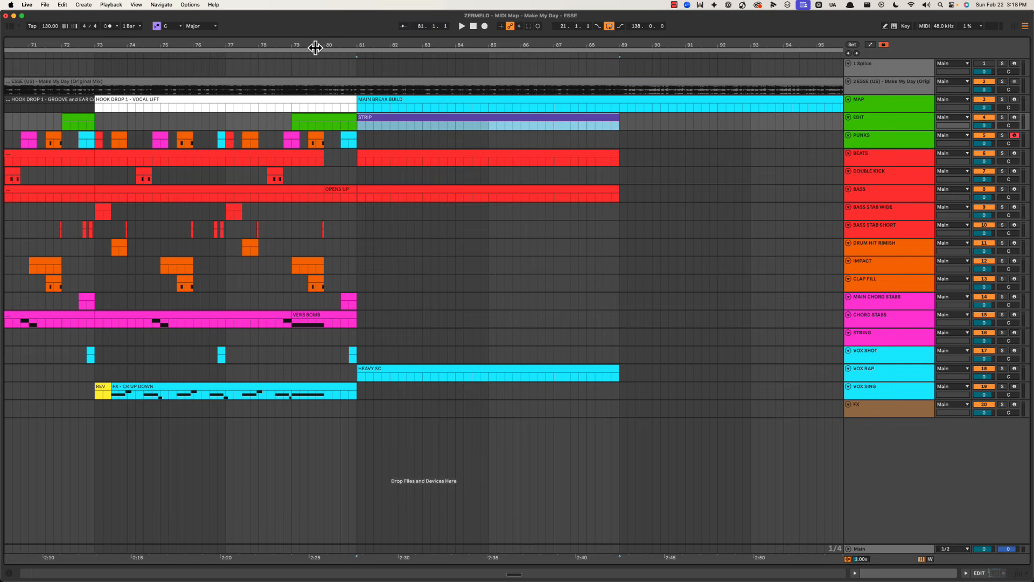
Step: Move the STRIP clip up to the MAP track at bars 81 to 89 and rename it "MBB STRIP"
{"action": "left_click_drag", "start_coordinate": [315, 48], "coordinate": [357, 112]}
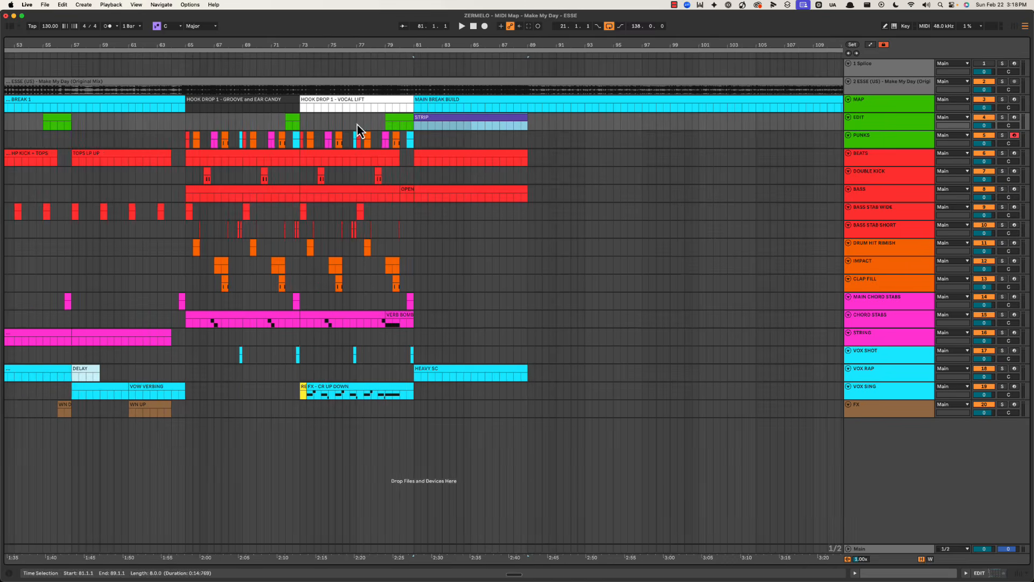
{"action": "scroll", "coordinate": [357, 125], "scroll_direction": "left", "scroll_amount": 2}
{"action": "key", "text": "super+x"}
{"action": "key", "text": "Up"}
{"action": "key", "text": "super+v"}
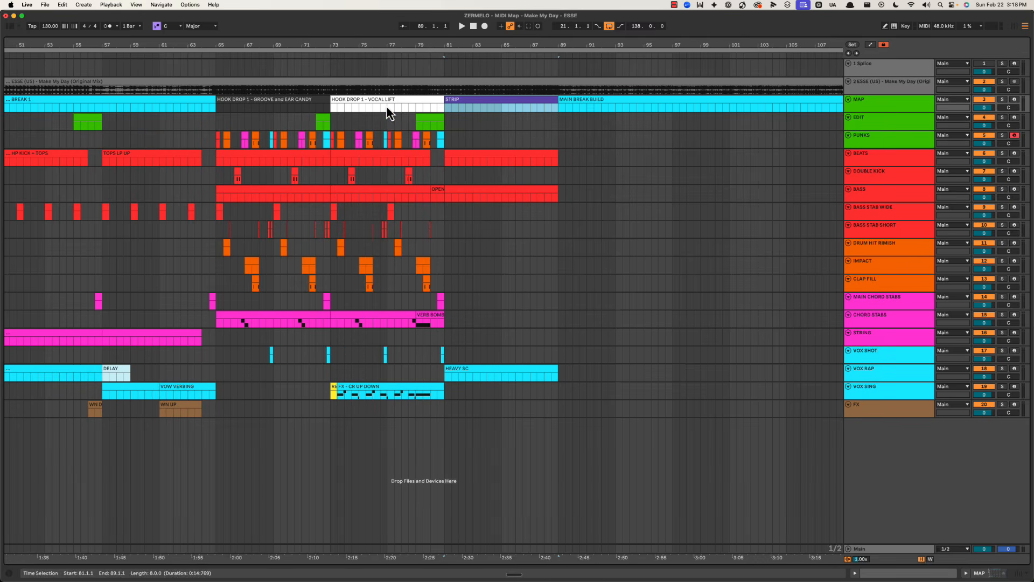
{"action": "left_click", "coordinate": [481, 102]}
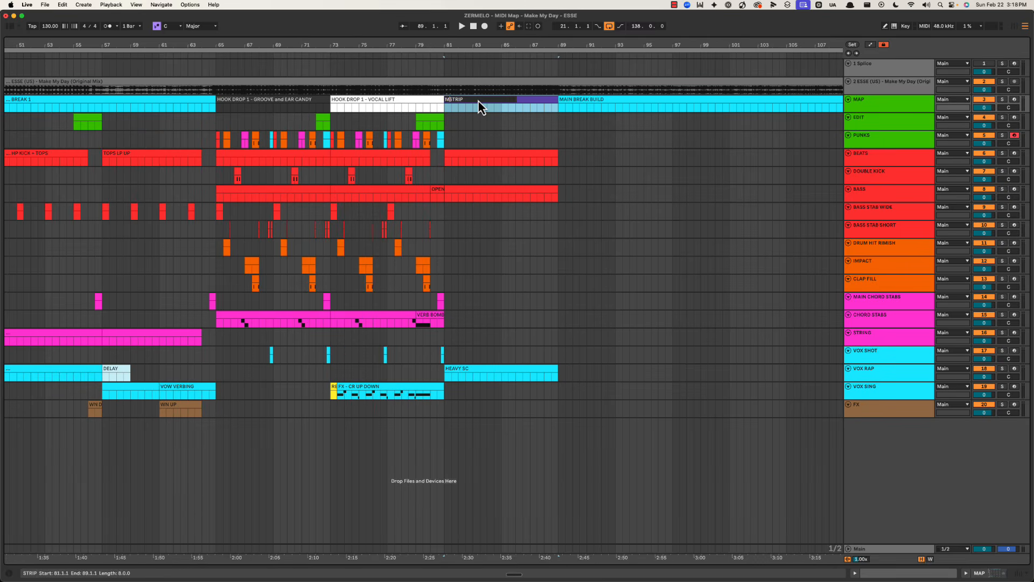
{"action": "type", "text": "BB"}
Step: Play the lead-in from 78.3.1 and the MBB STRIP section from 82.1.1, and switch to the cheat sheet's MBB boxes
{"action": "left_click", "coordinate": [408, 108]}
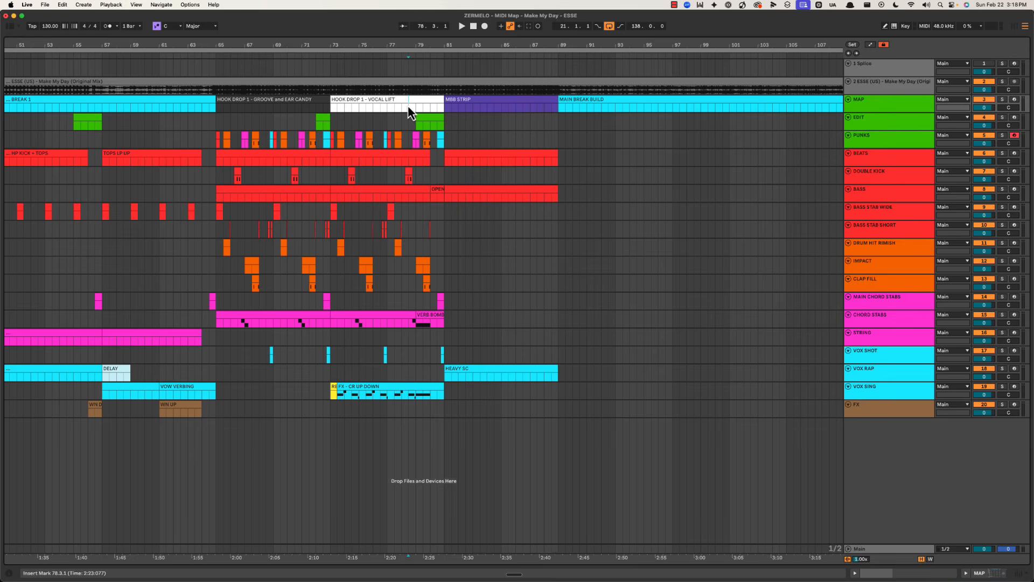
{"action": "key", "text": "space"}
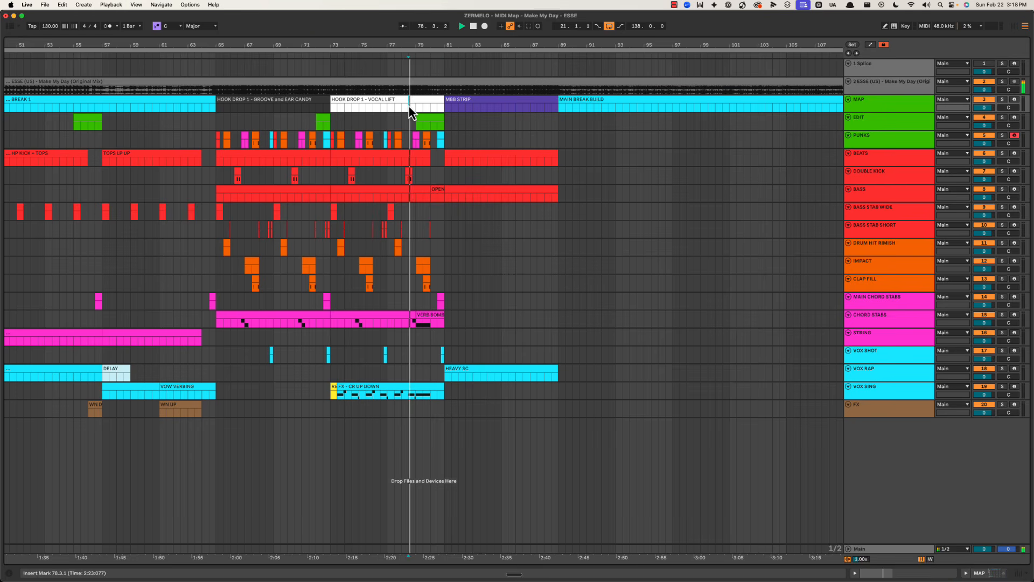
{"action": "left_click", "coordinate": [457, 108]}
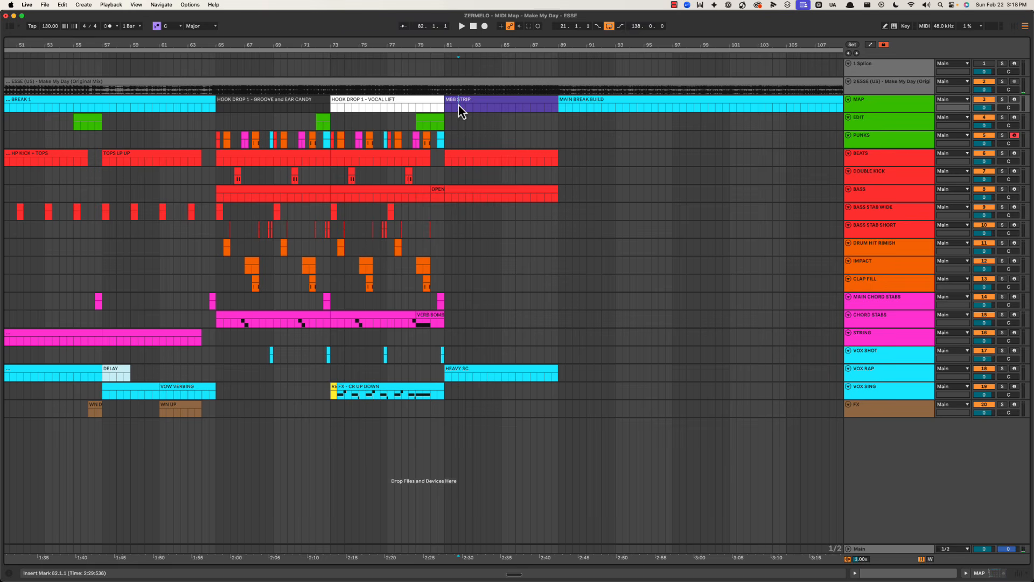
{"action": "key", "text": "space"}
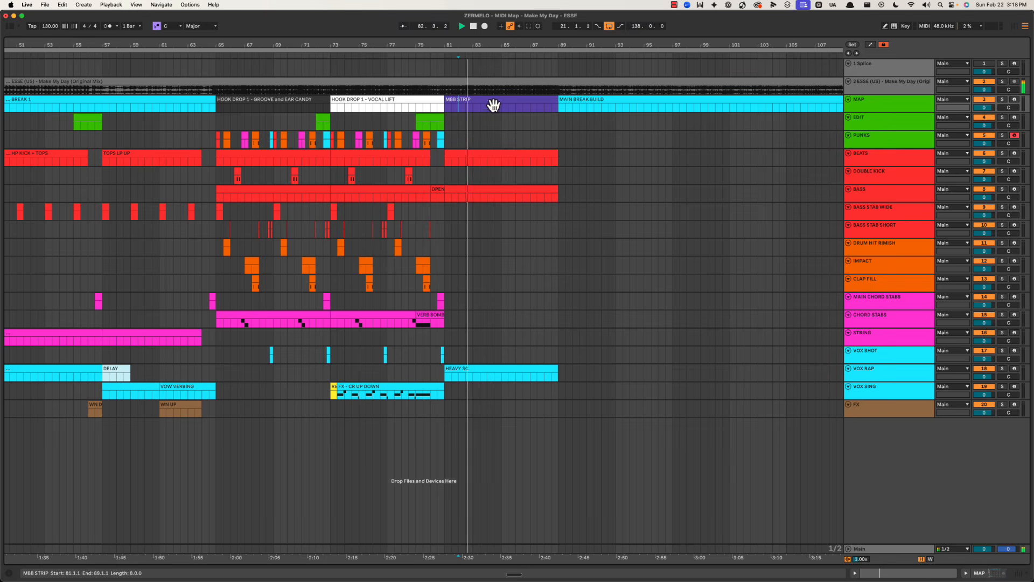
{"action": "key", "text": "super+Tab"}
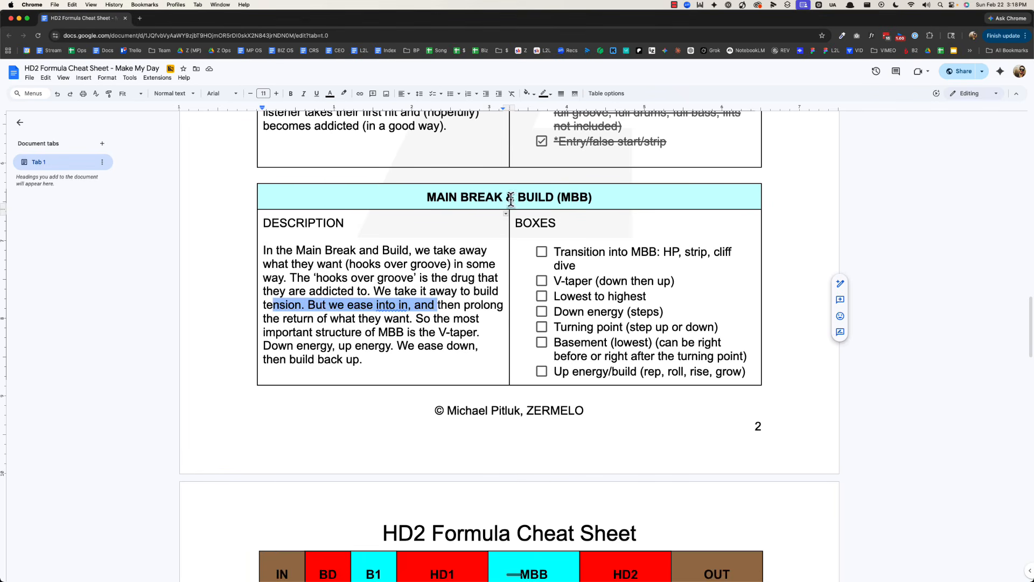
Step: Replace "strip" with a bold "STRIP" in the "Transition into MBB" box and check that box off
{"action": "left_click", "coordinate": [593, 267]}
{"action": "triple_click", "coordinate": [593, 267]}
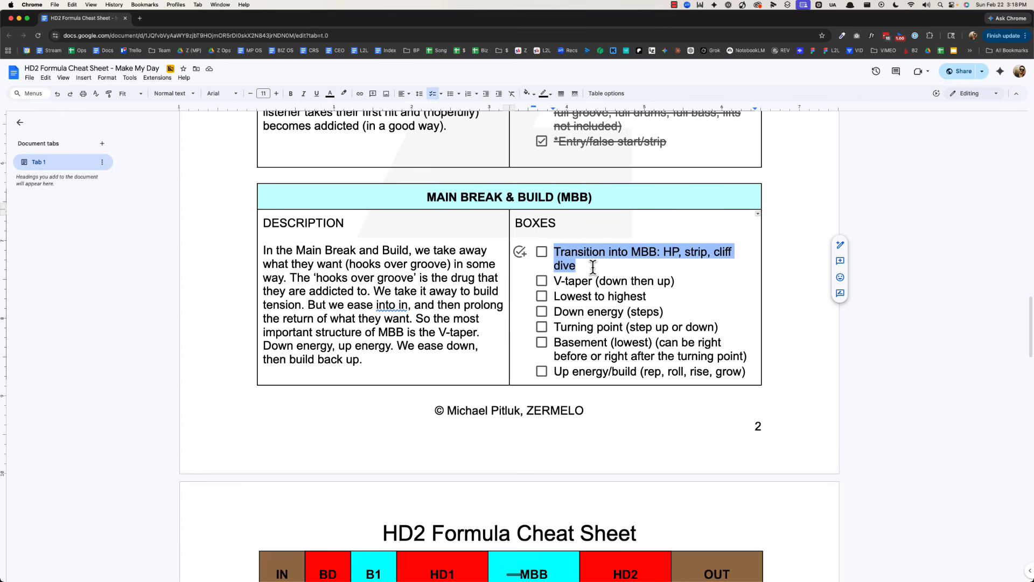
{"action": "double_click", "coordinate": [673, 257]}
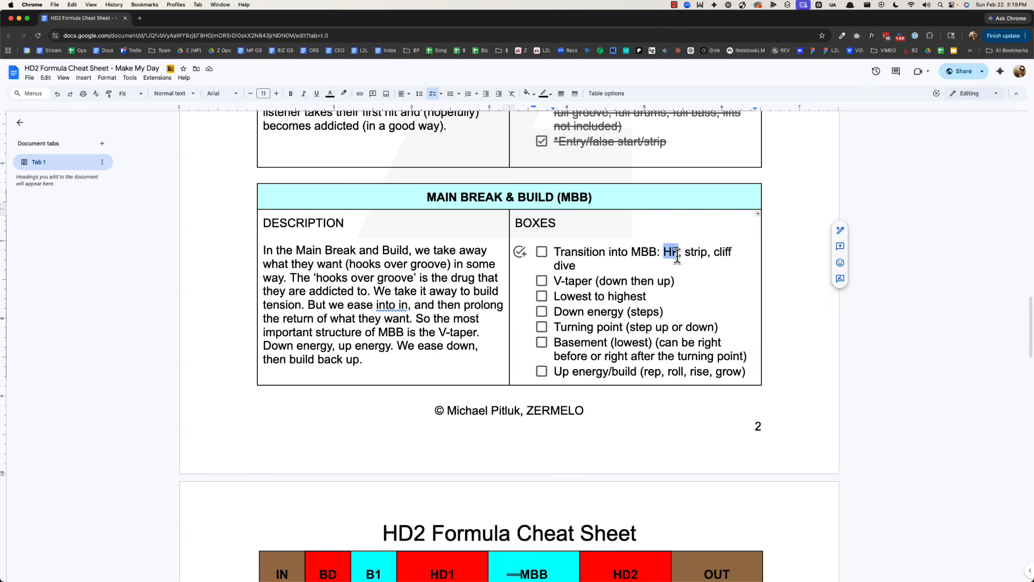
{"action": "double_click", "coordinate": [694, 252]}
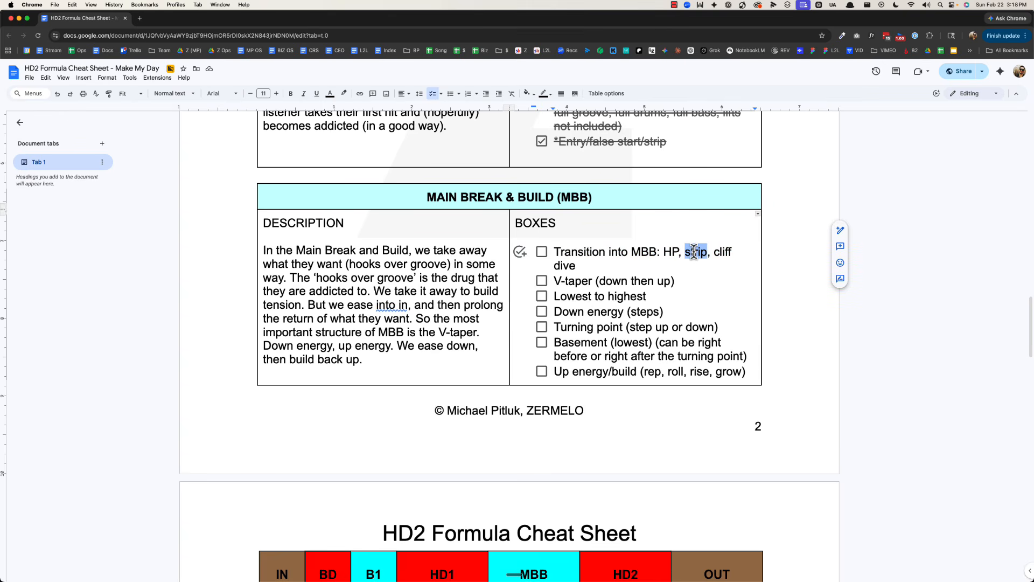
{"action": "type", "text": "STRIP"}
{"action": "double_click", "coordinate": [693, 252]}
{"action": "key", "text": "cmd+b"}
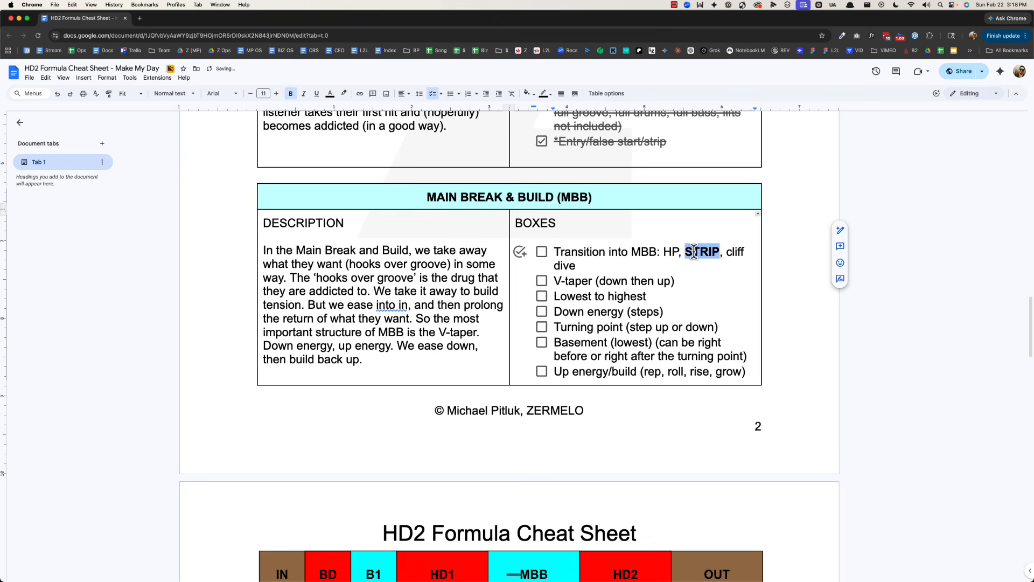
{"action": "left_click", "coordinate": [652, 261]}
{"action": "left_click", "coordinate": [541, 251]}
Step: Switch to Ableton Live, play the start of BREAK 1 at bar 41, and compare it with the section at bar 81
{"action": "key", "text": "cmd+Tab"}
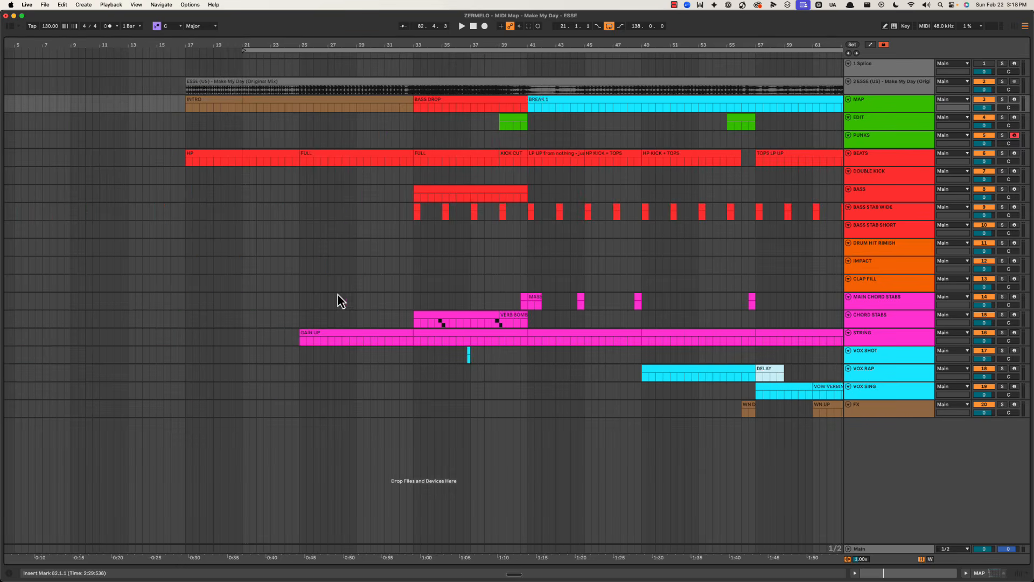
{"action": "left_click", "coordinate": [528, 93]}
{"action": "key", "text": "space"}
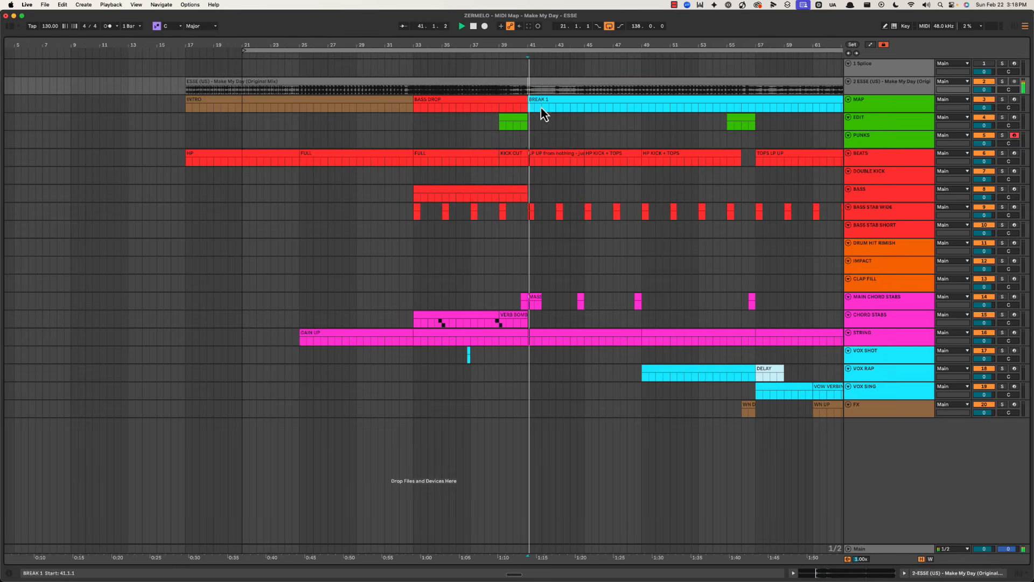
{"action": "scroll", "coordinate": [563, 129], "scroll_direction": "right", "scroll_amount": 10}
{"action": "key", "text": "space"}
{"action": "left_click", "coordinate": [517, 93]}
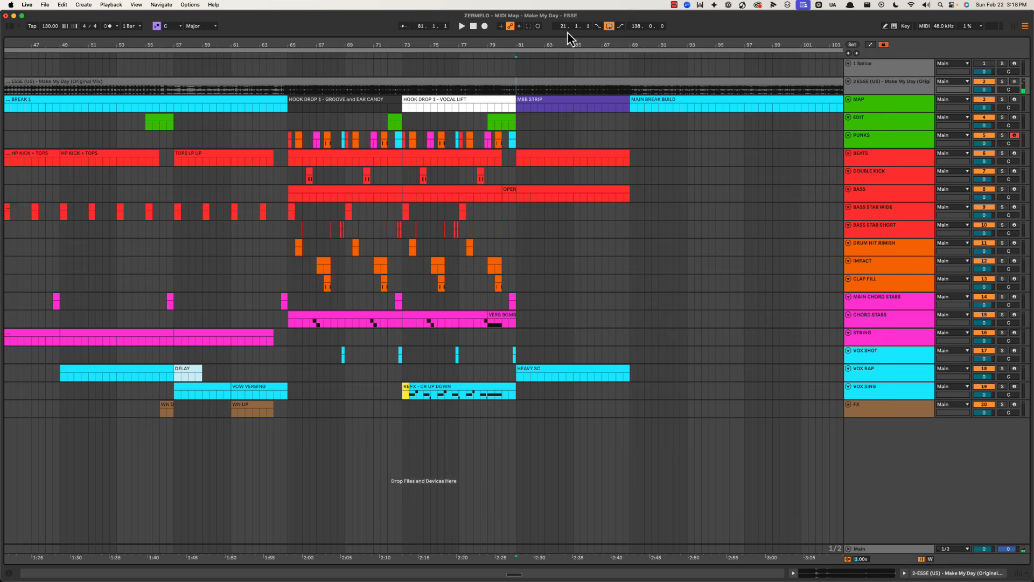
{"action": "left_click_drag", "start_coordinate": [567, 42], "coordinate": [494, 42]}
{"action": "left_click", "coordinate": [481, 102]}
Step: Switch to the cheat sheet and indent the items from "Lowest to highest" through "Basement (lowest)" as sub-bullets under "V-taper"
{"action": "key", "text": "super+Tab"}
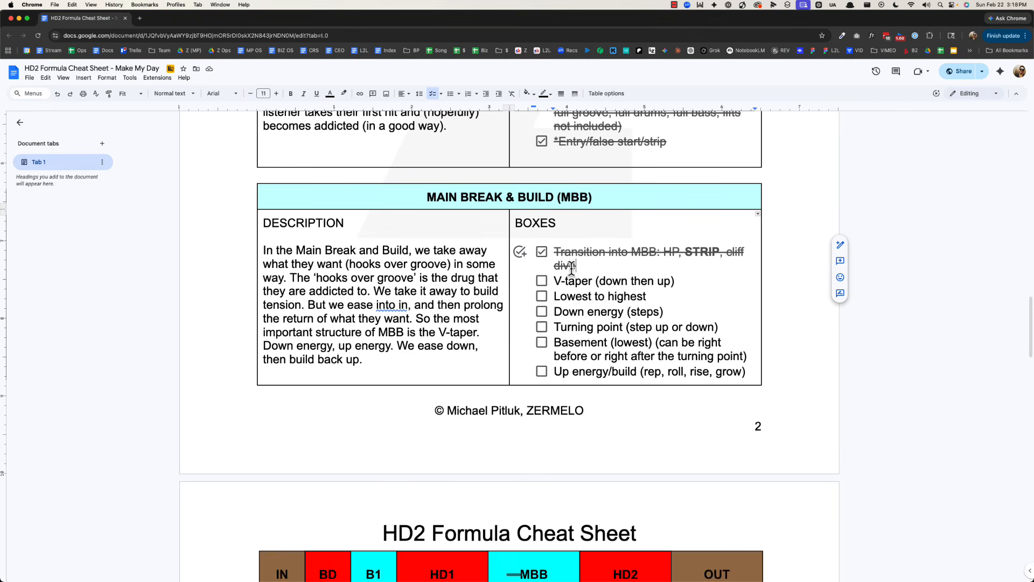
{"action": "scroll", "coordinate": [566, 253], "scroll_direction": "down", "scroll_amount": 3}
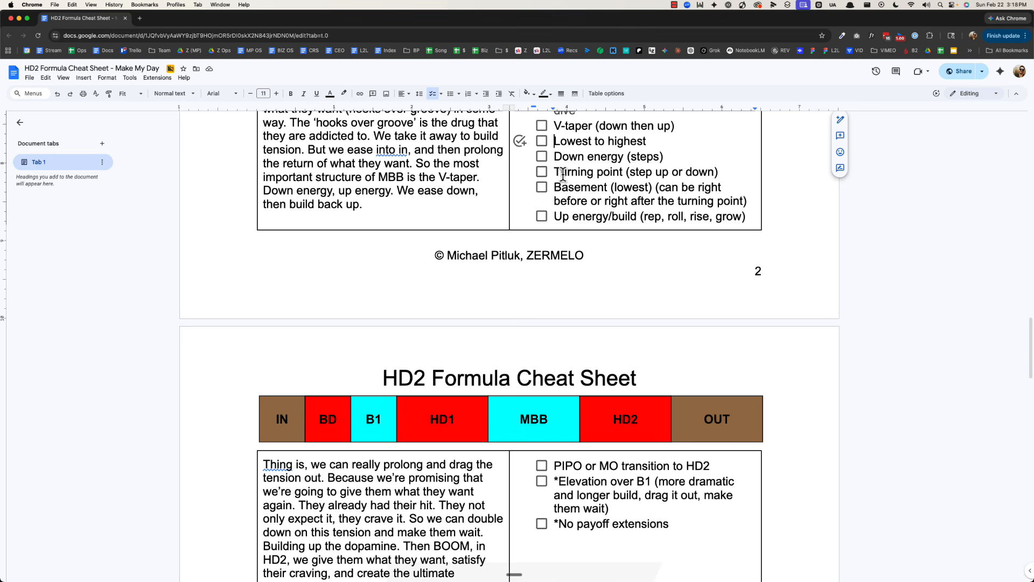
{"action": "left_click", "coordinate": [609, 216], "text": "shift"}
{"action": "key", "text": "shift+End"}
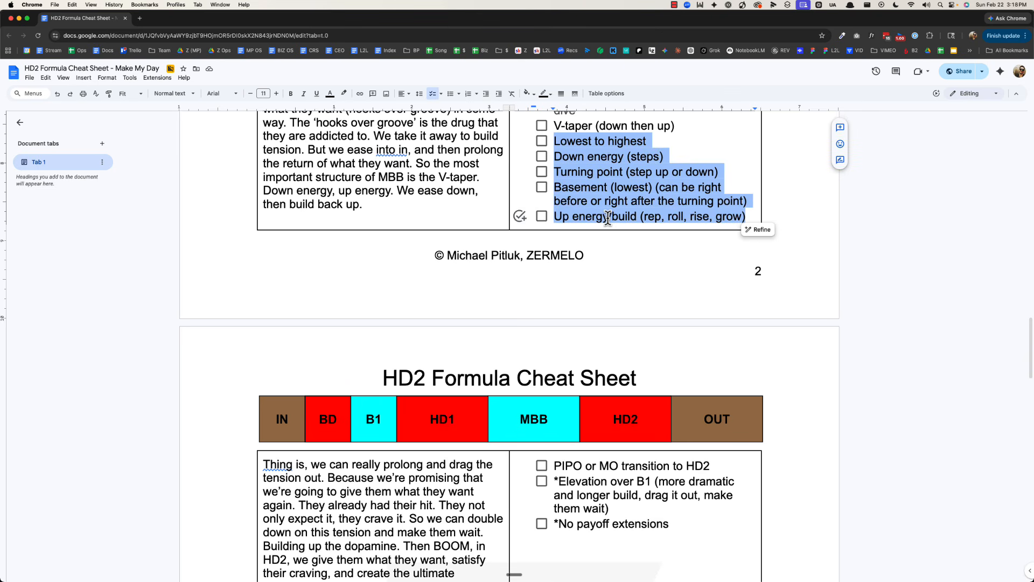
{"action": "key", "text": "shift+Up"}
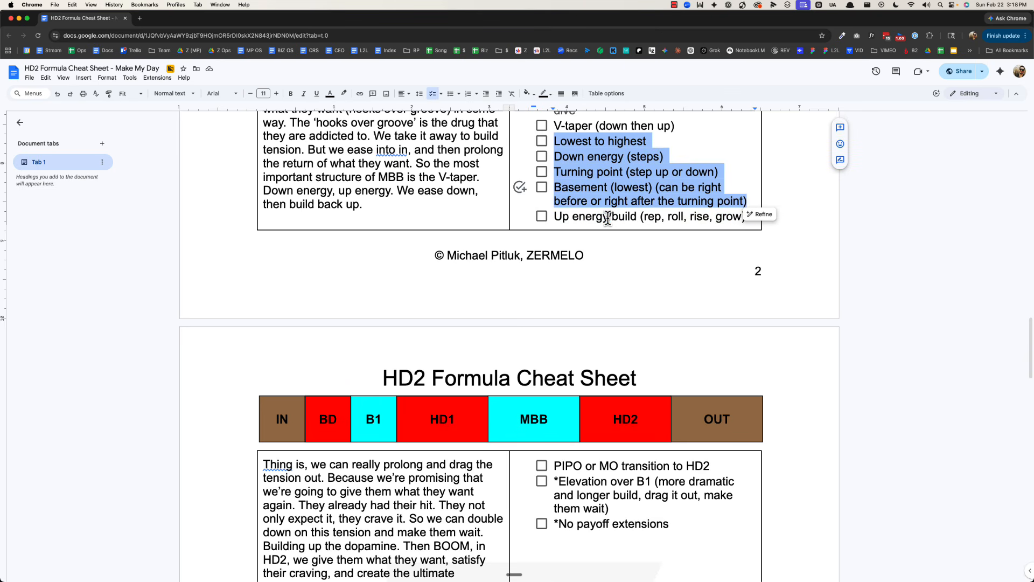
{"action": "key", "text": "Tab"}
{"action": "scroll", "coordinate": [569, 181], "scroll_direction": "up", "scroll_amount": 1}
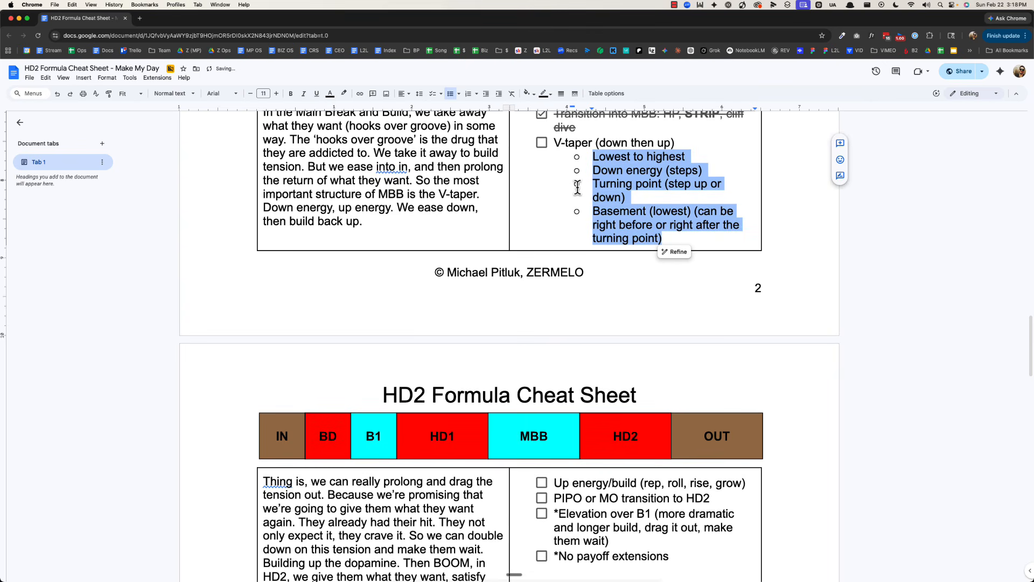
{"action": "left_click", "coordinate": [630, 185]}
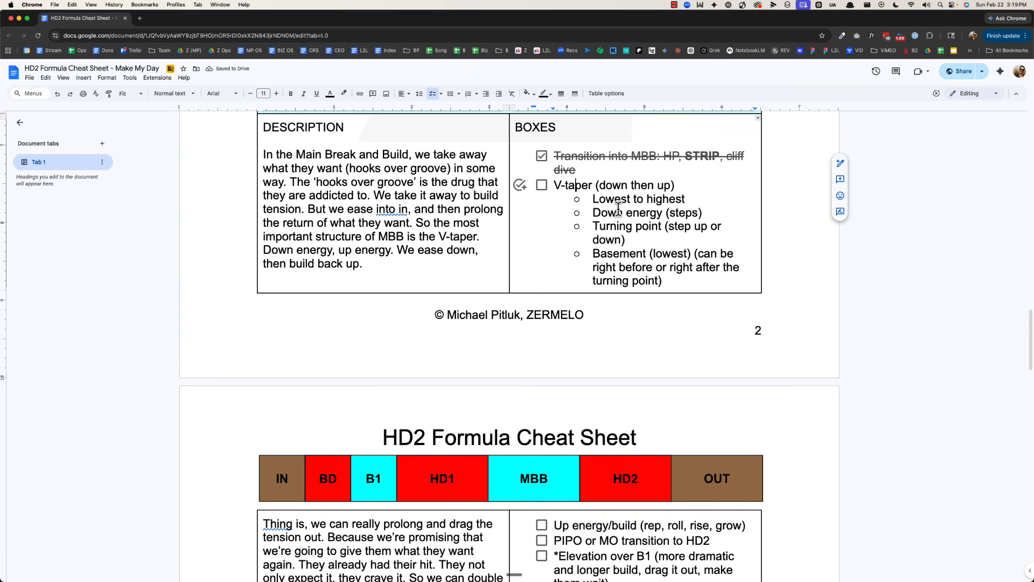
Step: Switch to Ableton Live and highlight bars 81 to 89 of the reference track alongside the MBB STRIP section
{"action": "key", "text": "super+Tab"}
{"action": "left_click_drag", "start_coordinate": [412, 106], "coordinate": [470, 104]}
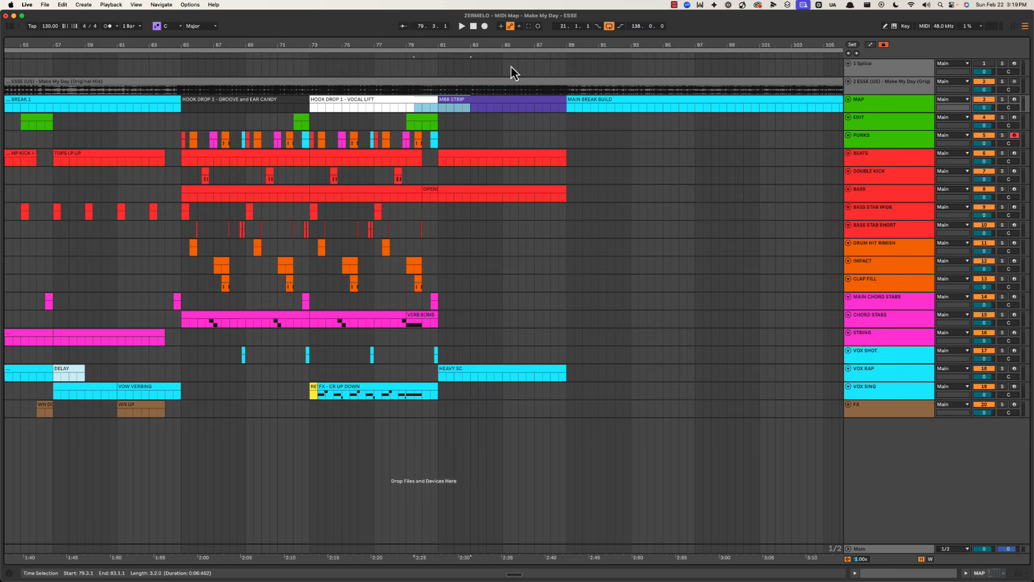
{"action": "left_click_drag", "start_coordinate": [519, 45], "coordinate": [462, 42]}
{"action": "left_click", "coordinate": [368, 99]}
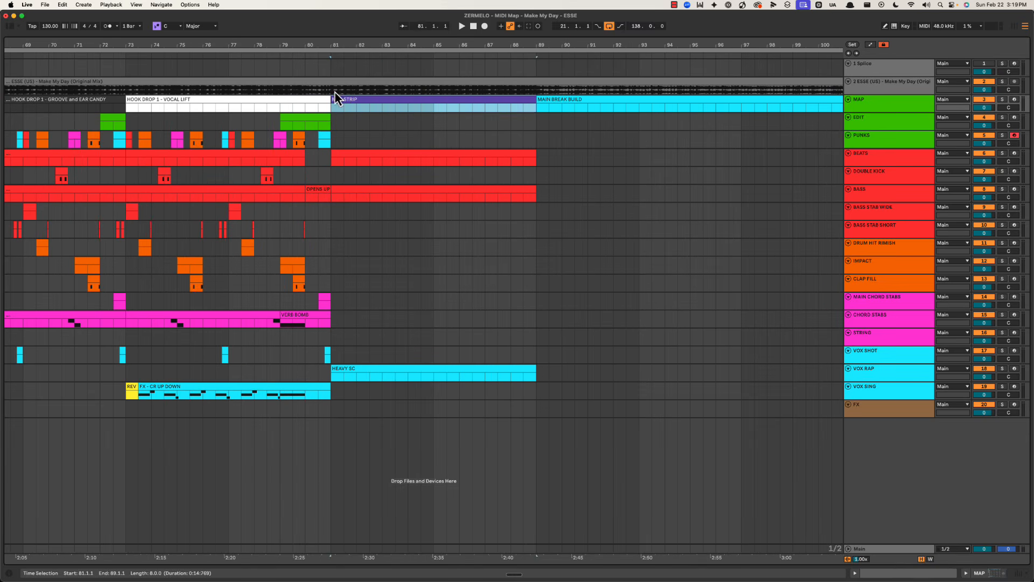
{"action": "left_click_drag", "start_coordinate": [334, 92], "coordinate": [538, 91]}
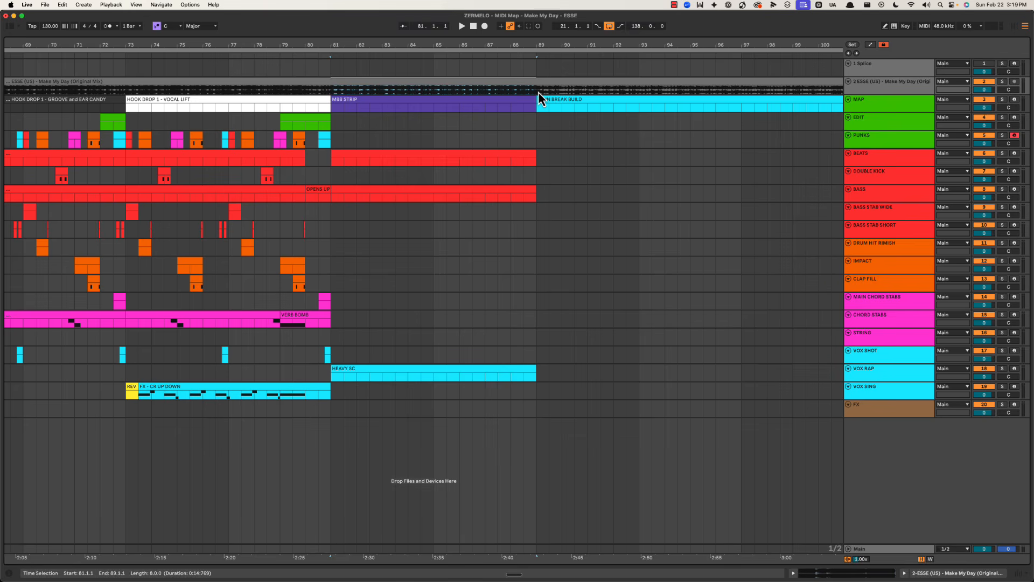
{"action": "left_click_drag", "start_coordinate": [448, 47], "coordinate": [448, 43]}
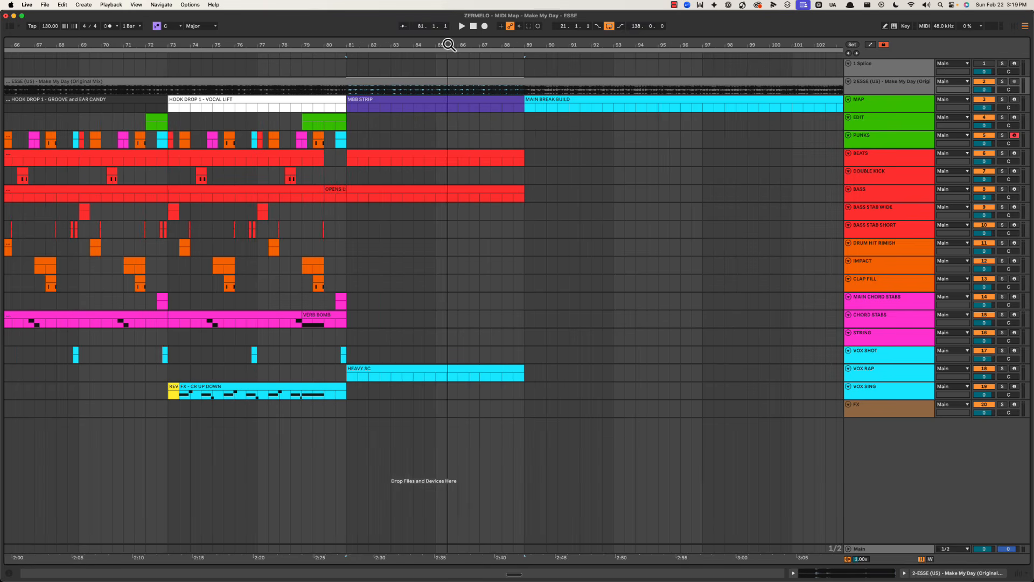
Step: Play the MBB STRIP section from bar 81 and compare it with the preceding hook drop's clips
{"action": "left_click", "coordinate": [348, 91]}
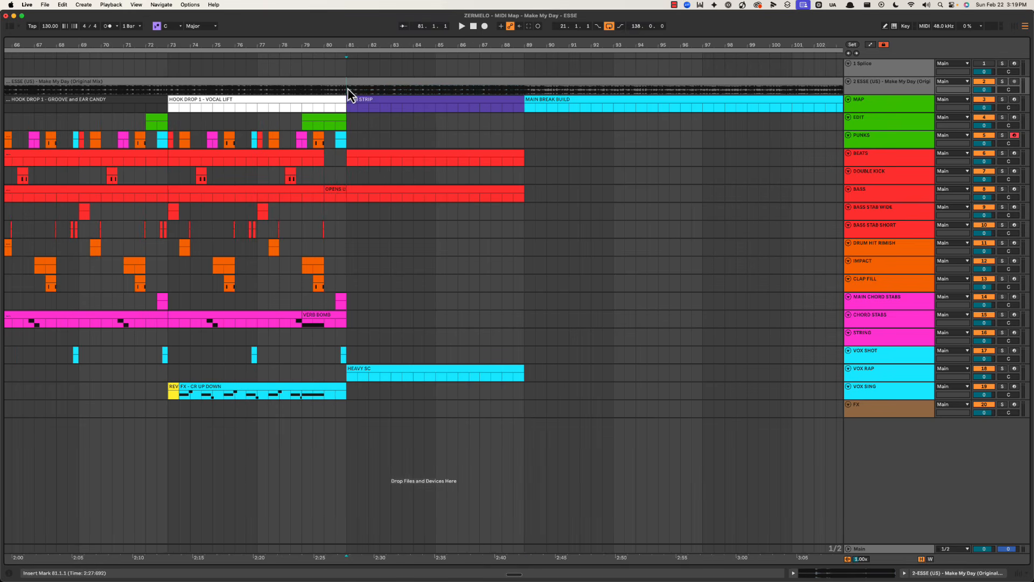
{"action": "left_click", "coordinate": [347, 278]}
{"action": "key", "text": "space"}
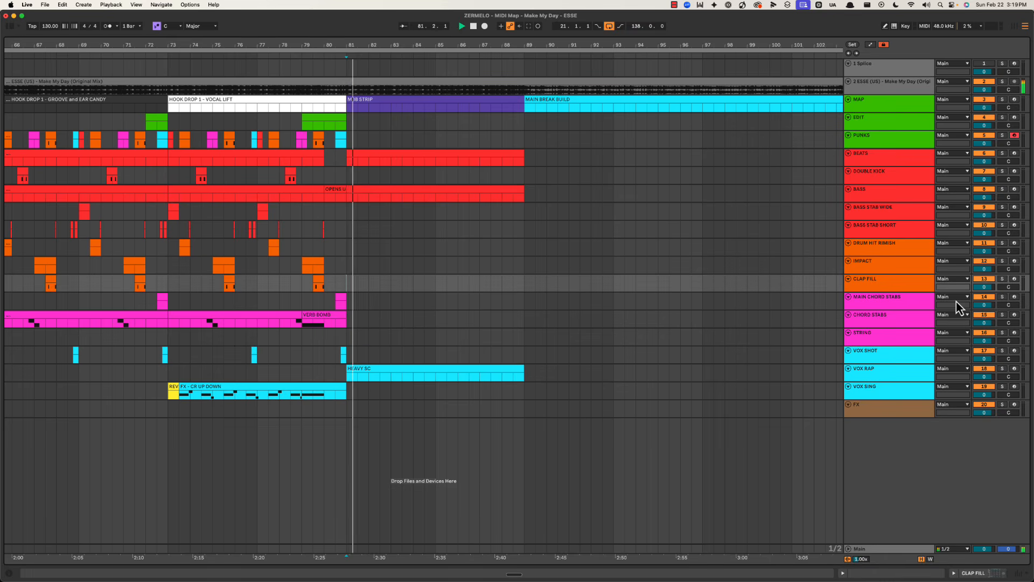
{"action": "left_click", "coordinate": [897, 300]}
{"action": "scroll", "coordinate": [717, 293], "scroll_direction": "right", "scroll_amount": 2}
{"action": "scroll", "coordinate": [518, 299], "scroll_direction": "left", "scroll_amount": 4}
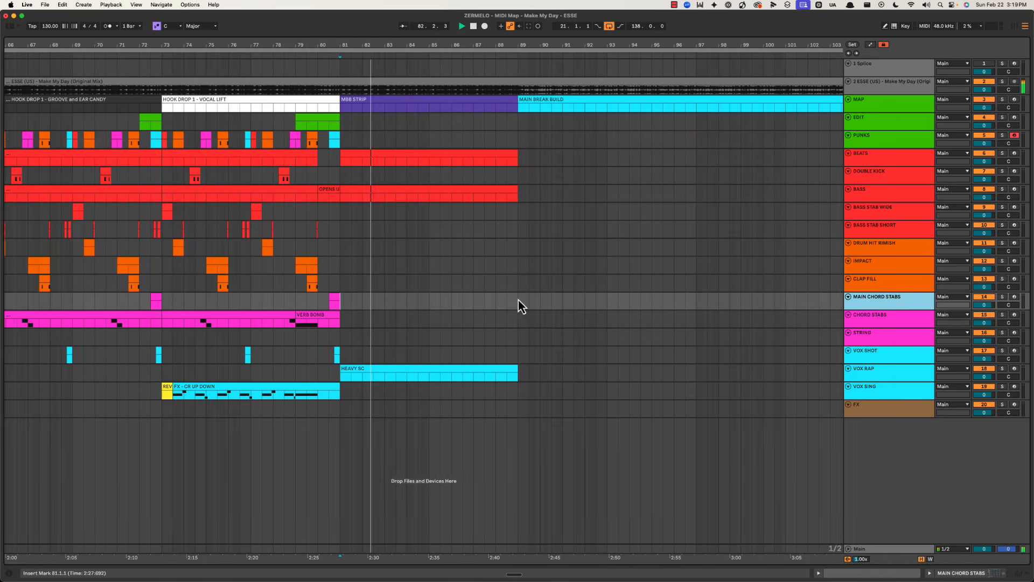
{"action": "scroll", "coordinate": [313, 203], "scroll_direction": "left", "scroll_amount": 3}
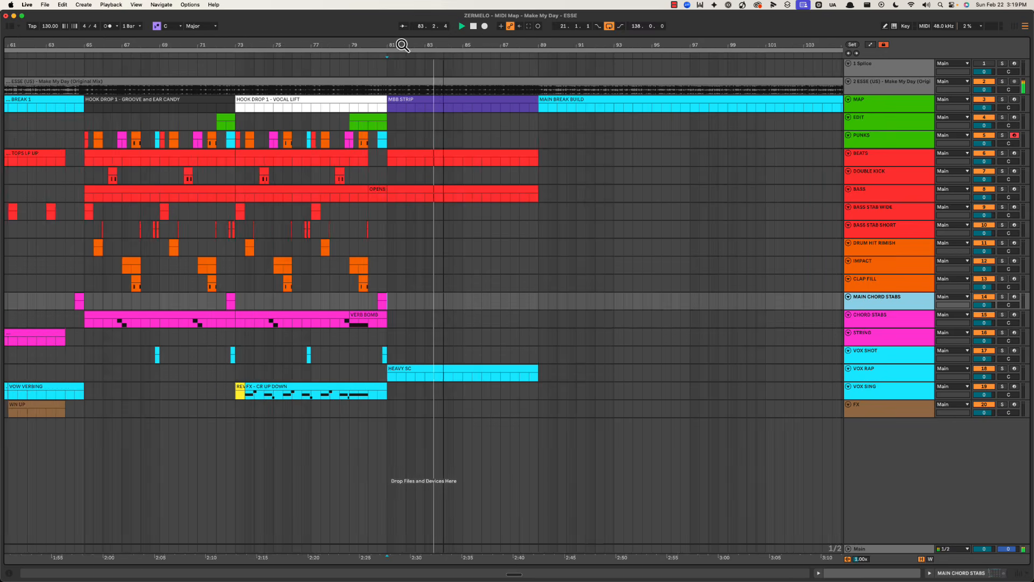
{"action": "scroll", "coordinate": [284, 196], "scroll_direction": "left", "scroll_amount": 1}
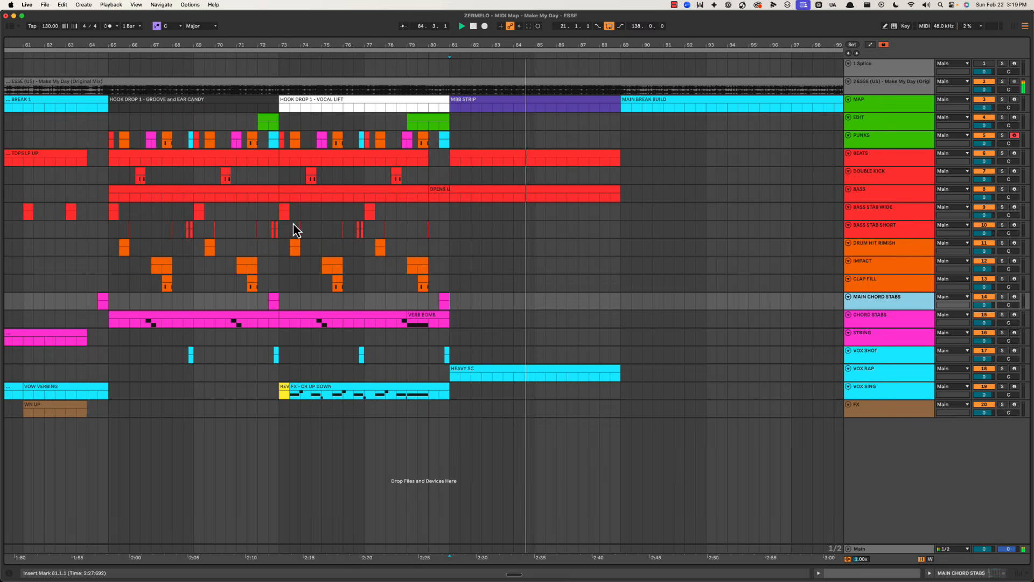
{"action": "key", "text": "space"}
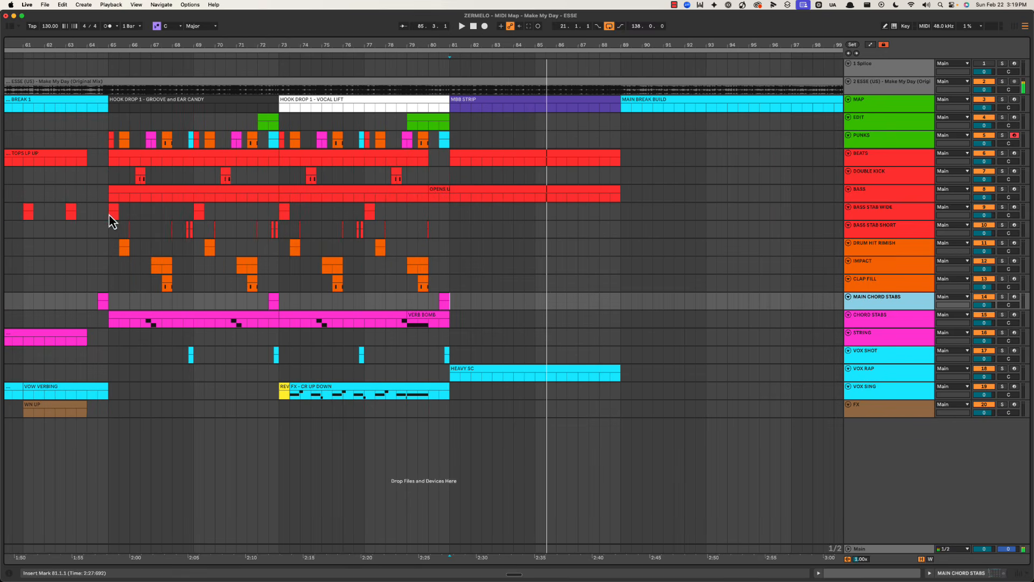
Step: Duplicate the BASS STAB WIDE, BASS STAB SHORT and DOUBLE KICK clips from bars 73–81 into bars 81–89
{"action": "left_click_drag", "start_coordinate": [109, 219], "coordinate": [446, 236]}
{"action": "key", "text": "super+d"}
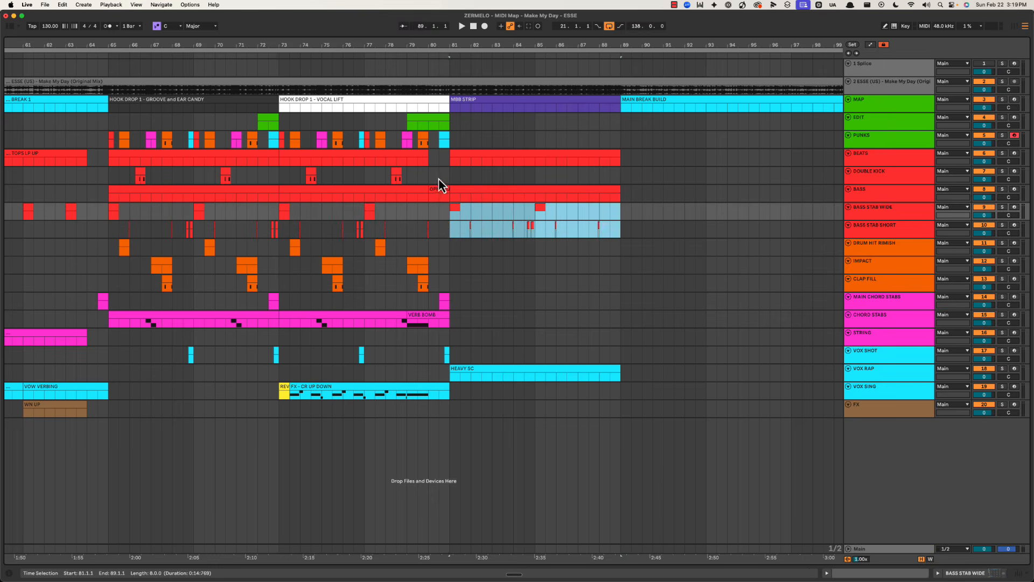
{"action": "left_click_drag", "start_coordinate": [447, 174], "coordinate": [281, 171]}
{"action": "key", "text": "super+d"}
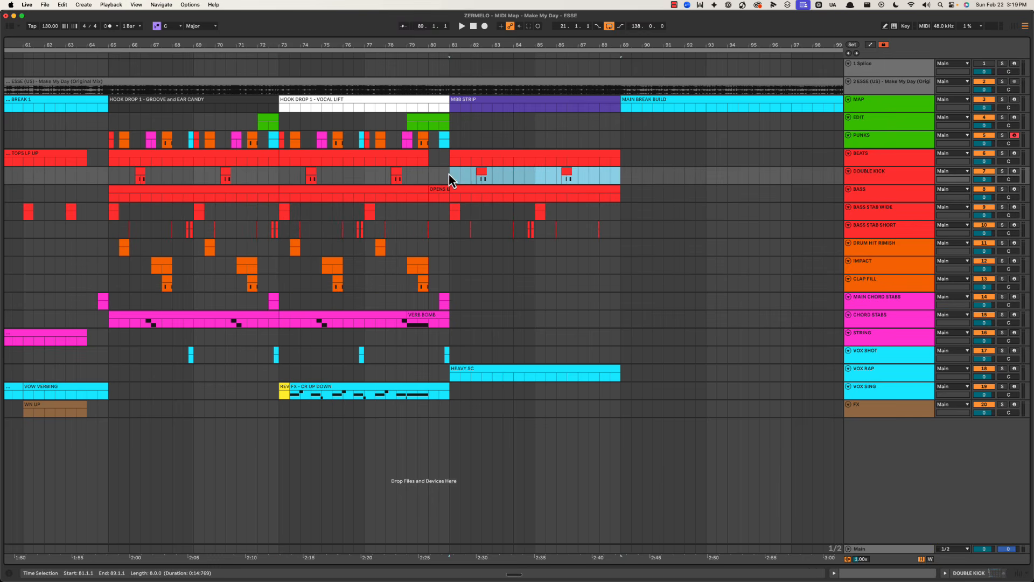
Step: Audition from bar 81 and delete the duplicated BASS STAB WIDE clips in bars 81 to 89
{"action": "left_click", "coordinate": [449, 174]}
{"action": "key", "text": "space"}
{"action": "left_click_drag", "start_coordinate": [486, 46], "coordinate": [486, 81]}
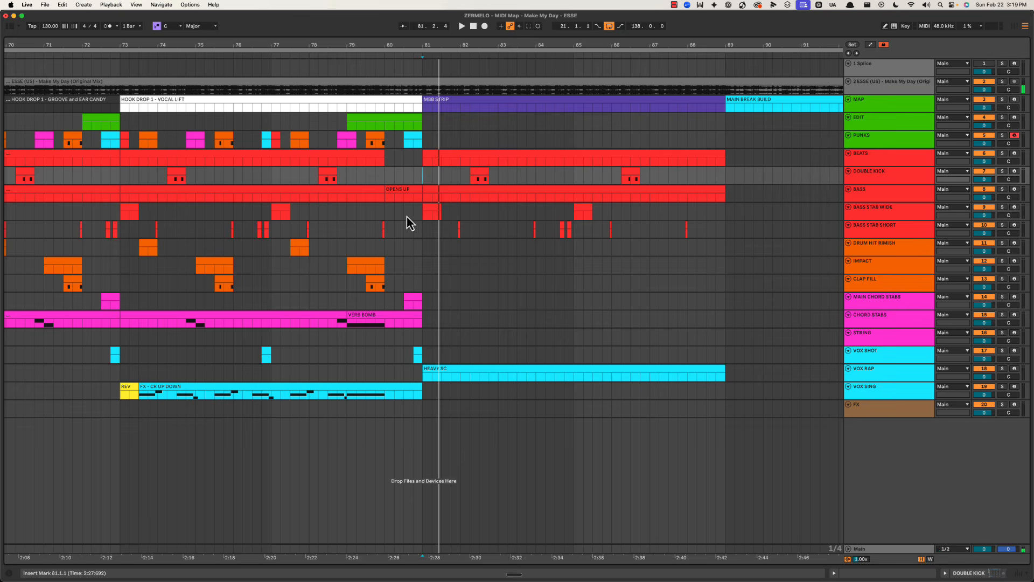
{"action": "left_click_drag", "start_coordinate": [407, 217], "coordinate": [679, 219]}
{"action": "key", "text": "Delete"}
Step: Play from bar 81 to check the first duplicated BASS STAB SHORT and DOUBLE KICK clips against the reference
{"action": "left_click", "coordinate": [422, 177]}
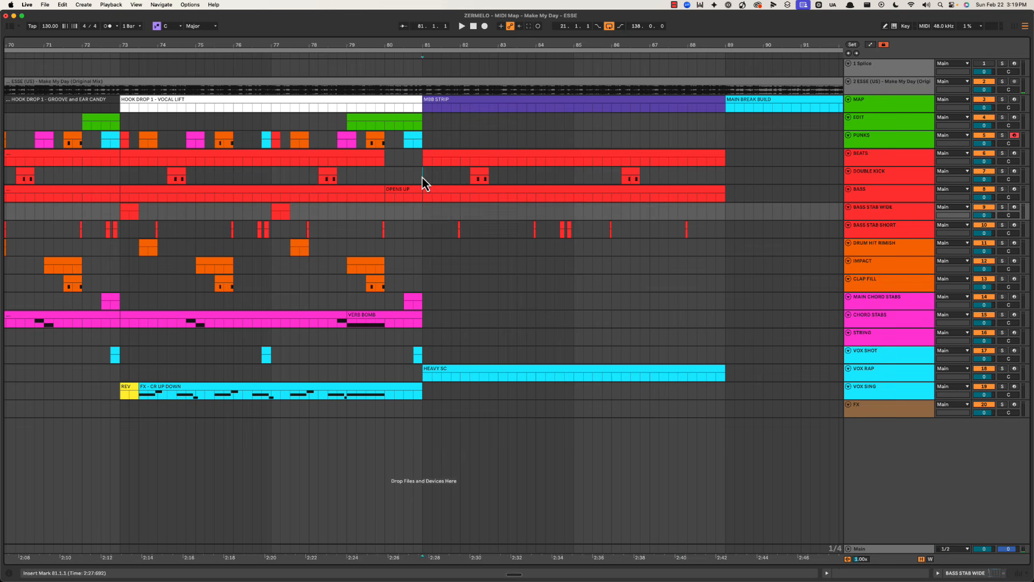
{"action": "left_click", "coordinate": [458, 229]}
{"action": "left_click", "coordinate": [422, 173]}
{"action": "key", "text": "space"}
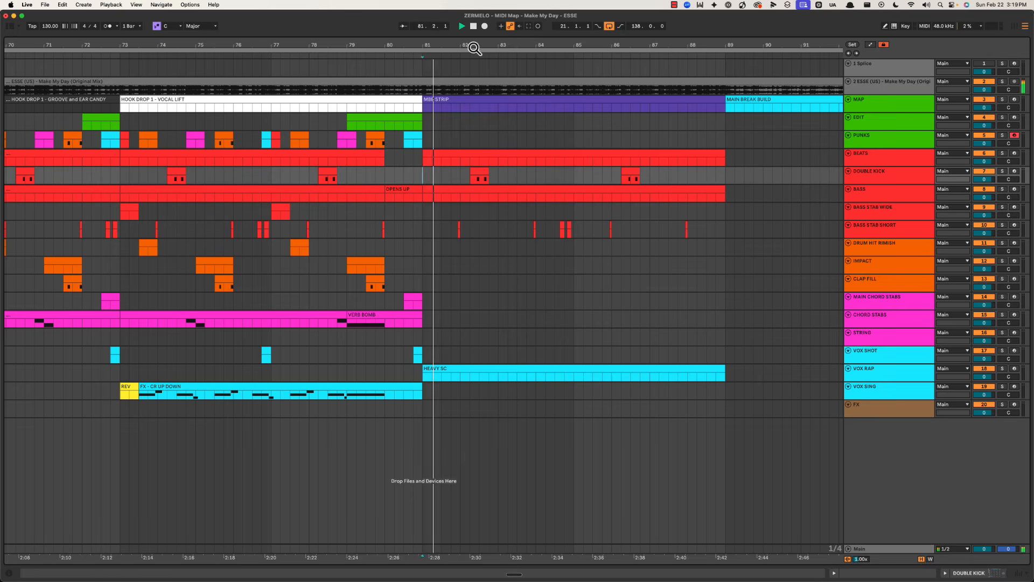
{"action": "left_click_drag", "start_coordinate": [474, 48], "coordinate": [423, 48]}
{"action": "left_click_drag", "start_coordinate": [393, 232], "coordinate": [416, 229]}
{"action": "left_click", "coordinate": [434, 173]}
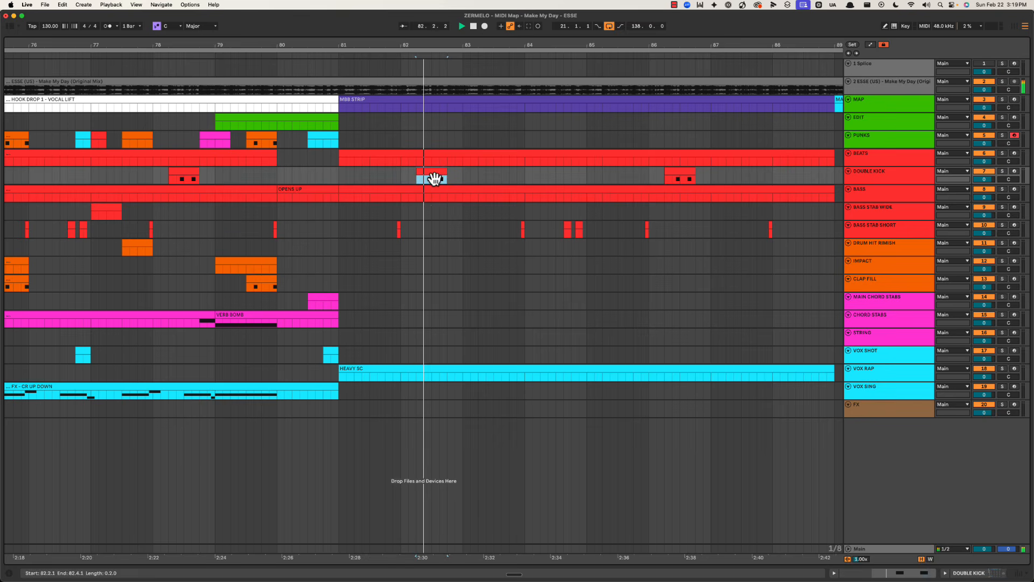
{"action": "key", "text": "space"}
Step: Play from bars 83 and 85 to check the remaining BASS STAB SHORT clips against the reference
{"action": "left_click", "coordinate": [461, 229]}
{"action": "left_click_drag", "start_coordinate": [496, 48], "coordinate": [444, 47]}
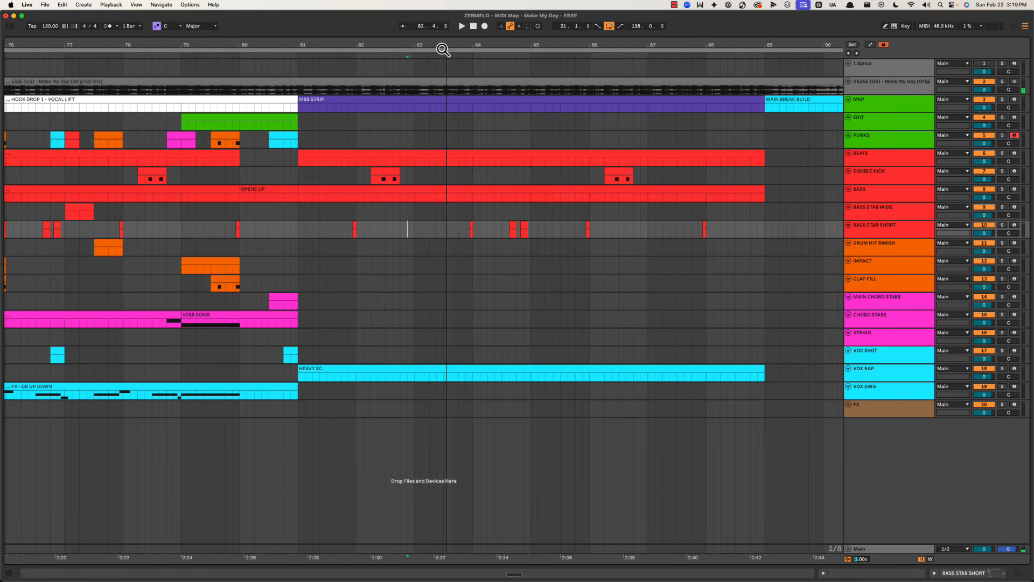
{"action": "left_click", "coordinate": [417, 235]}
{"action": "key", "text": "space"}
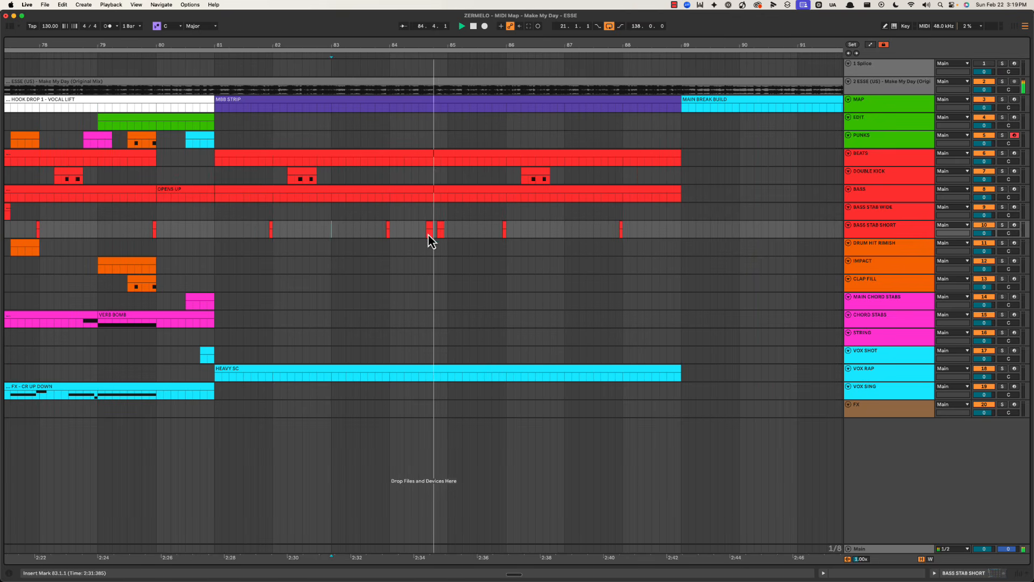
{"action": "left_click_drag", "start_coordinate": [420, 231], "coordinate": [450, 229]}
{"action": "key", "text": "space"}
{"action": "left_click", "coordinate": [448, 175]}
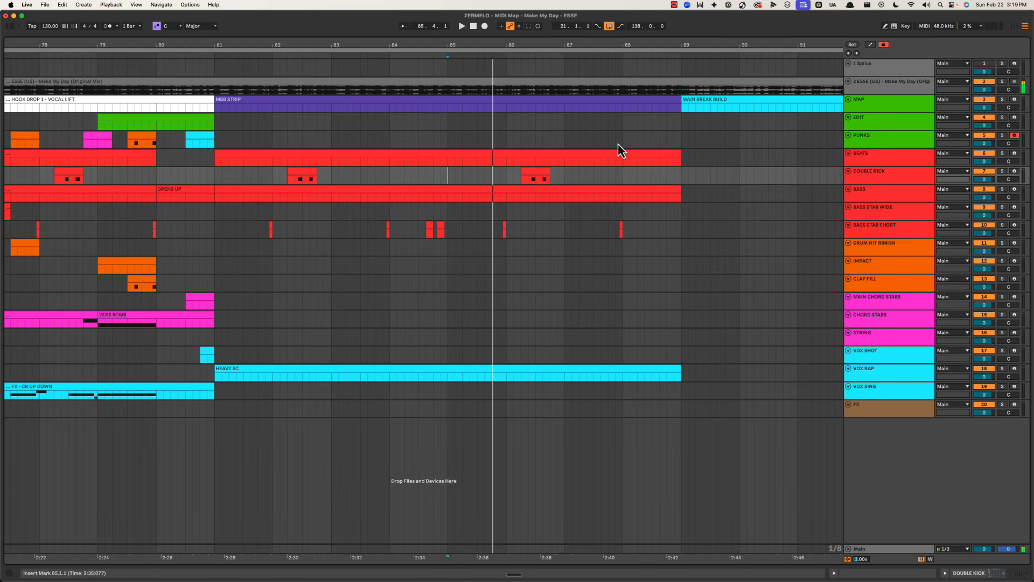
Step: Split the BEATS clip at bar 85, name the part from bar 85 to 89 "TOPS LIFT", and audition it
{"action": "left_click", "coordinate": [452, 160]}
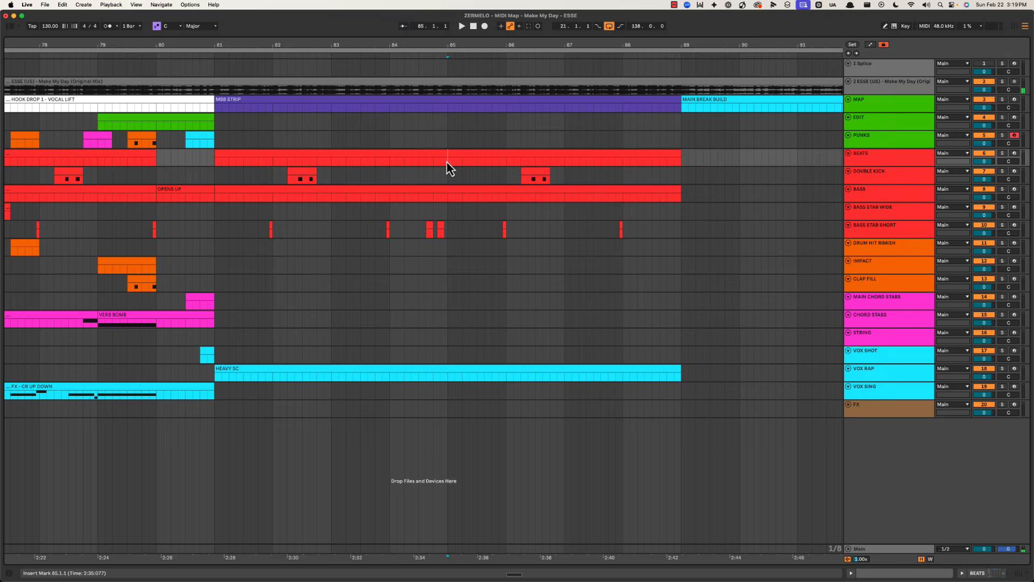
{"action": "left_click", "coordinate": [481, 157]}
{"action": "type", "text": "TOPS L"}
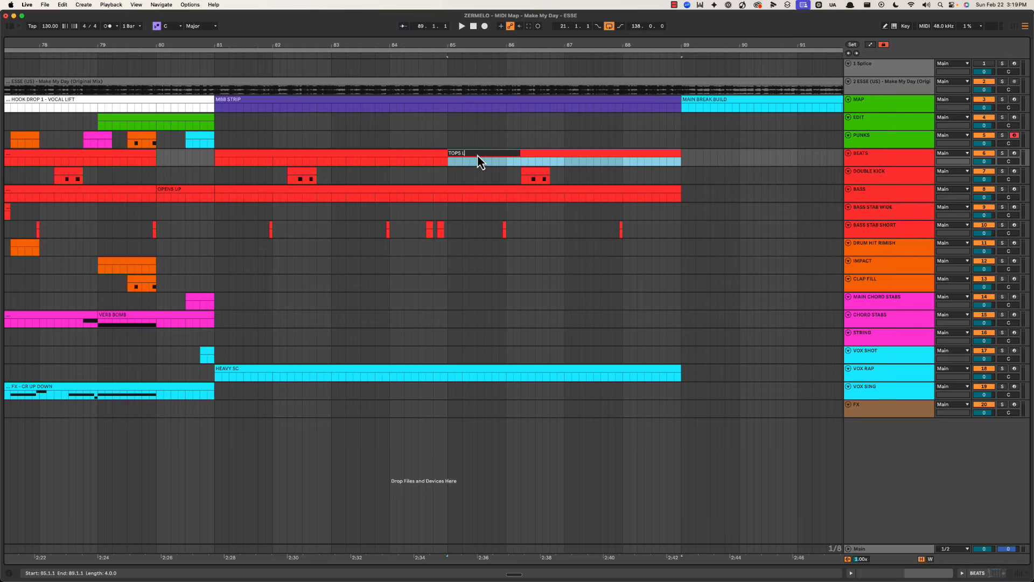
{"action": "type", "text": "IFT"}
{"action": "key", "text": "Return"}
{"action": "key", "text": "space"}
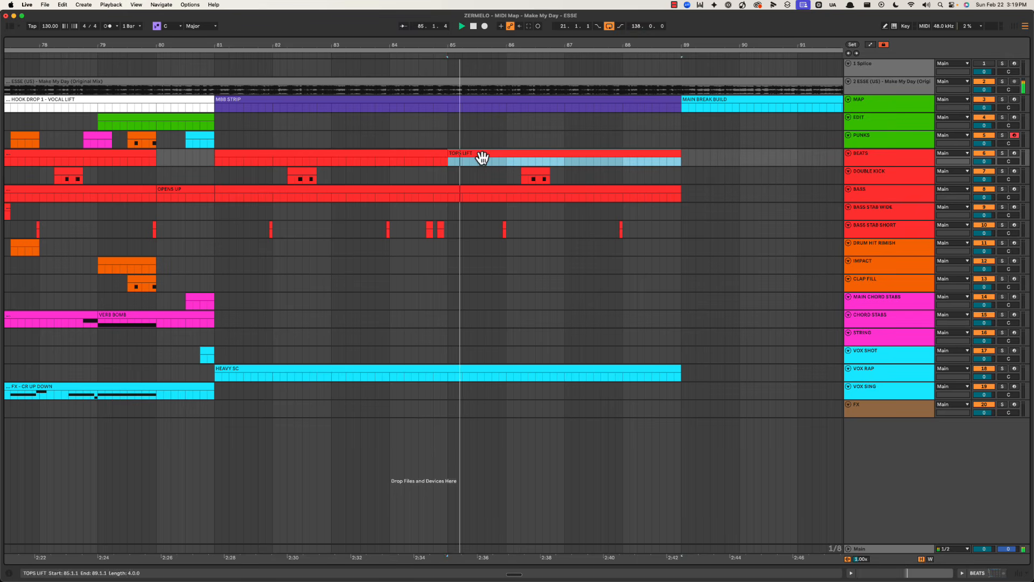
Step: Recolor the BEATS clip from bar 81 to 85 purple, name it "STRIP - KICK", and audition it
{"action": "key", "text": "space"}
{"action": "right_click", "coordinate": [418, 155]}
{"action": "left_click", "coordinate": [506, 341]}
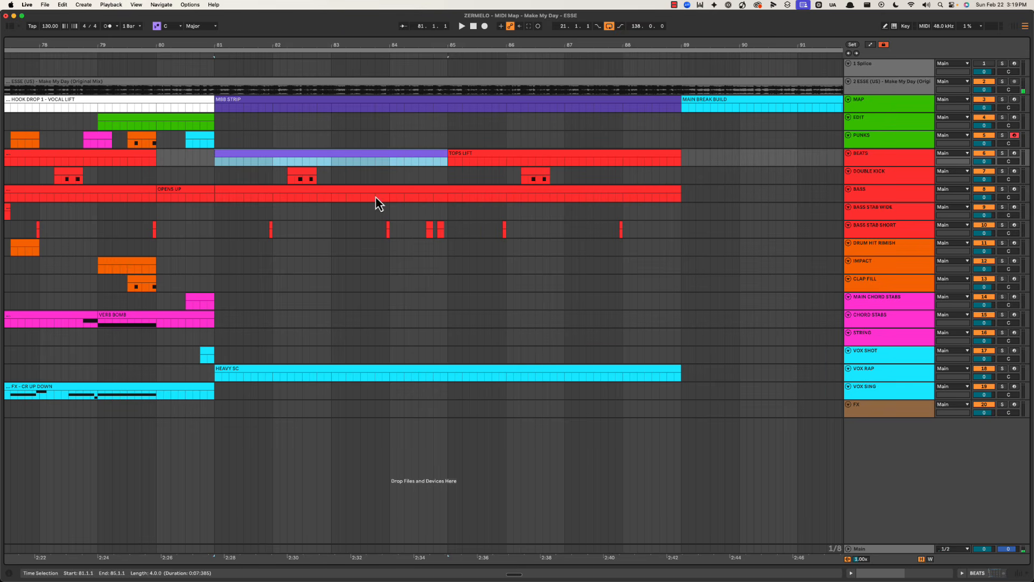
{"action": "key", "text": "super+r"}
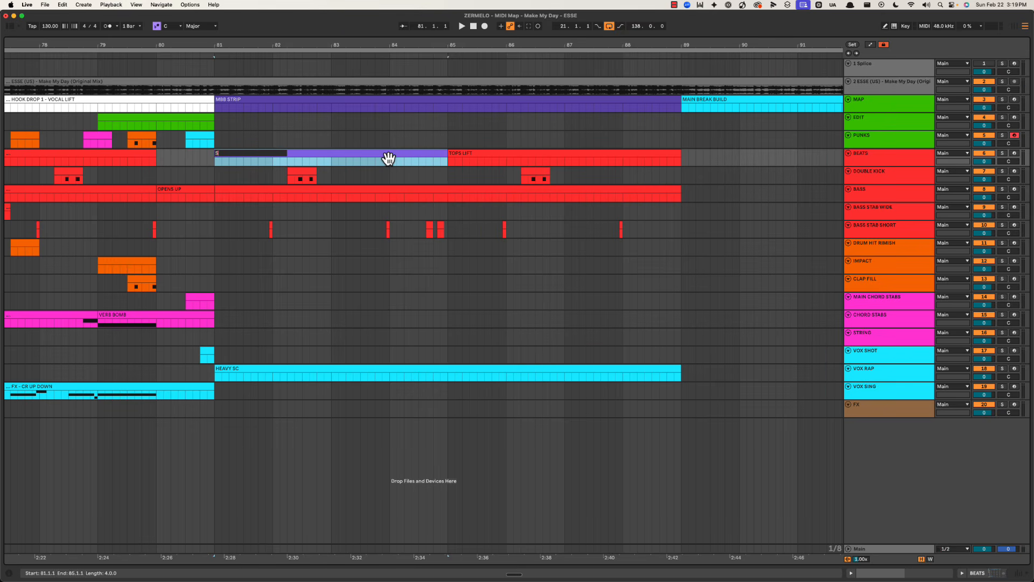
{"action": "key", "text": "Return"}
{"action": "key", "text": "space"}
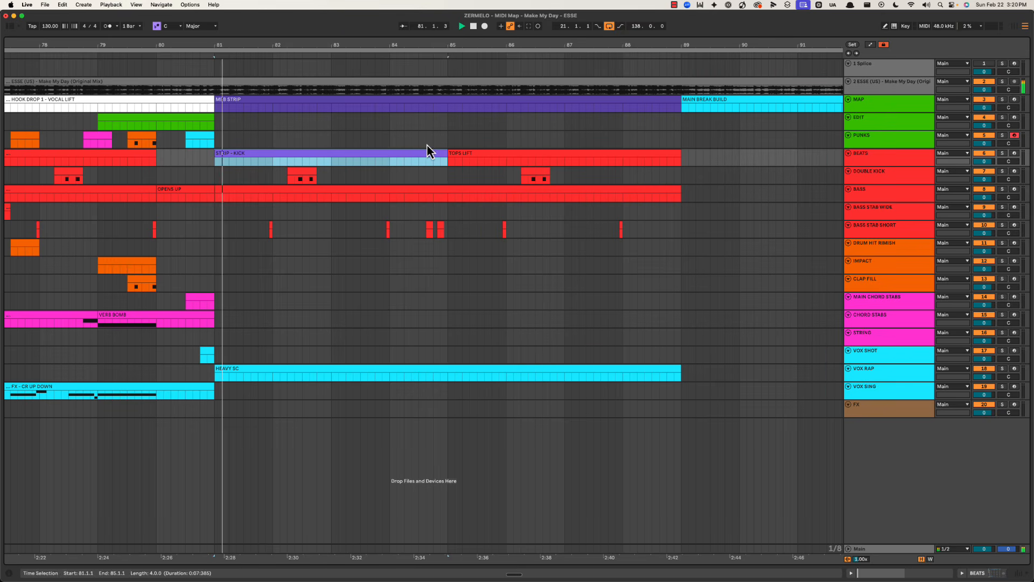
Step: Audition the TOPS LIFT clip on BEATS from bar 85, rename it "TOPS LIFT + GLITCHES", and replay it
{"action": "left_click", "coordinate": [469, 157]}
{"action": "left_click_drag", "start_coordinate": [478, 54], "coordinate": [490, 44]}
{"action": "left_click", "coordinate": [403, 172]}
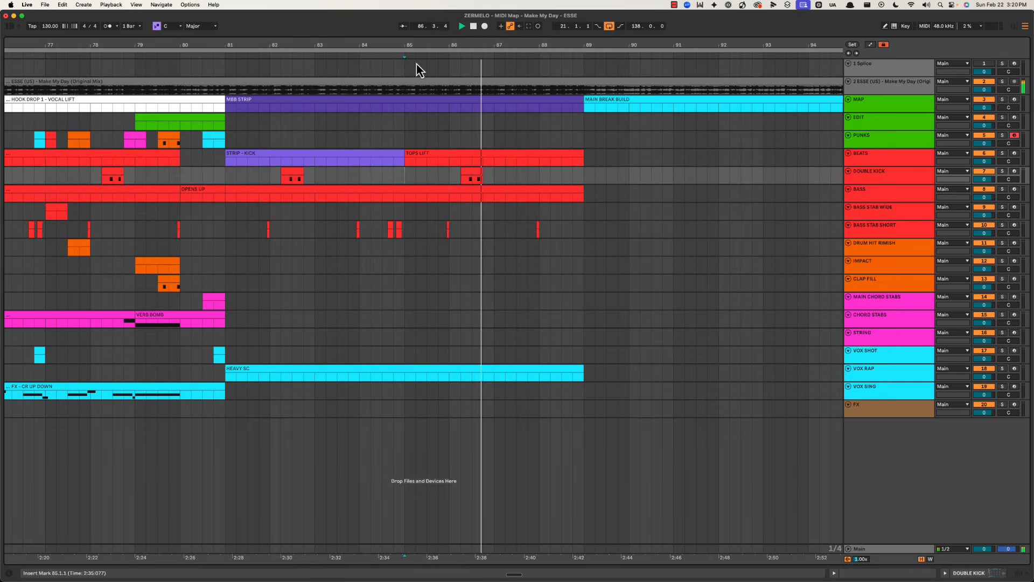
{"action": "left_click_drag", "start_coordinate": [416, 42], "coordinate": [423, 108]}
{"action": "left_click", "coordinate": [429, 156]}
{"action": "key", "text": "space"}
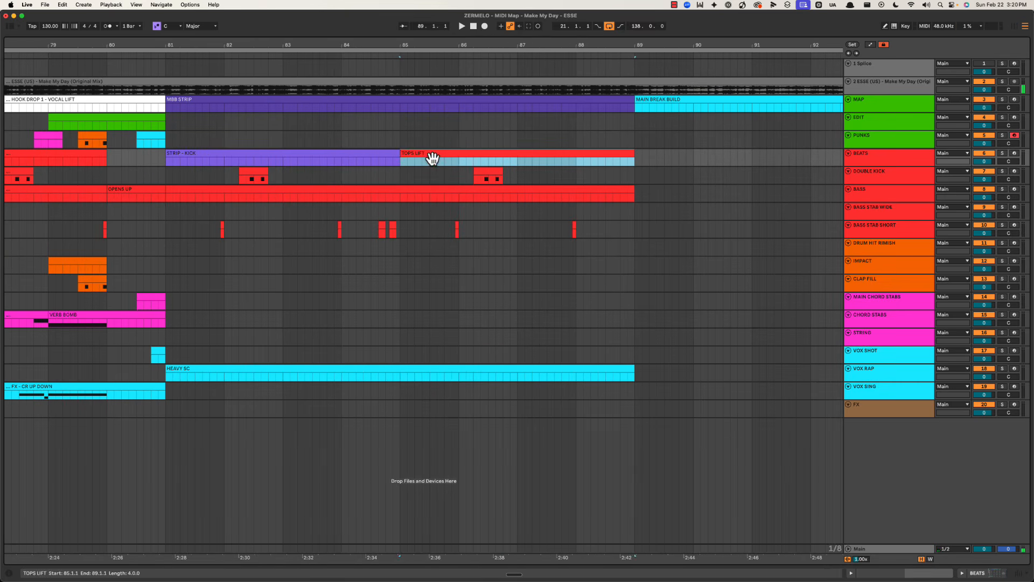
{"action": "key", "text": "cmd+r"}
{"action": "key", "text": "Return"}
{"action": "left_click_drag", "start_coordinate": [513, 46], "coordinate": [470, 84]}
{"action": "key", "text": "space"}
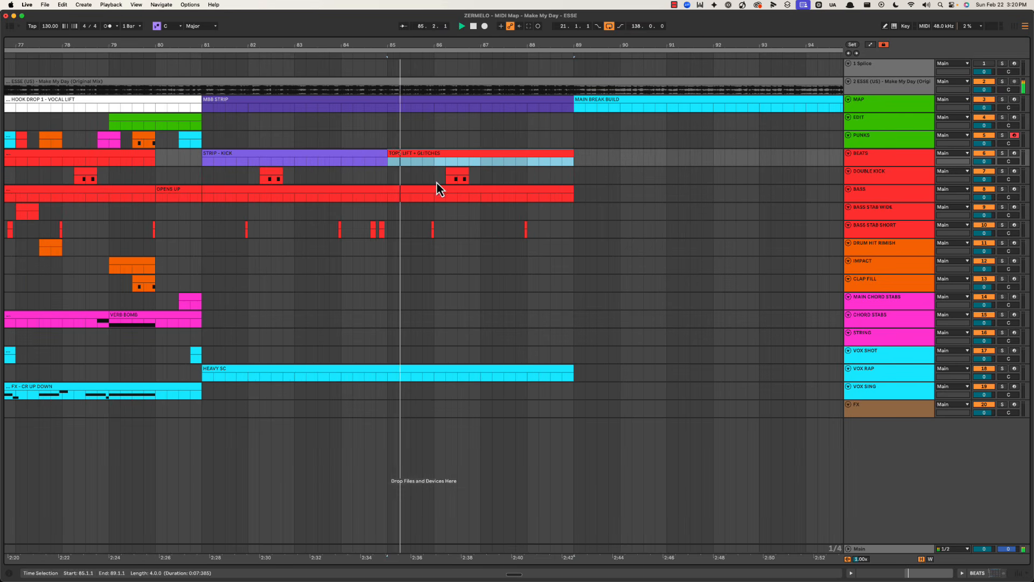
Step: Copy the last DRUM HIT RIMISH clip to beat 3 of bar 85 and audition it against the reference
{"action": "scroll", "coordinate": [438, 195], "scroll_direction": "right", "scroll_amount": 1}
{"action": "key", "text": "space"}
{"action": "left_click_drag", "start_coordinate": [428, 45], "coordinate": [428, 34]}
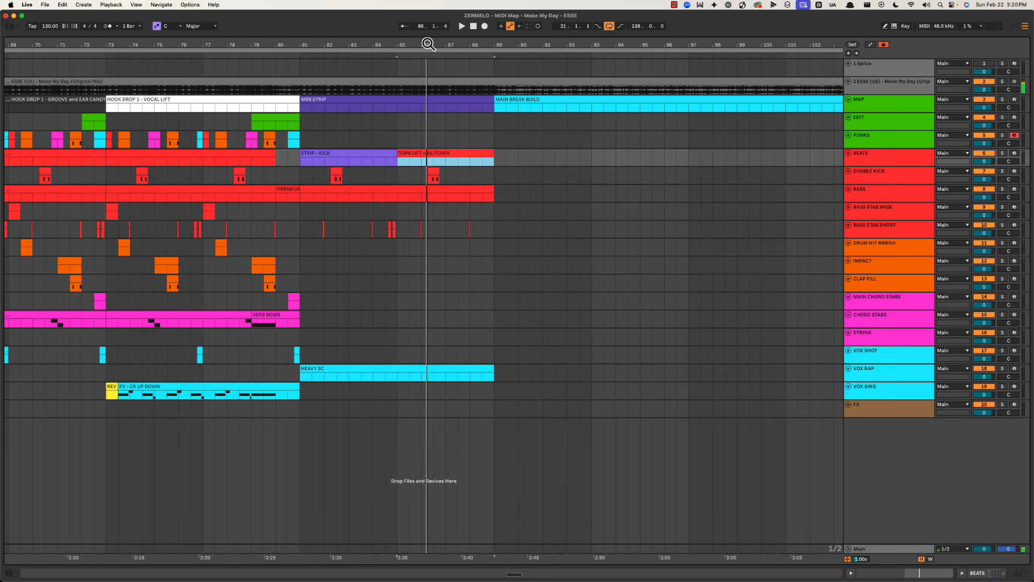
{"action": "left_click_drag", "start_coordinate": [223, 243], "coordinate": [415, 253]}
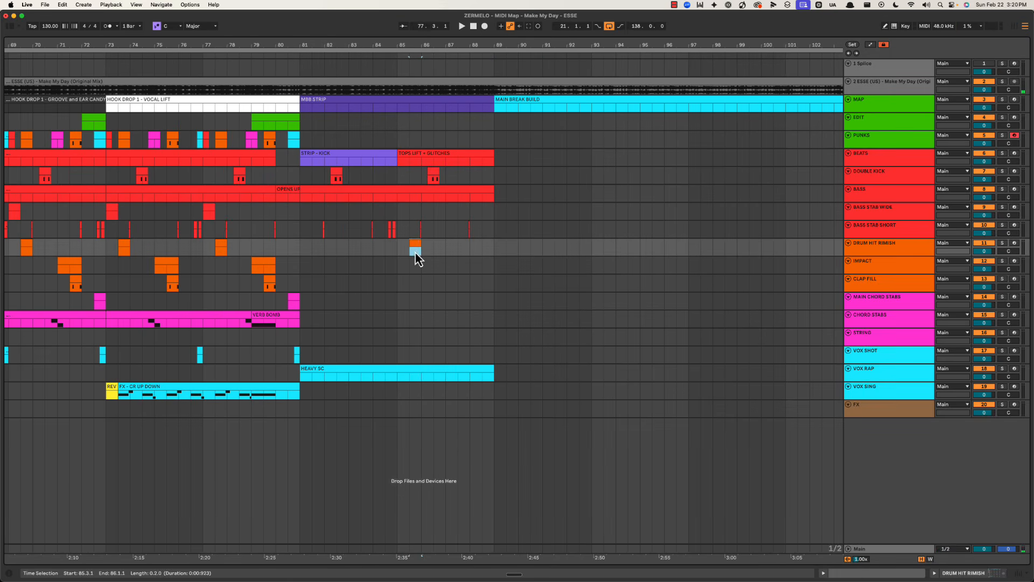
{"action": "key", "text": "space"}
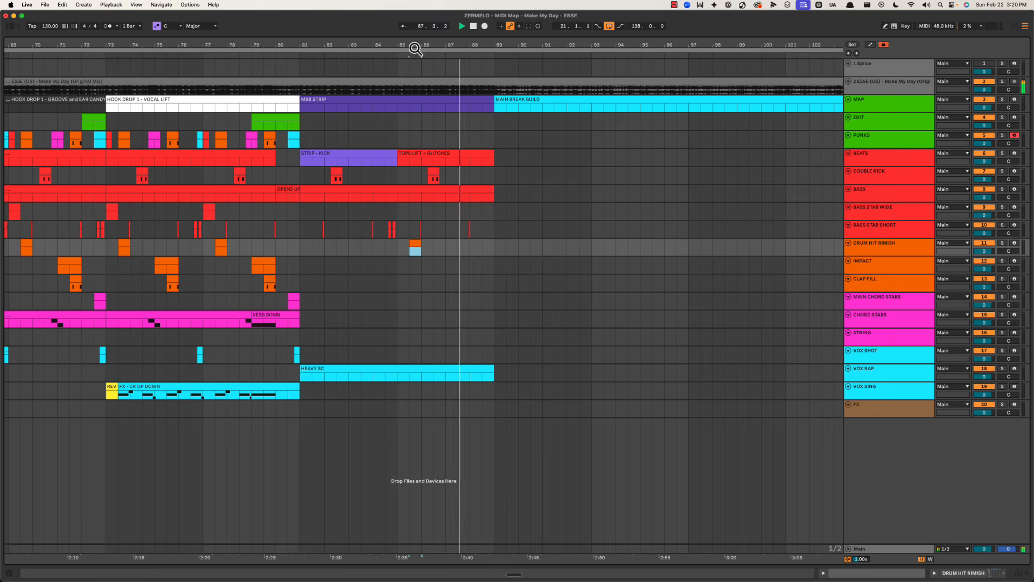
Step: Copy the last CLAP FILL clip to beat 3 of bar 87 and play it against the reference
{"action": "scroll", "coordinate": [174, 269], "scroll_direction": "up", "scroll_amount": 3}
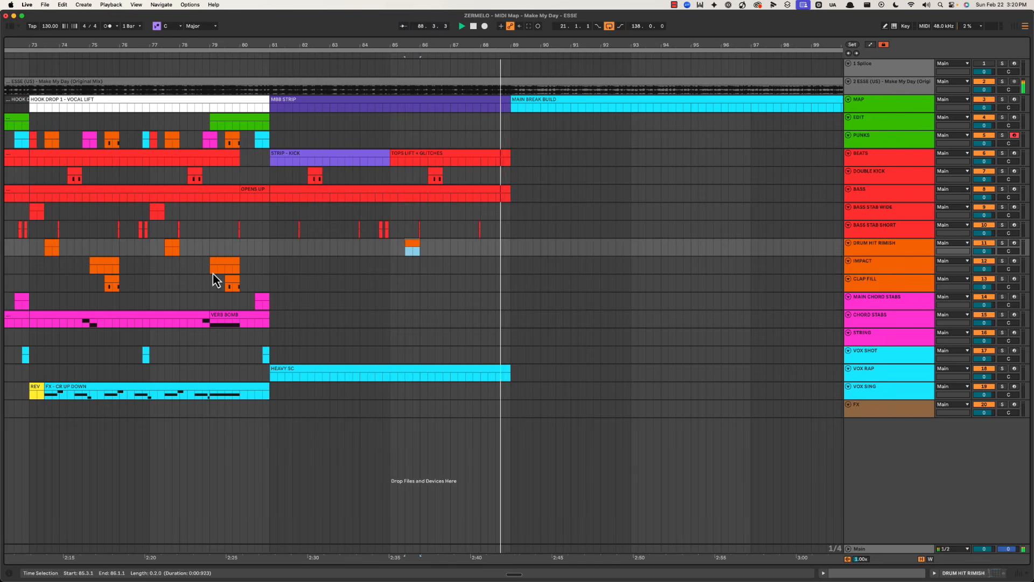
{"action": "left_click", "coordinate": [228, 267]}
{"action": "key", "text": "space"}
{"action": "left_click_drag", "start_coordinate": [237, 285], "coordinate": [487, 296]}
{"action": "key", "text": "space"}
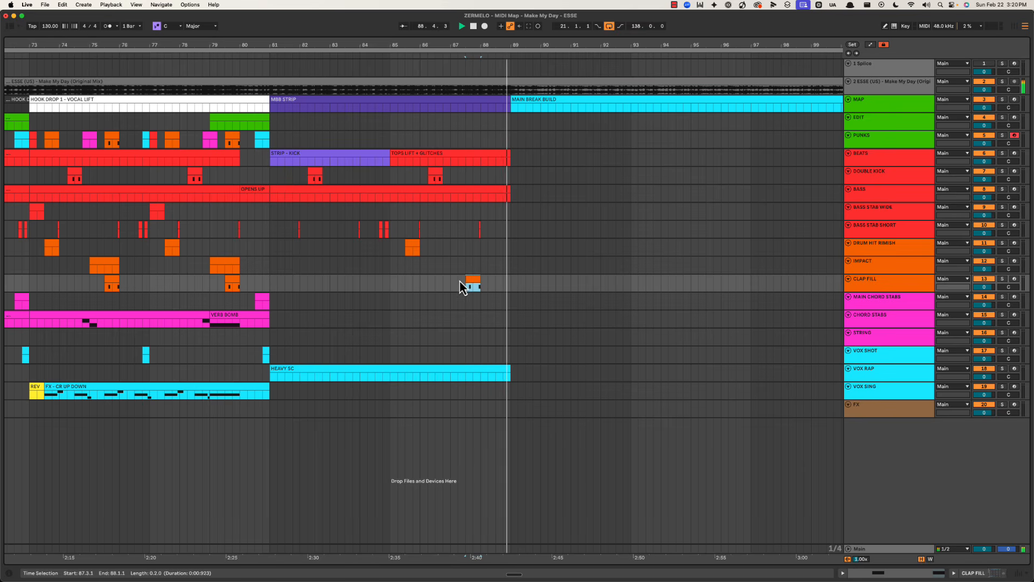
Step: Play from bar 85 to check the added DRUM HIT RIMISH and CLAP FILL clips against the reference
{"action": "left_click", "coordinate": [390, 248]}
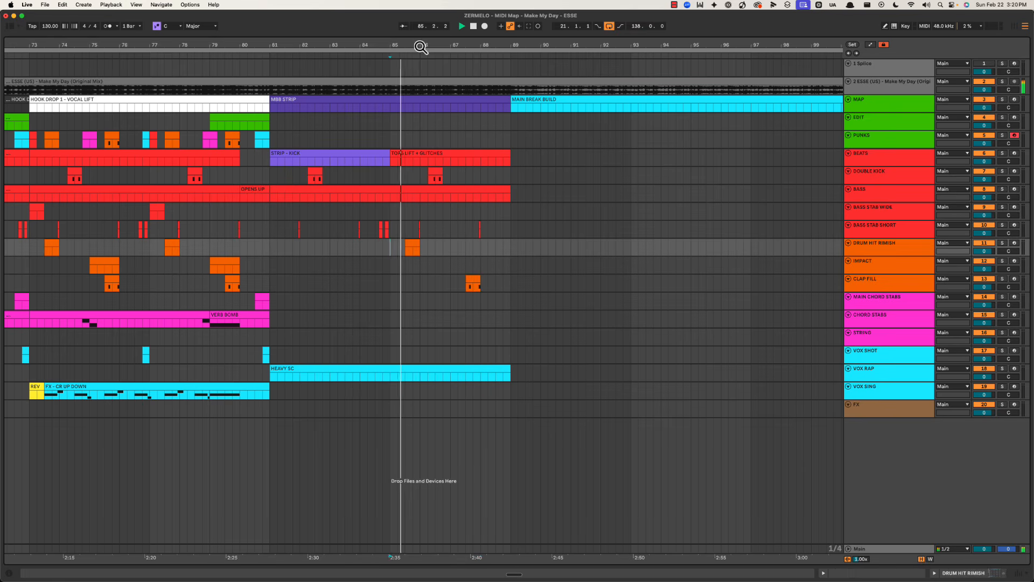
{"action": "left_click_drag", "start_coordinate": [422, 42], "coordinate": [423, 43]}
{"action": "scroll", "coordinate": [424, 183], "scroll_direction": "right", "scroll_amount": 2}
{"action": "left_click_drag", "start_coordinate": [424, 196], "coordinate": [414, 229]}
{"action": "left_click_drag", "start_coordinate": [452, 44], "coordinate": [452, 44]}
{"action": "key", "text": "space"}
Step: Split the MAIN BREAK BUILD clip on the MAP track at bar 97 and name its first part "BREAK -"
{"action": "left_click_drag", "start_coordinate": [453, 126], "coordinate": [555, 192]}
{"action": "left_click", "coordinate": [414, 111]}
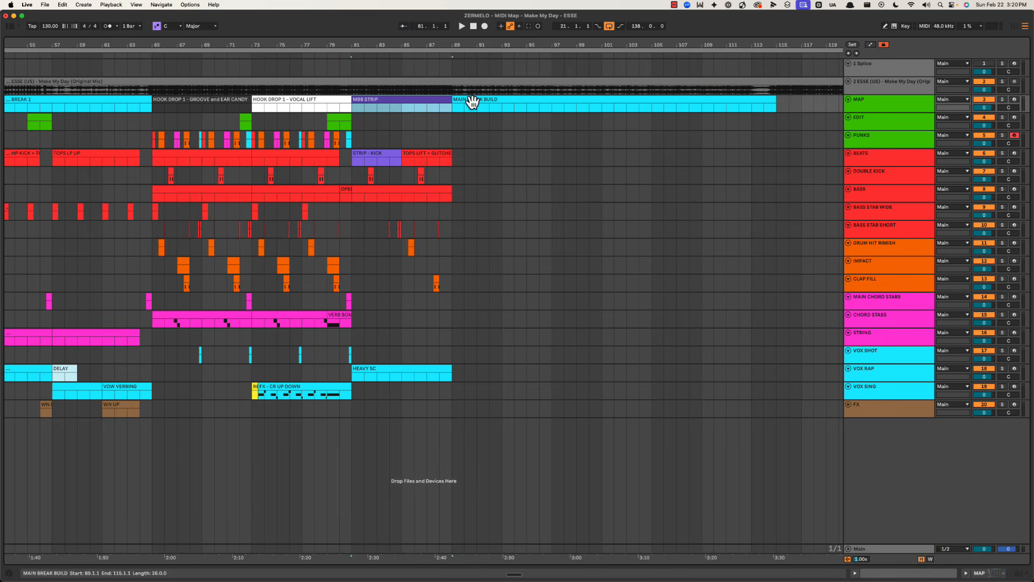
{"action": "left_click", "coordinate": [551, 113]}
{"action": "key", "text": "super+e"}
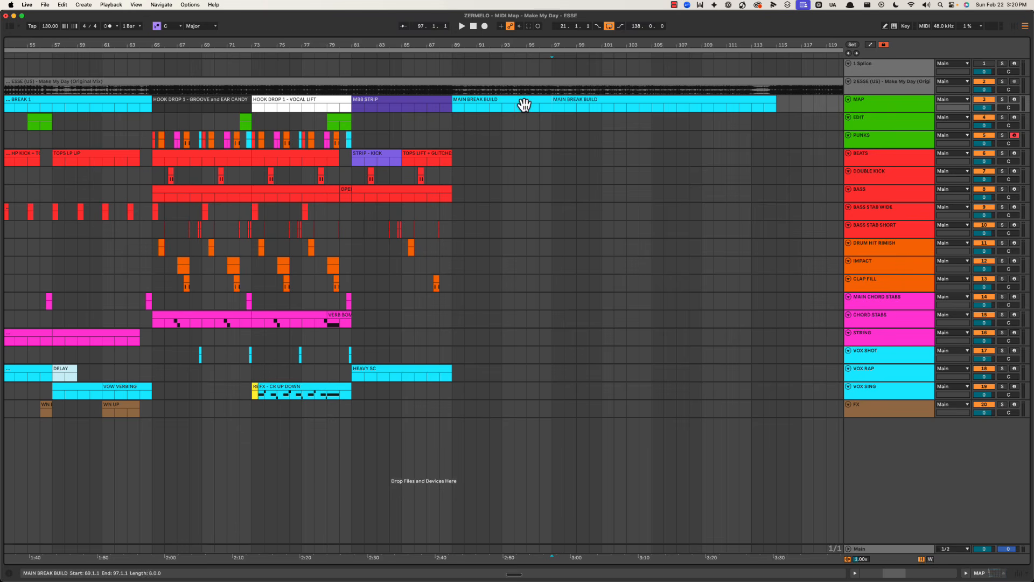
{"action": "left_click", "coordinate": [525, 104]}
{"action": "type", "text": "BREAK -"}
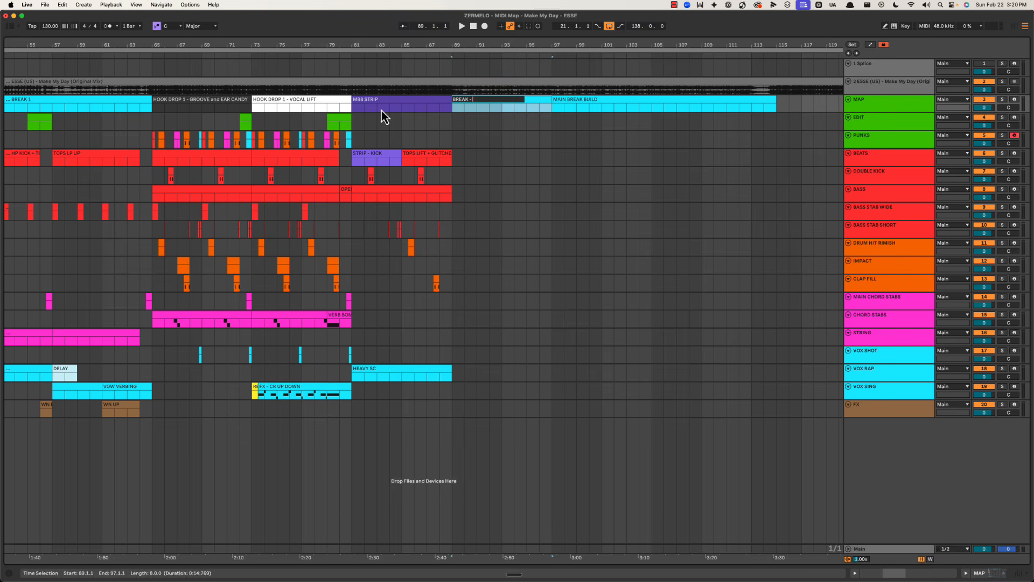
Step: Rename the MBB STRIP clip "MBB STRIP BRIDGE" and the MAP clip at bar 89 "BREAK / BASEMEENT"
{"action": "left_click", "coordinate": [394, 106]}
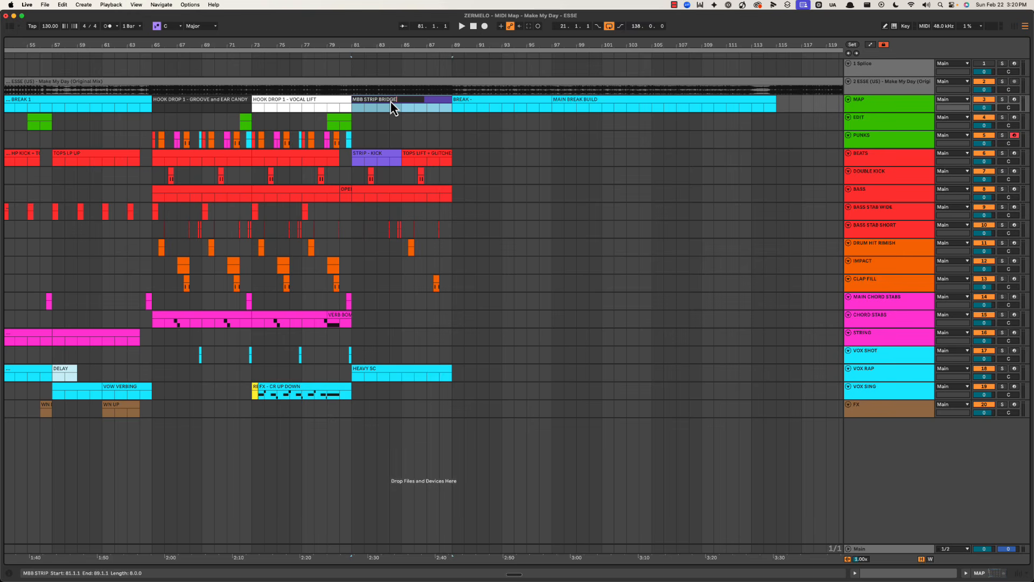
{"action": "left_click", "coordinate": [495, 106]}
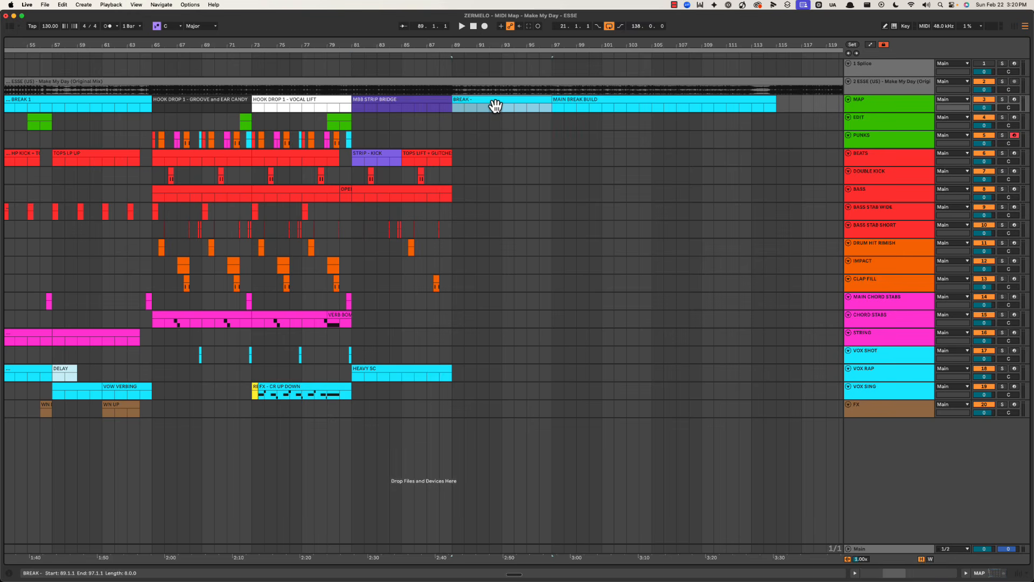
{"action": "key", "text": "BackSpace"}
{"action": "key", "text": "BackSpace"}
{"action": "type", "text": "ENT"}
{"action": "key", "text": "Return"}
Step: Extend the name of the MAP clip at bar 89 to "BREAK / BASEMEENT / SHOWCASE"
{"action": "left_click", "coordinate": [466, 106]}
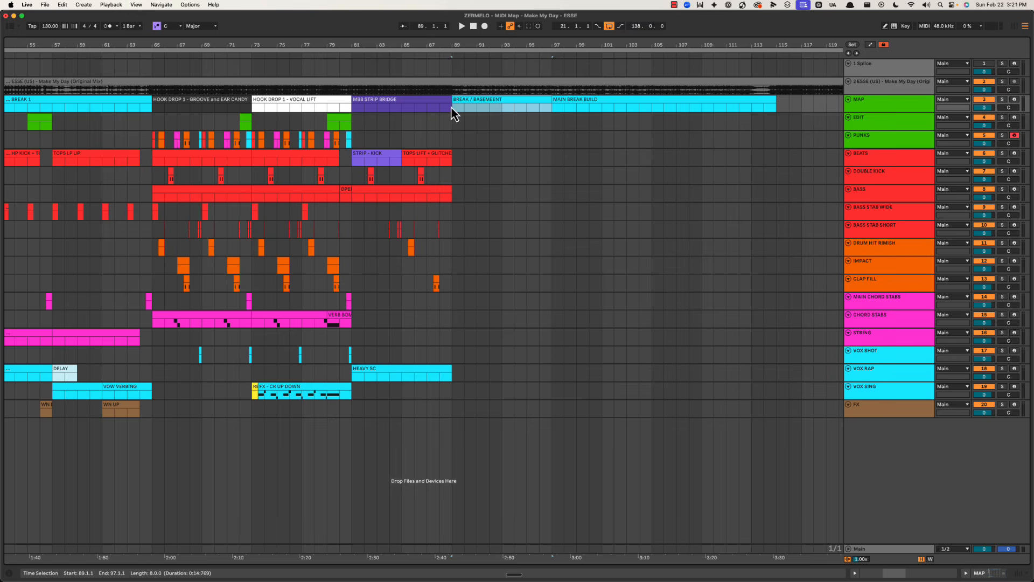
{"action": "left_click", "coordinate": [511, 108]}
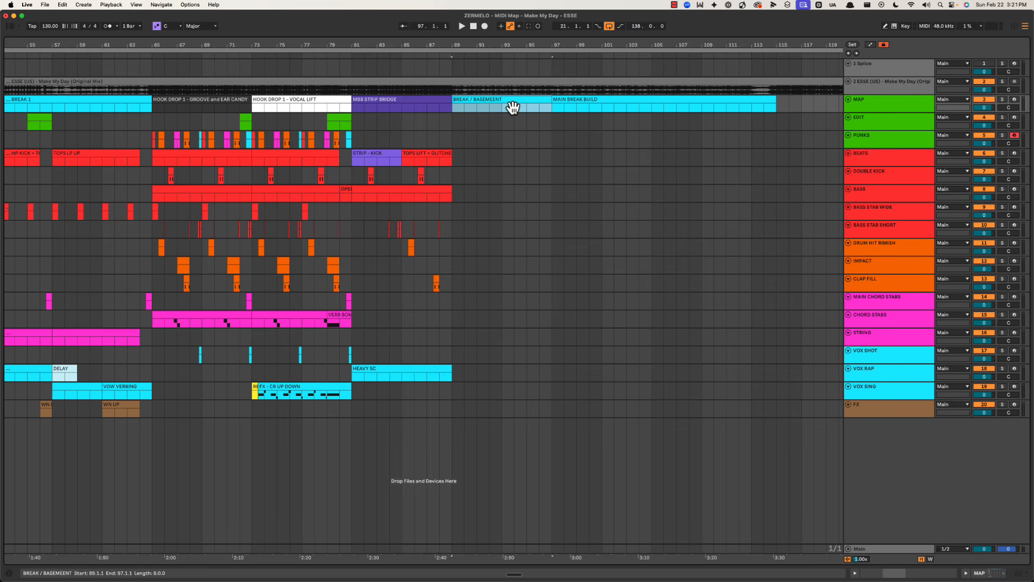
{"action": "key", "text": "super+r"}
{"action": "type", "text": "/ SHOWCASINGE"}
{"action": "key", "text": "Return"}
Step: Create an empty MIDI clip on the VOX SING track from bar 89 to 97 and play from bar 89
{"action": "left_click", "coordinate": [454, 353]}
{"action": "left_click", "coordinate": [881, 386]}
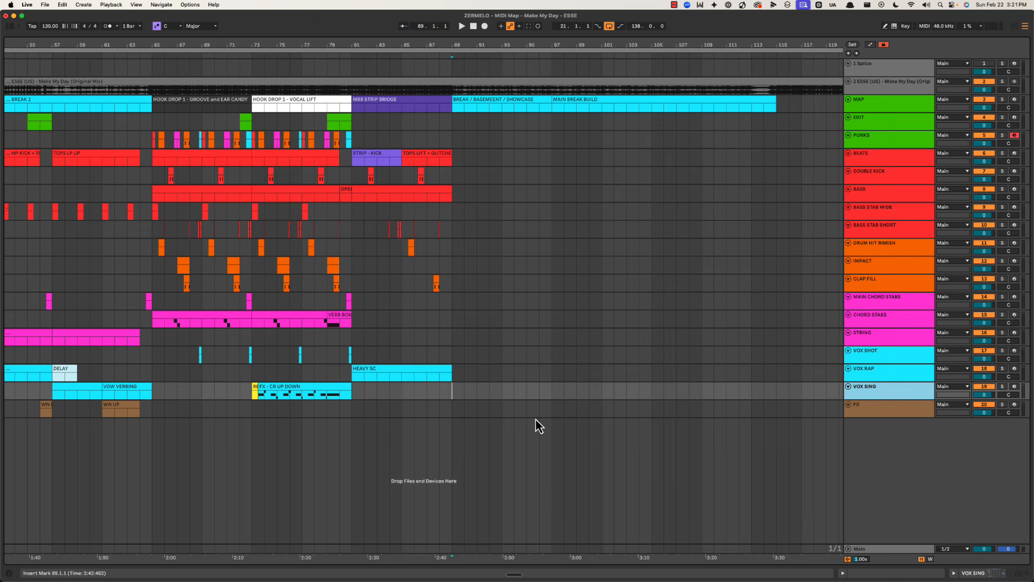
{"action": "left_click_drag", "start_coordinate": [454, 389], "coordinate": [549, 389]}
{"action": "key", "text": "super+shift+m"}
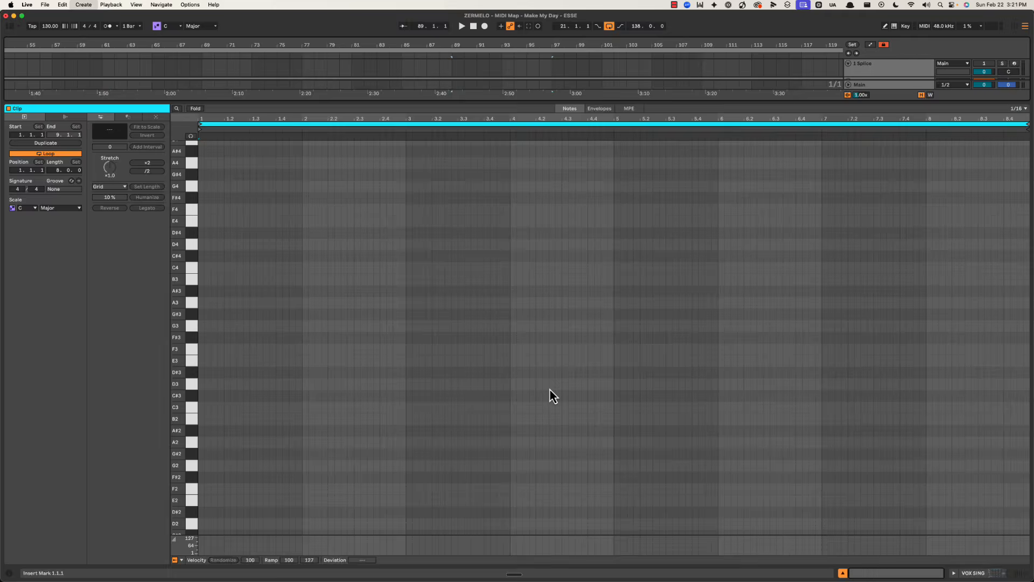
{"action": "key", "text": "space"}
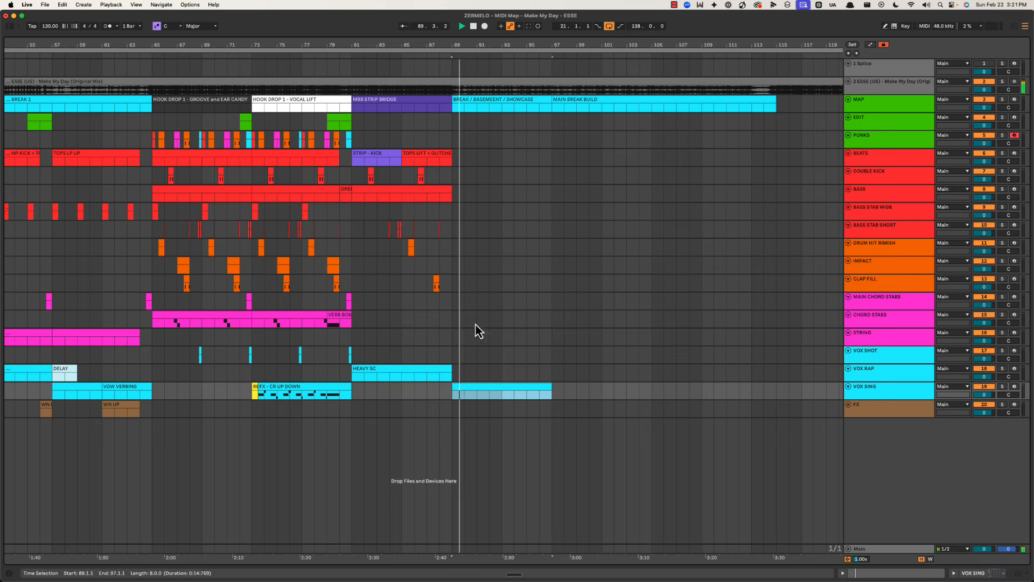
Step: Create a one-bar clip at bar 89 on the FX track, name it "PITCH DOWN", and audition it
{"action": "left_click_drag", "start_coordinate": [474, 42], "coordinate": [474, 70]}
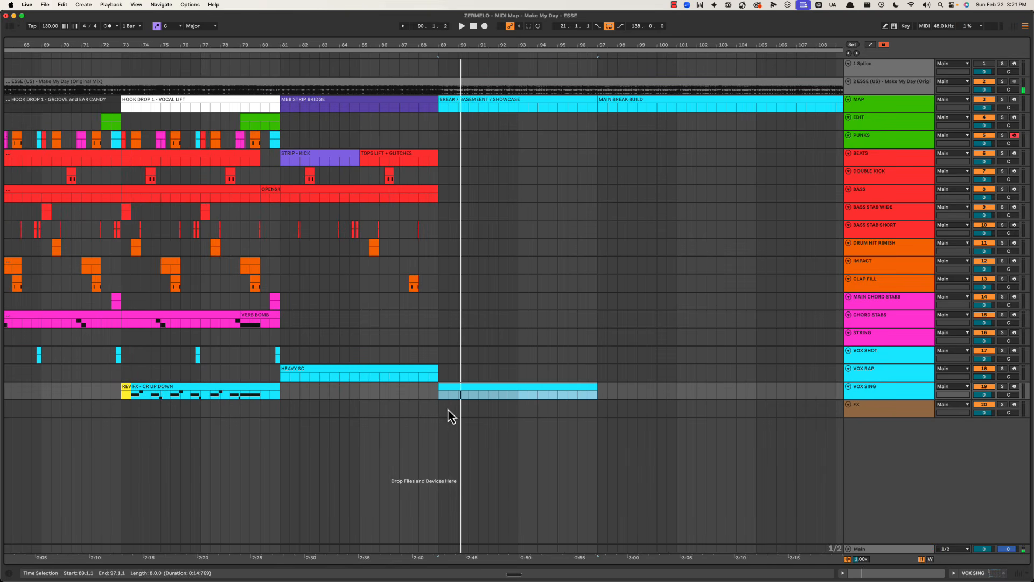
{"action": "left_click_drag", "start_coordinate": [445, 409], "coordinate": [461, 410]}
{"action": "key", "text": "super+shift+m"}
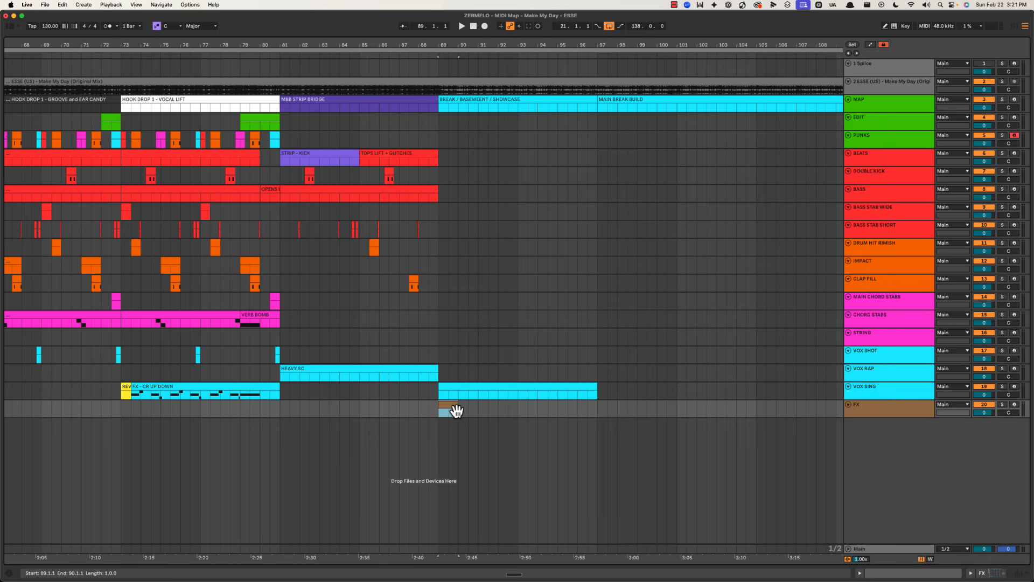
{"action": "left_click", "coordinate": [455, 411]}
{"action": "type", "text": "DOWN"}
{"action": "key", "text": "Return"}
{"action": "key", "text": "space"}
{"action": "key", "text": "space"}
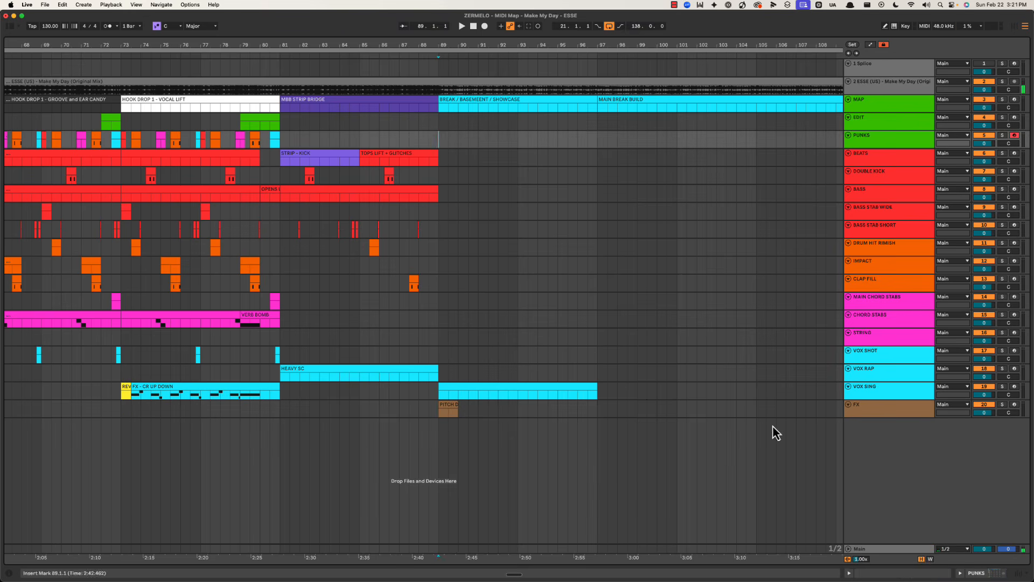
Step: Insert a MIDI track below the FX track, name it "FX", and color it brown
{"action": "left_click", "coordinate": [880, 414]}
{"action": "key", "text": "super+shift+t"}
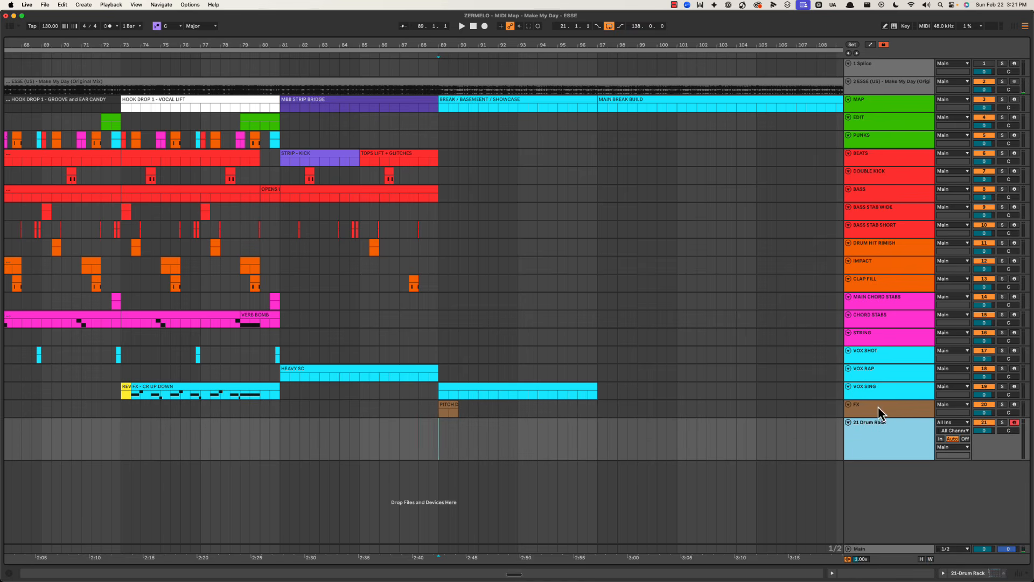
{"action": "type", "text": "FX"}
{"action": "key", "text": "Return"}
{"action": "right_click", "coordinate": [883, 435]}
{"action": "left_click", "coordinate": [909, 369]}
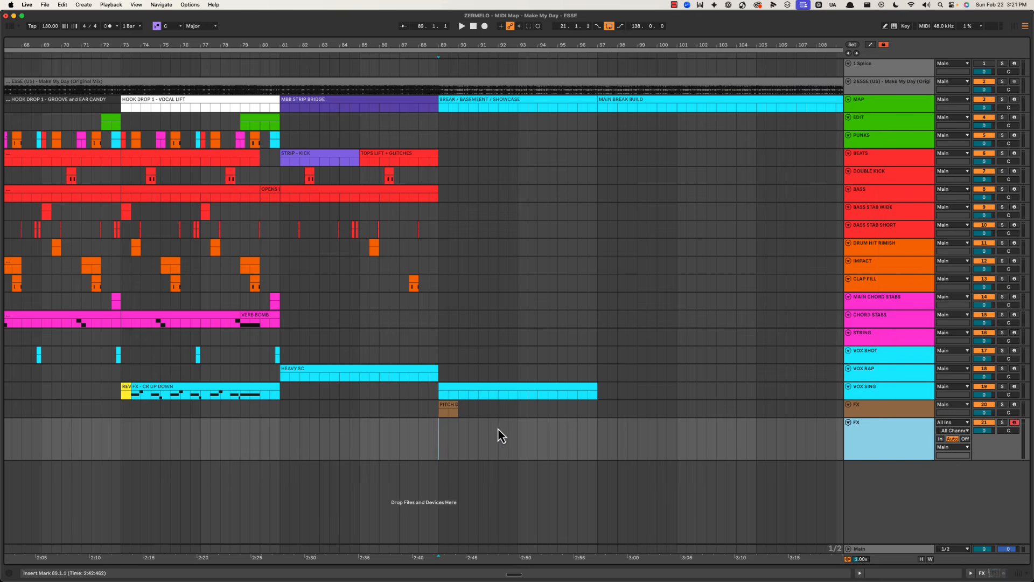
Step: Create a clip from bar 89 to 93 on the new FX track, name it "WN", and play it
{"action": "left_click_drag", "start_coordinate": [442, 437], "coordinate": [517, 430]}
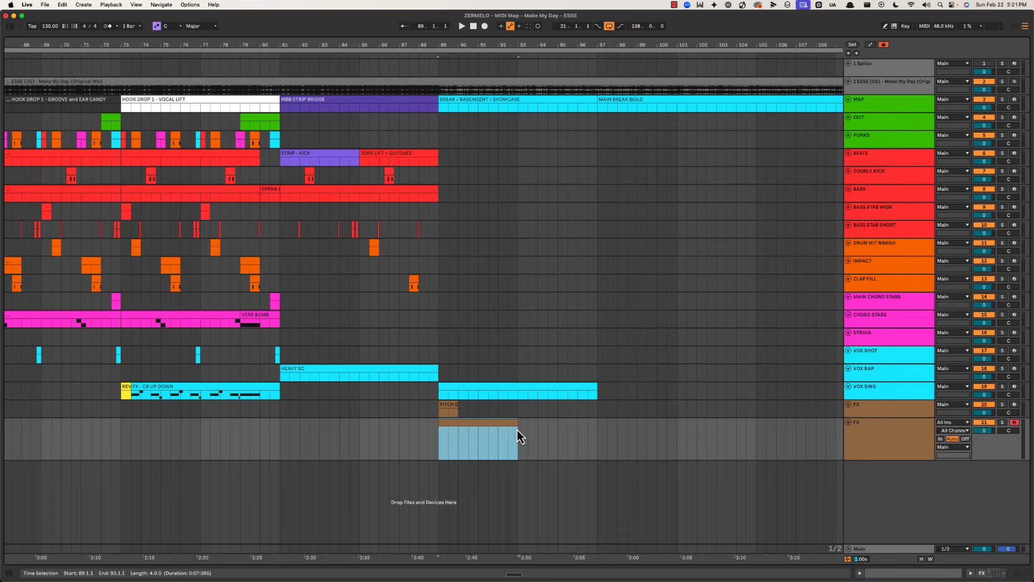
{"action": "key", "text": "super+shift+m"}
{"action": "left_click", "coordinate": [437, 353]}
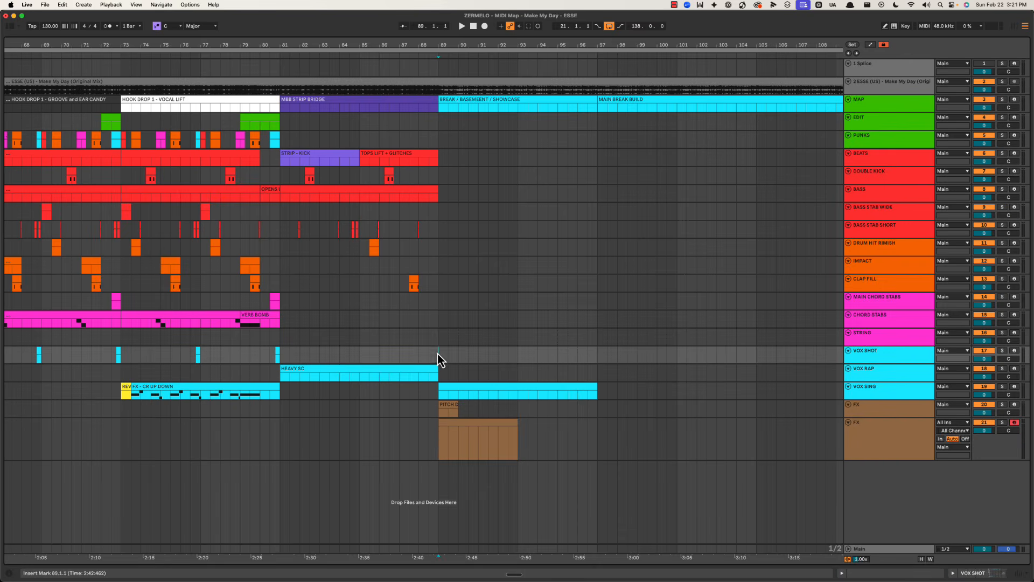
{"action": "left_click", "coordinate": [456, 434]}
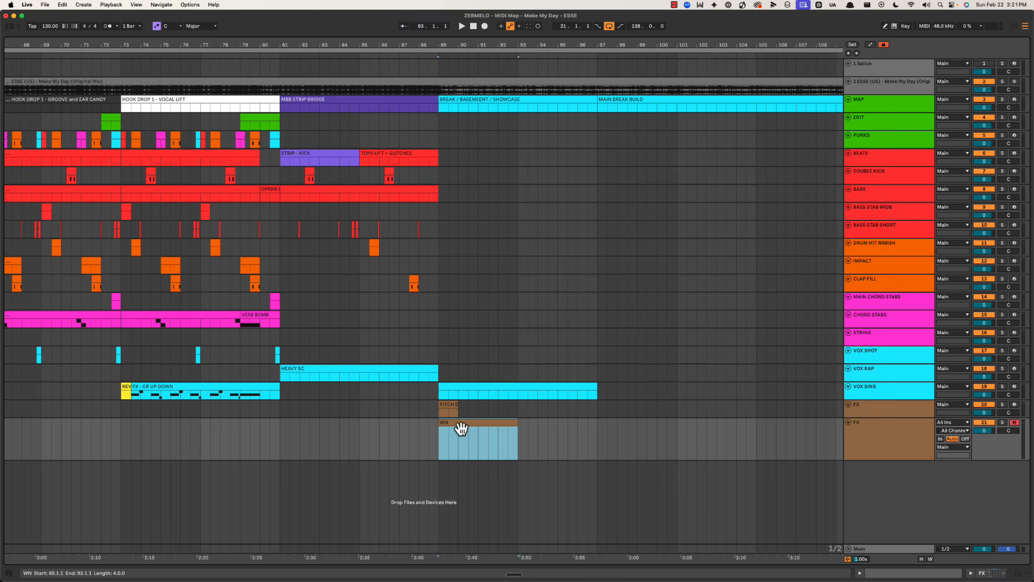
{"action": "key", "text": "space"}
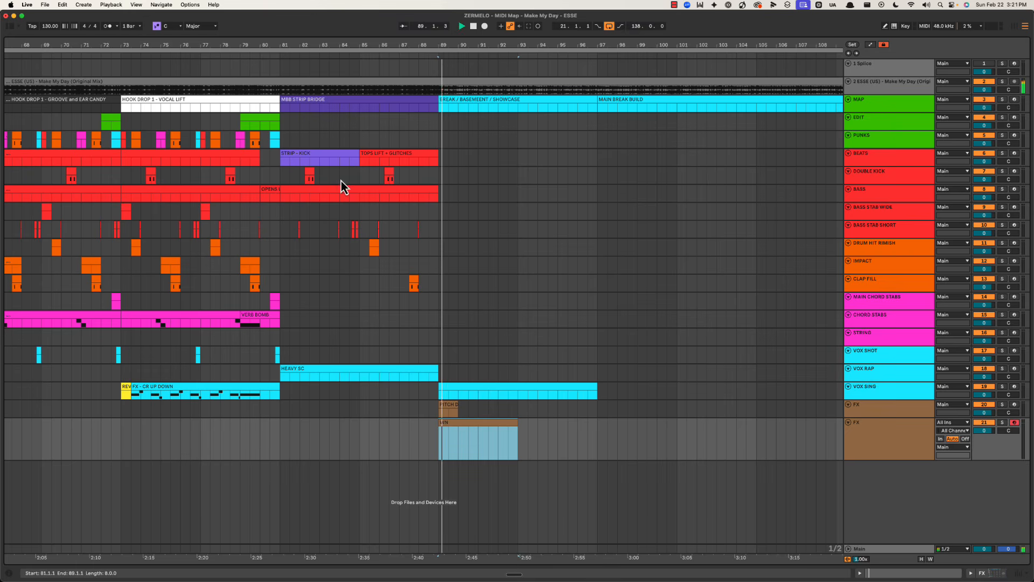
Step: Play the reference around bars 89 and 90 repeatedly to check the effects under the WN clip
{"action": "left_click", "coordinate": [279, 125]}
{"action": "key", "text": "space"}
{"action": "key", "text": "space"}
{"action": "left_click", "coordinate": [464, 416]}
{"action": "key", "text": "space"}
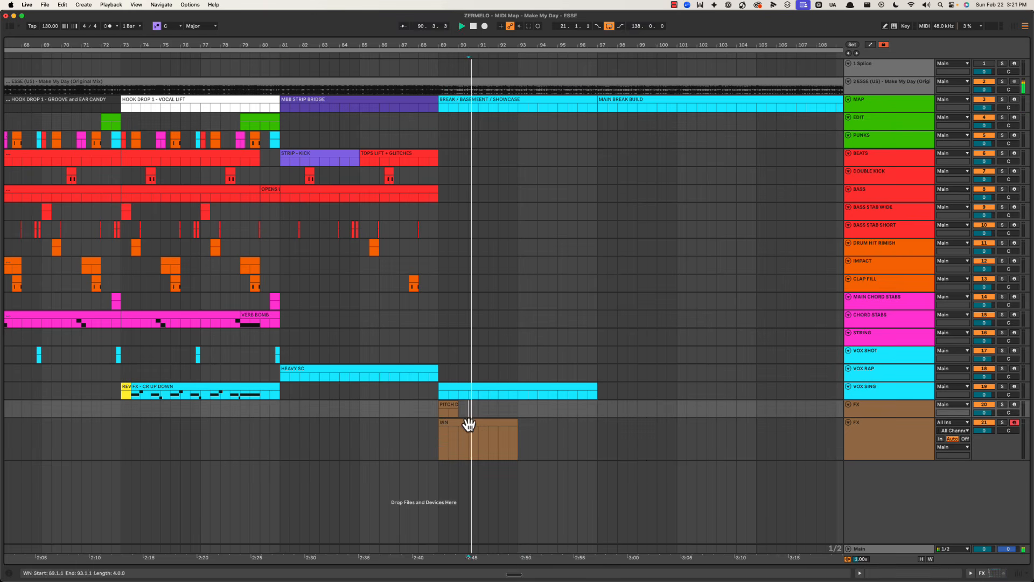
{"action": "key", "text": "space"}
{"action": "left_click", "coordinate": [467, 422]}
{"action": "key", "text": "space"}
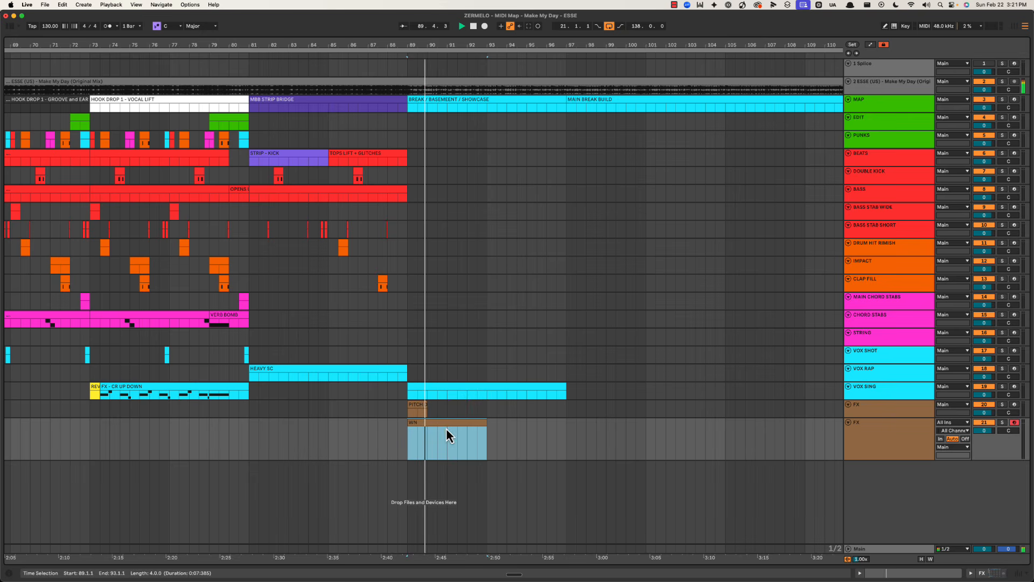
Step: Rename the WN clip on the lower FX track "WN - REZ DOWN" and stop playback
{"action": "key", "text": "super+r"}
{"action": "key", "text": "Right"}
{"action": "type", "text": "- R"}
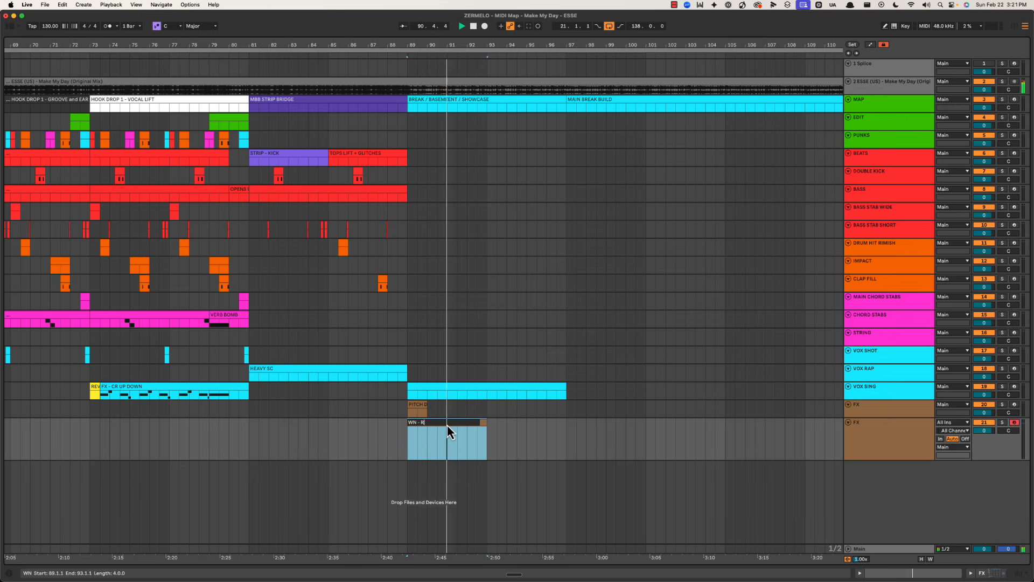
{"action": "type", "text": "EZ DOWN"}
{"action": "key", "text": "Return"}
{"action": "key", "text": "space"}
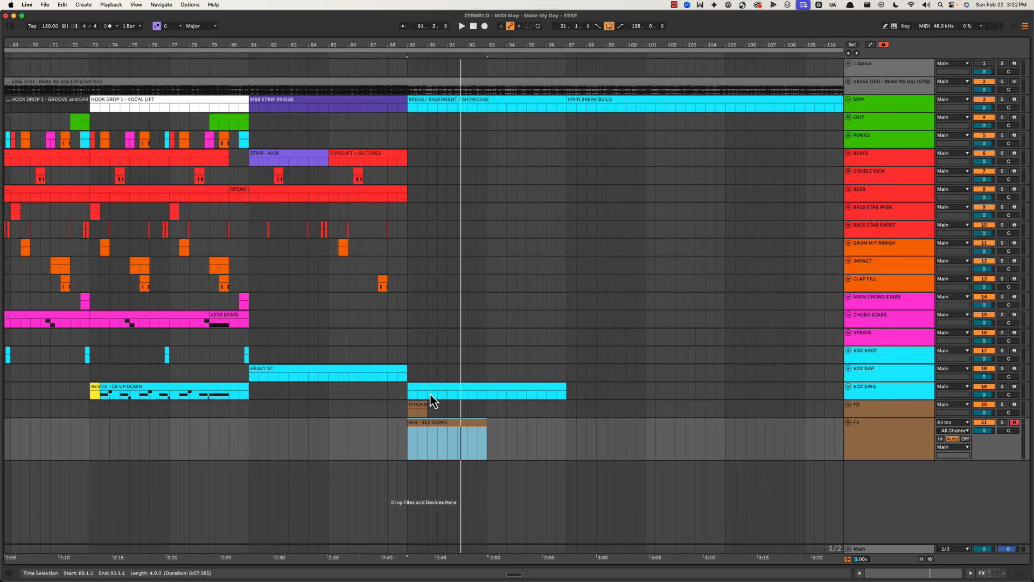
Step: Play the reference from bar 89 to check the sound under the PITCH DOWN and WN - REZ DOWN clips
{"action": "scroll", "coordinate": [431, 426], "scroll_direction": "right", "scroll_amount": 1}
{"action": "left_click", "coordinate": [421, 425]}
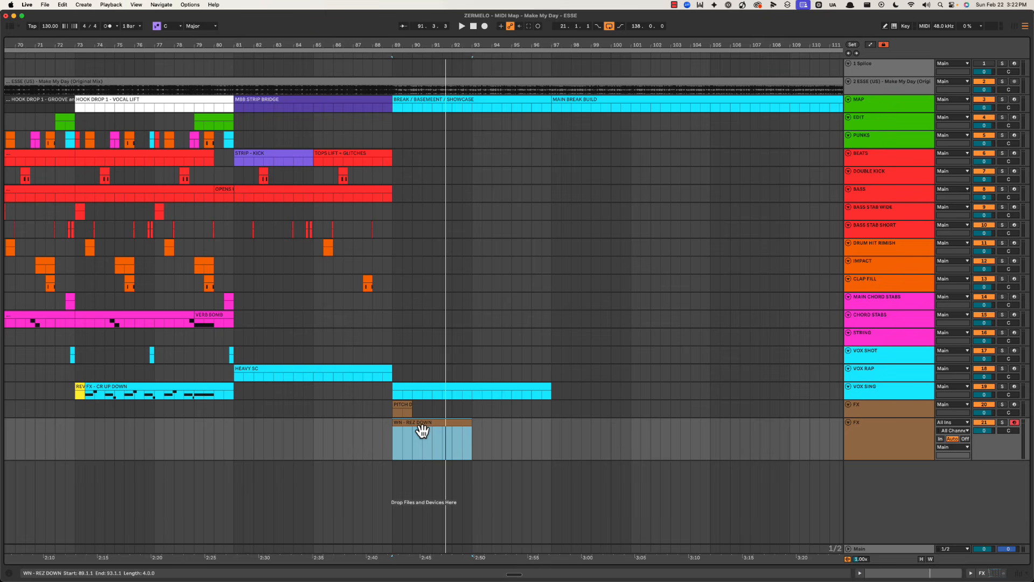
{"action": "left_click", "coordinate": [391, 411]}
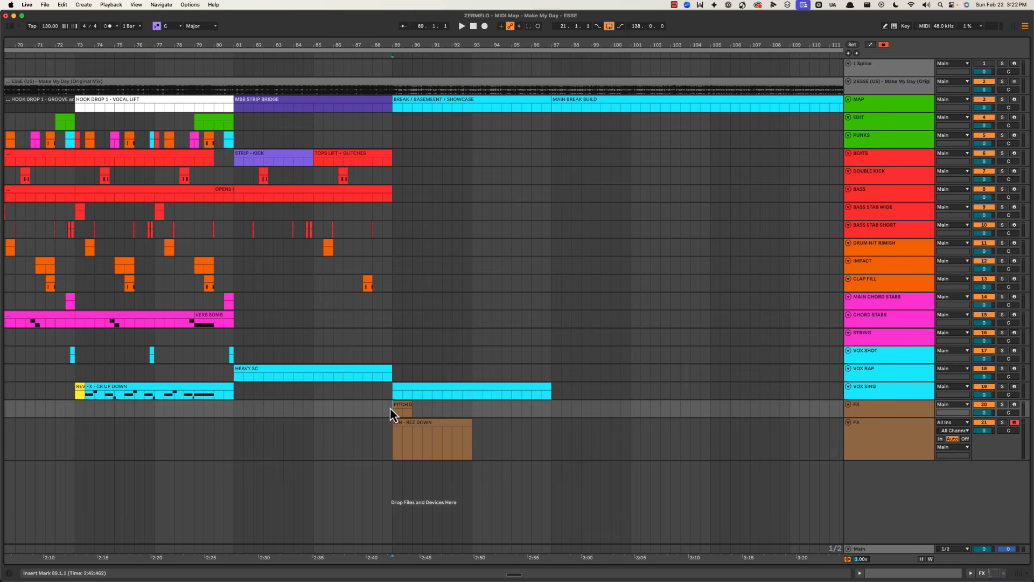
{"action": "left_click", "coordinate": [401, 411]}
{"action": "key", "text": "space"}
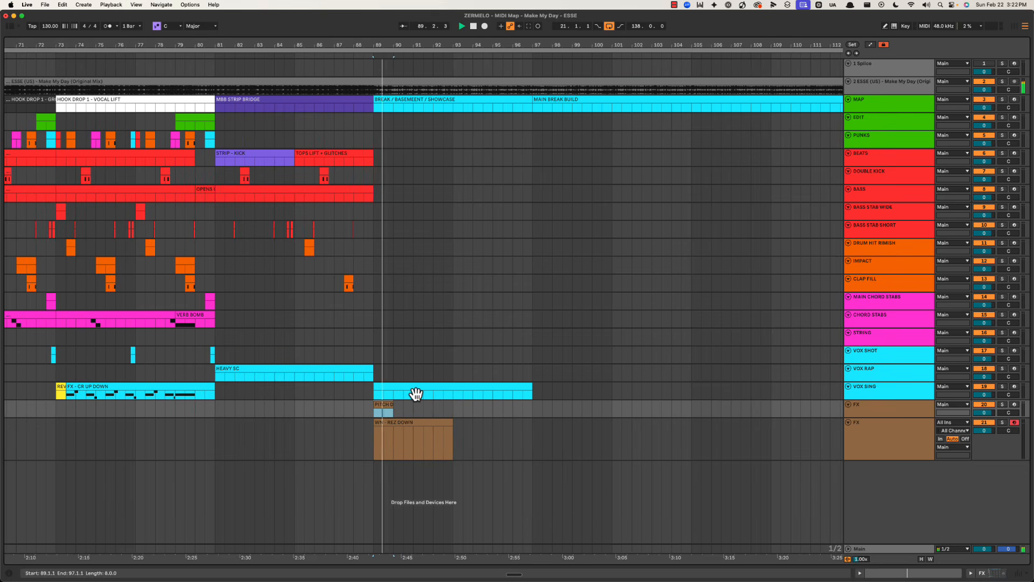
{"action": "left_click_drag", "start_coordinate": [450, 45], "coordinate": [404, 45]}
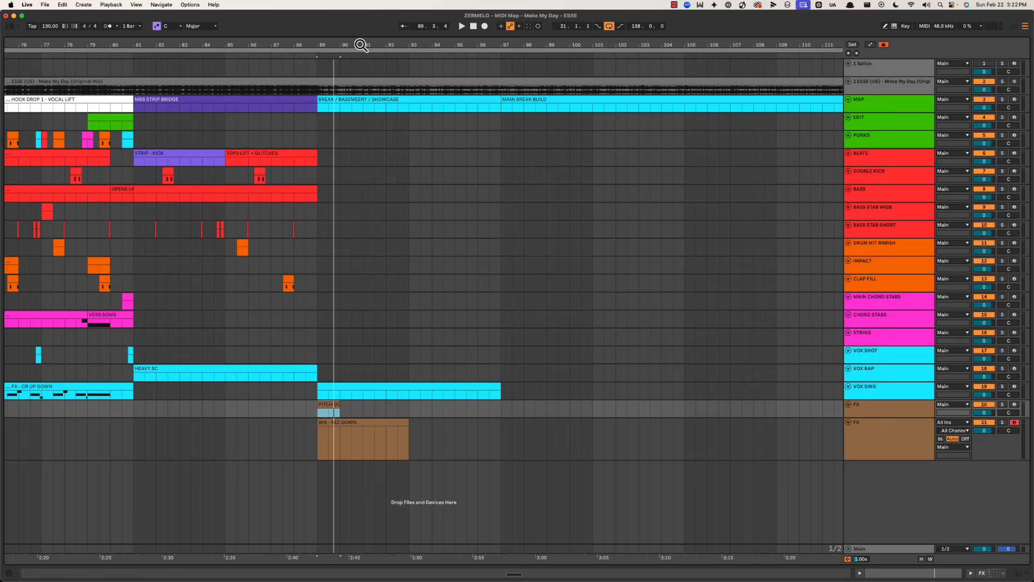
{"action": "left_click_drag", "start_coordinate": [360, 46], "coordinate": [325, 46]}
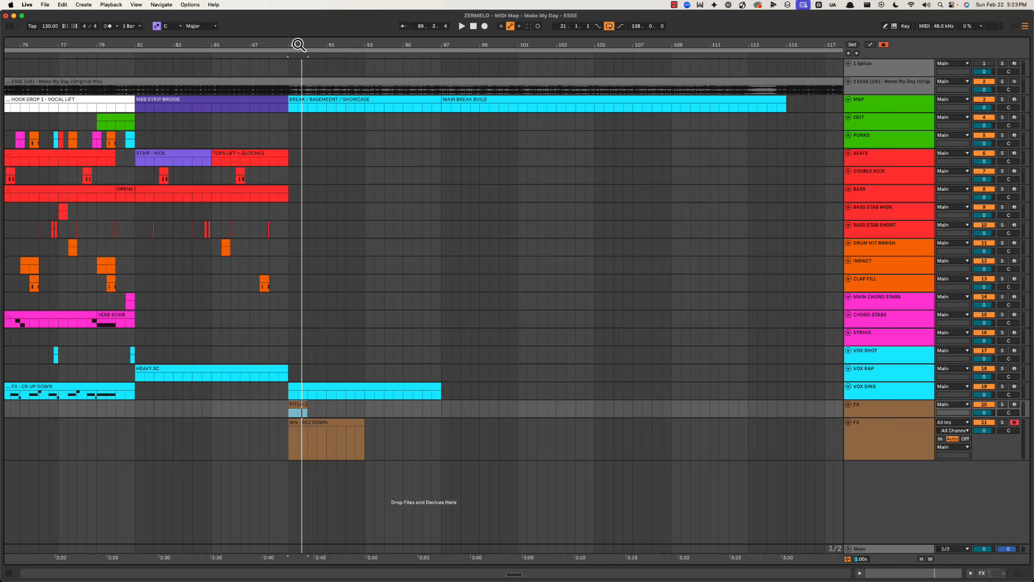
{"action": "left_click_drag", "start_coordinate": [298, 45], "coordinate": [330, 45]}
Step: Play the transition from bar 88 and create an empty clip on the BEATS track from bar 89 to 97
{"action": "left_click", "coordinate": [311, 121]}
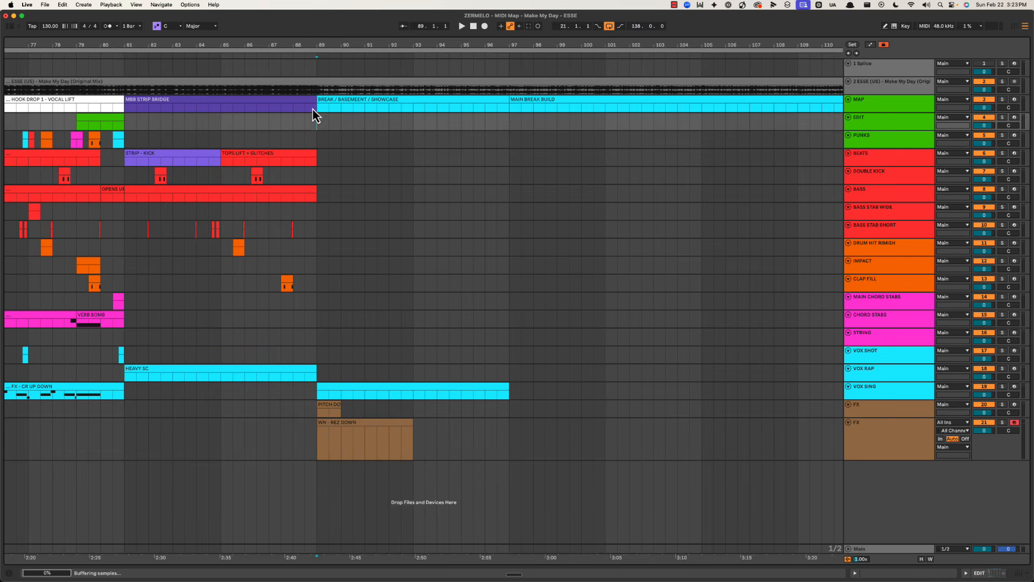
{"action": "key", "text": "minus"}
{"action": "left_click_drag", "start_coordinate": [319, 48], "coordinate": [321, 44]}
{"action": "key", "text": "space"}
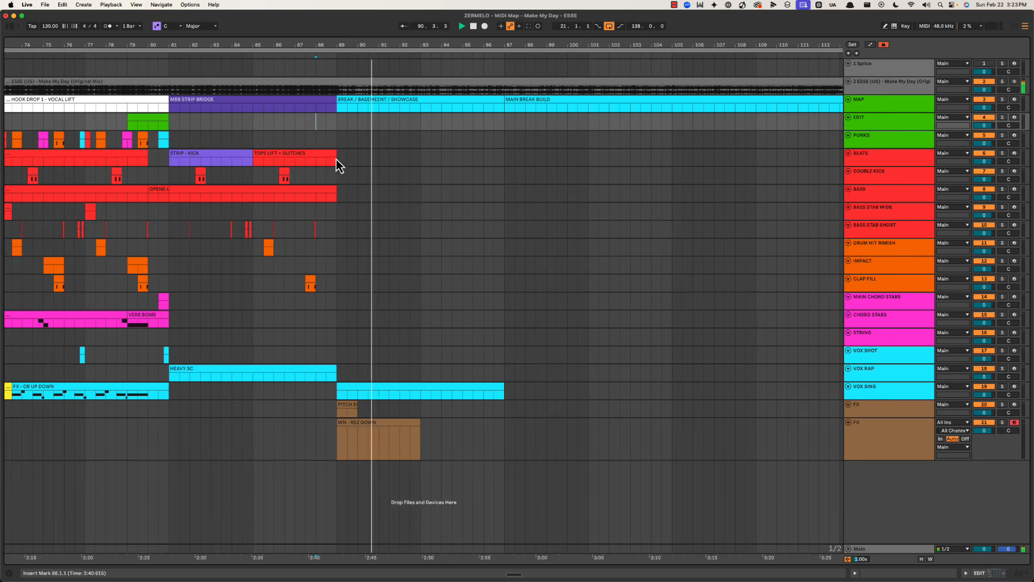
{"action": "key", "text": "space"}
{"action": "left_click_drag", "start_coordinate": [338, 157], "coordinate": [502, 162]}
{"action": "key", "text": "super+shift+m"}
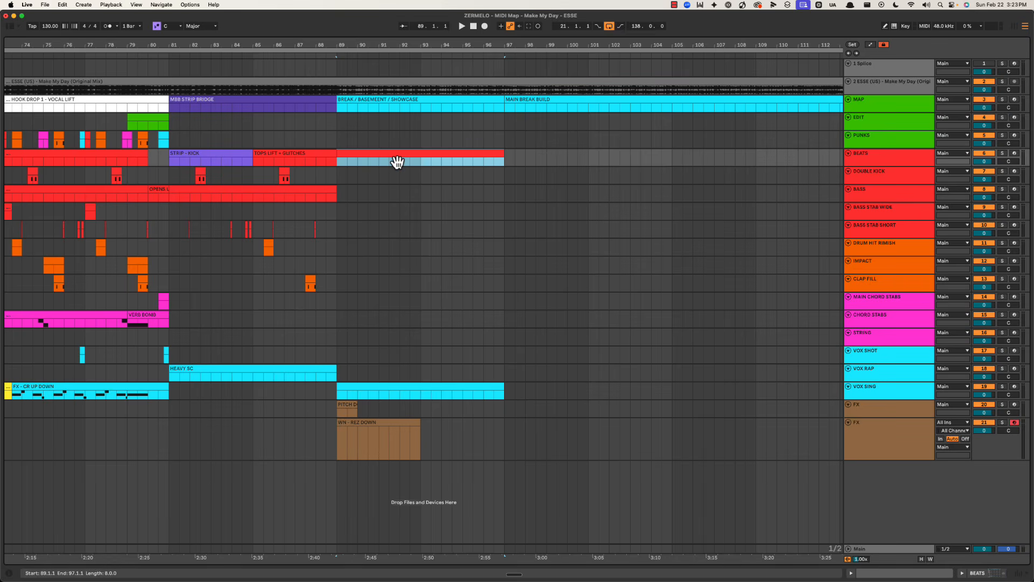
{"action": "left_click_drag", "start_coordinate": [150, 107], "coordinate": [253, 143]}
{"action": "left_click", "coordinate": [259, 137]}
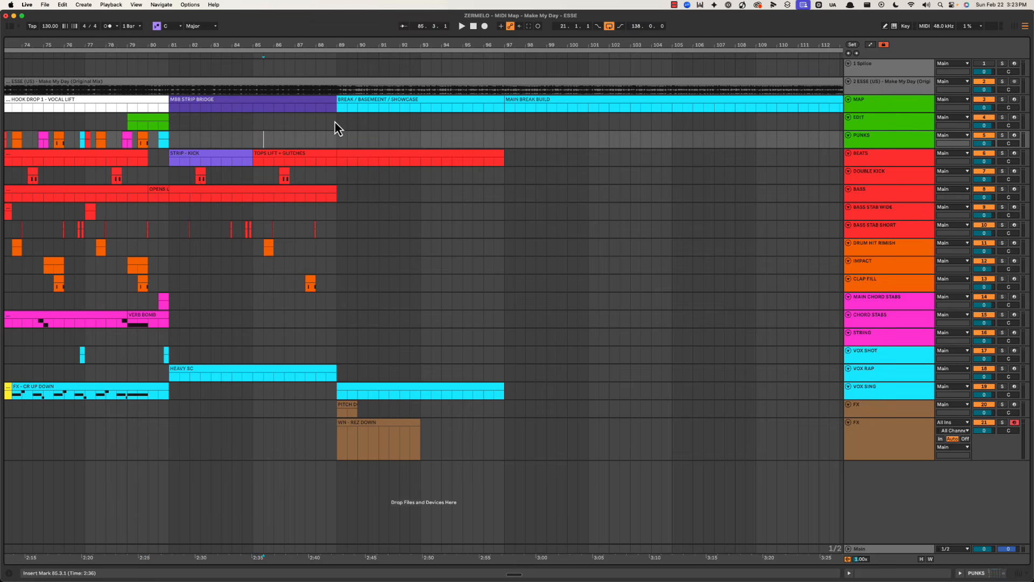
{"action": "left_click_drag", "start_coordinate": [200, 121], "coordinate": [288, 181]}
{"action": "left_click", "coordinate": [242, 124]}
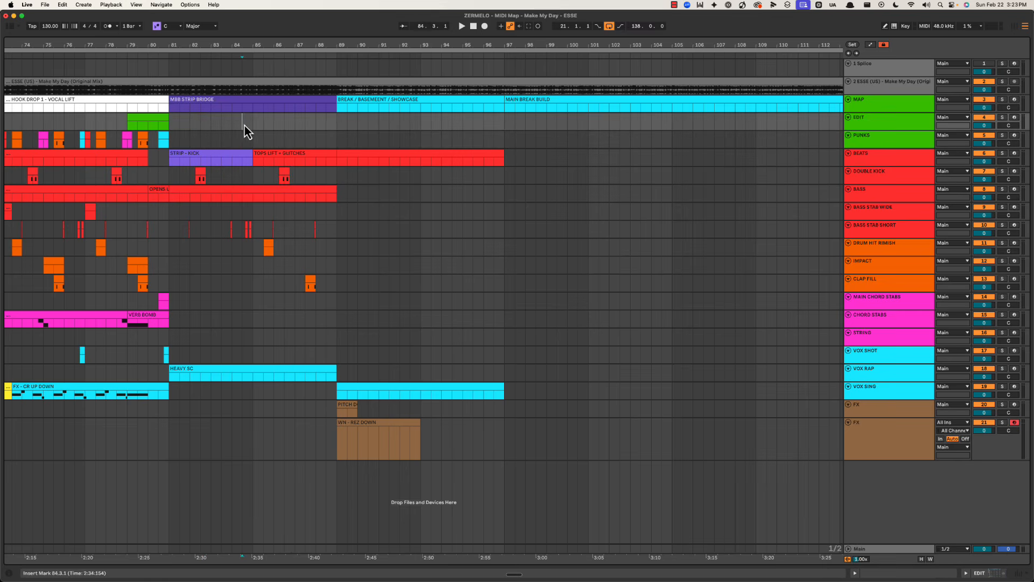
{"action": "left_click", "coordinate": [252, 129]}
{"action": "left_click_drag", "start_coordinate": [148, 108], "coordinate": [274, 141]}
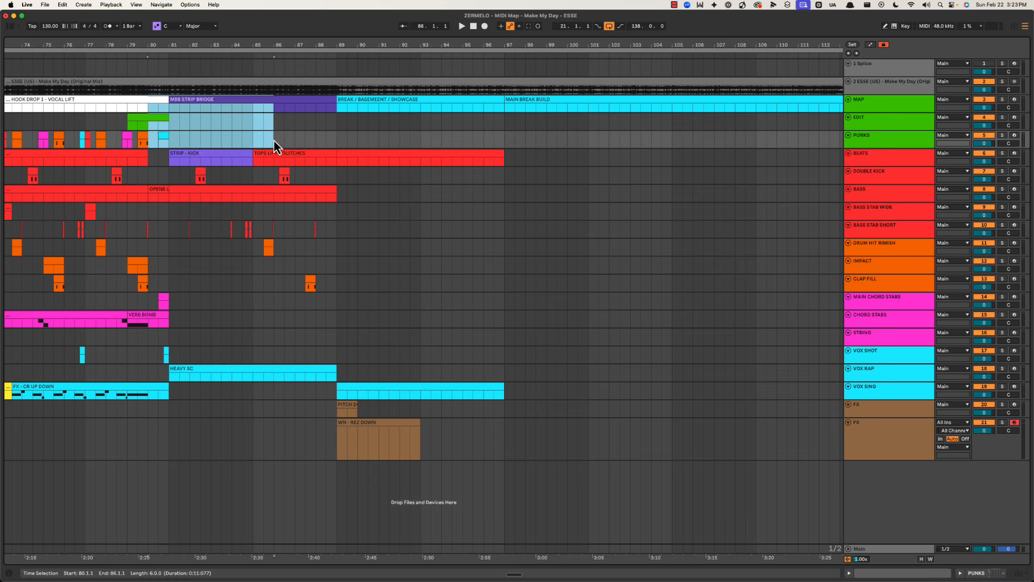
{"action": "left_click", "coordinate": [275, 141]}
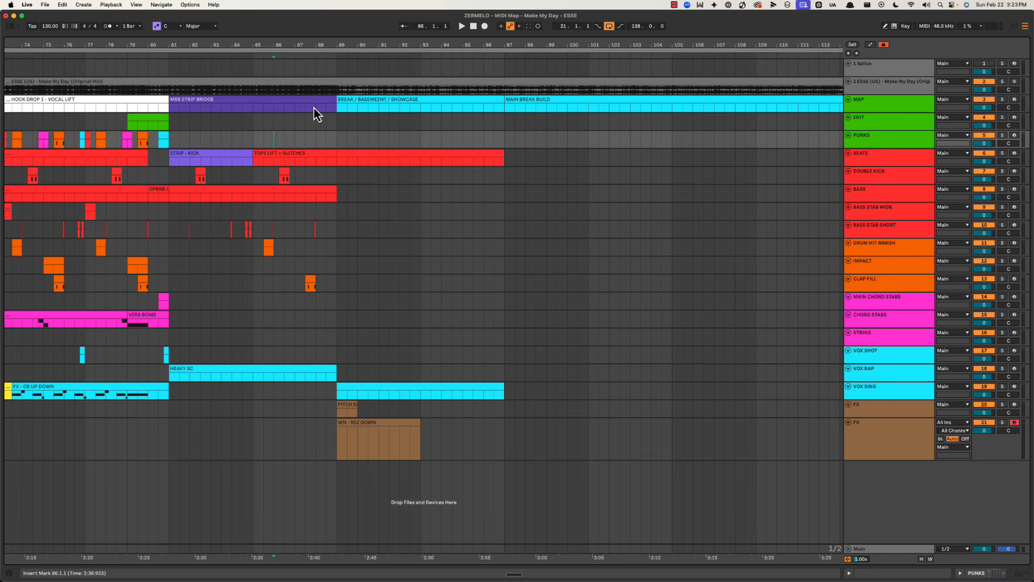
{"action": "left_click_drag", "start_coordinate": [242, 108], "coordinate": [431, 169]}
{"action": "left_click_drag", "start_coordinate": [336, 122], "coordinate": [483, 178]}
{"action": "left_click", "coordinate": [335, 125]}
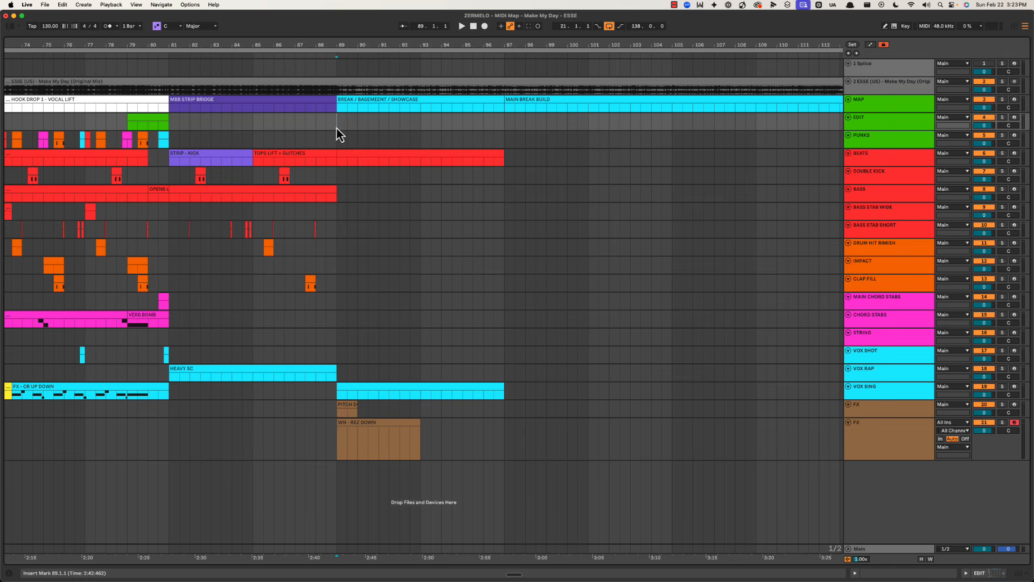
Step: Play the break section from bar 89 repeatedly and name its BEATS clip "NO KICK"
{"action": "scroll", "coordinate": [323, 133], "scroll_direction": "right", "scroll_amount": 5}
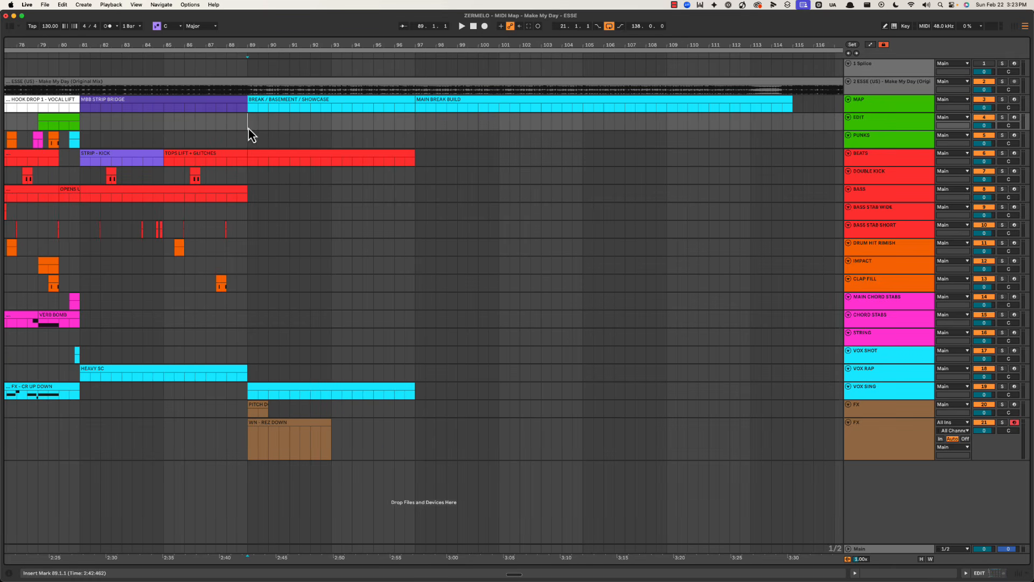
{"action": "key", "text": "space"}
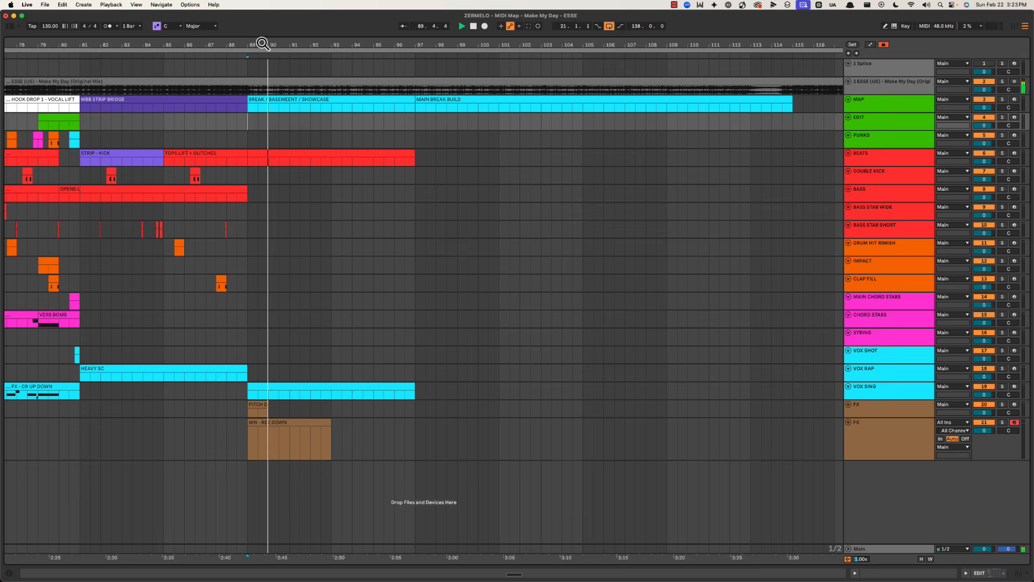
{"action": "left_click_drag", "start_coordinate": [261, 41], "coordinate": [300, 76]}
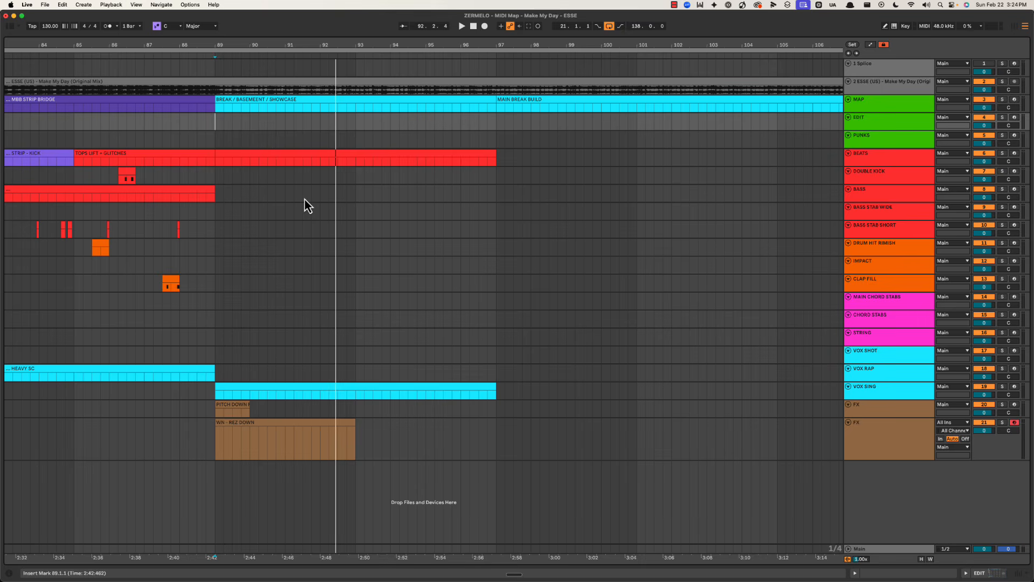
{"action": "key", "text": "space"}
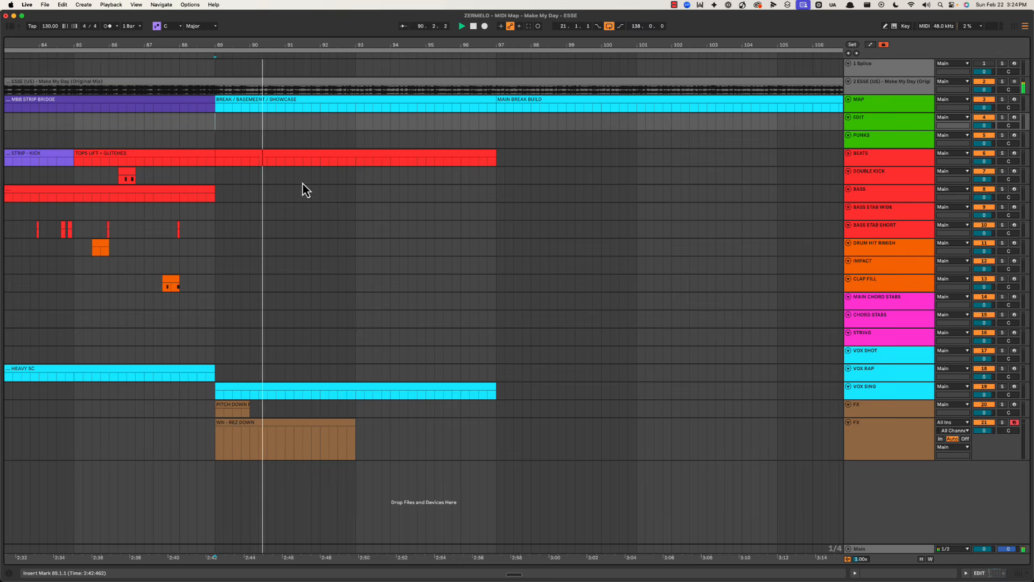
{"action": "key", "text": "space"}
{"action": "key", "text": "space"}
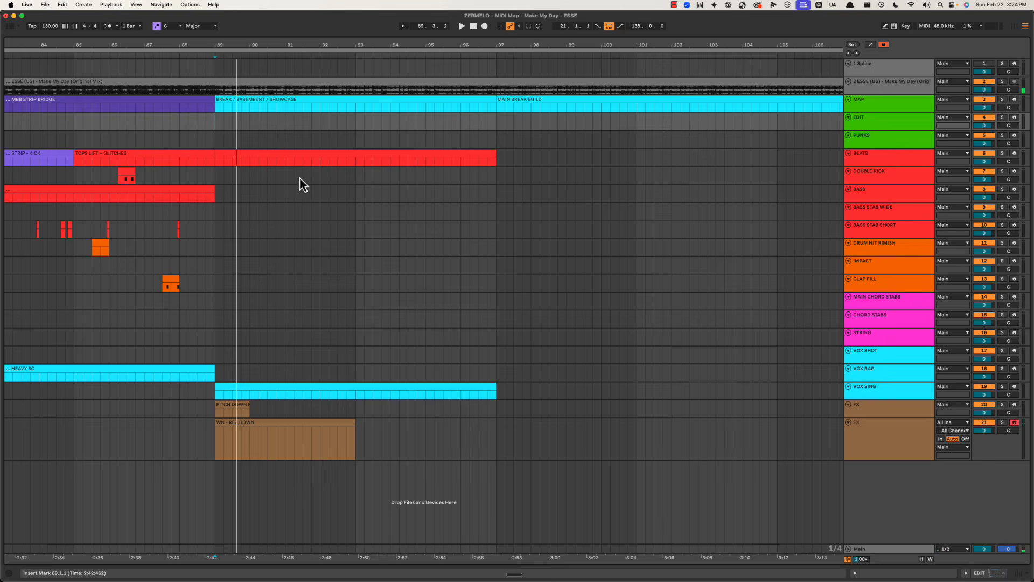
{"action": "left_click", "coordinate": [289, 159]}
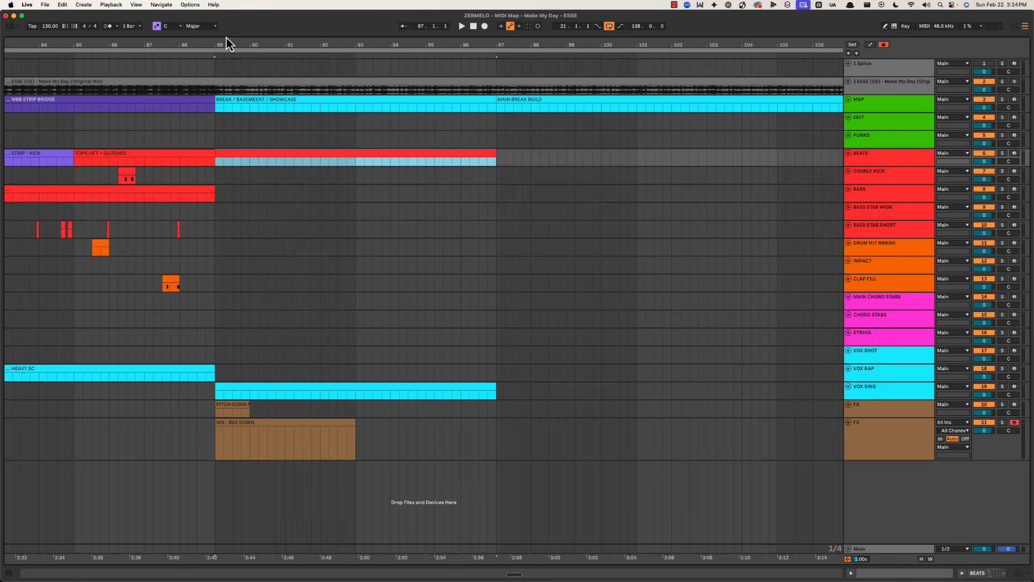
{"action": "left_click_drag", "start_coordinate": [226, 43], "coordinate": [273, 46]}
{"action": "left_click", "coordinate": [389, 155]}
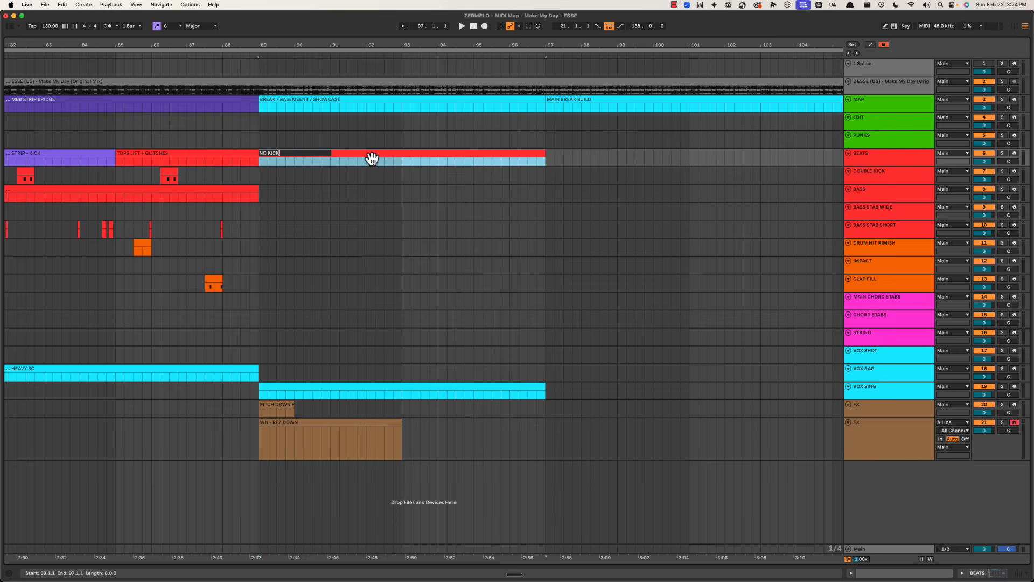
{"action": "key", "text": "Return"}
Step: Duplicate the BASS clip to bars 89–97, check its low end in the Main track's Spectrum, and name it "SHELF DOWN"
{"action": "left_click", "coordinate": [251, 186]}
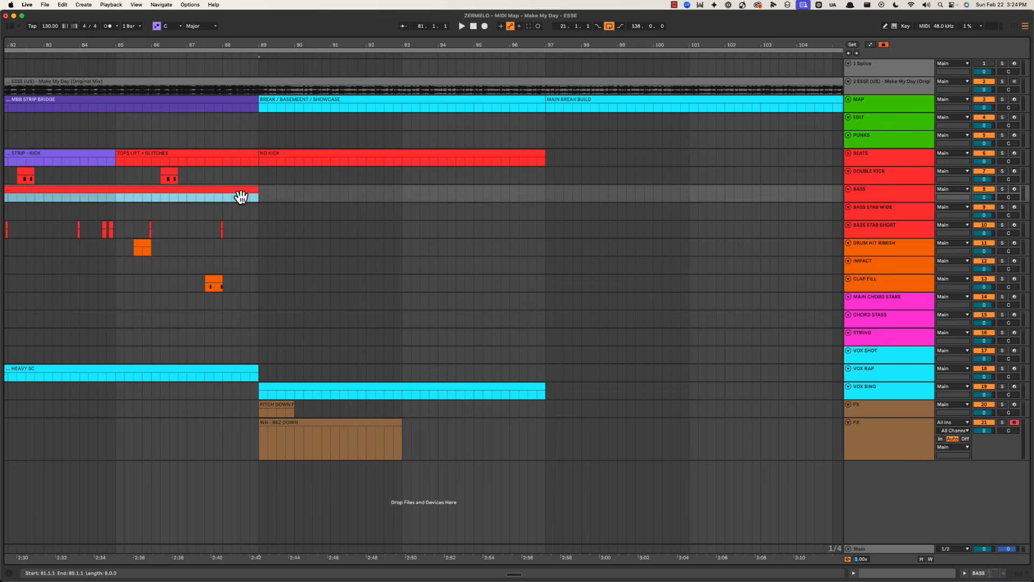
{"action": "key", "text": "super+d"}
{"action": "key", "text": "space"}
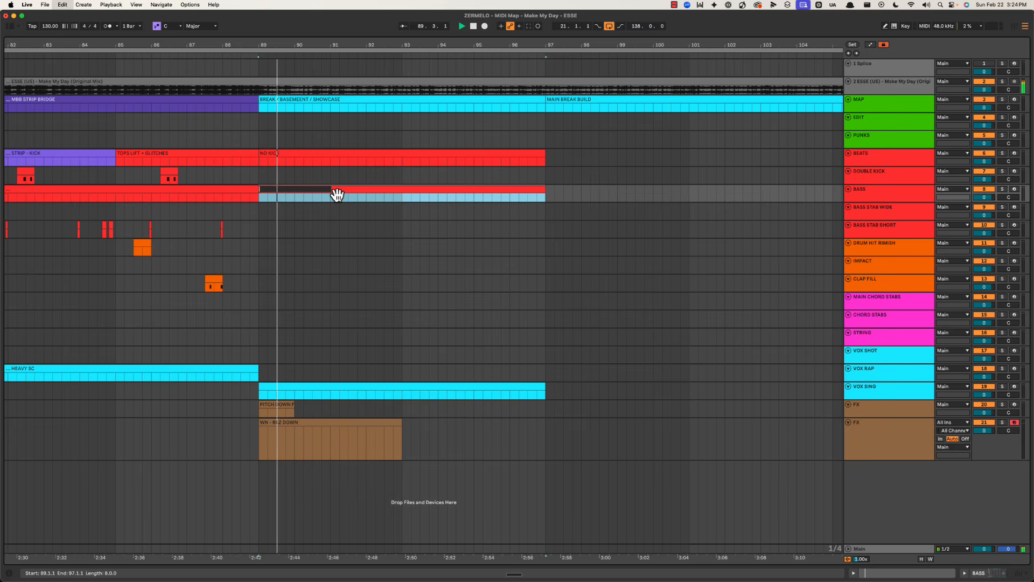
{"action": "double_click", "coordinate": [872, 547]}
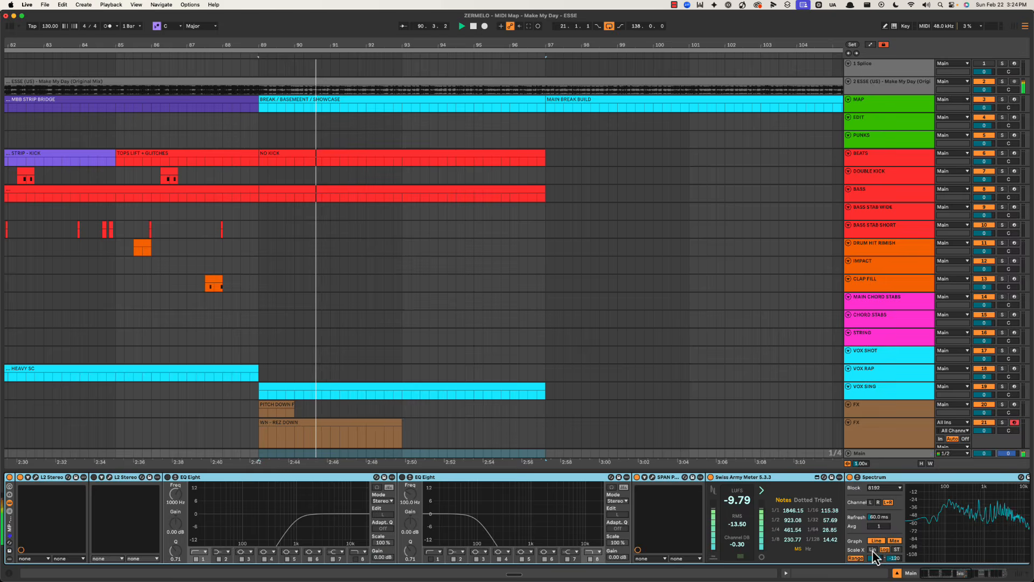
{"action": "left_click", "coordinate": [1007, 531]}
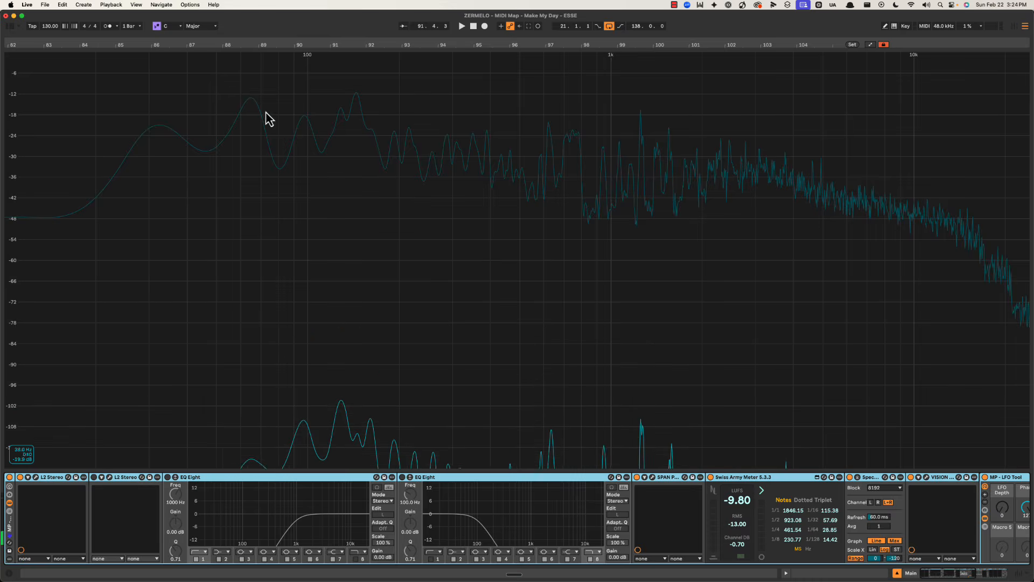
{"action": "key", "text": "Escape"}
{"action": "left_click", "coordinate": [394, 191]}
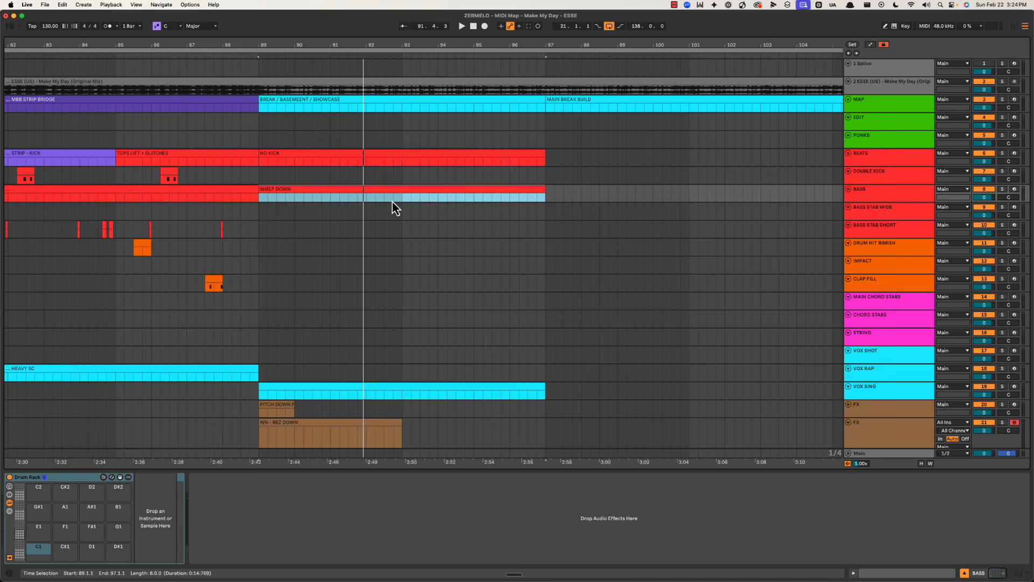
Step: Play the MBB STRIP BRIDGE section and examine its low frequencies in the enlarged Spectrum on the Main track
{"action": "left_click", "coordinate": [258, 176]}
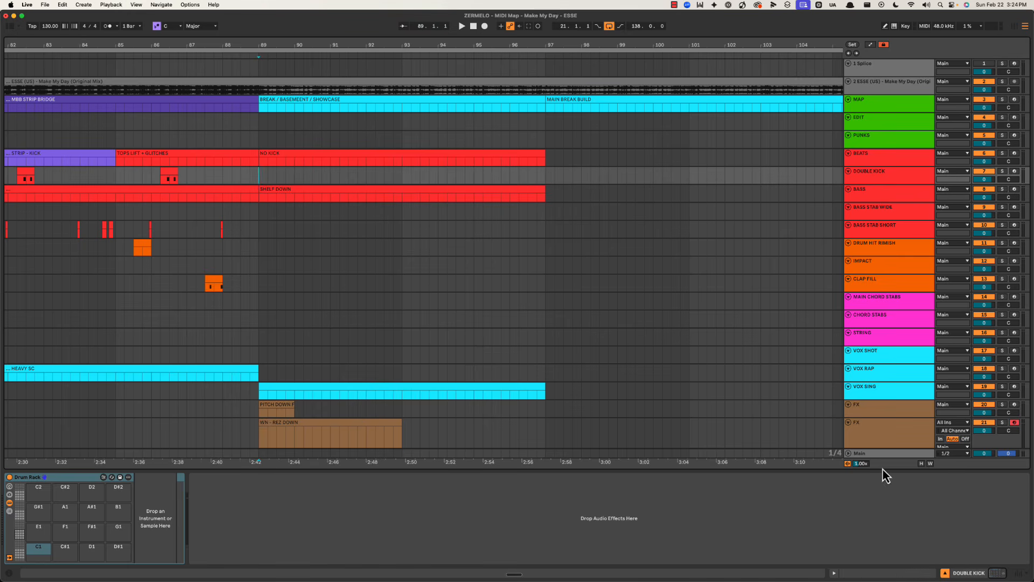
{"action": "key", "text": "space"}
{"action": "left_click", "coordinate": [881, 455]}
{"action": "key", "text": "space"}
{"action": "scroll", "coordinate": [102, 166], "scroll_direction": "left", "scroll_amount": 5}
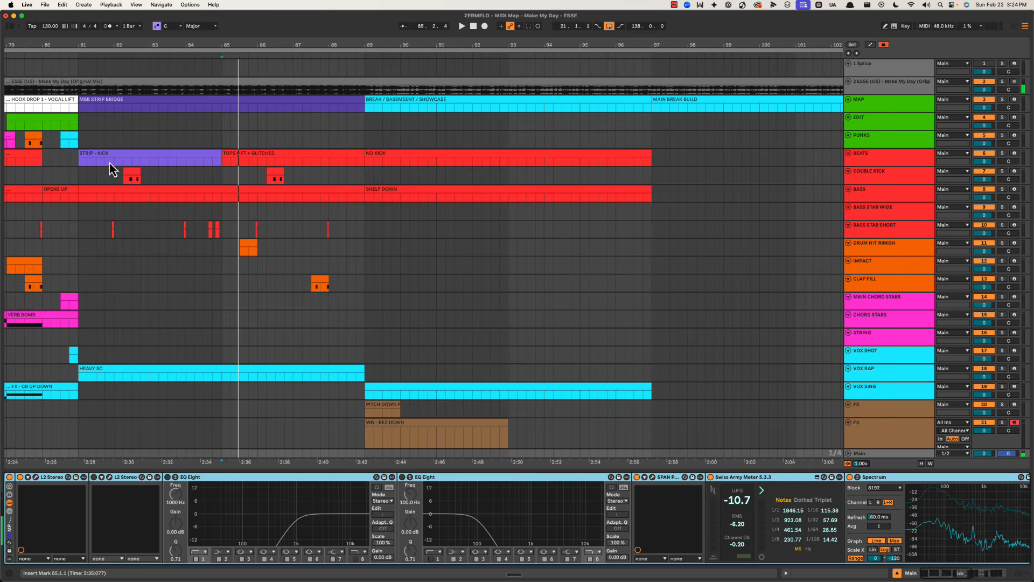
{"action": "left_click", "coordinate": [109, 162]}
{"action": "key", "text": "space"}
{"action": "left_click", "coordinate": [882, 455]}
{"action": "double_click", "coordinate": [936, 507]}
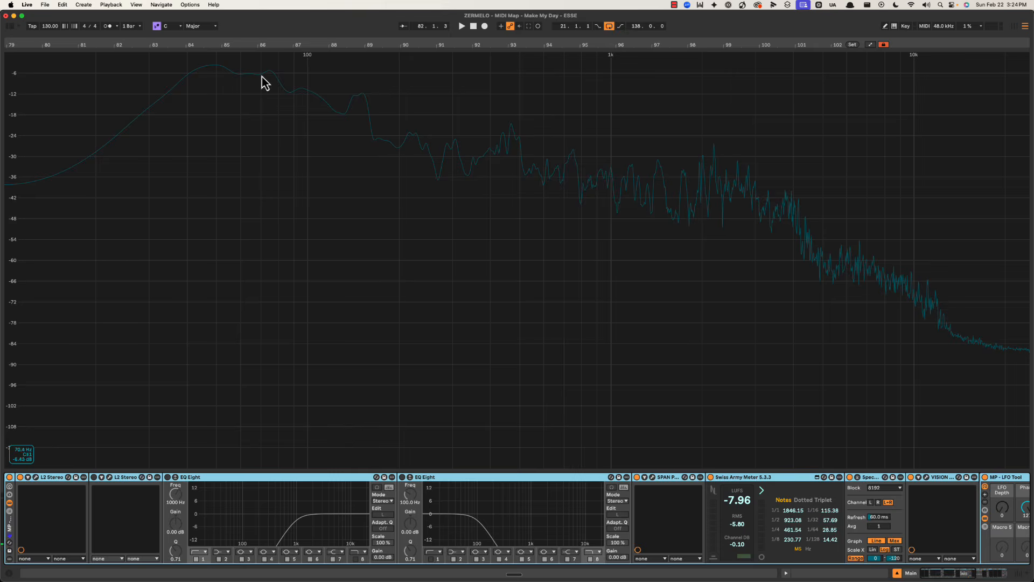
{"action": "double_click", "coordinate": [406, 113]}
Step: Examine the low end of the NO KICK section from bar 89 in the enlarged Spectrum, then hide the device view
{"action": "left_click", "coordinate": [429, 155]}
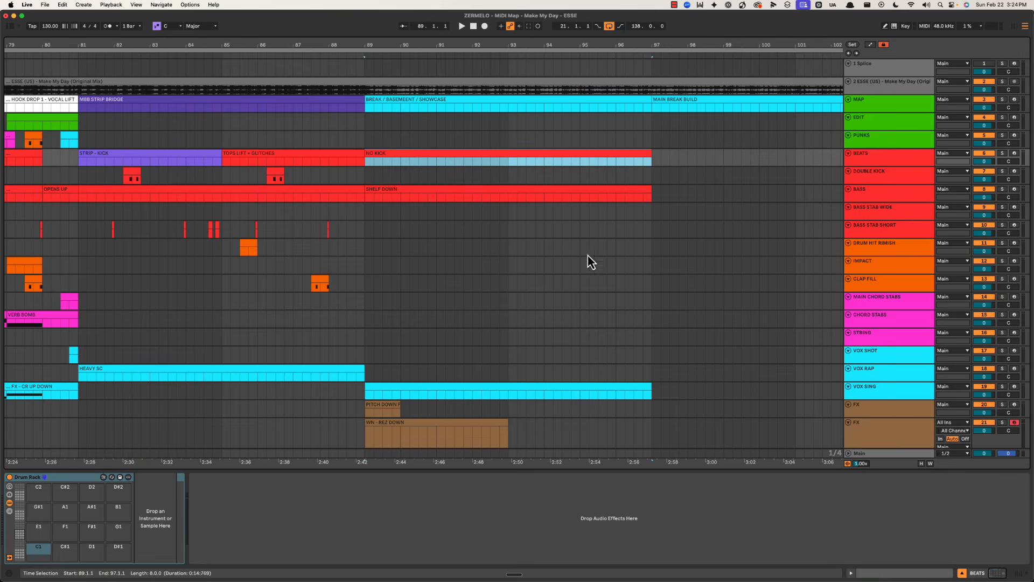
{"action": "left_click", "coordinate": [884, 454]}
{"action": "left_click", "coordinate": [933, 509]}
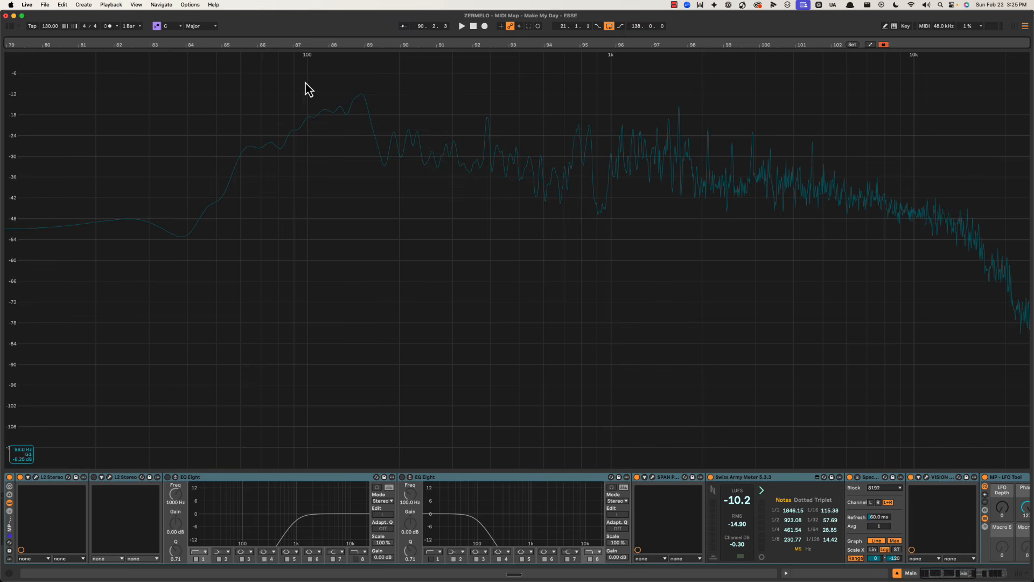
{"action": "left_click", "coordinate": [512, 185]}
{"action": "key", "text": "super+alt+l"}
Step: Play from bar 89 and duplicate the BASS STAB SHORT clips from the MBB STRIP BRIDGE section into bars 89–97
{"action": "left_click", "coordinate": [371, 140]}
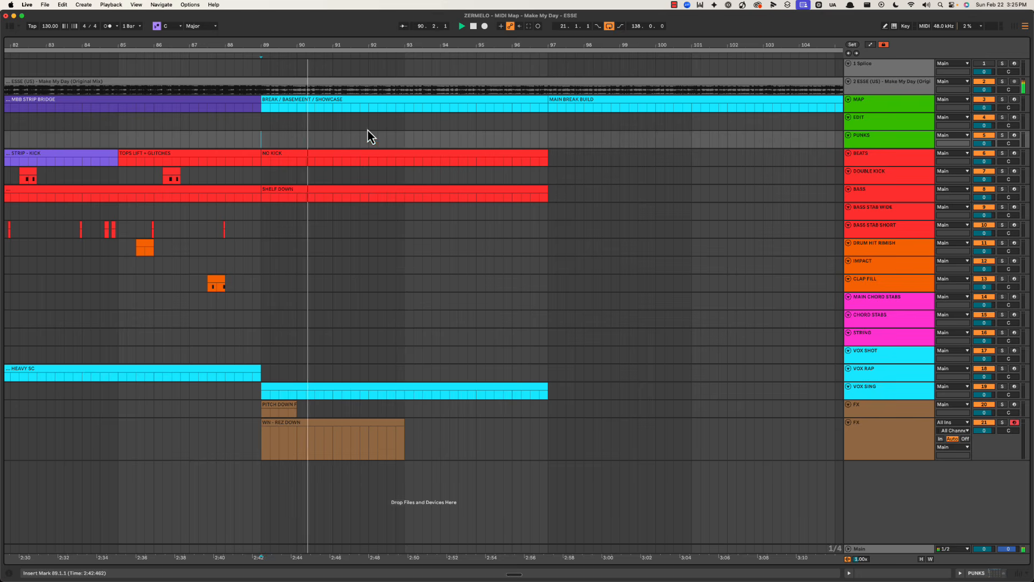
{"action": "left_click", "coordinate": [472, 390]}
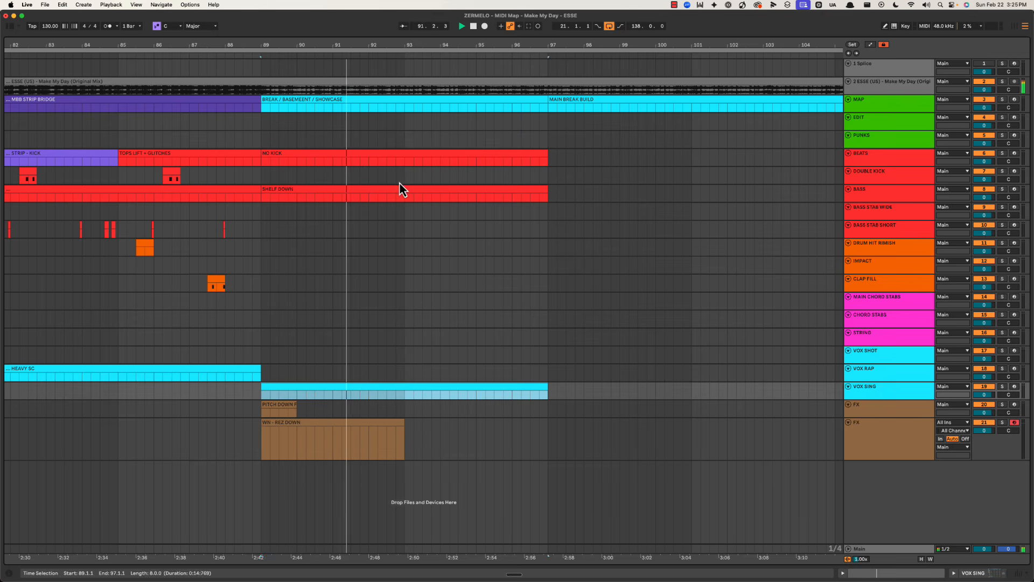
{"action": "left_click", "coordinate": [334, 50]}
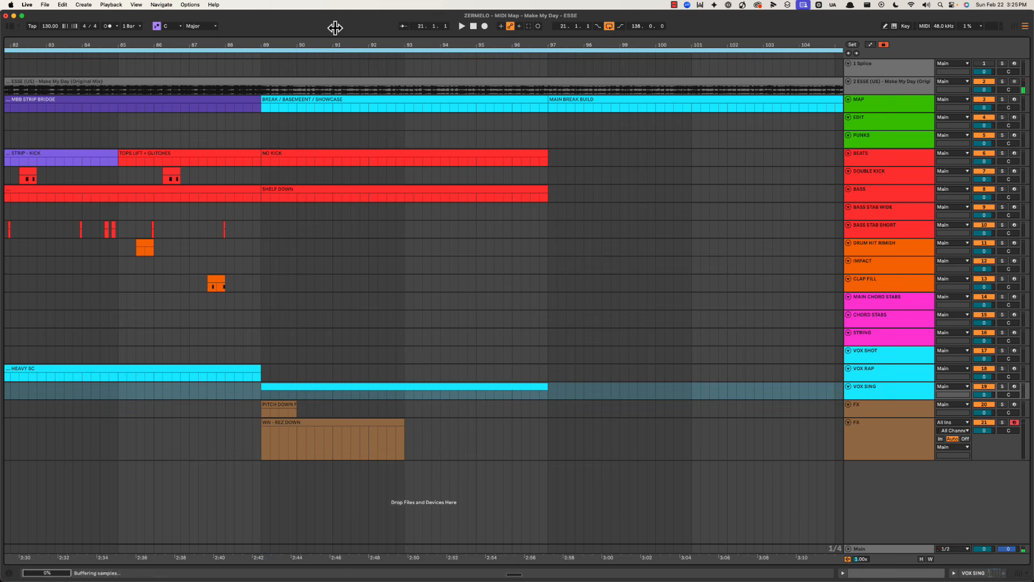
{"action": "left_click_drag", "start_coordinate": [334, 46], "coordinate": [335, 44]}
{"action": "left_click_drag", "start_coordinate": [170, 229], "coordinate": [384, 233]}
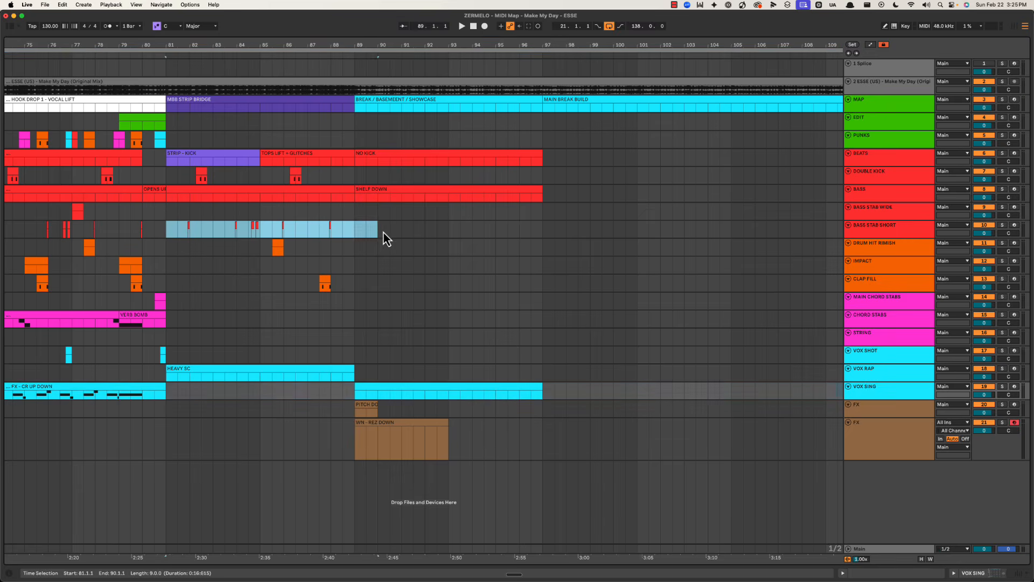
{"action": "key", "text": "super+d"}
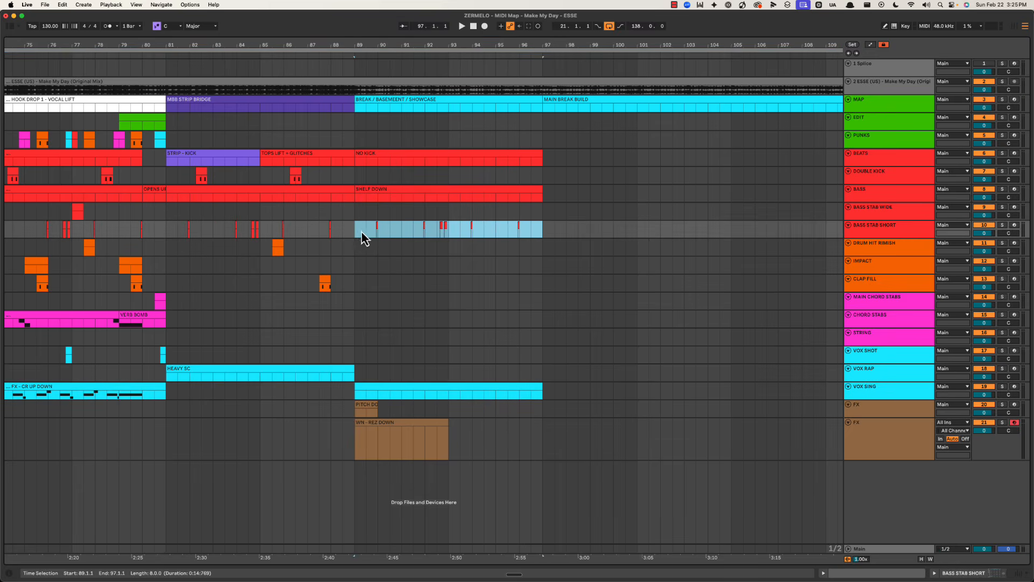
Step: Play from bar 89 and remove the duplicated BASS STAB SHORT clips from the BREAK / BASEMEENT / SHOWCASE section
{"action": "left_click", "coordinate": [363, 233]}
{"action": "key", "text": "space"}
{"action": "left_click_drag", "start_coordinate": [401, 39], "coordinate": [365, 45]}
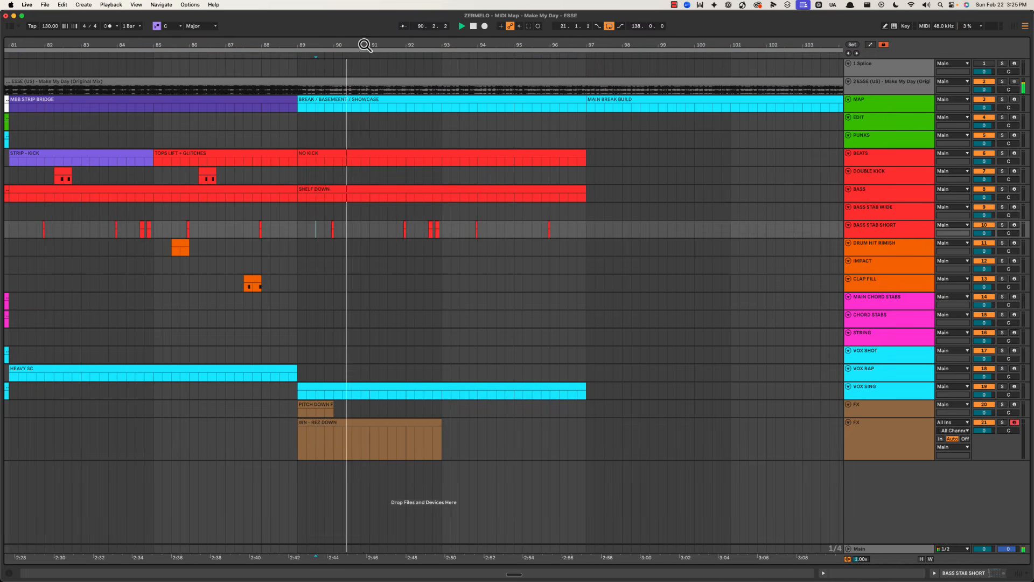
{"action": "left_click_drag", "start_coordinate": [327, 232], "coordinate": [509, 224]}
{"action": "key", "text": "minus"}
{"action": "key", "text": "space"}
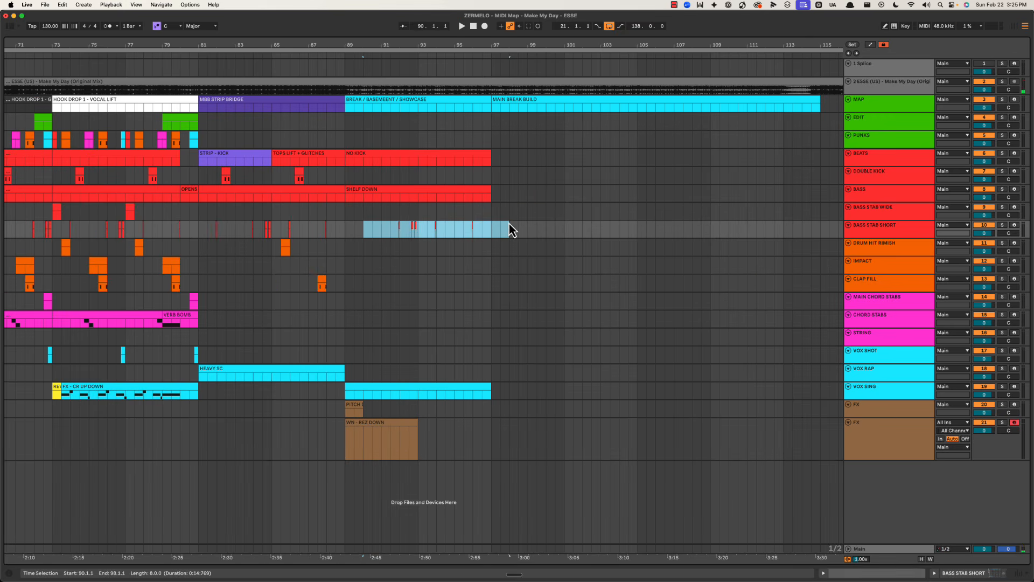
Step: Copy the BASS STAB WIDE clips from bars 73–81 to bars 89–97 and play the section from bar 89
{"action": "scroll", "coordinate": [453, 233], "scroll_direction": "left", "scroll_amount": 5}
{"action": "left_click", "coordinate": [223, 217]}
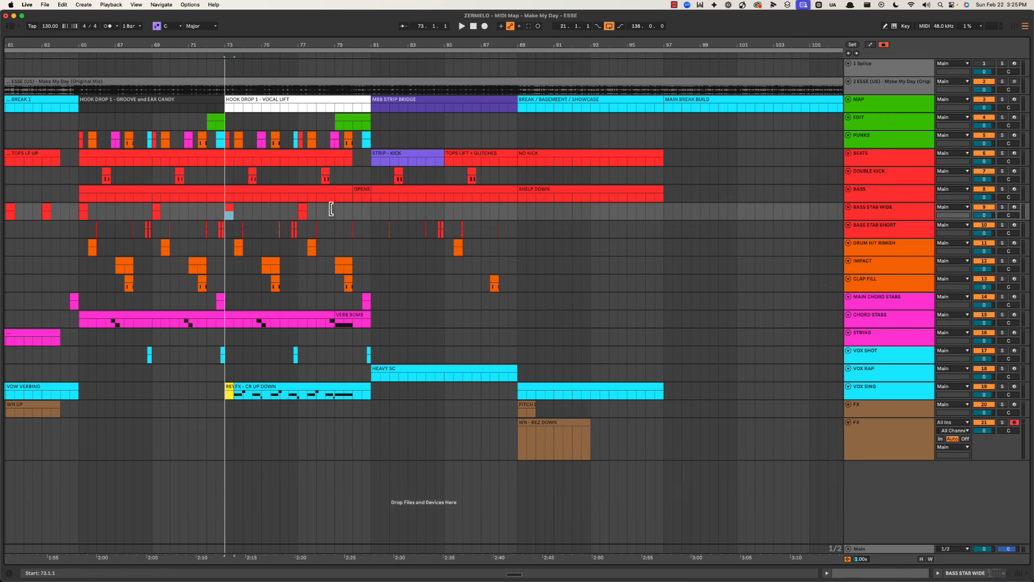
{"action": "left_click", "coordinate": [377, 217], "text": "shift"}
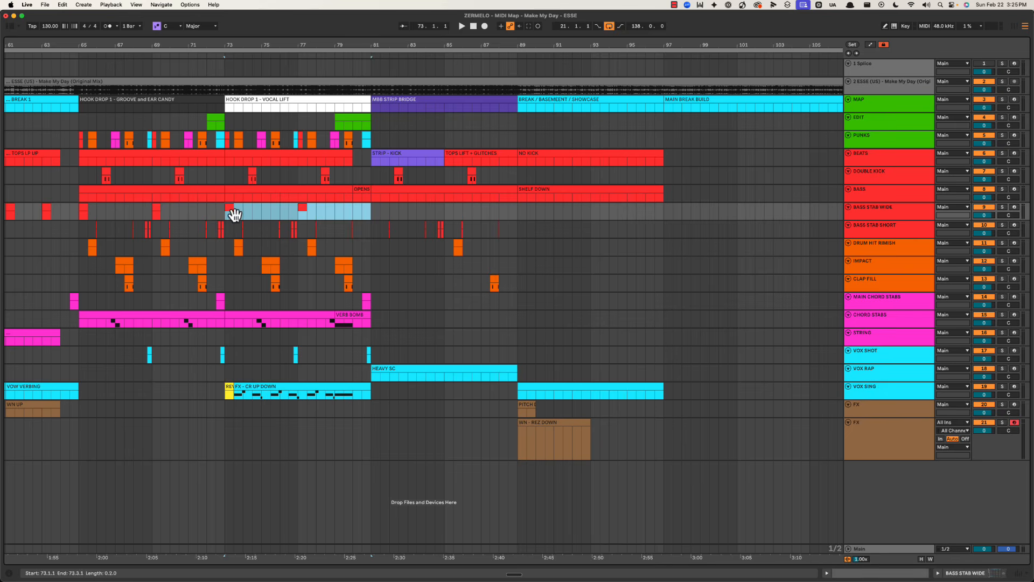
{"action": "left_click_drag", "start_coordinate": [231, 215], "coordinate": [526, 217]}
{"action": "key", "text": "space"}
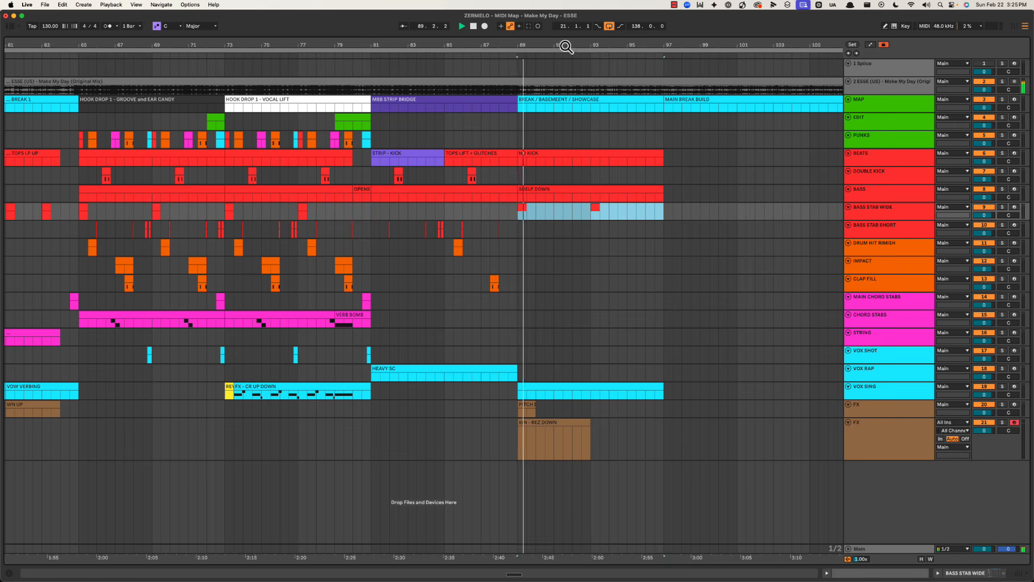
Step: Add further BASS STAB WIDE clips at bars 91 and 95, and play the section to check their timing
{"action": "key", "text": "space"}
{"action": "left_click_drag", "start_coordinate": [566, 45], "coordinate": [520, 43]}
{"action": "left_click", "coordinate": [429, 209]}
{"action": "left_click_drag", "start_coordinate": [430, 213], "coordinate": [683, 223]}
{"action": "left_click", "coordinate": [509, 212]}
{"action": "key", "text": "space"}
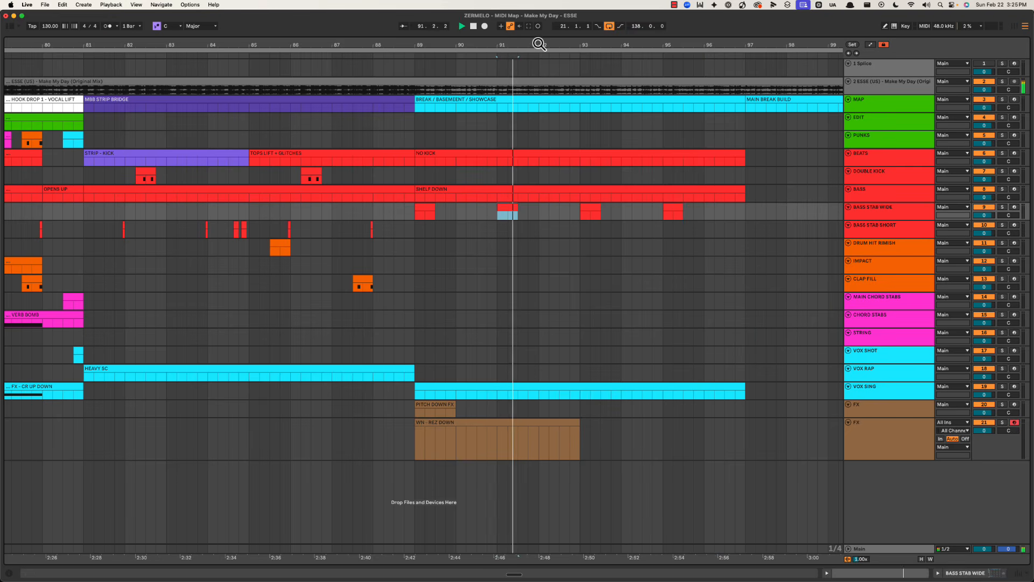
{"action": "left_click_drag", "start_coordinate": [538, 44], "coordinate": [538, 41]}
{"action": "scroll", "coordinate": [443, 277], "scroll_direction": "right", "scroll_amount": 1}
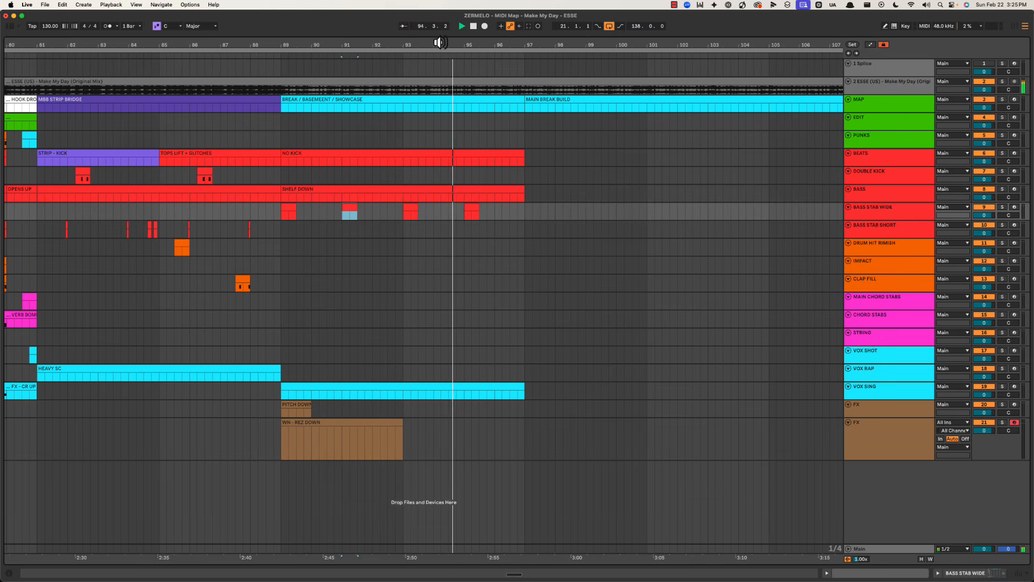
{"action": "key", "text": "space"}
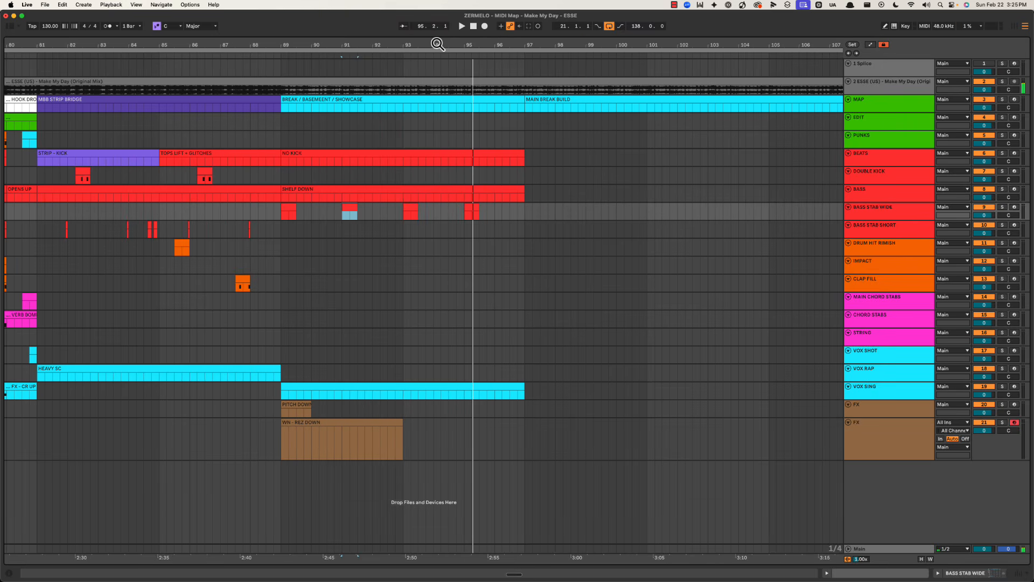
Step: Insert a MIDI track below STRING, name it PAD and color it pink
{"action": "left_click", "coordinate": [883, 337]}
{"action": "key", "text": "super+shift+t"}
{"action": "key", "text": "super+r"}
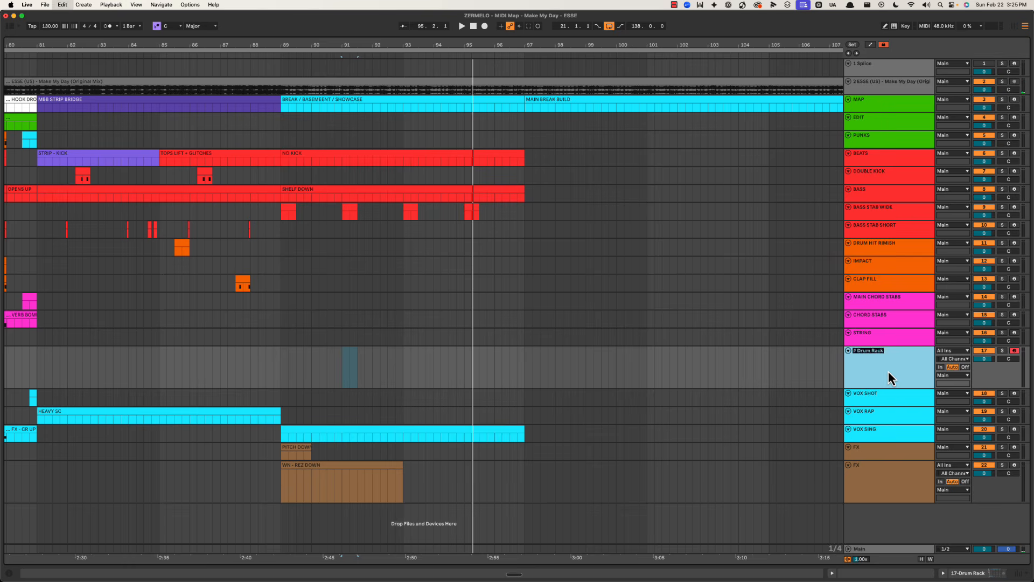
{"action": "right_click", "coordinate": [889, 378]}
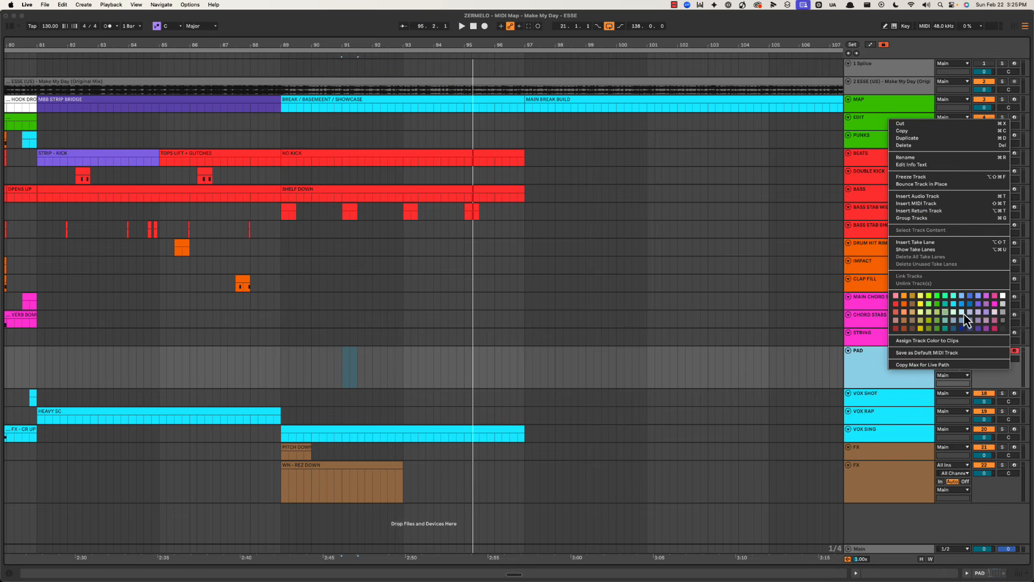
{"action": "left_click", "coordinate": [995, 305]}
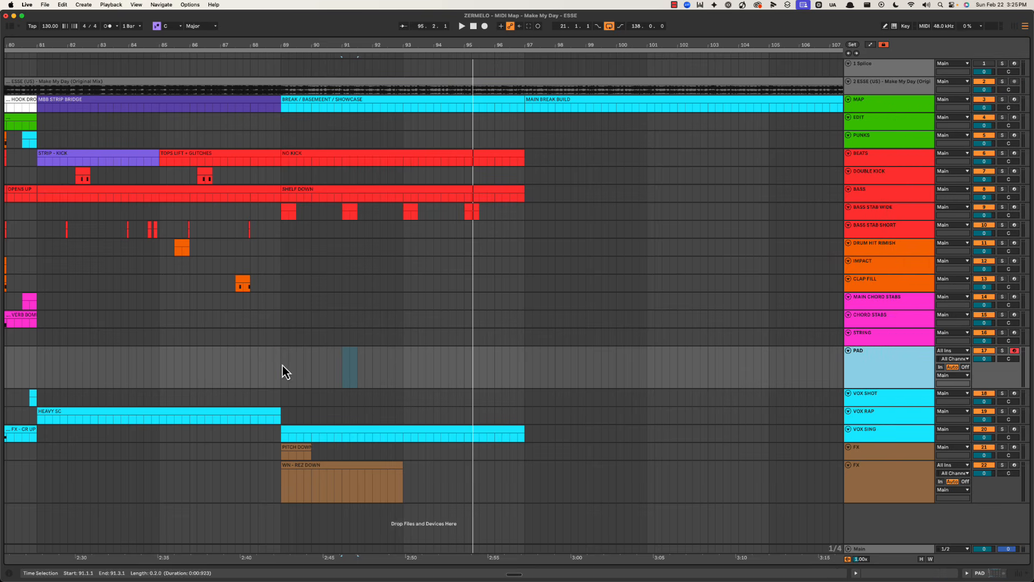
Step: Create an empty MIDI clip across bars 89–97 on the PAD track and play through the section
{"action": "left_click_drag", "start_coordinate": [282, 366], "coordinate": [549, 367]}
{"action": "key", "text": "cmd+shift+m"}
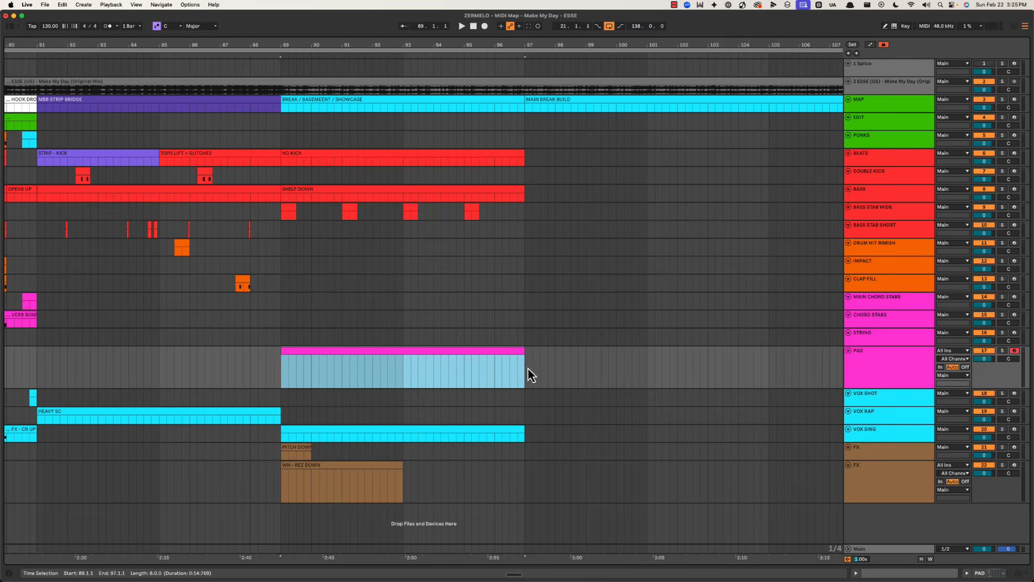
{"action": "left_click", "coordinate": [389, 372]}
{"action": "scroll", "coordinate": [396, 333], "scroll_direction": "right", "scroll_amount": 2}
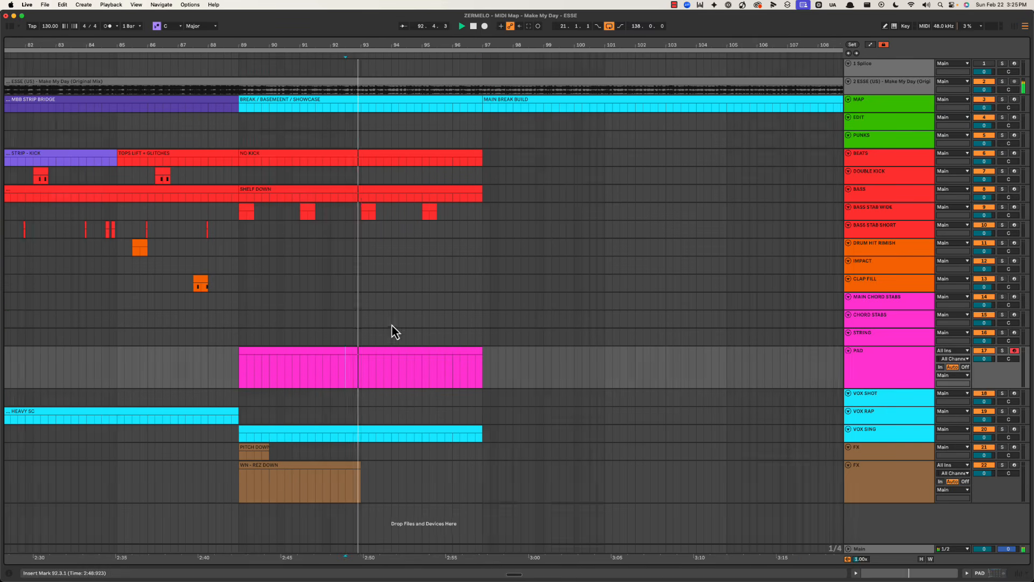
{"action": "left_click_drag", "start_coordinate": [370, 44], "coordinate": [370, 43]}
{"action": "scroll", "coordinate": [370, 43], "scroll_direction": "right", "scroll_amount": 2}
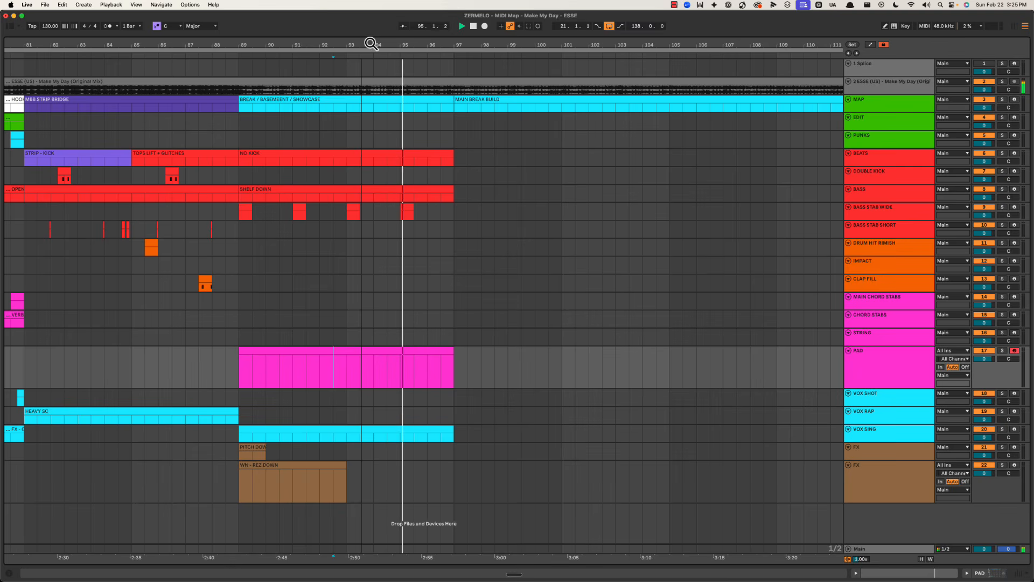
Step: Copy the PAD clip to bars 89–97 on the STRING track and play from just before bar 89
{"action": "left_click", "coordinate": [874, 333]}
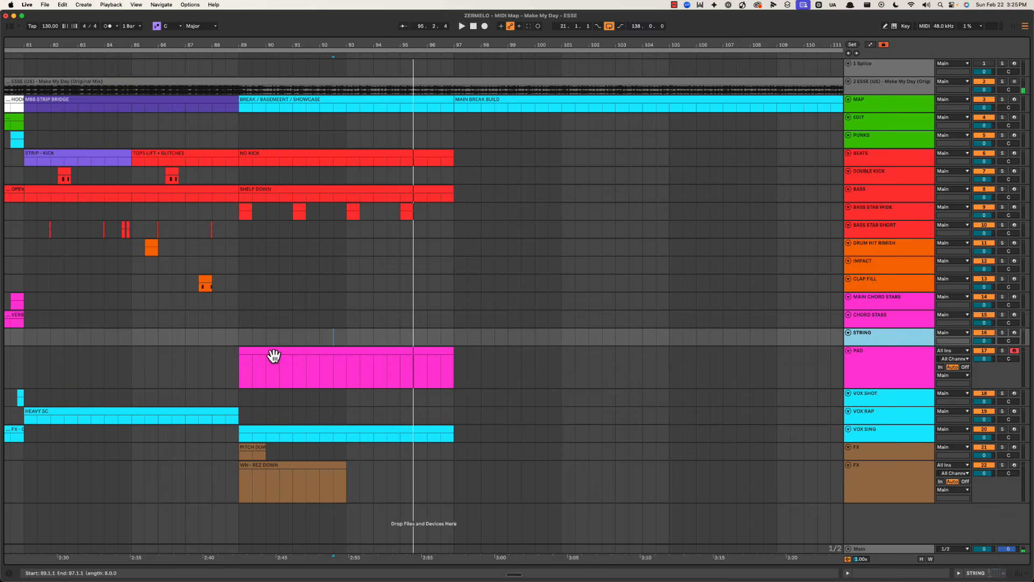
{"action": "left_click_drag", "start_coordinate": [274, 355], "coordinate": [280, 339]}
{"action": "left_click", "coordinate": [198, 333]}
{"action": "key", "text": "space"}
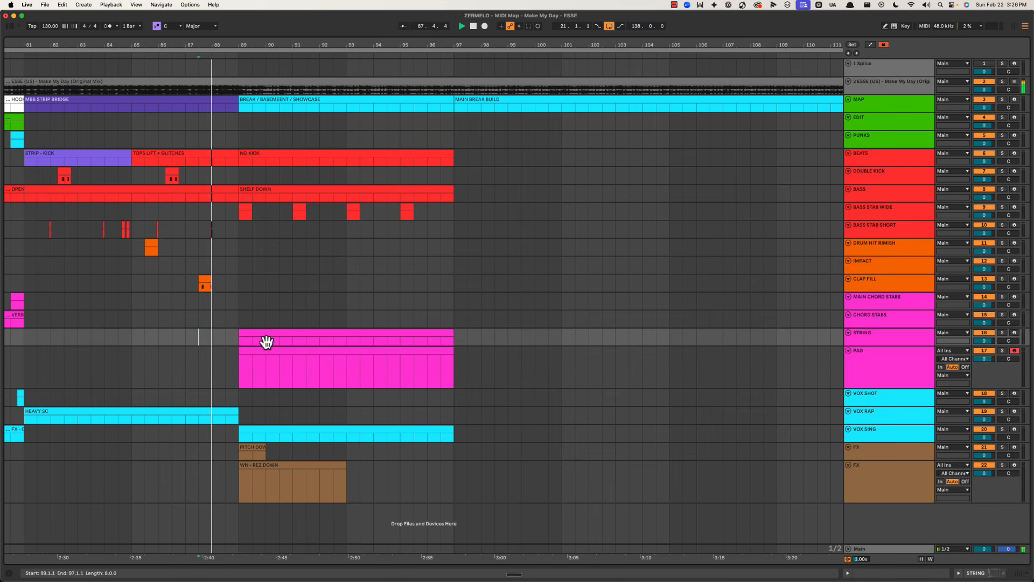
{"action": "left_click", "coordinate": [396, 317]}
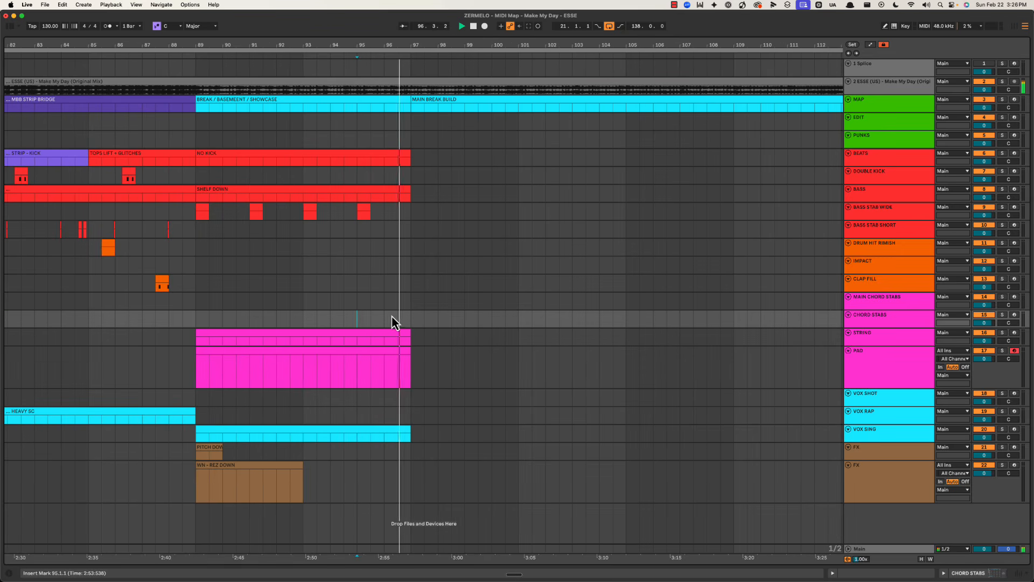
Step: Audition the section from bar 89 by boosting band 4 of the Main track's first EQ Eight by 14.8 dB at 496 Hz, Q 1.52, then disable the band
{"action": "left_click", "coordinate": [351, 355]}
{"action": "key", "text": "space"}
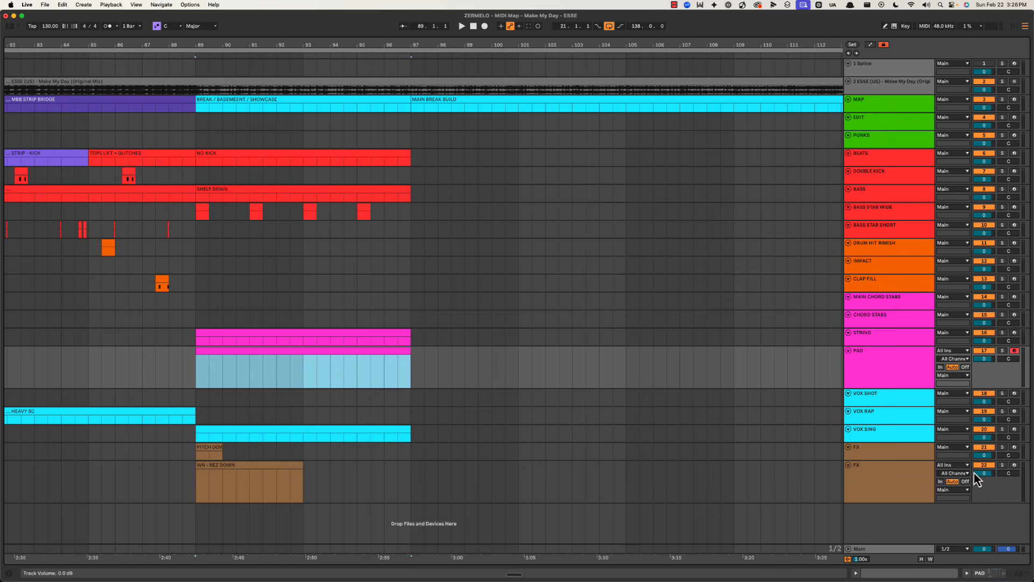
{"action": "double_click", "coordinate": [871, 549]}
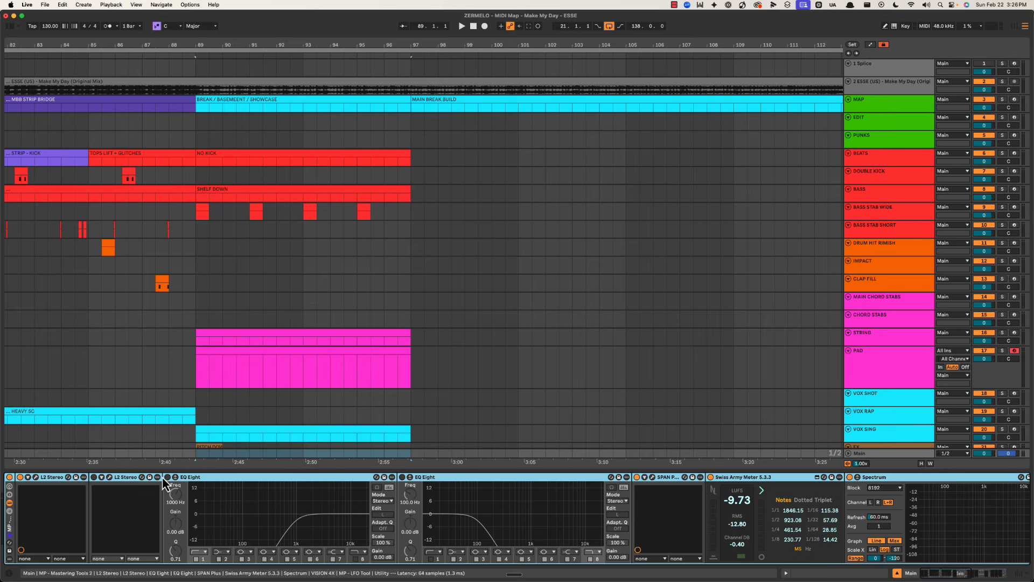
{"action": "key", "text": "space"}
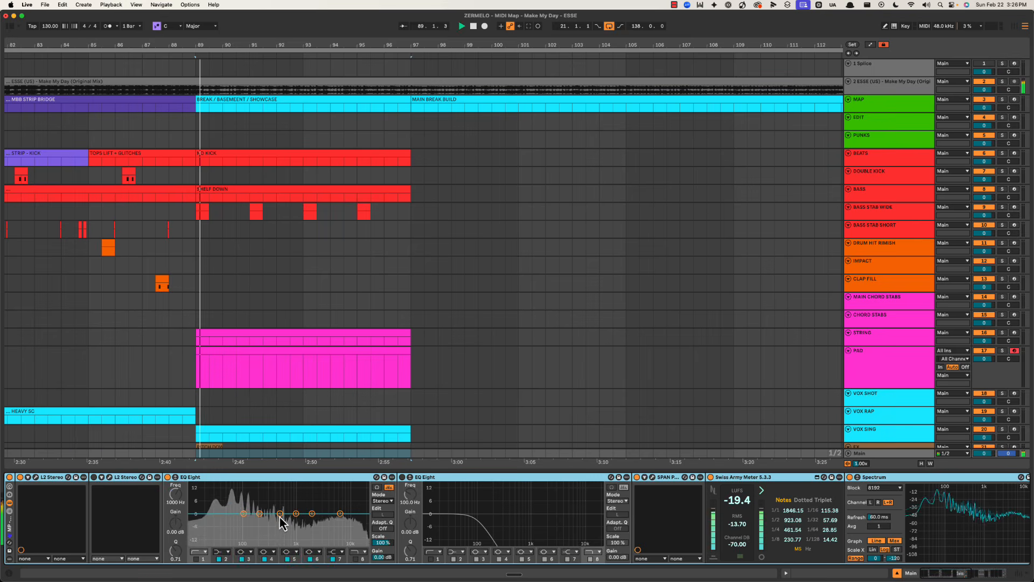
{"action": "left_click_drag", "start_coordinate": [280, 513], "coordinate": [283, 485]}
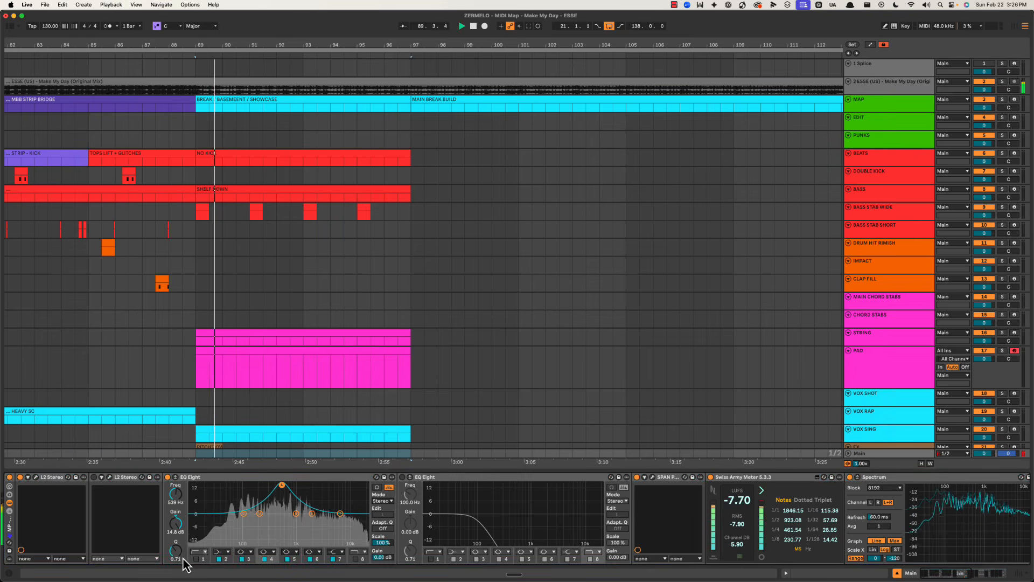
{"action": "left_click_drag", "start_coordinate": [178, 553], "coordinate": [178, 541]}
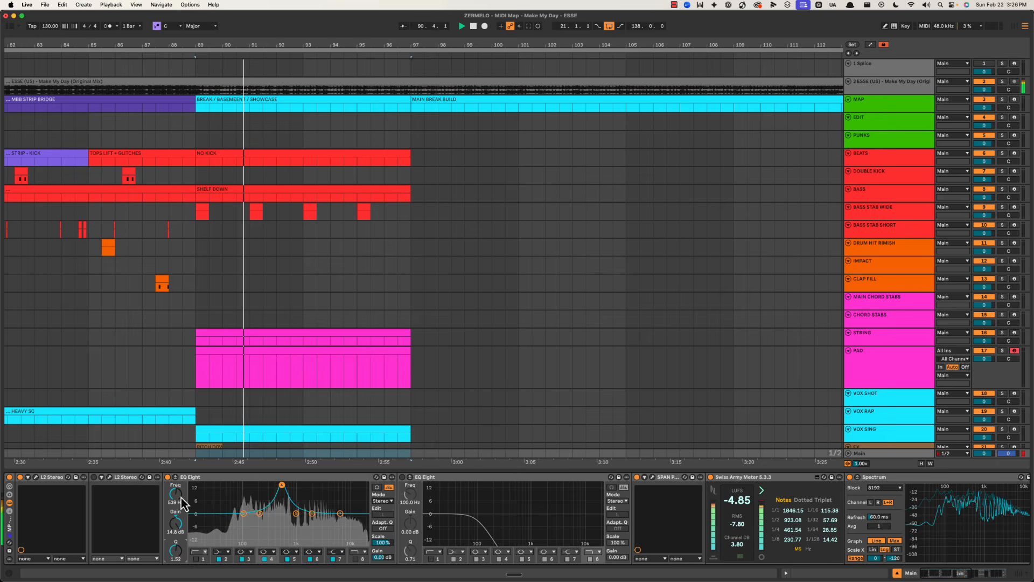
{"action": "left_click_drag", "start_coordinate": [180, 495], "coordinate": [181, 498]}
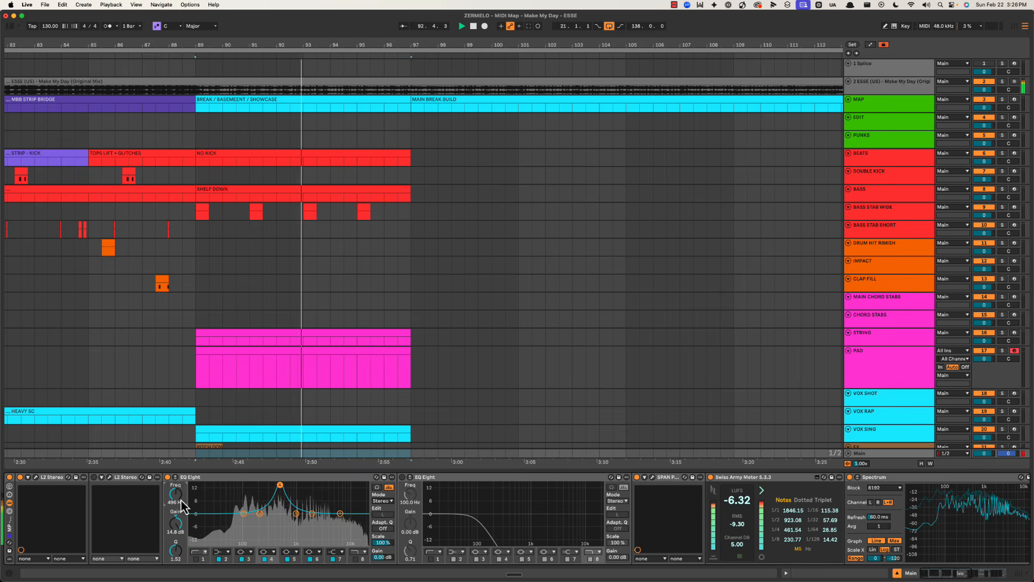
{"action": "left_click", "coordinate": [264, 558]}
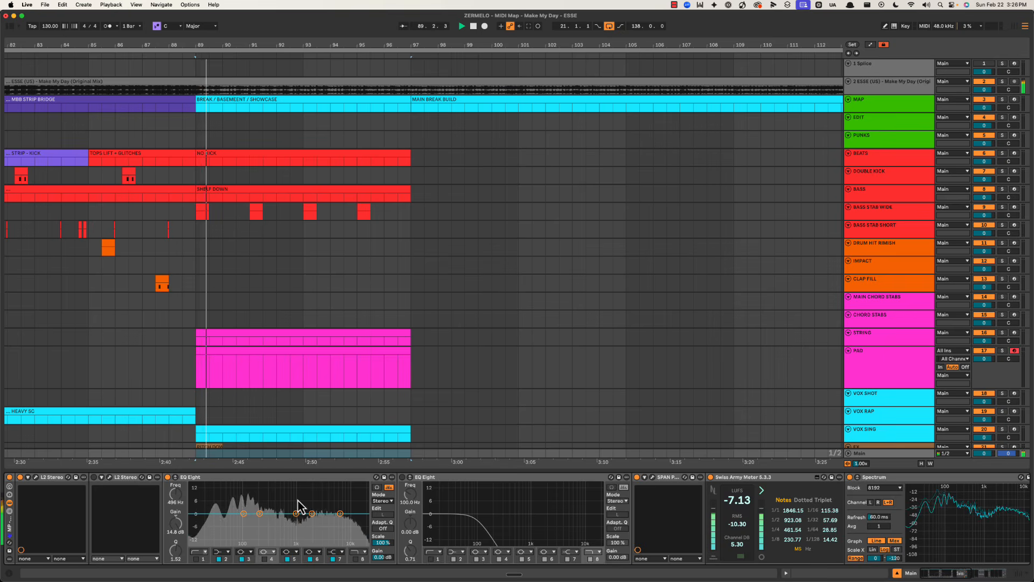
Step: Boost band 5 of the Main track's first EQ Eight by 8.79 dB at 505 Hz while listening to the end of the section
{"action": "left_click", "coordinate": [300, 386]}
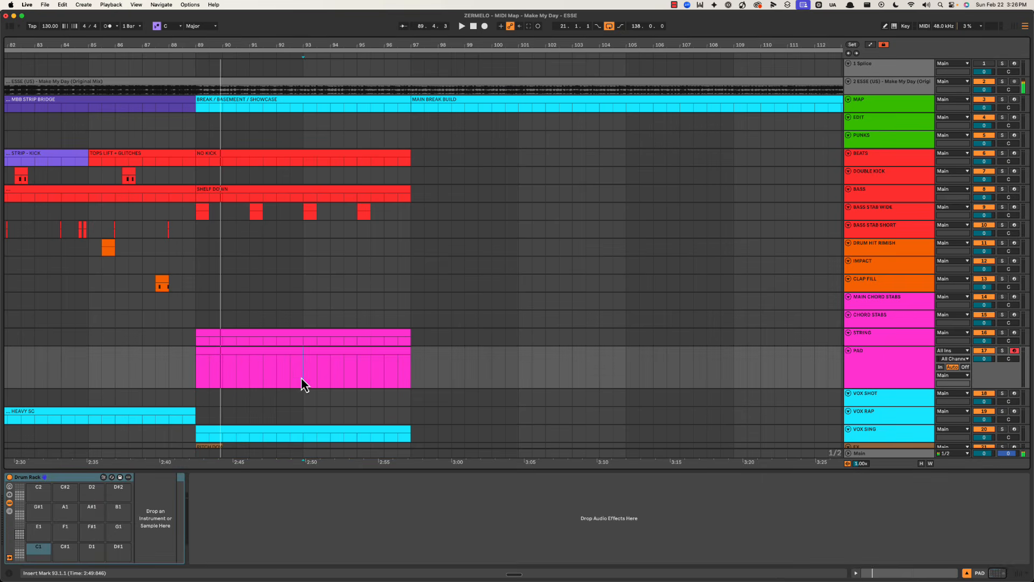
{"action": "left_click", "coordinate": [883, 453]}
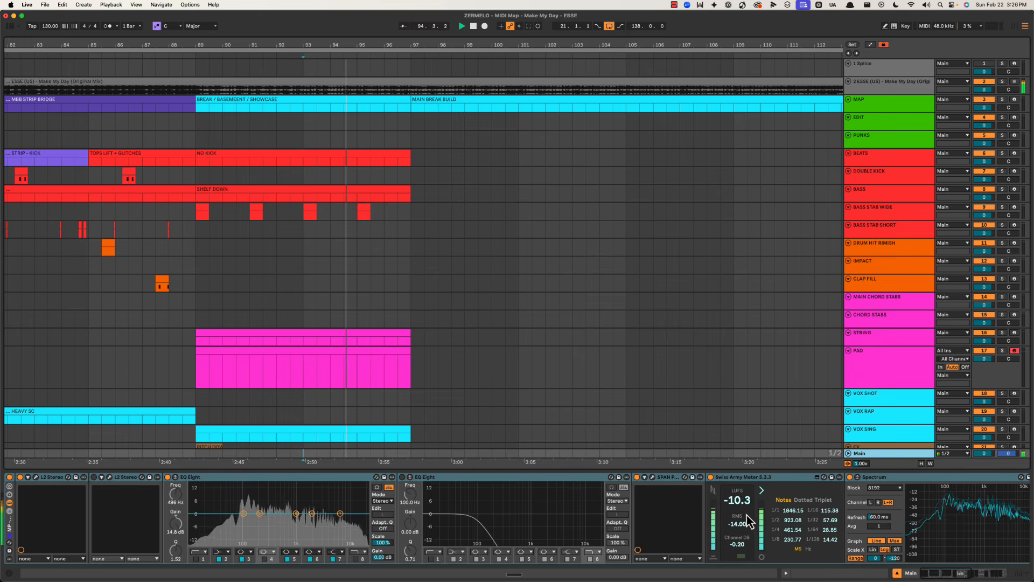
{"action": "left_click", "coordinate": [297, 514]}
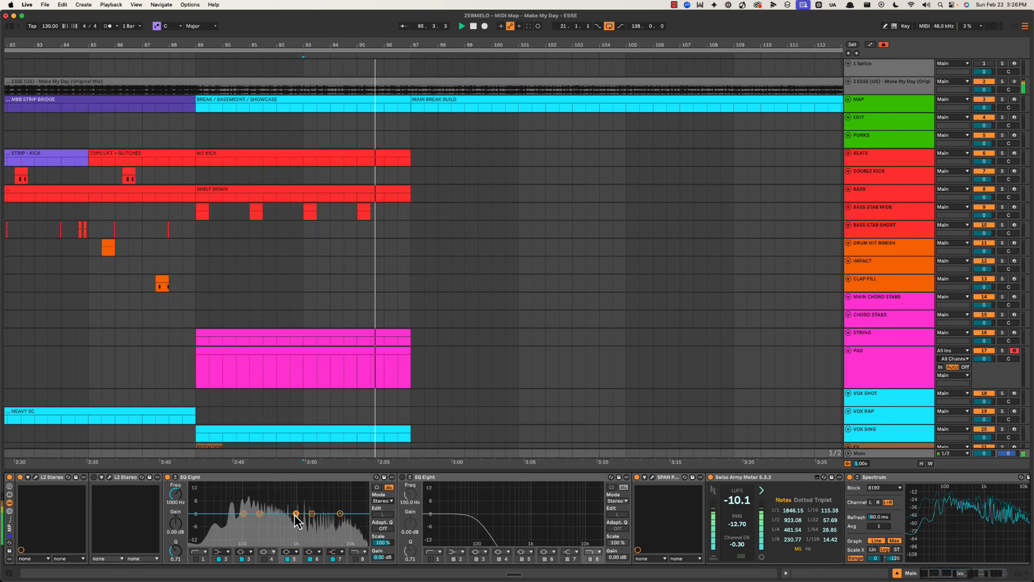
{"action": "left_click_drag", "start_coordinate": [296, 514], "coordinate": [279, 497]}
{"action": "key", "text": "space"}
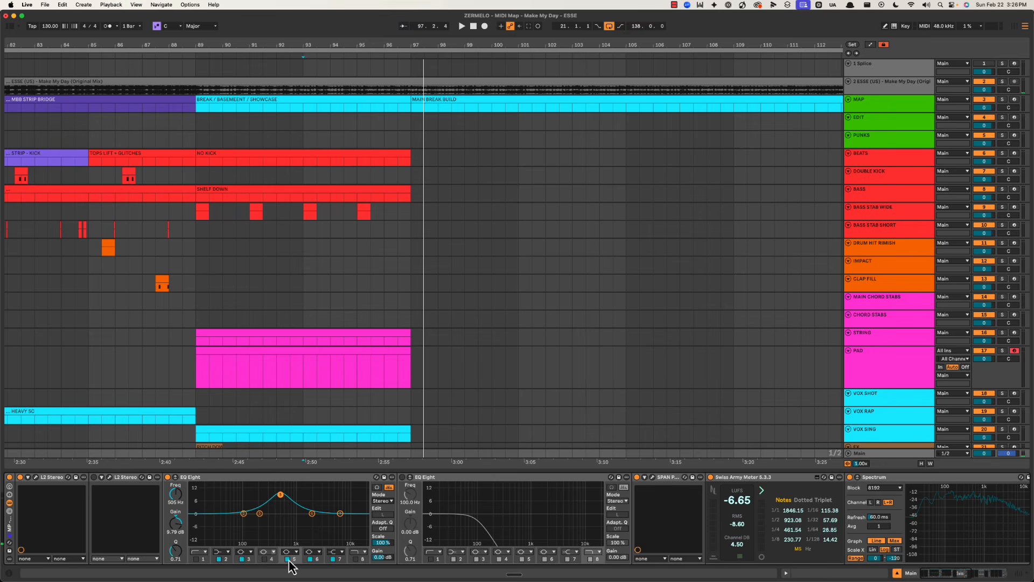
Step: Hide the device view, play from bar 96, and duplicate the STRING, PAD and VOX SING clips into bars 97–105
{"action": "key", "text": "alt+super+l"}
{"action": "left_click", "coordinate": [387, 410]}
{"action": "key", "text": "space"}
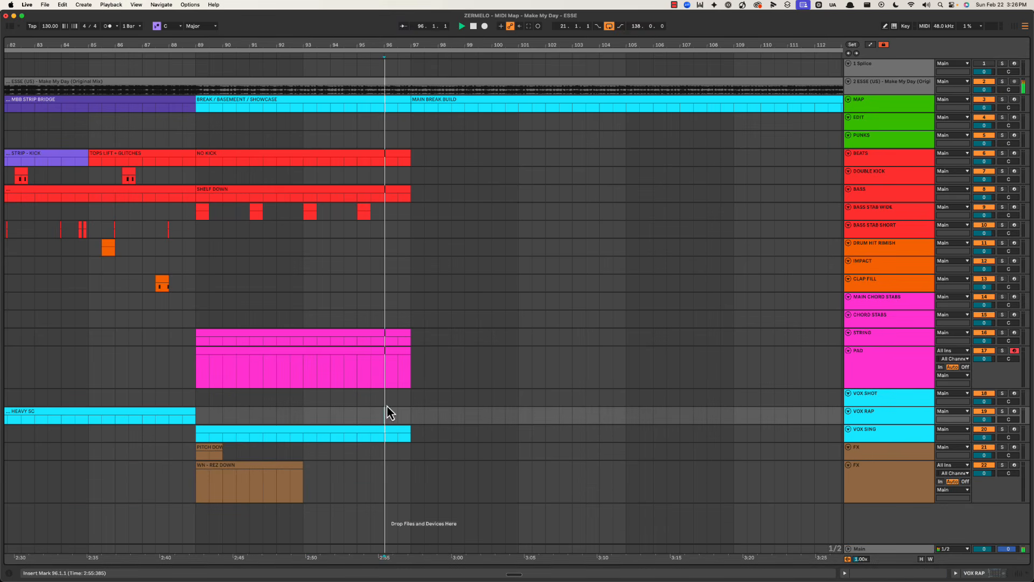
{"action": "scroll", "coordinate": [393, 383], "scroll_direction": "left", "scroll_amount": 3}
{"action": "left_click_drag", "start_coordinate": [542, 44], "coordinate": [542, 42]}
{"action": "key", "text": "space"}
{"action": "left_click_drag", "start_coordinate": [371, 357], "coordinate": [381, 339]}
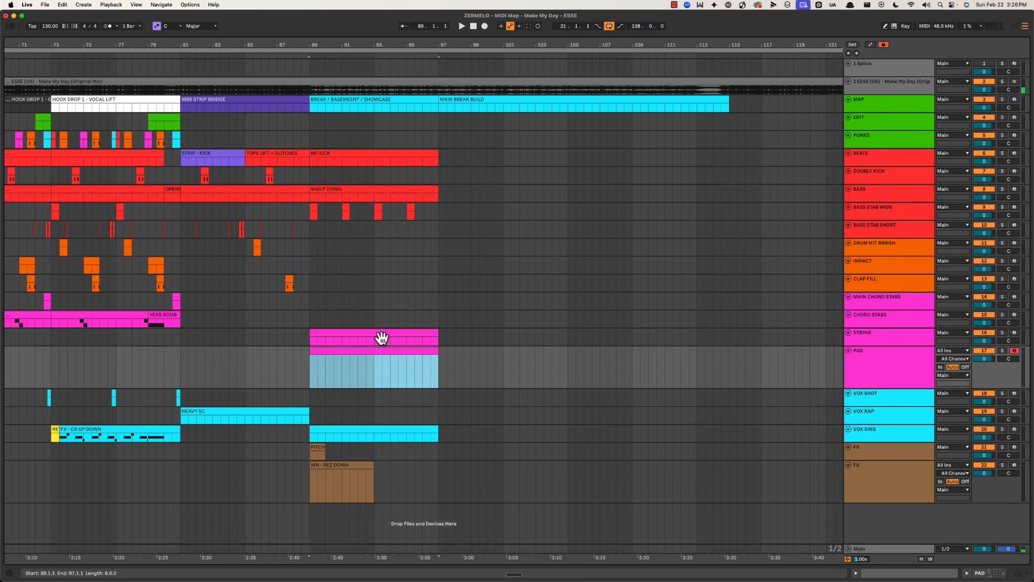
{"action": "key", "text": "super+d"}
{"action": "left_click", "coordinate": [381, 434]}
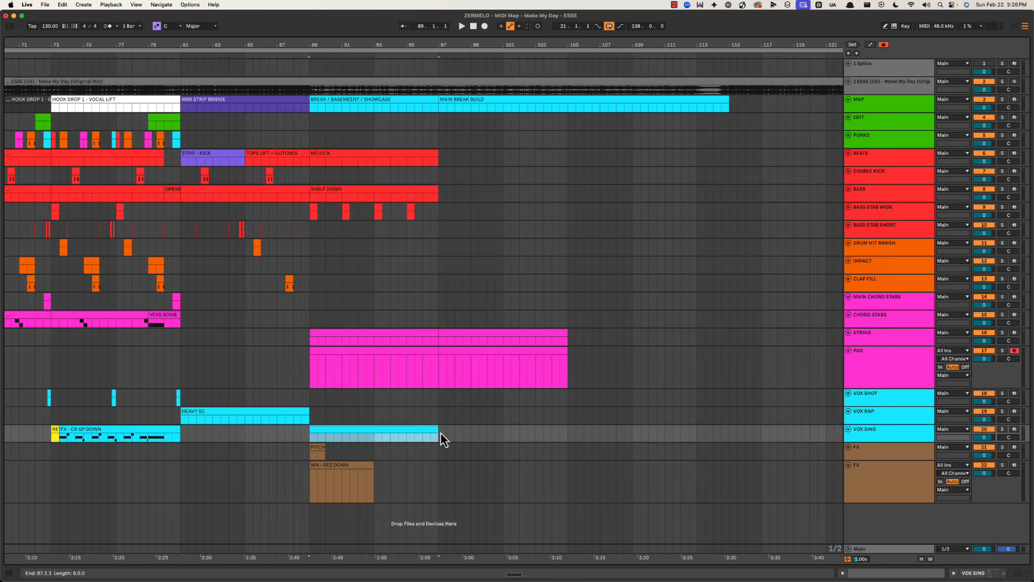
{"action": "key", "text": "super+d"}
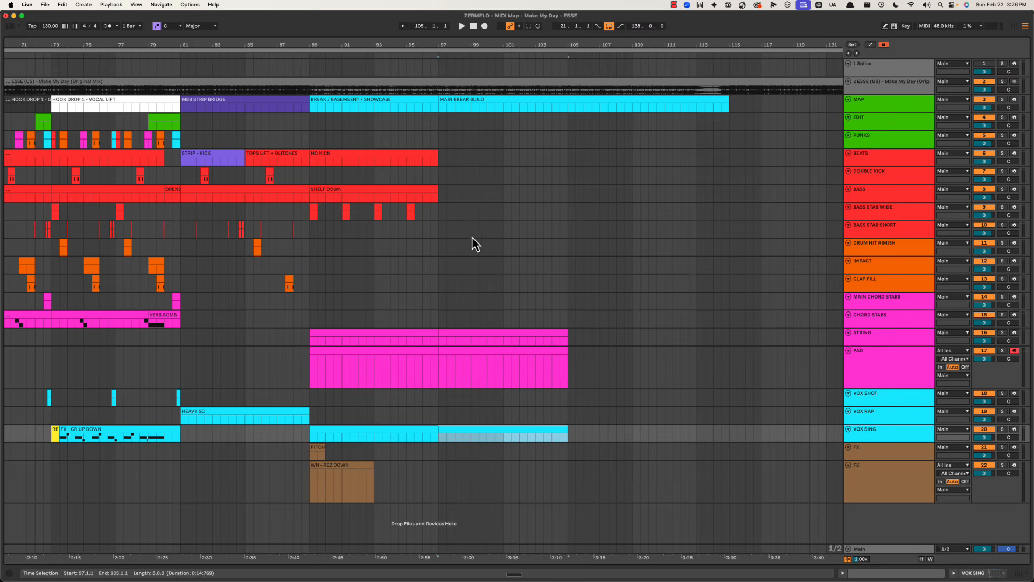
Step: Switch to Google Docs in Chrome and review the V-taper items under MAIN BREAK & BUILD (MBB) in the HD2 Formula Cheat Sheet
{"action": "left_click_drag", "start_coordinate": [195, 130], "coordinate": [752, 151]}
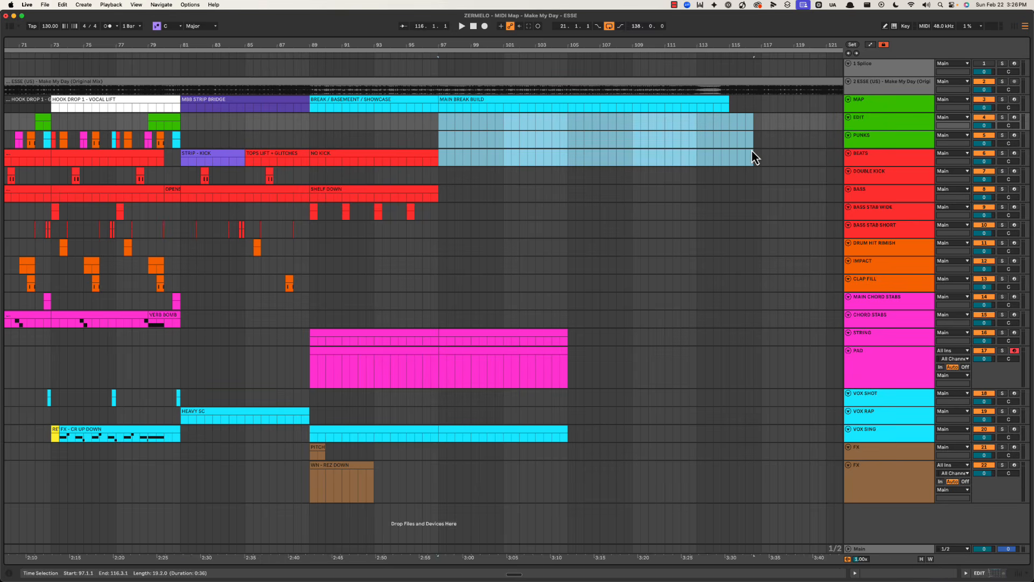
{"action": "left_click", "coordinate": [438, 124]}
{"action": "key", "text": "super+Tab"}
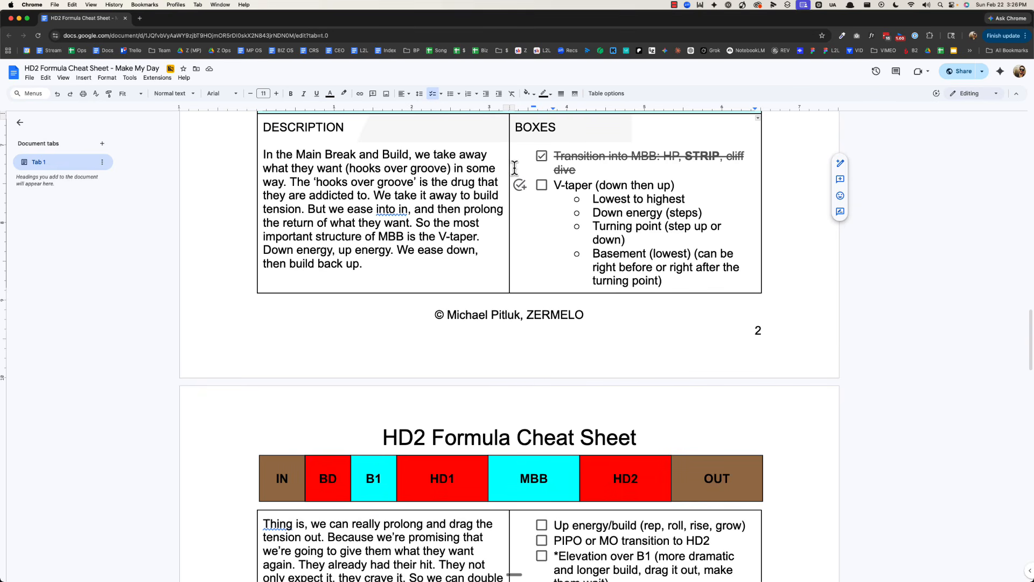
{"action": "scroll", "coordinate": [616, 236], "scroll_direction": "up", "scroll_amount": 1}
{"action": "left_click", "coordinate": [668, 206]}
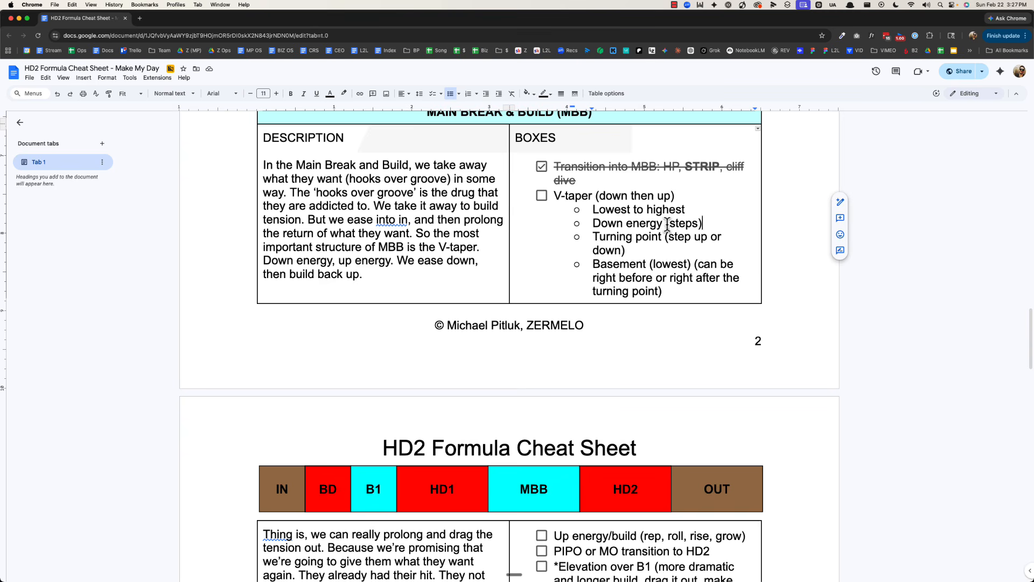
Step: Convert the V-taper sub-bullets under MAIN BREAK & BUILD into a checklist and tick off "Down energy (steps)"
{"action": "key", "text": "shift+Home"}
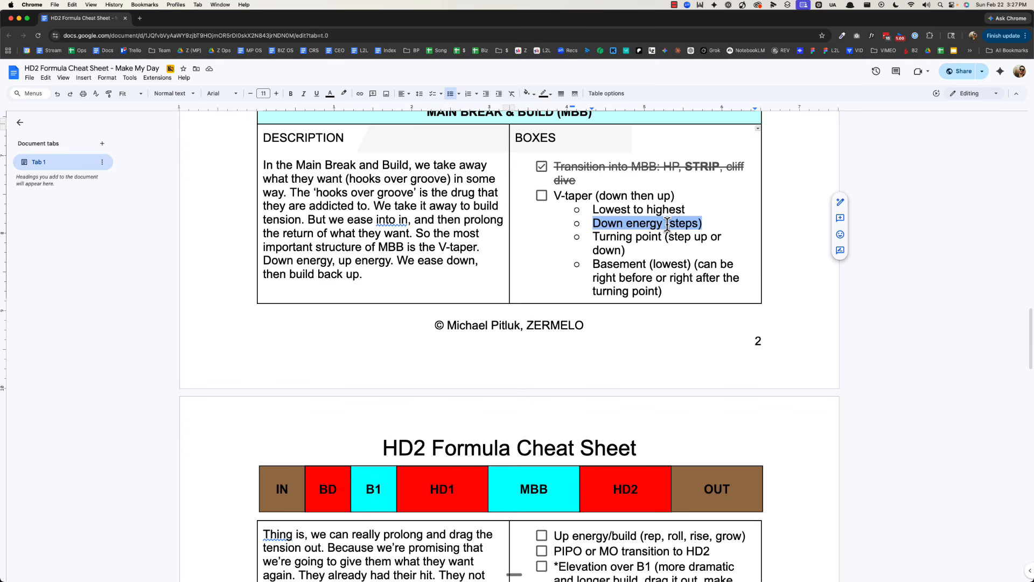
{"action": "key", "text": "super+shift+9"}
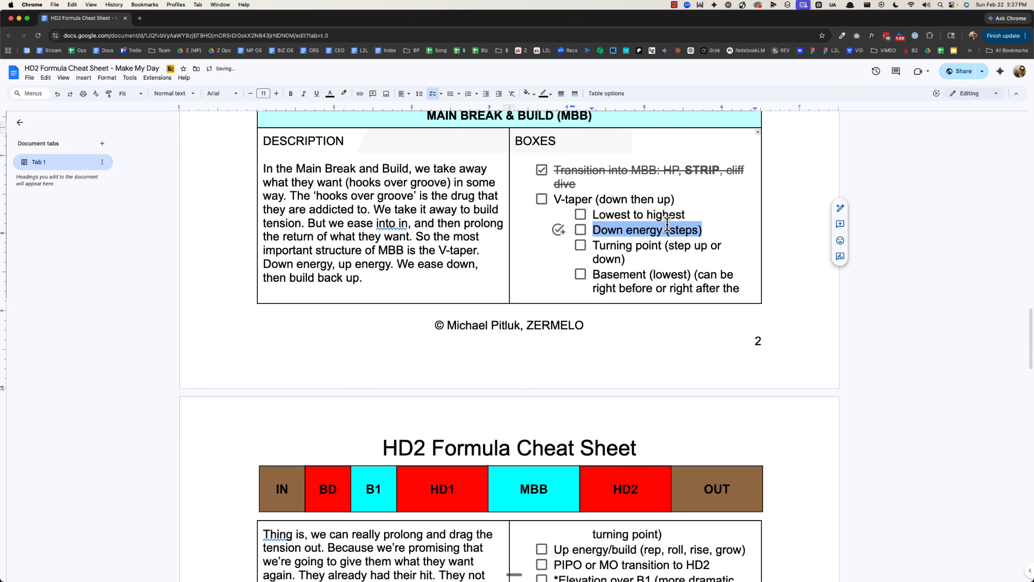
{"action": "left_click", "coordinate": [577, 233]}
{"action": "left_click", "coordinate": [632, 254]}
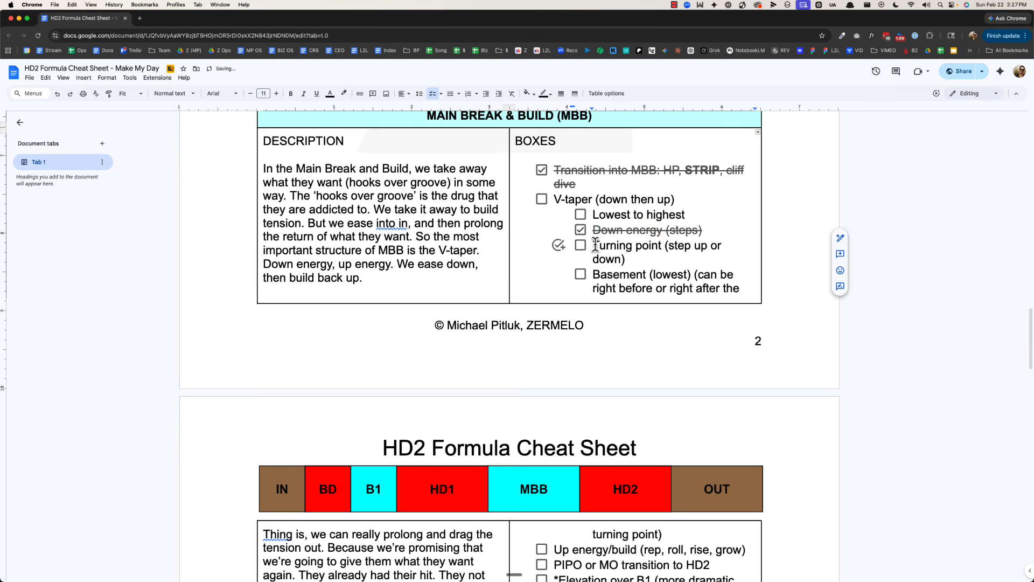
{"action": "left_click_drag", "start_coordinate": [595, 245], "coordinate": [643, 254]}
Step: Switch to Ableton Live and increase the height of the Make My Day (Original Mix) track to show its waveform
{"action": "key", "text": "super+Tab"}
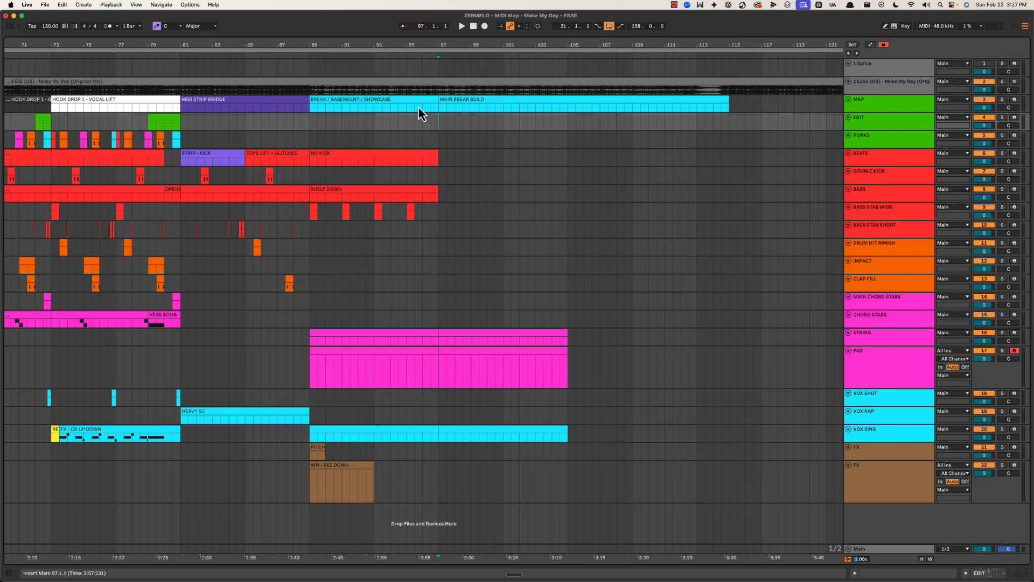
{"action": "left_click_drag", "start_coordinate": [251, 102], "coordinate": [718, 128]}
{"action": "key", "text": "super+z"}
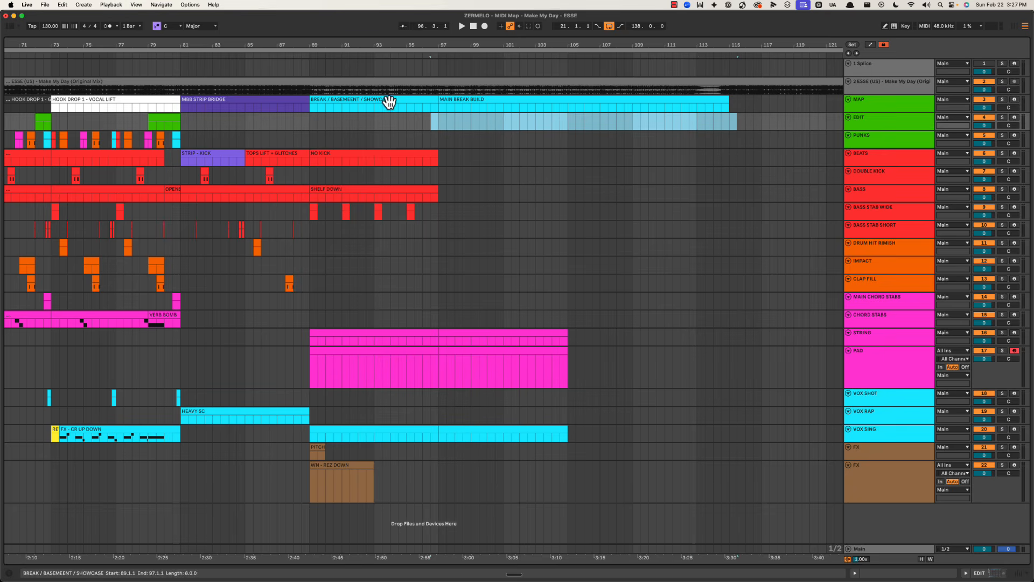
{"action": "left_click", "coordinate": [421, 91]}
{"action": "key", "text": "plus"}
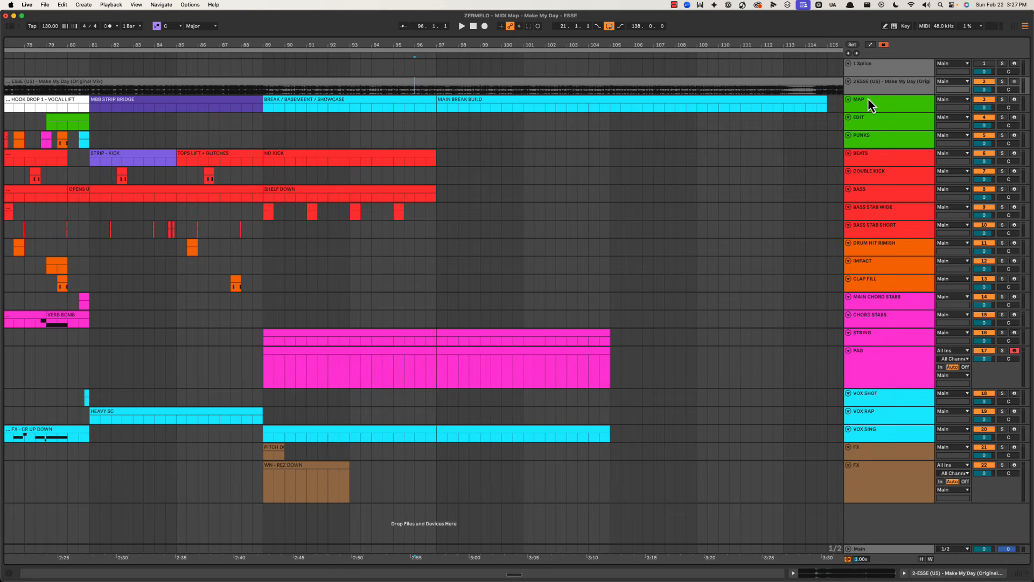
{"action": "left_click_drag", "start_coordinate": [870, 95], "coordinate": [878, 169]}
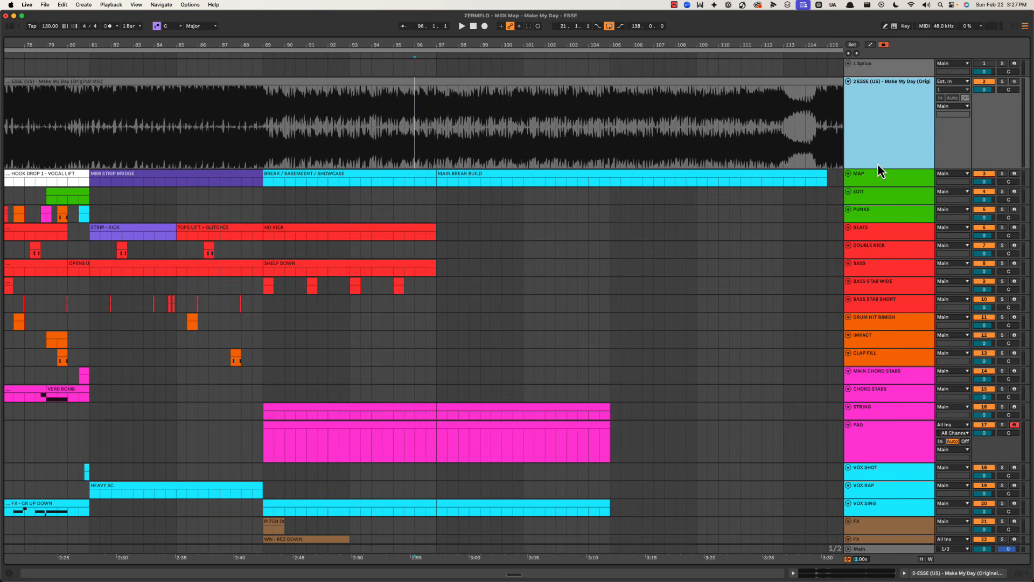
Step: Play from bar 96 and duplicate the SHELF DOWN clip on the BASS track into bars 97–105
{"action": "left_click_drag", "start_coordinate": [459, 48], "coordinate": [462, 44]}
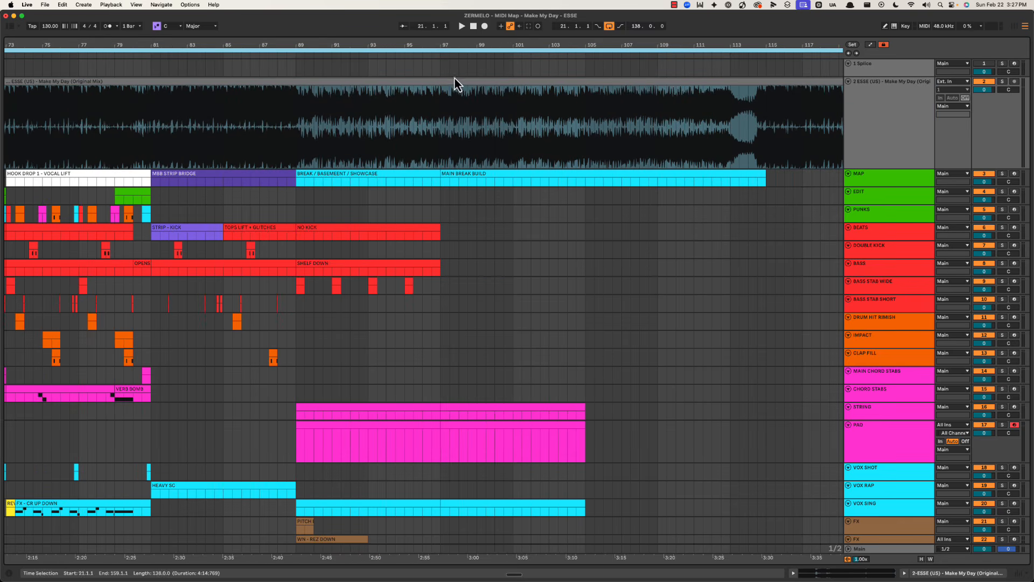
{"action": "left_click", "coordinate": [431, 111]}
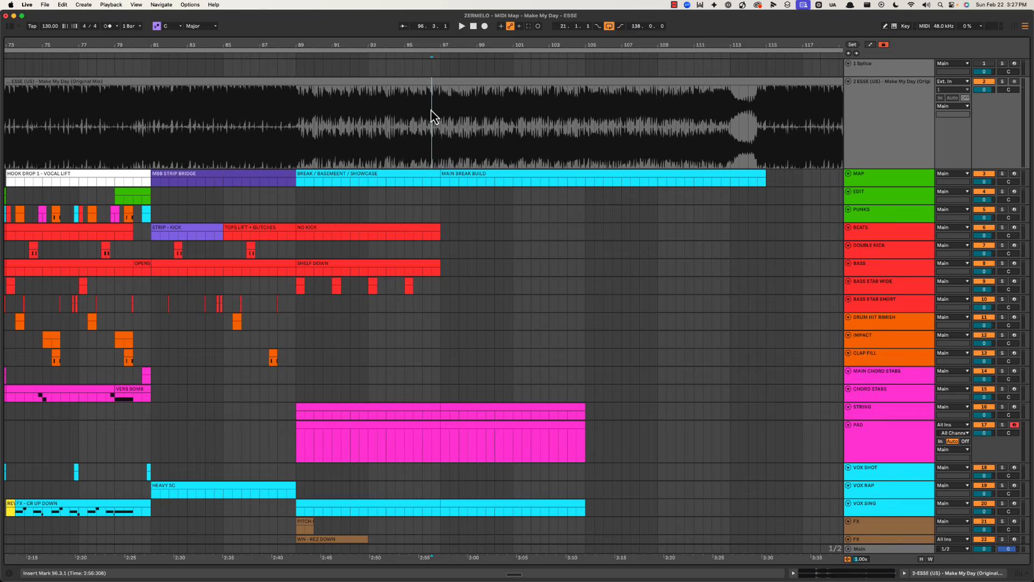
{"action": "key", "text": "Left"}
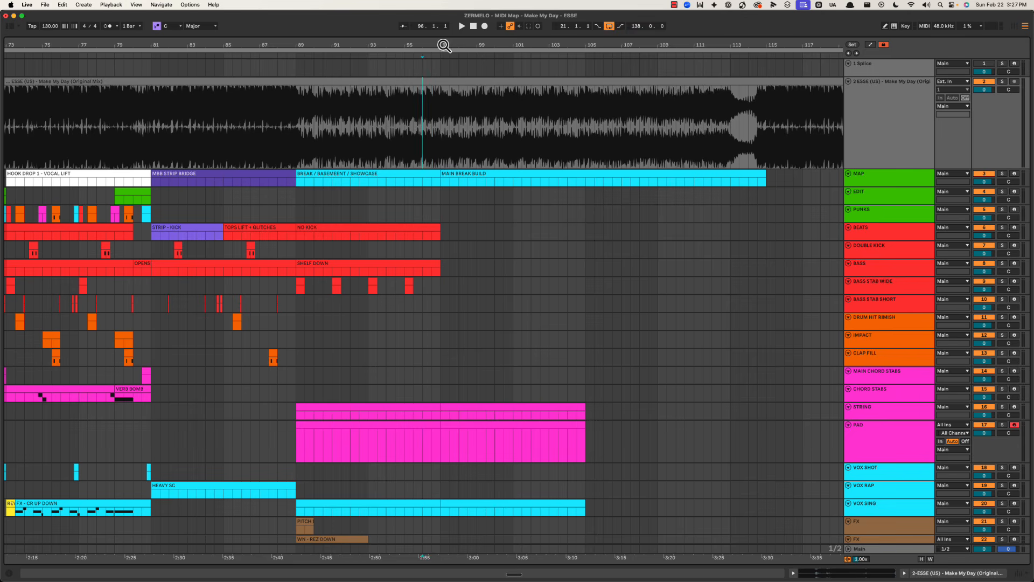
{"action": "left_click_drag", "start_coordinate": [444, 45], "coordinate": [444, 50]}
{"action": "key", "text": "space"}
{"action": "scroll", "coordinate": [472, 232], "scroll_direction": "down", "scroll_amount": 3}
{"action": "scroll", "coordinate": [473, 233], "scroll_direction": "left", "scroll_amount": 1}
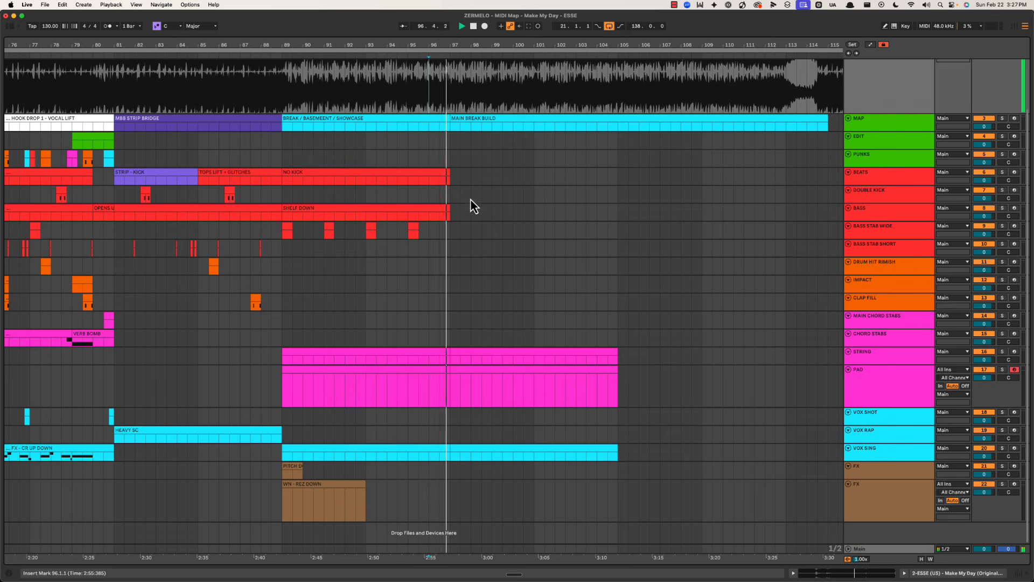
{"action": "left_click", "coordinate": [439, 213]}
{"action": "key", "text": "ctrl+d"}
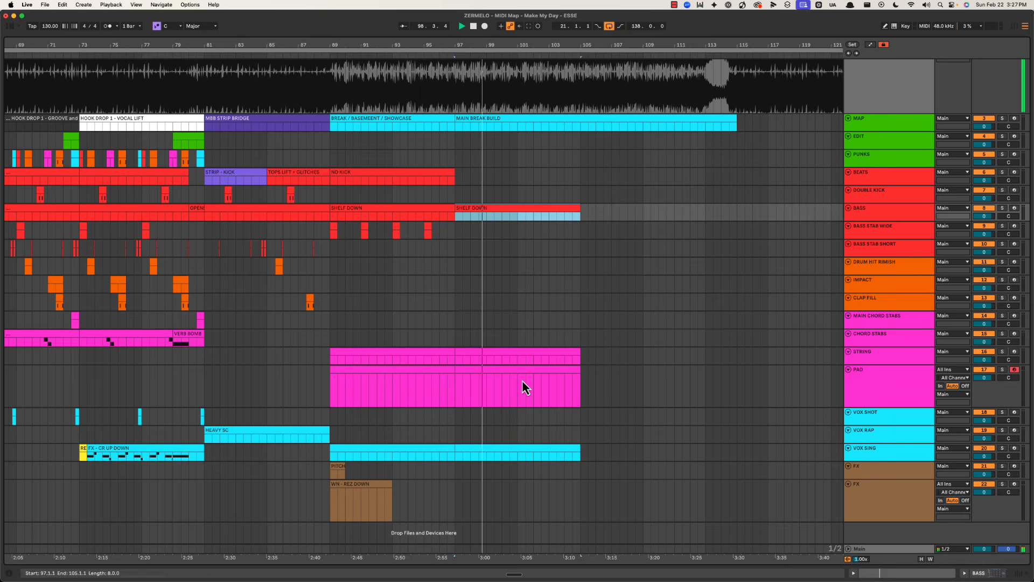
Step: Name the VOX SING clip at bar 97 VOX REP
{"action": "left_click", "coordinate": [494, 452]}
{"action": "type", "text": "VOX REP"}
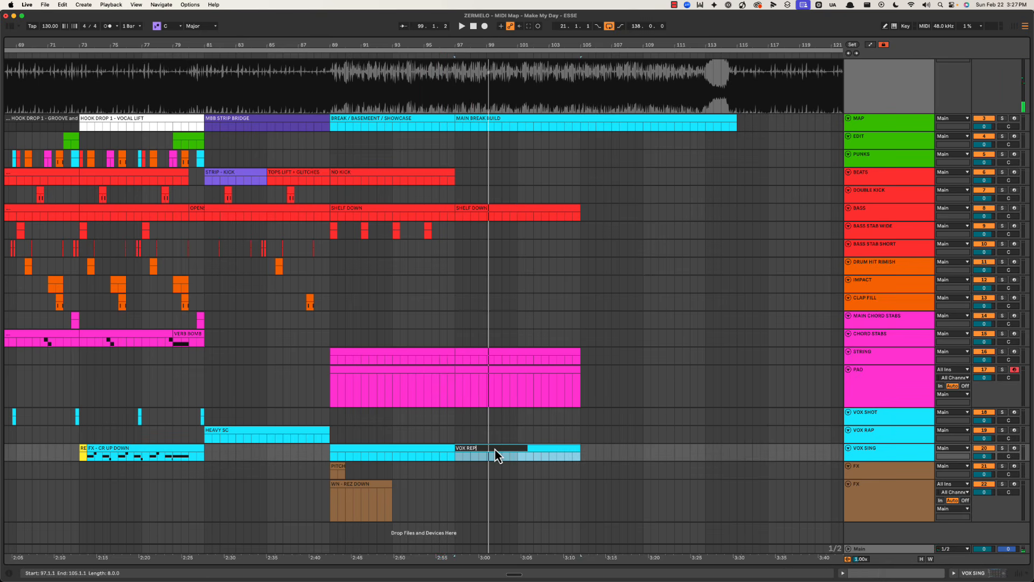
{"action": "key", "text": "Return"}
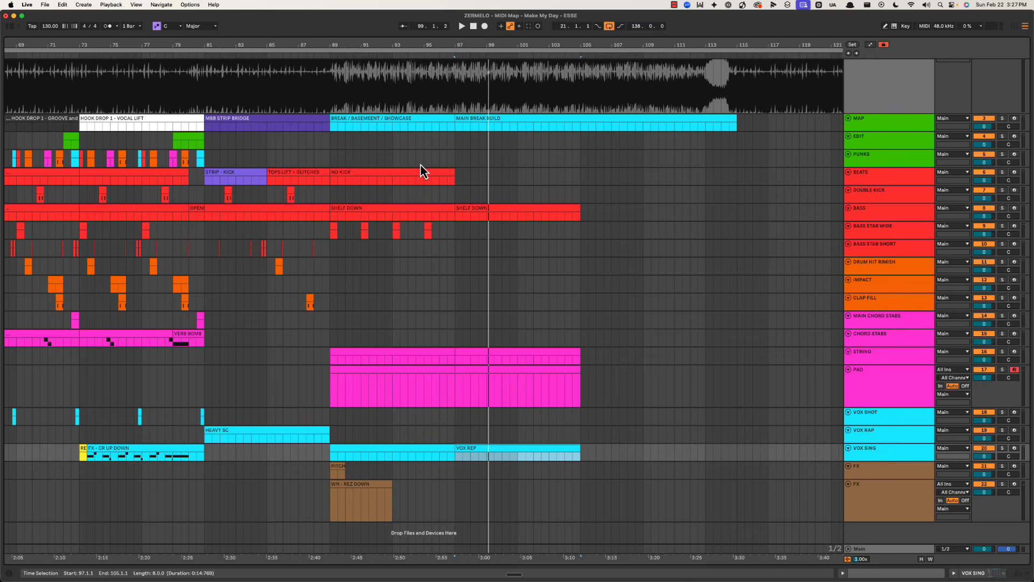
Step: Rename the BEATS clip at bar 89 NO KICK TOPS, duplicate it into bars 97–105, and play from bar 97
{"action": "left_click", "coordinate": [438, 180]}
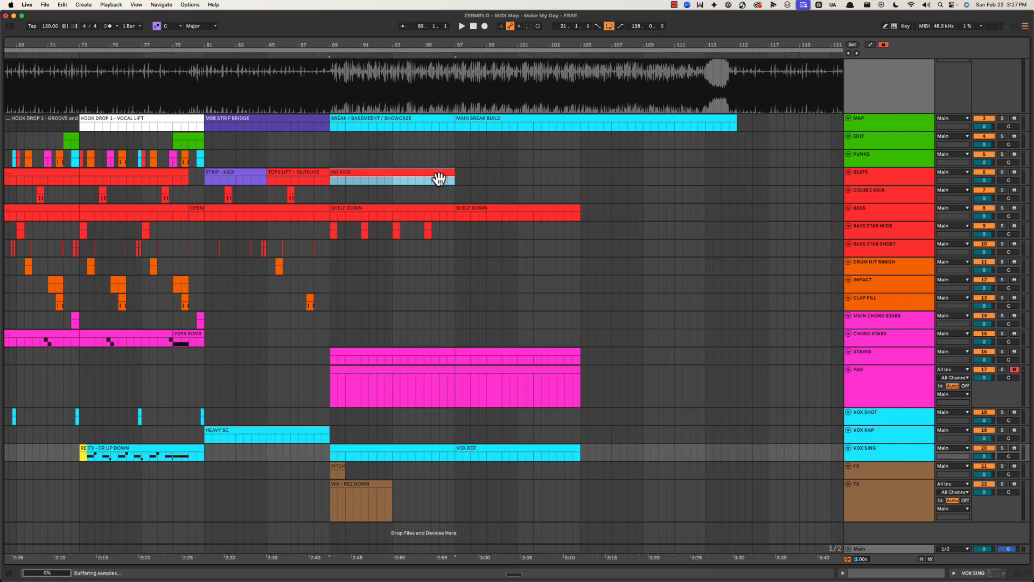
{"action": "key", "text": "super+d"}
{"action": "left_click", "coordinate": [412, 178]}
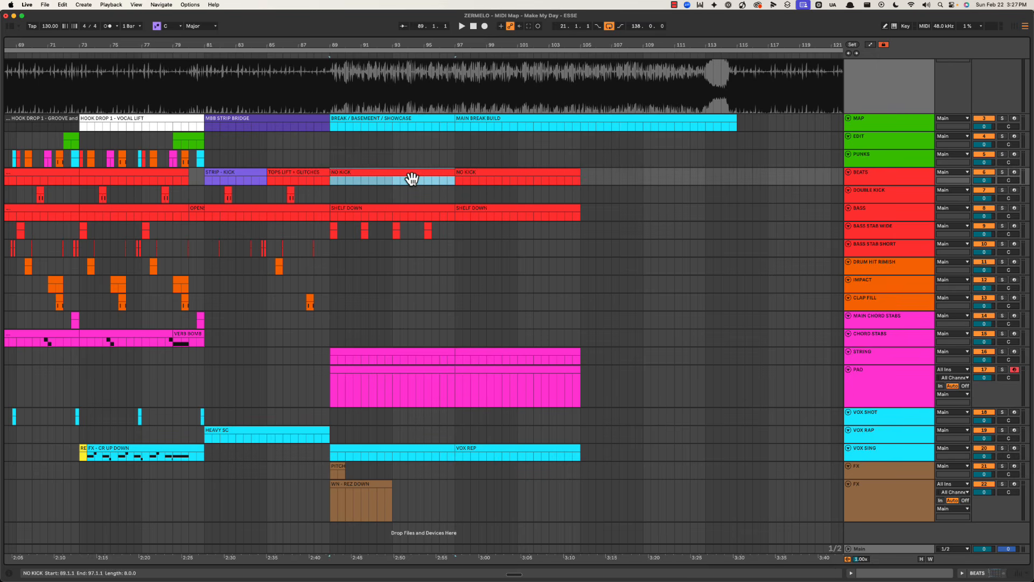
{"action": "type", "text": "S"}
{"action": "key", "text": "Return"}
{"action": "key", "text": "super+d"}
{"action": "key", "text": "space"}
{"action": "scroll", "coordinate": [453, 201], "scroll_direction": "left", "scroll_amount": 1}
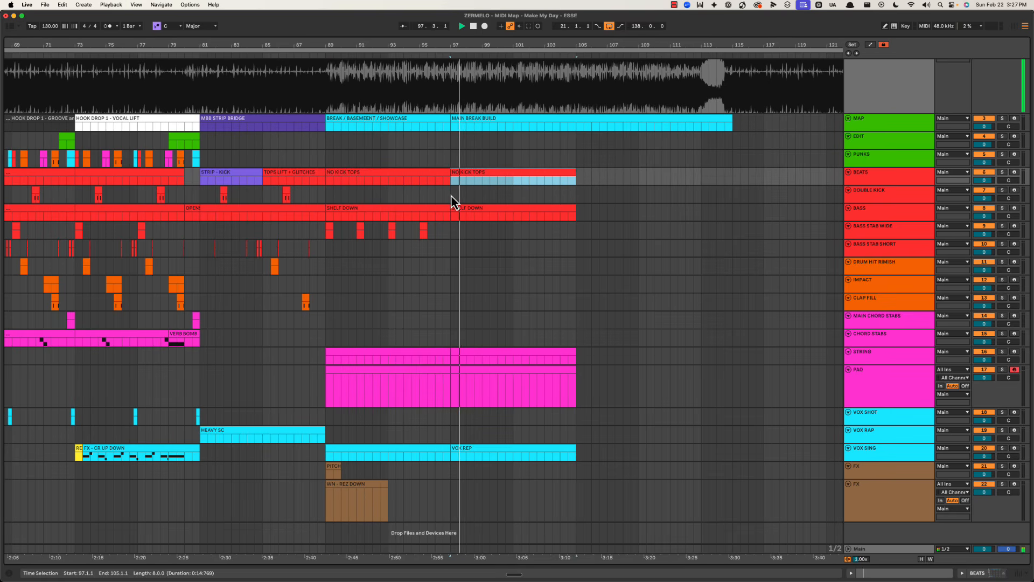
Step: Copy the one-bar PITCH clip on the FX track from bar 89 to bar 97 and listen to the transition
{"action": "left_click_drag", "start_coordinate": [335, 469], "coordinate": [458, 473]}
{"action": "key", "text": "space"}
{"action": "key", "text": "space"}
{"action": "scroll", "coordinate": [452, 169], "scroll_direction": "up", "scroll_amount": 3}
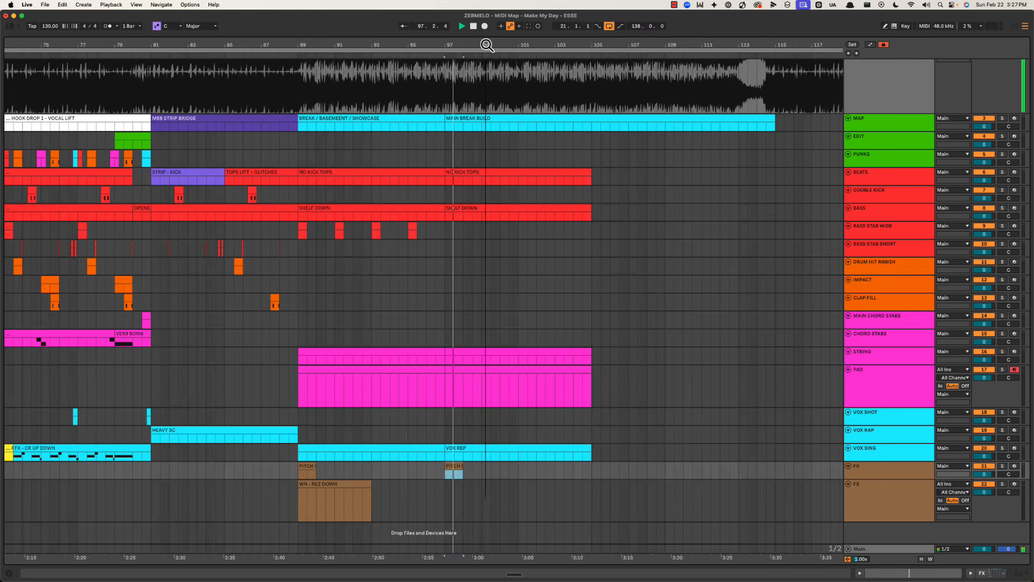
{"action": "scroll", "coordinate": [431, 220], "scroll_direction": "right", "scroll_amount": 1}
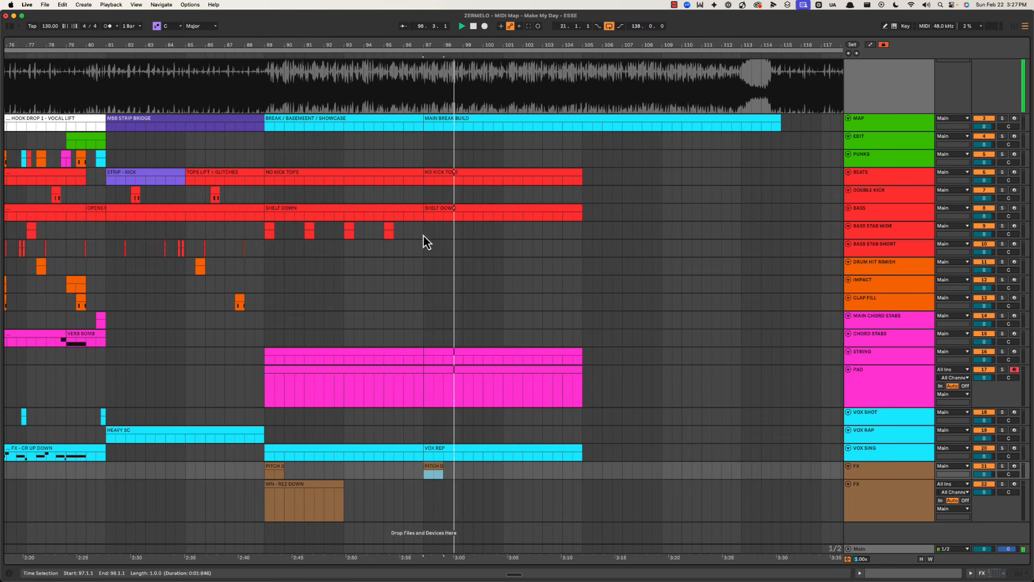
{"action": "key", "text": "space"}
Step: Duplicate the four BASS STAB WIDE clips from bars 89–97 into bars 97–105 and play from bar 97
{"action": "left_click_drag", "start_coordinate": [423, 234], "coordinate": [260, 231]}
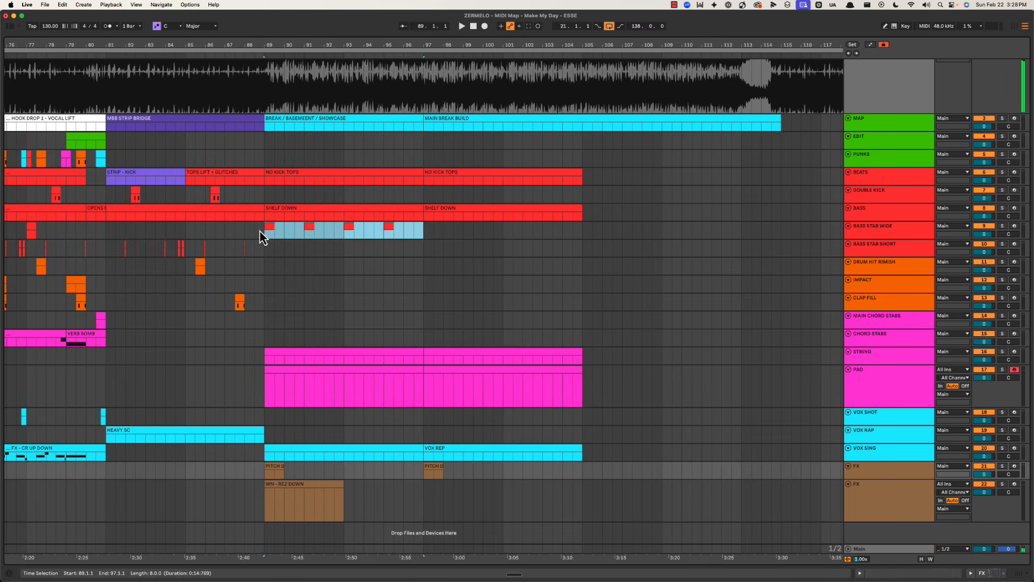
{"action": "key", "text": "super+d"}
{"action": "left_click", "coordinate": [428, 231]}
{"action": "key", "text": "space"}
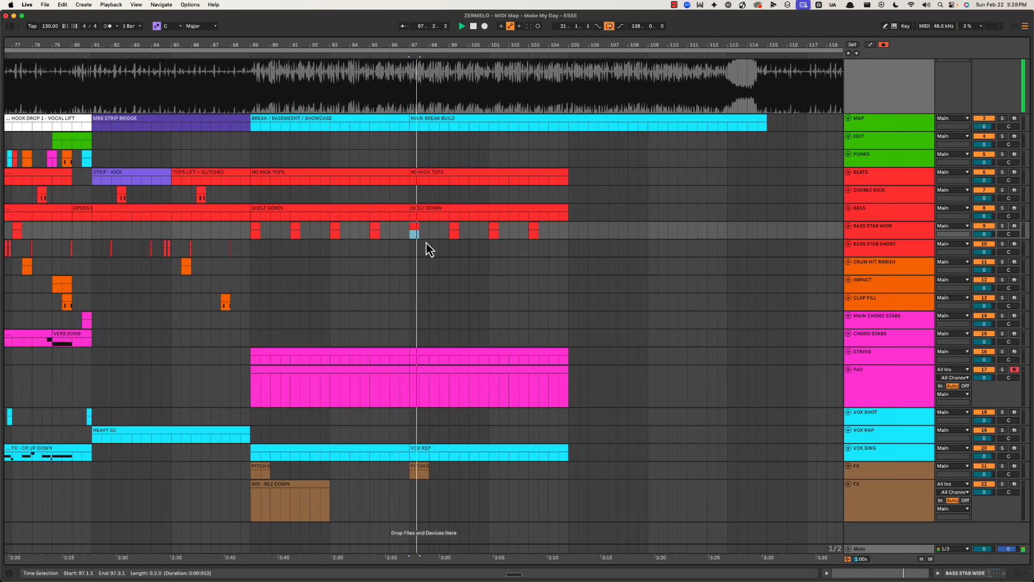
Step: Play the MAIN BREAK BUILD from bar 97 to check the STRING and PAD clips against the reference
{"action": "left_click", "coordinate": [463, 369]}
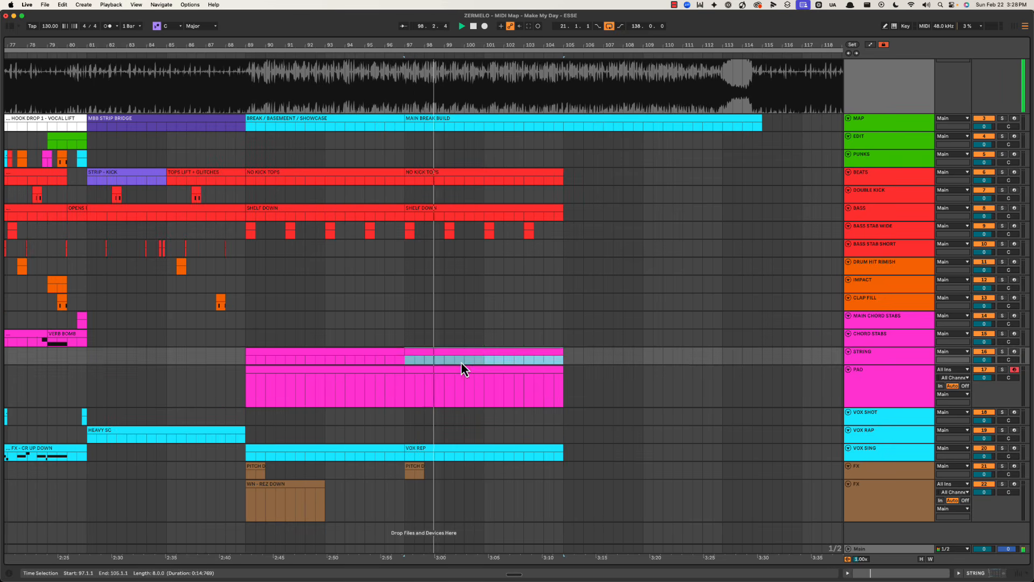
{"action": "key", "text": "space"}
{"action": "left_click_drag", "start_coordinate": [408, 390], "coordinate": [570, 383]}
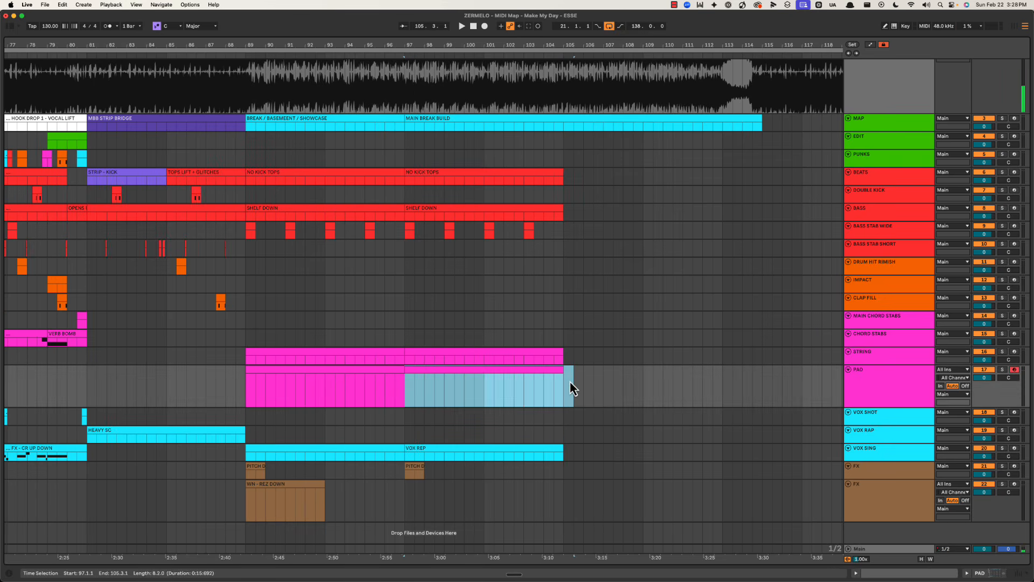
{"action": "left_click", "coordinate": [445, 373]}
{"action": "key", "text": "space"}
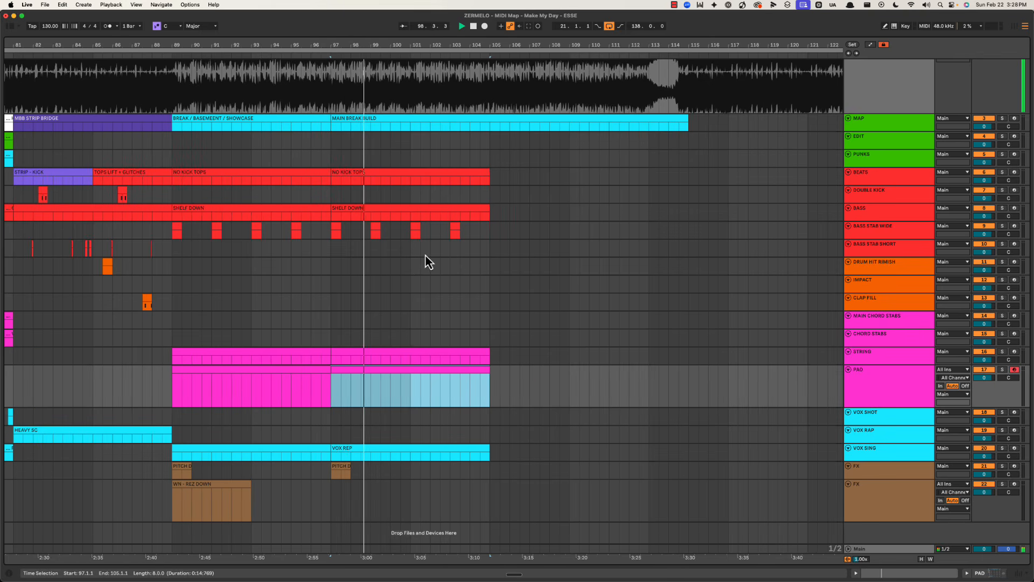
Step: Extend the name of the VOX SING clip at bar 97 to VOX REP - GROWING
{"action": "left_click", "coordinate": [490, 451]}
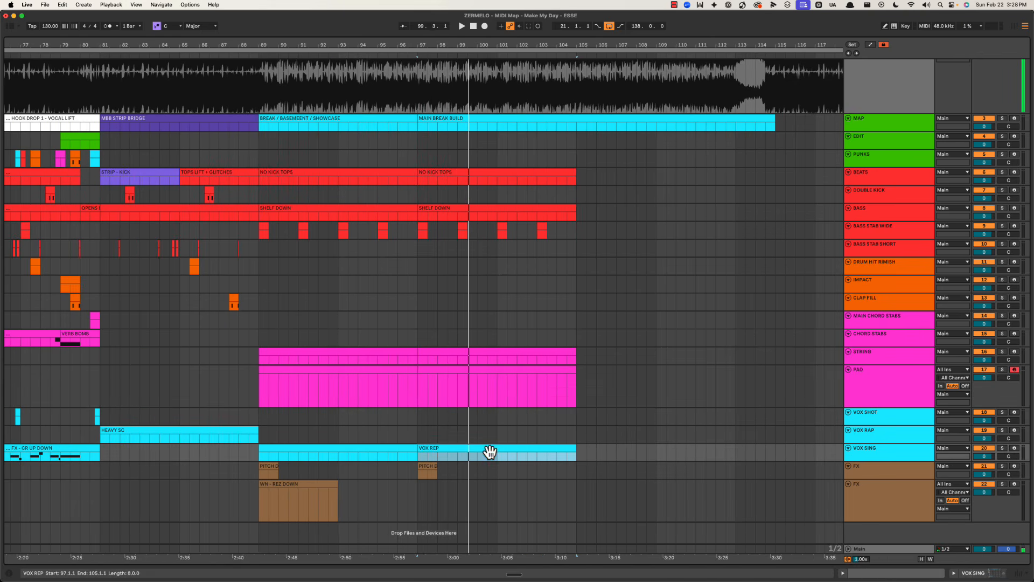
{"action": "type", "text": "GROWING"}
{"action": "key", "text": "Return"}
Step: Listen from bars 99 and 100 to examine how the vocals and bass develop through bars 97–105
{"action": "left_click", "coordinate": [463, 433]}
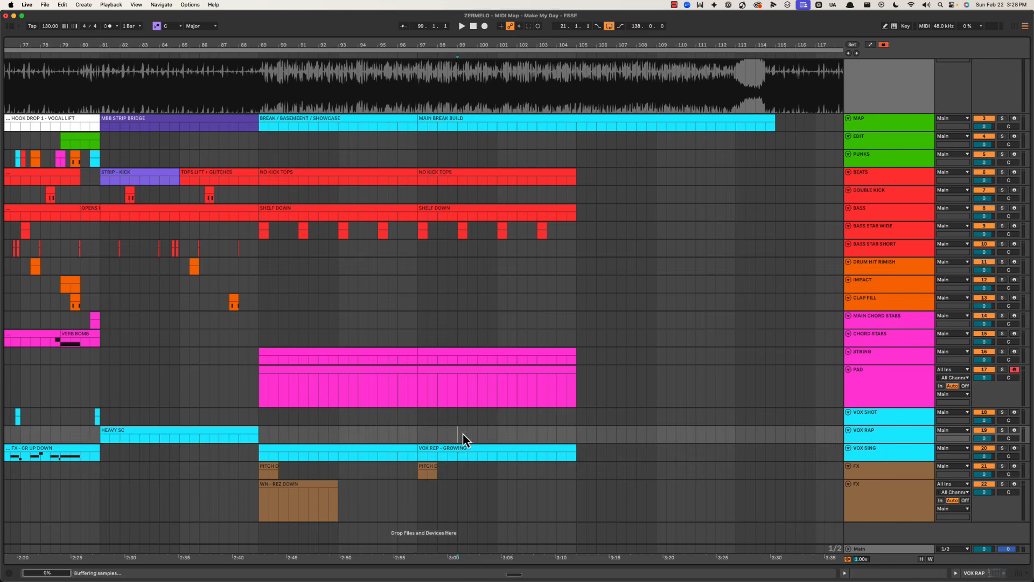
{"action": "key", "text": "space"}
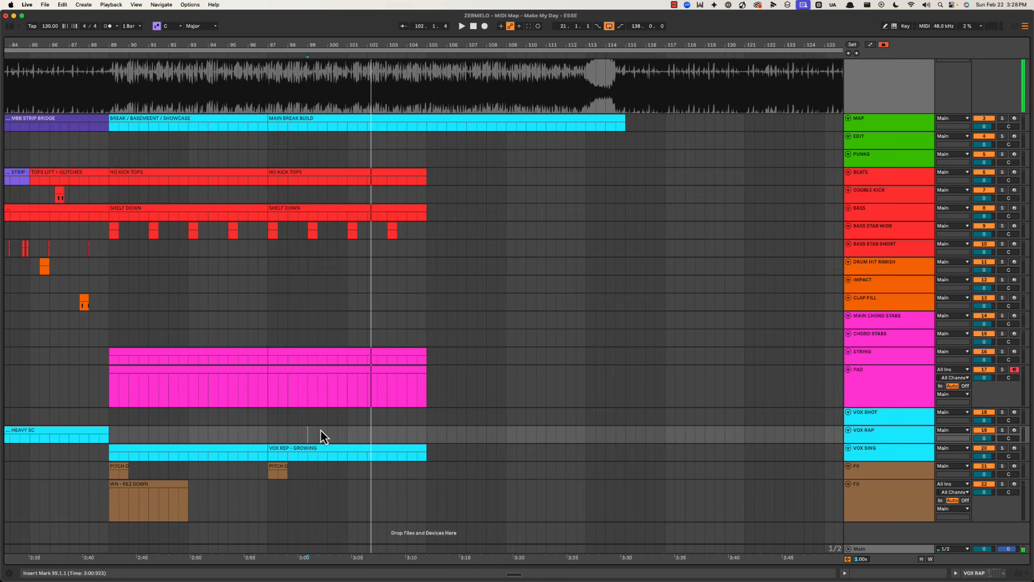
{"action": "left_click_drag", "start_coordinate": [264, 432], "coordinate": [418, 455]}
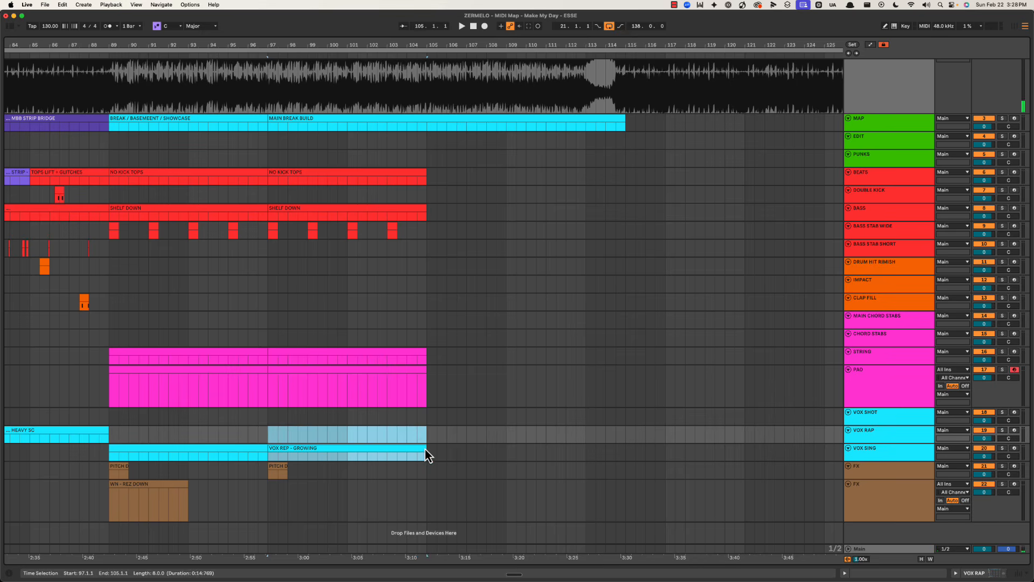
{"action": "left_click", "coordinate": [424, 449]}
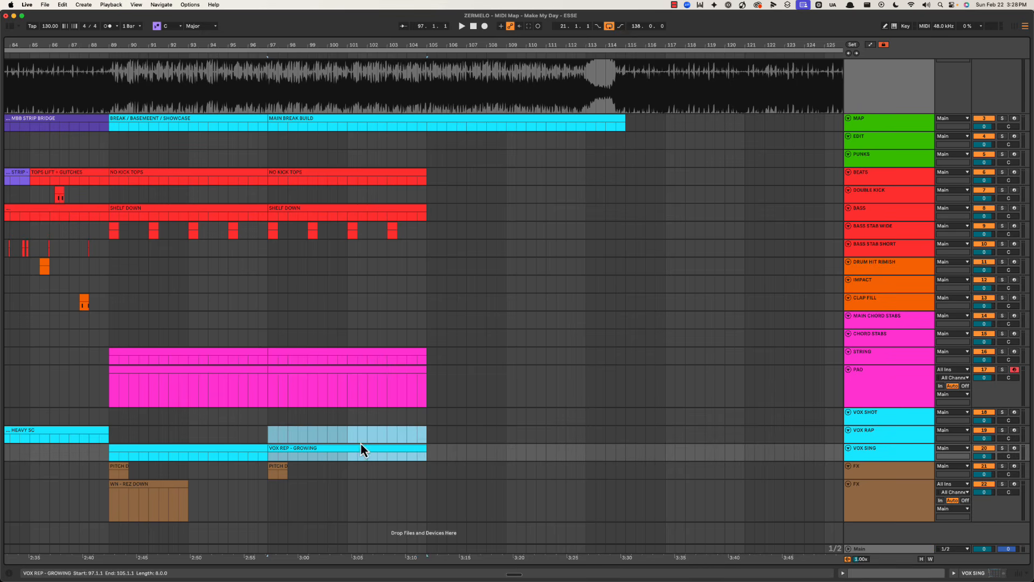
{"action": "left_click", "coordinate": [329, 434]}
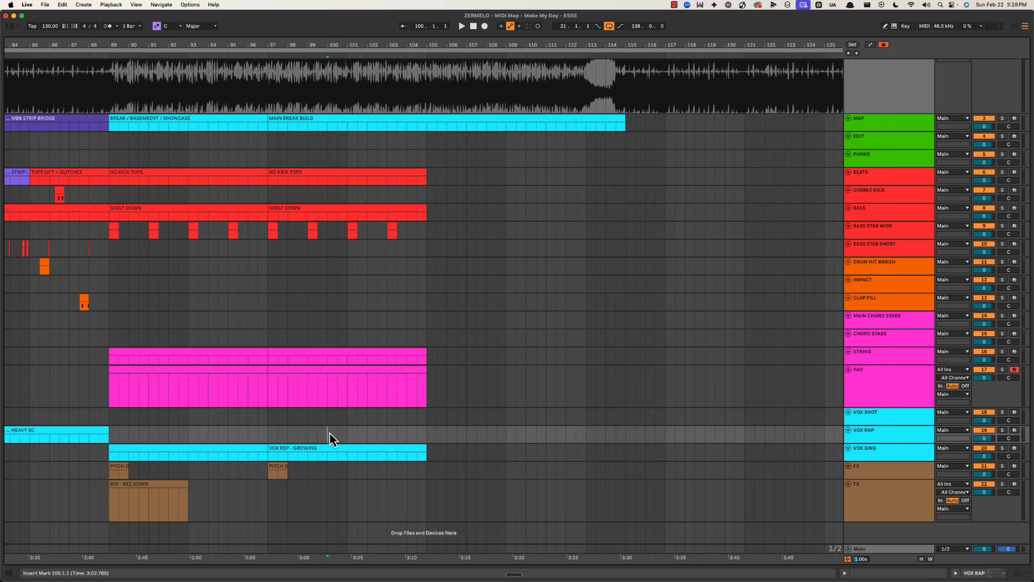
{"action": "key", "text": "space"}
{"action": "left_click_drag", "start_coordinate": [371, 48], "coordinate": [374, 44]}
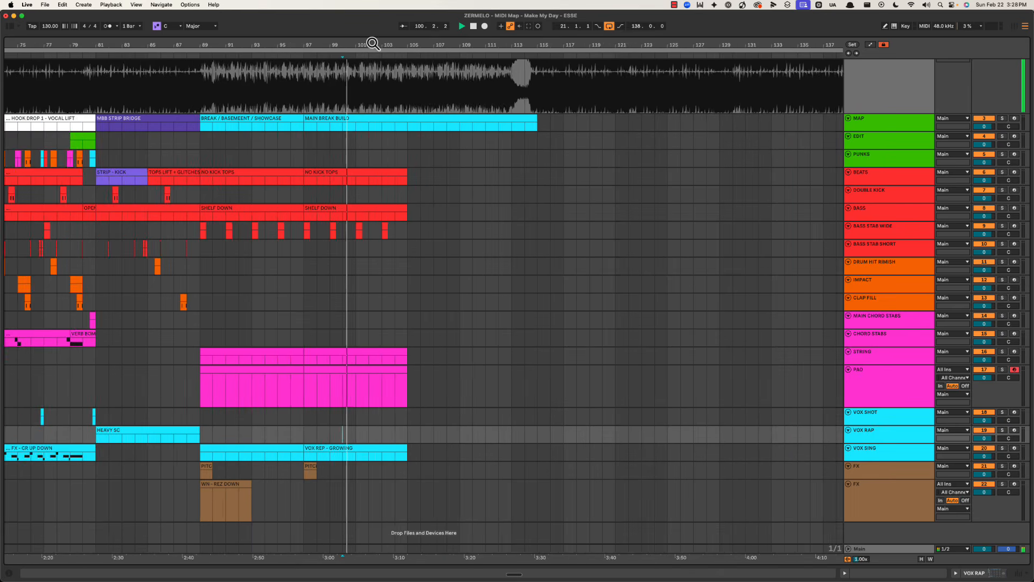
{"action": "scroll", "coordinate": [347, 271], "scroll_direction": "left", "scroll_amount": 5}
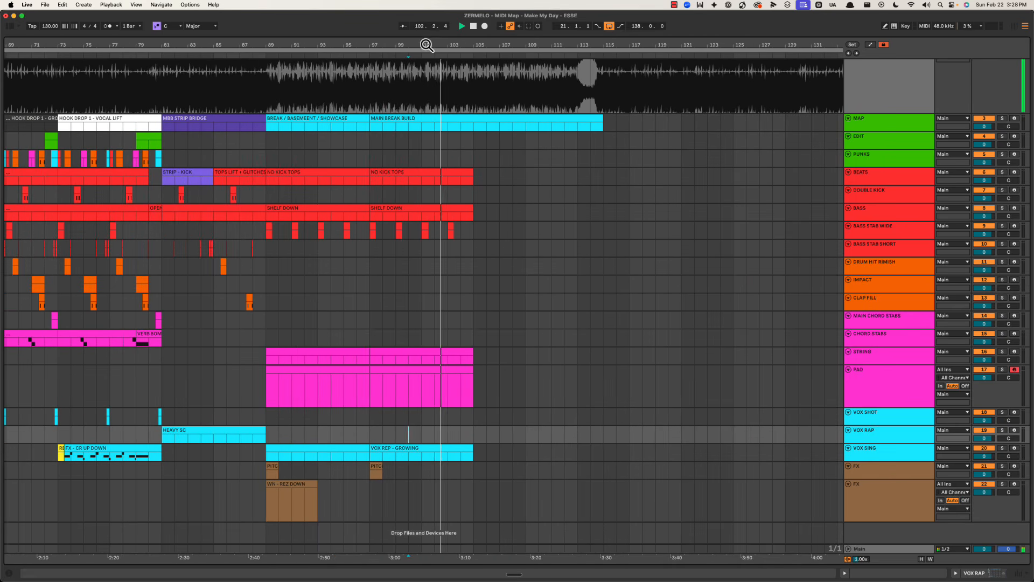
{"action": "left_click_drag", "start_coordinate": [427, 45], "coordinate": [401, 102]}
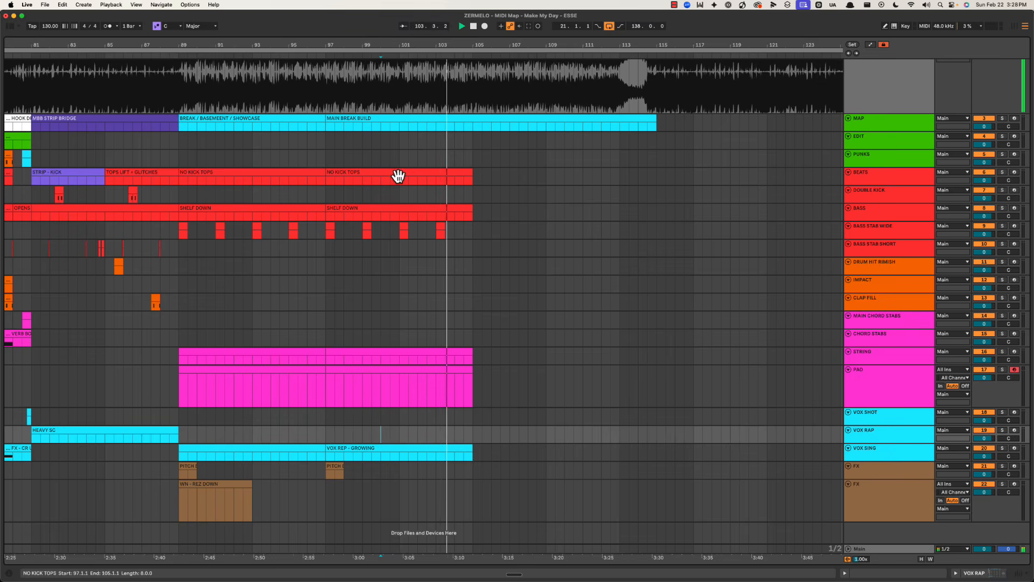
Step: Rename the BASS clip at bar 97 SHELF DOWN - CUTOFF IS OPENING
{"action": "left_click", "coordinate": [375, 215]}
{"action": "key", "text": "space"}
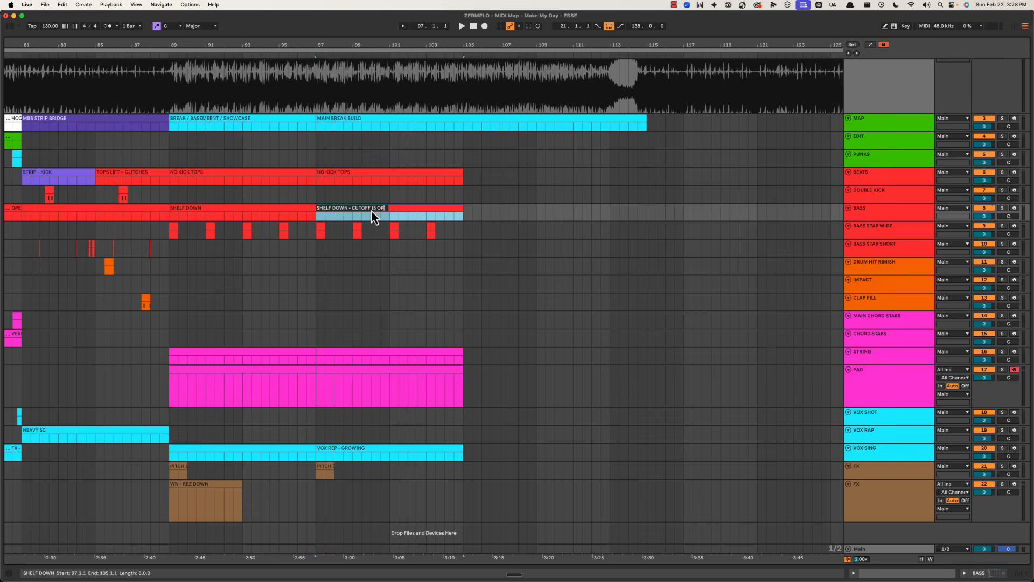
{"action": "type", "text": "ENING"}
{"action": "key", "text": "Return"}
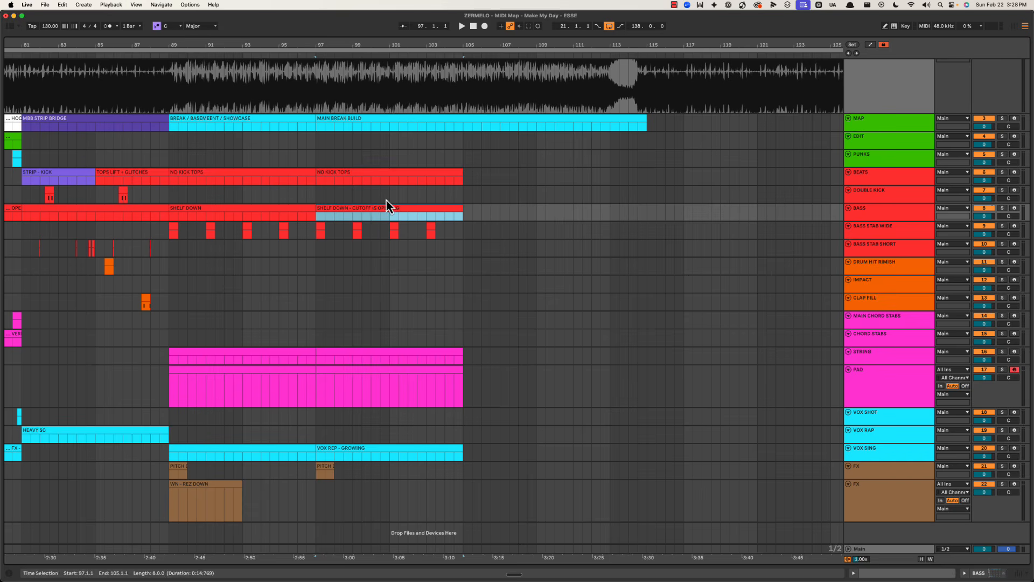
{"action": "left_click", "coordinate": [387, 198]}
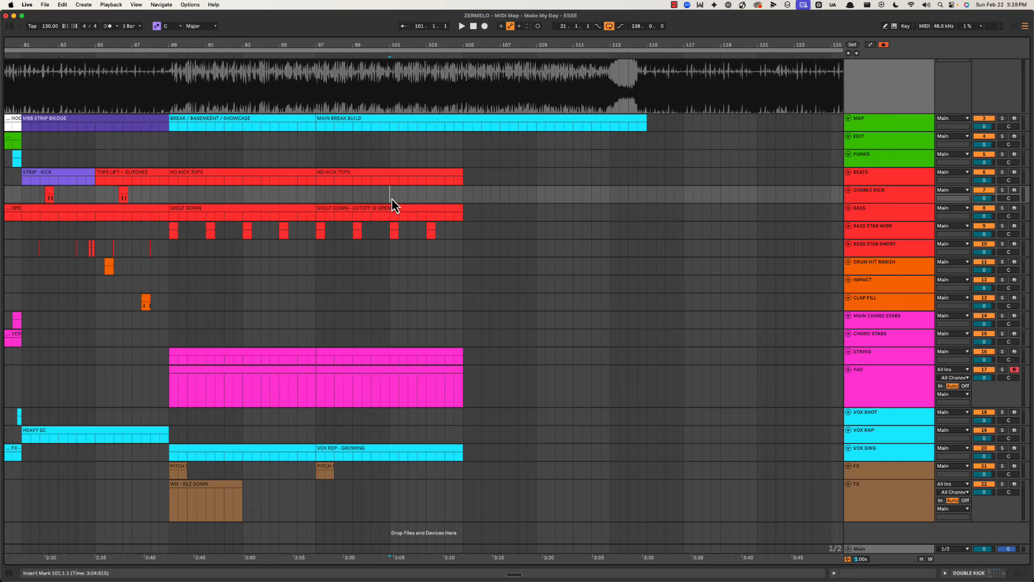
Step: Play back parts of the break and duplicate the NO KICK TOPS clip at bar 97 on BEATS to bar 105
{"action": "scroll", "coordinate": [388, 199], "scroll_direction": "right", "scroll_amount": 1}
{"action": "key", "text": "space"}
{"action": "scroll", "coordinate": [405, 196], "scroll_direction": "right", "scroll_amount": 2}
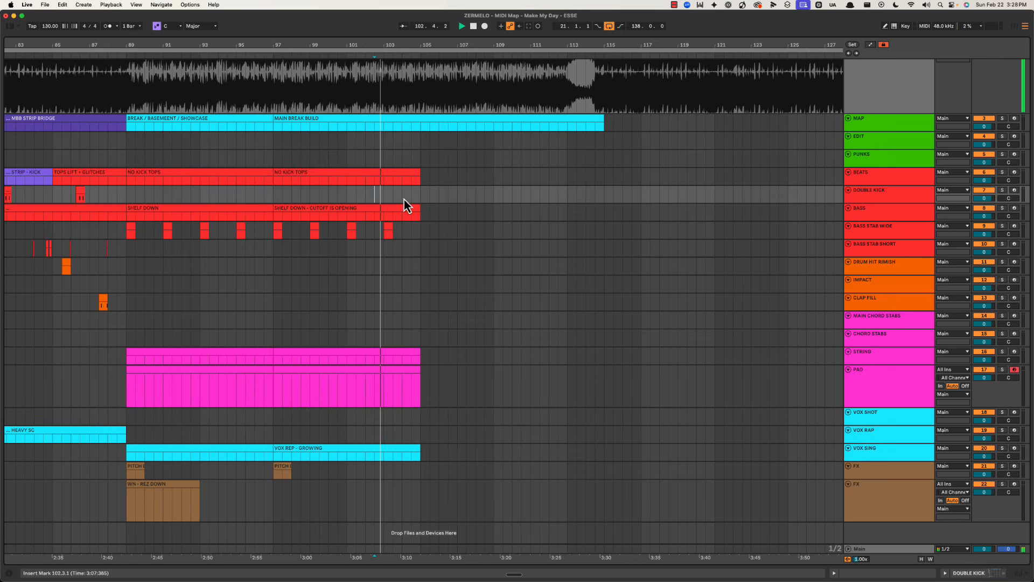
{"action": "left_click", "coordinate": [233, 197]}
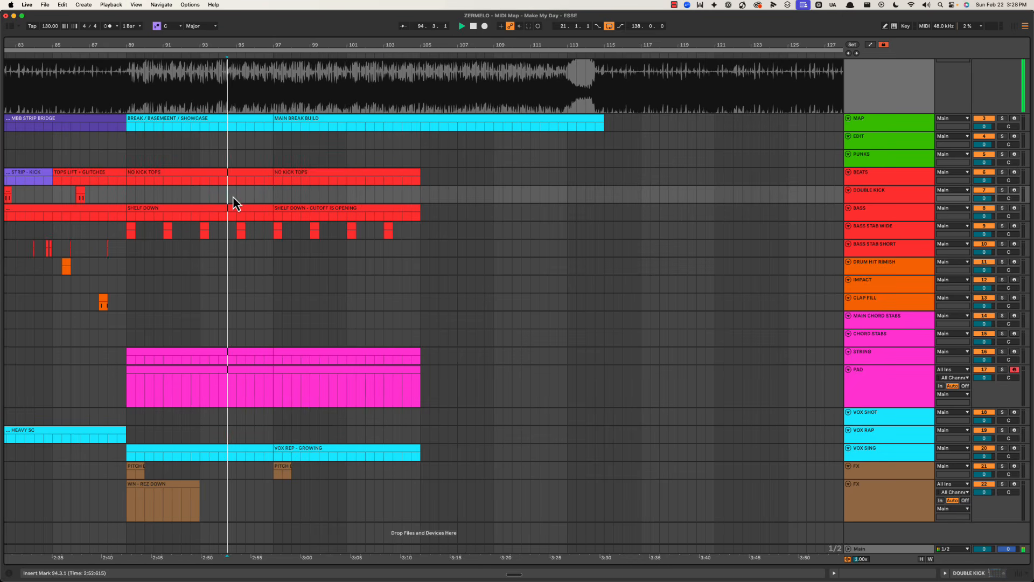
{"action": "left_click", "coordinate": [393, 198]}
{"action": "left_click_drag", "start_coordinate": [421, 46], "coordinate": [401, 36]}
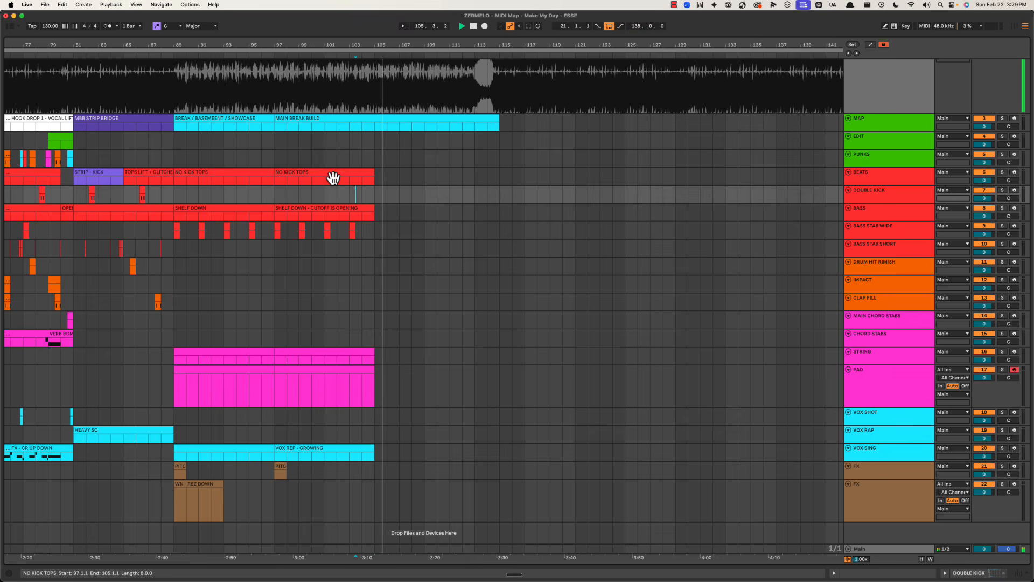
{"action": "key", "text": "super+d"}
Step: Duplicate the BASS STAB WIDE clips of bars 97 to 105 directly after themselves
{"action": "left_click", "coordinate": [375, 232]}
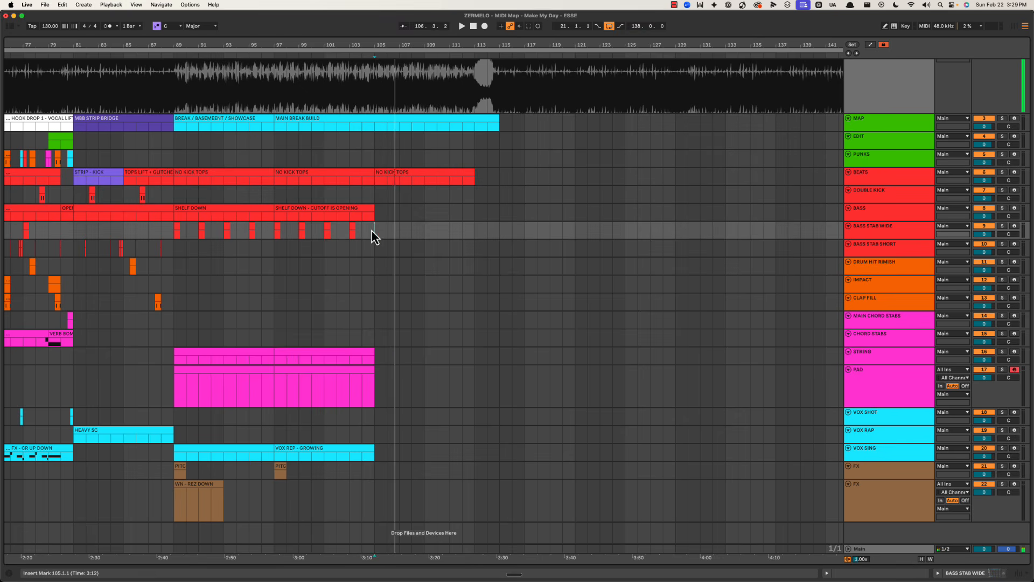
{"action": "left_click_drag", "start_coordinate": [375, 236], "coordinate": [264, 236]}
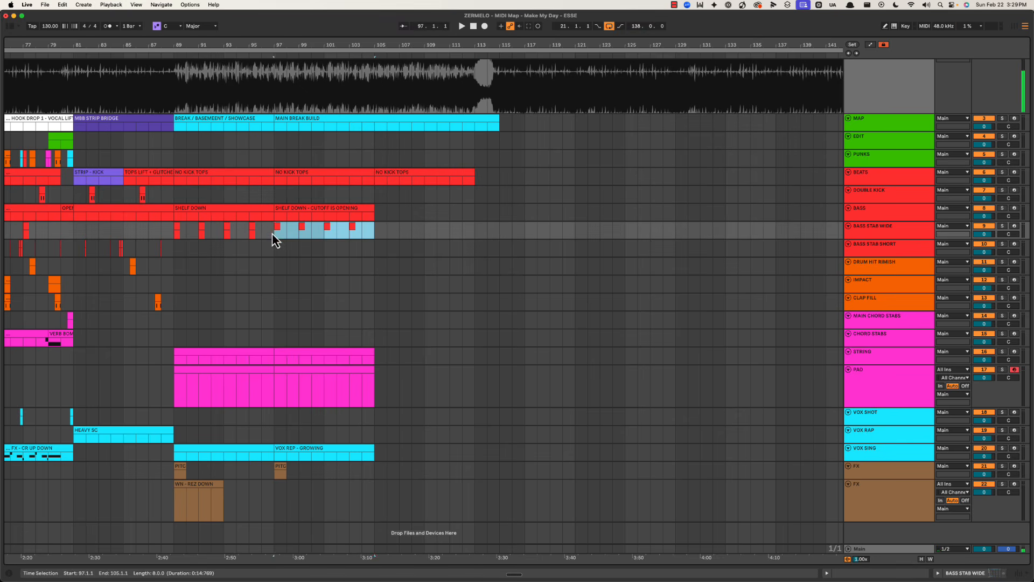
{"action": "key", "text": "super+d"}
Step: Duplicate the VOX REP - GROWING clip to bar 105 and move the copy onto the VOX RAP track
{"action": "left_click", "coordinate": [332, 452]}
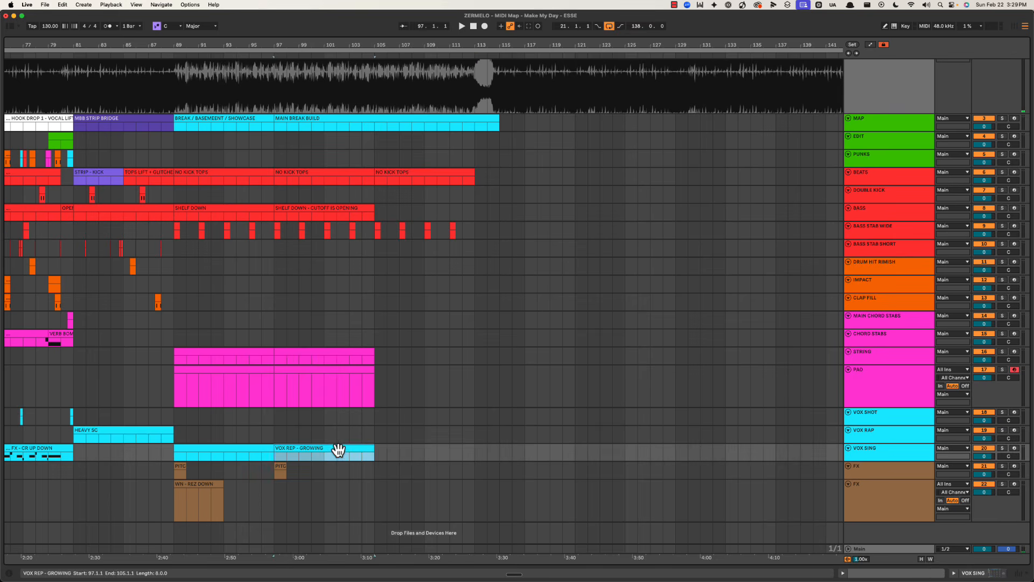
{"action": "key", "text": "super+d"}
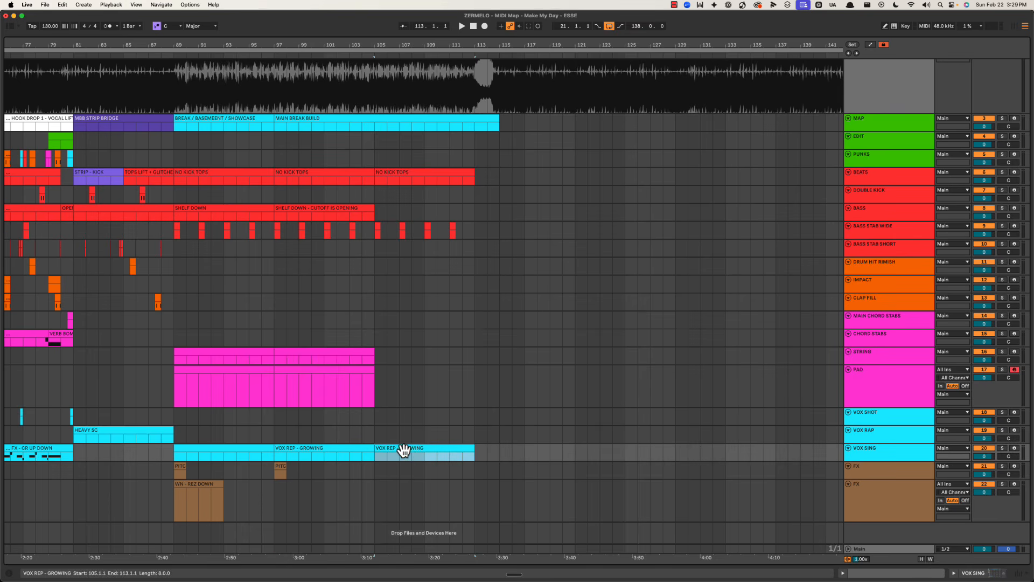
{"action": "left_click_drag", "start_coordinate": [403, 449], "coordinate": [405, 435]}
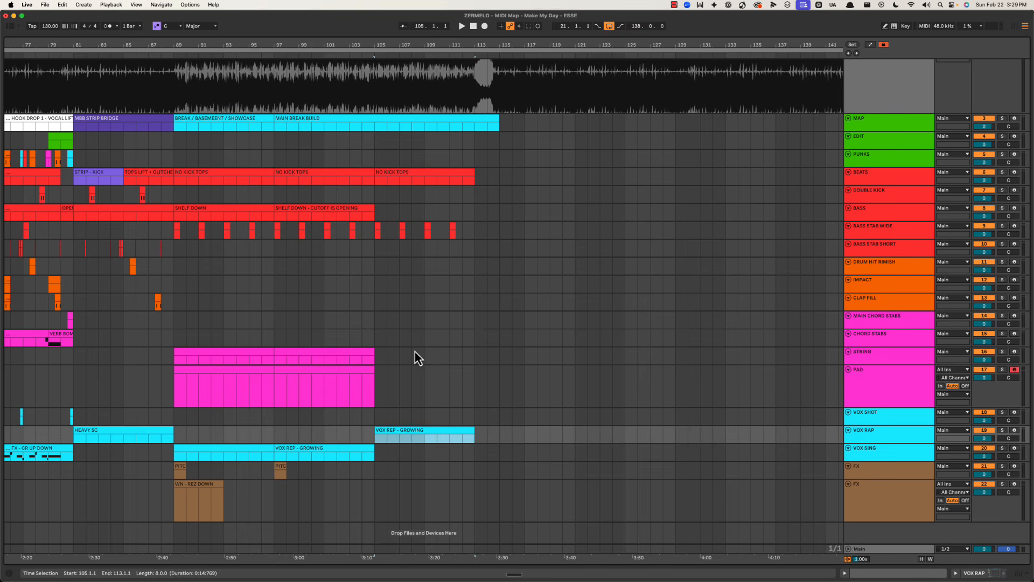
Step: Duplicate the SHELF DOWN - CUTOFF IS OPENING clip on BASS to bar 105 and play the arrangement from there
{"action": "scroll", "coordinate": [415, 351], "scroll_direction": "left", "scroll_amount": 3}
{"action": "left_click", "coordinate": [408, 300]}
{"action": "key", "text": "space"}
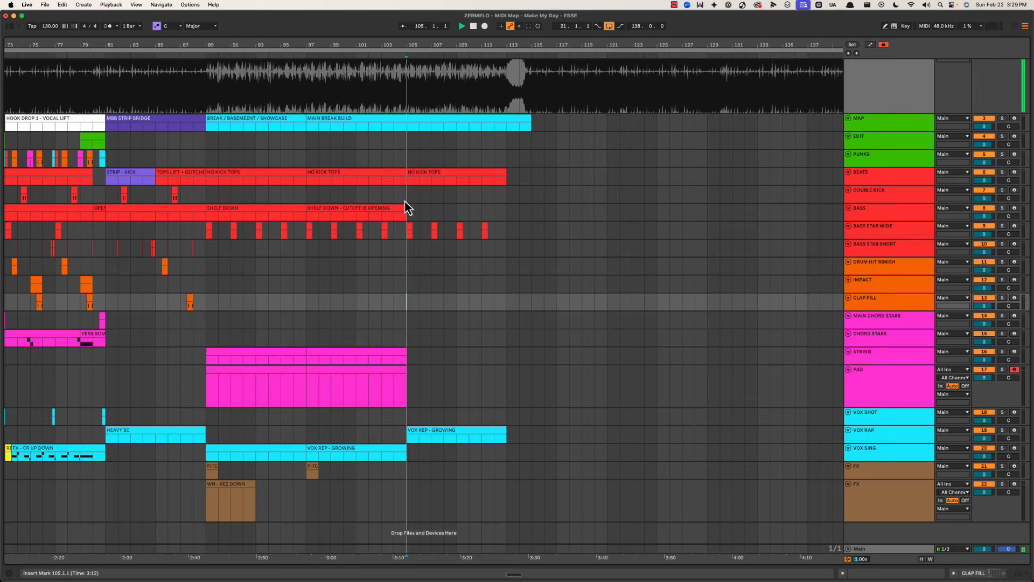
{"action": "left_click", "coordinate": [397, 212]}
{"action": "key", "text": "super+d"}
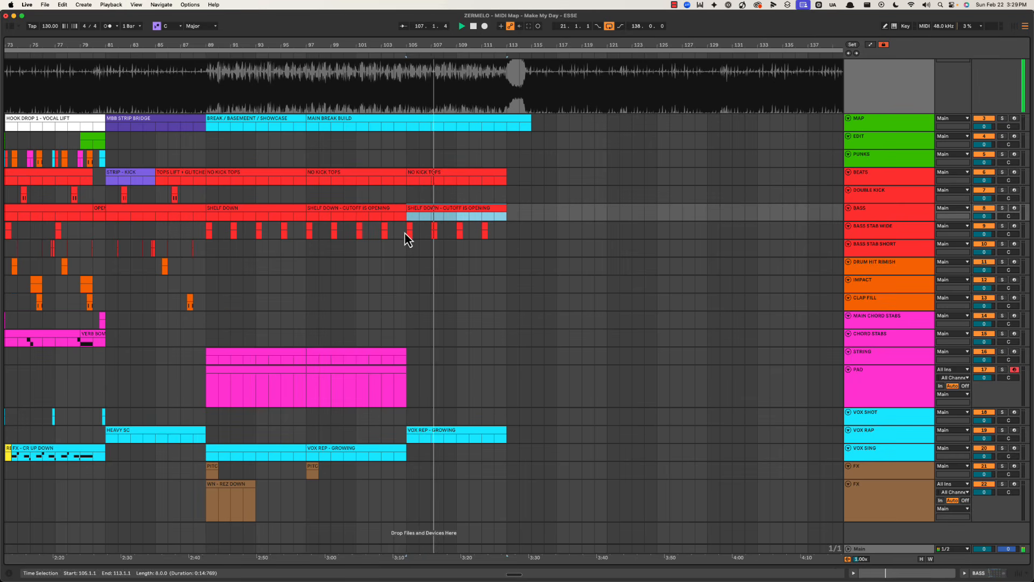
{"action": "left_click_drag", "start_coordinate": [422, 230], "coordinate": [443, 232]}
{"action": "key", "text": "space"}
{"action": "key", "text": "space"}
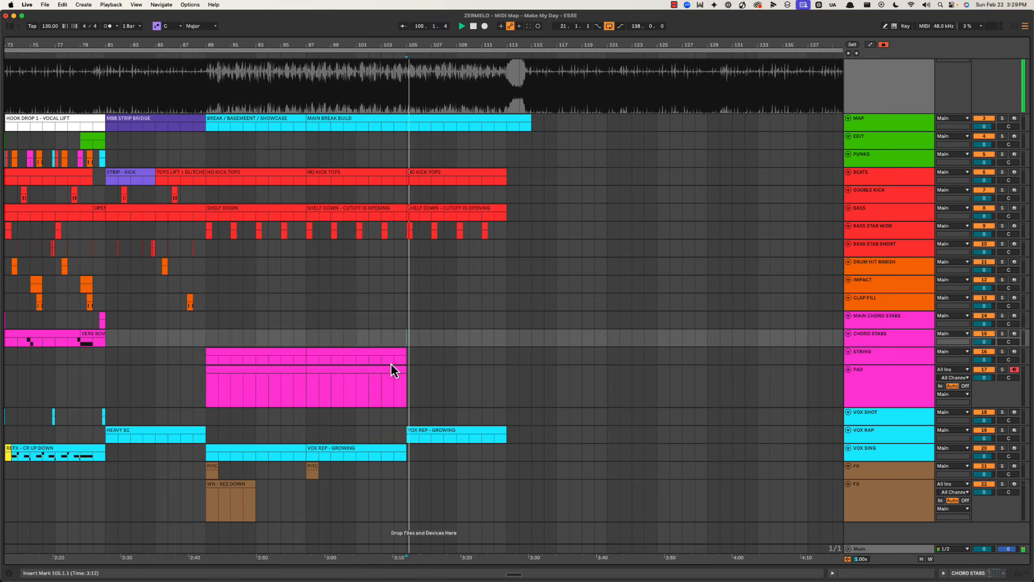
Step: Try duplicating the STRING and PAD clips of bars 97 to 105 to bar 105
{"action": "left_click", "coordinate": [394, 359]}
{"action": "key", "text": "super+d"}
{"action": "left_click", "coordinate": [386, 376]}
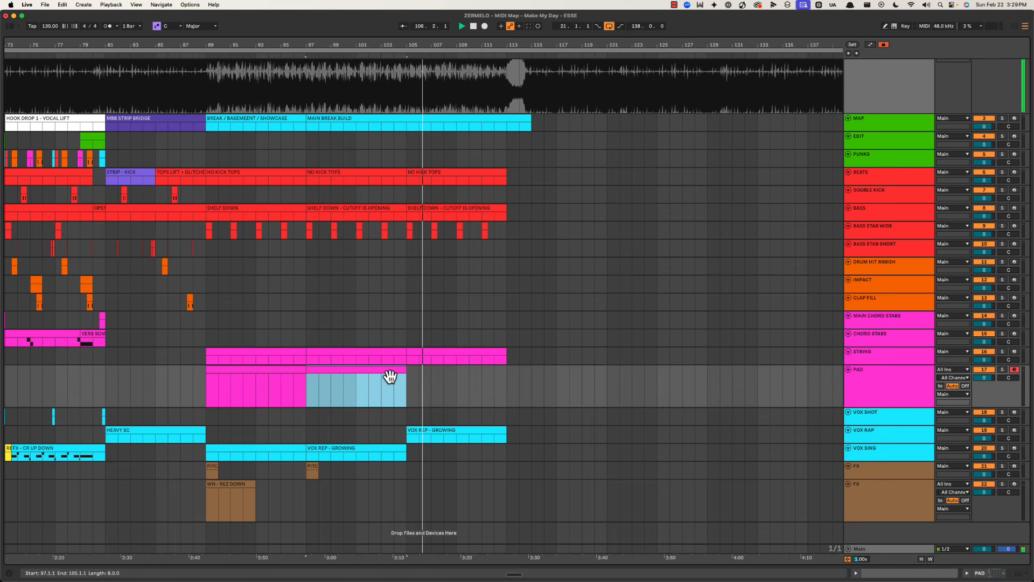
{"action": "key", "text": "super+d"}
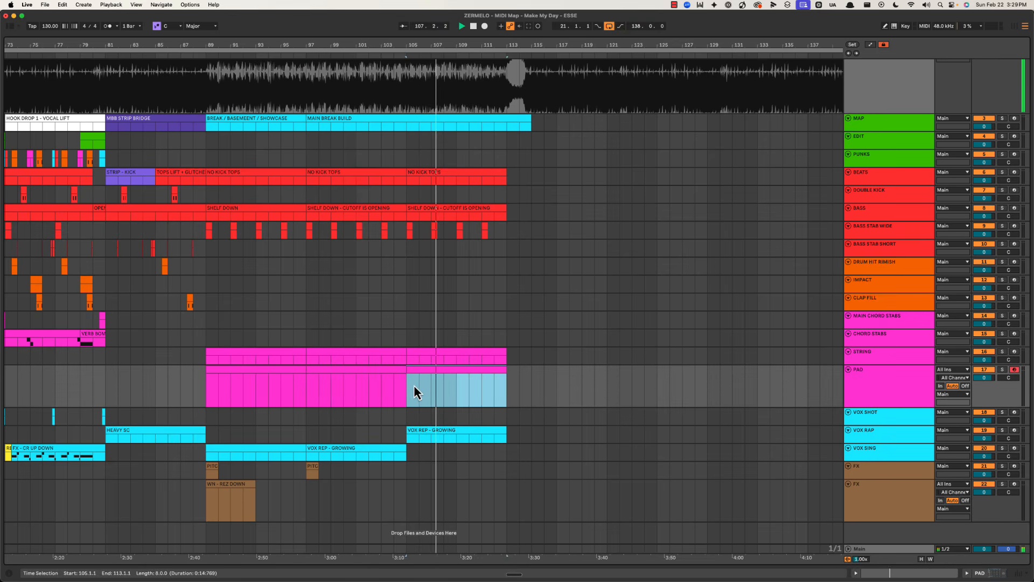
{"action": "left_click", "coordinate": [392, 387]}
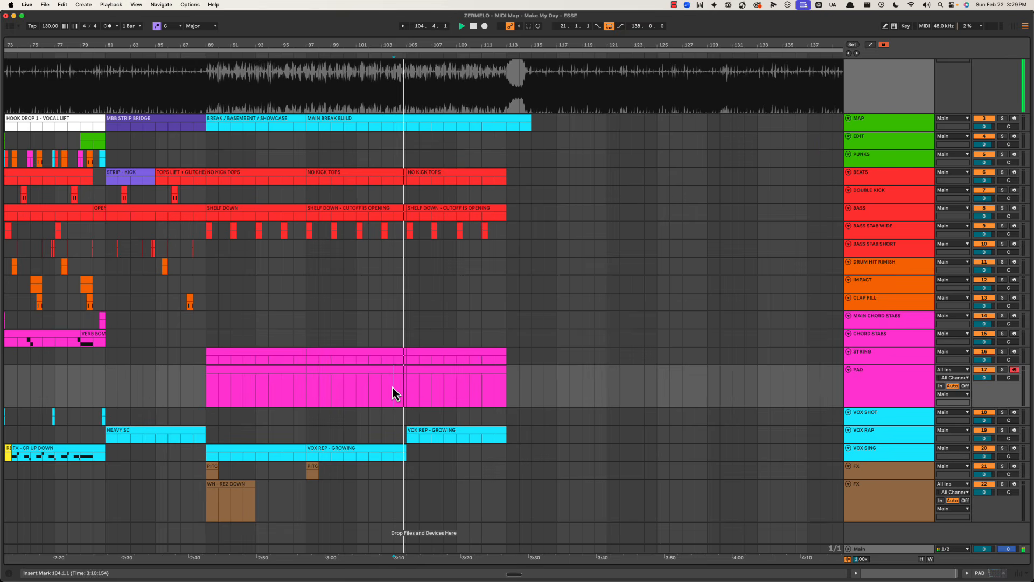
{"action": "left_click", "coordinate": [422, 369]}
{"action": "key", "text": "space"}
{"action": "key", "text": "Delete"}
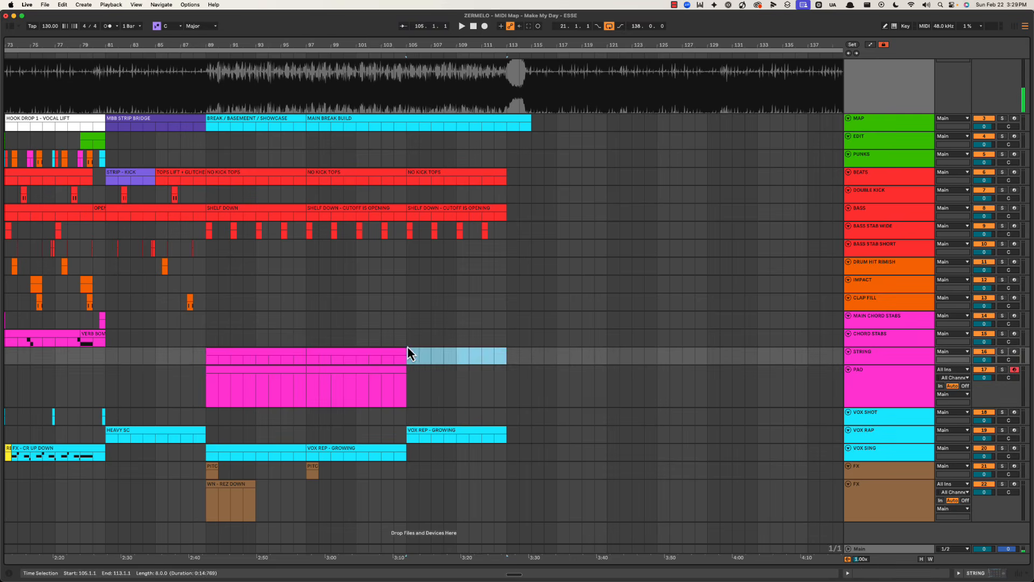
Step: Play the section from bar 104 and split the BEATS and BASS clips at bar 109
{"action": "left_click", "coordinate": [397, 341]}
{"action": "key", "text": "space"}
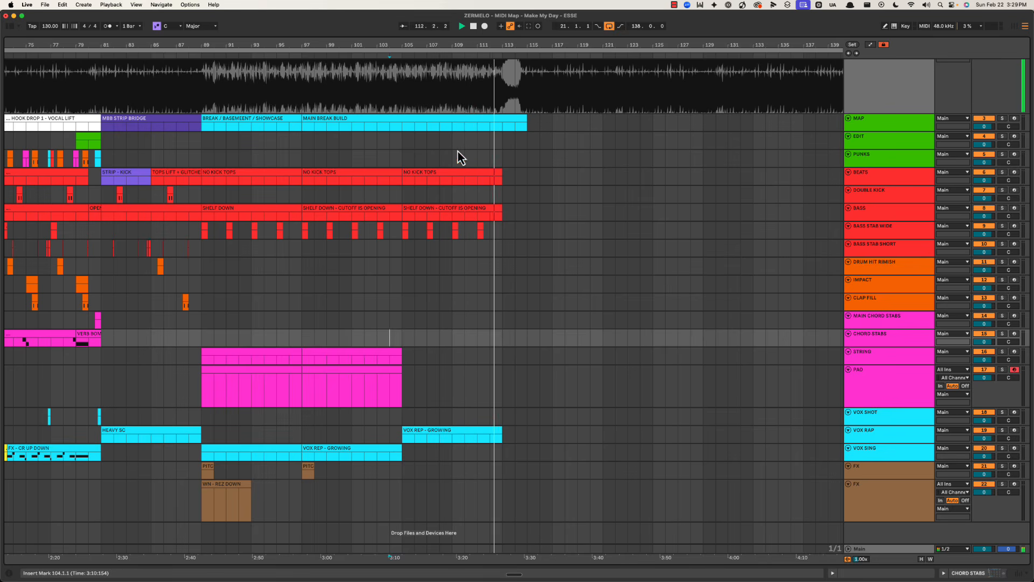
{"action": "left_click_drag", "start_coordinate": [510, 42], "coordinate": [509, 48]}
{"action": "left_click", "coordinate": [429, 234]}
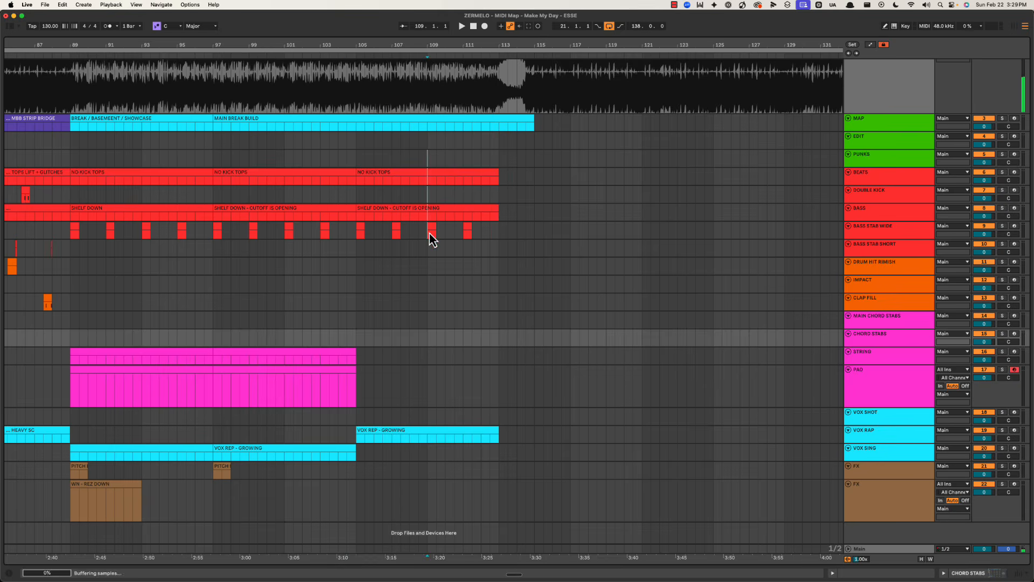
{"action": "left_click", "coordinate": [431, 213], "text": "shift"}
{"action": "key", "text": "super+e"}
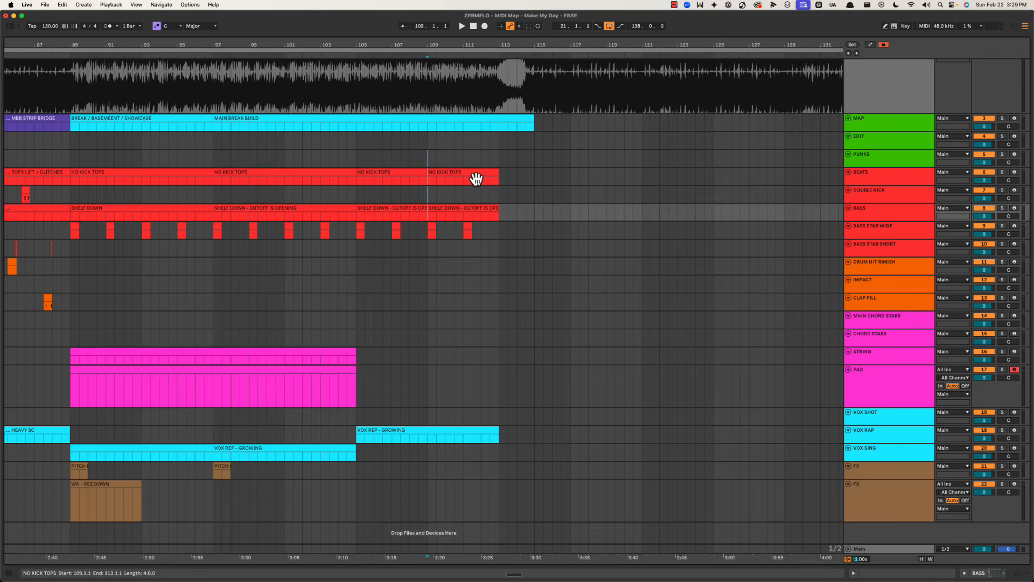
Step: Rename the clips starting at bar 109 on BEATS and BASS as GROWING
{"action": "left_click", "coordinate": [475, 178]}
{"action": "left_click", "coordinate": [470, 210], "text": "shift"}
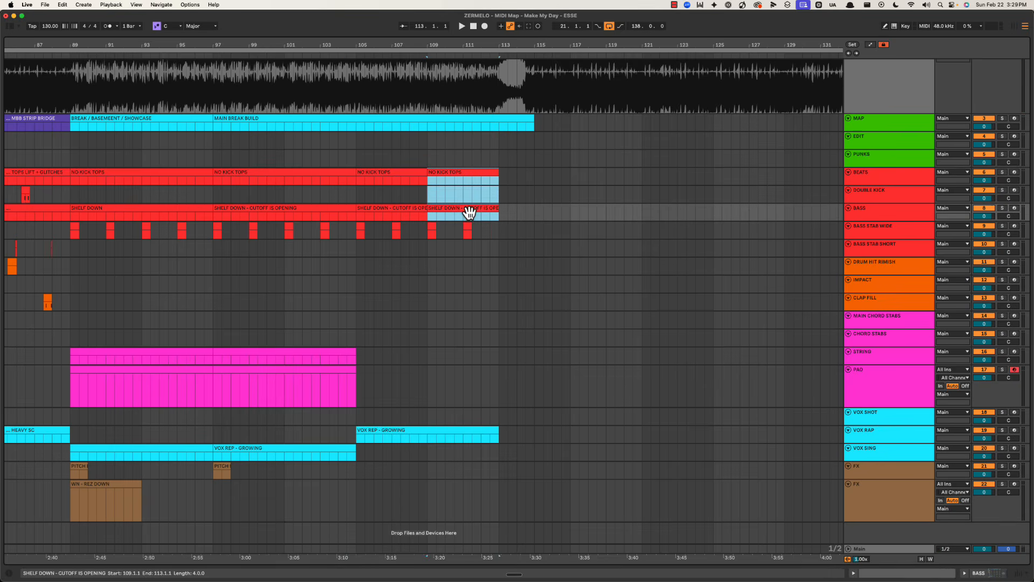
{"action": "left_click", "coordinate": [467, 181]}
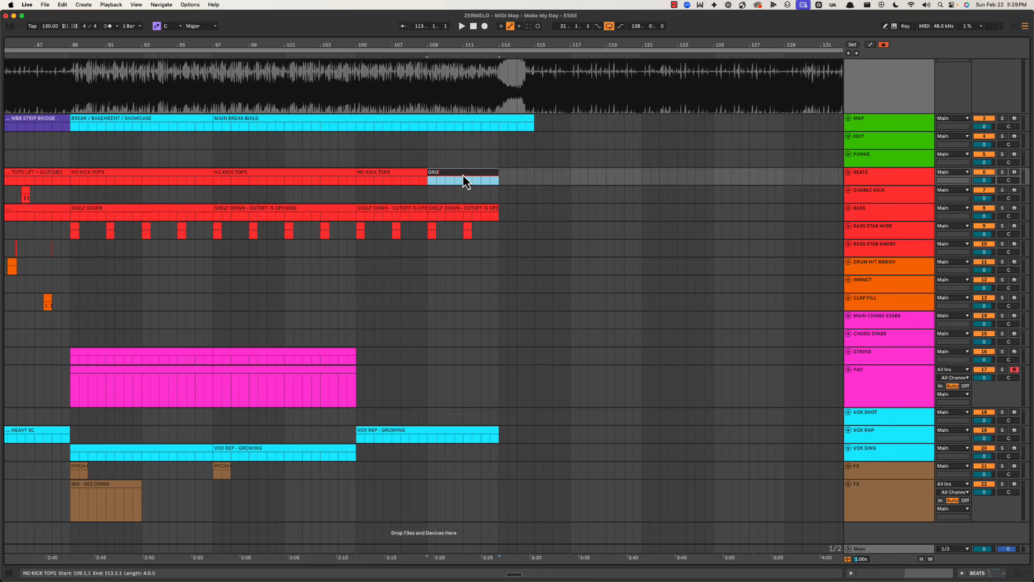
{"action": "left_click", "coordinate": [461, 212]}
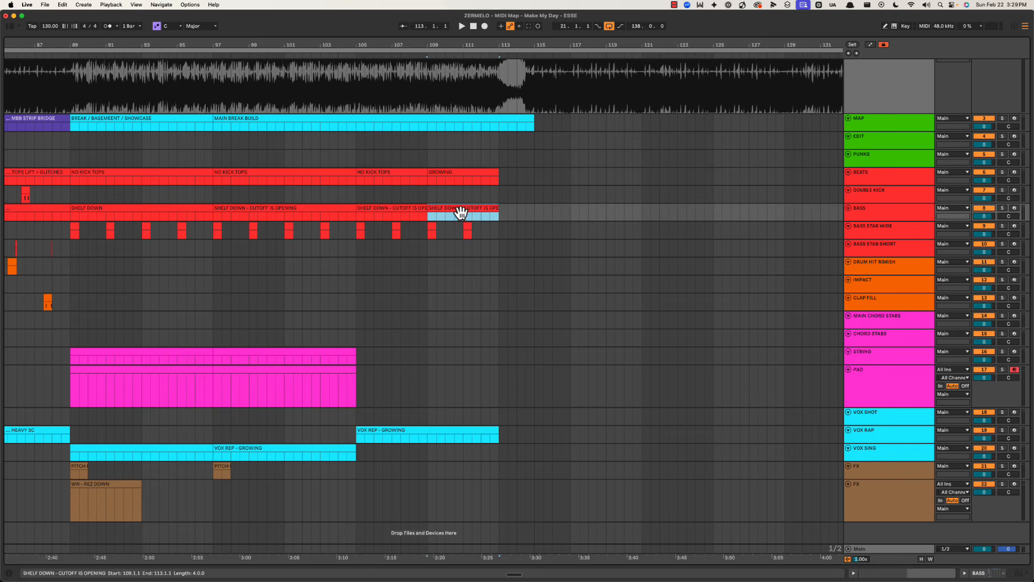
{"action": "key", "text": "super+r"}
{"action": "type", "text": "GRO"}
Step: Colour the two GROWING clips on BEATS and BASS dark yellow
{"action": "left_click", "coordinate": [461, 174], "text": "shift"}
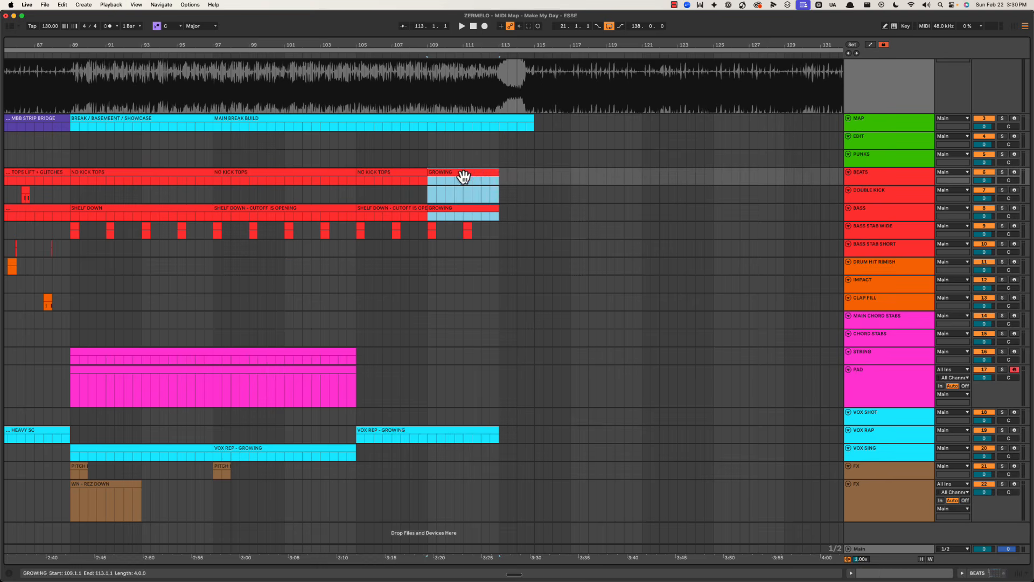
{"action": "right_click", "coordinate": [461, 173]}
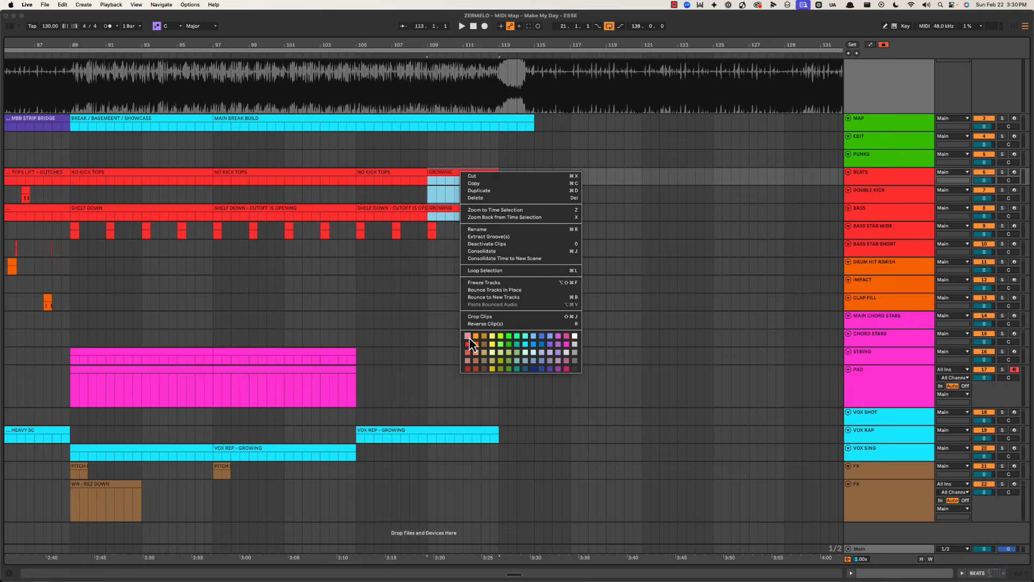
{"action": "left_click", "coordinate": [492, 369]}
{"action": "left_click", "coordinate": [445, 377]}
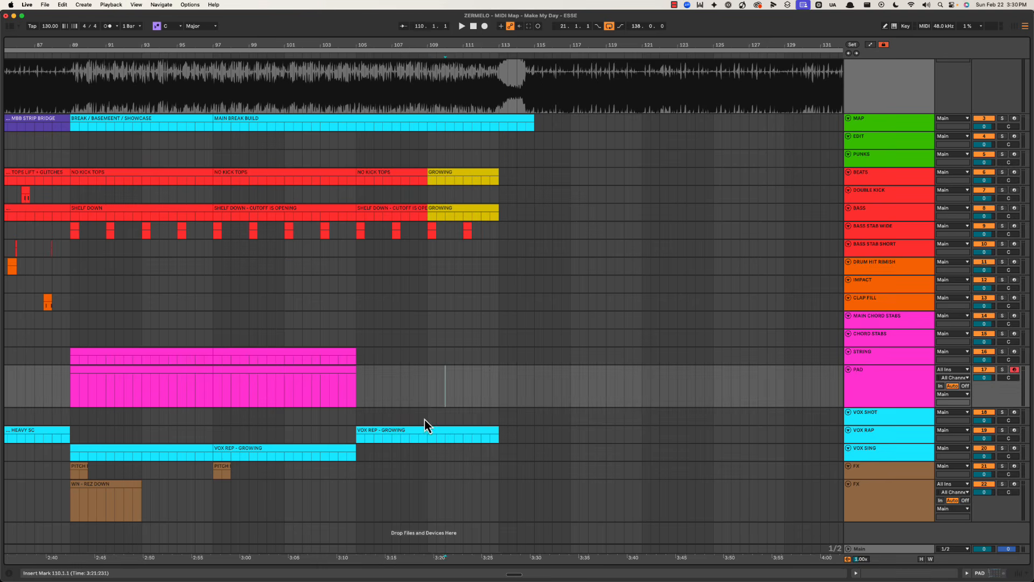
Step: Split the VOX REP - GROWING clip on VOX RAP at bar 109 and rename its second part SUPER GROWING
{"action": "left_click", "coordinate": [429, 457]}
{"action": "key", "text": "super+e"}
{"action": "left_click", "coordinate": [454, 429]}
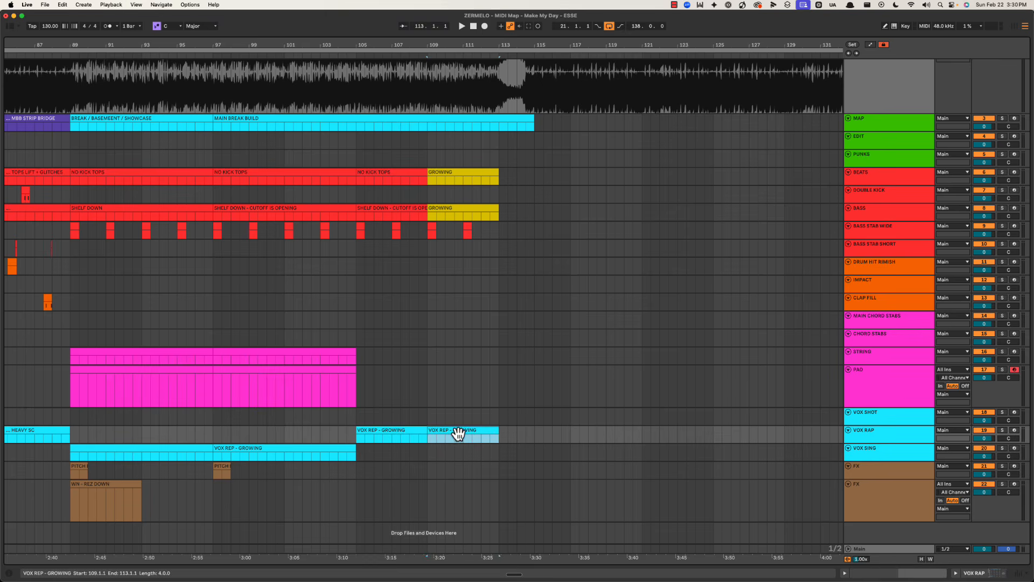
{"action": "key", "text": "super+r"}
{"action": "type", "text": "SUPER GROWING"}
{"action": "key", "text": "Return"}
Step: Colour the SUPER GROWING clip on VOX RAP bright yellow
{"action": "right_click", "coordinate": [458, 433]}
{"action": "left_click", "coordinate": [488, 385]}
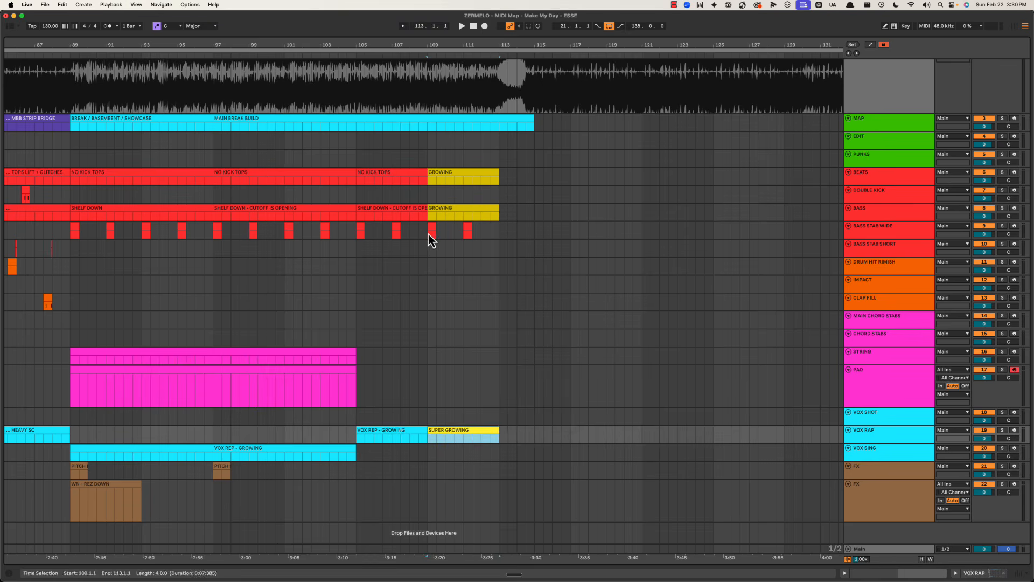
{"action": "left_click", "coordinate": [426, 266]}
Step: Recolour the GROWING clips on BEATS and BASS bright yellow to match the SUPER GROWING clip
{"action": "left_click", "coordinate": [469, 214]}
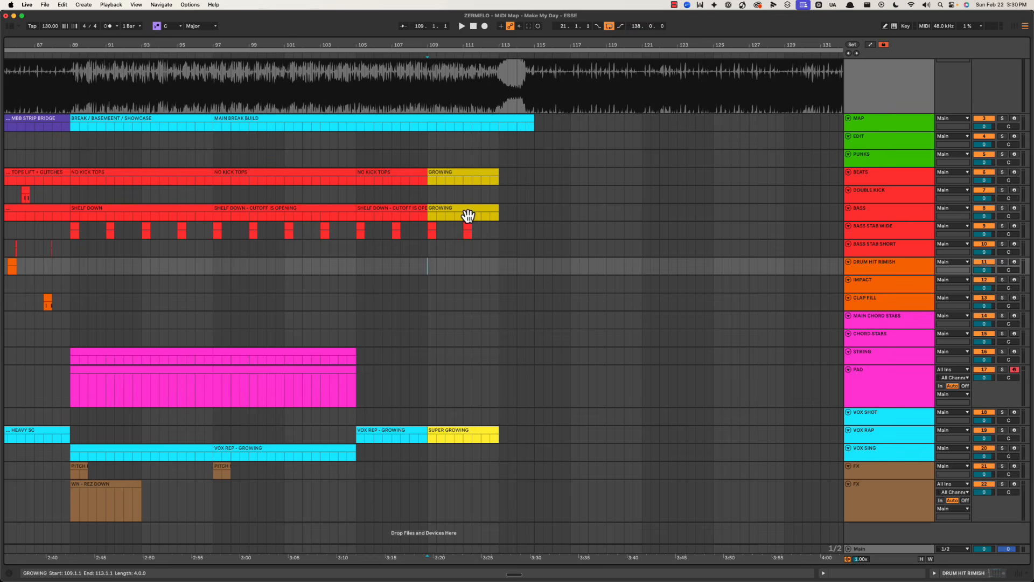
{"action": "left_click", "coordinate": [470, 174], "text": "shift"}
{"action": "right_click", "coordinate": [467, 174]}
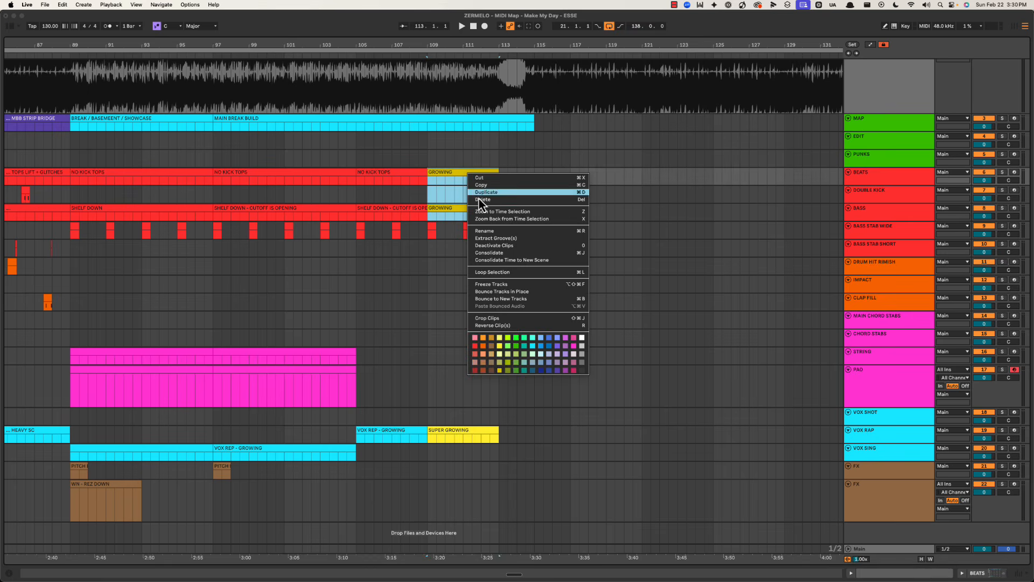
{"action": "left_click", "coordinate": [499, 346]}
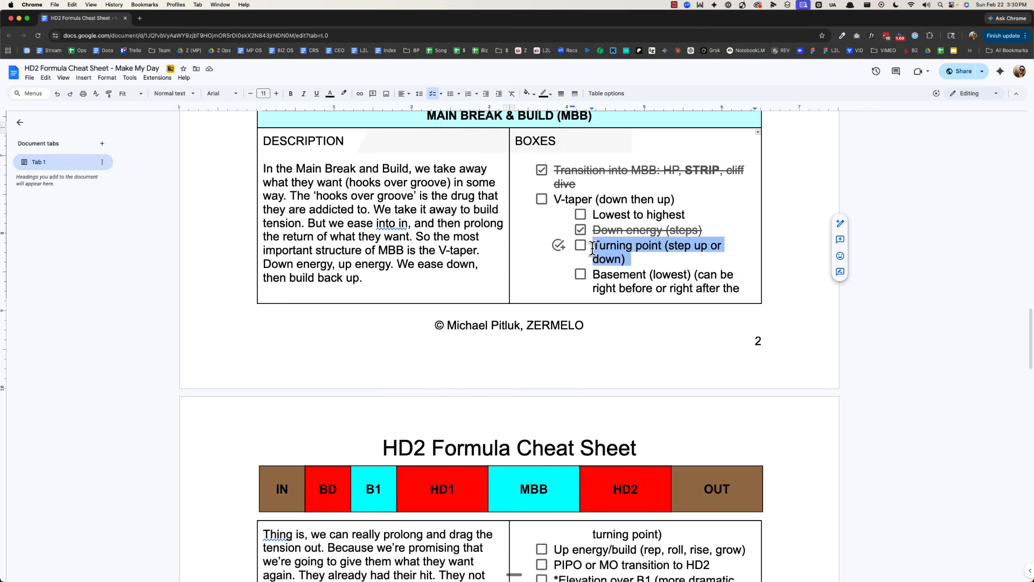
Step: In the HD2 Formula Cheat Sheet in Google Docs, check off the "Turning point (step up or down)" item under V-taper
{"action": "key", "text": "Right"}
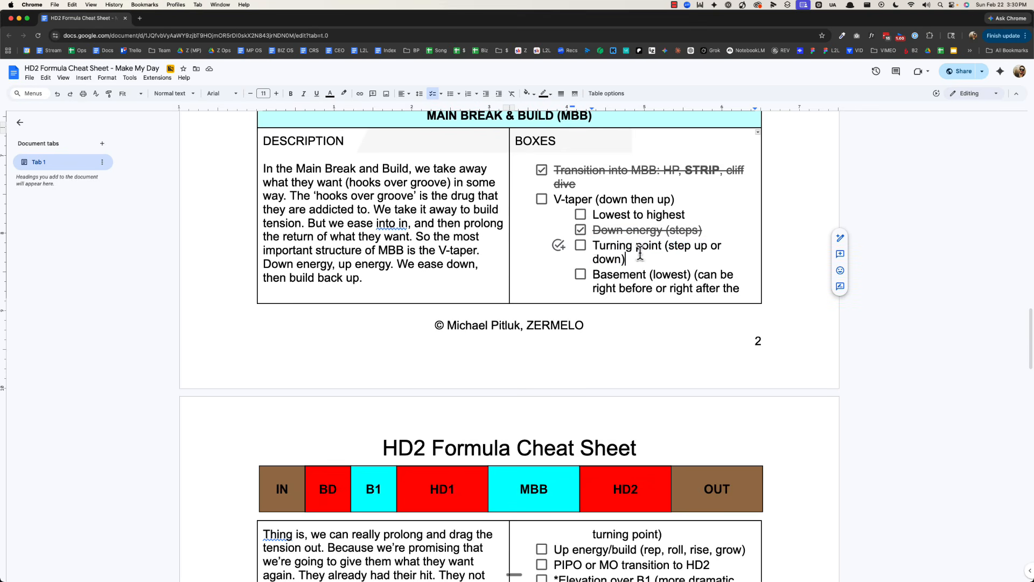
{"action": "left_click", "coordinate": [580, 245]}
{"action": "left_click_drag", "start_coordinate": [624, 261], "coordinate": [589, 248]}
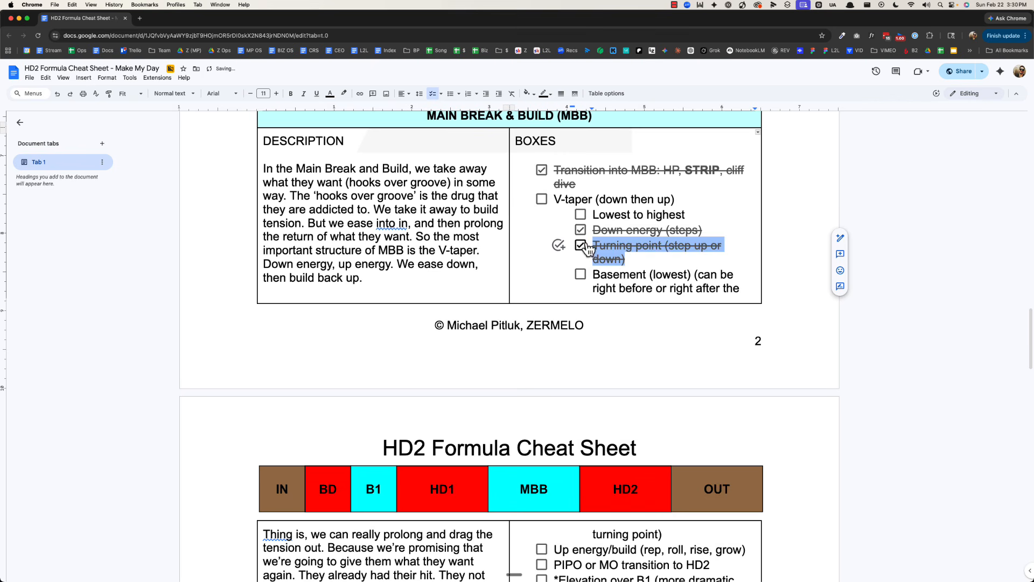
{"action": "left_click", "coordinate": [657, 257]}
Step: In Ableton Live, split the MAIN BREAK BUILD clip on MAP at bar 105 and rename its second part BUILD 1
{"action": "key", "text": "super+Tab"}
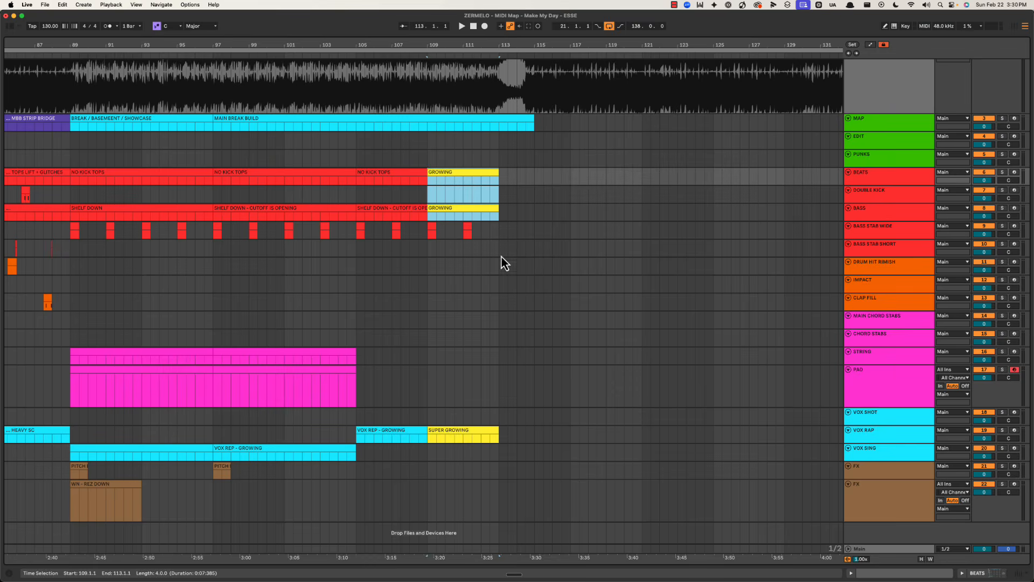
{"action": "left_click_drag", "start_coordinate": [379, 45], "coordinate": [379, 26]}
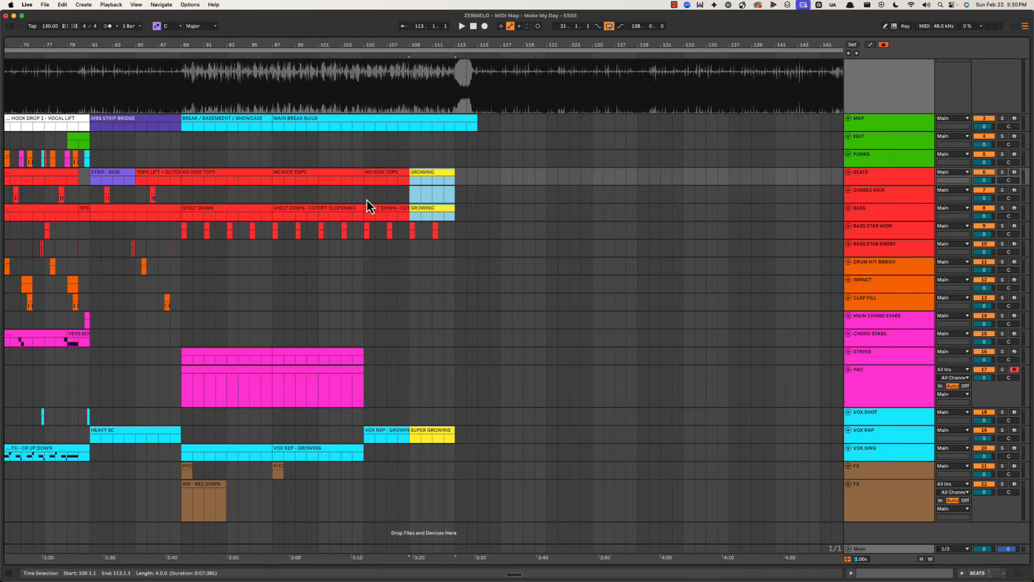
{"action": "scroll", "coordinate": [368, 178], "scroll_direction": "up", "scroll_amount": 3}
{"action": "left_click_drag", "start_coordinate": [363, 145], "coordinate": [490, 195]}
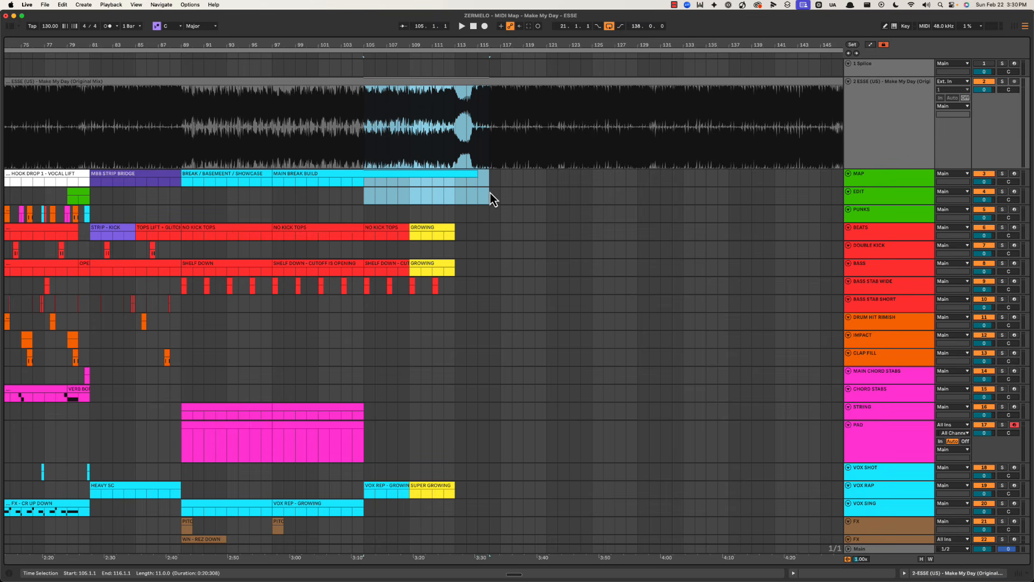
{"action": "left_click", "coordinate": [369, 180]}
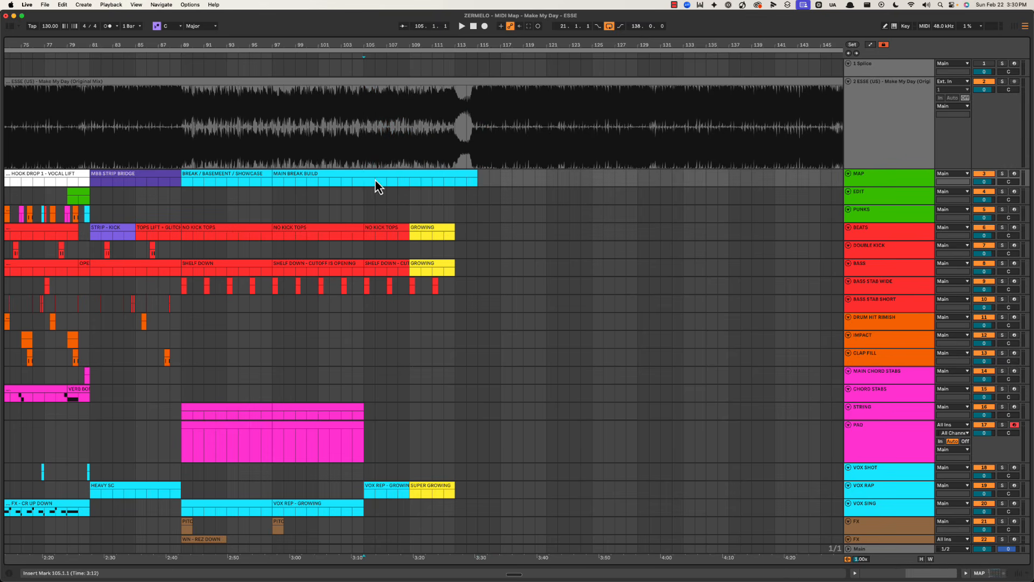
{"action": "key", "text": "super+e"}
{"action": "left_click", "coordinate": [387, 179]}
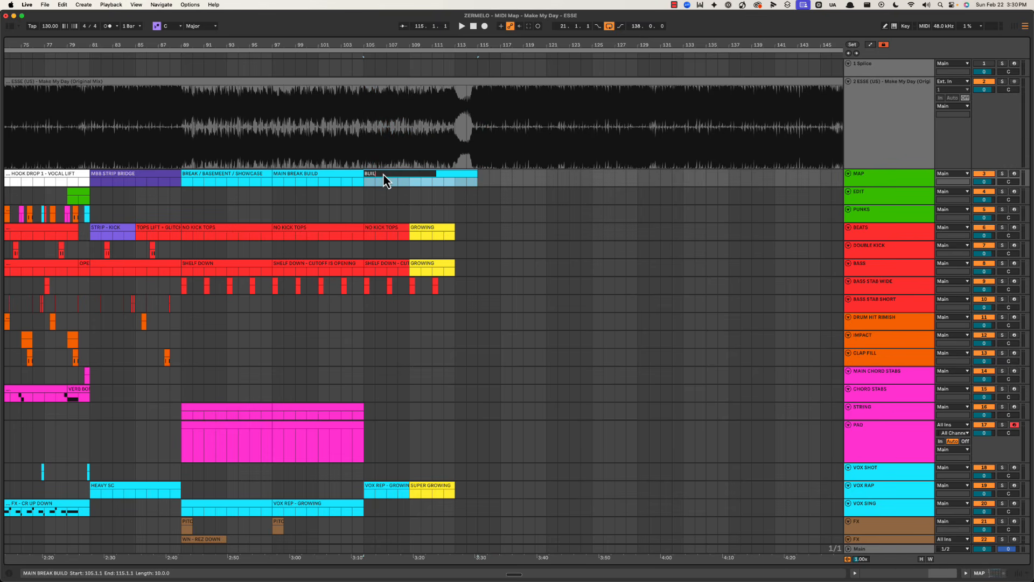
{"action": "key", "text": "Return"}
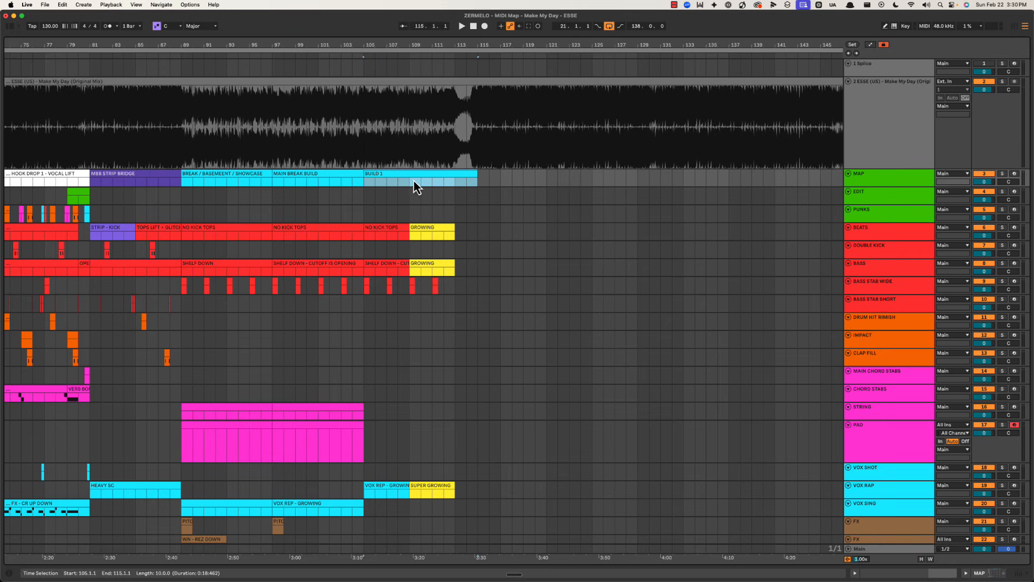
Step: Rename the MAIN BREAK BUILD clip on MAP, starting at bar 97, as BUILD 1 - SLOW
{"action": "scroll", "coordinate": [437, 181], "scroll_direction": "left", "scroll_amount": 5}
{"action": "left_click", "coordinate": [389, 176]}
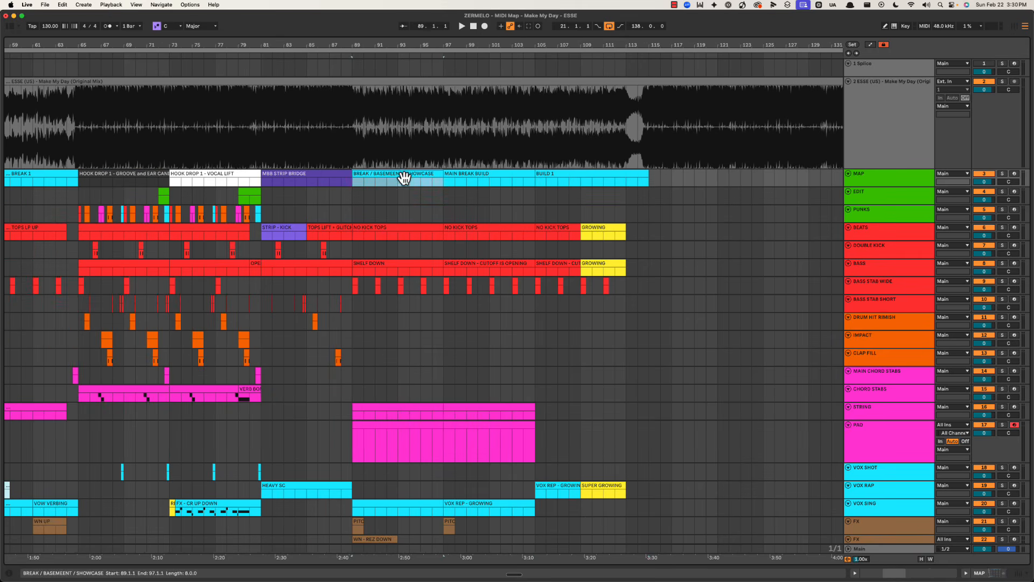
{"action": "left_click", "coordinate": [515, 176]}
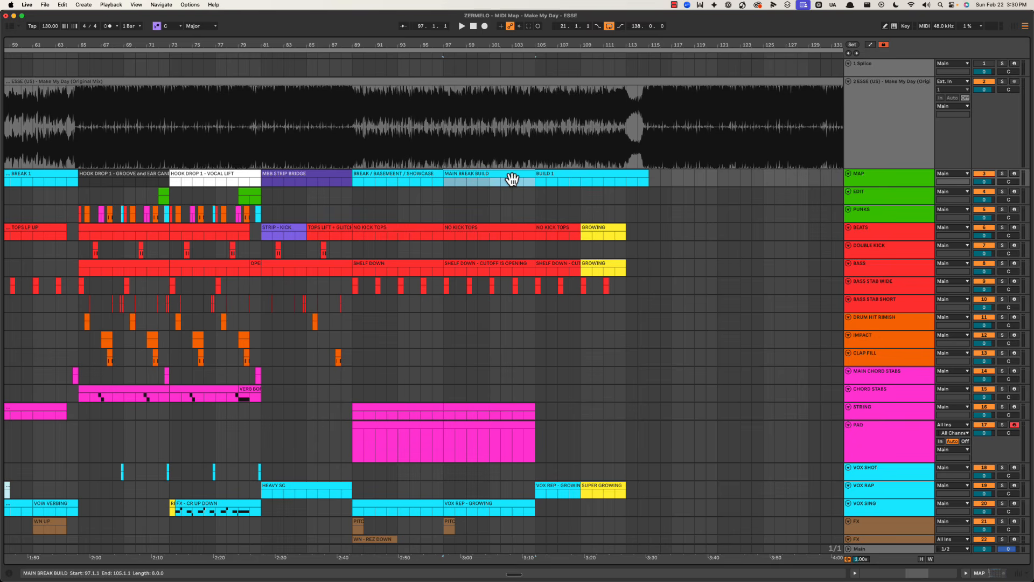
{"action": "key", "text": "super+r"}
{"action": "type", "text": "BUILD 1 - SLOW"}
{"action": "key", "text": "Return"}
Step: Rename the MAP clip starting at bar 105 as BUILD 2 - FAST
{"action": "left_click", "coordinate": [552, 175]}
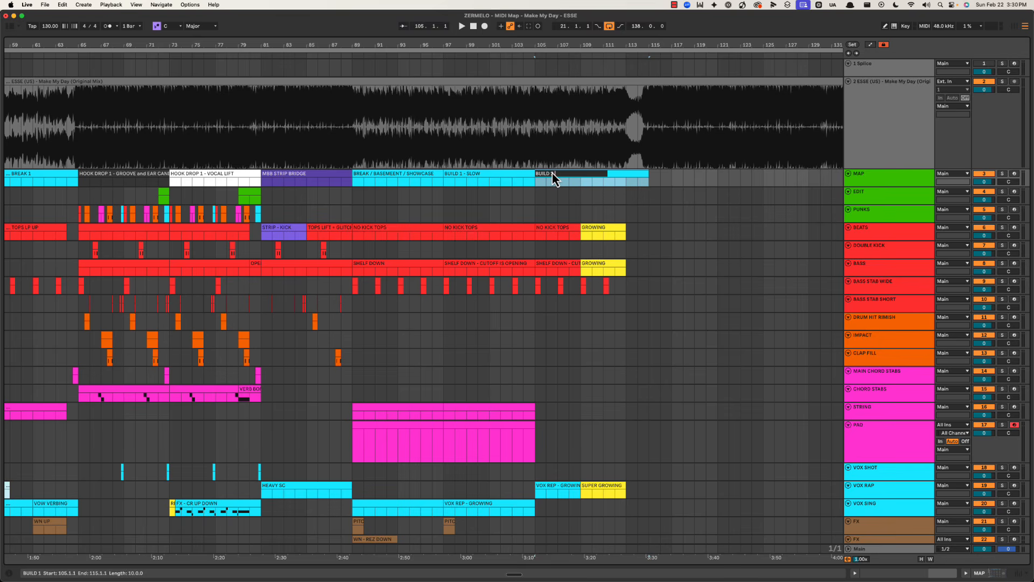
{"action": "type", "text": "BUILD 2 - FAST"}
{"action": "key", "text": "Return"}
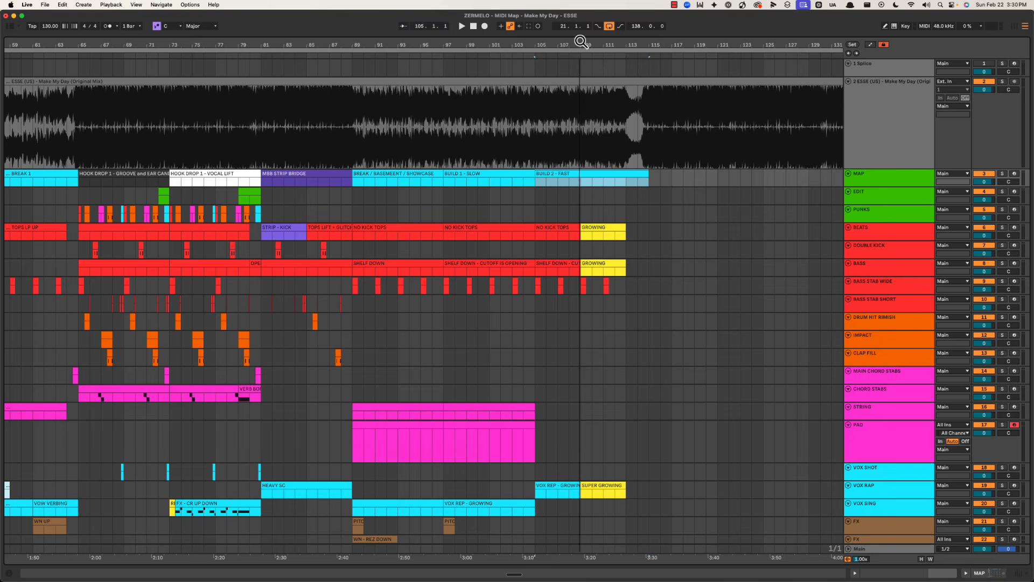
Step: Play the reference track from bar 109, where the yellow GROWING clips begin
{"action": "left_click_drag", "start_coordinate": [581, 41], "coordinate": [419, 182]}
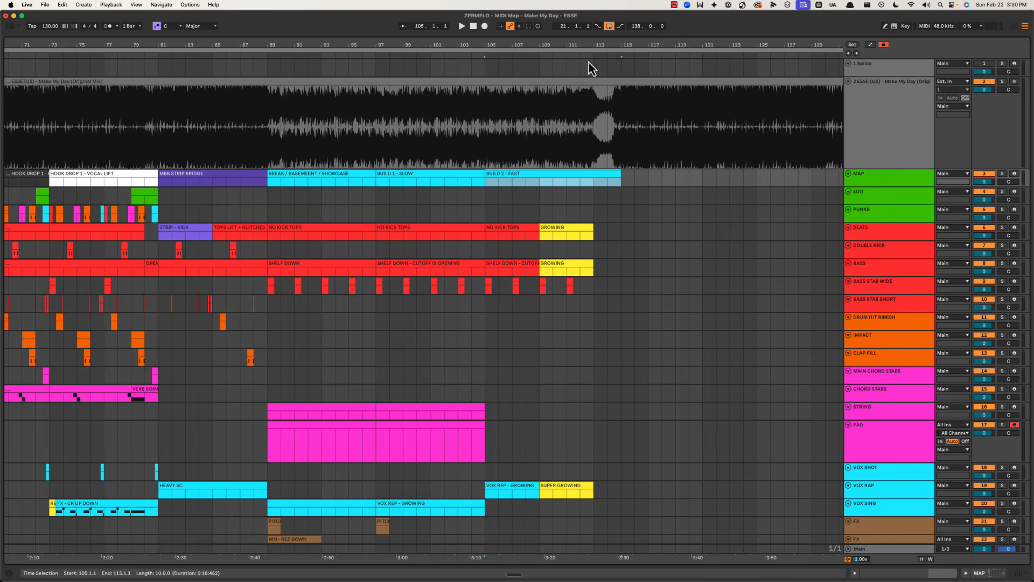
{"action": "left_click_drag", "start_coordinate": [593, 45], "coordinate": [481, 152]}
{"action": "left_click", "coordinate": [494, 146]}
{"action": "key", "text": "space"}
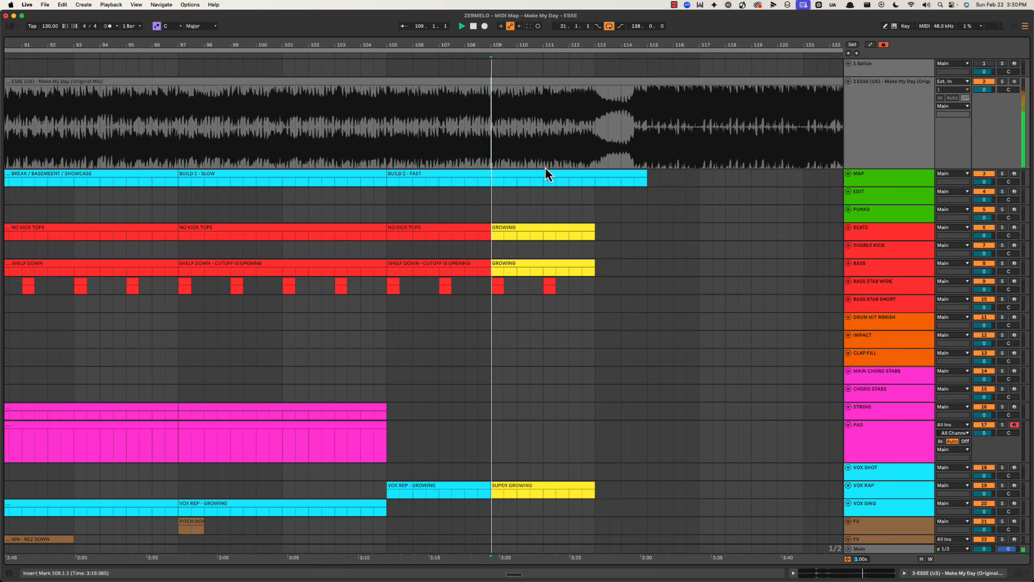
{"action": "scroll", "coordinate": [545, 167], "scroll_direction": "right", "scroll_amount": 3}
Step: In the HD2 Formula Cheat Sheet in Google Docs, check off the "Basement (lowest)" and "Up energy/build" items of the main break and build
{"action": "key", "text": "super+Tab"}
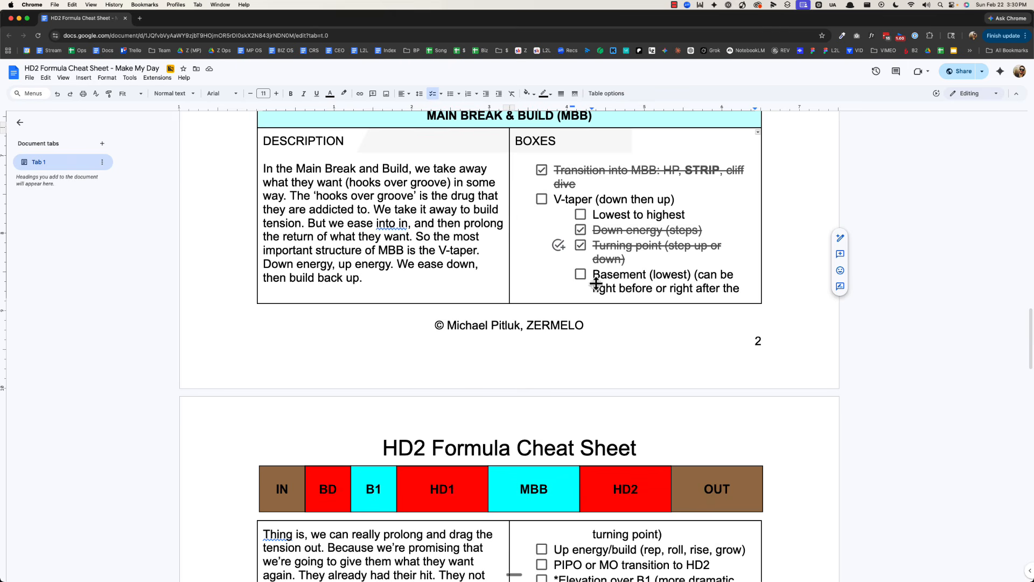
{"action": "key", "text": "super+Tab"}
{"action": "key", "text": "super+Tab"}
{"action": "left_click", "coordinate": [588, 277]}
{"action": "scroll", "coordinate": [619, 296], "scroll_direction": "down", "scroll_amount": 4}
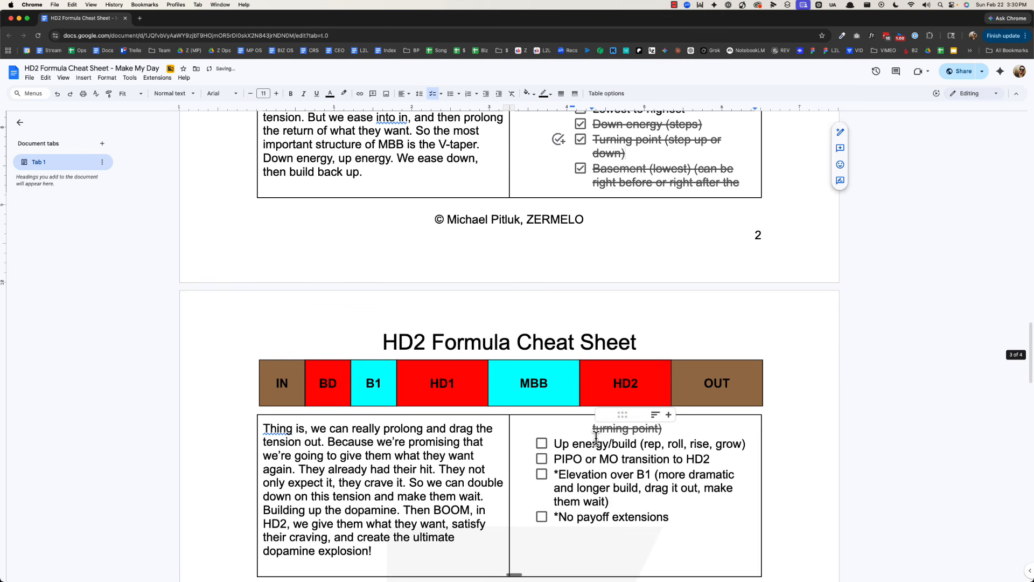
{"action": "left_click", "coordinate": [576, 441]}
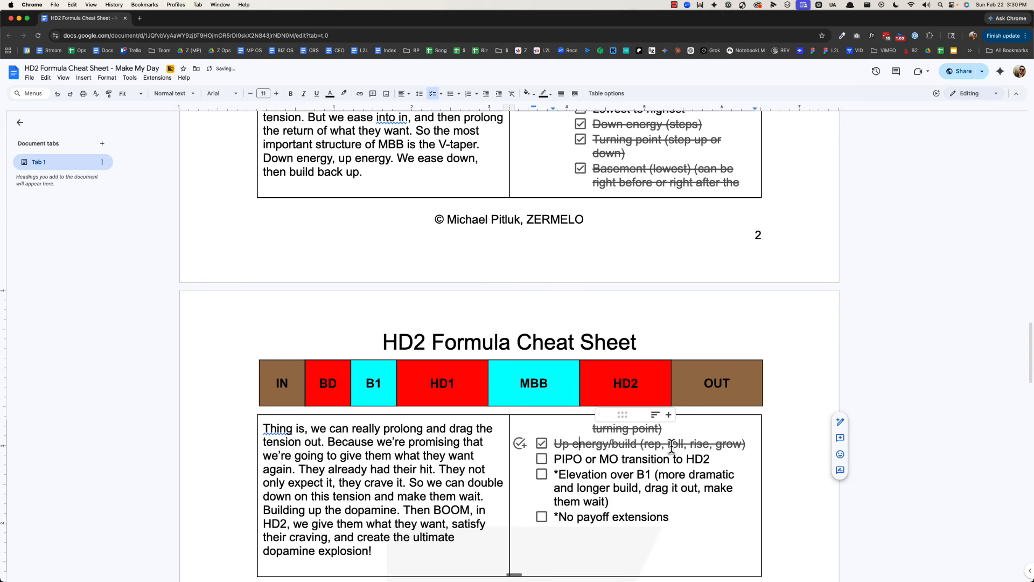
Step: In the "Up energy/build" item, replace "rise" with RISER and "grow" with GROWING, keeping the closing parenthesis on the same item
{"action": "double_click", "coordinate": [653, 443]}
{"action": "double_click", "coordinate": [675, 444]}
{"action": "double_click", "coordinate": [699, 443]}
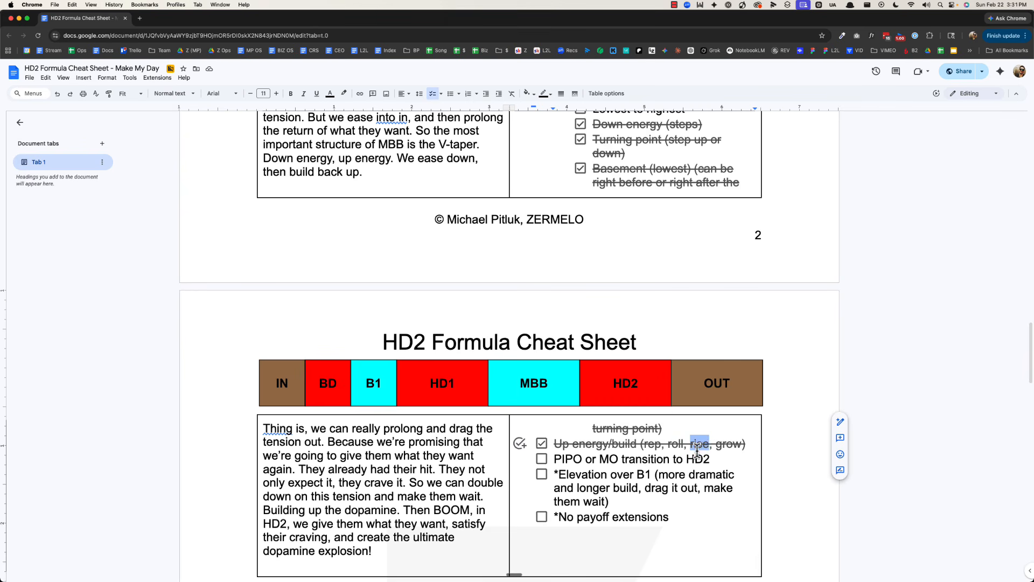
{"action": "type", "text": "RISER"}
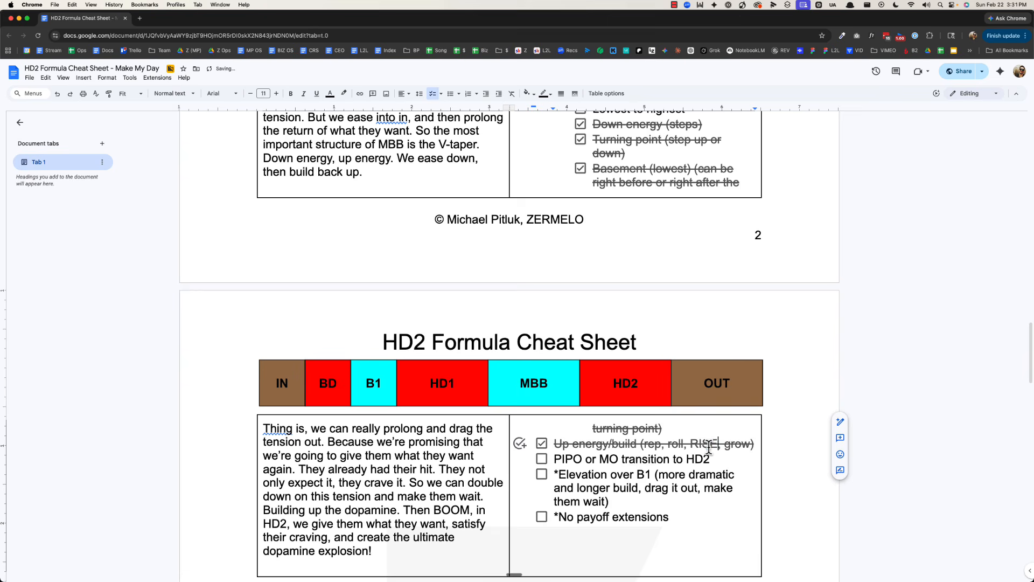
{"action": "double_click", "coordinate": [562, 457]}
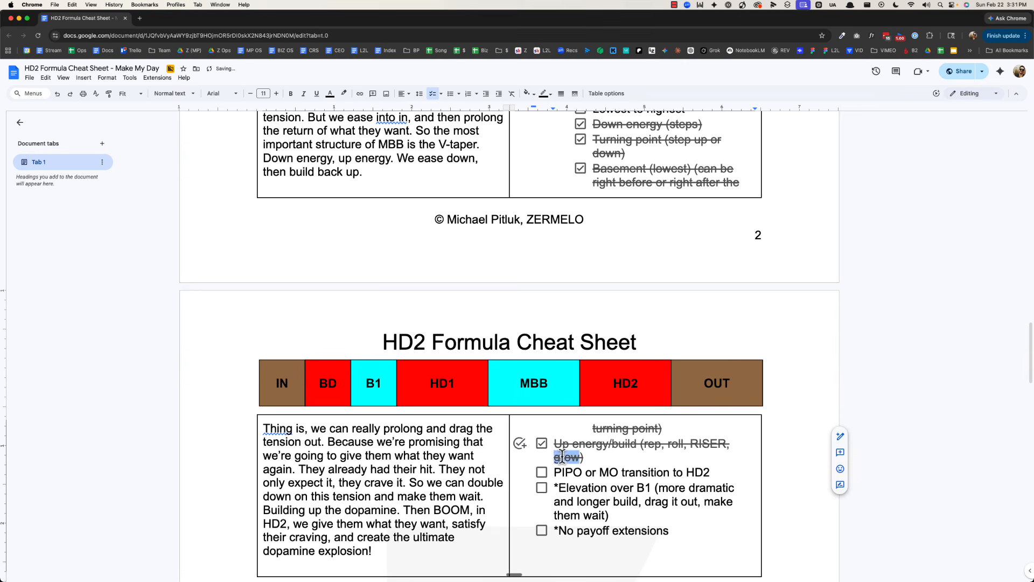
{"action": "type", "text": "GROWING"}
{"action": "key", "text": "Return"}
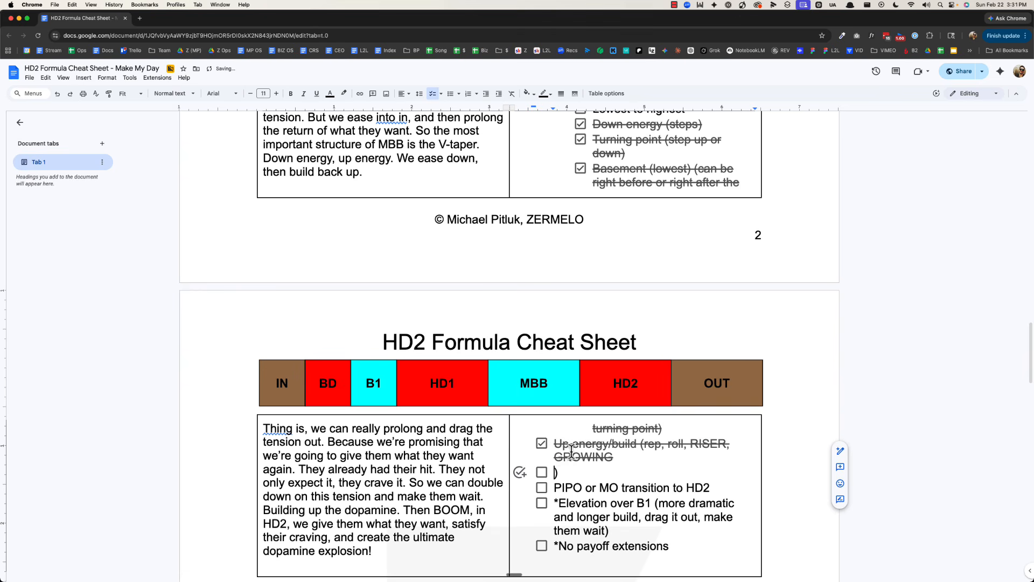
{"action": "key", "text": "BackSpace"}
{"action": "key", "text": "BackSpace"}
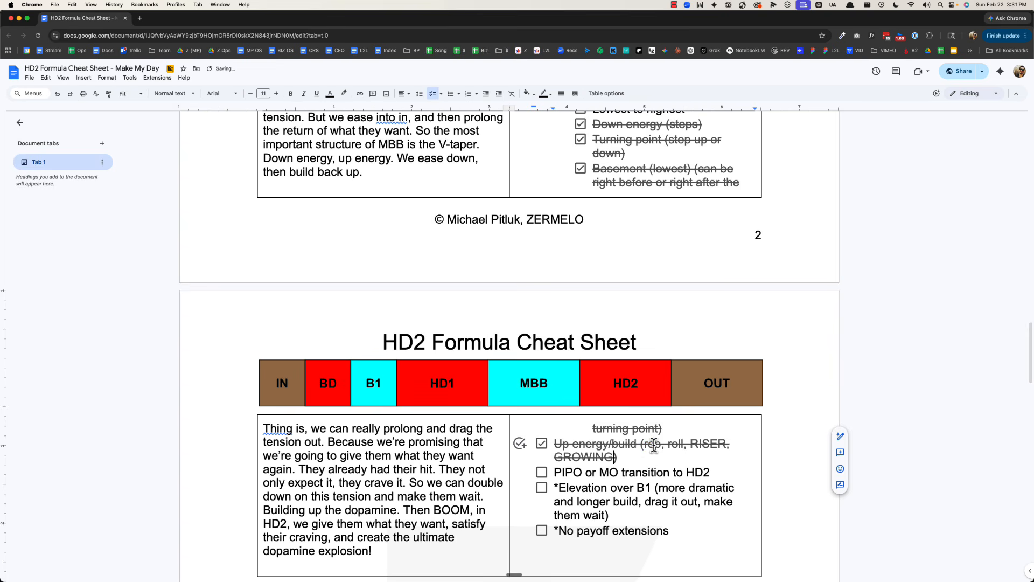
Step: Capitalise "rep" as REP in the "Up energy/build" item
{"action": "double_click", "coordinate": [653, 445]}
{"action": "type", "text": "R"}
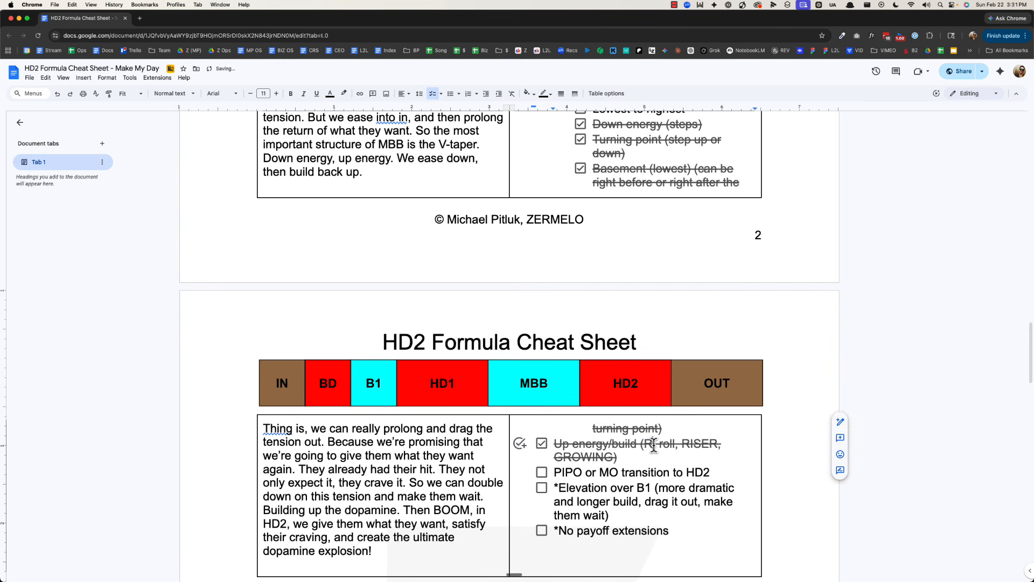
{"action": "type", "text": "EP"}
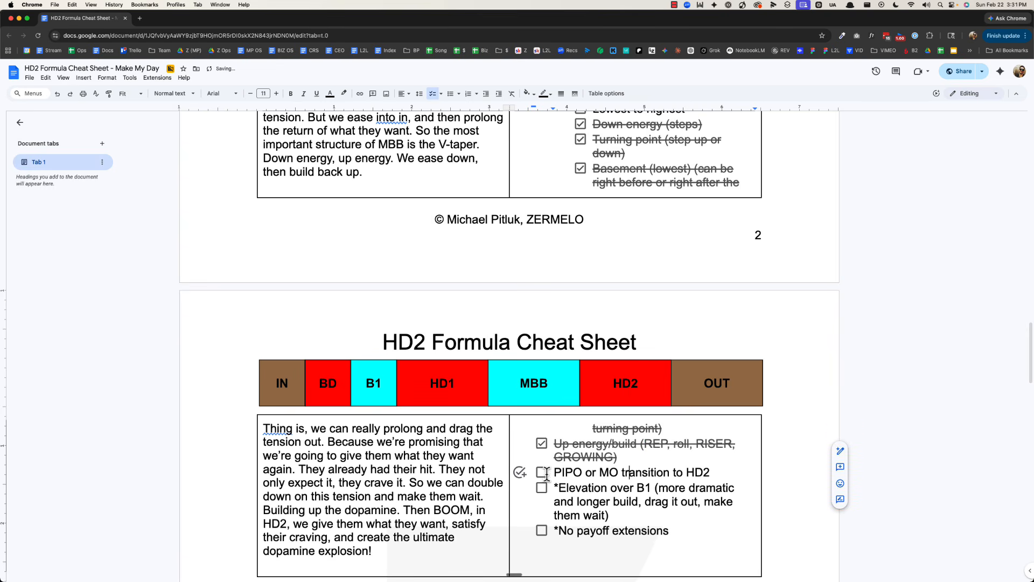
Step: Switch to Ableton Live and play the reference track from bar 112 into the end of the build at bar 113
{"action": "key", "text": "super+Tab"}
{"action": "key", "text": "super+Tab"}
{"action": "key", "text": "super+Tab"}
{"action": "left_click", "coordinate": [455, 130]}
{"action": "key", "text": "space"}
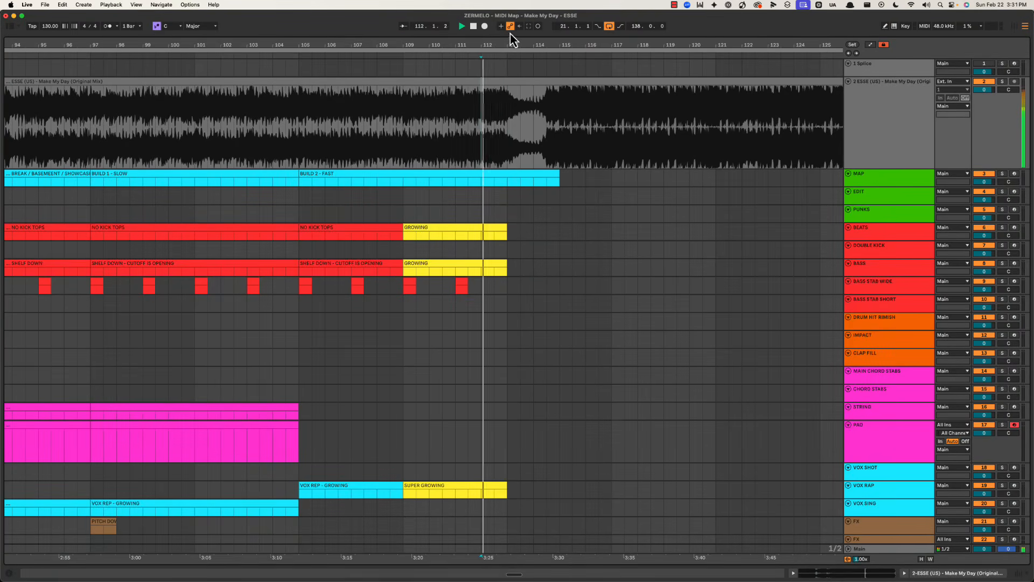
{"action": "left_click_drag", "start_coordinate": [509, 35], "coordinate": [508, 45]}
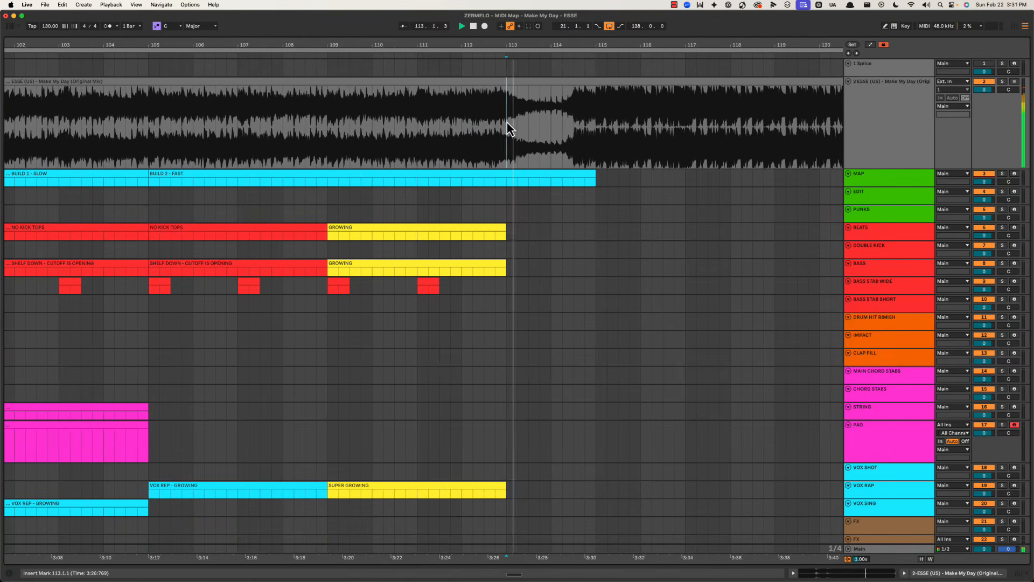
Step: In the Google Docs cheat sheet, add an indented checklist item "Payoff extension" under "PIPO or MO transition to HD2"
{"action": "key", "text": "super+Tab"}
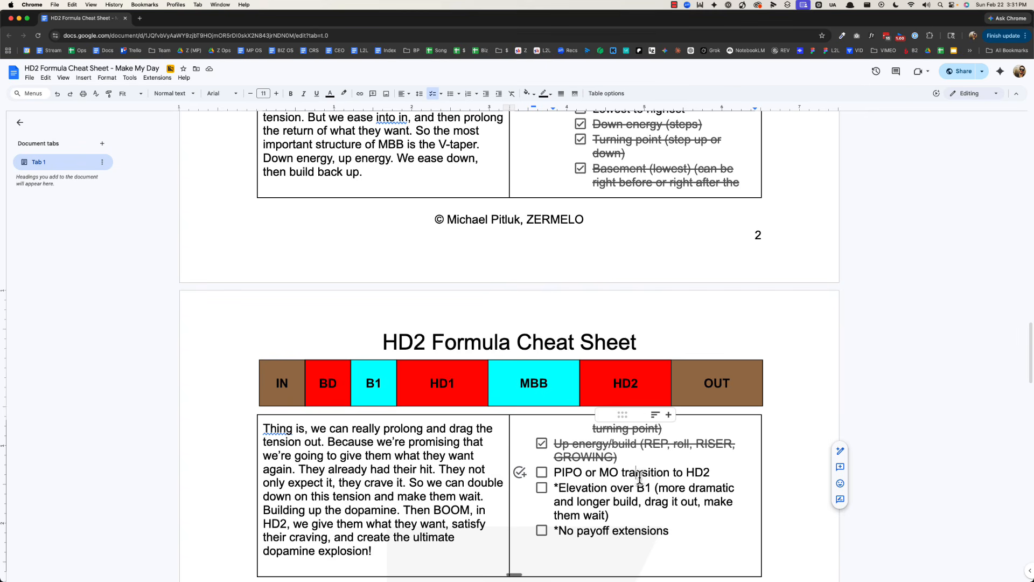
{"action": "left_click", "coordinate": [692, 530]}
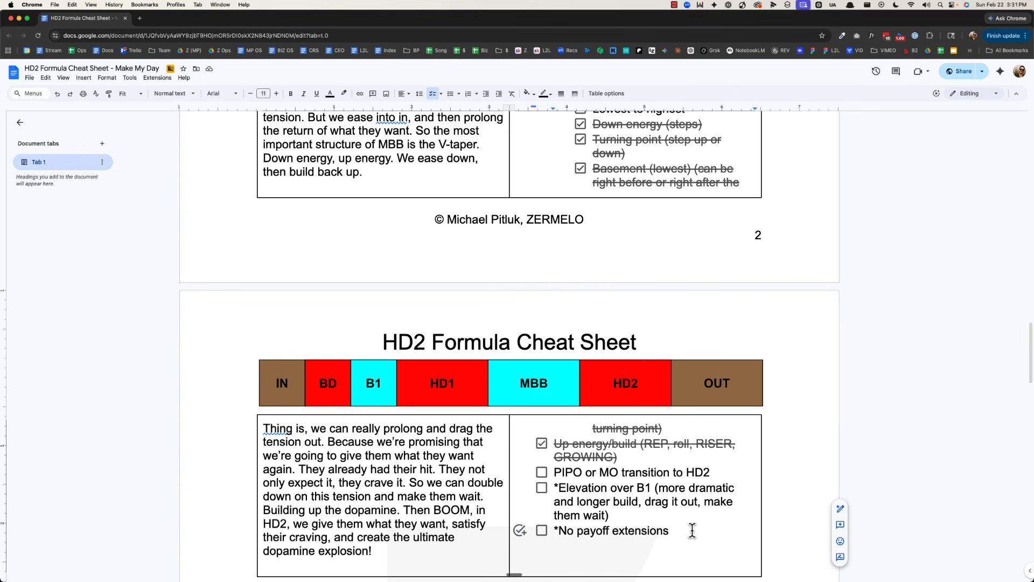
{"action": "left_click", "coordinate": [717, 474]}
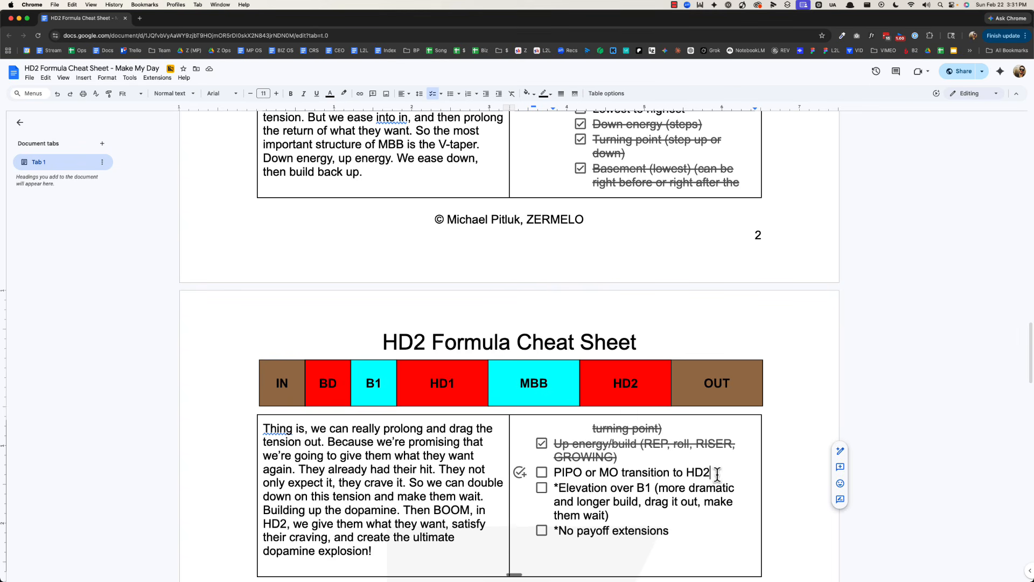
{"action": "key", "text": "Return"}
{"action": "key", "text": "Tab"}
{"action": "type", "text": "P"}
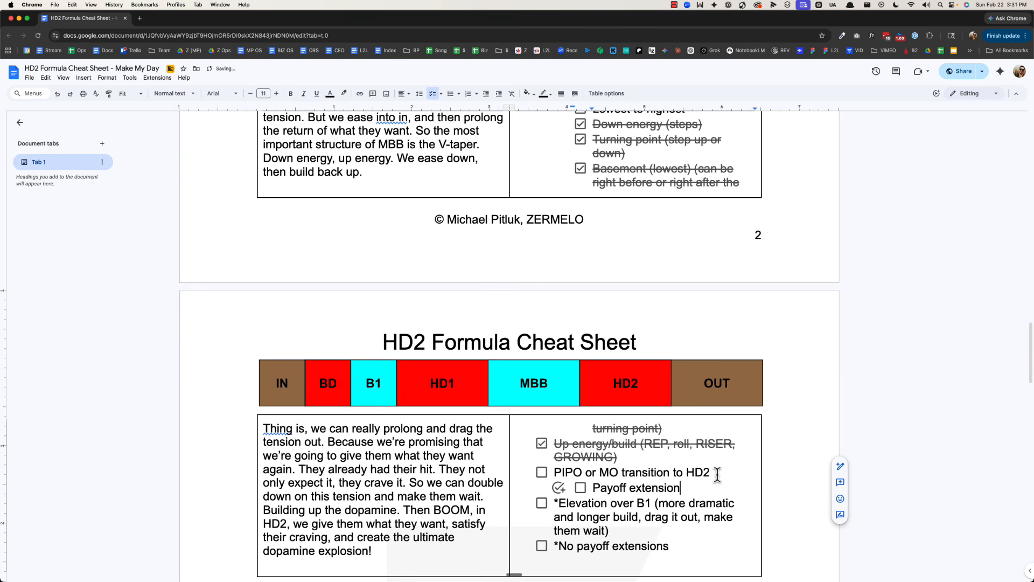
{"action": "type", "text": "ayoff extension"}
Step: In Ableton Live, examine the reference waveform between bars 113 and 115, then place the insert marker at bar 115
{"action": "key", "text": "super+Tab"}
{"action": "left_click", "coordinate": [511, 127]}
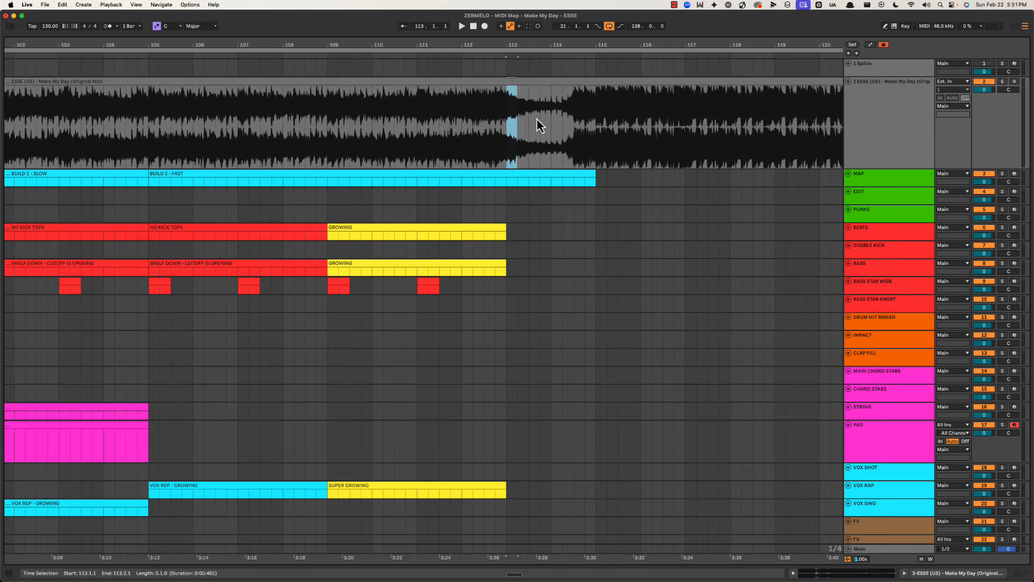
{"action": "left_click_drag", "start_coordinate": [537, 126], "coordinate": [581, 102]}
{"action": "left_click", "coordinate": [592, 121]}
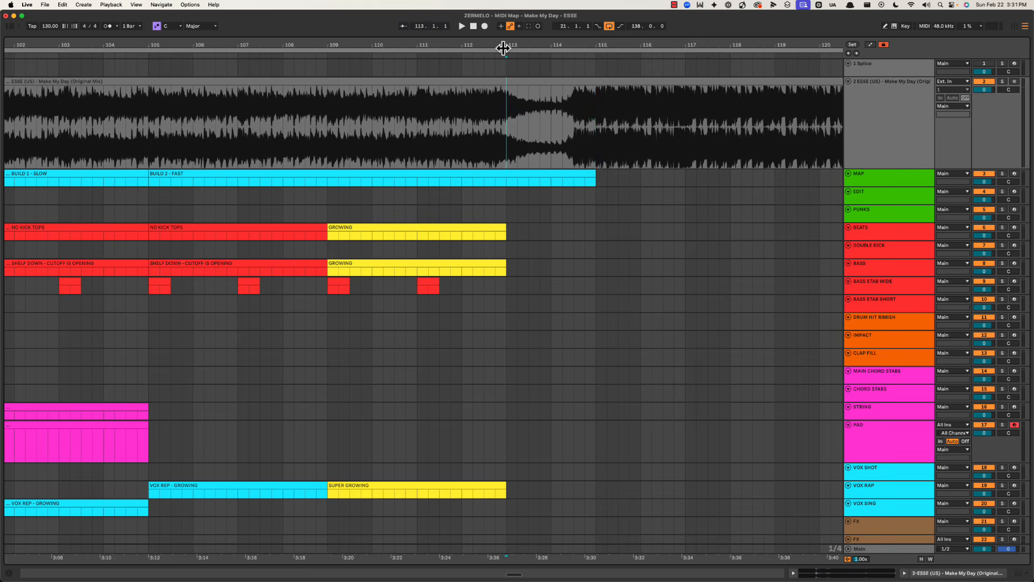
{"action": "left_click_drag", "start_coordinate": [504, 50], "coordinate": [513, 30]}
{"action": "left_click_drag", "start_coordinate": [515, 118], "coordinate": [569, 112]}
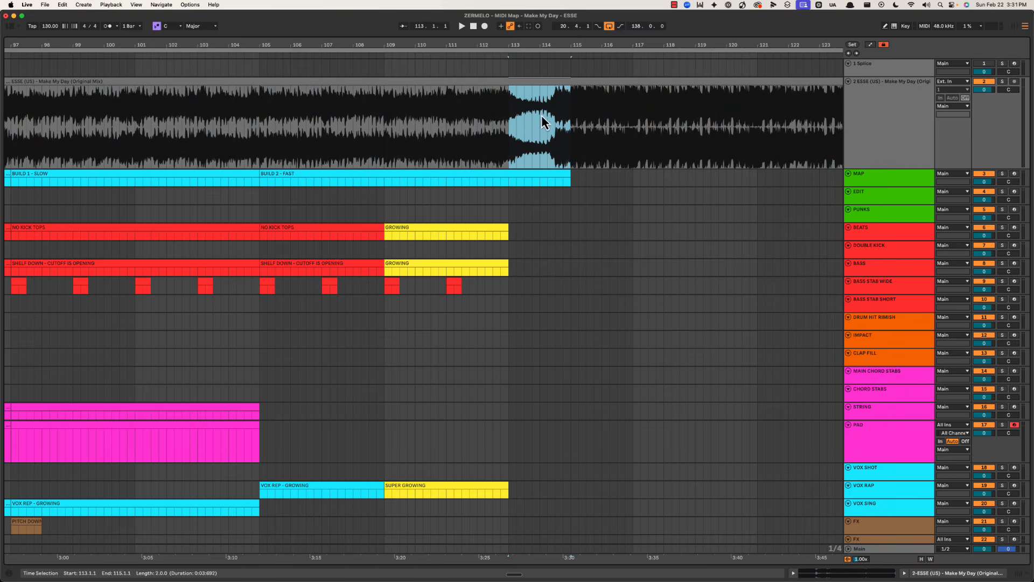
{"action": "left_click", "coordinate": [492, 127]}
{"action": "scroll", "coordinate": [577, 111], "scroll_direction": "up", "scroll_amount": 3}
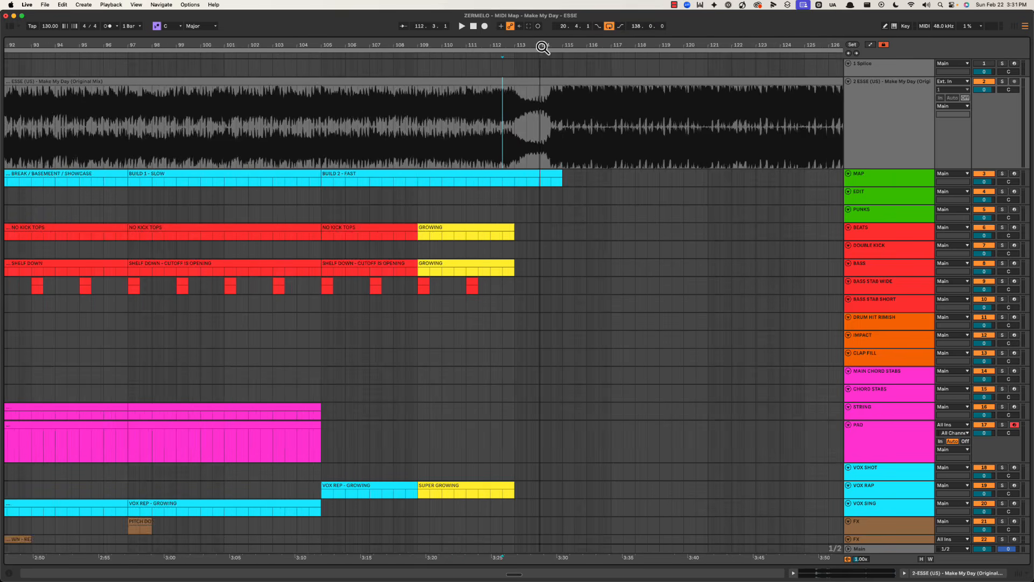
{"action": "left_click_drag", "start_coordinate": [450, 115], "coordinate": [513, 114]}
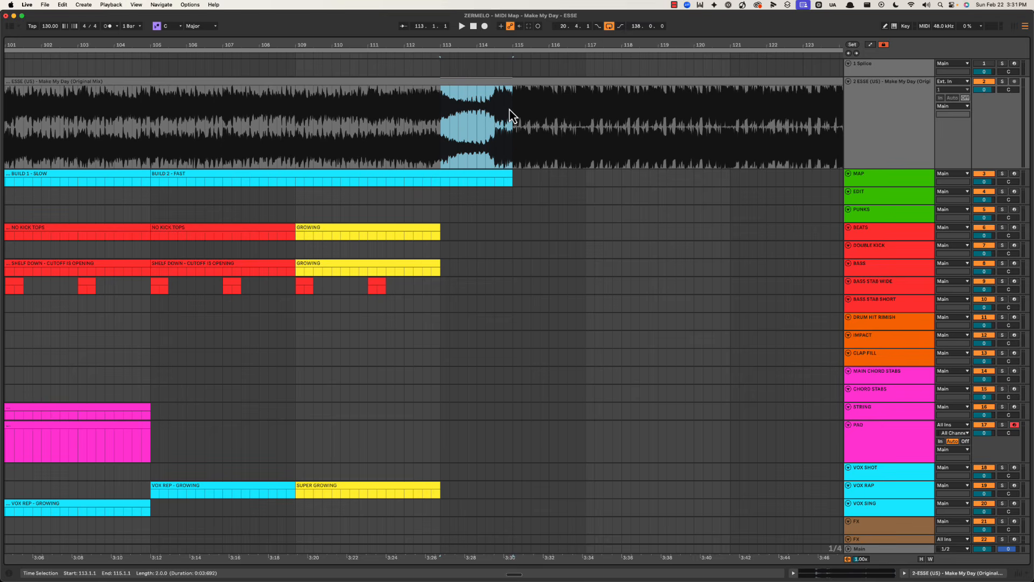
{"action": "scroll", "coordinate": [431, 117], "scroll_direction": "right", "scroll_amount": 5}
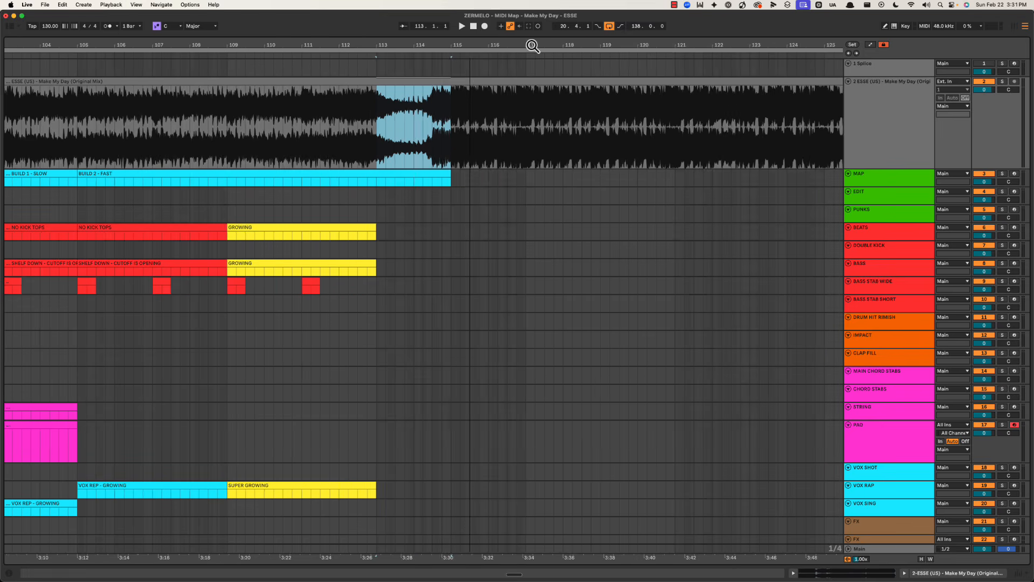
{"action": "left_click_drag", "start_coordinate": [423, 46], "coordinate": [423, 43]}
{"action": "left_click", "coordinate": [429, 124]}
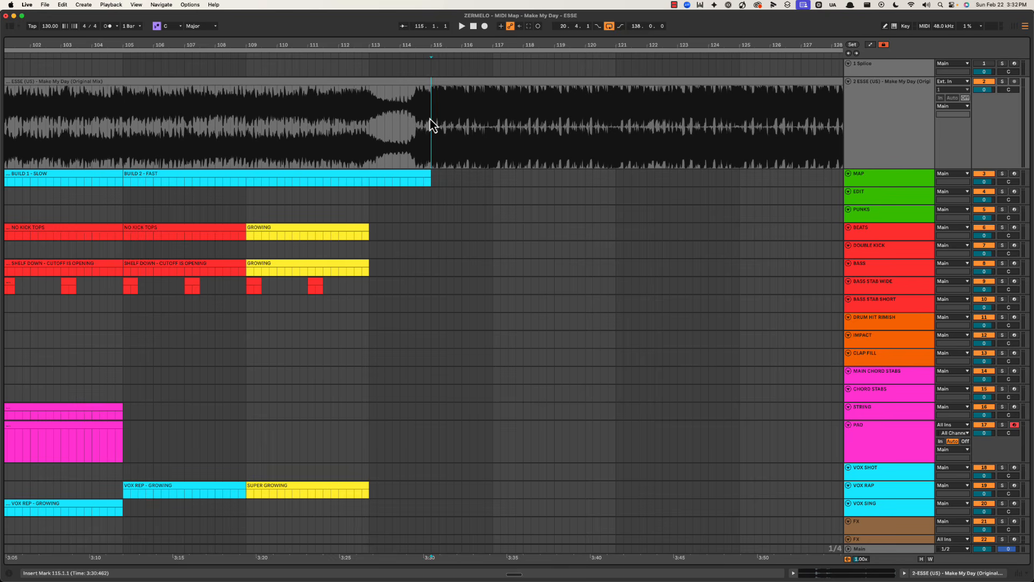
Step: Examine the reference waveform around the transition between bars 113 and 115 and the phrase that follows it
{"action": "left_click", "coordinate": [418, 124]}
{"action": "left_click_drag", "start_coordinate": [433, 111], "coordinate": [740, 116]}
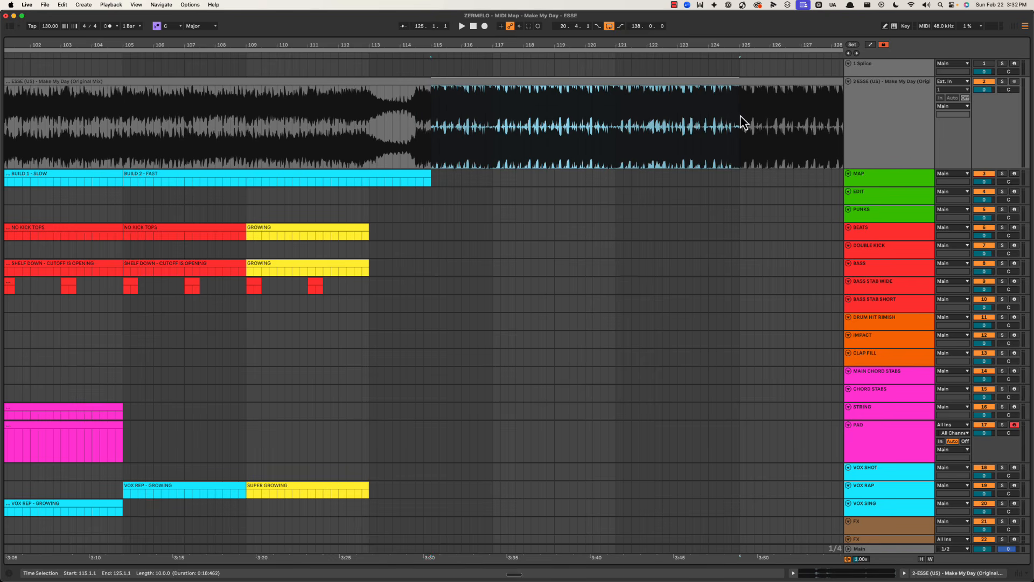
{"action": "left_click", "coordinate": [431, 108]}
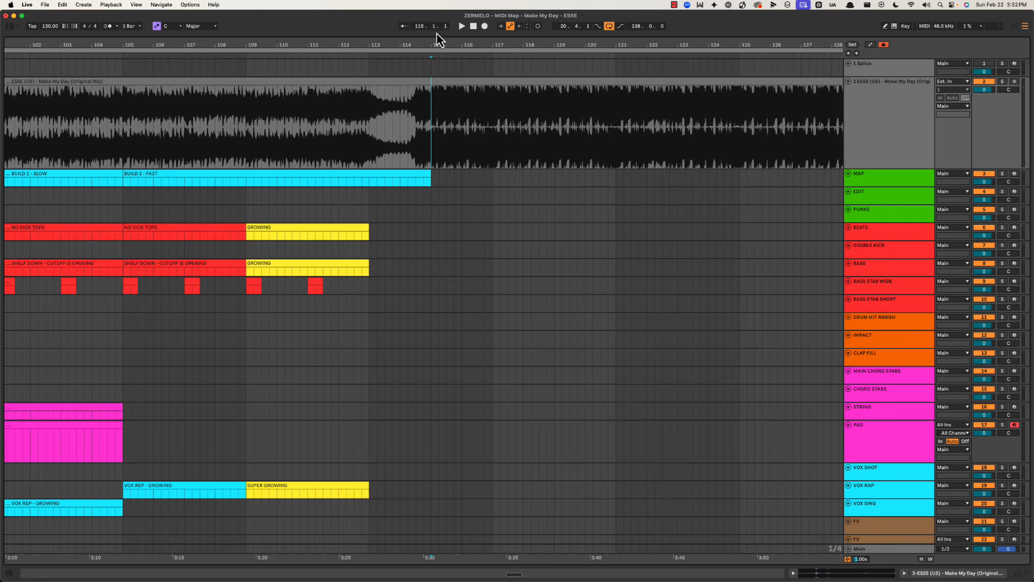
{"action": "left_click_drag", "start_coordinate": [365, 120], "coordinate": [432, 98]}
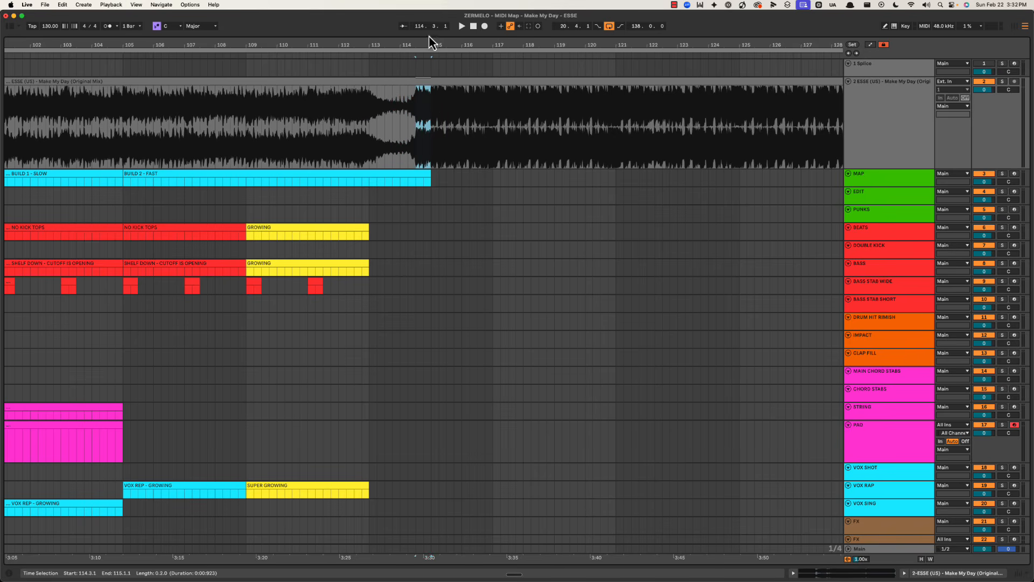
{"action": "left_click_drag", "start_coordinate": [430, 44], "coordinate": [389, 130]}
{"action": "left_click_drag", "start_coordinate": [337, 109], "coordinate": [487, 91]}
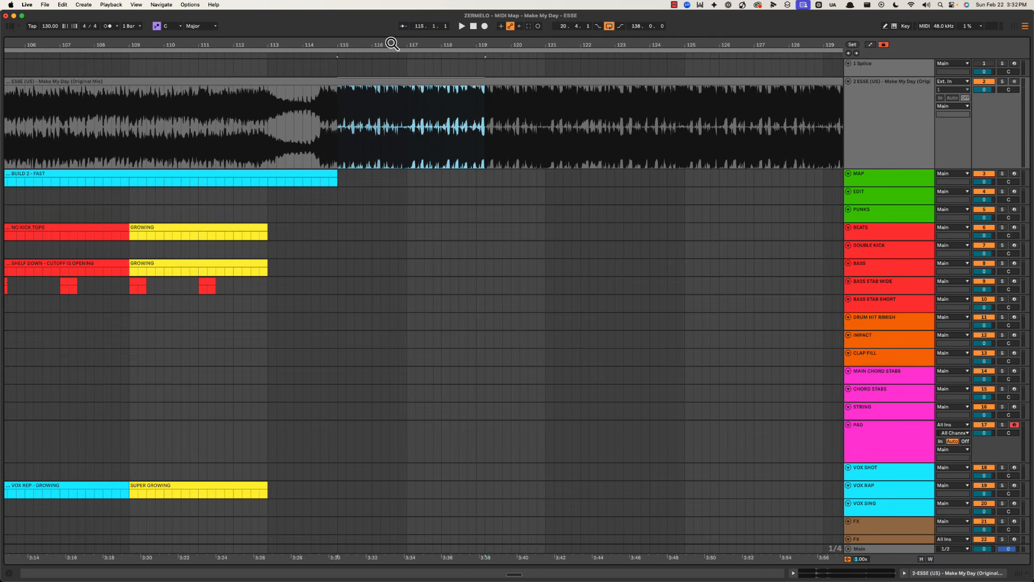
{"action": "left_click_drag", "start_coordinate": [392, 43], "coordinate": [624, 56]}
{"action": "left_click", "coordinate": [490, 109]}
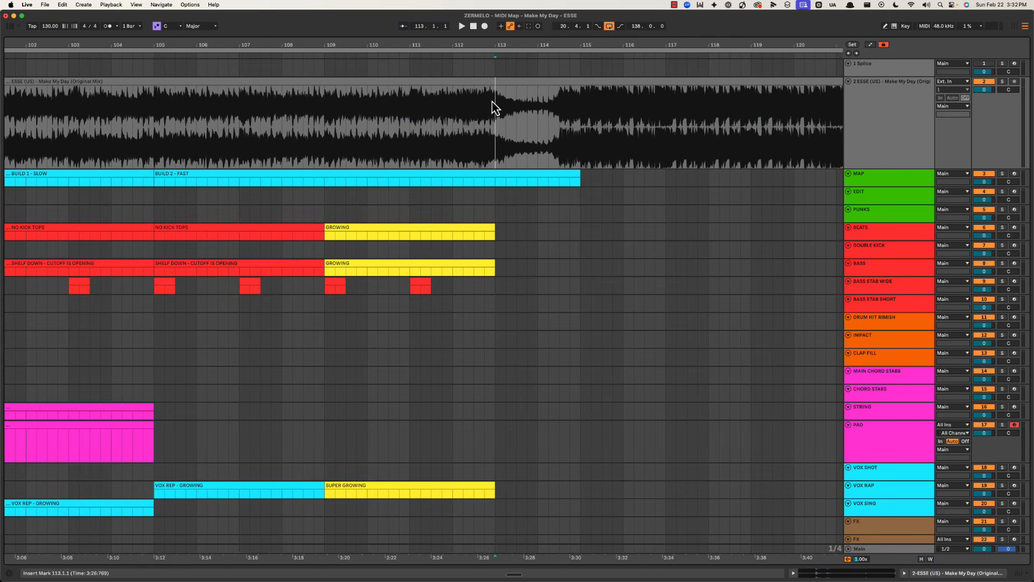
{"action": "left_click_drag", "start_coordinate": [314, 114], "coordinate": [527, 112]}
{"action": "left_click_drag", "start_coordinate": [304, 113], "coordinate": [583, 108]}
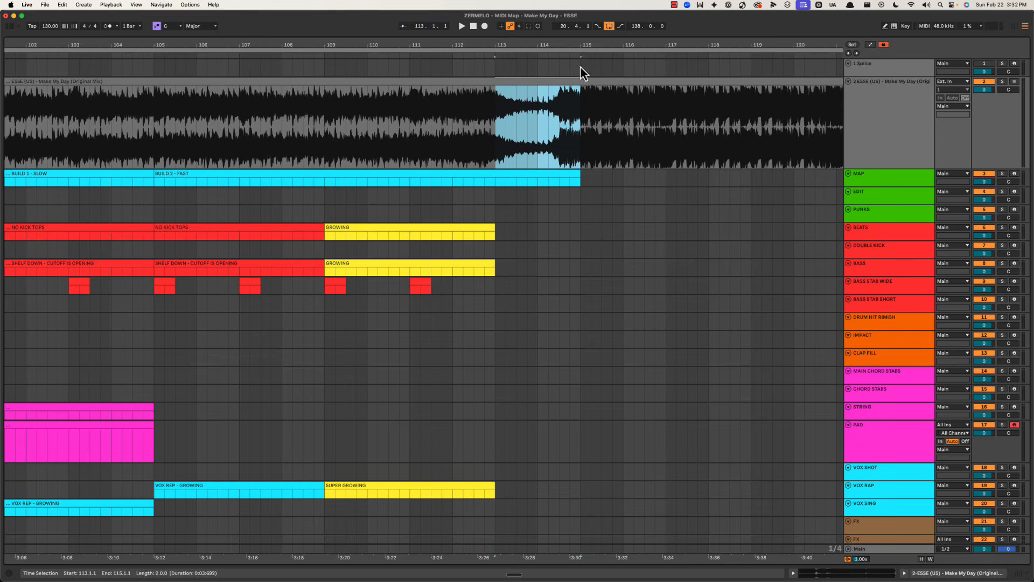
{"action": "scroll", "coordinate": [581, 67], "scroll_direction": "down", "scroll_amount": 2}
{"action": "scroll", "coordinate": [437, 112], "scroll_direction": "right", "scroll_amount": 2}
{"action": "left_click", "coordinate": [437, 112]}
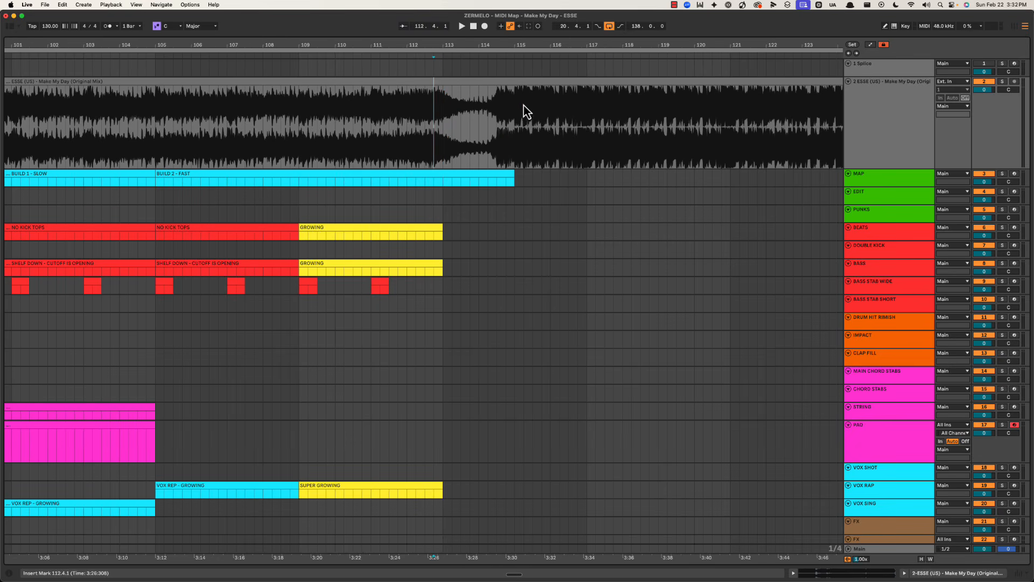
{"action": "left_click", "coordinate": [407, 122]}
{"action": "left_click", "coordinate": [515, 106], "text": "shift"}
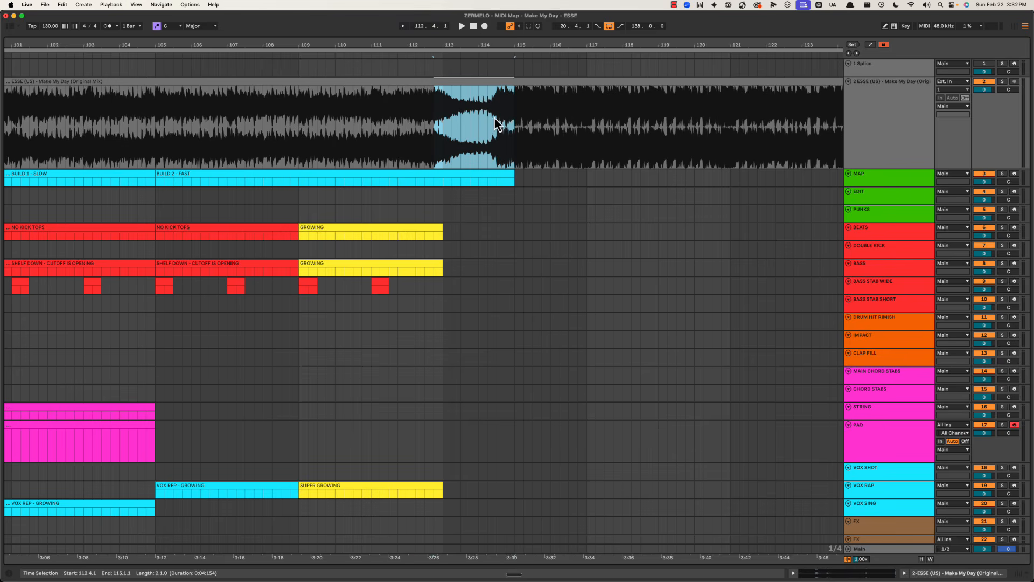
Step: Play the reference track from bar 111 into the transition at bar 113
{"action": "left_click", "coordinate": [375, 103]}
{"action": "left_click_drag", "start_coordinate": [429, 42], "coordinate": [382, 40]}
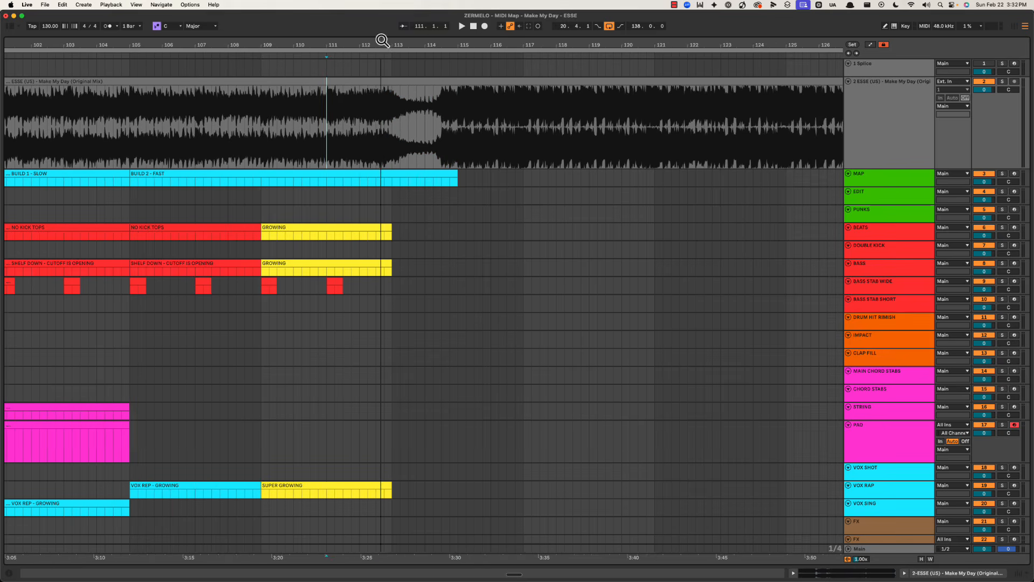
{"action": "key", "text": "space"}
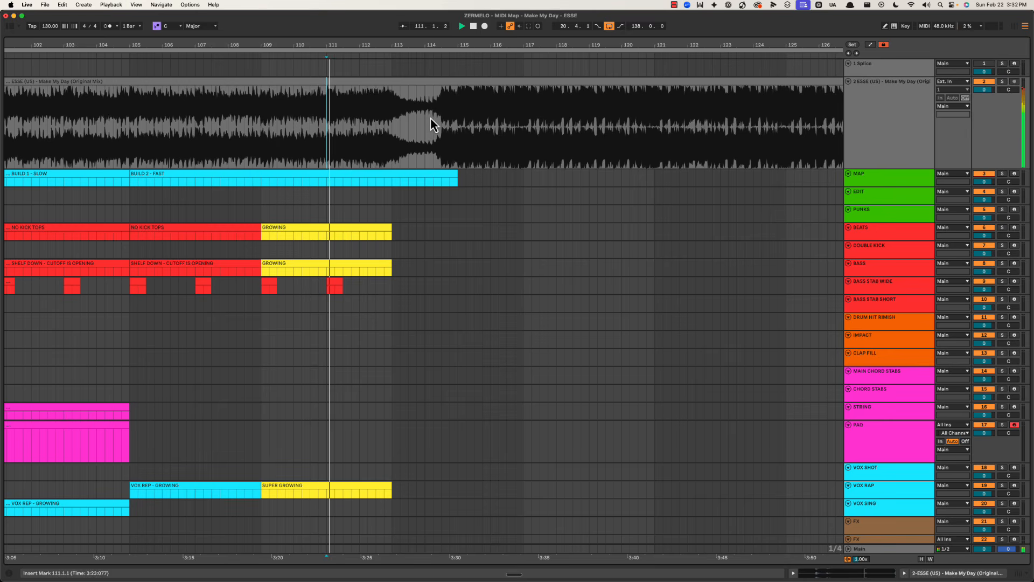
{"action": "left_click_drag", "start_coordinate": [363, 46], "coordinate": [427, 205]}
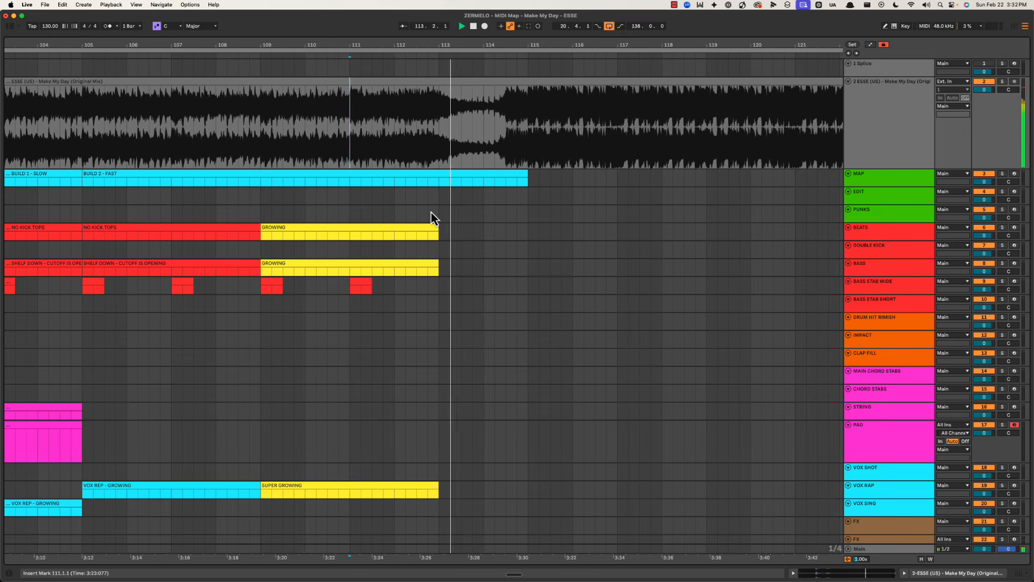
Step: Copy the BASS STAB WIDE clip at bar 111 to bar 113 on the same track
{"action": "left_click", "coordinate": [369, 286]}
{"action": "left_click_drag", "start_coordinate": [368, 286], "coordinate": [458, 287], "text": "alt"}
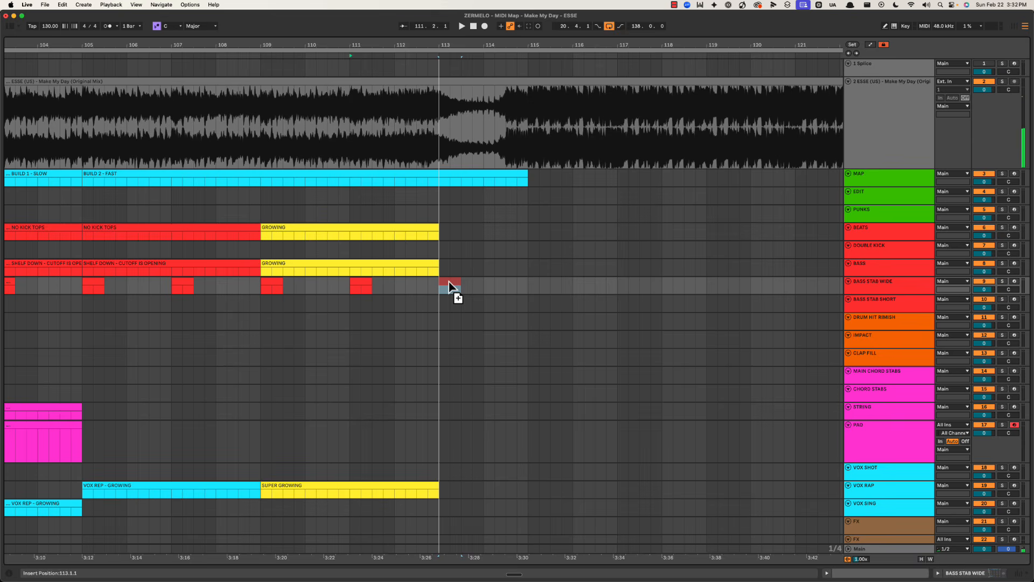
{"action": "left_click", "coordinate": [417, 216]}
Step: Stop playback and create an empty MIDI clip on the VOX SHOT track from bar 113 to bar 115
{"action": "scroll", "coordinate": [763, 248], "scroll_direction": "down", "scroll_amount": 3}
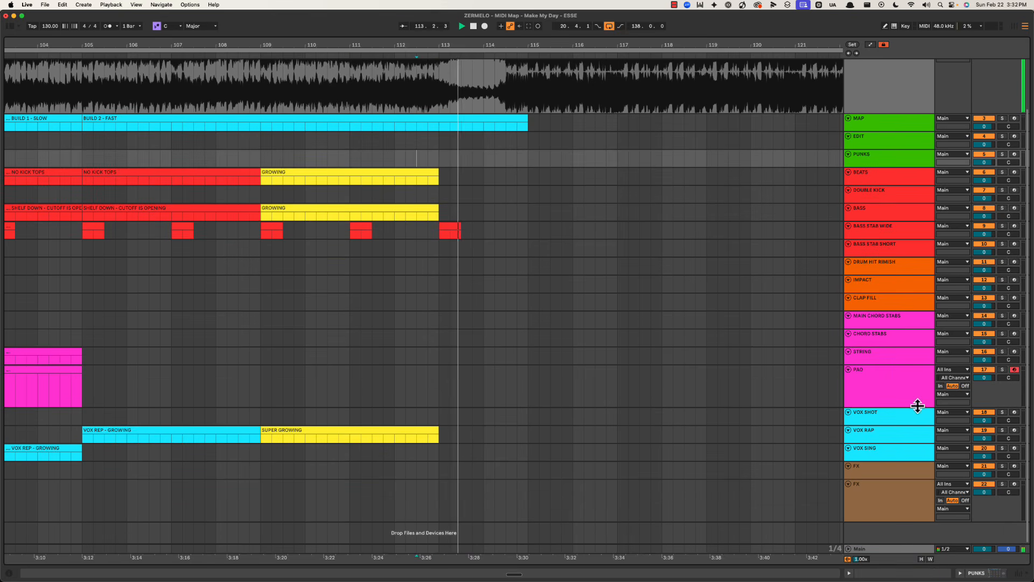
{"action": "left_click", "coordinate": [906, 451]}
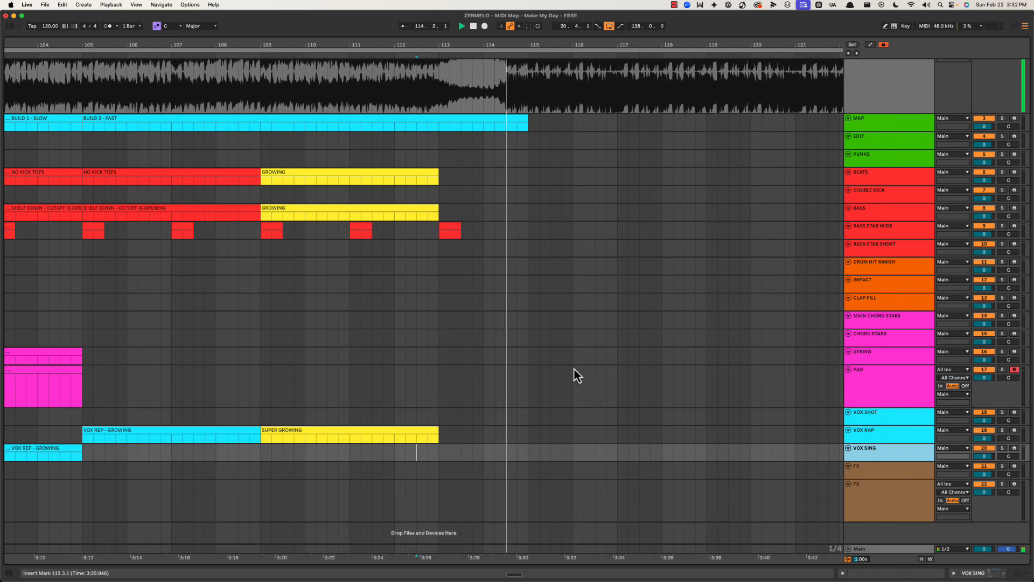
{"action": "key", "text": "space"}
{"action": "left_click_drag", "start_coordinate": [442, 419], "coordinate": [524, 415]}
{"action": "key", "text": "shift+super+m"}
{"action": "key", "text": "alt+super+l"}
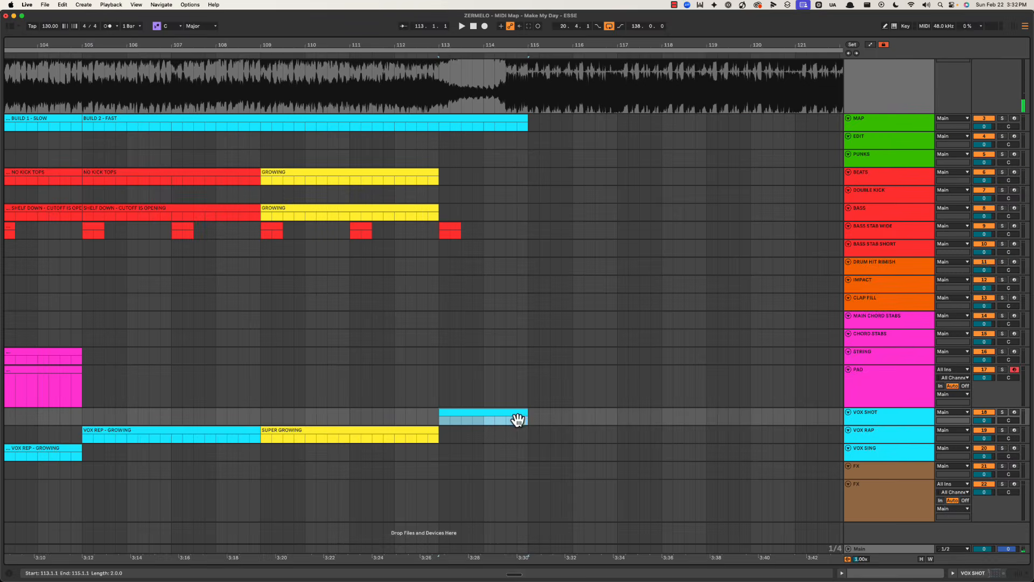
Step: Add C3 notes at 1.1.1, 1.1.3 and 1.2 in the VOX SHOT clip and set its loop to the first beat
{"action": "double_click", "coordinate": [516, 416]}
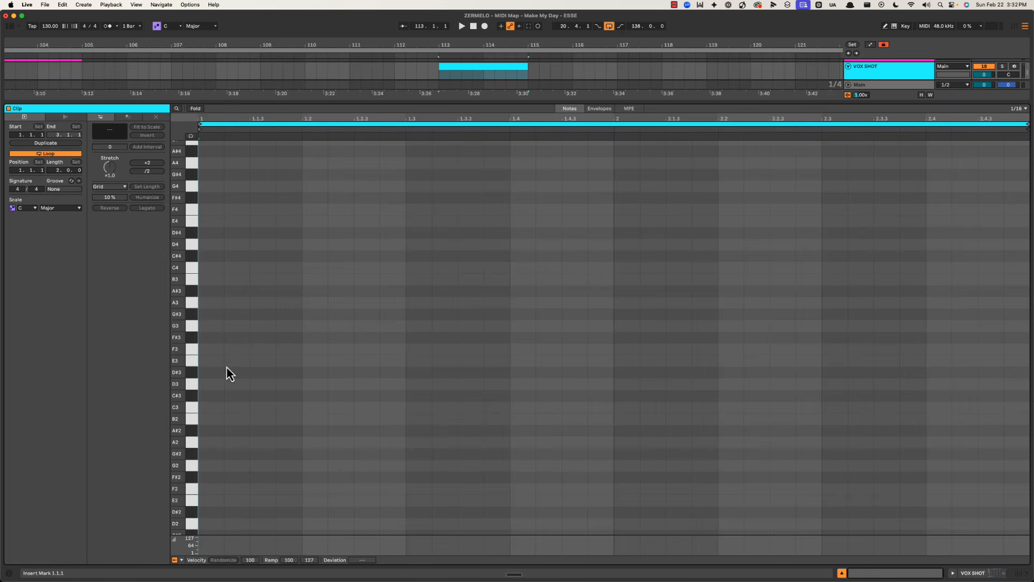
{"action": "double_click", "coordinate": [217, 407]}
{"action": "double_click", "coordinate": [253, 407]}
{"action": "double_click", "coordinate": [316, 408]}
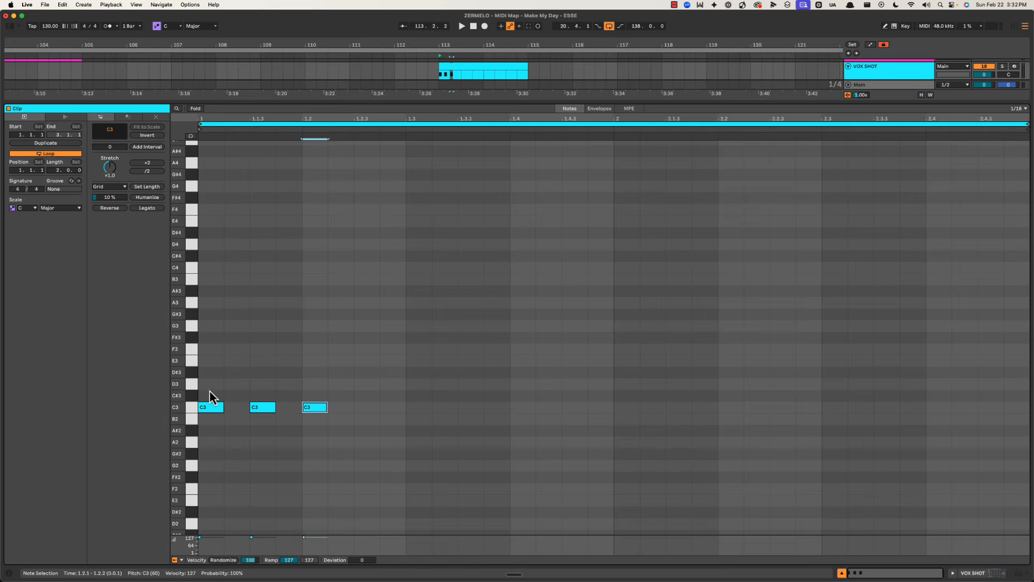
{"action": "left_click_drag", "start_coordinate": [205, 377], "coordinate": [302, 374]}
{"action": "key", "text": "super+l"}
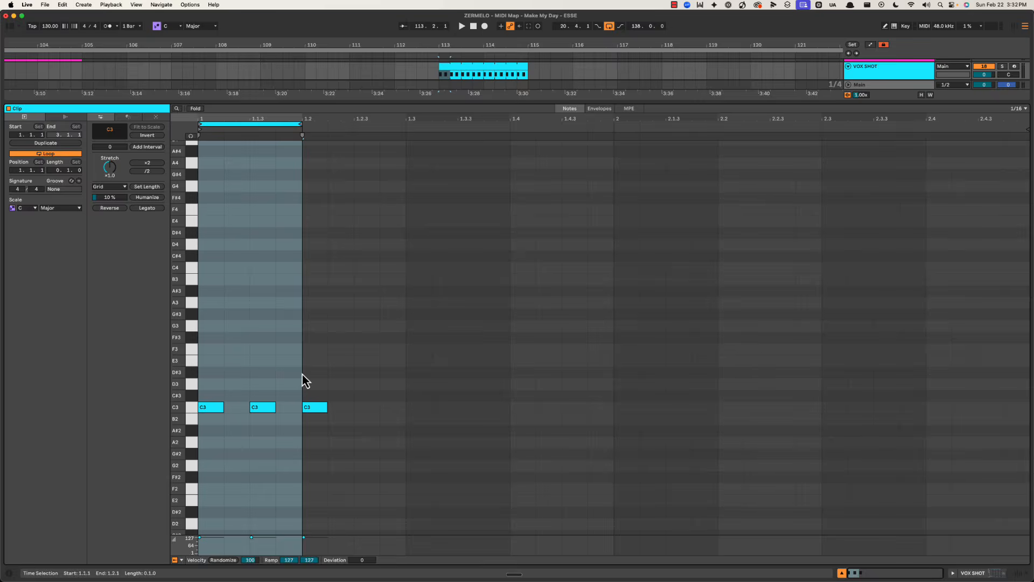
Step: Return to the arrangement, audition the passage briefly and rename the new VOX SHOT clip as WASHES IN
{"action": "key", "text": "shift+Tab"}
{"action": "key", "text": "space"}
{"action": "scroll", "coordinate": [469, 390], "scroll_direction": "down", "scroll_amount": 1}
{"action": "left_click", "coordinate": [472, 474]}
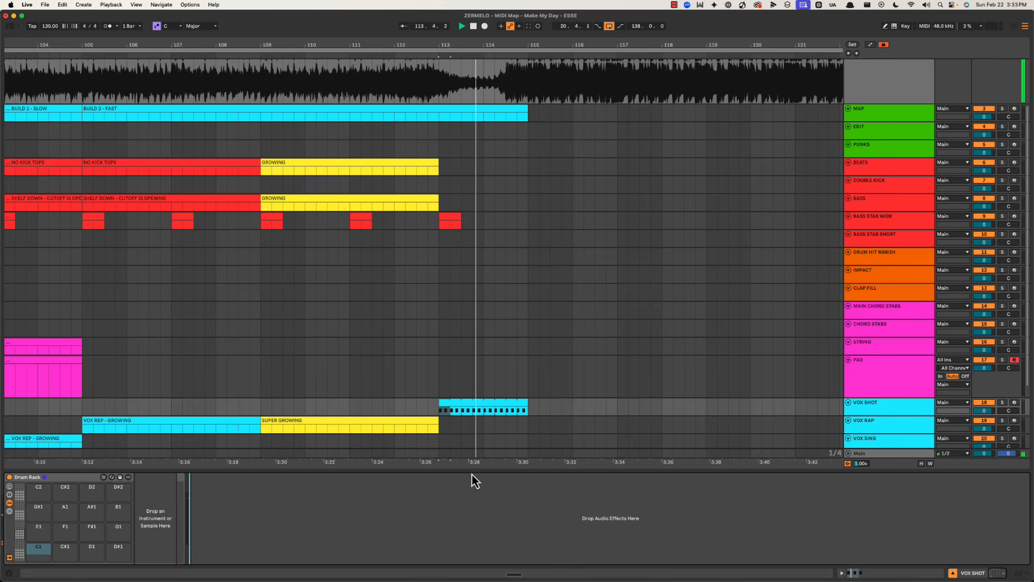
{"action": "key", "text": "super+alt+l"}
{"action": "key", "text": "space"}
{"action": "left_click", "coordinate": [472, 417]}
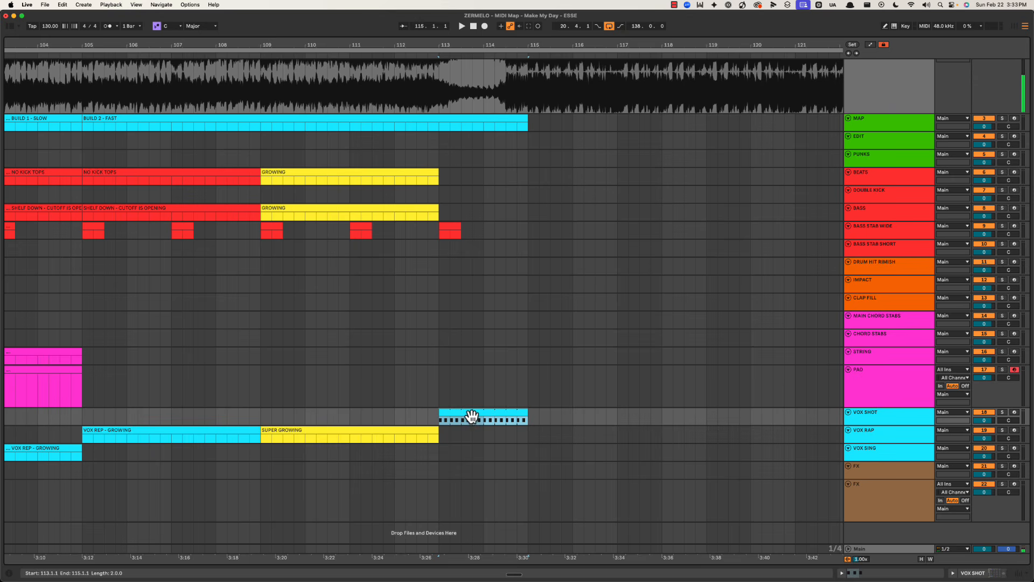
{"action": "key", "text": "super+r"}
{"action": "type", "text": "WASHES IN"}
{"action": "key", "text": "Return"}
Step: Listen through the transition into bar 115, then create a two-beat MIDI clip on the BASS track from 114.3 to bar 115
{"action": "key", "text": "space"}
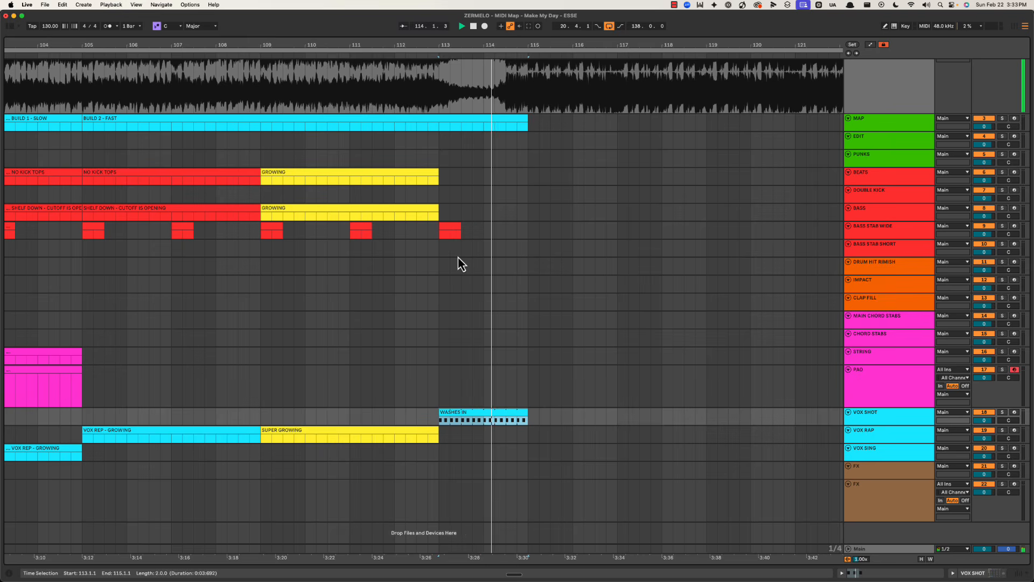
{"action": "left_click", "coordinate": [862, 181]}
{"action": "key", "text": "space"}
{"action": "left_click", "coordinate": [870, 211]}
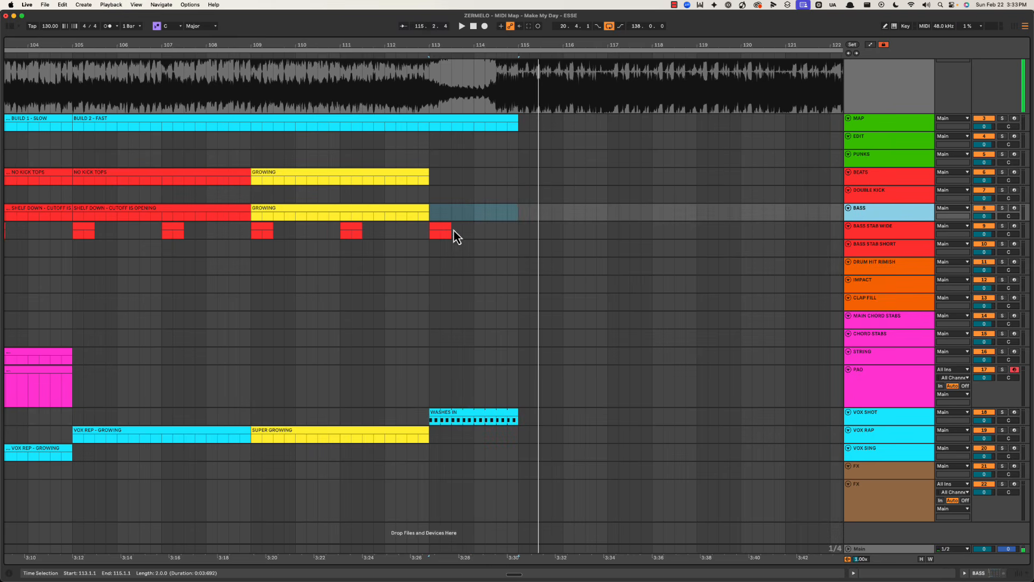
{"action": "left_click", "coordinate": [478, 215]}
{"action": "left_click_drag", "start_coordinate": [498, 215], "coordinate": [521, 216]}
{"action": "key", "text": "super+shift+m"}
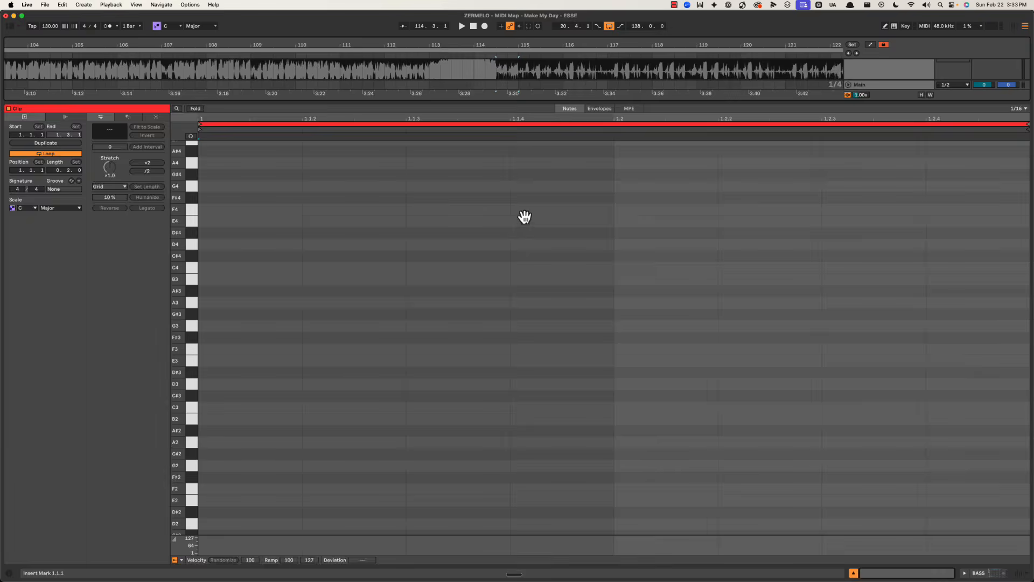
{"action": "key", "text": "shift+Tab"}
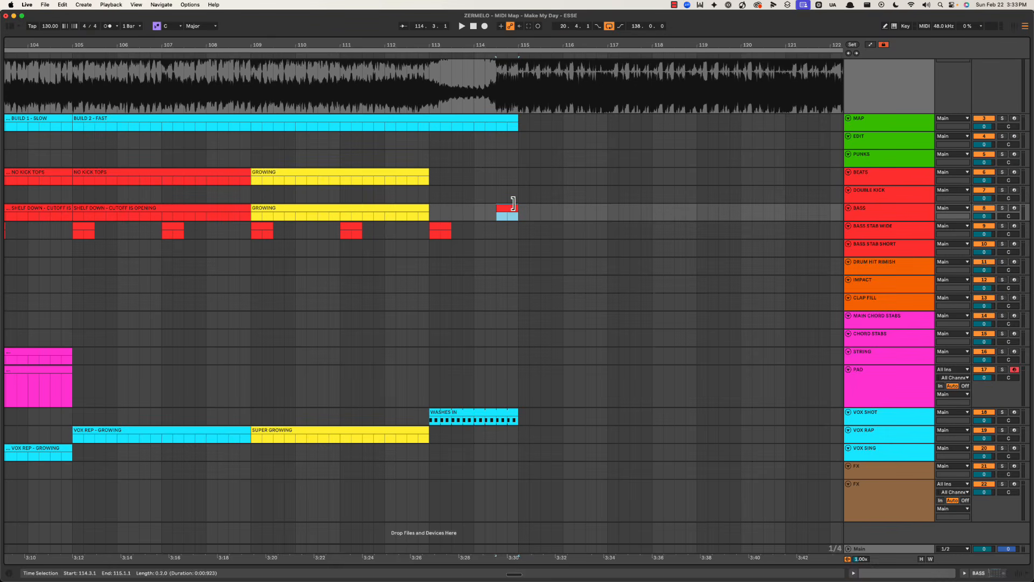
Step: Colour the two-beat clip on the BASS track pink and name it BASS FILL
{"action": "right_click", "coordinate": [505, 215]}
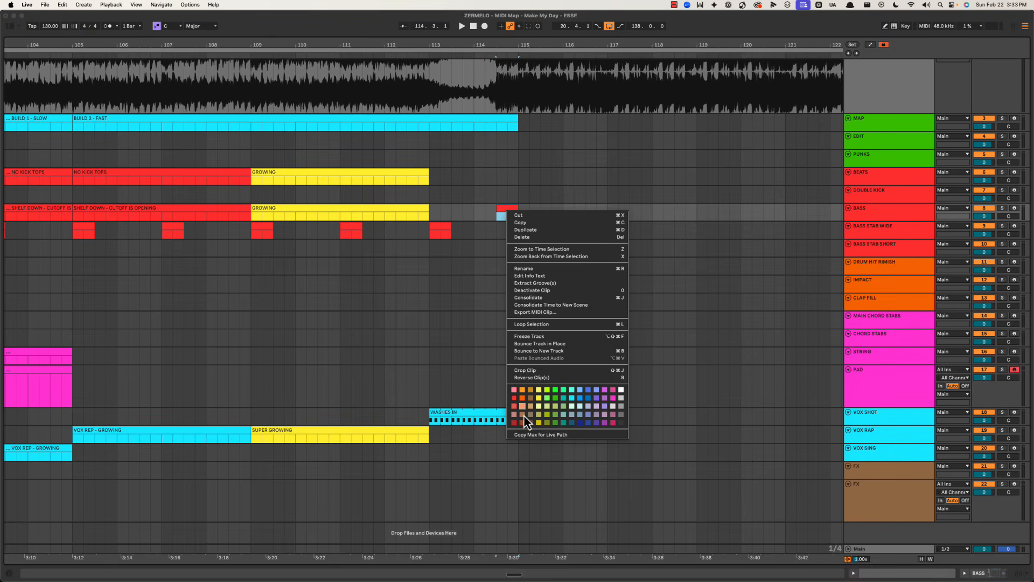
{"action": "left_click", "coordinate": [509, 396]}
{"action": "left_click_drag", "start_coordinate": [530, 44], "coordinate": [530, 73]}
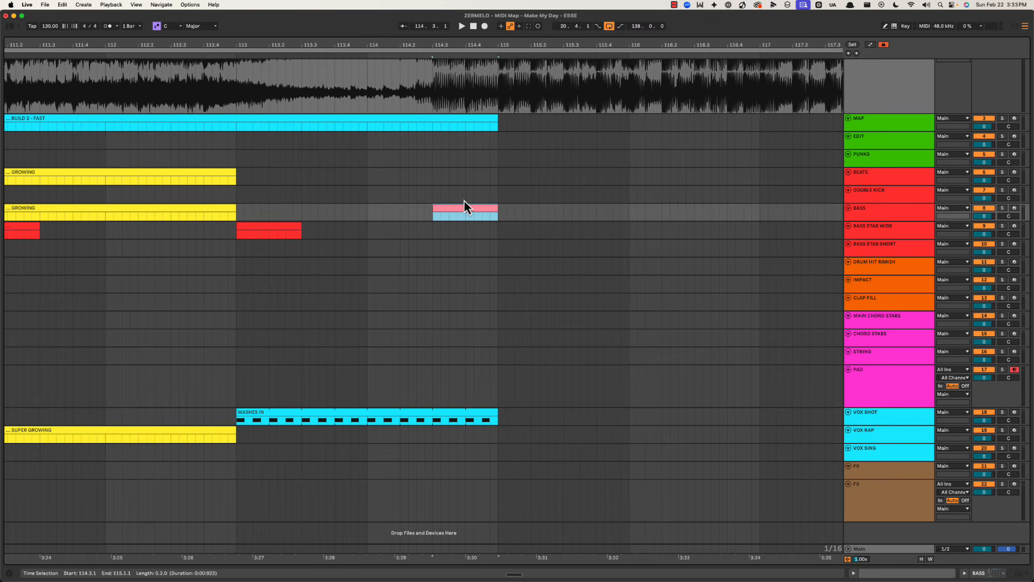
{"action": "key", "text": "super+r"}
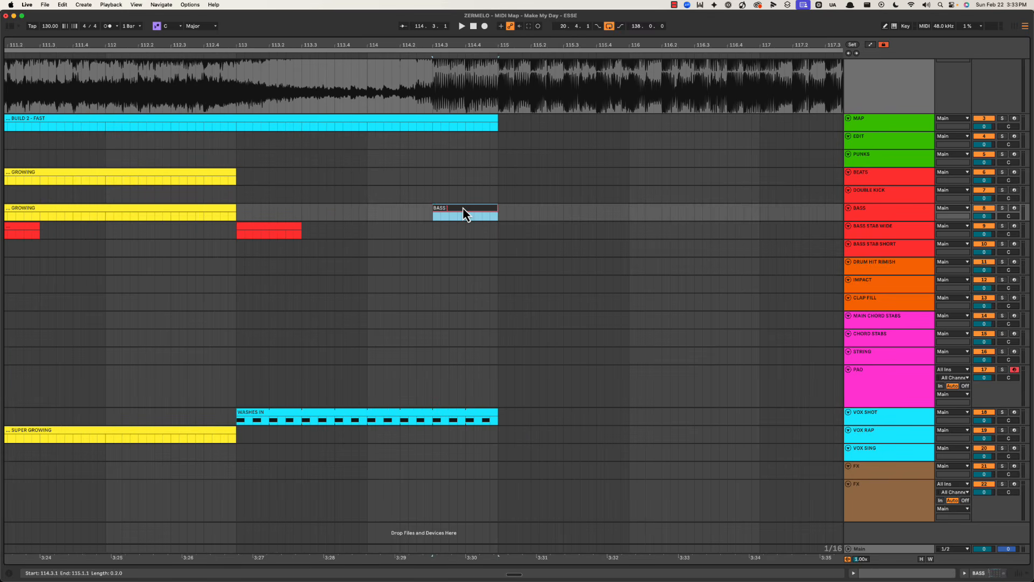
{"action": "type", "text": "BASS FILL"}
{"action": "key", "text": "Return"}
Step: Play the bass fill into the second drop at bar 115
{"action": "key", "text": "space"}
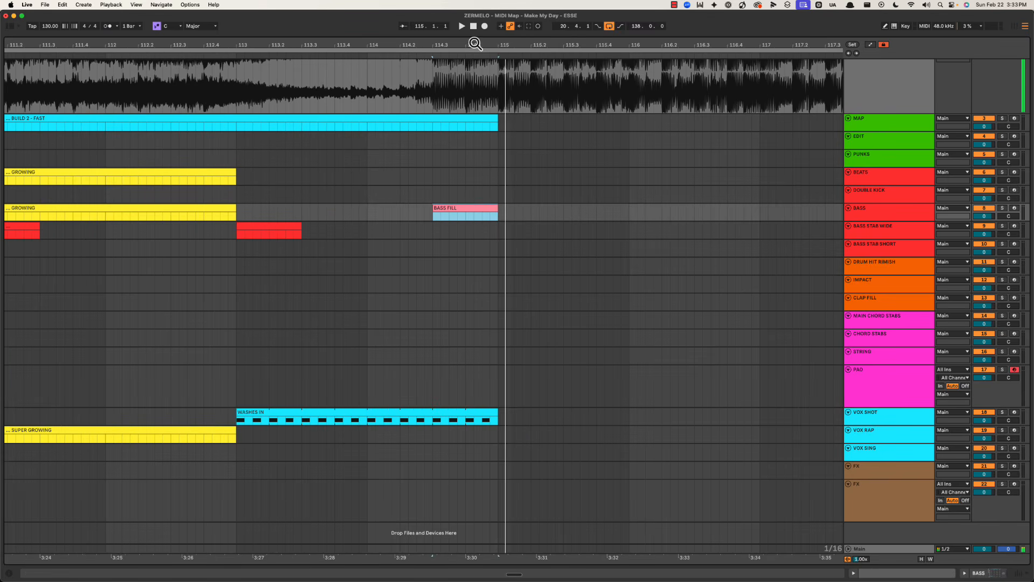
{"action": "left_click_drag", "start_coordinate": [475, 44], "coordinate": [475, 17]}
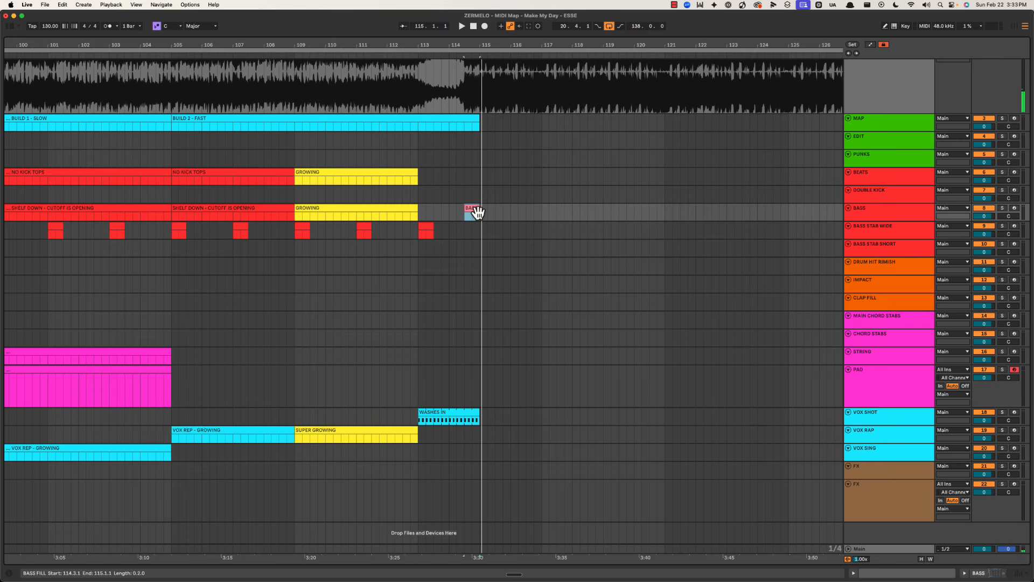
{"action": "key", "text": "space"}
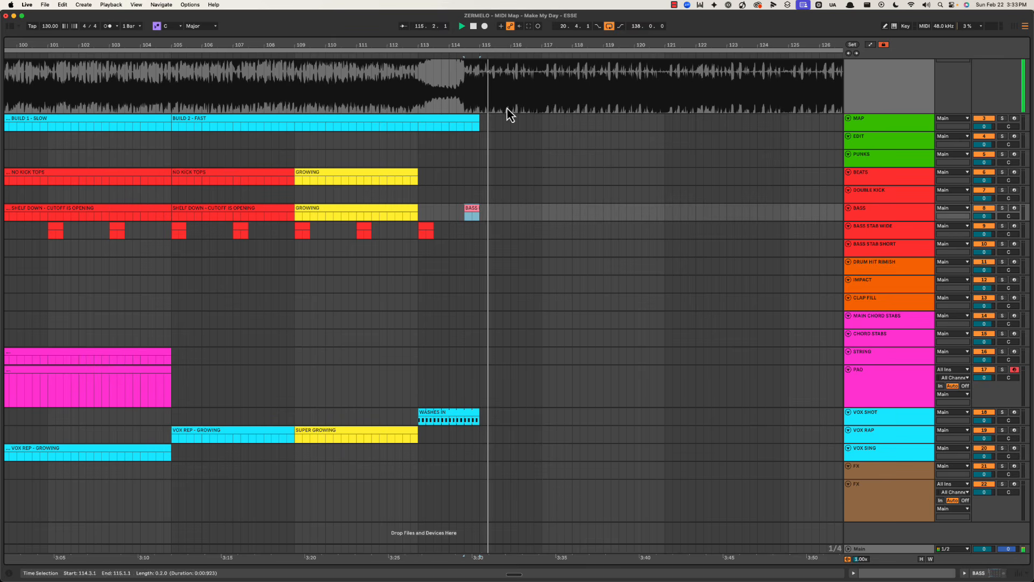
{"action": "key", "text": "space"}
Step: Copy both HOOK DROP 1 sections, bars 65 to 81 on the MAP through VOX SING tracks, to bar 115
{"action": "left_click_drag", "start_coordinate": [511, 47], "coordinate": [511, 26]}
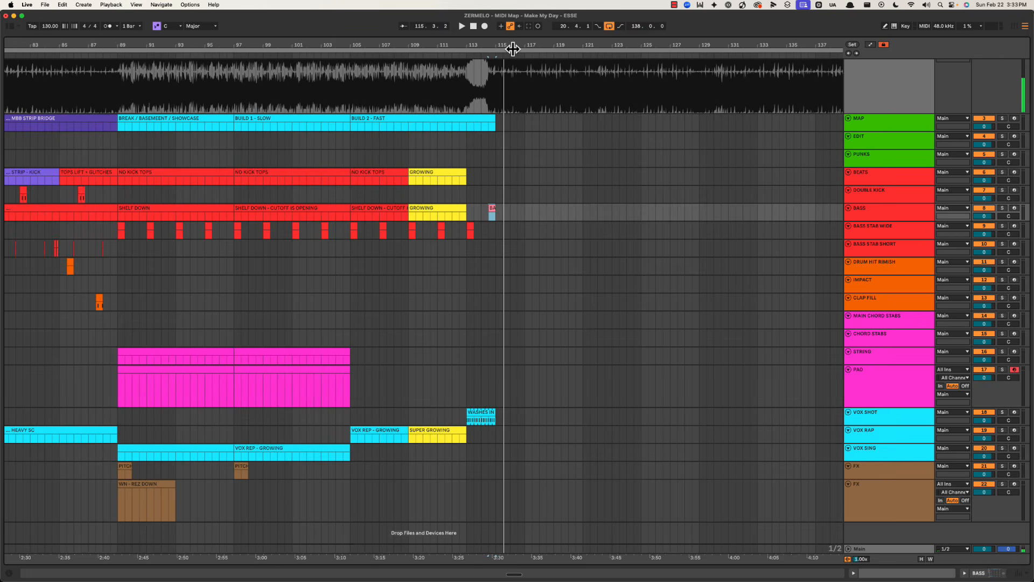
{"action": "scroll", "coordinate": [496, 248], "scroll_direction": "up", "scroll_amount": 3}
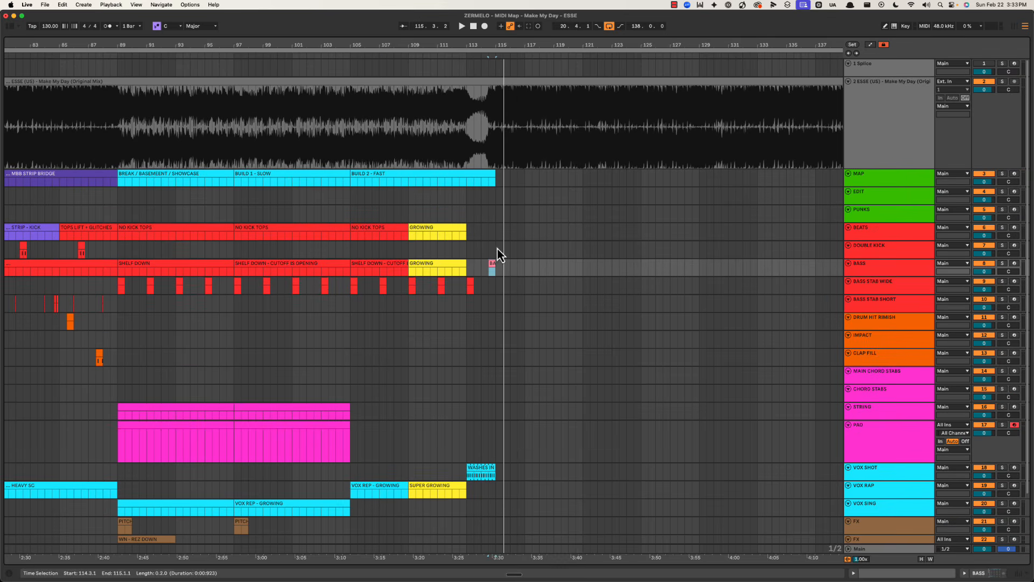
{"action": "left_click_drag", "start_coordinate": [501, 46], "coordinate": [506, 43]}
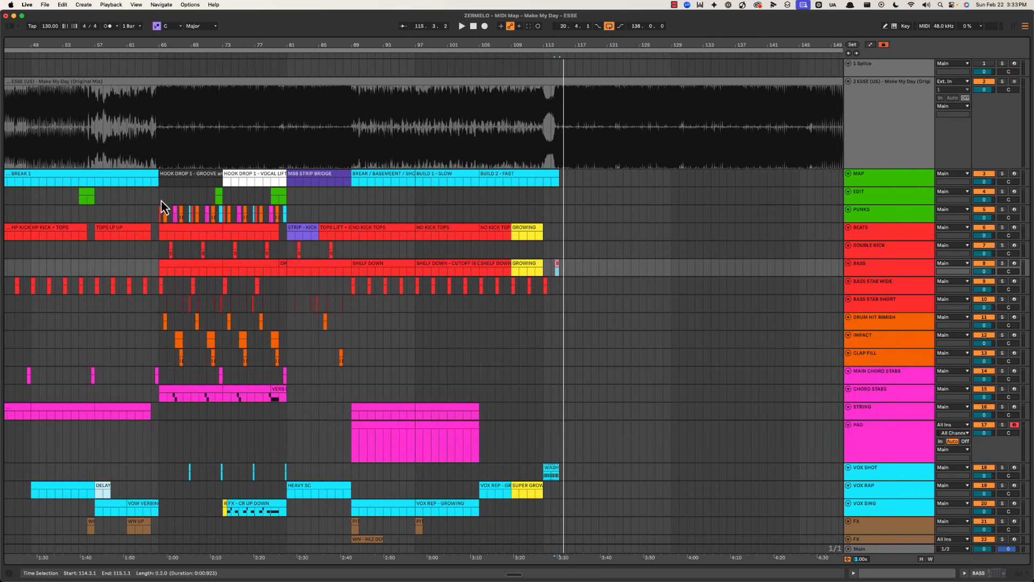
{"action": "left_click", "coordinate": [166, 175]}
{"action": "scroll", "coordinate": [237, 326], "scroll_direction": "down", "scroll_amount": 2}
{"action": "left_click", "coordinate": [276, 452], "text": "shift"}
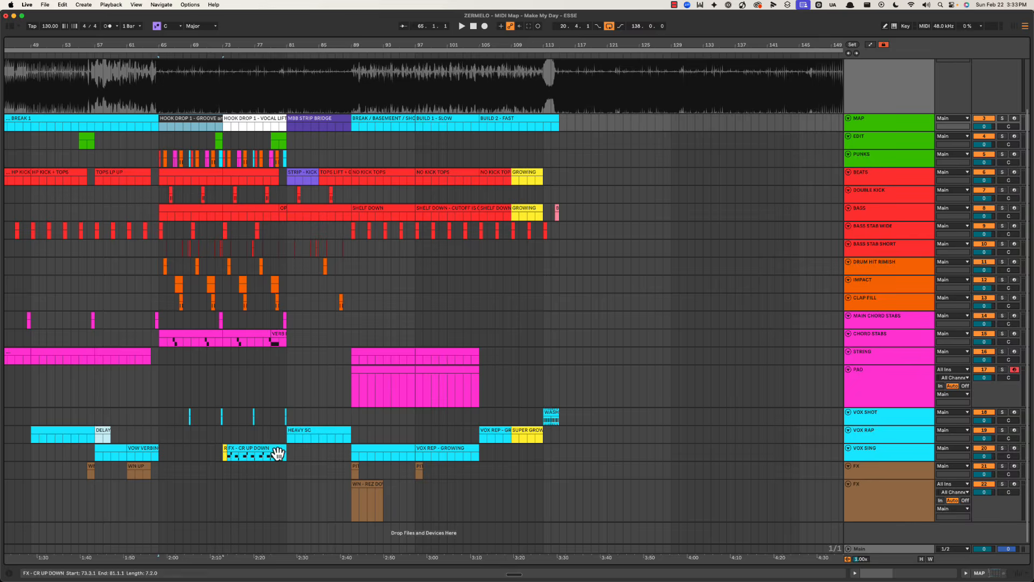
{"action": "scroll", "coordinate": [277, 401], "scroll_direction": "up", "scroll_amount": 2}
{"action": "left_click_drag", "start_coordinate": [185, 169], "coordinate": [583, 170]}
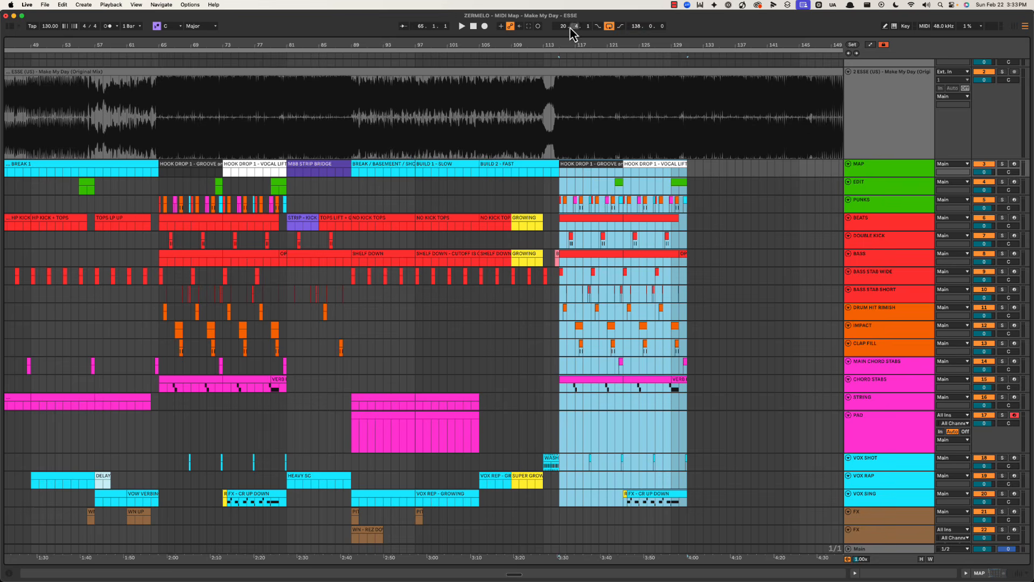
Step: Play the transition from bar 114 into the second hook drop at bar 115
{"action": "left_click_drag", "start_coordinate": [566, 45], "coordinate": [492, 132]}
{"action": "left_click", "coordinate": [470, 141]}
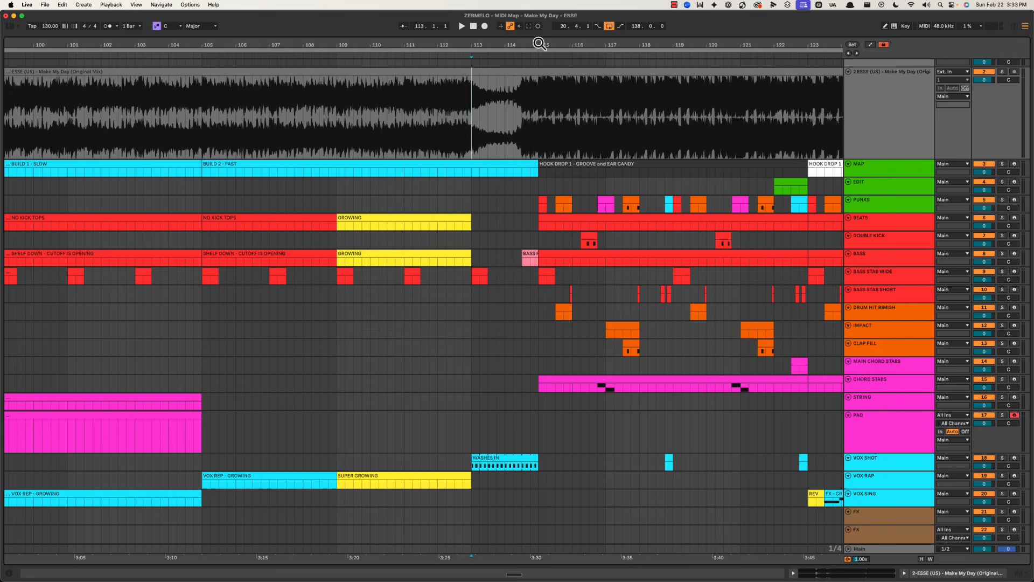
{"action": "left_click_drag", "start_coordinate": [540, 44], "coordinate": [487, 79]}
{"action": "left_click", "coordinate": [449, 111]}
{"action": "key", "text": "space"}
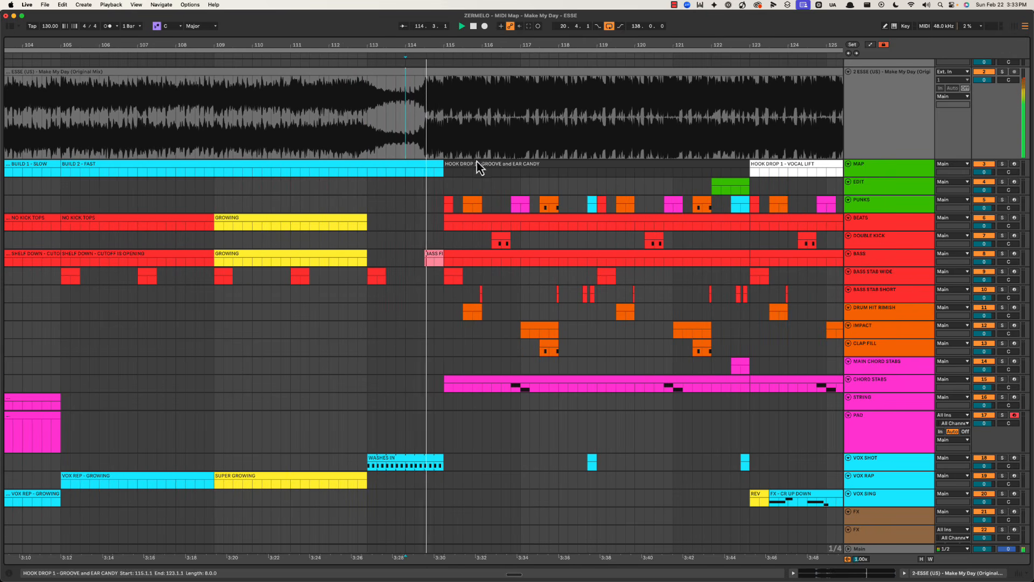
{"action": "left_click_drag", "start_coordinate": [471, 45], "coordinate": [519, 38]}
{"action": "key", "text": "space"}
{"action": "scroll", "coordinate": [448, 317], "scroll_direction": "down", "scroll_amount": 3}
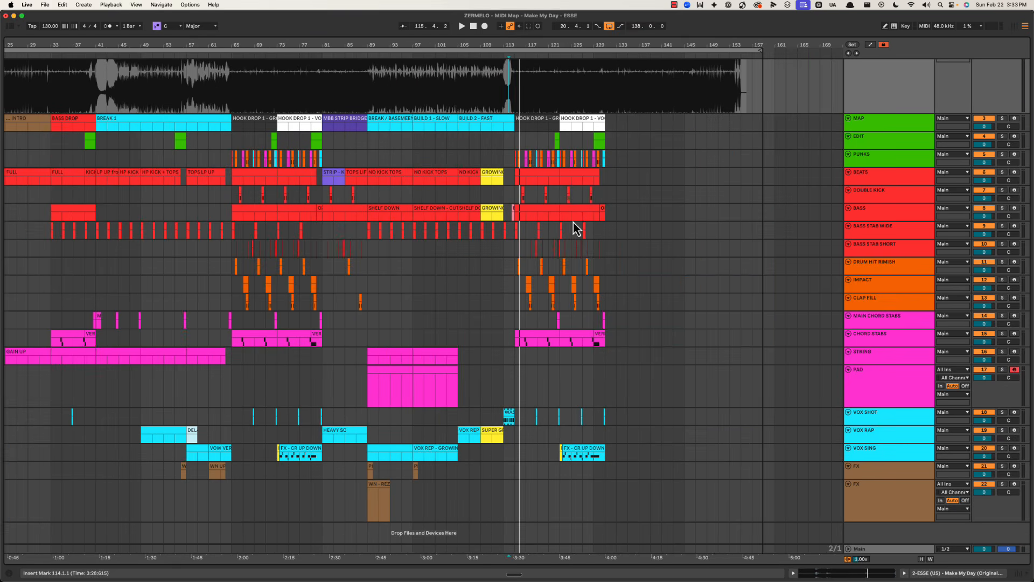
Step: Compare the first hook drop at bars 65 to 81 with the bridge and builds up to bar 115 and the second drop after them
{"action": "left_click", "coordinate": [518, 139]}
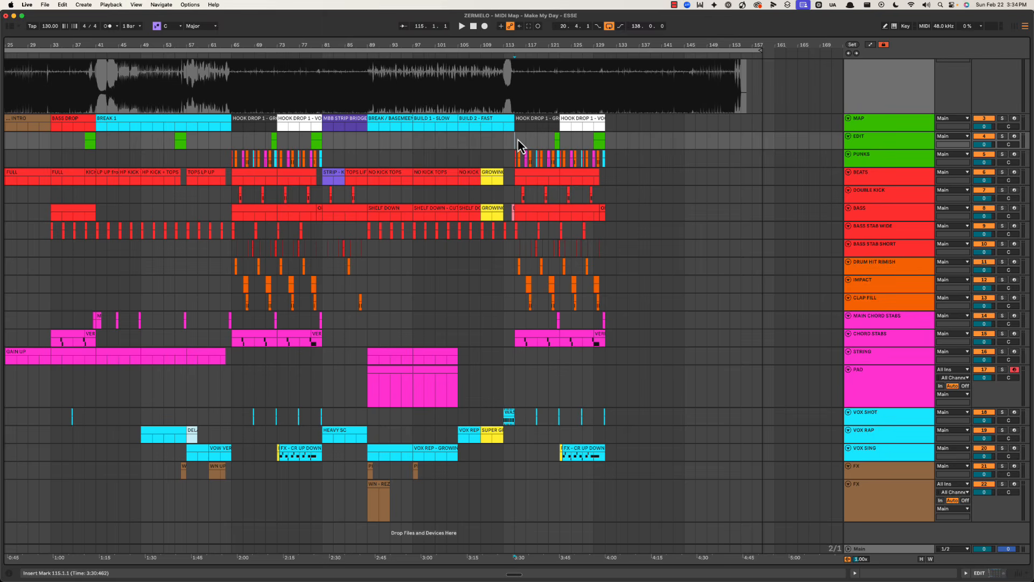
{"action": "scroll", "coordinate": [510, 175], "scroll_direction": "up", "scroll_amount": 2}
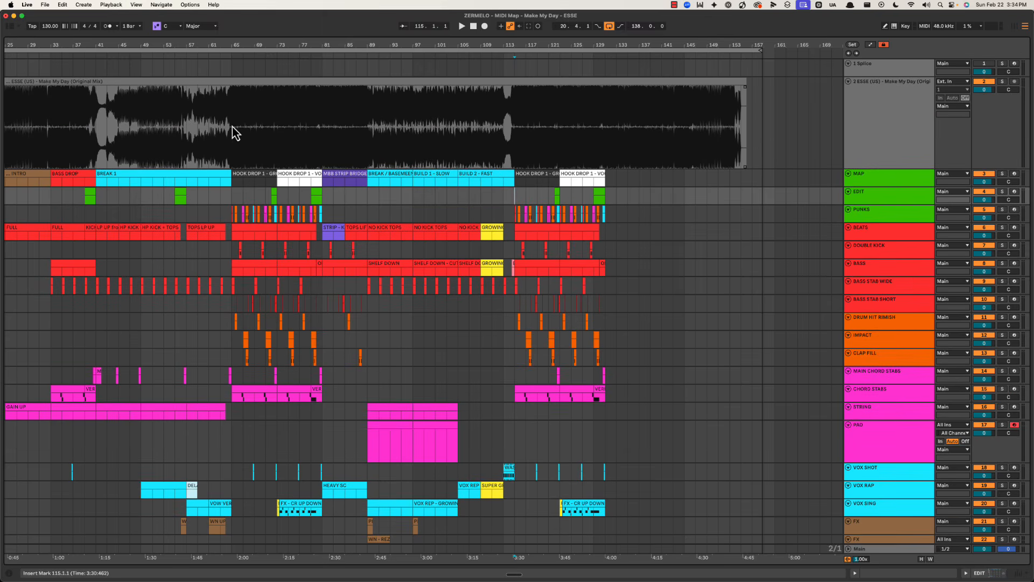
{"action": "left_click_drag", "start_coordinate": [232, 114], "coordinate": [325, 431]}
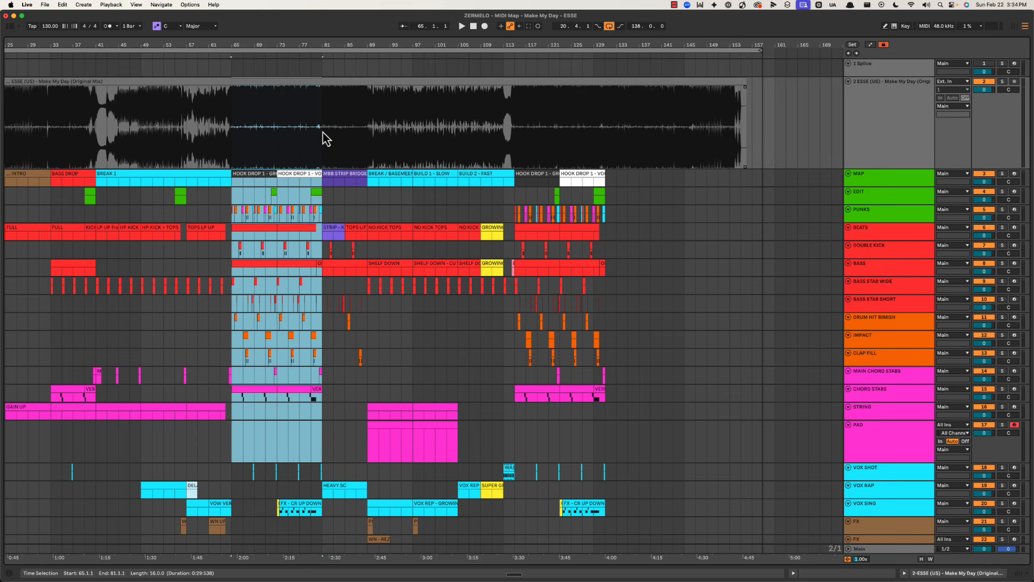
{"action": "left_click_drag", "start_coordinate": [322, 131], "coordinate": [513, 392]}
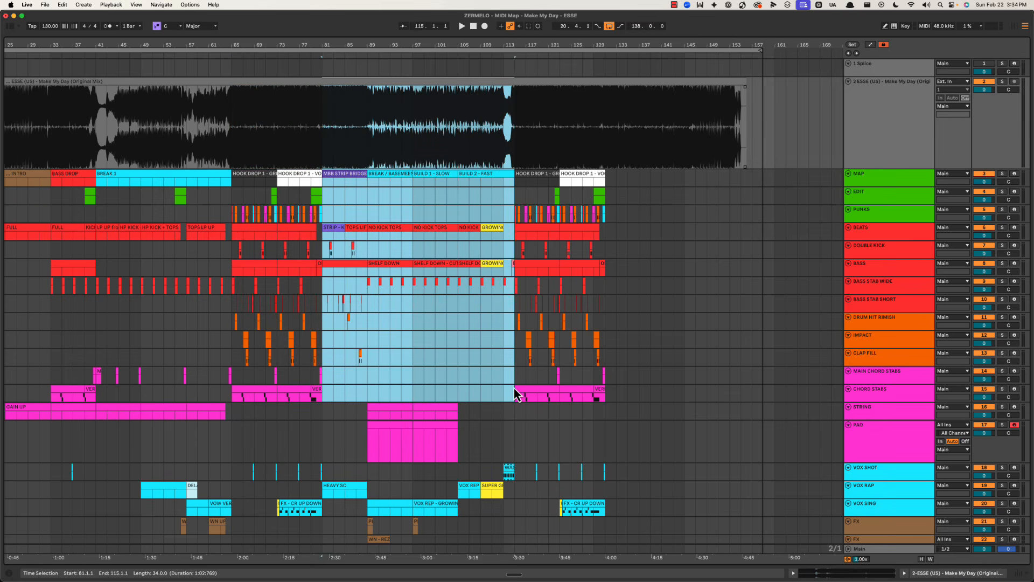
{"action": "left_click_drag", "start_coordinate": [514, 121], "coordinate": [606, 380]}
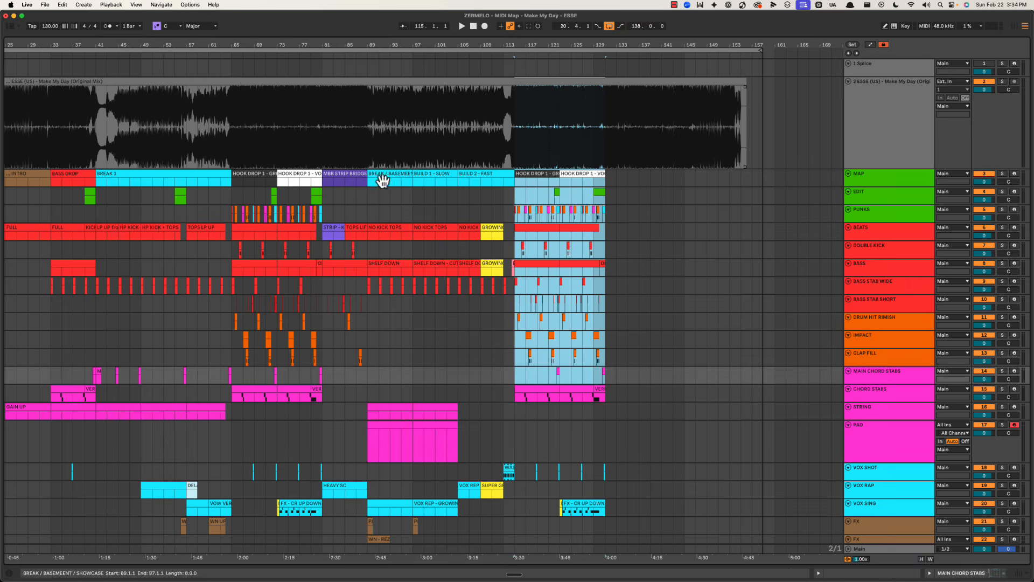
{"action": "left_click_drag", "start_coordinate": [244, 123], "coordinate": [339, 376]}
{"action": "left_click_drag", "start_coordinate": [403, 139], "coordinate": [515, 438]}
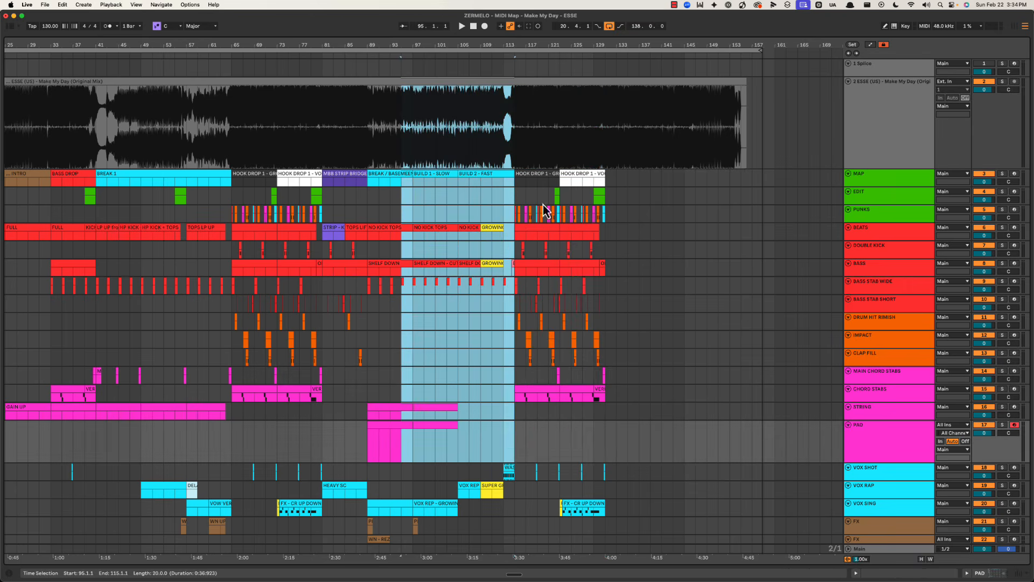
{"action": "left_click_drag", "start_coordinate": [526, 129], "coordinate": [605, 439]}
Step: Review the arrangement from the bass drop at bar 33 through Break 1 into the first hook drop at bars 65 to 81
{"action": "scroll", "coordinate": [324, 161], "scroll_direction": "left", "scroll_amount": 5}
{"action": "left_click_drag", "start_coordinate": [381, 120], "coordinate": [462, 370]}
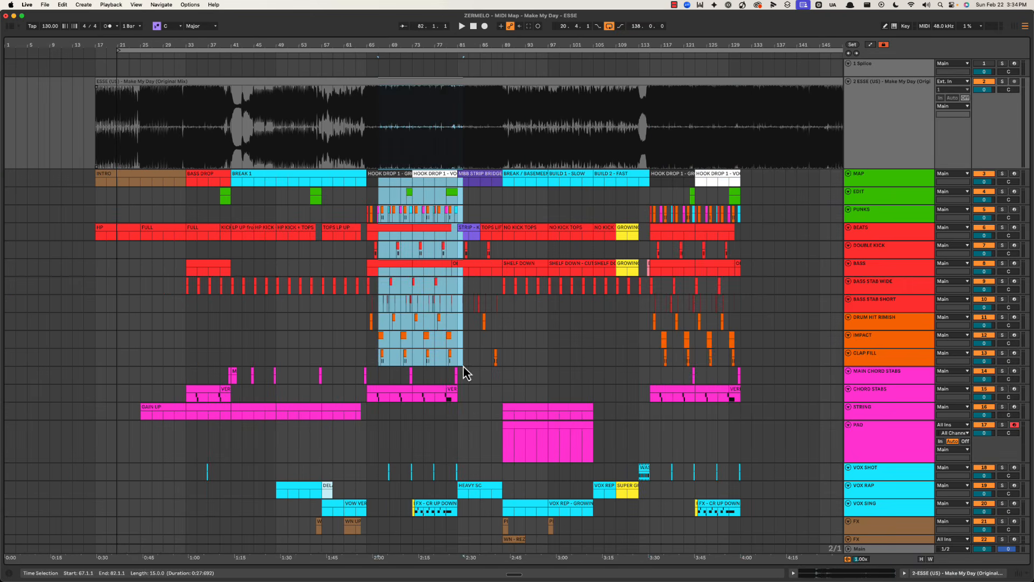
{"action": "left_click_drag", "start_coordinate": [187, 175], "coordinate": [211, 377]}
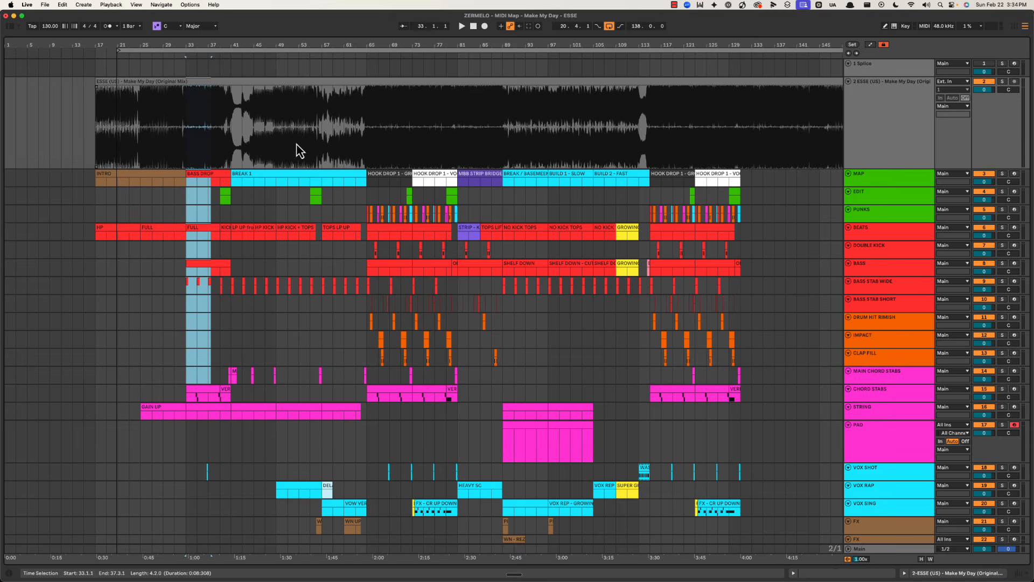
{"action": "left_click_drag", "start_coordinate": [291, 126], "coordinate": [339, 461]}
{"action": "left_click_drag", "start_coordinate": [375, 143], "coordinate": [456, 432]}
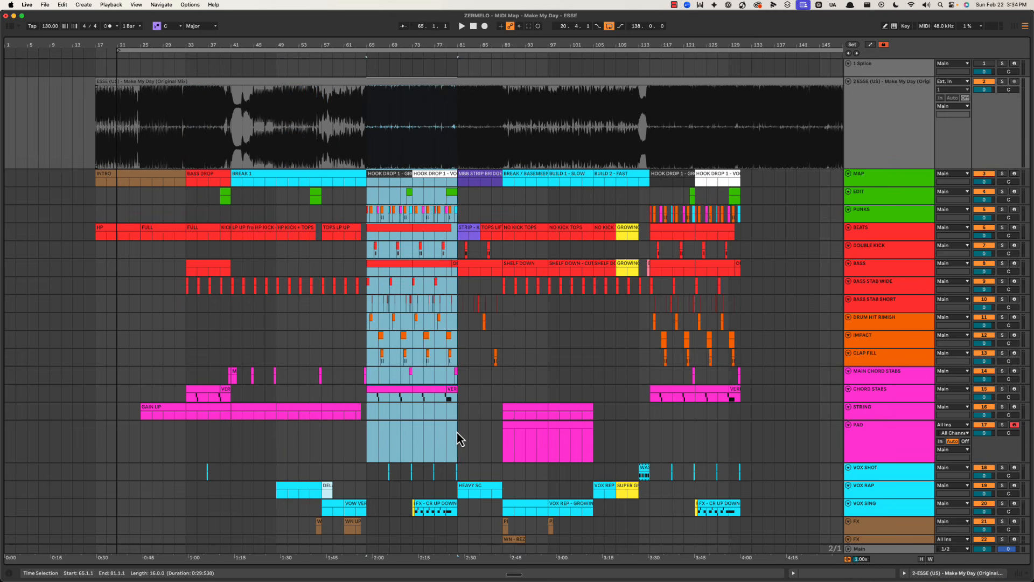
Step: Examine the middle break and builds, followed by the copied hook drop sections from bar 115
{"action": "scroll", "coordinate": [457, 432], "scroll_direction": "right", "scroll_amount": 5}
{"action": "left_click_drag", "start_coordinate": [358, 156], "coordinate": [480, 388]}
{"action": "left_click_drag", "start_coordinate": [537, 134], "coordinate": [587, 383]}
{"action": "left_click_drag", "start_coordinate": [600, 421], "coordinate": [625, 441]}
{"action": "scroll", "coordinate": [539, 388], "scroll_direction": "right", "scroll_amount": 2}
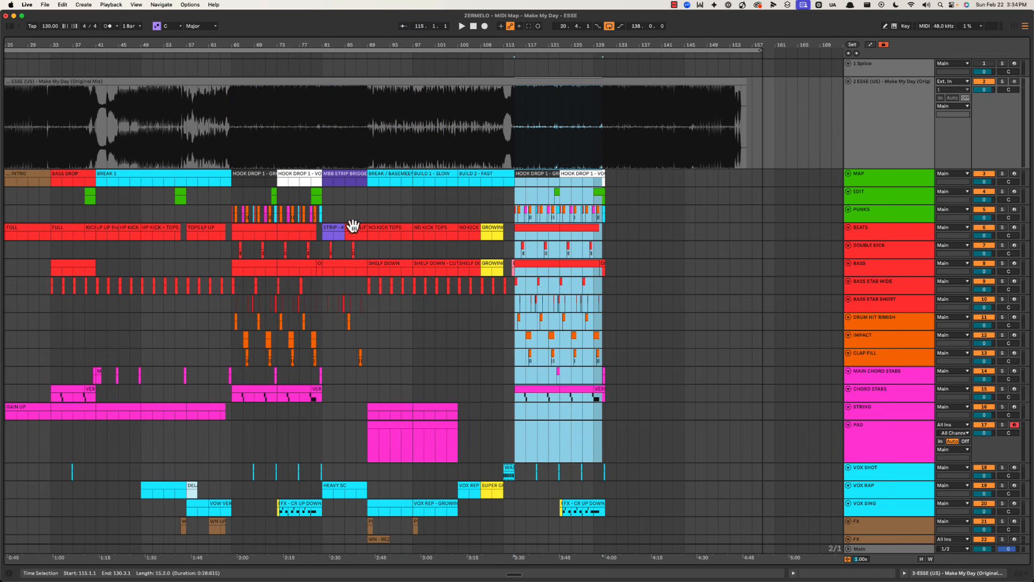
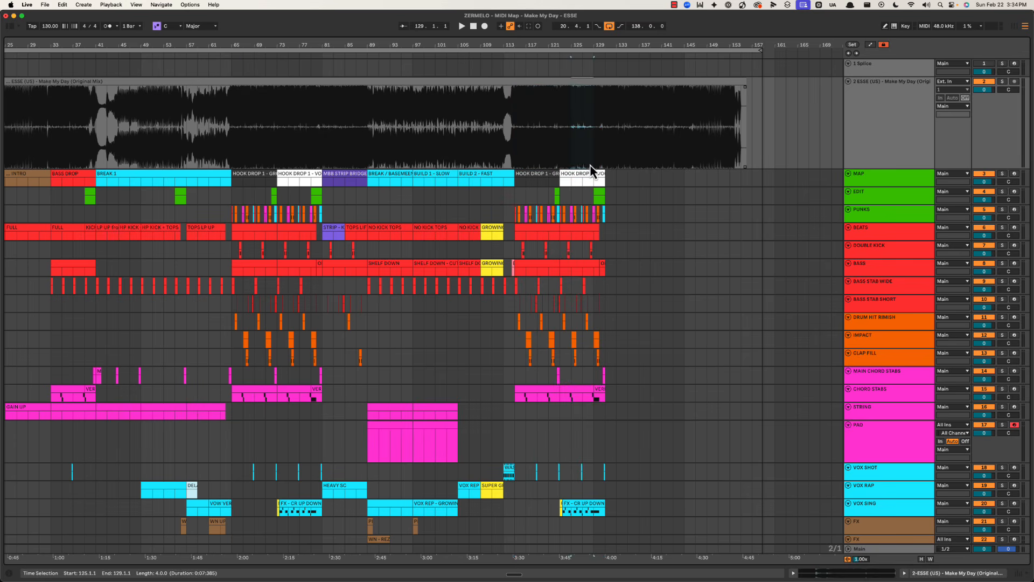
{"action": "left_click", "coordinate": [537, 142]}
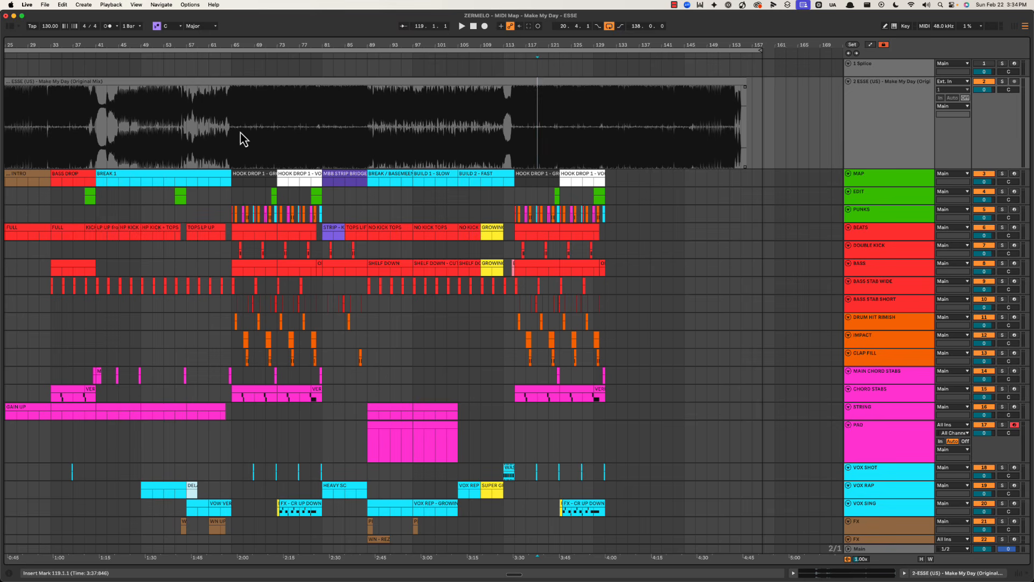
Step: Examine the first hook drop across its tracks at bars 65 to 81 and the end of the builds at bar 113
{"action": "left_click_drag", "start_coordinate": [235, 136], "coordinate": [324, 434]}
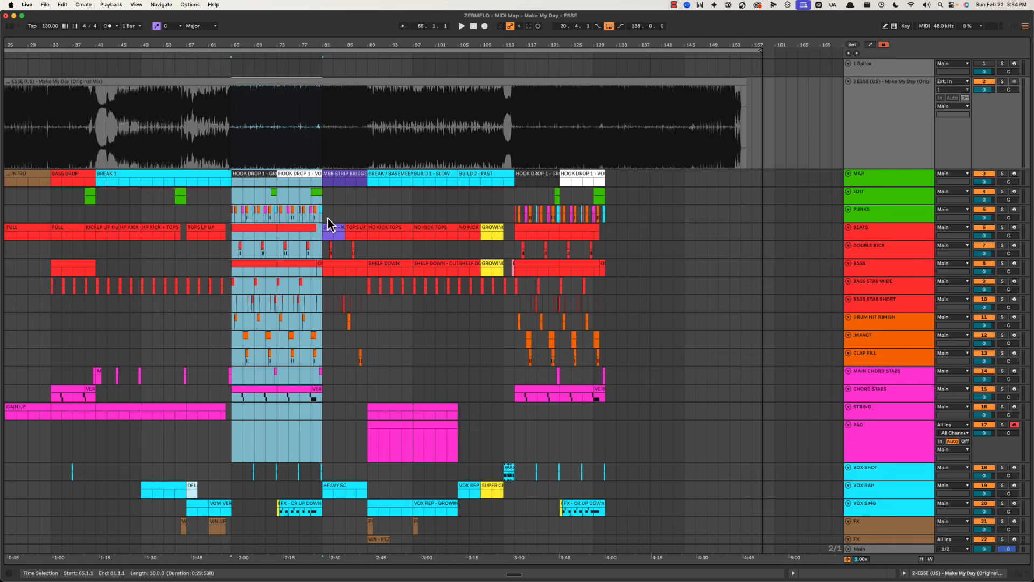
{"action": "left_click_drag", "start_coordinate": [326, 32], "coordinate": [326, 21]}
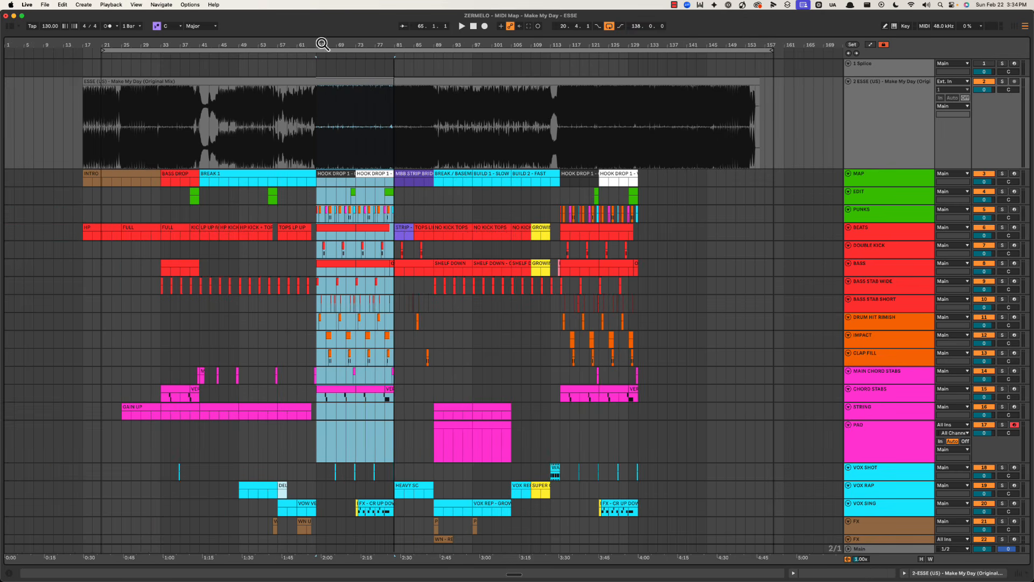
{"action": "left_click", "coordinate": [334, 121]}
{"action": "left_click", "coordinate": [389, 340], "text": "shift"}
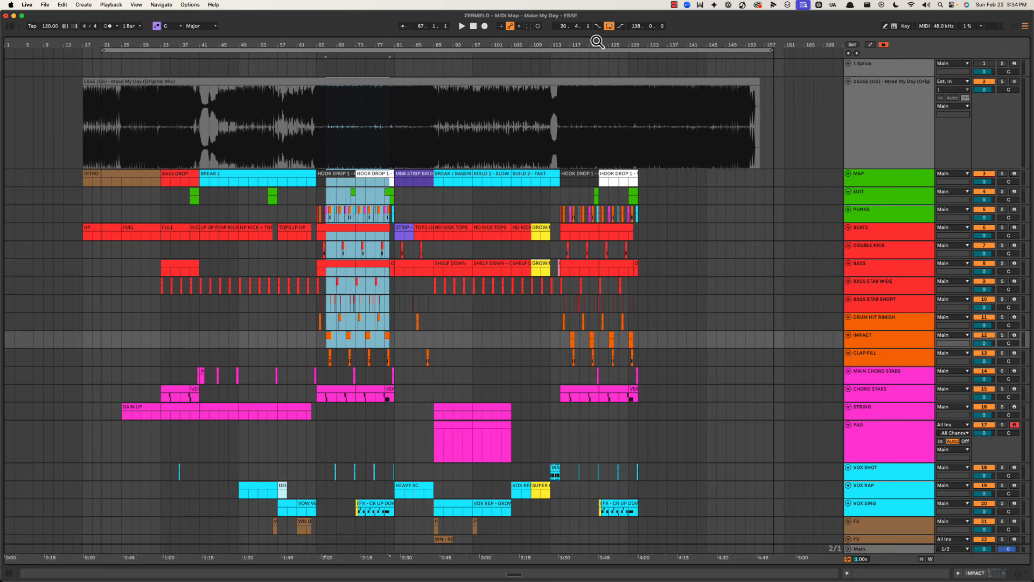
{"action": "mouse_move", "coordinate": [597, 41]}
{"action": "left_mouse_down"}
{"action": "mouse_move", "coordinate": [419, 76]}
{"action": "mouse_move", "coordinate": [419, 40]}
{"action": "left_mouse_up"}
{"action": "left_click", "coordinate": [398, 127]}
{"action": "key", "text": "minus"}
{"action": "key", "text": "minus"}
Step: Compare the first hook drop's layers from bar 67 with those of the second drop from bar 119
{"action": "left_click", "coordinate": [219, 125]}
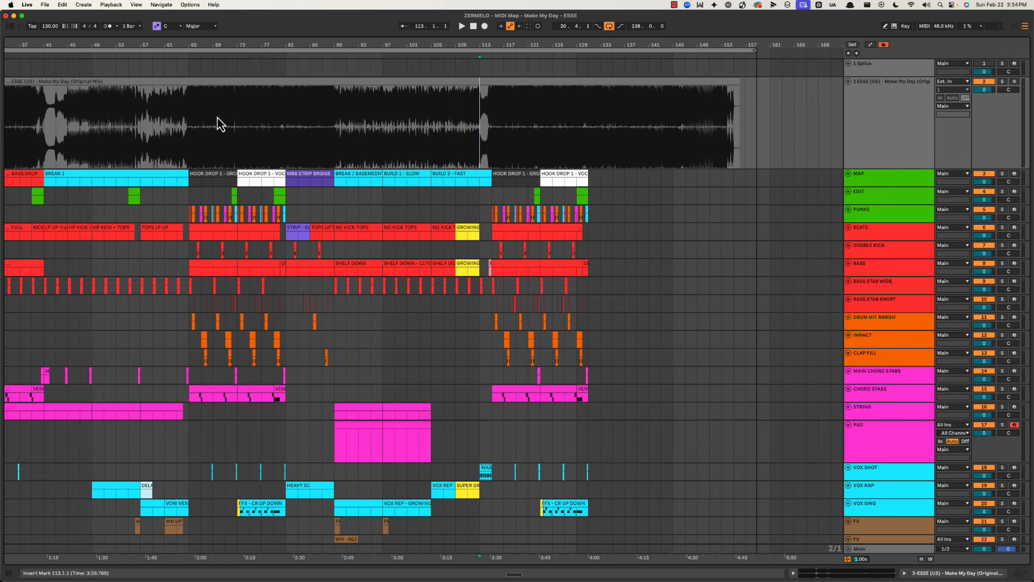
{"action": "left_click", "coordinate": [240, 250], "text": "shift"}
{"action": "left_click", "coordinate": [255, 372], "text": "shift"}
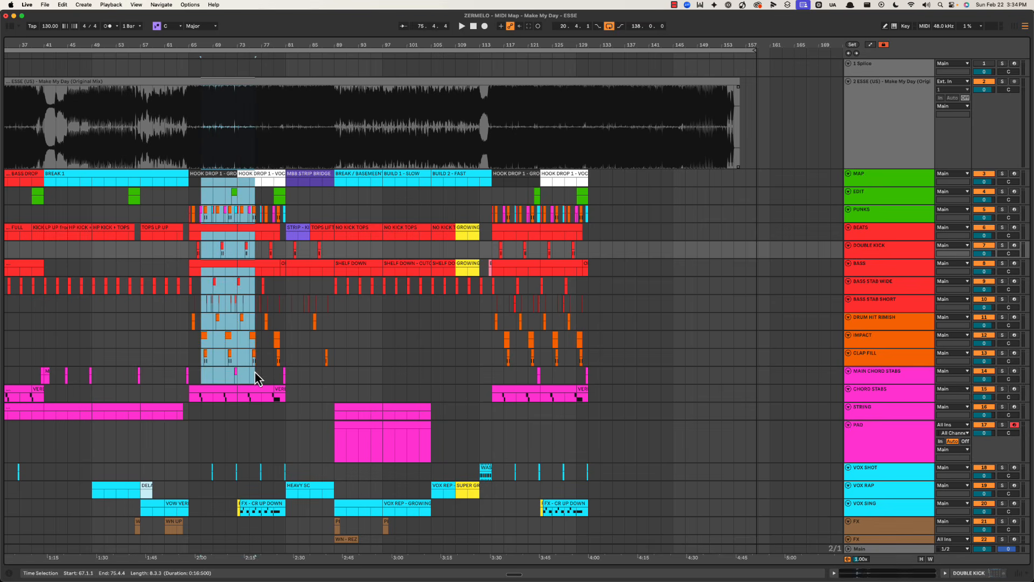
{"action": "left_click_drag", "start_coordinate": [358, 162], "coordinate": [417, 443]}
{"action": "left_click_drag", "start_coordinate": [516, 176], "coordinate": [582, 473]}
{"action": "left_click_drag", "start_coordinate": [515, 45], "coordinate": [514, 33]}
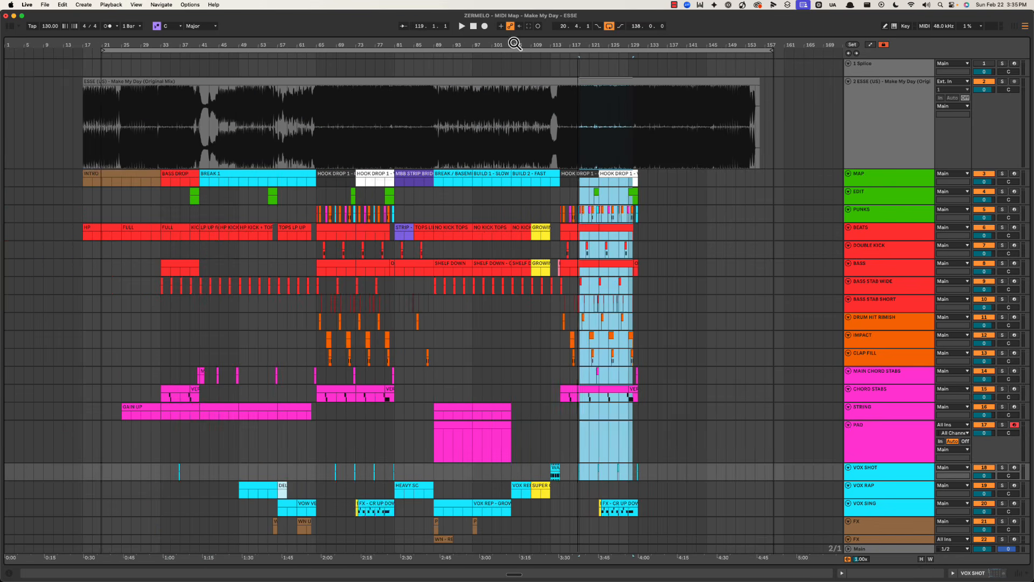
{"action": "left_click", "coordinate": [561, 110]}
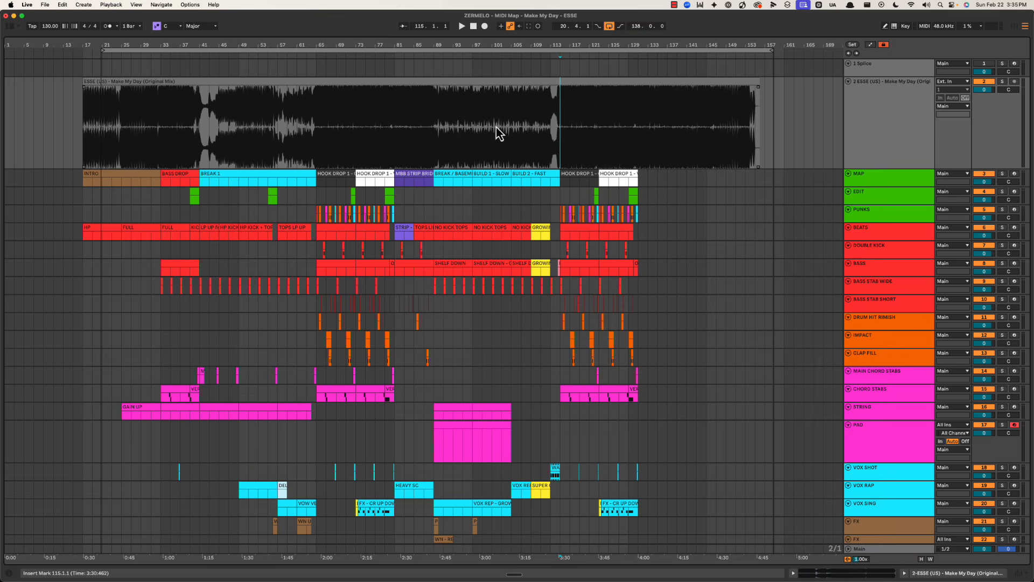
Step: Review the first hook drop again and inspect the second drop's tracks from bar 115 to bar 135
{"action": "left_click_drag", "start_coordinate": [334, 176], "coordinate": [396, 361]}
{"action": "left_click_drag", "start_coordinate": [454, 137], "coordinate": [611, 247]}
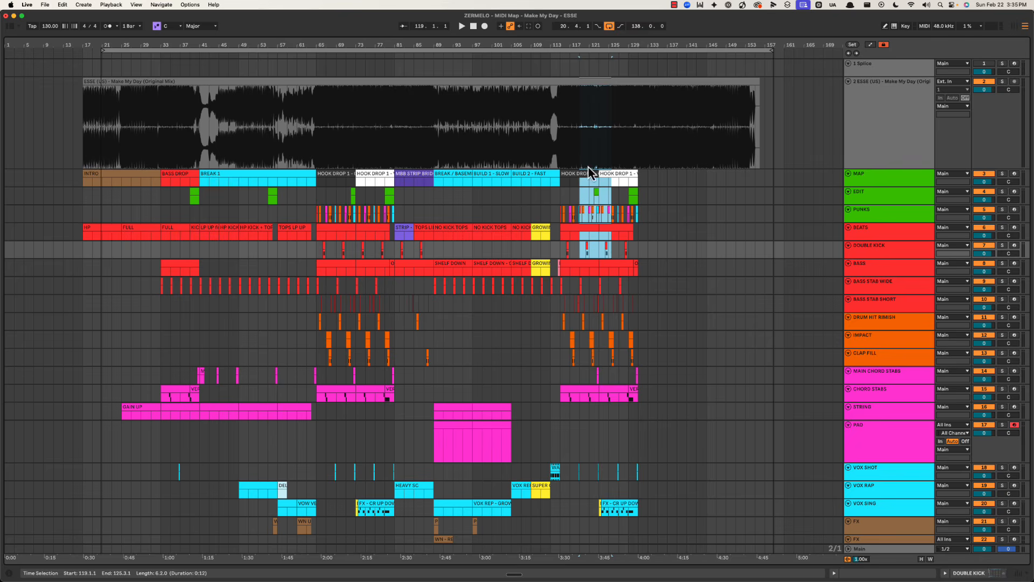
{"action": "left_click_drag", "start_coordinate": [584, 44], "coordinate": [586, 45]}
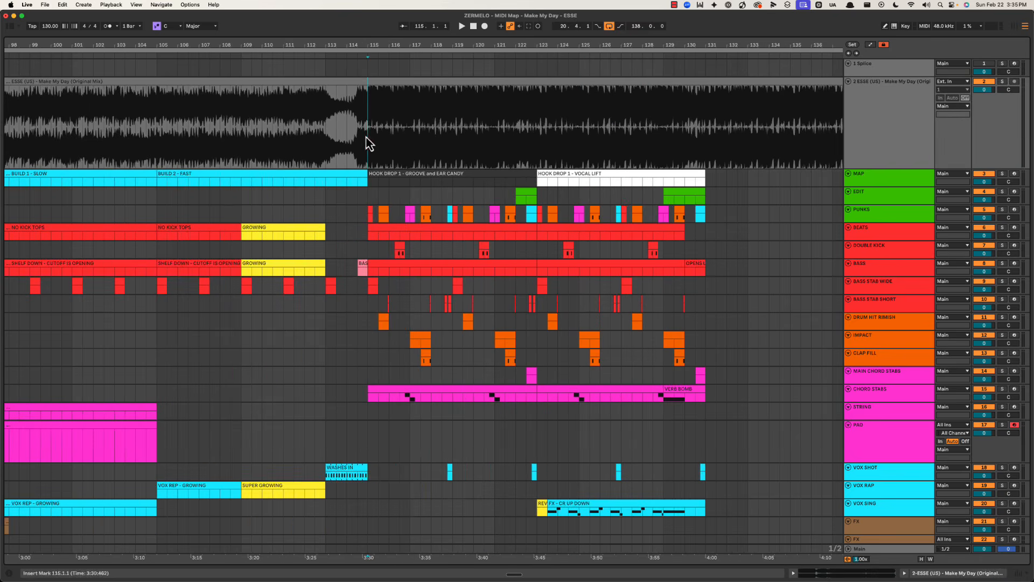
{"action": "key", "text": "minus"}
{"action": "left_click_drag", "start_coordinate": [404, 47], "coordinate": [406, 47]}
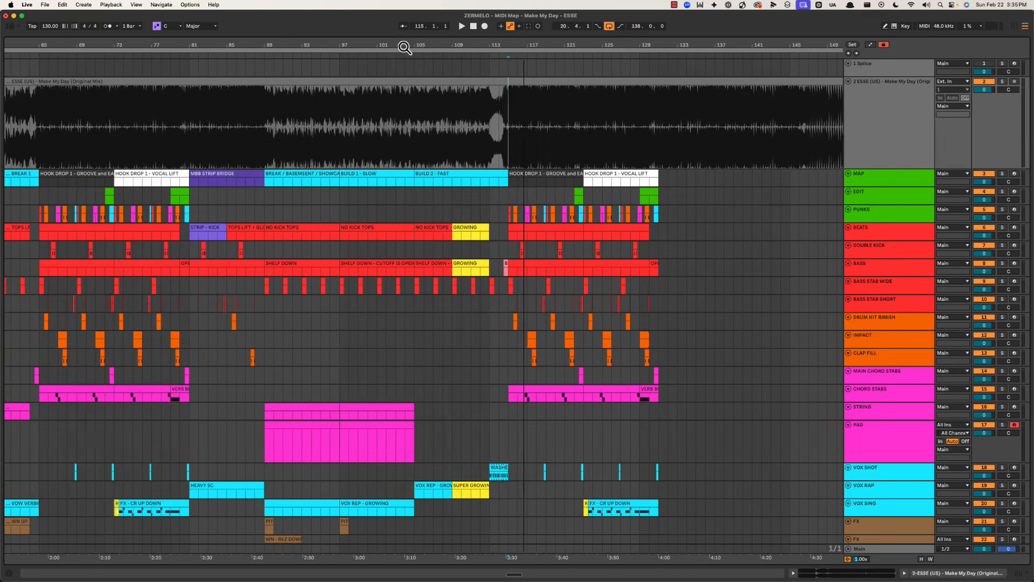
{"action": "left_click", "coordinate": [485, 143]}
{"action": "left_click_drag", "start_coordinate": [515, 47], "coordinate": [515, 46]}
{"action": "left_click_drag", "start_coordinate": [511, 172], "coordinate": [634, 474]}
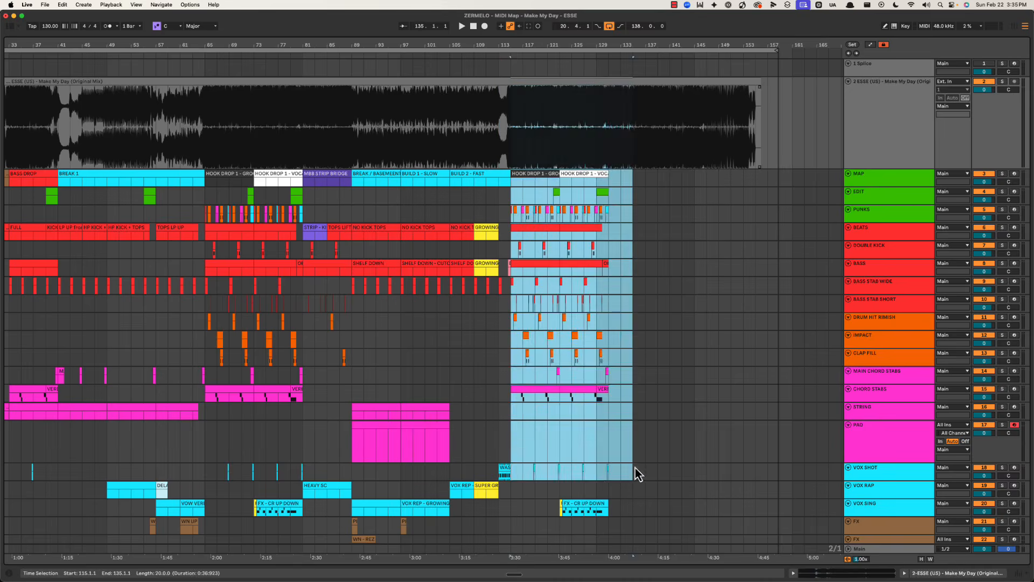
Step: Inspect the pad and vocal tracks in the second drop against the same tracks in the first hook drop
{"action": "left_click", "coordinate": [535, 439]}
{"action": "scroll", "coordinate": [515, 469], "scroll_direction": "down", "scroll_amount": 2}
{"action": "left_click_drag", "start_coordinate": [509, 407], "coordinate": [557, 450]}
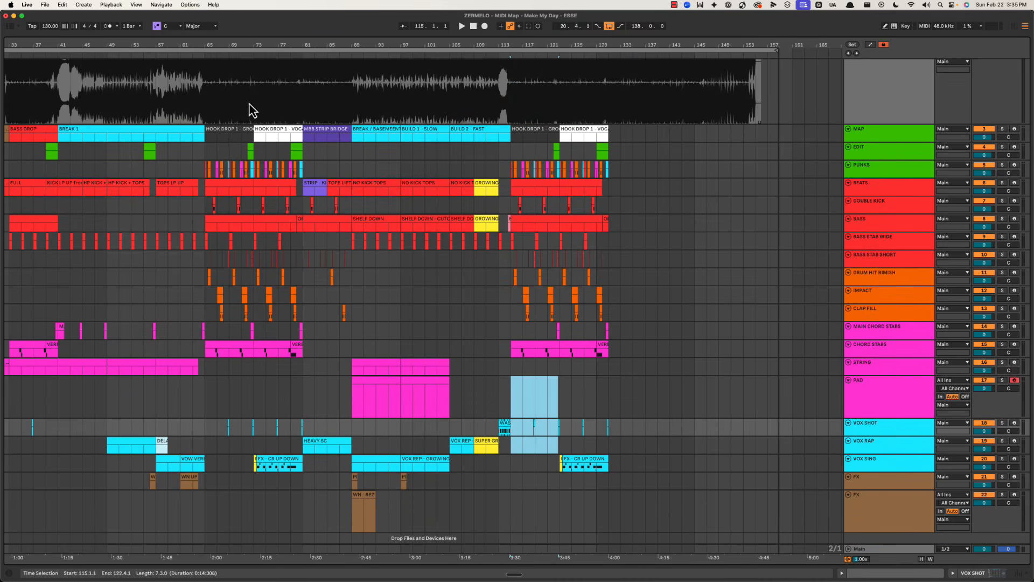
{"action": "left_click_drag", "start_coordinate": [206, 108], "coordinate": [315, 452]}
{"action": "left_click_drag", "start_coordinate": [499, 313], "coordinate": [604, 446]}
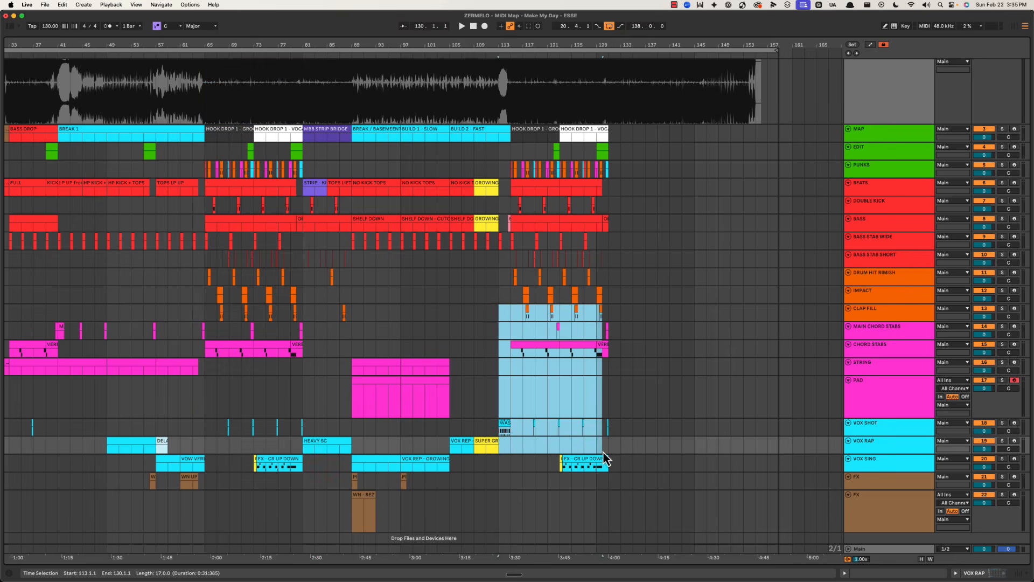
{"action": "left_click_drag", "start_coordinate": [523, 47], "coordinate": [331, 104]}
Step: Switch to the HD2 Formula Cheat Sheet in Chrome and check off PIPO or MO transition to HD2, Payoff extension and Elevation over B1
{"action": "key", "text": "super+Tab"}
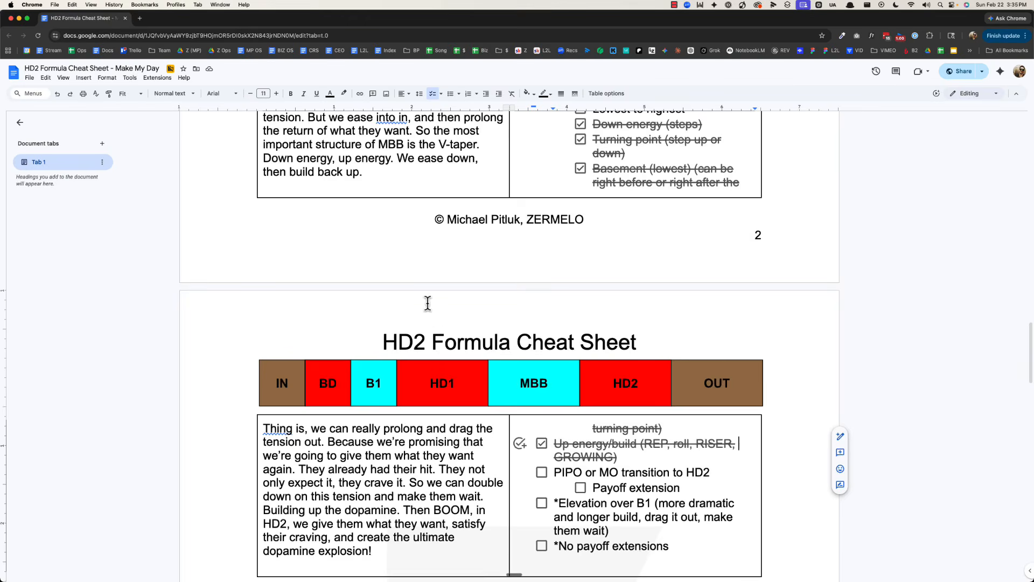
{"action": "scroll", "coordinate": [542, 404], "scroll_direction": "down", "scroll_amount": 1}
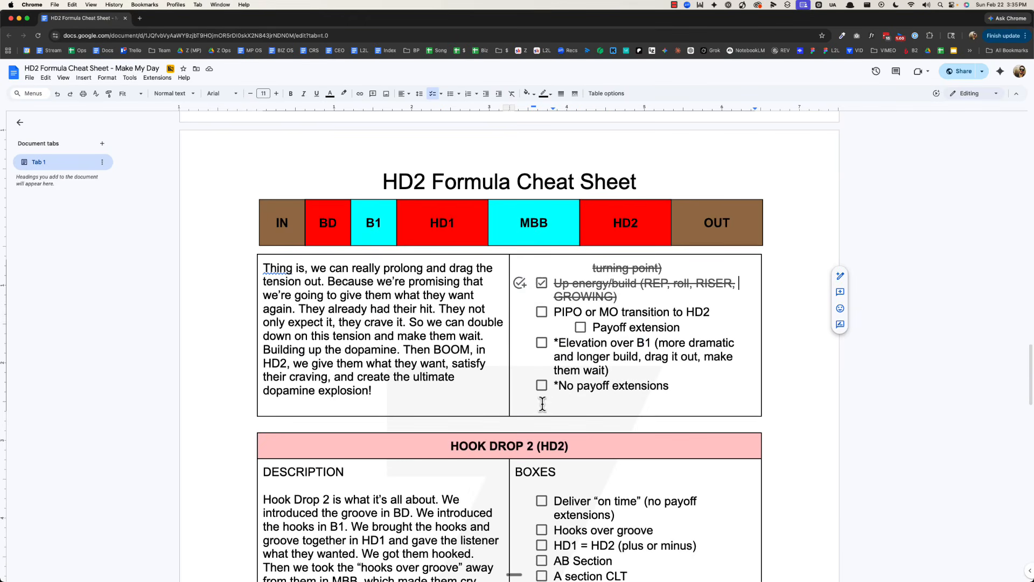
{"action": "left_click", "coordinate": [541, 312]}
{"action": "double_click", "coordinate": [697, 311]}
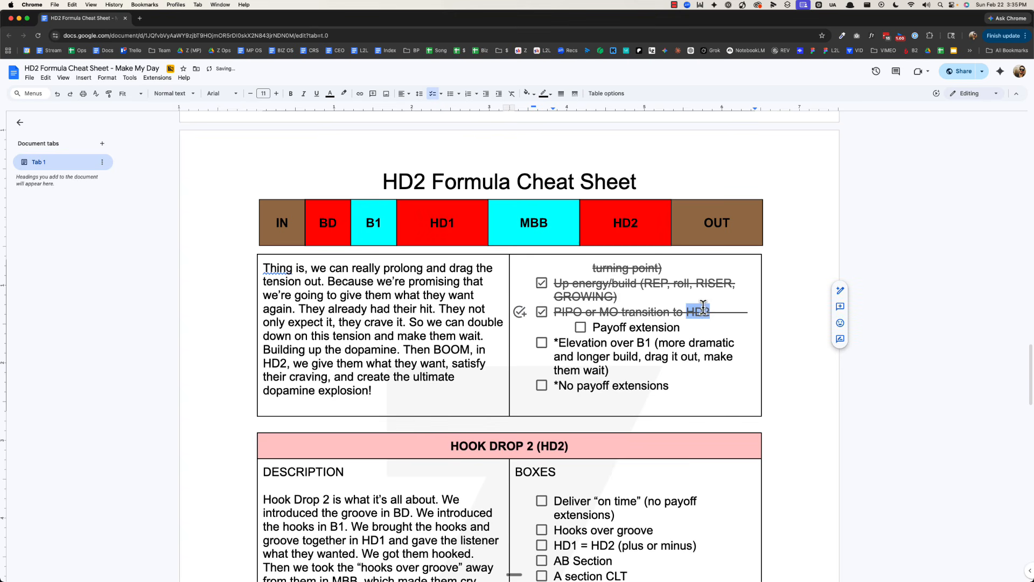
{"action": "left_click", "coordinate": [580, 327]}
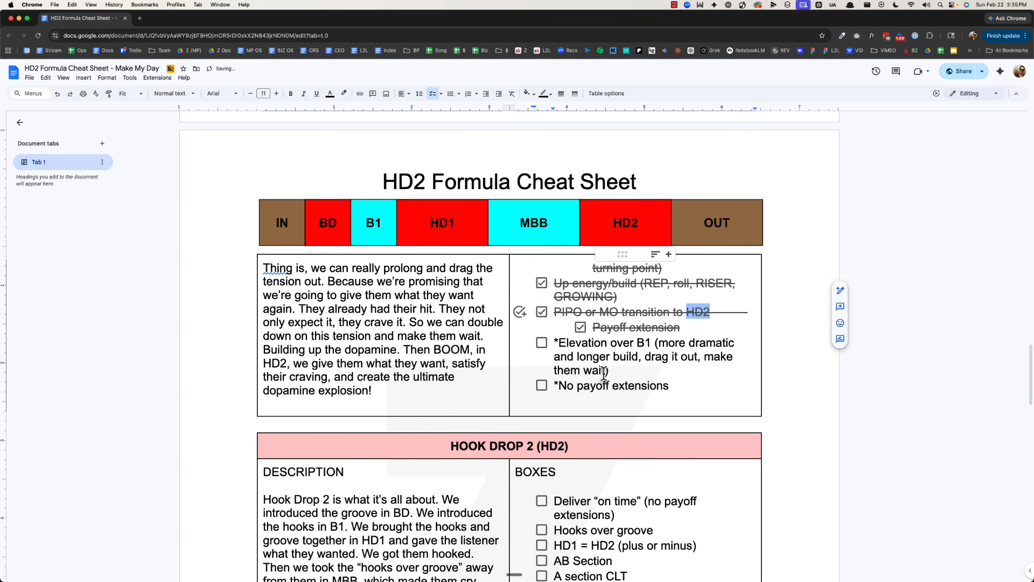
{"action": "left_click", "coordinate": [541, 342]}
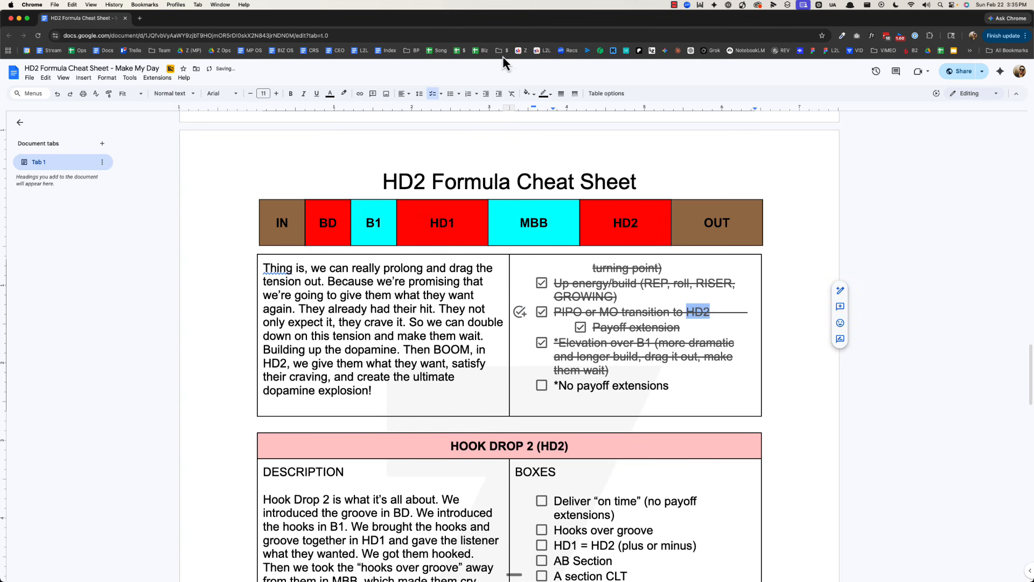
Step: Return to Ableton Live and examine the Break 1 section from bar 49 to bar 64
{"action": "key", "text": "super+Tab"}
{"action": "left_click_drag", "start_coordinate": [472, 45], "coordinate": [472, 46]}
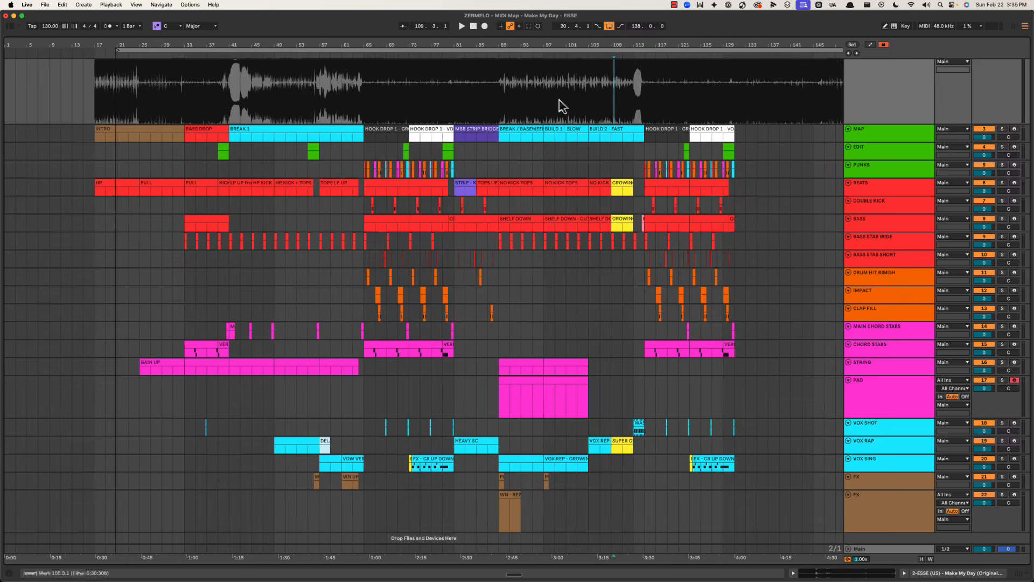
{"action": "scroll", "coordinate": [437, 167], "scroll_direction": "up", "scroll_amount": 3}
{"action": "left_click_drag", "start_coordinate": [654, 42], "coordinate": [615, 40]}
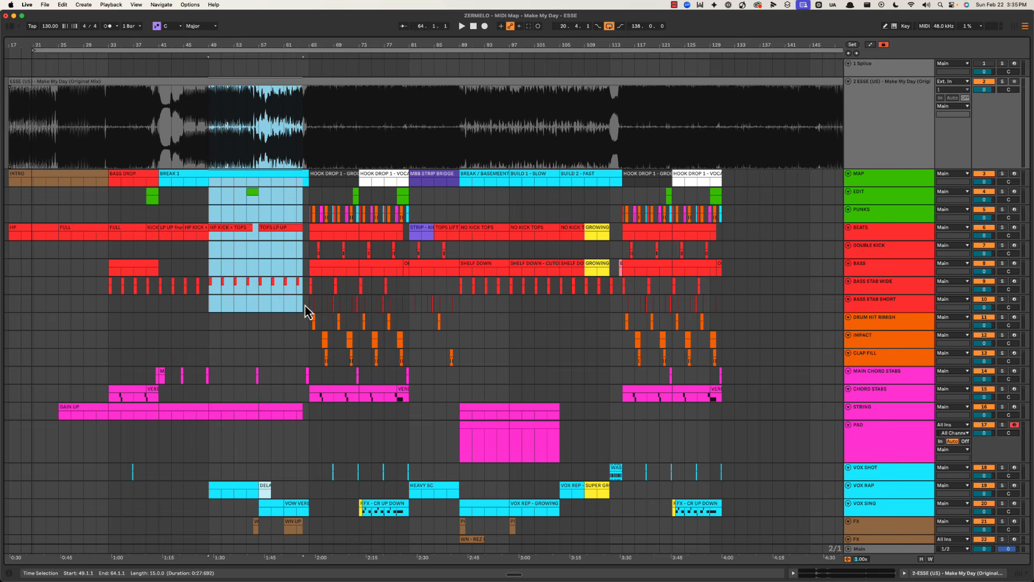
Step: Play the build before the second drop from bar 109 and compare it with the end of Break 1 near bar 63
{"action": "left_click", "coordinate": [587, 117]}
{"action": "left_click", "coordinate": [588, 116]}
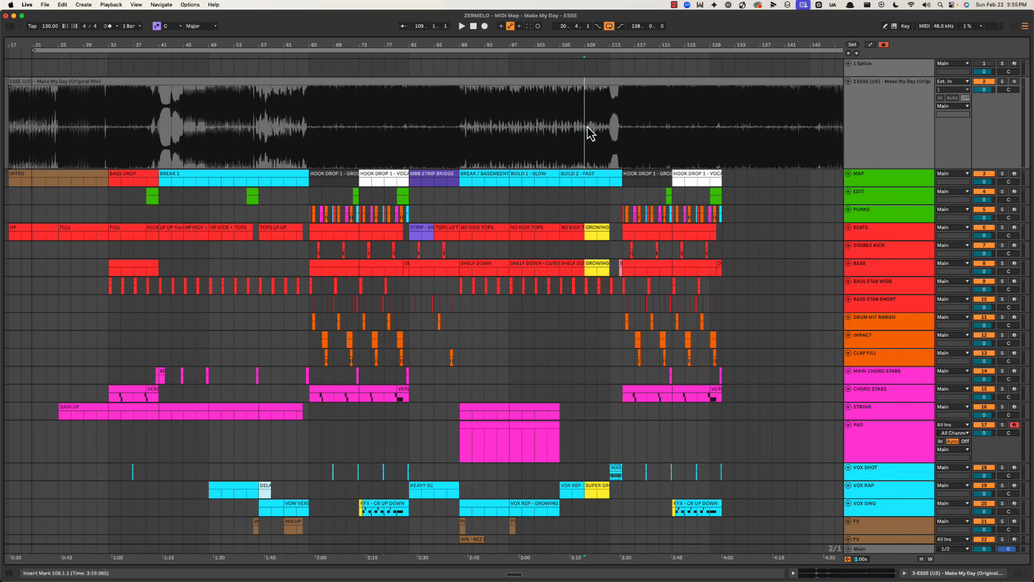
{"action": "key", "text": "space"}
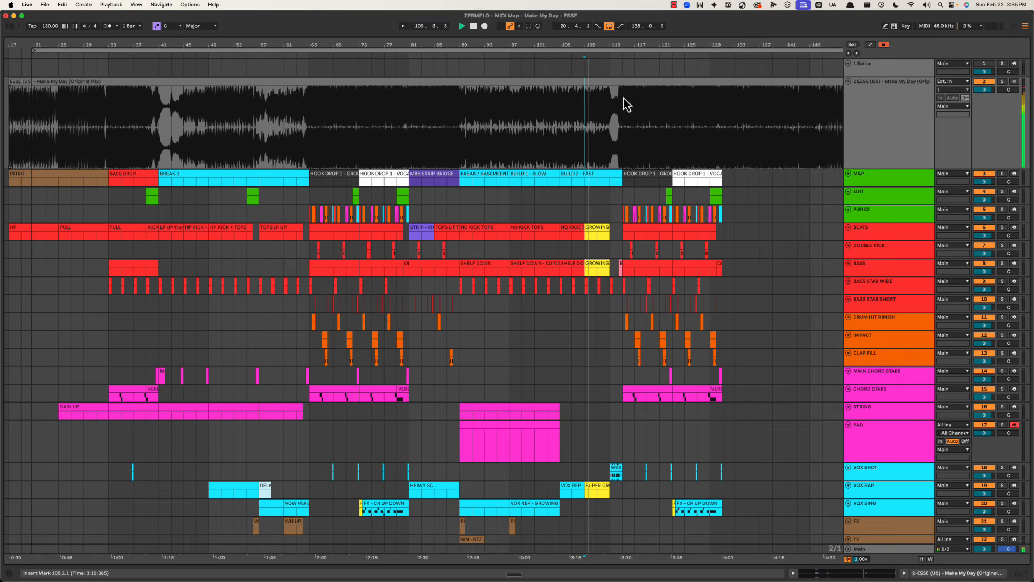
{"action": "left_click_drag", "start_coordinate": [615, 44], "coordinate": [616, 65]}
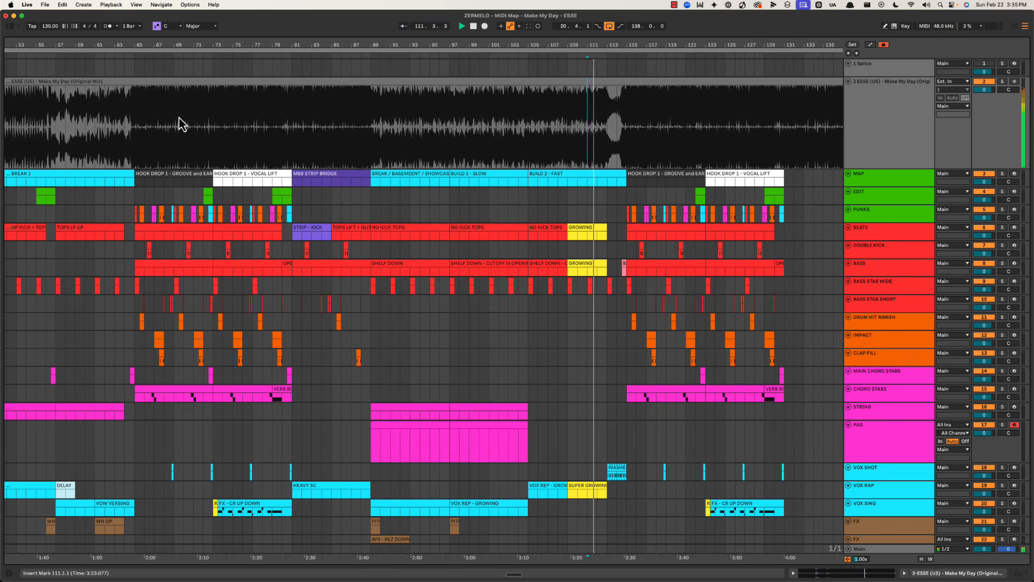
{"action": "left_click", "coordinate": [119, 113]}
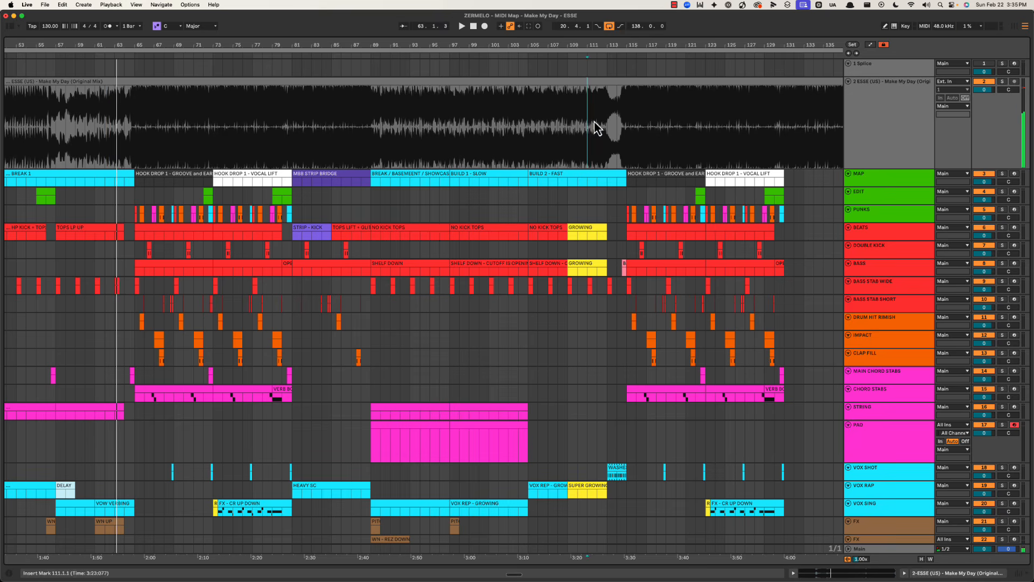
Step: Examine the transition into the second drop across the tracks from bar 111 to bar 115
{"action": "left_click_drag", "start_coordinate": [588, 127], "coordinate": [625, 322]}
{"action": "left_click_drag", "start_coordinate": [627, 45], "coordinate": [447, 41]}
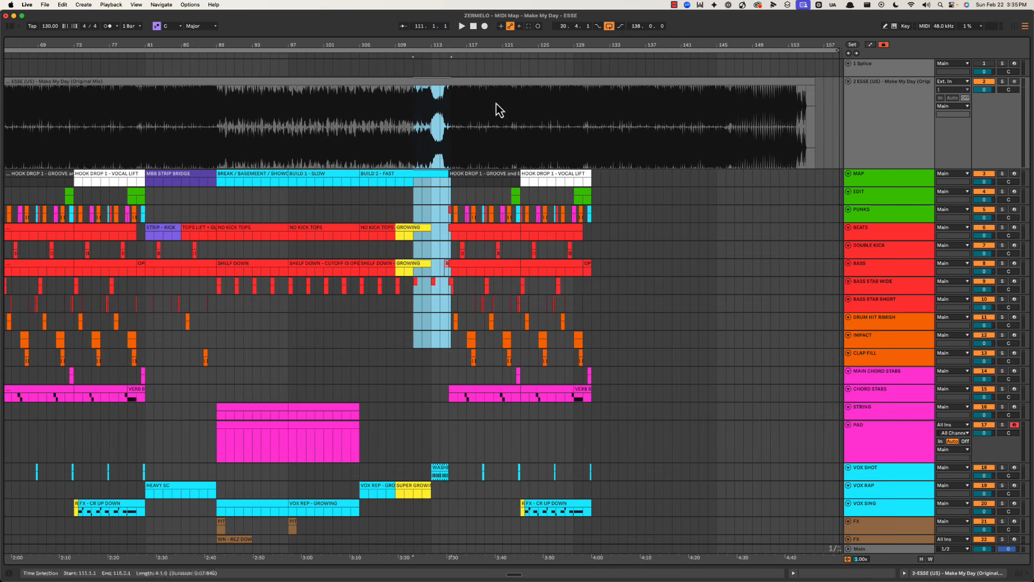
{"action": "left_click", "coordinate": [518, 119]}
{"action": "left_click_drag", "start_coordinate": [523, 42], "coordinate": [522, 49]}
Step: Switch to the HD2 Formula Cheat Sheet in Chrome and review the unchecked "*No payoff extensions" item
{"action": "key", "text": "super+Tab"}
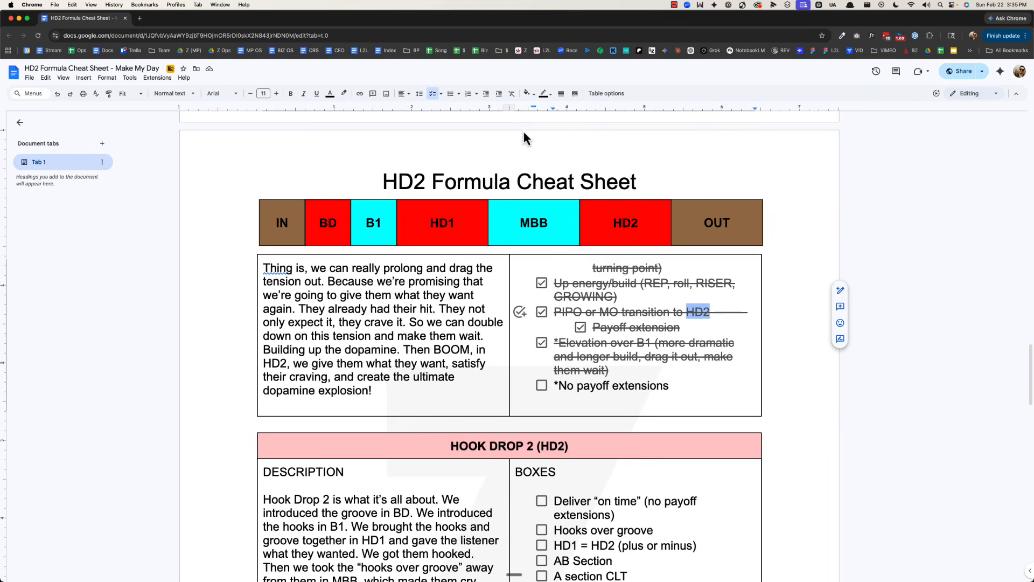
{"action": "scroll", "coordinate": [596, 339], "scroll_direction": "down", "scroll_amount": 3}
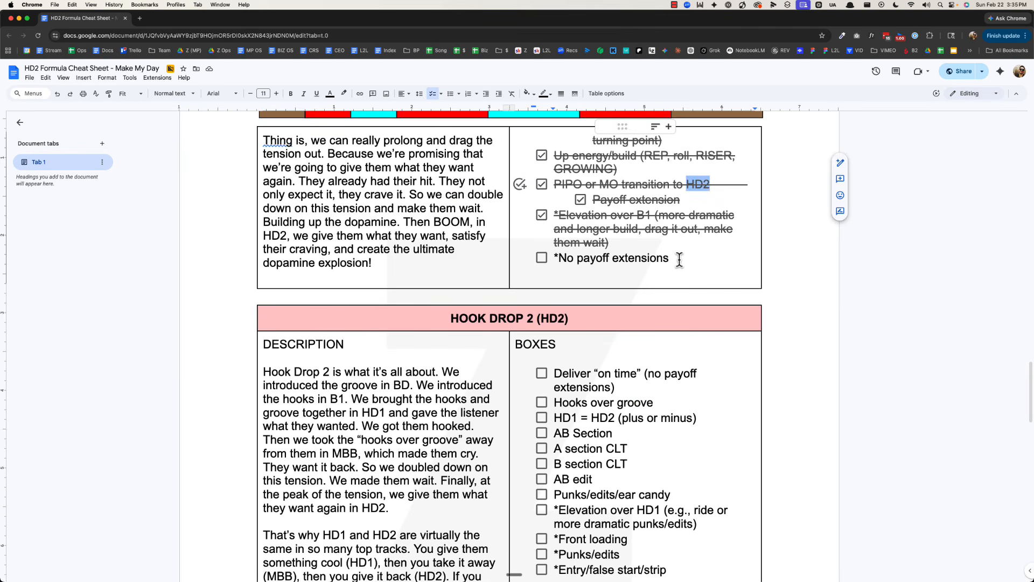
{"action": "left_click_drag", "start_coordinate": [679, 261], "coordinate": [490, 258]}
{"action": "scroll", "coordinate": [674, 274], "scroll_direction": "down", "scroll_amount": 8}
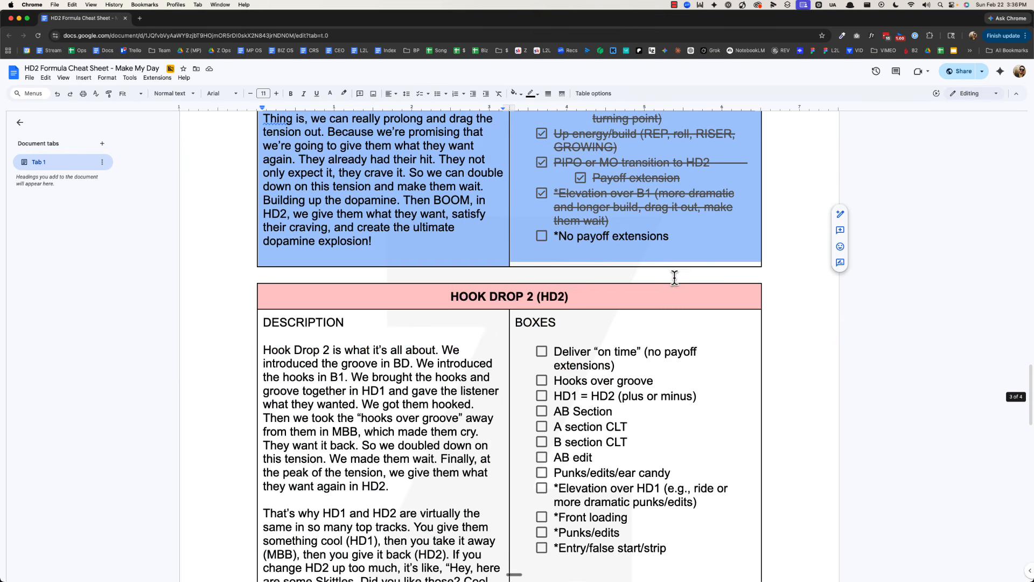
{"action": "left_click", "coordinate": [678, 236]}
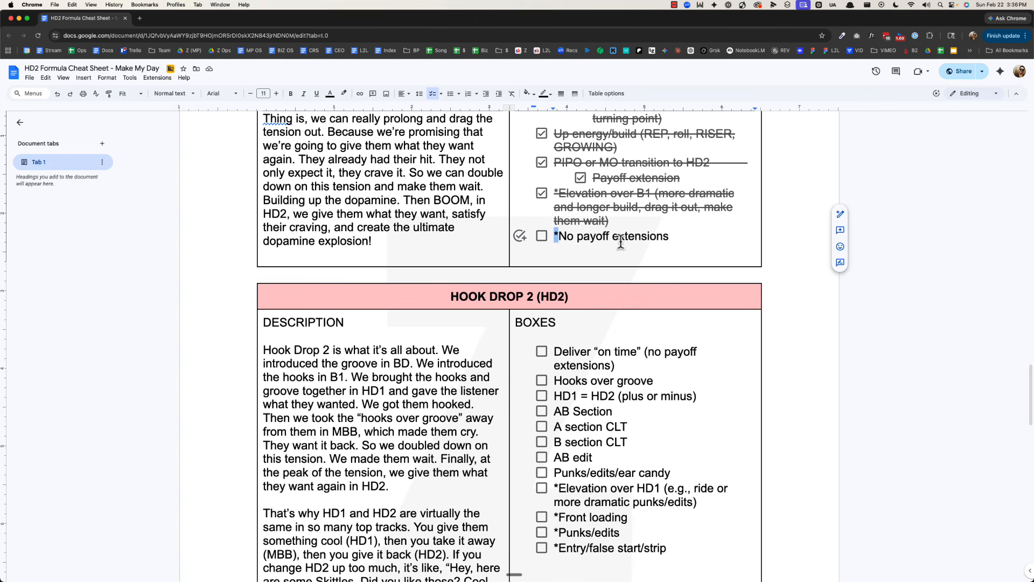
{"action": "triple_click", "coordinate": [620, 243]}
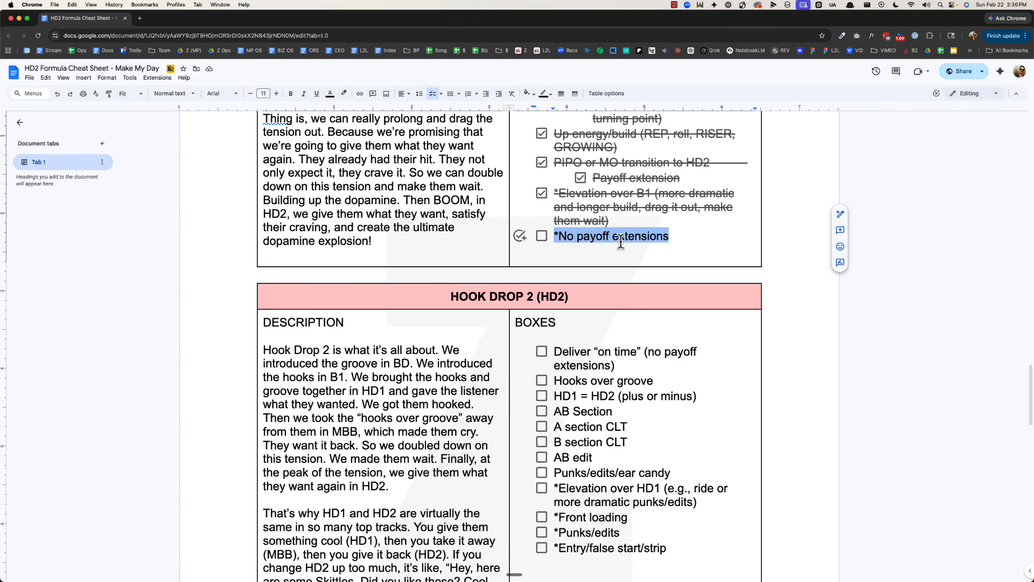
Step: Return to Ableton Live and examine the lead-in to the second drop around bars 113 and 114.3
{"action": "key", "text": "super+Tab"}
{"action": "left_click", "coordinate": [382, 107]}
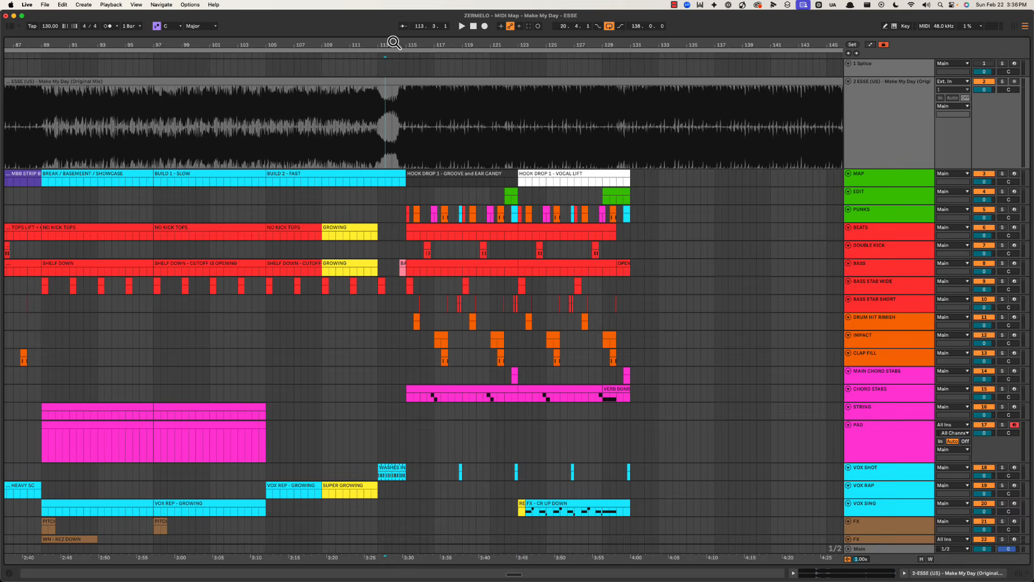
{"action": "left_click_drag", "start_coordinate": [393, 44], "coordinate": [441, 120]}
{"action": "left_click", "coordinate": [411, 118]}
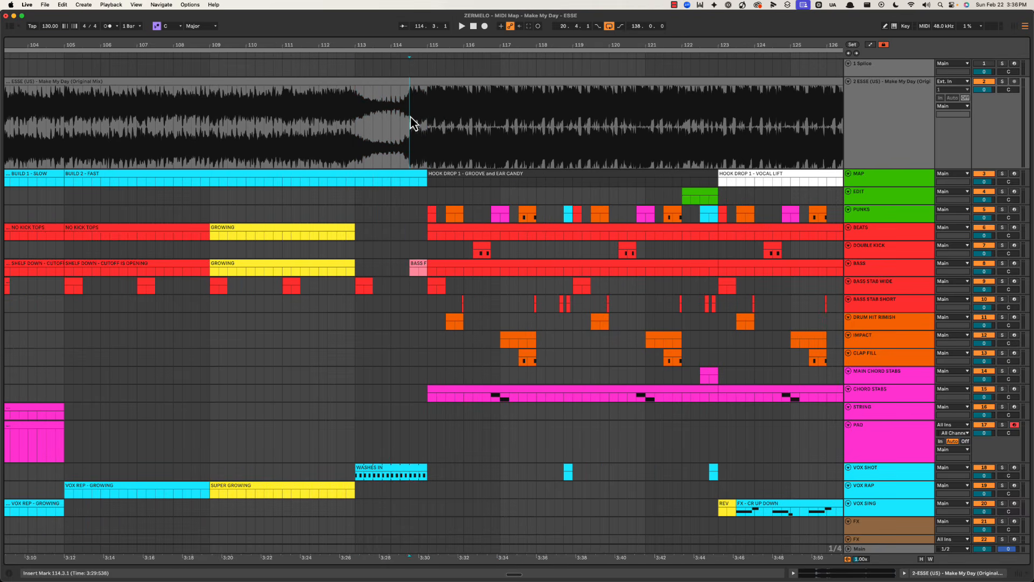
{"action": "left_click_drag", "start_coordinate": [437, 48], "coordinate": [322, 39]}
{"action": "scroll", "coordinate": [151, 143], "scroll_direction": "left", "scroll_amount": 10}
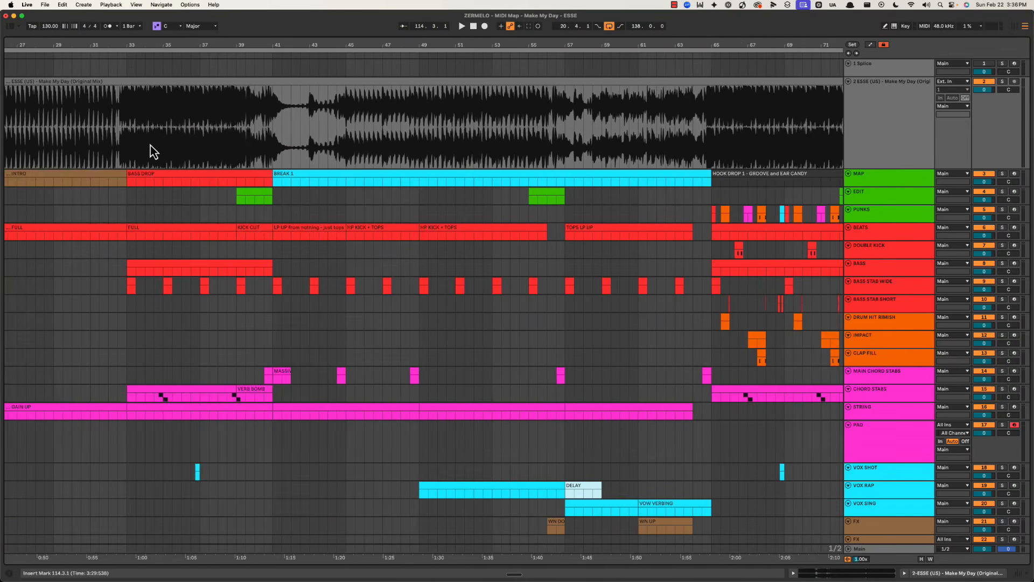
Step: Play the transition from the intro into the bass drop, starting just before bar 33
{"action": "left_click", "coordinate": [371, 131]}
{"action": "key", "text": "space"}
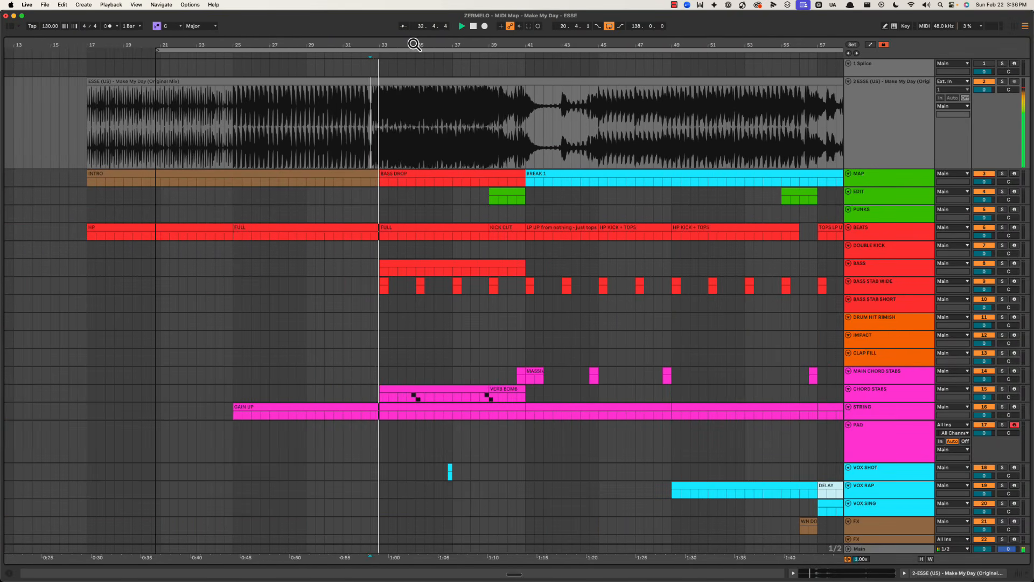
{"action": "left_click_drag", "start_coordinate": [415, 42], "coordinate": [353, 39]}
{"action": "key", "text": "space"}
Step: Play the transition from Break 1 into the first hook drop, starting at bar 64.4
{"action": "left_click_drag", "start_coordinate": [776, 43], "coordinate": [525, 118]}
{"action": "key", "text": "space"}
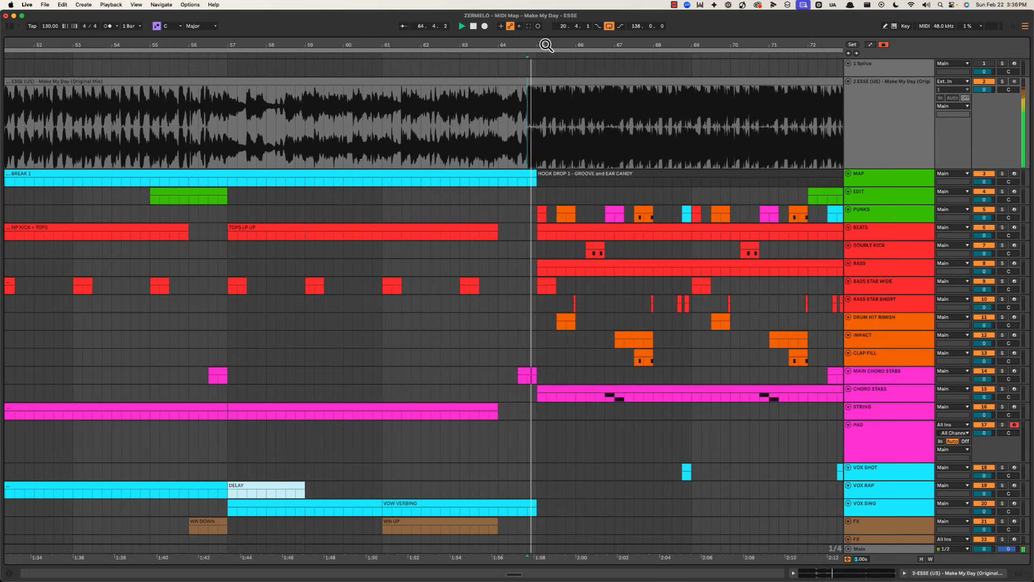
{"action": "left_click_drag", "start_coordinate": [541, 42], "coordinate": [546, 45]}
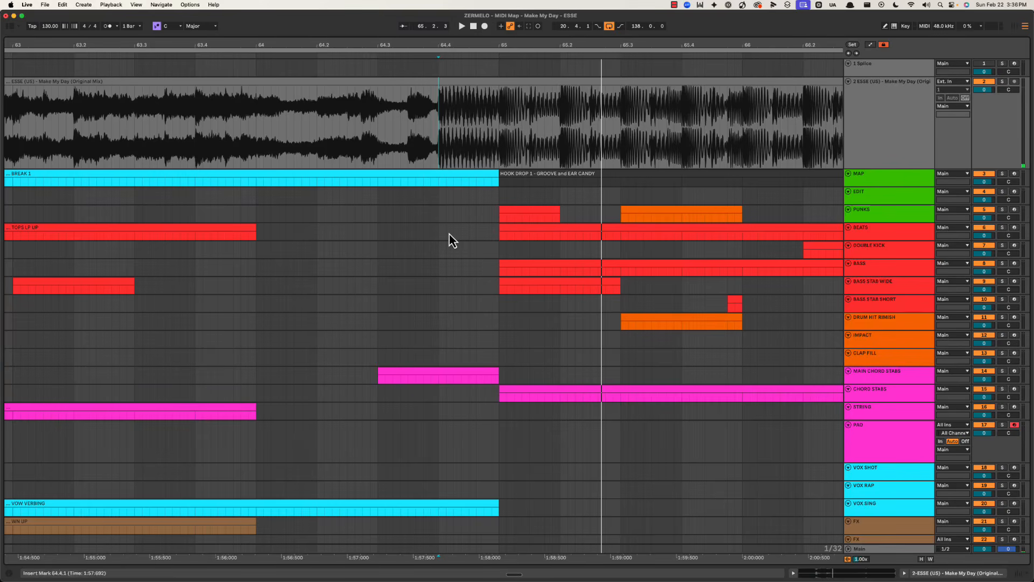
Step: Insert an empty MIDI clip on the BASS track from bar 64.4 to bar 65 and change its color
{"action": "left_click_drag", "start_coordinate": [441, 232], "coordinate": [488, 239]}
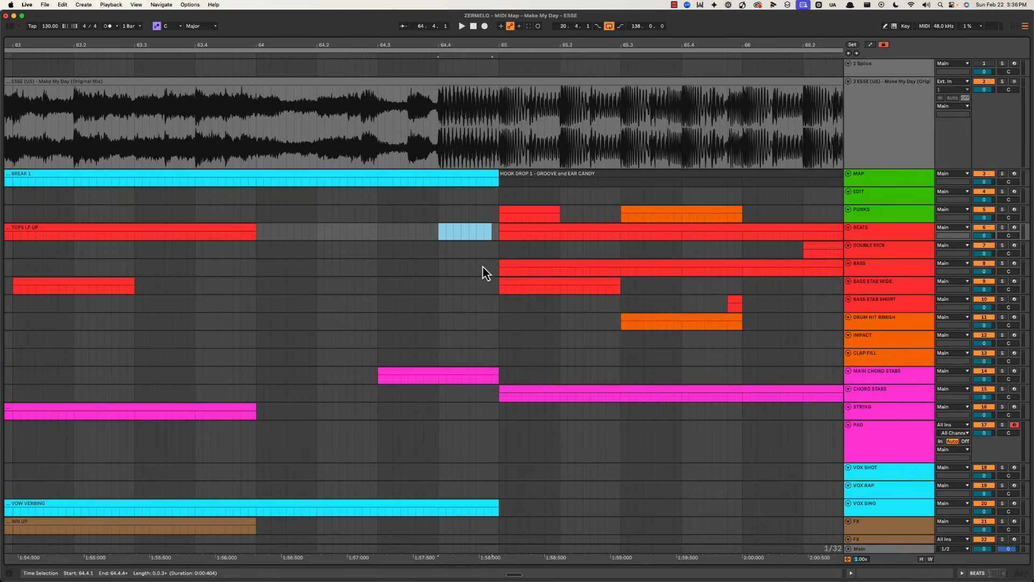
{"action": "left_click", "coordinate": [438, 281]}
{"action": "left_click_drag", "start_coordinate": [444, 267], "coordinate": [501, 265]}
{"action": "key", "text": "super+shift+m"}
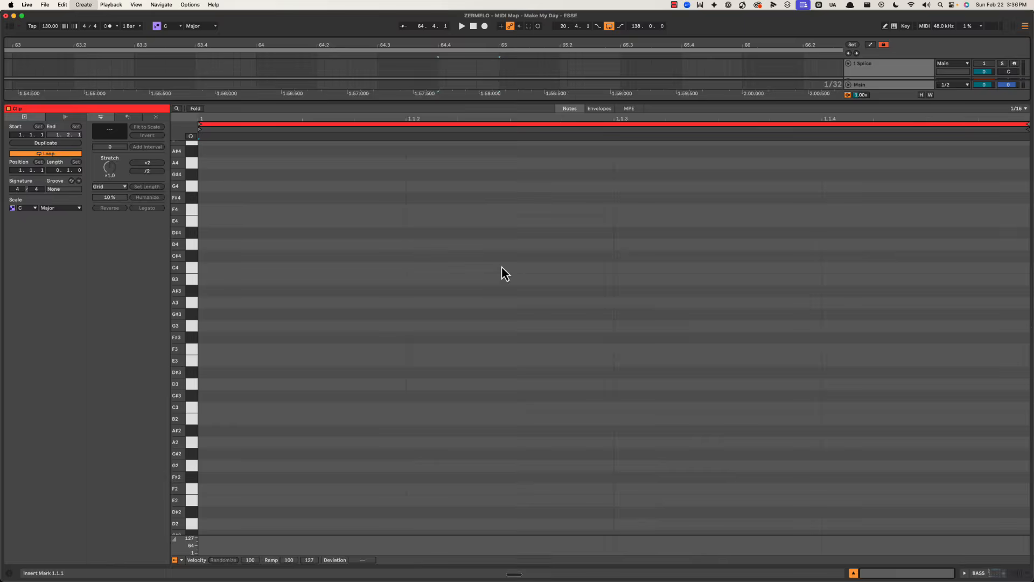
{"action": "key", "text": "super+alt+l"}
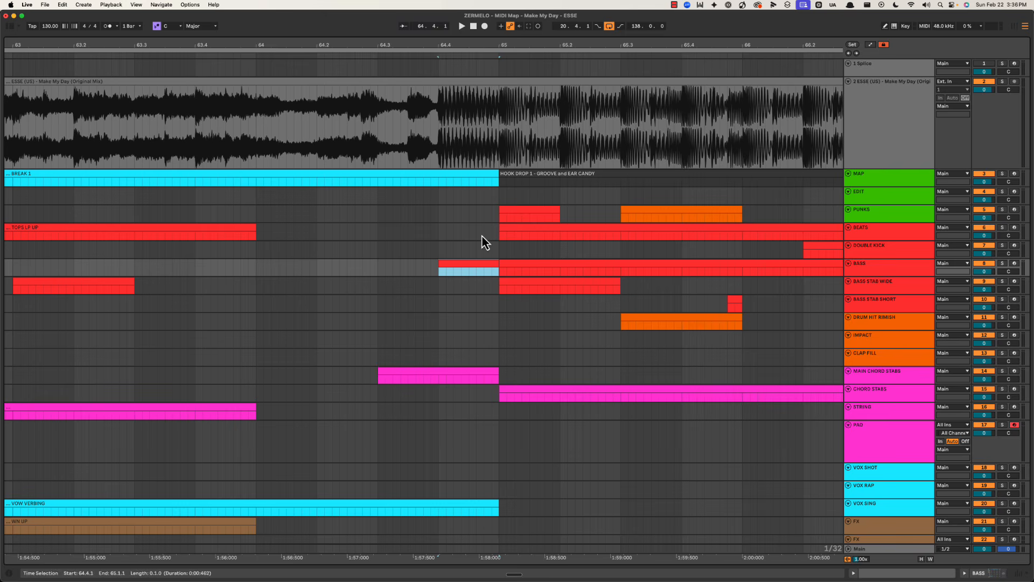
{"action": "right_click", "coordinate": [464, 265]}
{"action": "left_click", "coordinate": [476, 448]}
{"action": "left_click", "coordinate": [480, 214]}
Step: Examine the bass fill at bar 114.3 and the opening of the second drop from bar 115
{"action": "left_click_drag", "start_coordinate": [531, 46], "coordinate": [276, 47]}
{"action": "left_click_drag", "start_coordinate": [546, 45], "coordinate": [492, 177]}
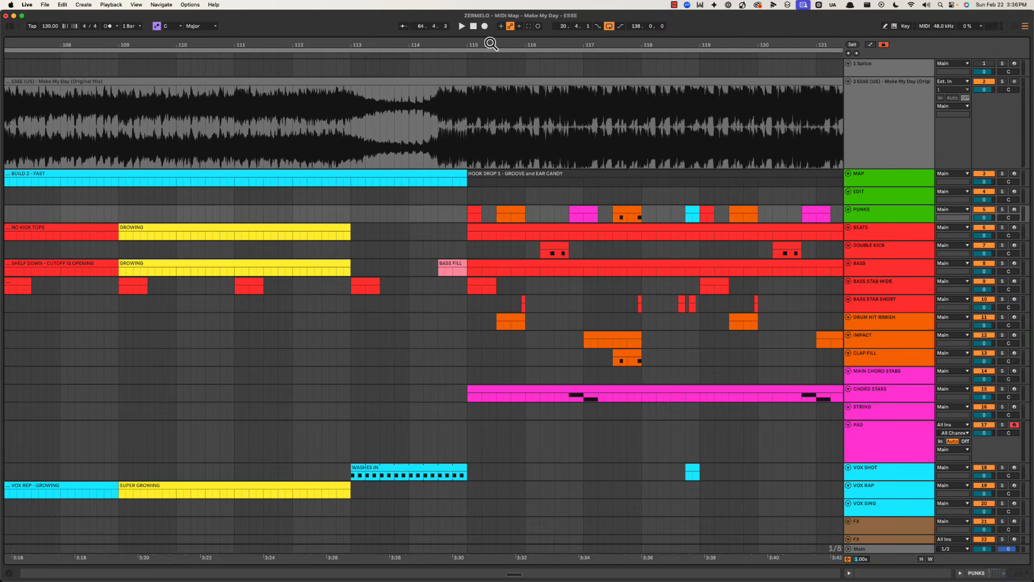
{"action": "left_click", "coordinate": [440, 251]}
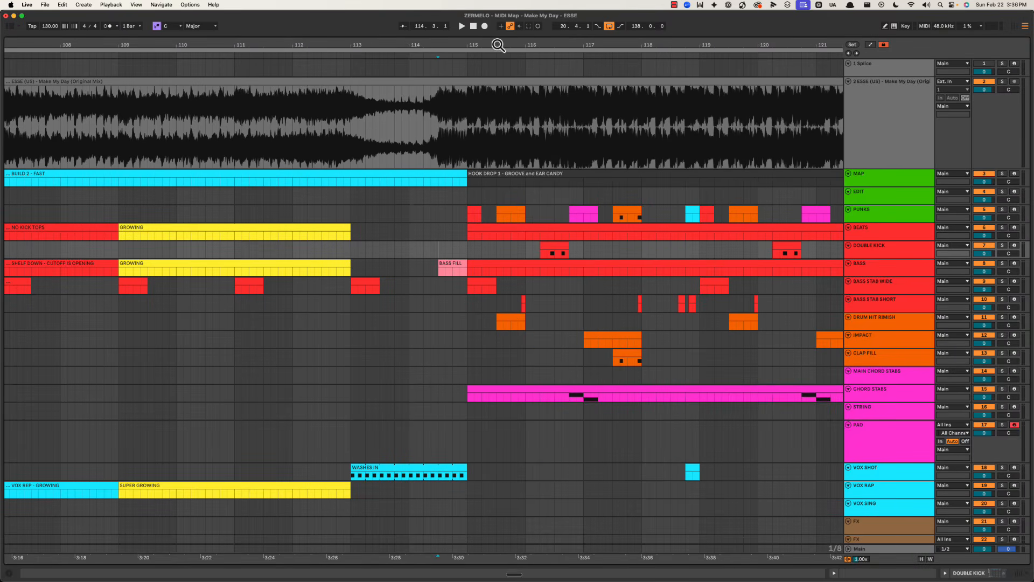
{"action": "left_click_drag", "start_coordinate": [498, 46], "coordinate": [496, 41]}
{"action": "left_click", "coordinate": [420, 202]}
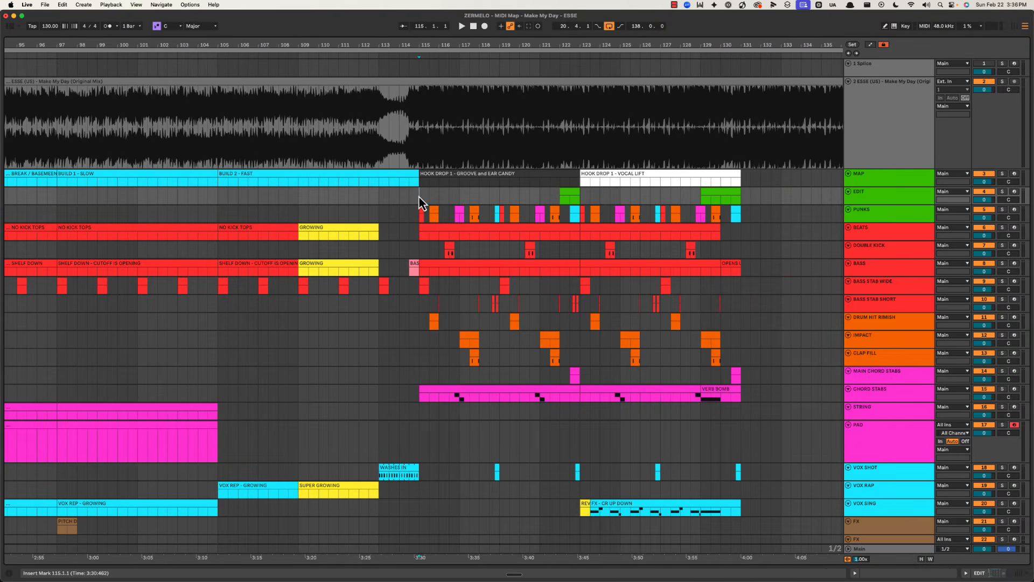
{"action": "left_click_drag", "start_coordinate": [419, 203], "coordinate": [442, 301]}
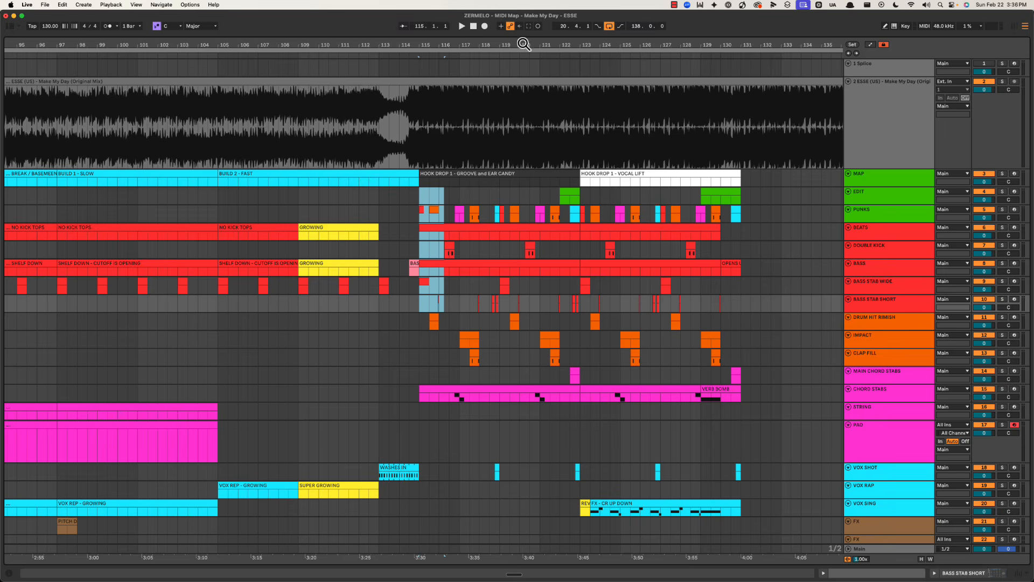
Step: Compare the reference waveform from bar 114.3 to 115 with the groove section from bar 115 to 123
{"action": "left_click_drag", "start_coordinate": [524, 44], "coordinate": [520, 64]}
{"action": "left_click_drag", "start_coordinate": [334, 132], "coordinate": [349, 135]}
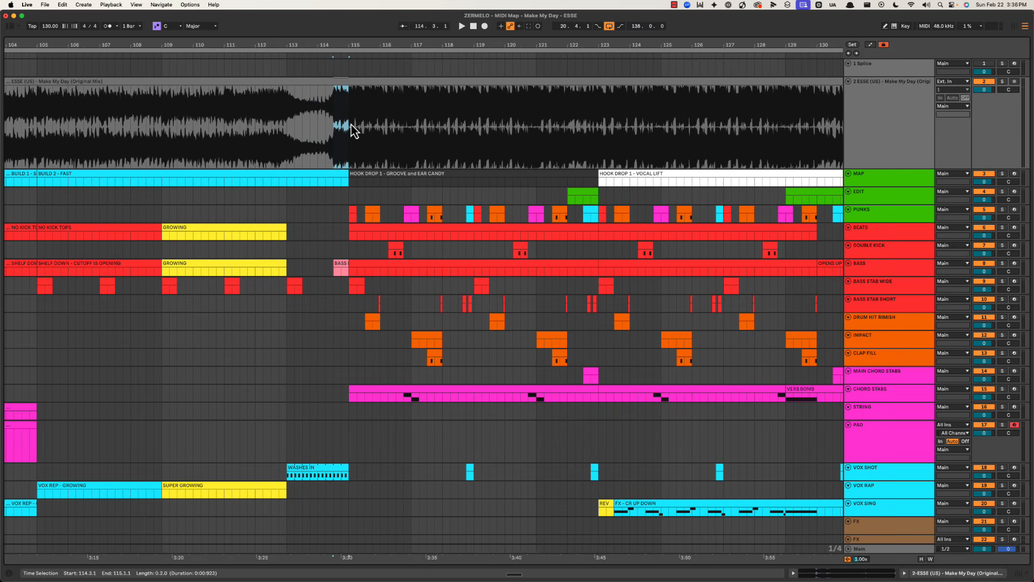
{"action": "left_click_drag", "start_coordinate": [353, 129], "coordinate": [582, 129]}
{"action": "left_click_drag", "start_coordinate": [530, 46], "coordinate": [397, 43]}
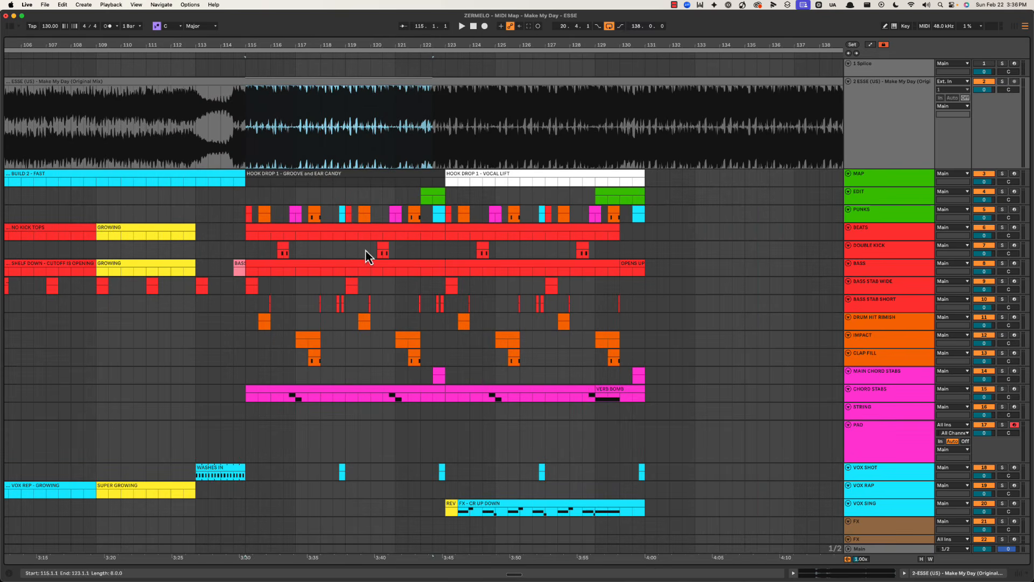
Step: Play the opening of the second drop from bar 115 while following its tracks
{"action": "left_click", "coordinate": [247, 197]}
{"action": "key", "text": "space"}
{"action": "left_click_drag", "start_coordinate": [255, 42], "coordinate": [356, 46]}
{"action": "scroll", "coordinate": [405, 262], "scroll_direction": "down", "scroll_amount": 3}
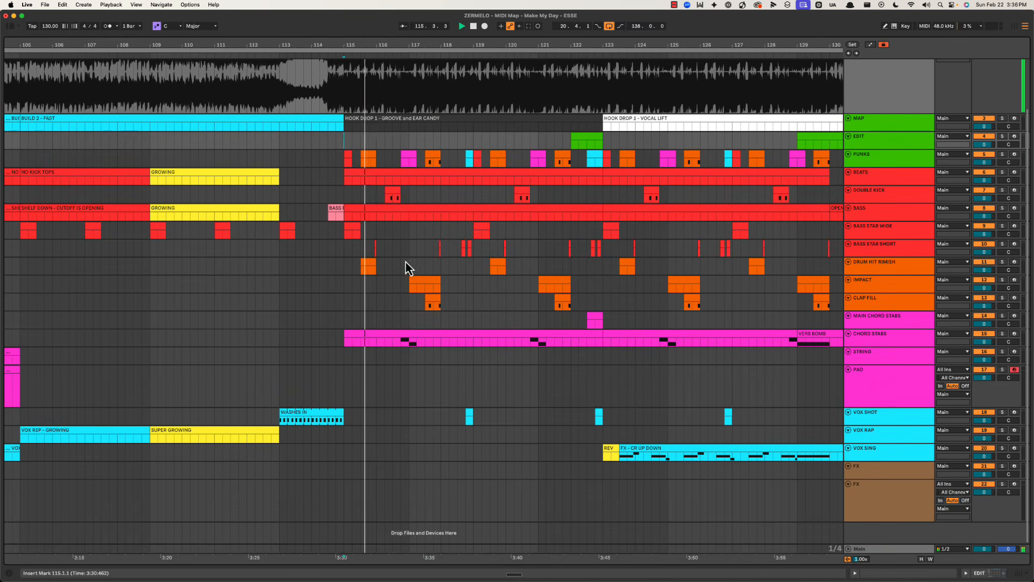
{"action": "key", "text": "space"}
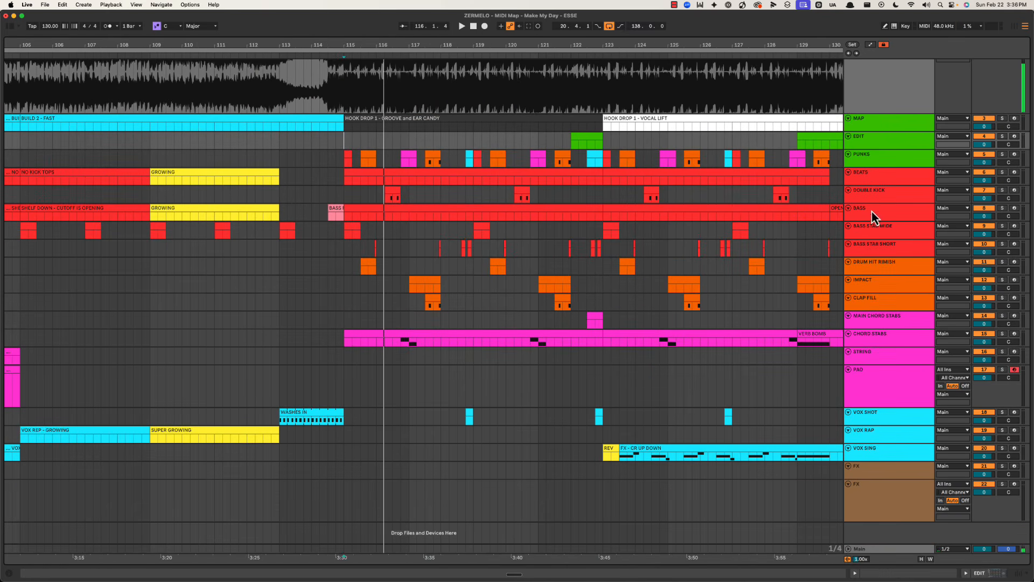
Step: Rename the BASS track's portion from bar 115 to bar 116 as OPEN BASS
{"action": "left_click", "coordinate": [873, 214]}
{"action": "left_click", "coordinate": [376, 214]}
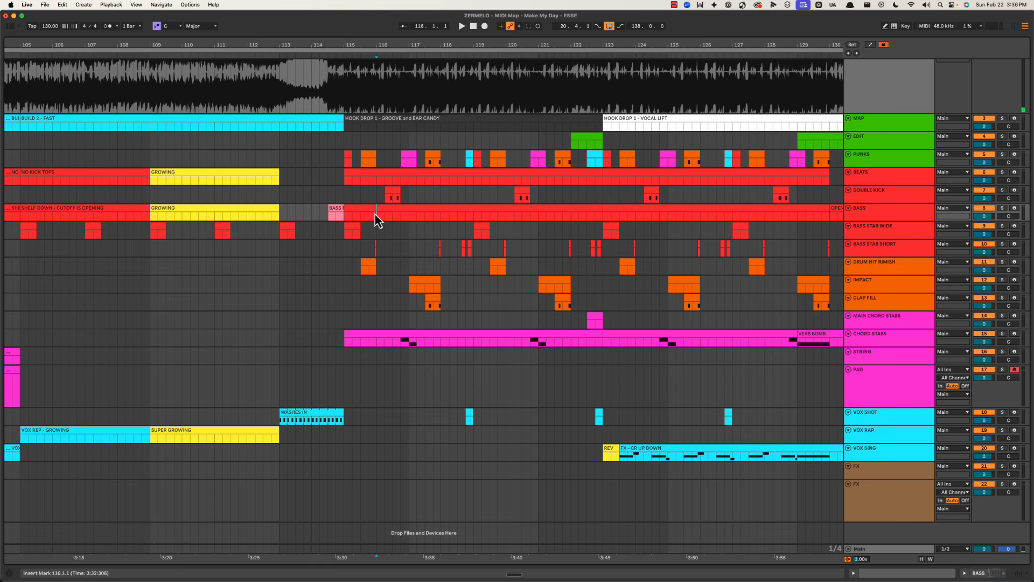
{"action": "left_click_drag", "start_coordinate": [375, 215], "coordinate": [345, 215]}
{"action": "type", "text": "OPEN B"}
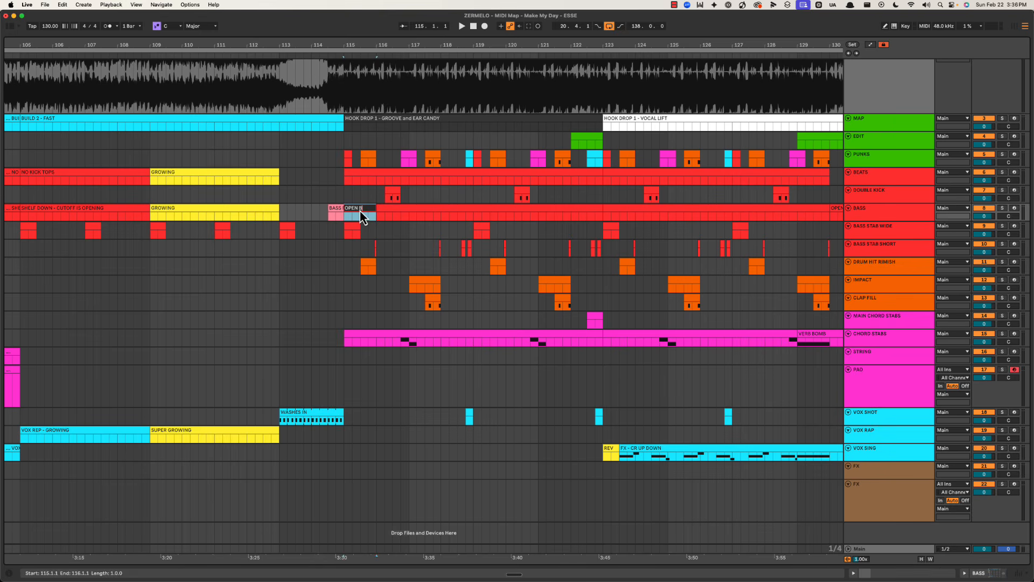
{"action": "type", "text": "ASS"}
{"action": "key", "text": "Return"}
Step: Color the OPEN BASS clip yellow and place the insert mark at bar 115
{"action": "scroll", "coordinate": [361, 211], "scroll_direction": "right", "scroll_amount": 1}
{"action": "right_click", "coordinate": [361, 211]}
{"action": "key", "text": "Escape"}
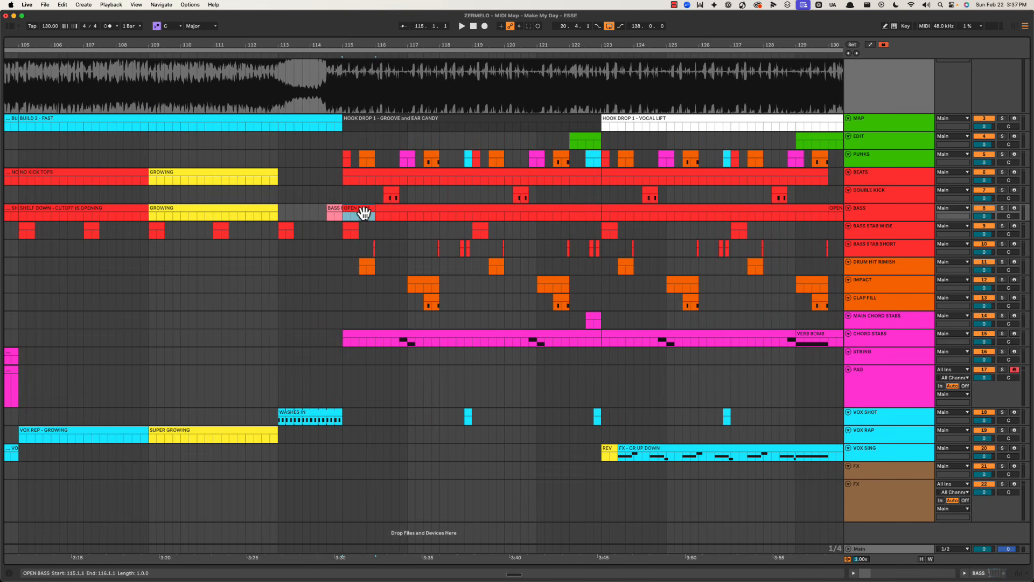
{"action": "right_click", "coordinate": [360, 207]}
{"action": "key", "text": "Escape"}
{"action": "right_click", "coordinate": [354, 212]}
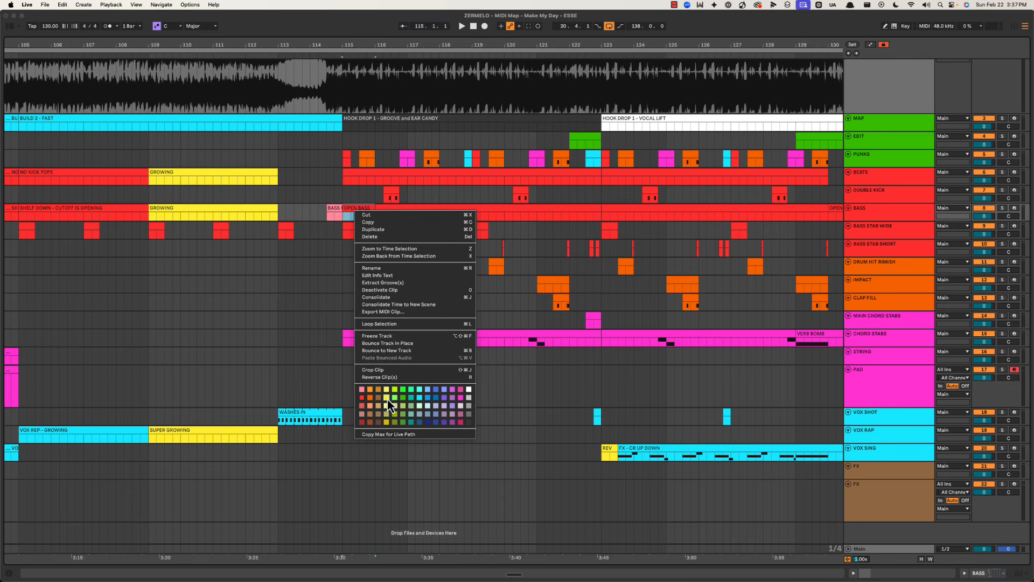
{"action": "left_click", "coordinate": [387, 399]}
{"action": "left_click", "coordinate": [347, 192]}
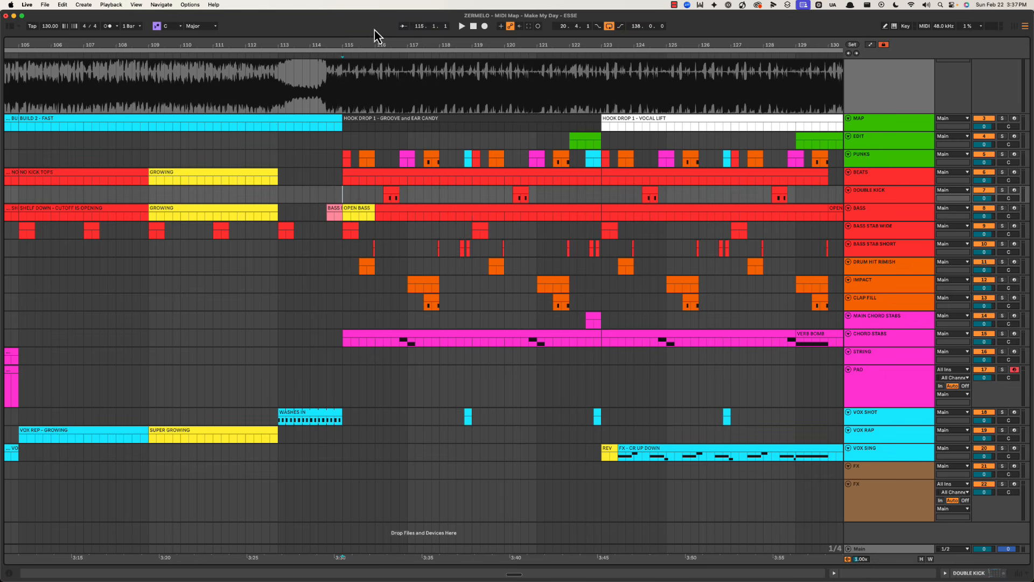
Step: Play the second drop from bar 115 and extend the WASHES IN clip on the VOX SHOT track to bar 118.3
{"action": "scroll", "coordinate": [373, 46], "scroll_direction": "down", "scroll_amount": 3}
{"action": "left_click_drag", "start_coordinate": [373, 47], "coordinate": [299, 46]}
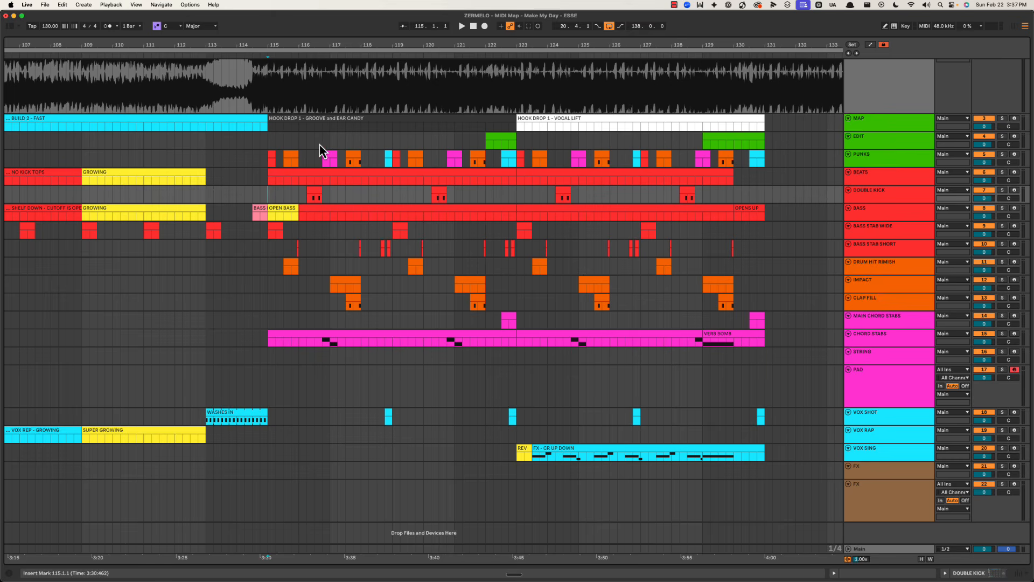
{"action": "scroll", "coordinate": [372, 46], "scroll_direction": "down", "scroll_amount": 2}
{"action": "left_click", "coordinate": [388, 157]}
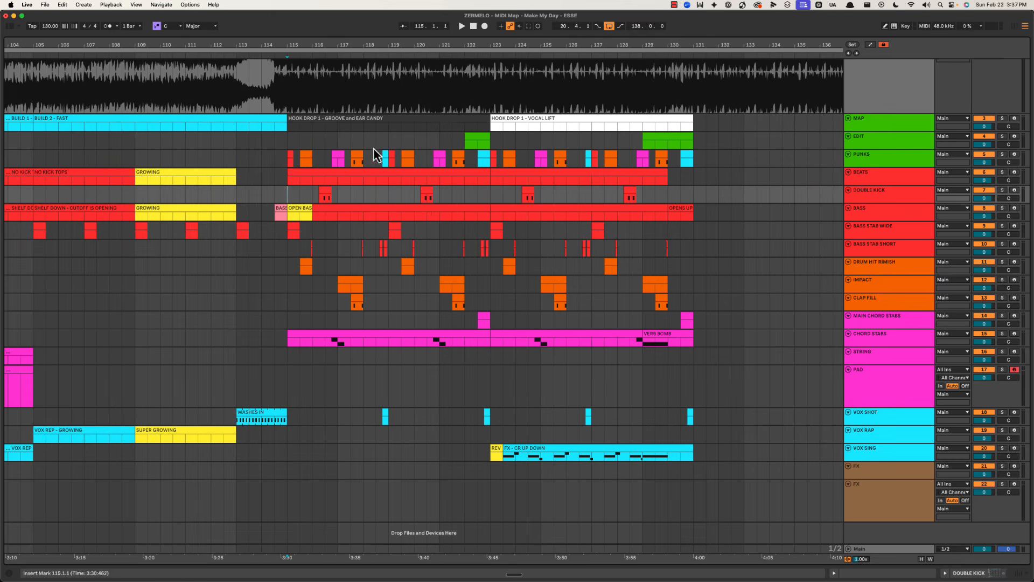
{"action": "key", "text": "space"}
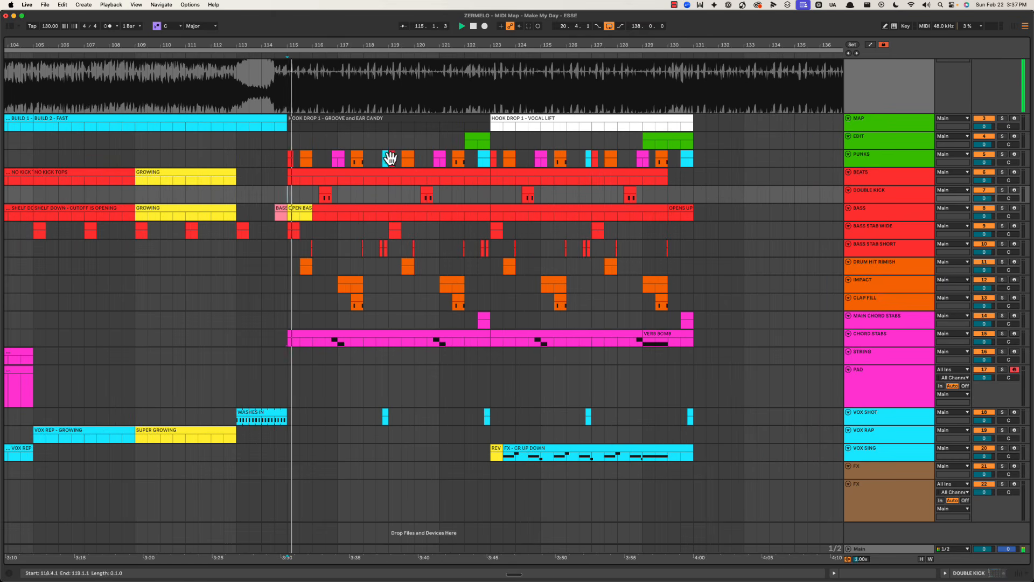
{"action": "left_click", "coordinate": [284, 416]}
{"action": "left_click_drag", "start_coordinate": [283, 412], "coordinate": [376, 412]}
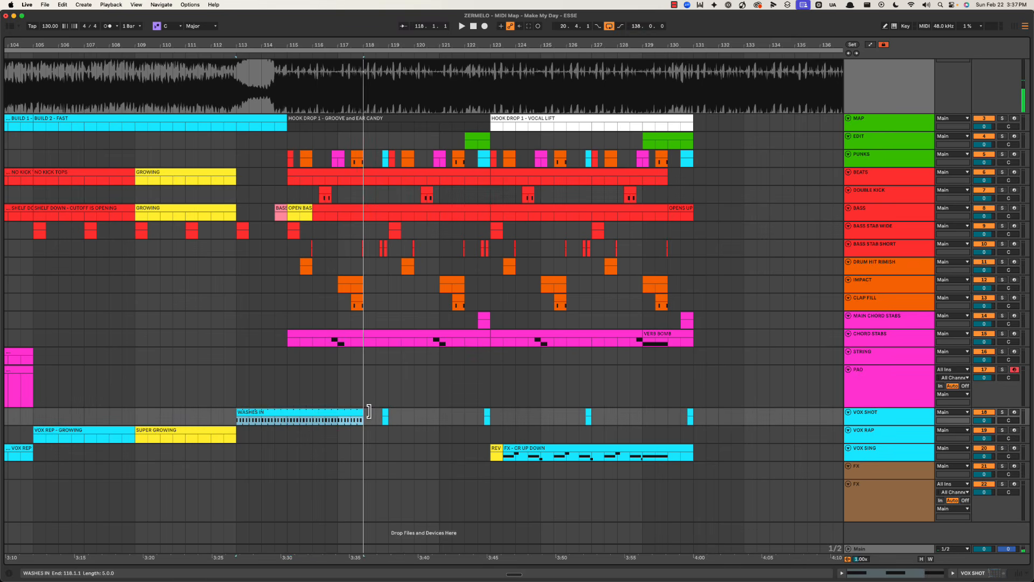
Step: Replay the drop from bar 115, following the opening PUNKS clips and the first DRUM HIT RIMISH clip
{"action": "left_click", "coordinate": [289, 367]}
{"action": "left_click_drag", "start_coordinate": [292, 43], "coordinate": [277, 45]}
{"action": "key", "text": "space"}
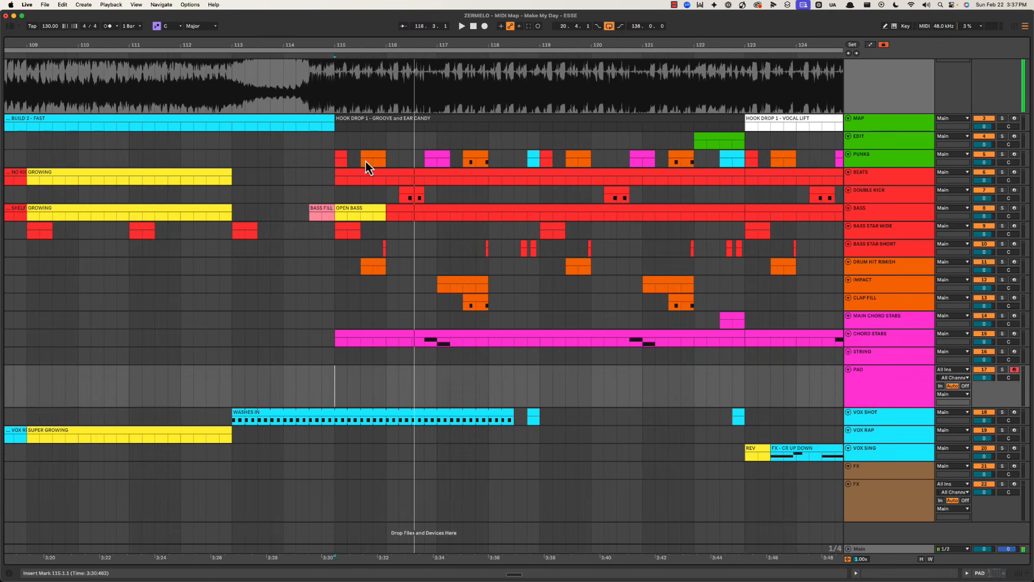
{"action": "left_click", "coordinate": [341, 245]}
{"action": "left_click_drag", "start_coordinate": [417, 45], "coordinate": [418, 46]}
{"action": "left_click", "coordinate": [254, 160]}
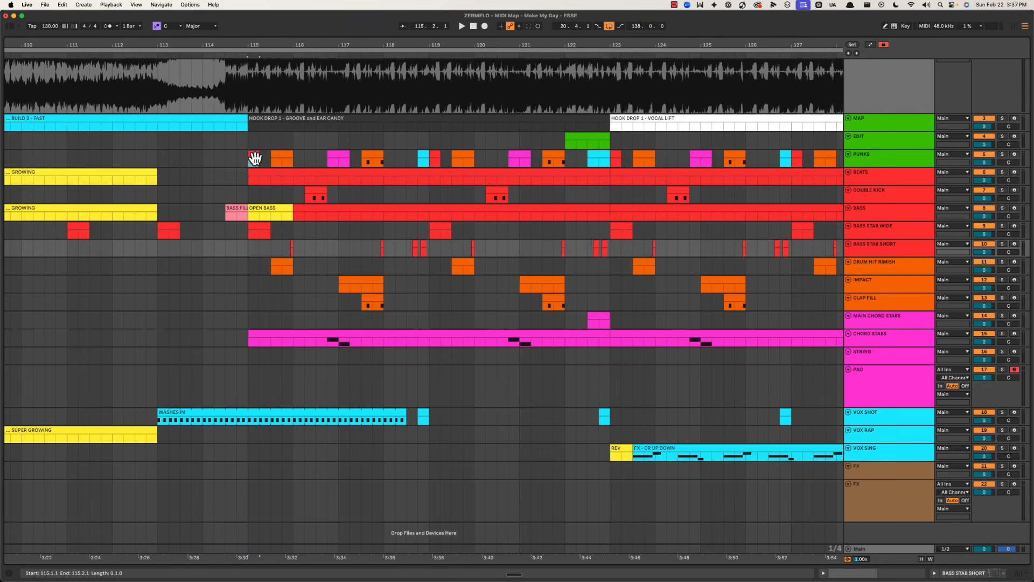
{"action": "left_click", "coordinate": [283, 159]}
{"action": "left_click", "coordinate": [277, 269]}
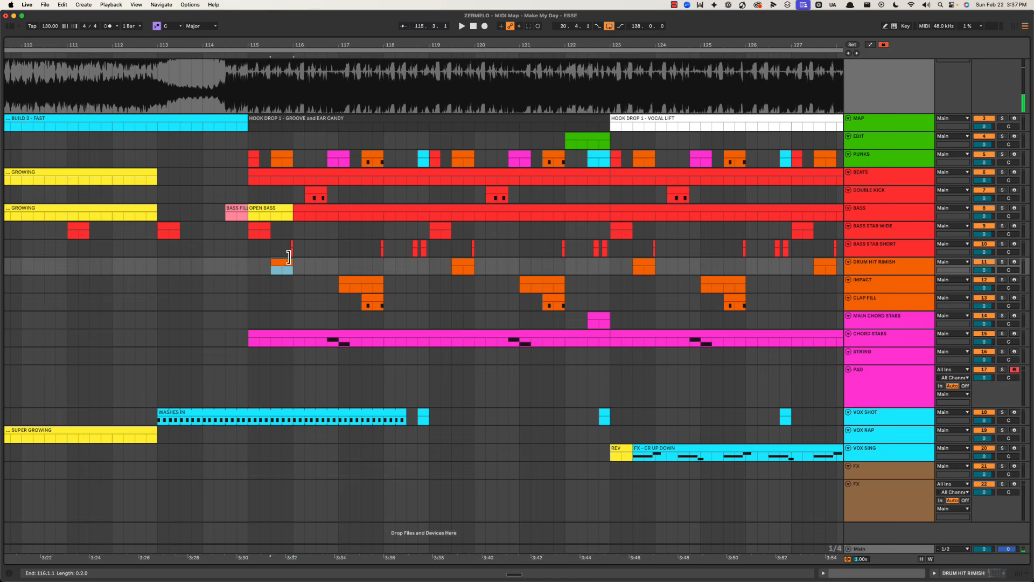
Step: Listen to the short bass stab at the end of bar 115 and the double kick in bar 116
{"action": "key", "text": "space"}
{"action": "key", "text": "space"}
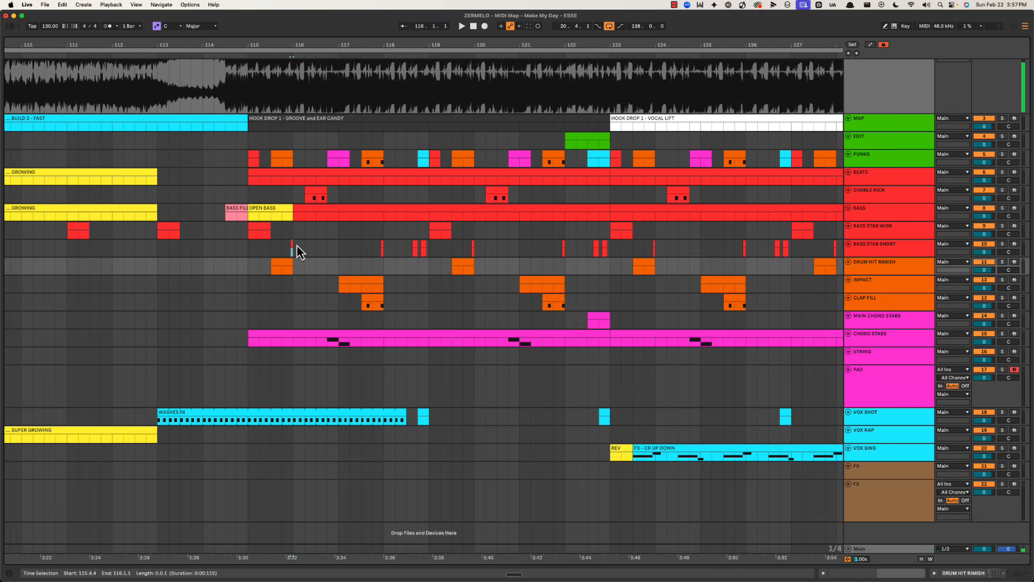
{"action": "left_click", "coordinate": [285, 246]}
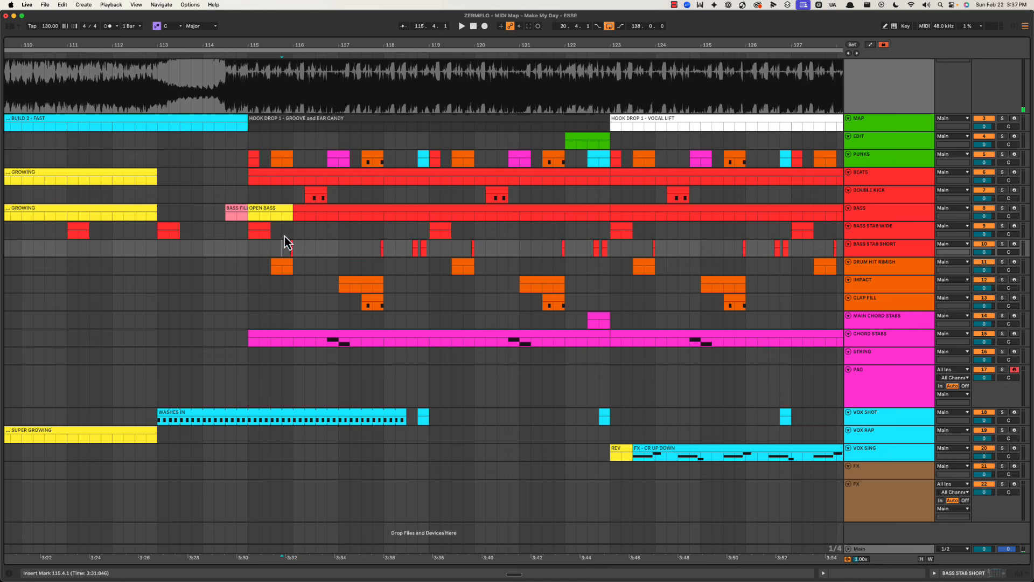
{"action": "key", "text": "space"}
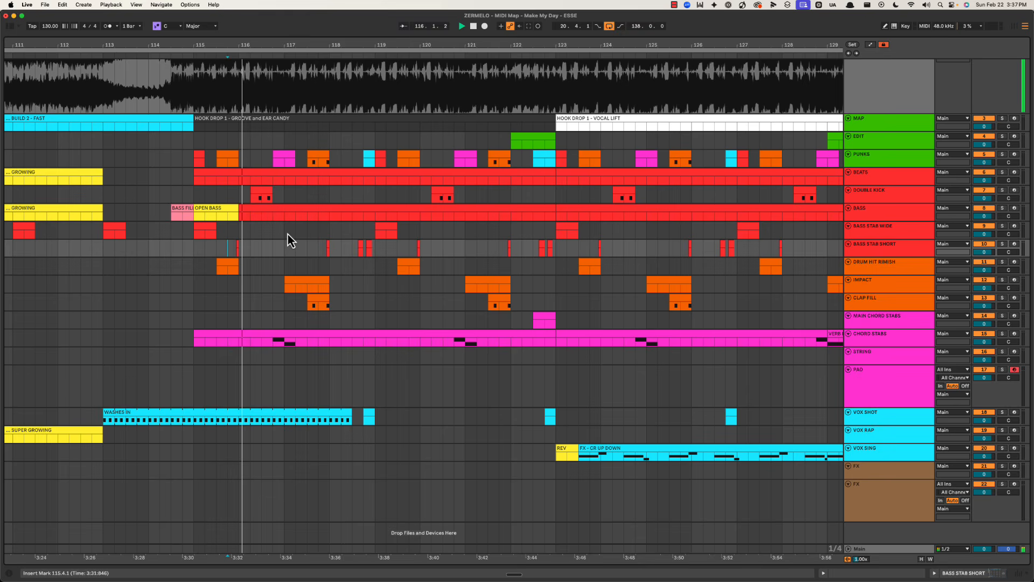
{"action": "left_click", "coordinate": [269, 195]}
{"action": "key", "text": "space"}
{"action": "left_click", "coordinate": [254, 319]}
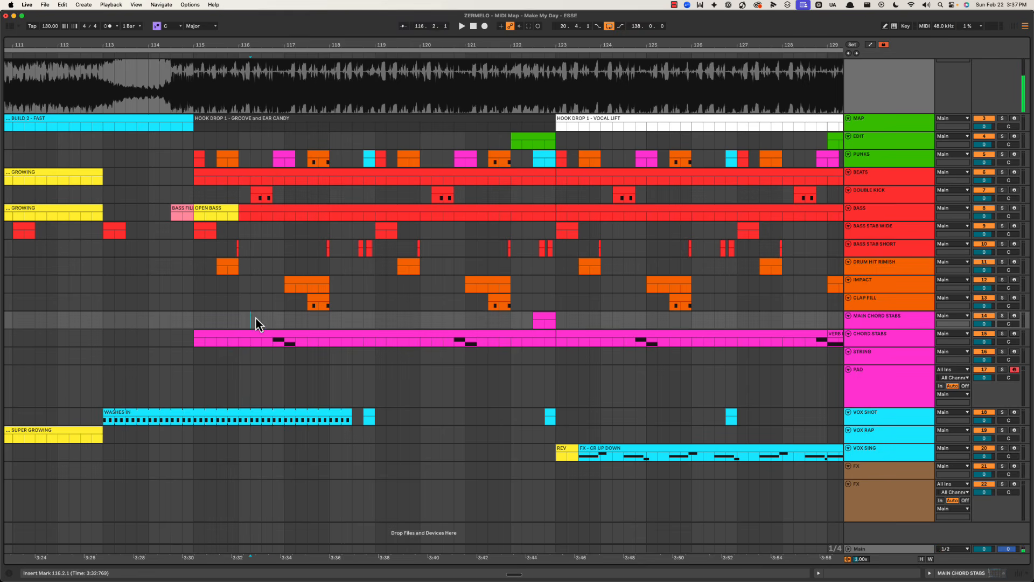
Step: Follow the chord stabs, impact, clap fill and short bass stab during playback of bars 116 to 118
{"action": "left_click_drag", "start_coordinate": [269, 344], "coordinate": [297, 341]}
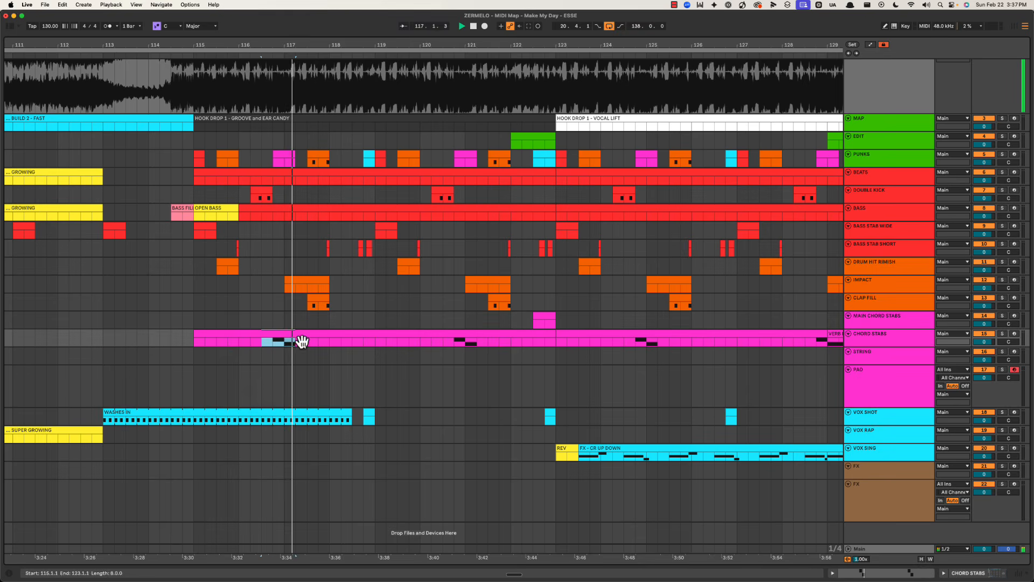
{"action": "left_click", "coordinate": [297, 276]}
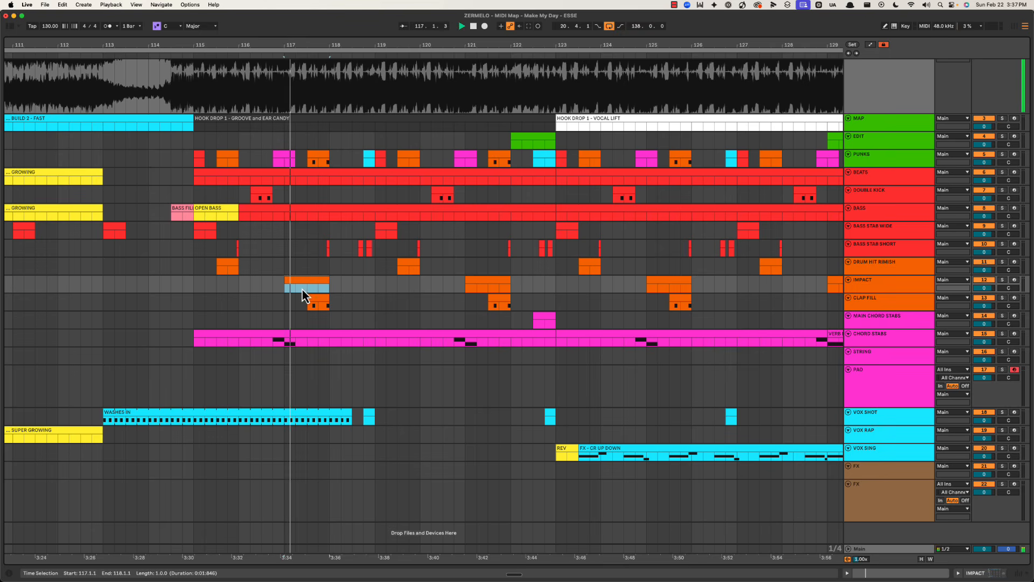
{"action": "left_click", "coordinate": [324, 306]}
{"action": "scroll", "coordinate": [321, 299], "scroll_direction": "right", "scroll_amount": 3}
{"action": "key", "text": "space"}
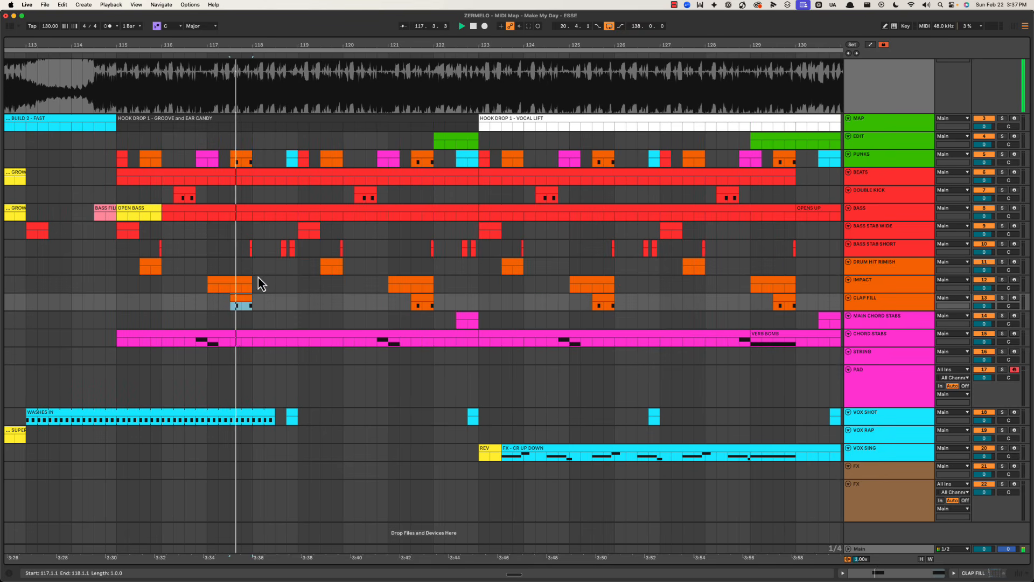
{"action": "key", "text": "space"}
{"action": "mouse_move", "coordinate": [241, 249]}
{"action": "left_mouse_down"}
{"action": "mouse_move", "coordinate": [258, 247]}
{"action": "mouse_move", "coordinate": [238, 250]}
{"action": "left_mouse_up"}
{"action": "scroll", "coordinate": [253, 246], "scroll_direction": "left", "scroll_amount": 3}
{"action": "key", "text": "space"}
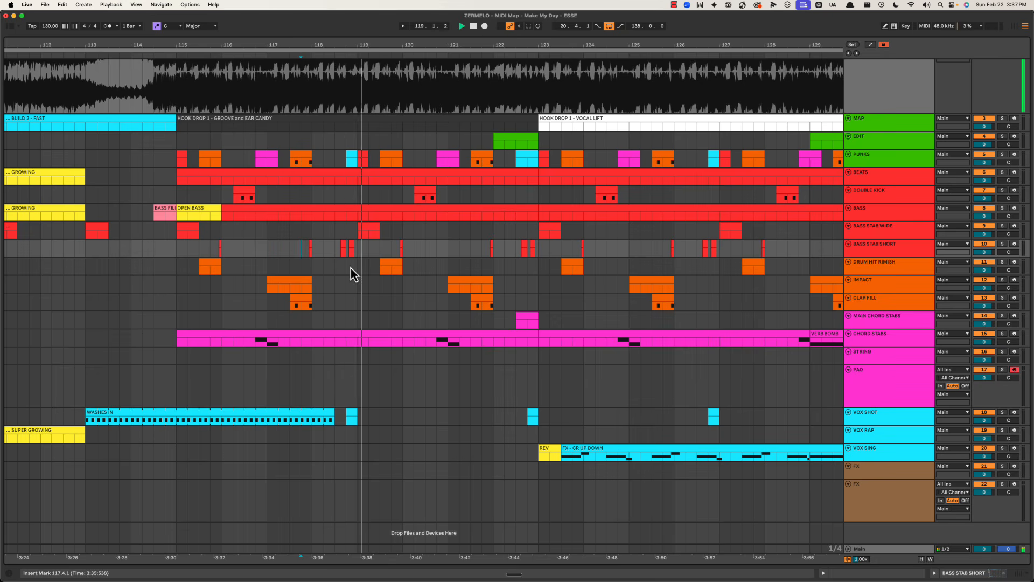
Step: Insert a new MIDI track below VOX SHOT and move the WASHES IN clip onto it
{"action": "left_click", "coordinate": [883, 420]}
{"action": "key", "text": "shift+super+t"}
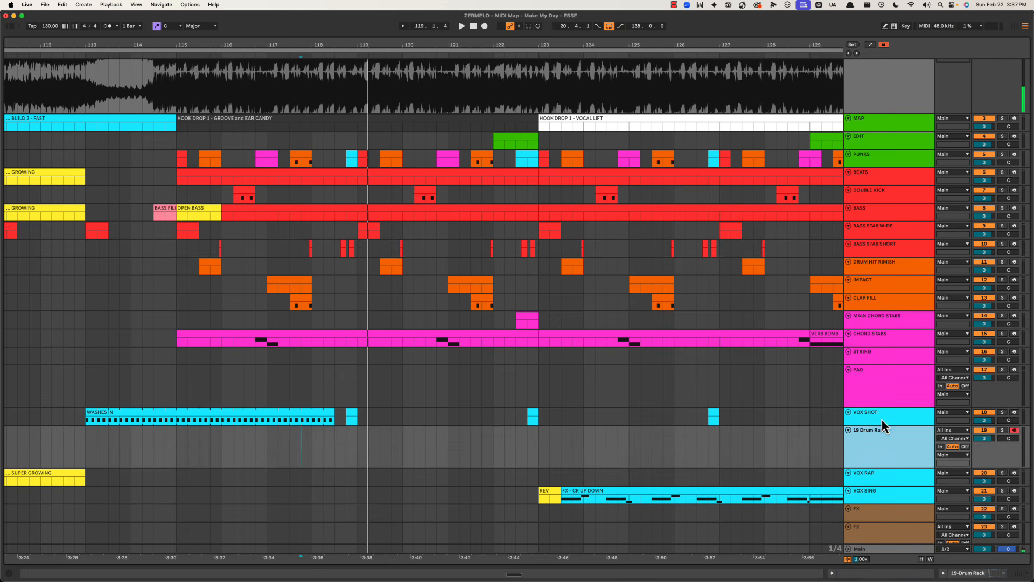
{"action": "left_click_drag", "start_coordinate": [318, 418], "coordinate": [348, 436]}
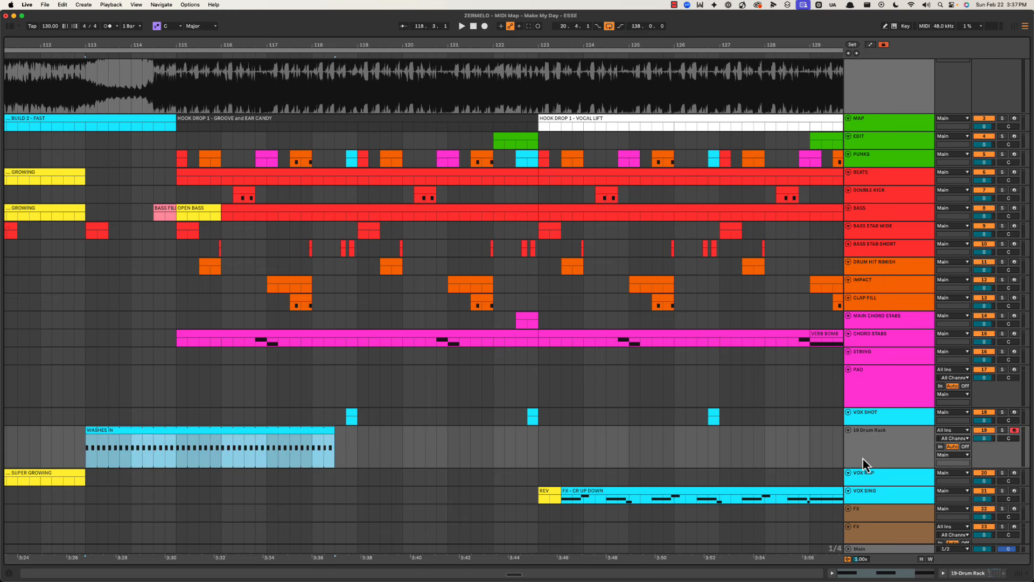
Step: Rename the new MIDI track VOX CHOP and color it cyan like the other vocal tracks
{"action": "left_click", "coordinate": [891, 455]}
{"action": "key", "text": "super+r"}
{"action": "type", "text": "VOX CH"}
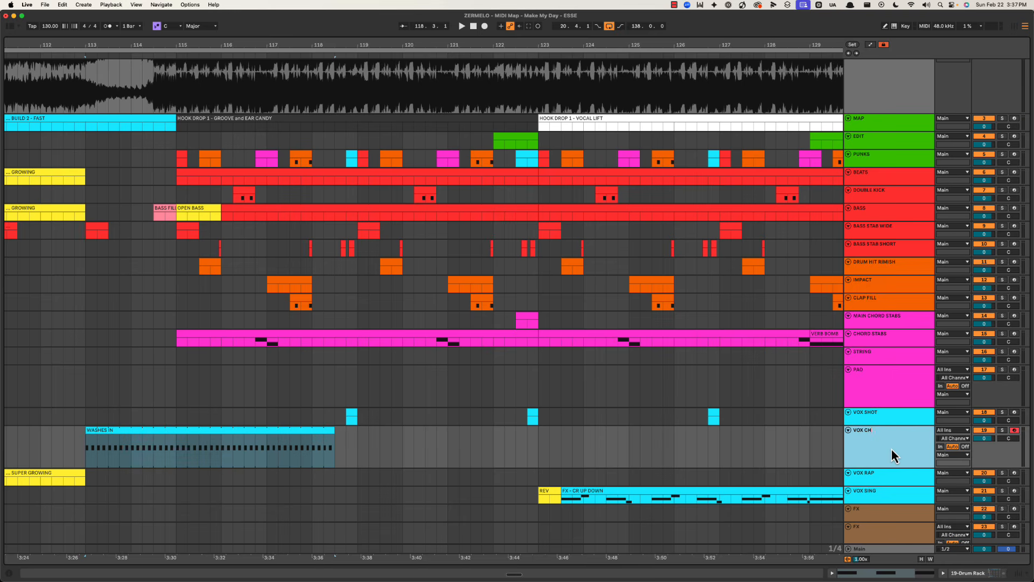
{"action": "type", "text": "OP"}
{"action": "key", "text": "Return"}
{"action": "right_click", "coordinate": [907, 448]}
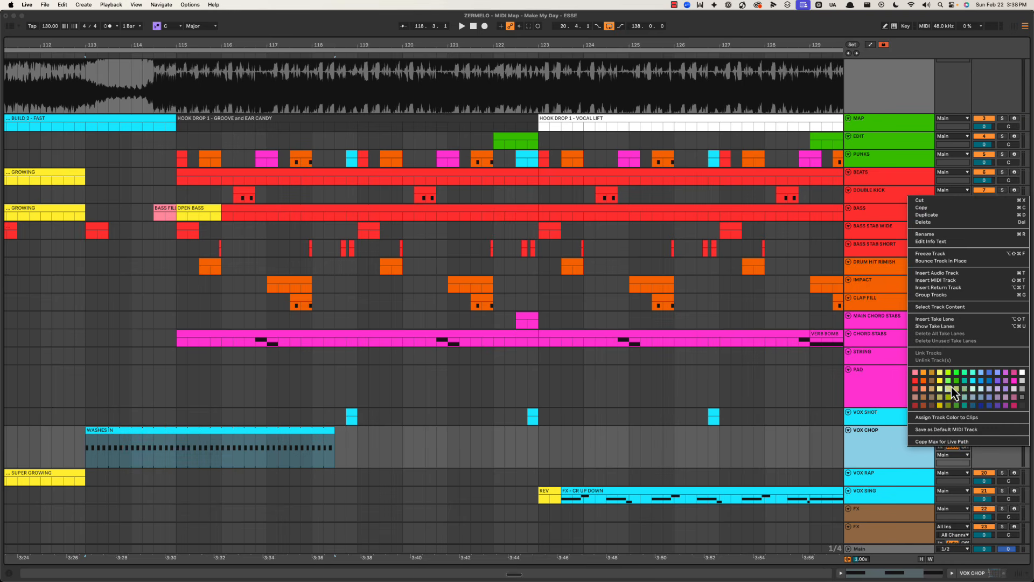
{"action": "left_click", "coordinate": [964, 381]}
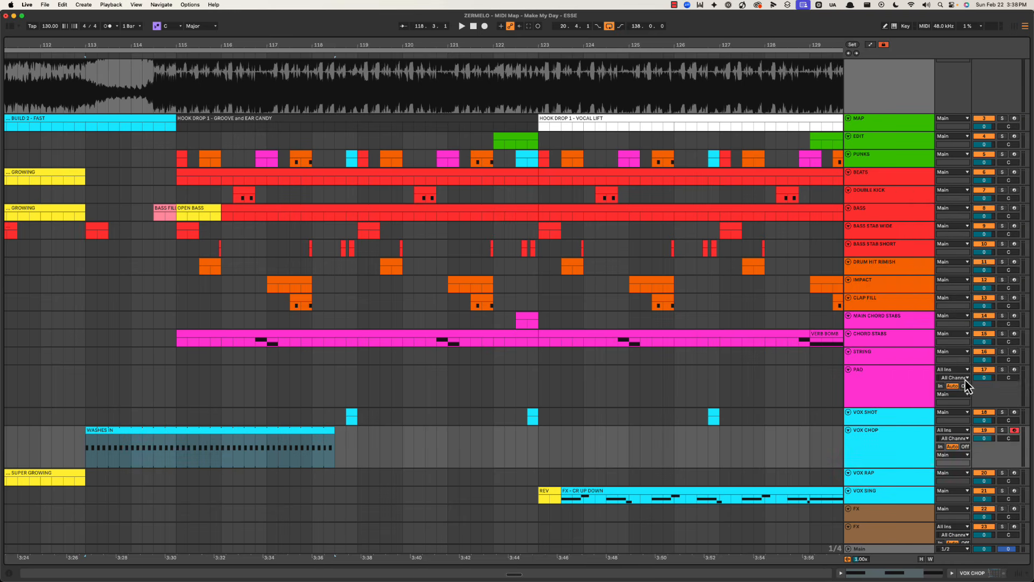
{"action": "left_click", "coordinate": [866, 457]}
Step: Extend the WASHES IN clip on the VOX CHOP track to bar 127.4
{"action": "left_click_drag", "start_coordinate": [172, 393], "coordinate": [289, 447]}
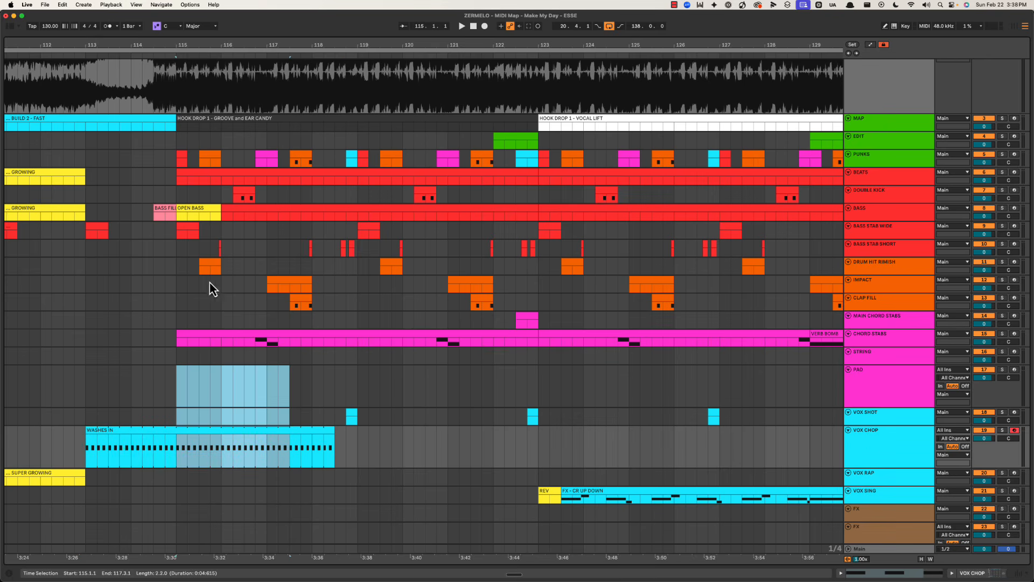
{"action": "left_click_drag", "start_coordinate": [178, 195], "coordinate": [220, 241]}
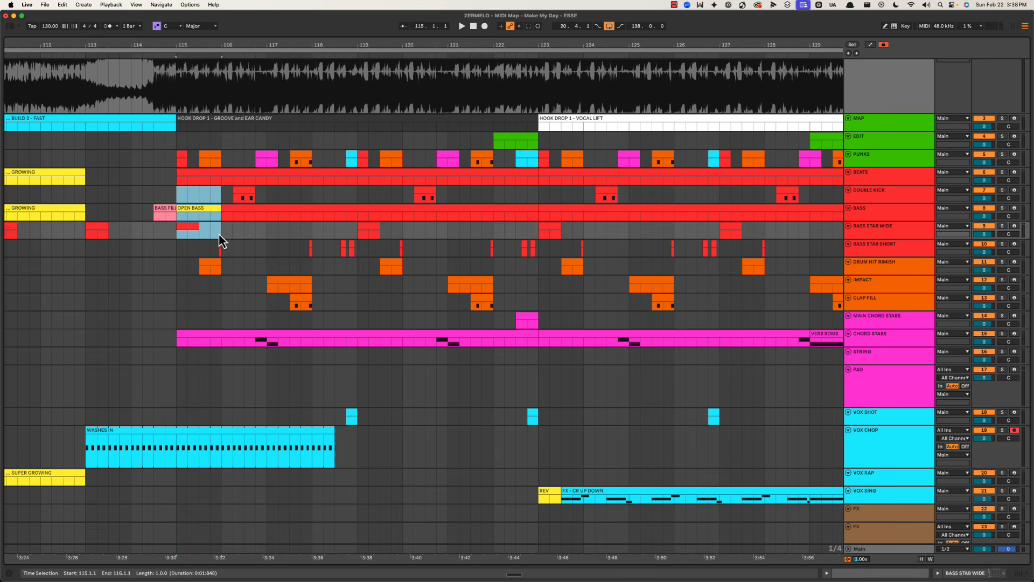
{"action": "mouse_move", "coordinate": [175, 422]}
{"action": "left_mouse_down"}
{"action": "mouse_move", "coordinate": [336, 461]}
{"action": "mouse_move", "coordinate": [753, 429]}
{"action": "left_mouse_up"}
{"action": "left_click", "coordinate": [310, 403]}
{"action": "left_click", "coordinate": [336, 385]}
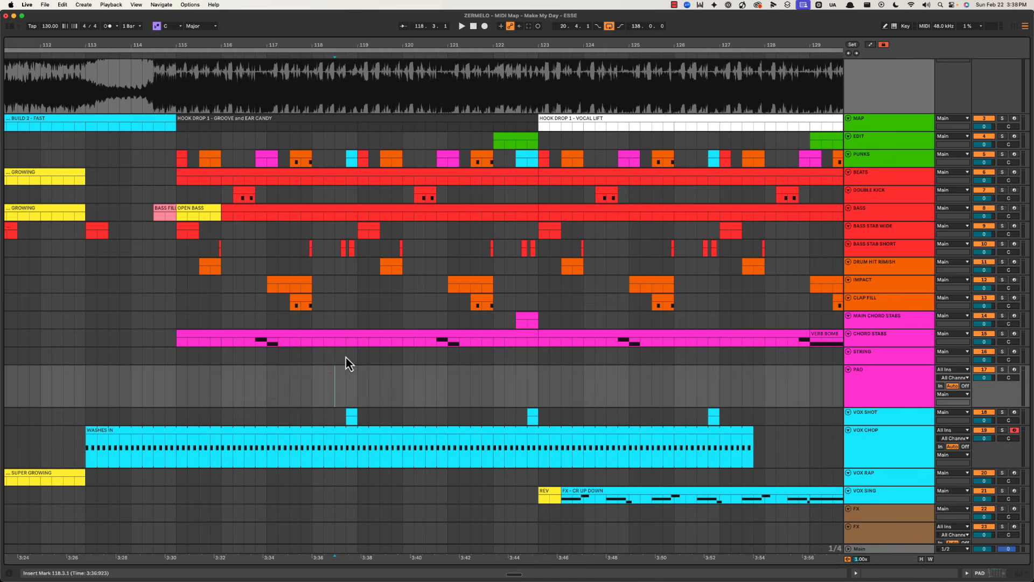
Step: Play from bar 118.4 into bar 120, following the vocal shot, wide and short bass stabs and drum hit
{"action": "left_click", "coordinate": [352, 416]}
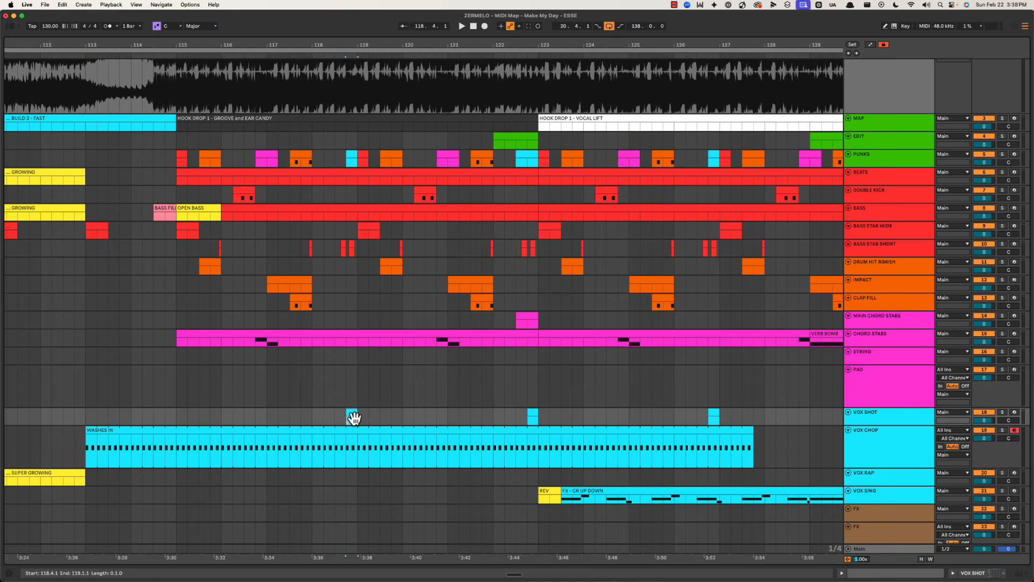
{"action": "key", "text": "space"}
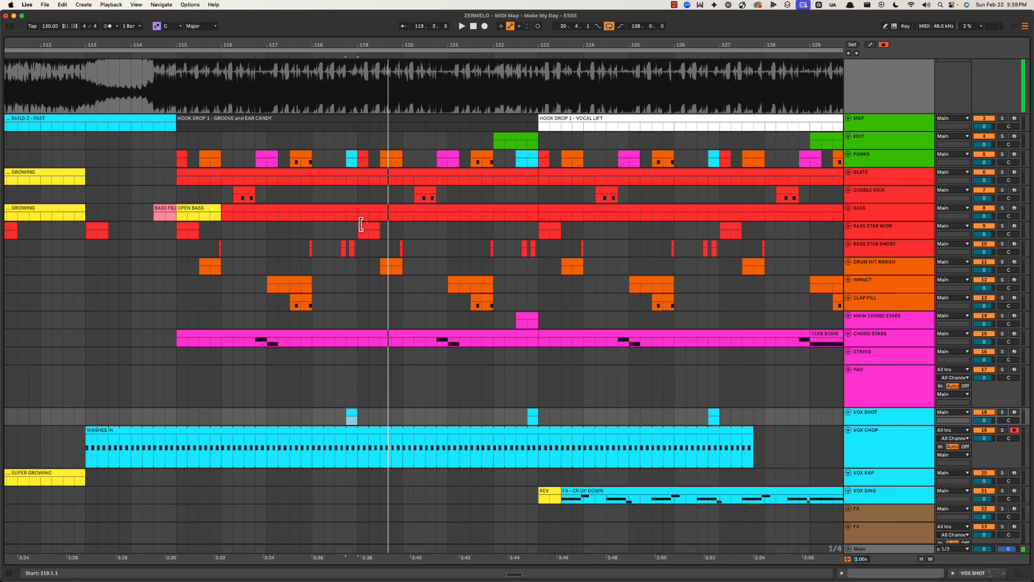
{"action": "left_click", "coordinate": [369, 232]}
{"action": "key", "text": "space"}
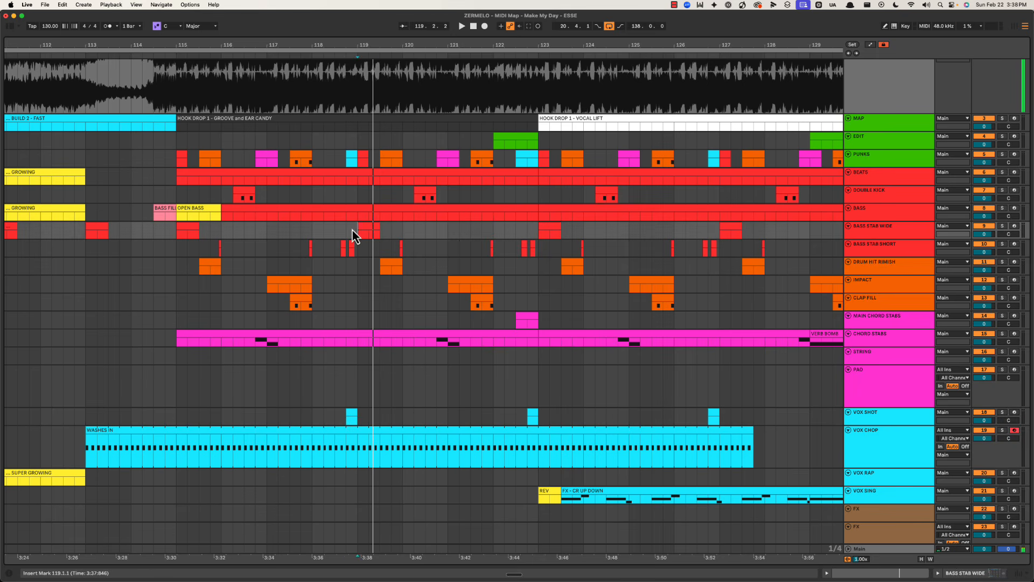
{"action": "key", "text": "space"}
{"action": "left_click", "coordinate": [342, 266]}
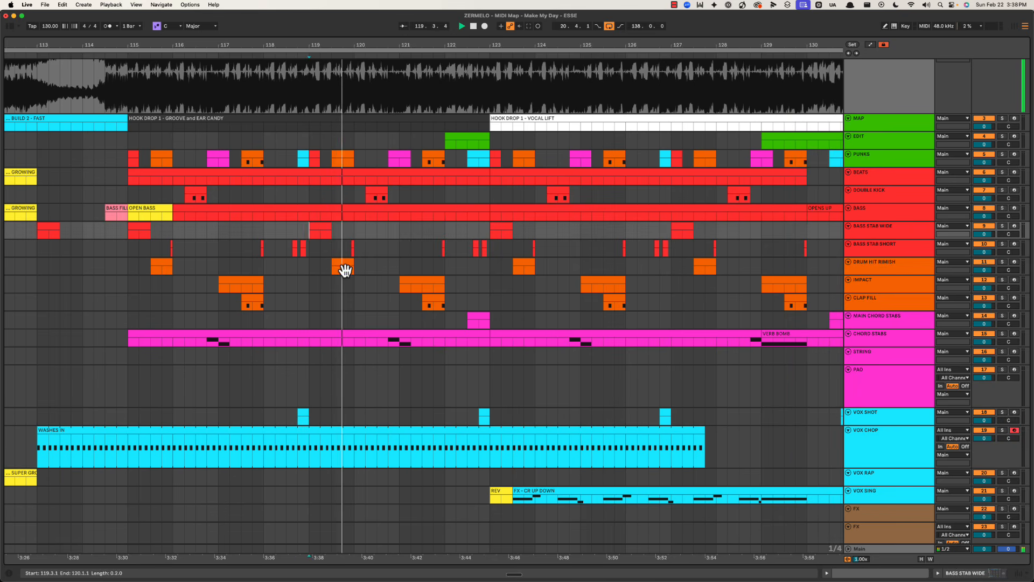
{"action": "key", "text": "space"}
{"action": "left_click", "coordinate": [345, 245]}
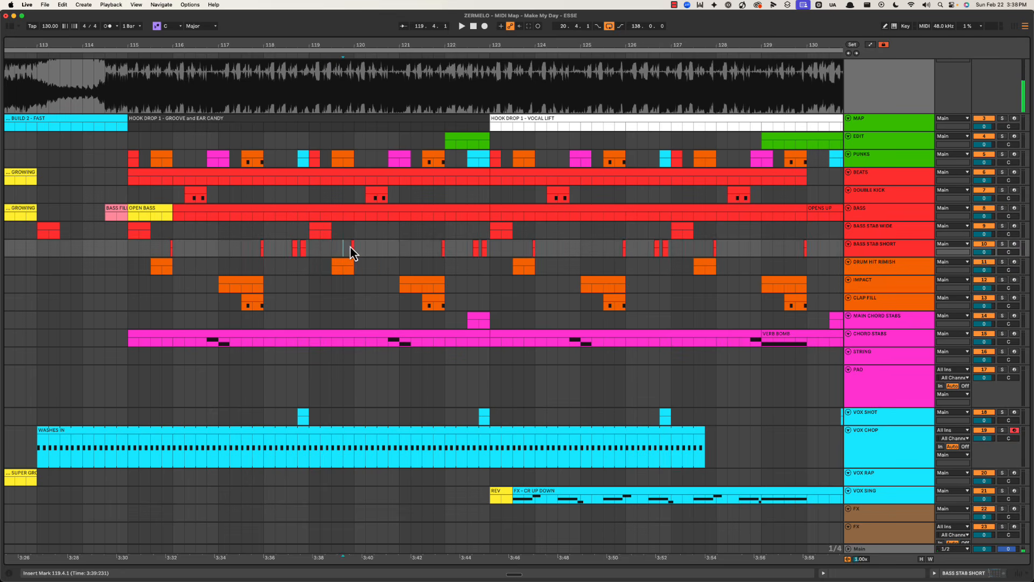
{"action": "scroll", "coordinate": [345, 245], "scroll_direction": "down", "scroll_amount": 1}
{"action": "key", "text": "space"}
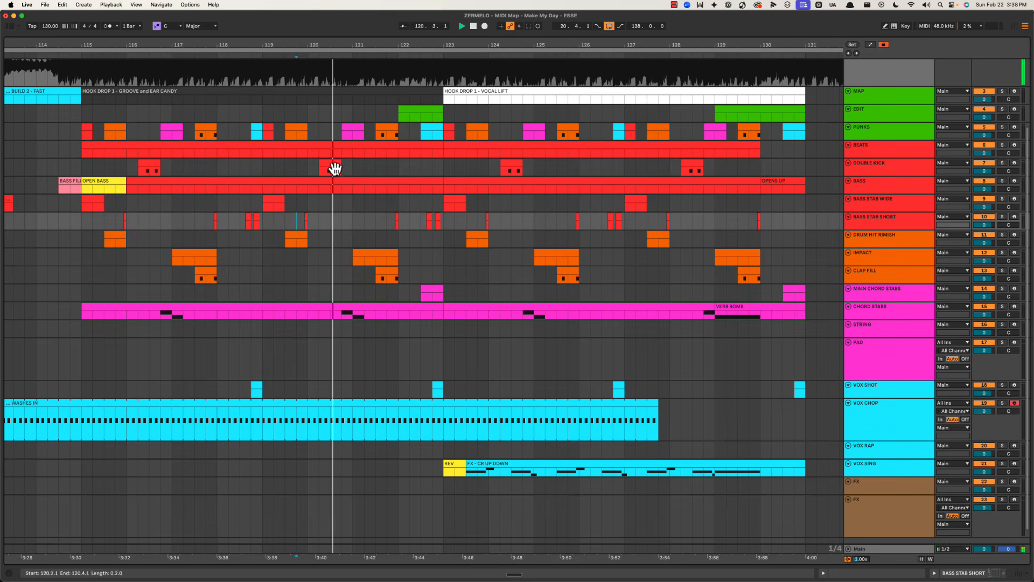
Step: Split the WASHES IN clip on the VOX CHOP track at bar 120 and rename its second part WASH OUT
{"action": "left_click", "coordinate": [305, 420]}
{"action": "key", "text": "space"}
{"action": "left_click", "coordinate": [351, 417]}
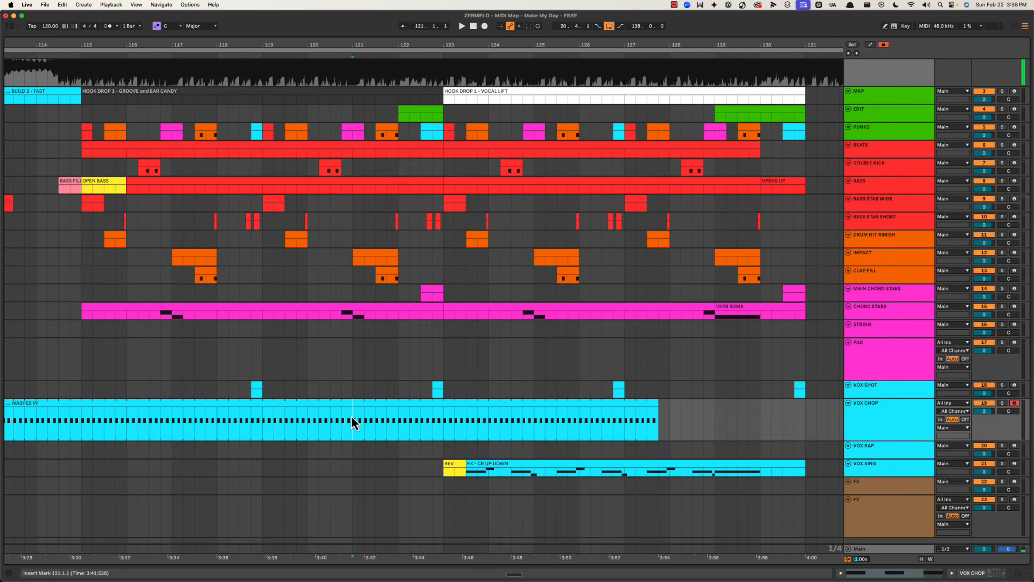
{"action": "left_click", "coordinate": [308, 416]}
{"action": "key", "text": "super+e"}
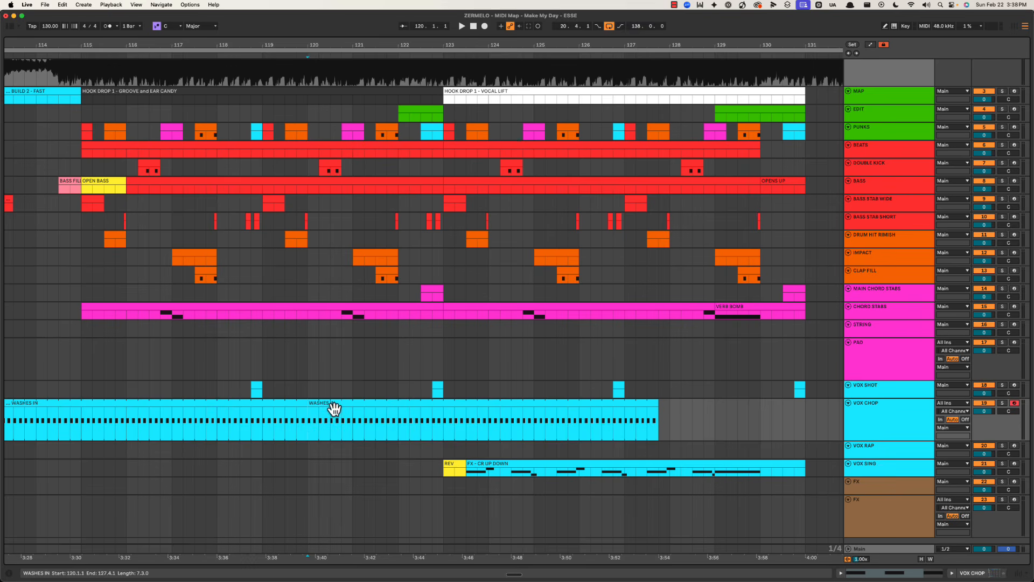
{"action": "left_click", "coordinate": [334, 404]}
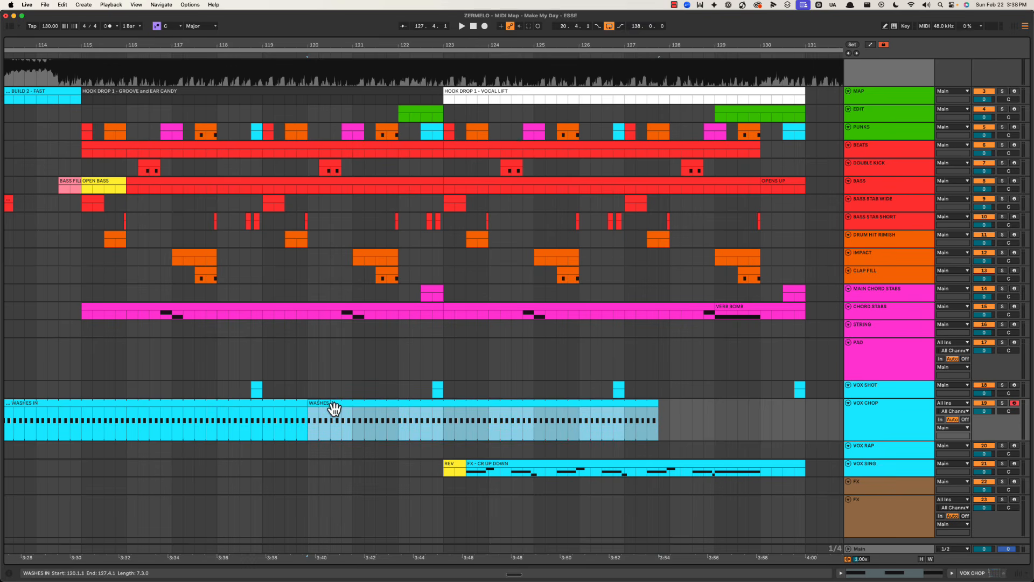
{"action": "type", "text": "WASH OUT"}
{"action": "key", "text": "Return"}
Step: Play the section from bar 120, following the vocal wash-out, chord stabs and the impact at bar 121
{"action": "key", "text": "space"}
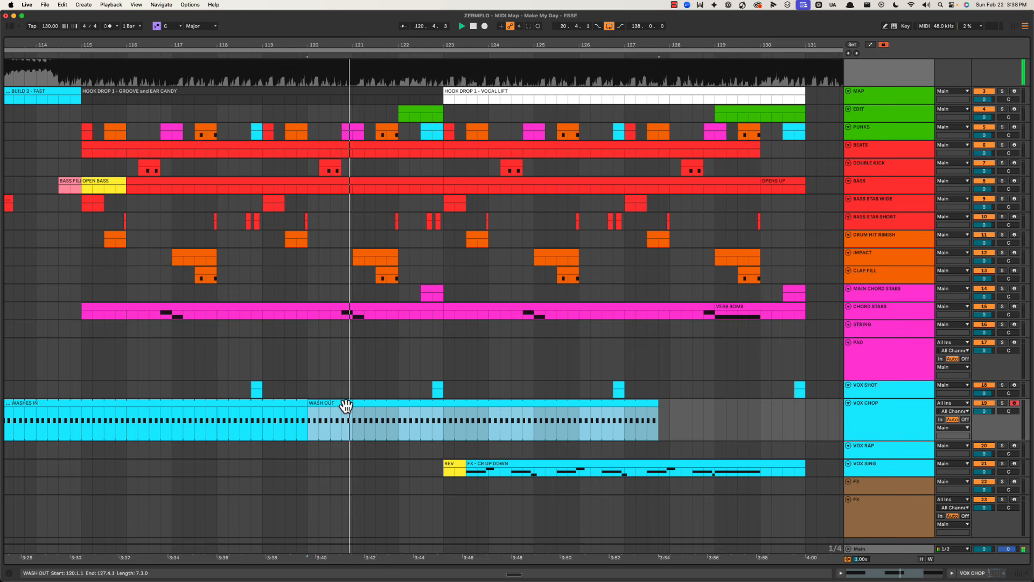
{"action": "left_click", "coordinate": [307, 203]}
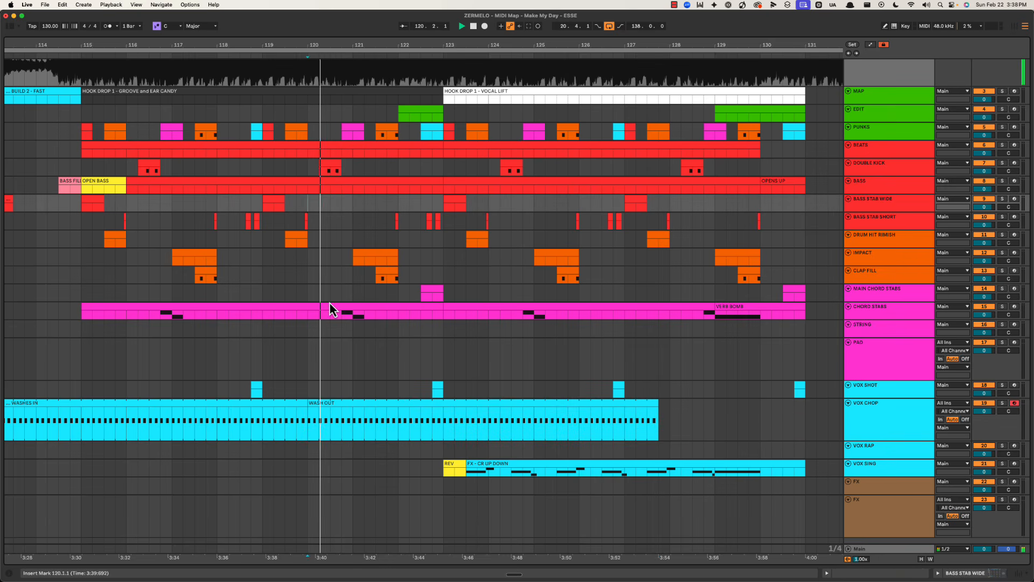
{"action": "left_click", "coordinate": [358, 316]}
{"action": "key", "text": "space"}
{"action": "left_click", "coordinate": [370, 250]}
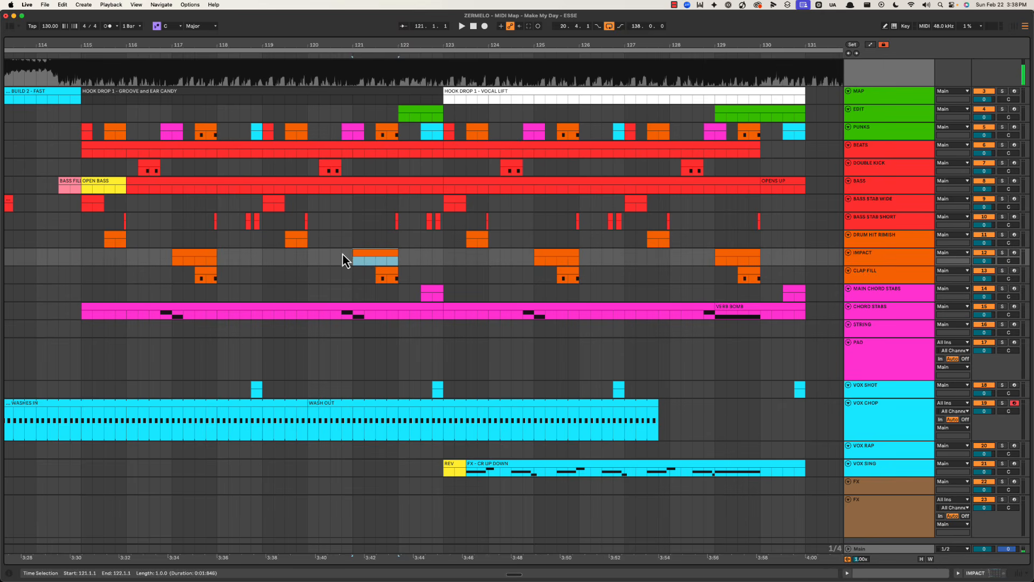
Step: Play from bar 121 into bar 122, following the impact, the clap fill and the clip on the EDIT track
{"action": "left_click_drag", "start_coordinate": [342, 257], "coordinate": [375, 347]}
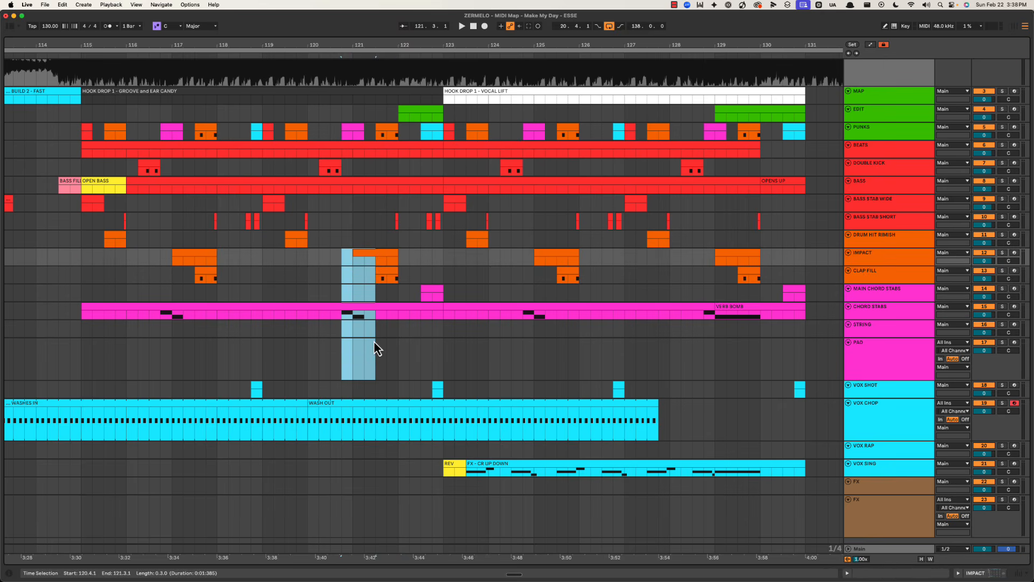
{"action": "left_click", "coordinate": [353, 274]}
{"action": "key", "text": "space"}
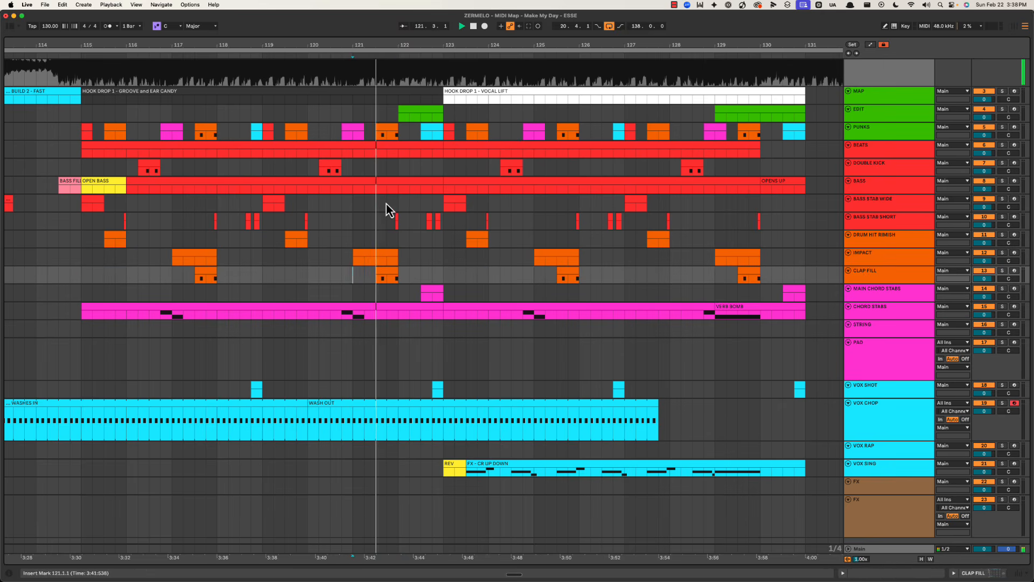
{"action": "left_click", "coordinate": [386, 277]}
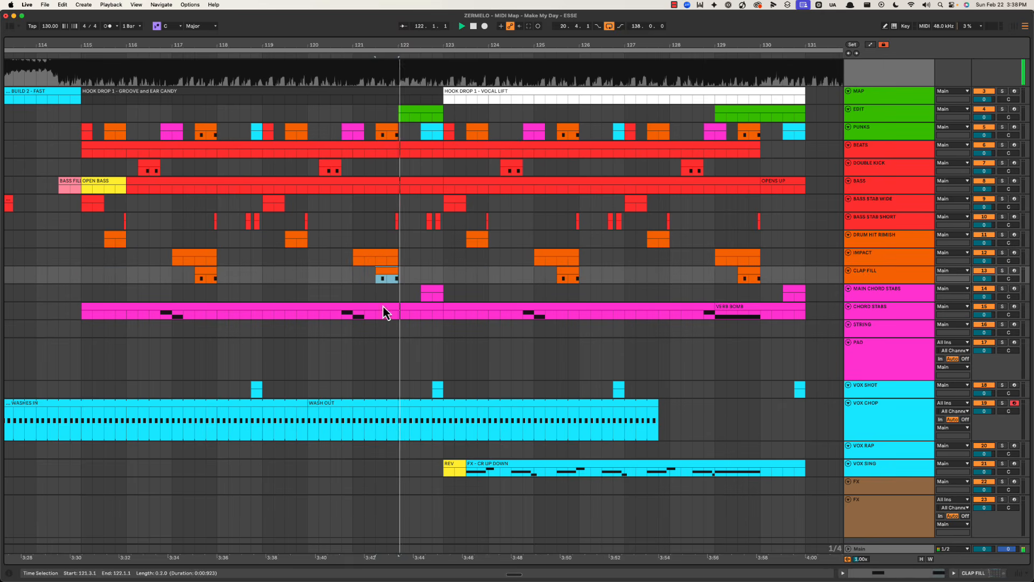
{"action": "left_click", "coordinate": [402, 204]}
{"action": "left_click", "coordinate": [402, 113]}
{"action": "key", "text": "space"}
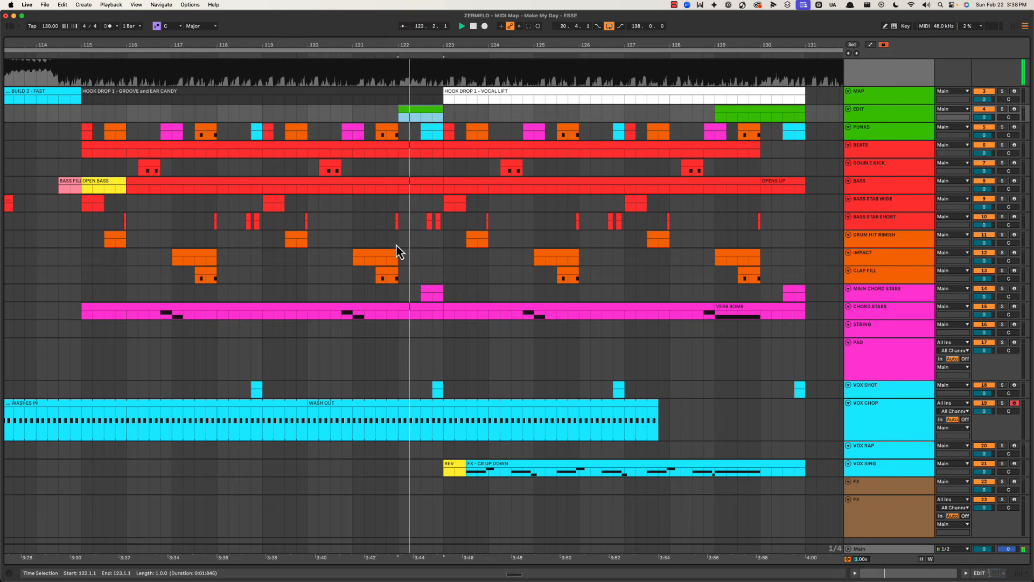
Step: Split off the BEATS clip between bars 122 and 123 and rename that part NO KICK
{"action": "left_click", "coordinate": [400, 153]}
{"action": "key", "text": "space"}
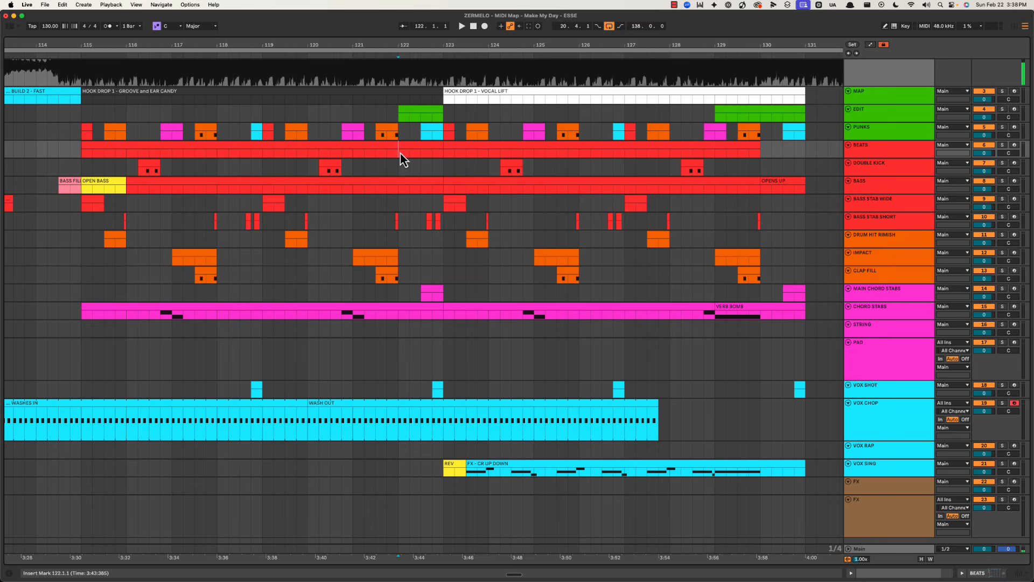
{"action": "left_click_drag", "start_coordinate": [399, 153], "coordinate": [427, 153]}
{"action": "type", "text": "ICK"}
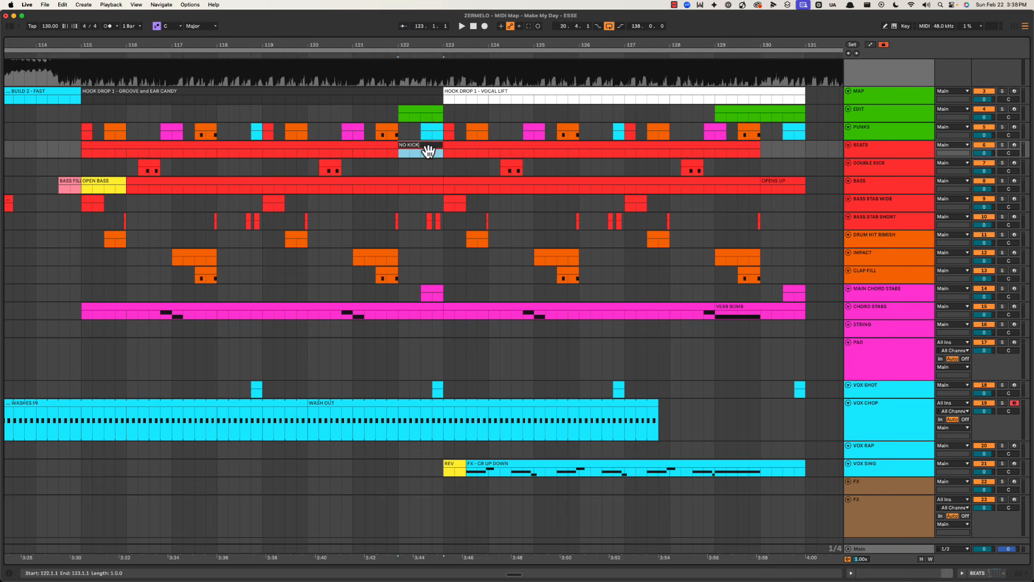
{"action": "key", "text": "Return"}
Step: Play the NO KICK section from bar 122 and follow the main chord stab before bar 123
{"action": "key", "text": "space"}
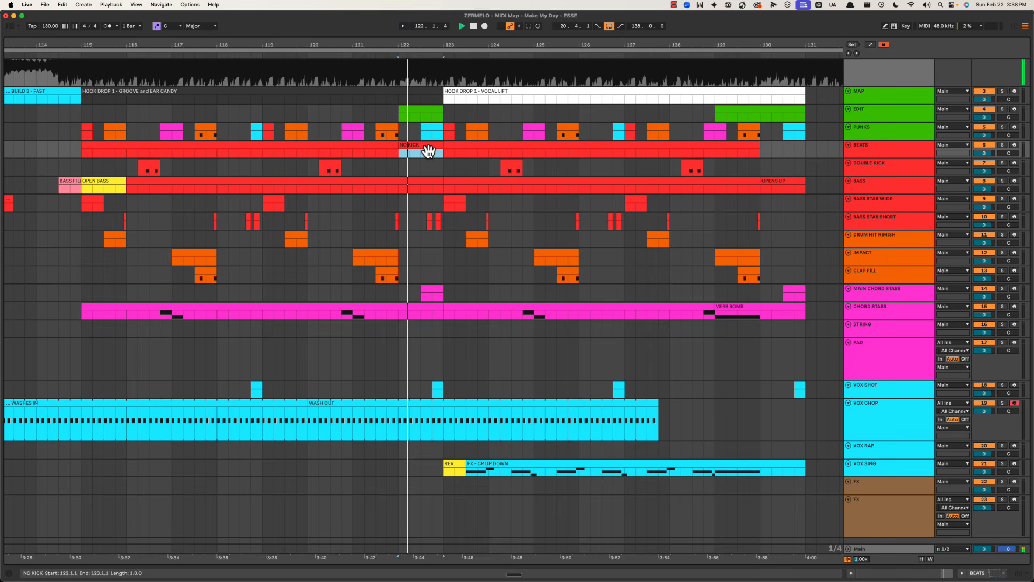
{"action": "left_click", "coordinate": [434, 296]}
{"action": "left_click", "coordinate": [400, 294]}
{"action": "key", "text": "space"}
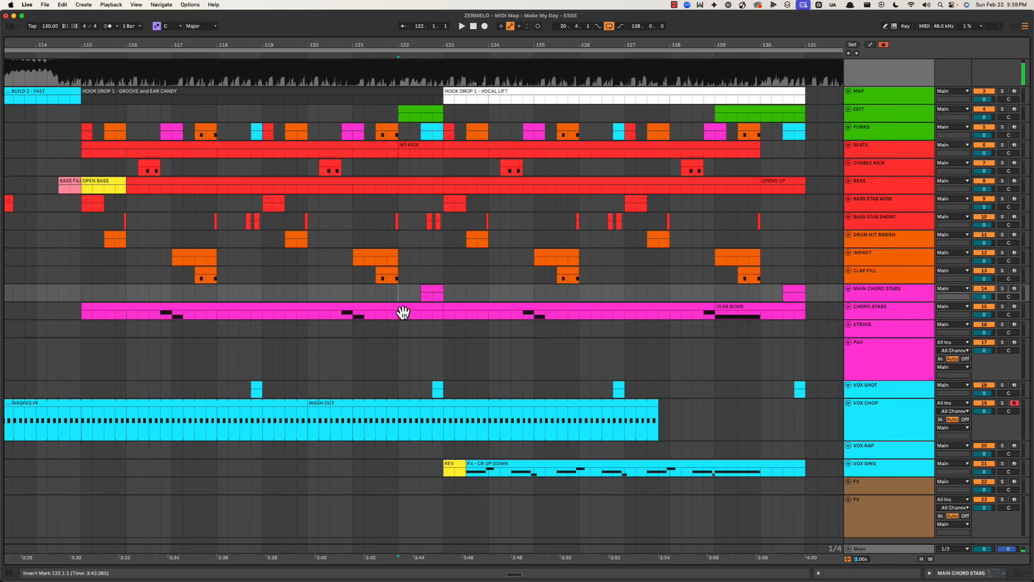
Step: Delete the part of the WASH OUT clip beyond bar 123 on the VOX CHOP track
{"action": "left_click_drag", "start_coordinate": [442, 418], "coordinate": [745, 416]}
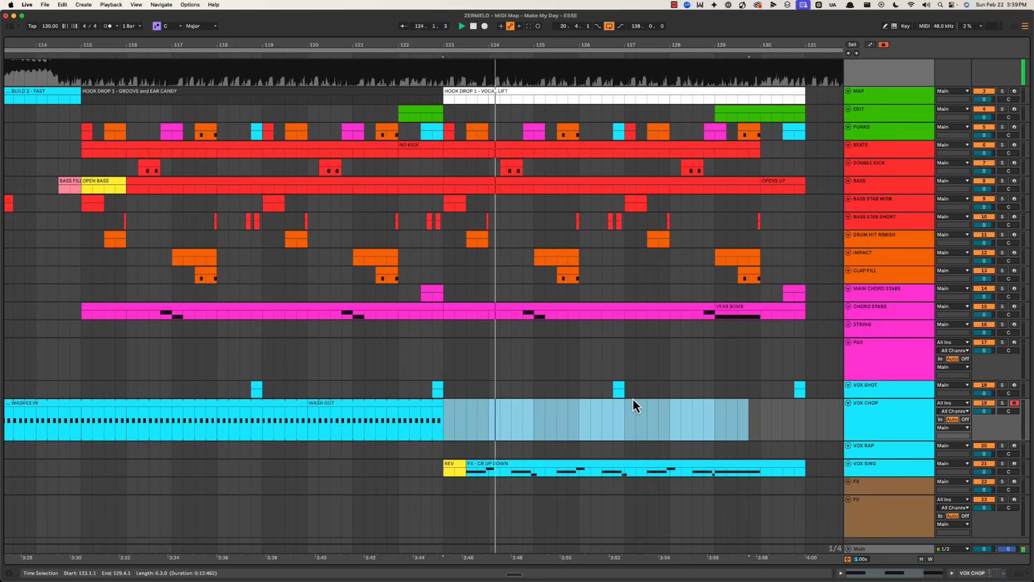
{"action": "left_click", "coordinate": [325, 407]}
{"action": "left_click", "coordinate": [310, 369], "text": "shift"}
Step: Play from bar 119 into the vocal lift, then replay from bar 123 to follow the reversed vocal
{"action": "left_click", "coordinate": [263, 361]}
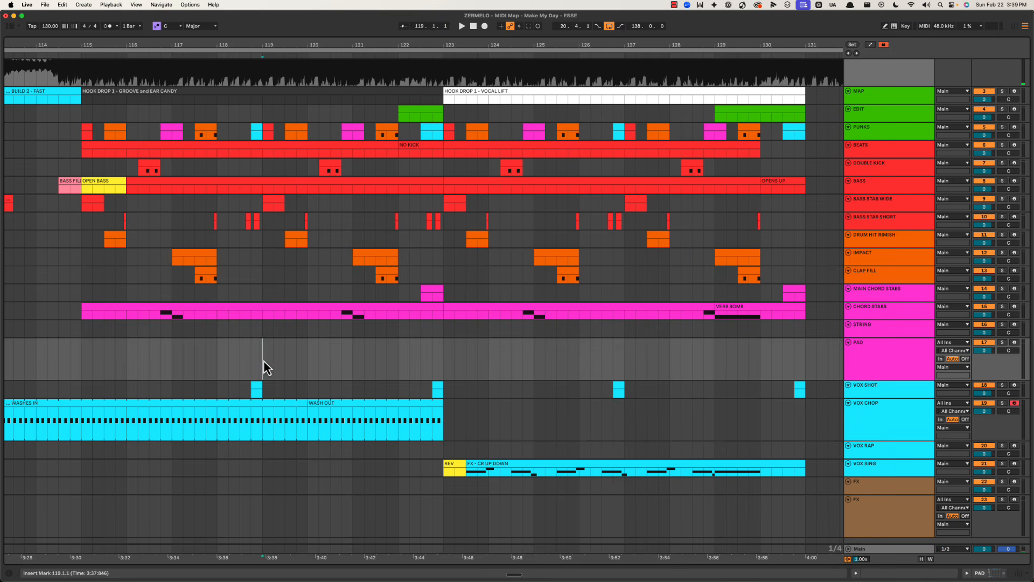
{"action": "key", "text": "space"}
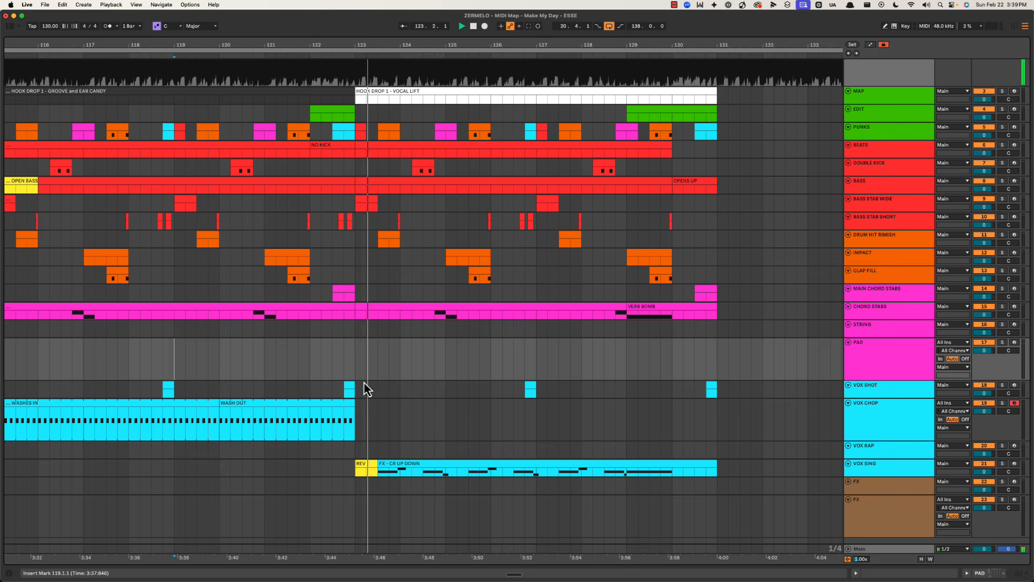
{"action": "key", "text": "space"}
{"action": "left_click", "coordinate": [354, 363]}
{"action": "scroll", "coordinate": [359, 409], "scroll_direction": "down", "scroll_amount": 1}
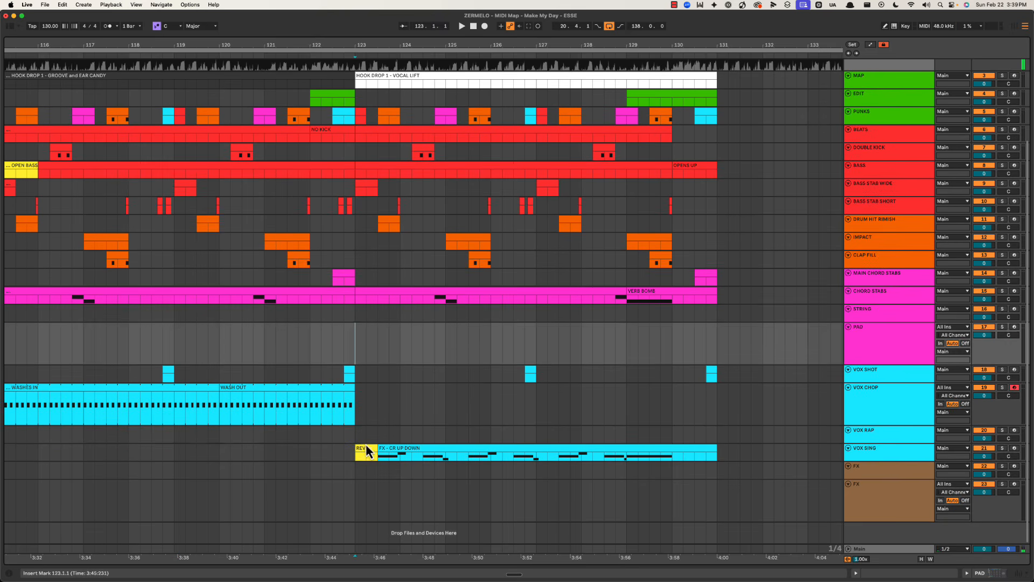
{"action": "left_click", "coordinate": [366, 446]}
{"action": "left_click", "coordinate": [355, 353]}
{"action": "key", "text": "space"}
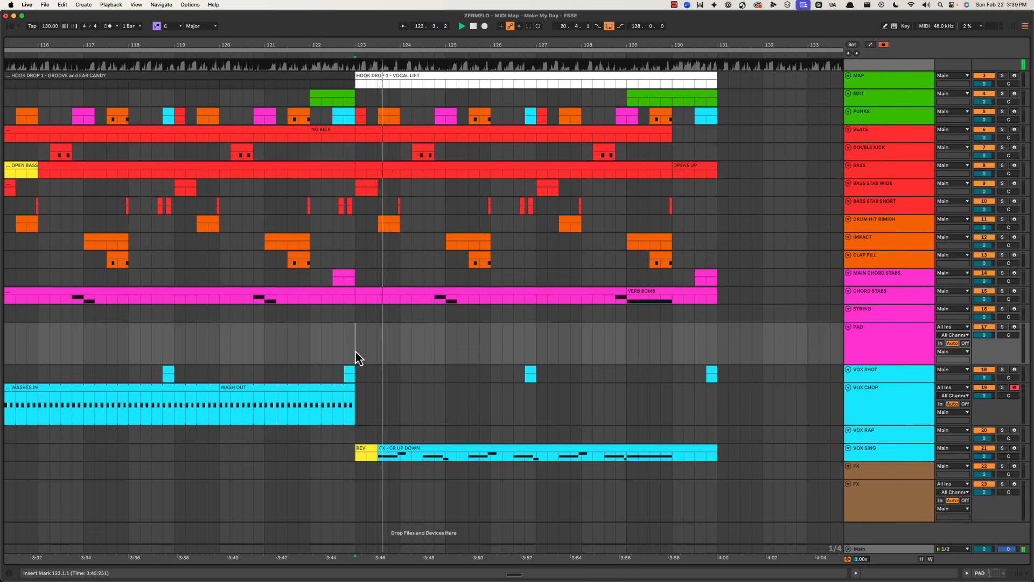
Step: Compare the OPEN BASS clip at bar 115 with the bass, drum and chord elements from bar 123 on
{"action": "scroll", "coordinate": [263, 145], "scroll_direction": "left", "scroll_amount": 5}
{"action": "left_click", "coordinate": [141, 168]}
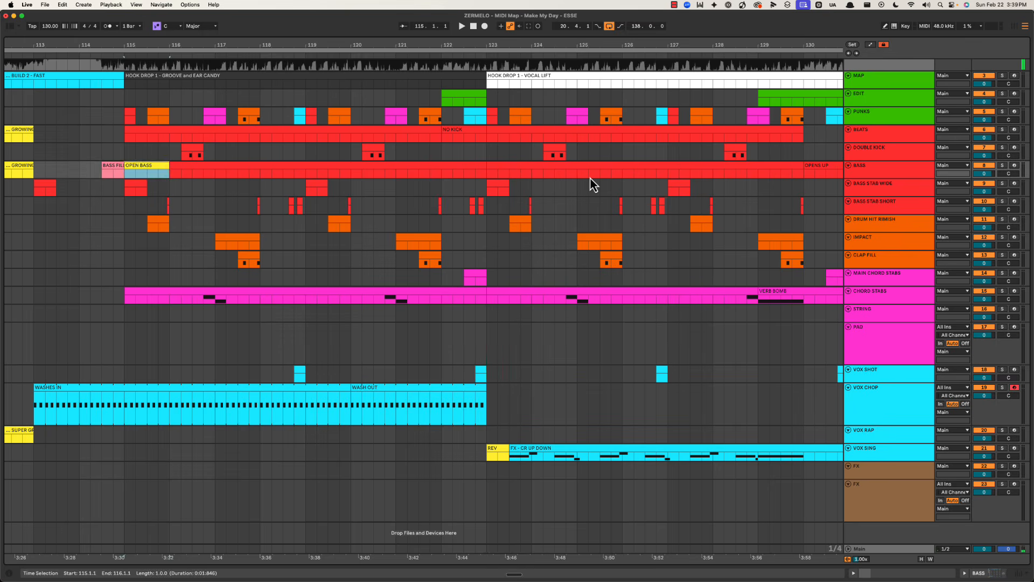
{"action": "scroll", "coordinate": [310, 158], "scroll_direction": "right", "scroll_amount": 5}
{"action": "left_click_drag", "start_coordinate": [321, 151], "coordinate": [699, 296]}
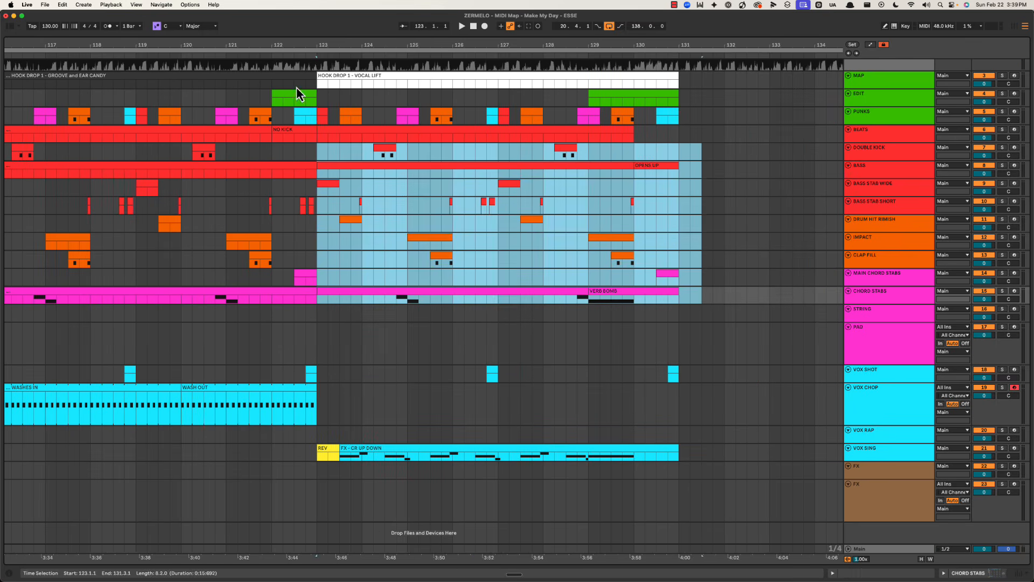
Step: Rename the MAP clips at bars 115 and 123 HOOK DROP 2A - GROOVE and EAR CANDY and VOX CHOP and HOOK DROP 2B - VOCAL LIFT
{"action": "left_click", "coordinate": [268, 80]}
{"action": "scroll", "coordinate": [175, 83], "scroll_direction": "left", "scroll_amount": 3}
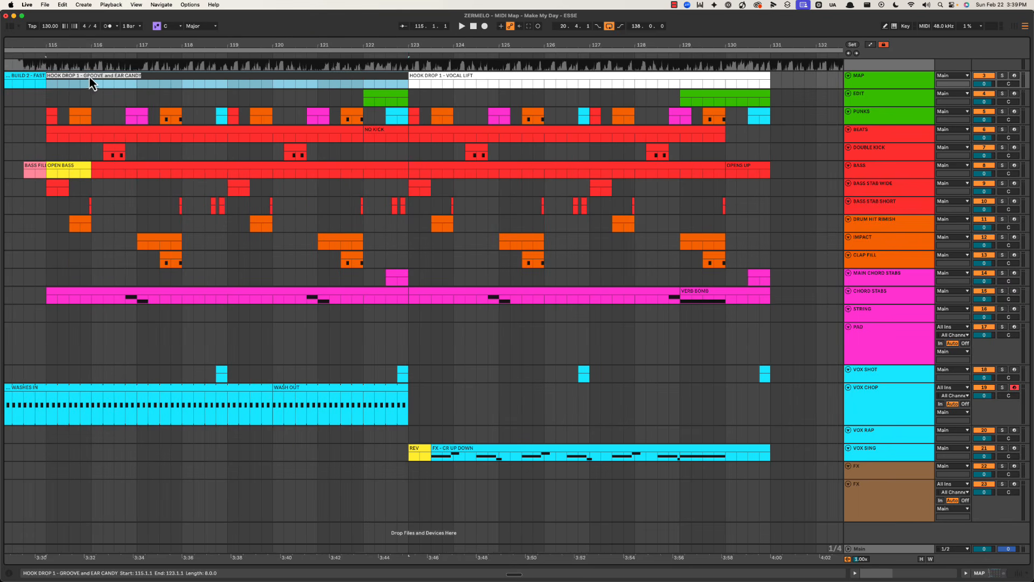
{"action": "key", "text": "BackSpace"}
{"action": "type", "text": "2"}
{"action": "left_click", "coordinate": [447, 77]}
{"action": "key", "text": "super+r"}
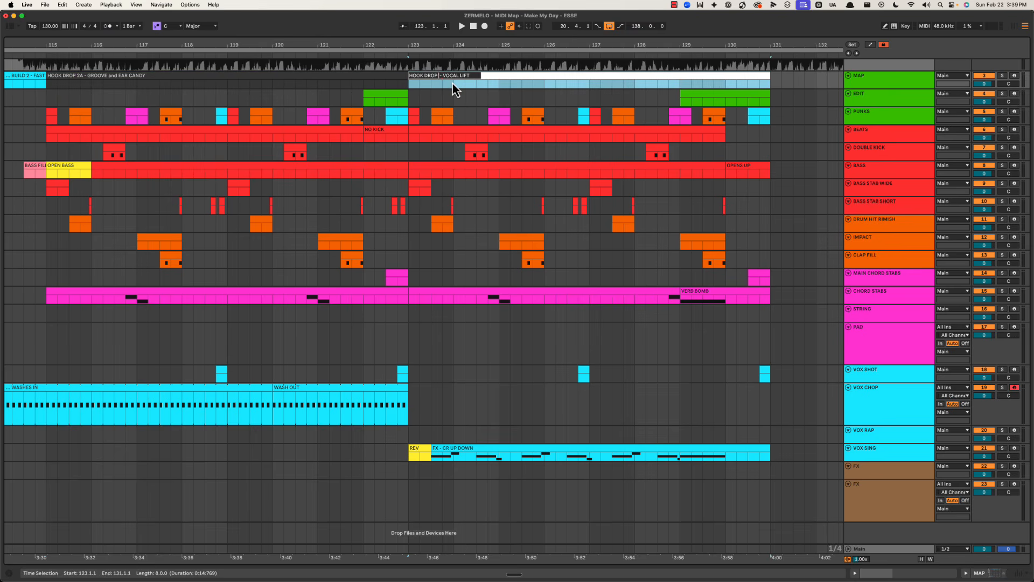
{"action": "type", "text": "B"}
{"action": "left_click", "coordinate": [245, 82]}
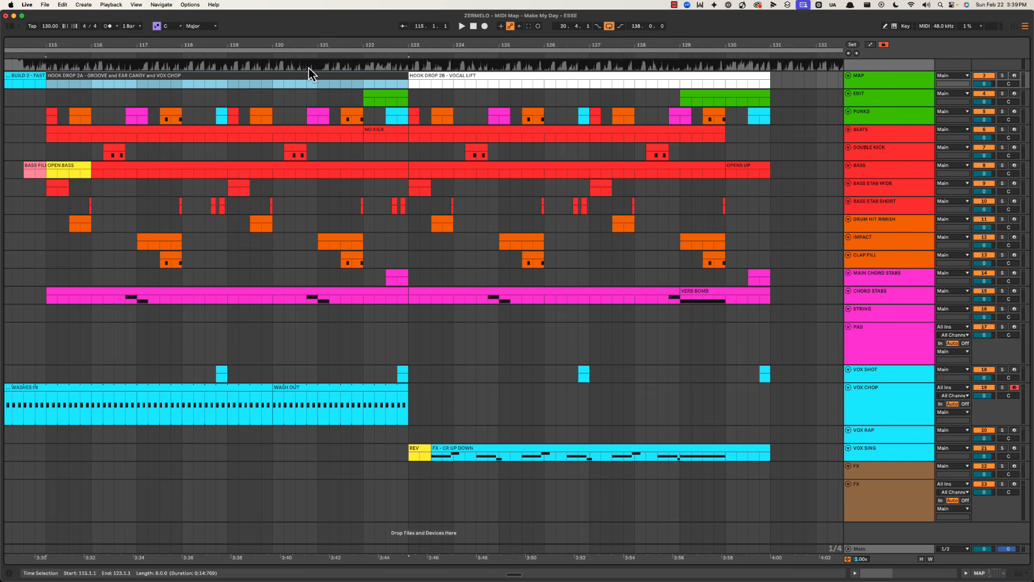
Step: Play HOOK DROP 2B from bar 123, following the wide bass stab and the sung vocal
{"action": "left_click", "coordinate": [462, 81]}
{"action": "key", "text": "space"}
{"action": "left_click_drag", "start_coordinate": [474, 47], "coordinate": [476, 46]}
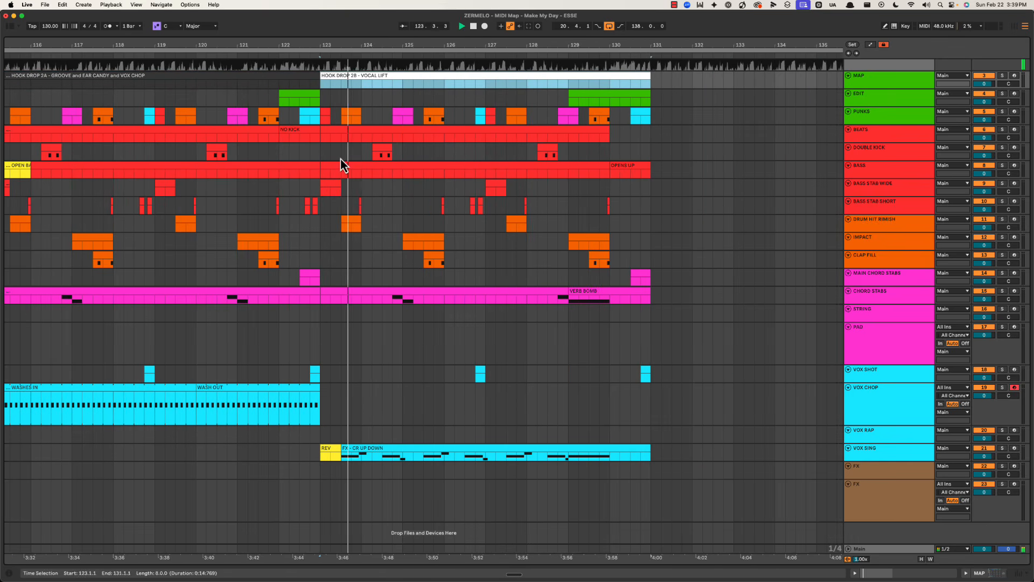
{"action": "key", "text": "space"}
{"action": "left_click", "coordinate": [335, 190]}
{"action": "key", "text": "space"}
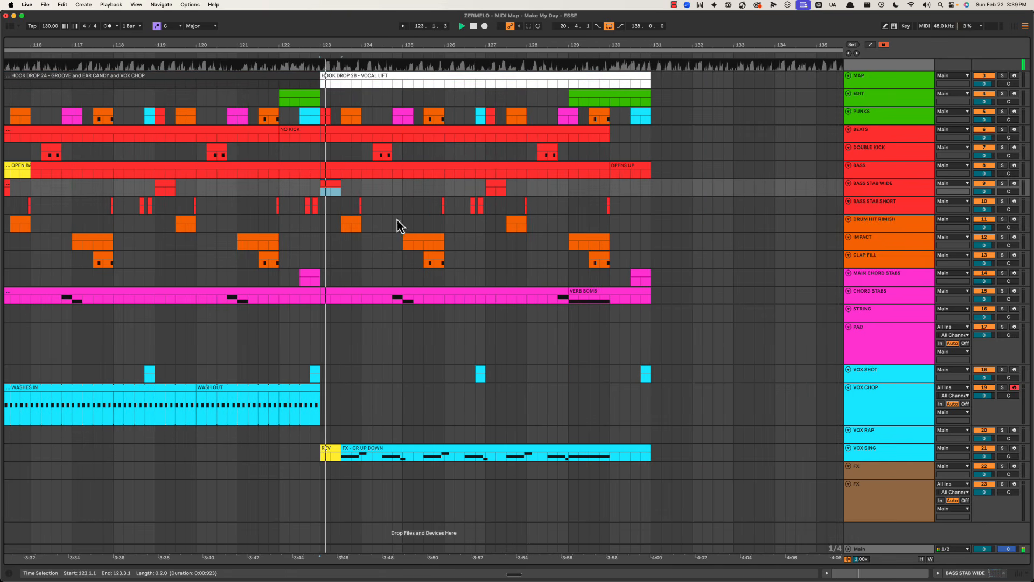
{"action": "left_click", "coordinate": [376, 454]}
{"action": "key", "text": "space"}
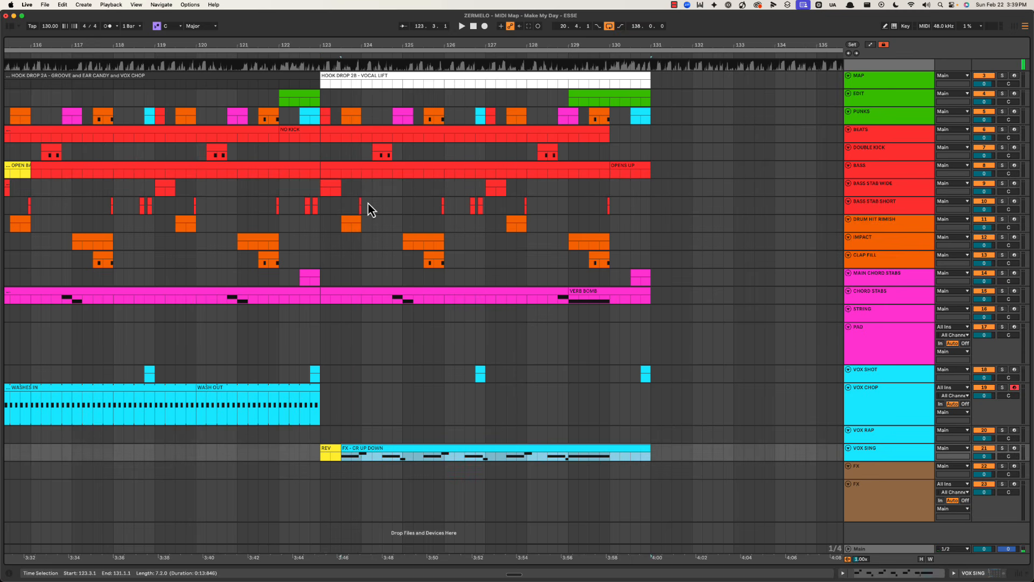
Step: Play on from bar 123.3, following the rim drum hit, the short bass stab and the double kick
{"action": "left_click", "coordinate": [353, 223]}
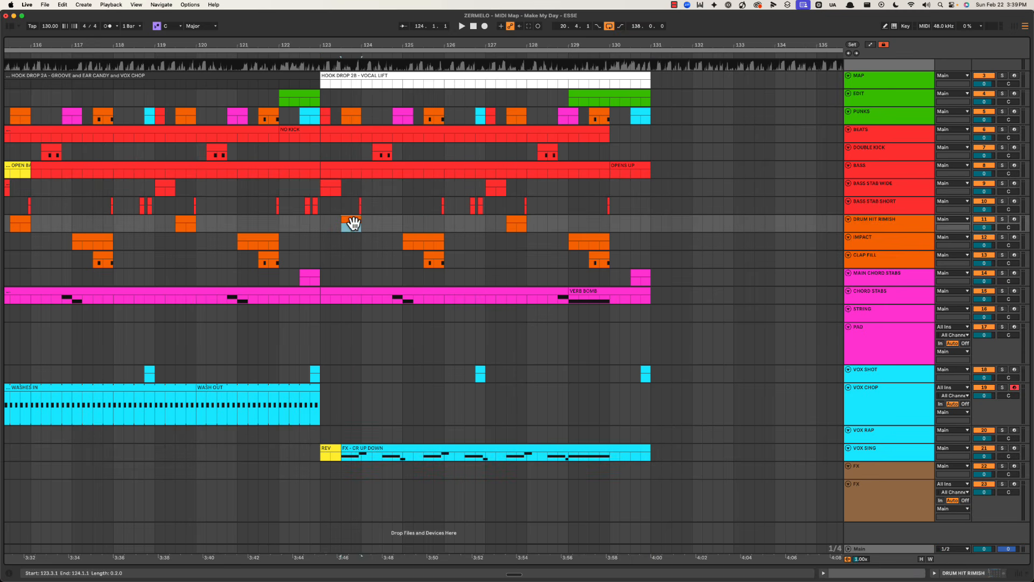
{"action": "key", "text": "space"}
{"action": "key", "text": "space"}
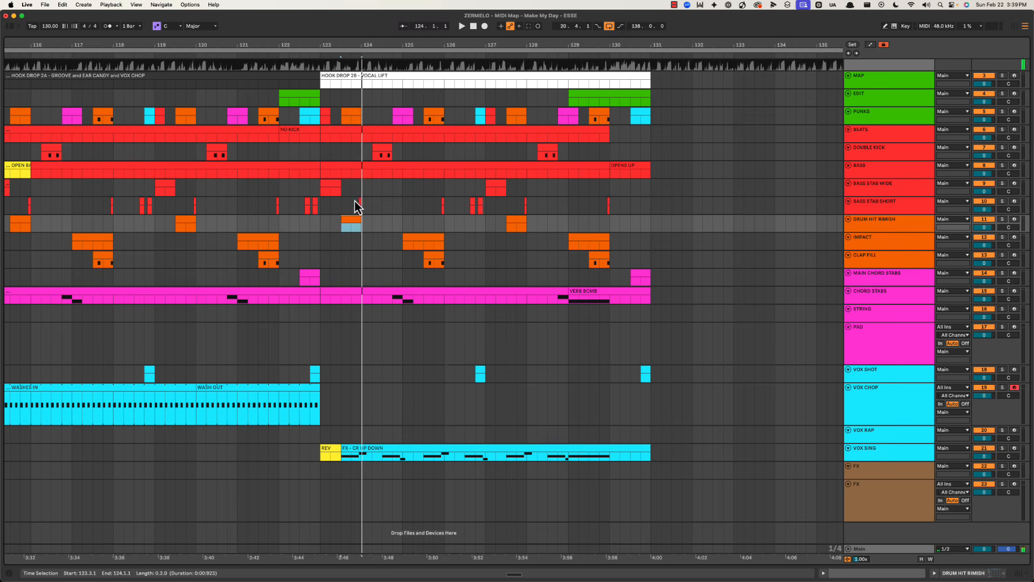
{"action": "left_click", "coordinate": [359, 204]}
{"action": "left_click", "coordinate": [388, 151]}
{"action": "key", "text": "space"}
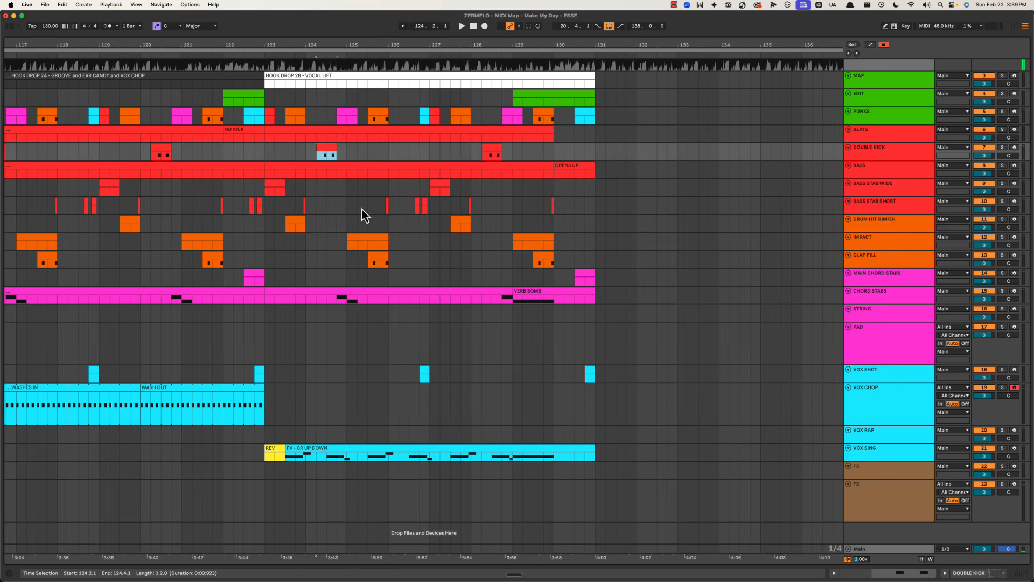
{"action": "key", "text": "space"}
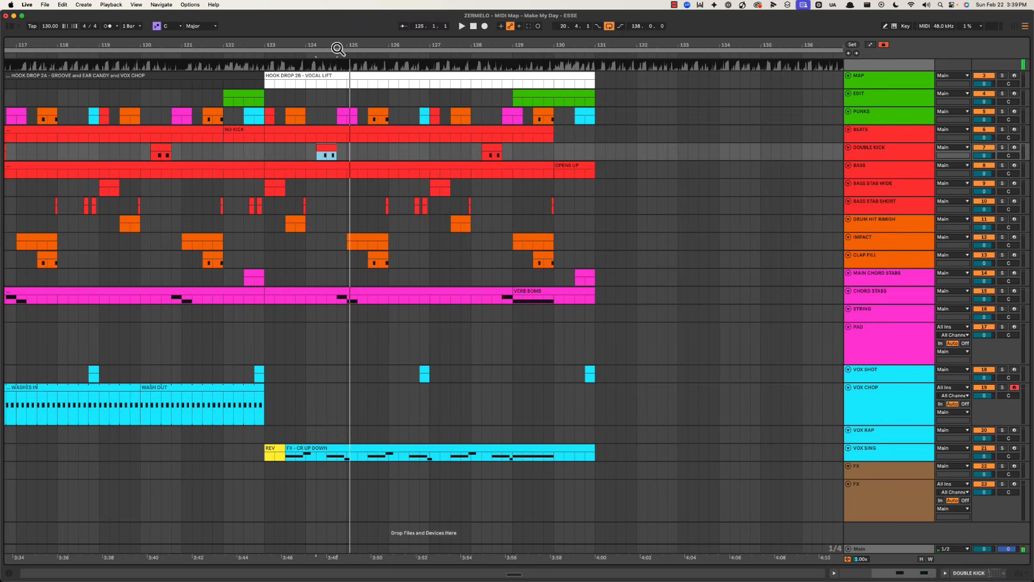
Step: Listen to the beats of HOOK DROP 2A, then play the first drop's vocal lift from bar 73 for comparison
{"action": "left_click_drag", "start_coordinate": [334, 47], "coordinate": [407, 92]}
{"action": "left_click", "coordinate": [300, 134]}
{"action": "key", "text": "space"}
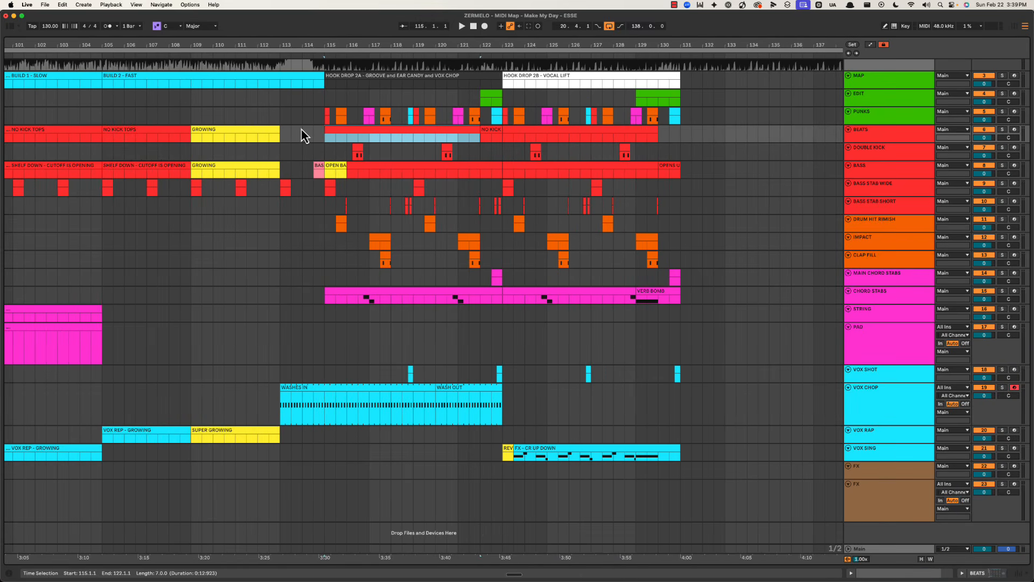
{"action": "mouse_move", "coordinate": [365, 44]}
{"action": "left_mouse_down"}
{"action": "mouse_move", "coordinate": [363, 72]}
{"action": "mouse_move", "coordinate": [352, 31]}
{"action": "mouse_move", "coordinate": [366, 45]}
{"action": "left_mouse_up"}
{"action": "scroll", "coordinate": [222, 189], "scroll_direction": "left", "scroll_amount": 10}
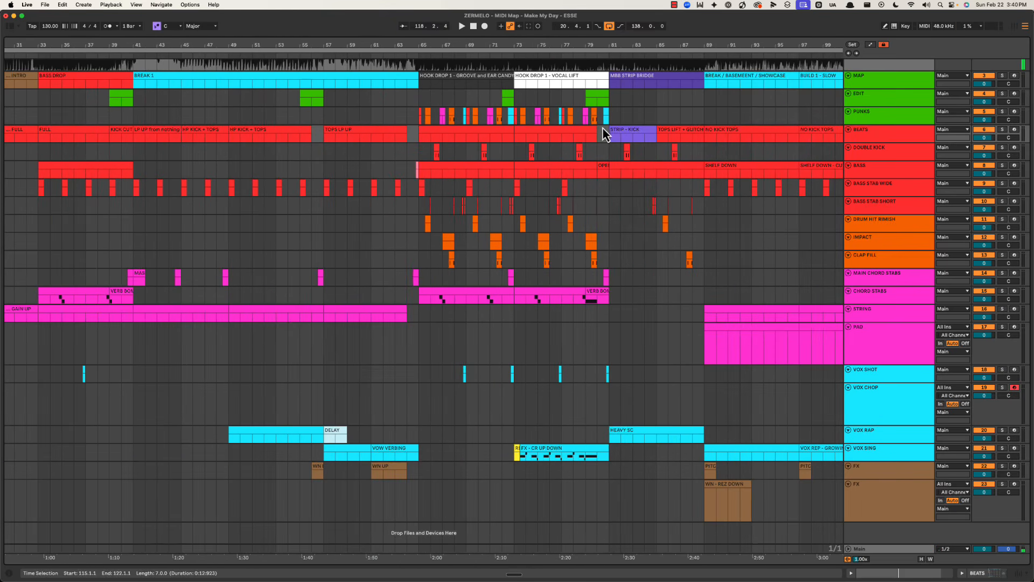
{"action": "left_click", "coordinate": [536, 124]}
{"action": "key", "text": "space"}
{"action": "left_click", "coordinate": [536, 130]}
{"action": "key", "text": "space"}
{"action": "key", "text": "space"}
Step: Play the first drop's groove section from bar 65 to compare its beats with the vocal lift
{"action": "left_click_drag", "start_coordinate": [573, 50], "coordinate": [577, 44]}
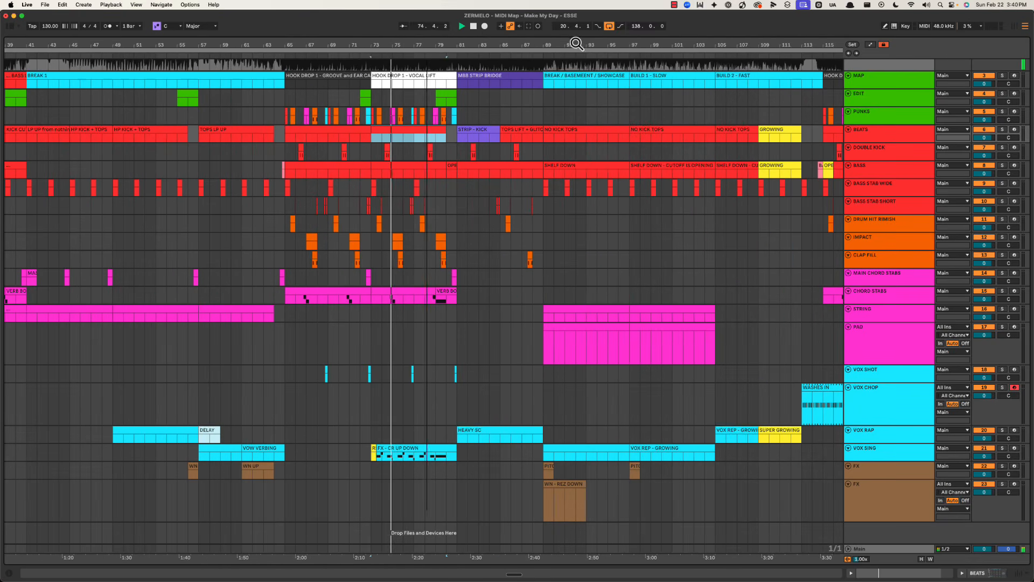
{"action": "left_click", "coordinate": [323, 139]}
{"action": "key", "text": "space"}
{"action": "key", "text": "space"}
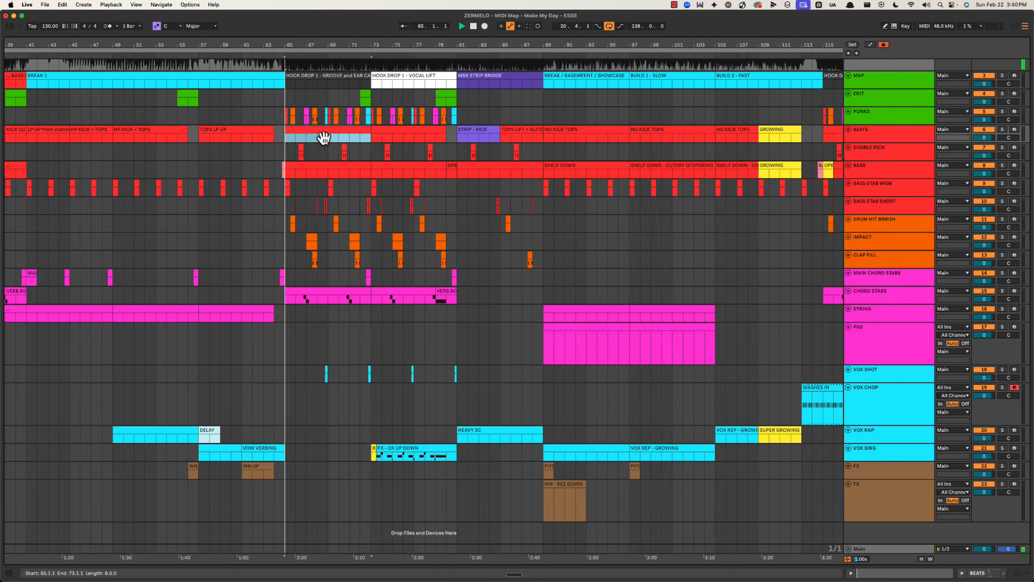
Step: Rename the BEATS clip starting at bar 73 TOPS LIFT
{"action": "key", "text": "space"}
{"action": "left_click", "coordinate": [394, 137]}
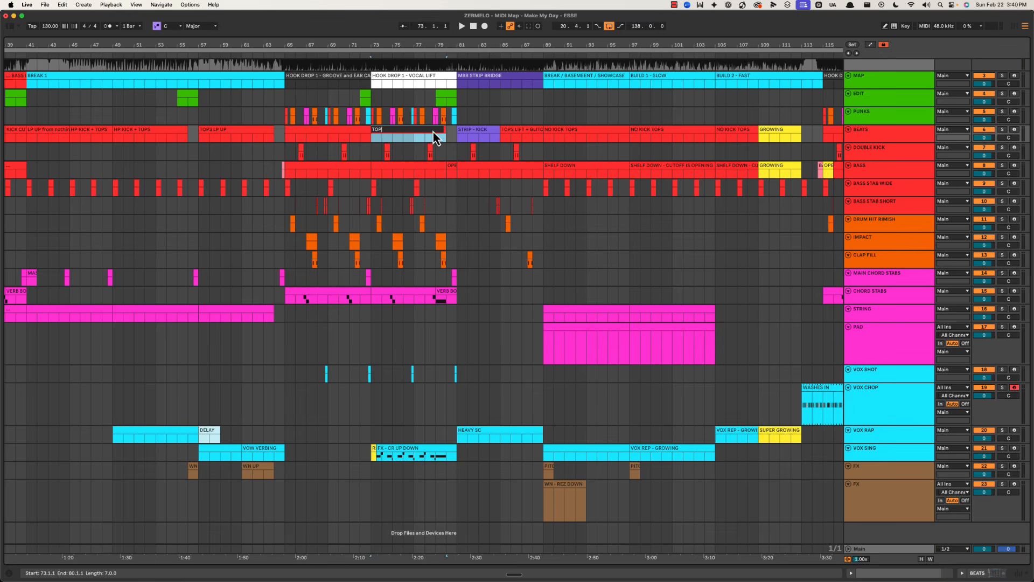
{"action": "left_click", "coordinate": [324, 136]}
Step: Play the BEATS track from bar 67 and from bar 75 to compare the tops before and after the lift
{"action": "left_click", "coordinate": [306, 141]}
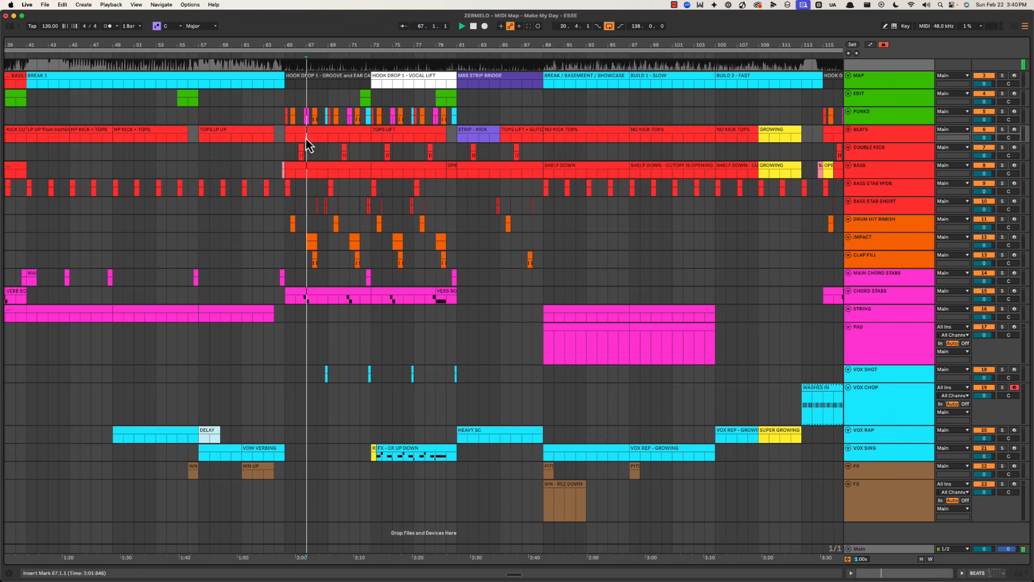
{"action": "key", "text": "space"}
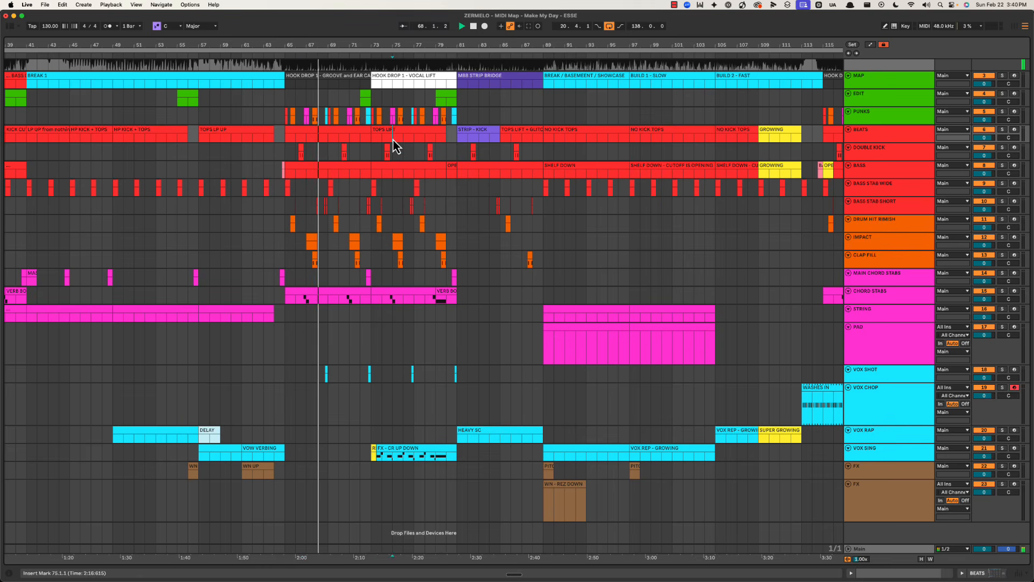
{"action": "left_click", "coordinate": [393, 140]}
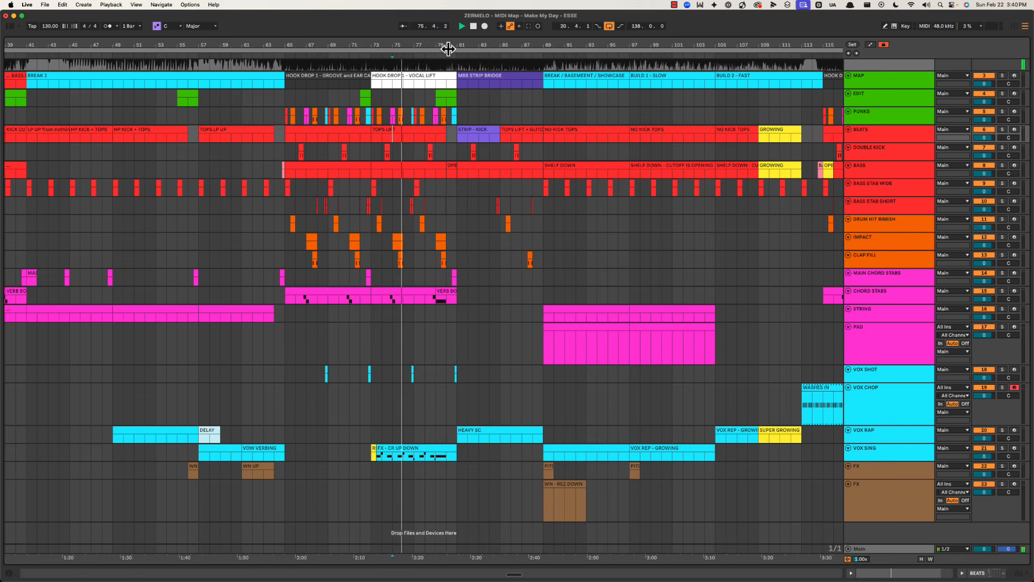
{"action": "left_click_drag", "start_coordinate": [450, 51], "coordinate": [450, 49]}
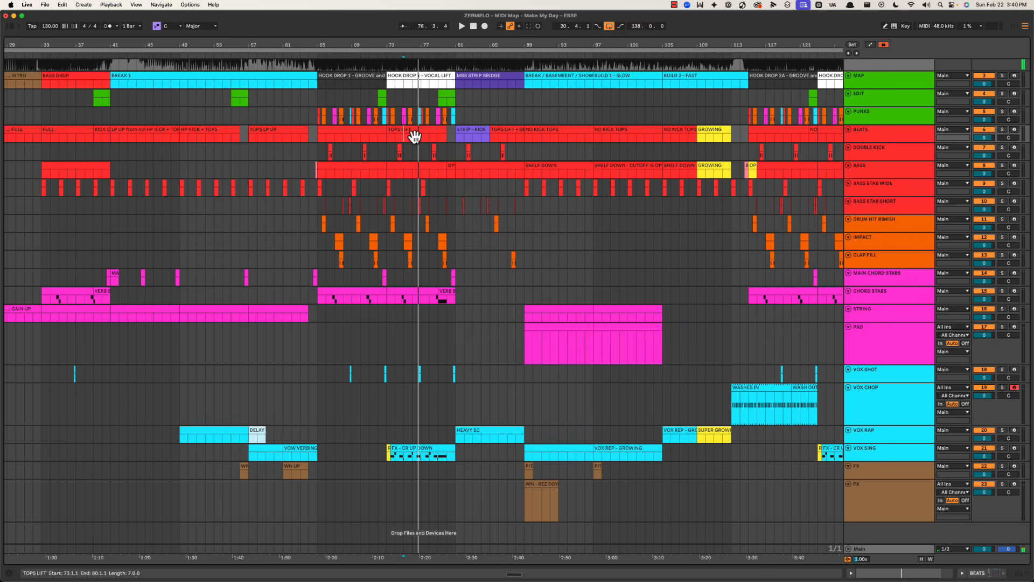
{"action": "scroll", "coordinate": [298, 168], "scroll_direction": "left", "scroll_amount": 10}
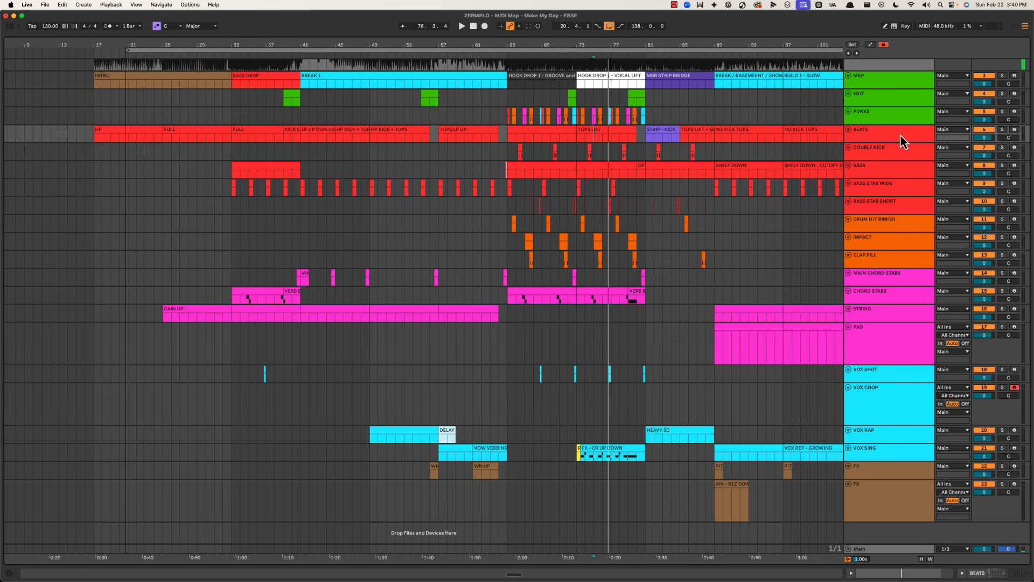
Step: Insert a MIDI track below BASS STAB SHORT, name it DRUM GLITCH TEXTURE and colour it orange
{"action": "left_click", "coordinate": [870, 215]}
{"action": "left_click", "coordinate": [874, 202]}
{"action": "key", "text": "super+shift+t"}
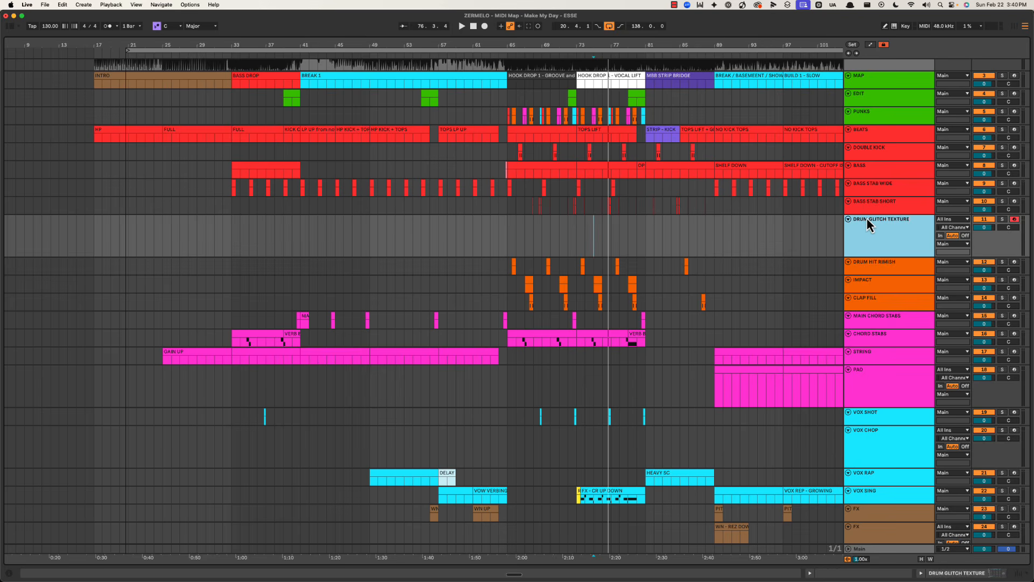
{"action": "right_click", "coordinate": [877, 234]}
{"action": "left_click", "coordinate": [897, 422]}
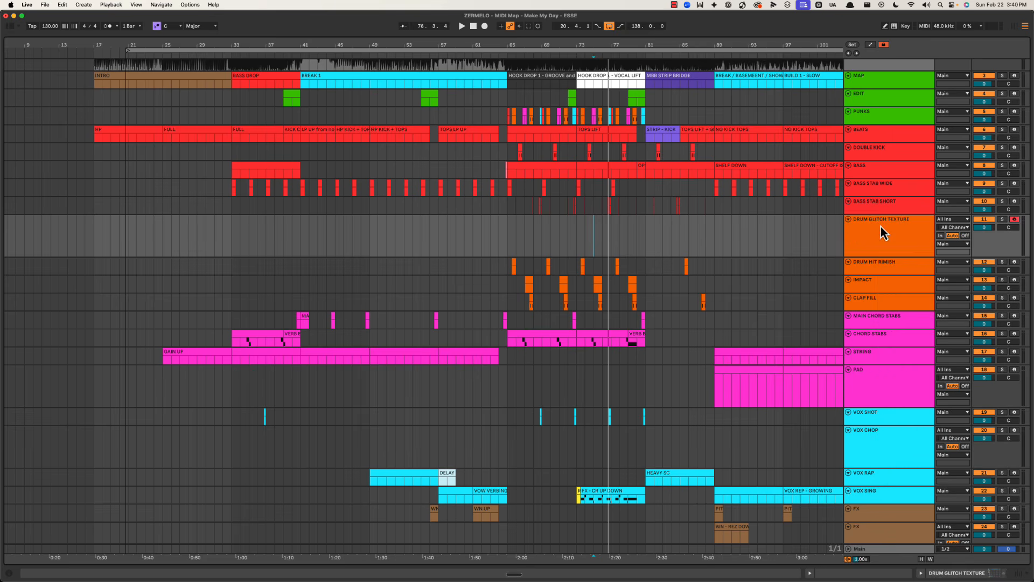
Step: Fill the DRUM GLITCH TEXTURE track with 8-bar MIDI clips across bars 17 to 41 and bars 73 to 81
{"action": "left_click", "coordinate": [561, 134]}
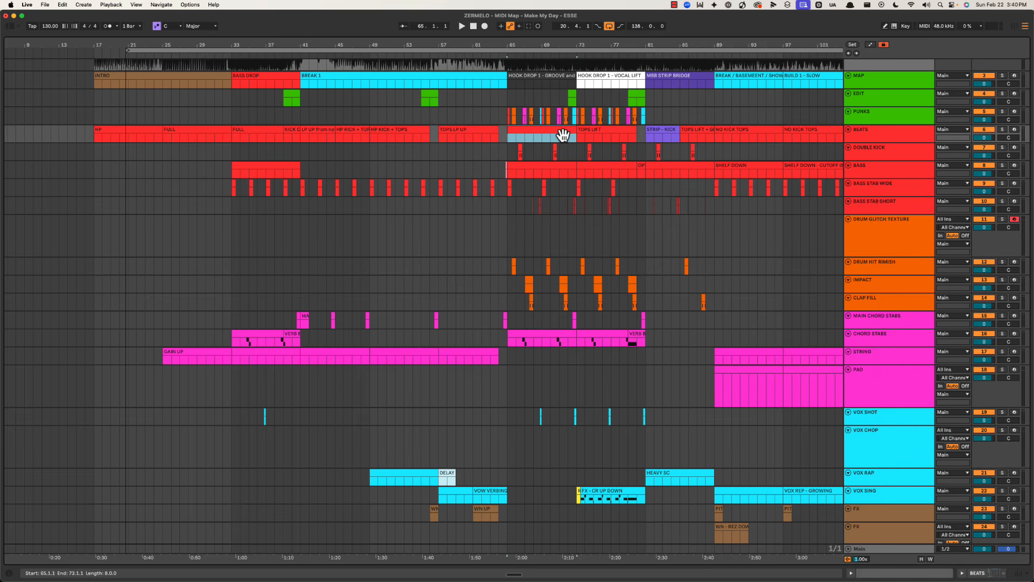
{"action": "left_click", "coordinate": [606, 135]}
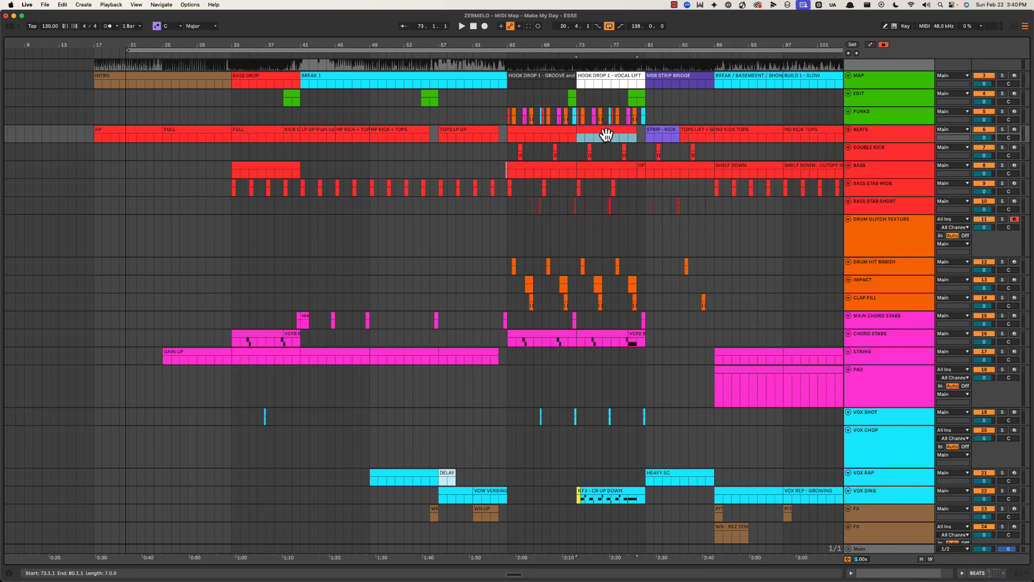
{"action": "left_click_drag", "start_coordinate": [575, 233], "coordinate": [136, 231]}
{"action": "key", "text": "cmd+shift+m"}
{"action": "key", "text": "cmd+d"}
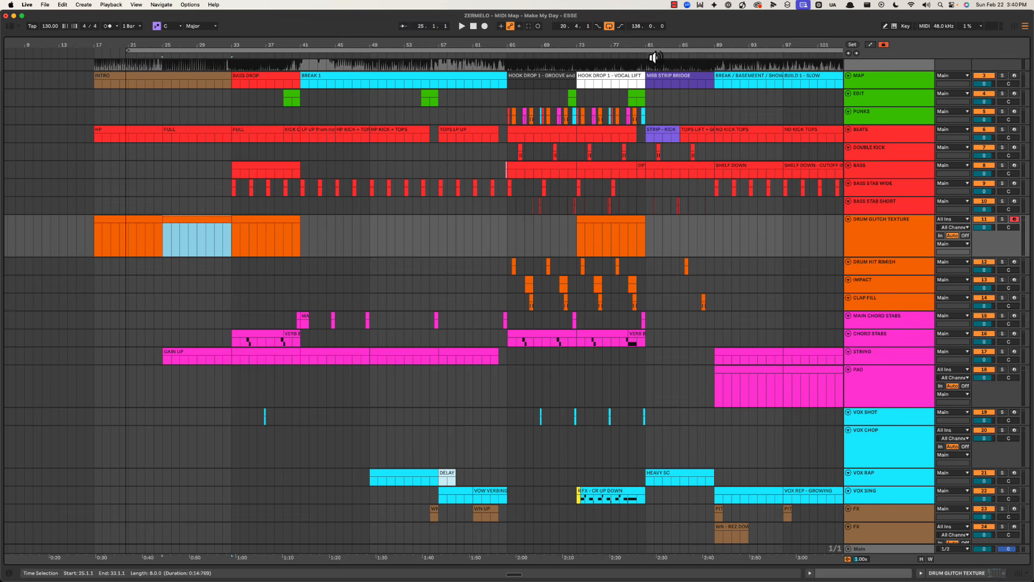
Step: Add an 8-bar DRUM GLITCH TEXTURE clip across HOOK DROP 2B, bars 123 to 131, and play that section
{"action": "left_click_drag", "start_coordinate": [620, 46], "coordinate": [418, 43]}
{"action": "left_click_drag", "start_coordinate": [401, 218], "coordinate": [697, 237]}
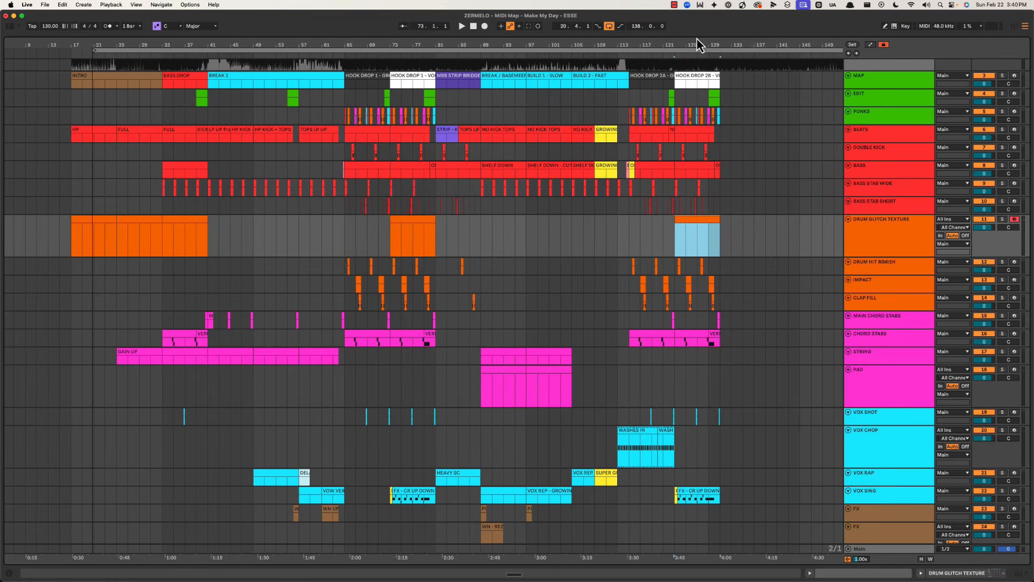
{"action": "left_click_drag", "start_coordinate": [698, 43], "coordinate": [694, 42]}
{"action": "left_click", "coordinate": [849, 219]}
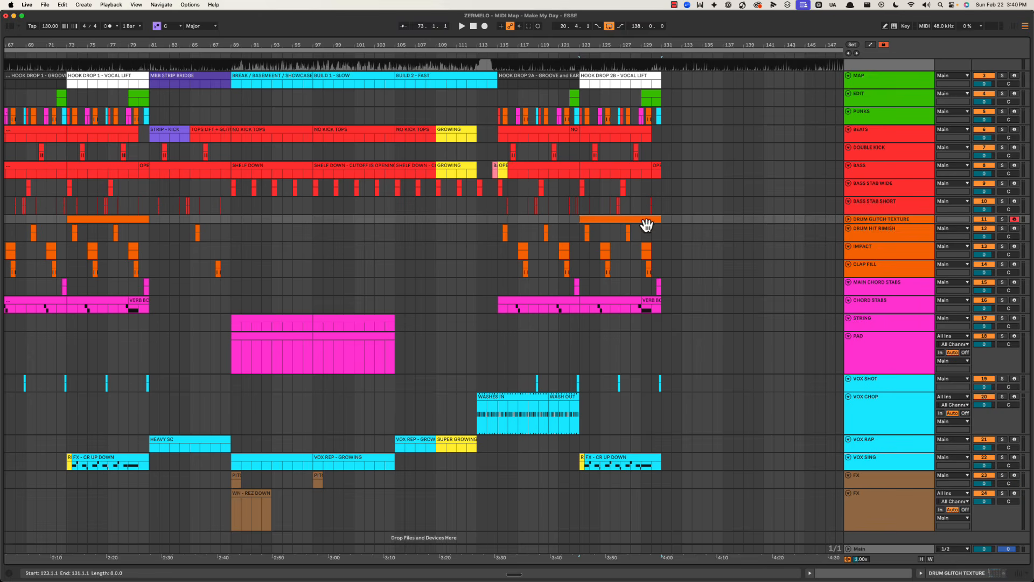
{"action": "key", "text": "space"}
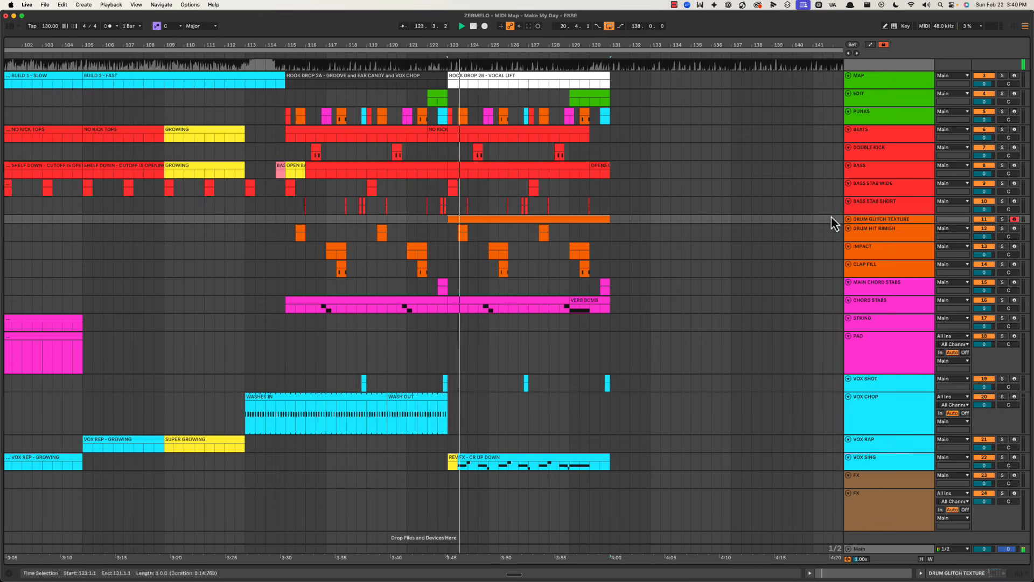
{"action": "left_click", "coordinate": [848, 219]}
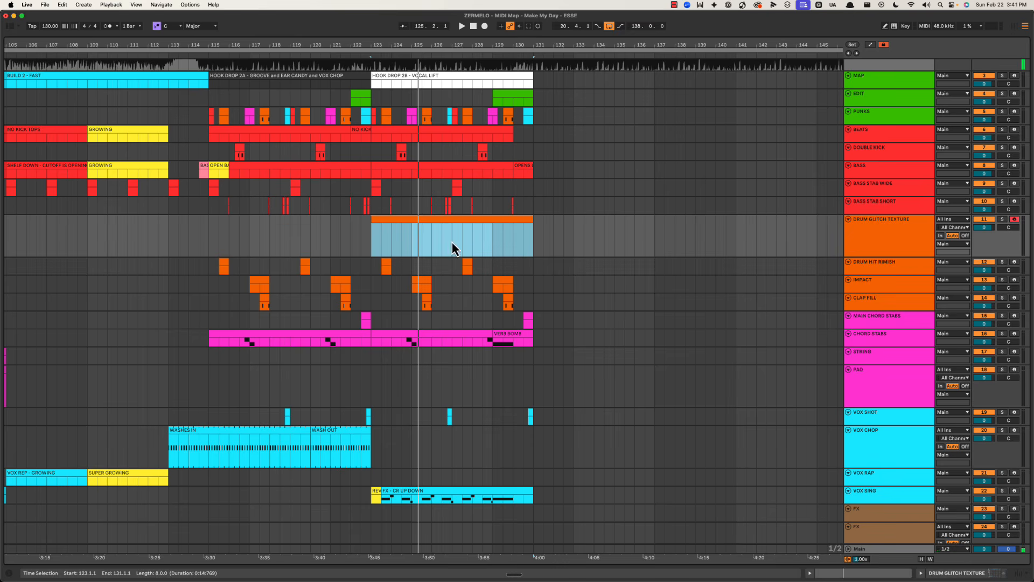
Step: Insert a 4/4 time signature change at bar 115, the start of HOOK DROP 2A
{"action": "left_click", "coordinate": [204, 234]}
{"action": "right_click", "coordinate": [210, 57]}
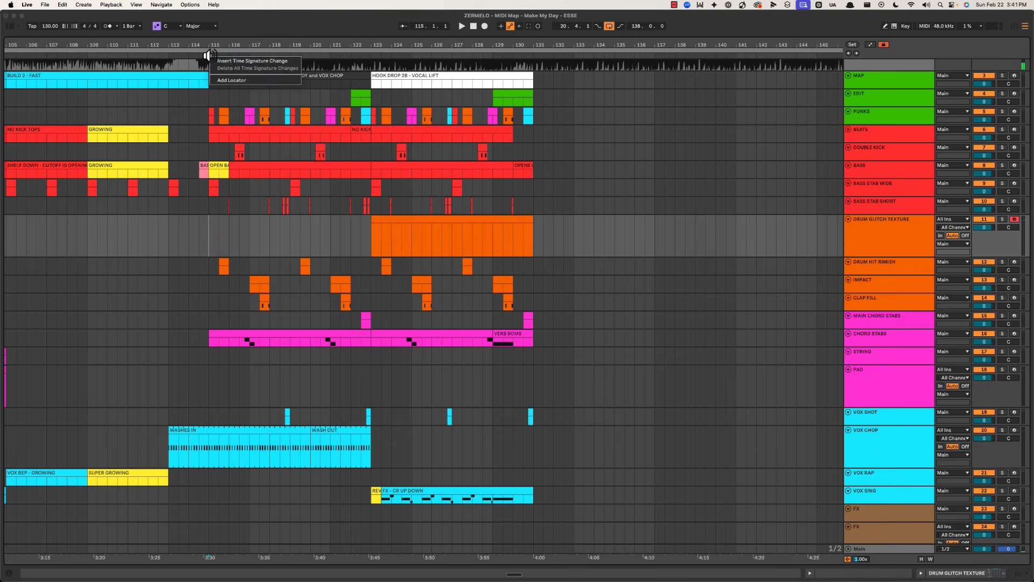
{"action": "left_click", "coordinate": [229, 62]}
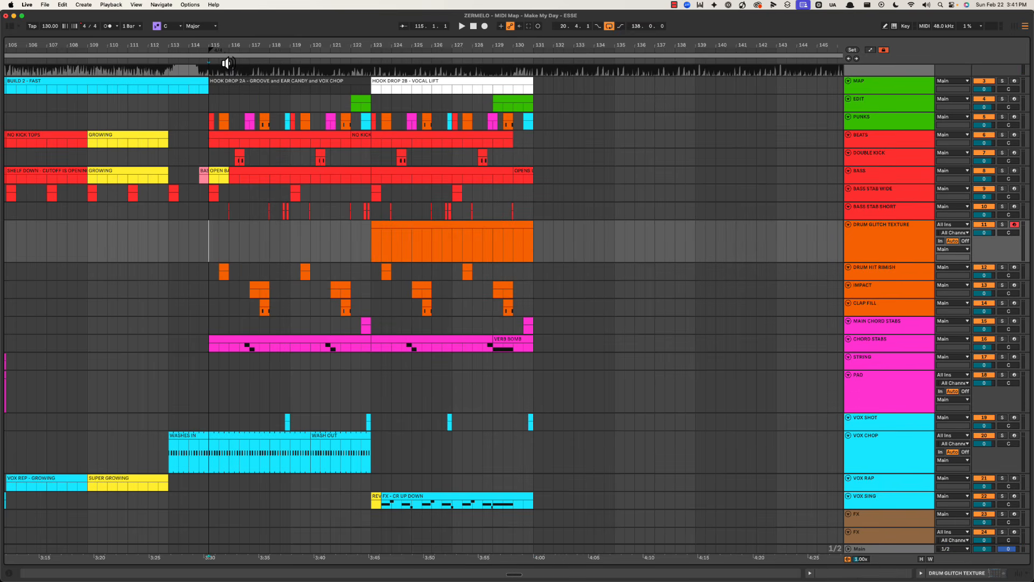
Step: Play HOOK DROP 2B from bar 127 to its end at bar 131
{"action": "left_click", "coordinate": [386, 248]}
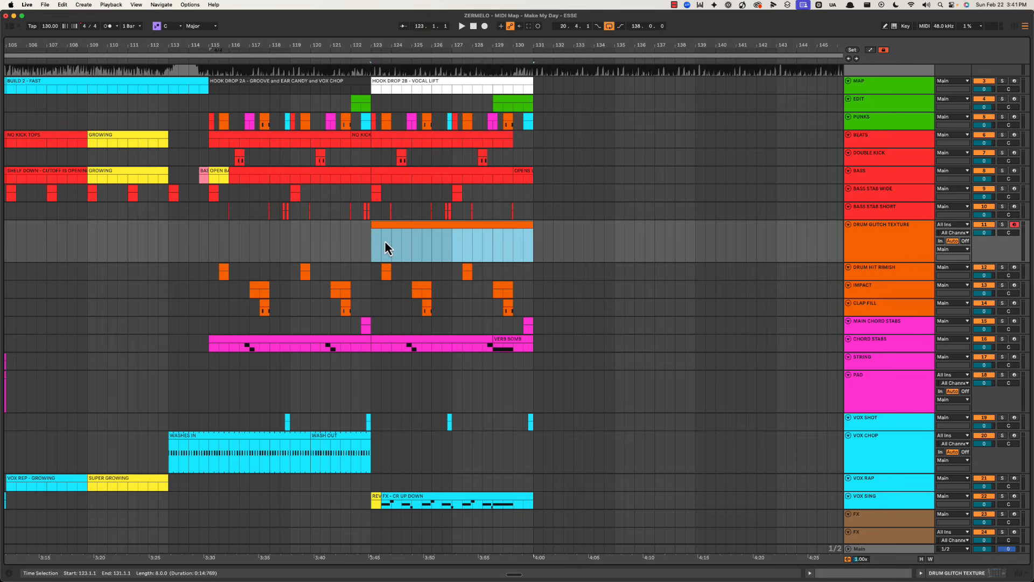
{"action": "left_click", "coordinate": [455, 245]}
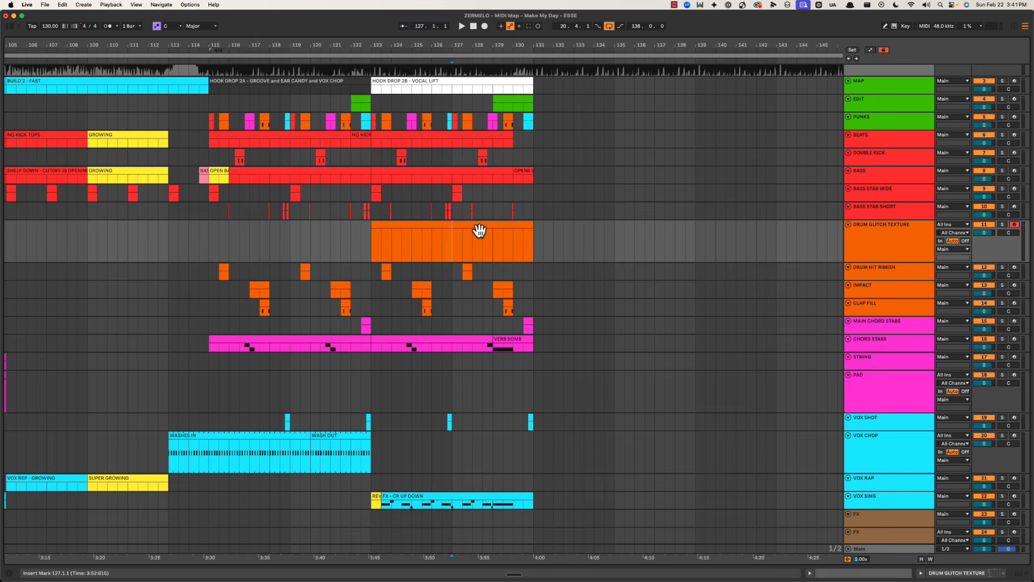
{"action": "key", "text": "space"}
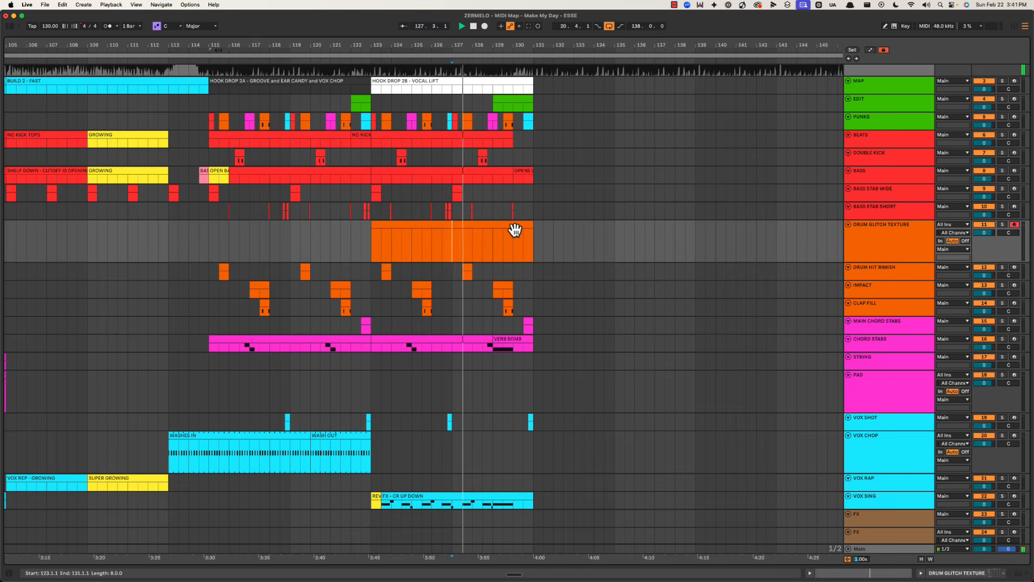
{"action": "left_click", "coordinate": [441, 154]}
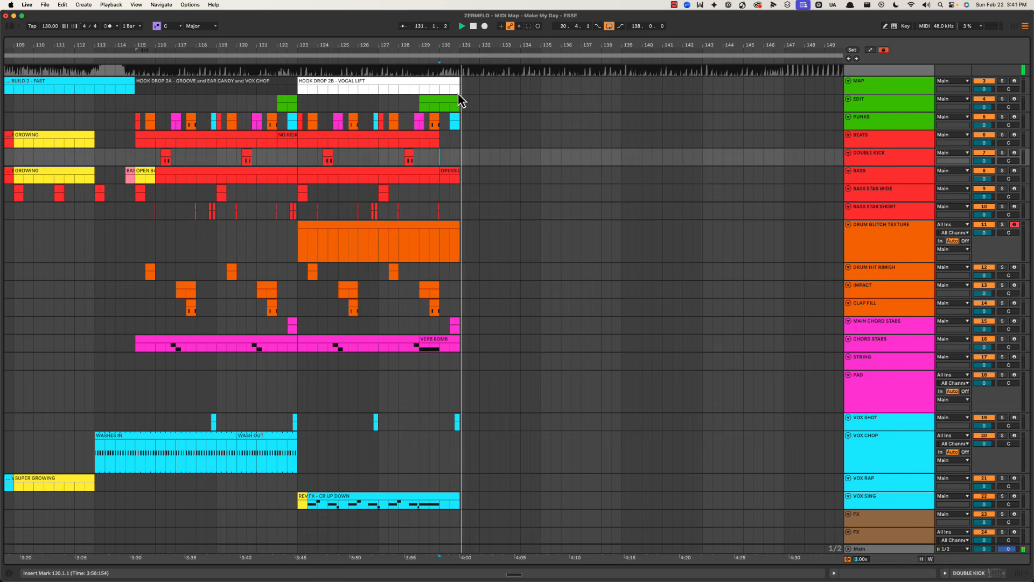
{"action": "key", "text": "space"}
Step: Collapse all tracks in the arrangement and expand only the Make My Day reference audio track
{"action": "scroll", "coordinate": [431, 242], "scroll_direction": "down", "scroll_amount": 3}
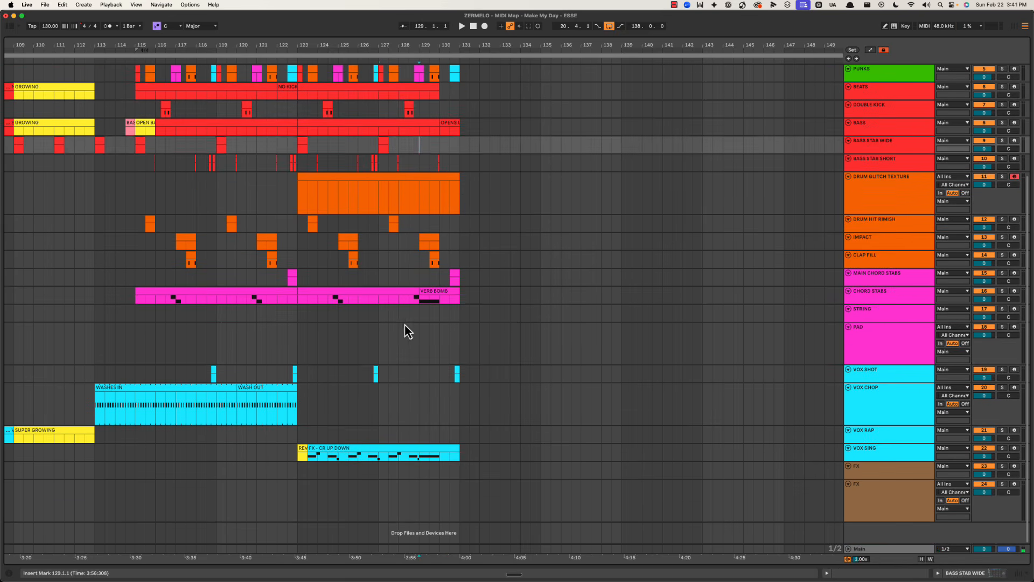
{"action": "left_click", "coordinate": [380, 331]}
{"action": "scroll", "coordinate": [629, 237], "scroll_direction": "down", "scroll_amount": 5}
{"action": "scroll", "coordinate": [645, 250], "scroll_direction": "up", "scroll_amount": 5}
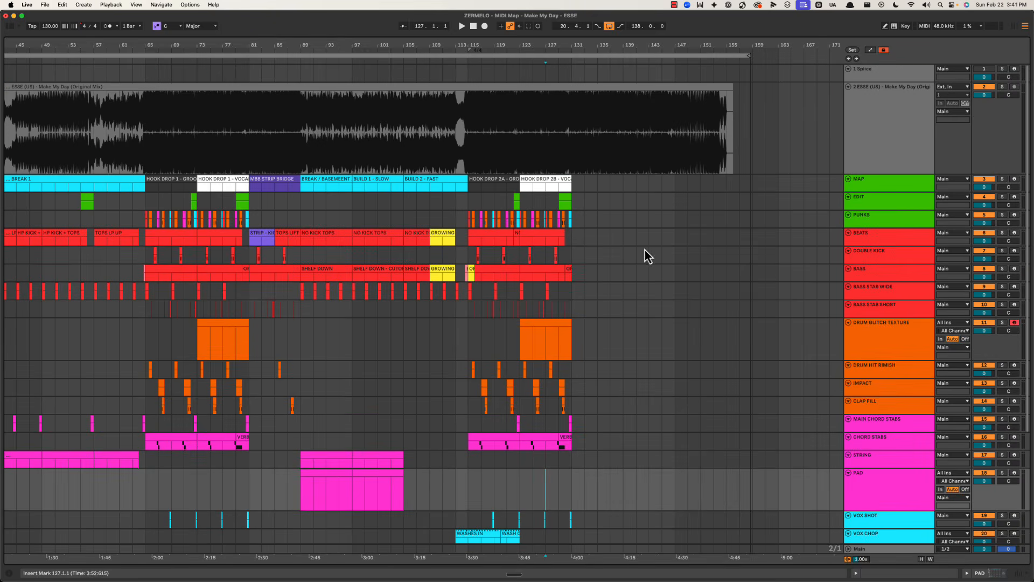
{"action": "left_click", "coordinate": [848, 322], "text": "alt"}
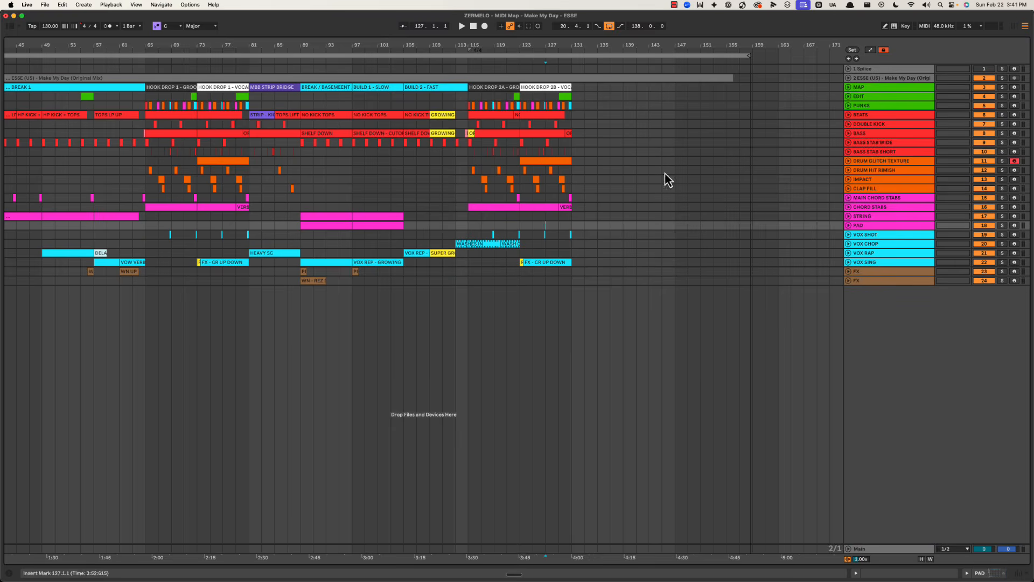
{"action": "left_click", "coordinate": [848, 78]}
{"action": "left_click_drag", "start_coordinate": [687, 48], "coordinate": [620, 56]}
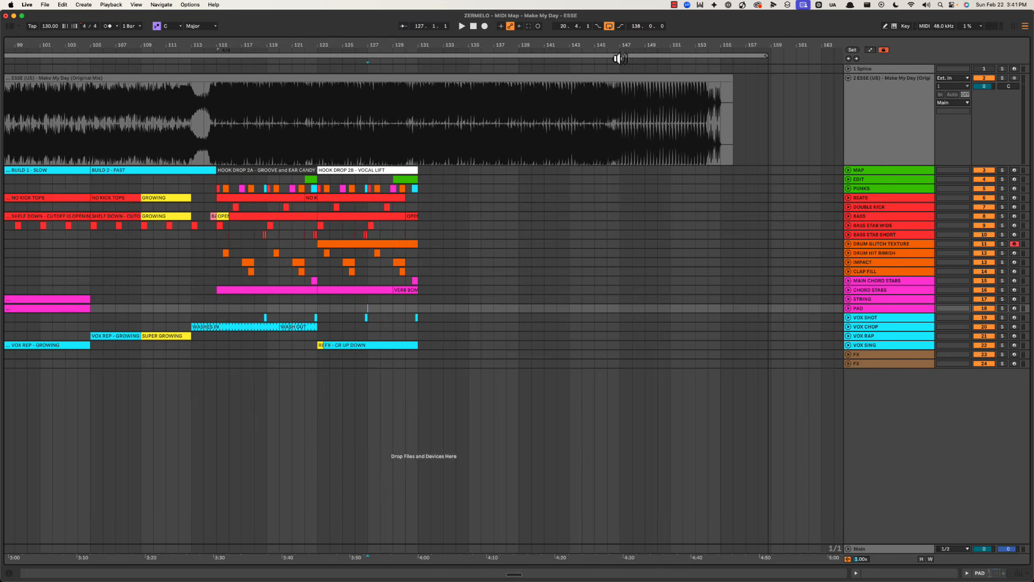
Step: Listen to the reference from bar 131, then duplicate the last DRUM GLITCH TEXTURE clip three times to reach bar 155
{"action": "left_click", "coordinate": [420, 104]}
{"action": "key", "text": "space"}
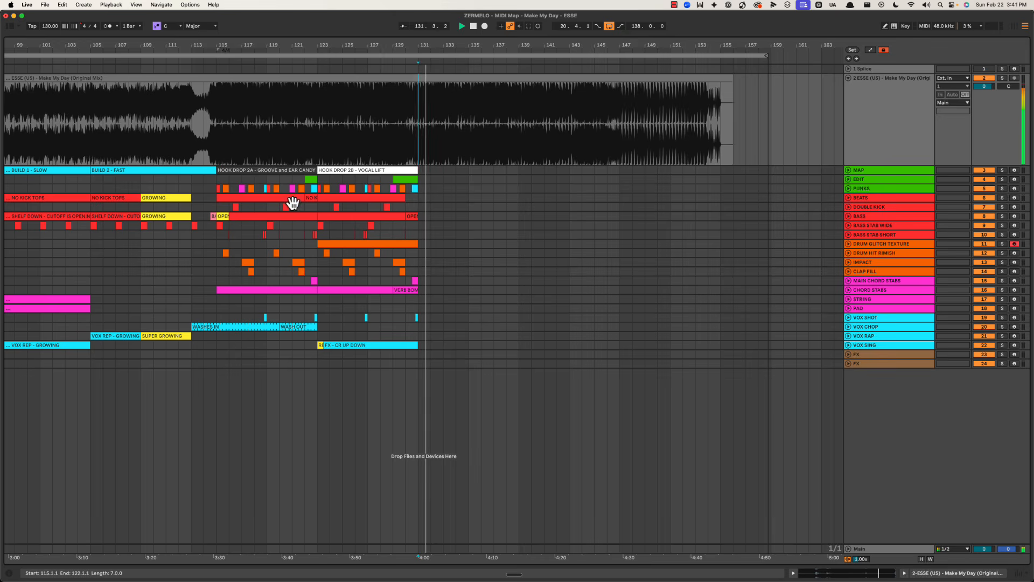
{"action": "left_click", "coordinate": [271, 203]}
{"action": "left_click", "coordinate": [398, 243]}
{"action": "key", "text": "space"}
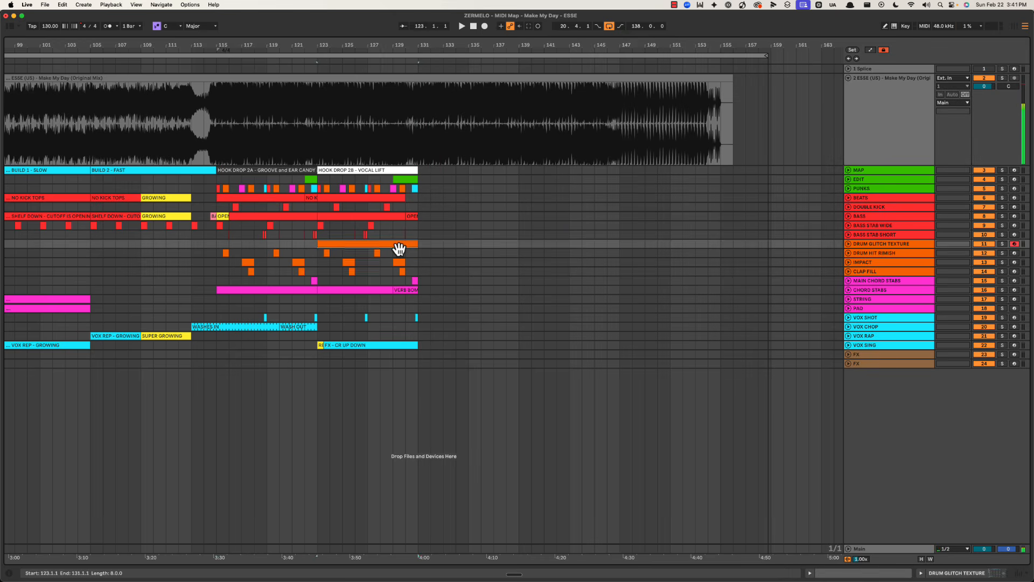
{"action": "key", "text": "super+d"}
{"action": "key", "text": "super+d"}
{"action": "key", "text": "super+d"}
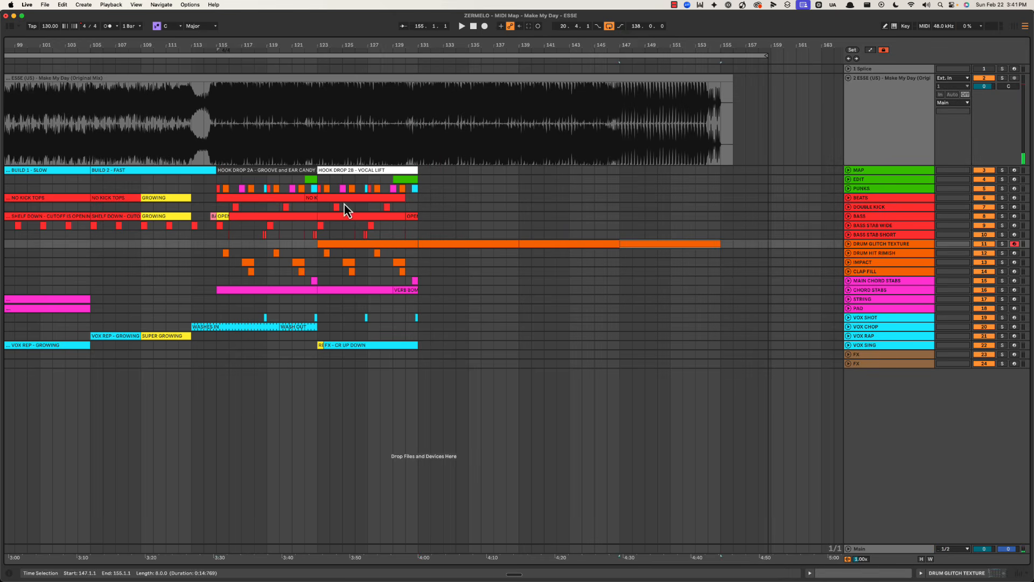
Step: Add 8-bar BEATS and BASS clips at bar 131 and duplicate both twice to reach bar 155
{"action": "left_click_drag", "start_coordinate": [348, 199], "coordinate": [506, 218]}
{"action": "left_click", "coordinate": [511, 199]}
{"action": "left_click", "coordinate": [504, 200], "text": "shift"}
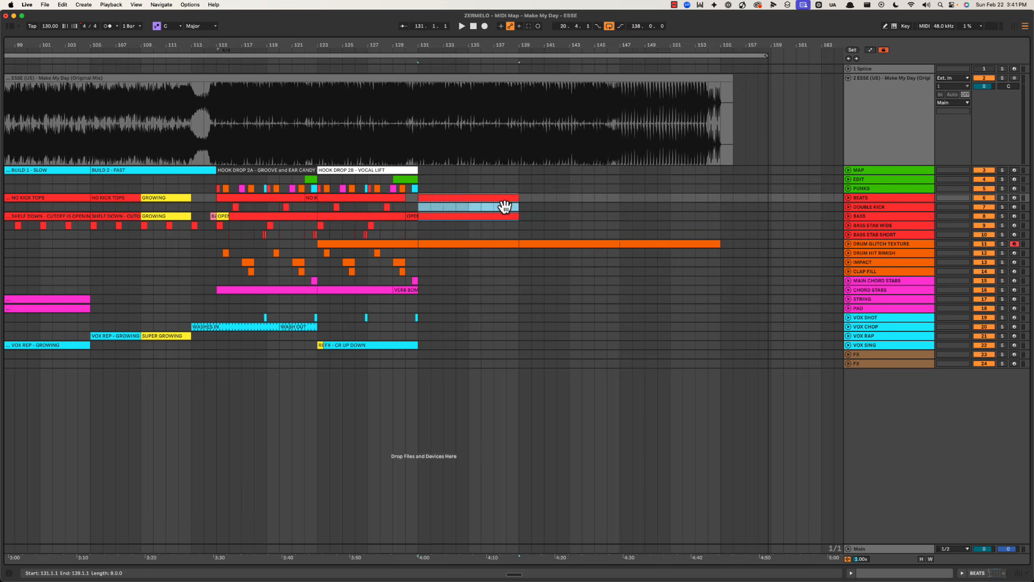
{"action": "key", "text": "super+d"}
{"action": "key", "text": "super+d"}
Step: Play the section after bar 131 and duplicate the DRUM HIT RIMISH, IMPACT and CLAP FILL clips of bars 123 to 131 into bars 131 to 139
{"action": "left_click", "coordinate": [451, 188]}
{"action": "key", "text": "space"}
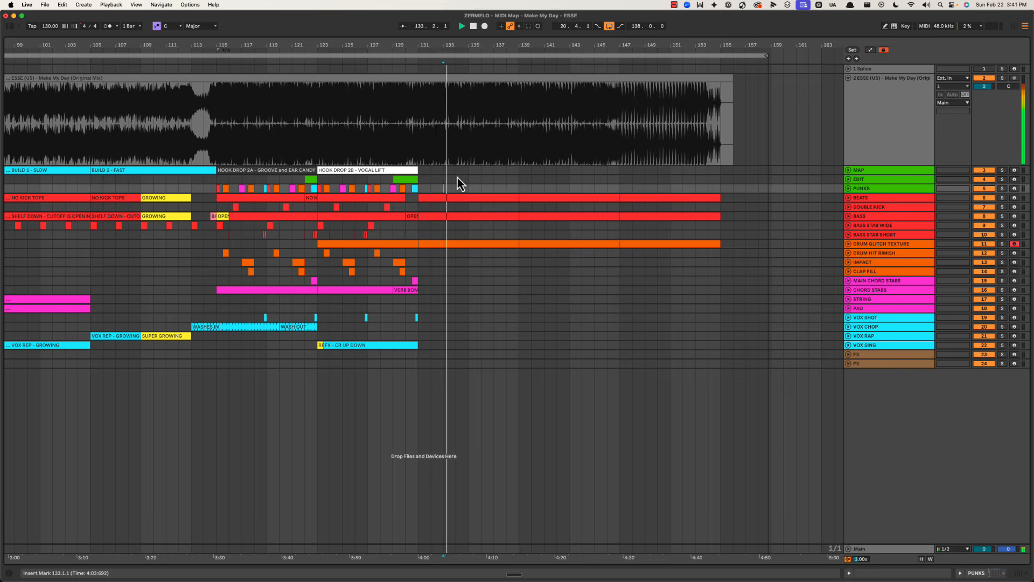
{"action": "left_click", "coordinate": [423, 180]}
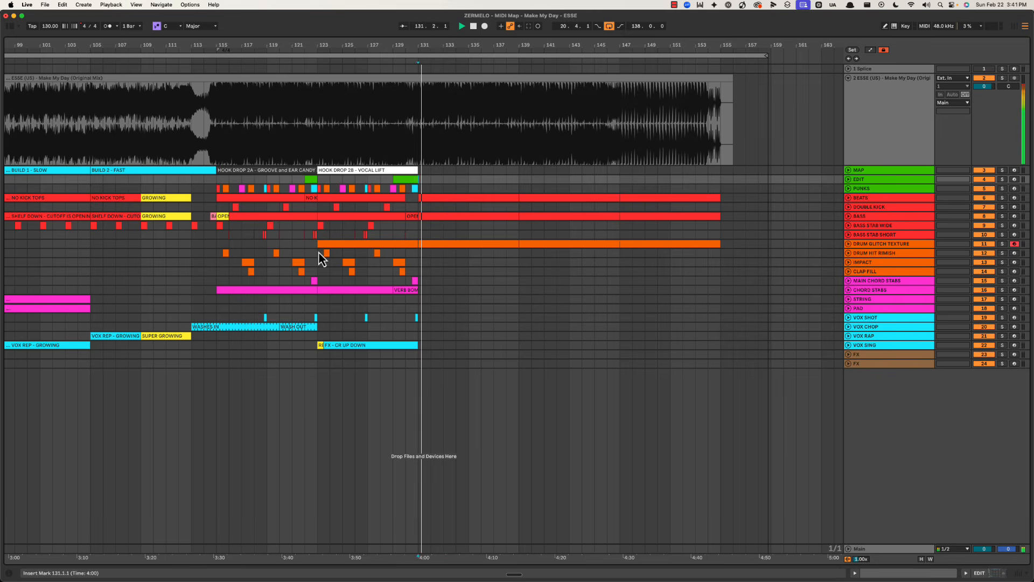
{"action": "left_click_drag", "start_coordinate": [318, 250], "coordinate": [418, 272]}
{"action": "key", "text": "super+d"}
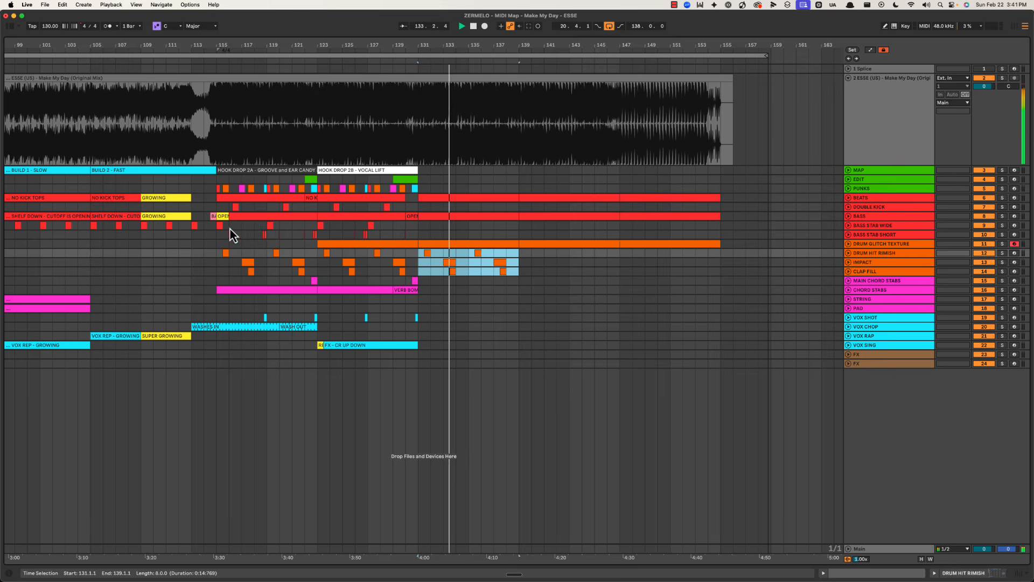
Step: Duplicate the DOUBLE KICK clips of bars 115 to 131 and the BASS STAB WIDE and SHORT clips of bars 116 to 131 past bar 131
{"action": "left_click_drag", "start_coordinate": [231, 226], "coordinate": [216, 209]}
{"action": "key", "text": "super+d"}
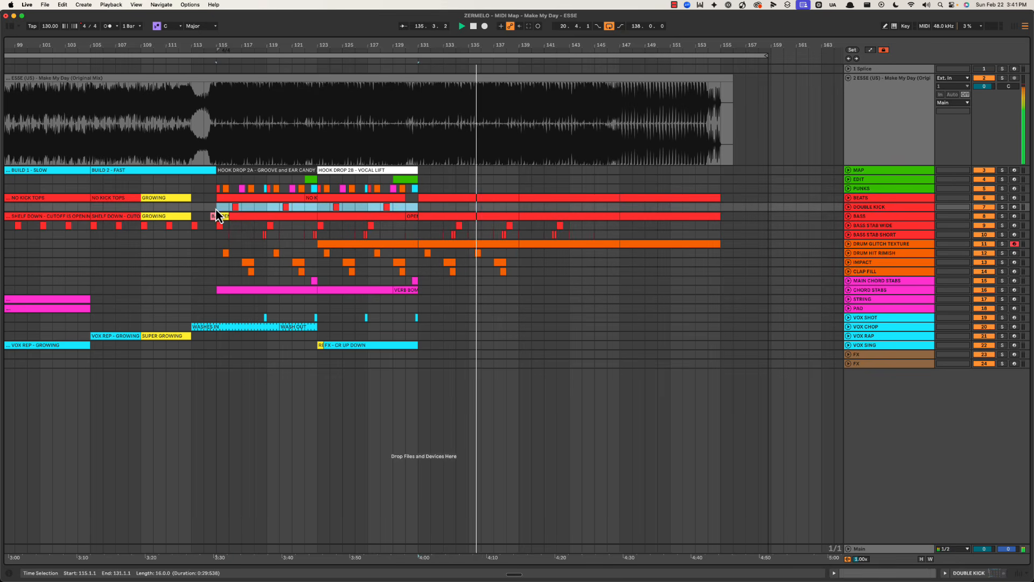
{"action": "key", "text": "super+d"}
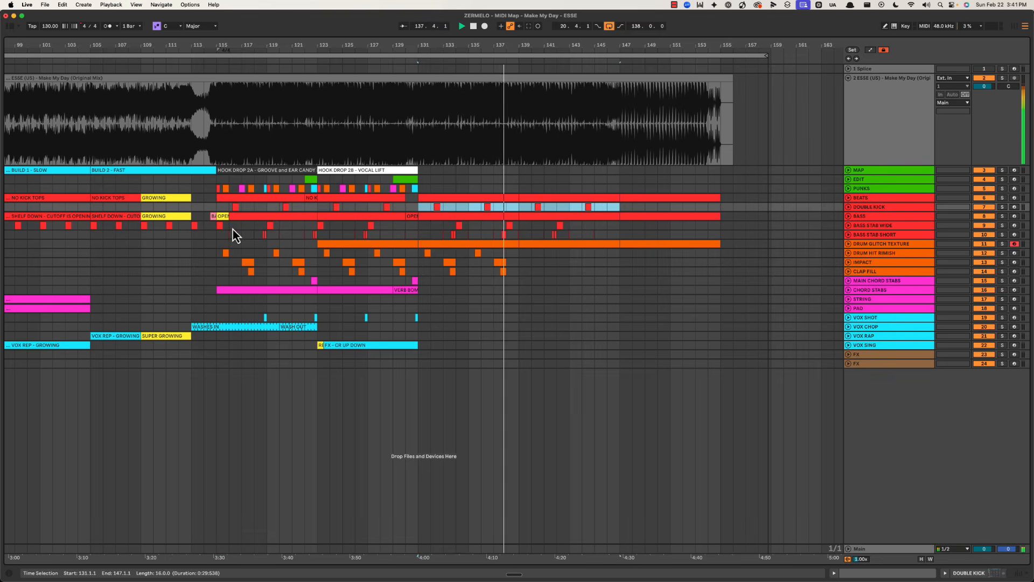
{"action": "left_click_drag", "start_coordinate": [232, 229], "coordinate": [418, 234]}
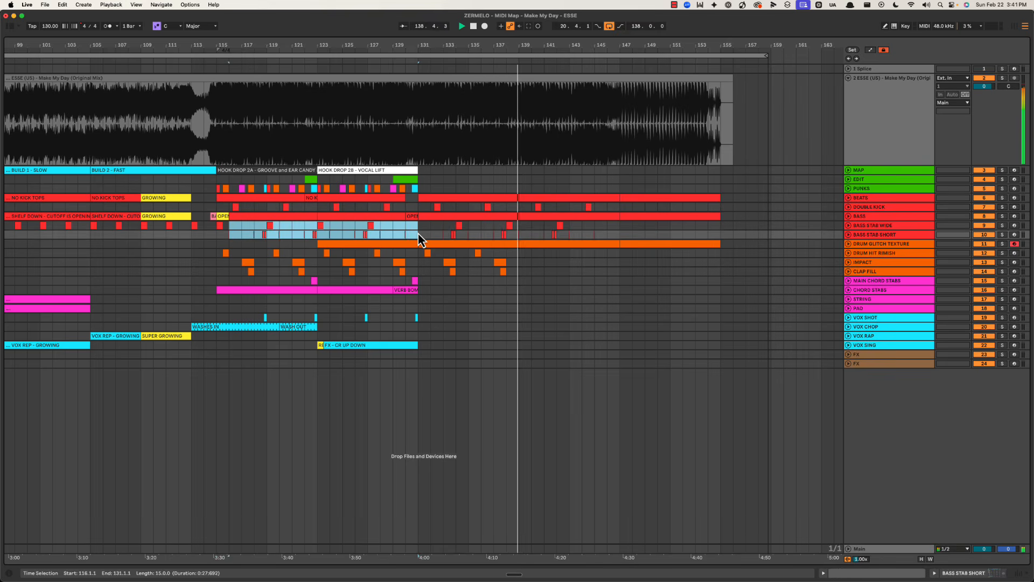
{"action": "key", "text": "super+d"}
Step: Play from bar 139 and duplicate the DRUM HIT RIMISH, IMPACT and CLAP FILL clips of bars 131 to 139 into bars 139 to 147
{"action": "left_click", "coordinate": [420, 229]}
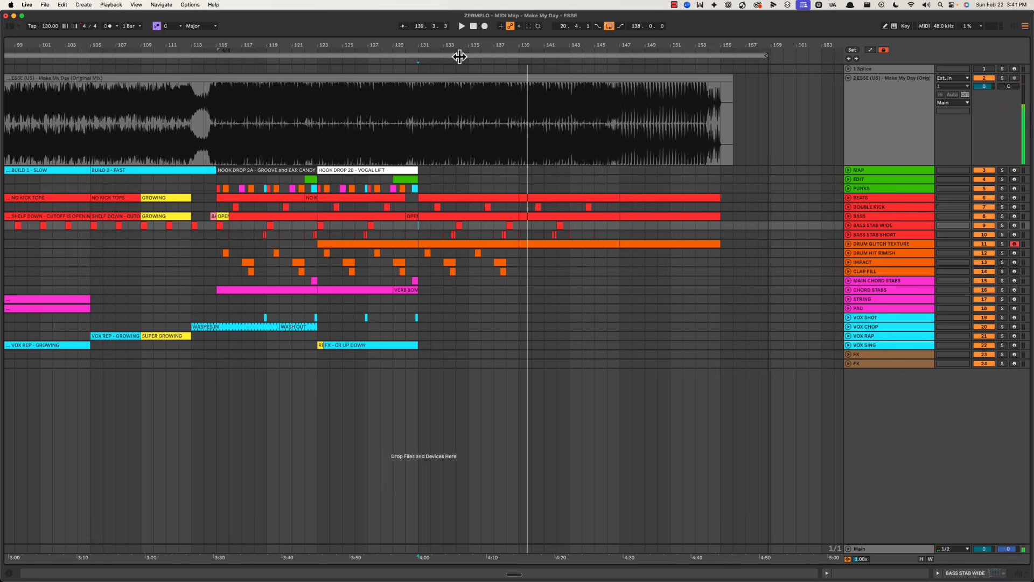
{"action": "left_click_drag", "start_coordinate": [464, 47], "coordinate": [431, 81]}
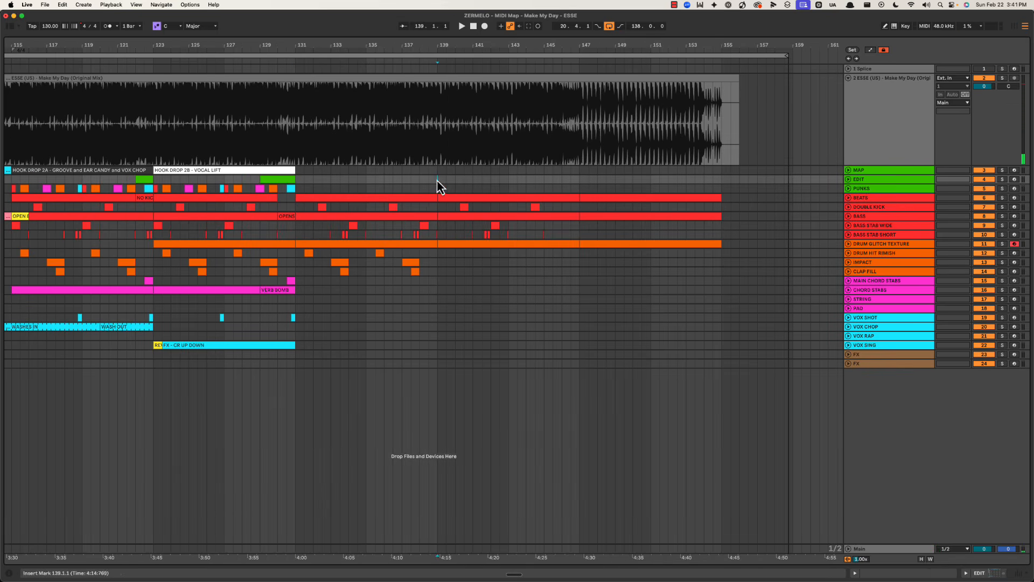
{"action": "key", "text": "space"}
{"action": "left_click_drag", "start_coordinate": [297, 252], "coordinate": [435, 274]}
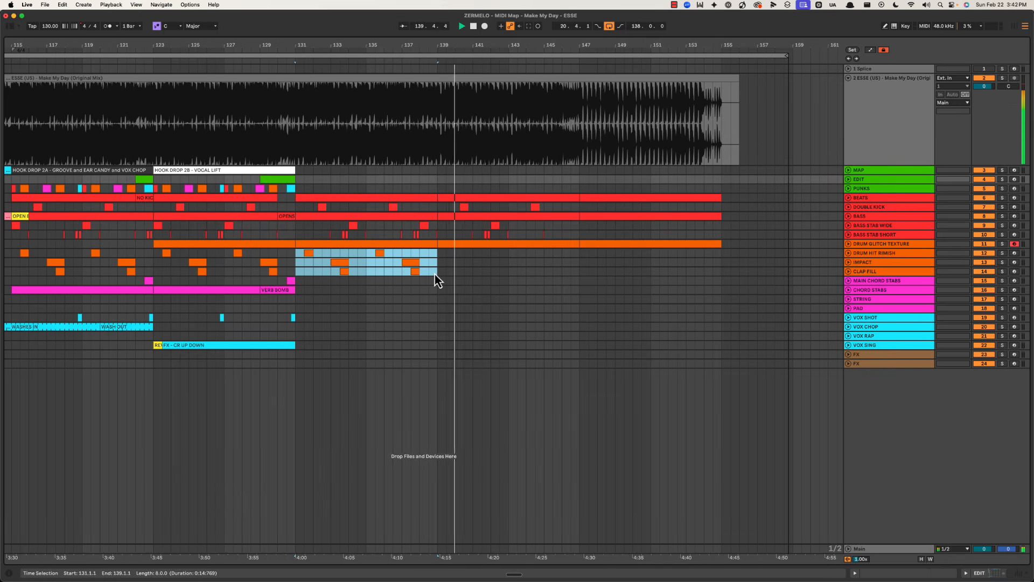
{"action": "key", "text": "super+d"}
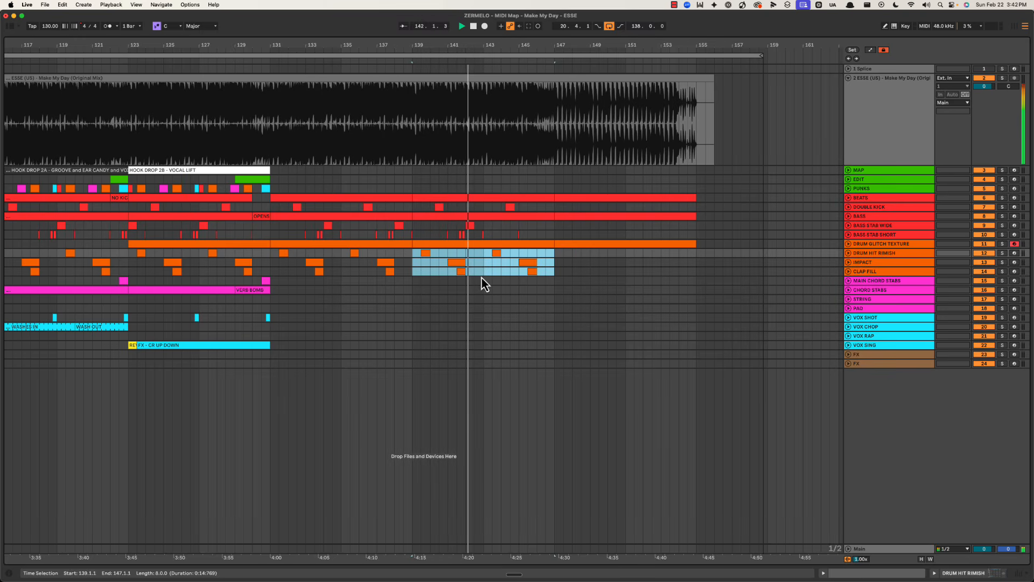
Step: Delete the IMPACT clips between bars 132 and 147, then continue playback from bar 147
{"action": "left_click", "coordinate": [530, 263]}
{"action": "left_click_drag", "start_coordinate": [262, 264], "coordinate": [520, 264]}
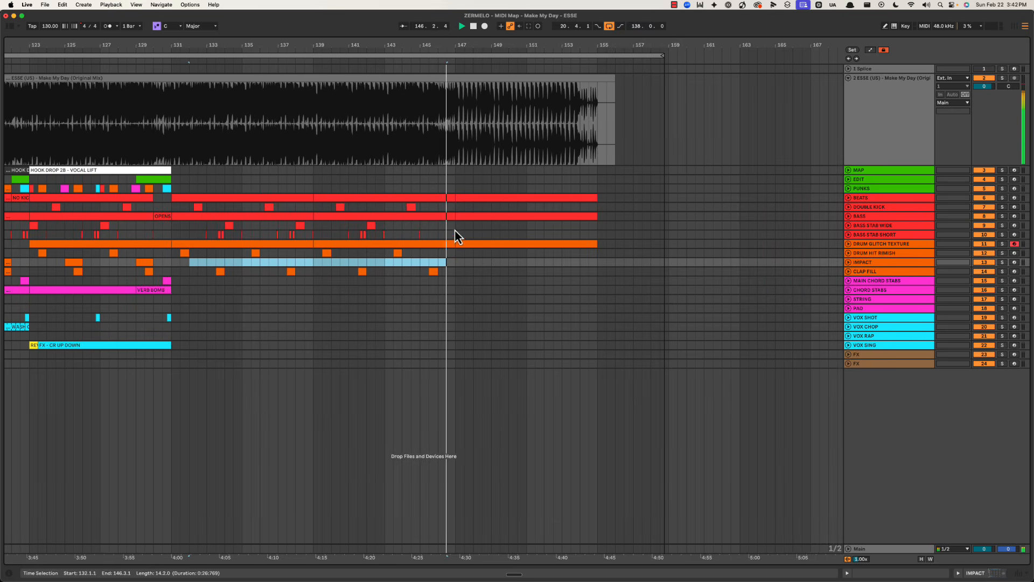
{"action": "left_click", "coordinate": [455, 226]}
{"action": "left_click_drag", "start_coordinate": [480, 46], "coordinate": [482, 42]}
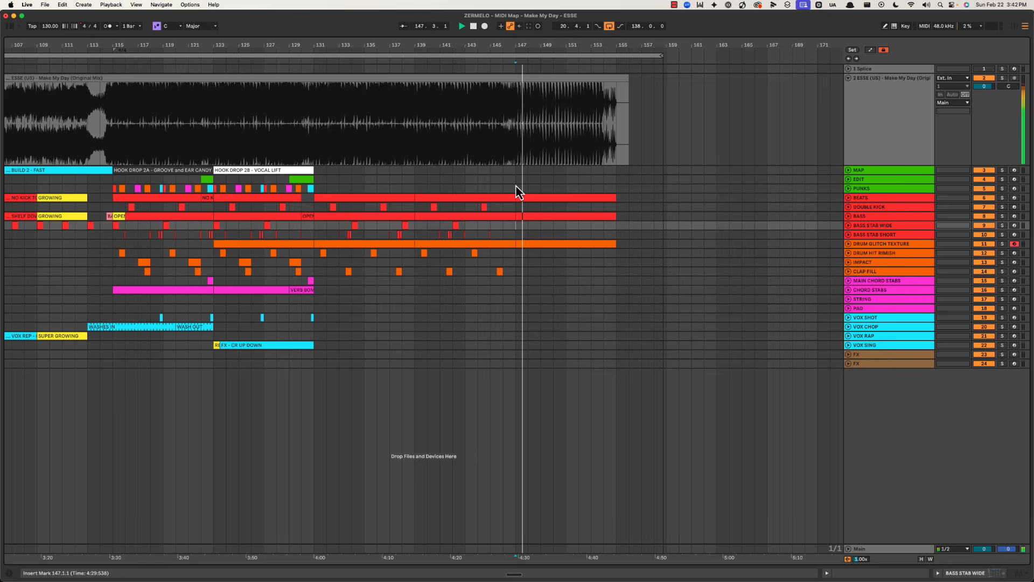
Step: Delete the BASS clip between bars 147 and 155 and stop playback
{"action": "left_click", "coordinate": [860, 217]}
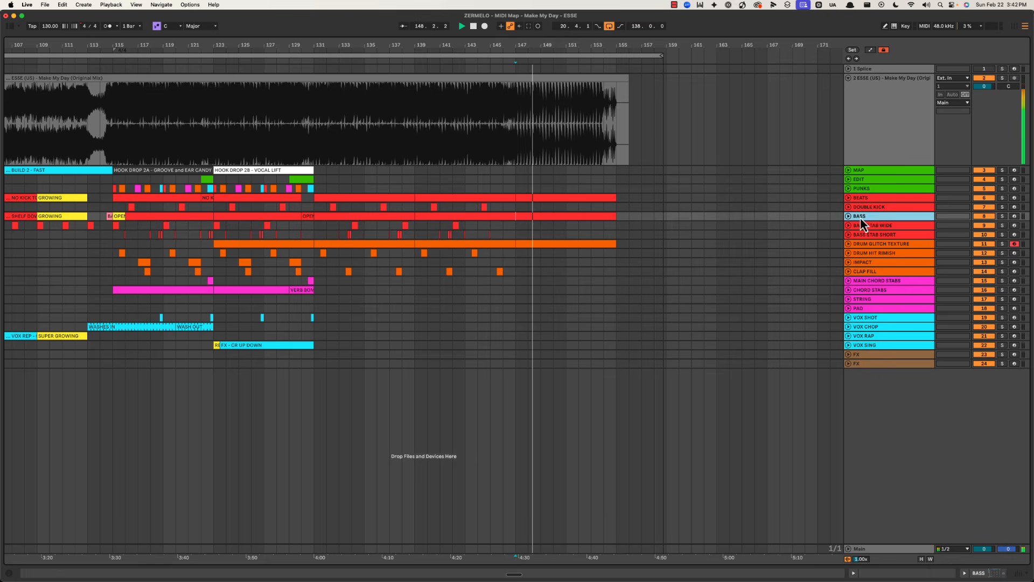
{"action": "left_click", "coordinate": [565, 217]}
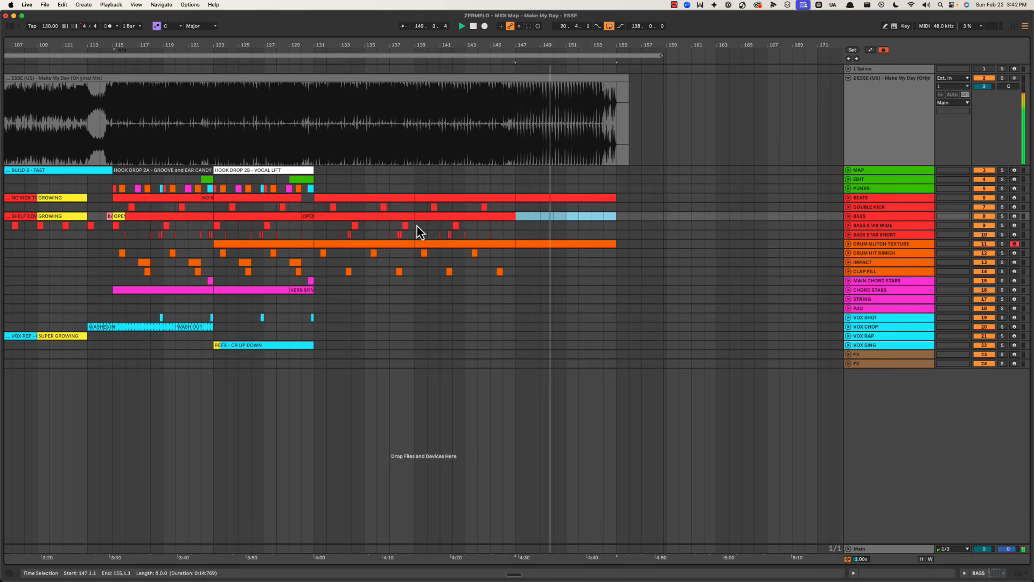
{"action": "key", "text": "space"}
Step: Duplicate the BASS STAB WIDE, BASS STAB SHORT, DRUM HIT RIMISH and CLAP FILL clips of bars 139 to 147 into bars 147 to 155
{"action": "left_click_drag", "start_coordinate": [415, 226], "coordinate": [516, 238]}
{"action": "key", "text": "ctrl+d"}
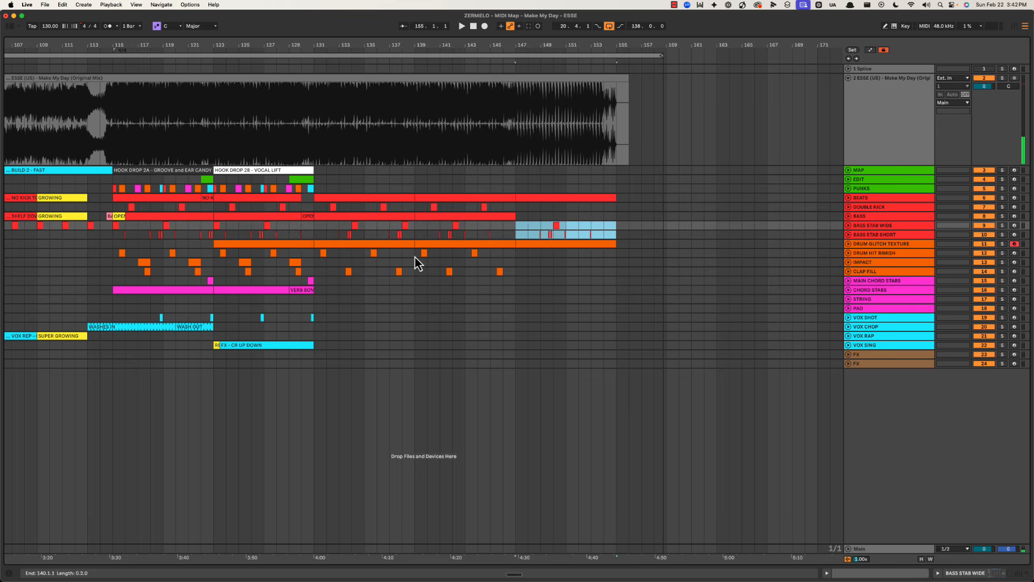
{"action": "left_click_drag", "start_coordinate": [415, 252], "coordinate": [514, 273]}
{"action": "key", "text": "ctrl+d"}
Step: Play the end of the outro from bar 147 and check it against the duplicated clips
{"action": "left_click", "coordinate": [516, 228]}
{"action": "key", "text": "space"}
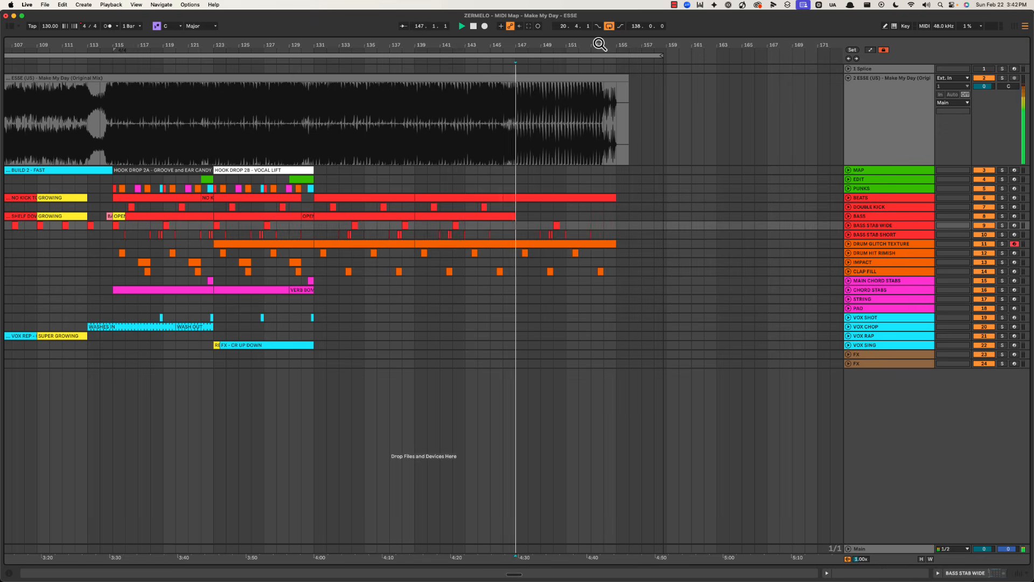
{"action": "left_click_drag", "start_coordinate": [597, 44], "coordinate": [597, 44]}
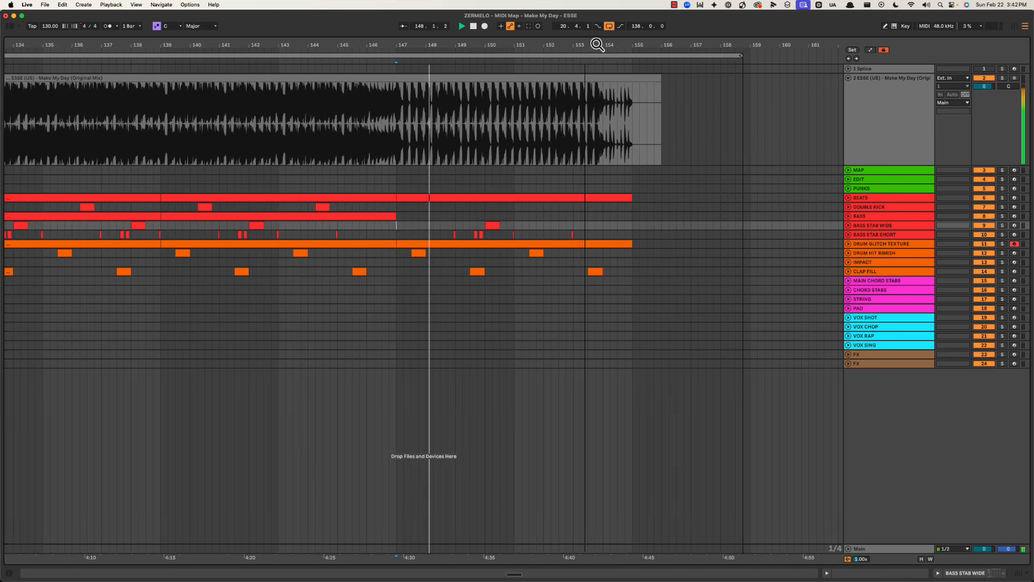
{"action": "scroll", "coordinate": [438, 205], "scroll_direction": "right", "scroll_amount": 2}
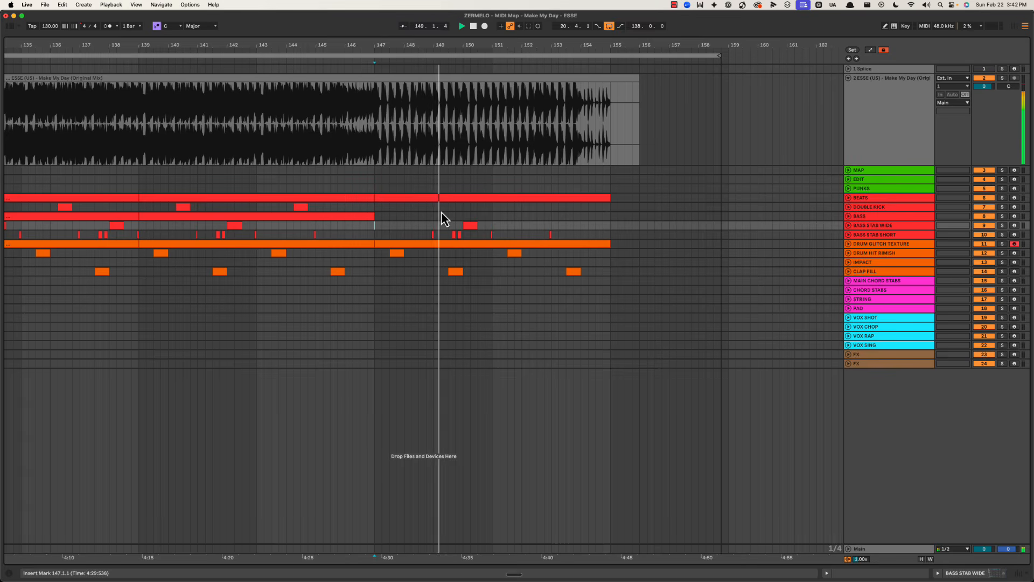
{"action": "scroll", "coordinate": [442, 212], "scroll_direction": "right", "scroll_amount": 1}
Step: Delete the BASS STAB WIDE, BASS STAB SHORT, DRUM HIT RIMISH and CLAP FILL clips after bar 147
{"action": "left_click_drag", "start_coordinate": [415, 236], "coordinate": [586, 240]}
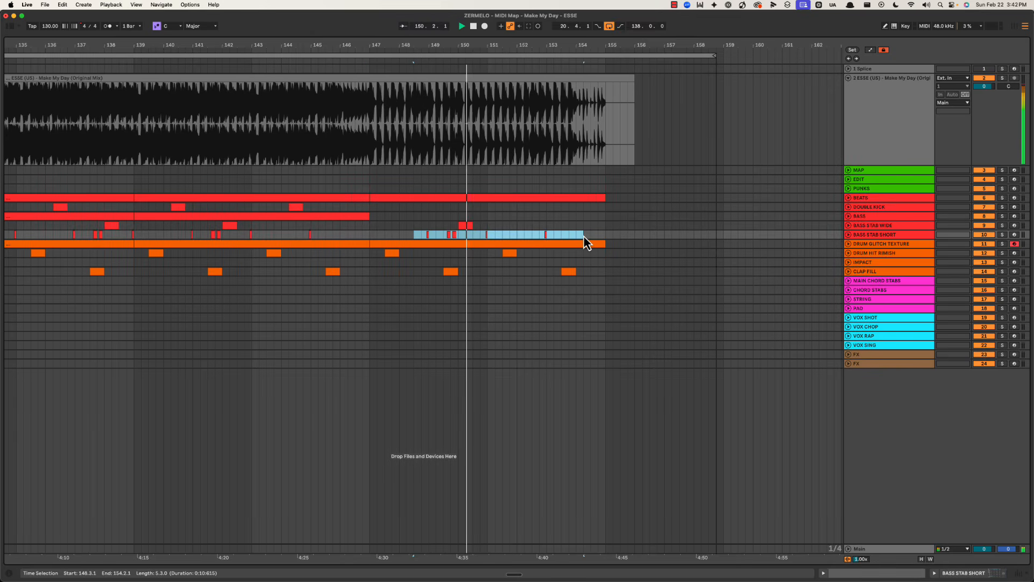
{"action": "left_click", "coordinate": [415, 227]}
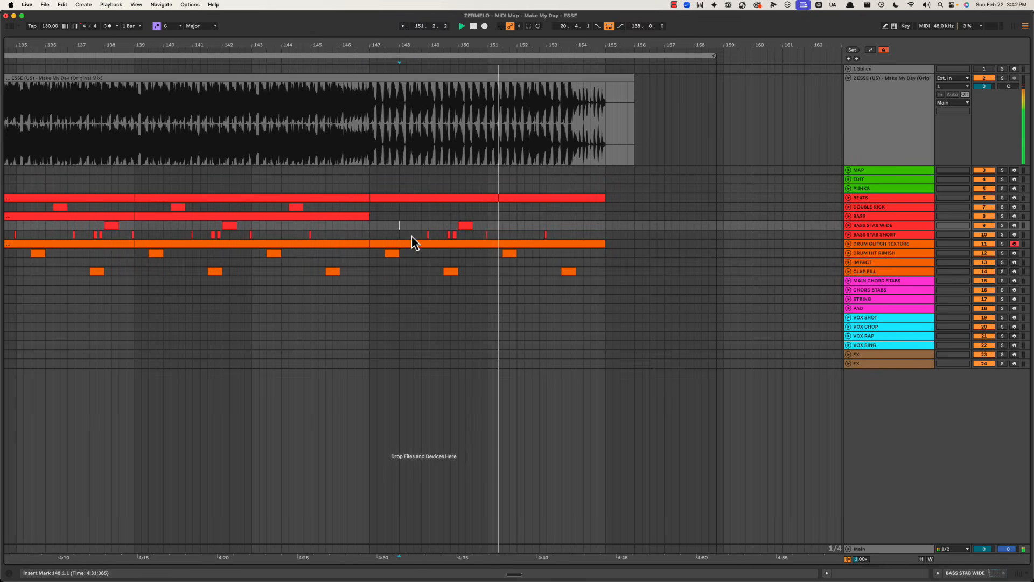
{"action": "left_click_drag", "start_coordinate": [386, 235], "coordinate": [596, 233]}
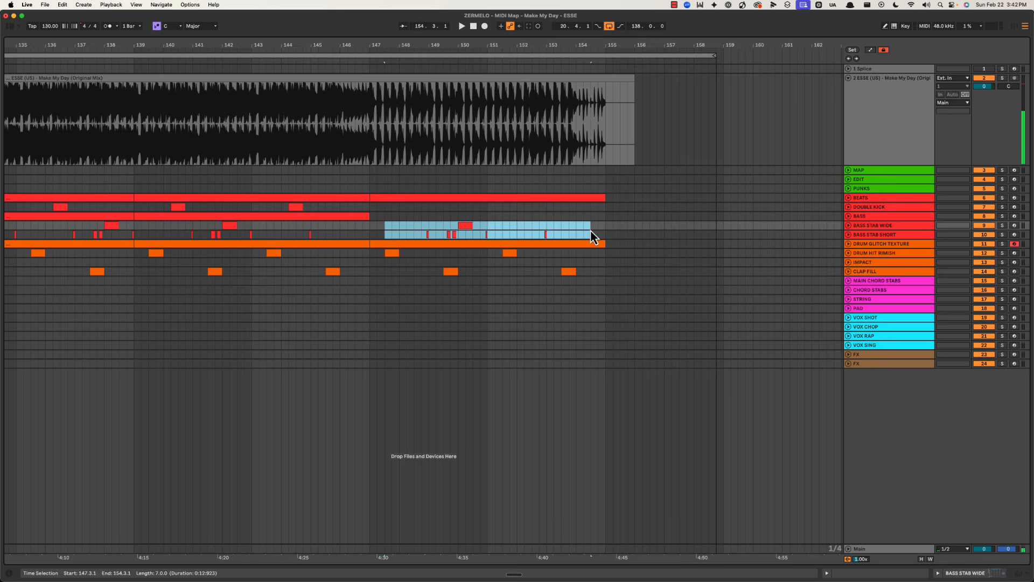
{"action": "left_click_drag", "start_coordinate": [430, 226], "coordinate": [570, 227]}
{"action": "key", "text": "Delete"}
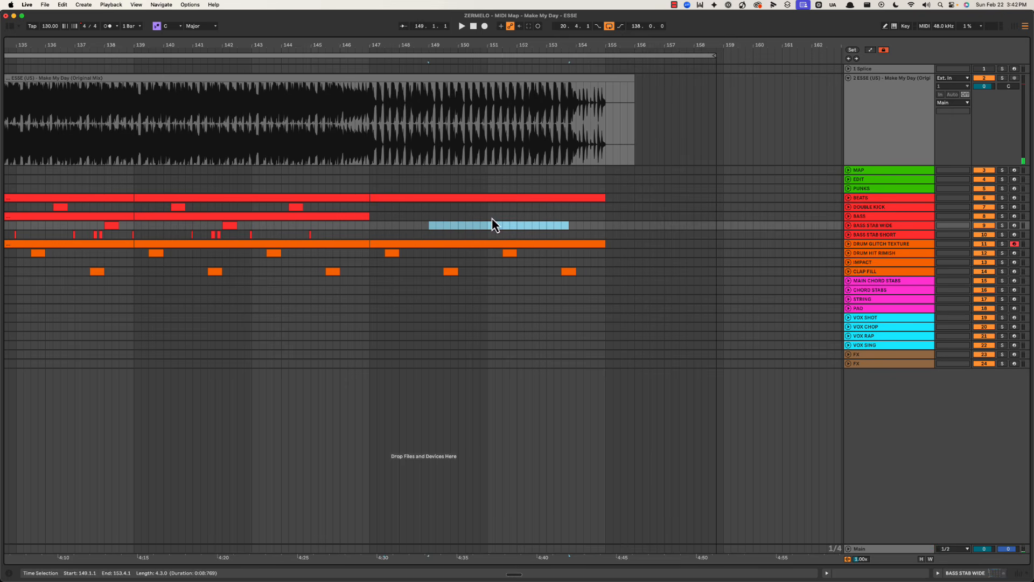
{"action": "left_click_drag", "start_coordinate": [380, 254], "coordinate": [628, 286]}
{"action": "key", "text": "x"}
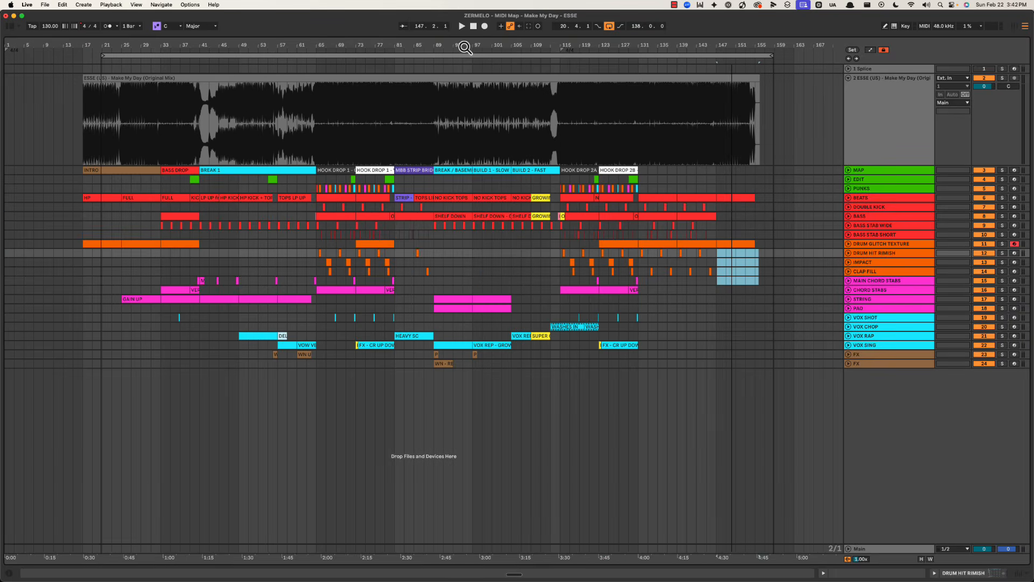
Step: Copy the INTRO clip on the MAP track to bars 131 to 155, rename it OUTRO and consolidate it
{"action": "left_click", "coordinate": [685, 179]}
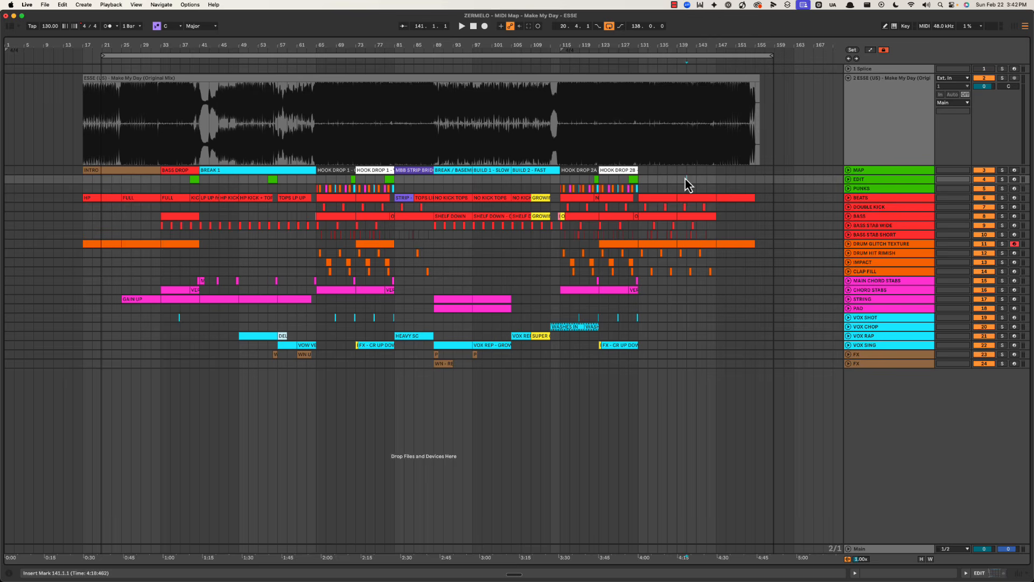
{"action": "left_click_drag", "start_coordinate": [136, 170], "coordinate": [753, 170]}
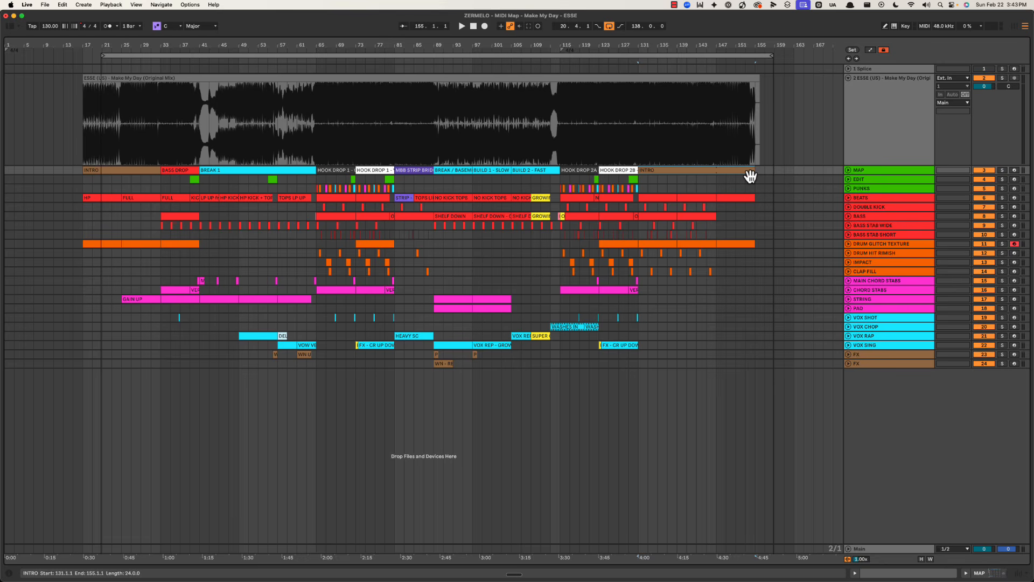
{"action": "key", "text": "super+r"}
{"action": "type", "text": "OUTRO"}
{"action": "key", "text": "Return"}
{"action": "key", "text": "super+j"}
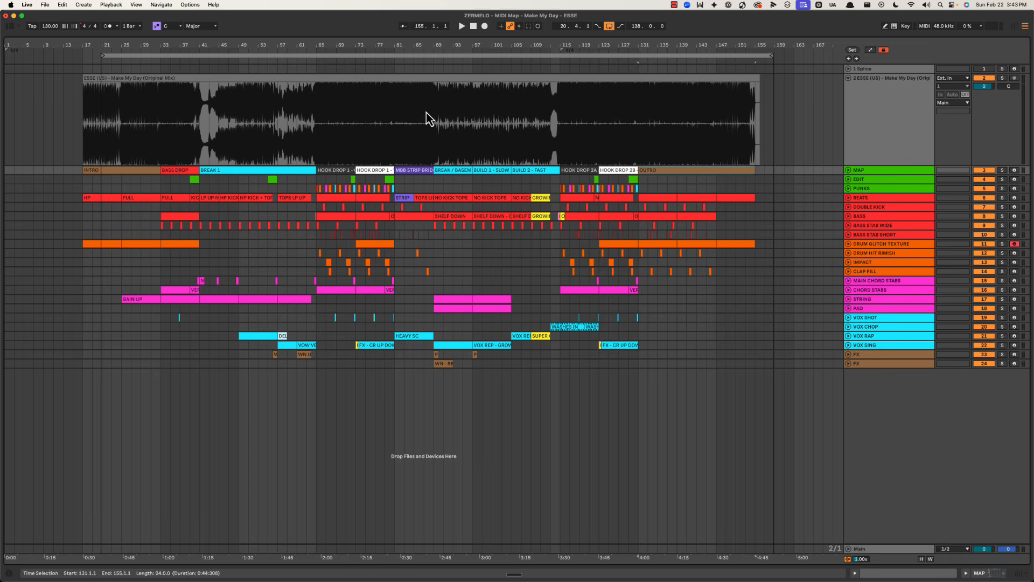
Step: Examine the PUNKS clips across bars 65 to 81 of HOOK DROP 1 and the drum, bass and vocal layers of bars 73 to 81
{"action": "left_click_drag", "start_coordinate": [338, 43], "coordinate": [336, 59]}
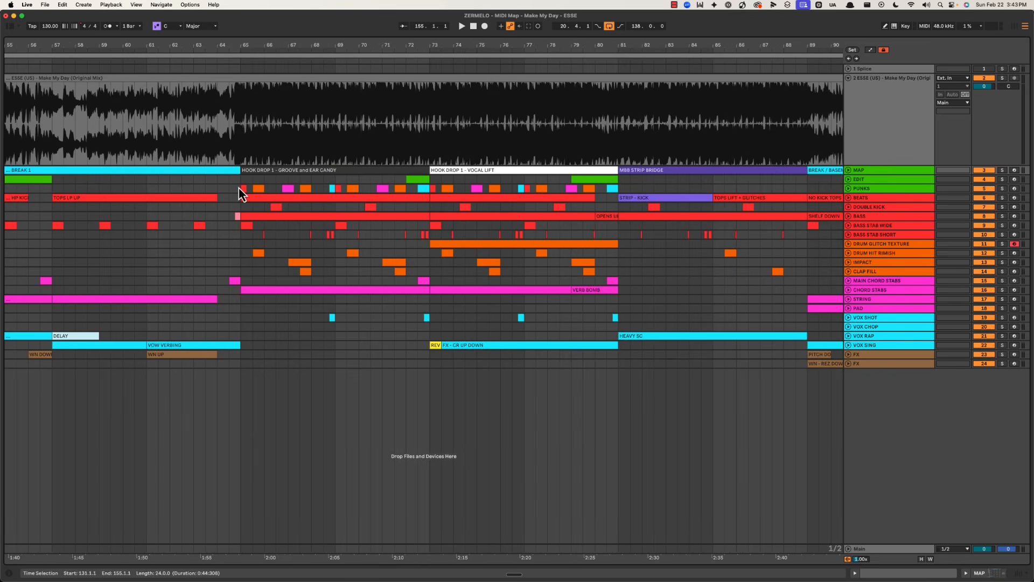
{"action": "left_click_drag", "start_coordinate": [239, 188], "coordinate": [622, 192]}
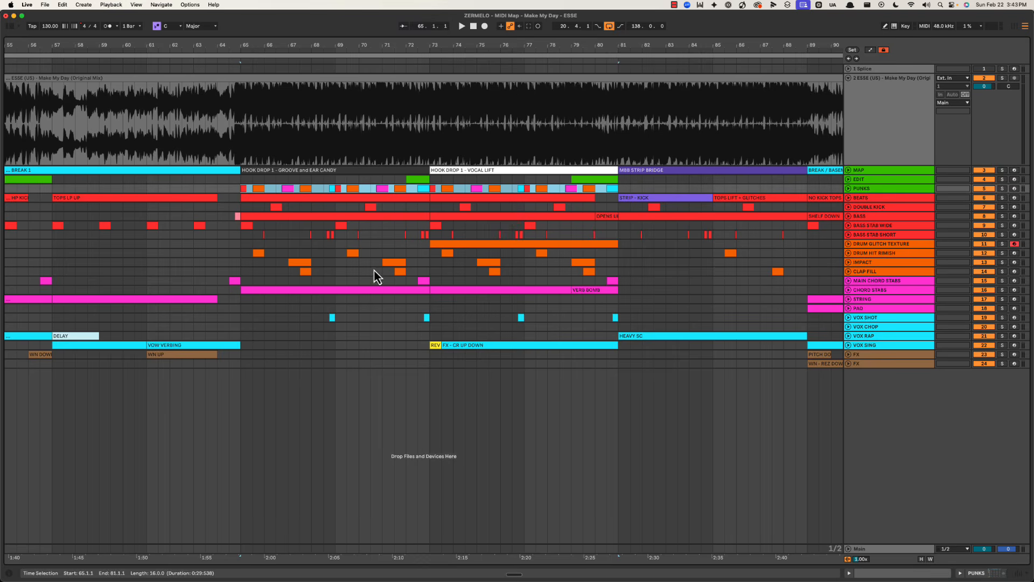
{"action": "left_click_drag", "start_coordinate": [436, 179], "coordinate": [612, 191]}
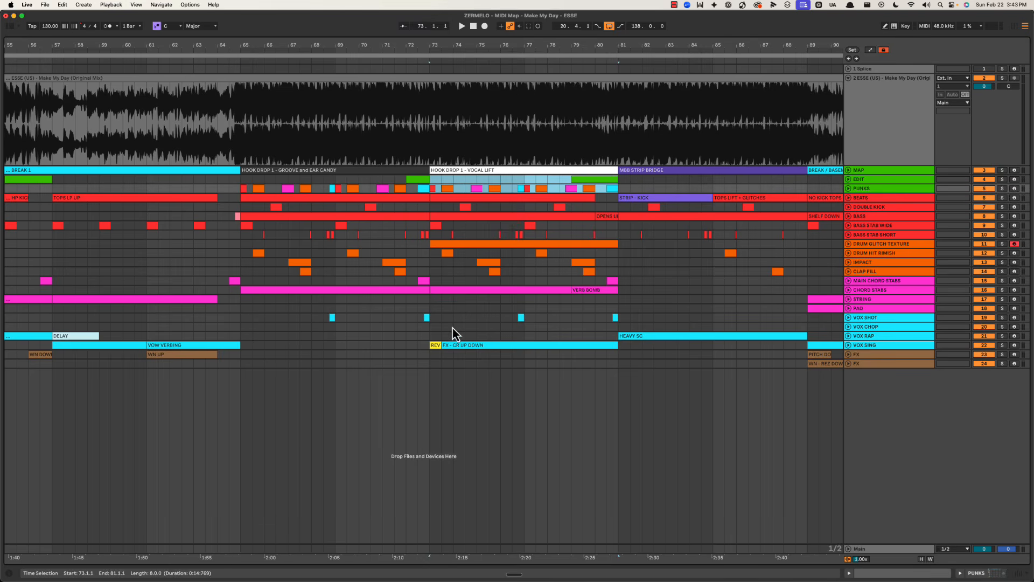
{"action": "left_click_drag", "start_coordinate": [453, 328], "coordinate": [618, 351]}
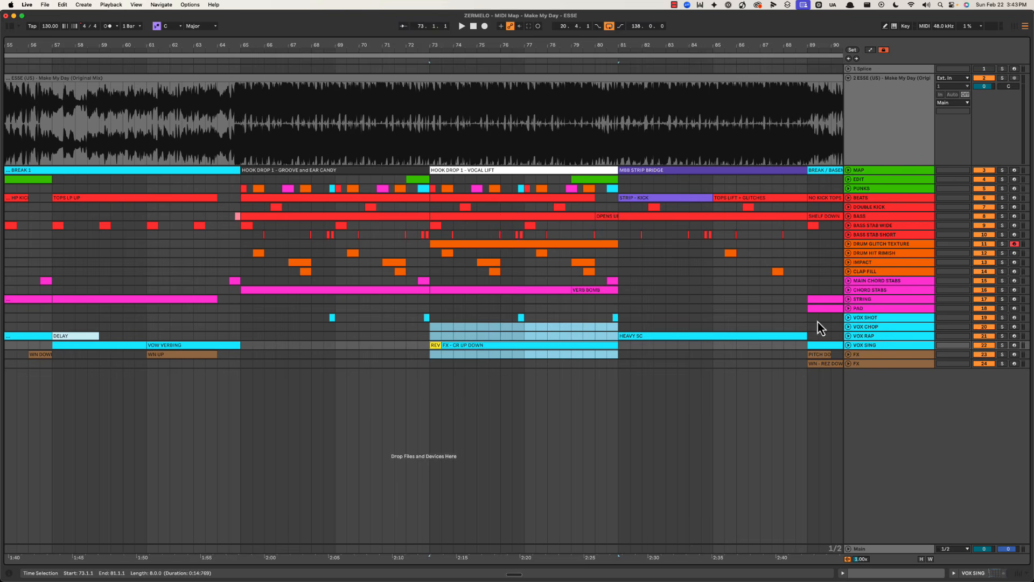
{"action": "left_click_drag", "start_coordinate": [432, 183], "coordinate": [624, 253]}
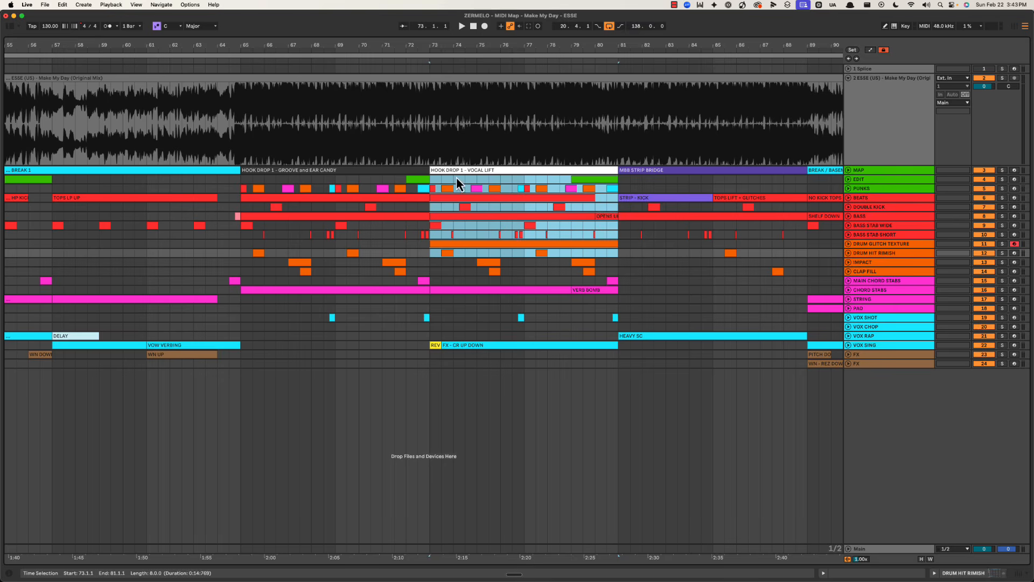
{"action": "left_click_drag", "start_coordinate": [466, 179], "coordinate": [532, 192]}
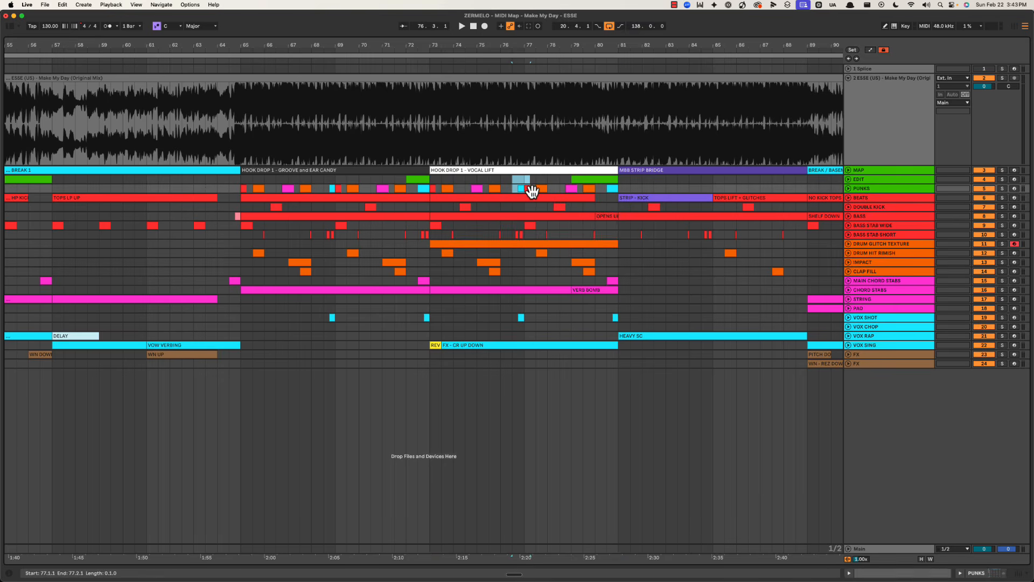
{"action": "left_click", "coordinate": [470, 182]}
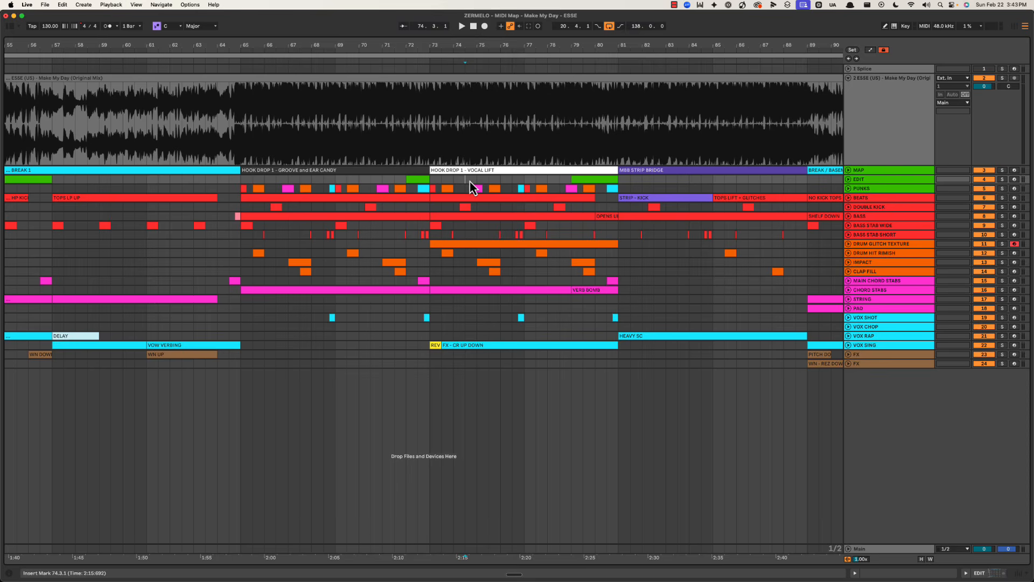
Step: Compare the vocal and FX tracks with the drum and bass tracks in the HOOK DROP 1 - VOCAL LIFT section, bars 73 to 81
{"action": "scroll", "coordinate": [469, 182], "scroll_direction": "right", "scroll_amount": 5}
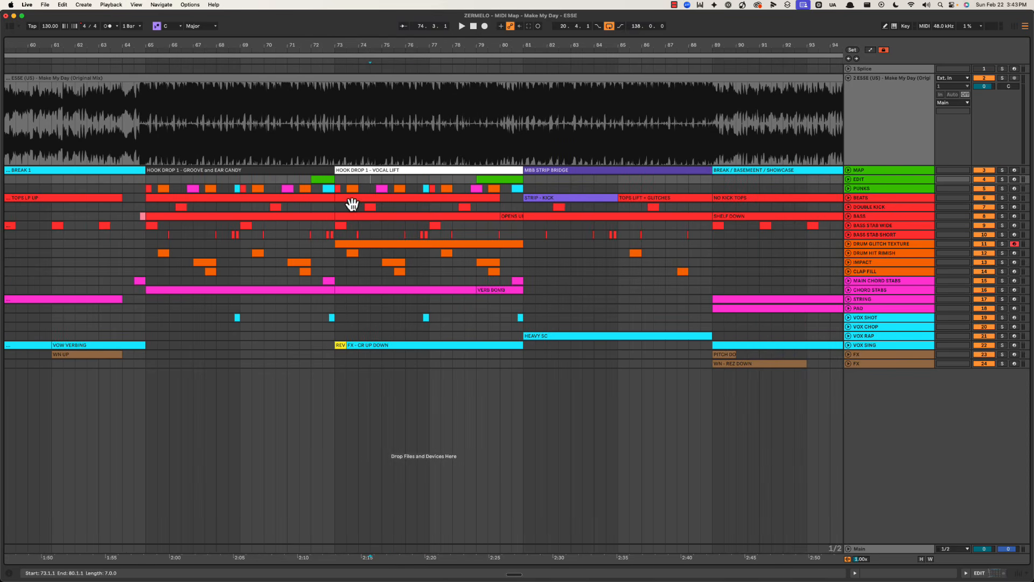
{"action": "left_click_drag", "start_coordinate": [336, 322], "coordinate": [380, 308]}
{"action": "left_click", "coordinate": [523, 356], "text": "shift"}
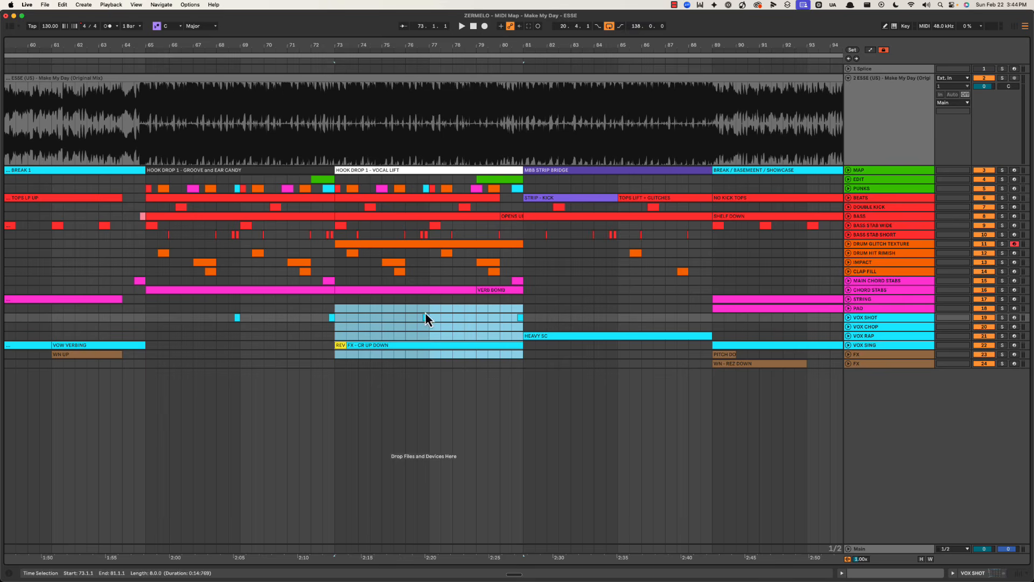
{"action": "left_click", "coordinate": [488, 263], "text": "shift"}
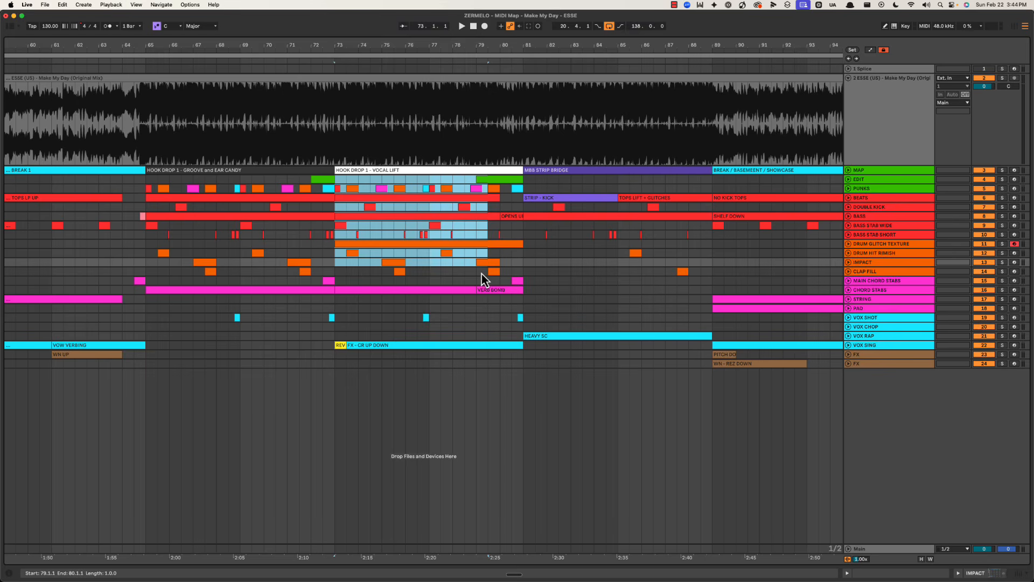
{"action": "left_click_drag", "start_coordinate": [339, 307], "coordinate": [525, 366]}
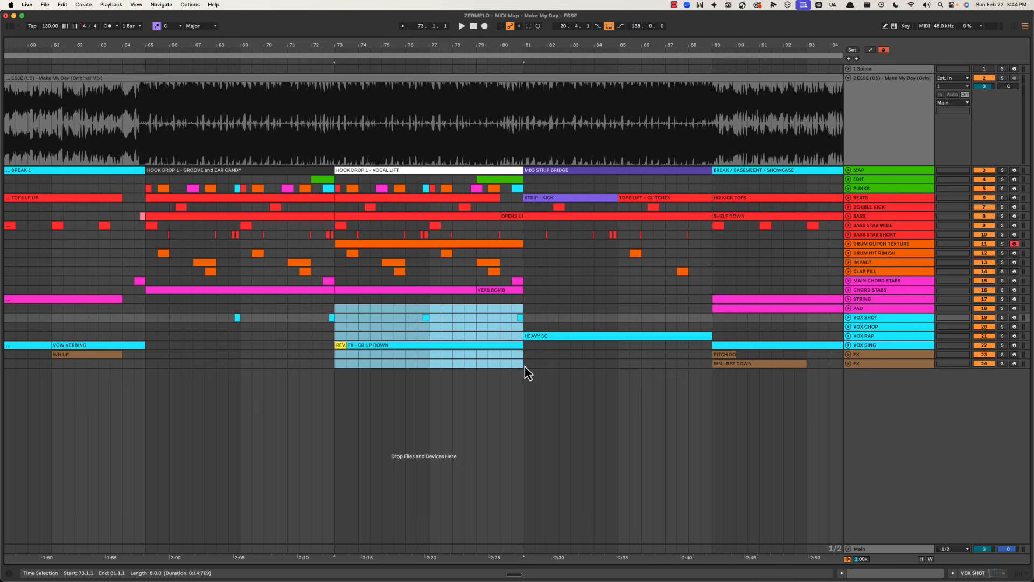
{"action": "left_click_drag", "start_coordinate": [335, 329], "coordinate": [522, 367]}
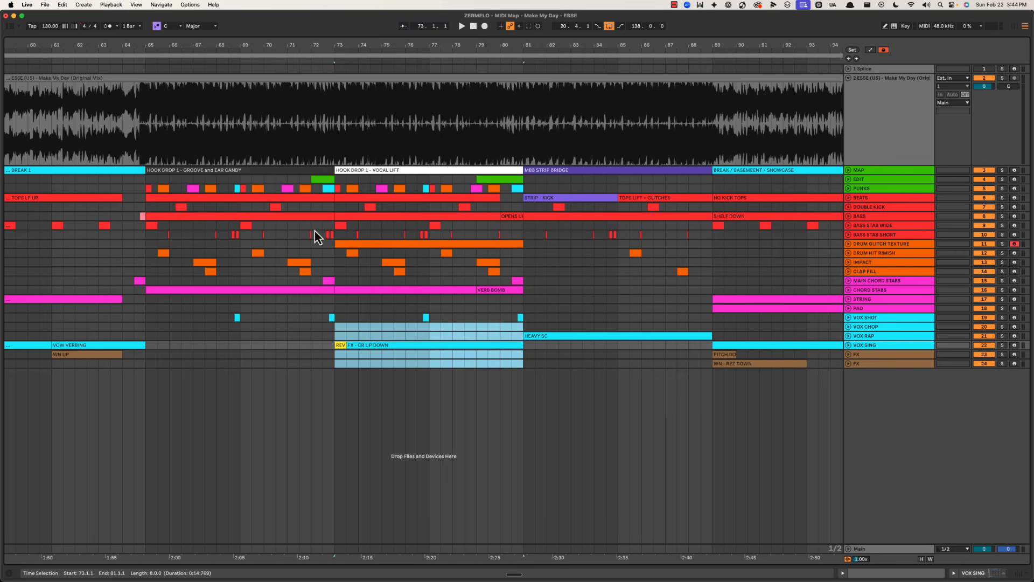
{"action": "left_click_drag", "start_coordinate": [339, 268], "coordinate": [522, 183]}
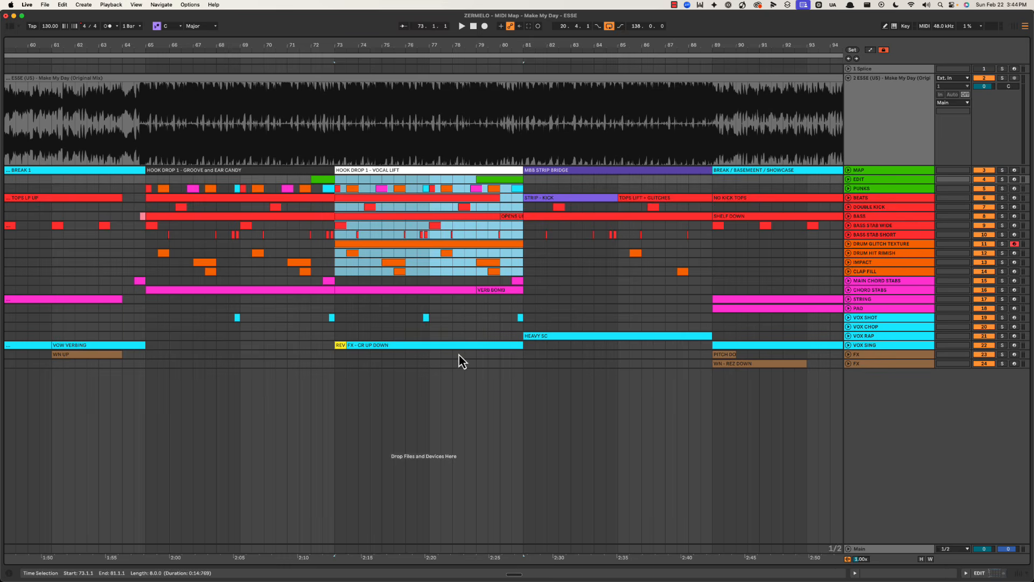
Step: Examine one-bar slices across the tracks of the VOCAL LIFT section, starting at 76.3, 78.3 and bar 80
{"action": "left_click", "coordinate": [418, 299]}
{"action": "scroll", "coordinate": [445, 237], "scroll_direction": "right", "scroll_amount": 5}
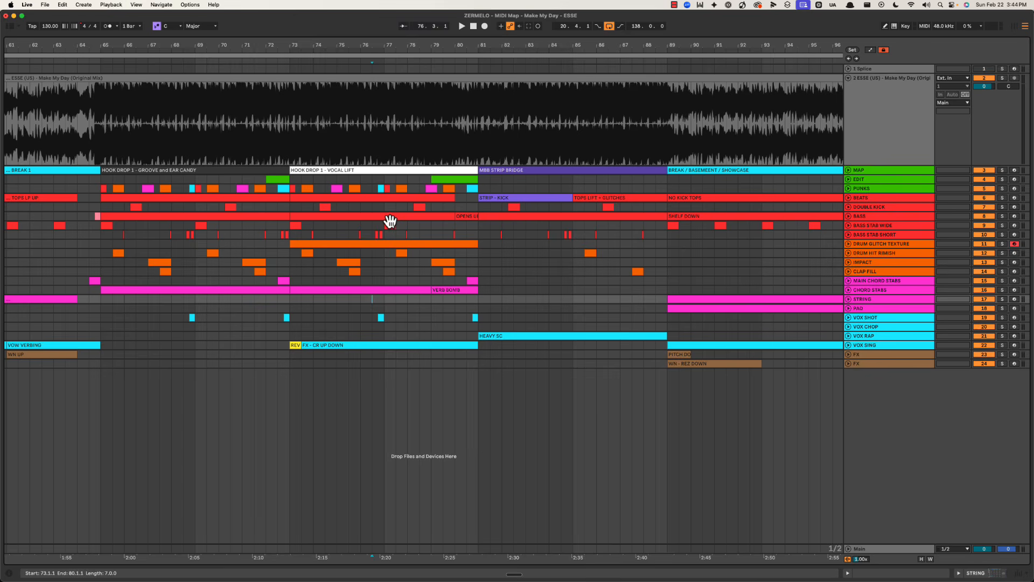
{"action": "left_click_drag", "start_coordinate": [366, 190], "coordinate": [386, 382]}
{"action": "left_click_drag", "start_coordinate": [457, 193], "coordinate": [480, 364]}
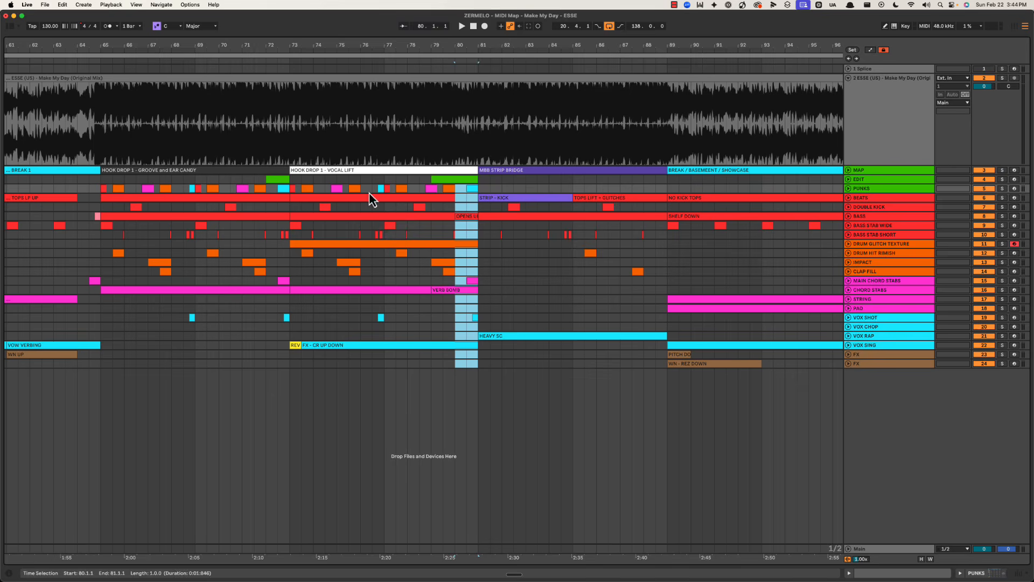
{"action": "left_click_drag", "start_coordinate": [372, 190], "coordinate": [399, 366]}
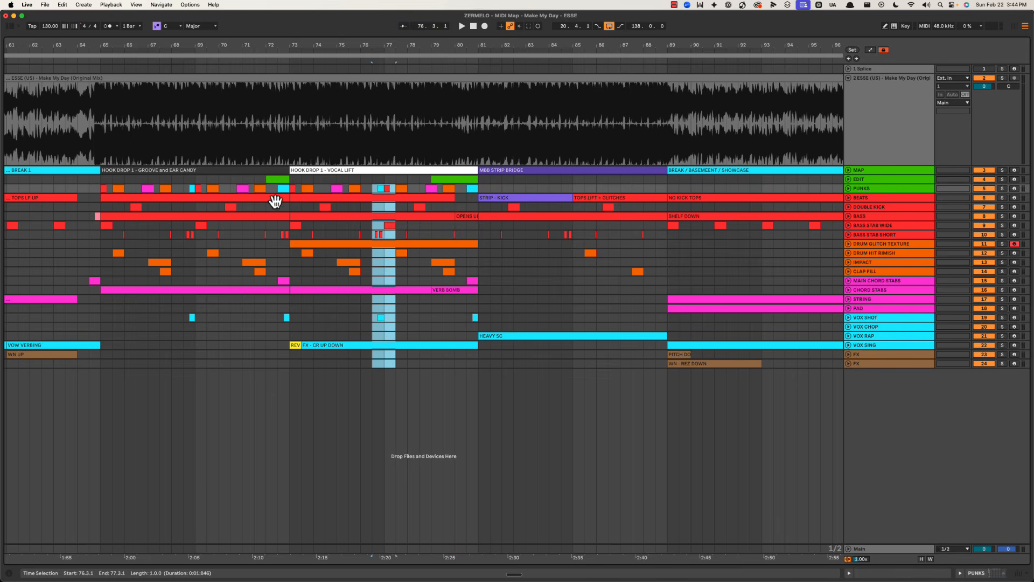
{"action": "left_click", "coordinate": [419, 197]}
{"action": "left_click_drag", "start_coordinate": [419, 196], "coordinate": [444, 351]}
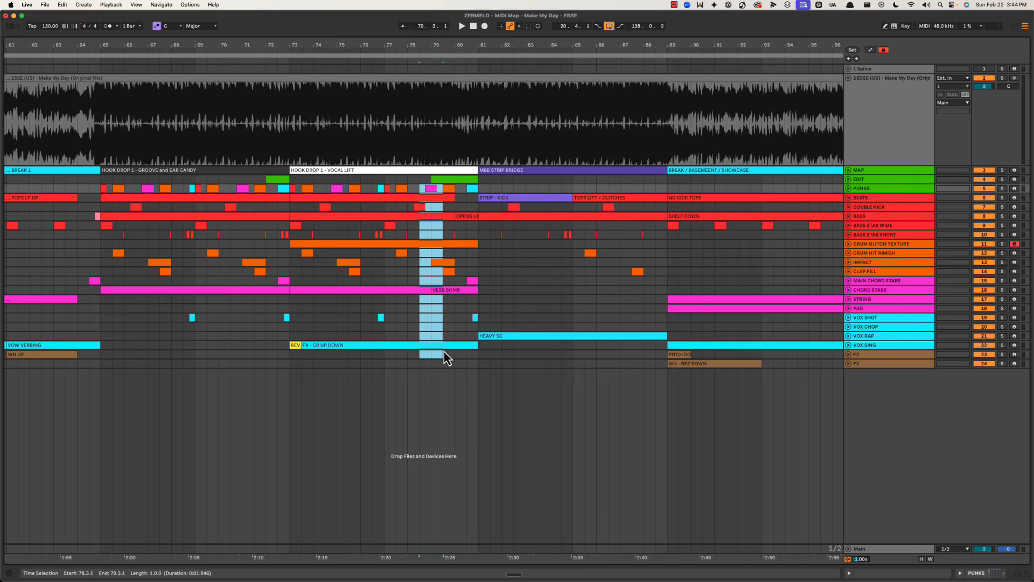
{"action": "left_click", "coordinate": [441, 367]}
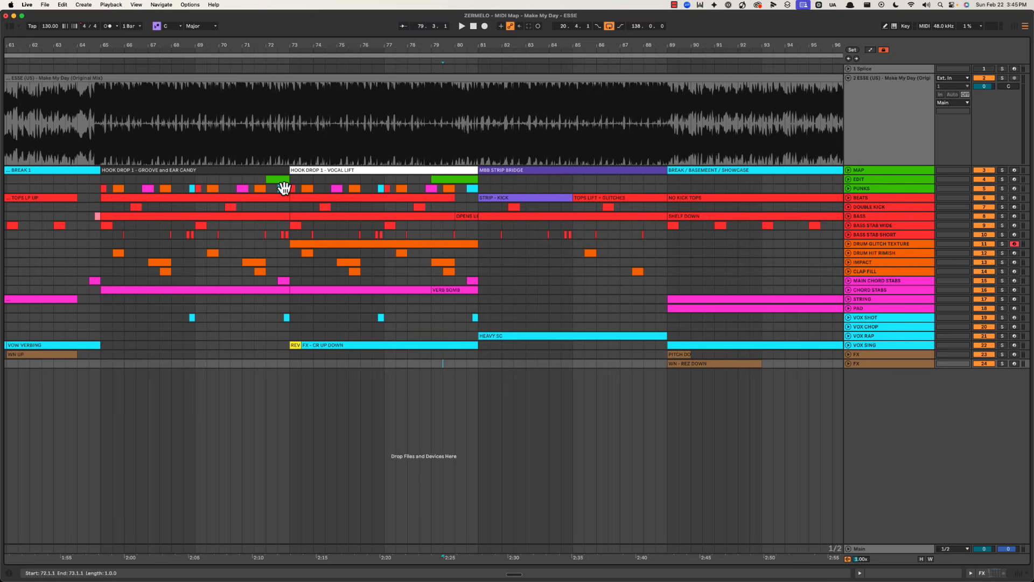
Step: Examine the stacked layers from EDIT down to VOX SHOT across both halves of HOOK DROP 1, bars 65 to 81
{"action": "left_click_drag", "start_coordinate": [296, 184], "coordinate": [480, 356]}
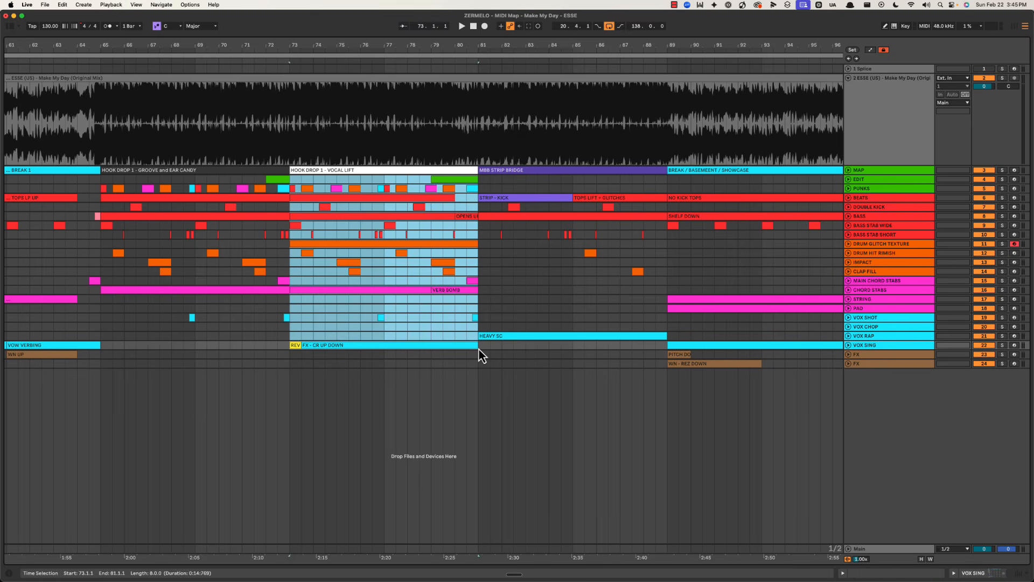
{"action": "left_click_drag", "start_coordinate": [102, 182], "coordinate": [479, 264]}
{"action": "left_click", "coordinate": [477, 269]}
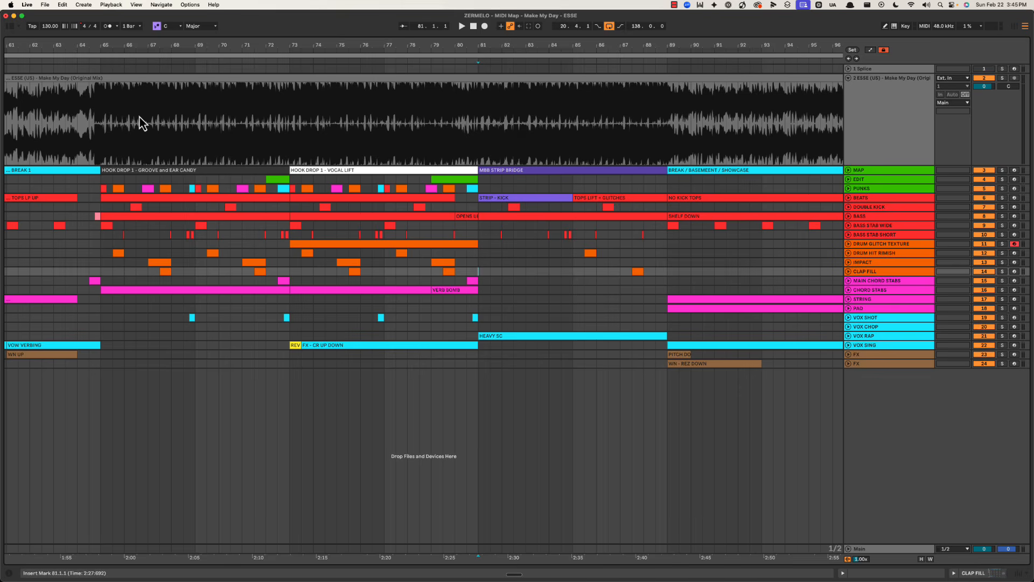
{"action": "left_click_drag", "start_coordinate": [99, 187], "coordinate": [420, 301]}
{"action": "left_click", "coordinate": [476, 318], "text": "shift"}
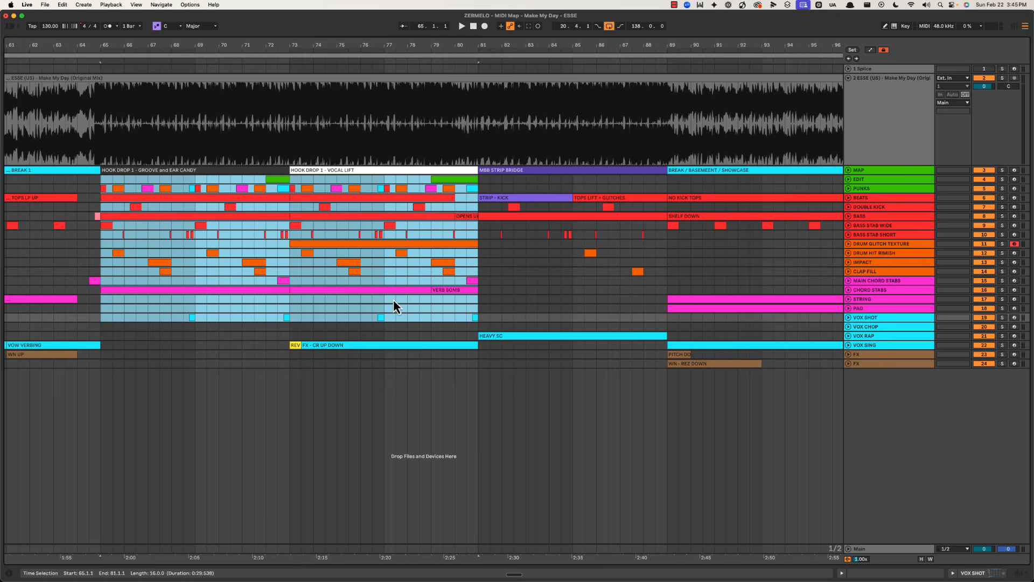
Step: Examine the layers of HOOK DROP 1 - VOCAL LIFT across bars 73 to 81, and the whole HOOK DROP 1 stack
{"action": "left_click_drag", "start_coordinate": [294, 180], "coordinate": [475, 349]}
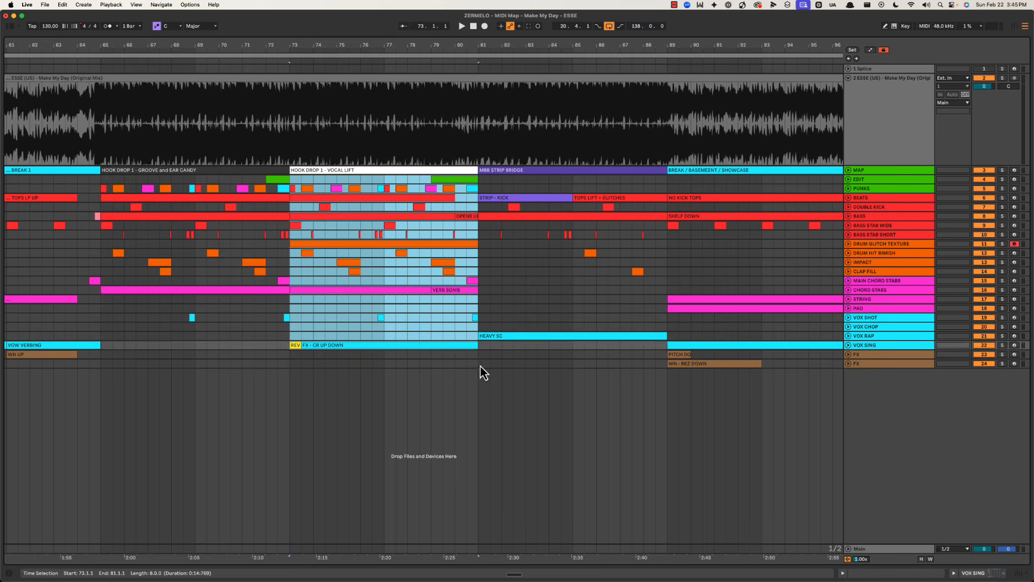
{"action": "left_click", "coordinate": [481, 366]}
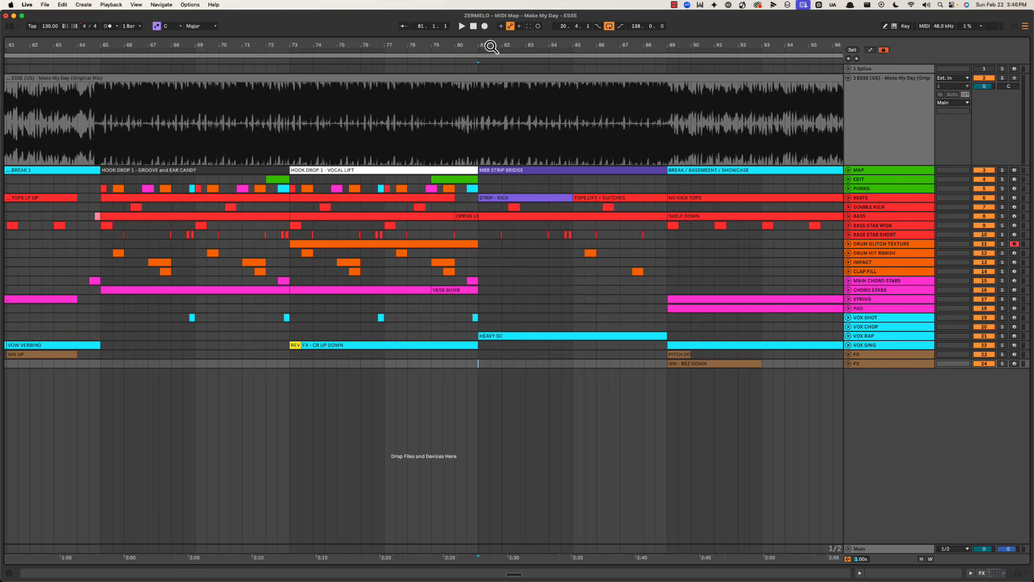
{"action": "left_click_drag", "start_coordinate": [489, 46], "coordinate": [487, 43]}
{"action": "left_click_drag", "start_coordinate": [316, 181], "coordinate": [396, 363]}
{"action": "left_click", "coordinate": [395, 363]}
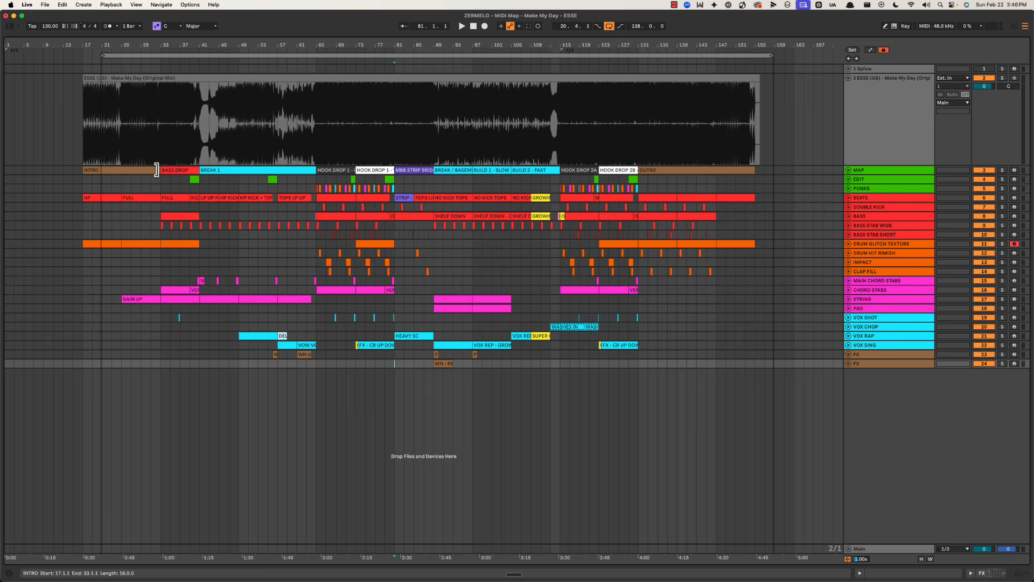
Step: Examine how the layers build through BREAK 1, section by section, from bars 41 to 49, 49 to 57 and 57 to 65
{"action": "left_click", "coordinate": [189, 171]}
{"action": "left_click_drag", "start_coordinate": [205, 186], "coordinate": [204, 326]}
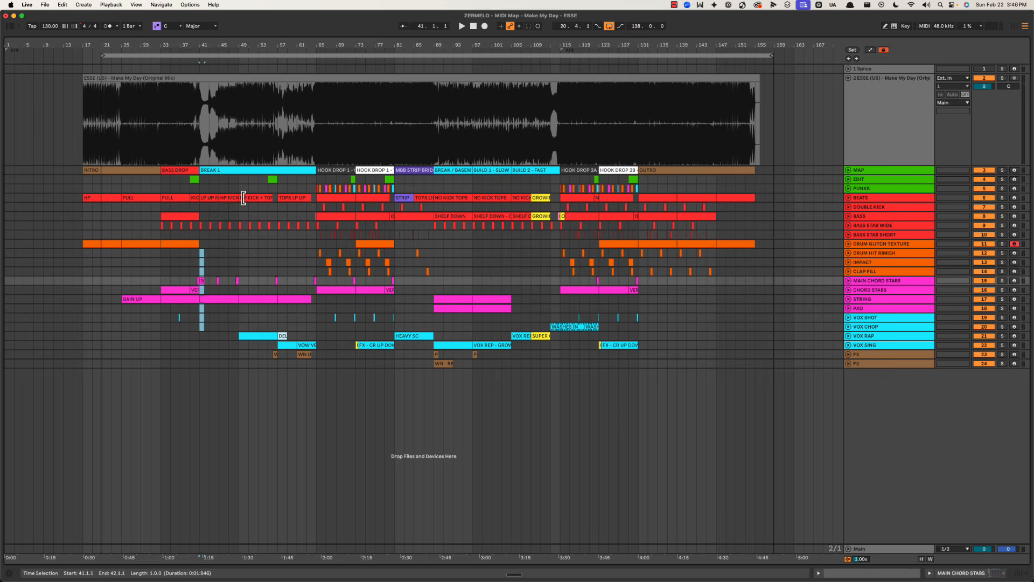
{"action": "left_click_drag", "start_coordinate": [240, 186], "coordinate": [272, 353]}
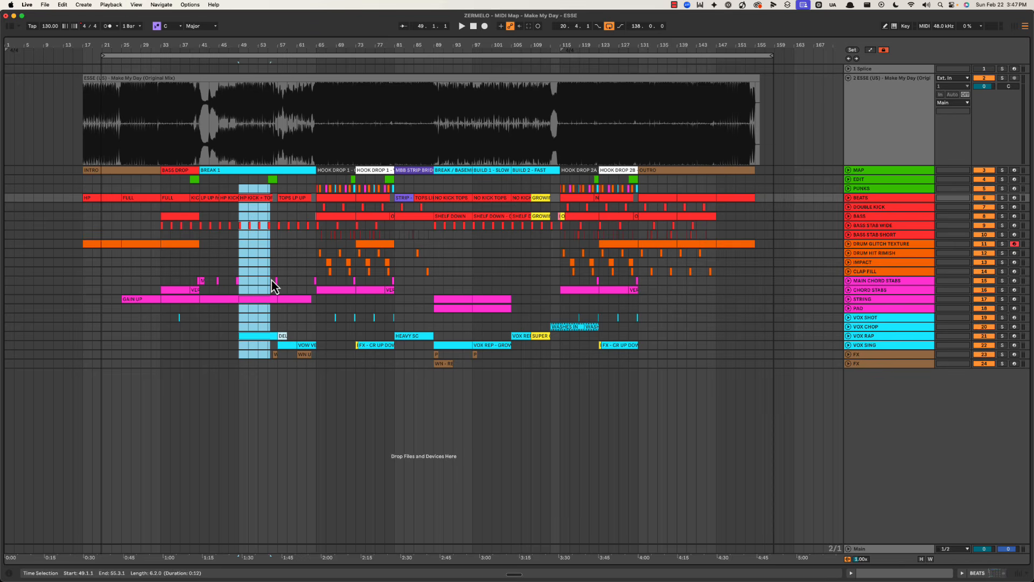
{"action": "left_click", "coordinate": [246, 191]}
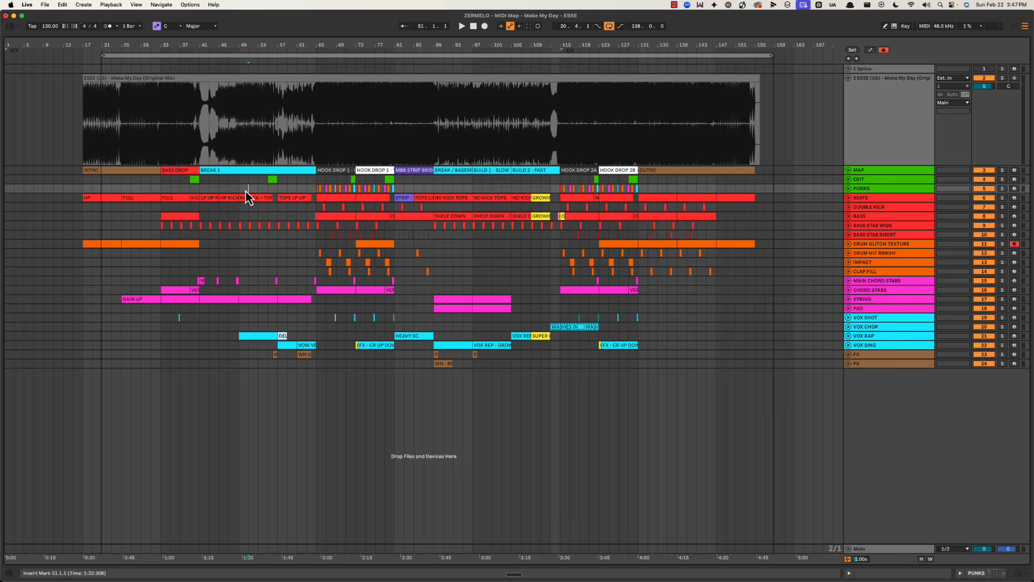
{"action": "left_click", "coordinate": [240, 190]}
{"action": "left_click_drag", "start_coordinate": [200, 189], "coordinate": [239, 311]}
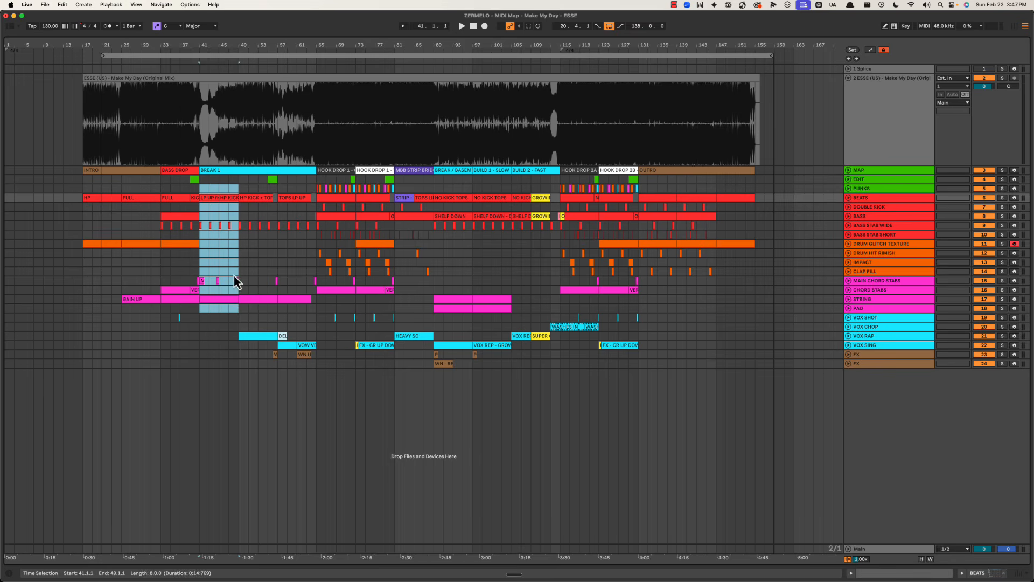
{"action": "left_click_drag", "start_coordinate": [240, 200], "coordinate": [288, 373]}
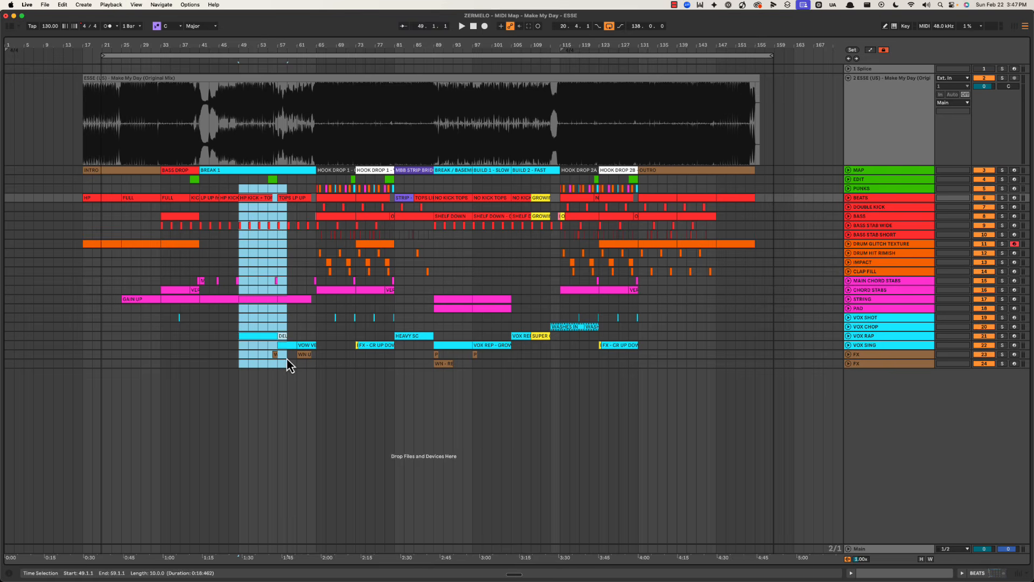
{"action": "left_click_drag", "start_coordinate": [281, 188], "coordinate": [319, 381]}
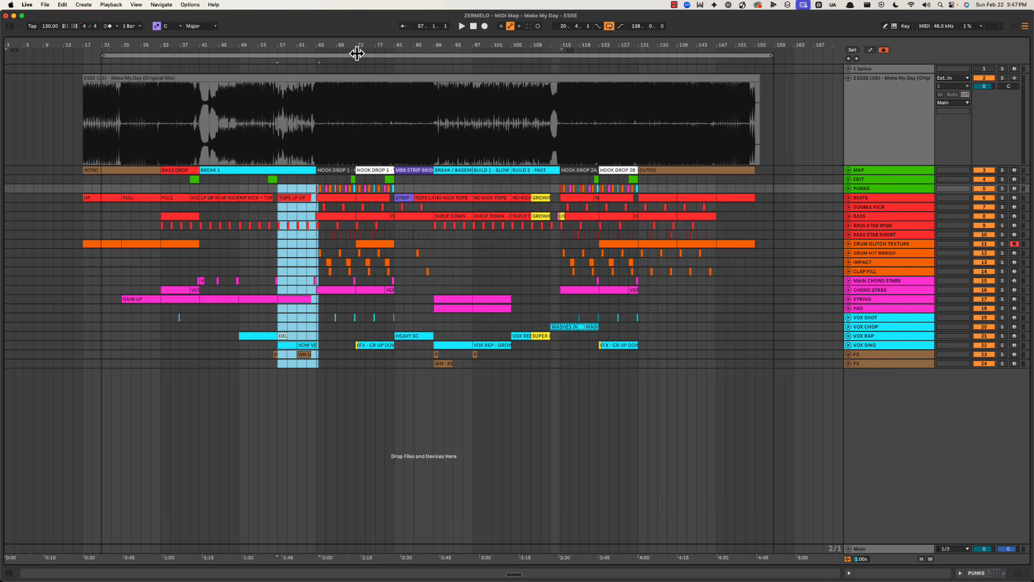
Step: Compare the full HOOK DROP 1 stack, bars 65 to 81, with its two eight-bar halves, including the reference waveform
{"action": "left_click_drag", "start_coordinate": [317, 136], "coordinate": [398, 370]}
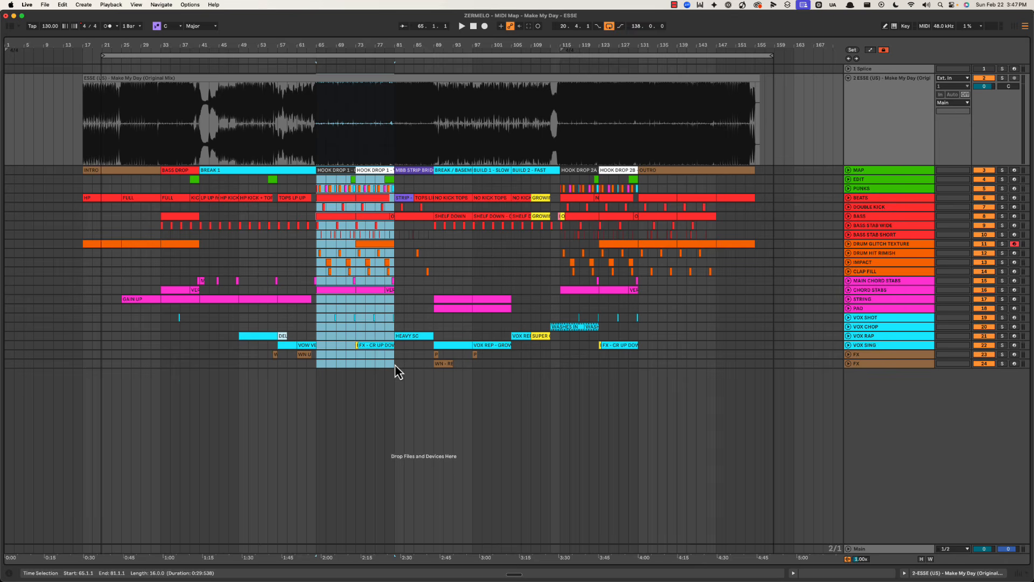
{"action": "left_click", "coordinate": [316, 144]}
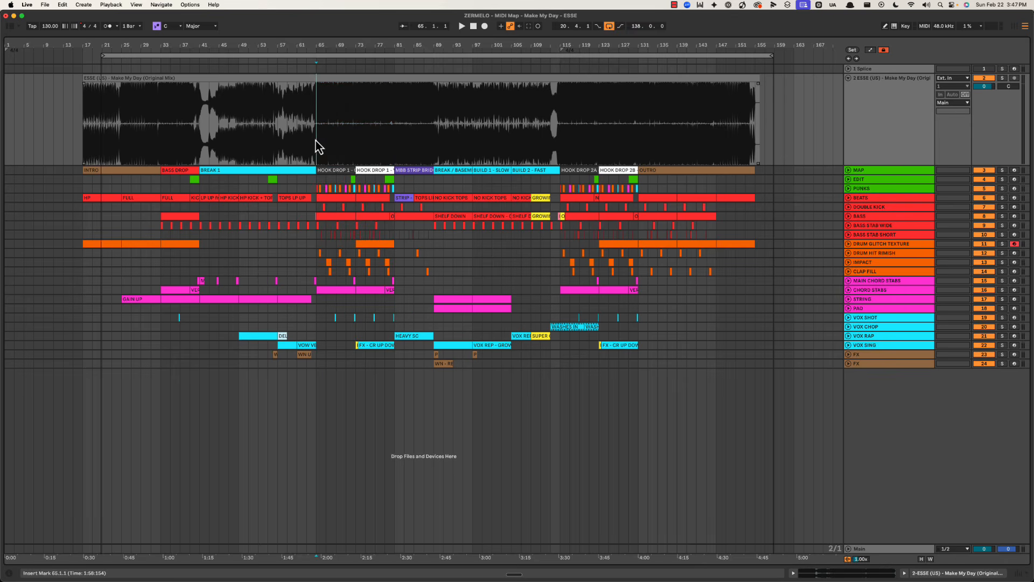
{"action": "left_click_drag", "start_coordinate": [316, 141], "coordinate": [356, 322]}
{"action": "left_click_drag", "start_coordinate": [355, 139], "coordinate": [396, 368]}
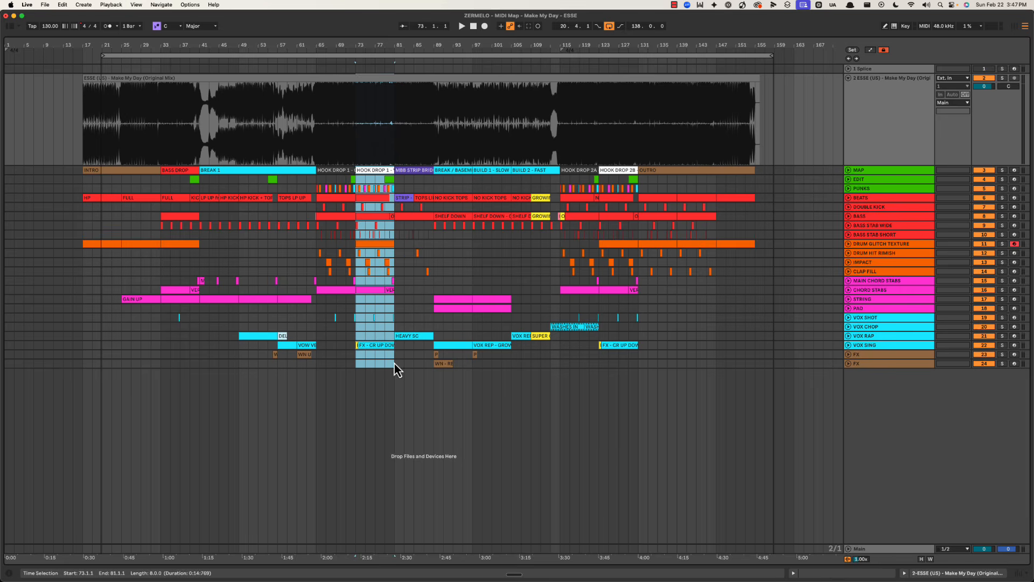
Step: Examine the bridge, break and build layers from bar 81 to 115, and the HOOK DROP 2 stack that follows
{"action": "left_click_drag", "start_coordinate": [399, 139], "coordinate": [560, 420]}
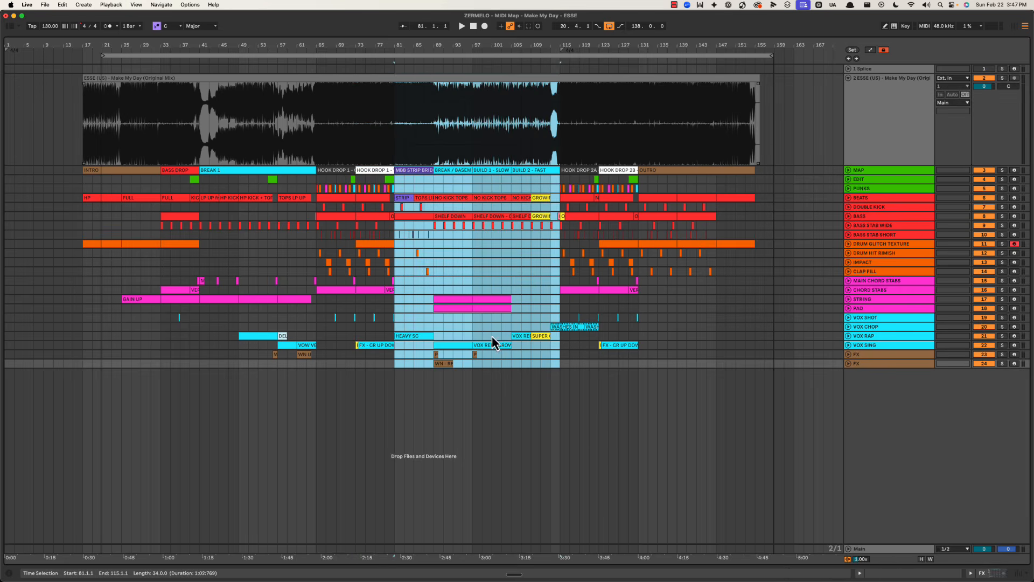
{"action": "left_click", "coordinate": [395, 150]}
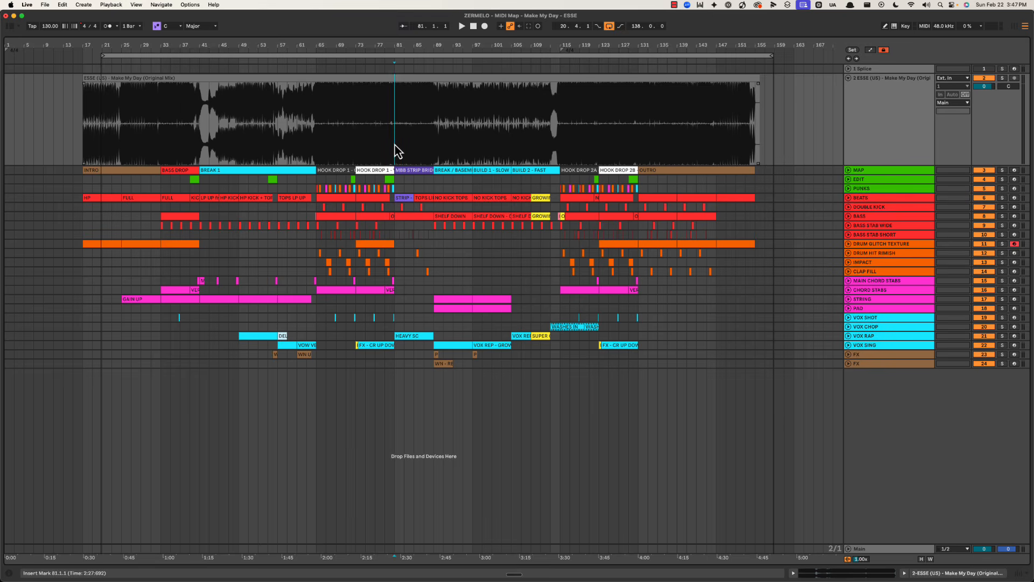
{"action": "left_click_drag", "start_coordinate": [436, 142], "coordinate": [515, 372]}
{"action": "left_click", "coordinate": [471, 135]}
{"action": "left_click_drag", "start_coordinate": [472, 136], "coordinate": [554, 349]}
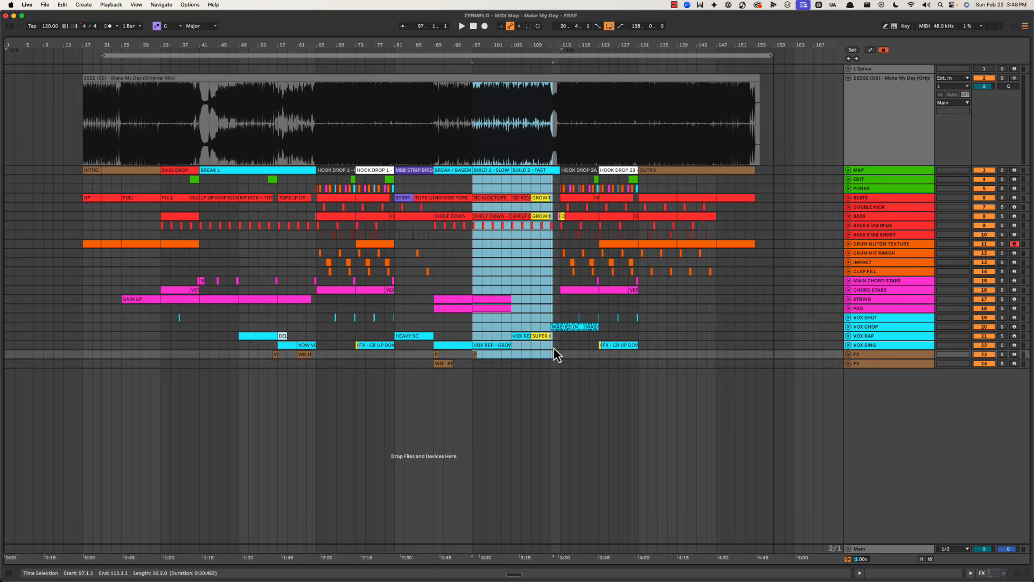
{"action": "left_click_drag", "start_coordinate": [558, 131], "coordinate": [641, 338]}
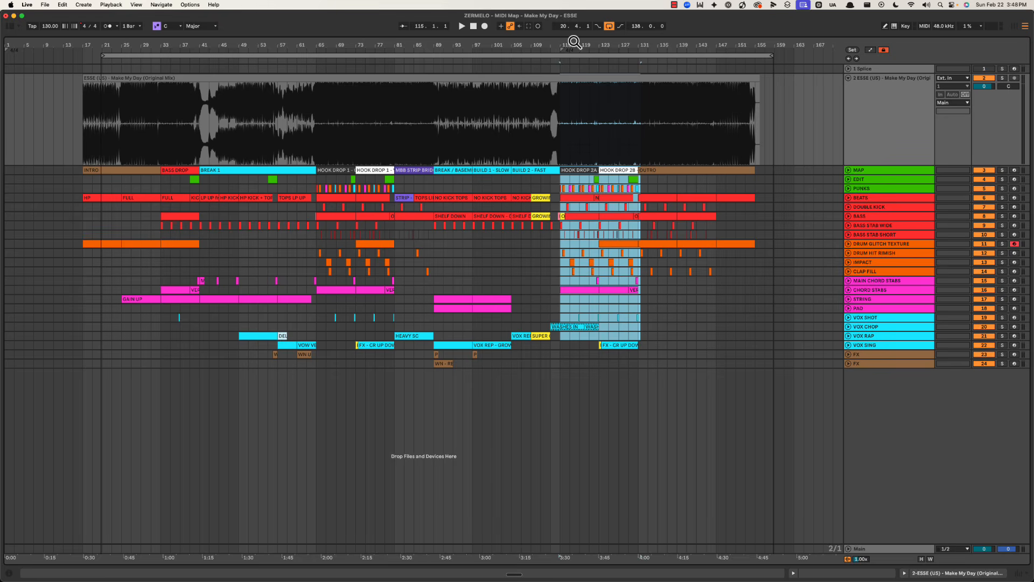
Step: Play the reference track from bar 113 into HOOK DROP 2A and examine the transition around bar 115
{"action": "left_click_drag", "start_coordinate": [574, 46], "coordinate": [490, 43]}
{"action": "left_click", "coordinate": [523, 127]}
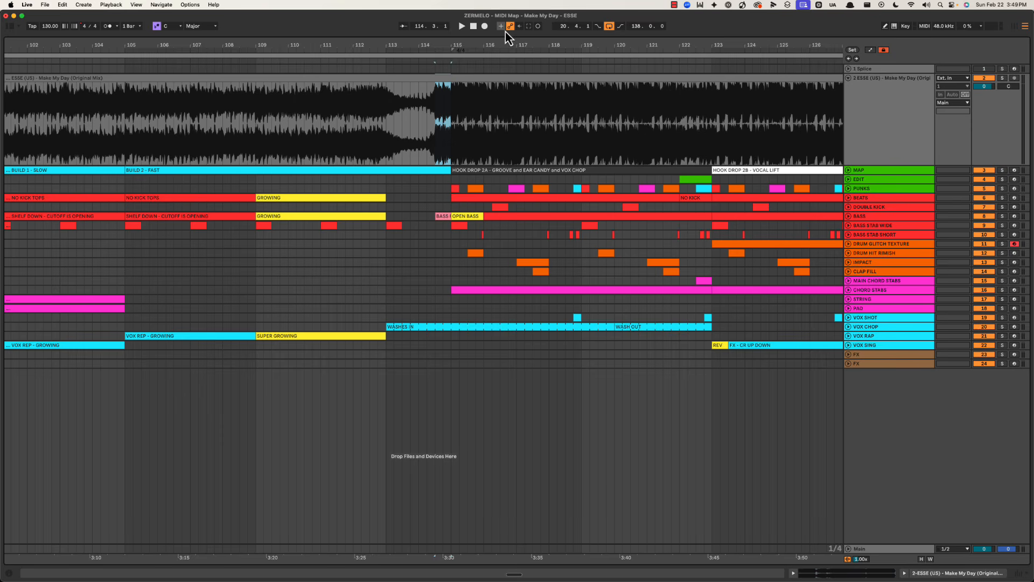
{"action": "left_click", "coordinate": [385, 115]}
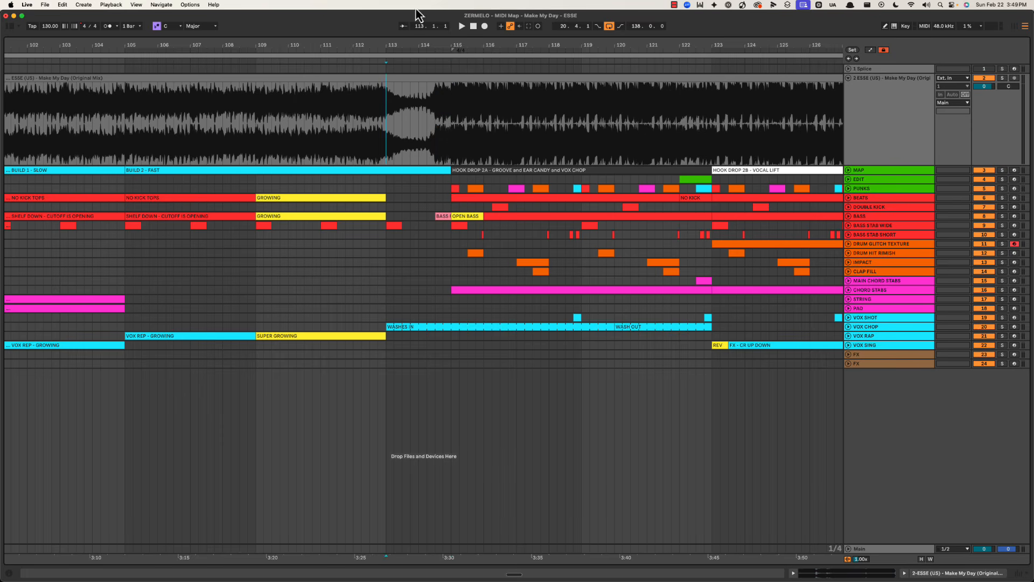
{"action": "left_click_drag", "start_coordinate": [422, 44], "coordinate": [552, 48]}
{"action": "key", "text": "space"}
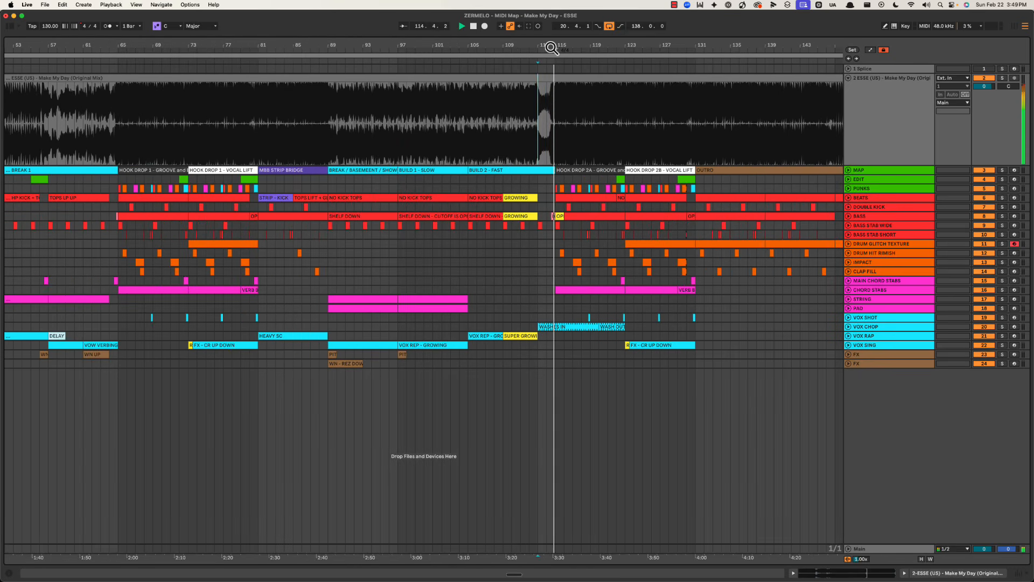
{"action": "left_click_drag", "start_coordinate": [550, 48], "coordinate": [510, 47]}
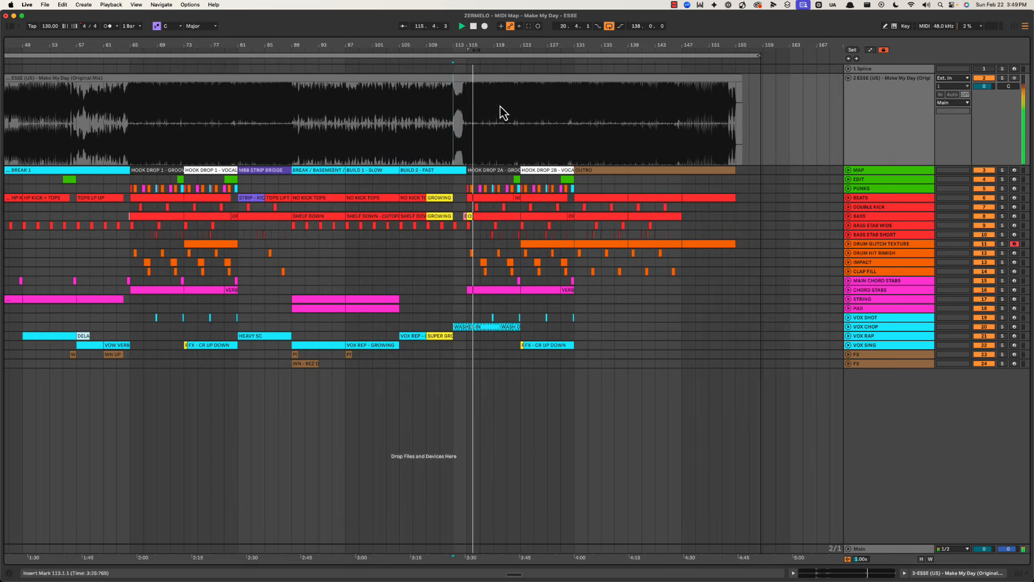
{"action": "left_click_drag", "start_coordinate": [465, 119], "coordinate": [508, 114]}
{"action": "key", "text": "space"}
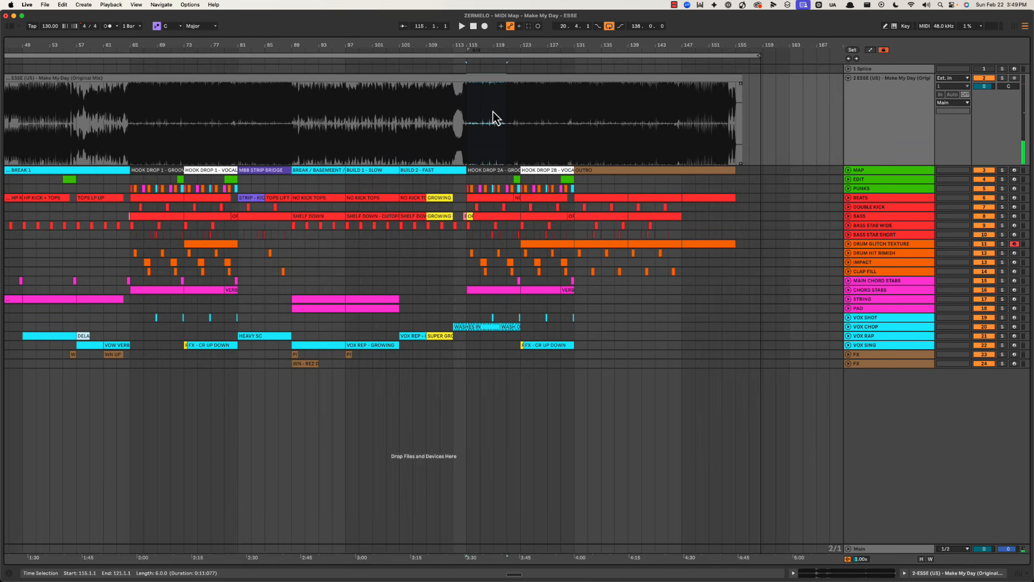
{"action": "left_click", "coordinate": [466, 114]}
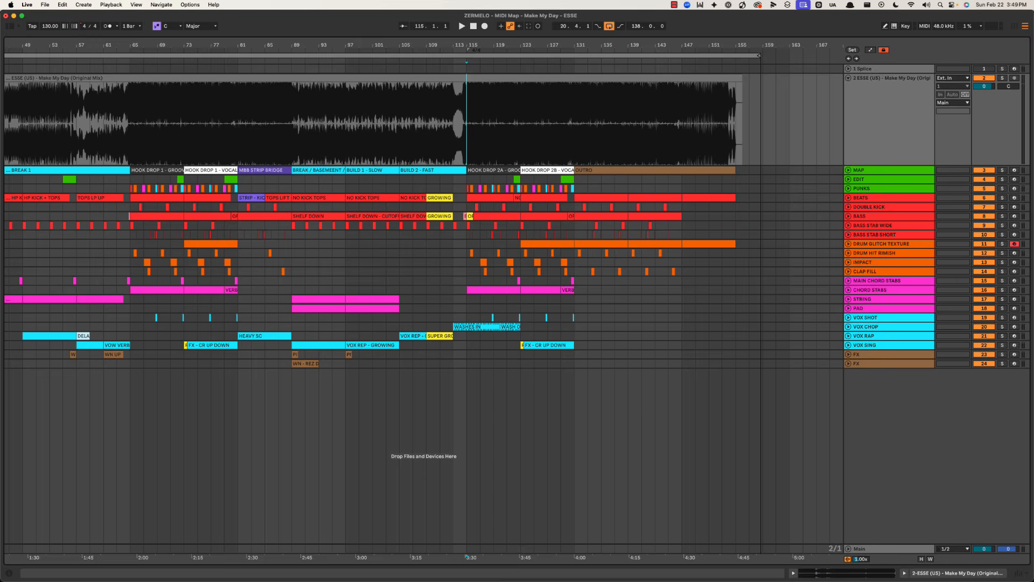
Step: Switch to Music, listen to several points in LEFT TO RIGHT (Extended Mix), and return to Ableton Live
{"action": "key", "text": "super+Tab"}
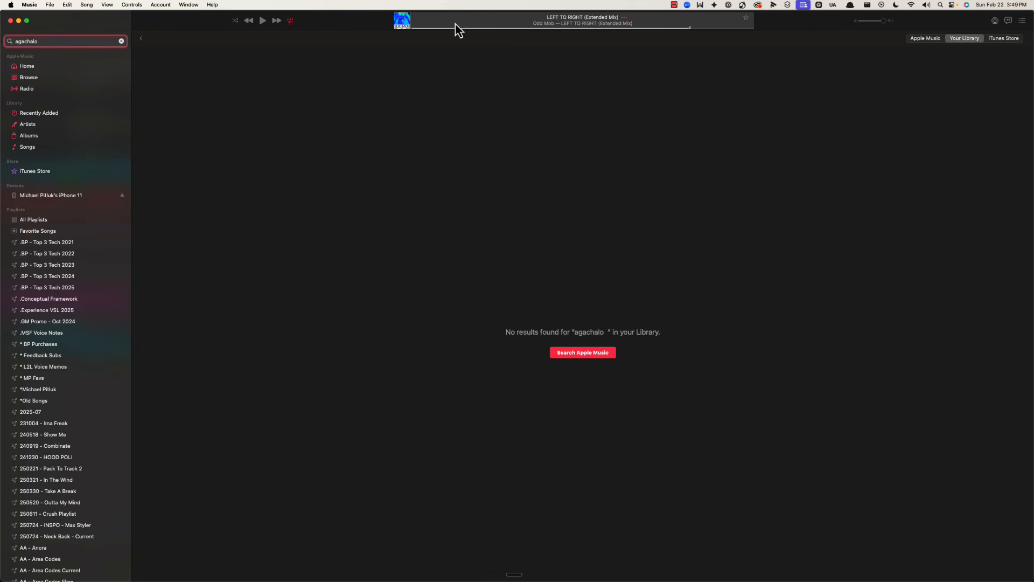
{"action": "left_click", "coordinate": [528, 28]}
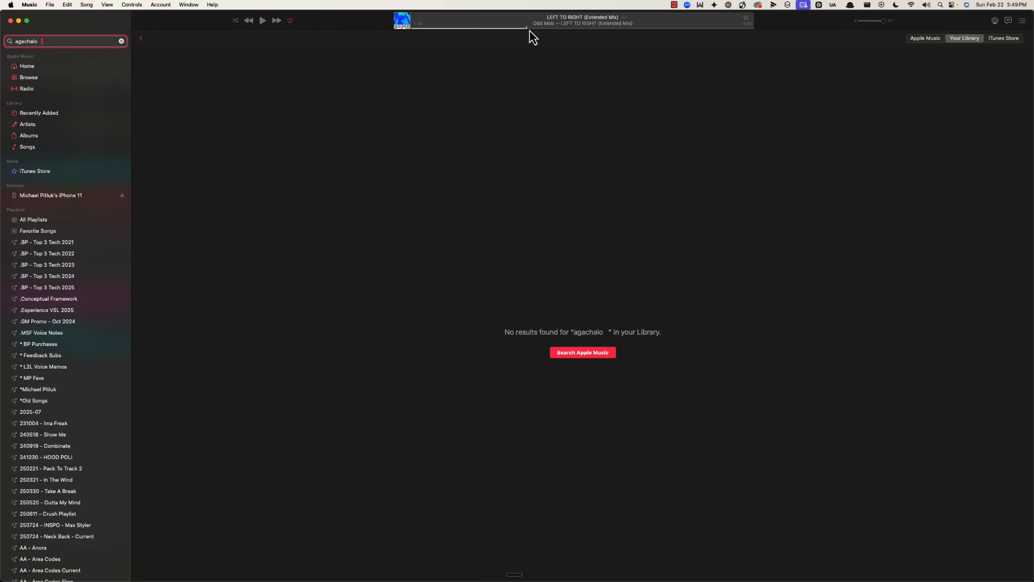
{"action": "left_click", "coordinate": [533, 28]}
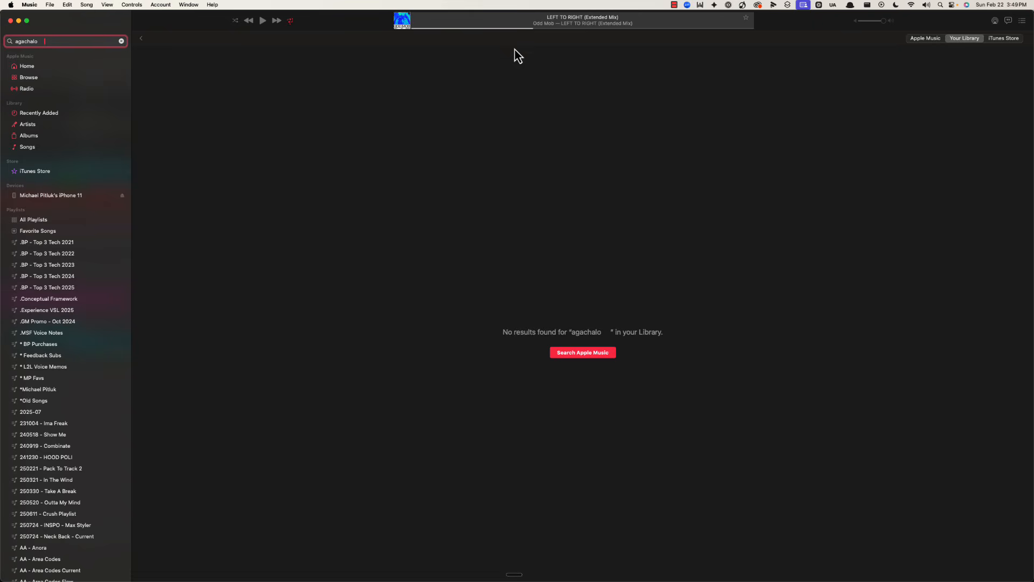
{"action": "left_click", "coordinate": [263, 21]}
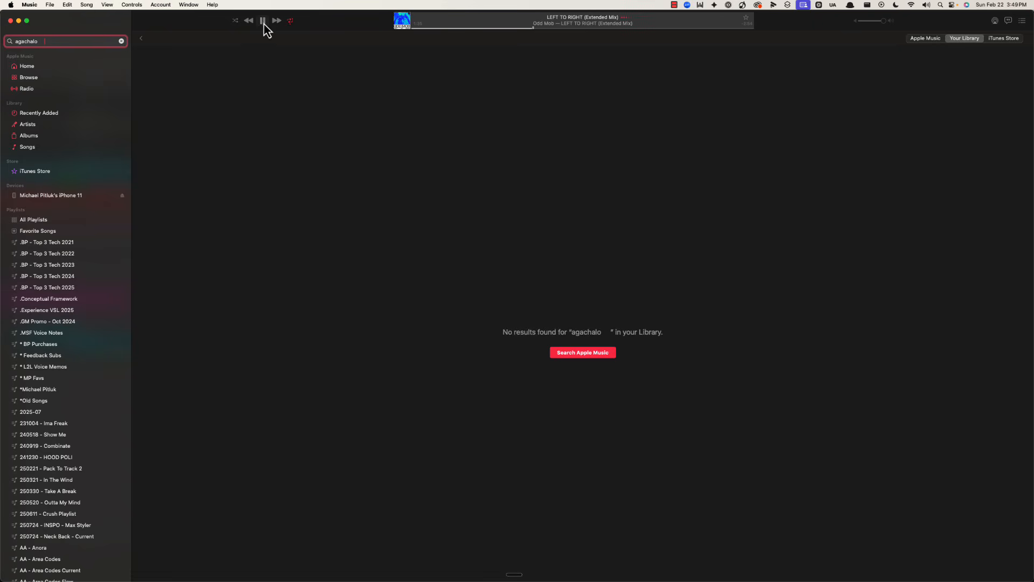
{"action": "left_click", "coordinate": [541, 29]}
{"action": "left_click", "coordinate": [557, 30]}
{"action": "key", "text": "super+Tab"}
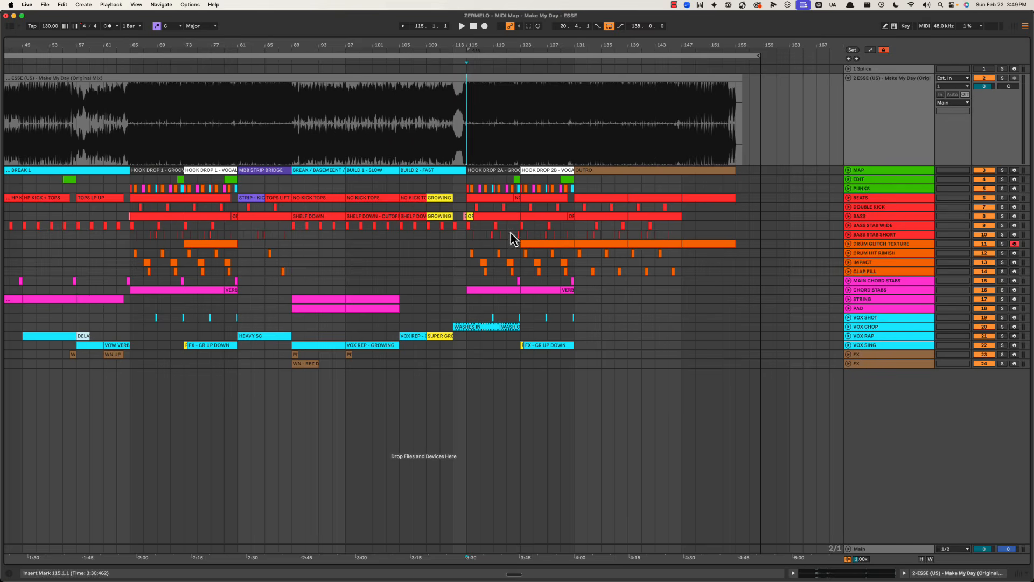
Step: Examine the stretch from MBB STRIP BRIDGE through BUILD 2 - FAST, bars 81 to 113, and its break section at bars 89 to 97
{"action": "left_click_drag", "start_coordinate": [508, 41], "coordinate": [403, 52]}
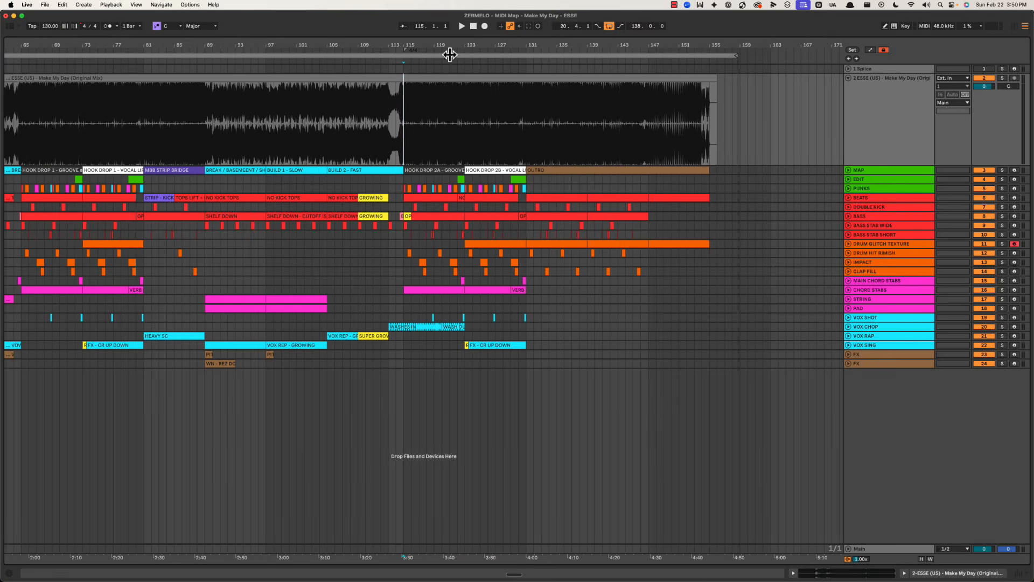
{"action": "left_click_drag", "start_coordinate": [331, 41], "coordinate": [429, 44]}
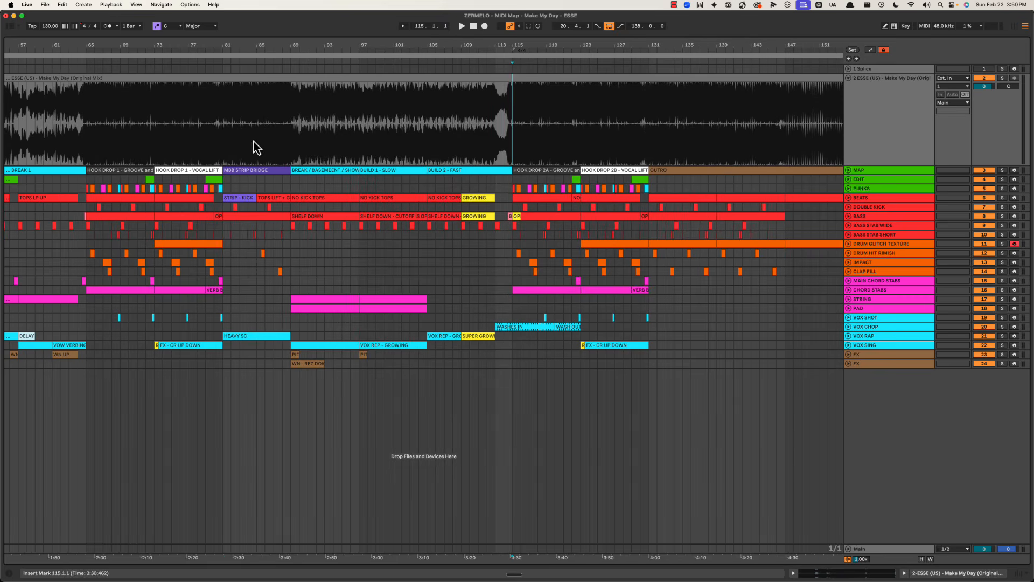
{"action": "left_click_drag", "start_coordinate": [222, 138], "coordinate": [508, 147]}
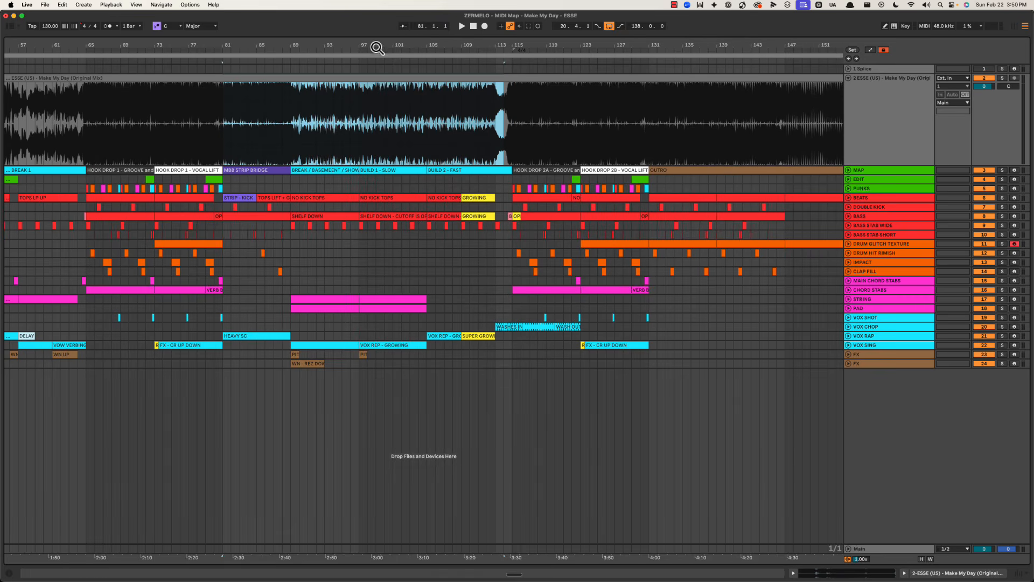
{"action": "left_click_drag", "start_coordinate": [377, 47], "coordinate": [377, 47]}
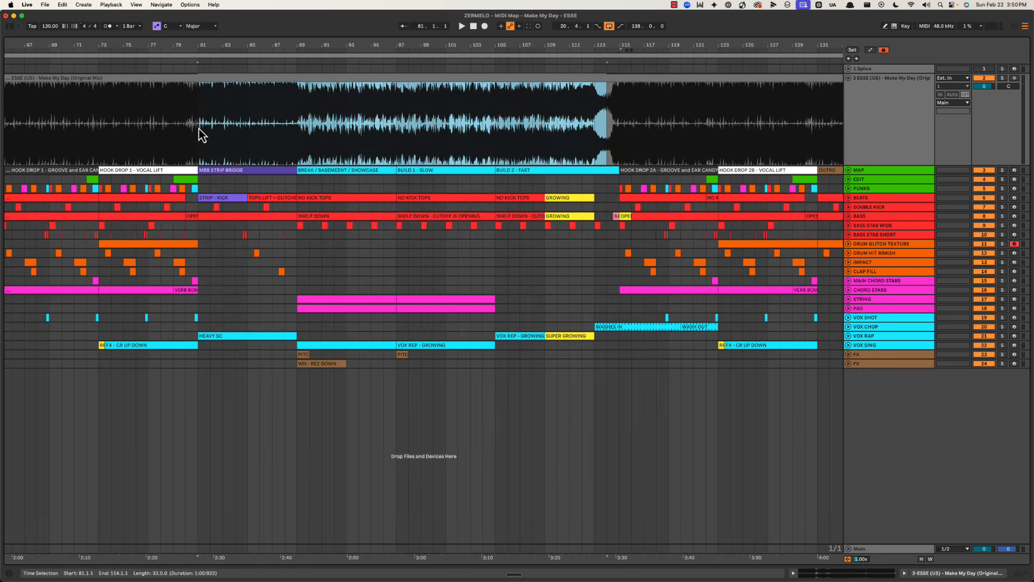
{"action": "left_click_drag", "start_coordinate": [198, 129], "coordinate": [595, 373]}
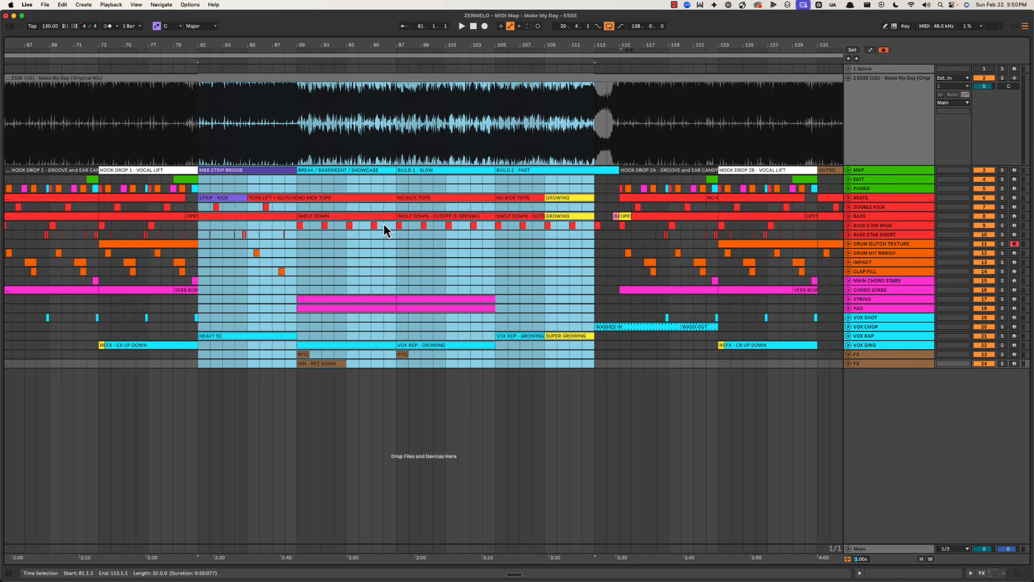
{"action": "left_click_drag", "start_coordinate": [194, 128], "coordinate": [401, 129]}
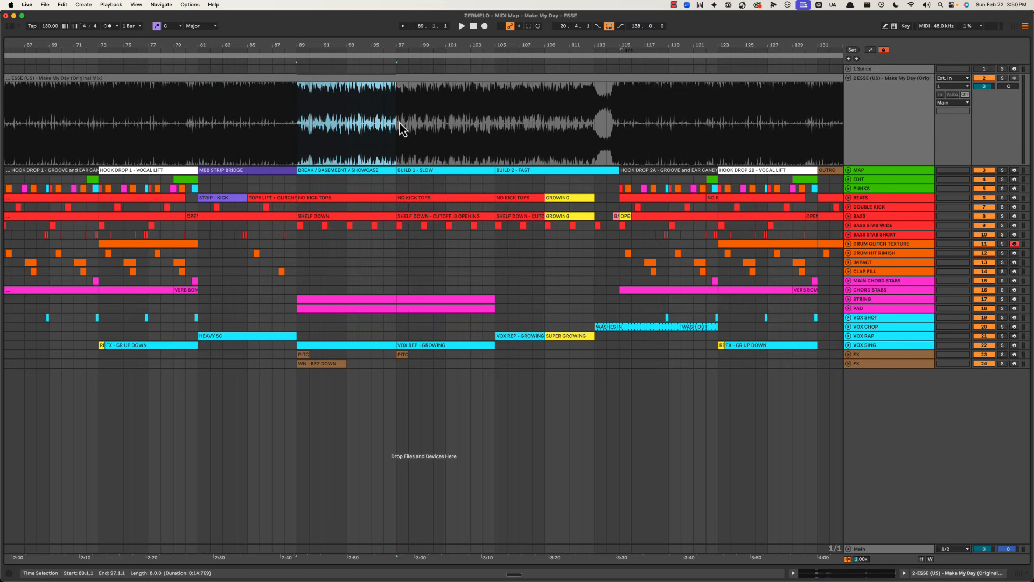
{"action": "left_click_drag", "start_coordinate": [294, 144], "coordinate": [597, 117]}
Step: Examine the two-bar transition from bar 113 to 115 on the reference track, just before HOOK DROP 2A
{"action": "left_click", "coordinate": [597, 111]}
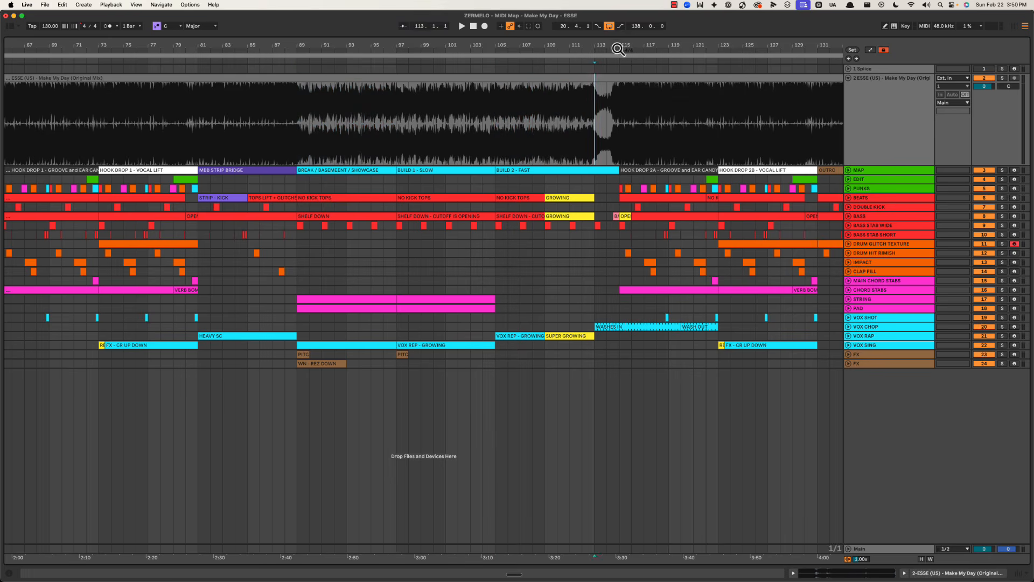
{"action": "left_click_drag", "start_coordinate": [617, 47], "coordinate": [508, 45]}
{"action": "left_click_drag", "start_coordinate": [504, 105], "coordinate": [513, 120]}
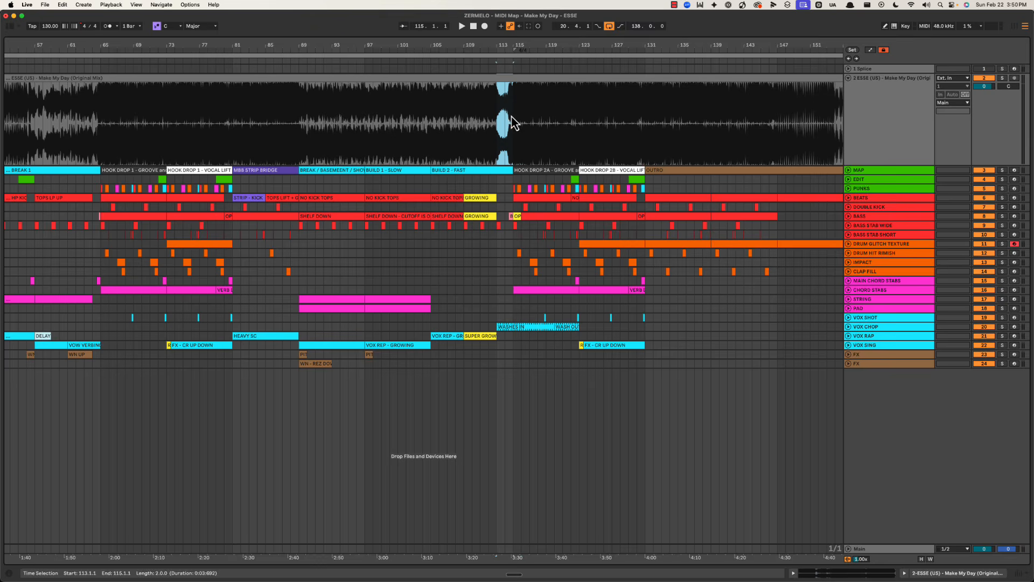
Step: Play the reference track from about bar 63 through the end of BREAK 1 into HOOK DROP 1, and stop playback past bar 65
{"action": "scroll", "coordinate": [514, 43], "scroll_direction": "up", "scroll_amount": 5}
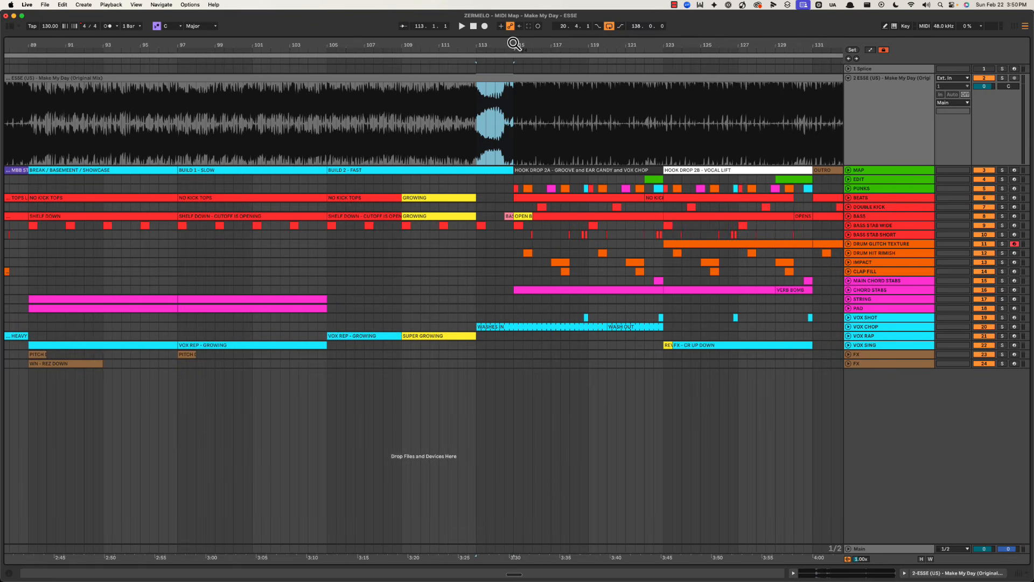
{"action": "scroll", "coordinate": [515, 44], "scroll_direction": "down", "scroll_amount": 8}
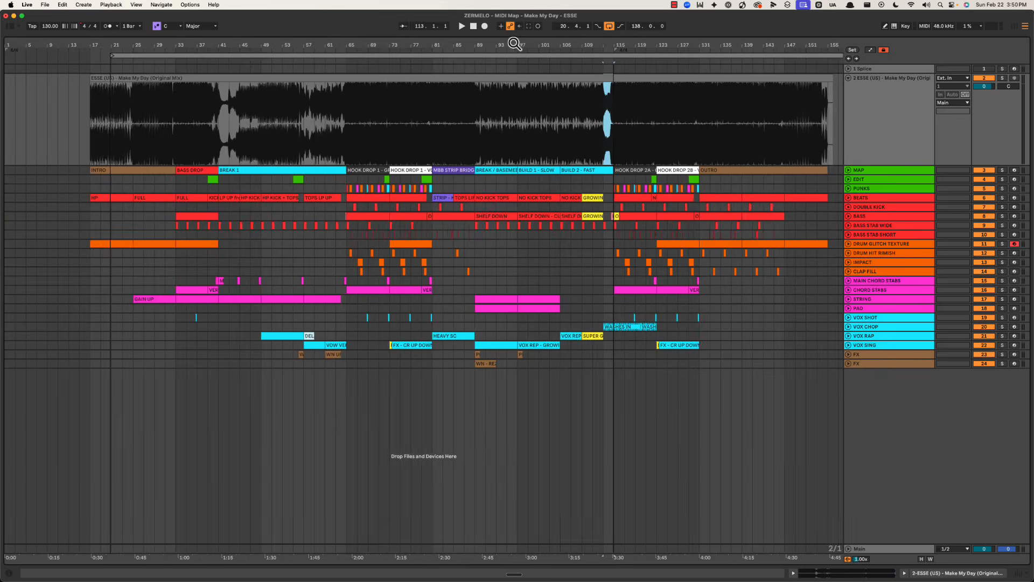
{"action": "scroll", "coordinate": [339, 111], "scroll_direction": "up", "scroll_amount": 8}
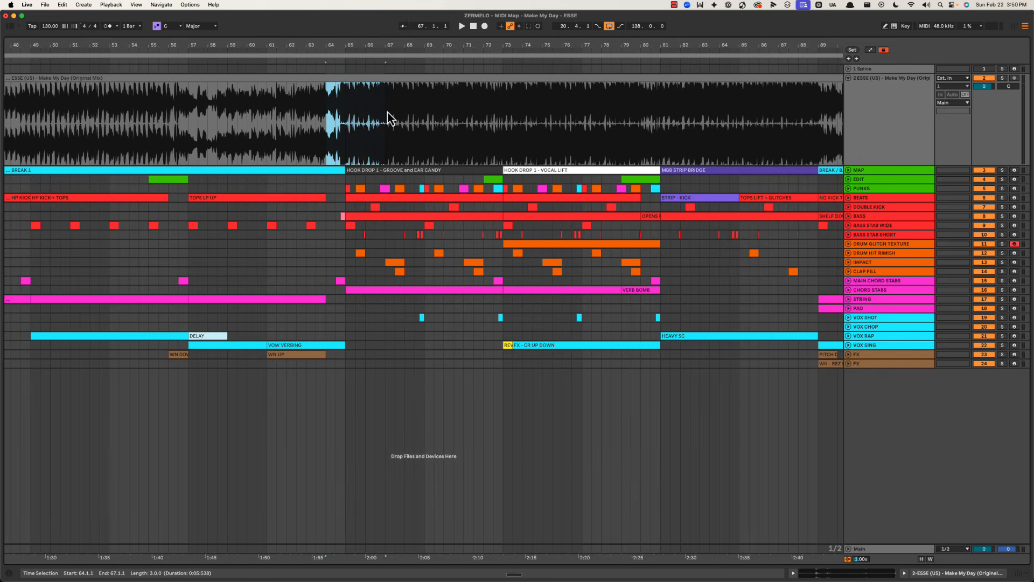
{"action": "left_click", "coordinate": [315, 112]}
{"action": "key", "text": "space"}
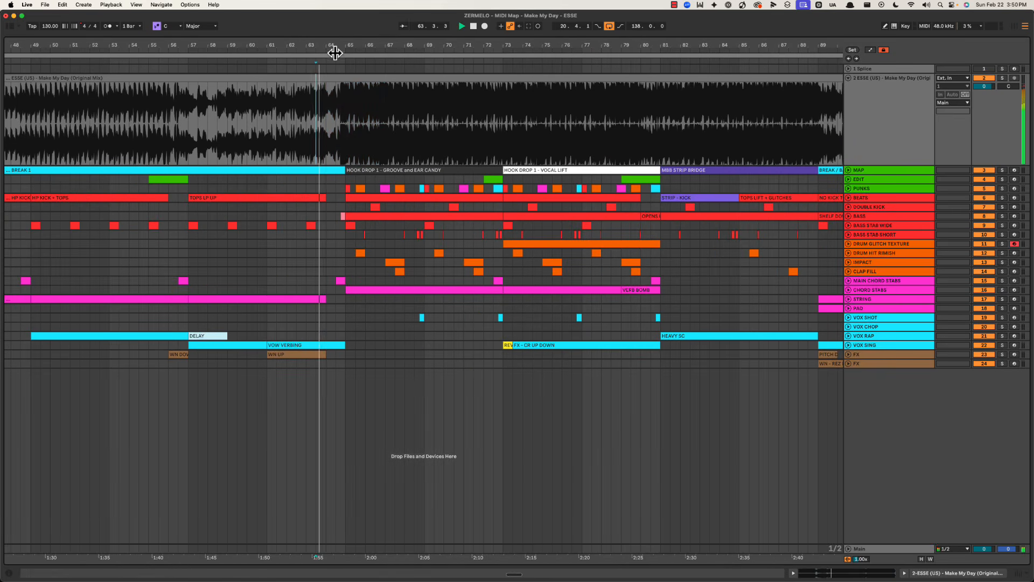
{"action": "scroll", "coordinate": [339, 45], "scroll_direction": "up", "scroll_amount": 2}
{"action": "scroll", "coordinate": [333, 47], "scroll_direction": "down", "scroll_amount": 3}
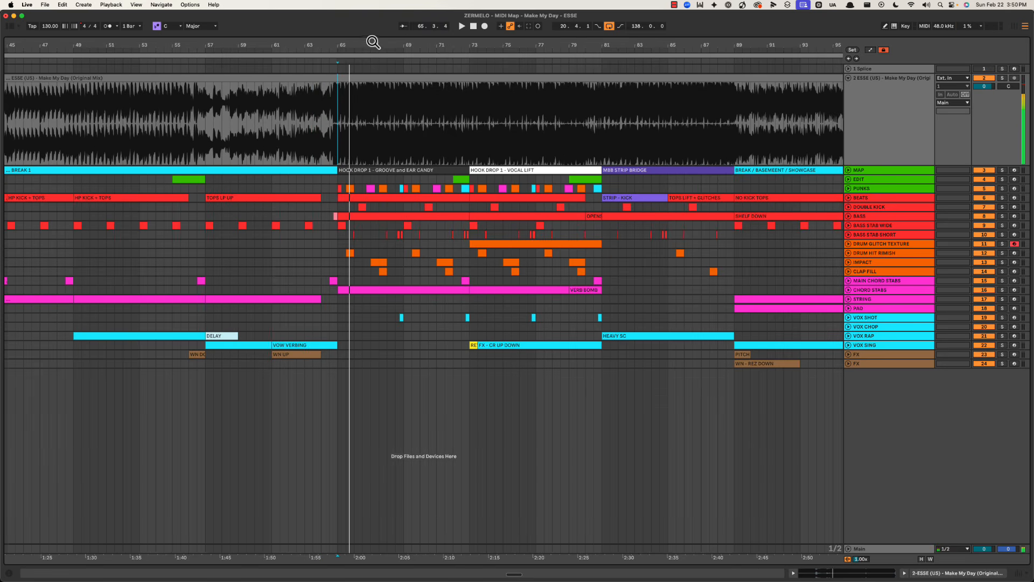
{"action": "scroll", "coordinate": [373, 45], "scroll_direction": "down", "scroll_amount": 5}
{"action": "key", "text": "space"}
{"action": "scroll", "coordinate": [372, 45], "scroll_direction": "down", "scroll_amount": 1}
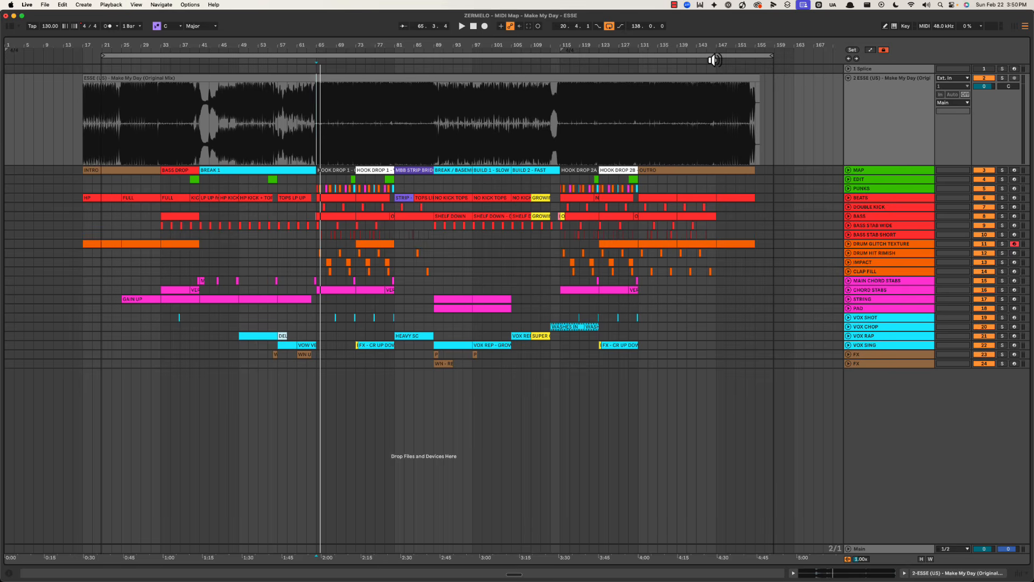
{"action": "left_click", "coordinate": [674, 6]}
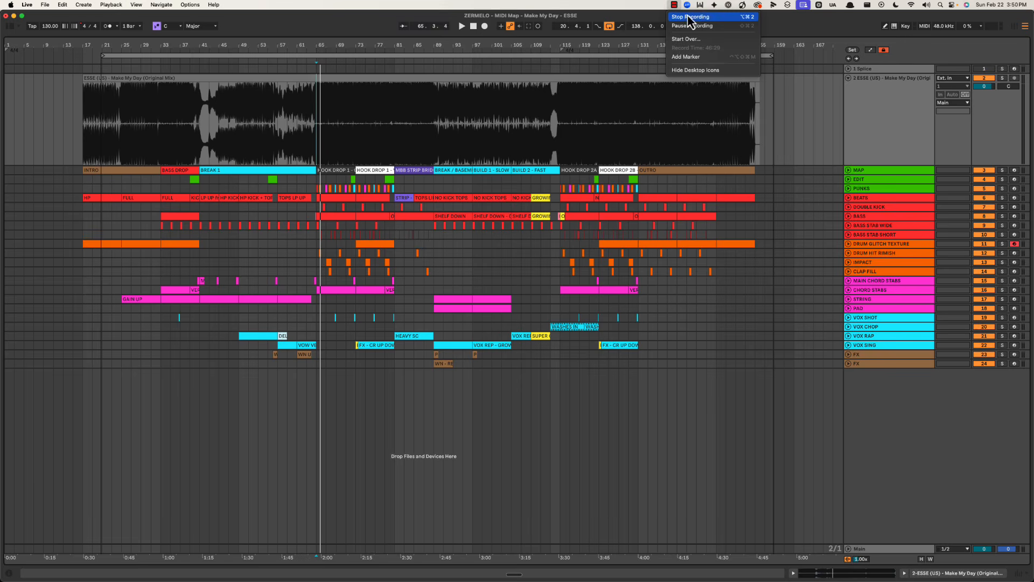